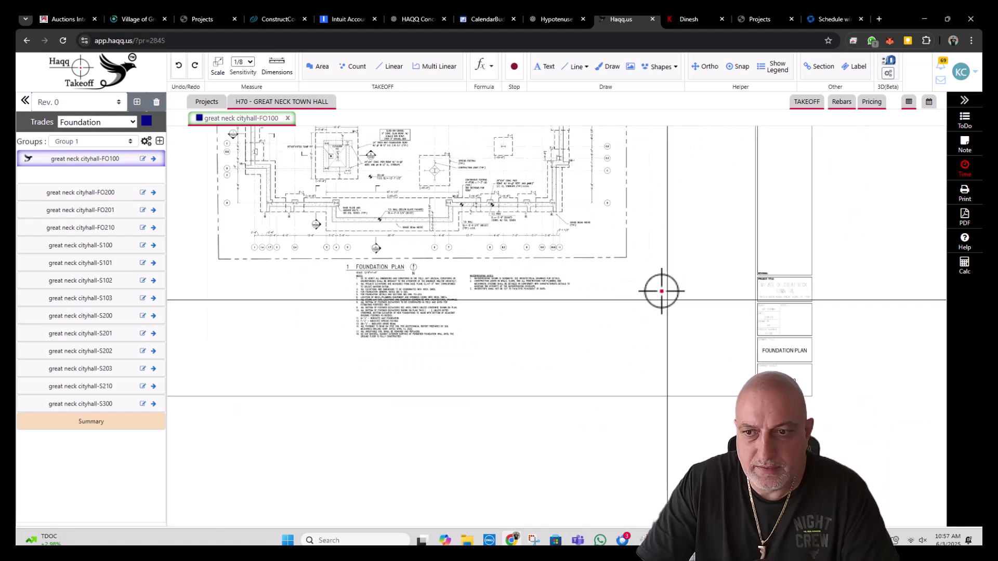
pyautogui.scroll(4, 659, 311)
pyautogui.scroll(2, 702, 322)
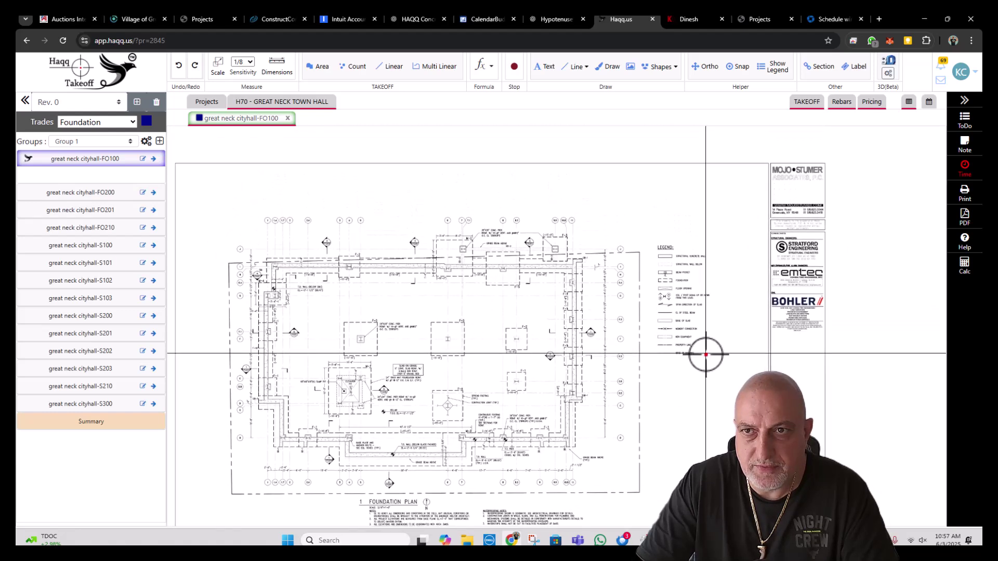
pyautogui.scroll(-2, 768, 292)
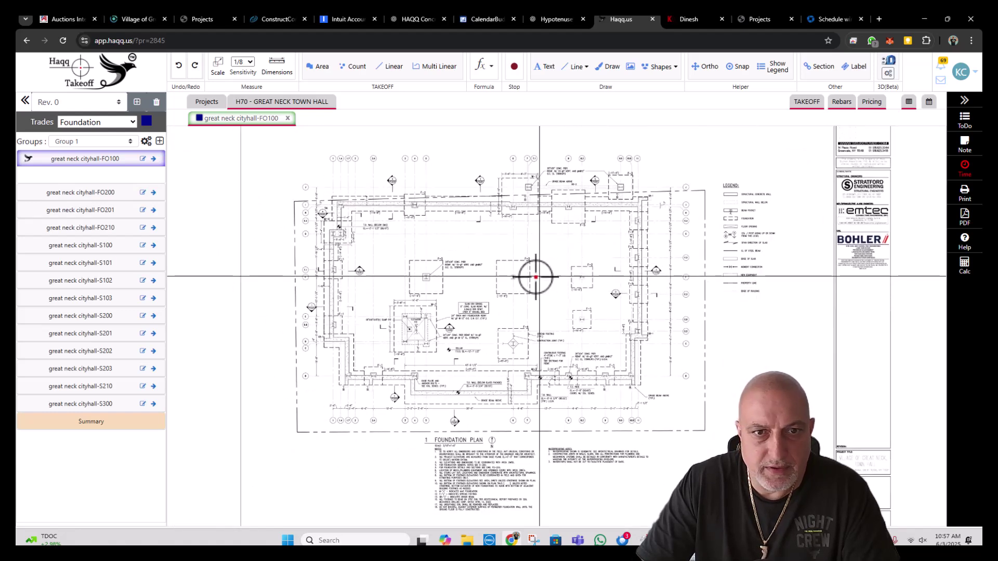
pyautogui.scroll(2, 534, 278)
pyautogui.scroll(-2, 534, 278)
# - Look into the H70 - GREAT NECK TOWN HALL folder under BIDS in File Explorer and return to the foundation plan
pyautogui.click(466, 539)
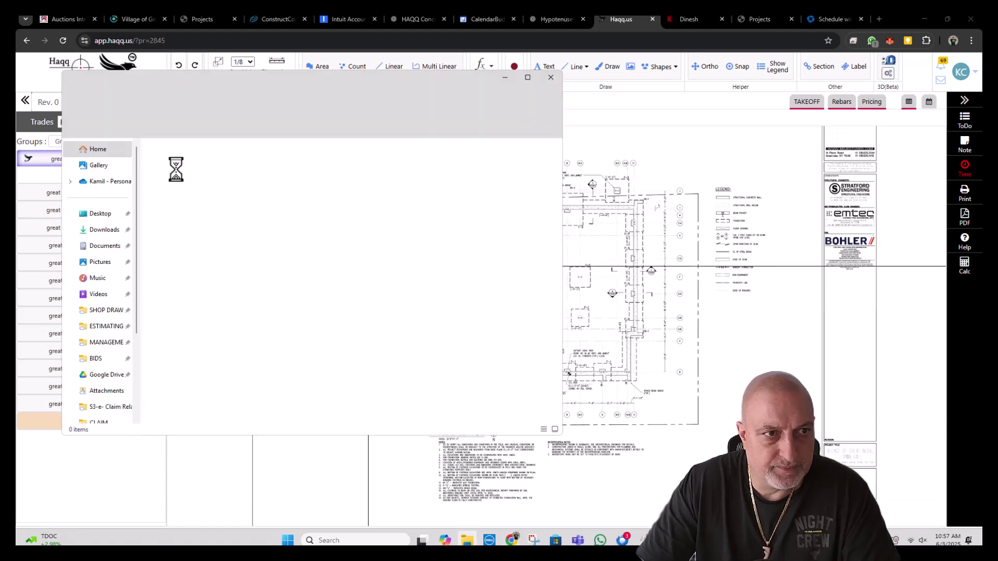
pyautogui.click(98, 359)
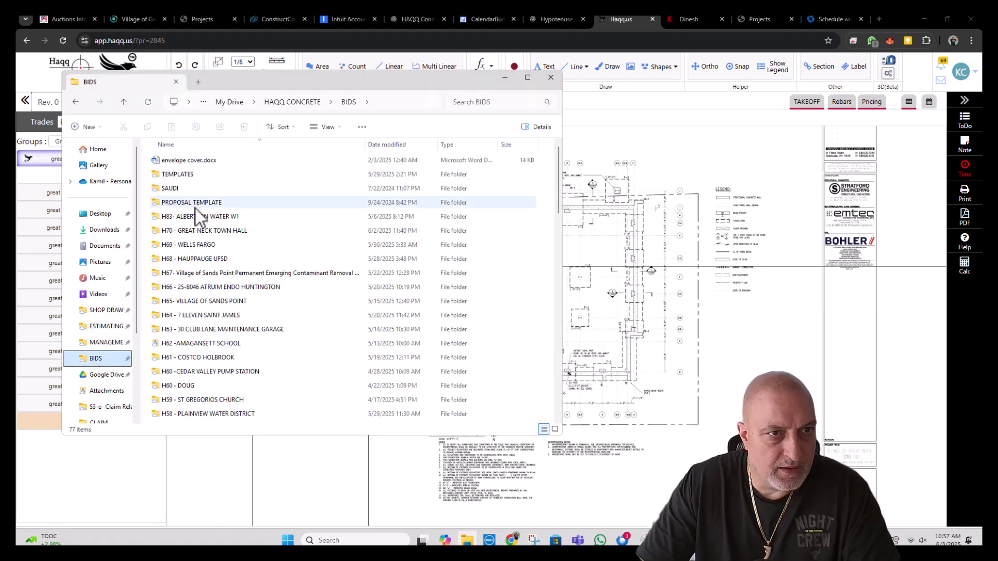
pyautogui.doubleClick(197, 232)
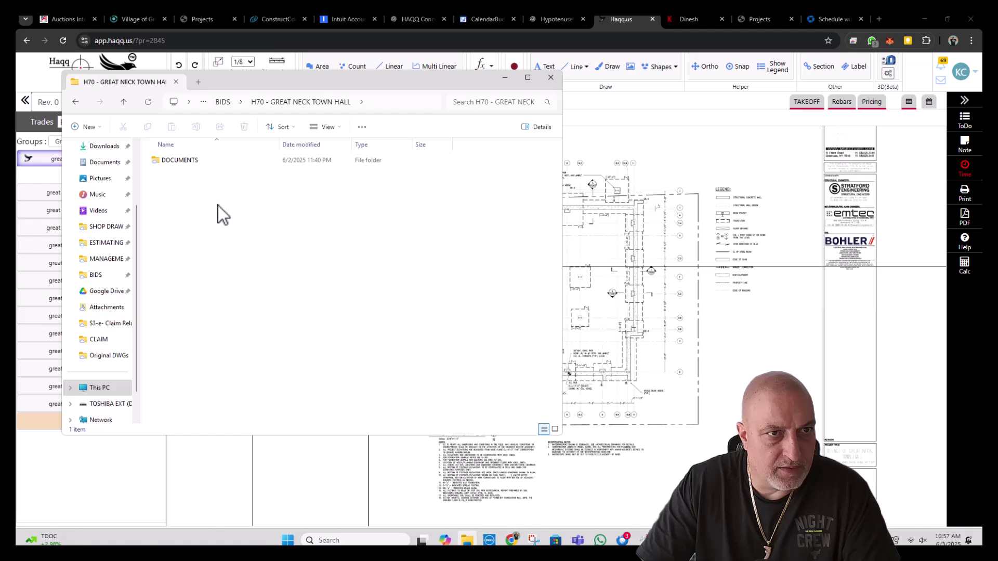
pyautogui.click(639, 300)
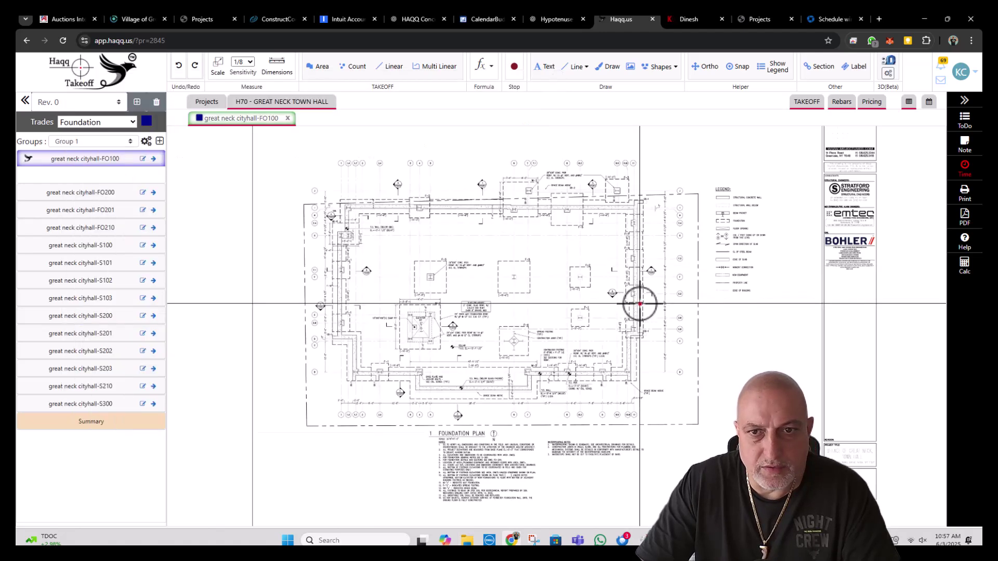
pyautogui.scroll(5, 463, 283)
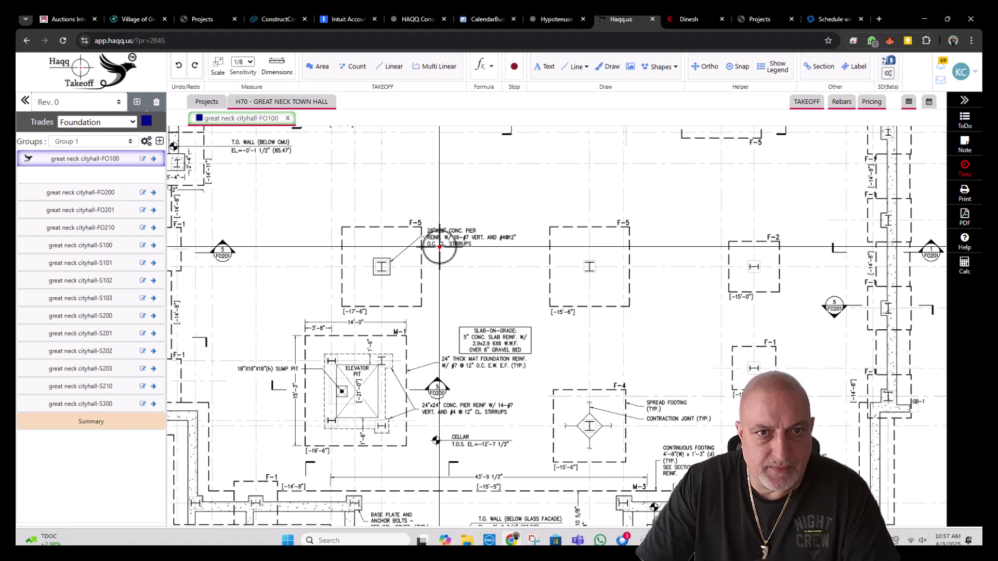
pyautogui.scroll(-3, 439, 247)
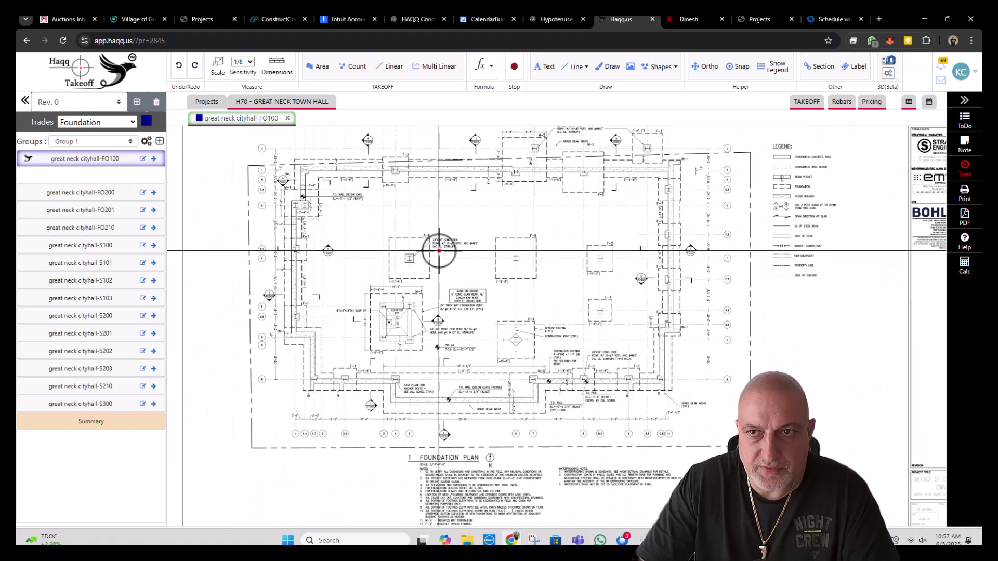
pyautogui.scroll(4, 471, 249)
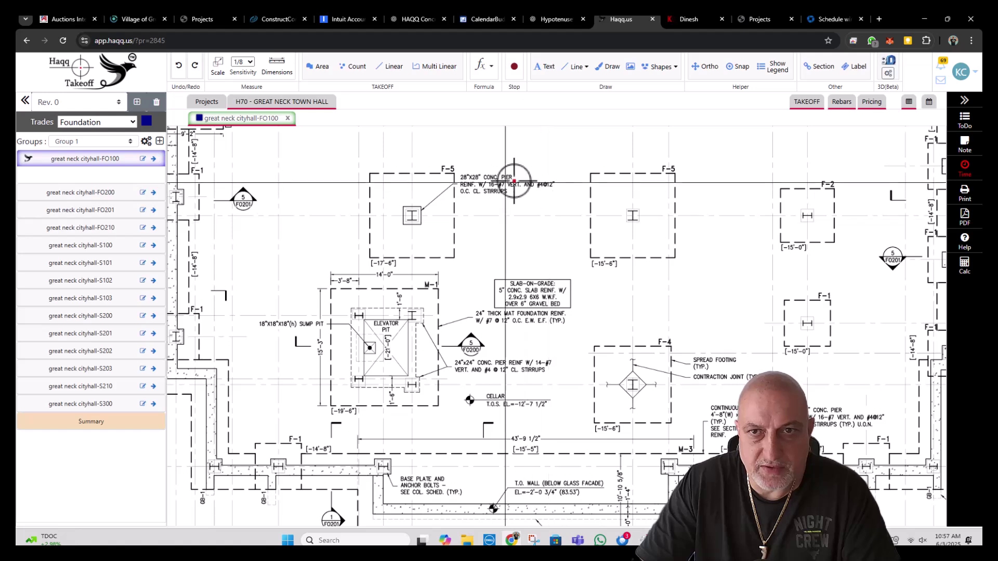
pyautogui.scroll(-2, 596, 313)
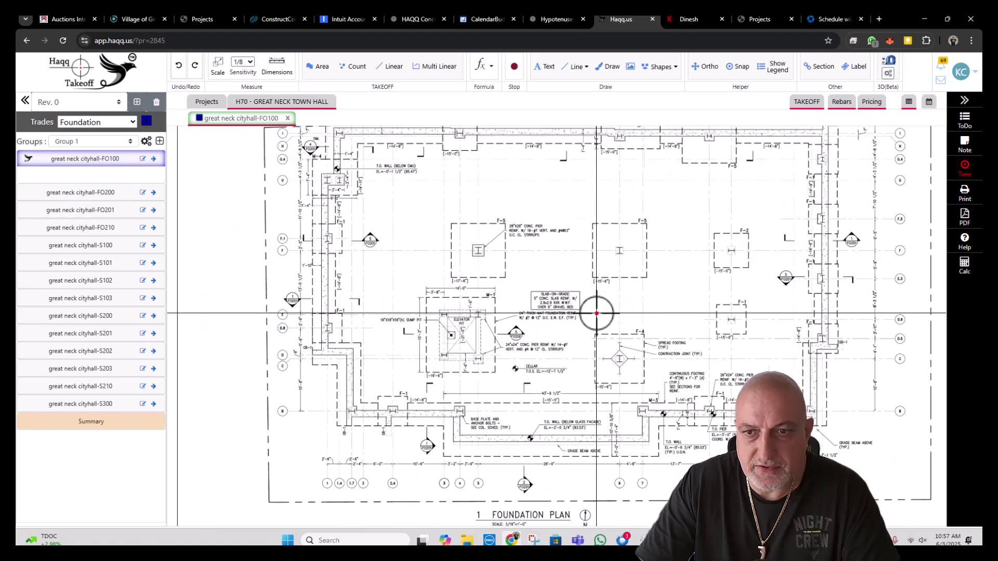
# - Open the great neck cityhall-FO200 sheet from the project's Foundation drawings at its footing schedule
pyautogui.click(292, 102)
pyautogui.moveTo(310, 275)
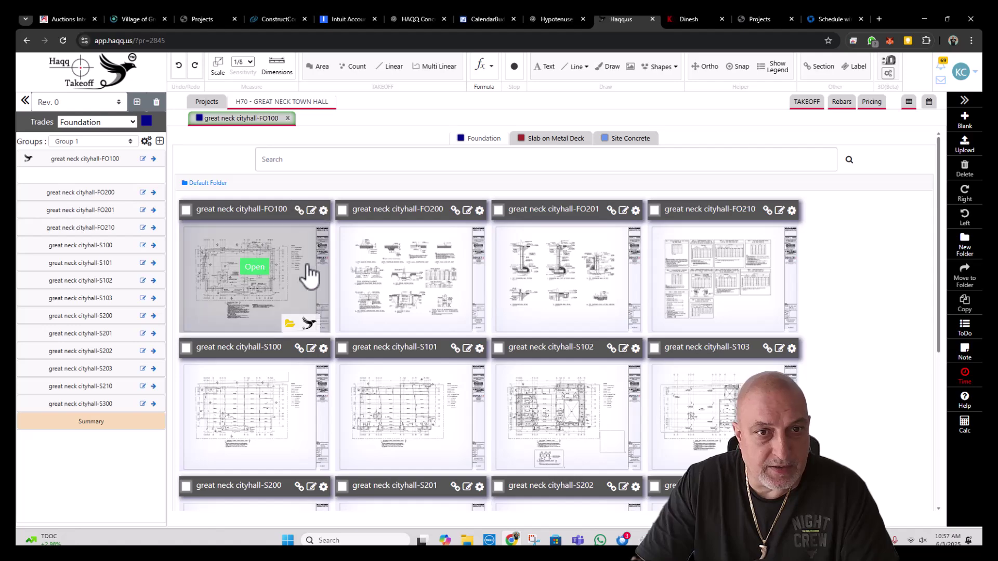
pyautogui.click(413, 272)
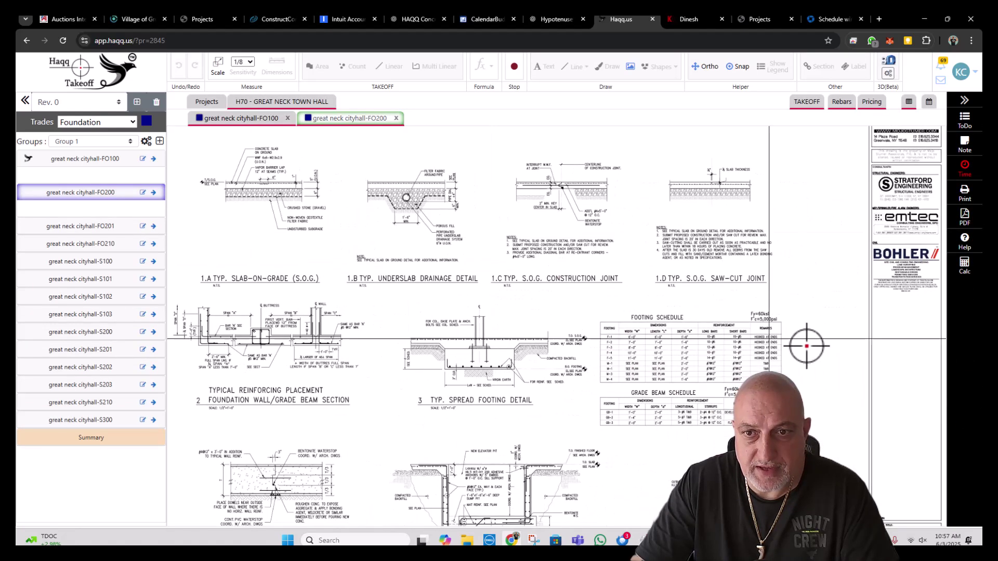
pyautogui.scroll(3, 806, 345)
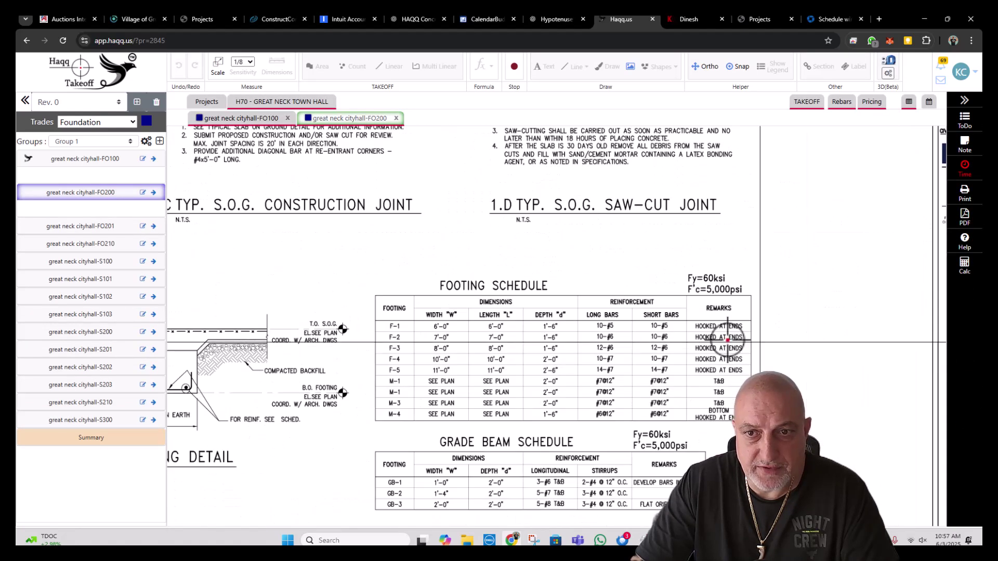
# - Set the FO200 sheet to the standard scale 1/8" = 1' 0"
pyautogui.click(219, 67)
pyautogui.click(386, 96)
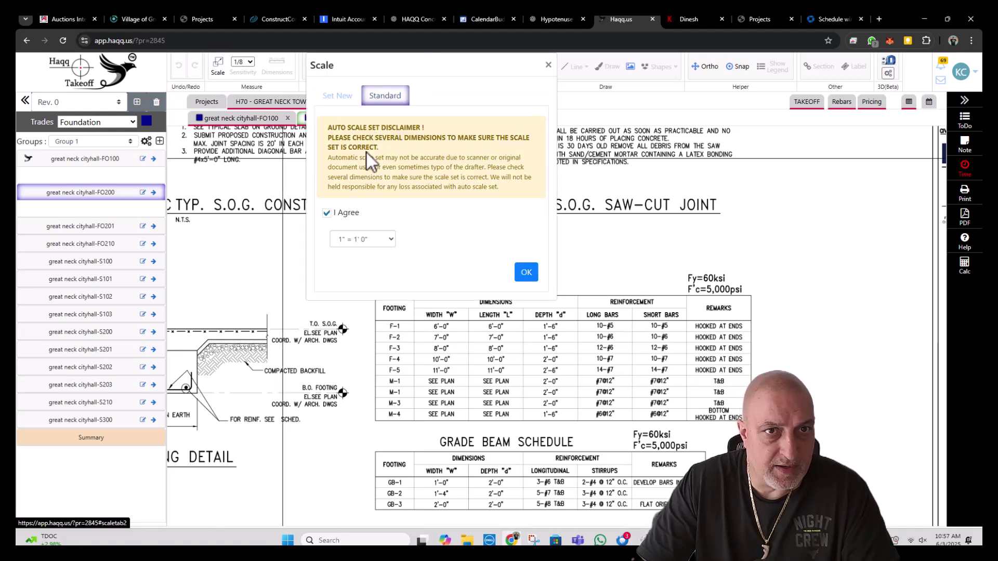
pyautogui.click(351, 242)
pyautogui.click(363, 291)
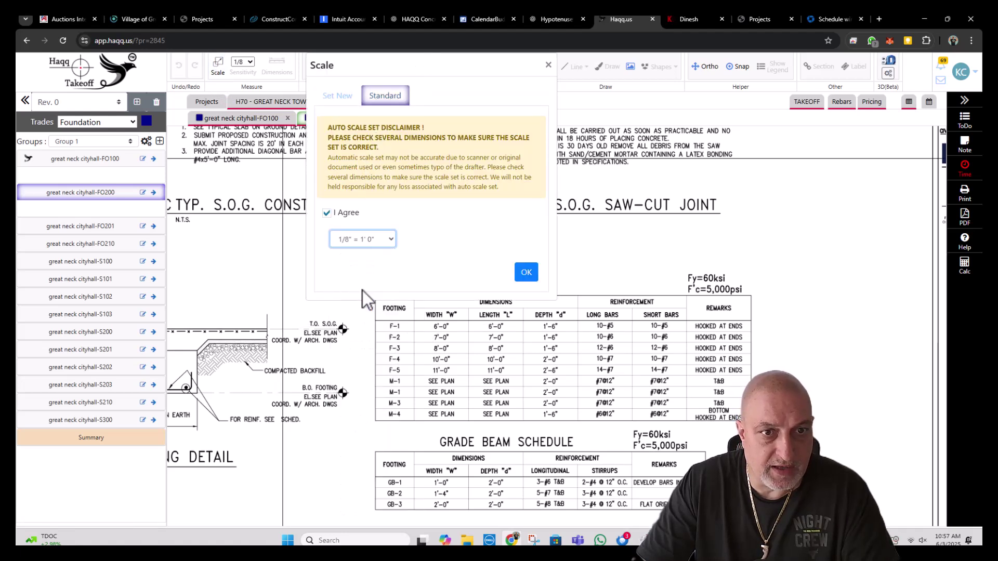
pyautogui.click(526, 272)
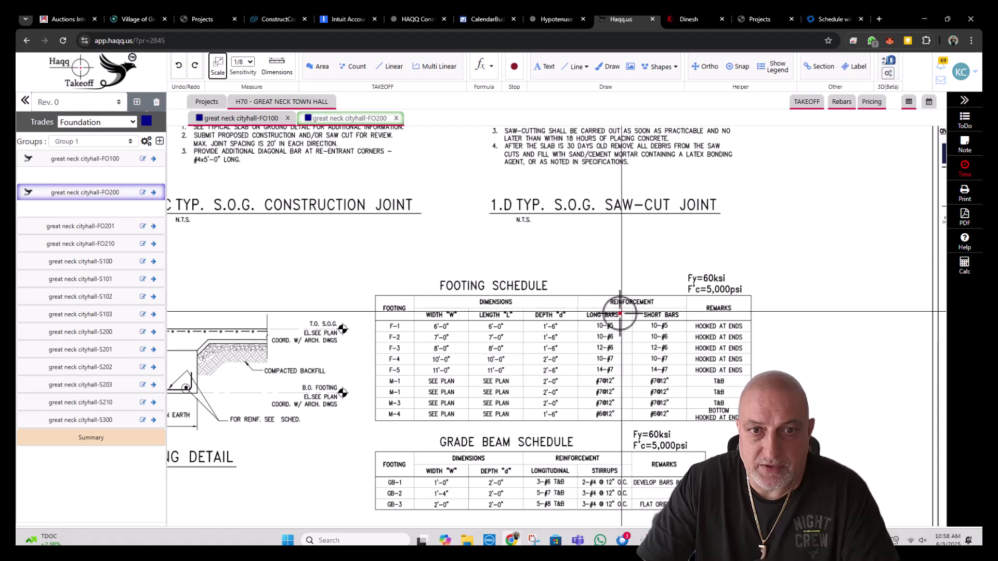
# - Split the FO200 sheet to the right of FO100 with its footing and grade beam schedules in view
pyautogui.rightClick(327, 119)
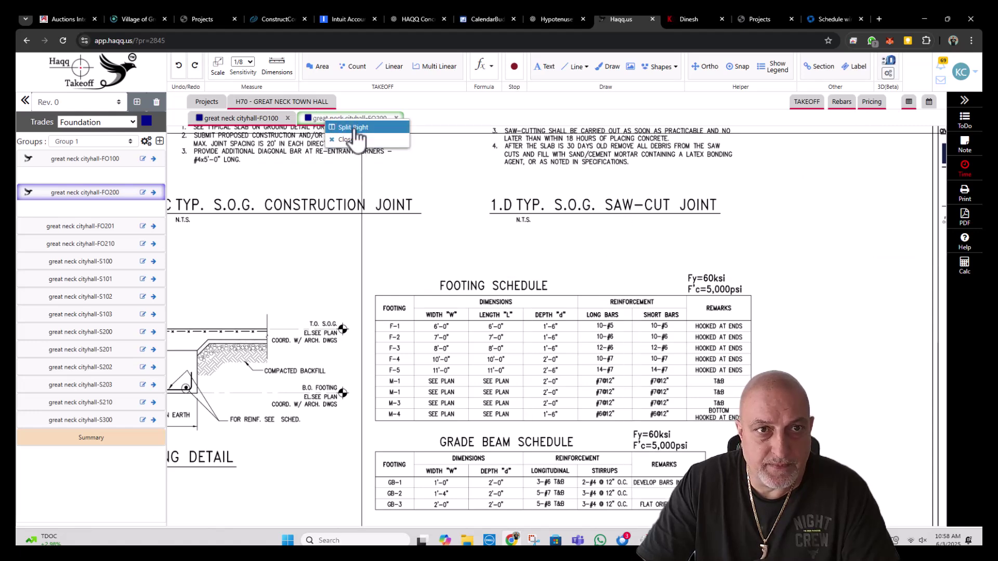
pyautogui.click(354, 128)
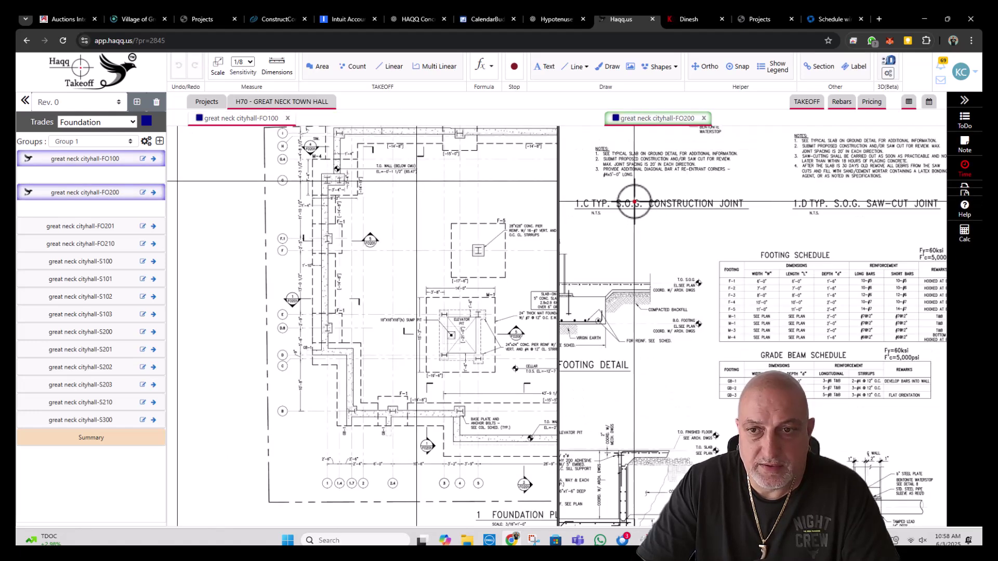
pyautogui.scroll(3, 803, 323)
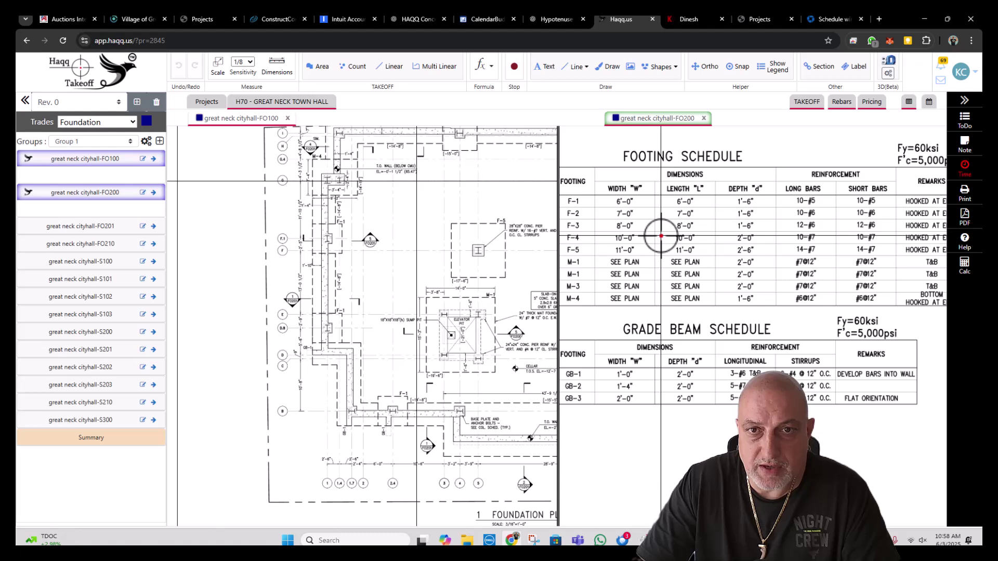
pyautogui.scroll(-1, 660, 237)
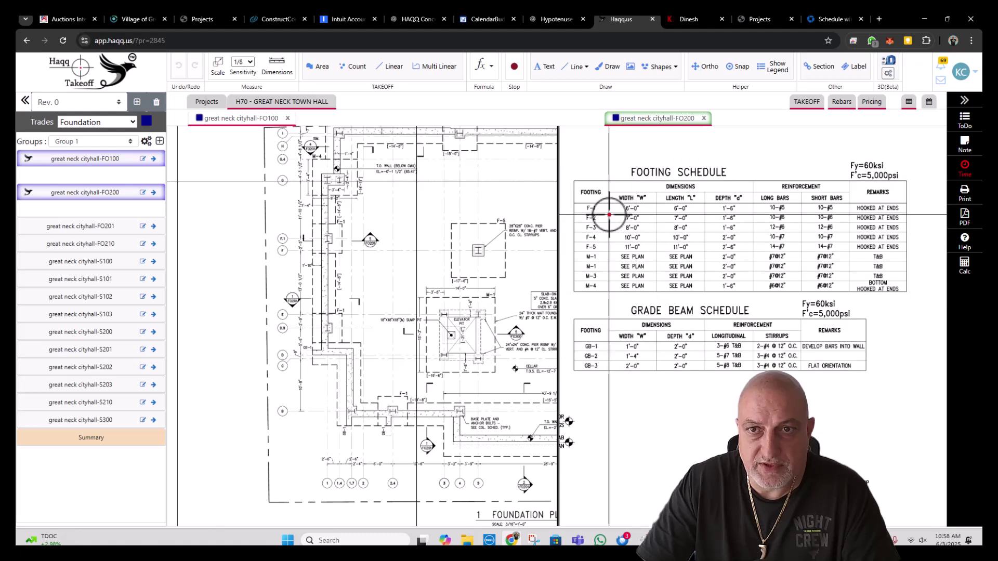
# - Examine the column footing types and locations on the FO100 foundation plan alongside the footing schedule
pyautogui.click(233, 120)
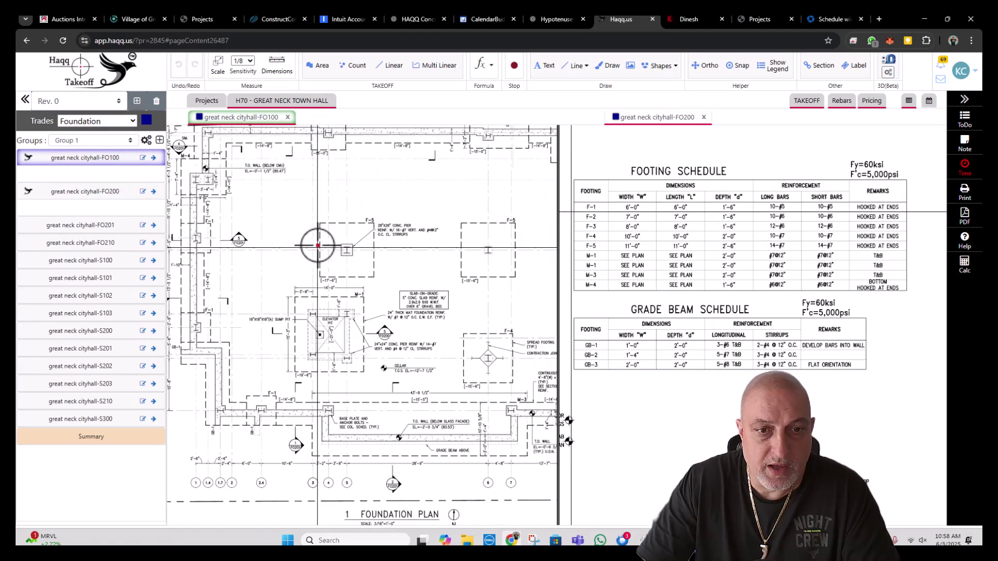
pyautogui.scroll(-2, 282, 214)
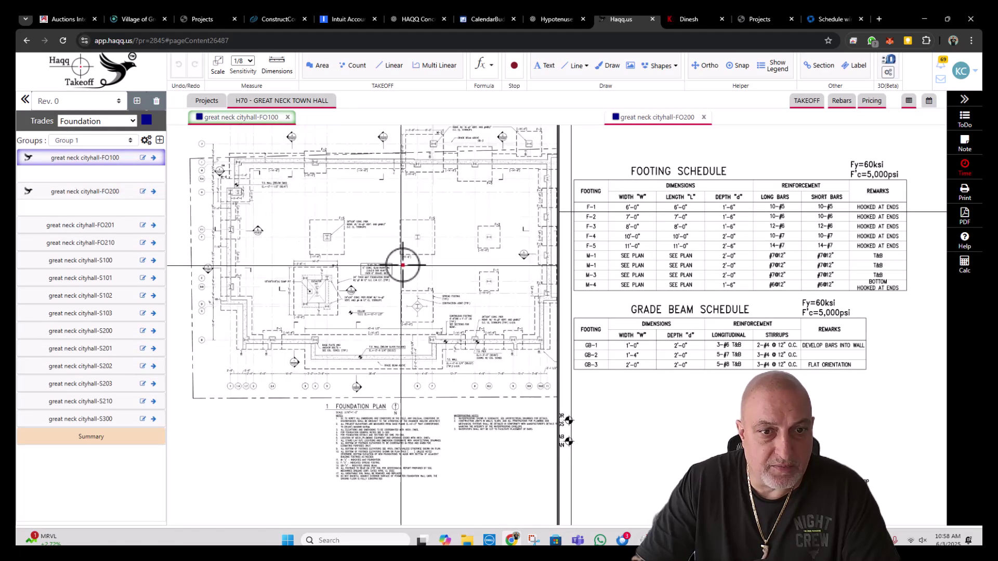
pyautogui.moveTo(429, 329); pyautogui.dragTo(343, 324)
pyautogui.scroll(3, 397, 216)
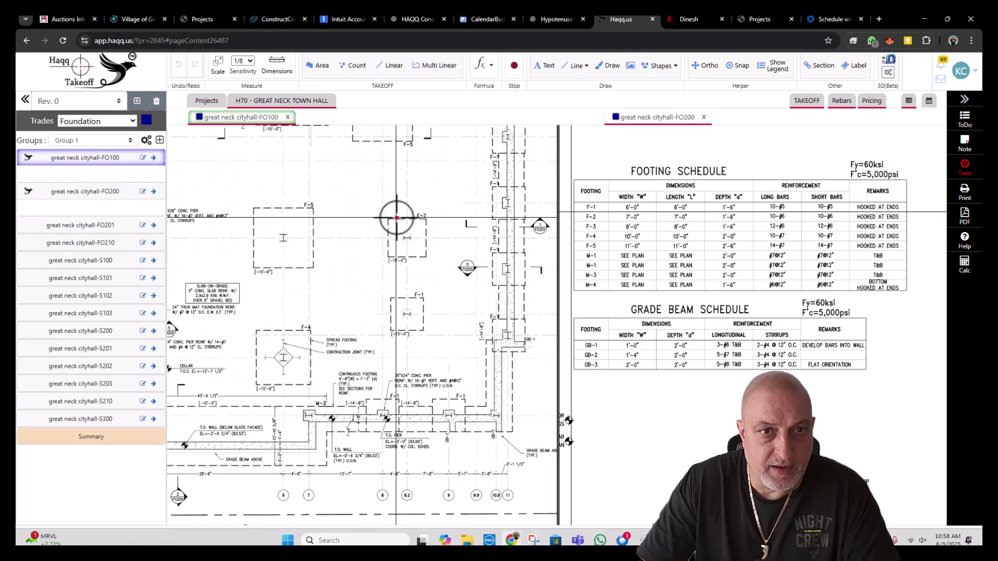
pyautogui.scroll(-2, 417, 214)
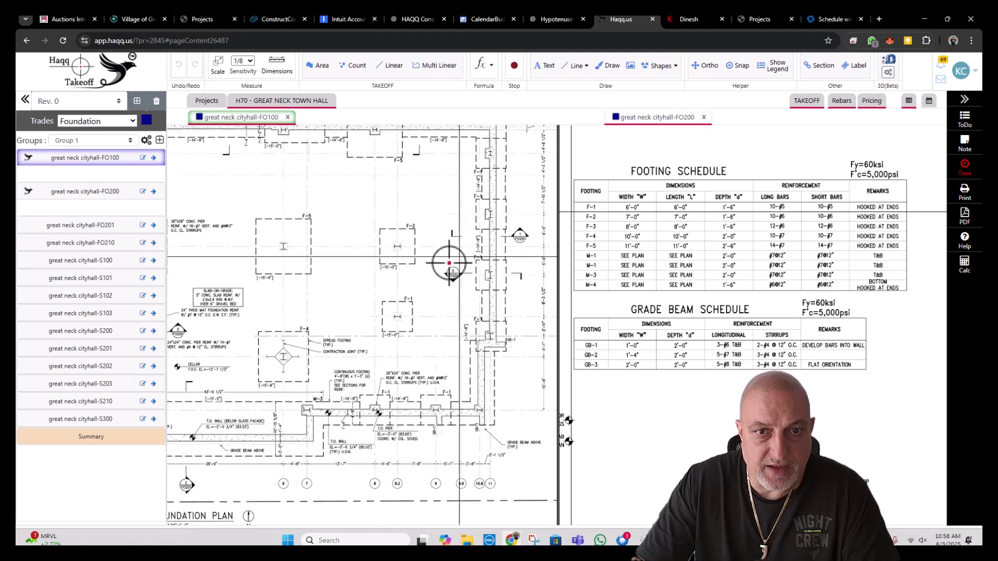
pyautogui.scroll(1, 600, 213)
pyautogui.moveTo(452, 225); pyautogui.dragTo(397, 227)
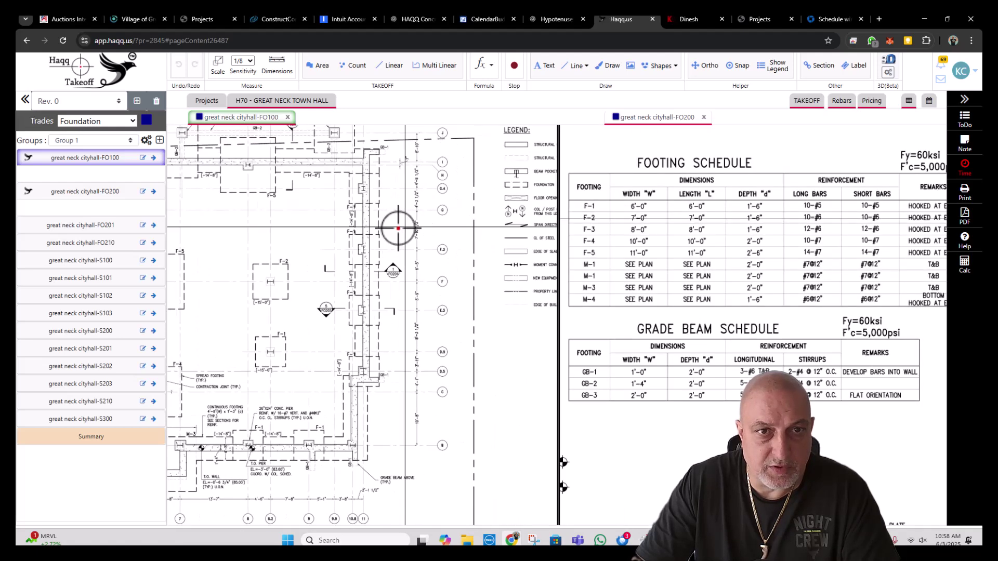
pyautogui.scroll(1, 343, 136)
# - Rename Group 1 of the Foundation trade as Column Footings
pyautogui.click(354, 65)
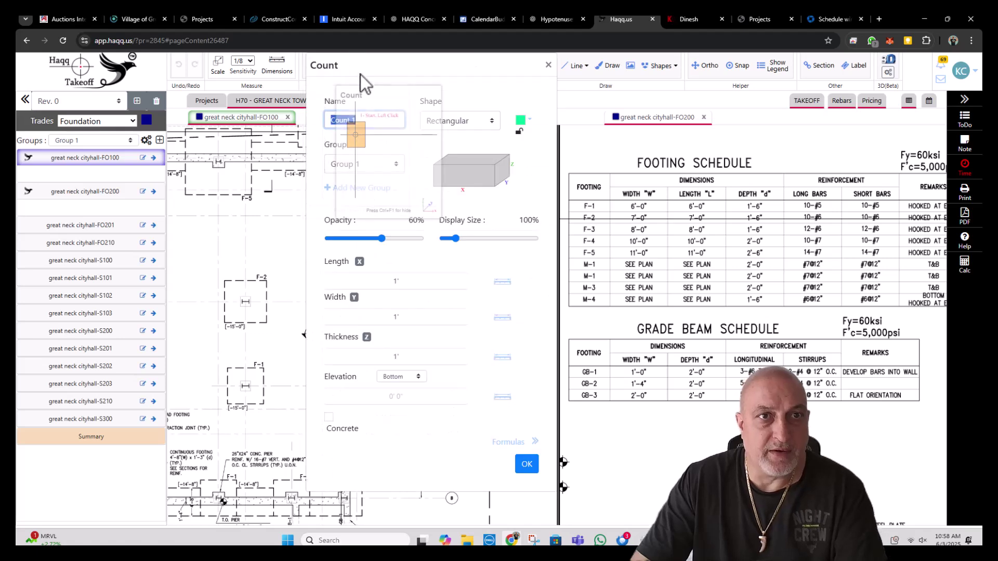
pyautogui.click(548, 65)
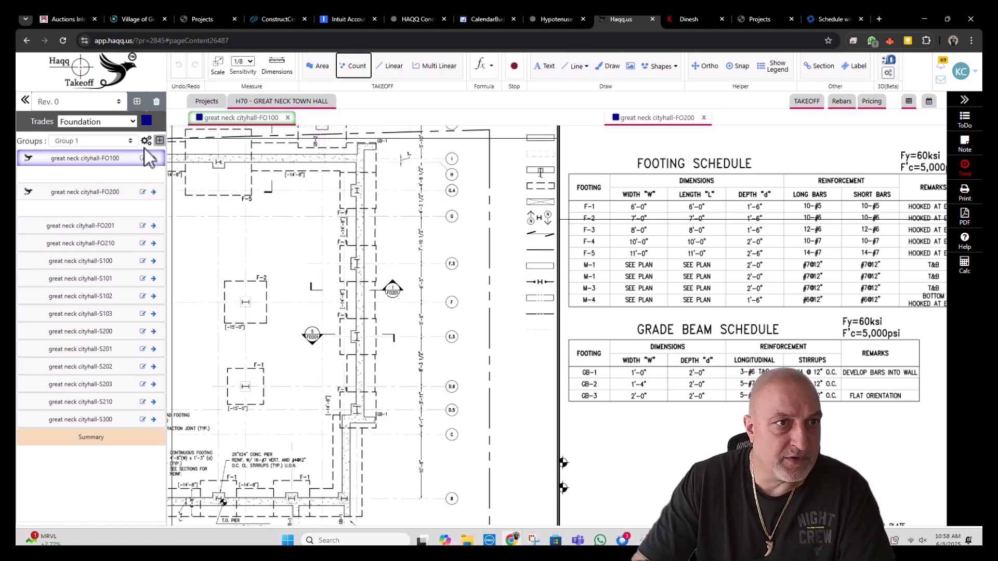
pyautogui.click(146, 141)
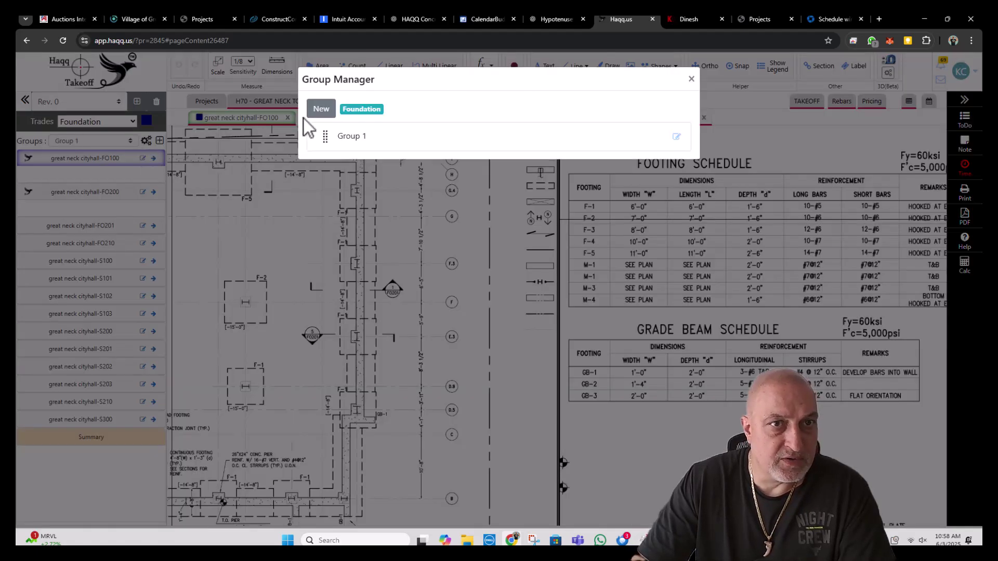
pyautogui.click(676, 137)
pyautogui.tripleClick(335, 164)
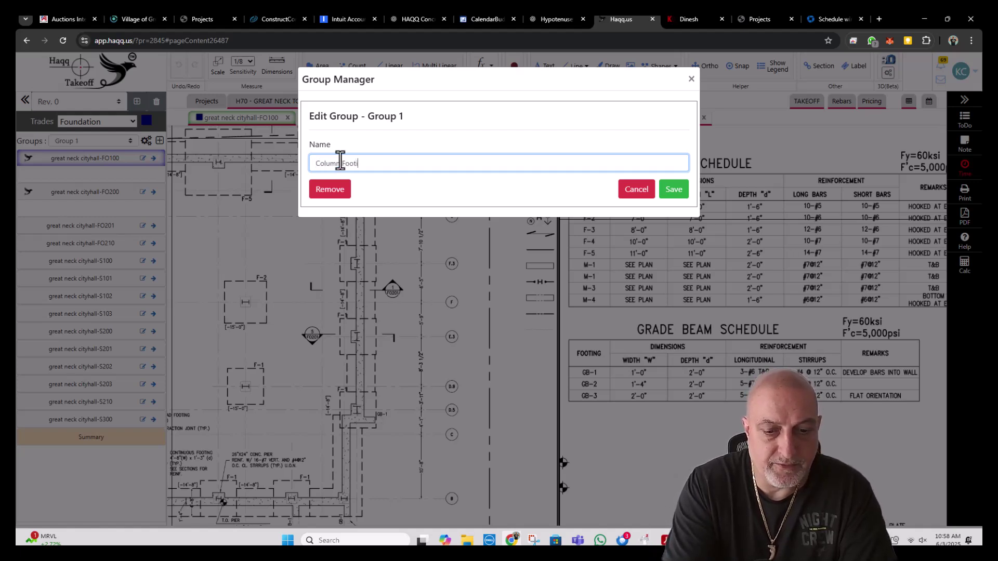
pyautogui.click(670, 190)
pyautogui.click(689, 80)
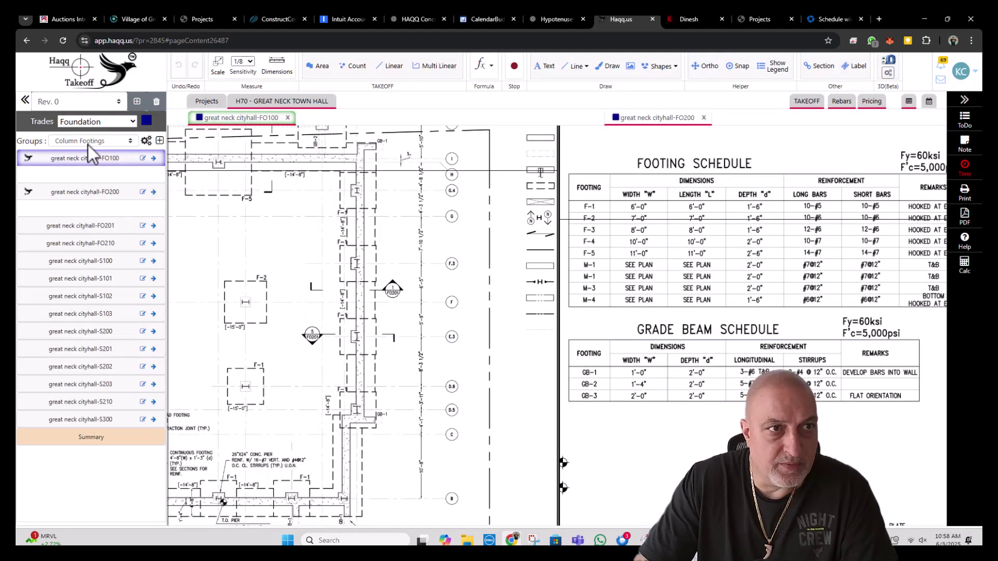
# - Define an orange square count named F-1 in Column Footings, with 6' width/length, 1'-6" thickness and concrete enabled
pyautogui.click(355, 66)
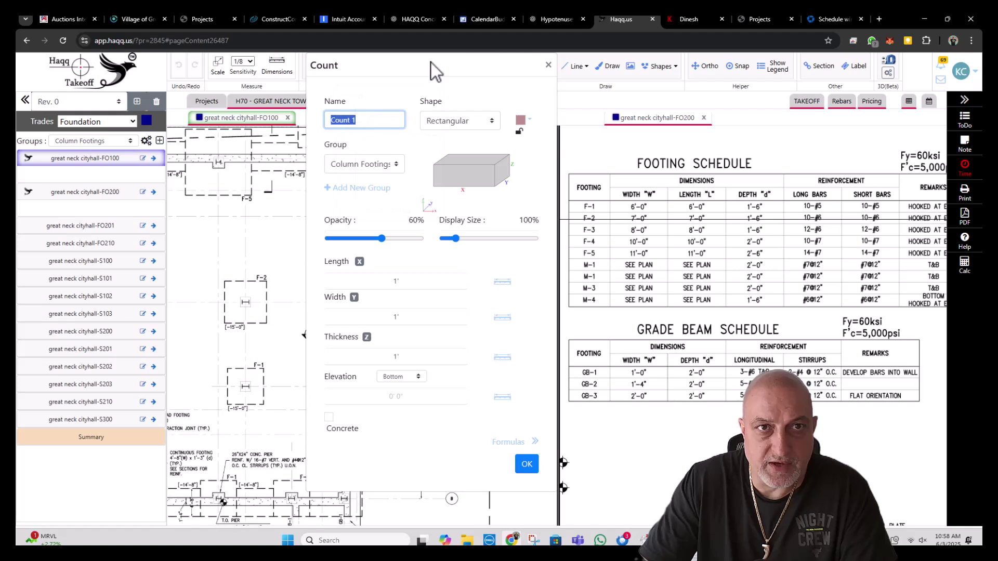
pyautogui.moveTo(431, 62); pyautogui.dragTo(385, 86)
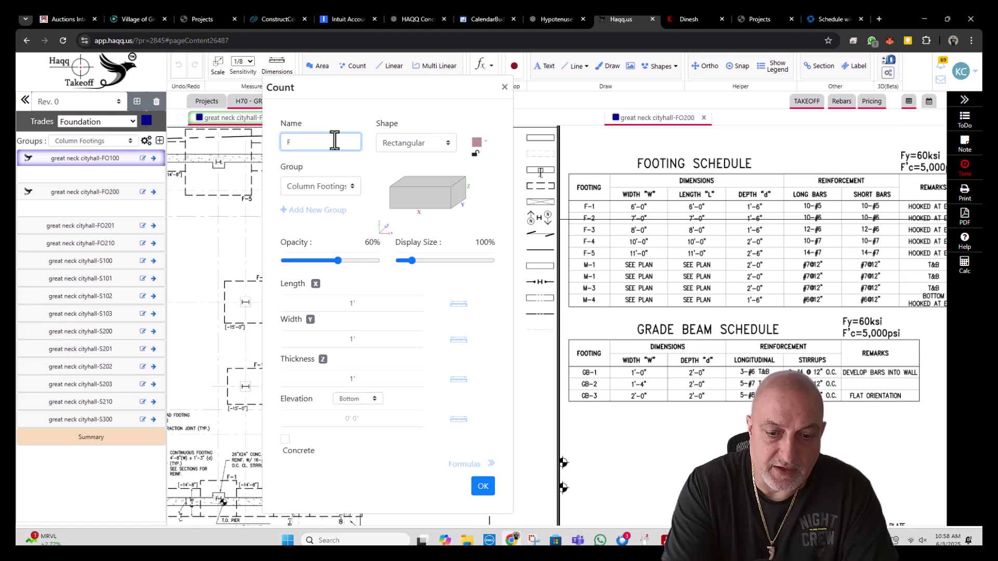
pyautogui.click(427, 147)
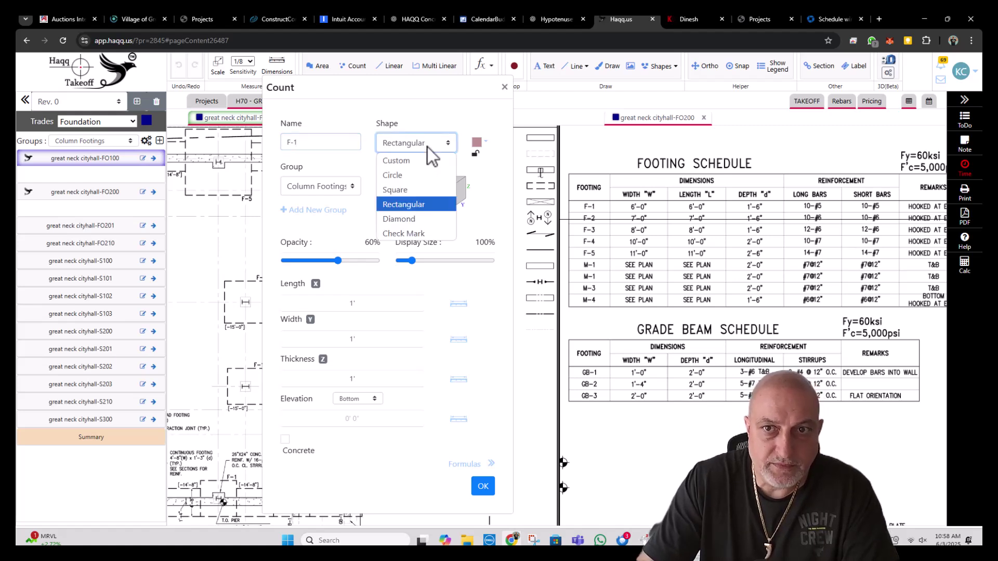
pyautogui.click(413, 176)
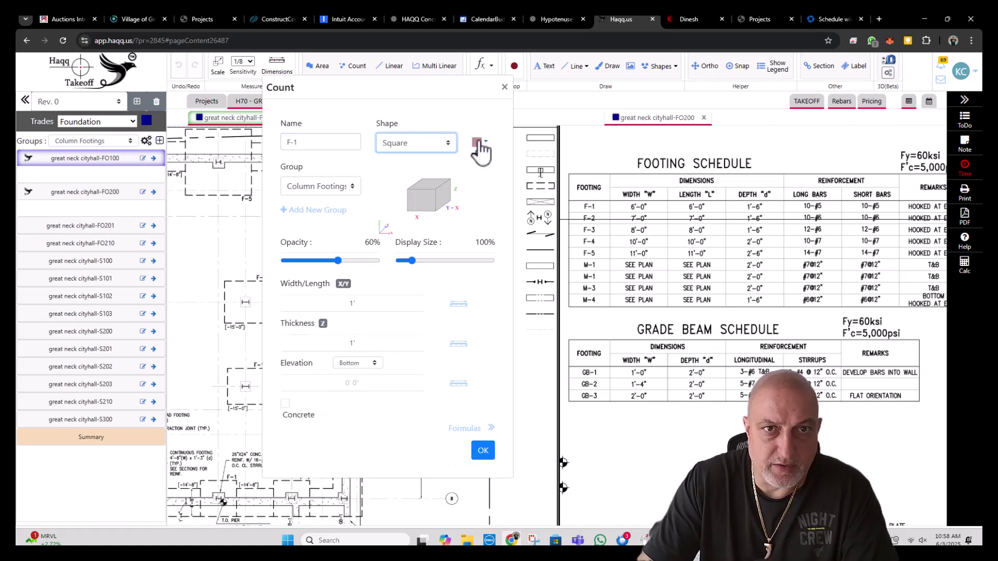
pyautogui.click(477, 142)
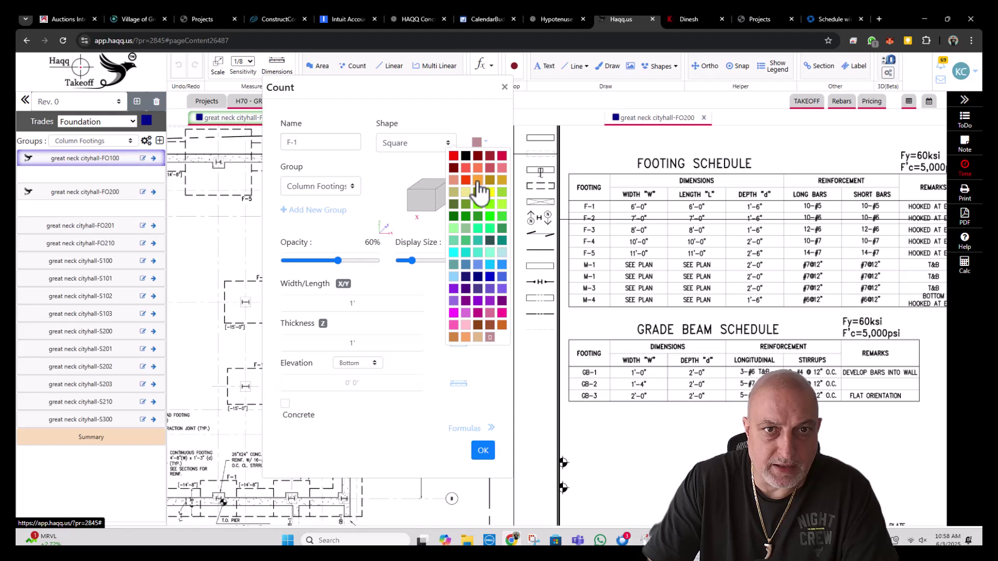
pyautogui.click(477, 181)
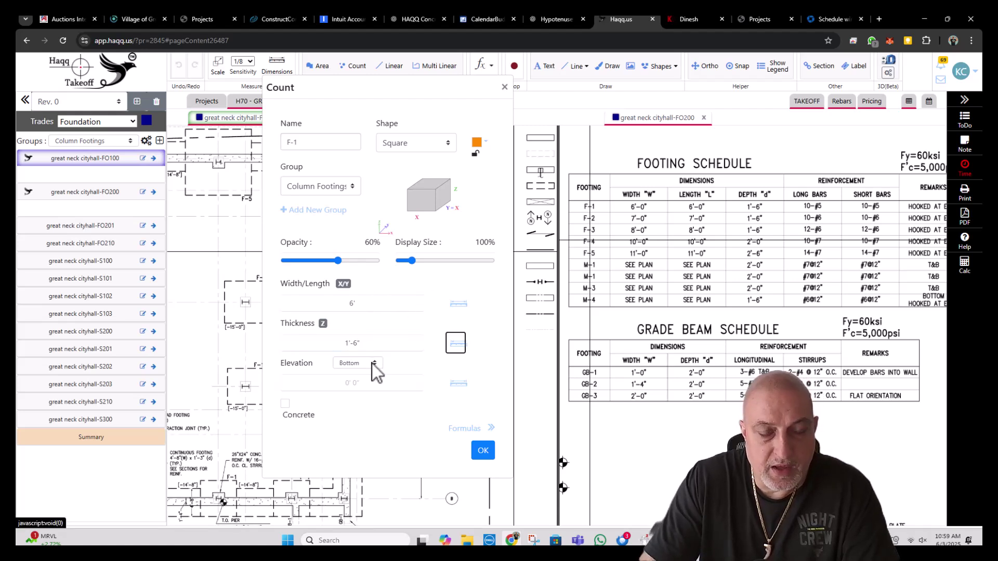
pyautogui.moveTo(426, 86)
pyautogui.mouseDown()
pyautogui.moveTo(298, 92)
pyautogui.moveTo(370, 97)
pyautogui.mouseUp()
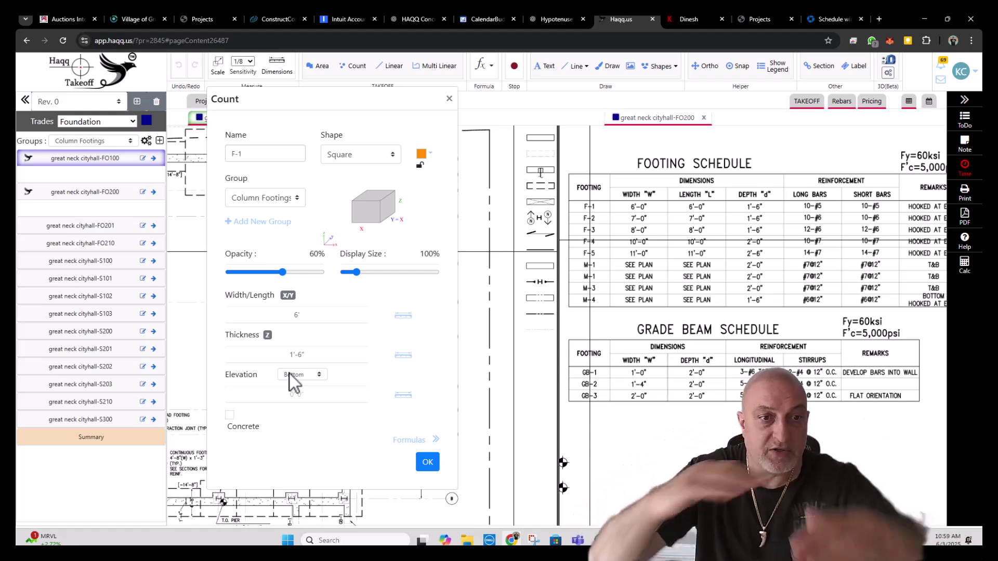
pyautogui.click(232, 416)
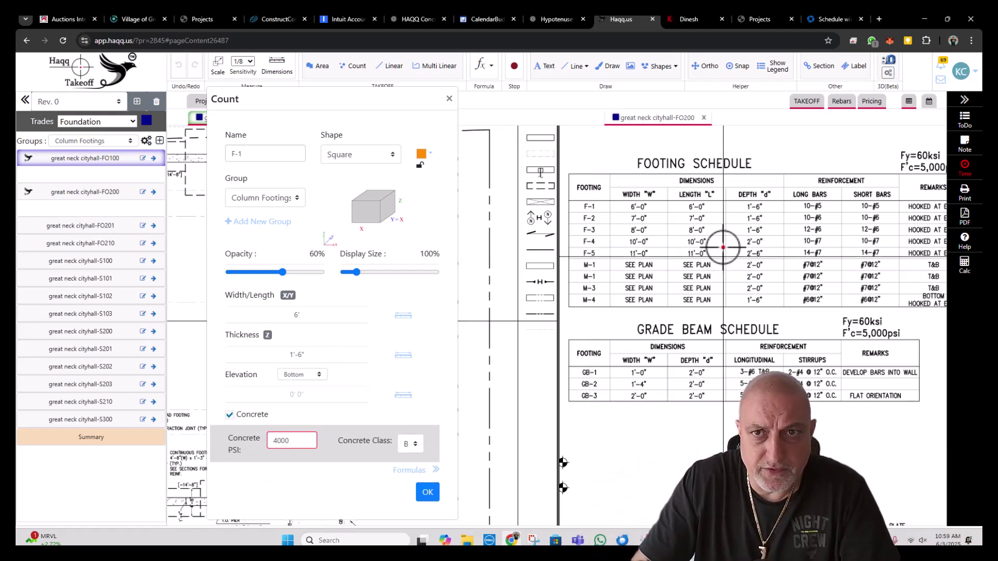
# - Examine the typical spread footing detail on FO200 for how the bottom-of-footing elevation is referenced
pyautogui.scroll(-5, 717, 286)
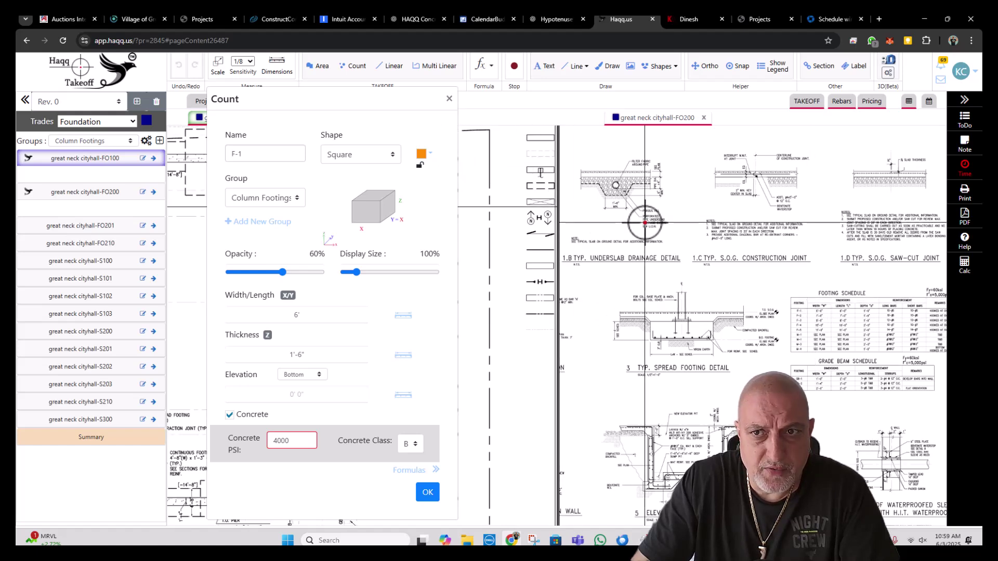
pyautogui.scroll(3, 670, 237)
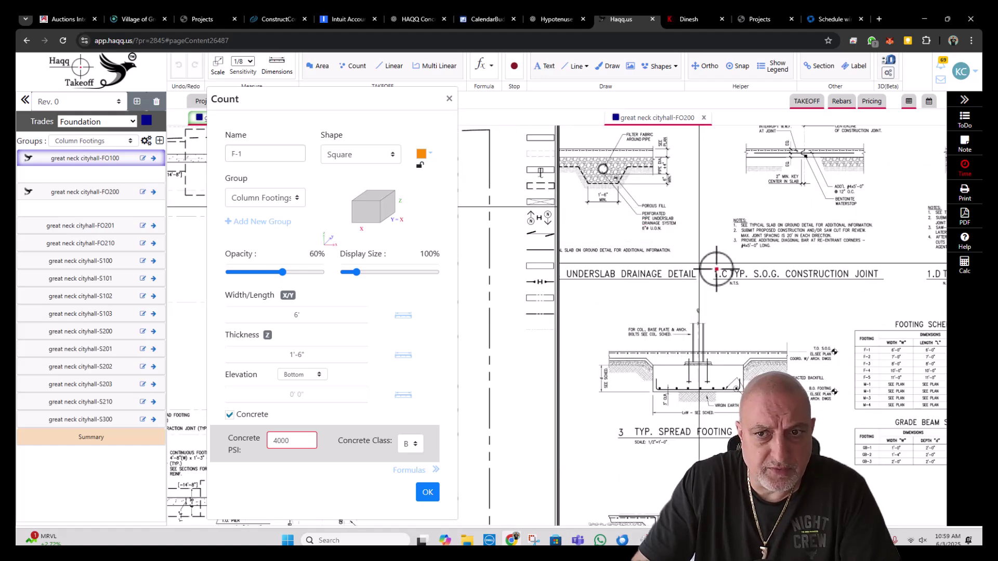
pyautogui.scroll(2, 756, 394)
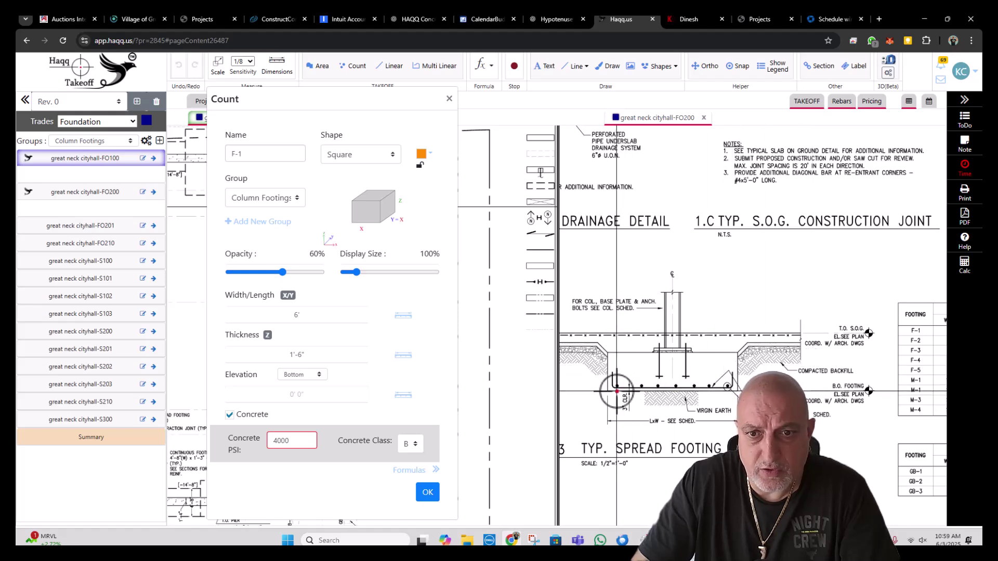
pyautogui.scroll(-3, 617, 358)
pyautogui.scroll(3, 657, 352)
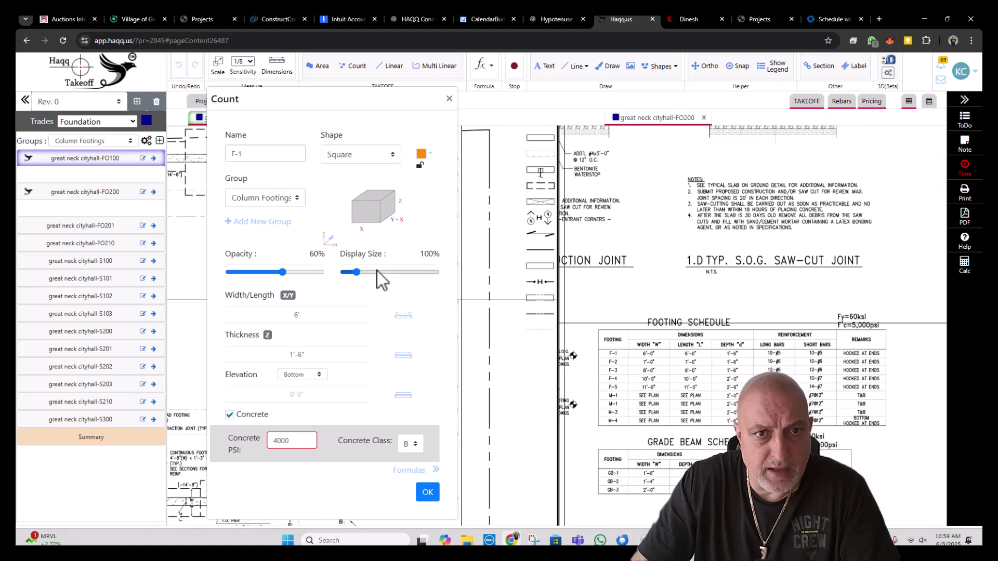
# - Examine the legend and the foundation plan notes on FO100 for the meaning of the bracketed footing elevations
pyautogui.moveTo(395, 102); pyautogui.dragTo(323, 110)
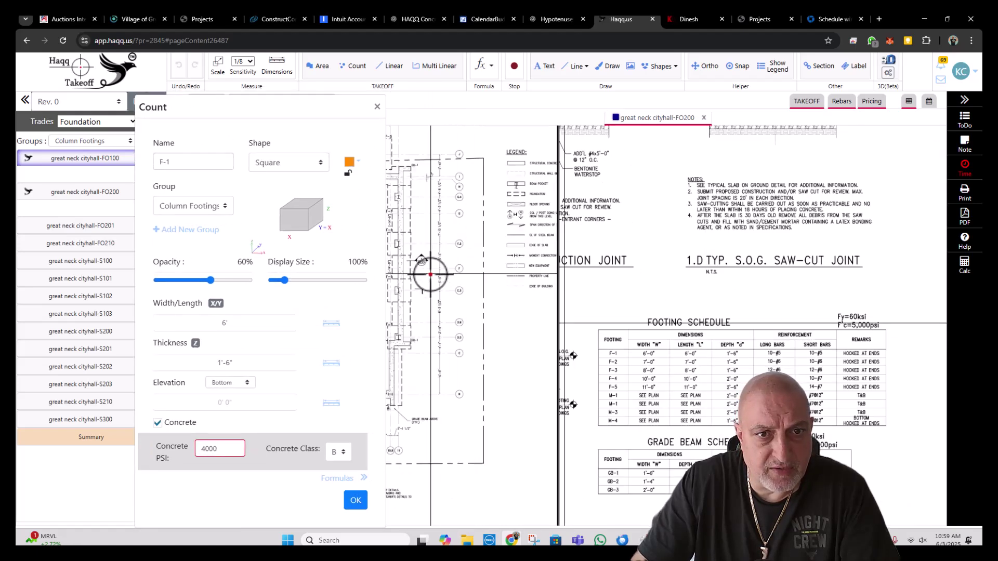
pyautogui.scroll(3, 480, 275)
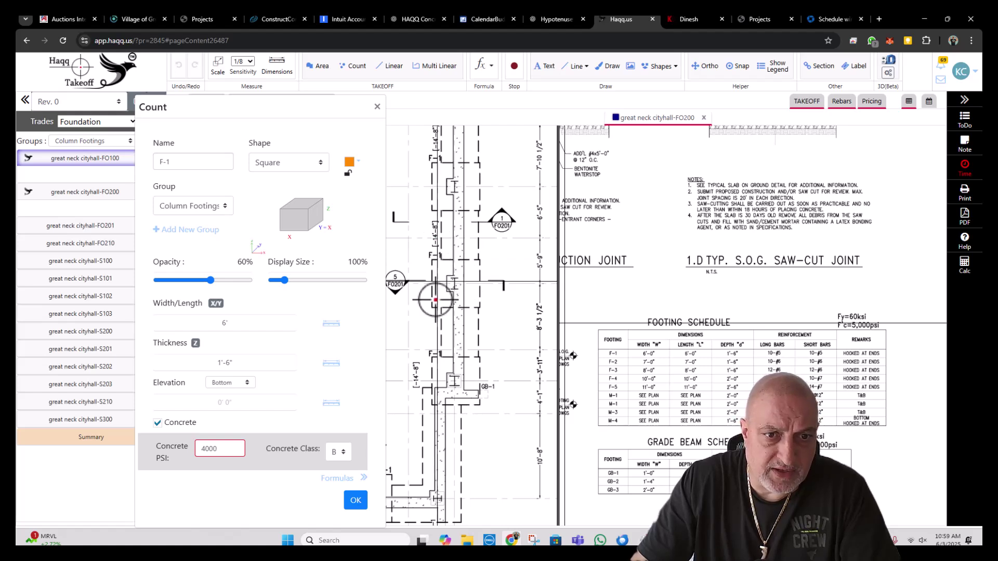
pyautogui.scroll(-3, 428, 276)
pyautogui.scroll(1, 416, 278)
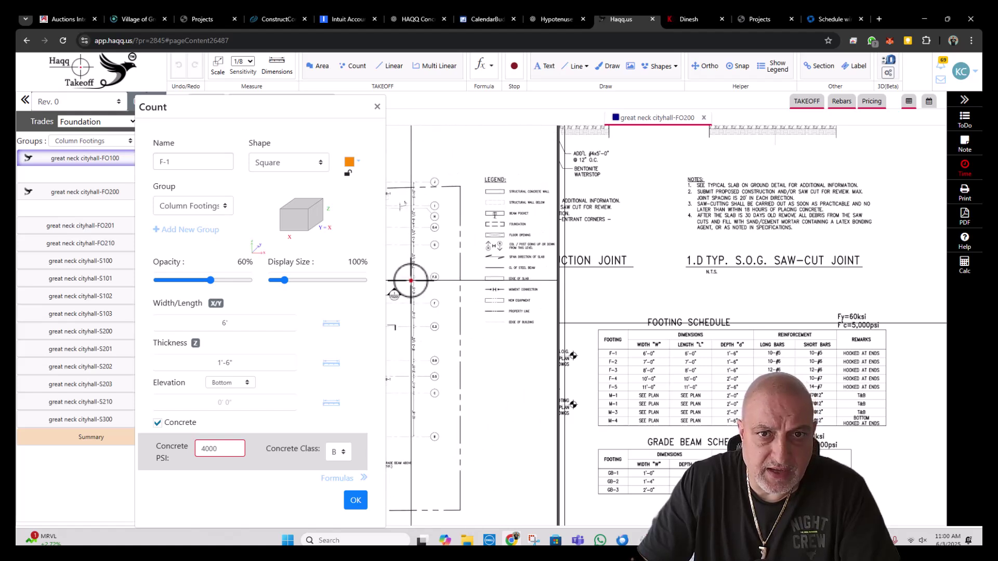
pyautogui.scroll(2, 483, 208)
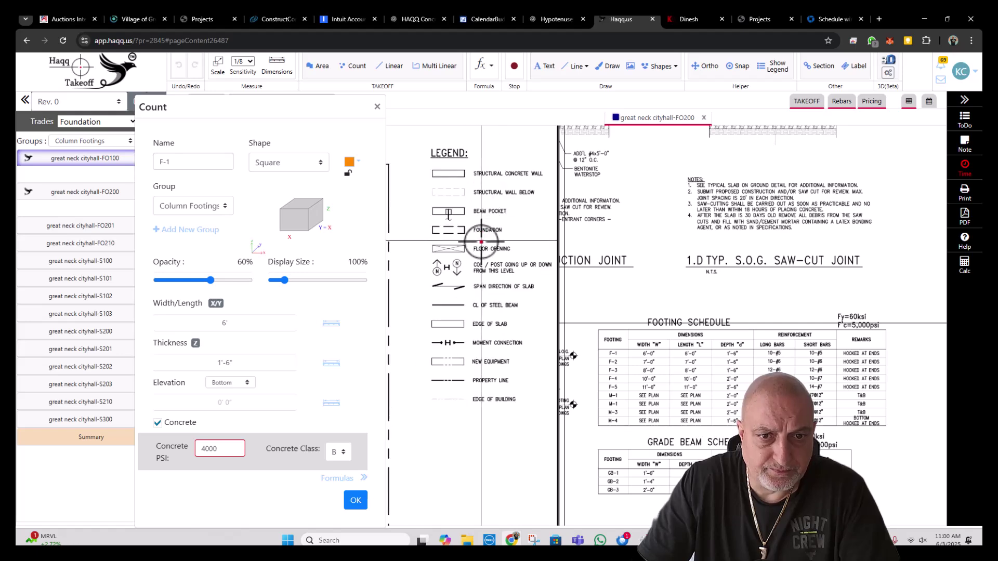
pyautogui.scroll(-3, 474, 355)
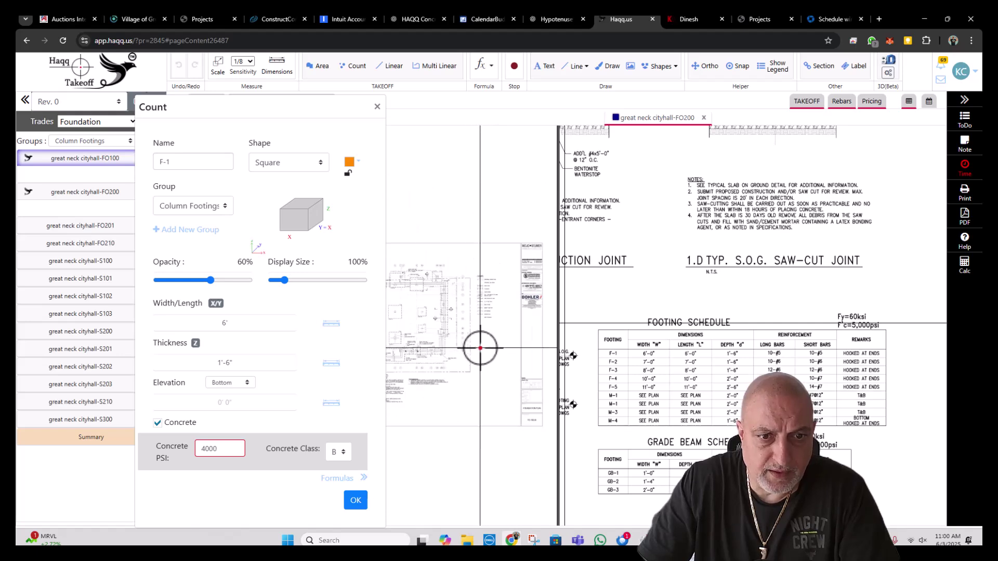
pyautogui.scroll(3, 488, 374)
pyautogui.scroll(-2, 438, 353)
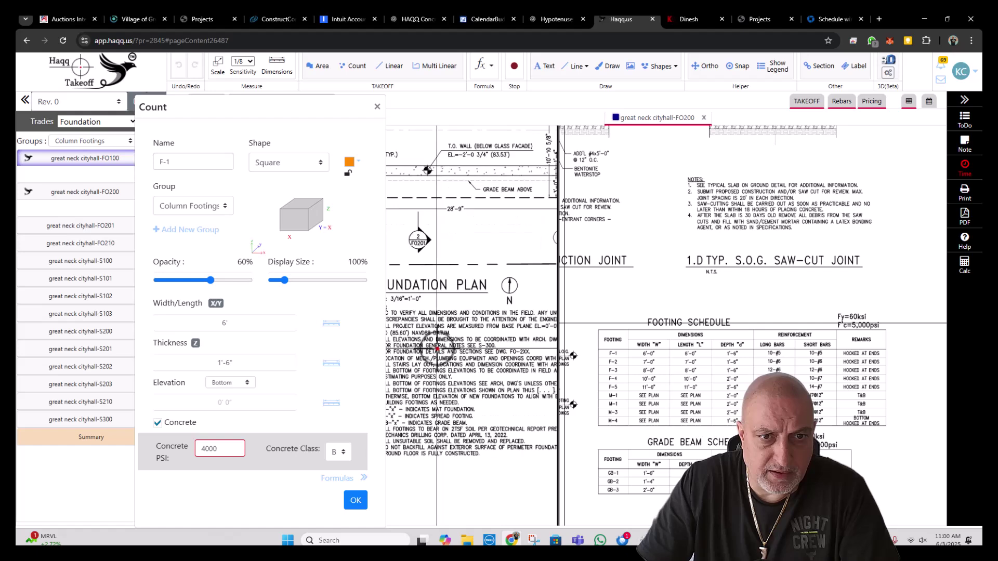
pyautogui.moveTo(328, 108); pyautogui.dragTo(218, 109)
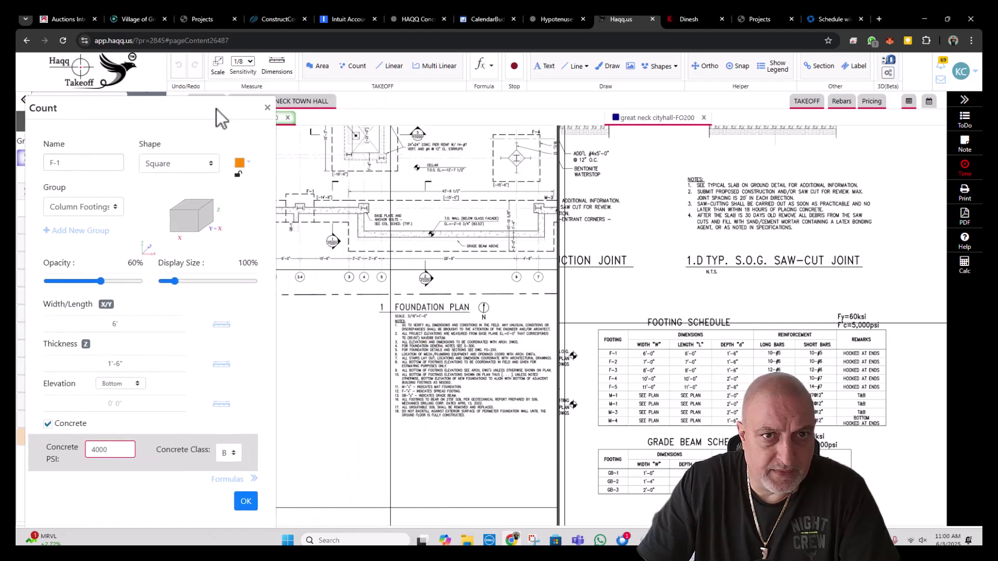
pyautogui.moveTo(557, 231); pyautogui.dragTo(641, 230)
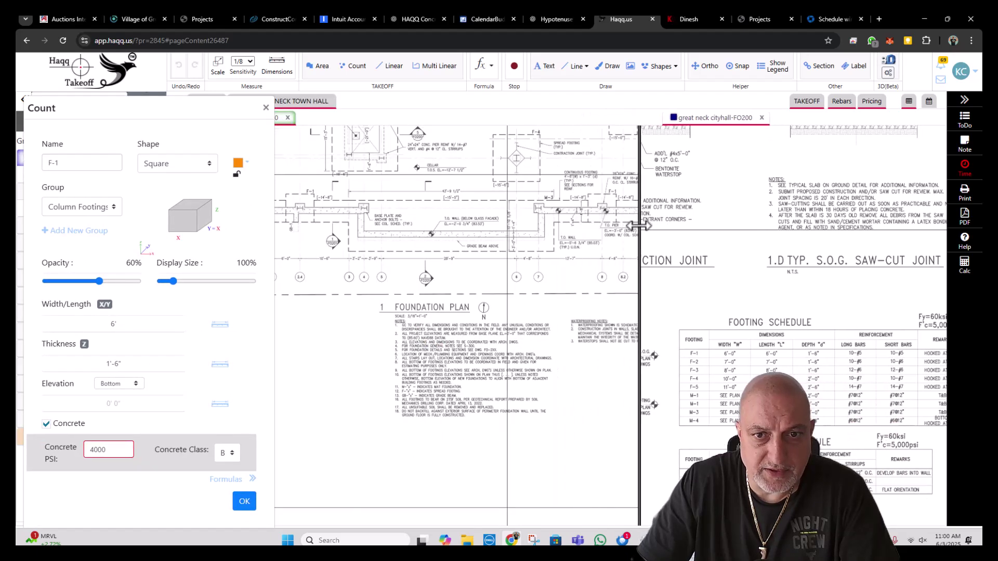
pyautogui.scroll(3, 473, 370)
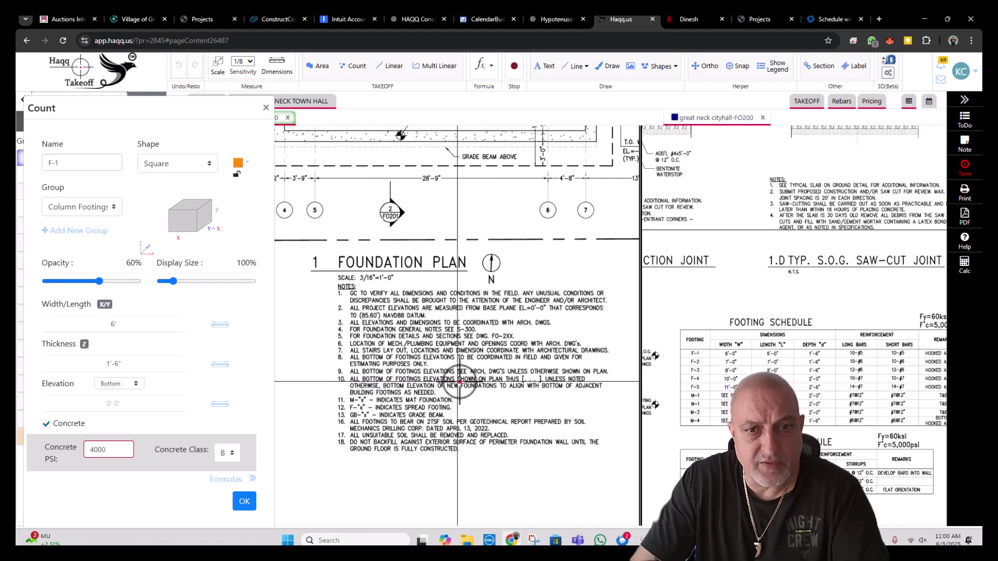
# - Set the F-1 count's bottom elevation to -14'-8", following the bracketed elevations beside the wall footings on FO100
pyautogui.scroll(-5, 534, 382)
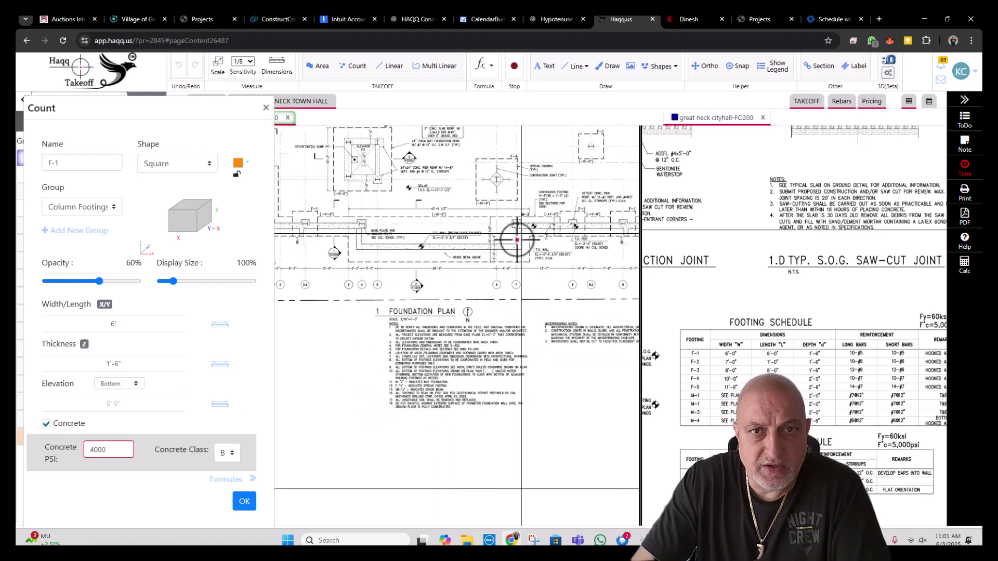
pyautogui.scroll(5, 463, 214)
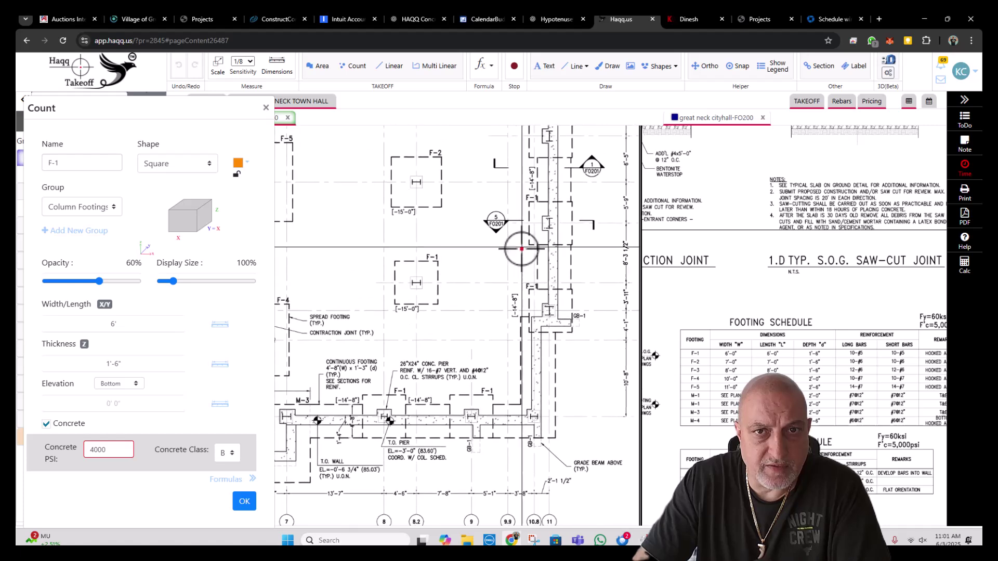
pyautogui.scroll(-2, 466, 274)
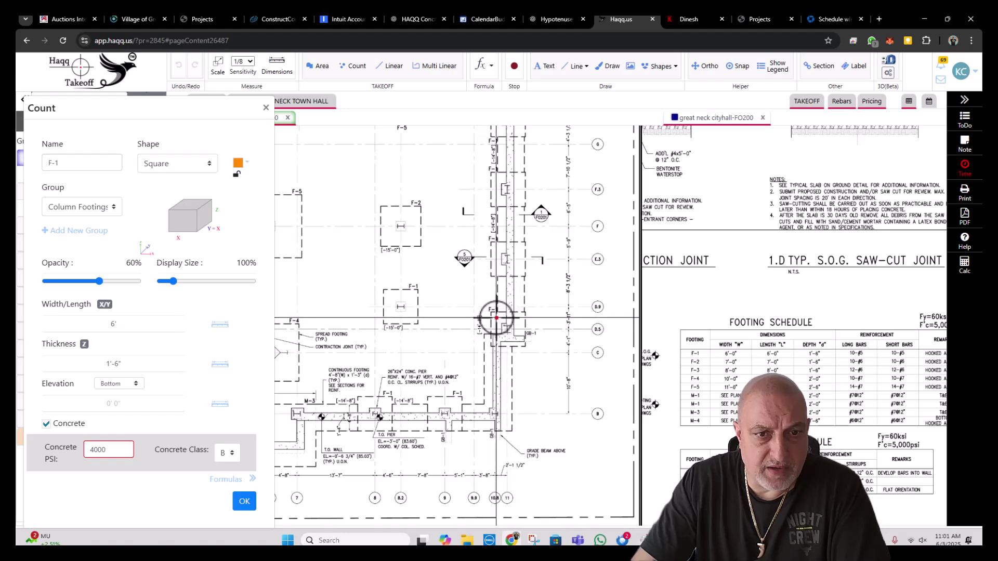
pyautogui.scroll(3, 498, 280)
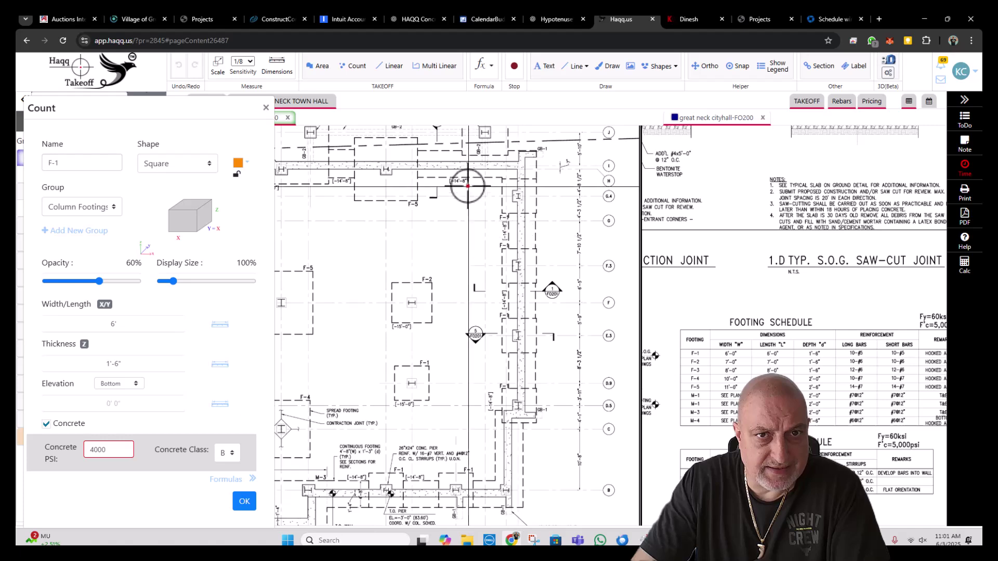
pyautogui.moveTo(343, 181)
pyautogui.mouseDown()
pyautogui.moveTo(443, 205)
pyautogui.moveTo(459, 240)
pyautogui.mouseUp()
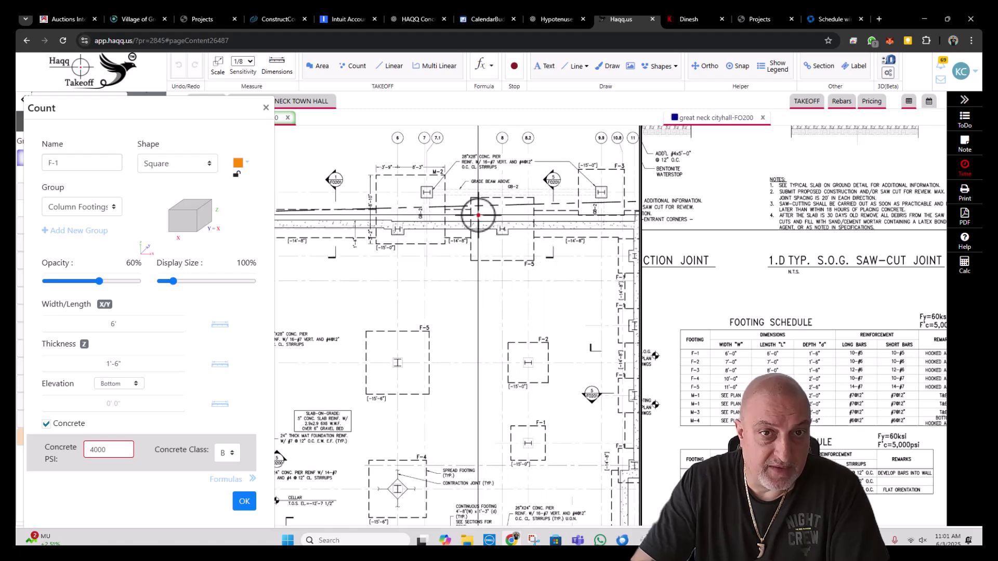
pyautogui.scroll(-1, 489, 211)
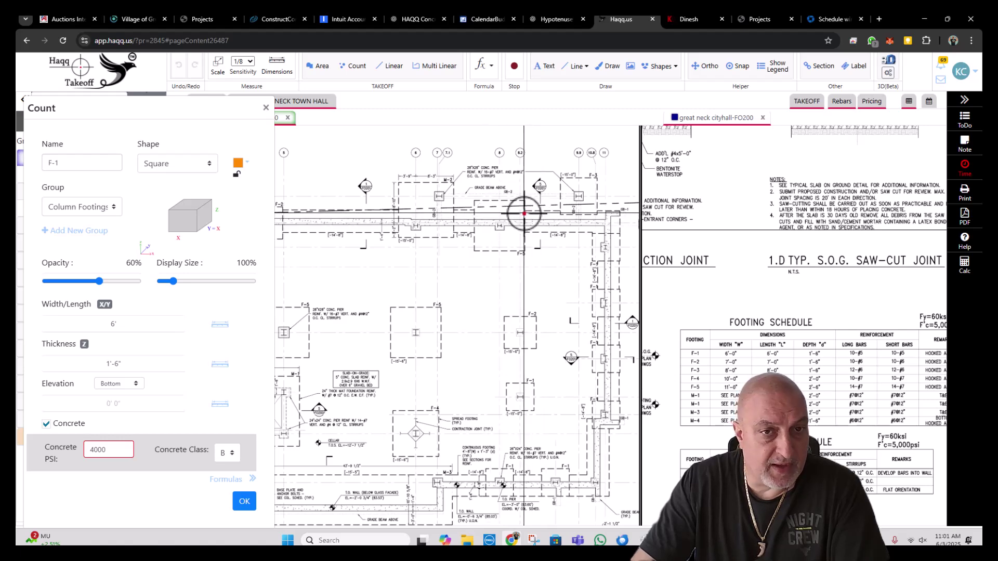
pyautogui.scroll(3, 564, 224)
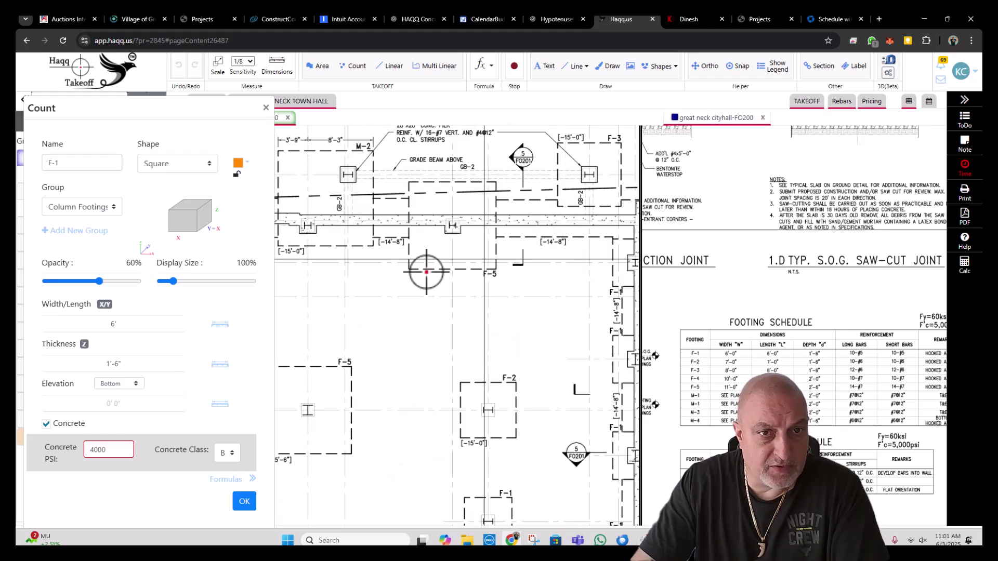
pyautogui.click(127, 404)
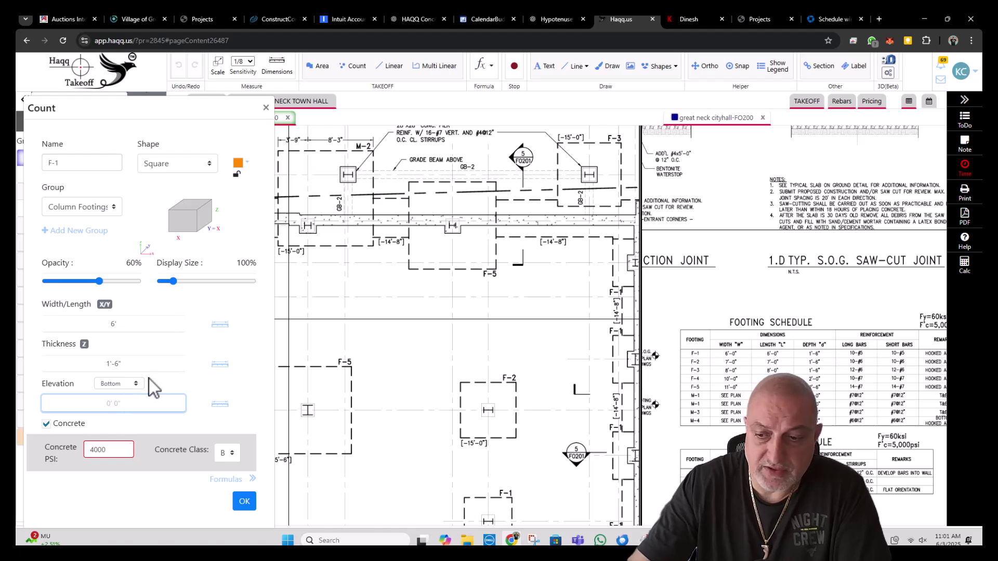
pyautogui.write("-14'-")
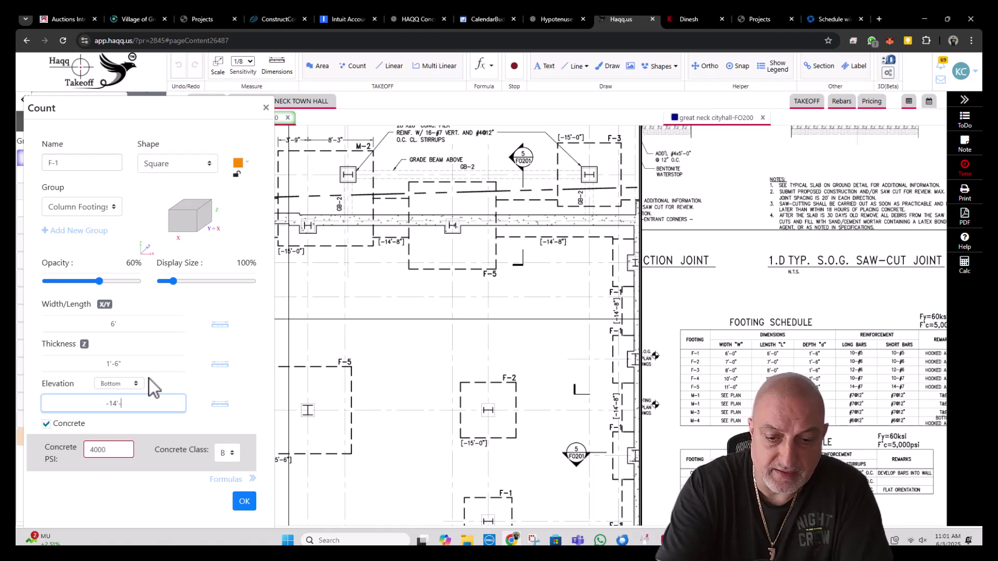
pyautogui.write('8"')
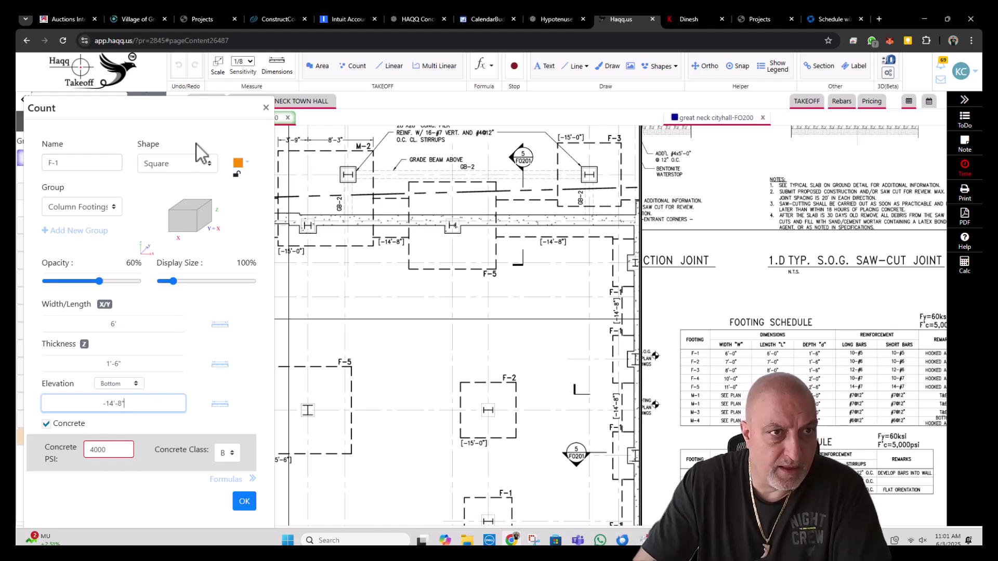
# - Accept the F-1 count settings and place the first footing on FO100 at the wall column on grid line D.5
pyautogui.moveTo(190, 102); pyautogui.dragTo(247, 87)
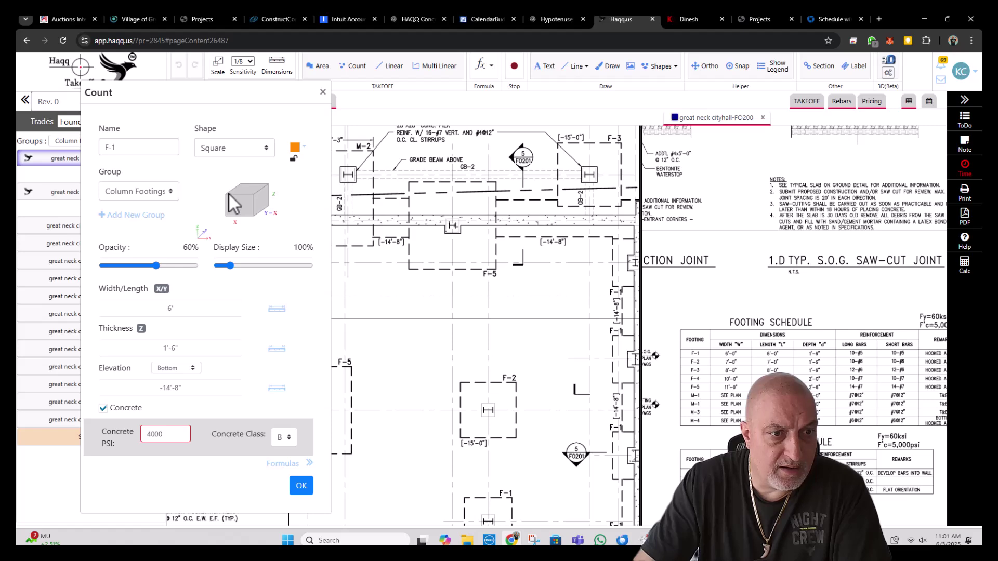
pyautogui.scroll(-4, 512, 290)
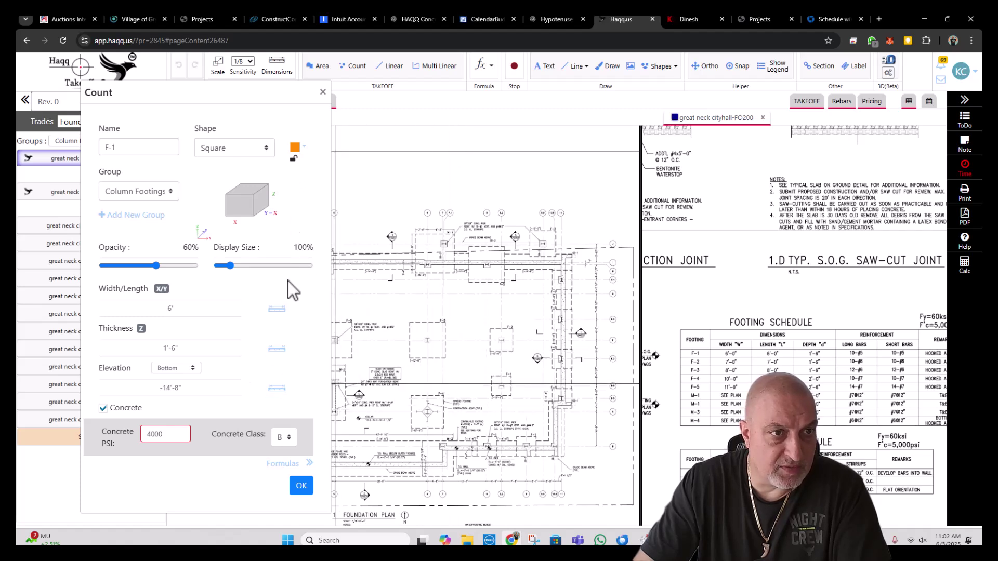
pyautogui.click(299, 491)
pyautogui.click(407, 371)
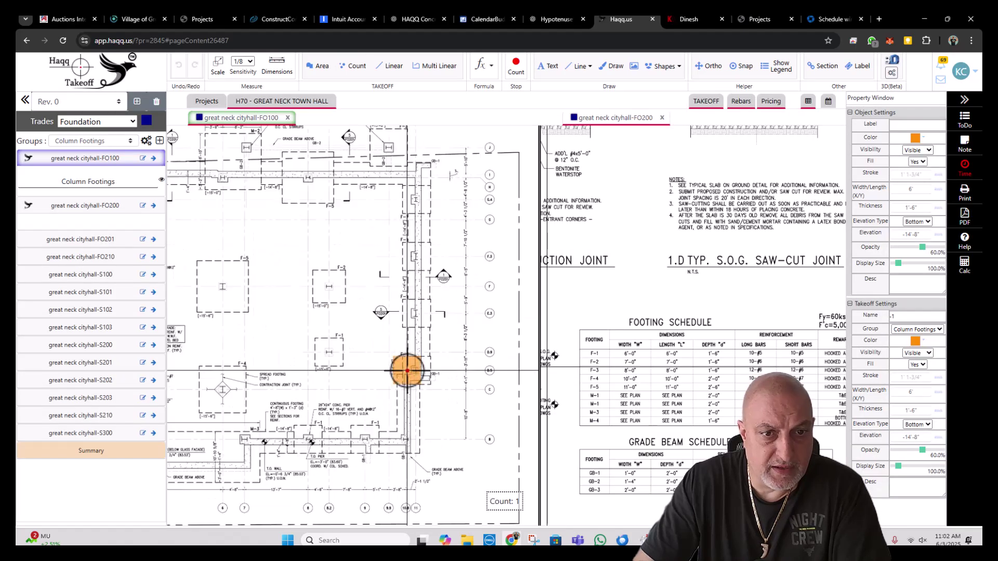
pyautogui.scroll(2, 407, 371)
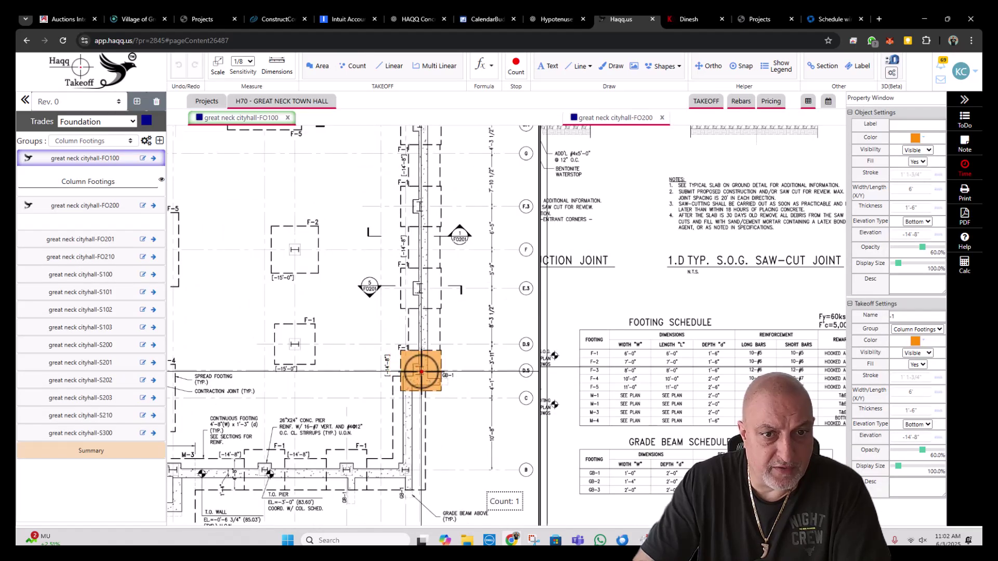
# - Place F-1 footings on the three remaining wall columns of the east wall on FO100, from grid line E.3 northward
pyautogui.click(421, 285)
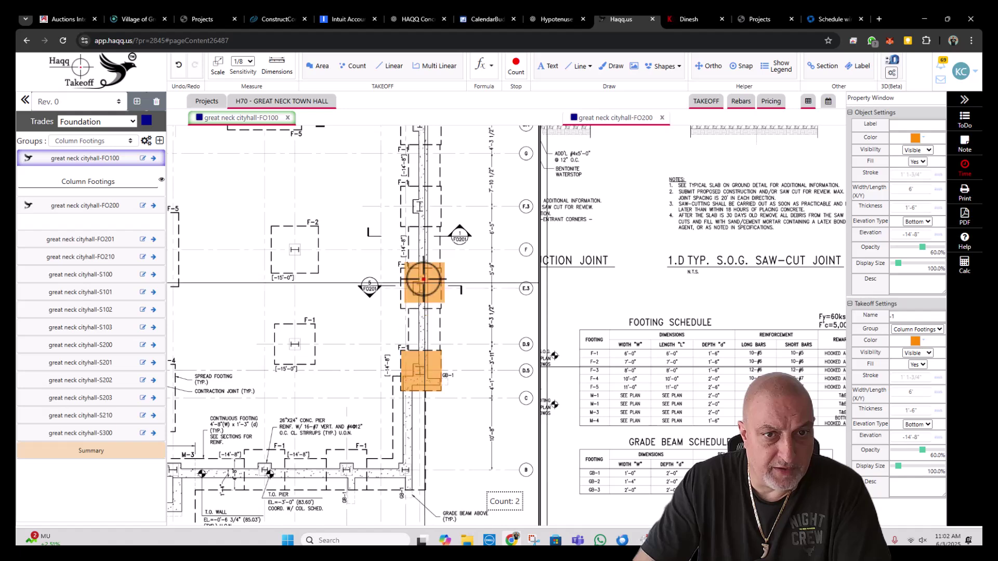
pyautogui.moveTo(421, 284); pyautogui.dragTo(420, 290)
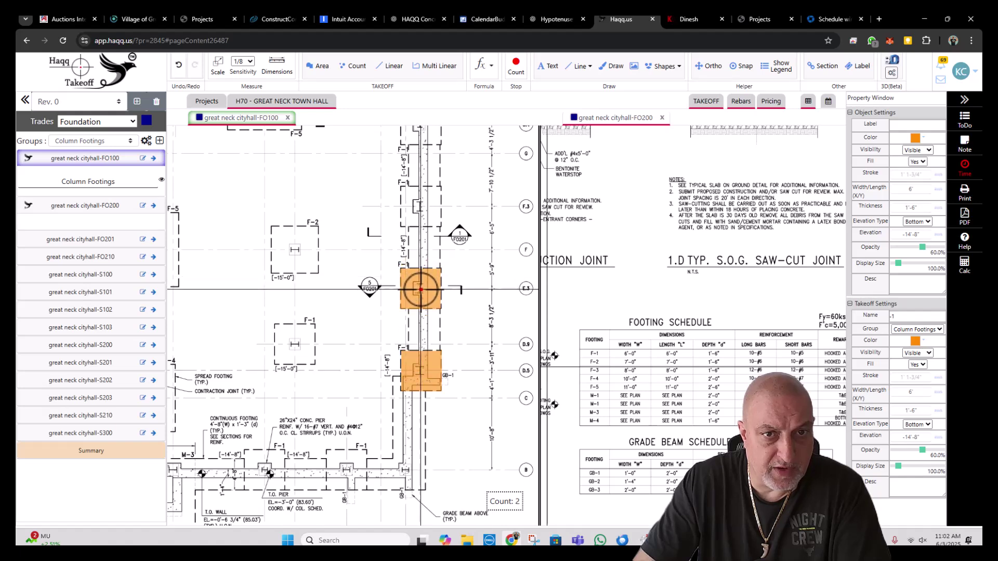
pyautogui.click(421, 208)
pyautogui.click(422, 172)
pyautogui.moveTo(422, 171)
pyautogui.mouseDown()
pyautogui.moveTo(424, 294)
pyautogui.moveTo(425, 247)
pyautogui.mouseUp()
pyautogui.click(425, 222)
pyautogui.scroll(-2, 425, 222)
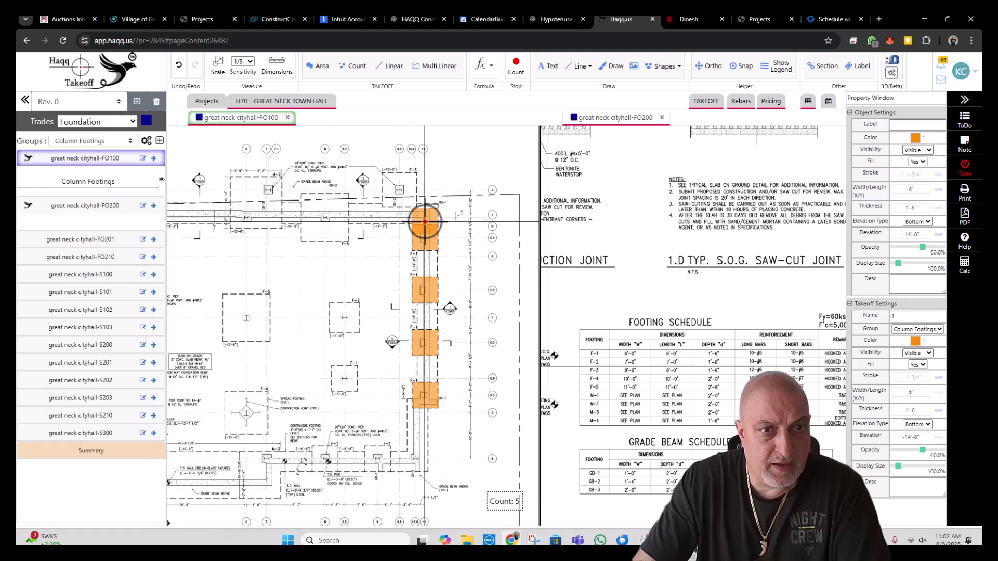
# - Place an F-1 footing on the interior column at grid lines 8.2 and D.9
pyautogui.scroll(3, 327, 402)
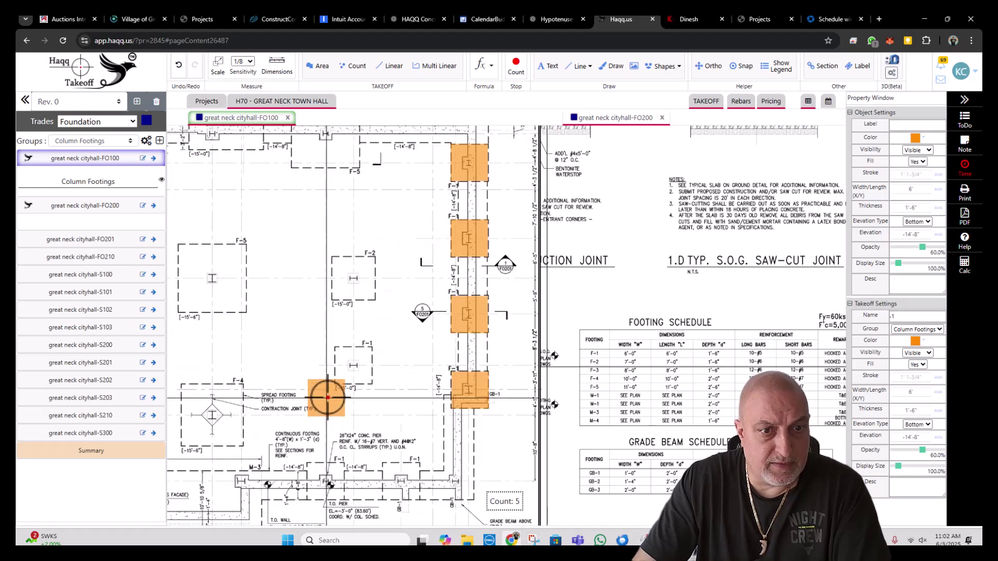
pyautogui.moveTo(341, 385); pyautogui.dragTo(353, 366)
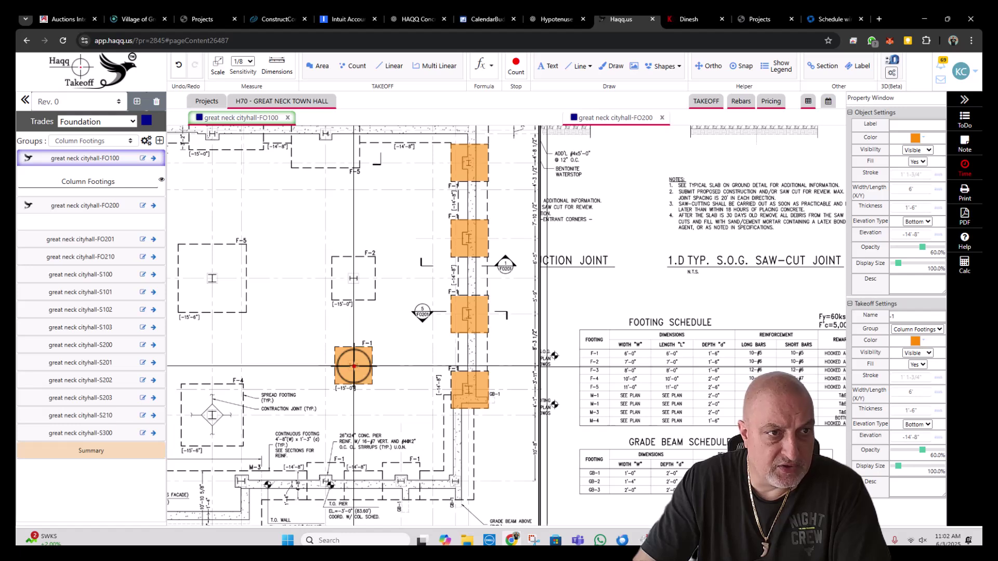
pyautogui.click(352, 365)
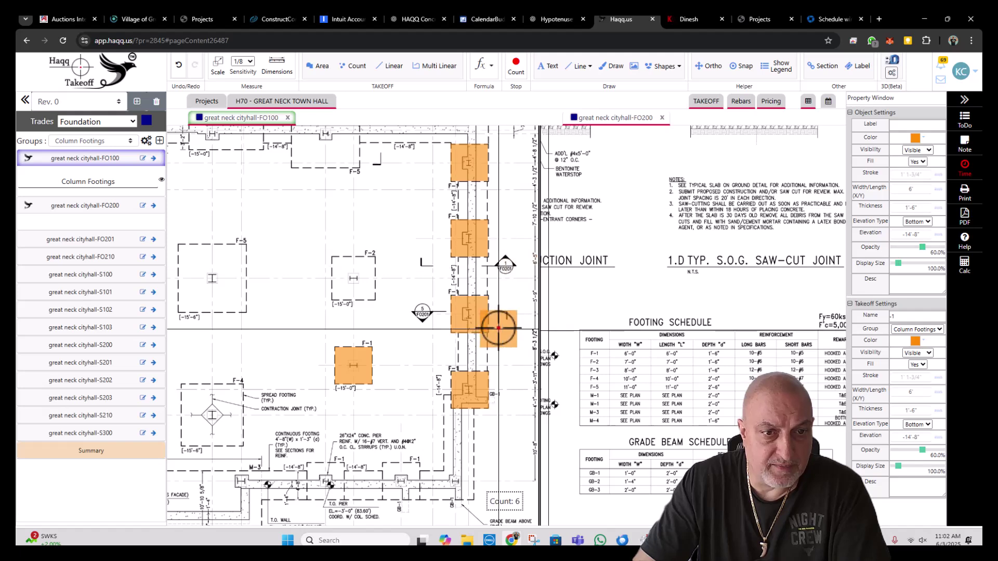
# - Place F-1 footings on the west wall columns at grid lines F.1 and D.8
pyautogui.scroll(-2, 485, 325)
pyautogui.scroll(-3, 397, 345)
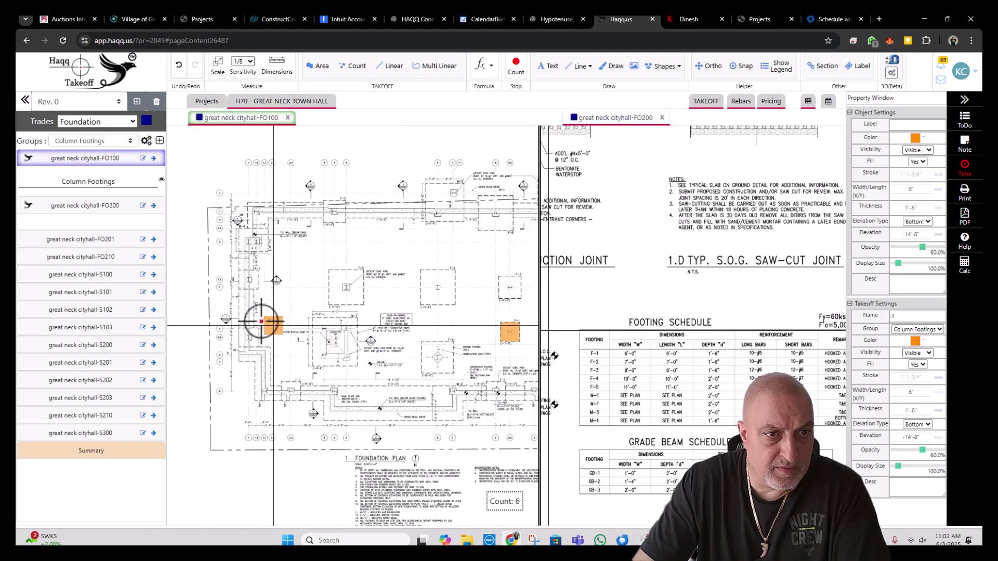
pyautogui.scroll(4, 257, 317)
pyautogui.scroll(1, 241, 312)
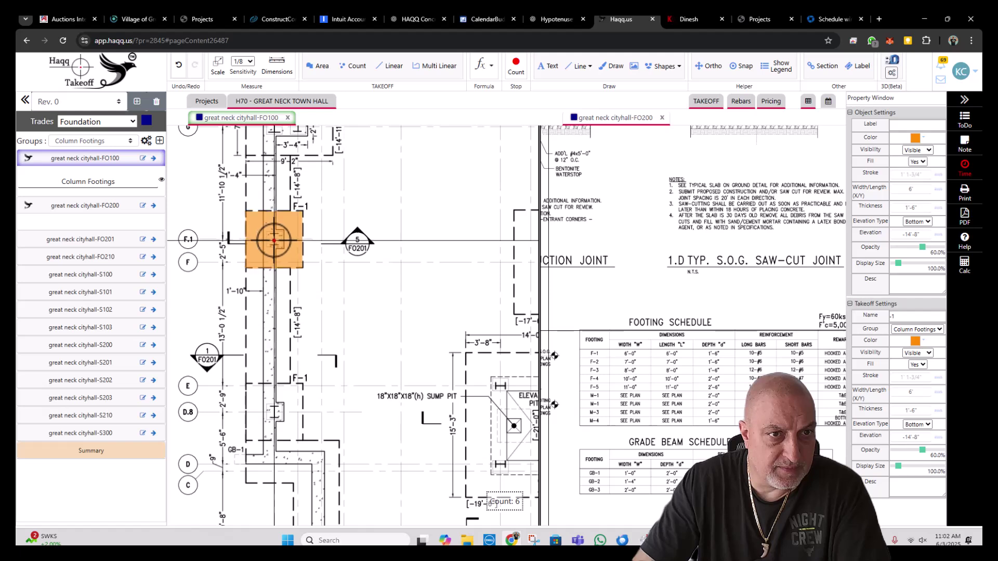
pyautogui.click(274, 240)
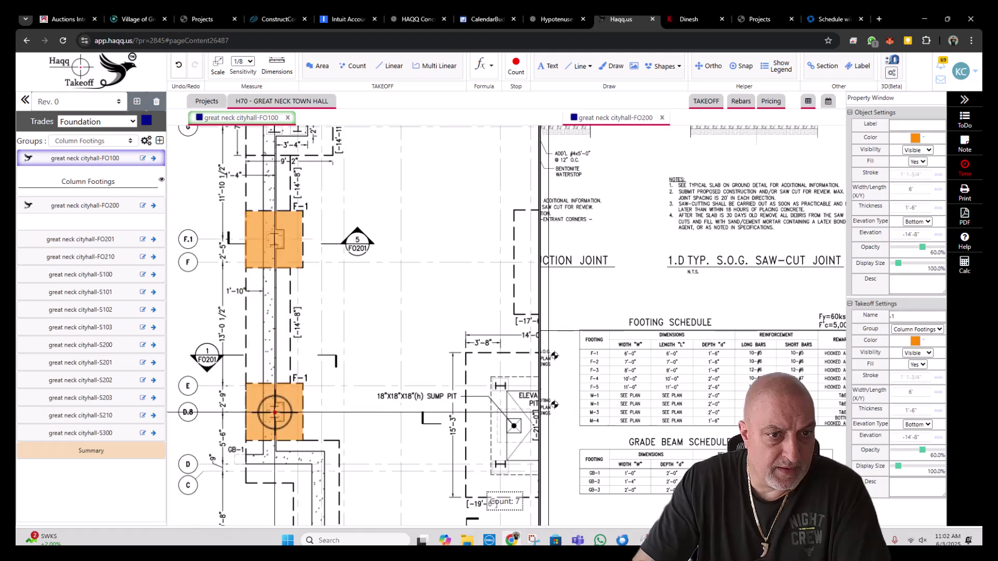
pyautogui.click(274, 412)
# - Place F-1 footings on the south wall columns at grid lines 2.4, 8 and 9, and end the count
pyautogui.scroll(-1, 261, 349)
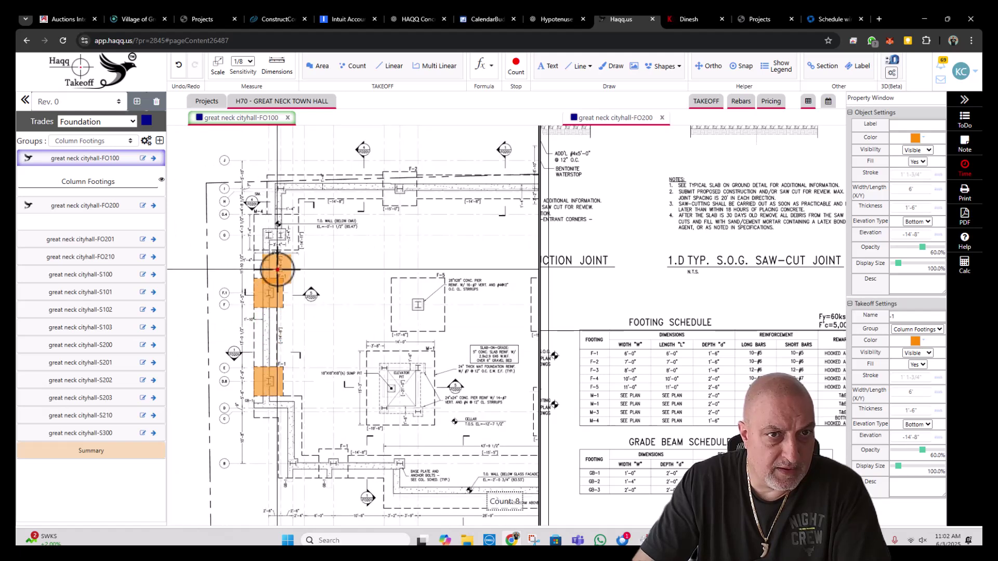
pyautogui.scroll(-3, 284, 279)
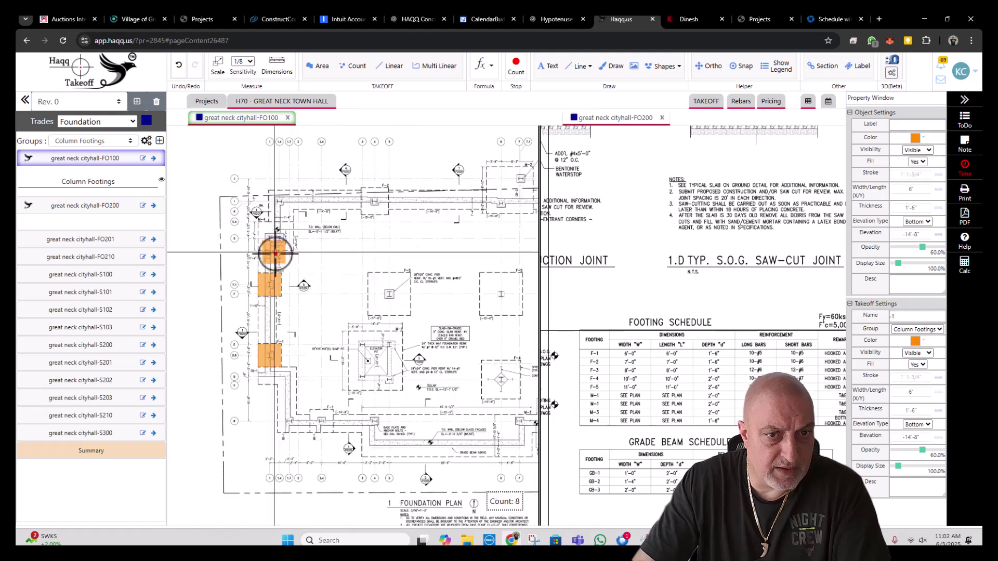
pyautogui.scroll(3, 291, 389)
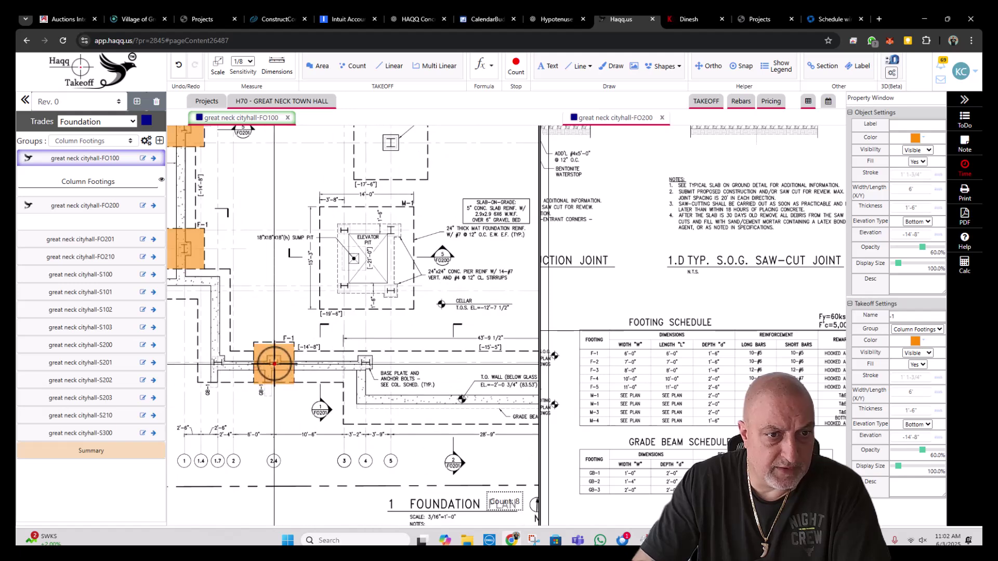
pyautogui.click(274, 362)
pyautogui.scroll(-3, 274, 363)
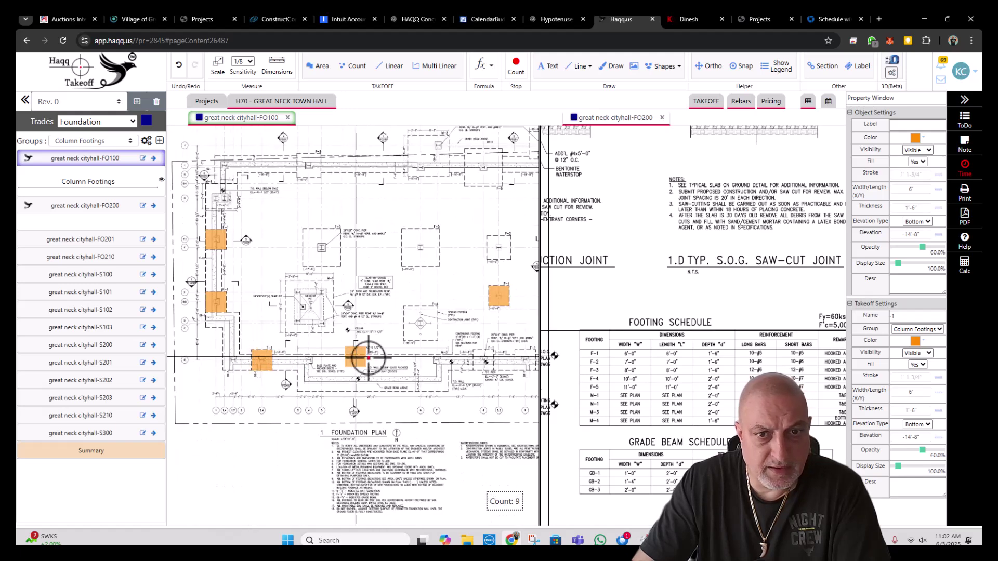
pyautogui.scroll(3, 286, 360)
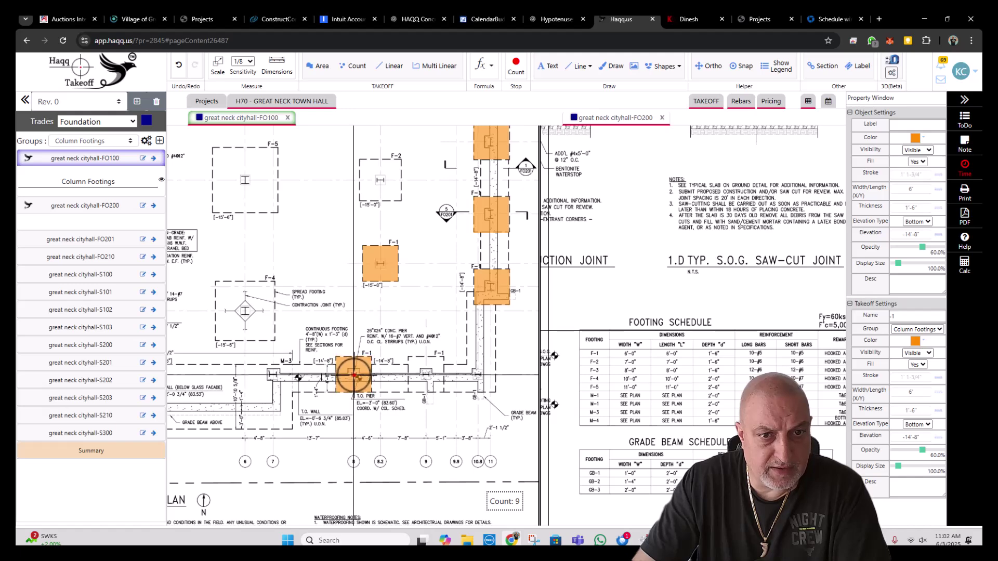
pyautogui.click(354, 375)
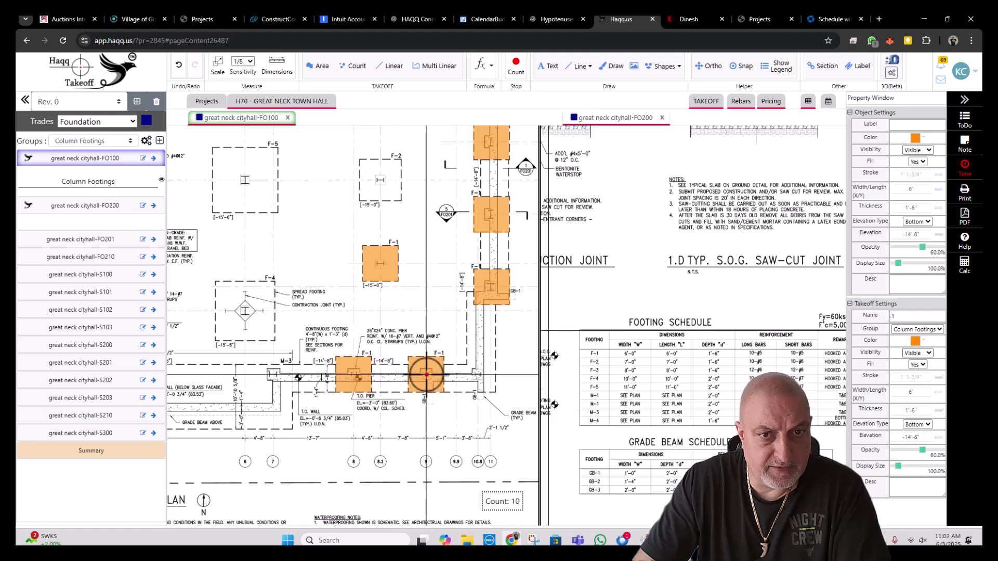
pyautogui.click(426, 374)
pyautogui.scroll(1, 416, 379)
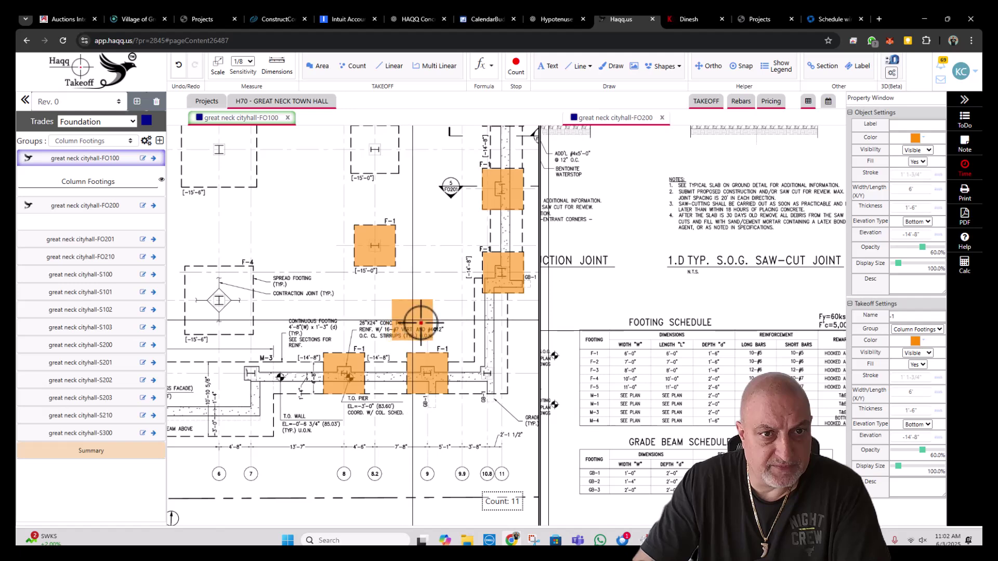
pyautogui.scroll(-4, 420, 322)
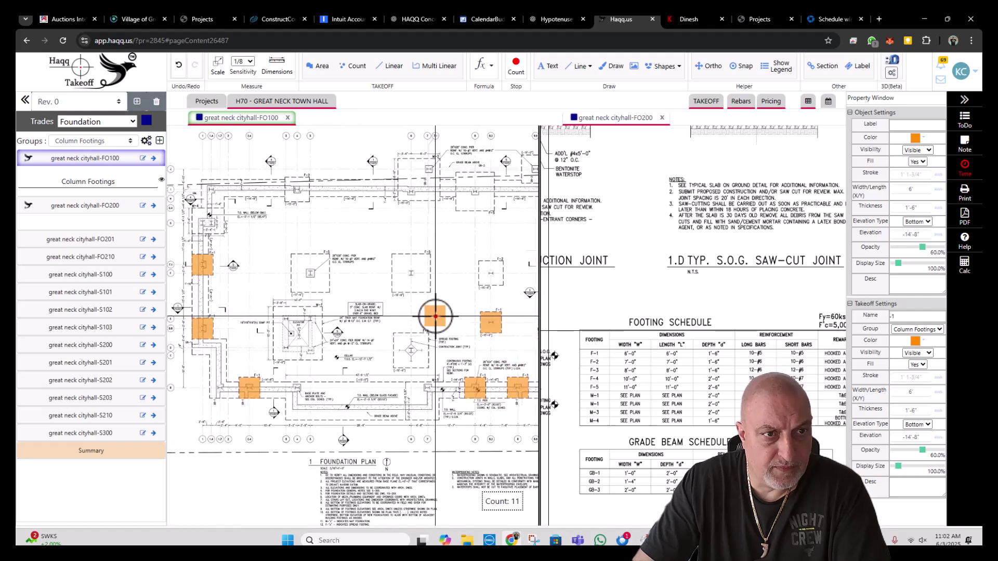
pyautogui.press('Escape')
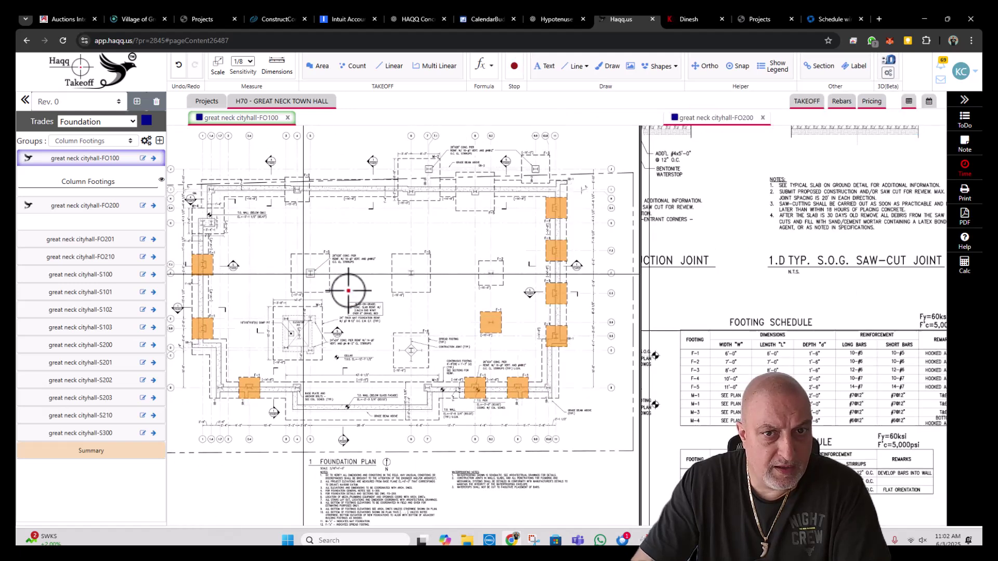
# - Set the interior F-1 footing's bottom elevation to -15', matching the bracketed elevation beside it on the plan
pyautogui.scroll(2, 492, 334)
pyautogui.rightClick(490, 324)
pyautogui.click(520, 336)
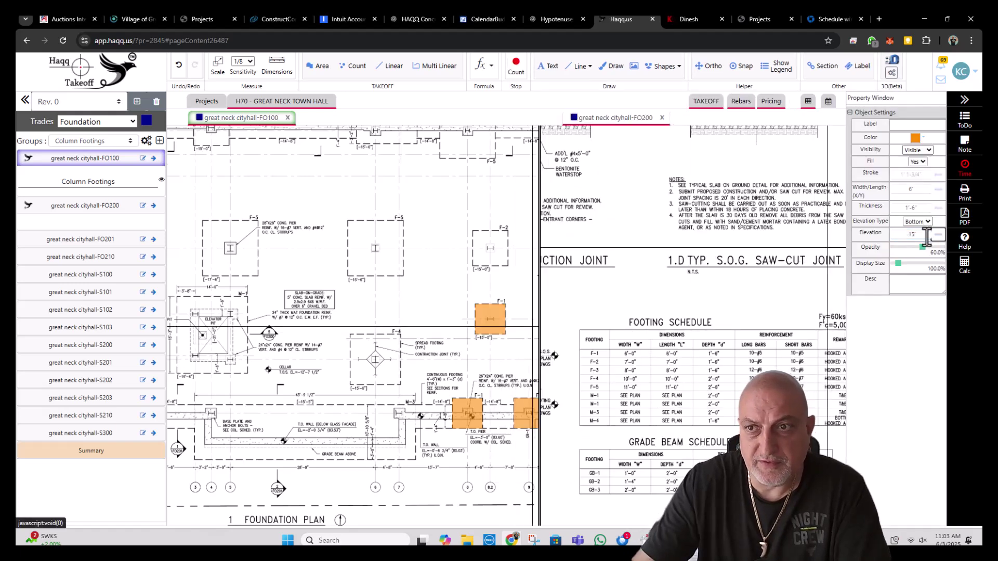
pyautogui.press('Return')
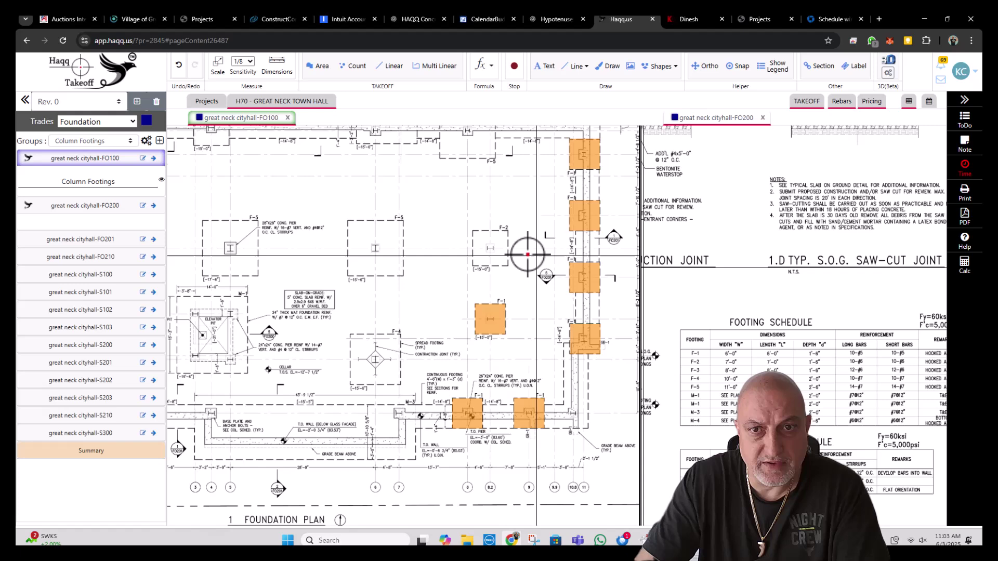
pyautogui.rightClick(487, 321)
pyautogui.click(514, 329)
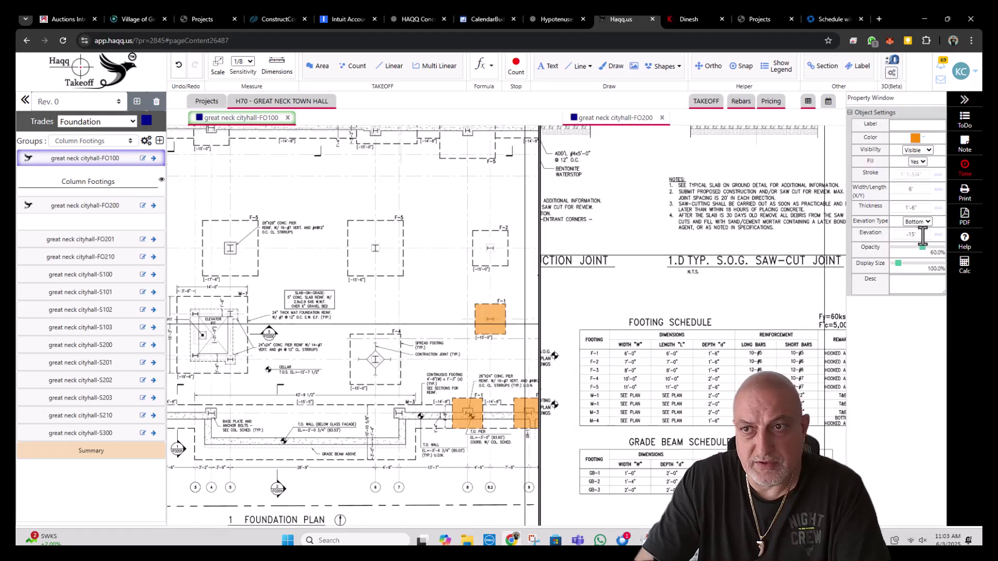
pyautogui.press('Return')
# - Add bottom rebar to the F-1 wall footing at grid line E.3, with quantity 10 and size #5 from the footing schedule
pyautogui.scroll(-1, 427, 262)
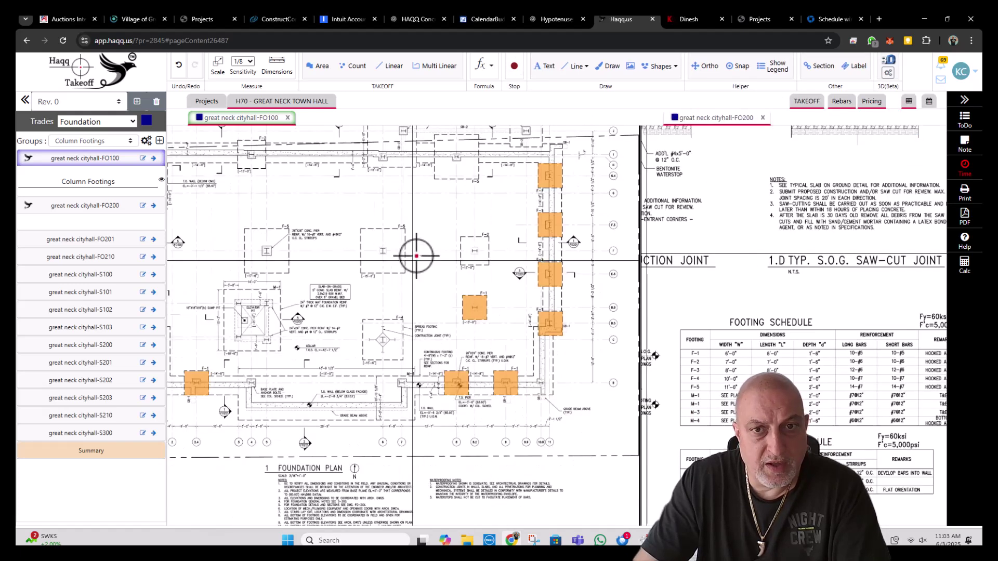
pyautogui.scroll(-1, 494, 225)
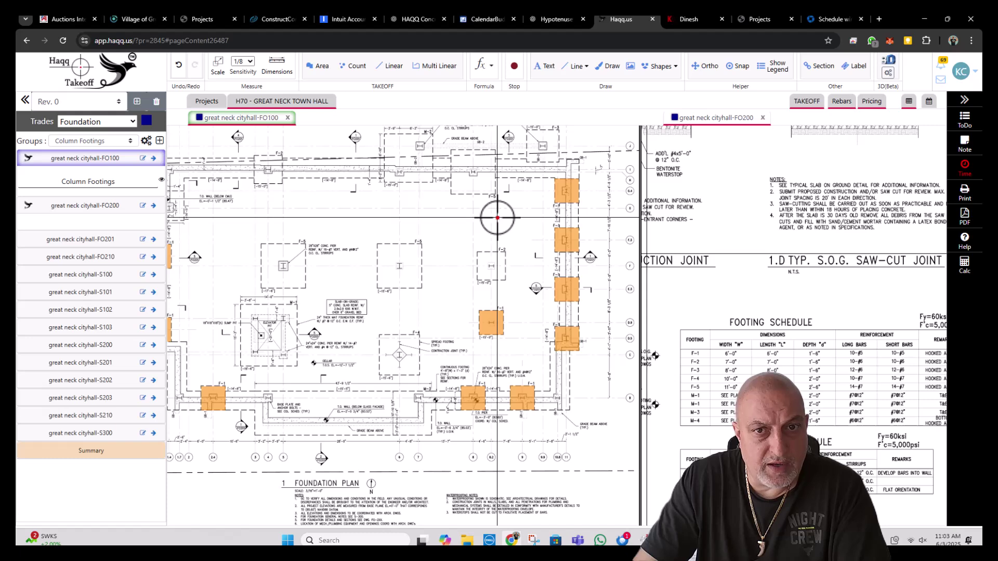
pyautogui.moveTo(561, 260); pyautogui.dragTo(463, 249)
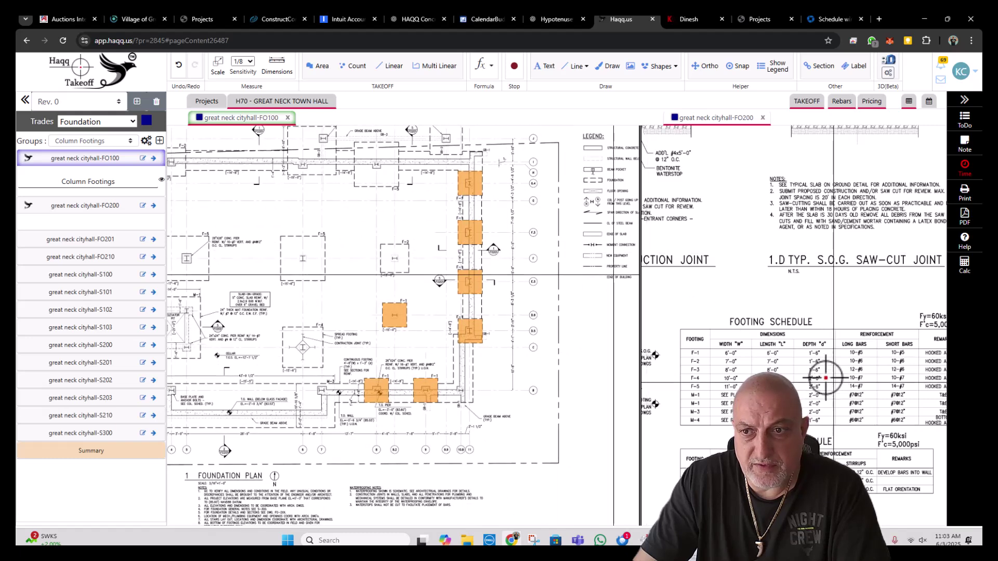
pyautogui.scroll(1, 887, 334)
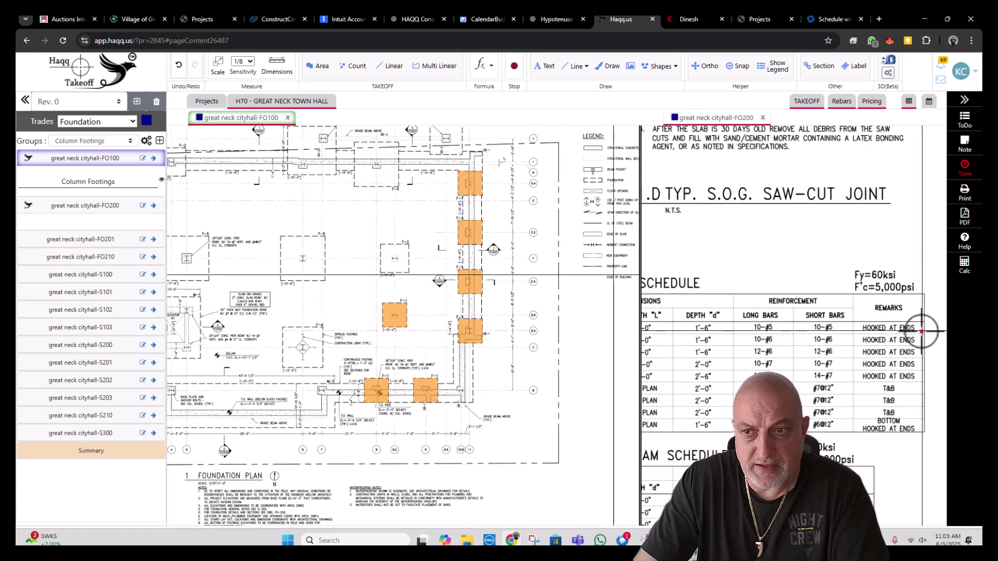
pyautogui.scroll(1, 924, 320)
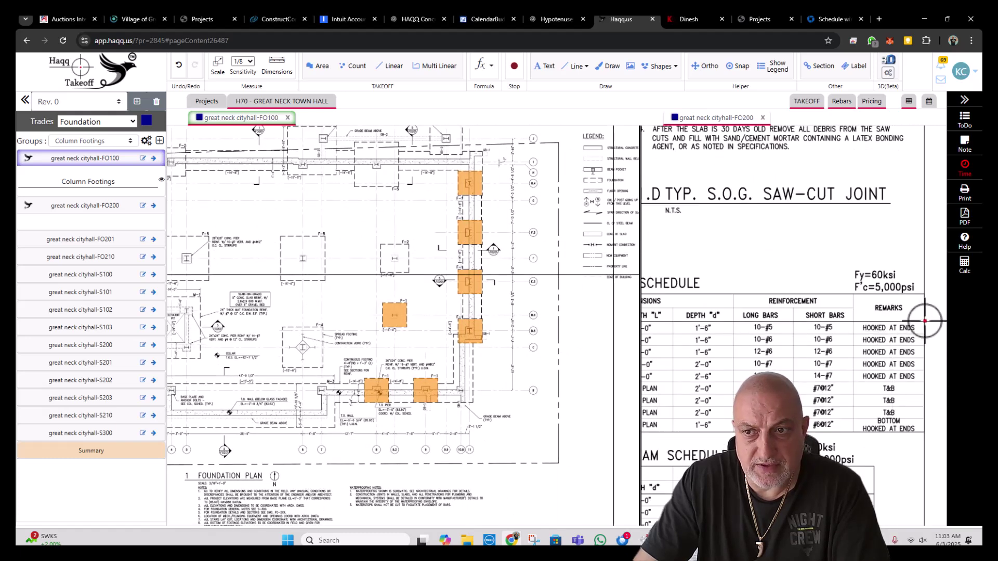
pyautogui.rightClick(467, 288)
pyautogui.moveTo(516, 421)
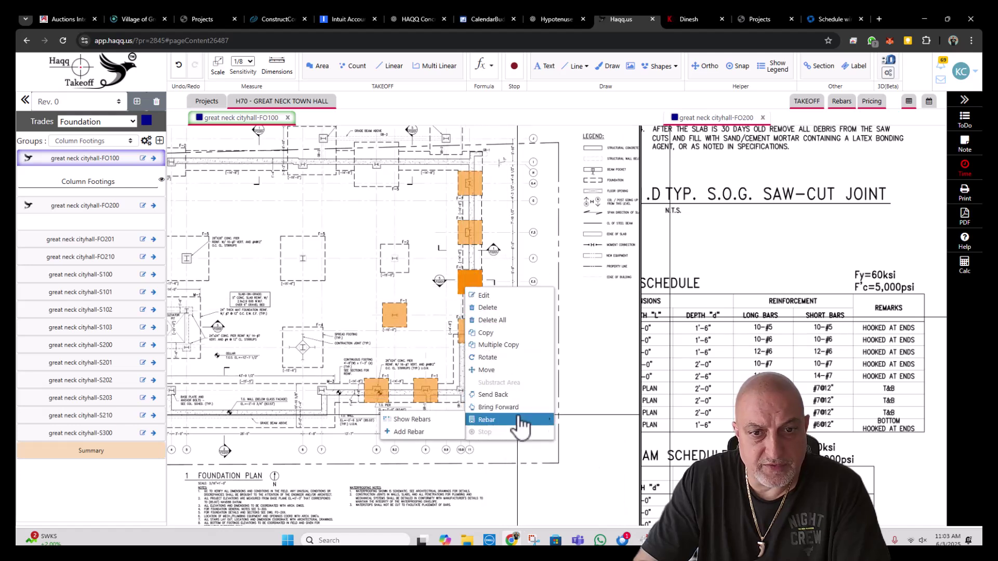
pyautogui.click(409, 431)
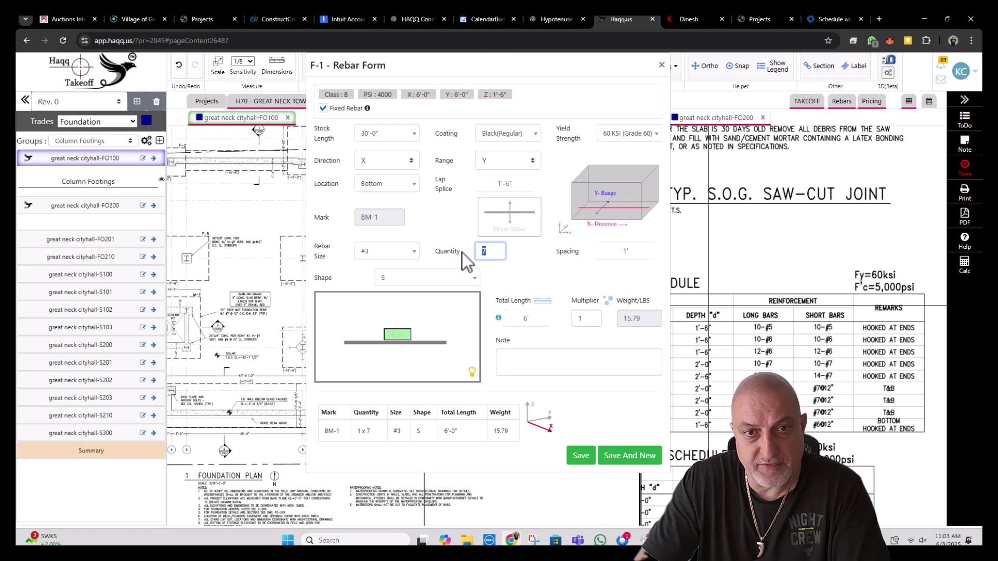
pyautogui.write('10')
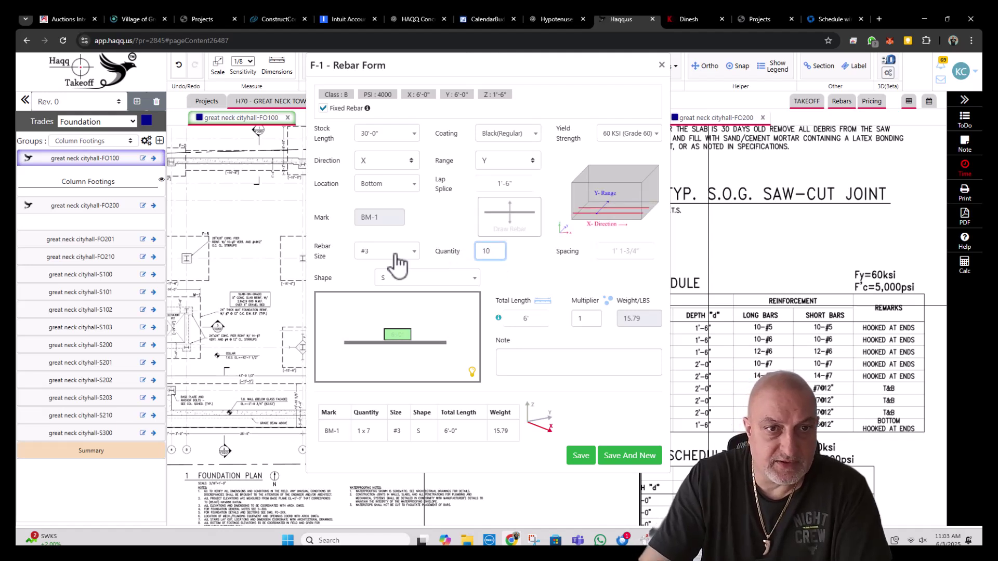
pyautogui.click(397, 256)
pyautogui.click(384, 328)
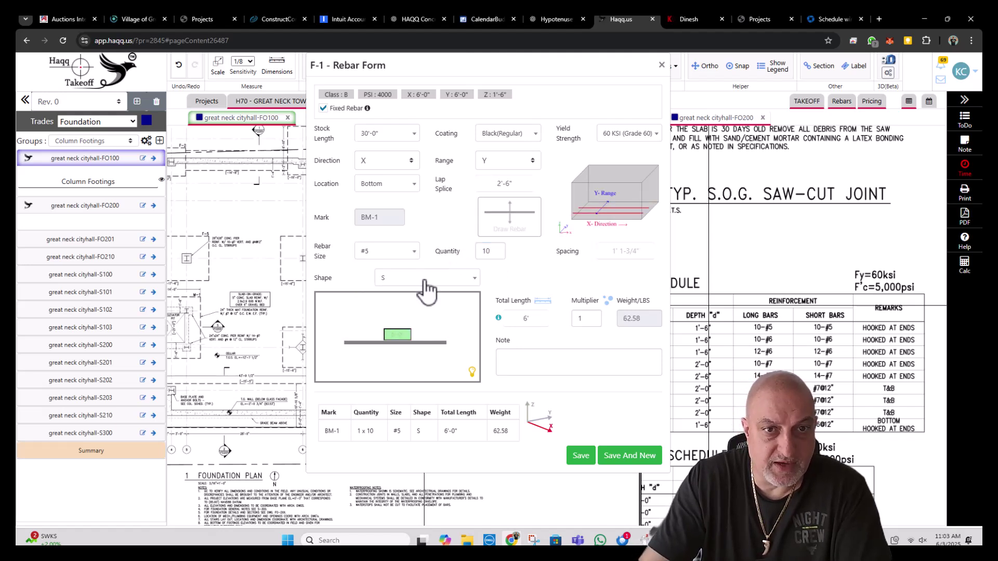
# - Set the rebar to shape 2 with the standard hook length at both ends
pyautogui.click(426, 284)
pyautogui.click(424, 357)
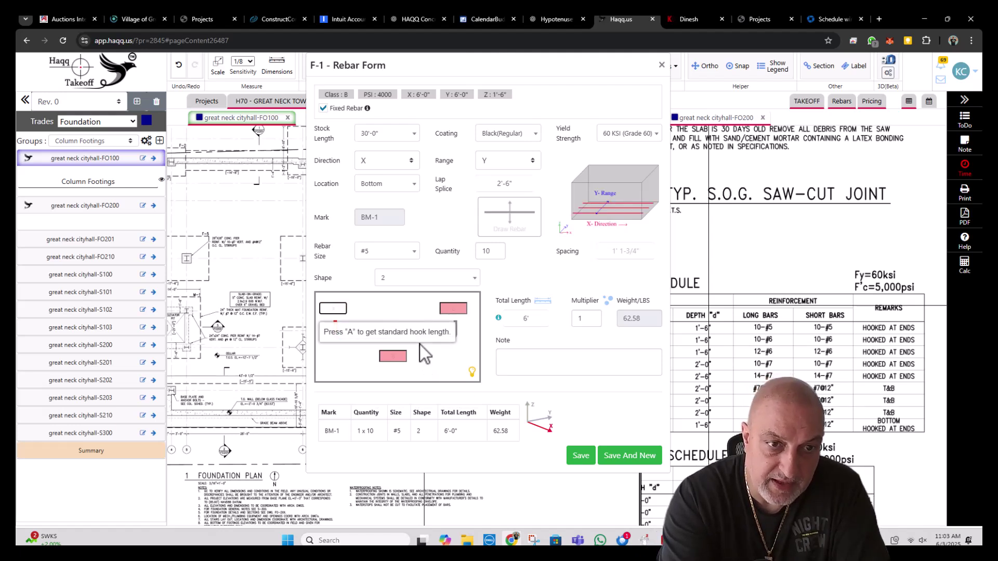
pyautogui.write('a')
pyautogui.press('Tab')
pyautogui.press('Tab')
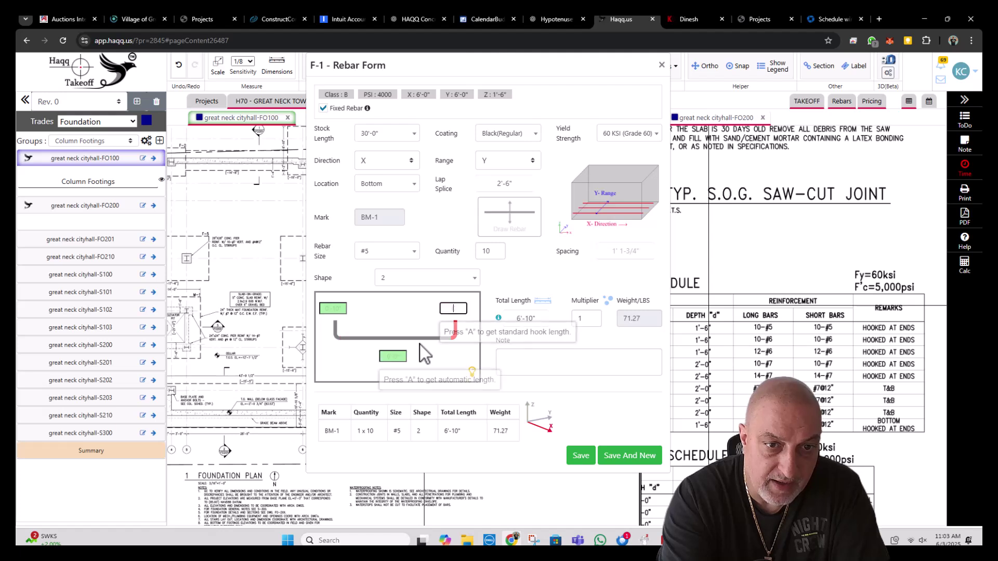
pyautogui.write('a')
pyautogui.press('Tab')
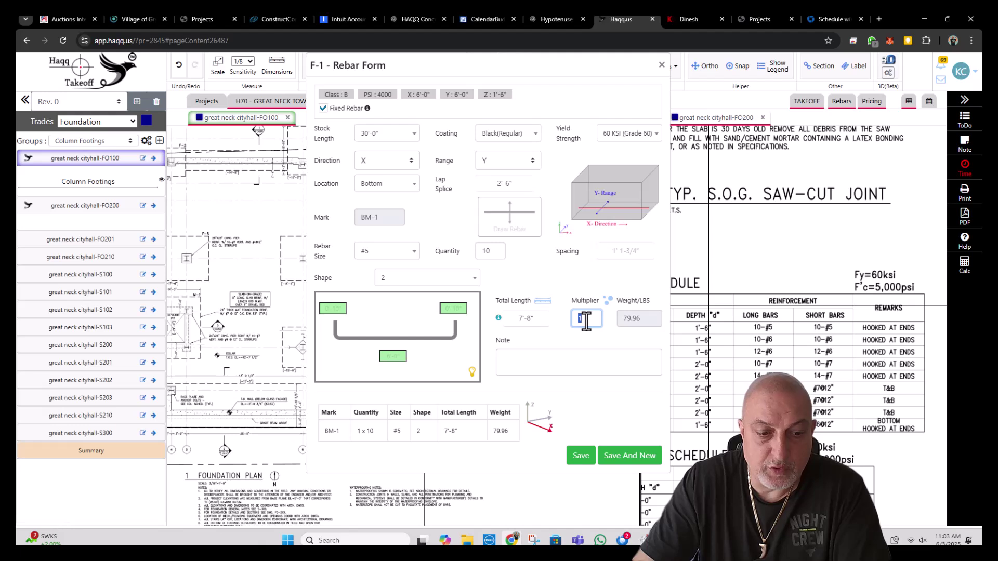
# - Set the rebar multiplier to 2 and enter the note EW
pyautogui.write('2')
pyautogui.click(568, 359)
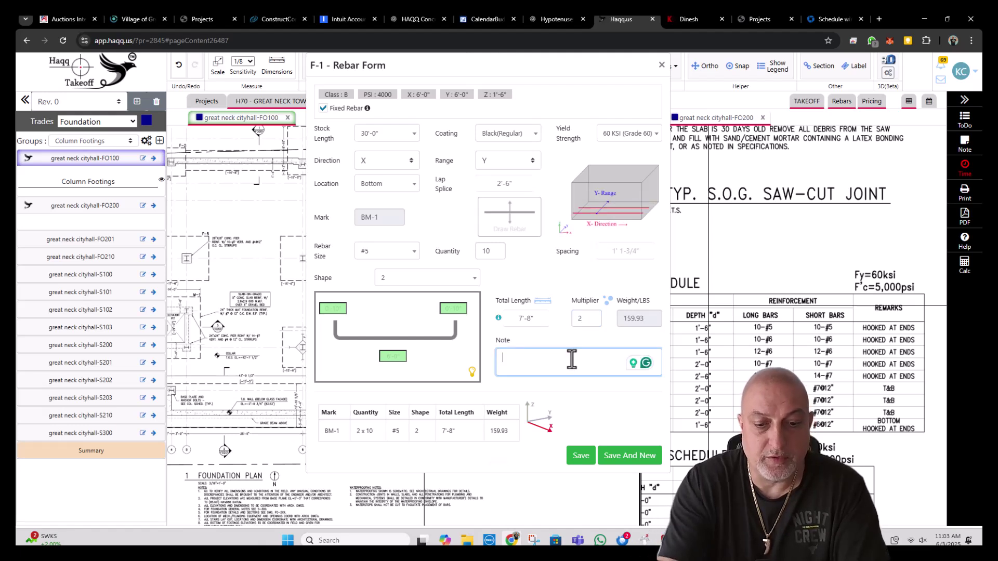
pyautogui.press('capslock')
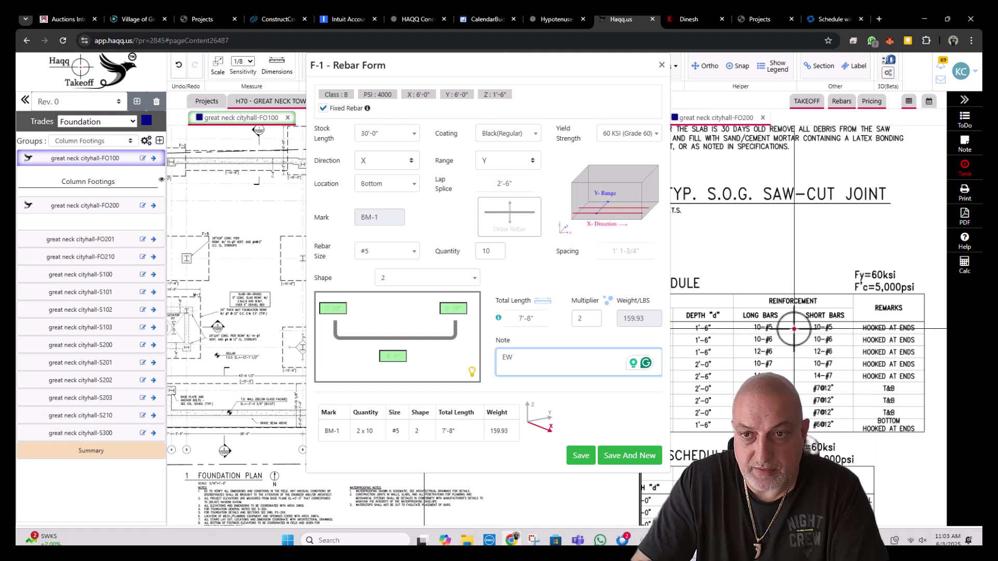
# - Save the F-1 footing's bottom rebar entry
pyautogui.click(580, 457)
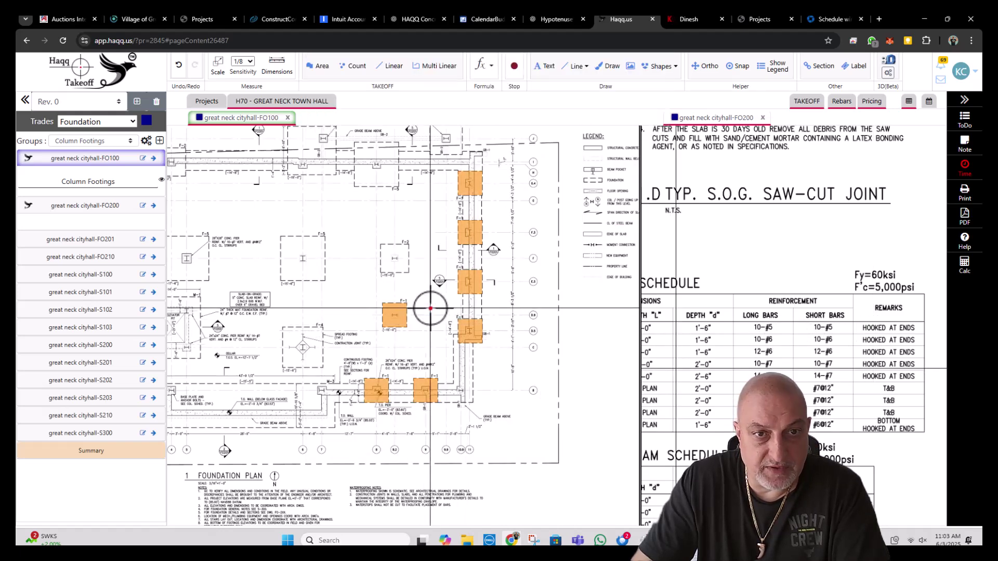
# - Set up a square count takeoff named F-2 in Column Footings, coloured orange, 7' wide and 1'-6" thick per the footing schedule
pyautogui.scroll(-3, 704, 323)
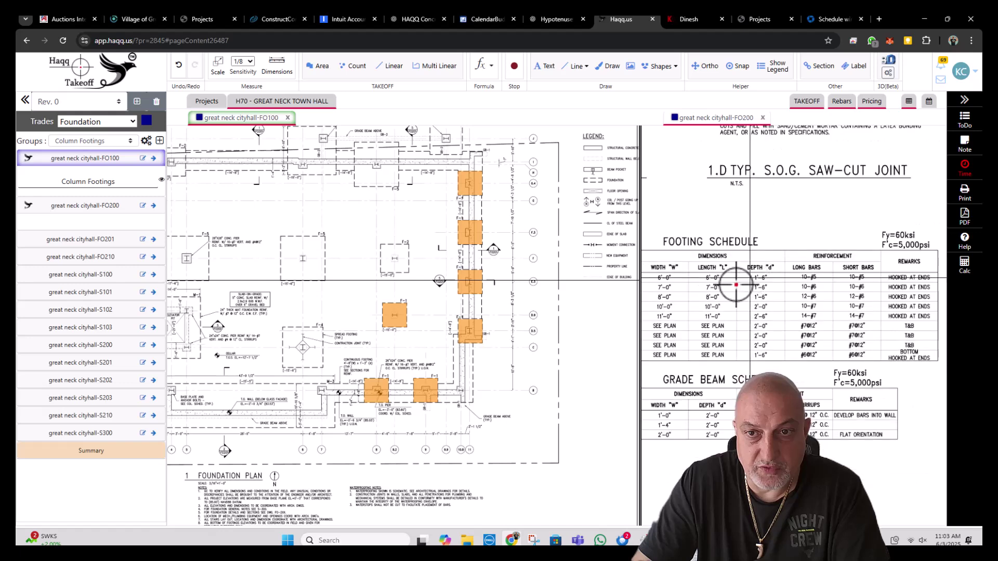
pyautogui.scroll(-2, 753, 297)
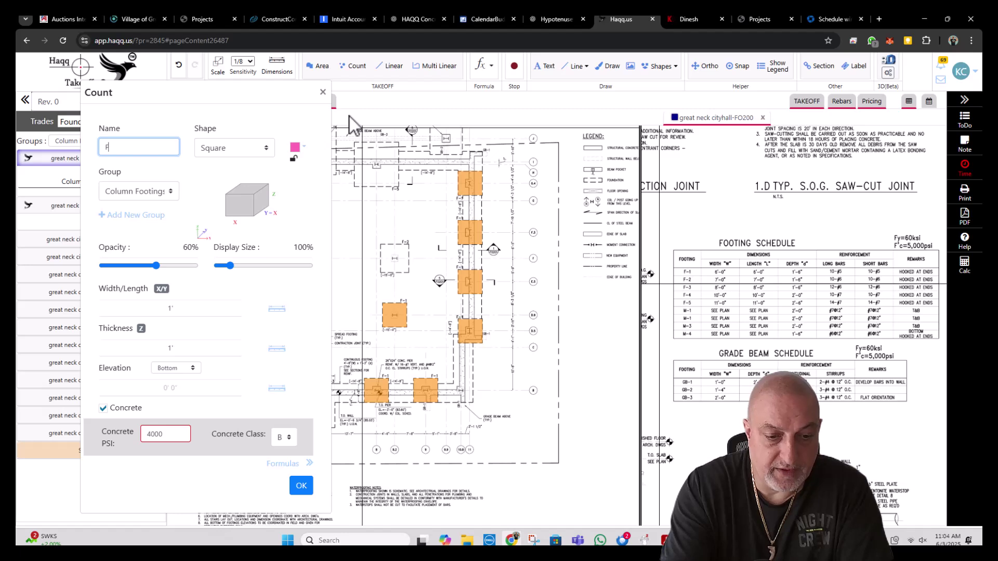
pyautogui.click(295, 147)
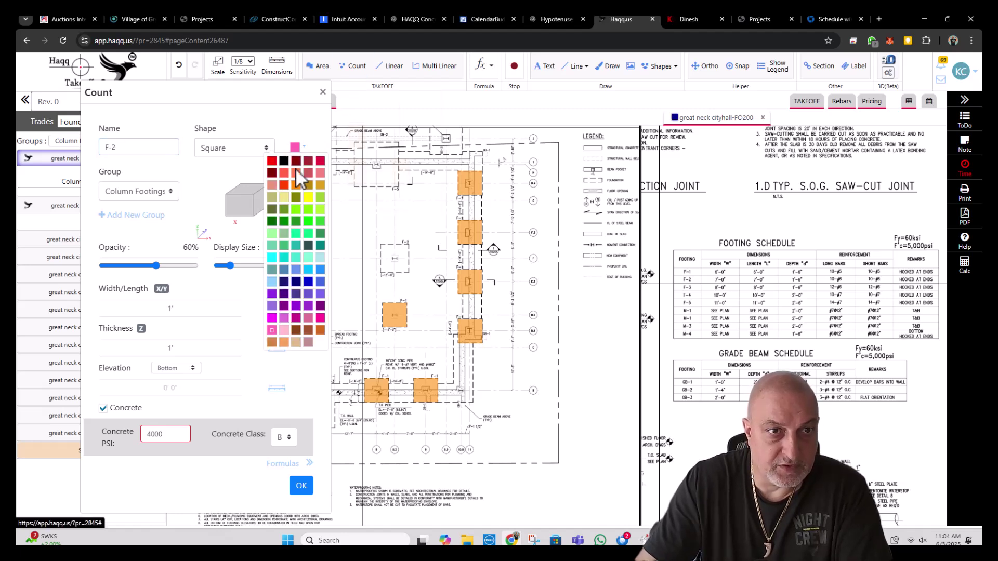
pyautogui.click(295, 186)
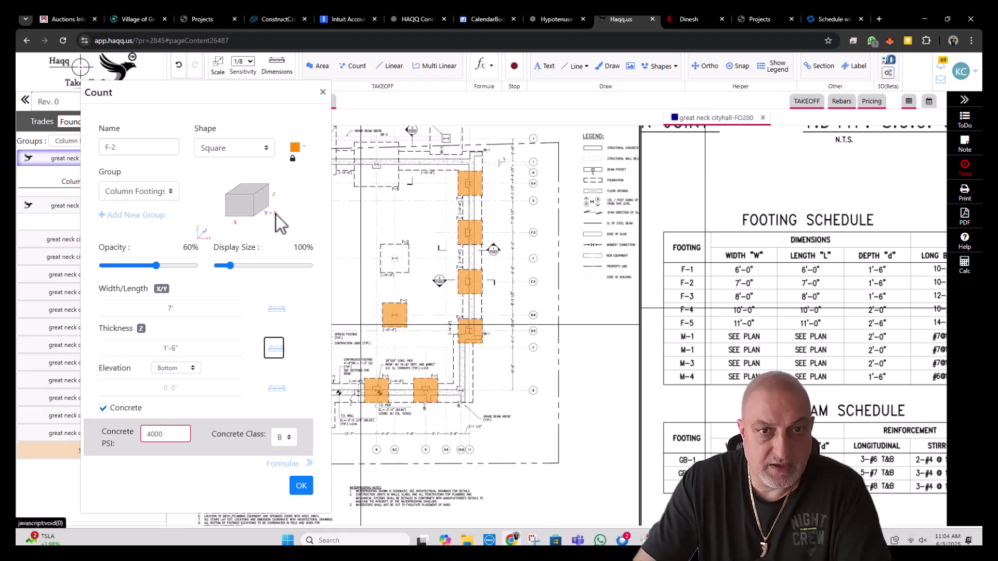
# - Locate the F-2 footings on the foundation plan and set the F-2 takeoff's bottom elevation to -15'
pyautogui.scroll(3, 406, 211)
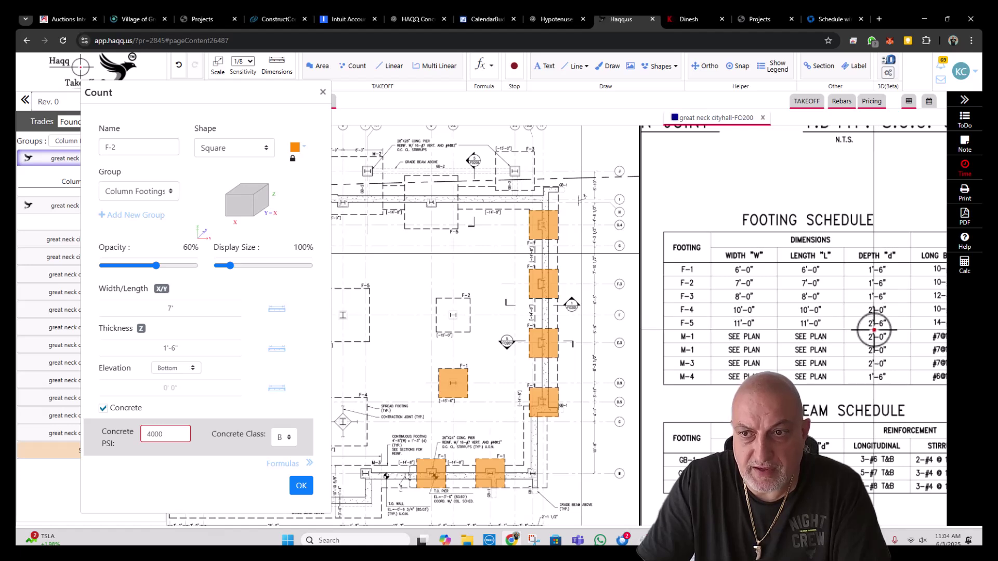
pyautogui.hscroll(-3, 483, 304)
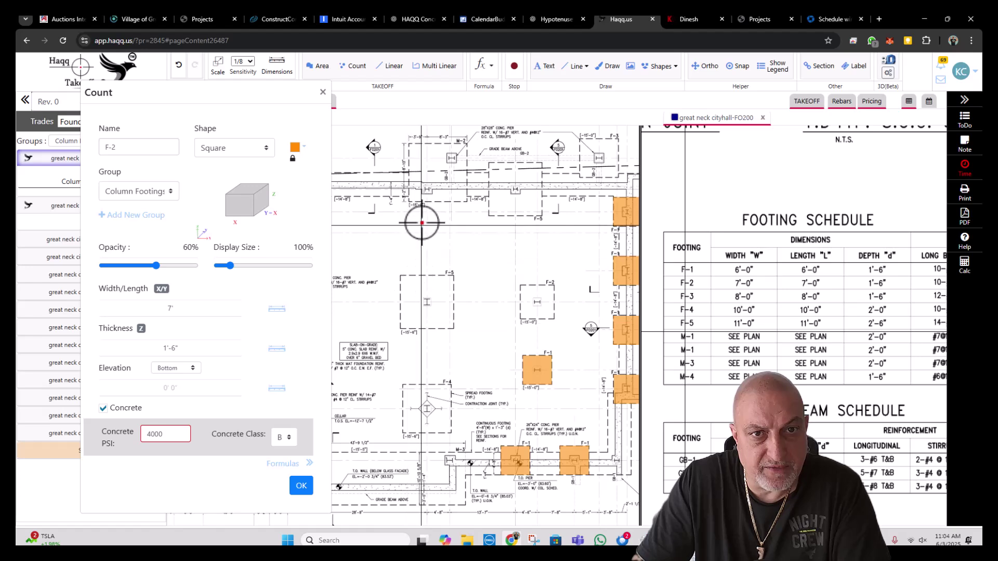
pyautogui.scroll(1, 425, 218)
pyautogui.scroll(2, 421, 226)
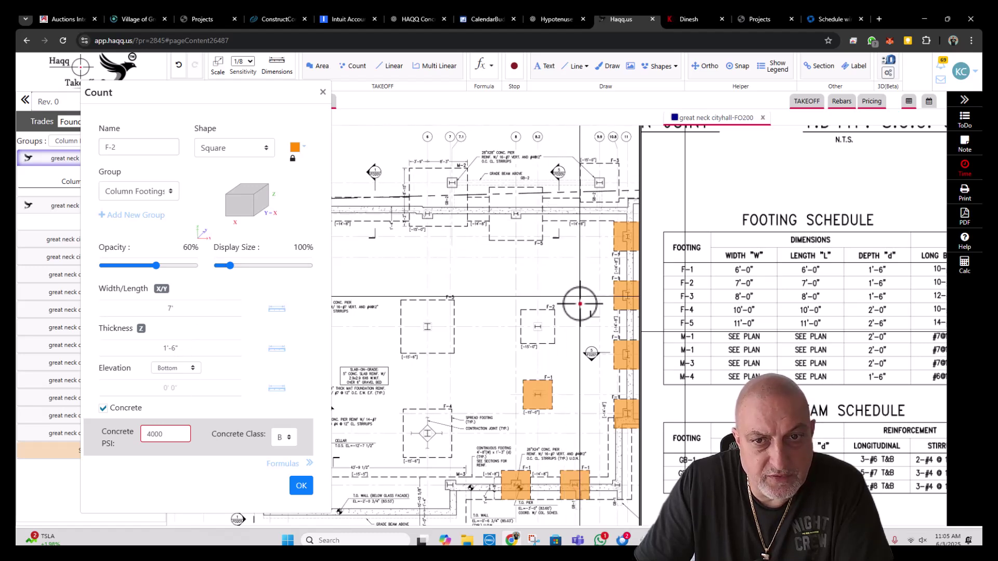
pyautogui.moveTo(520, 360)
pyautogui.mouseDown()
pyautogui.moveTo(572, 318)
pyautogui.moveTo(597, 276)
pyautogui.mouseUp()
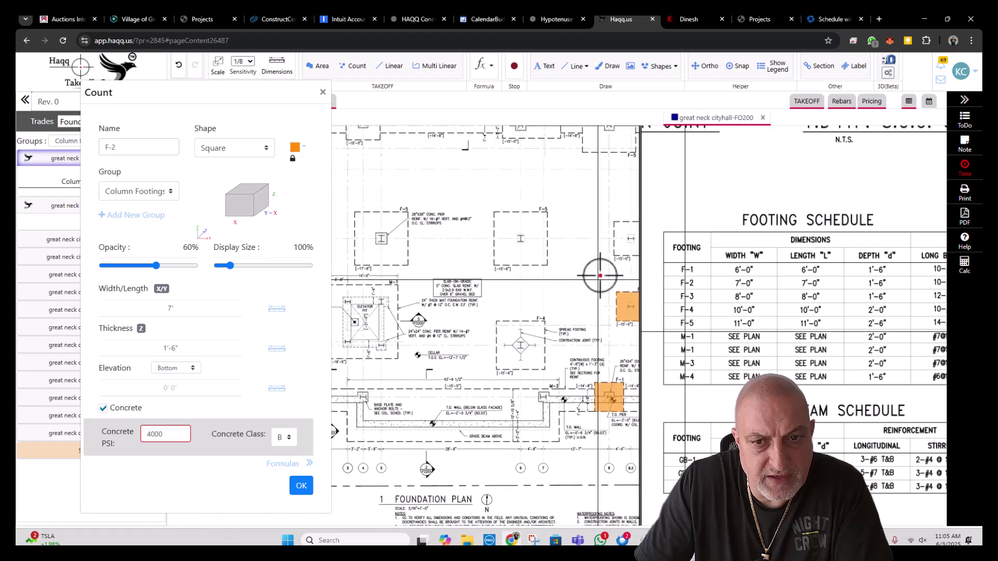
pyautogui.hscroll(-7, 546, 300)
pyautogui.scroll(4, 519, 341)
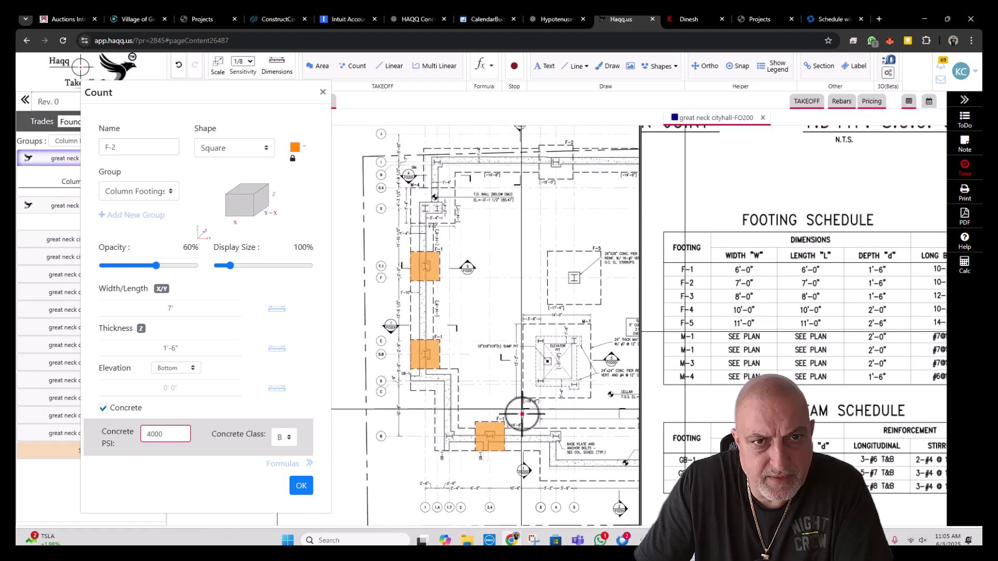
pyautogui.hscroll(3, 479, 280)
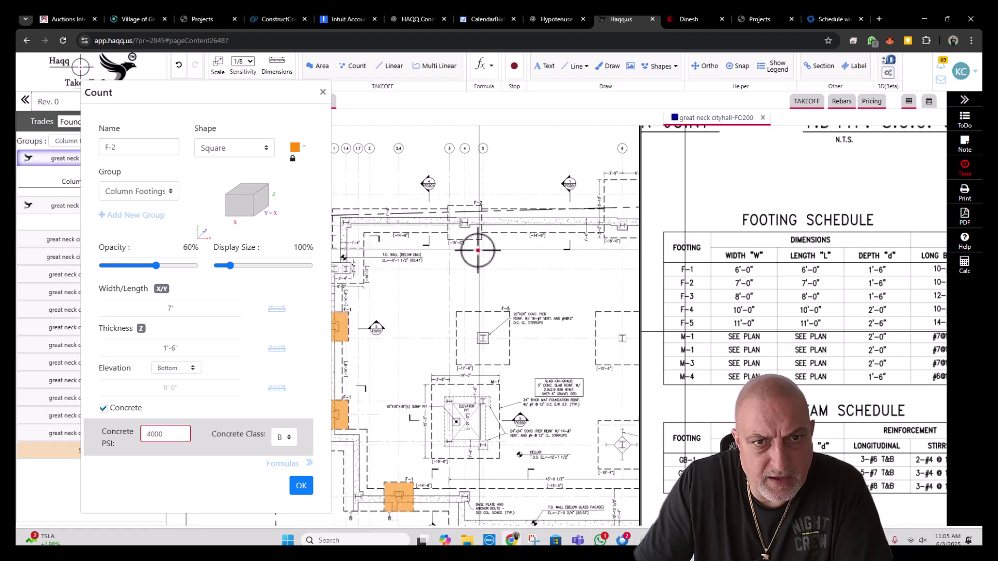
pyautogui.scroll(2, 474, 249)
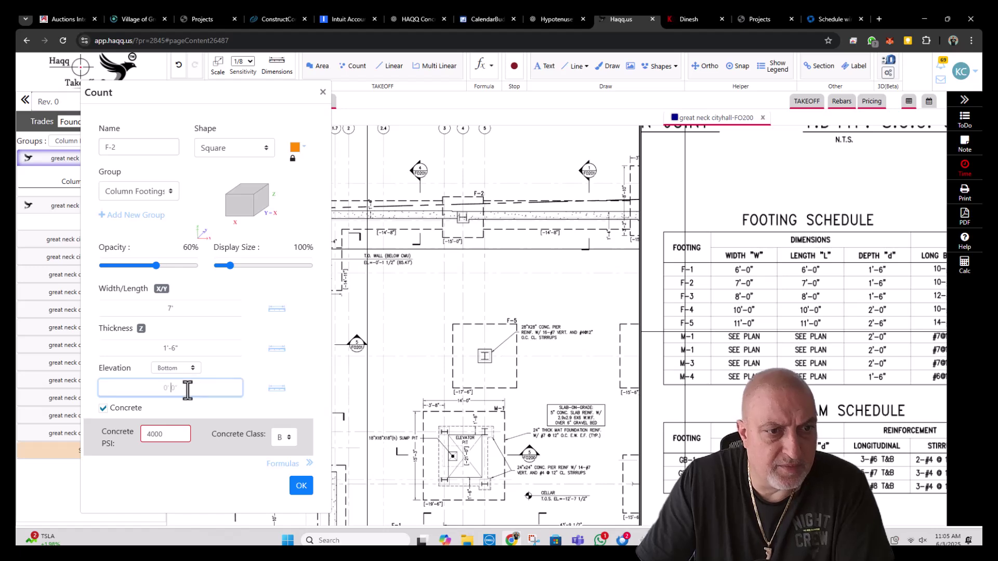
pyautogui.write("15'")
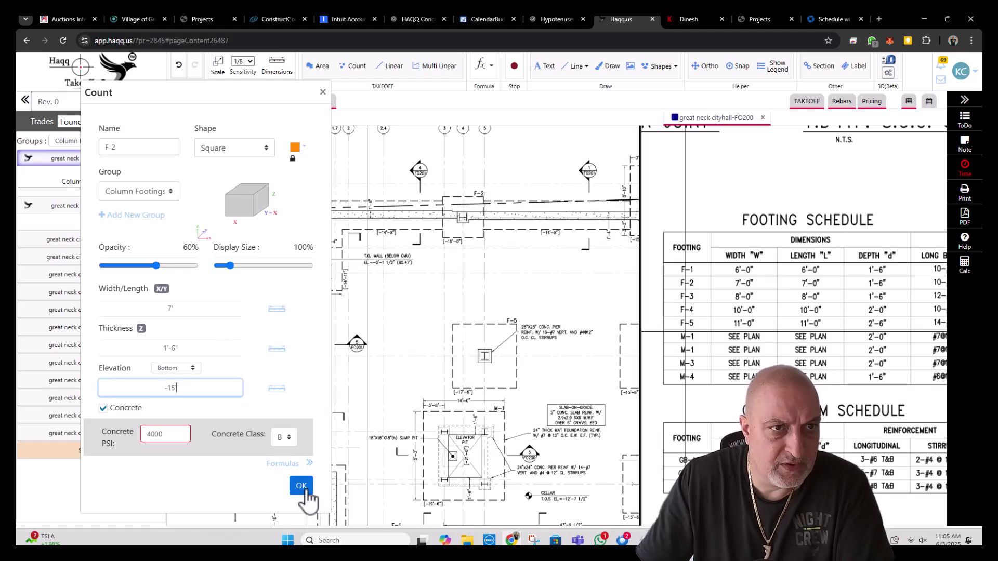
# - Place the F-2 footings on the foundation plan, at the upper wall near grid line 4 and in the interior at grid line 8.2
pyautogui.click(301, 487)
pyautogui.click(462, 218)
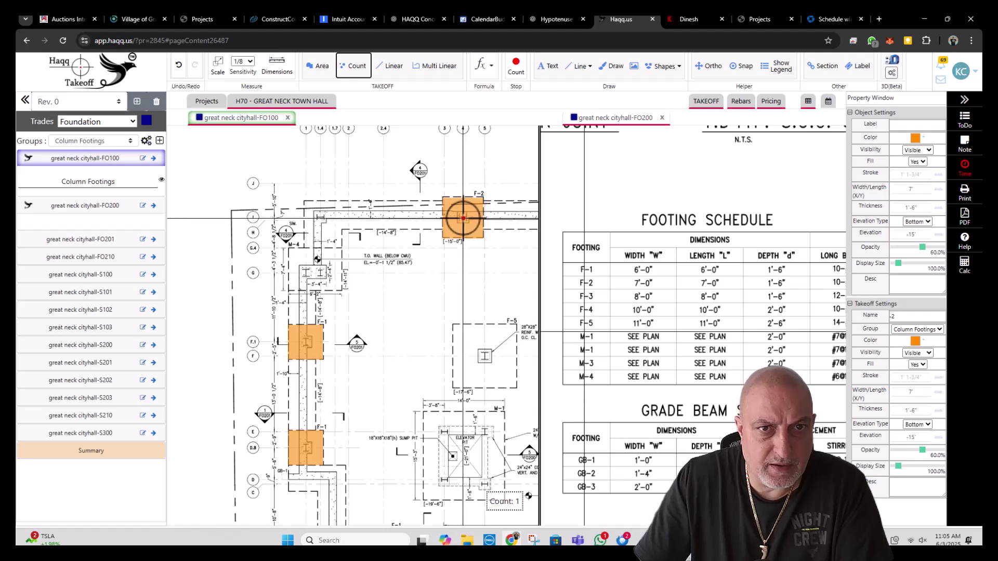
pyautogui.scroll(-5, 463, 218)
pyautogui.click(271, 328)
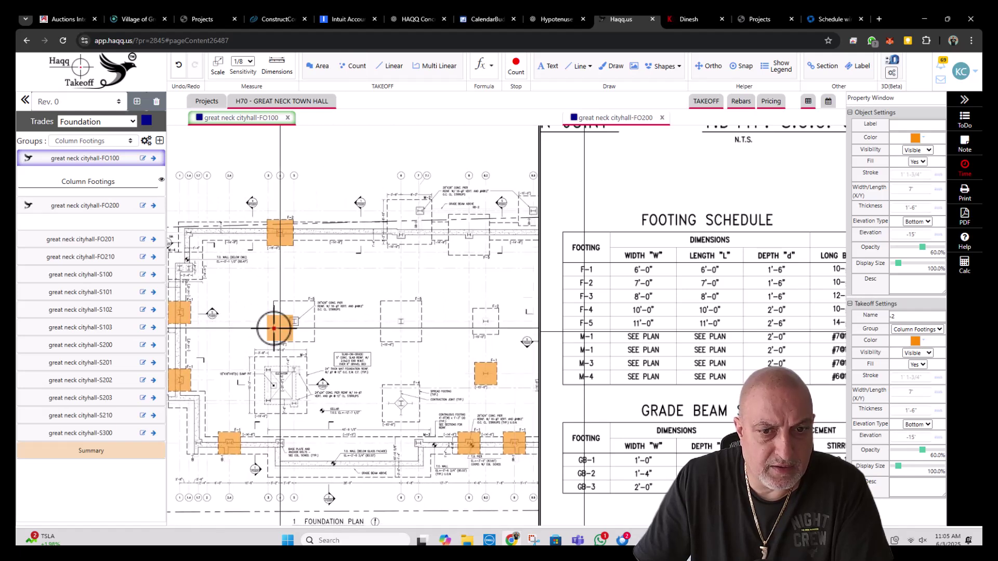
pyautogui.scroll(3, 294, 339)
pyautogui.click(472, 223)
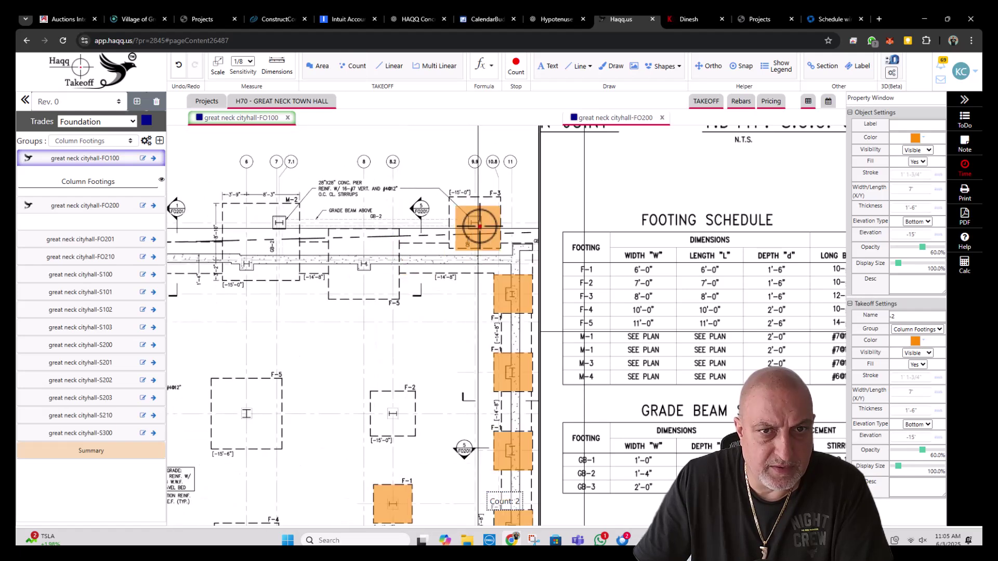
pyautogui.scroll(-2, 398, 312)
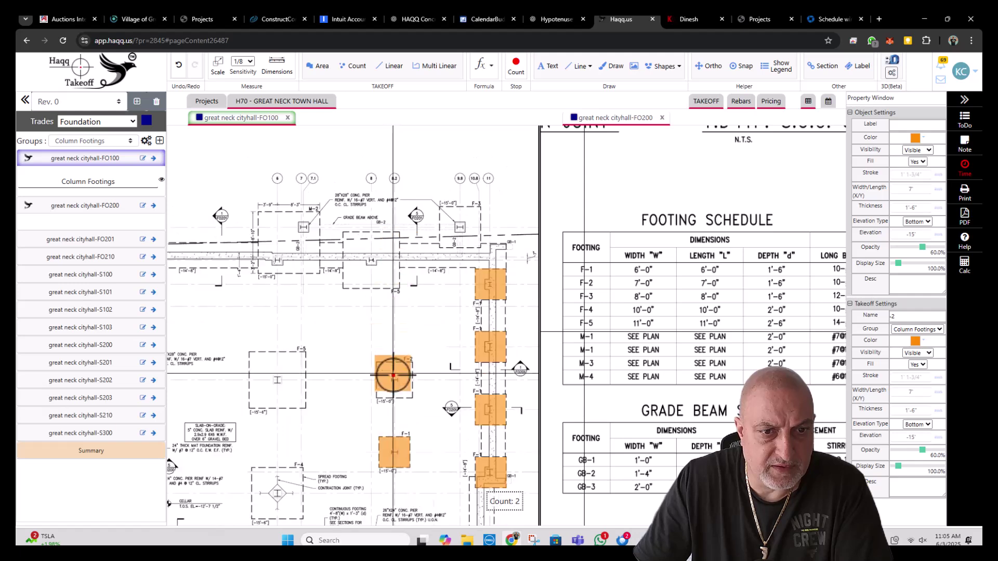
pyautogui.scroll(3, 394, 378)
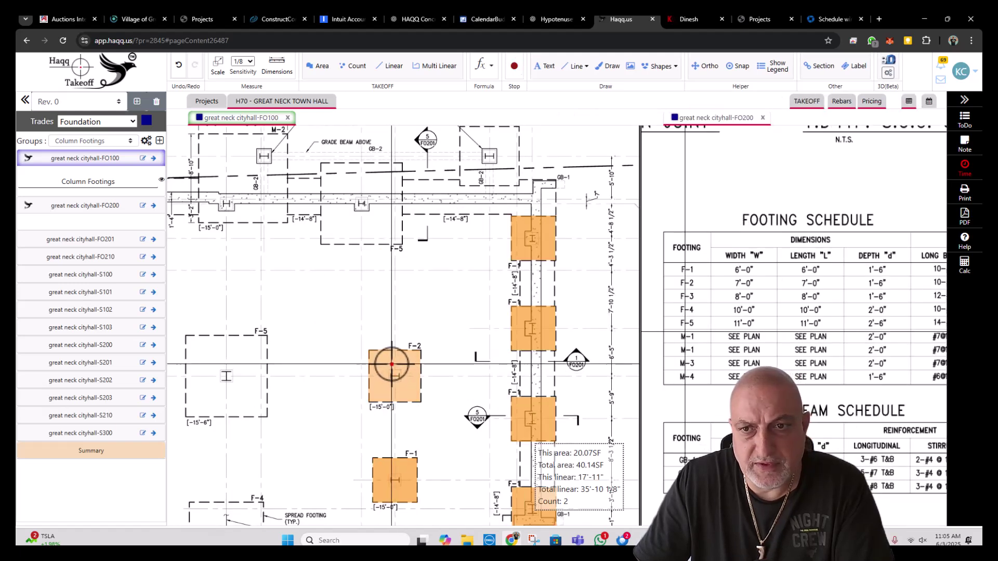
# - Add bottom rebar to the interior F-2 footing with quantity 10 and size #6 from the footing schedule
pyautogui.rightClick(392, 364)
pyautogui.moveTo(437, 499)
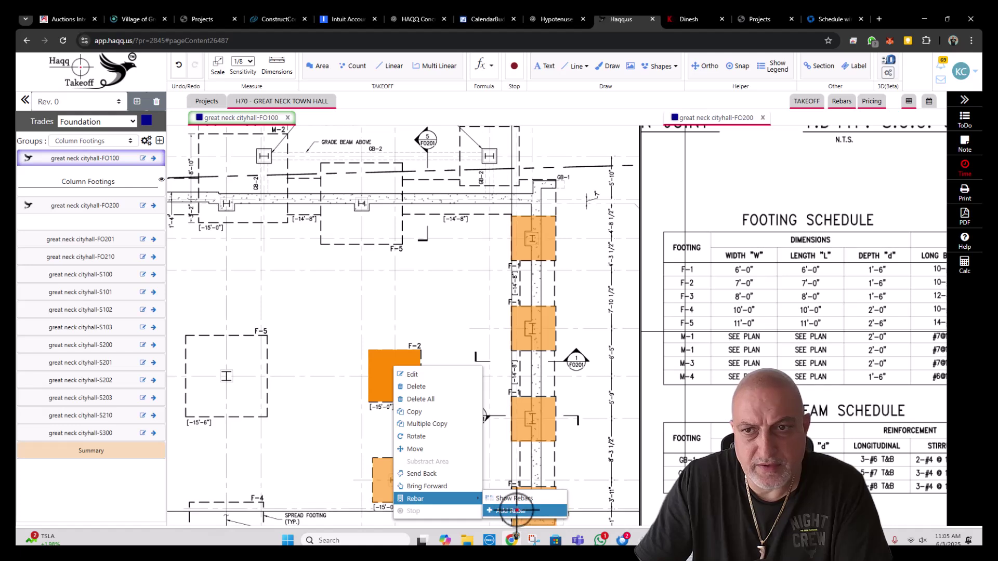
pyautogui.click(516, 511)
pyautogui.moveTo(887, 289); pyautogui.dragTo(735, 295)
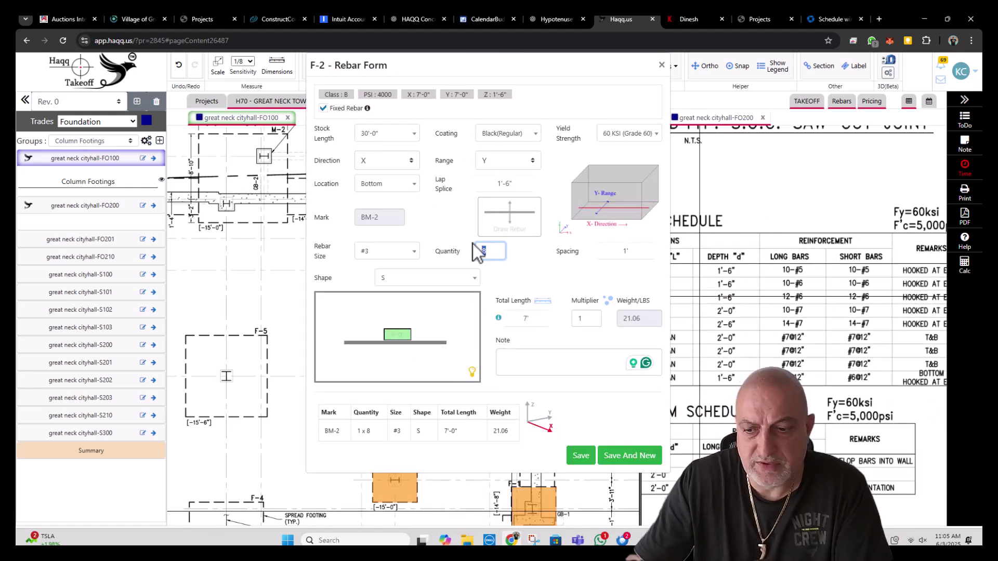
pyautogui.write('10')
pyautogui.click(405, 257)
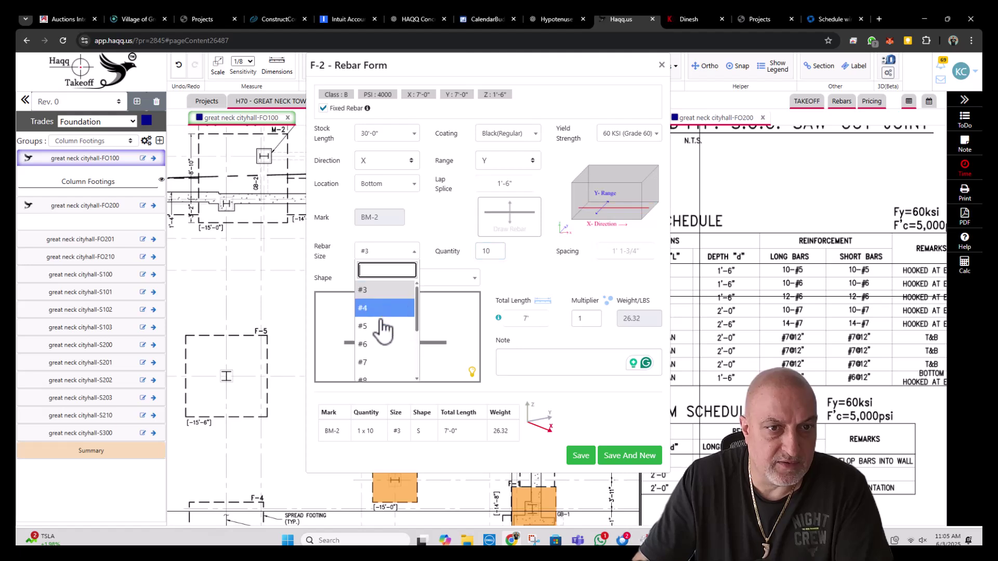
pyautogui.click(383, 346)
# - Give the F-2 rebar shape 2 with hooks at both ends and a multiplier of 2, and save it
pyautogui.click(412, 279)
pyautogui.click(413, 353)
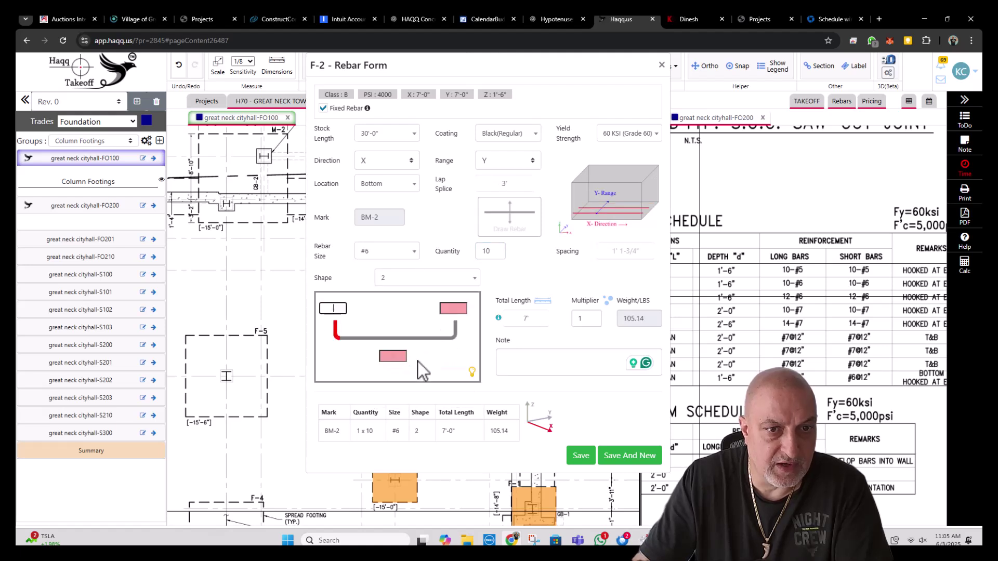
pyautogui.press('a')
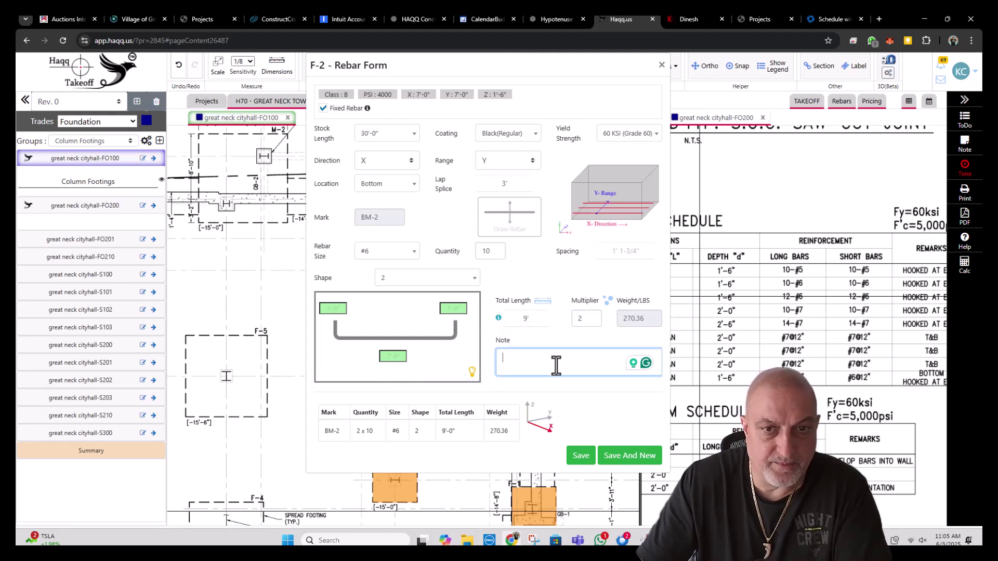
pyautogui.click(581, 455)
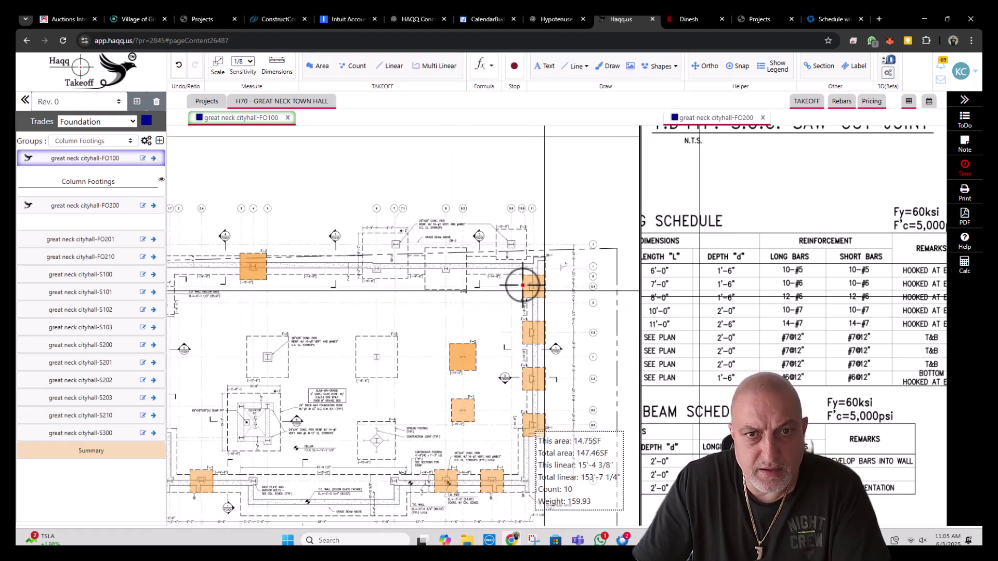
# - Draw a horizontal line about 34'-6" long above the plan's upper grid bubbles, constrained with Ortho
pyautogui.scroll(2, 395, 262)
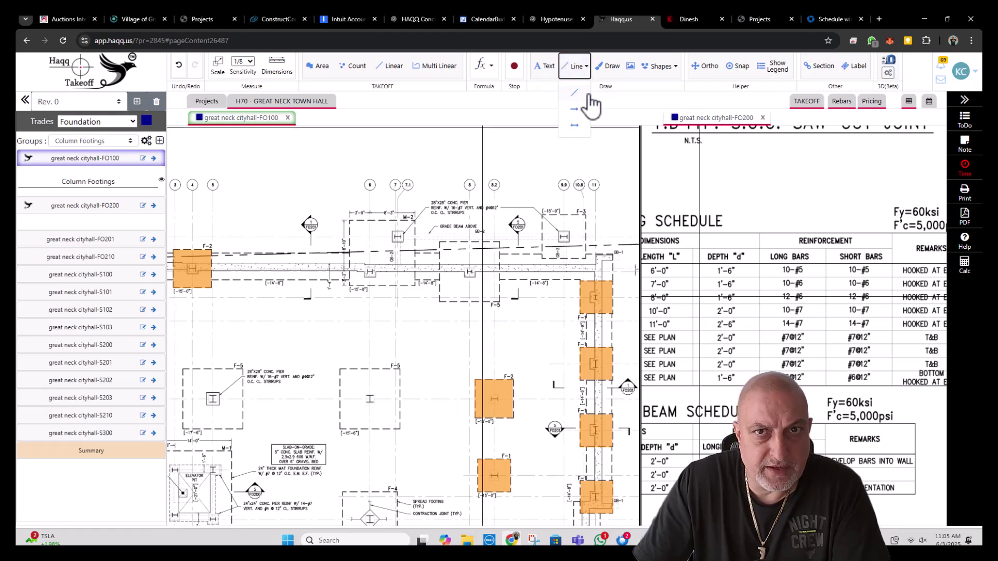
pyautogui.click(577, 94)
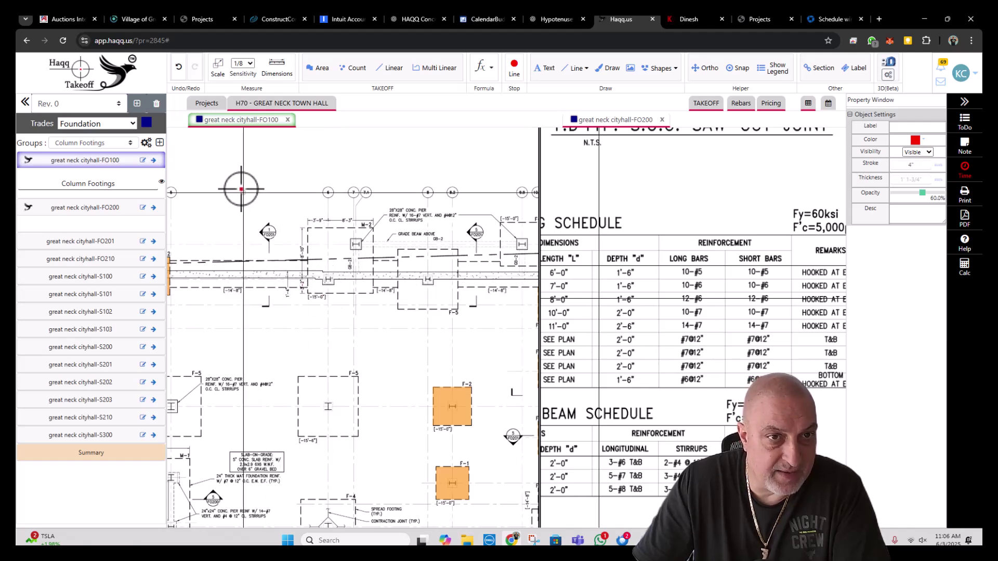
pyautogui.click(229, 174)
pyautogui.press('F8')
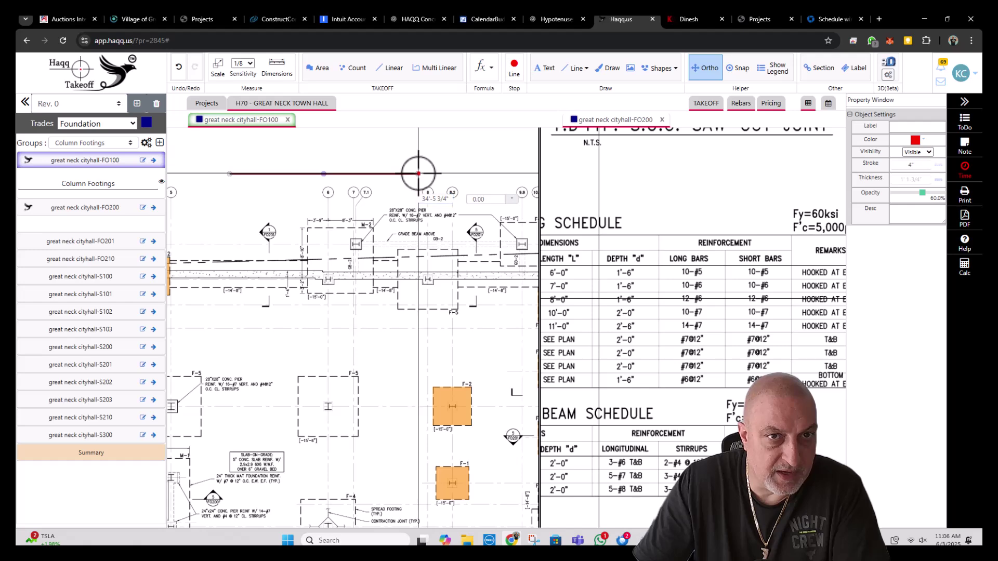
pyautogui.doubleClick(418, 173)
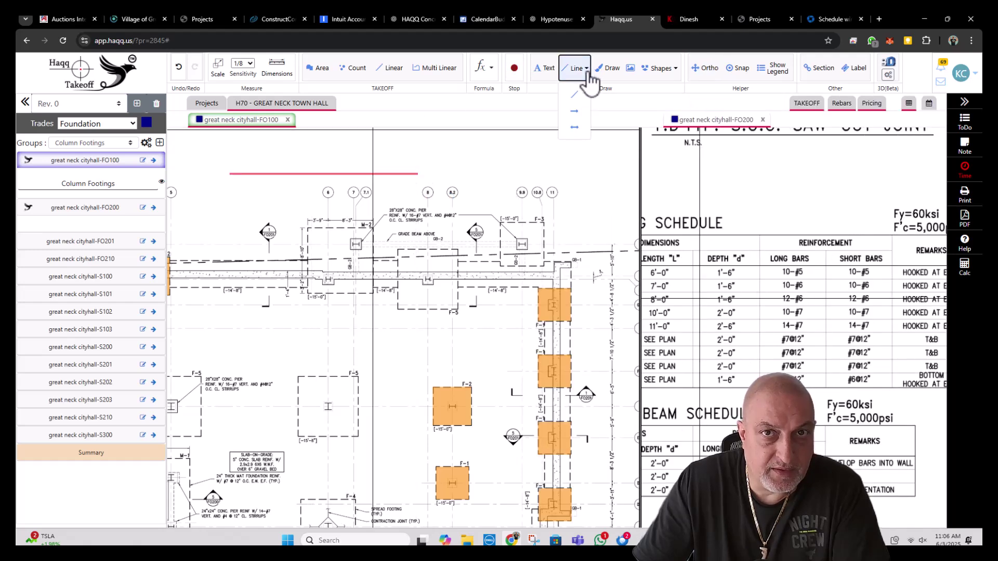
# - Draw a shorter horizontal line about 14'-2" long above the first line, starting at the same end, using Ortho
pyautogui.click(577, 96)
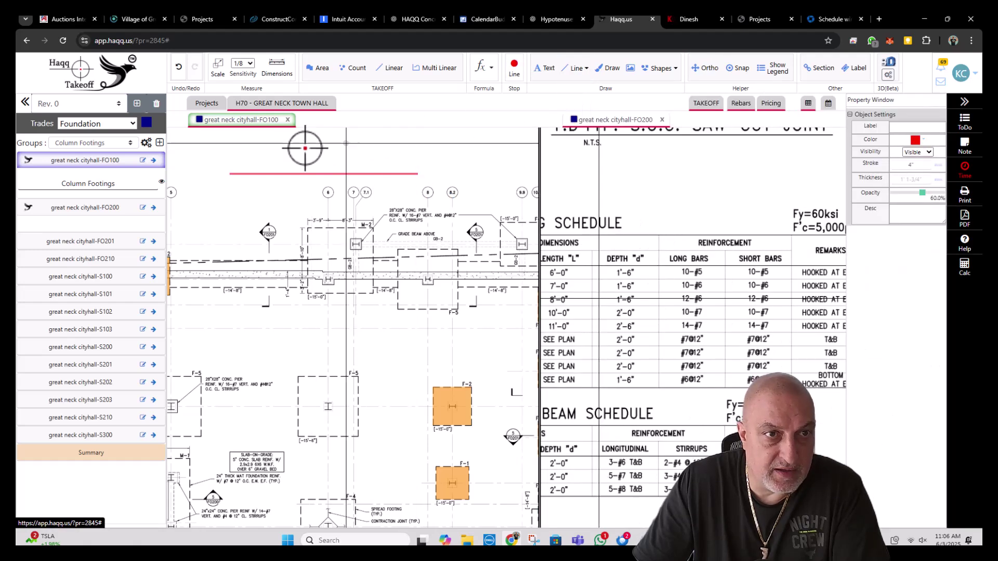
pyautogui.click(230, 159)
pyautogui.press('F8')
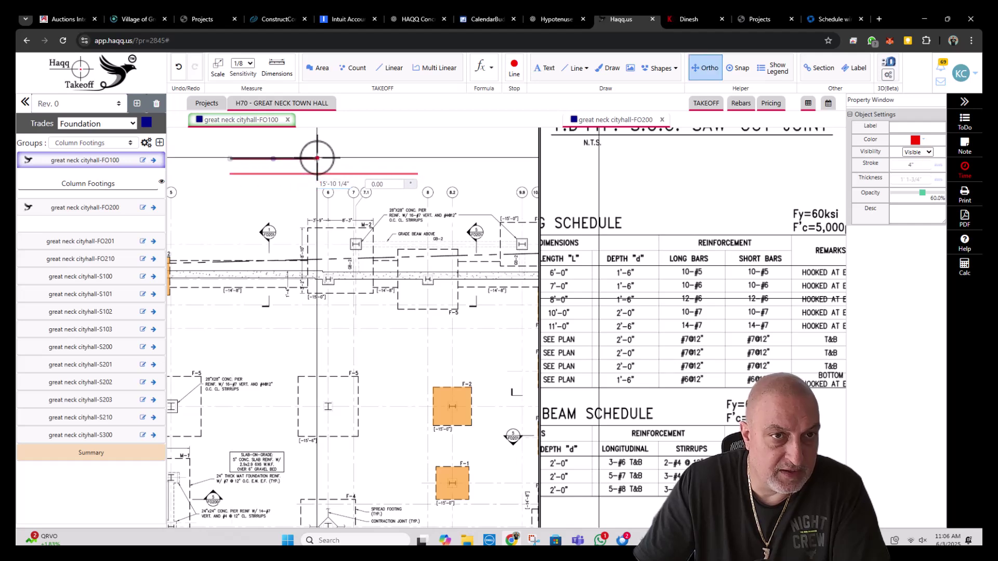
pyautogui.press('F8')
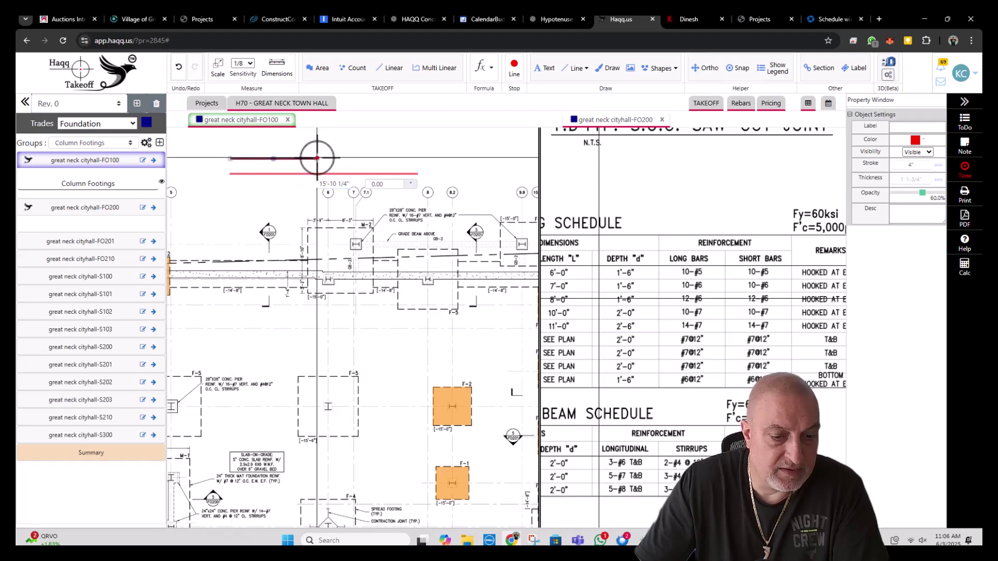
pyautogui.press('F8')
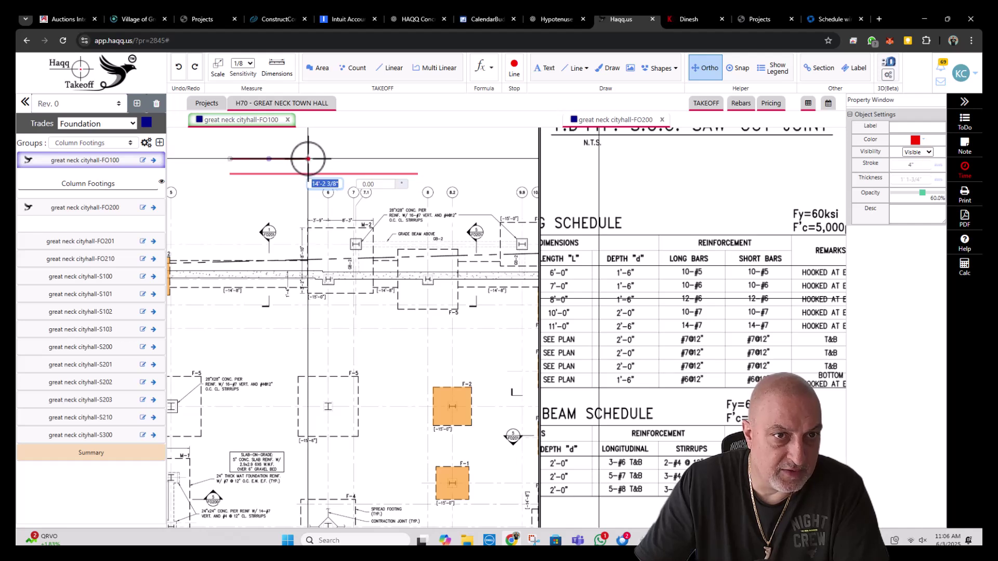
pyautogui.click(308, 158)
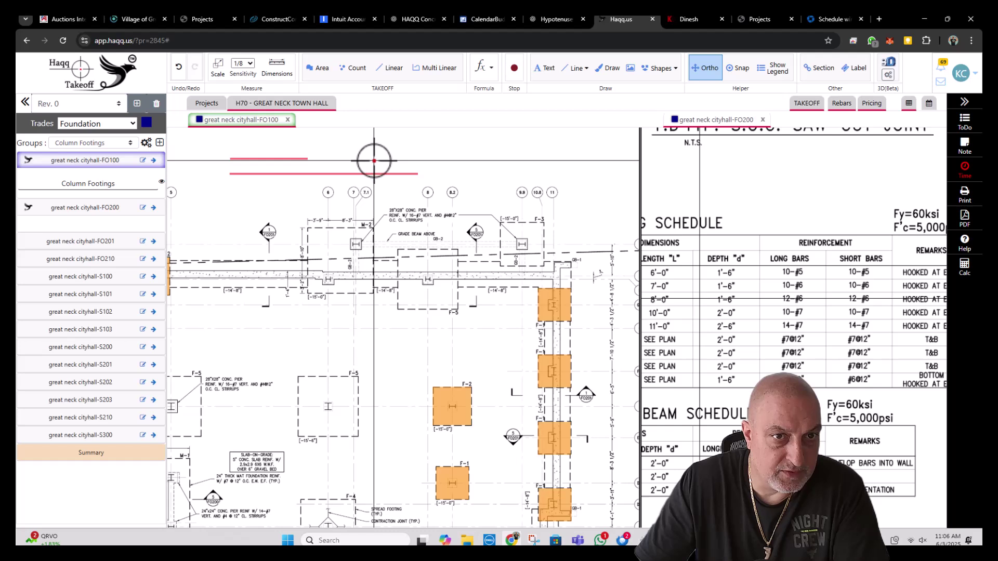
pyautogui.press('o')
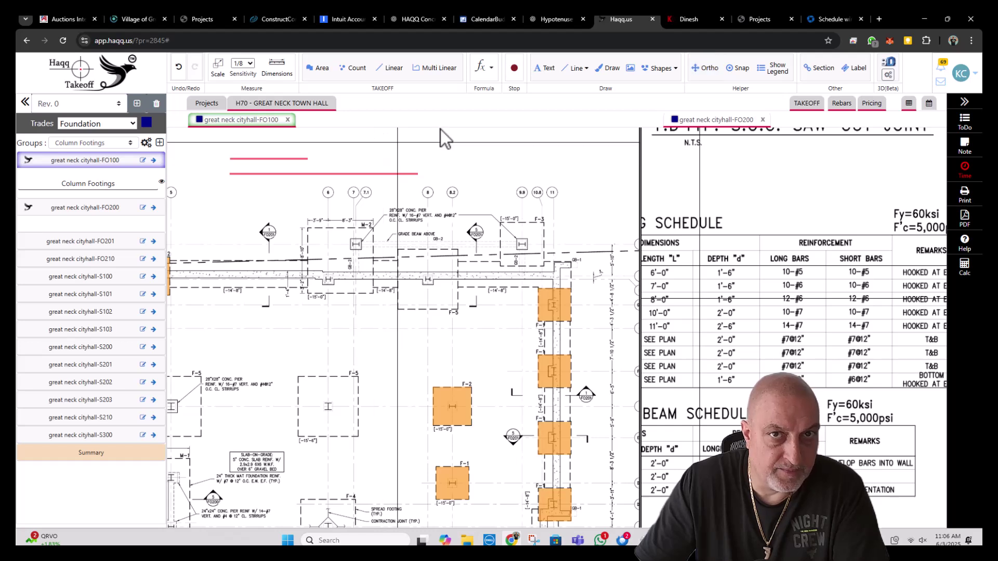
# - Draw a short horizontal line with Ortho, level with the upper line and just beyond its end
pyautogui.click(579, 99)
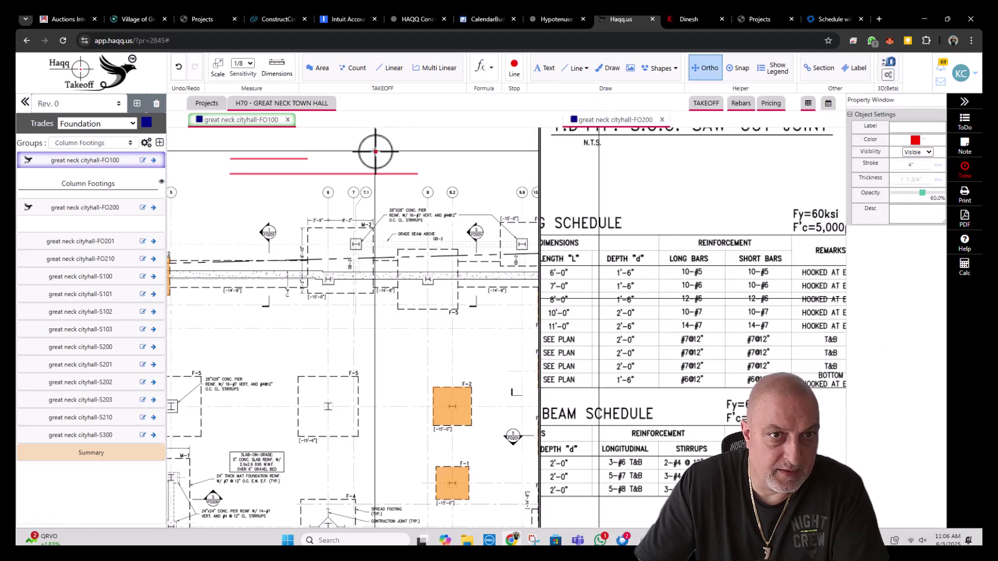
pyautogui.click(372, 159)
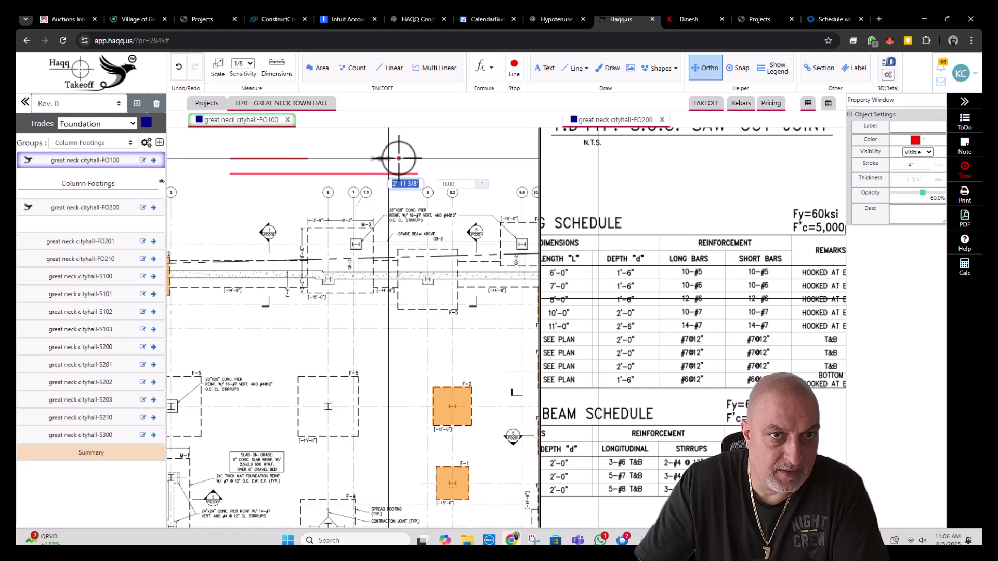
pyautogui.click(399, 158)
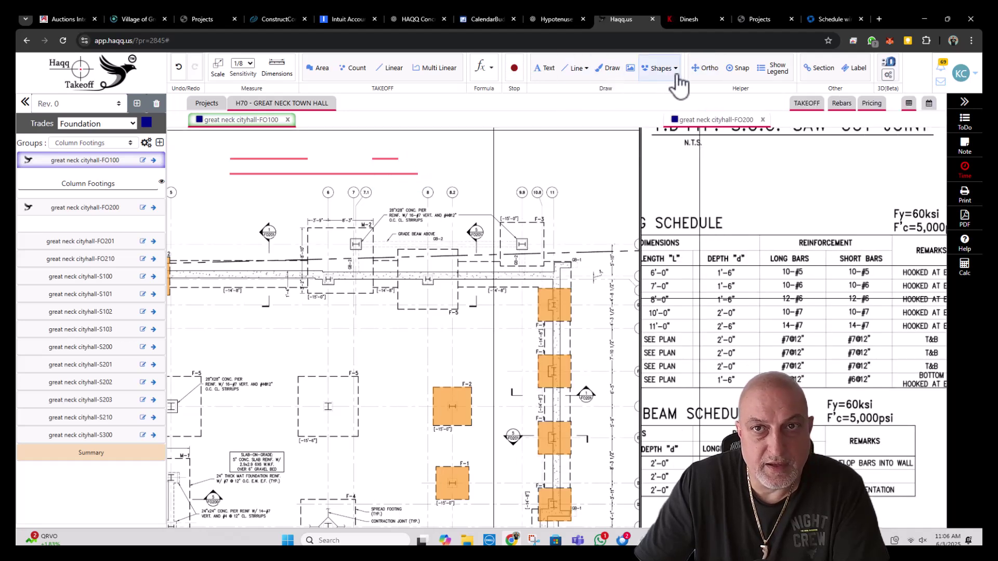
# - Draw a rectangle with Ortho, resting on the longer red line and spanning the width of the M-2 footing below it
pyautogui.click(660, 68)
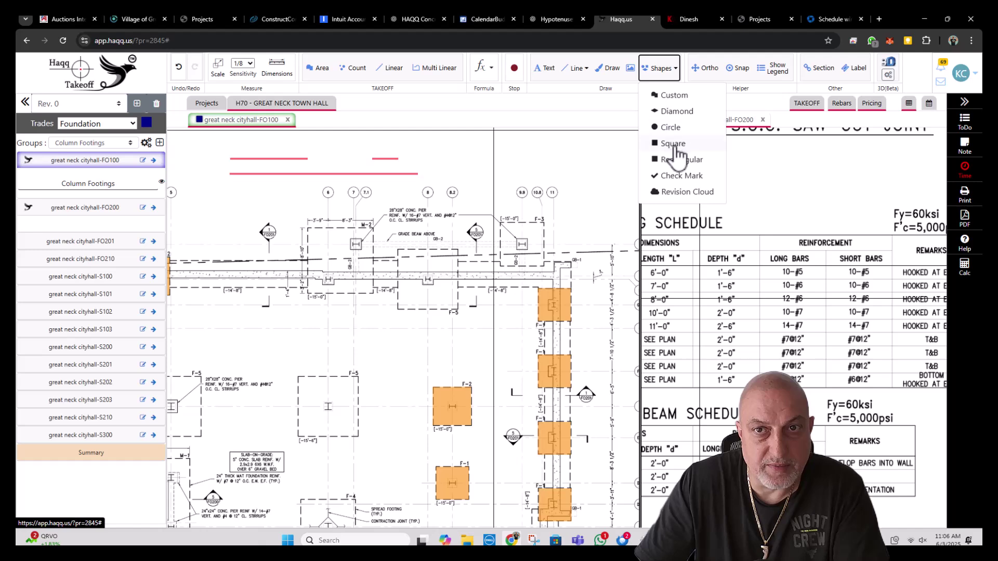
pyautogui.click(681, 161)
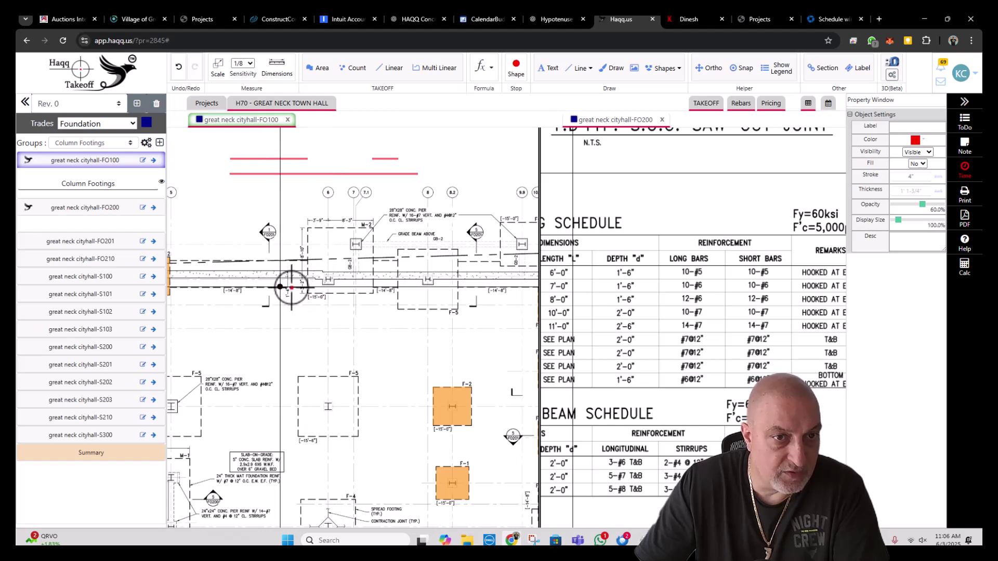
pyautogui.click(308, 174)
pyautogui.click(308, 244)
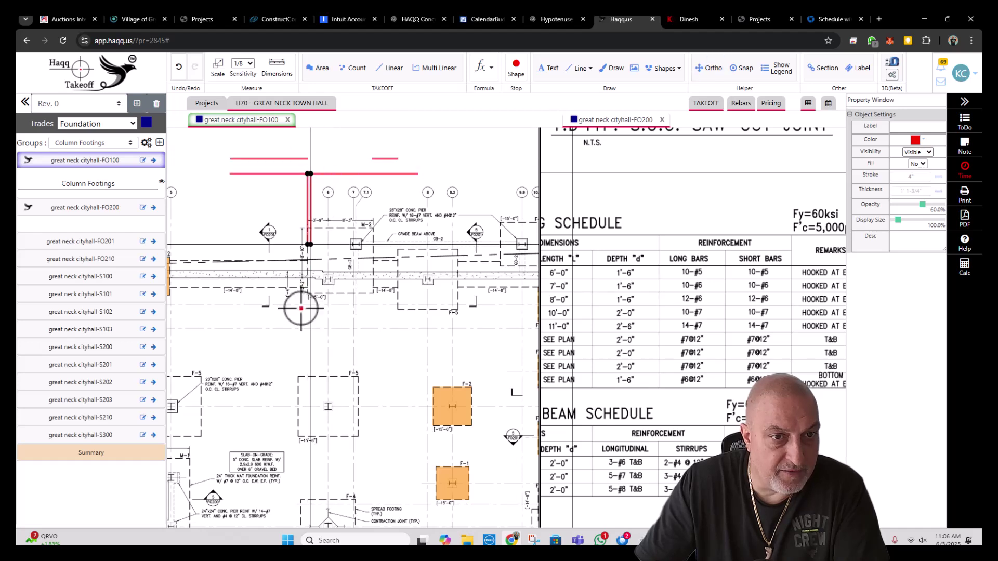
pyautogui.hotkey('ctrl', 'z')
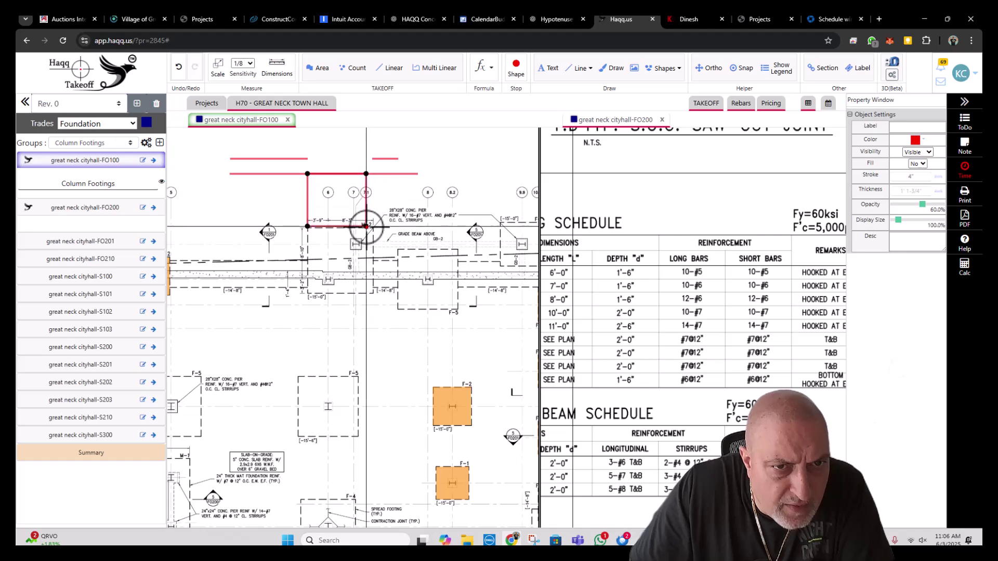
pyautogui.press('o')
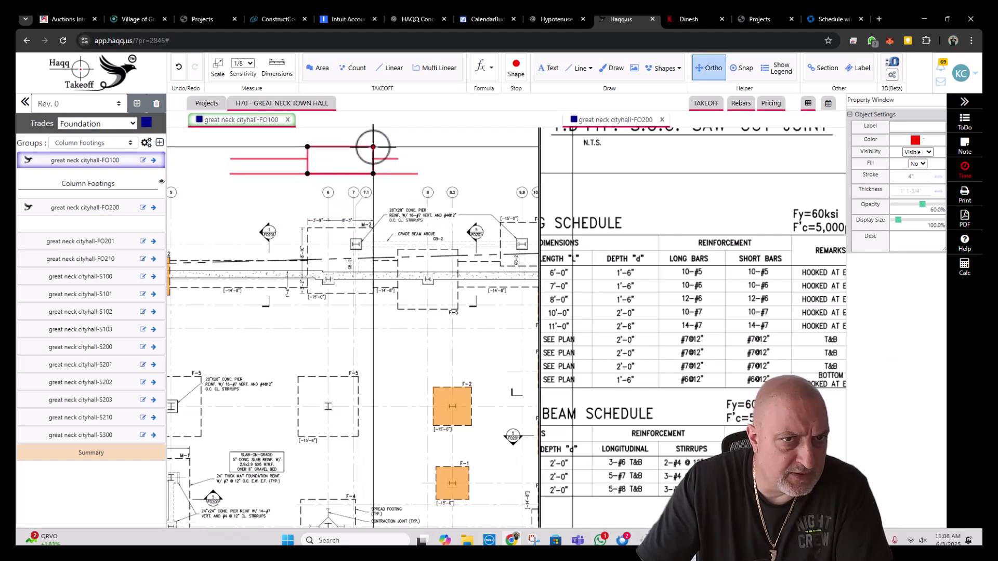
pyautogui.press('o')
pyautogui.scroll(-3, 372, 155)
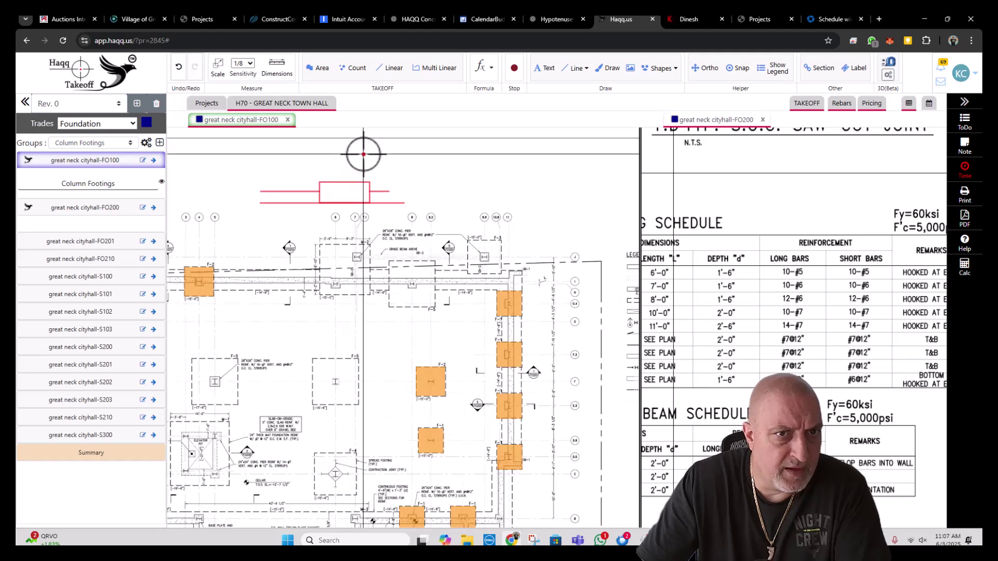
# - Move the red rectangle down so its top edge lies on the upper red line
pyautogui.scroll(3, 361, 153)
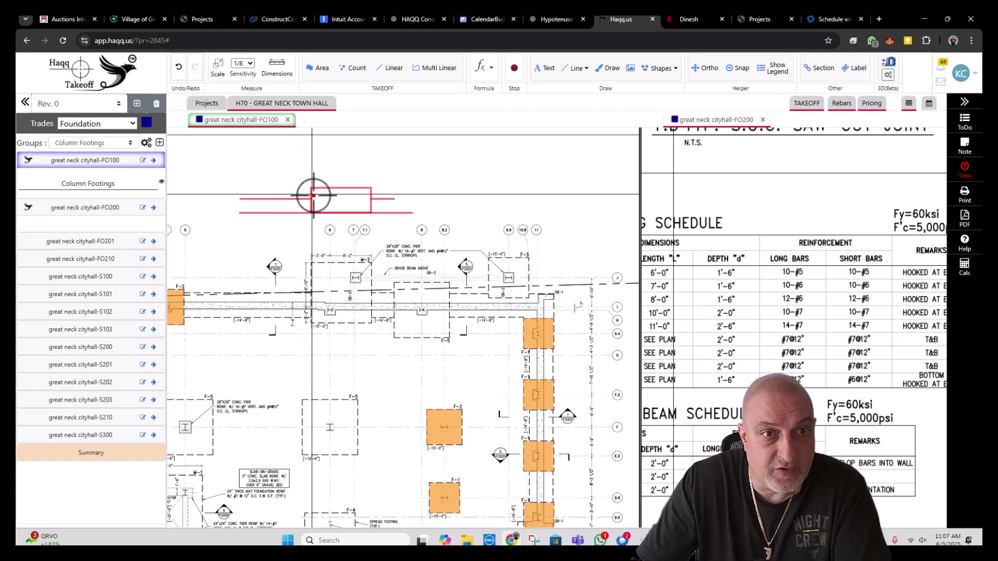
pyautogui.rightClick(353, 192)
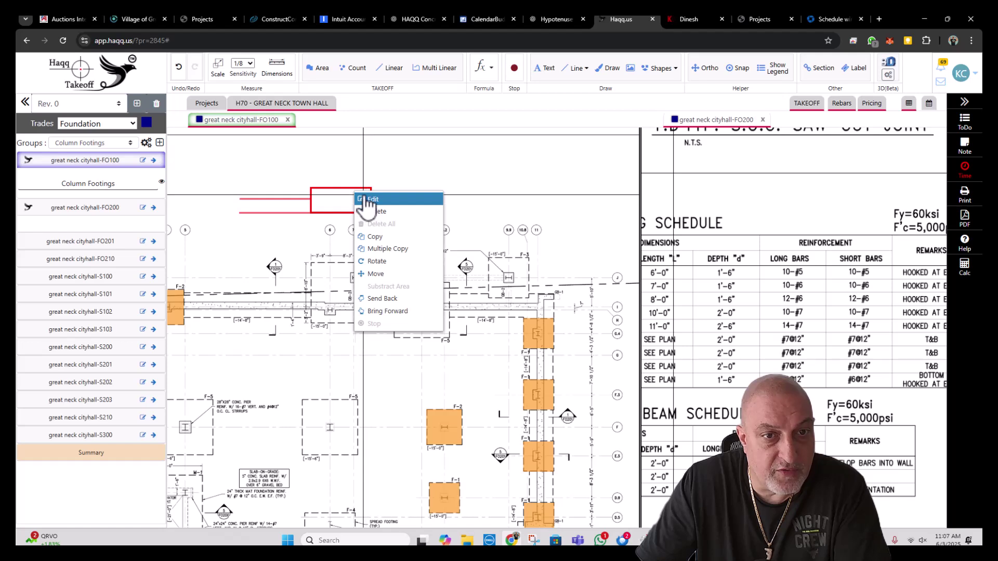
pyautogui.click(376, 274)
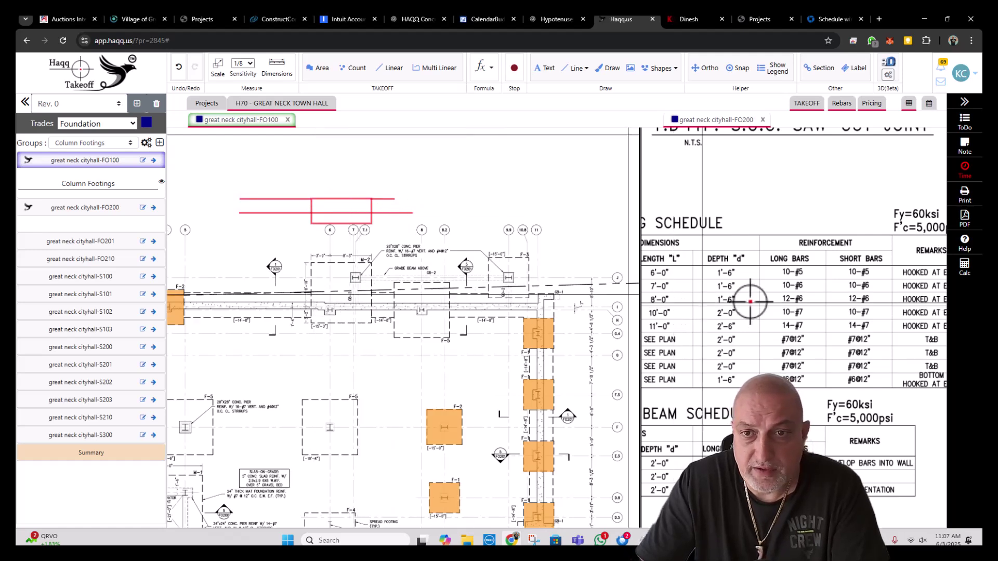
# - Define a square count named F-3 in Column Footings with a width/length of 8' and a thickness of 1'-6"
pyautogui.scroll(-4, 749, 302)
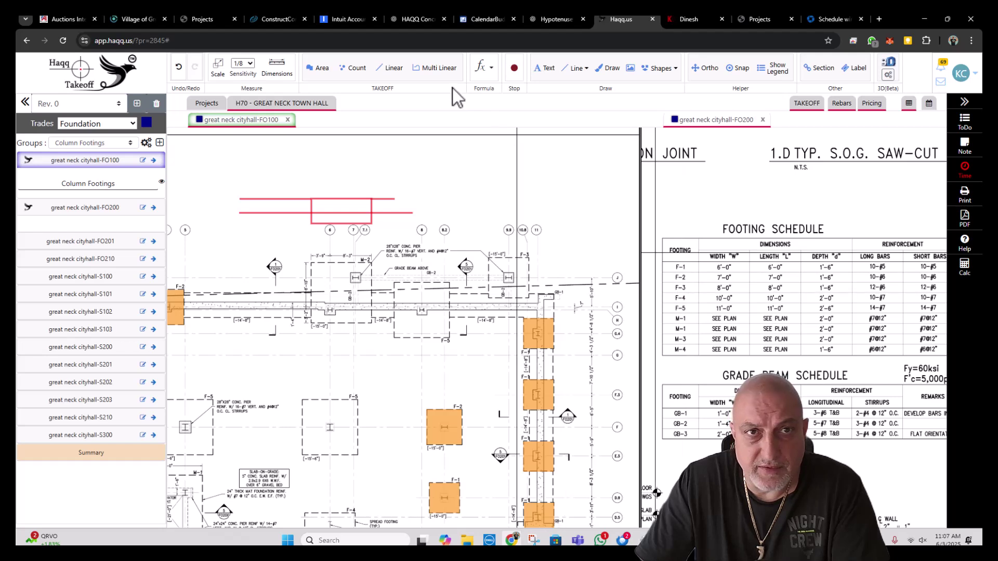
pyautogui.click(355, 68)
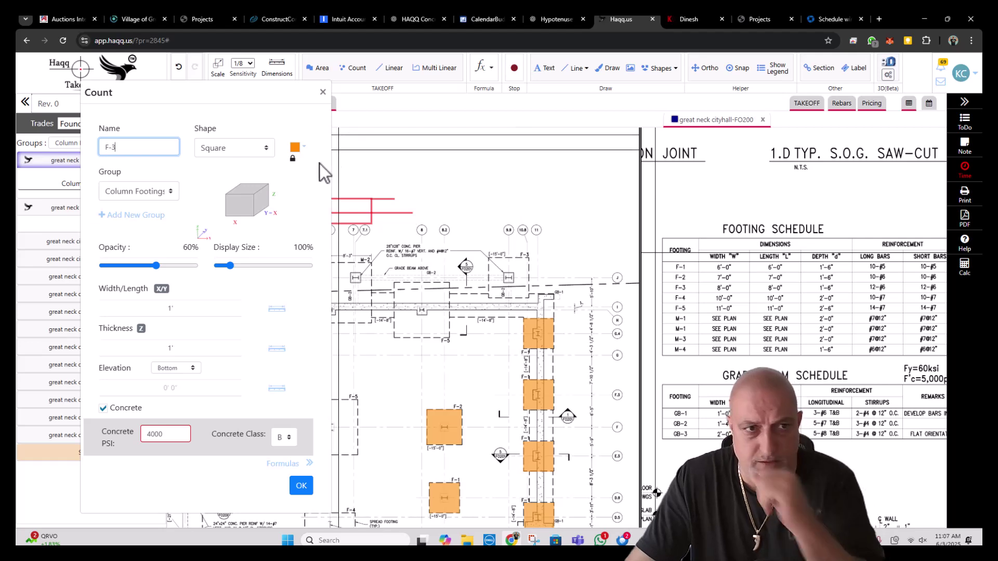
pyautogui.click(186, 312)
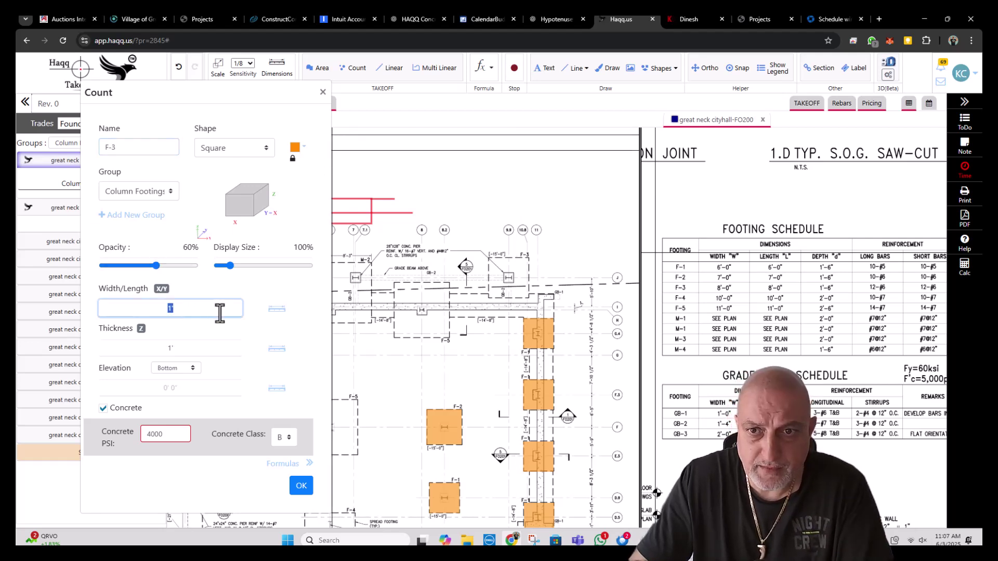
pyautogui.write('8')
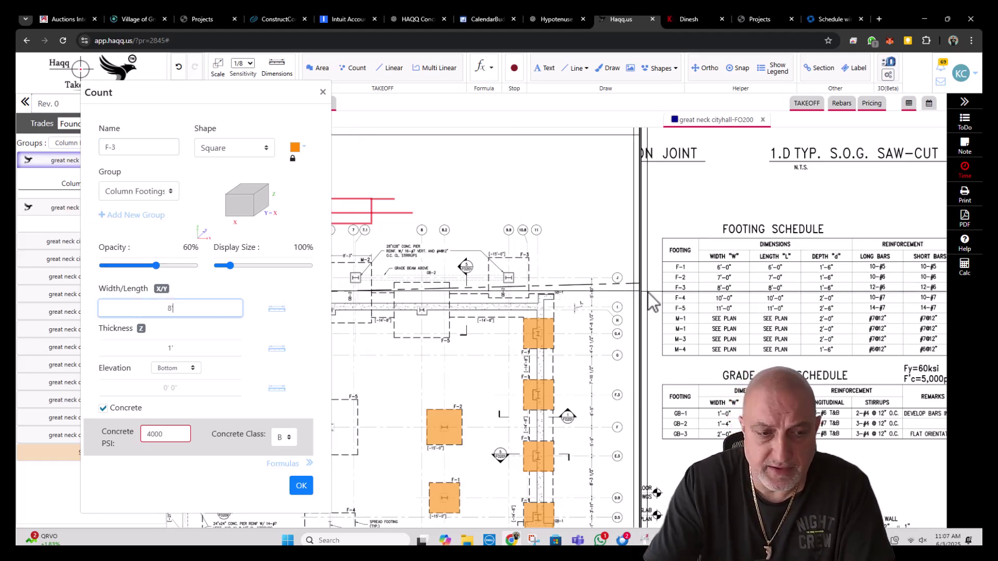
pyautogui.press('Tab')
pyautogui.press('Tab')
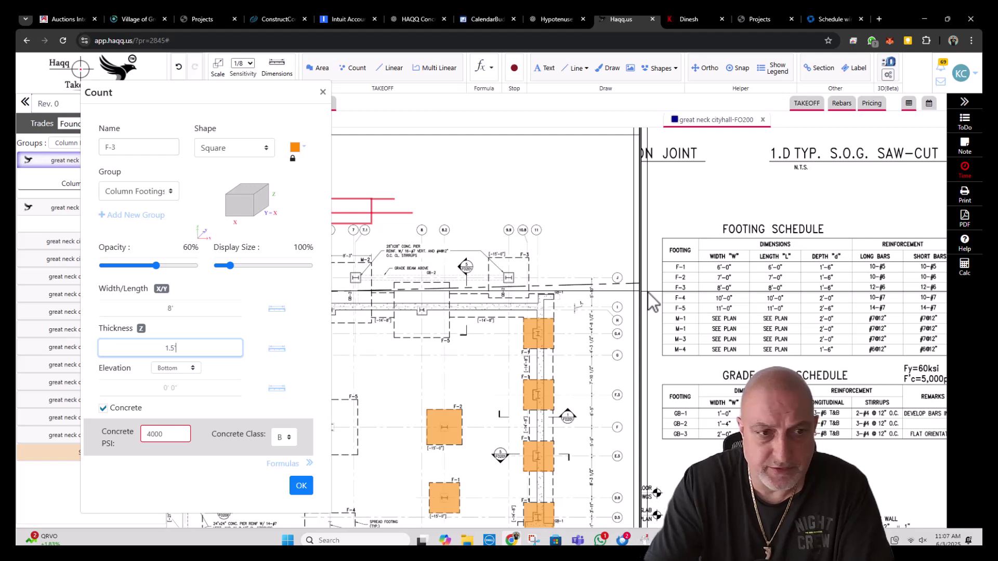
pyautogui.write('1.5')
pyautogui.press('Tab')
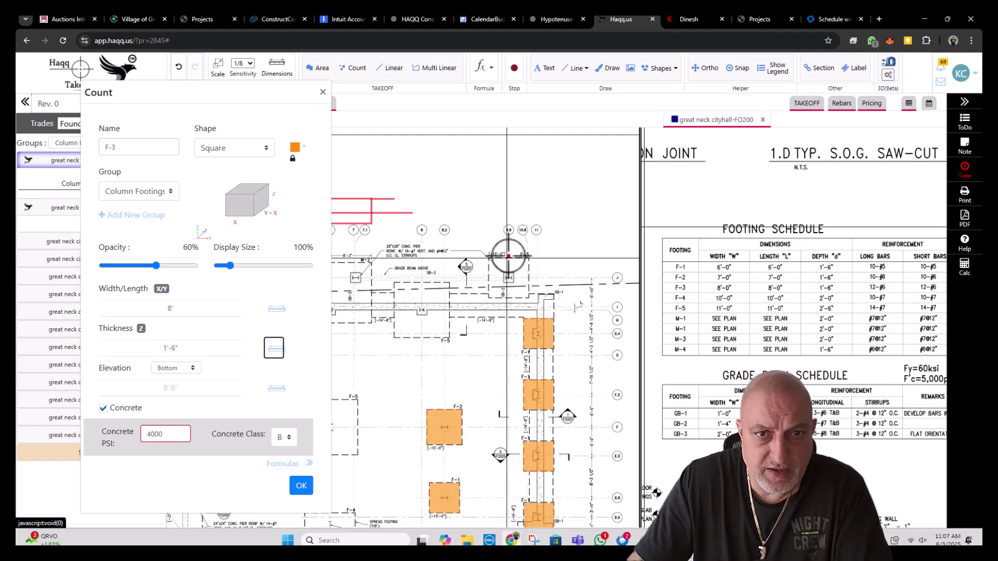
# - Set the F-3 bottom elevation to -15' and place the count on the F-3 footing near grids 9.9 and J
pyautogui.click(194, 387)
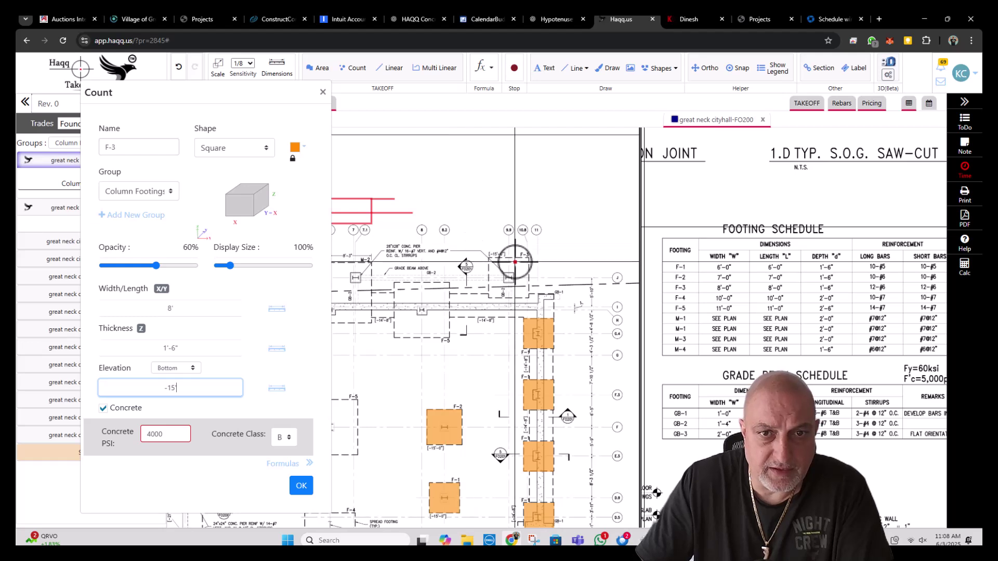
pyautogui.scroll(2, 514, 261)
pyautogui.write("'")
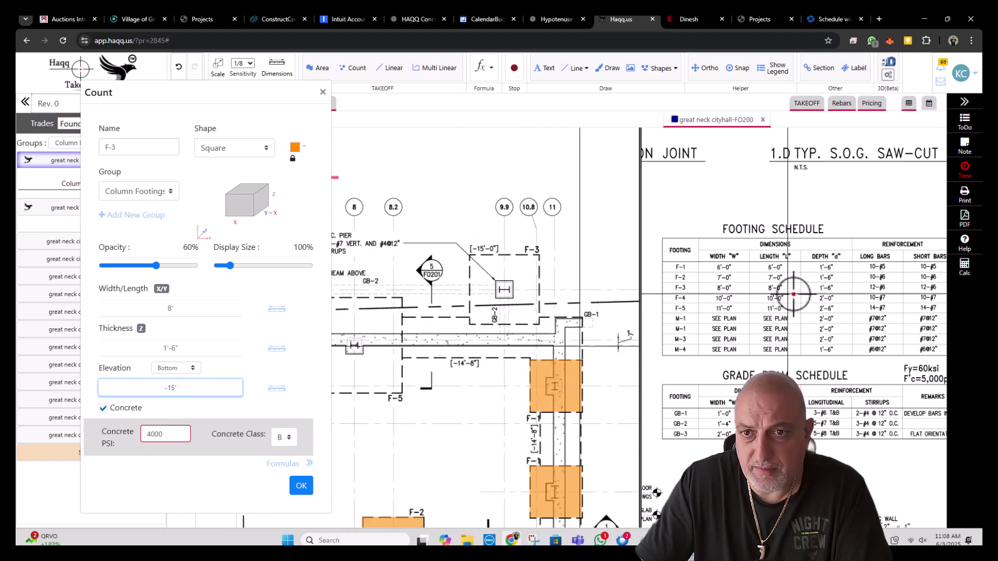
pyautogui.click(302, 488)
pyautogui.moveTo(494, 301); pyautogui.dragTo(345, 262)
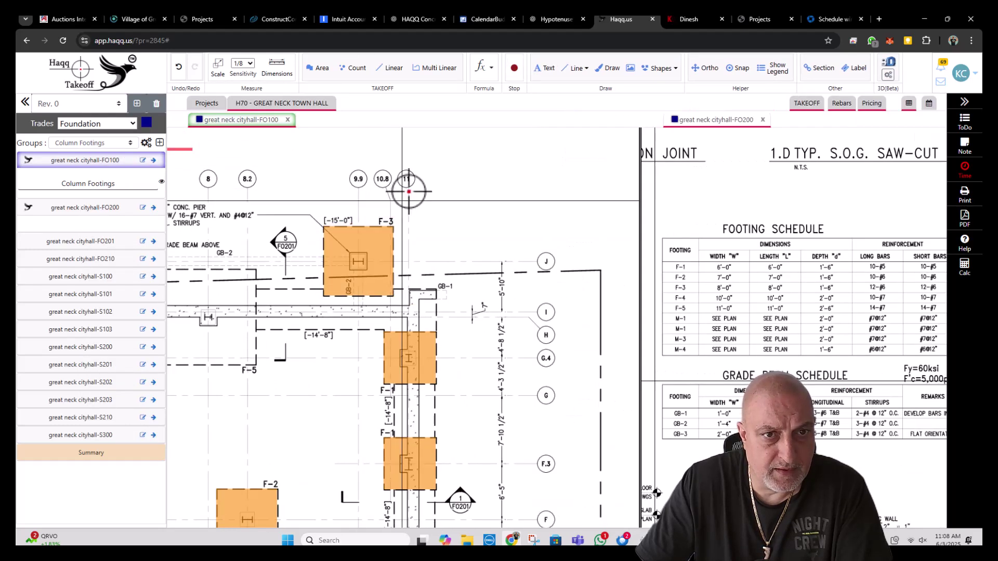
# - Add bottom rebar to the F-3 footing with quantity 12 and size #6 from the footing schedule
pyautogui.scroll(-5, 358, 265)
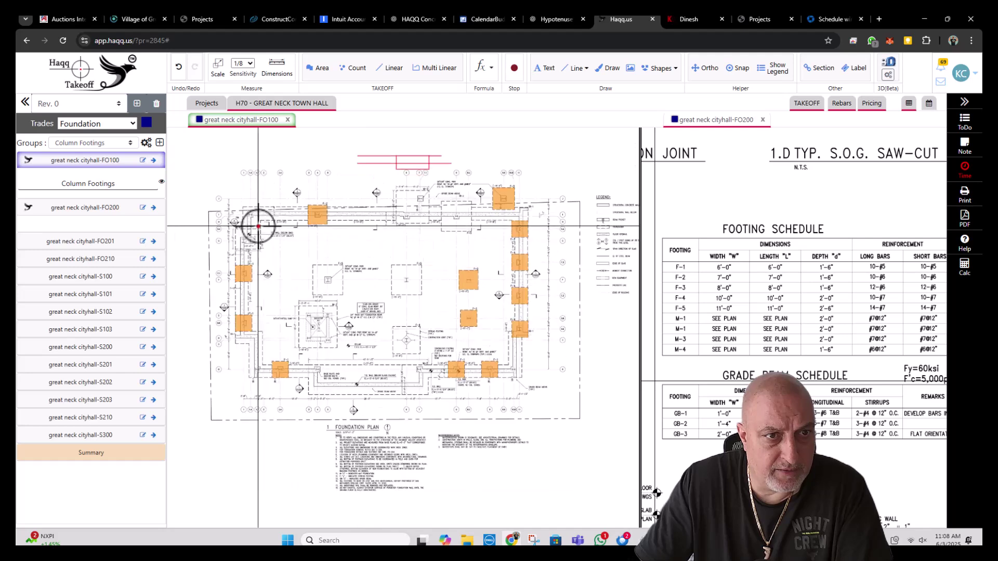
pyautogui.scroll(3, 257, 229)
pyautogui.scroll(-1, 256, 222)
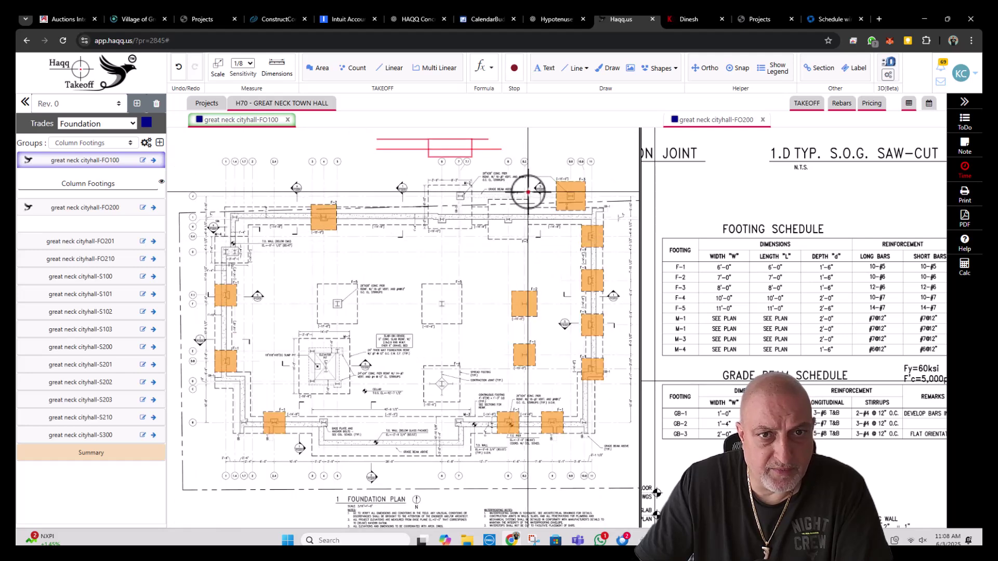
pyautogui.rightClick(569, 196)
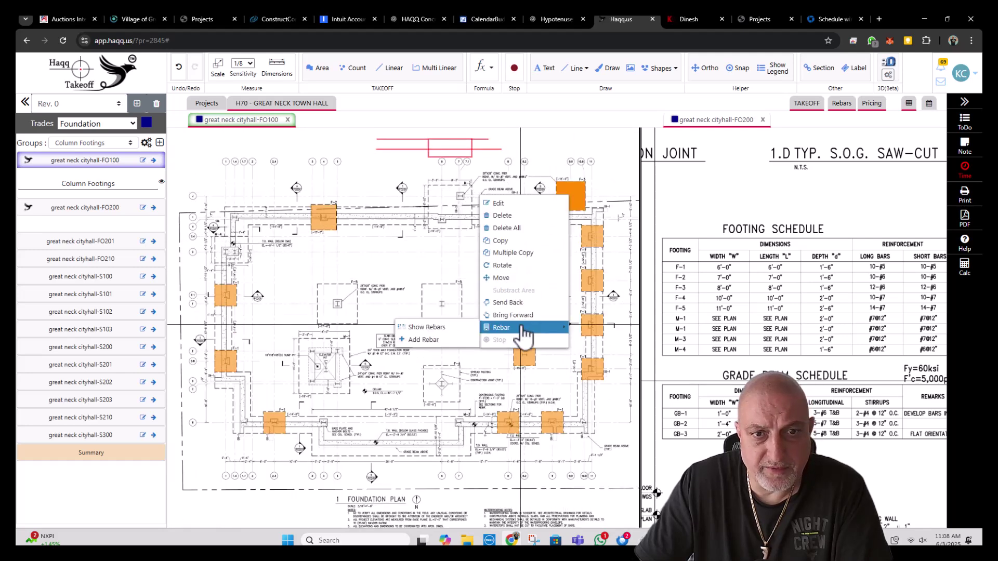
pyautogui.moveTo(525, 328)
pyautogui.click(457, 335)
pyautogui.hscroll(3, 803, 290)
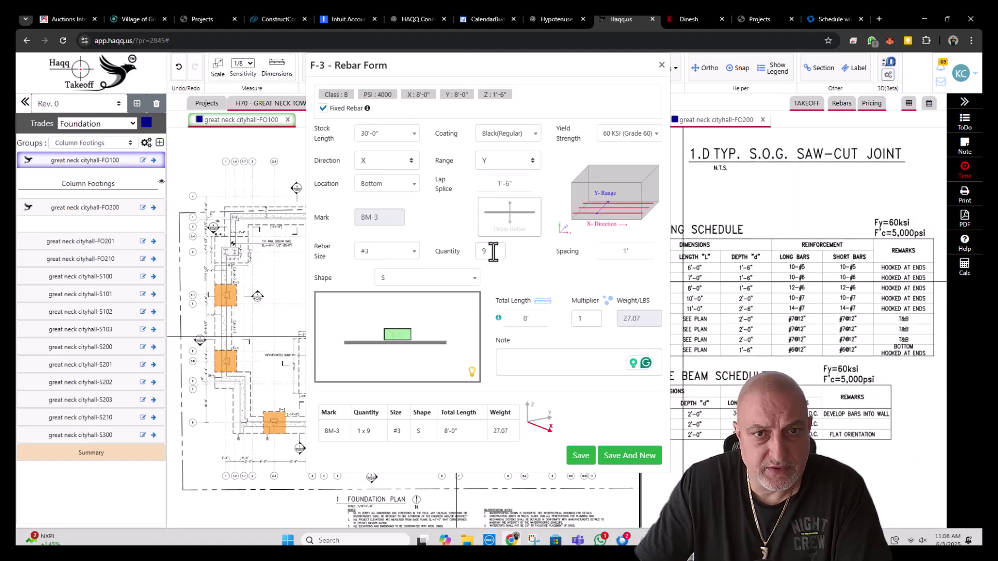
pyautogui.write('12')
pyautogui.click(400, 253)
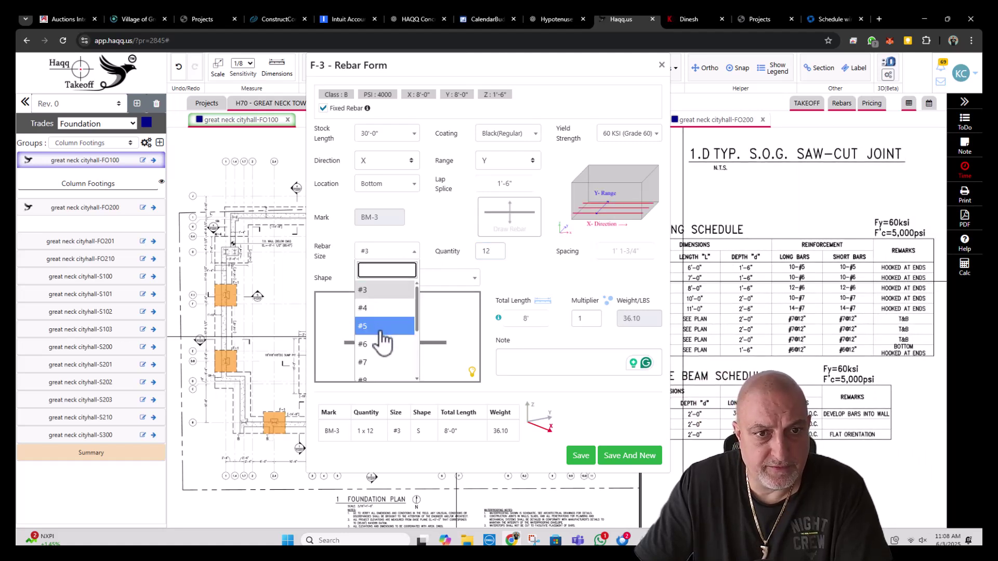
pyautogui.click(385, 335)
# - Give the F-3 rebar shape 2 with hooks at both ends, a multiplier of 2 and the note EW, and save it
pyautogui.click(426, 283)
pyautogui.click(410, 358)
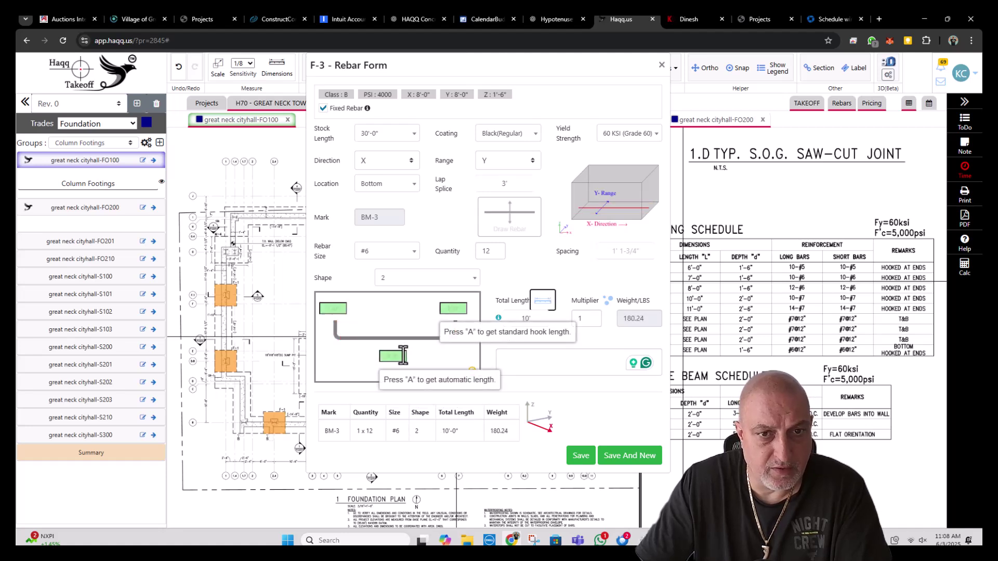
pyautogui.click(542, 301)
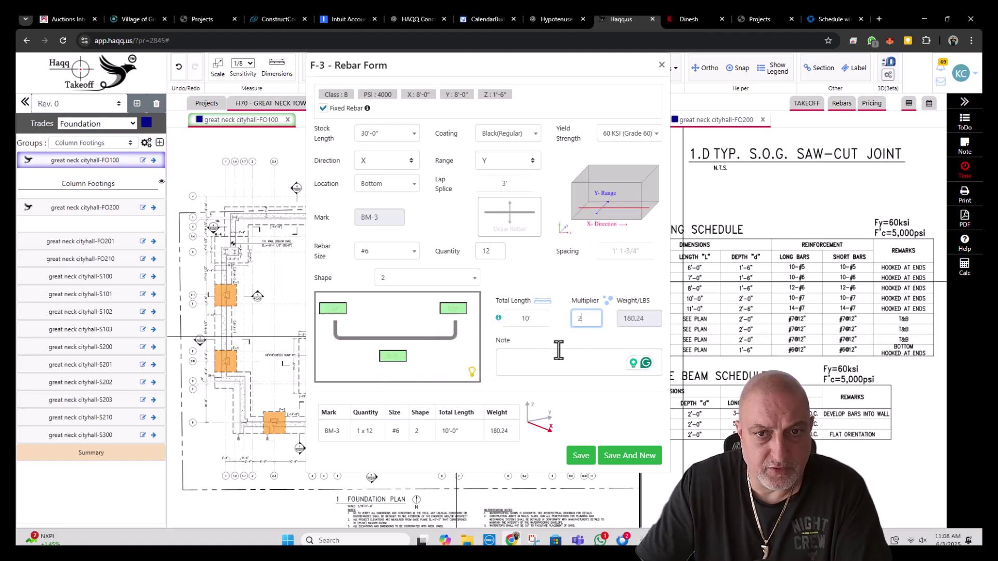
pyautogui.click(551, 366)
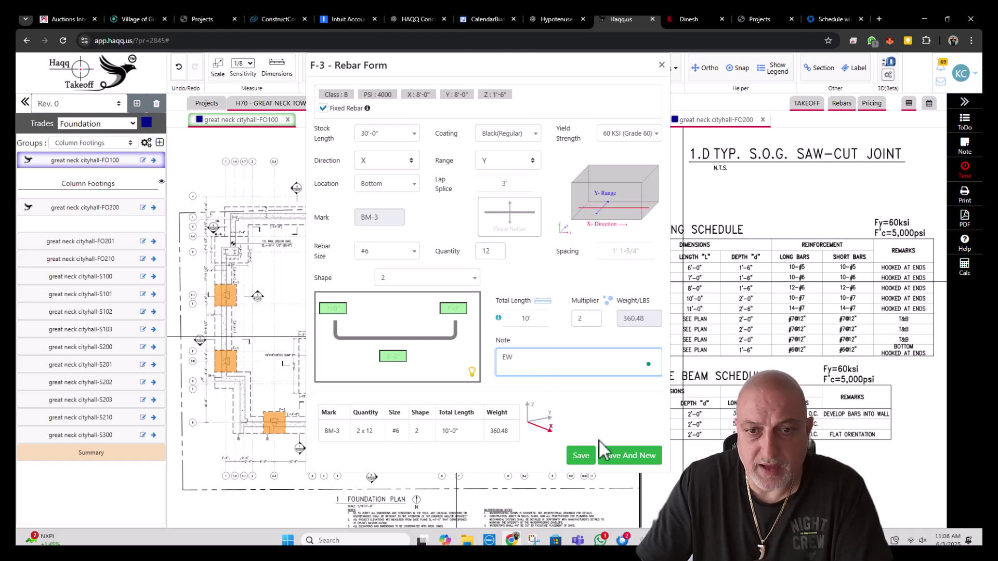
pyautogui.click(582, 456)
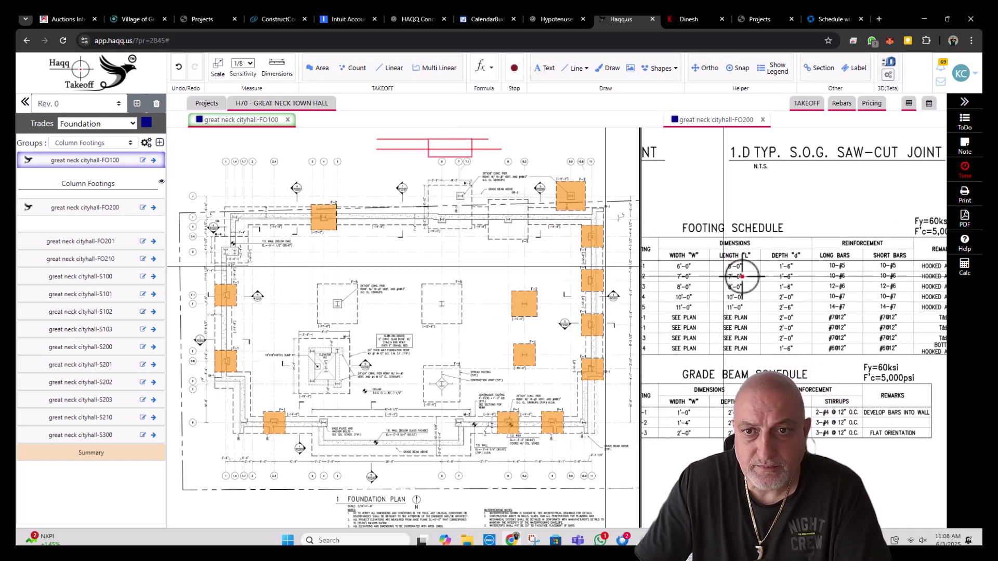
# - Define a square count named F-4 in Column Footings with a width/length of 10' and a thickness of 2'
pyautogui.click(359, 68)
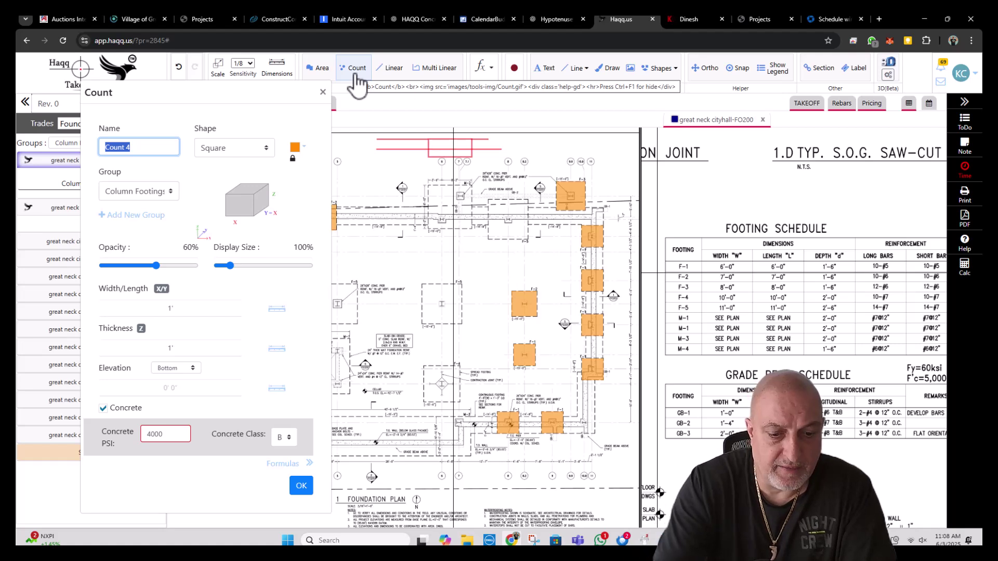
pyautogui.write('F-4')
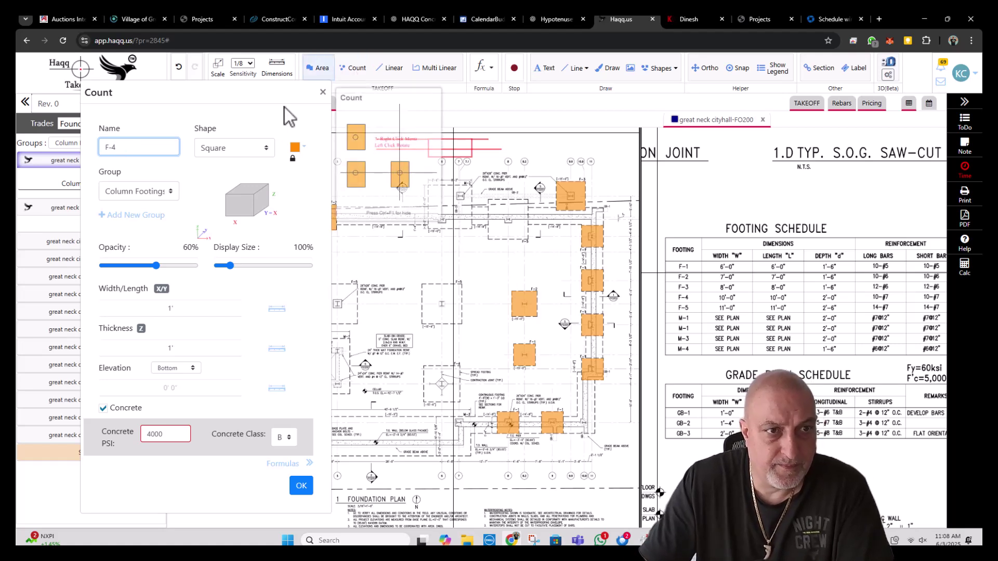
pyautogui.click(192, 311)
pyautogui.write('10')
pyautogui.press('Tab')
pyautogui.press('Tab')
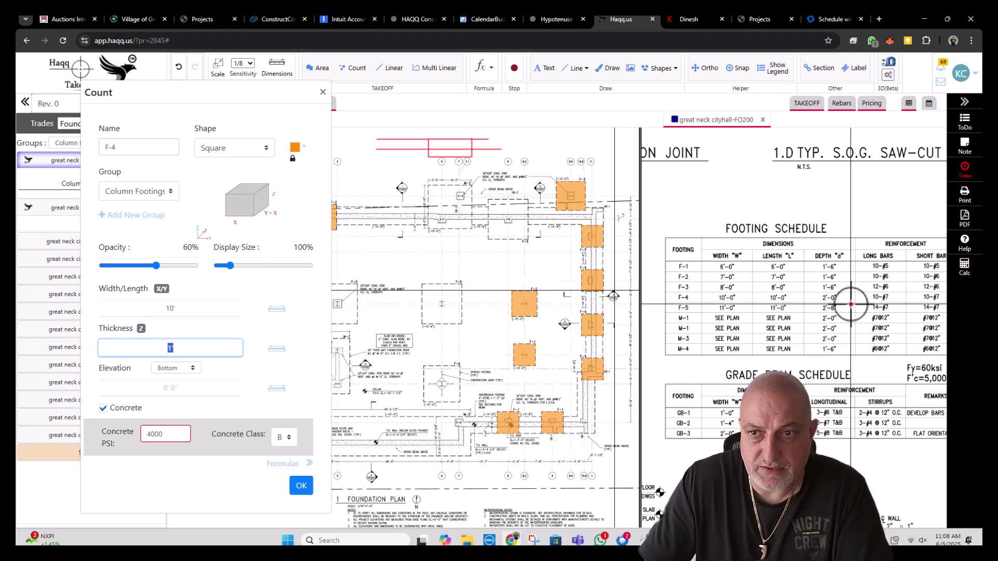
pyautogui.press('Tab')
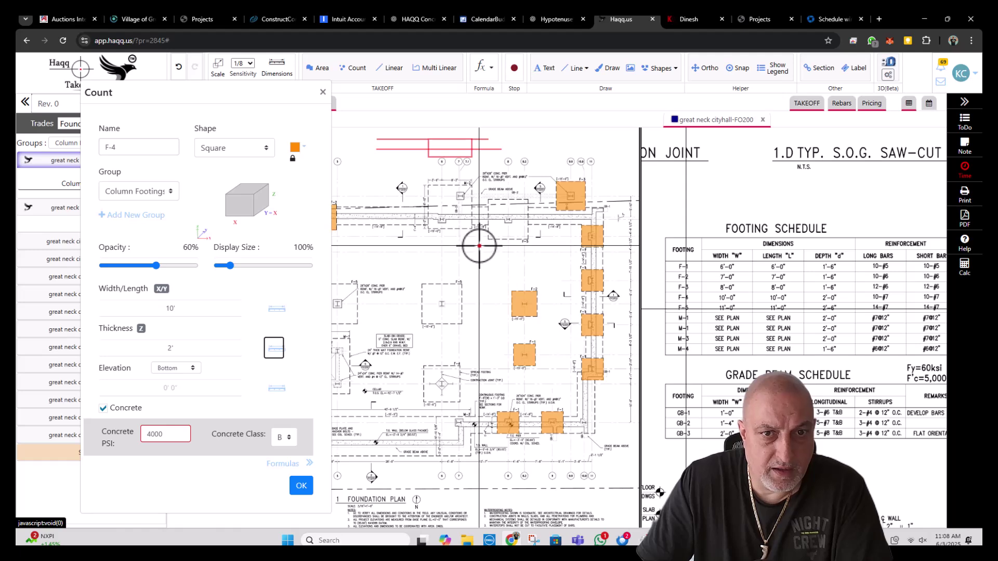
# - Set the F-4 bottom elevation to -15'-6" and place the count on the F-4 footing outline in the foundation plan
pyautogui.scroll(5, 437, 416)
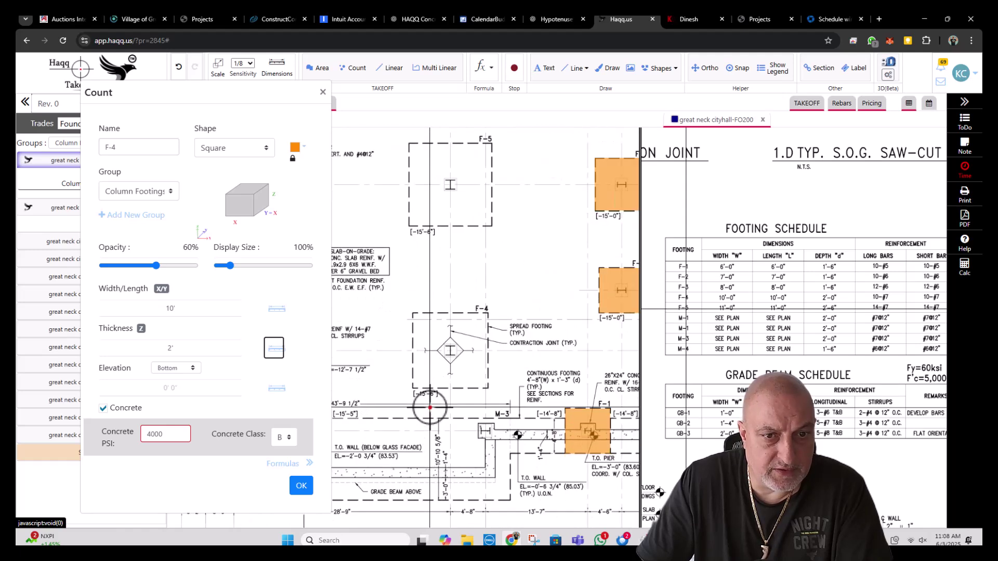
pyautogui.click(168, 387)
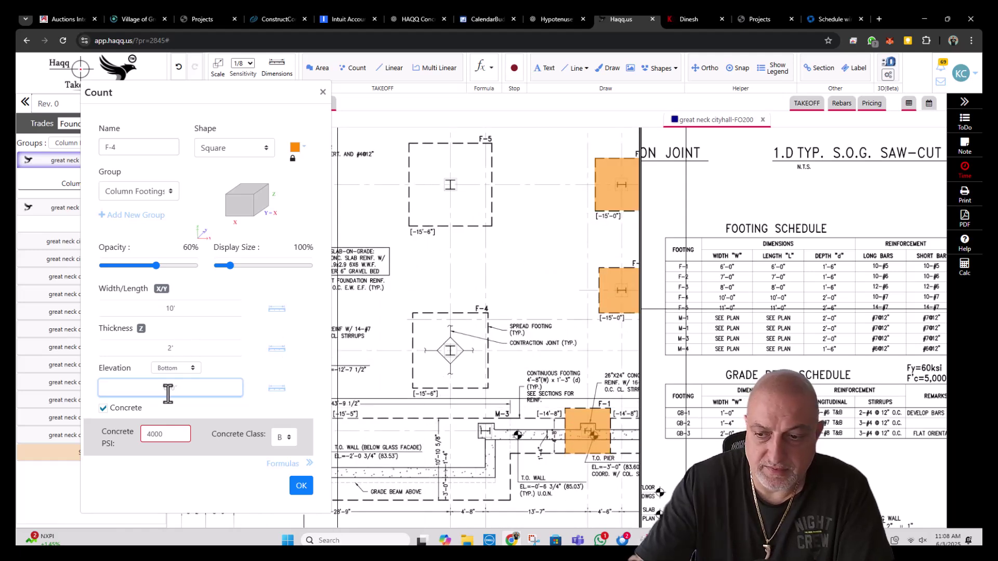
pyautogui.press('Tab')
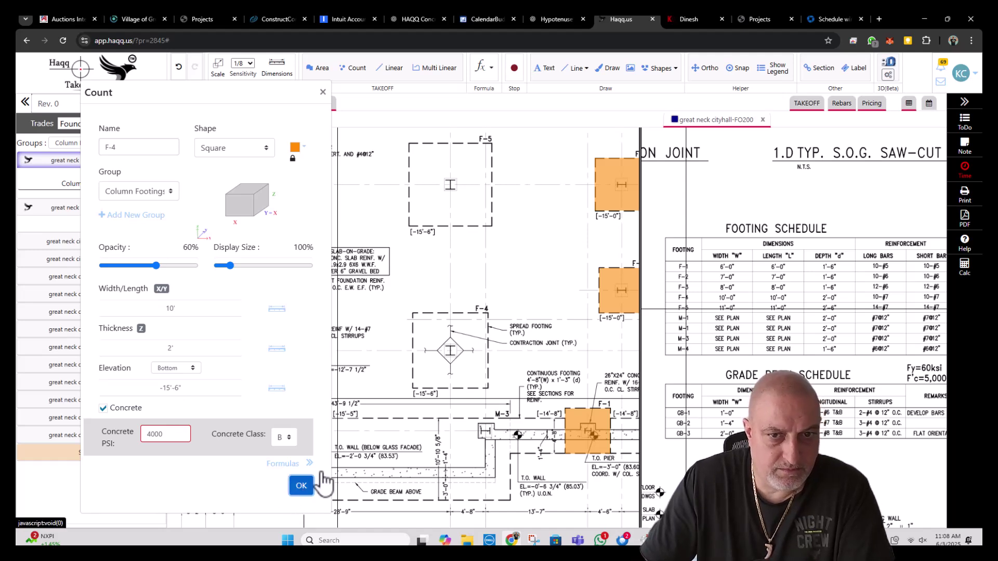
pyautogui.click(302, 485)
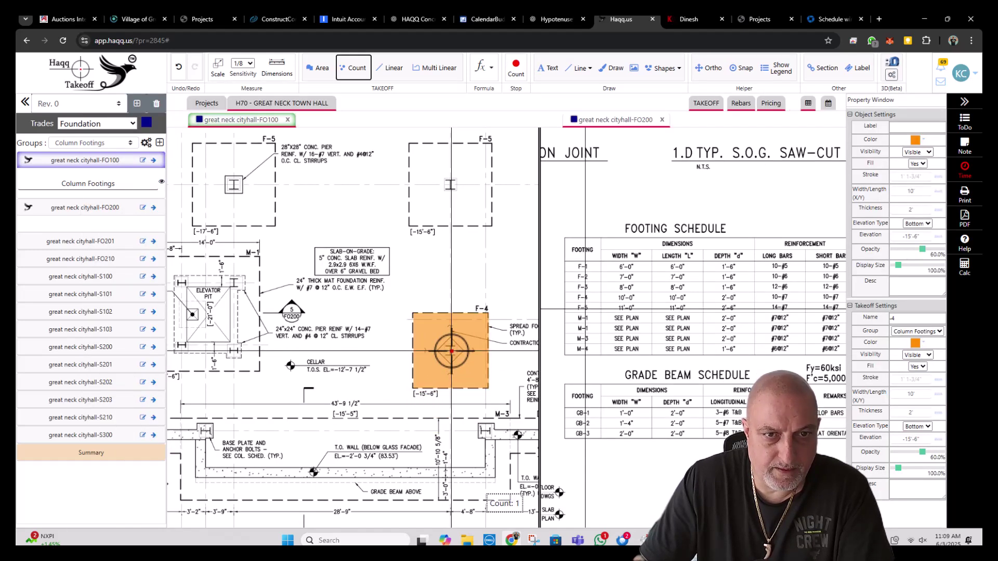
pyautogui.click(451, 351)
pyautogui.scroll(-5, 457, 239)
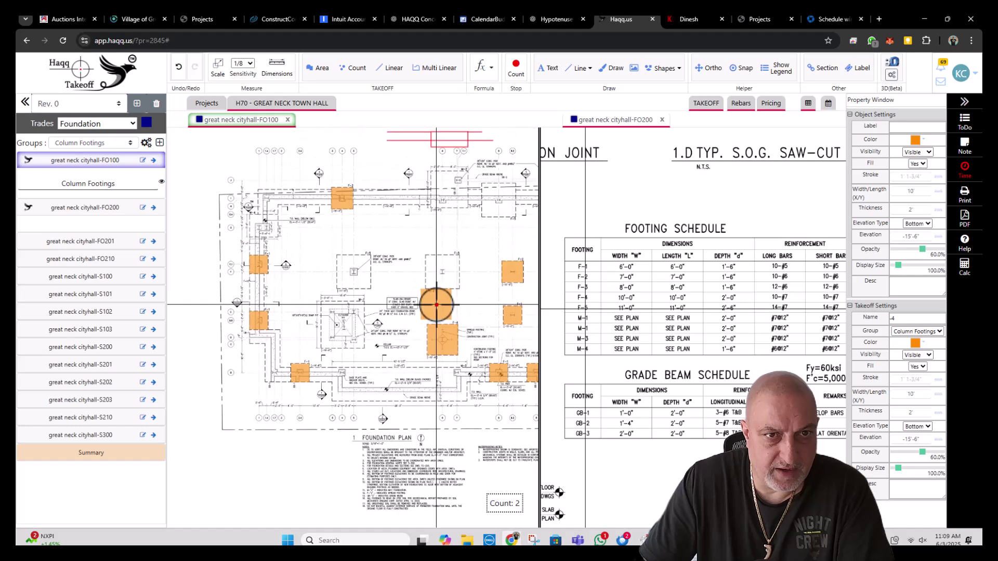
pyautogui.moveTo(418, 243)
pyautogui.mouseDown()
pyautogui.moveTo(312, 272)
pyautogui.moveTo(343, 256)
pyautogui.mouseUp()
pyautogui.press('Escape')
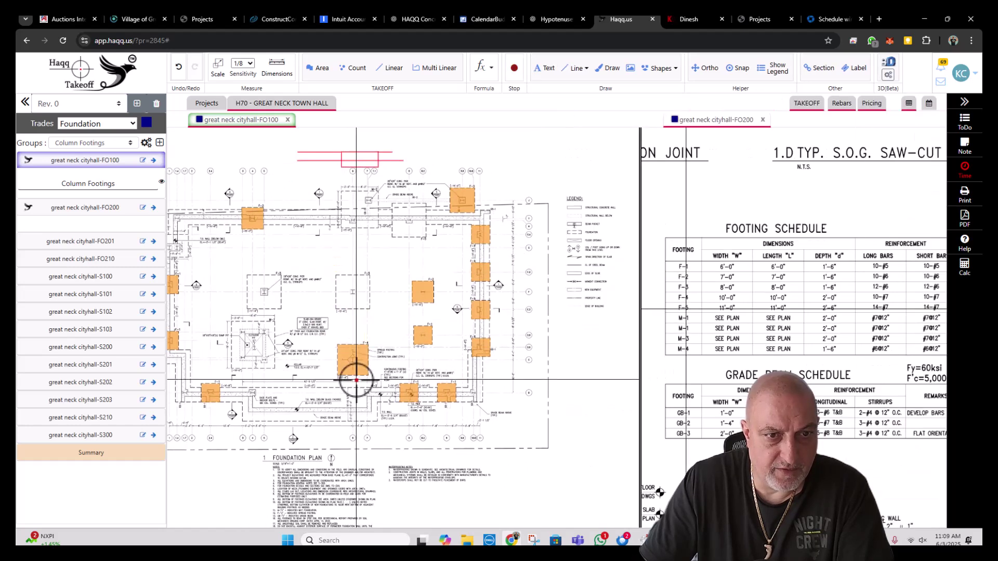
# - Add bottom rebar to the F-4 footing with quantity 10 and size #7 from the footing schedule
pyautogui.rightClick(356, 380)
pyautogui.moveTo(426, 499)
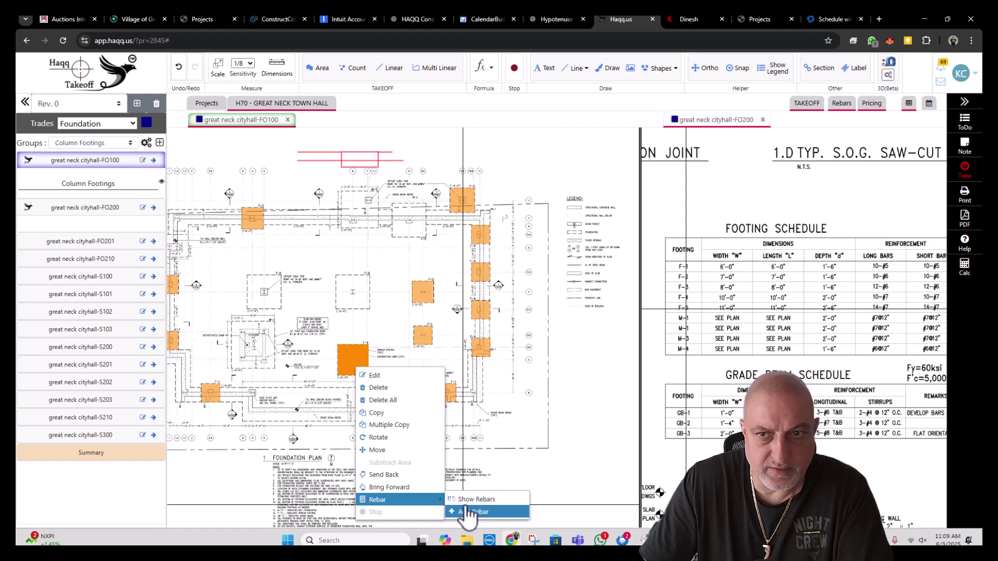
pyautogui.click(470, 511)
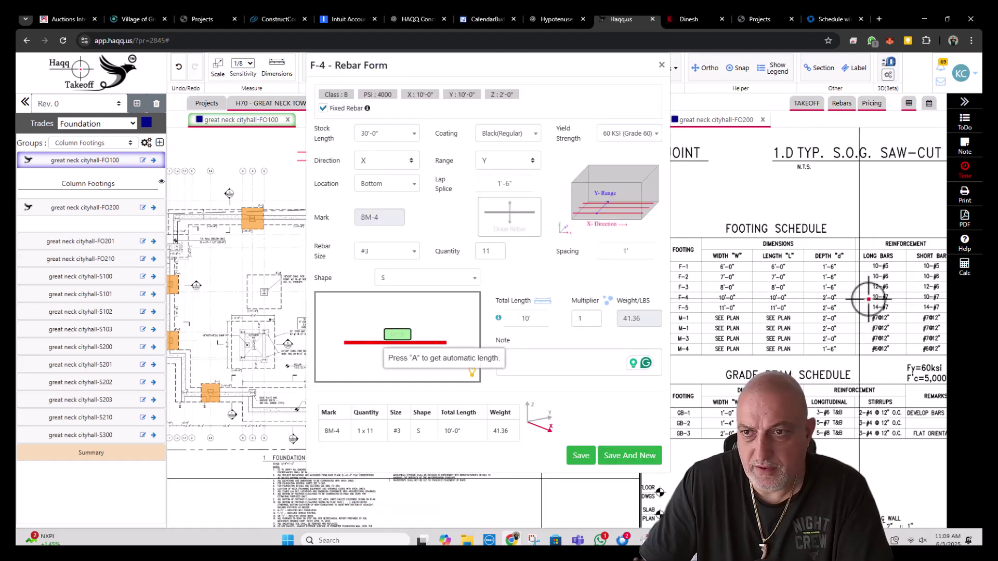
pyautogui.moveTo(886, 295); pyautogui.dragTo(822, 295)
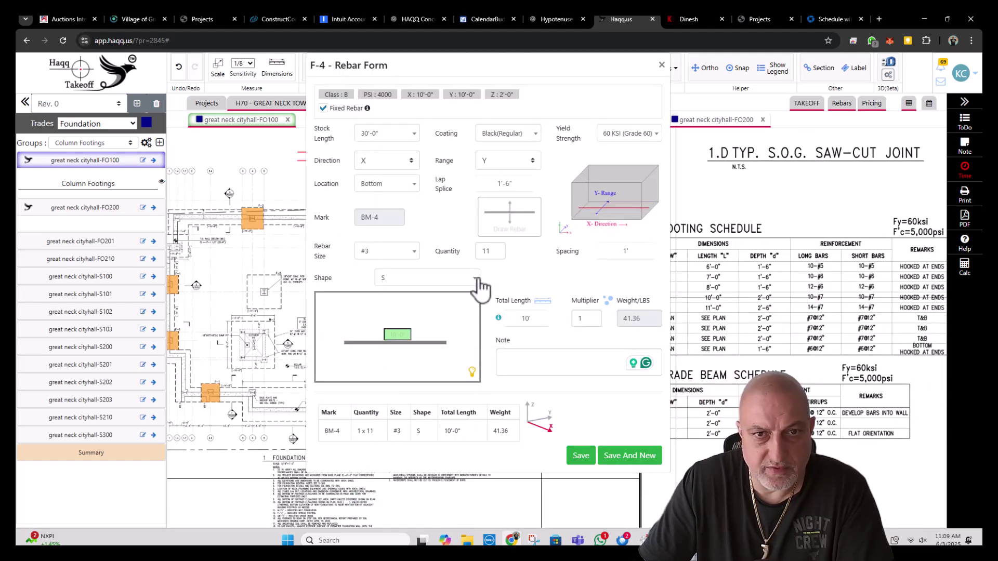
pyautogui.doubleClick(475, 250)
pyautogui.write('10')
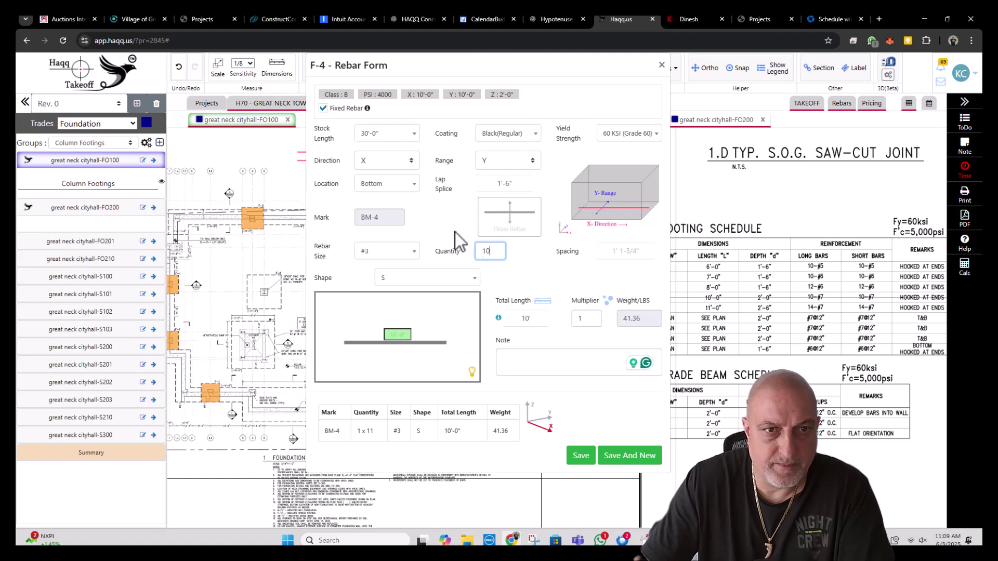
pyautogui.click(394, 257)
pyautogui.click(387, 362)
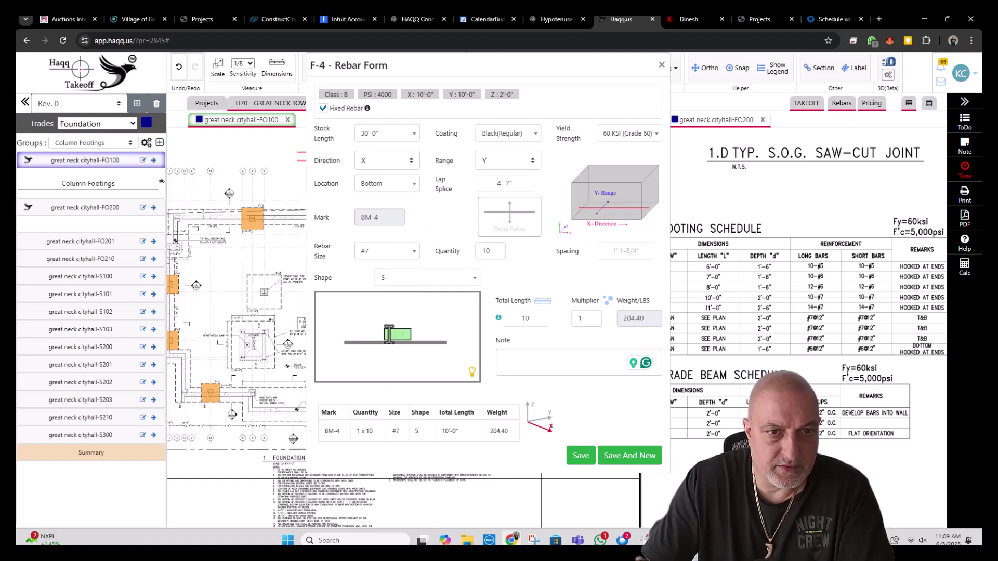
# - Give the F-4 rebar shape 2 with automatic lengths and standard hooks at both ends, set the multiplier to 2, and save it
pyautogui.click(402, 279)
pyautogui.click(407, 357)
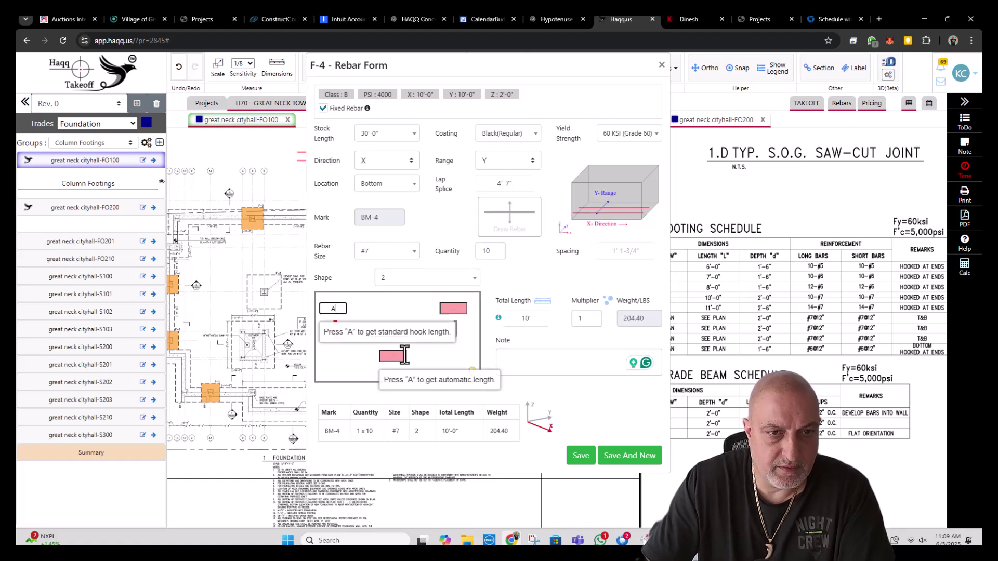
pyautogui.write('AAA')
pyautogui.doubleClick(586, 314)
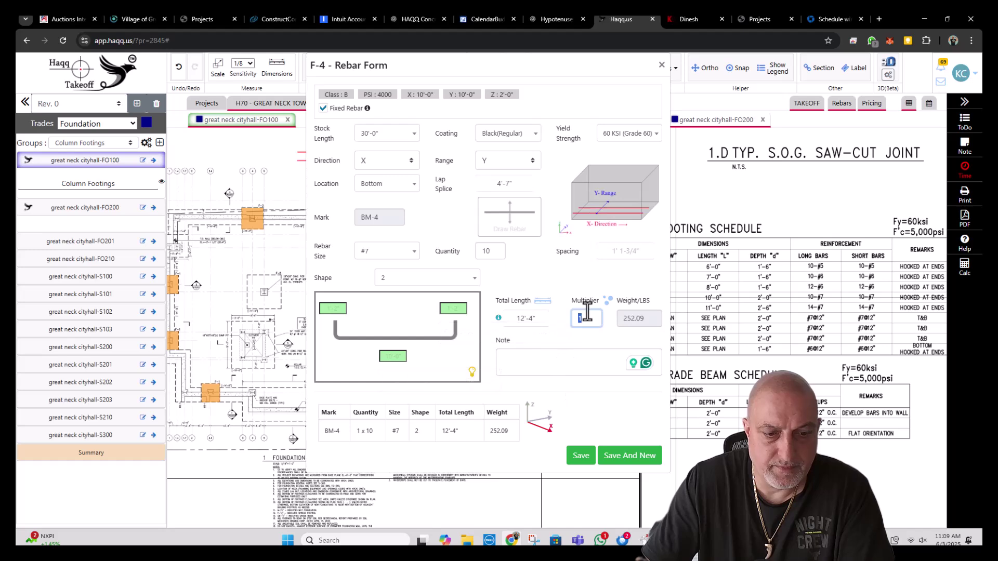
pyautogui.click(540, 359)
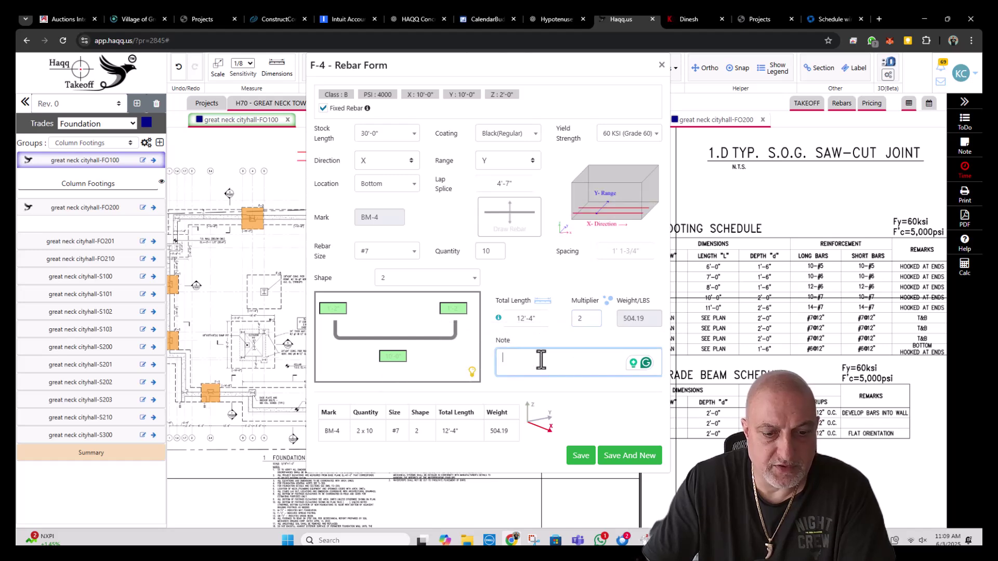
pyautogui.click(590, 457)
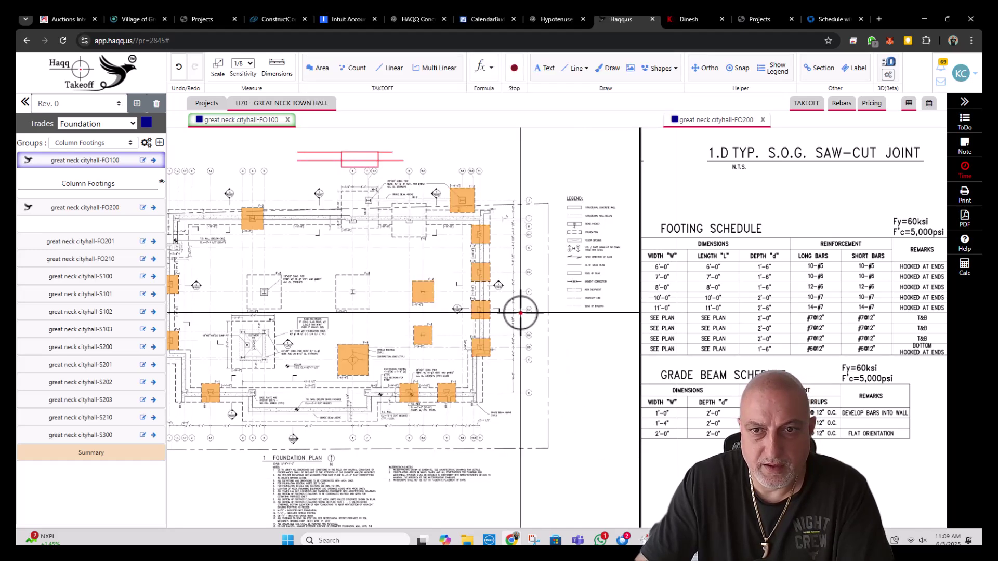
# - Define a square count named F-5 in Column Footings with a width/length of 11' and a thickness of 2'-6"
pyautogui.scroll(3, 837, 296)
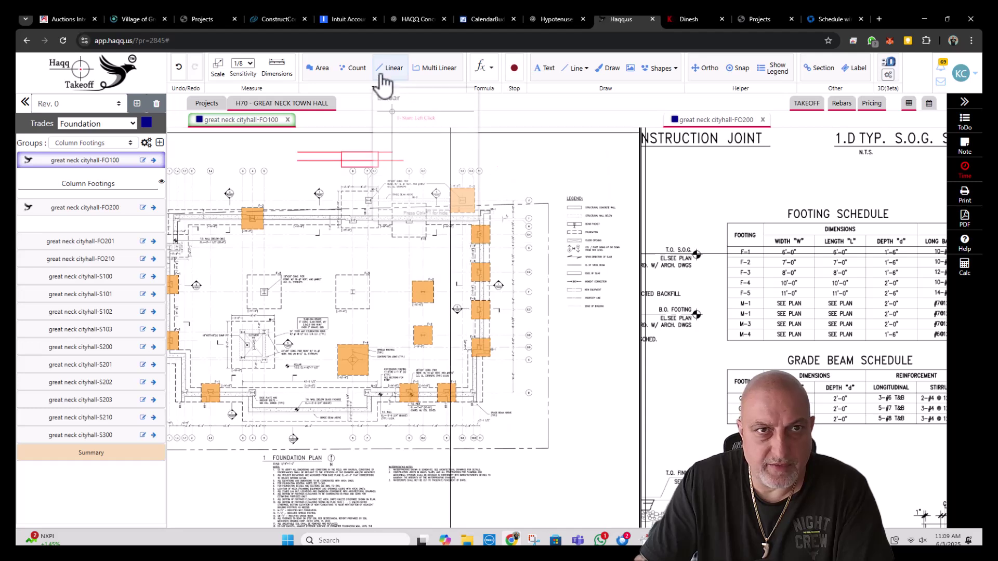
pyautogui.click(352, 68)
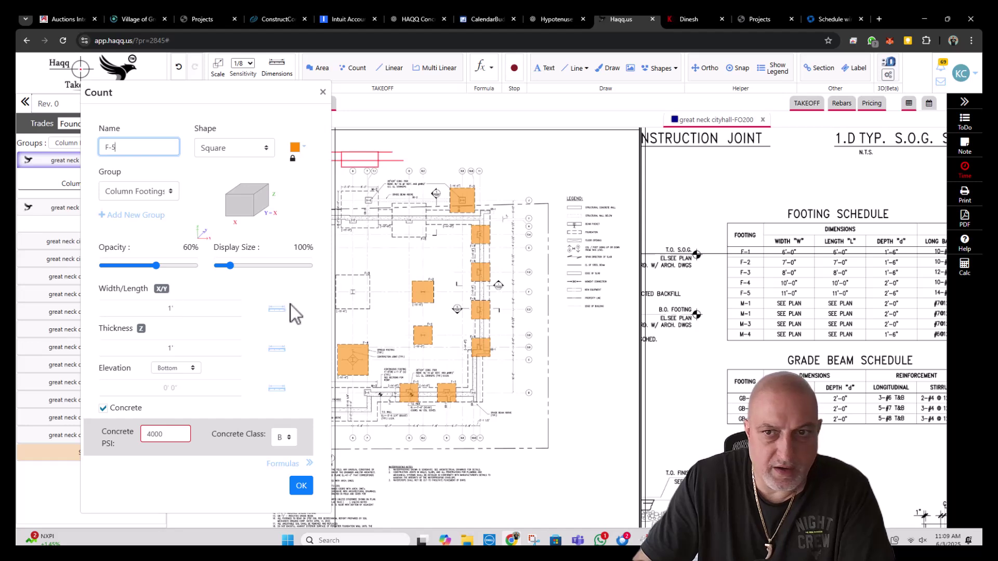
pyautogui.click(193, 309)
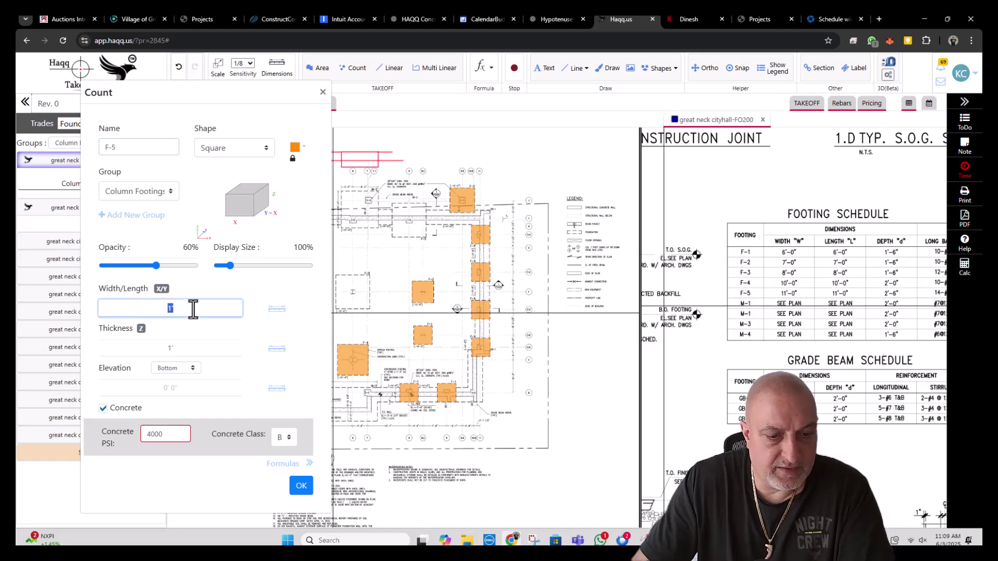
pyautogui.write('11')
pyautogui.press('Tab')
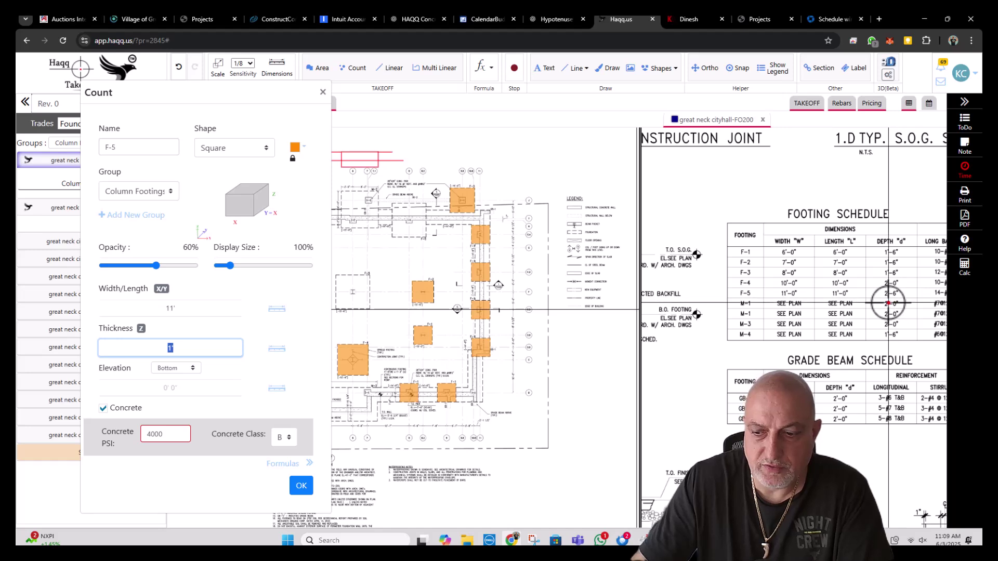
pyautogui.press('Tab')
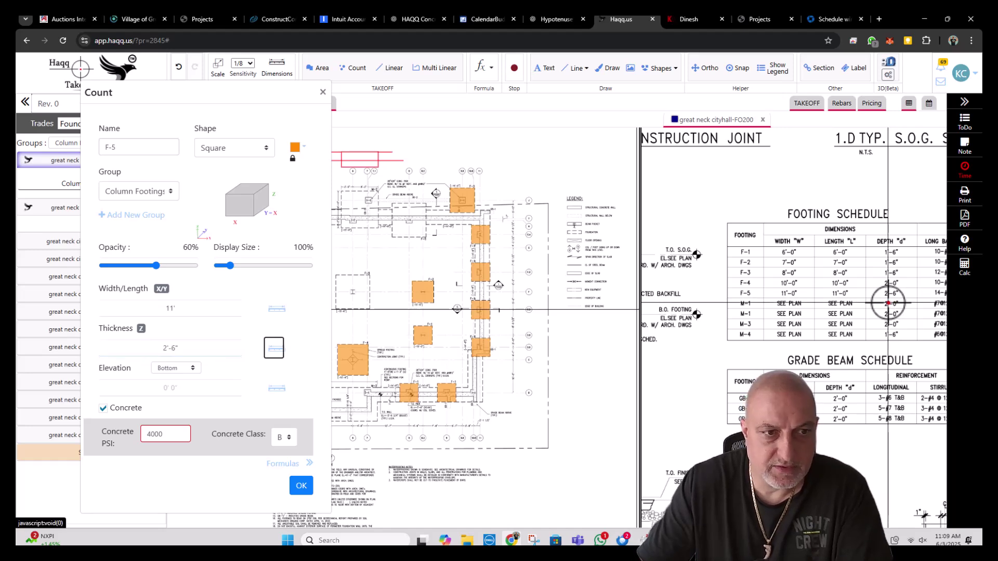
pyautogui.press('Tab')
# - Examine the F-5 footings on the foundation plan for their locations and bottom elevations
pyautogui.moveTo(395, 232)
pyautogui.mouseDown()
pyautogui.moveTo(457, 276)
pyautogui.moveTo(486, 263)
pyautogui.mouseUp()
pyautogui.scroll(3, 428, 250)
pyautogui.moveTo(400, 381); pyautogui.dragTo(438, 340)
pyautogui.scroll(-2, 572, 207)
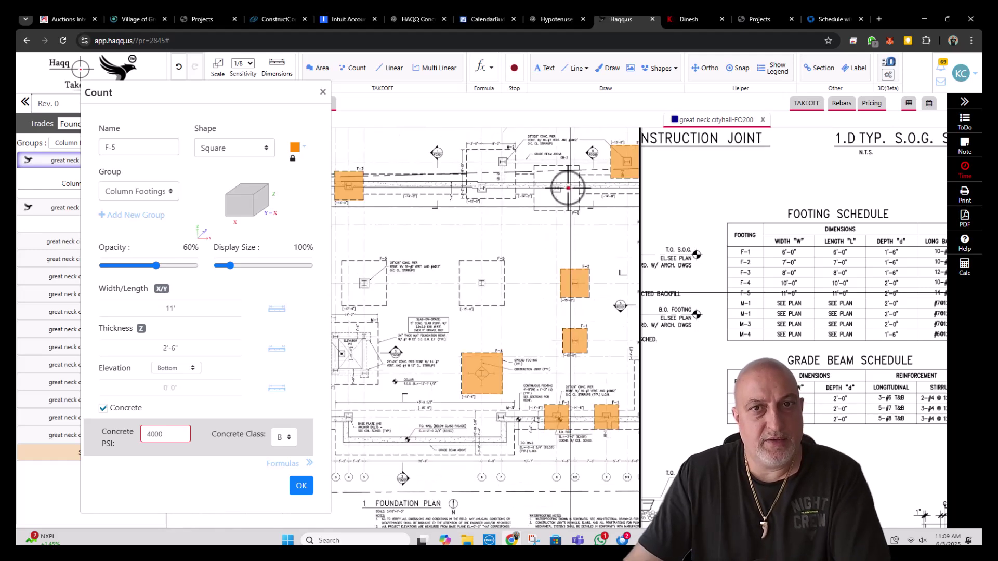
pyautogui.moveTo(563, 182); pyautogui.dragTo(551, 263)
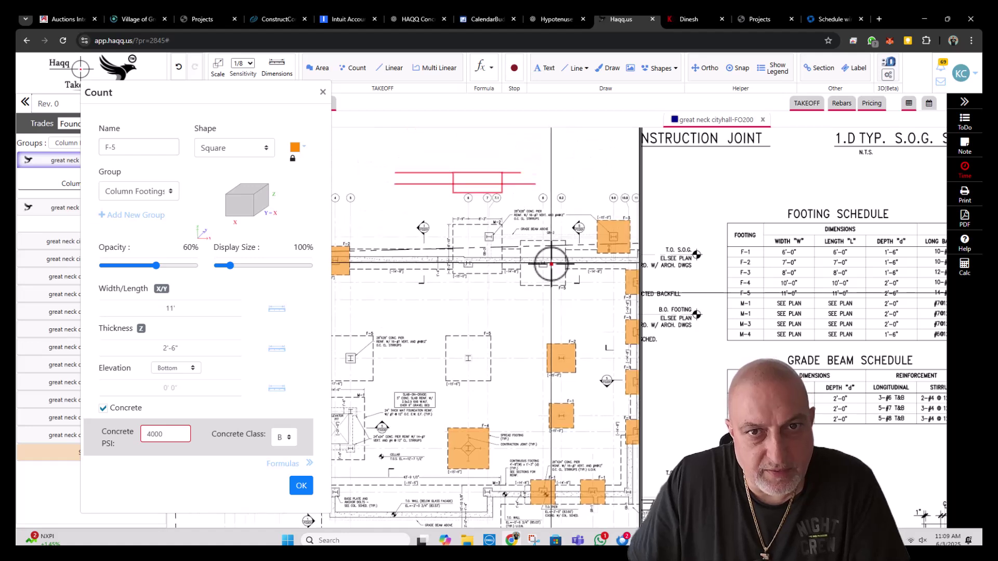
pyautogui.scroll(1, 527, 291)
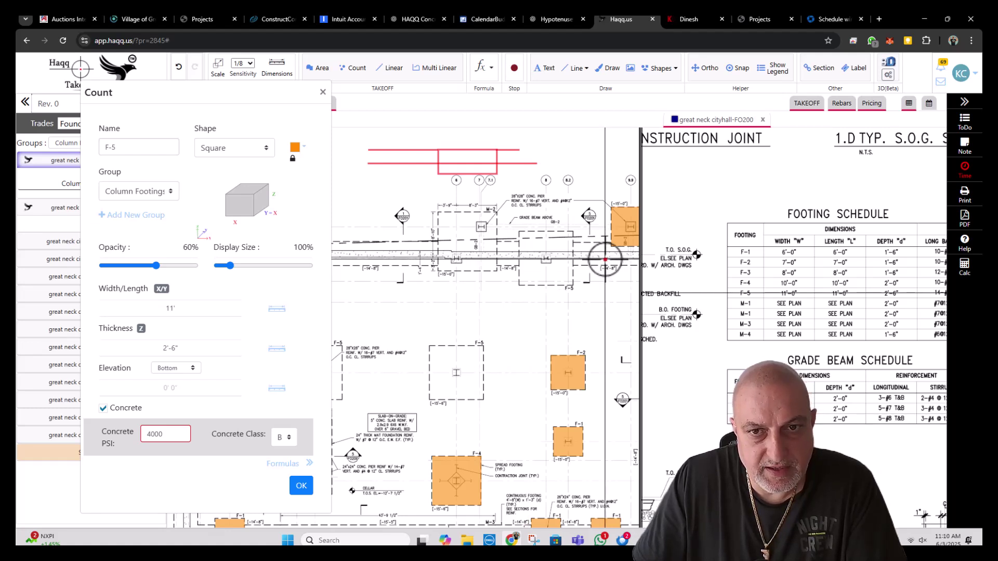
pyautogui.scroll(-1, 519, 263)
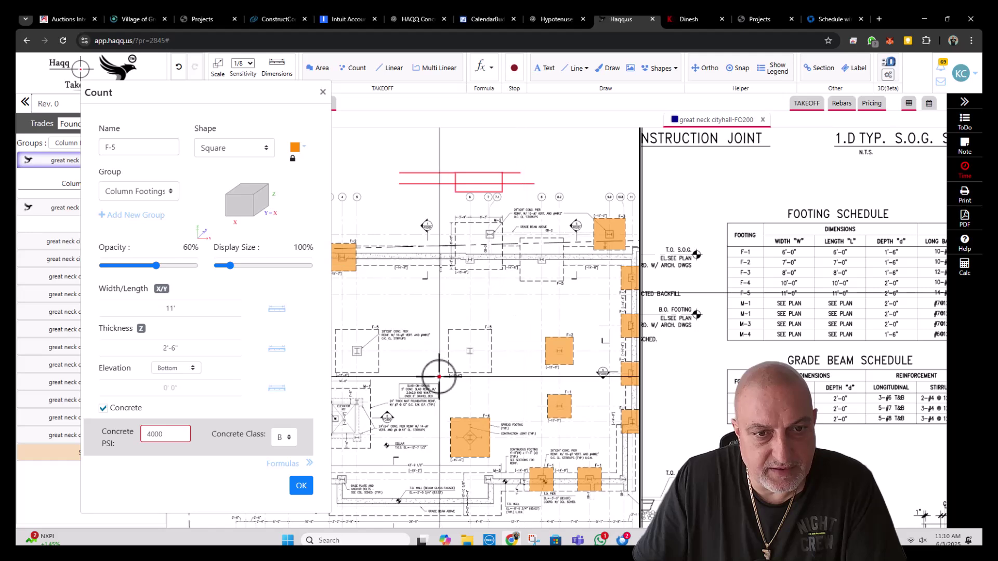
pyautogui.scroll(-2, 521, 344)
pyautogui.scroll(2, 417, 350)
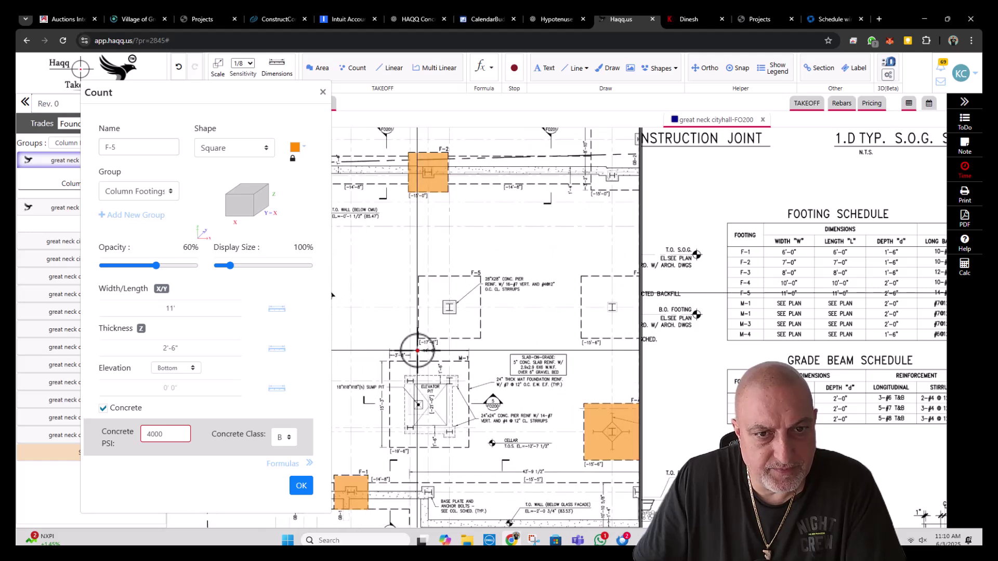
pyautogui.scroll(-2, 419, 341)
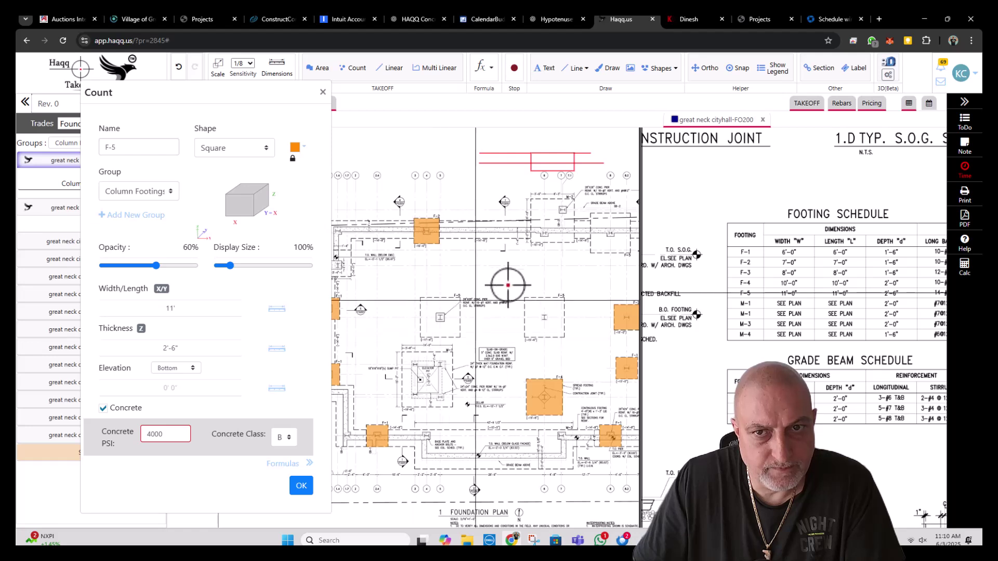
pyautogui.moveTo(508, 311); pyautogui.dragTo(452, 284)
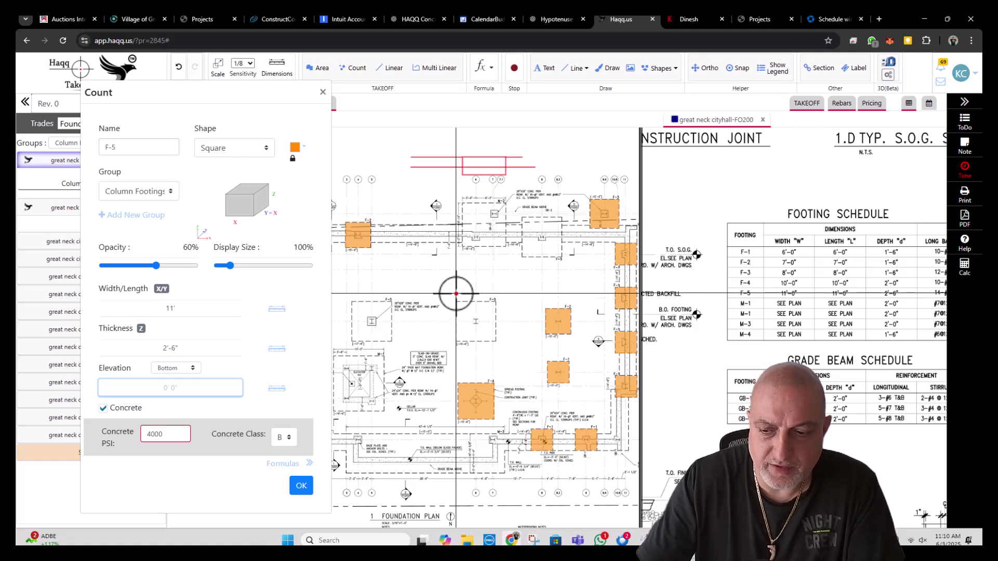
# - Set the F-5 bottom elevation to 14'-8" and place the count on its three footing locations on the foundation plan
pyautogui.write('"')
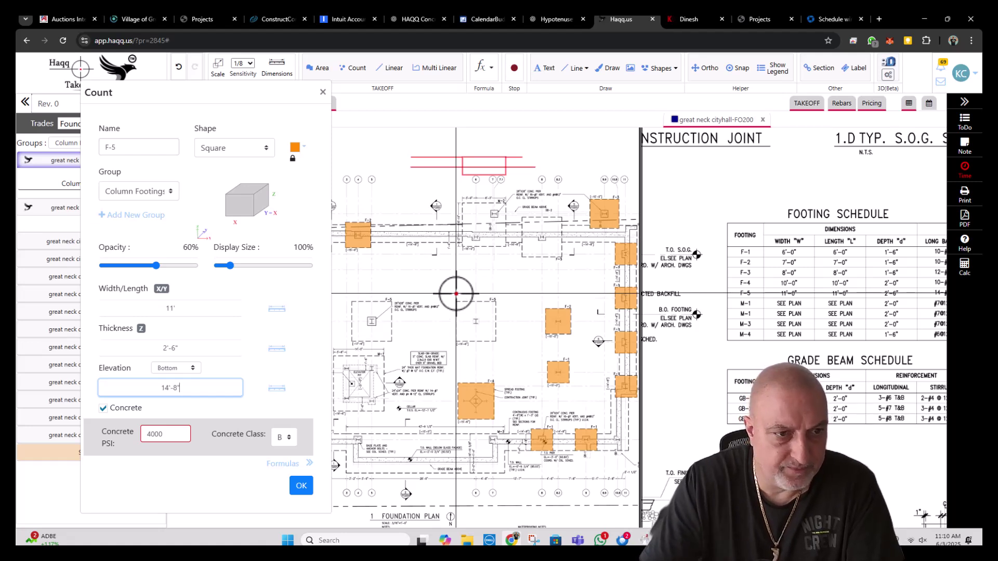
pyautogui.click(300, 488)
pyautogui.scroll(4, 345, 238)
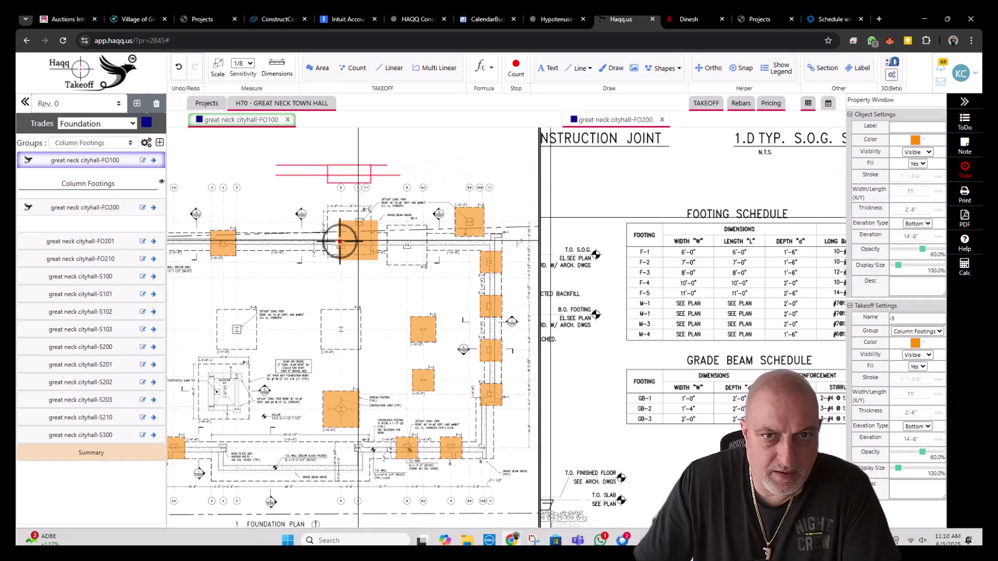
pyautogui.click(382, 250)
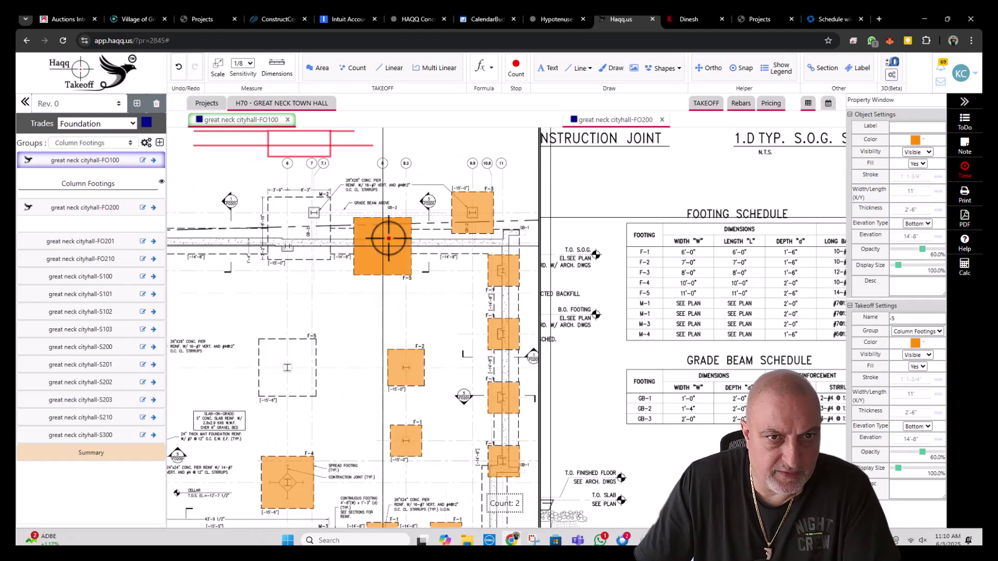
pyautogui.scroll(-4, 405, 244)
pyautogui.scroll(5, 351, 345)
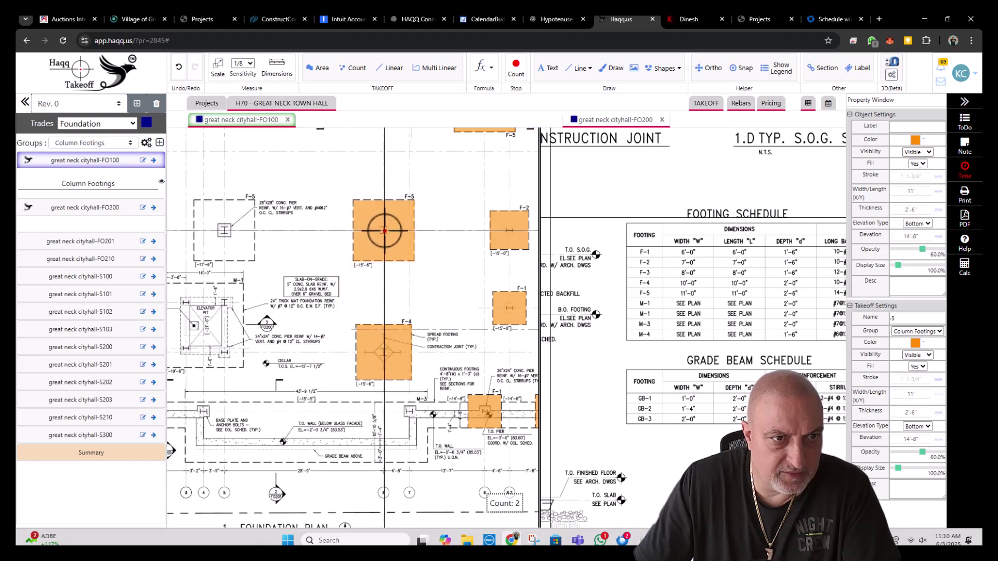
pyautogui.click(224, 231)
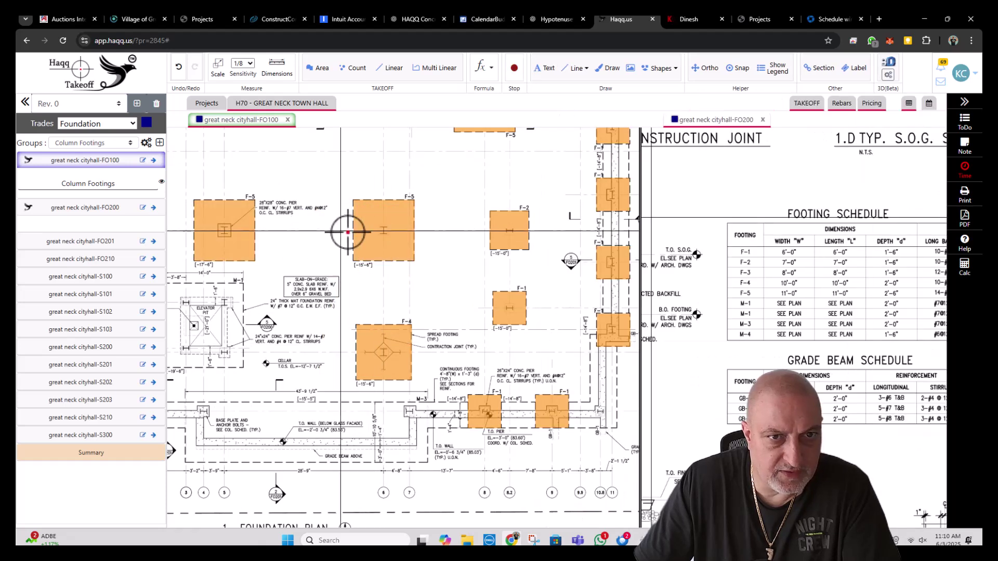
# - Set the elevation of the F-5 footing above F-4 to -15'-6" and of the F-5 above the elevator pit to -17'-6"
pyautogui.rightClick(382, 250)
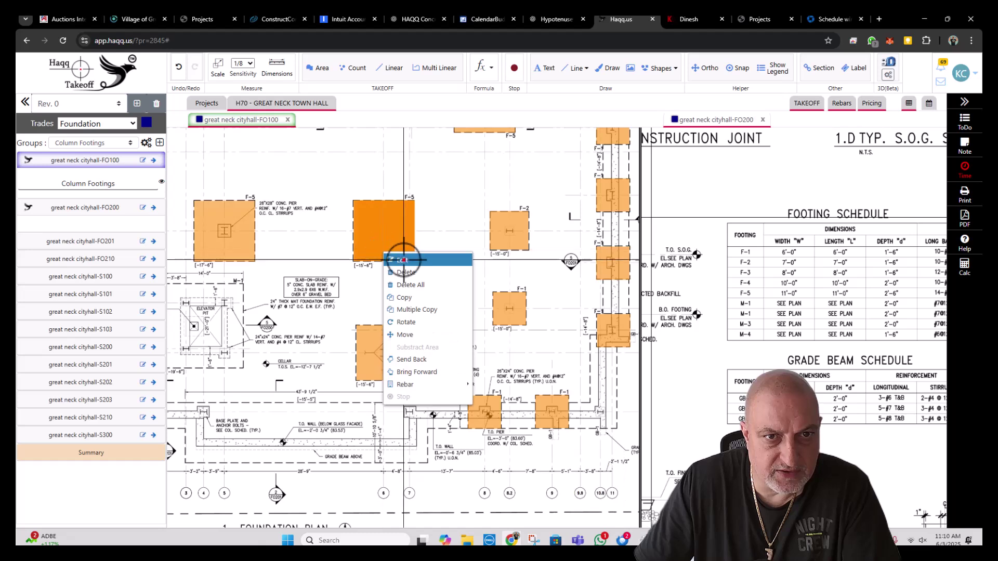
pyautogui.click(410, 385)
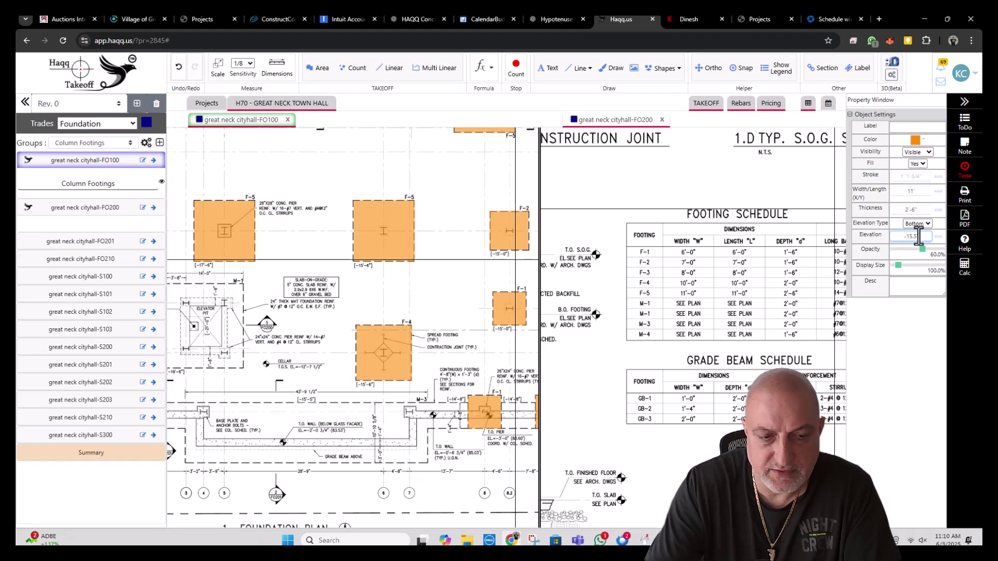
pyautogui.press('Tab')
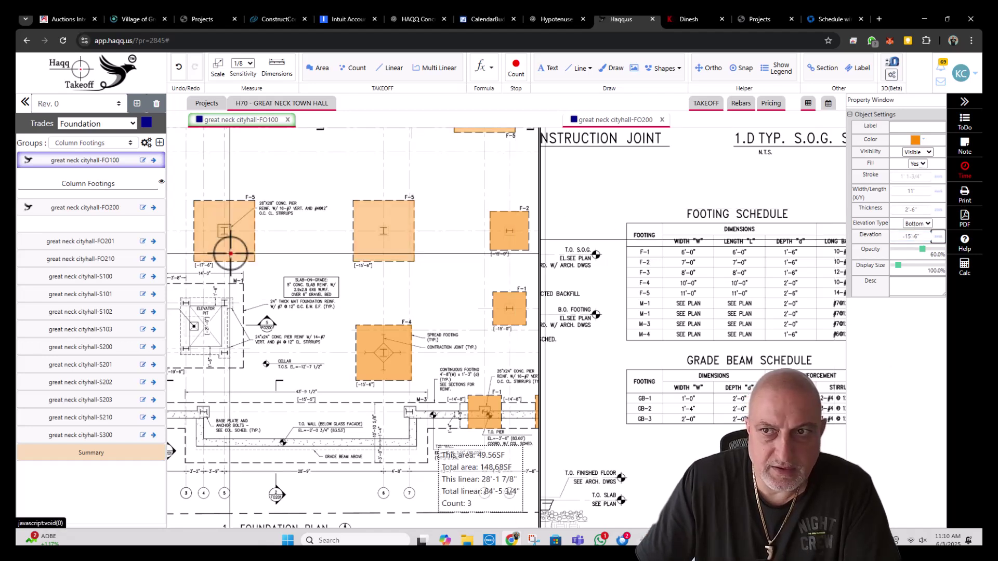
pyautogui.rightClick(248, 262)
pyautogui.click(252, 262)
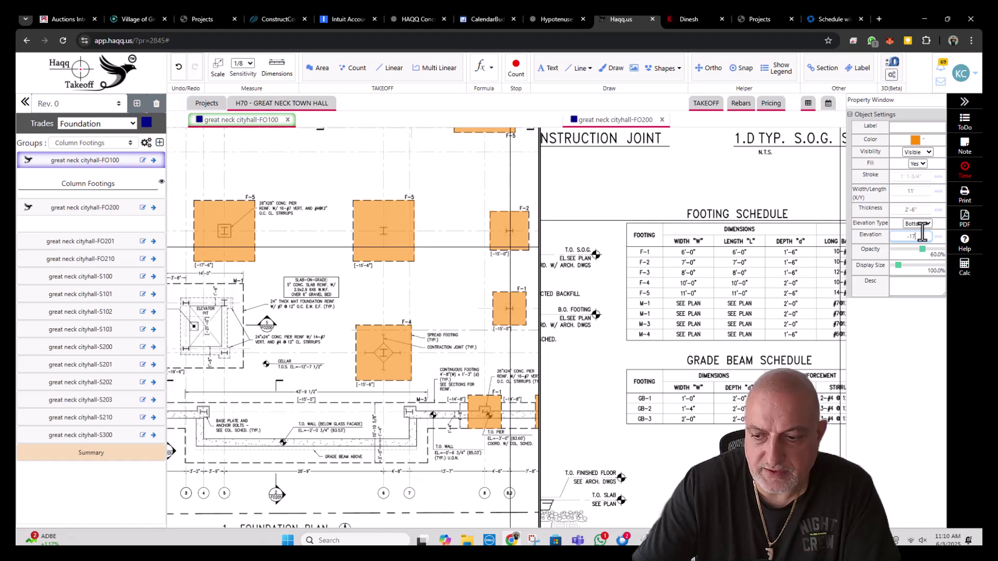
pyautogui.scroll(-5, 478, 290)
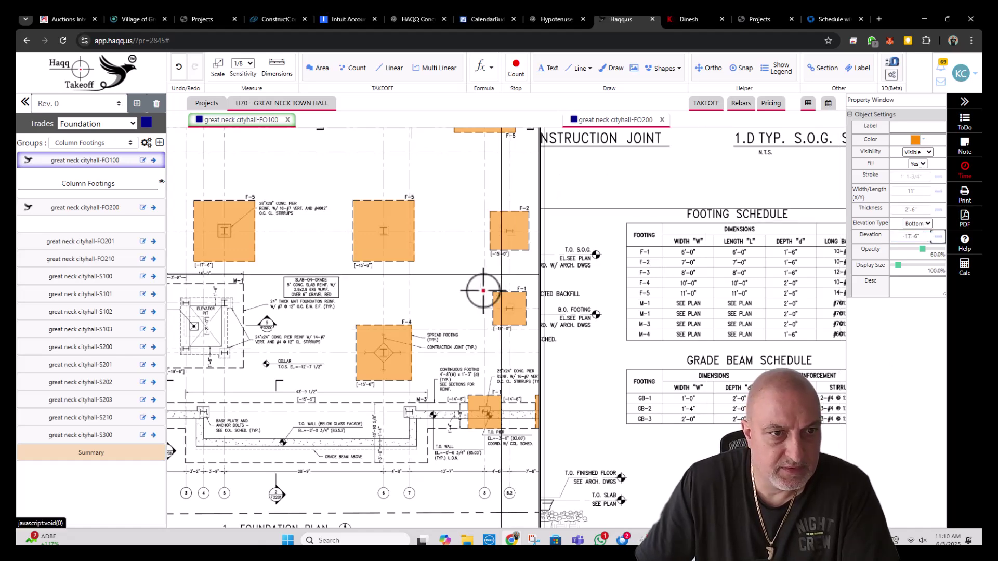
# - Open the great neck cityhall-S300 sheet from the Great Neck Town Hall project's drawings
pyautogui.scroll(2, 368, 274)
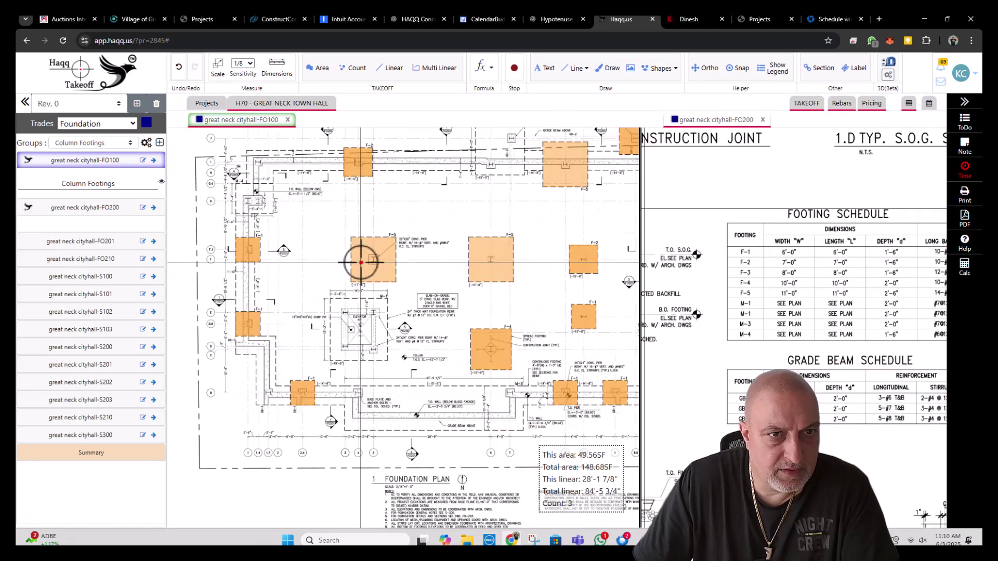
pyautogui.moveTo(361, 259); pyautogui.dragTo(340, 270)
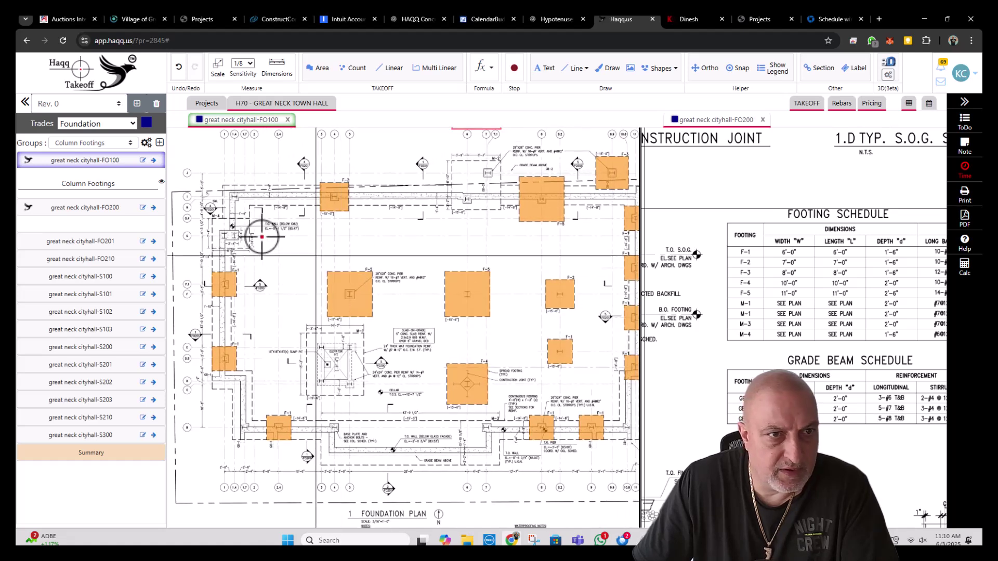
pyautogui.scroll(1, 213, 227)
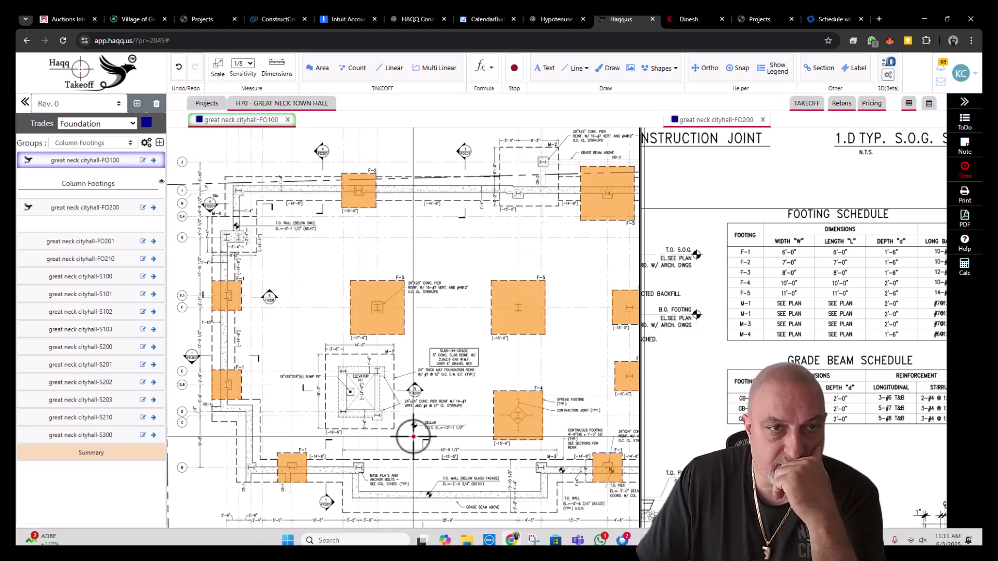
pyautogui.click(281, 106)
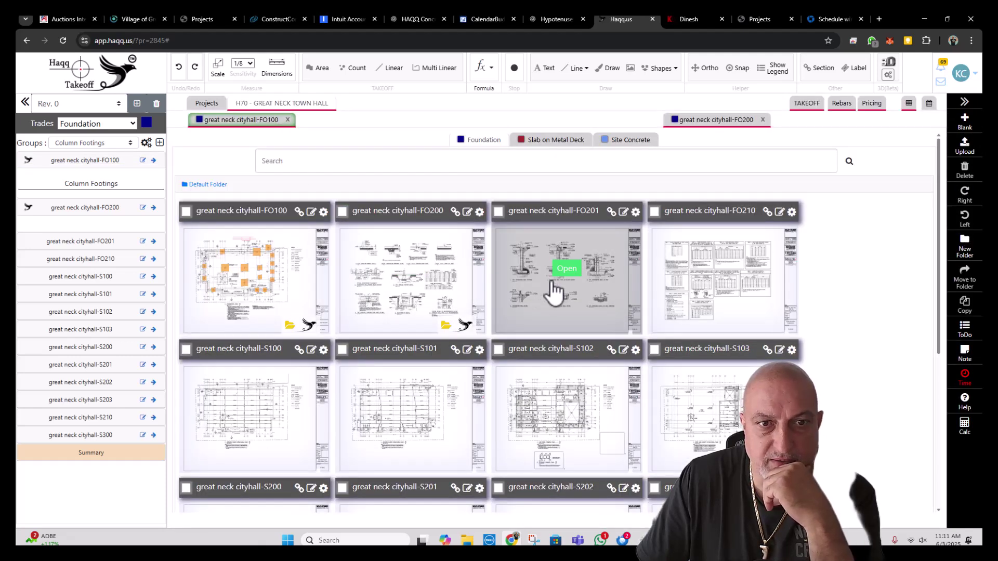
pyautogui.moveTo(414, 307)
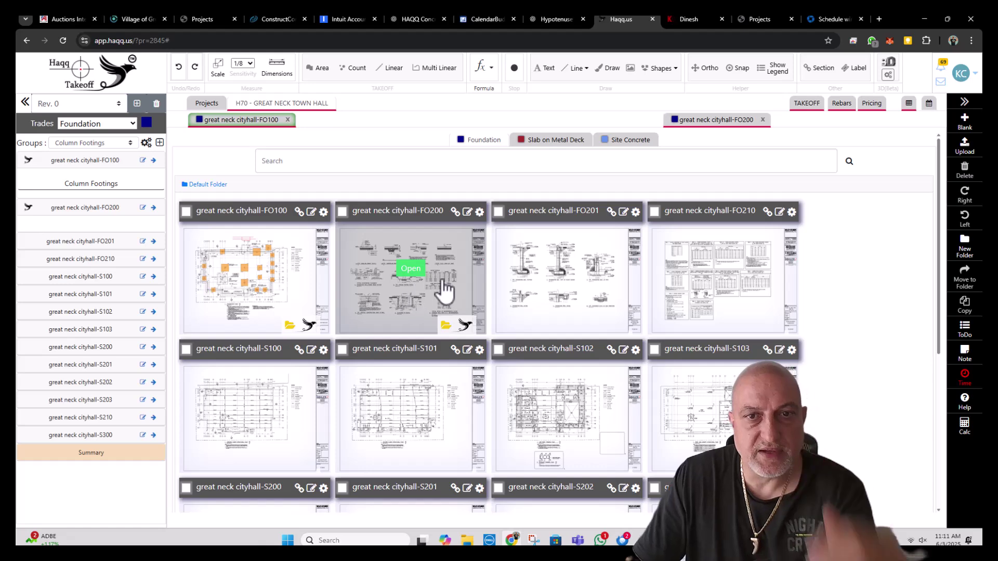
pyautogui.scroll(-3, 452, 288)
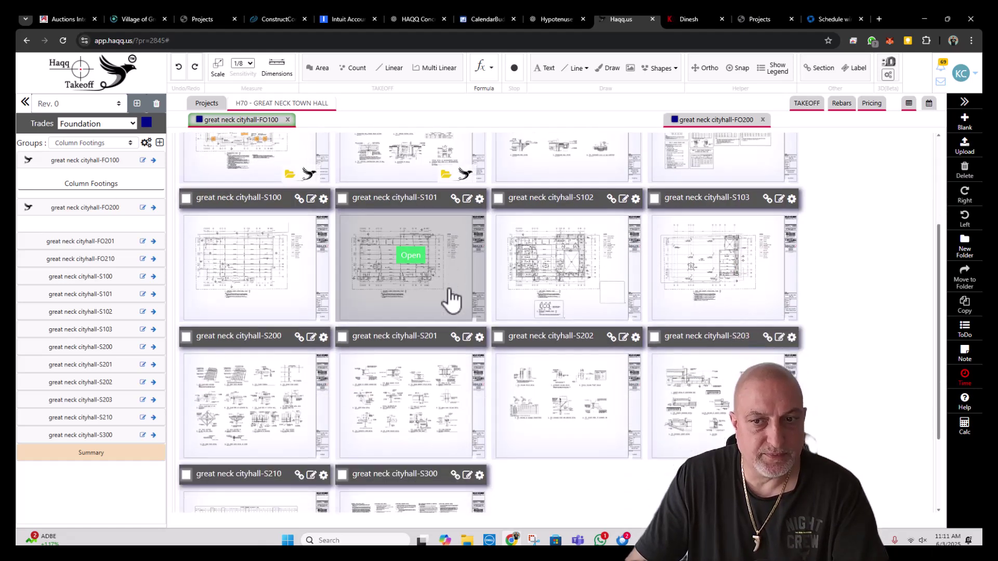
pyautogui.scroll(-2, 448, 296)
pyautogui.scroll(-1, 448, 296)
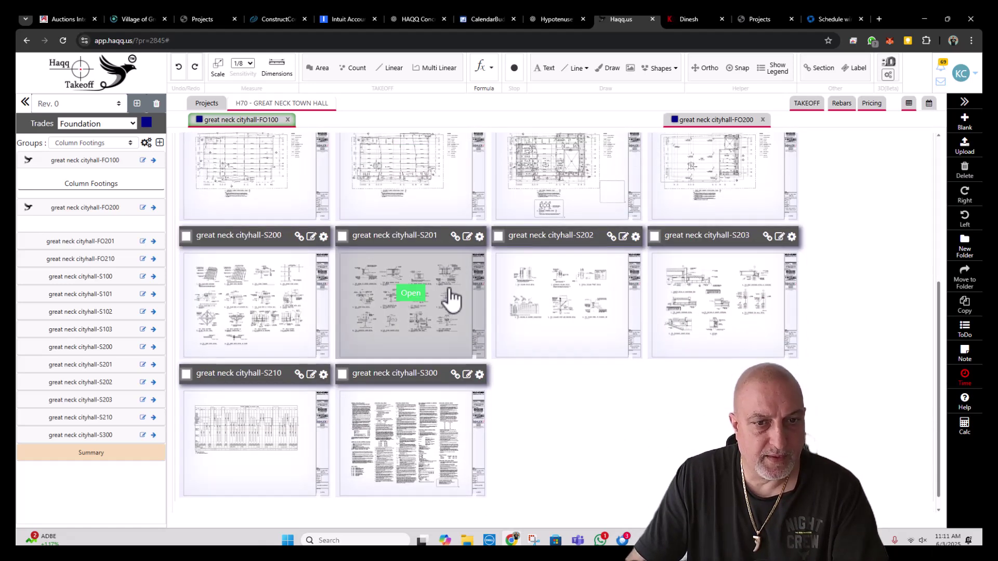
pyautogui.moveTo(391, 454)
pyautogui.click(410, 431)
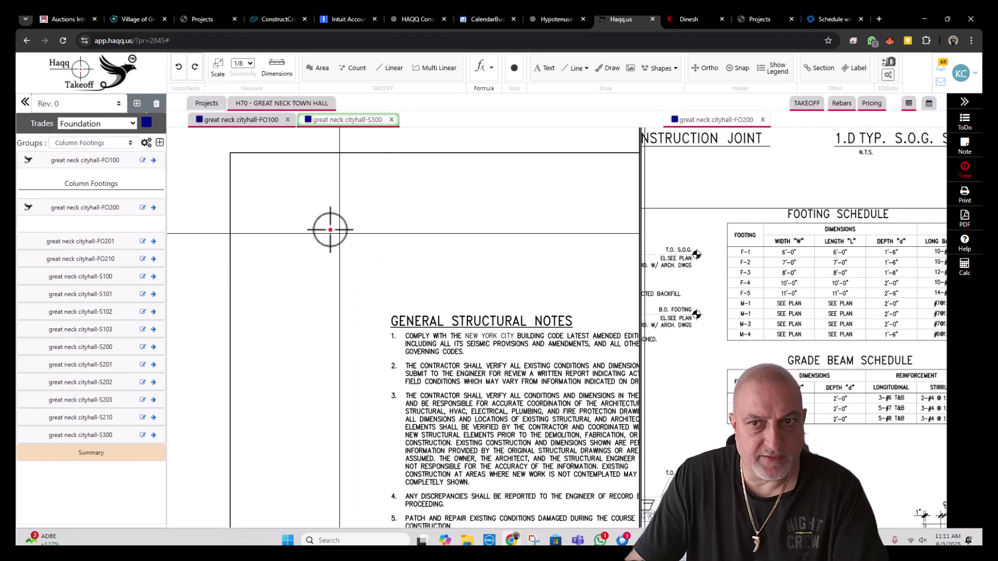
# - Accept the auto scale disclaimer and set the S300 sheet to the standard scale 1/8" = 1' 0"
pyautogui.scroll(3, 350, 359)
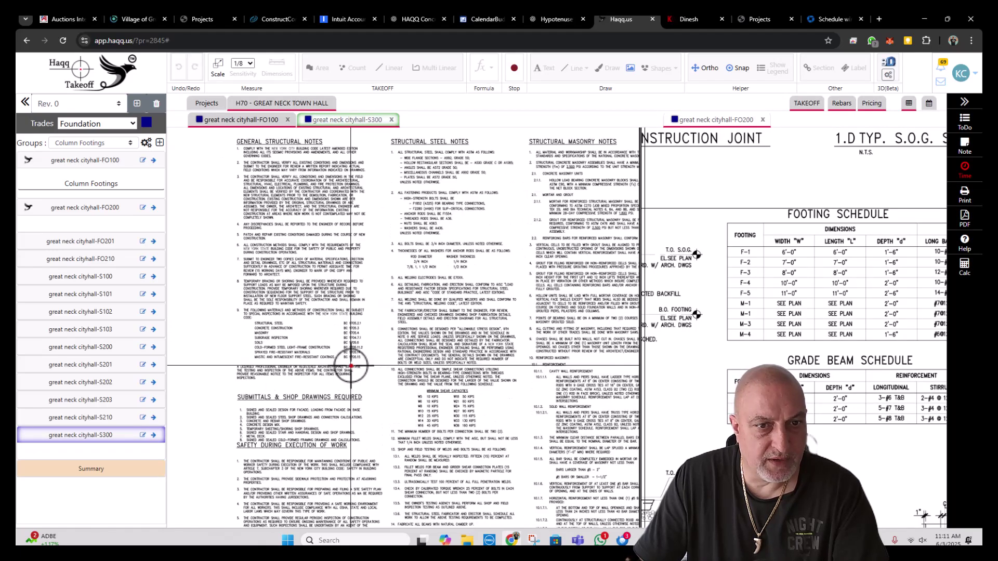
pyautogui.click(217, 67)
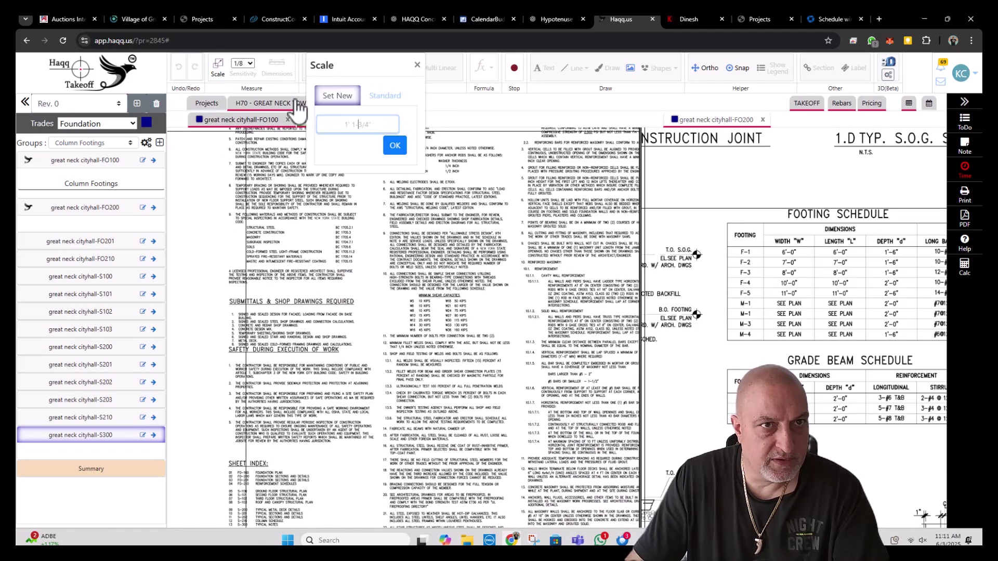
pyautogui.click(388, 99)
pyautogui.click(353, 210)
pyautogui.click(354, 239)
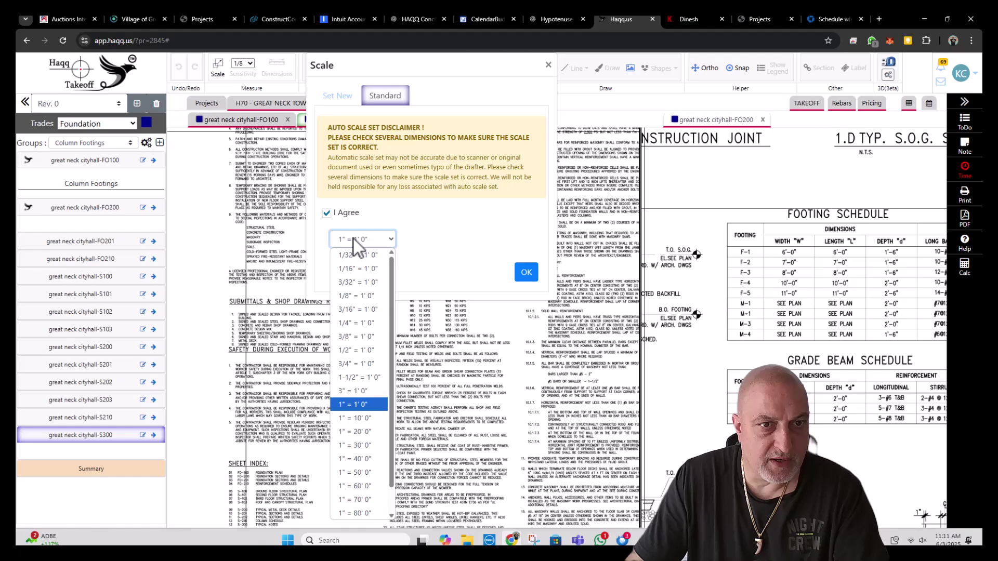
pyautogui.click(363, 297)
pyautogui.click(526, 271)
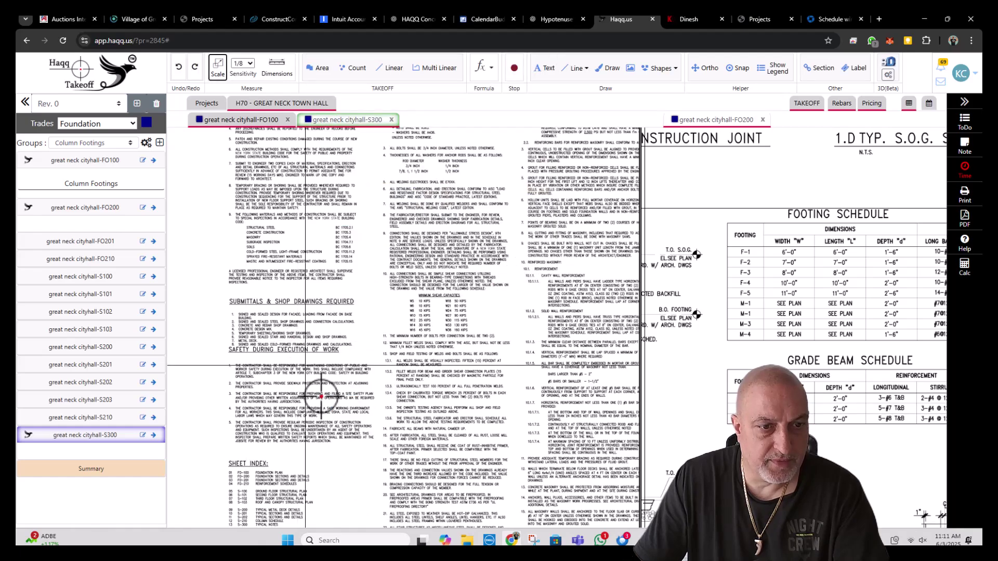
# - Examine the general notes, required submittals and shop drawings, safety notes and sheet index on the S300 sheet
pyautogui.moveTo(323, 401); pyautogui.dragTo(300, 285)
pyautogui.scroll(5, 299, 284)
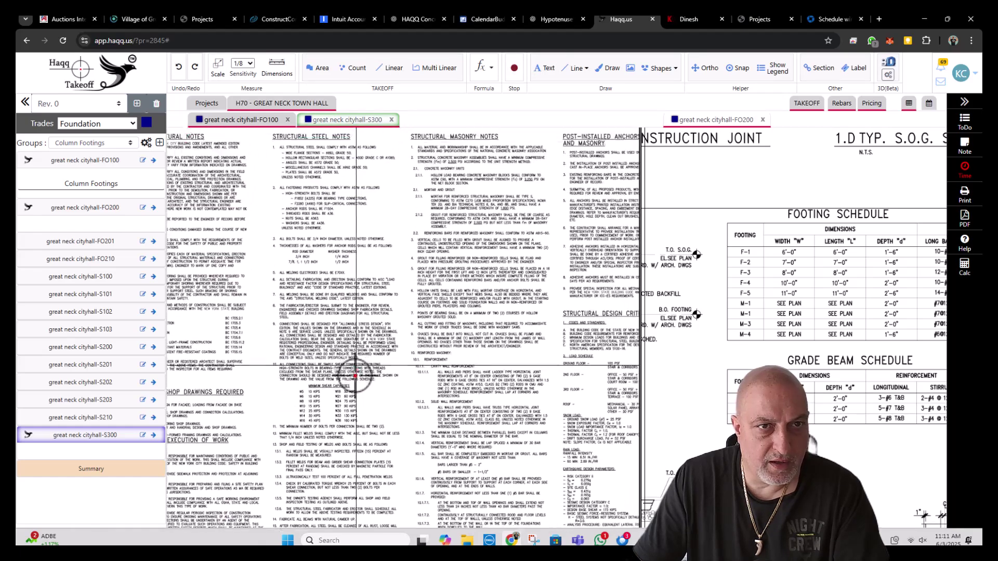
pyautogui.scroll(-3, 334, 364)
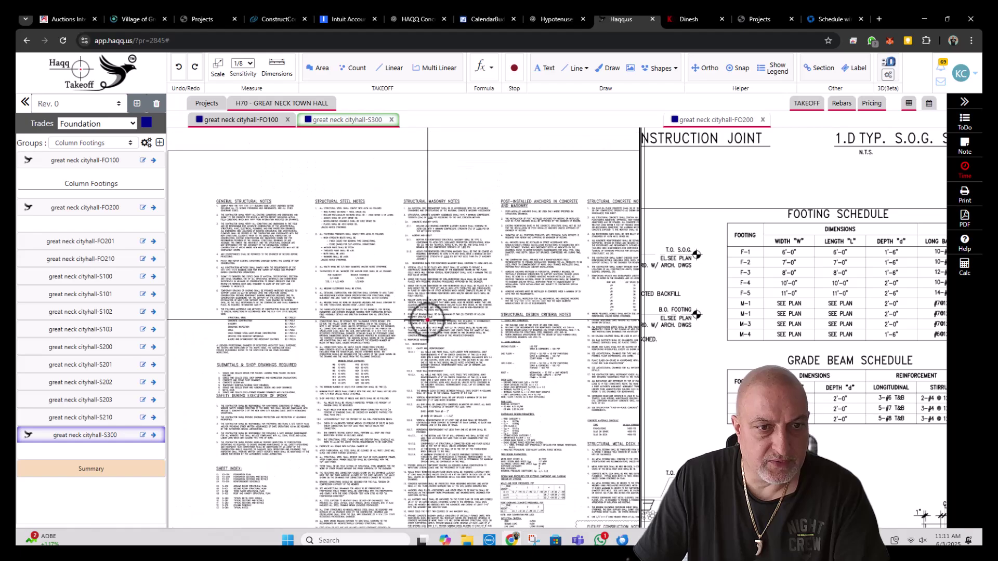
pyautogui.scroll(5, 235, 267)
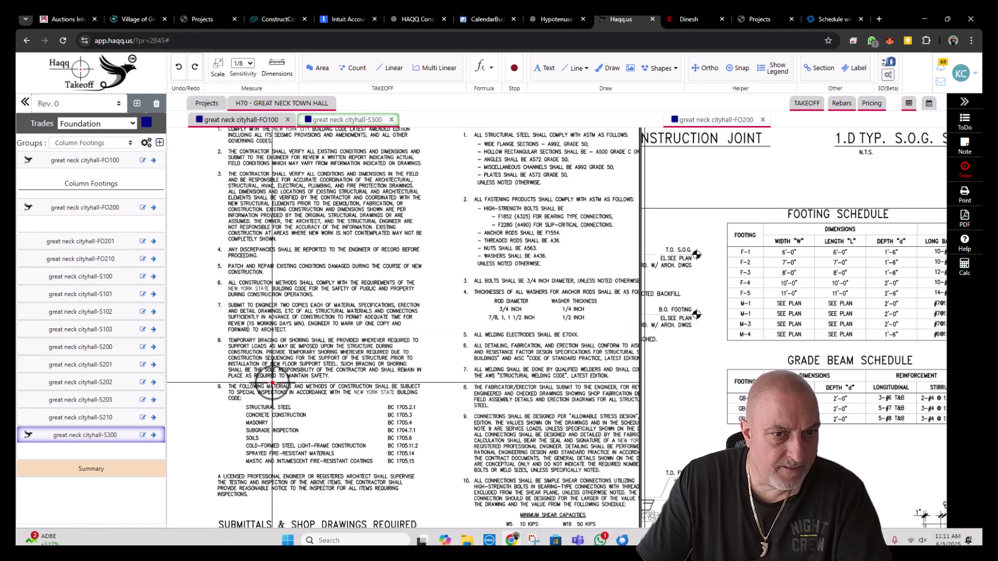
pyautogui.scroll(-6, 272, 383)
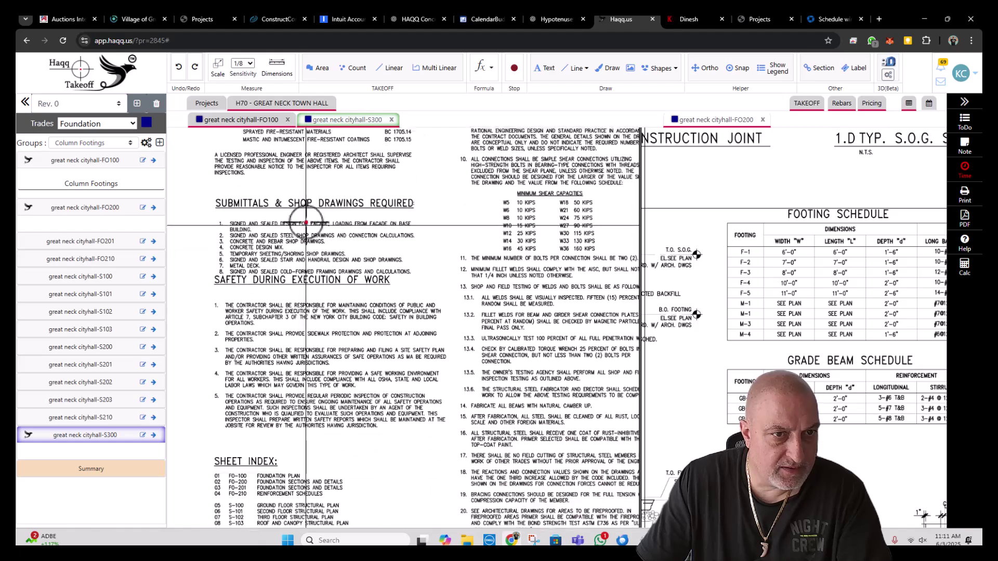
pyautogui.scroll(-2, 306, 223)
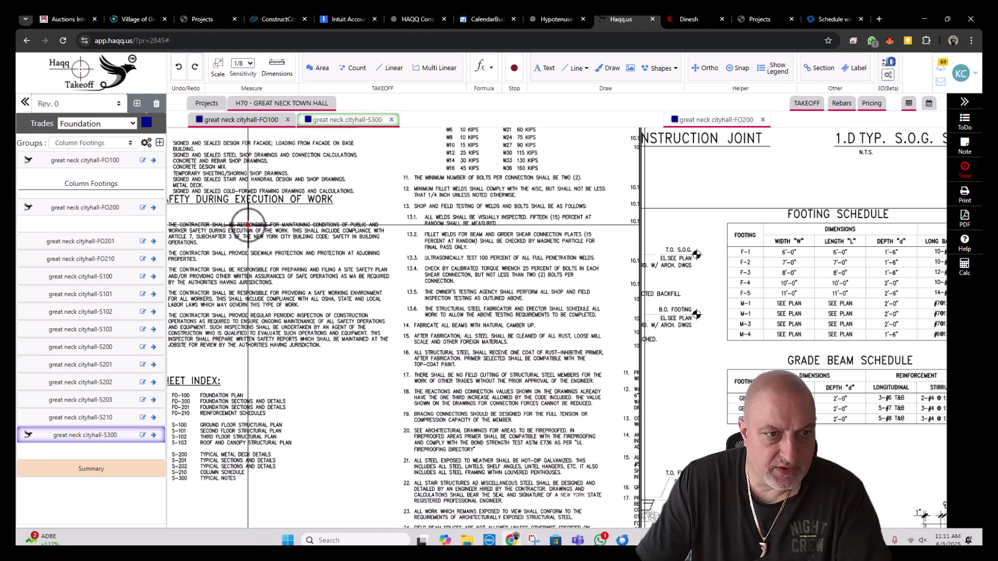
pyautogui.scroll(-3, 229, 399)
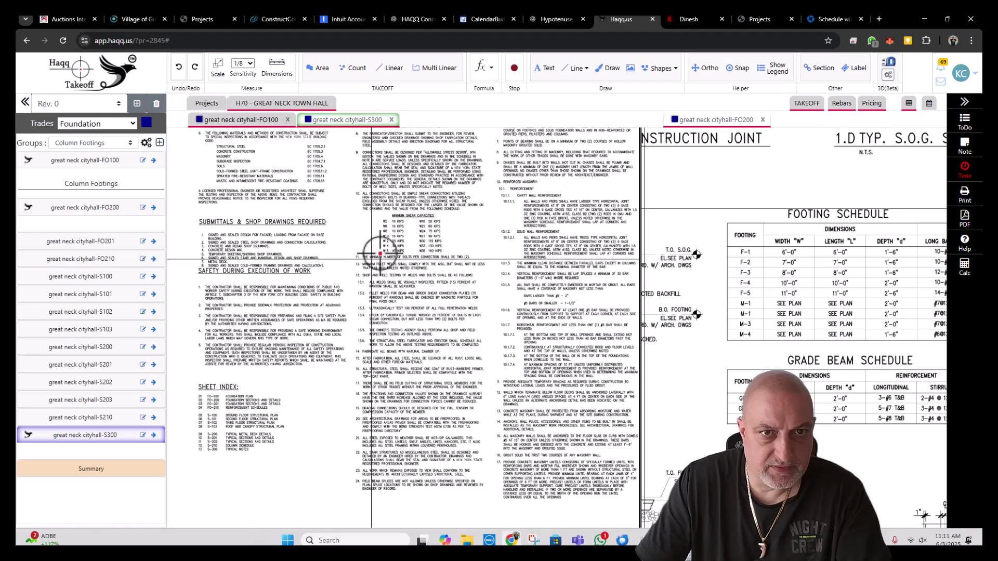
# - Read through the structural steel notes on S300, from material grades and bolts to shear capacities and weld testing
pyautogui.scroll(3, 380, 254)
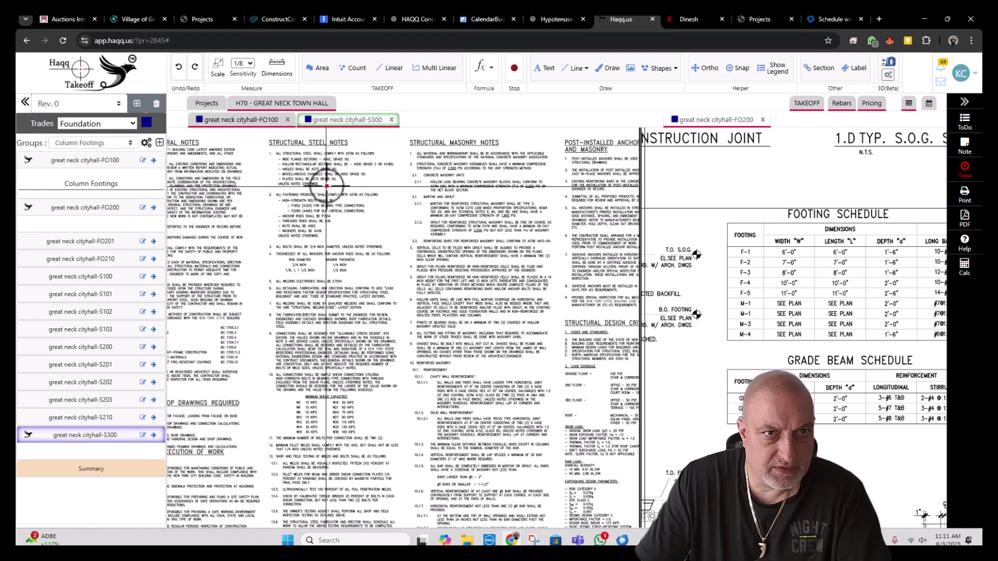
pyautogui.scroll(1, 328, 185)
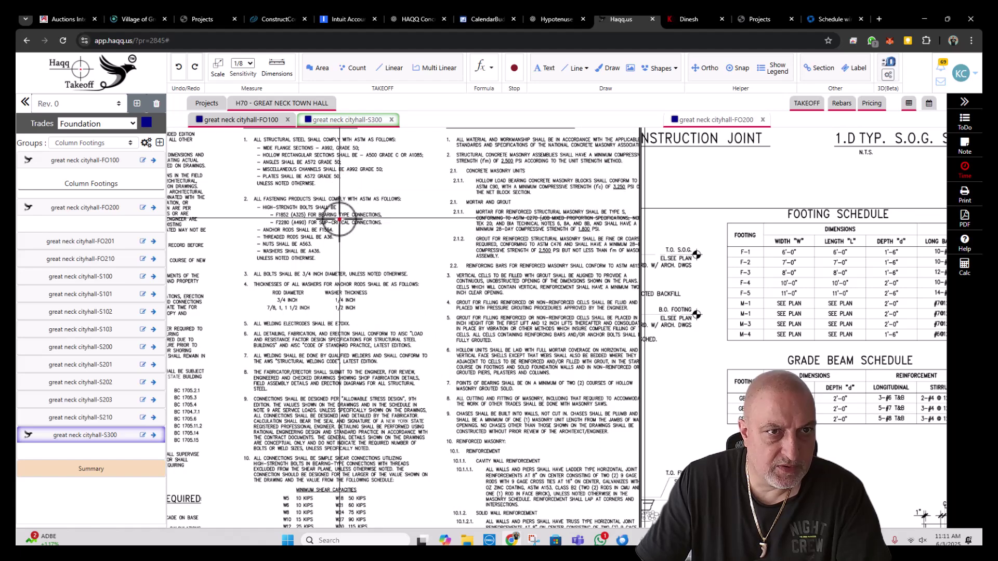
pyautogui.scroll(-2, 319, 222)
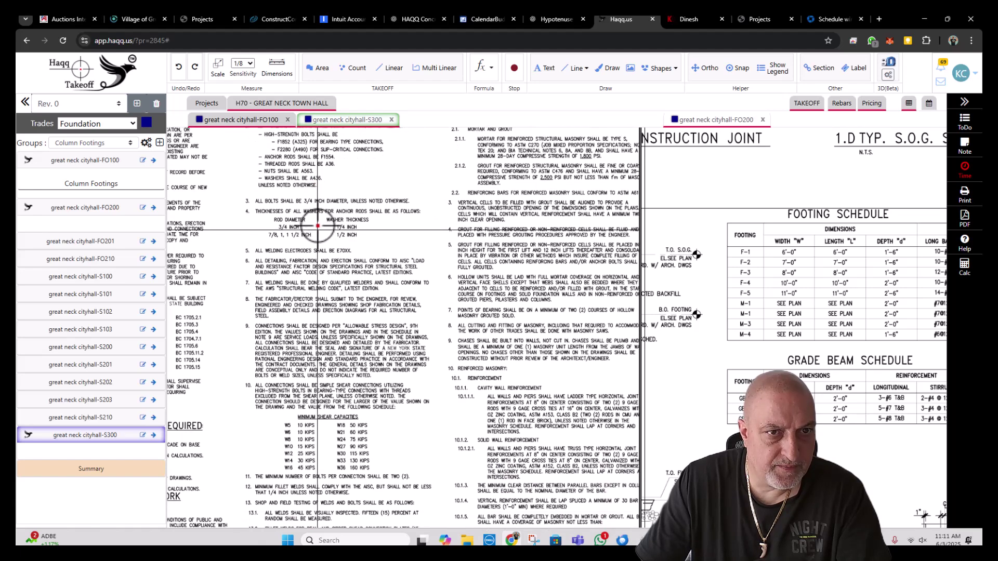
pyautogui.scroll(-1, 317, 213)
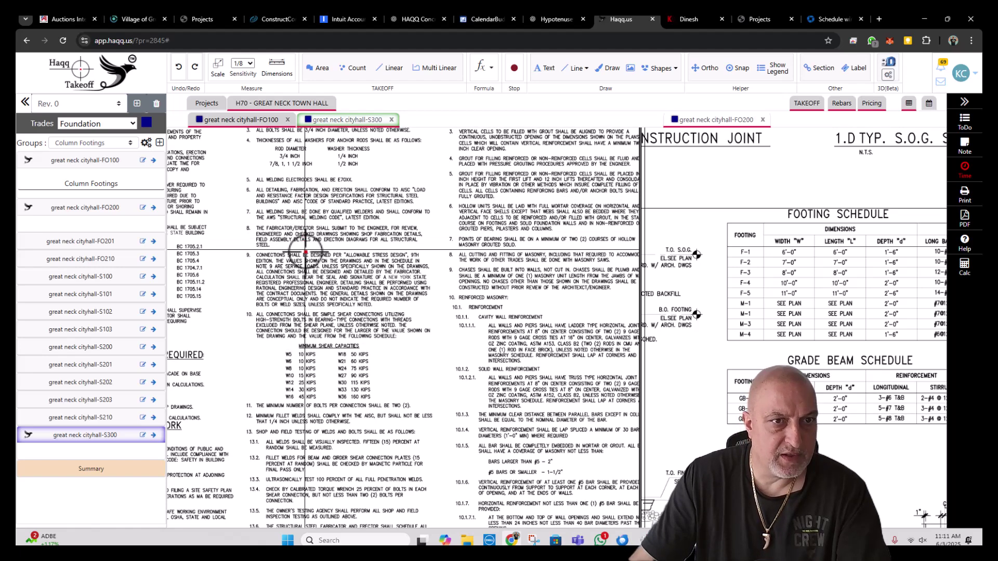
pyautogui.scroll(-3, 325, 291)
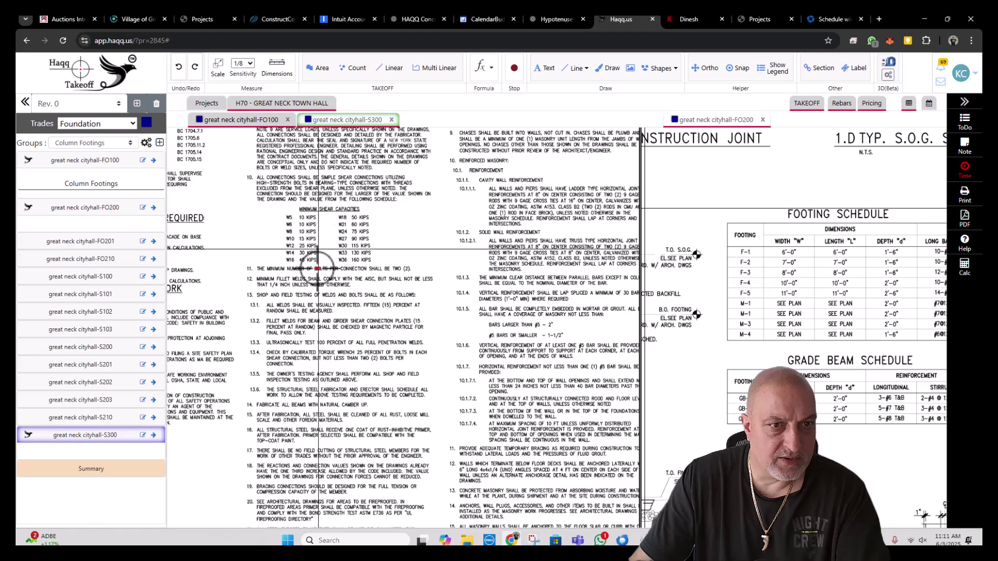
pyautogui.moveTo(313, 364); pyautogui.dragTo(293, 252)
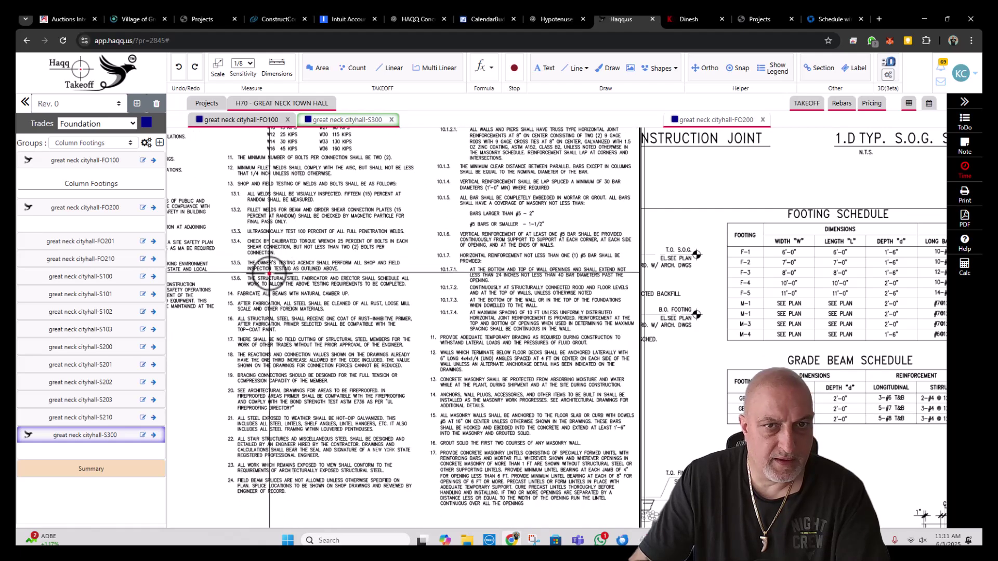
# - Outline structural masonry note 15 on wall dowels and note 10.1.4 on vertical reinforcement lap splices with red rectangles
pyautogui.moveTo(446, 251); pyautogui.dragTo(315, 319)
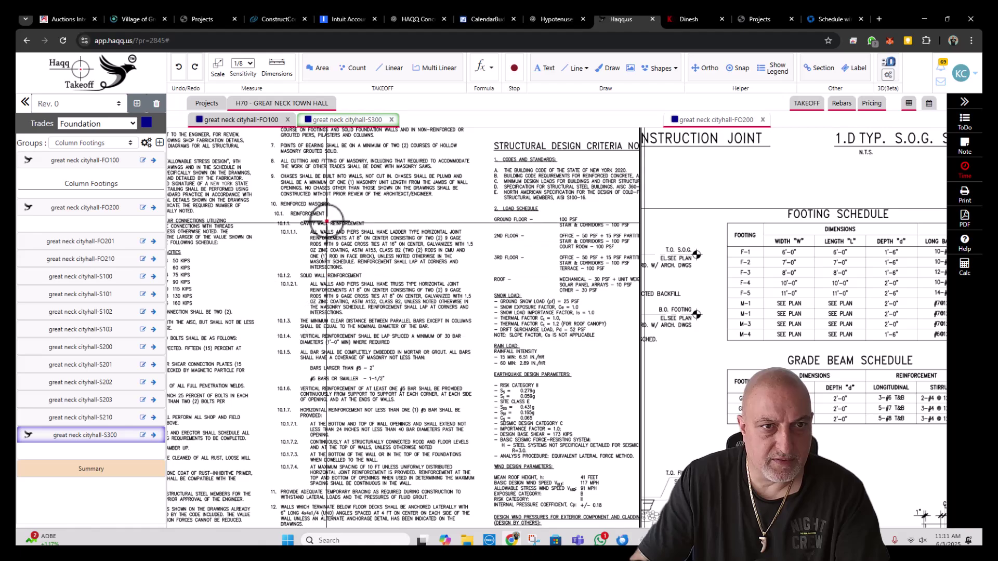
pyautogui.moveTo(328, 210); pyautogui.dragTo(289, 222)
pyautogui.scroll(-3, 296, 226)
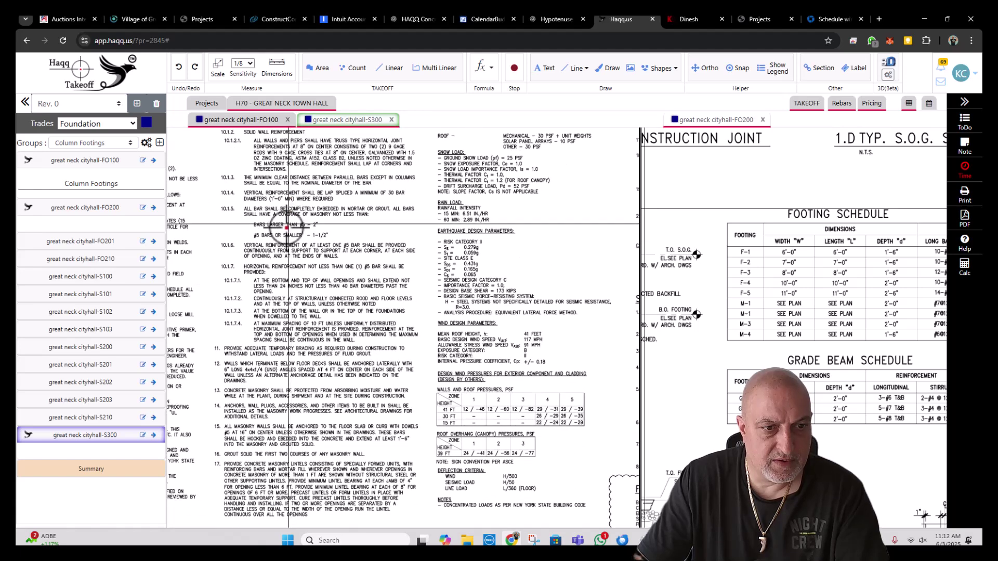
pyautogui.scroll(1, 247, 358)
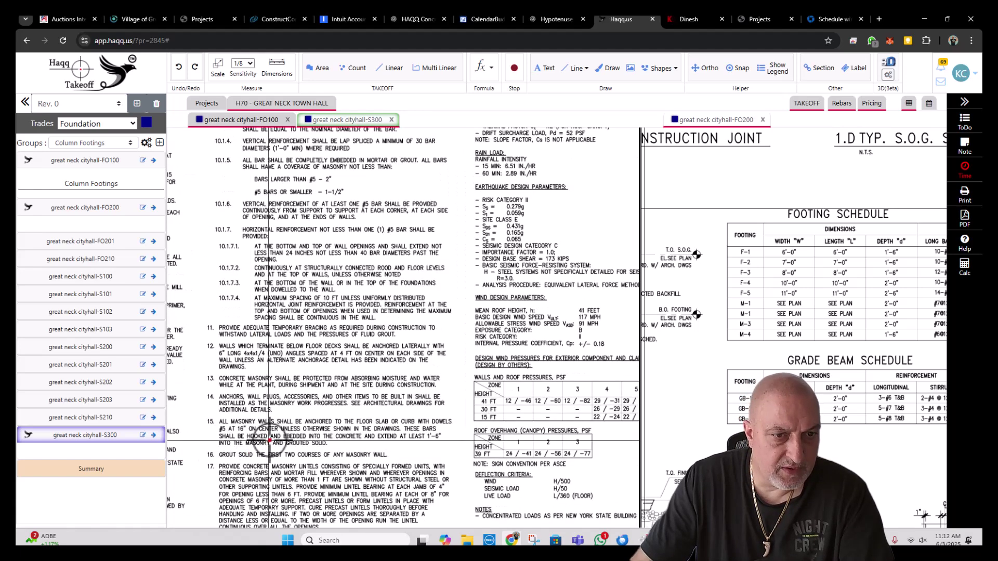
pyautogui.scroll(-1, 271, 405)
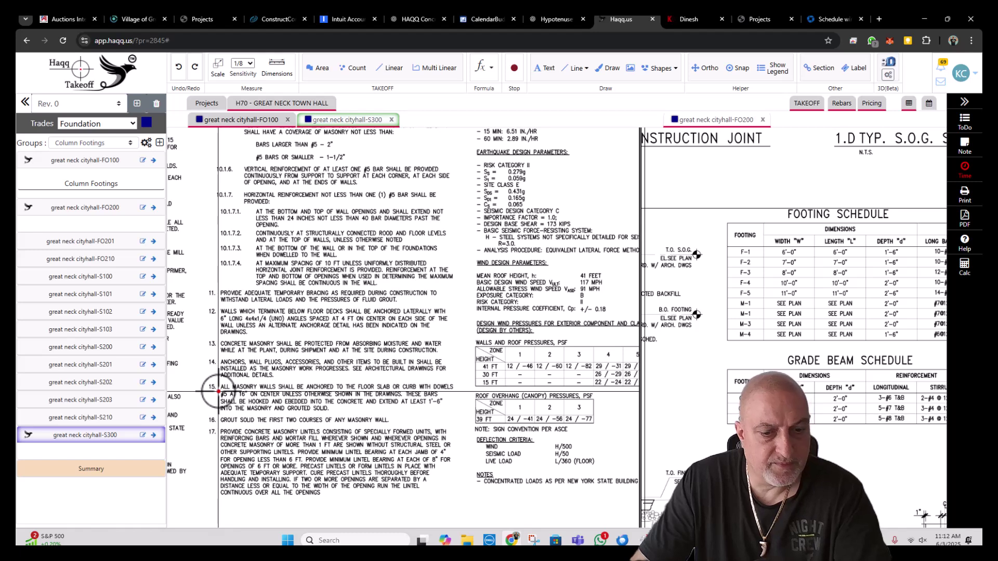
pyautogui.moveTo(208, 380); pyautogui.dragTo(443, 411)
pyautogui.scroll(2, 336, 256)
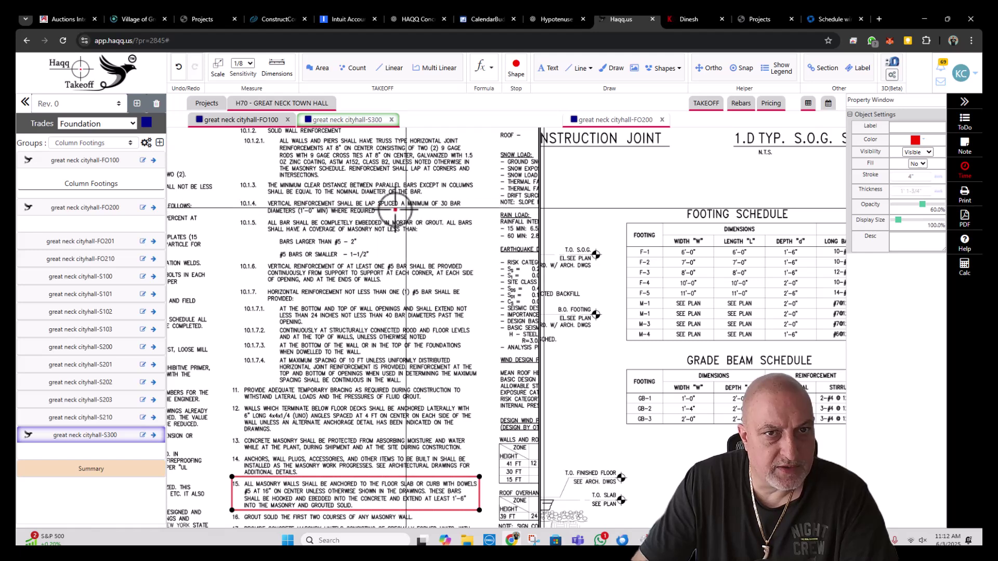
pyautogui.moveTo(262, 198); pyautogui.dragTo(473, 216)
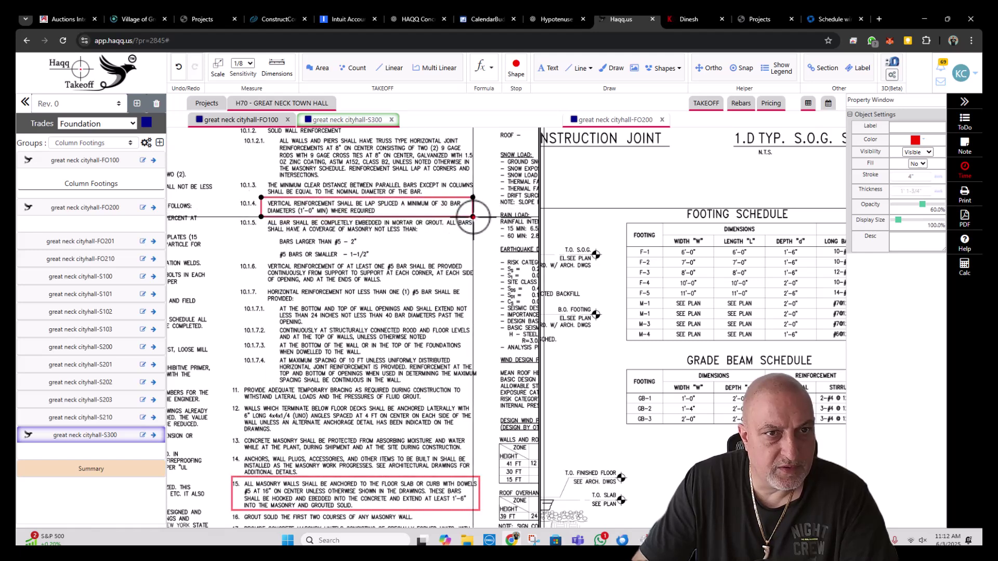
pyautogui.scroll(3, 356, 364)
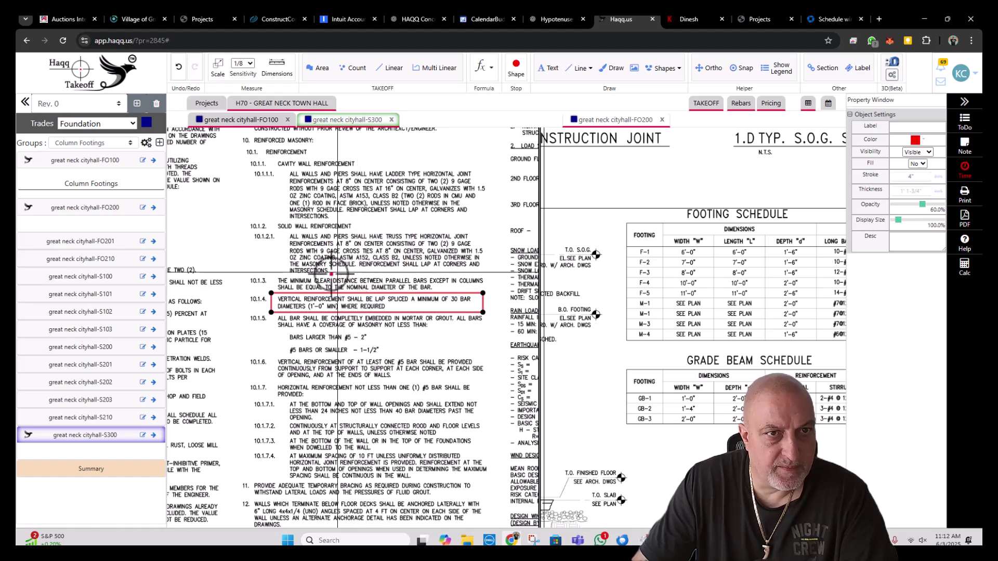
# - Review the structural concrete notes and outline the Concrete Materials Schedule with a red rectangle
pyautogui.scroll(-2, 240, 285)
pyautogui.moveTo(356, 263); pyautogui.dragTo(229, 374)
pyautogui.moveTo(363, 196); pyautogui.dragTo(287, 356)
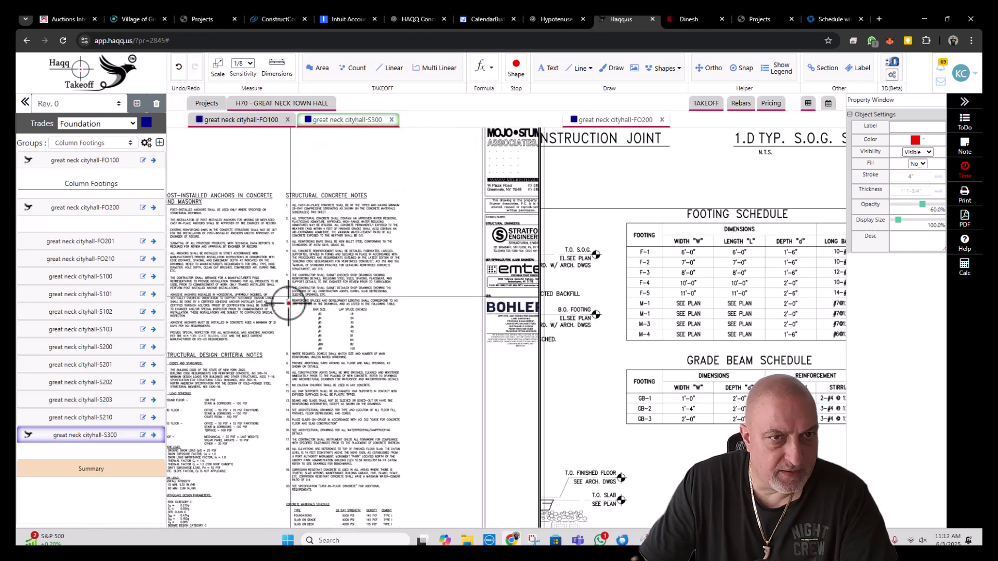
pyautogui.scroll(1, 352, 208)
pyautogui.scroll(2, 351, 207)
pyautogui.scroll(2, 338, 250)
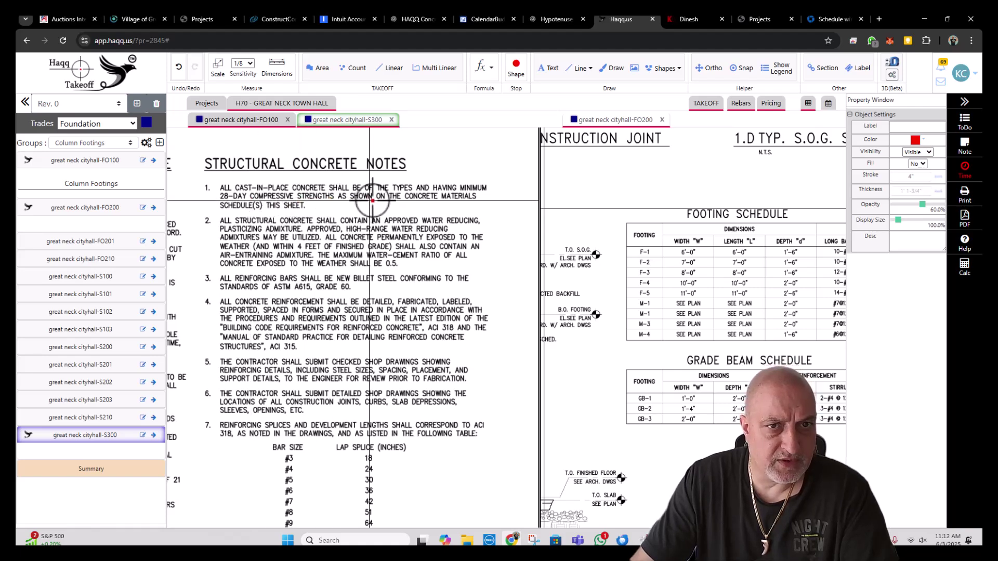
pyautogui.scroll(-3, 418, 200)
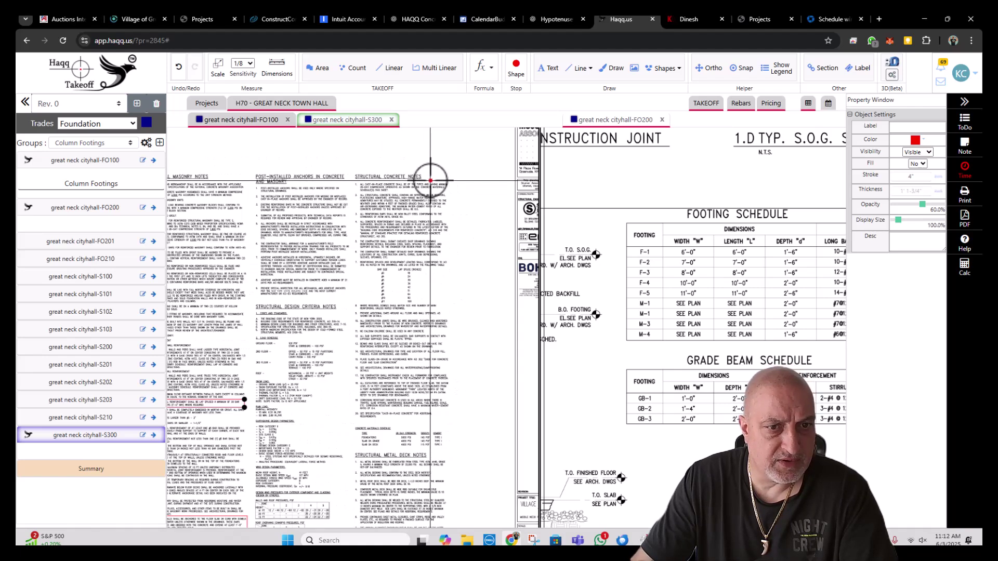
pyautogui.scroll(3, 384, 276)
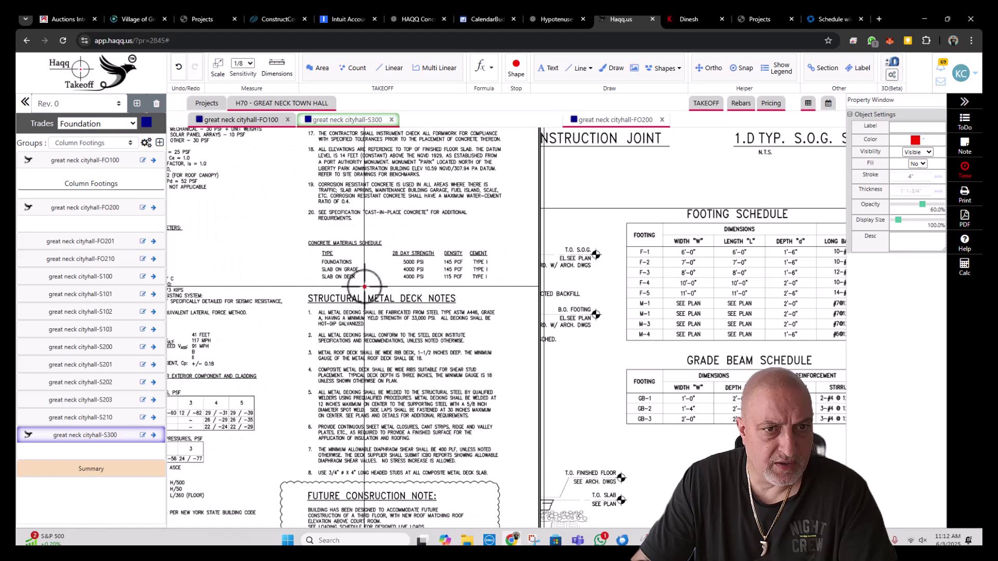
pyautogui.scroll(1, 383, 281)
pyautogui.moveTo(345, 267); pyautogui.dragTo(255, 284)
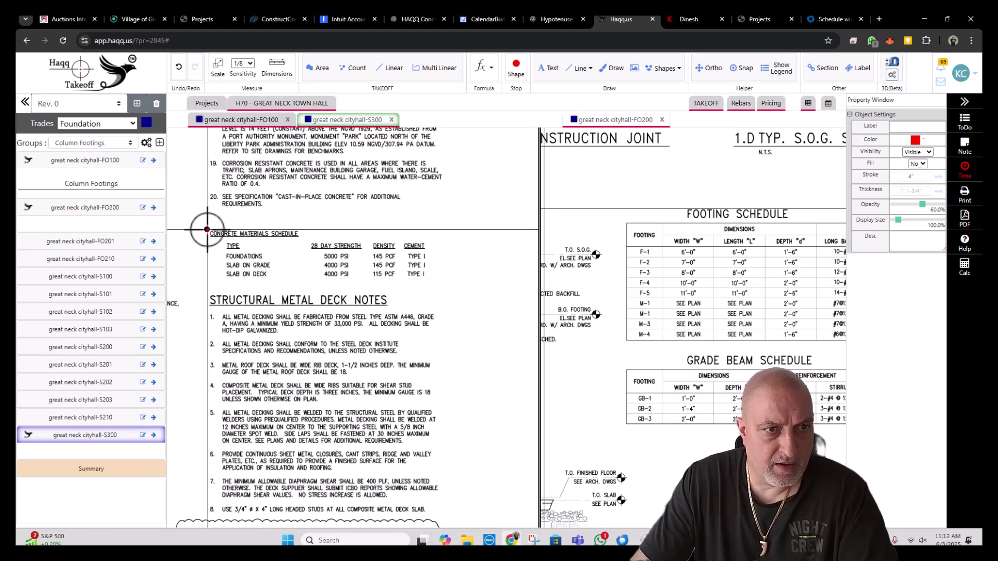
pyautogui.moveTo(206, 227); pyautogui.dragTo(444, 285)
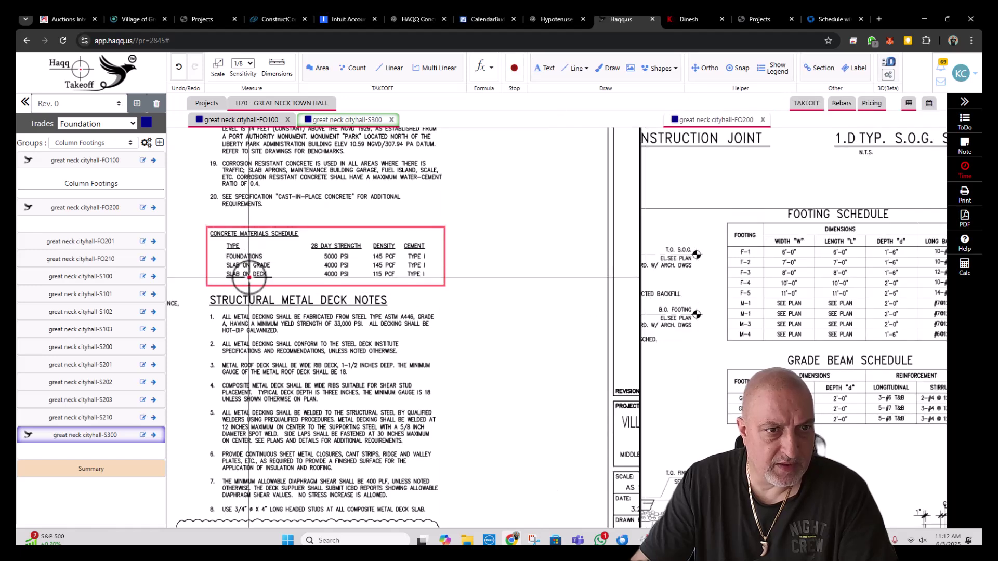
# - Set the concrete strength of the F-1 column footing to 5000 PSI
pyautogui.click(86, 187)
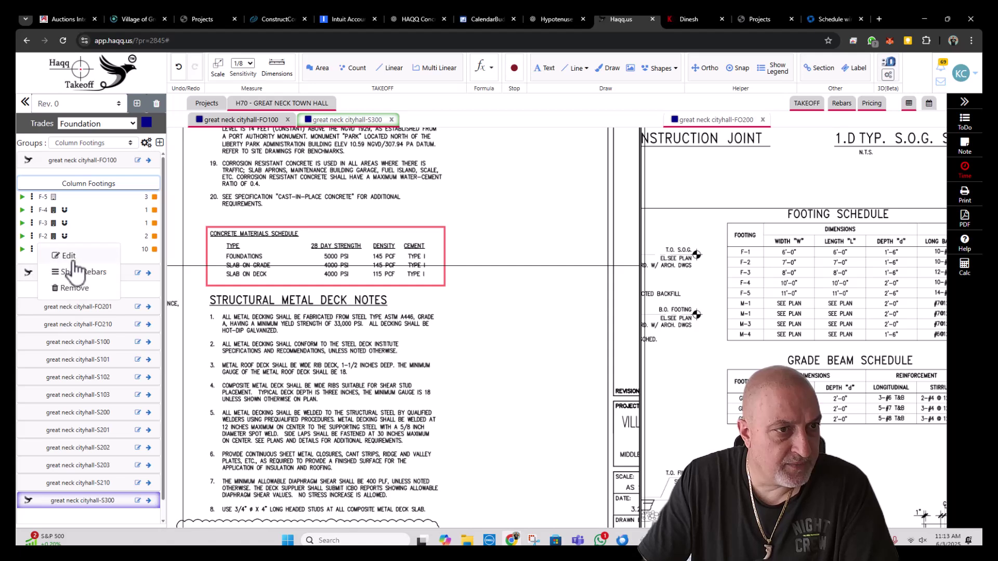
pyautogui.click(80, 260)
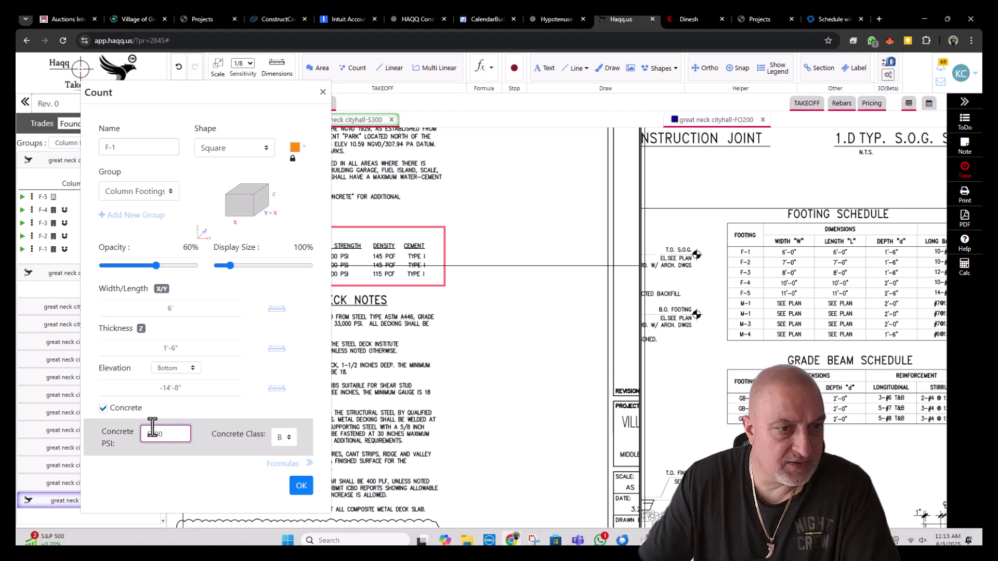
pyautogui.click(302, 486)
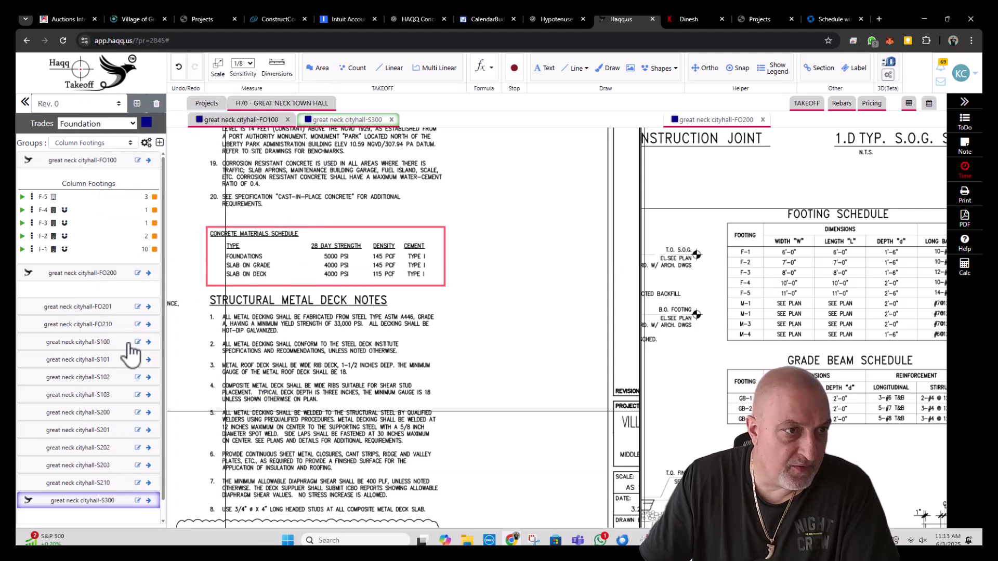
# - Return to the FO100 foundation plan and set the concrete strength of footings F-2 and F-3 to 5000 PSI
pyautogui.click(237, 120)
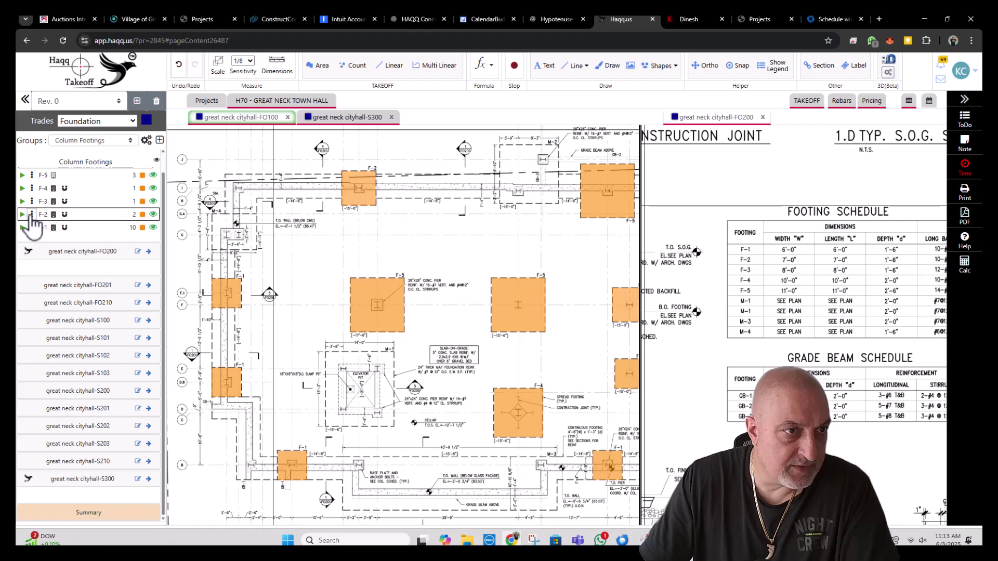
pyautogui.click(32, 215)
pyautogui.click(75, 222)
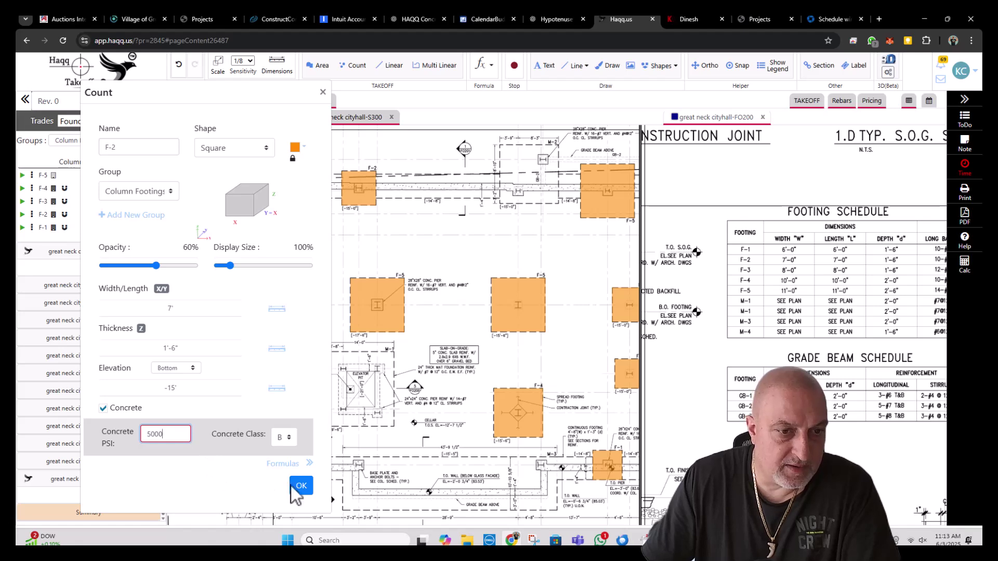
pyautogui.click(292, 486)
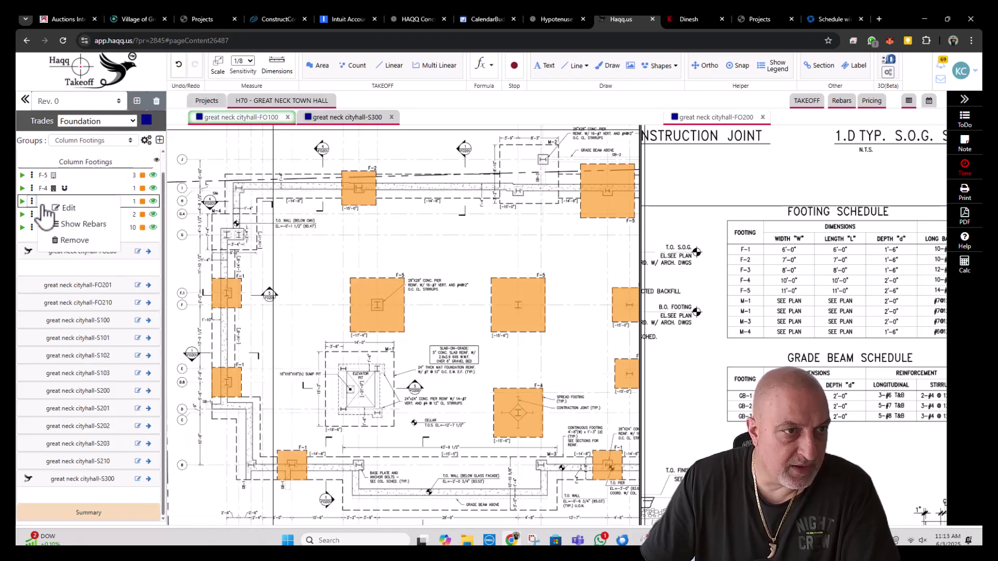
pyautogui.click(85, 211)
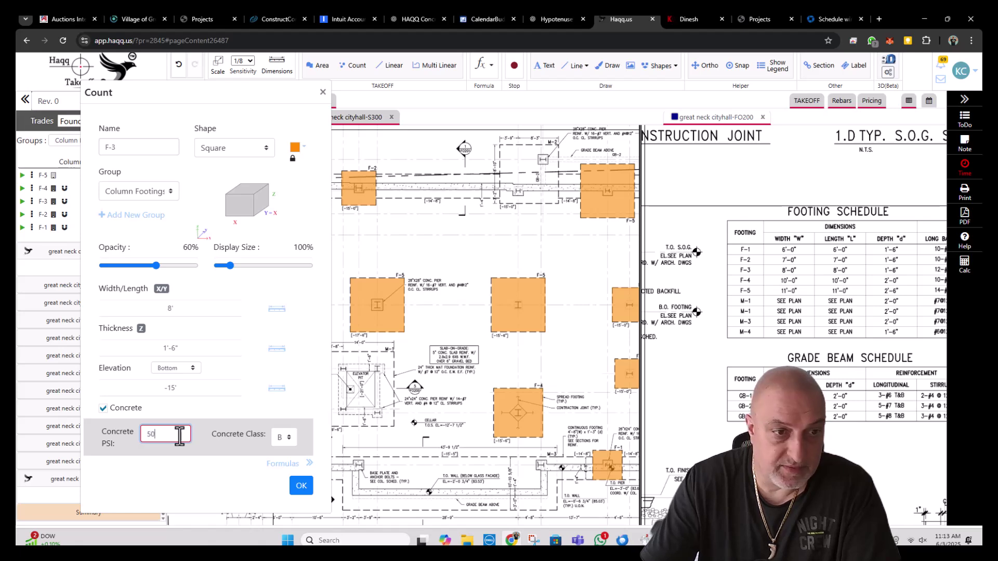
pyautogui.click(302, 489)
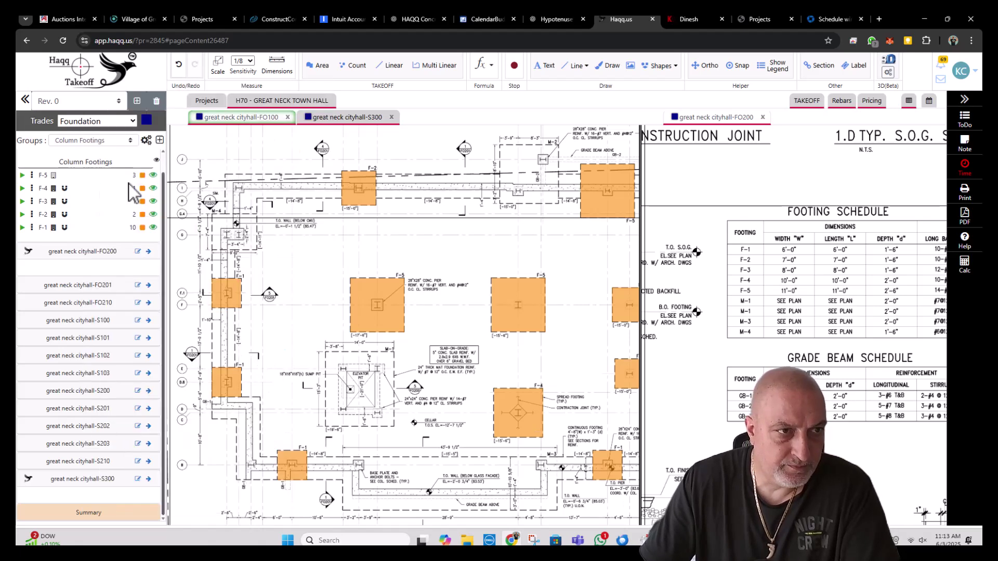
# - Set the concrete strength of the F-4 and F-5 column footings to 5000 PSI
pyautogui.click(32, 188)
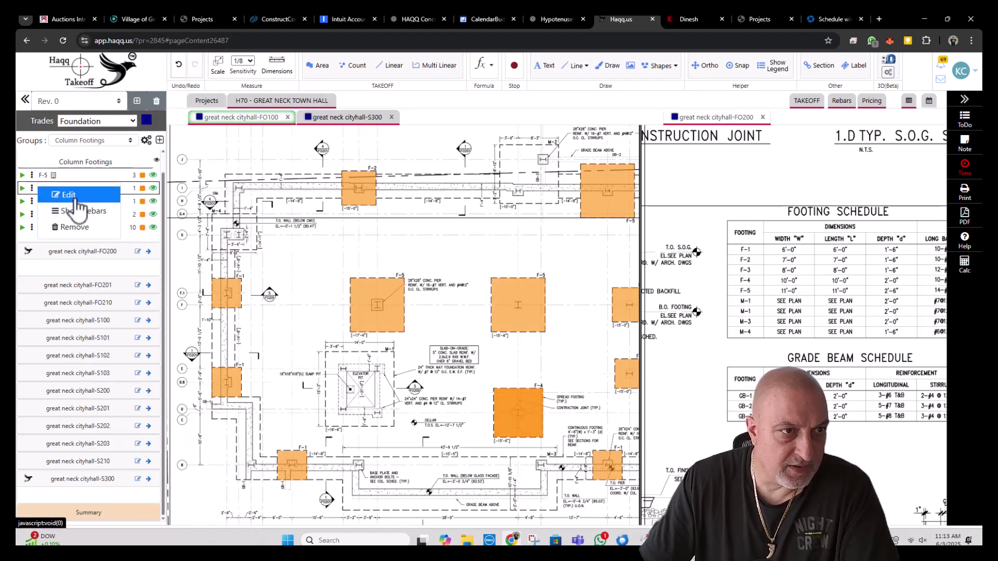
pyautogui.click(66, 195)
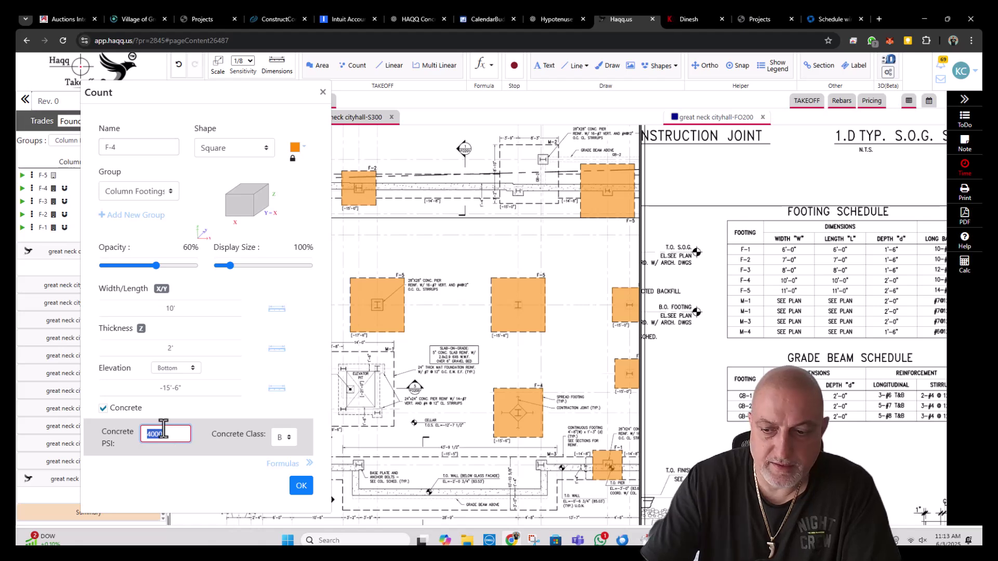
pyautogui.click(303, 489)
pyautogui.click(31, 175)
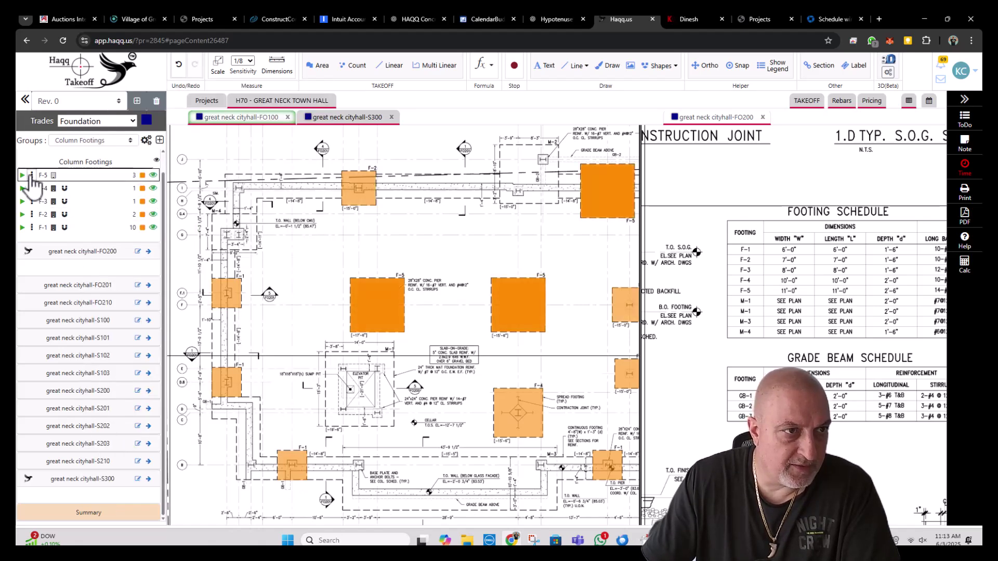
pyautogui.click(68, 182)
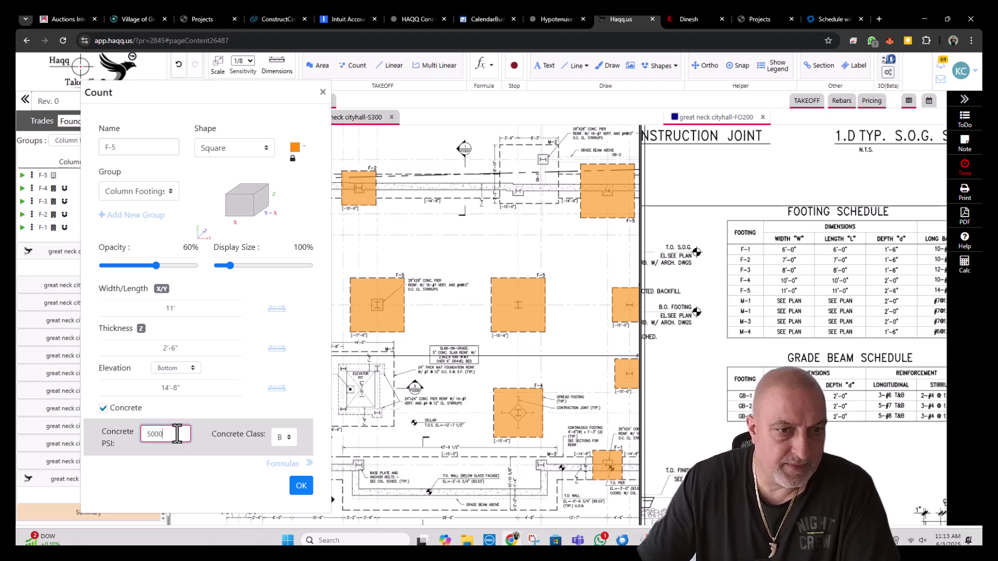
pyautogui.click(303, 486)
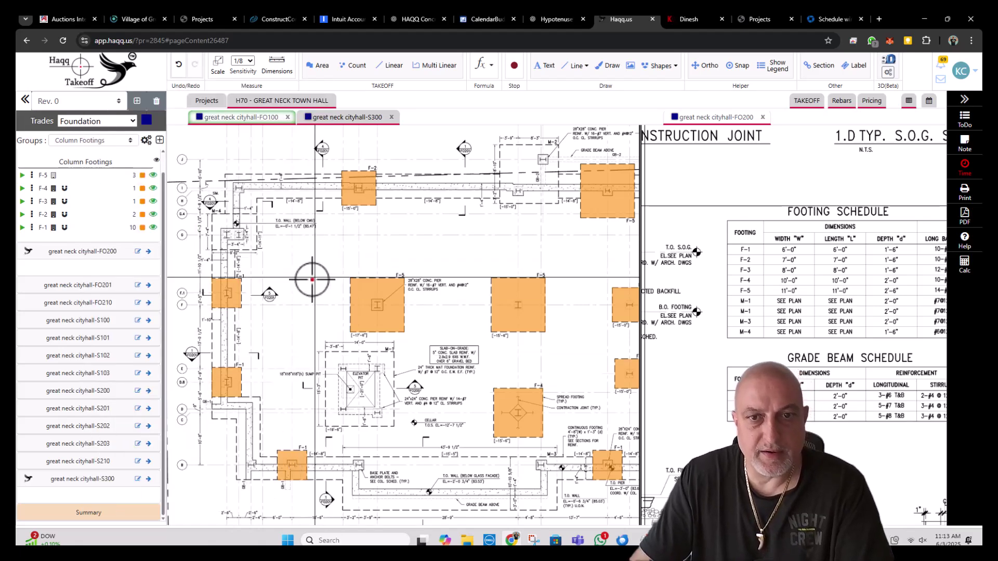
# - Check the elevation settings of the isolated interior F-1 and F-2 footings against the bottom elevations noted on the plan
pyautogui.scroll(-1, 501, 350)
pyautogui.scroll(3, 554, 346)
pyautogui.moveTo(554, 346); pyautogui.dragTo(492, 325)
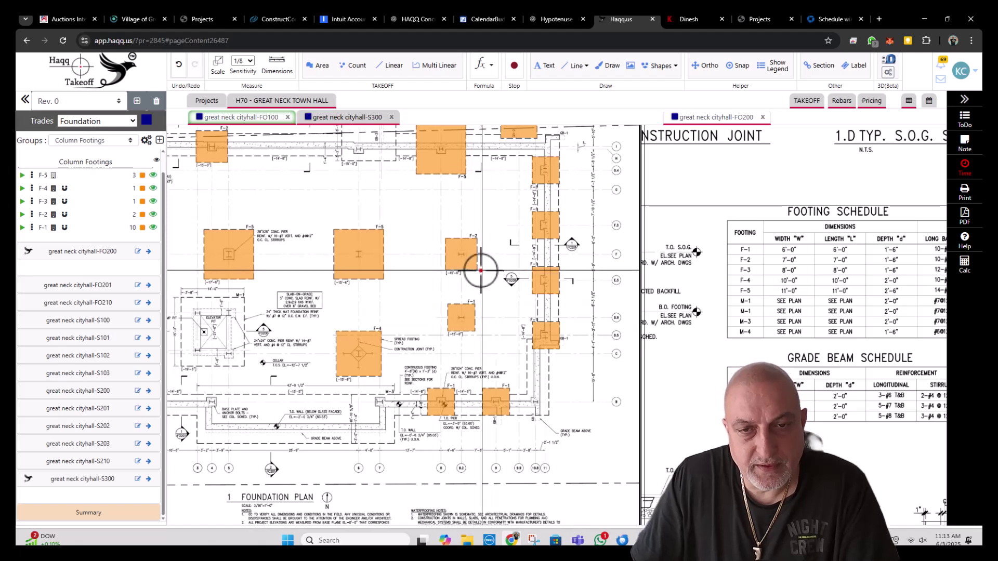
pyautogui.scroll(2, 530, 269)
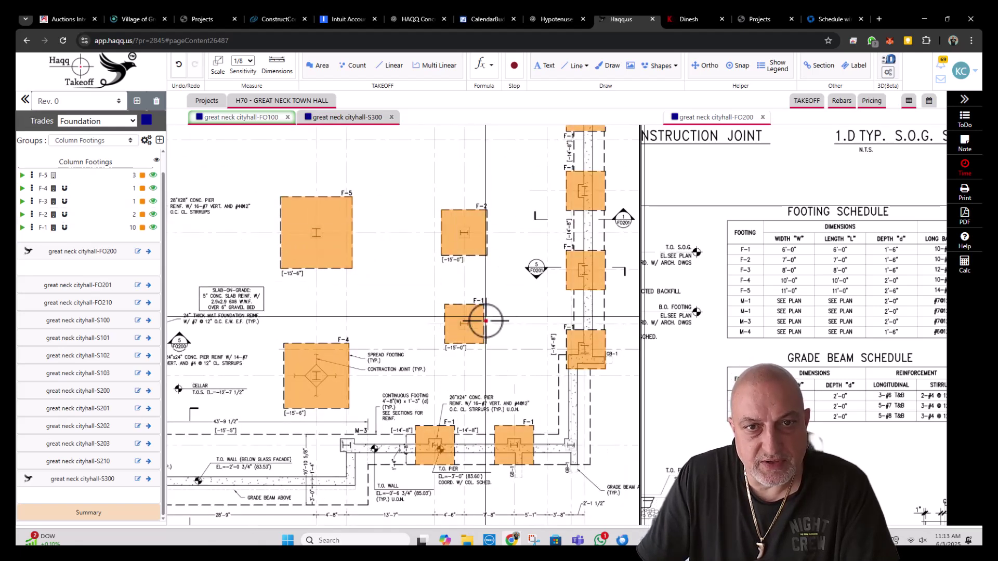
pyautogui.rightClick(473, 335)
pyautogui.click(491, 341)
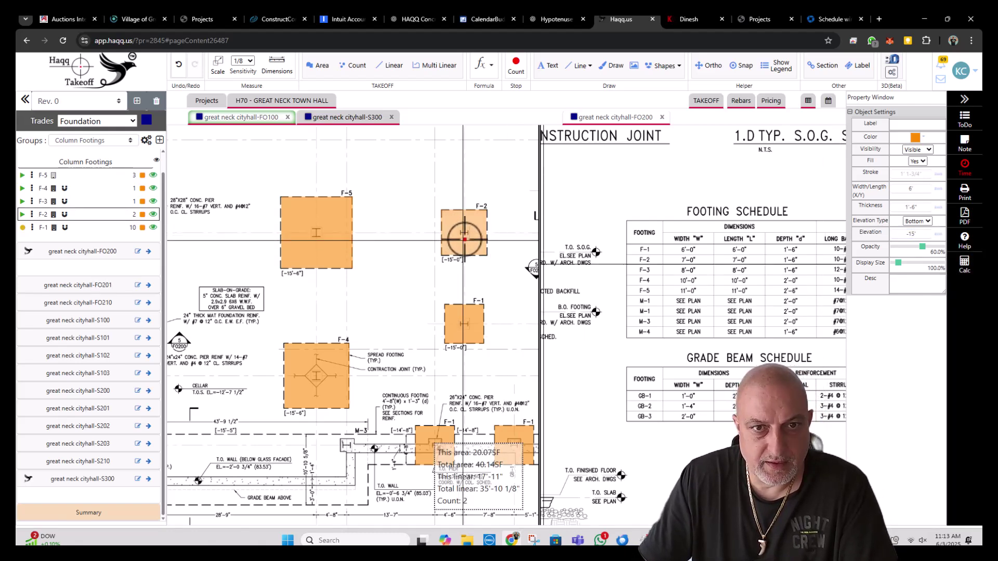
pyautogui.rightClick(469, 252)
pyautogui.click(448, 250)
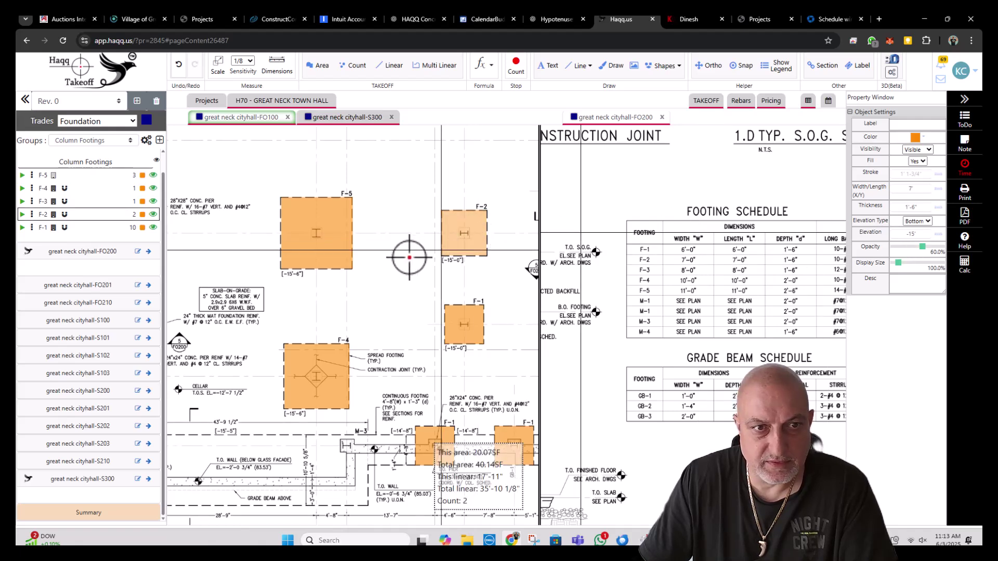
pyautogui.click(357, 278)
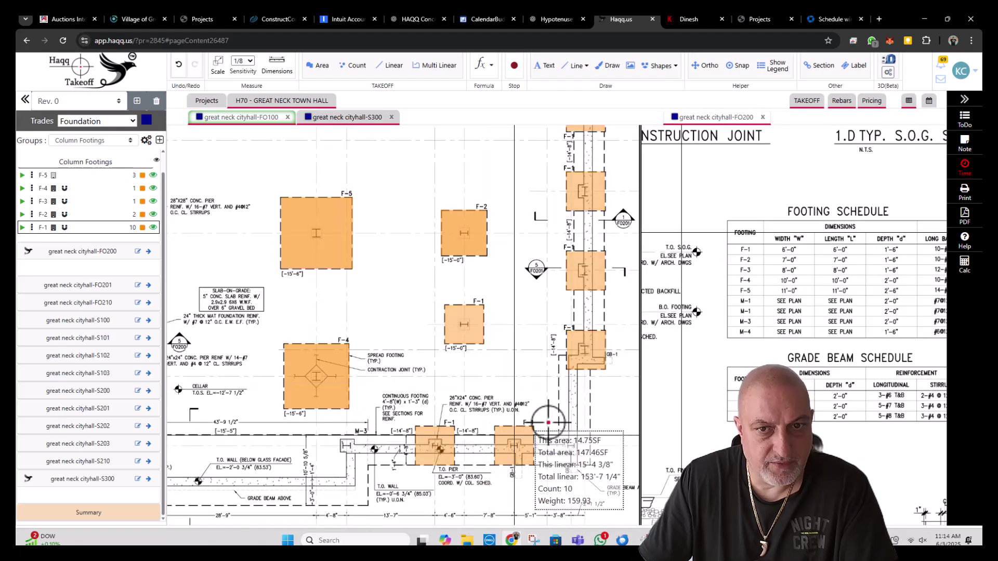
# - Check the elevation settings of the F-3 footing near the foundation plan's upper-right corner
pyautogui.scroll(3, 551, 288)
pyautogui.scroll(1, 551, 288)
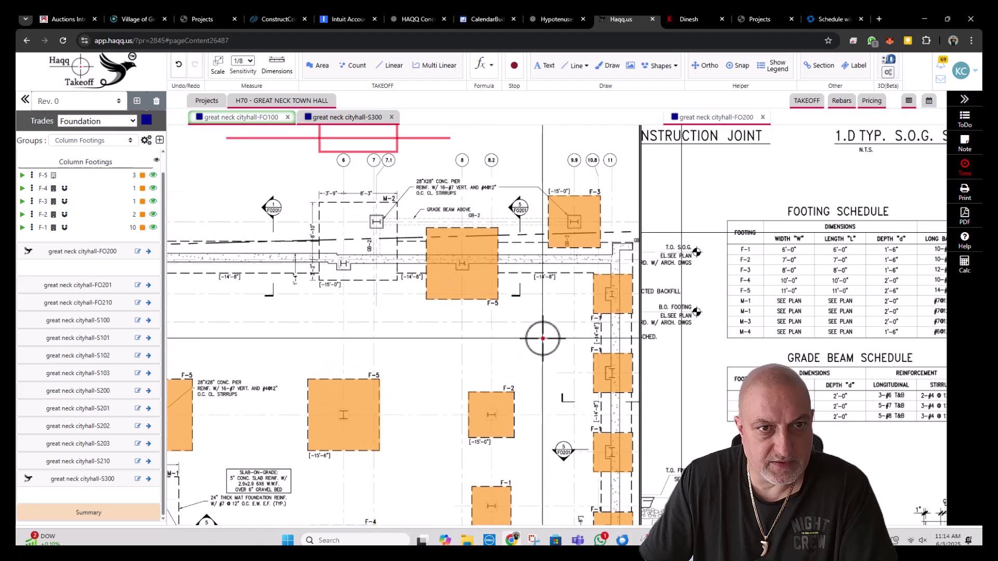
pyautogui.scroll(-2, 541, 338)
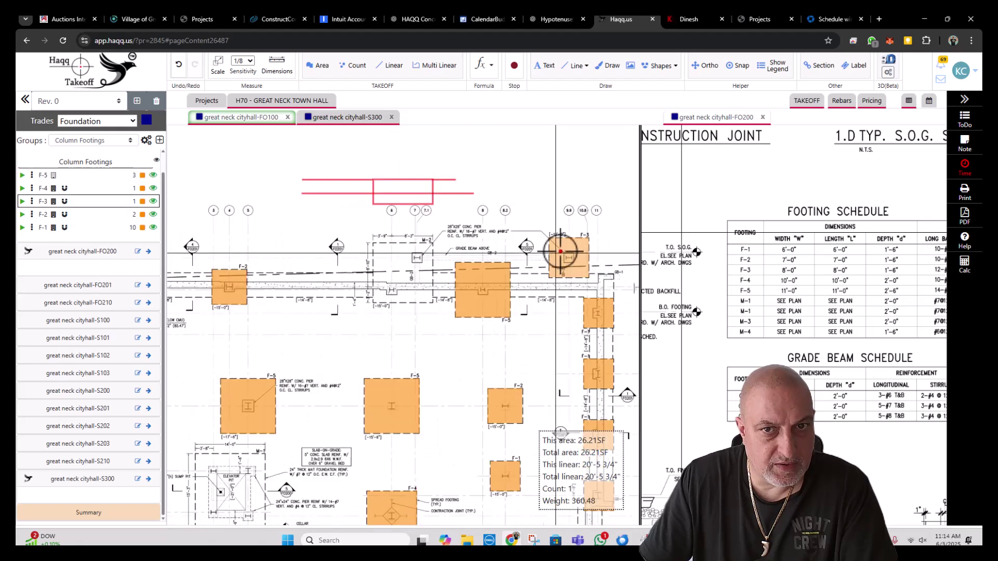
pyautogui.rightClick(567, 255)
pyautogui.click(552, 271)
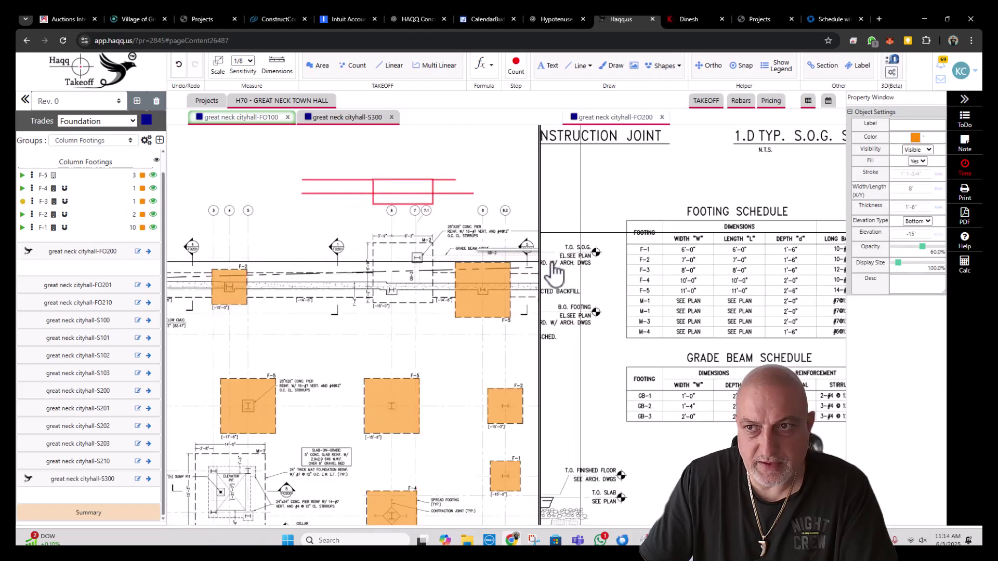
pyautogui.press('Escape')
# - Outline the Cellar T.O.S. elevation note between the elevator pit and footing F-4 with a red rectangle
pyautogui.scroll(-4, 541, 283)
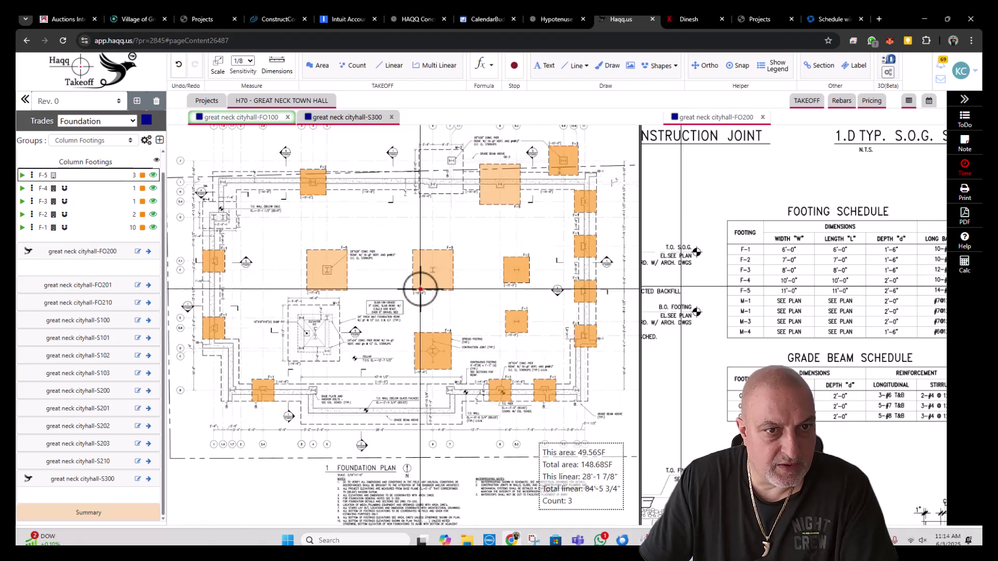
pyautogui.scroll(3, 421, 289)
pyautogui.scroll(1, 518, 172)
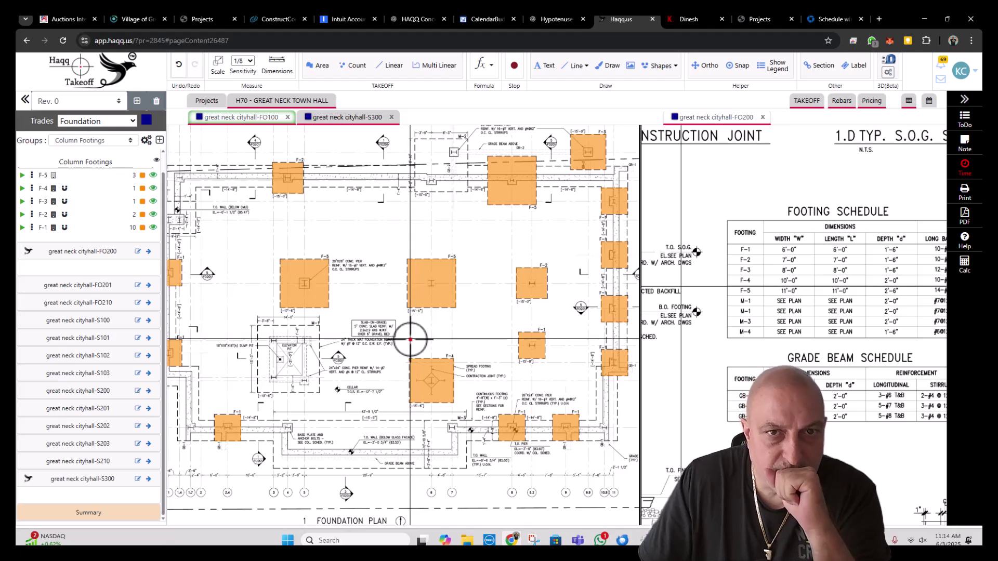
pyautogui.scroll(2, 360, 385)
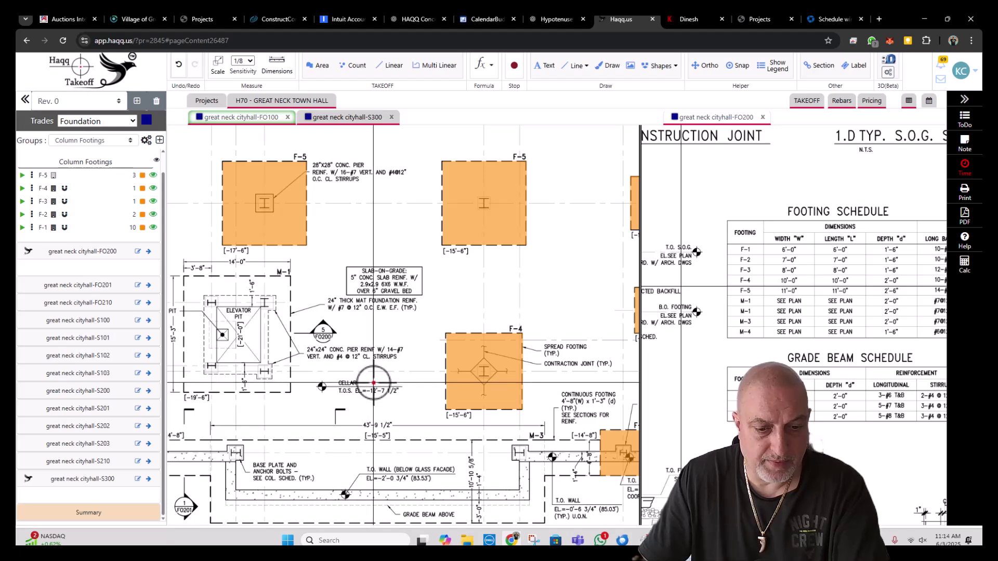
pyautogui.moveTo(308, 374); pyautogui.dragTo(416, 401)
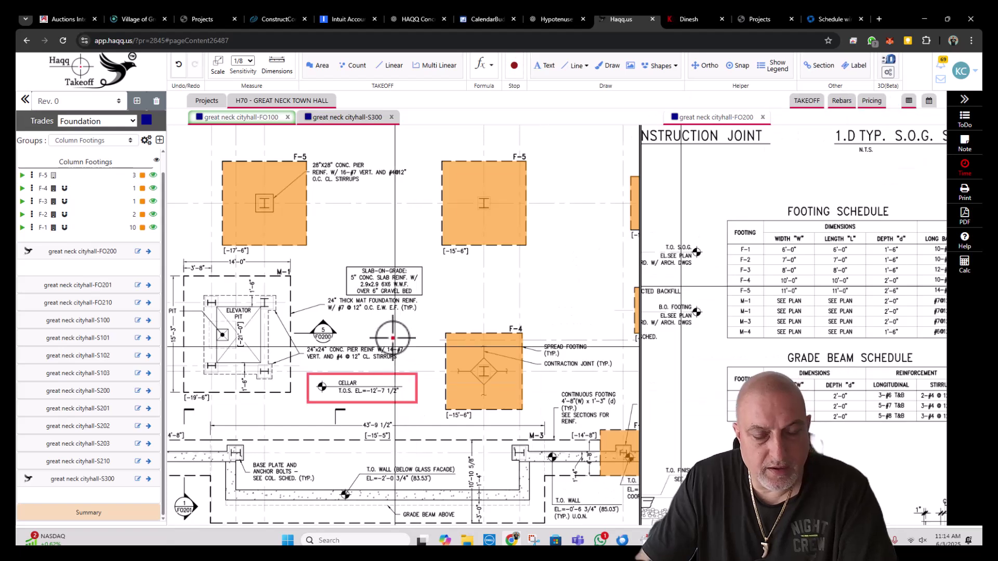
# - Examine the typical spread footing detail on FO200 alongside the cellar elevation on the foundation plan
pyautogui.scroll(1, 378, 398)
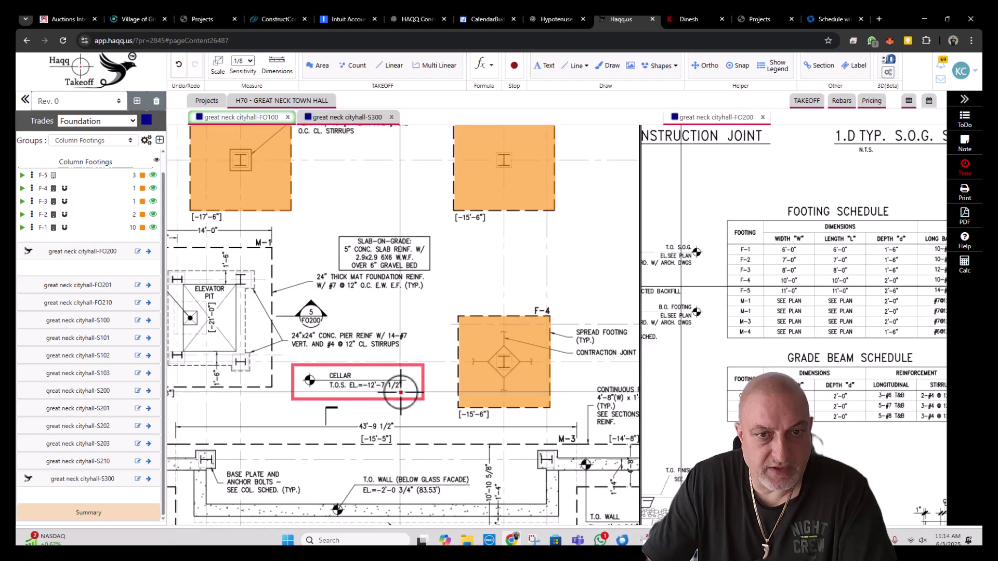
pyautogui.scroll(-2, 401, 392)
pyautogui.scroll(-3, 819, 258)
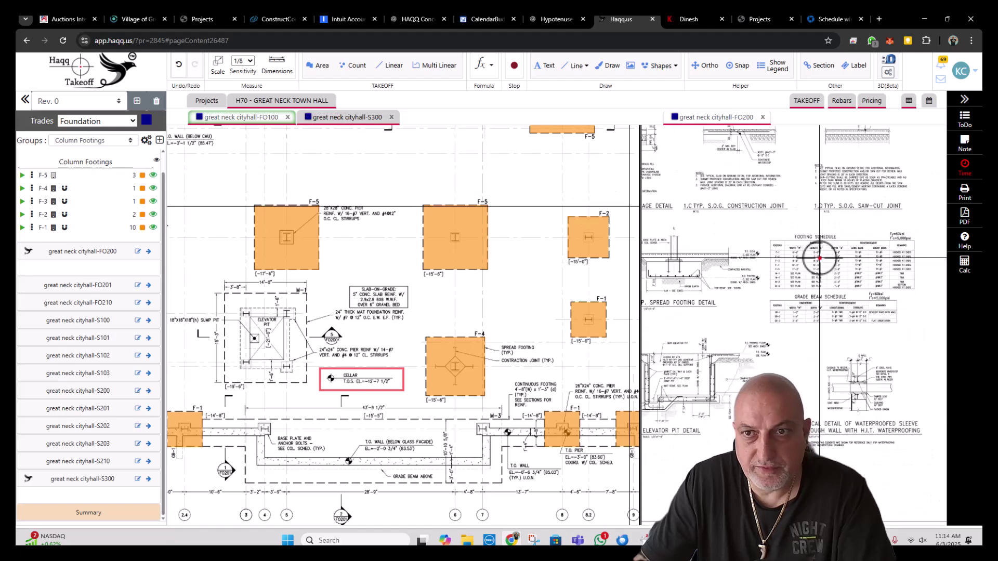
pyautogui.moveTo(640, 239); pyautogui.dragTo(531, 242)
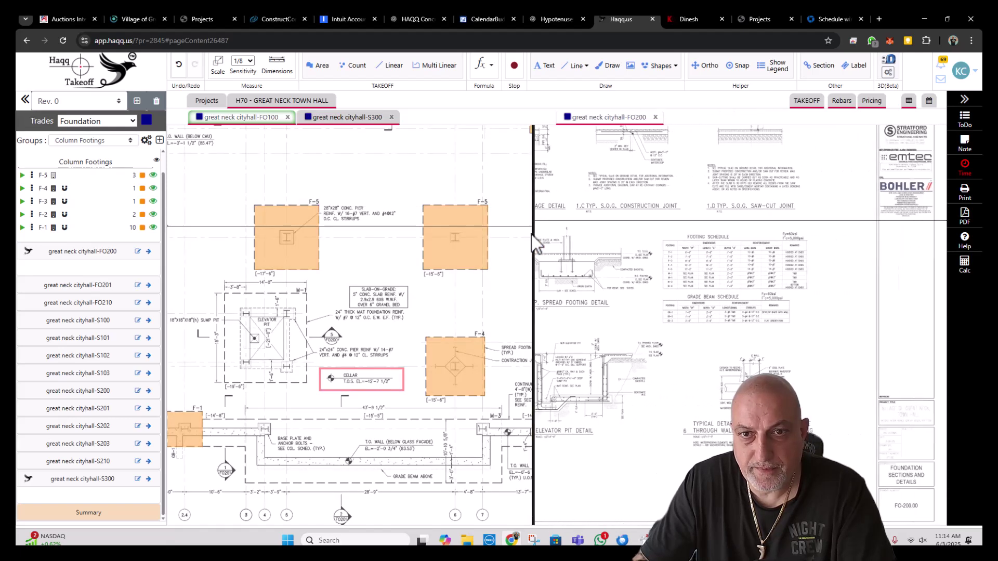
pyautogui.scroll(5, 574, 260)
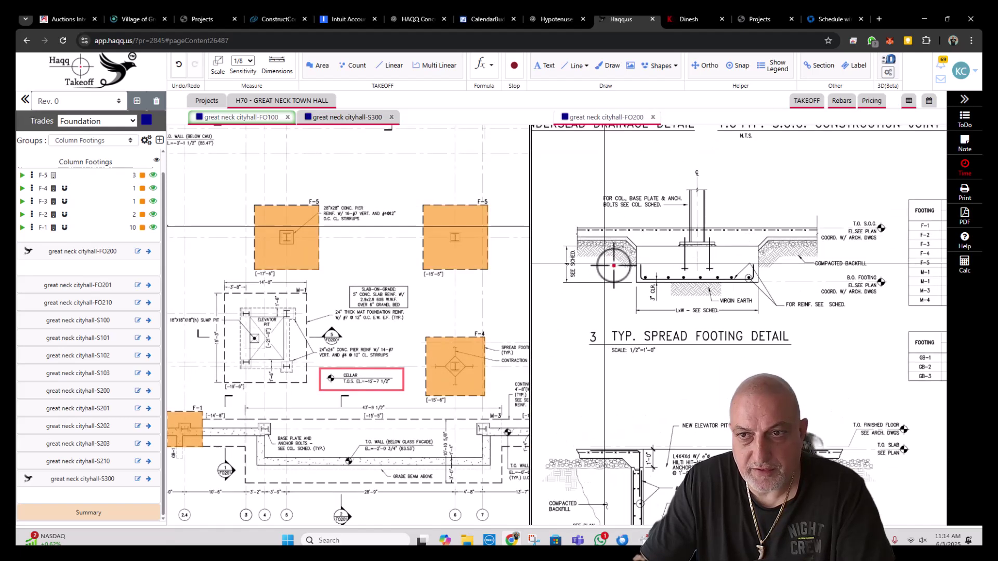
pyautogui.scroll(-3, 639, 262)
pyautogui.scroll(4, 728, 255)
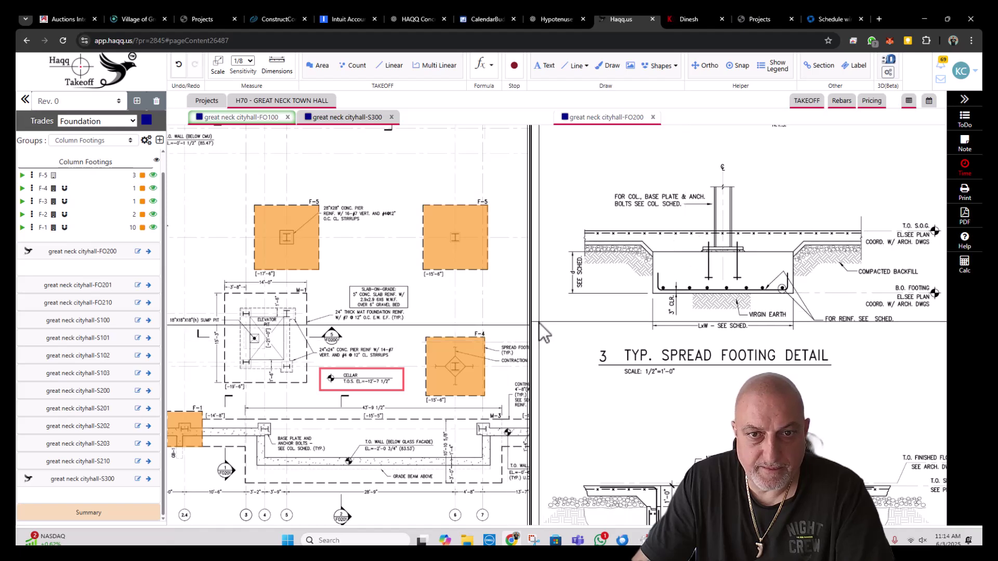
pyautogui.moveTo(530, 323); pyautogui.dragTo(654, 324)
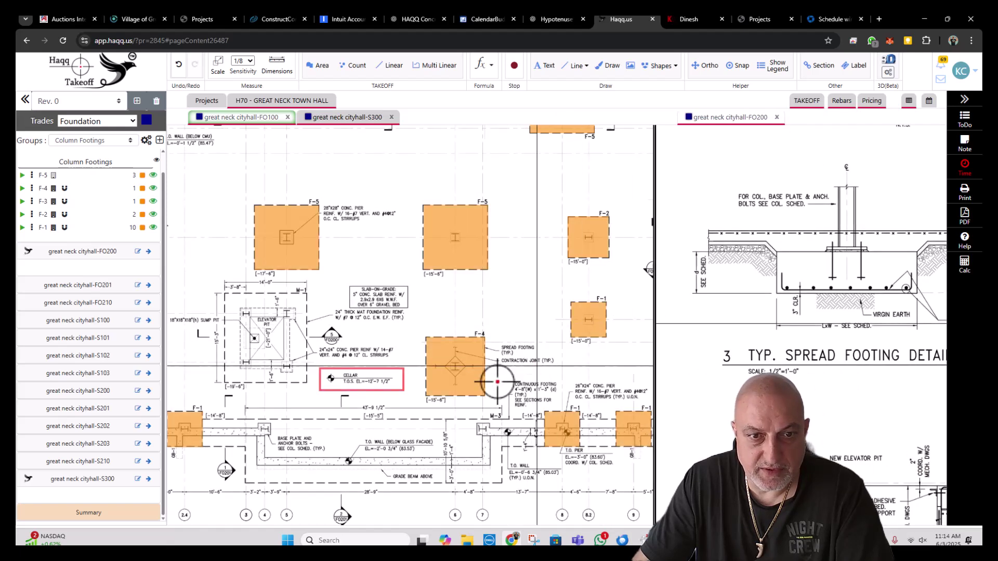
# - Review the numbered notes below the foundation plan and the legend beside it
pyautogui.scroll(1, 461, 389)
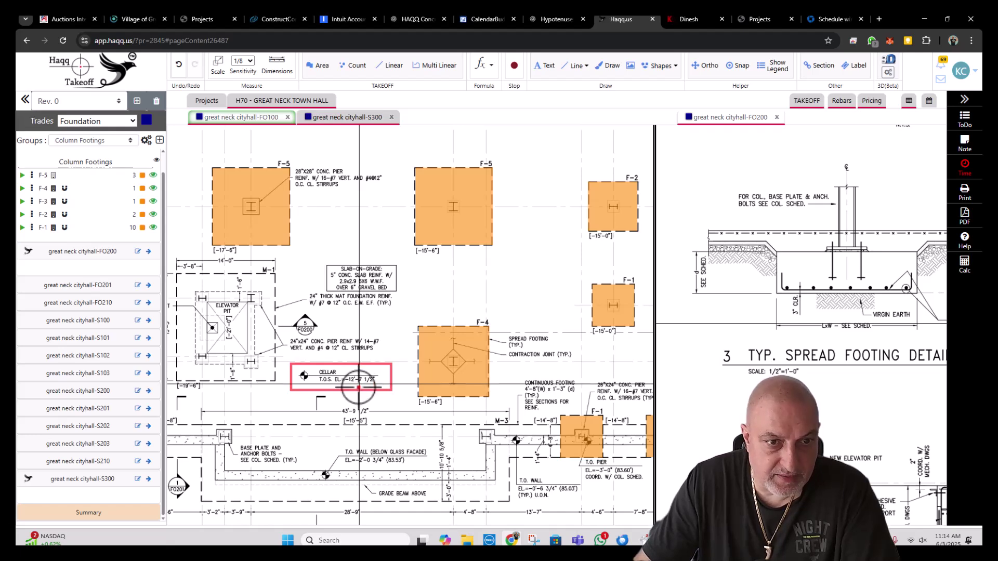
pyautogui.scroll(-2, 242, 376)
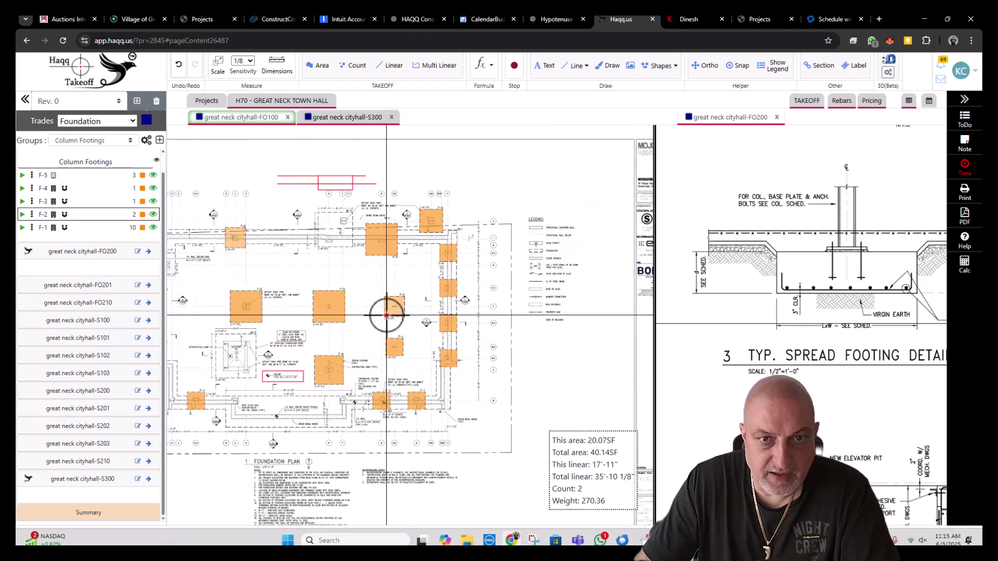
pyautogui.moveTo(318, 474); pyautogui.dragTo(328, 349)
pyautogui.scroll(2, 328, 350)
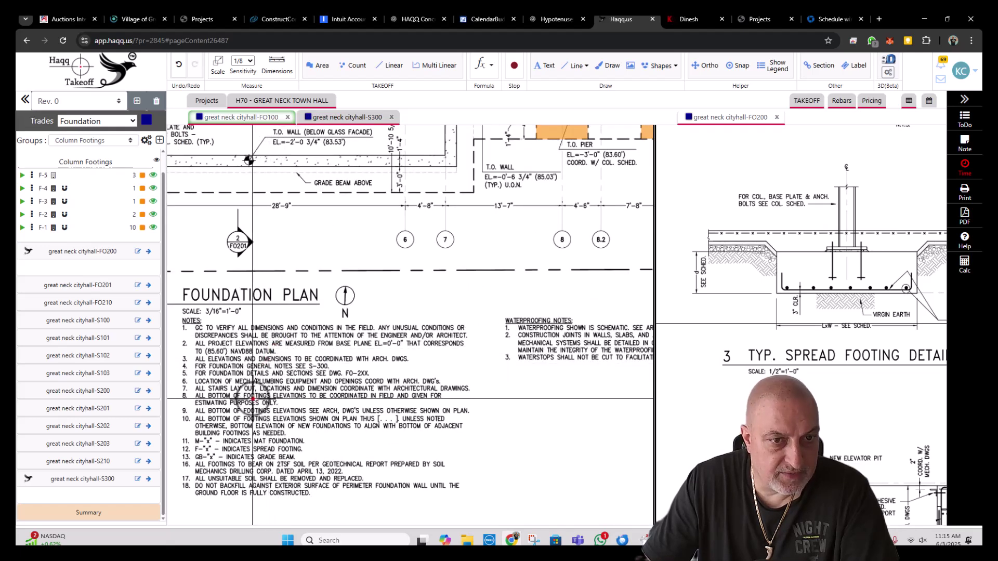
pyautogui.scroll(-5, 253, 398)
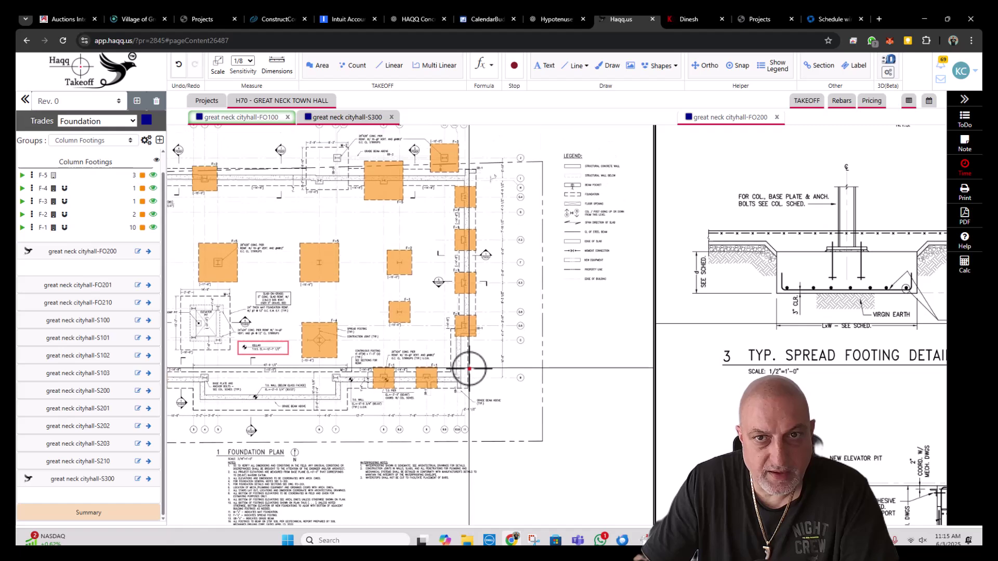
pyautogui.scroll(3, 623, 230)
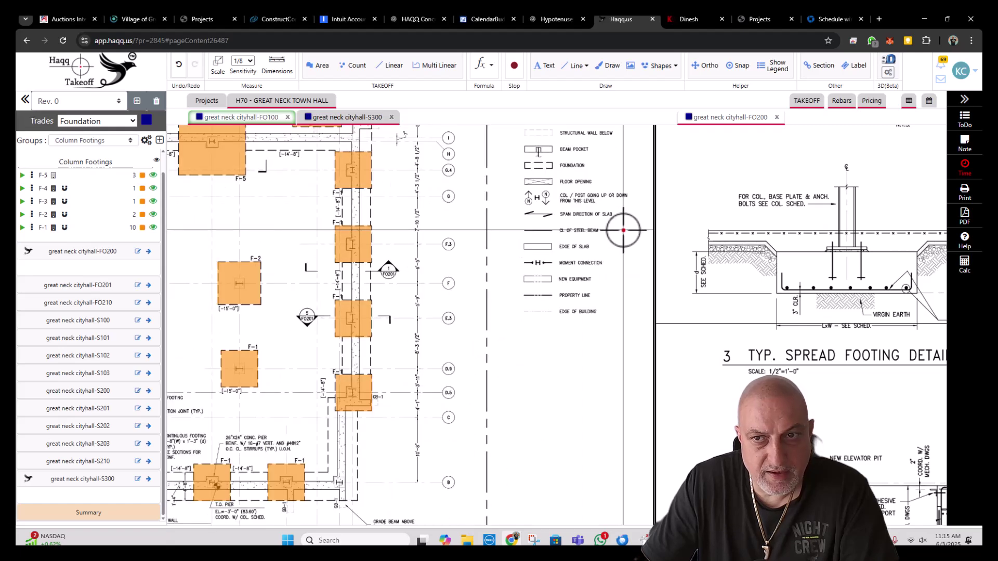
pyautogui.scroll(-4, 623, 231)
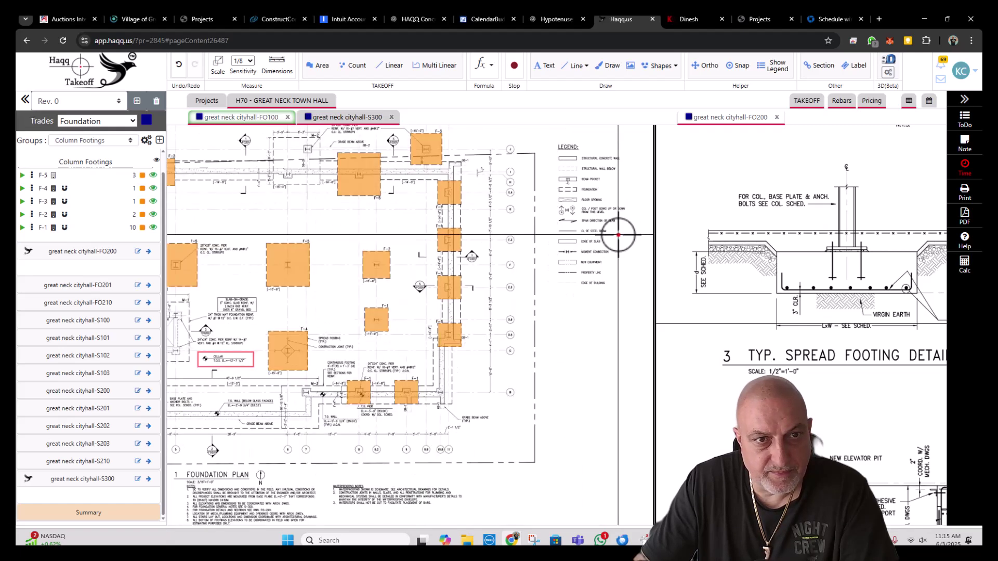
# - Outline the slab-on-grade note above the 24-inch thick mat foundation callout with a red rectangle
pyautogui.scroll(4, 236, 305)
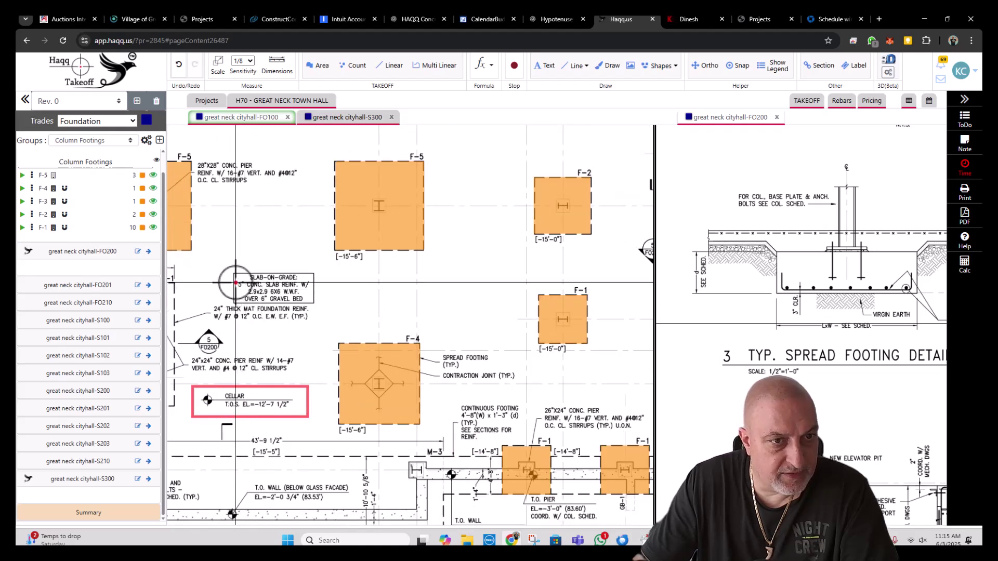
pyautogui.scroll(1, 235, 282)
pyautogui.moveTo(229, 268); pyautogui.dragTo(323, 303)
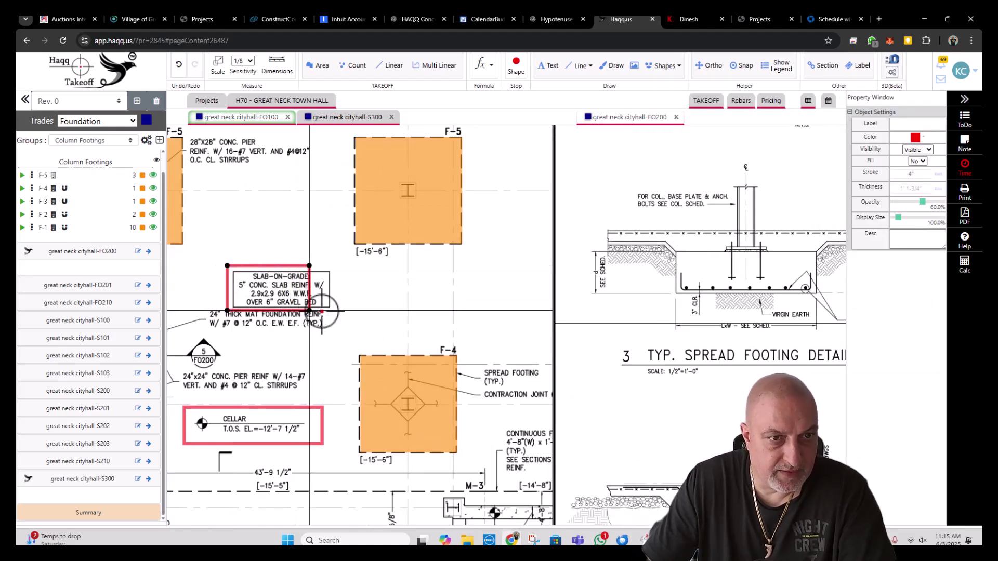
# - Calculate the difference between the 15'-6" bottom of footing and the 12'-7 1/2" cellar slab elevation with the built-in calculator
pyautogui.scroll(-3, 340, 307)
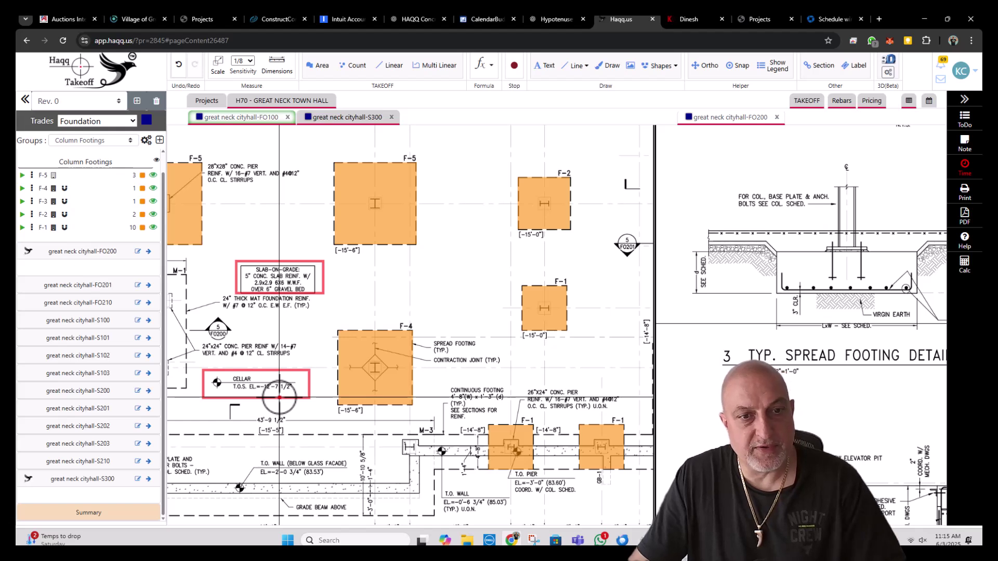
pyautogui.click(964, 275)
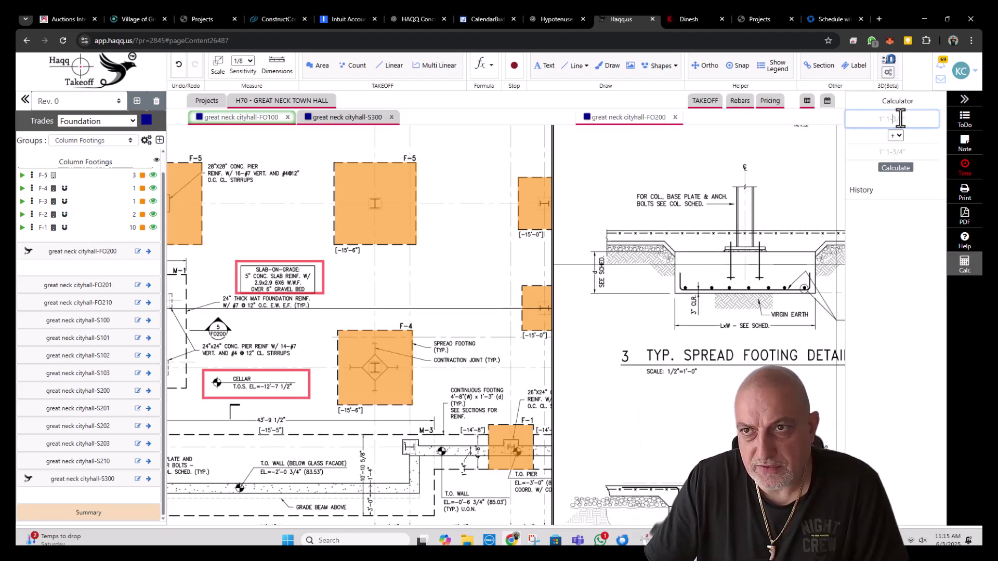
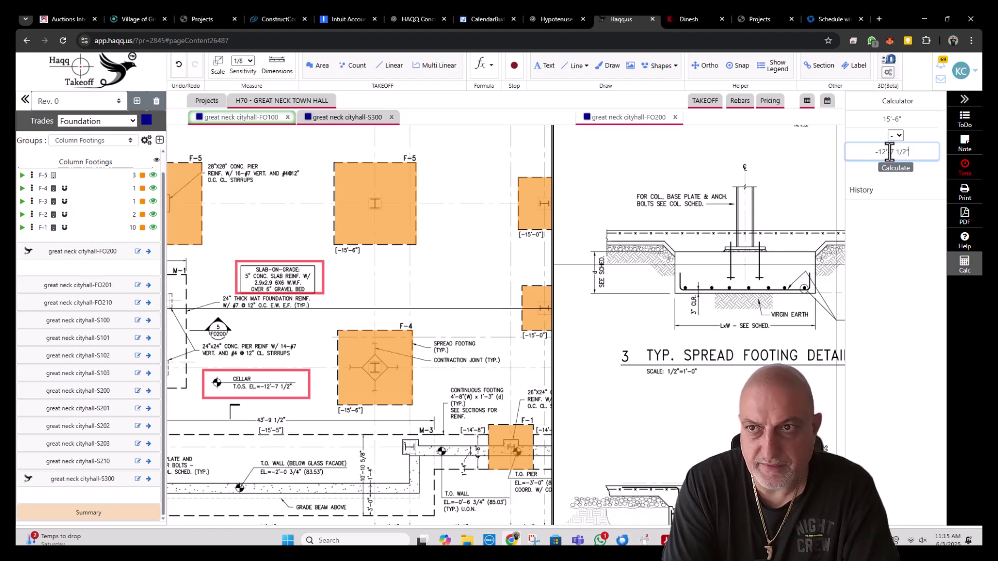
pyautogui.click(891, 174)
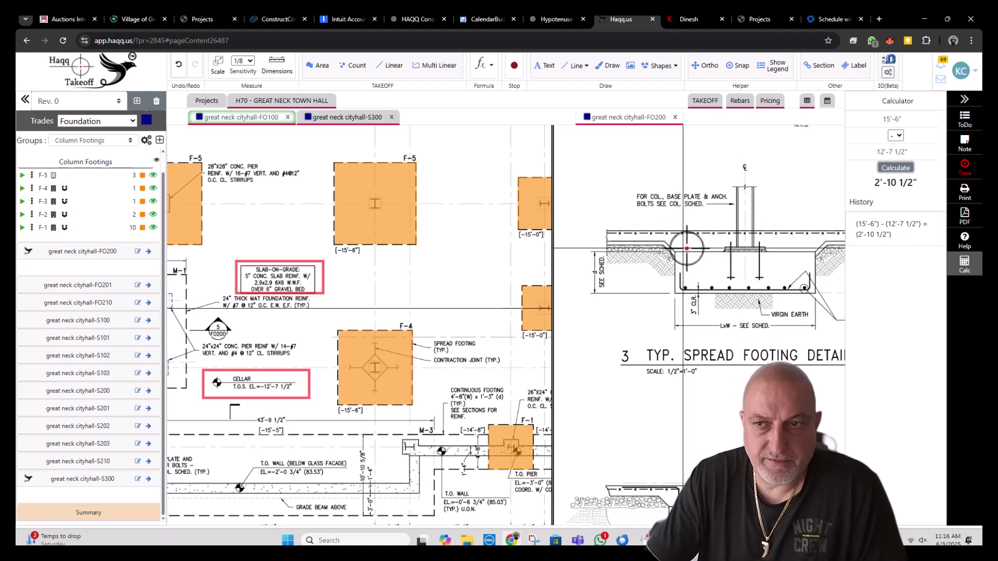
# - Compare footings F-4 and F-5, the slab-on-grade note and cellar elevation on the foundation plan with FO200's footing schedule and typical spread footing detail
pyautogui.moveTo(436, 298); pyautogui.dragTo(390, 292)
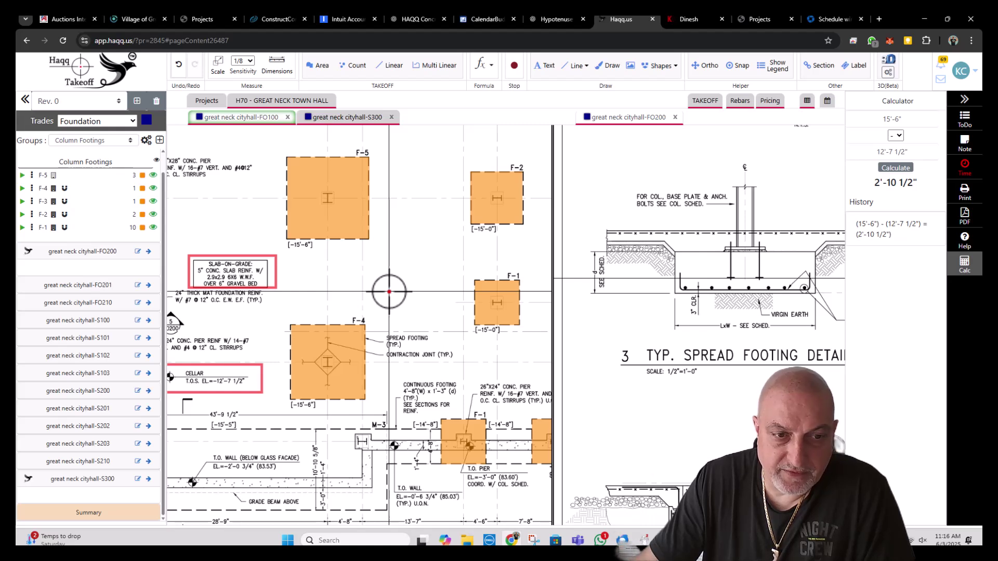
pyautogui.moveTo(389, 289); pyautogui.dragTo(431, 287)
pyautogui.moveTo(392, 378)
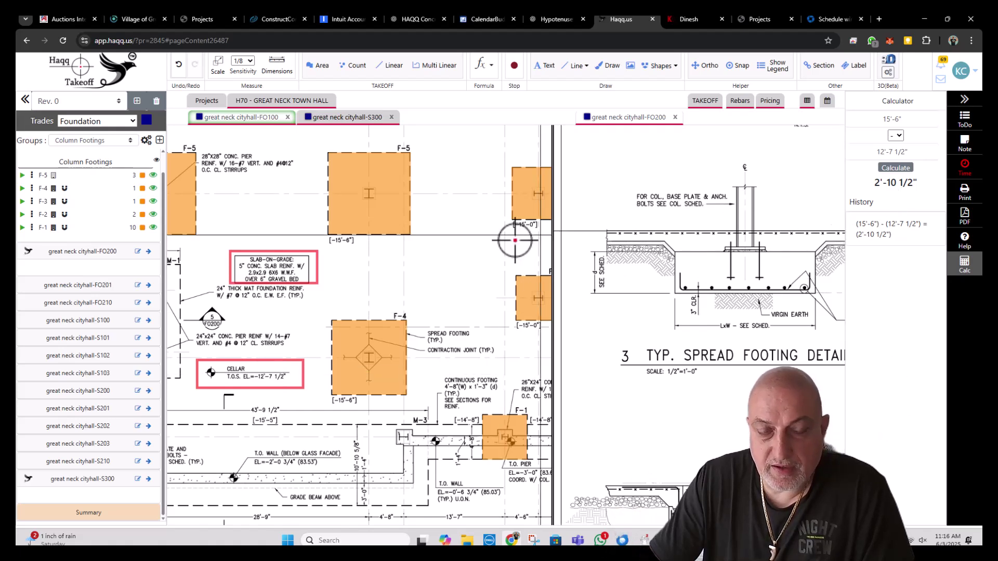
pyautogui.scroll(-5, 284, 344)
pyautogui.scroll(-2, 271, 338)
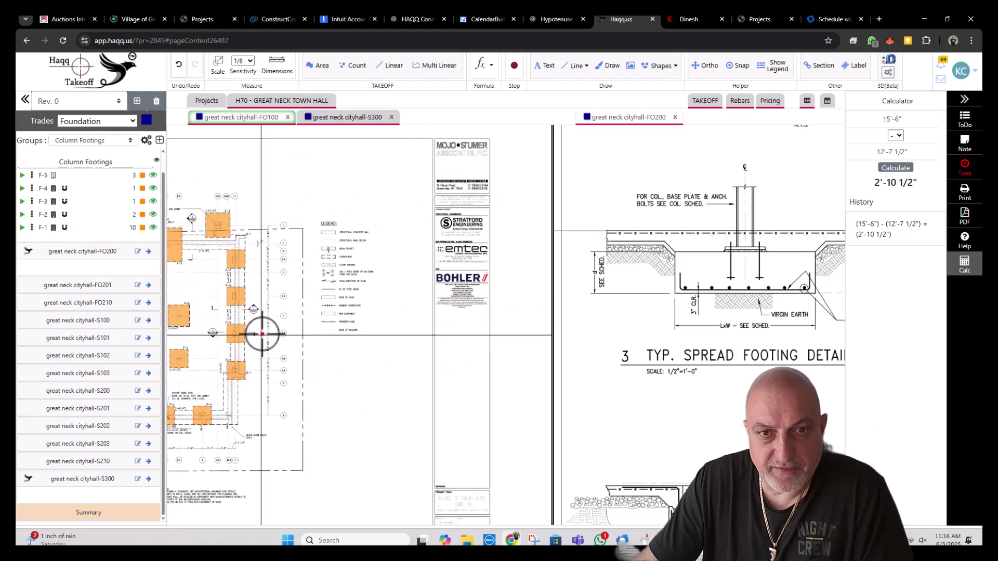
pyautogui.scroll(2, 379, 312)
pyautogui.scroll(-3, 655, 303)
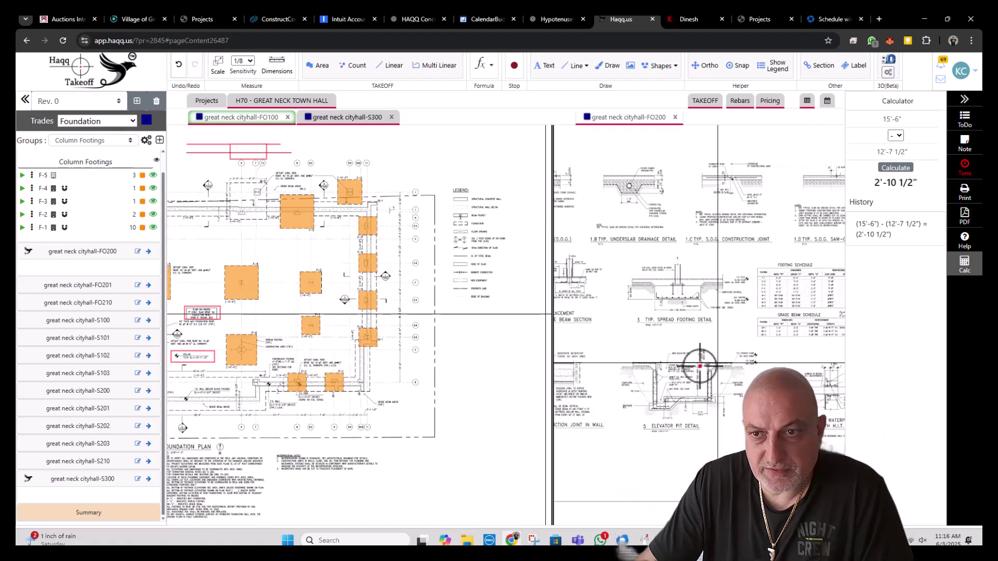
pyautogui.scroll(3, 668, 296)
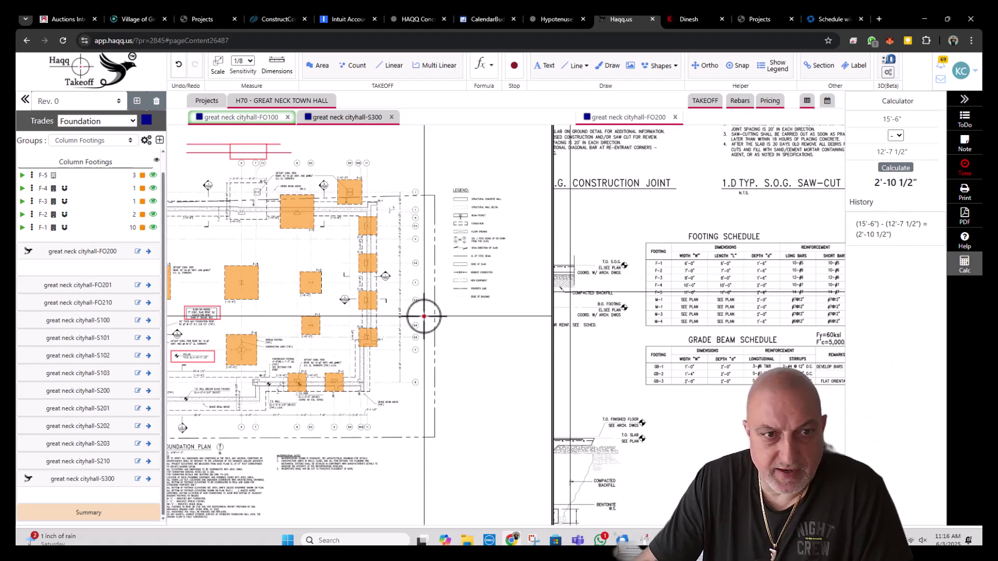
pyautogui.scroll(-2, 268, 338)
pyautogui.scroll(4, 269, 341)
pyautogui.scroll(2, 269, 341)
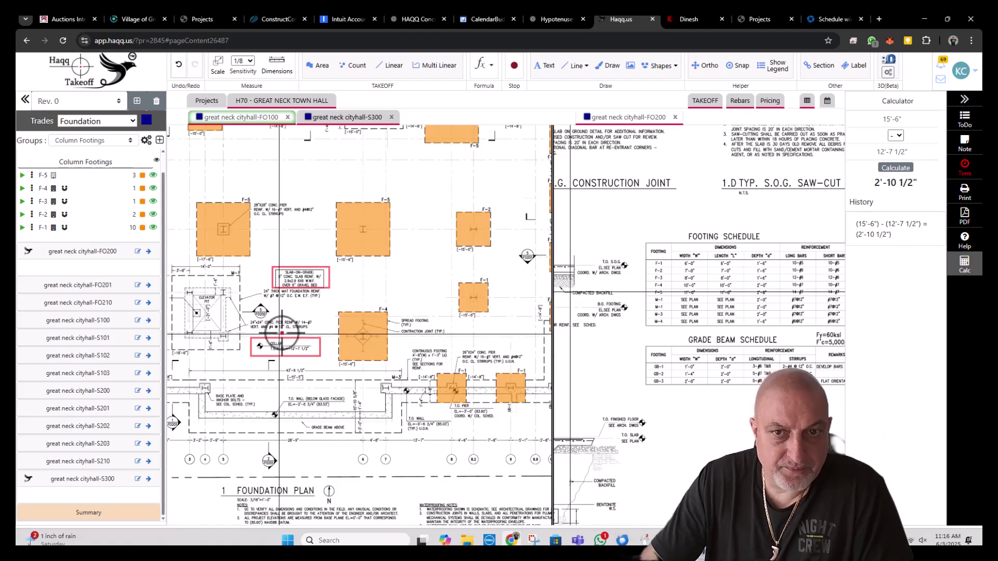
pyautogui.moveTo(588, 302); pyautogui.dragTo(771, 303)
pyautogui.moveTo(347, 341)
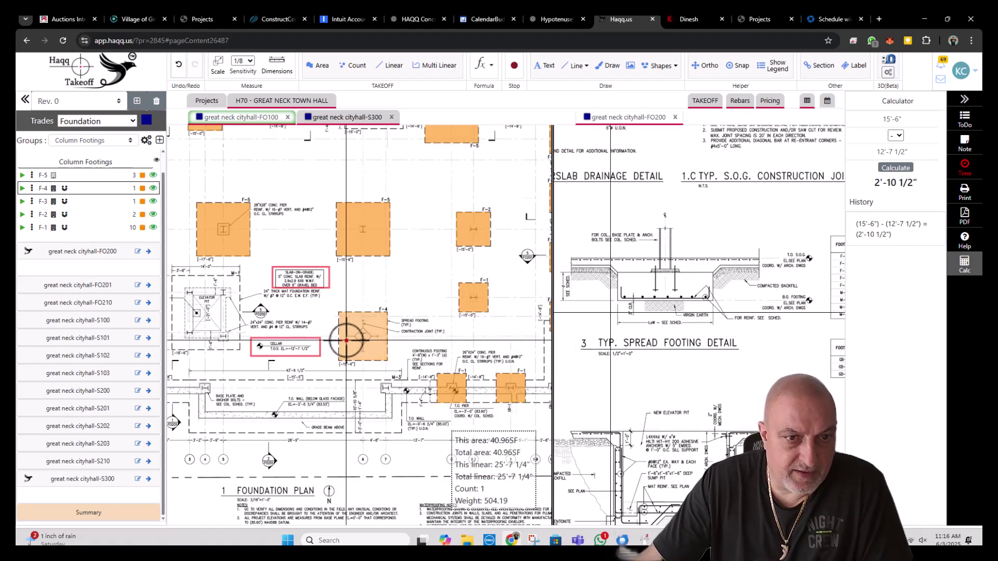
pyautogui.scroll(2, 346, 340)
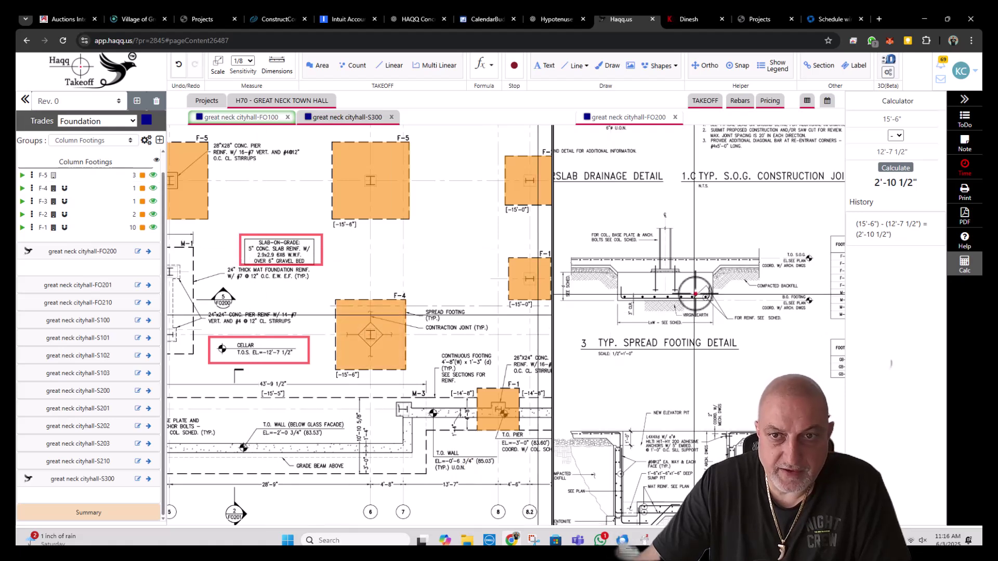
# - Handwrite "F4 5 1/2" H." in red on FO200, with a leader arrow from the sloped slab edge in the typical spread footing detail
pyautogui.click(639, 125)
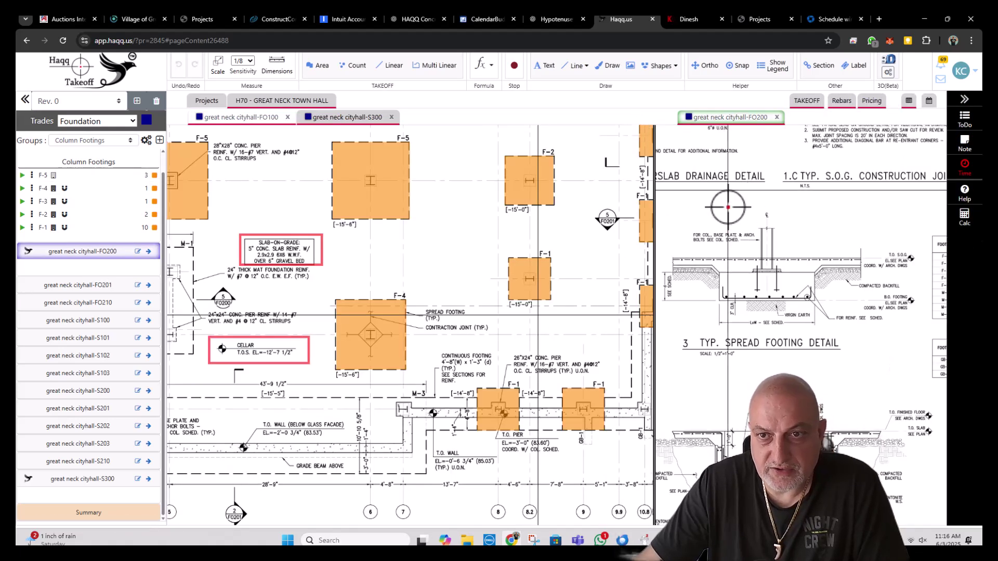
pyautogui.click(606, 68)
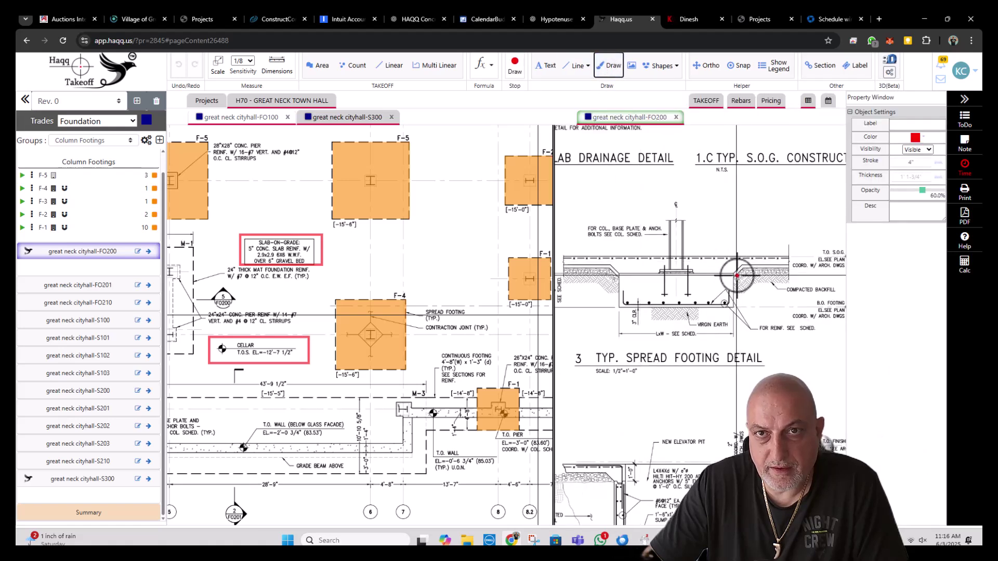
pyautogui.moveTo(737, 275)
pyautogui.mouseDown()
pyautogui.moveTo(733, 219)
pyautogui.moveTo(804, 218)
pyautogui.mouseUp()
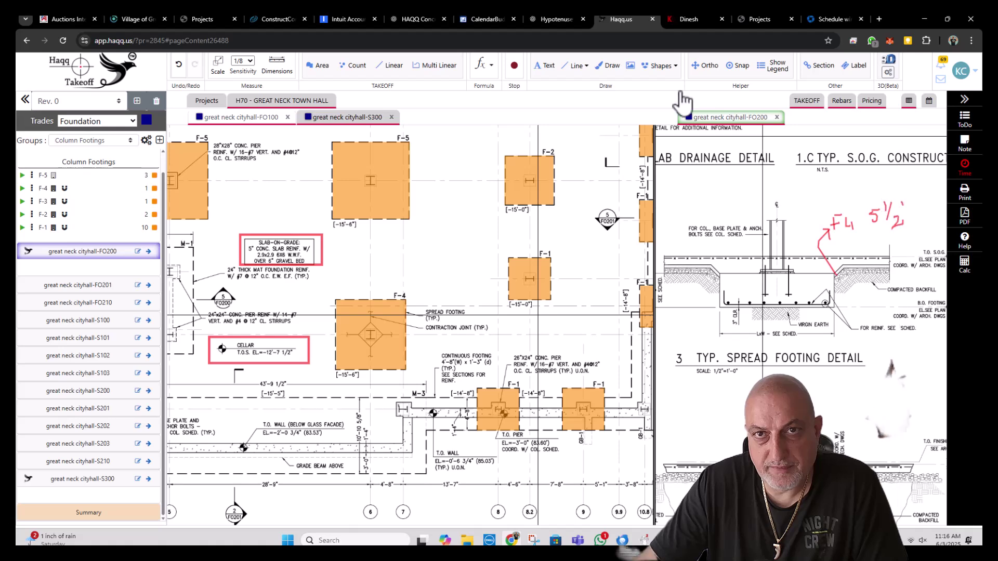
pyautogui.click(607, 70)
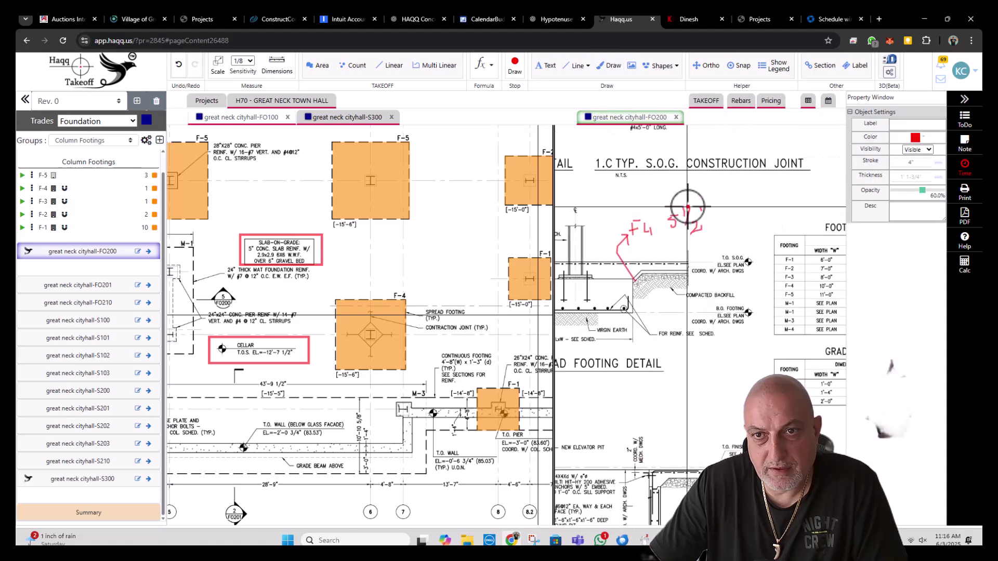
pyautogui.moveTo(696, 207); pyautogui.dragTo(695, 212)
pyautogui.moveTo(701, 206); pyautogui.dragTo(726, 233)
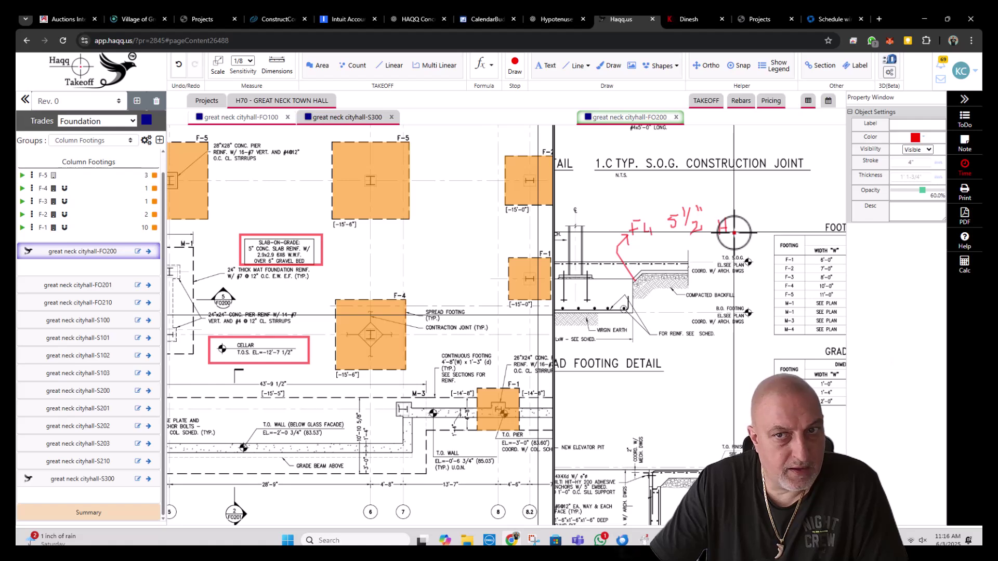
pyautogui.click(734, 233)
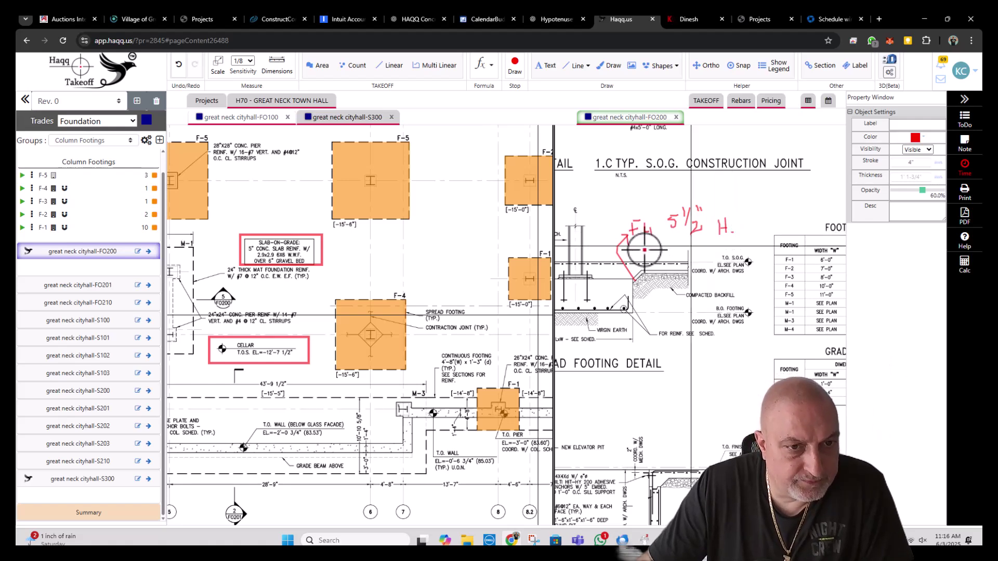
# - Check footing F-5 on the plan against the footing schedule, ending the freehand drawing on FO200 and making sheet FO100 active
pyautogui.scroll(-4, 383, 330)
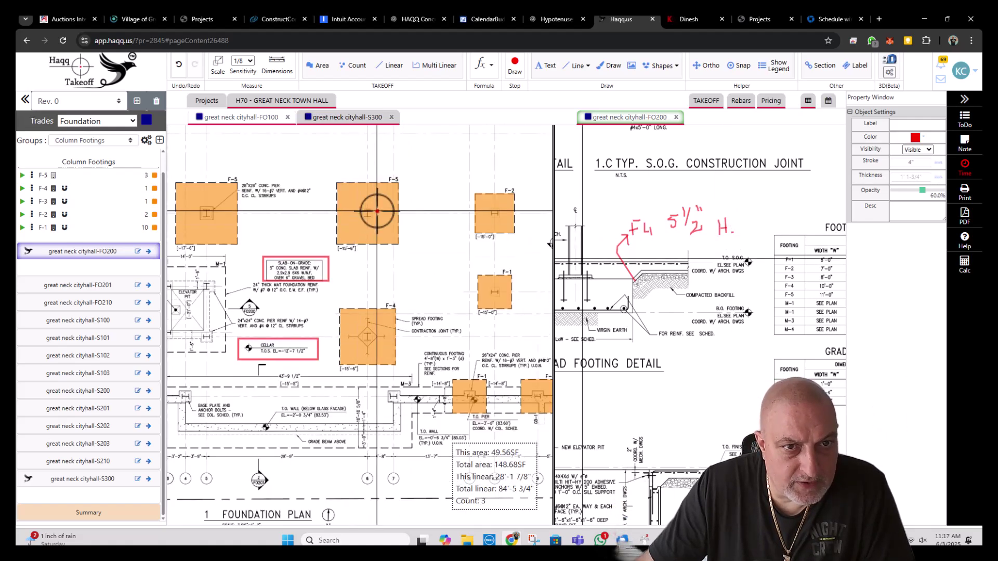
pyautogui.scroll(3, 371, 213)
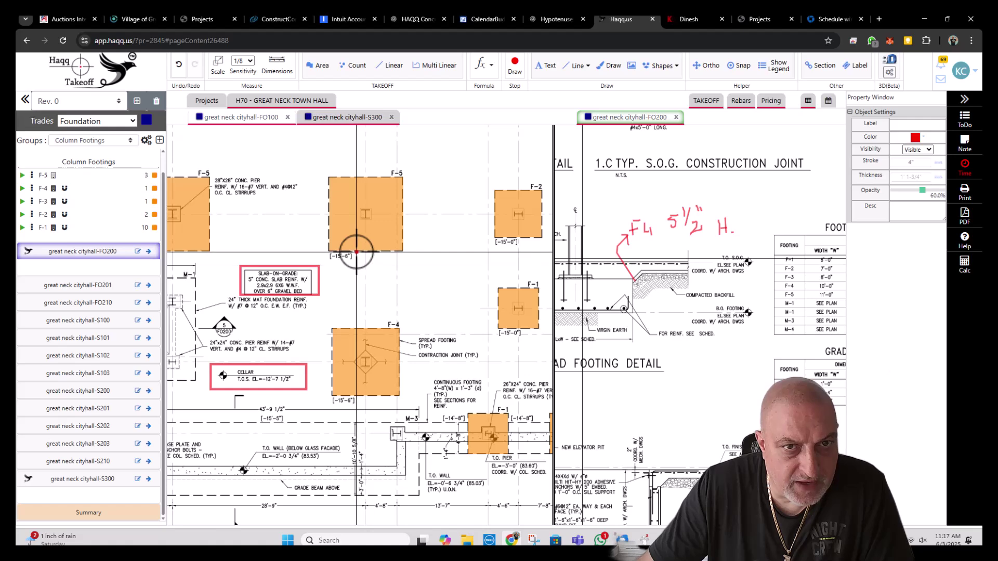
pyautogui.moveTo(712, 318); pyautogui.dragTo(621, 329)
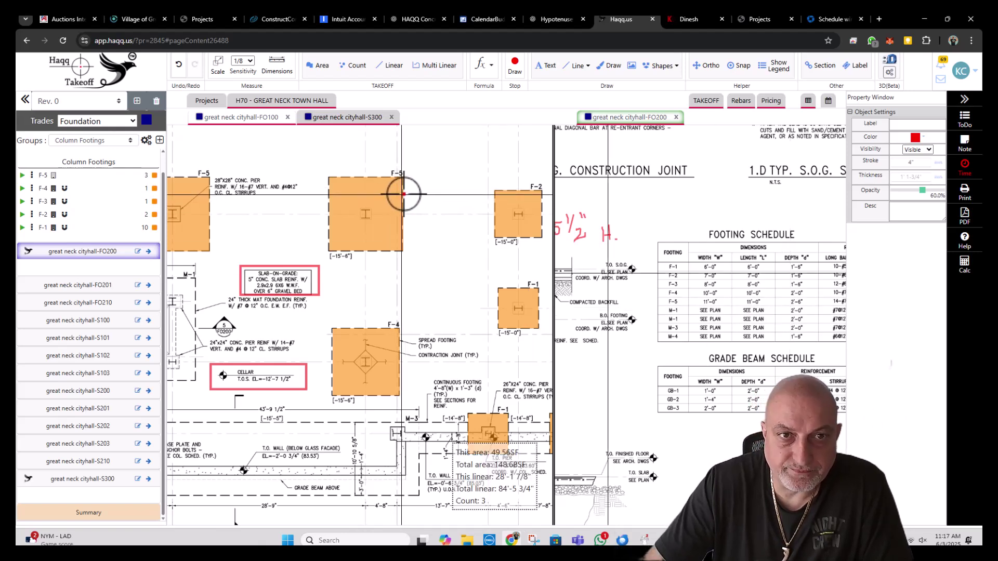
pyautogui.press('Escape')
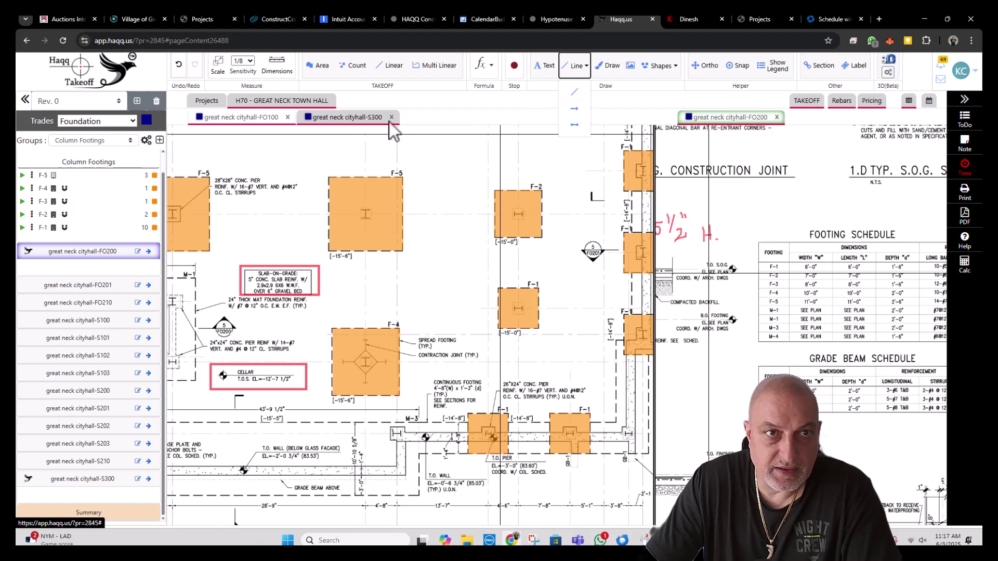
pyautogui.click(254, 117)
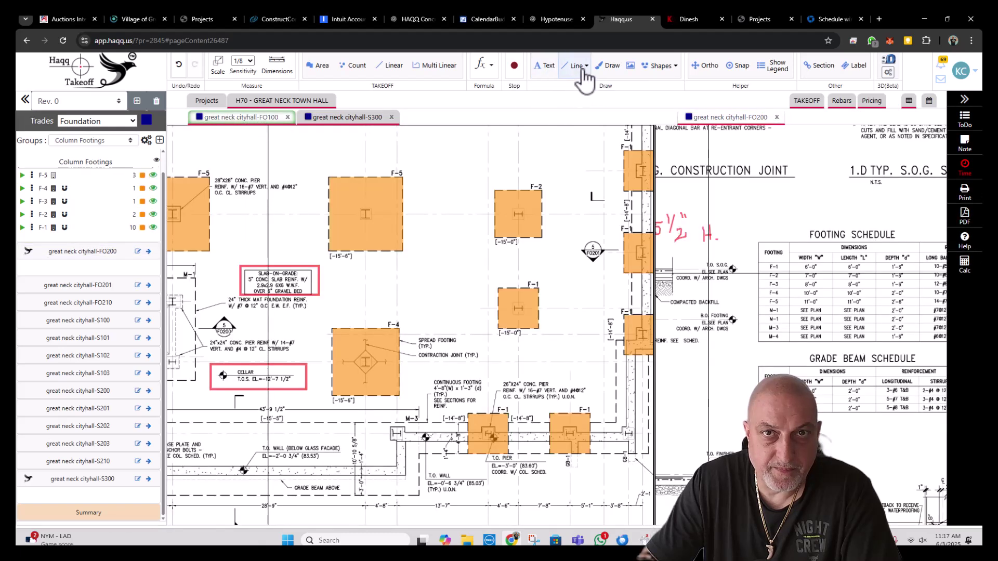
pyautogui.click(575, 96)
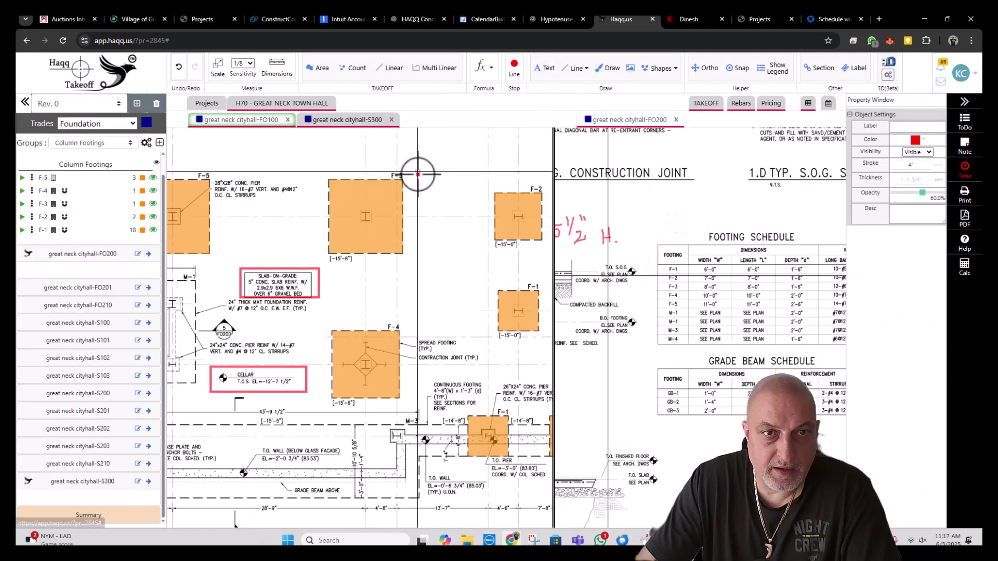
pyautogui.click(415, 218)
pyautogui.press('shift')
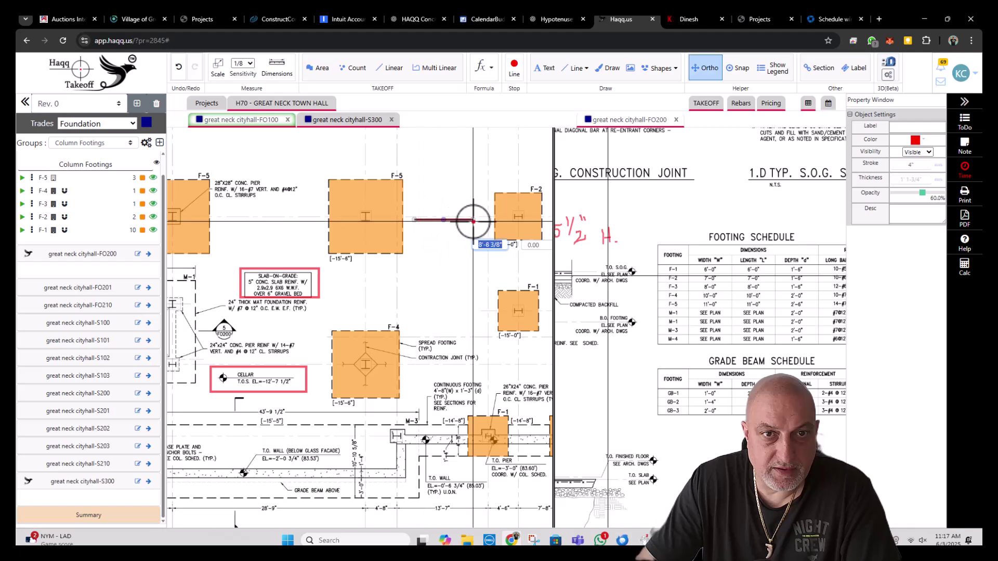
pyautogui.press('Escape')
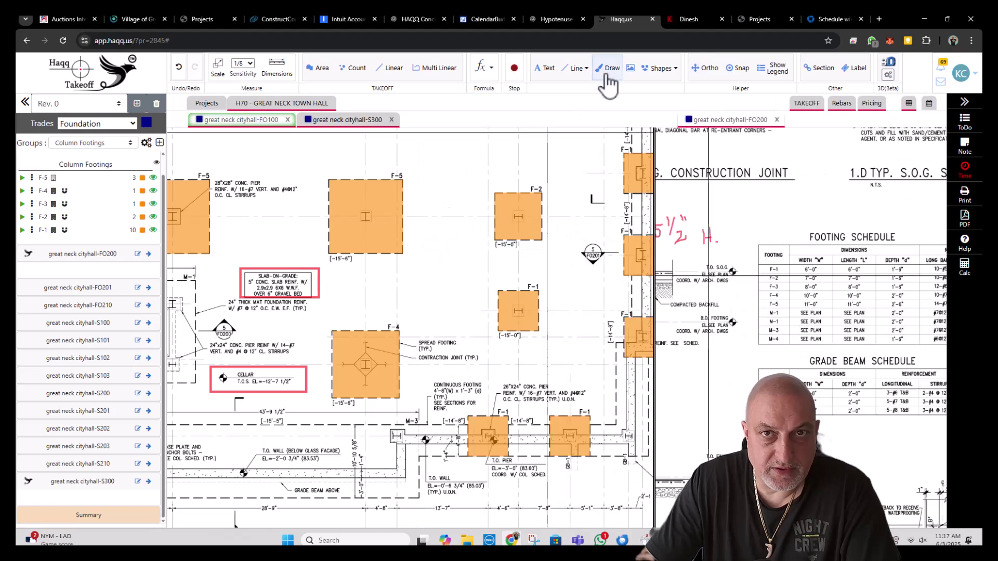
# - Draw a flat red rectangle between footings F-5 and F-2 on the foundation plan and place the text "F5" inside it
pyautogui.click(671, 74)
pyautogui.click(680, 159)
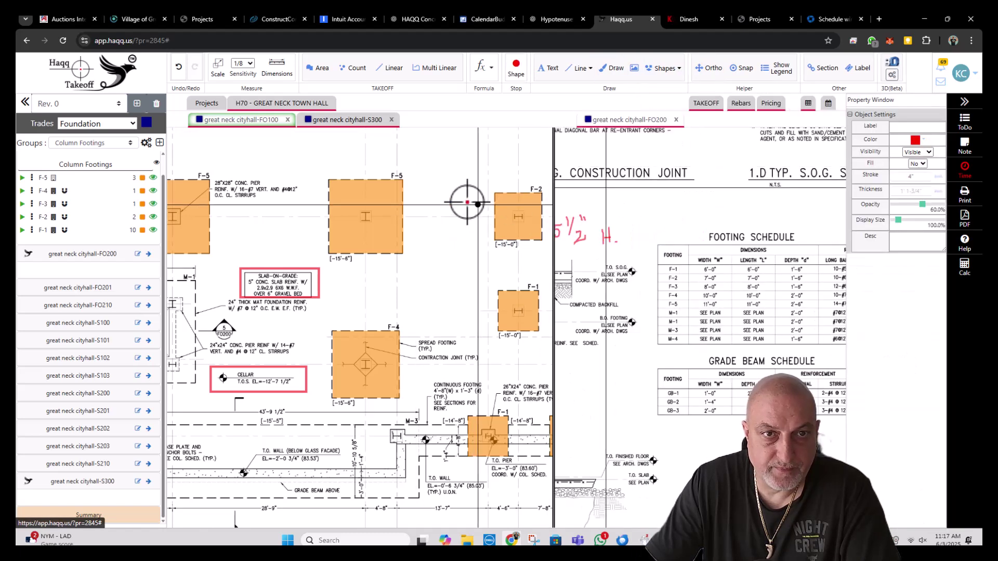
pyautogui.click(421, 197)
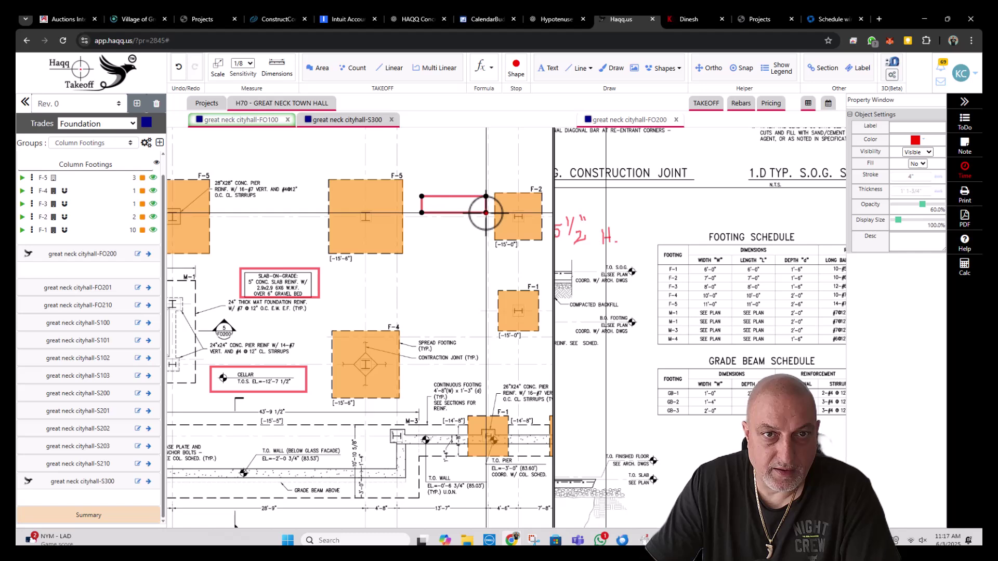
pyautogui.click(486, 213)
pyautogui.click(545, 69)
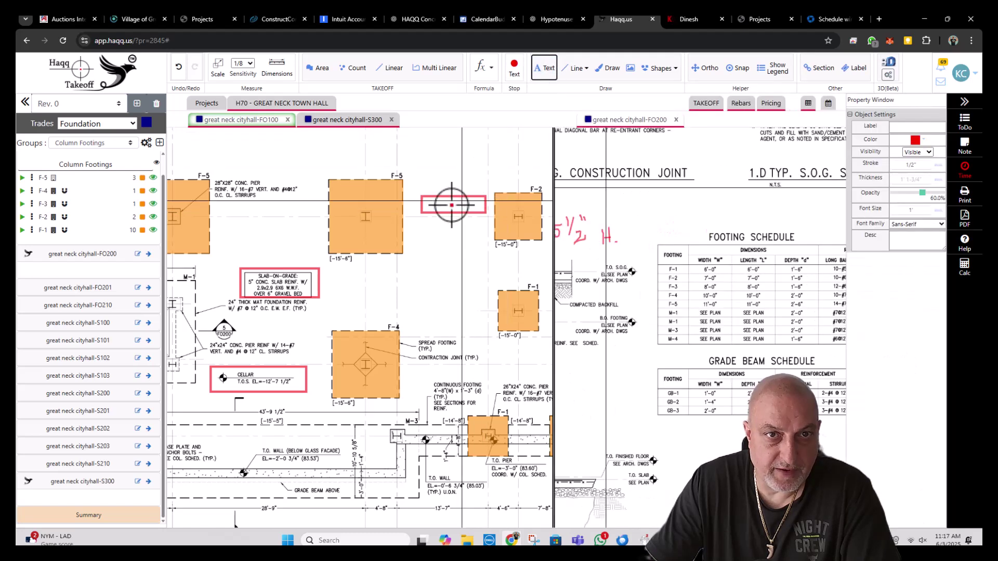
pyautogui.click(431, 205)
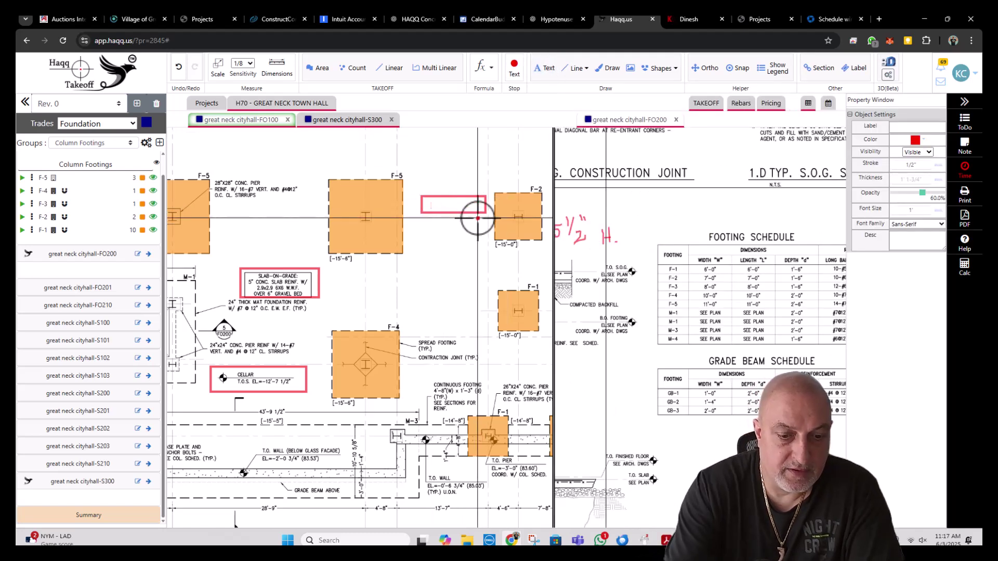
pyautogui.click(477, 219)
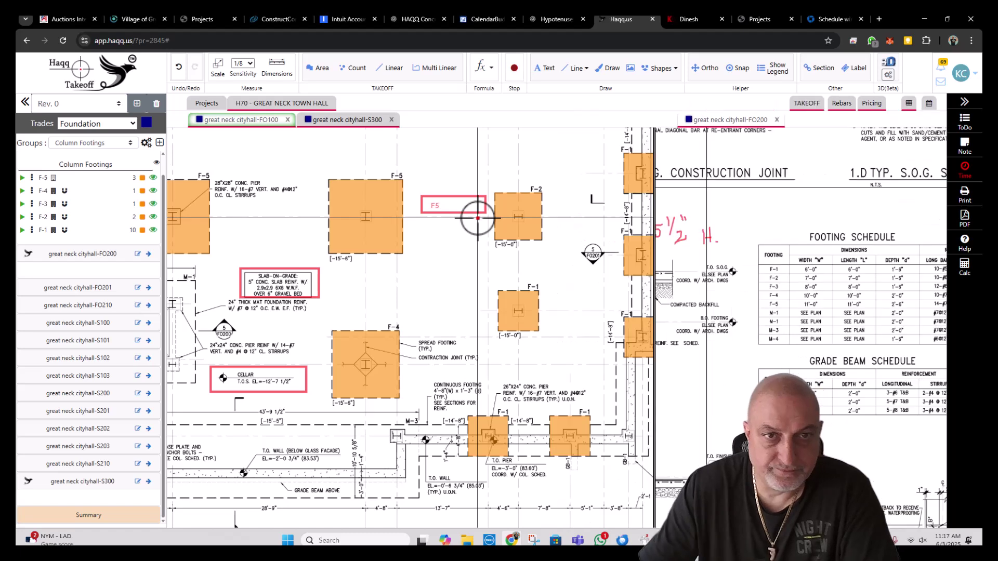
# - Handwrite the elevations -15'-6 at the bottom and -13' at the top of the F5 sketch, each with a short level mark
pyautogui.click(603, 71)
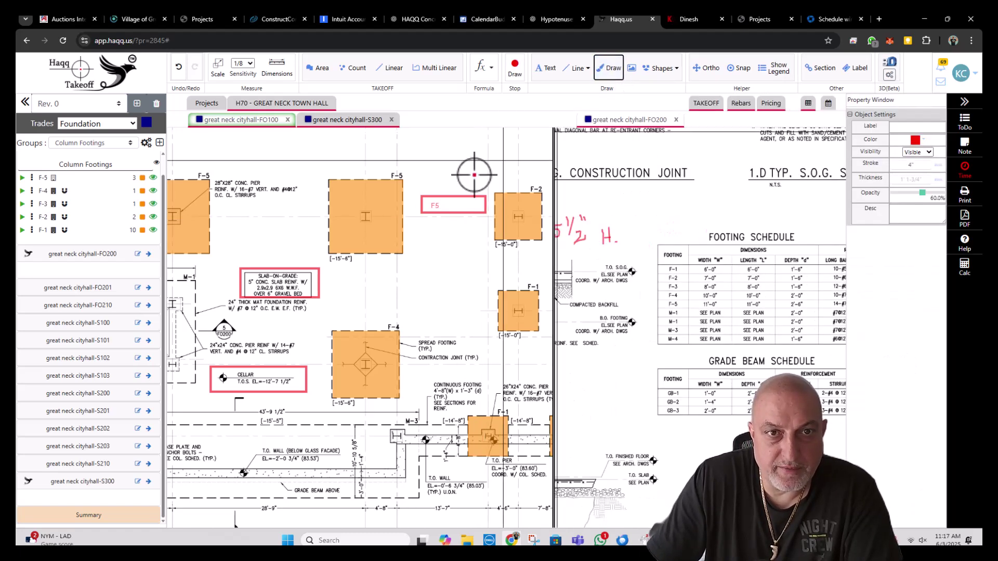
pyautogui.moveTo(409, 222); pyautogui.dragTo(443, 225)
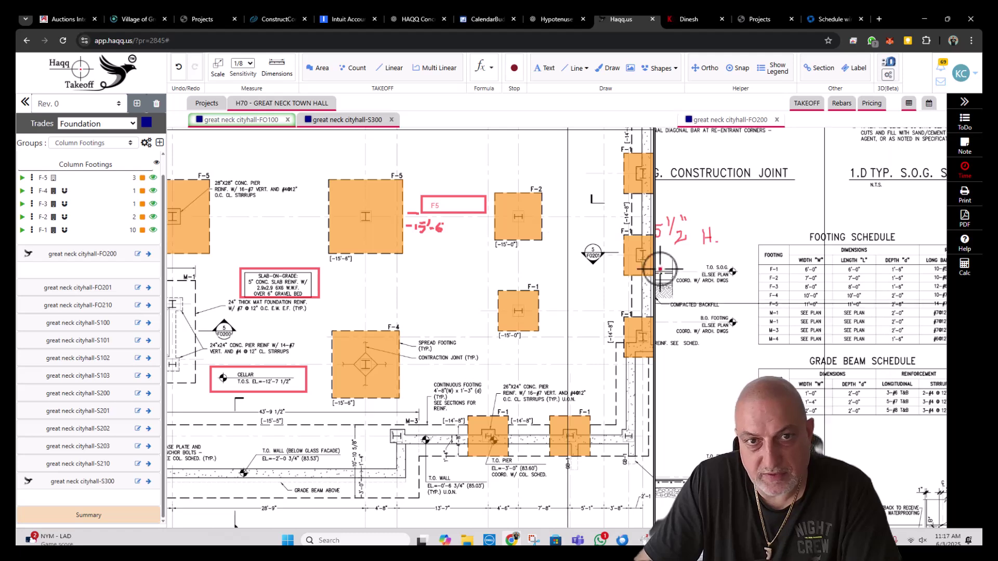
pyautogui.click(620, 72)
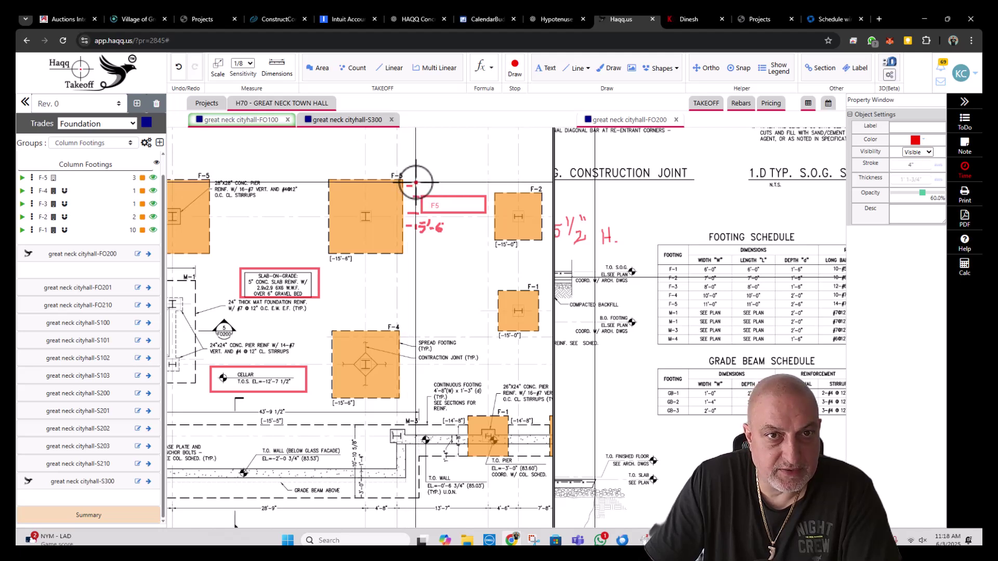
pyautogui.moveTo(419, 183); pyautogui.dragTo(424, 177)
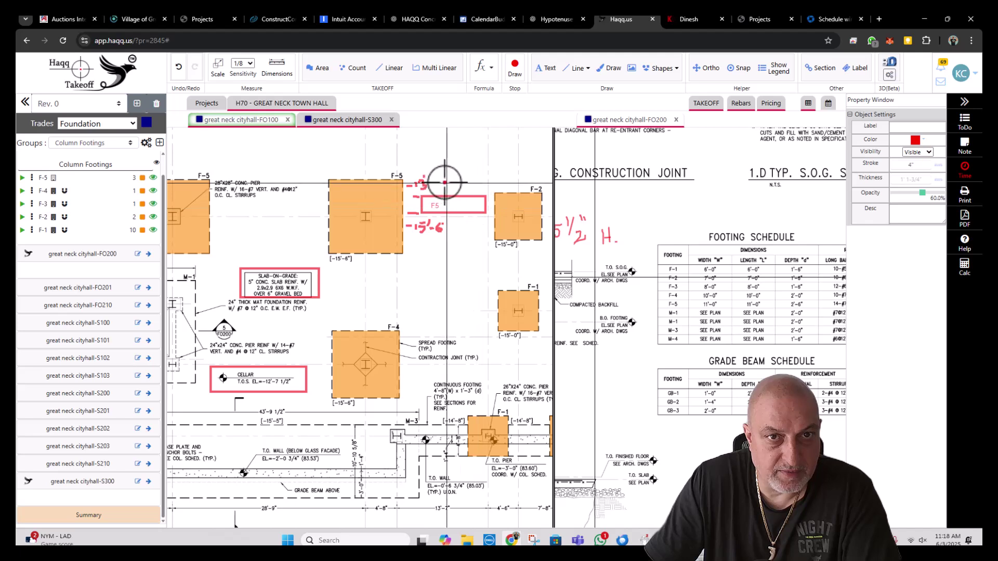
# - Sketch slab lines above the F5 box with arrows, marking the upper one -12'-7 1/2" with 5 added beneath, and the lower -13'-0 1/2"
pyautogui.moveTo(385, 170)
pyautogui.mouseDown()
pyautogui.moveTo(517, 169)
pyautogui.moveTo(475, 165)
pyautogui.moveTo(477, 151)
pyautogui.moveTo(495, 152)
pyautogui.mouseUp()
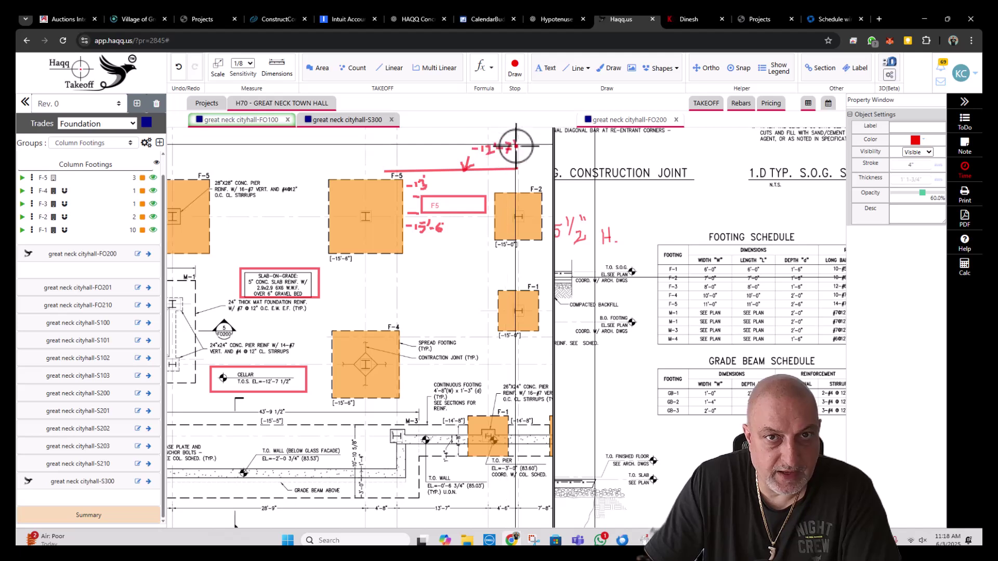
pyautogui.moveTo(520, 154); pyautogui.dragTo(524, 143)
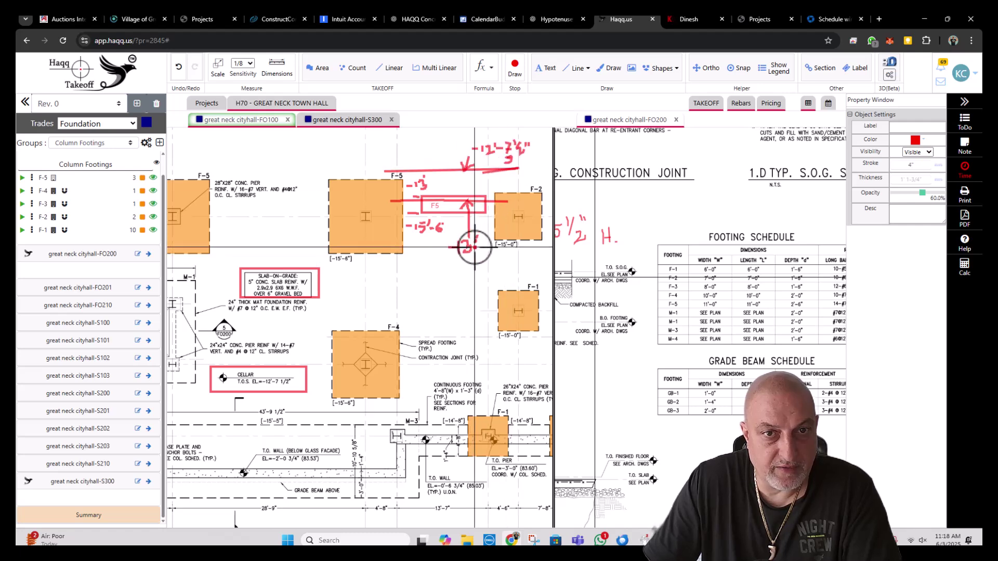
pyautogui.press('Escape')
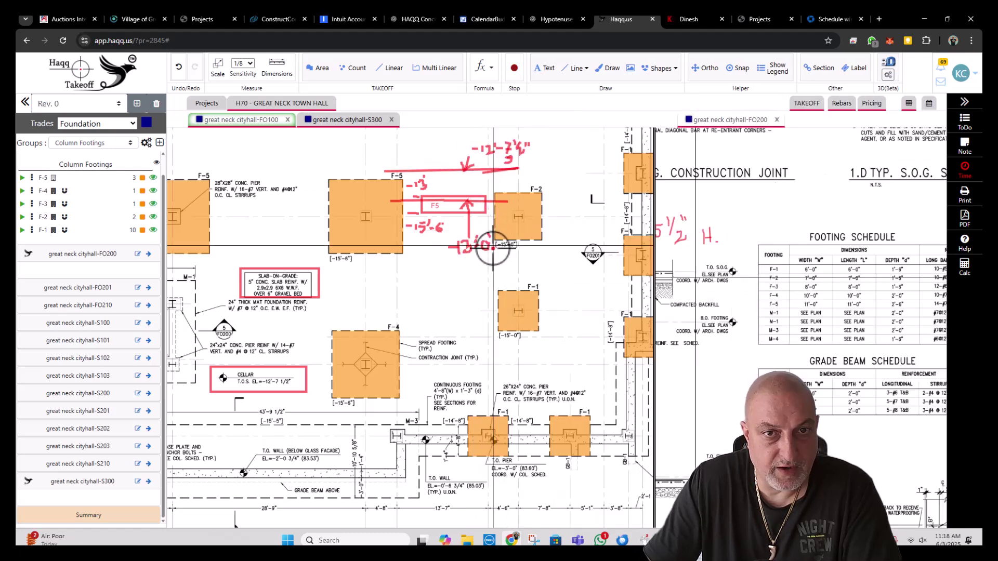
pyautogui.click(606, 69)
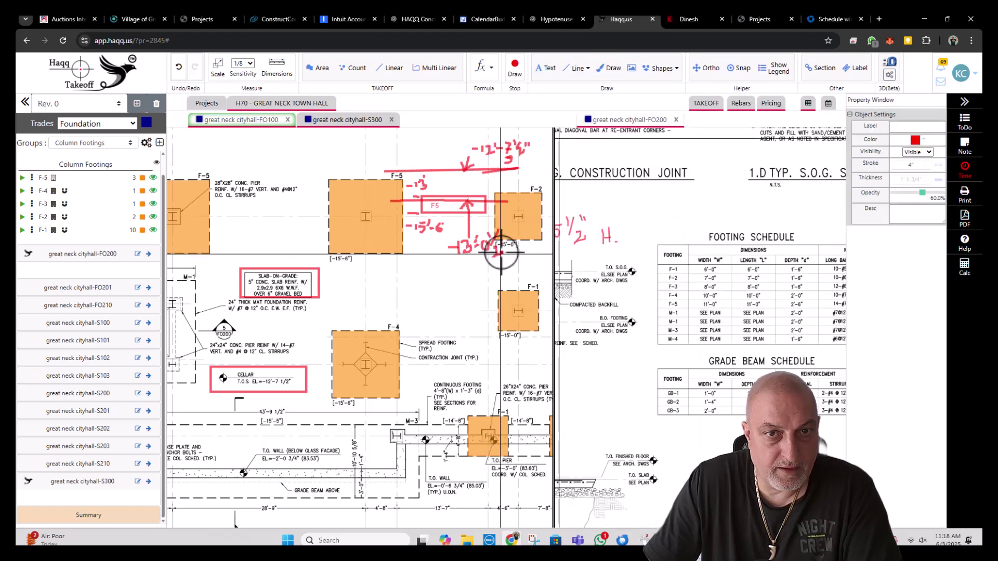
# - Underline the -15'-6" bottom elevation below the middle F-5 footing with a short red freehand stroke and end the freehand drawing
pyautogui.press('Escape')
pyautogui.moveTo(359, 213)
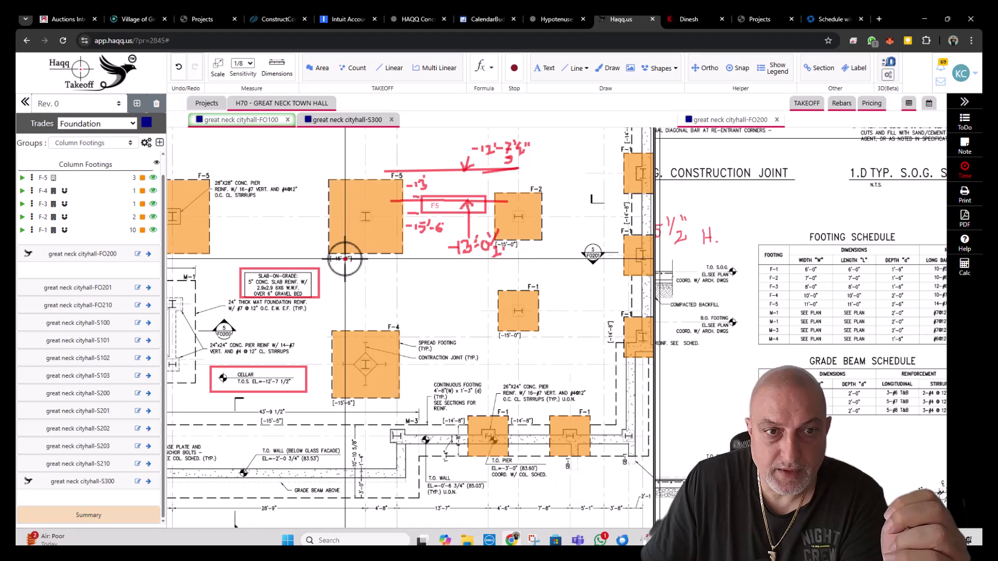
pyautogui.click(607, 68)
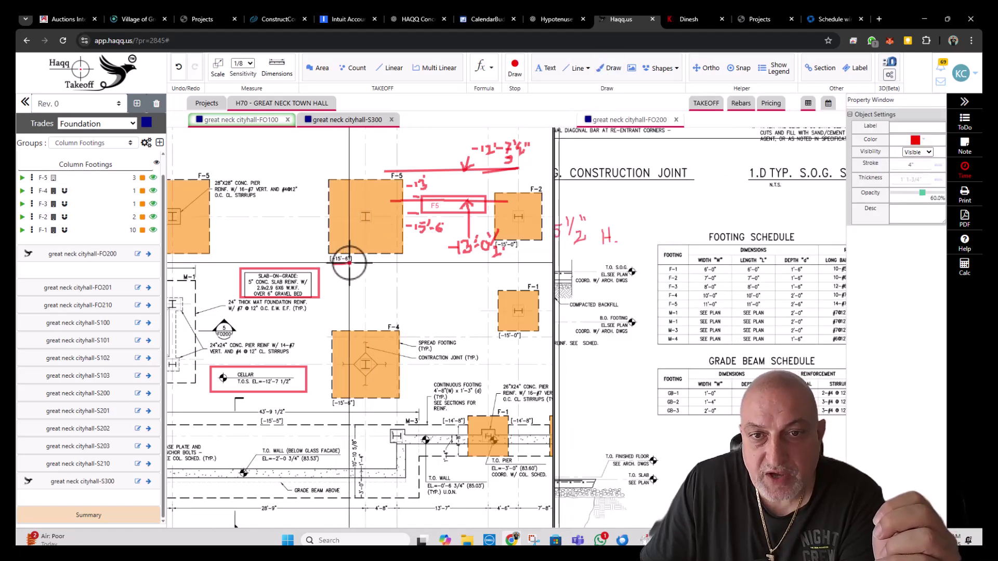
pyautogui.scroll(-2, 342, 268)
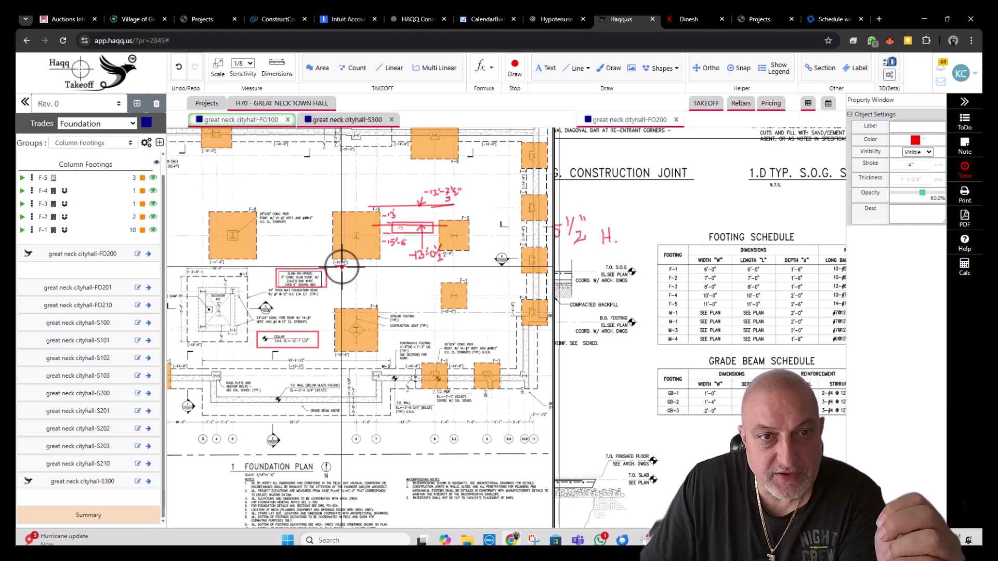
pyautogui.press('Escape')
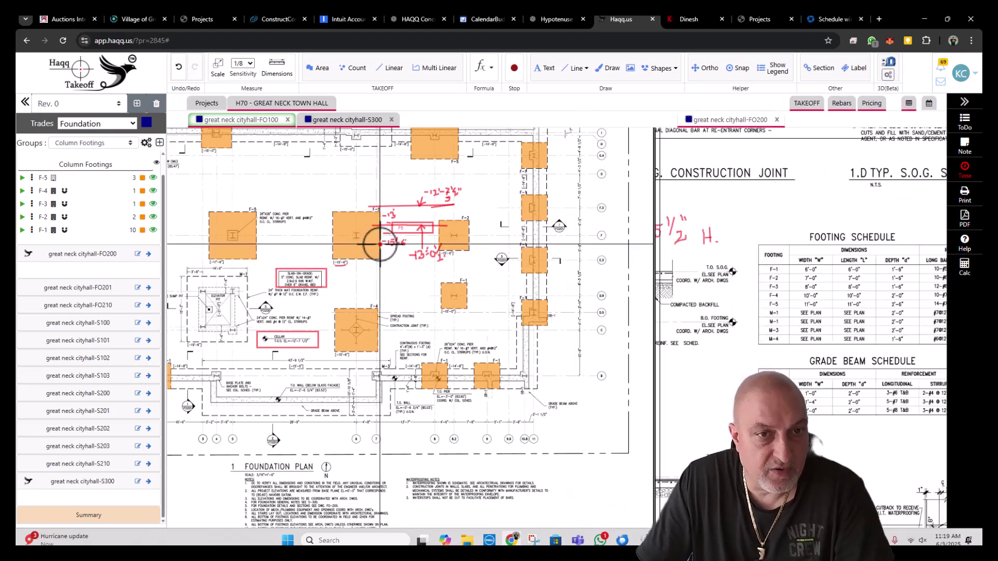
# - Look over the remaining column footings on the foundation plan and open sheet FO201 from the project's drawings
pyautogui.scroll(-2, 381, 244)
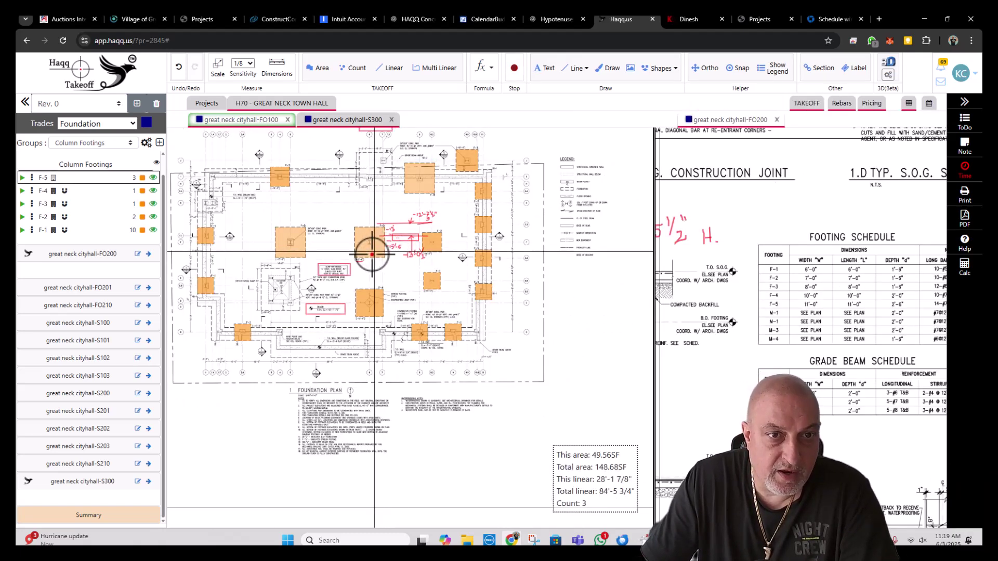
pyautogui.click(368, 304)
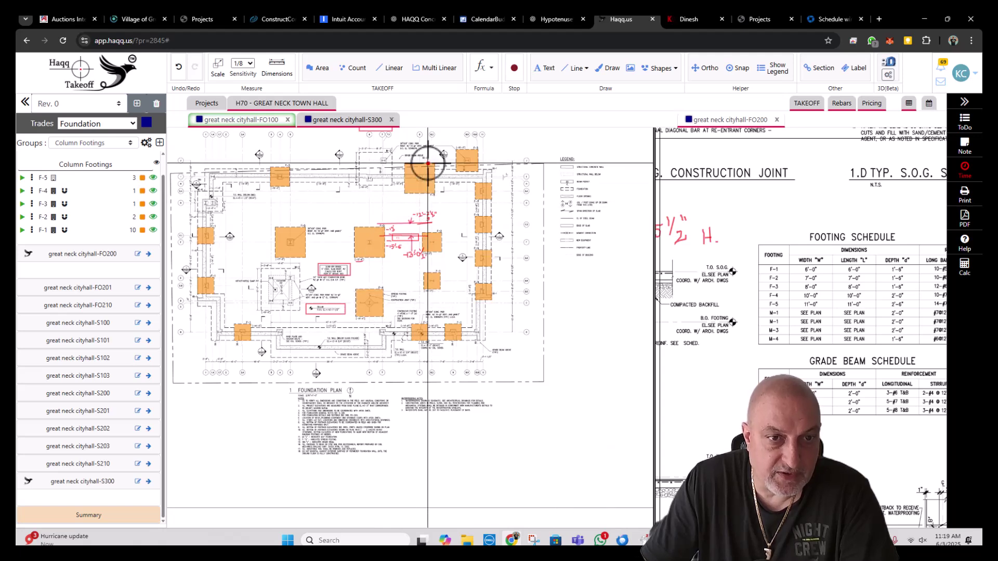
pyautogui.scroll(2, 434, 341)
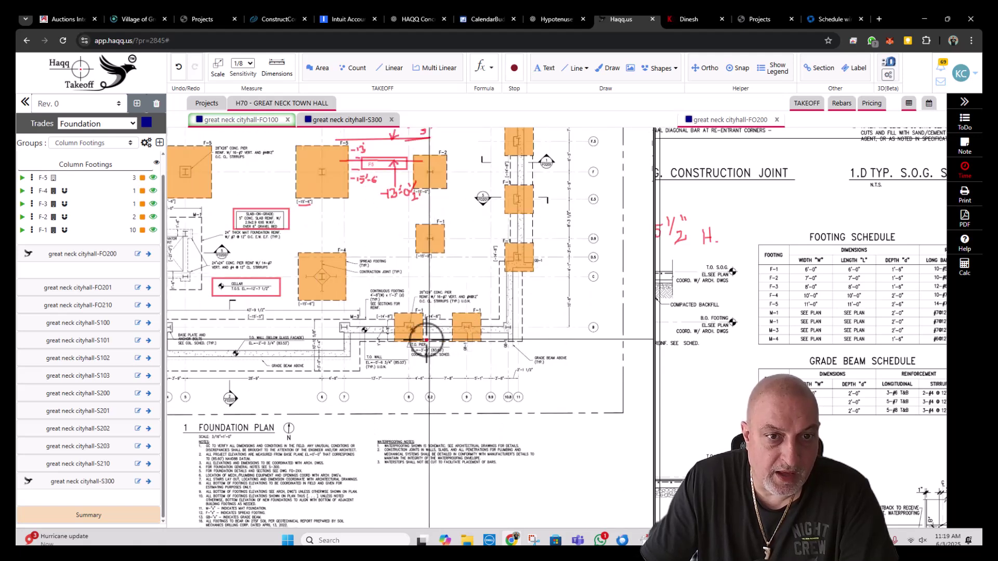
pyautogui.scroll(1, 514, 197)
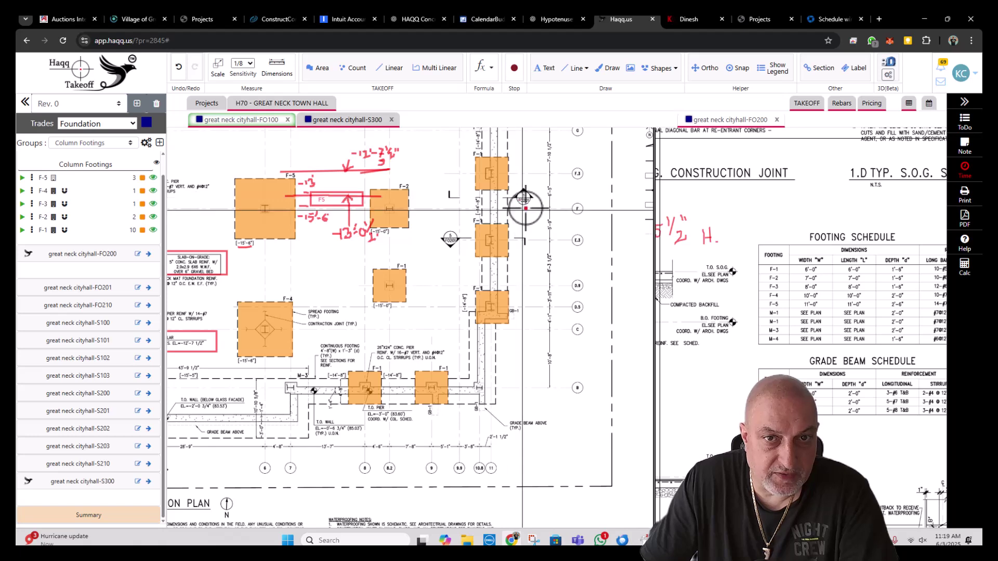
pyautogui.click(292, 104)
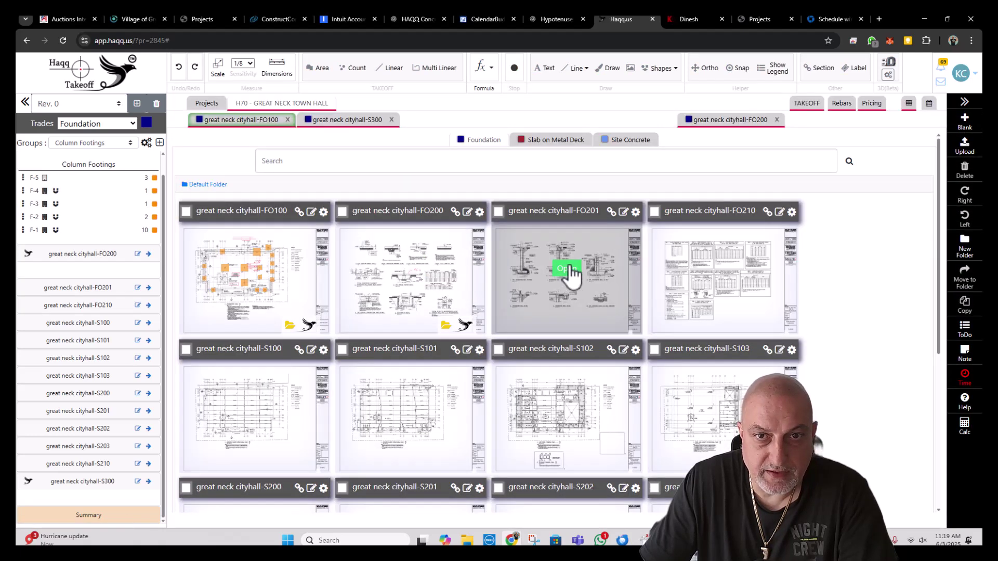
pyautogui.click(566, 269)
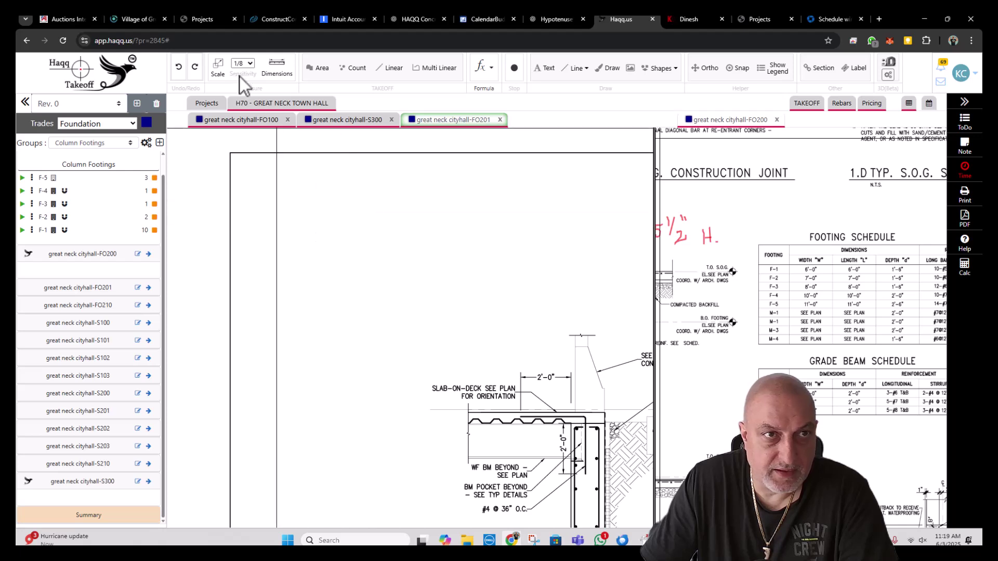
# - Set the drawing scale of sheet FO201 from the standard scales
pyautogui.click(217, 67)
pyautogui.click(385, 95)
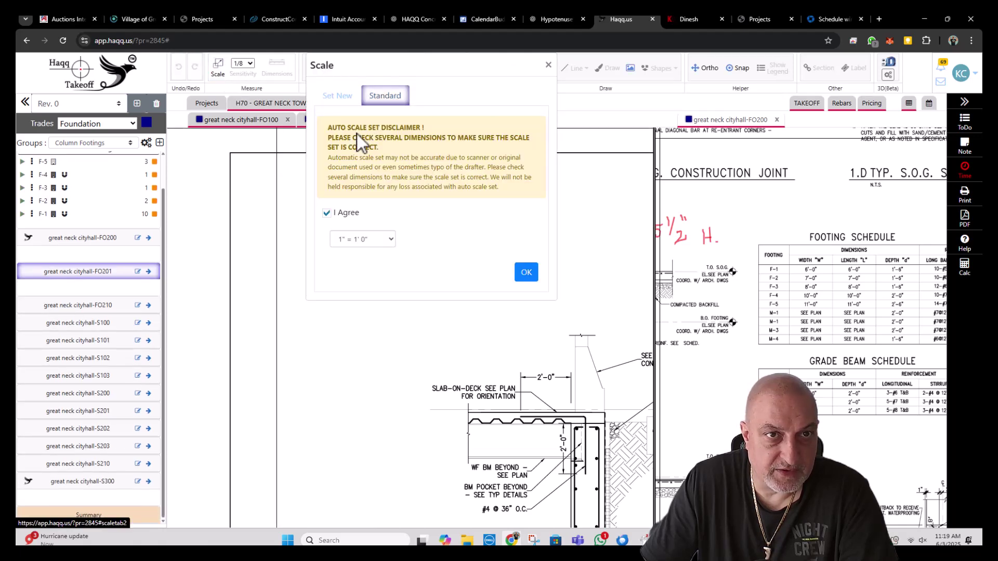
pyautogui.click(358, 239)
pyautogui.click(357, 294)
pyautogui.click(526, 272)
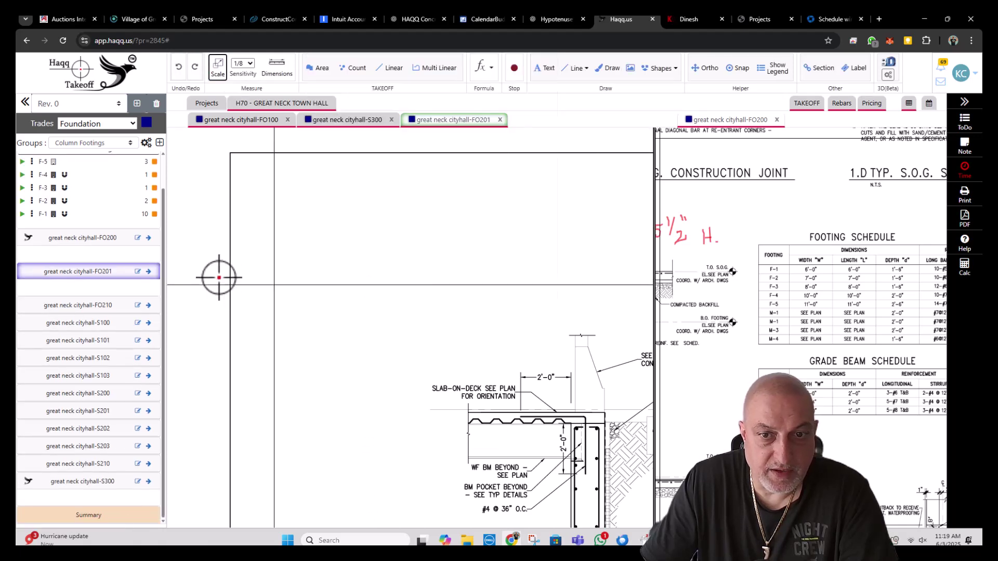
# - Examine the footing, cellar slab level and bottom-of-footing level in the typical foundation wall section on FO201
pyautogui.scroll(-3, 219, 277)
pyautogui.scroll(2, 288, 434)
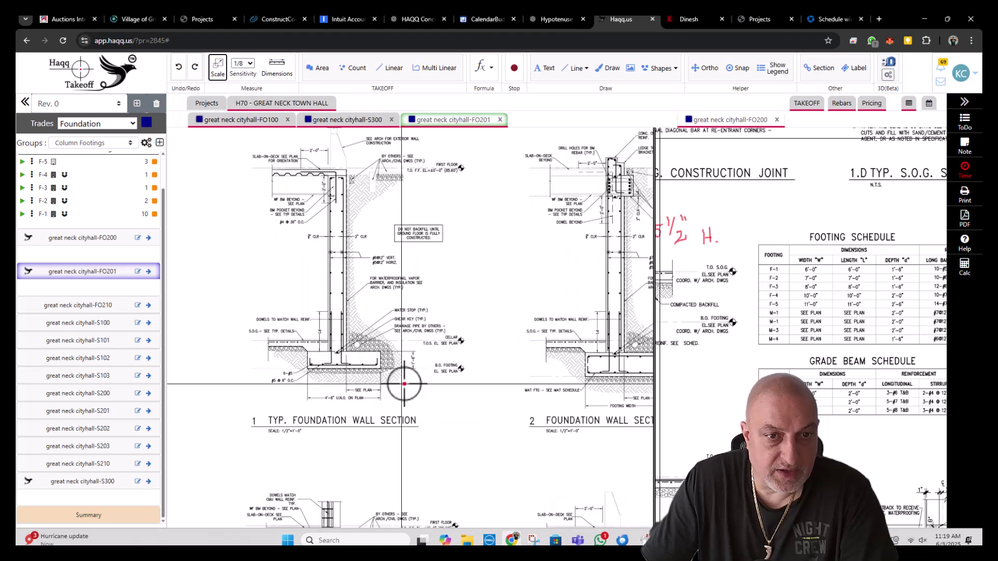
pyautogui.scroll(2, 404, 384)
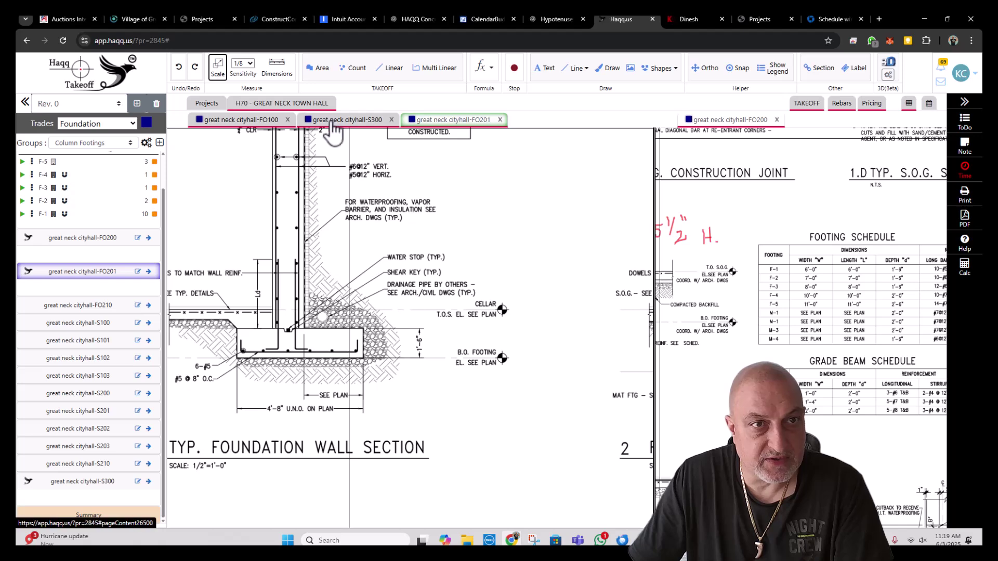
# - Open foundation plan sheet FO100 and view the object properties of the F-5 column footings
pyautogui.click(222, 125)
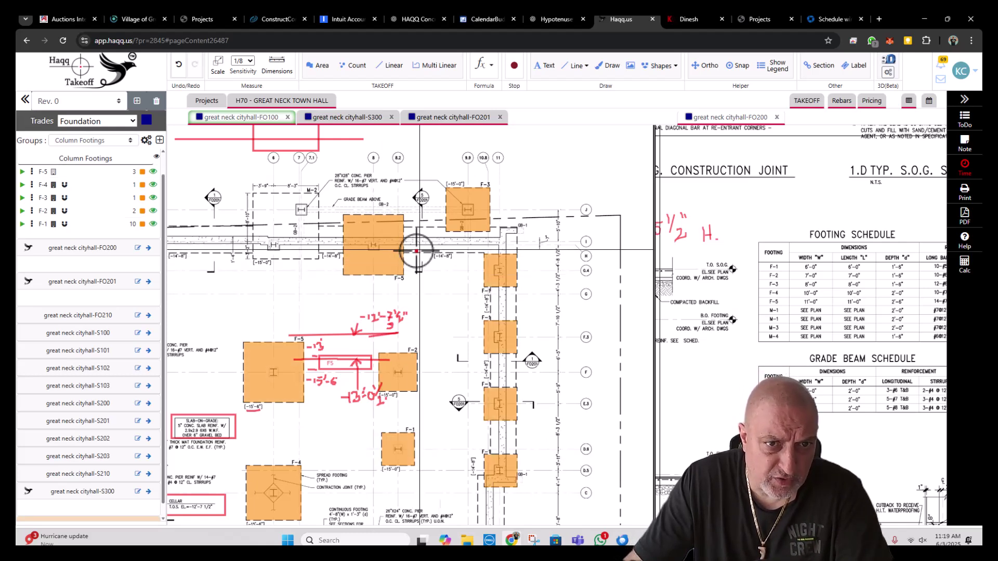
pyautogui.scroll(1, 371, 248)
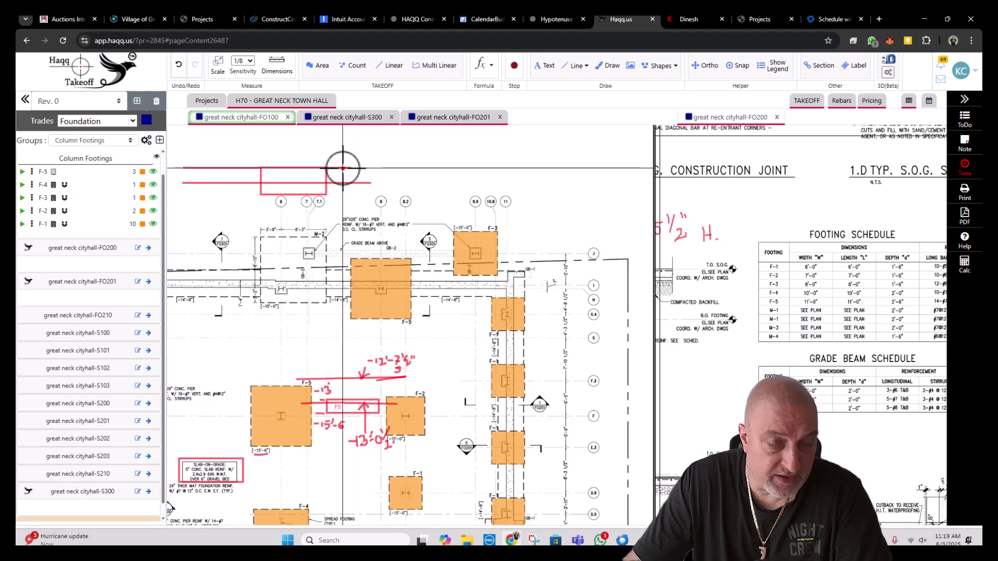
pyautogui.rightClick(405, 314)
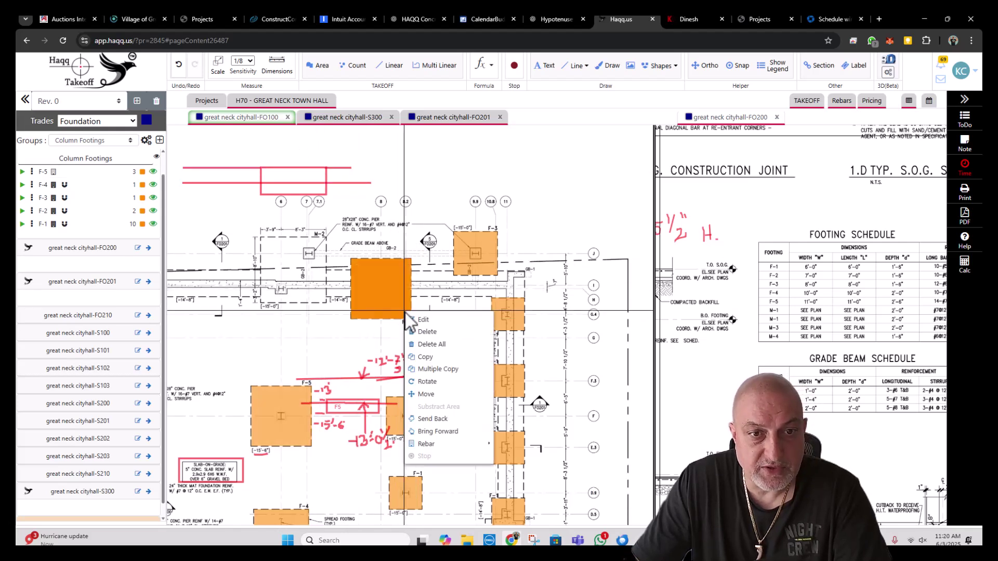
pyautogui.click(436, 322)
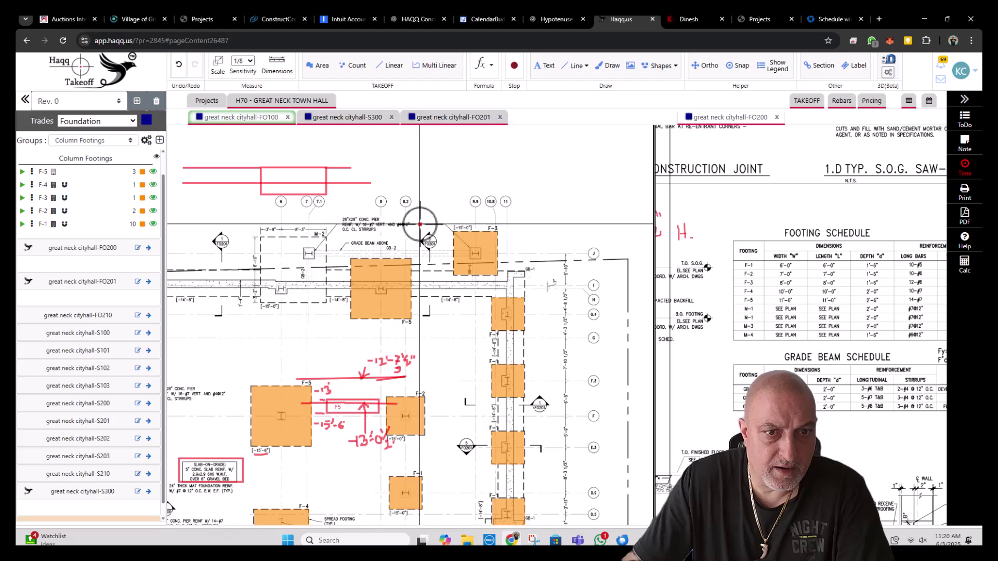
pyautogui.scroll(-3, 420, 226)
pyautogui.scroll(2, 317, 347)
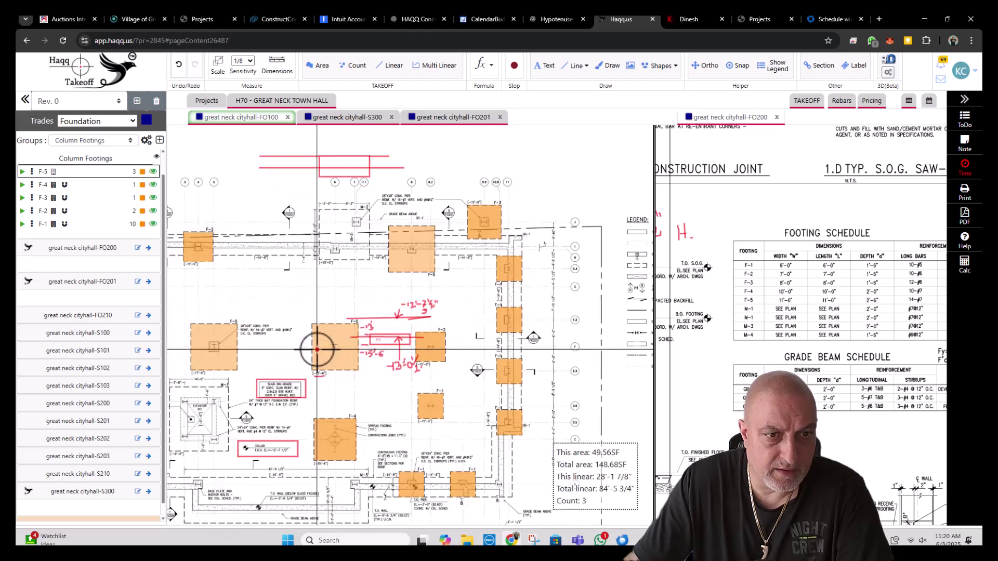
pyautogui.rightClick(328, 353)
pyautogui.click(345, 359)
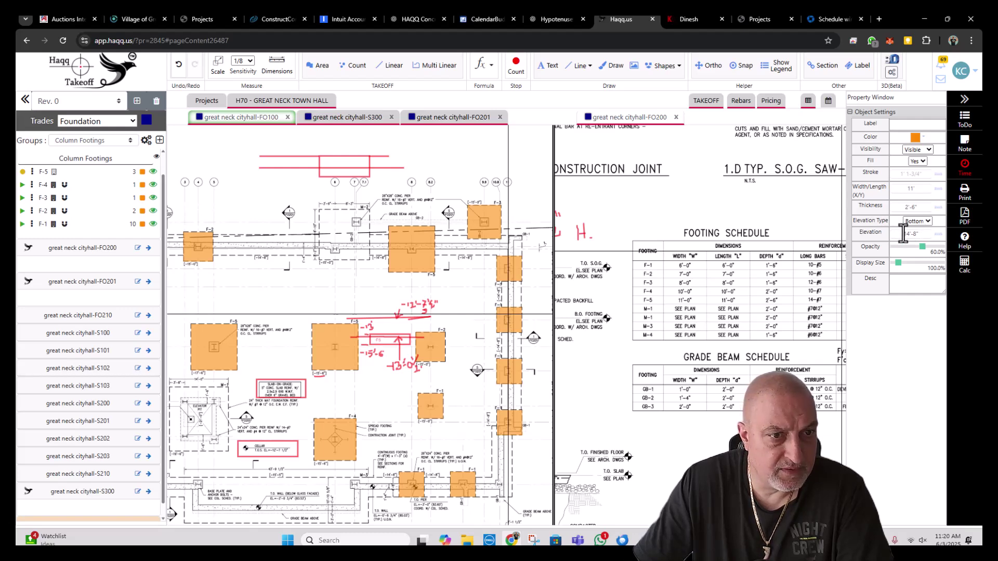
# - Edit the F-5 count item in Column Footings, setting its bottom elevation to -15'-6"
pyautogui.click(200, 178)
pyautogui.click(32, 171)
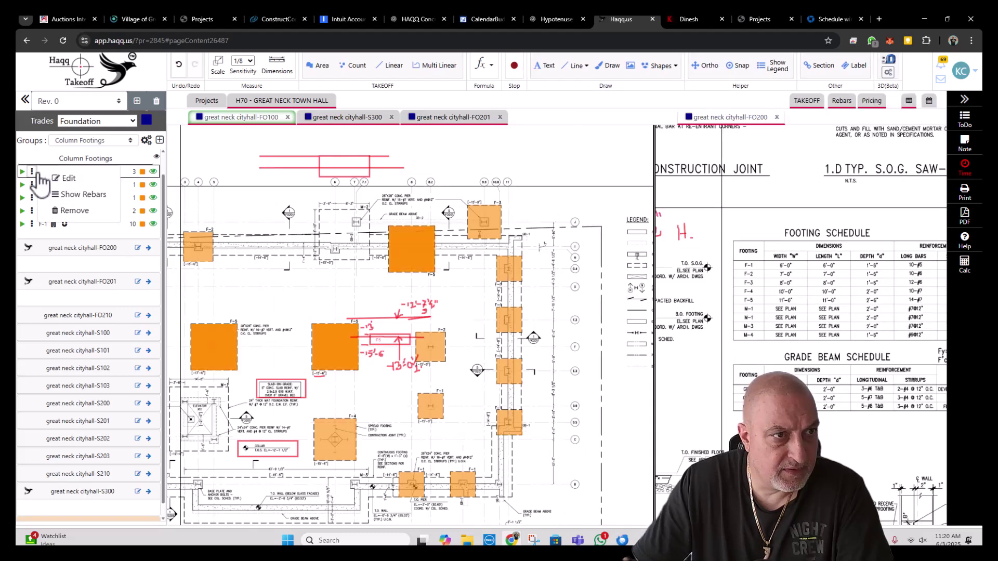
pyautogui.click(68, 178)
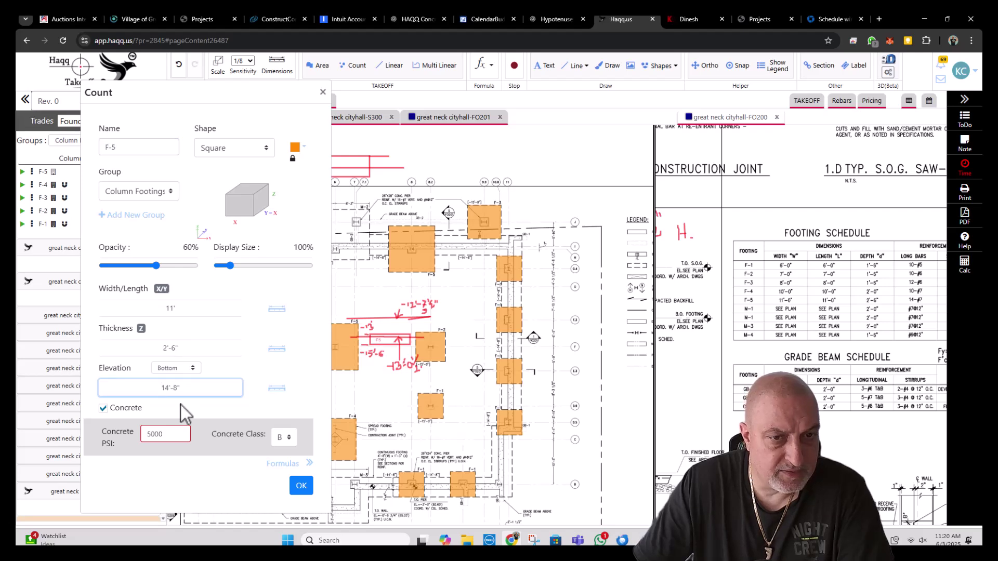
pyautogui.moveTo(338, 368); pyautogui.dragTo(518, 362)
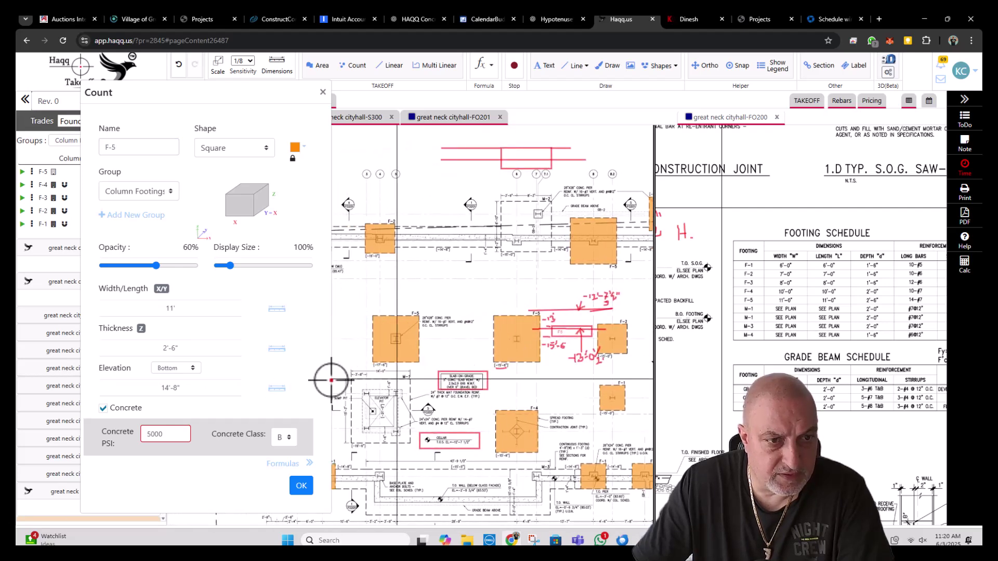
pyautogui.click(158, 387)
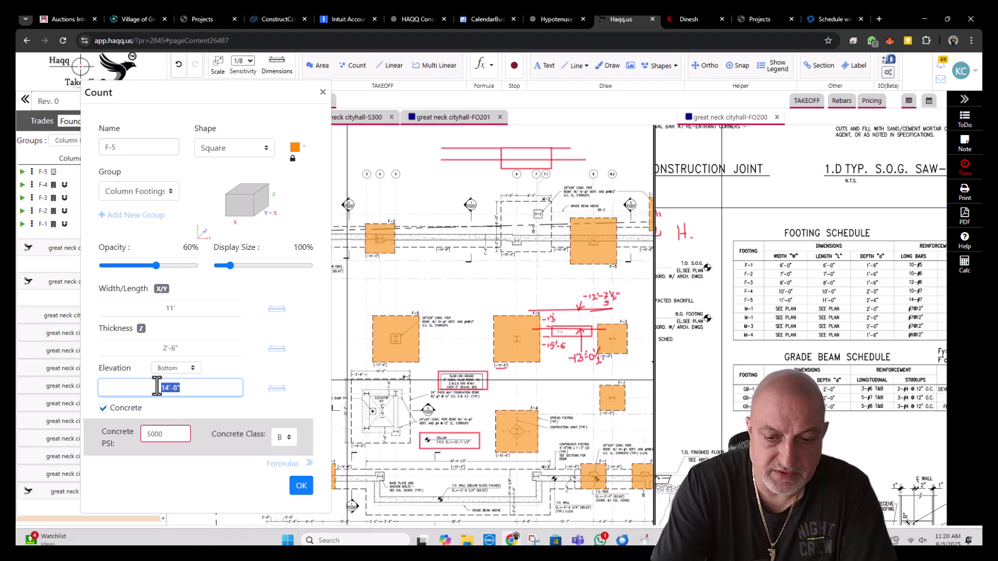
pyautogui.write('-15')
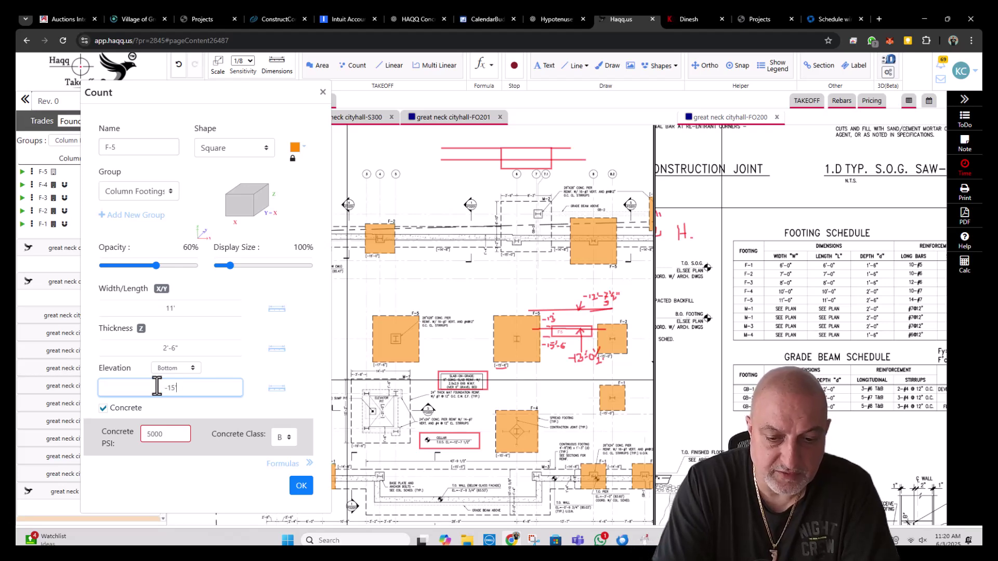
pyautogui.write('\'-6"')
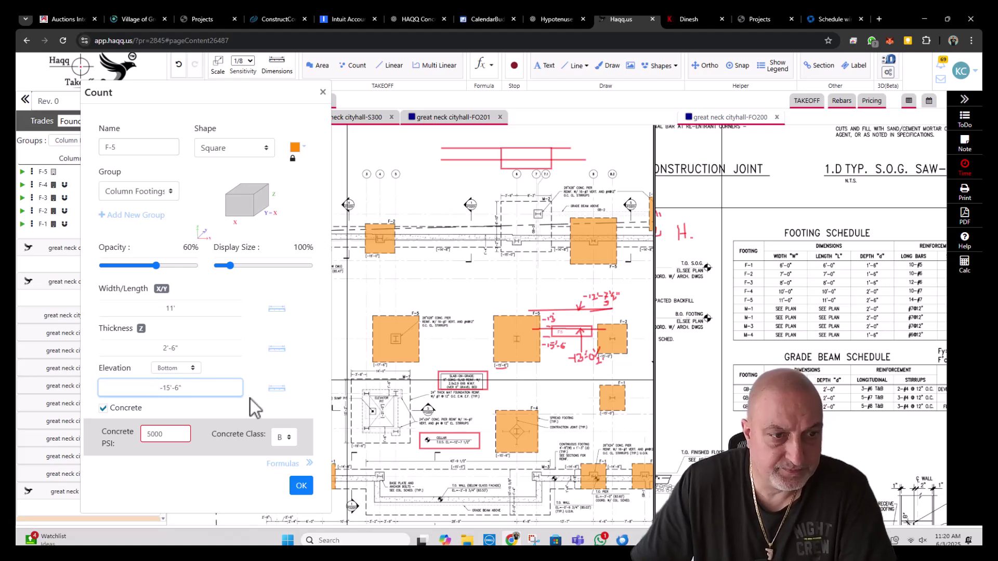
pyautogui.click(301, 486)
# - Override the bottom elevation of the individual F-5 footing on the upper foundation wall near grid 8 with -17'-2"
pyautogui.scroll(-2, 495, 256)
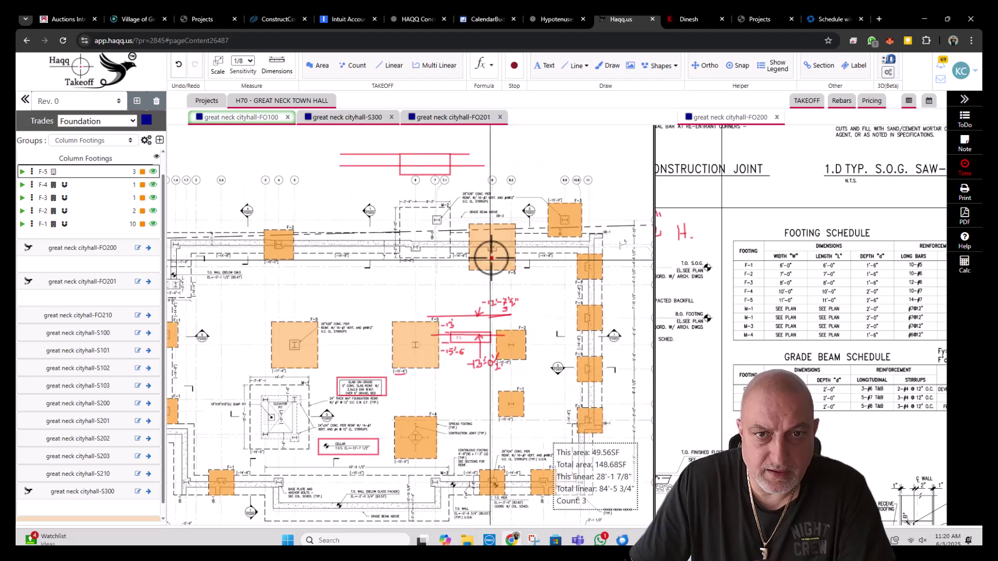
pyautogui.scroll(2, 499, 262)
pyautogui.rightClick(507, 270)
pyautogui.click(523, 276)
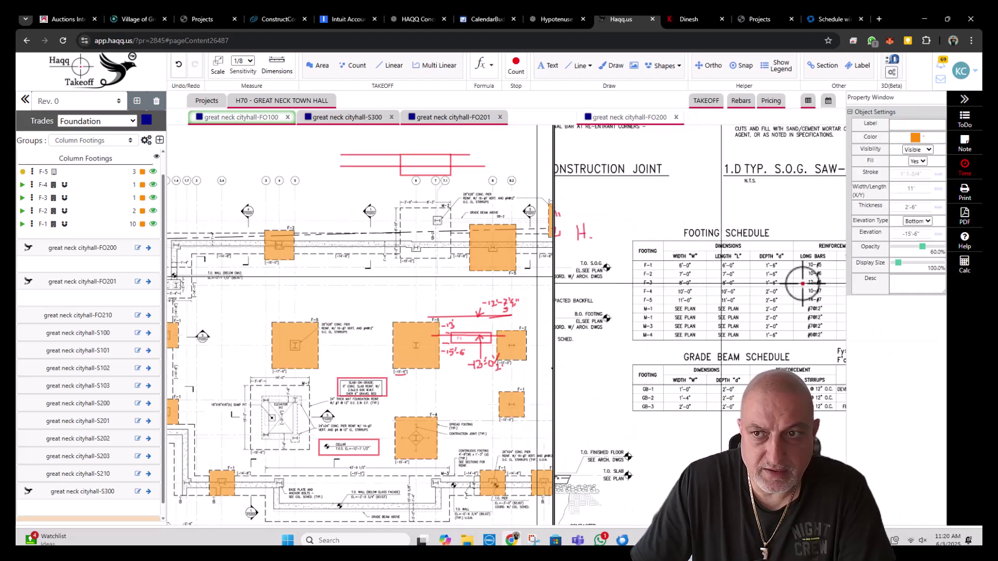
pyautogui.doubleClick(917, 234)
pyautogui.press('BackSpace')
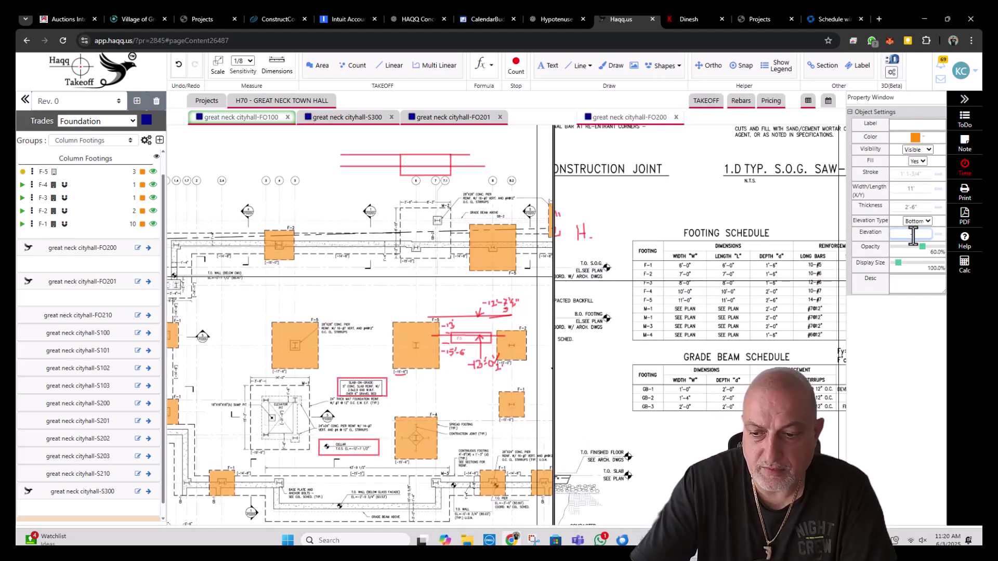
pyautogui.write('-1')
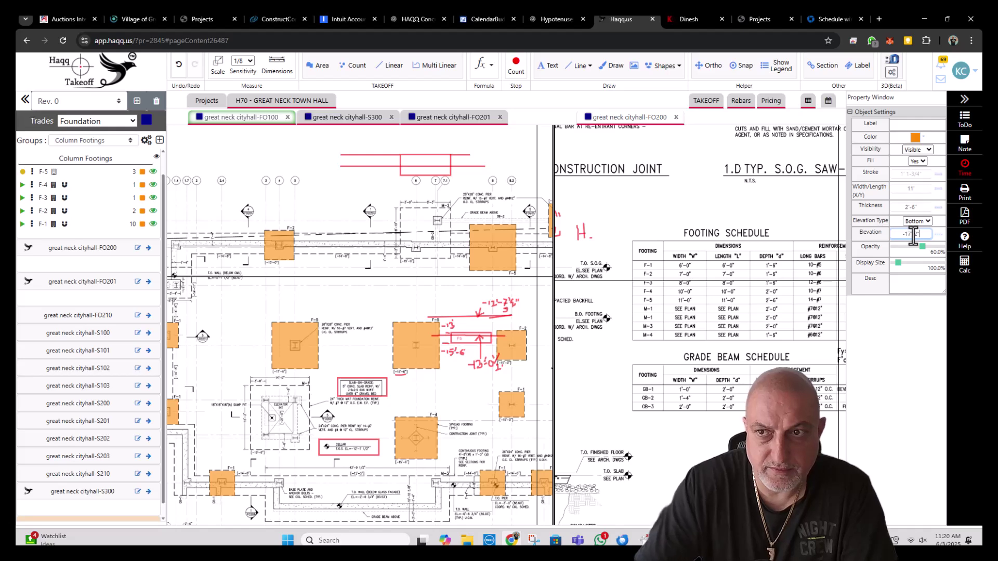
pyautogui.write('7\'-2"')
pyautogui.click(284, 350)
# - Override the bottom elevation of the individual F-5 footing above the elevator pit with the plan-noted -17'-6"
pyautogui.rightClick(289, 349)
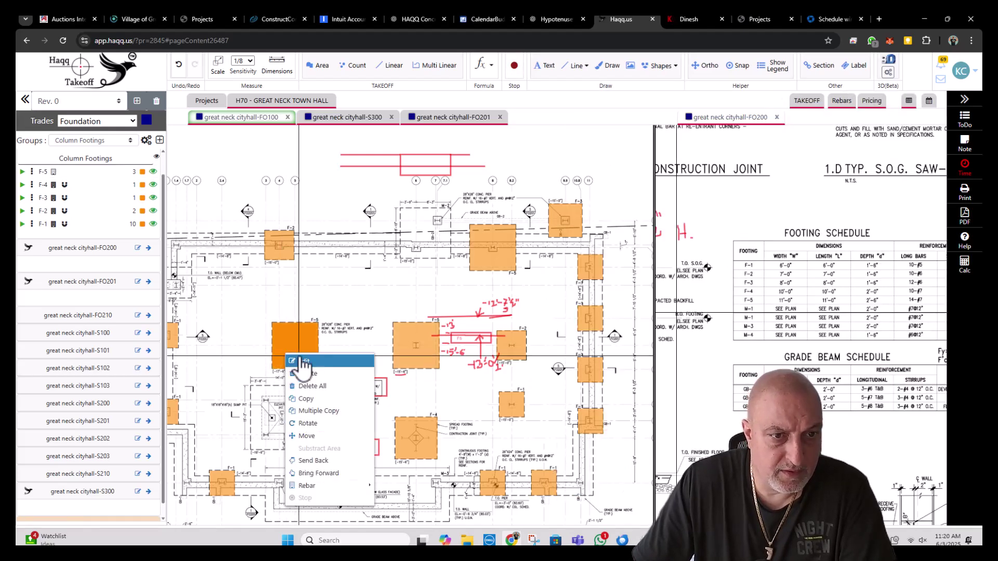
pyautogui.click(304, 358)
pyautogui.tripleClick(917, 234)
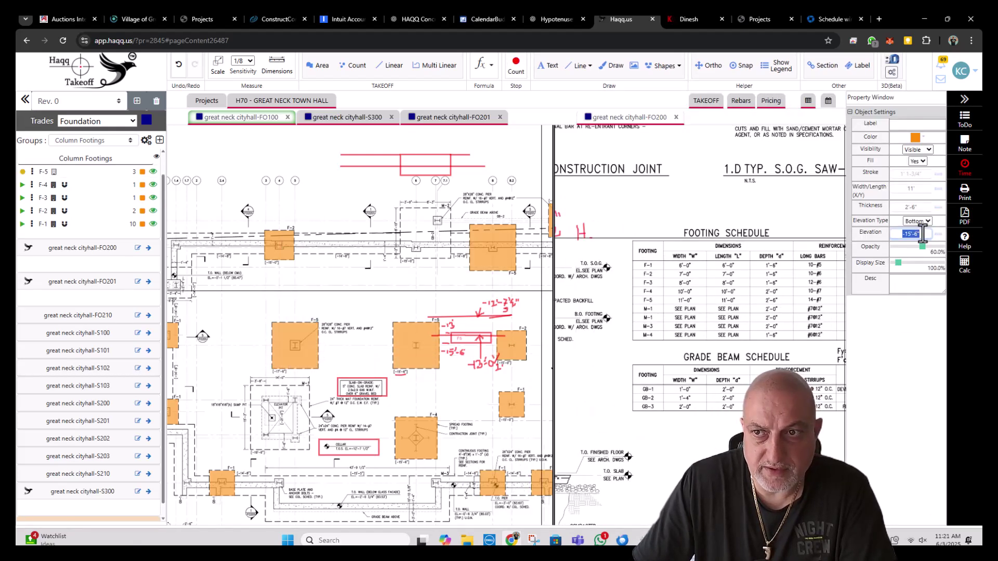
pyautogui.press('BackSpace')
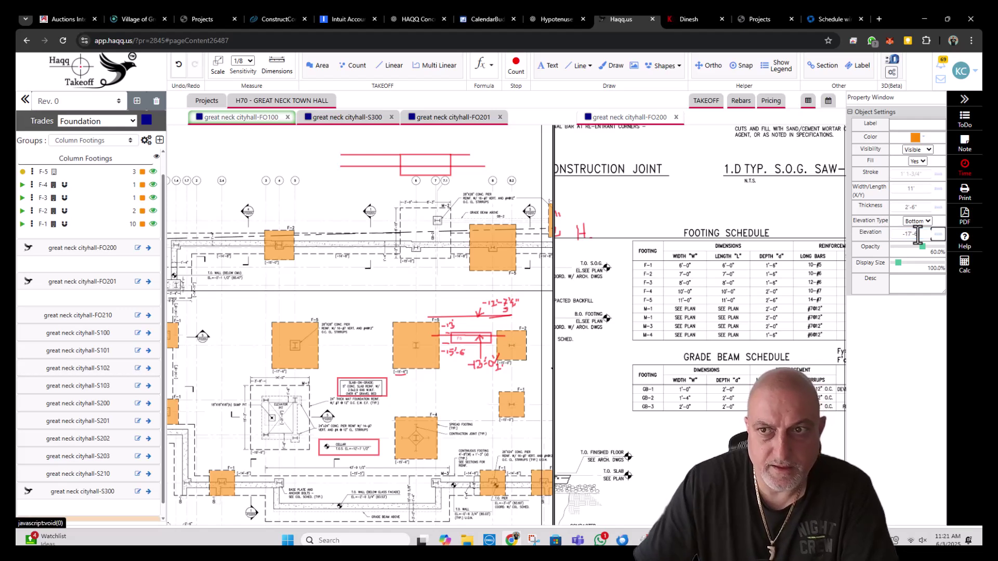
pyautogui.press('Return')
# - Examine the foundation plan for the mat foundations and their noted elevations, including mat M-1 at the elevator pit
pyautogui.scroll(-4, 503, 294)
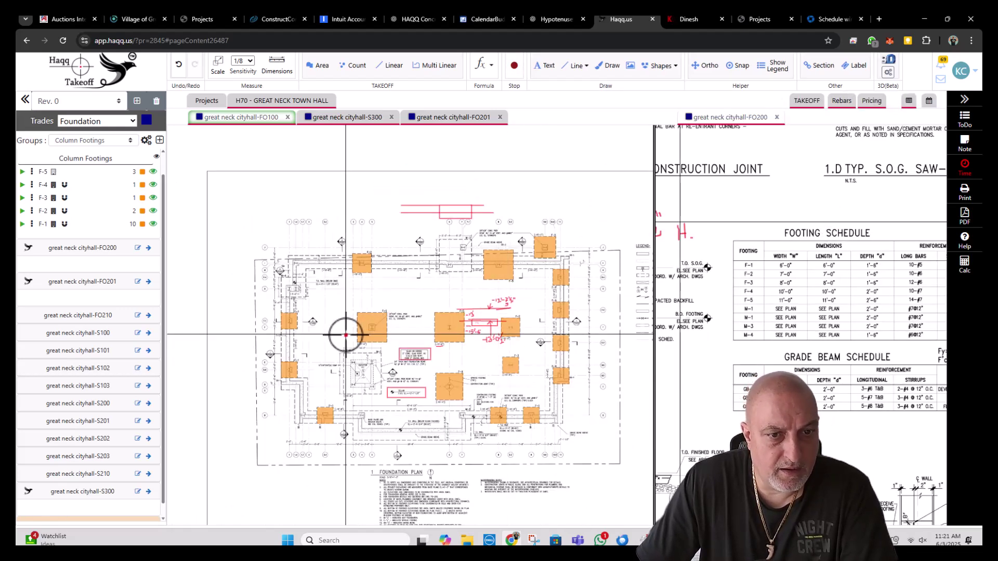
pyautogui.scroll(2, 286, 259)
pyautogui.scroll(2, 289, 295)
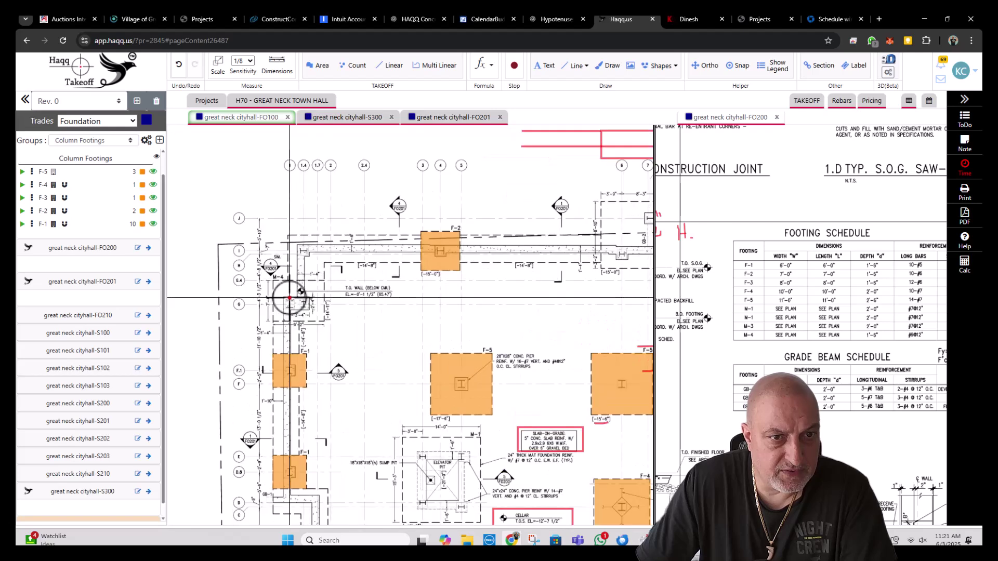
pyautogui.hscroll(3, 448, 231)
pyautogui.scroll(2, 448, 230)
pyautogui.hscroll(1, 448, 230)
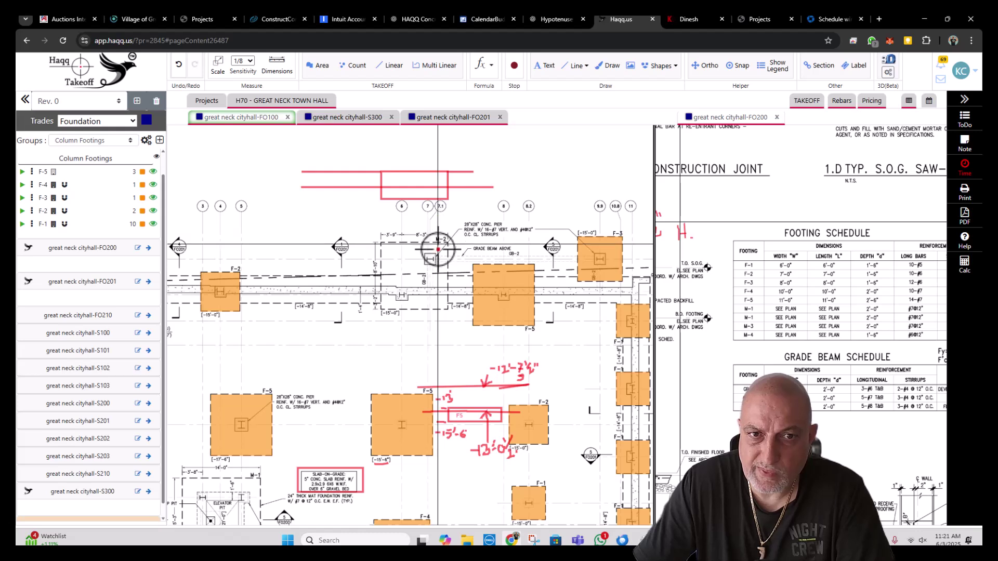
pyautogui.moveTo(517, 294)
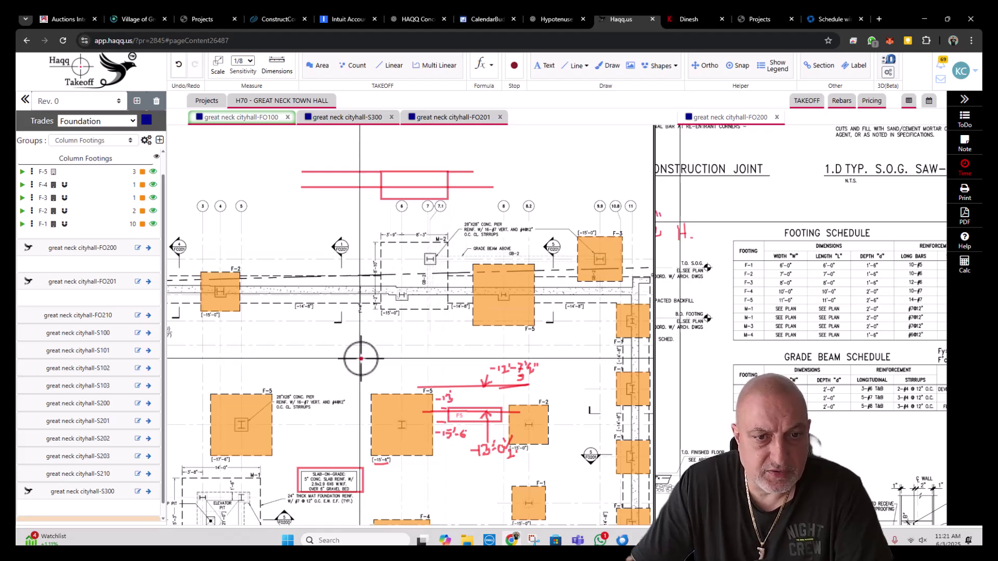
pyautogui.moveTo(370, 353); pyautogui.dragTo(544, 229)
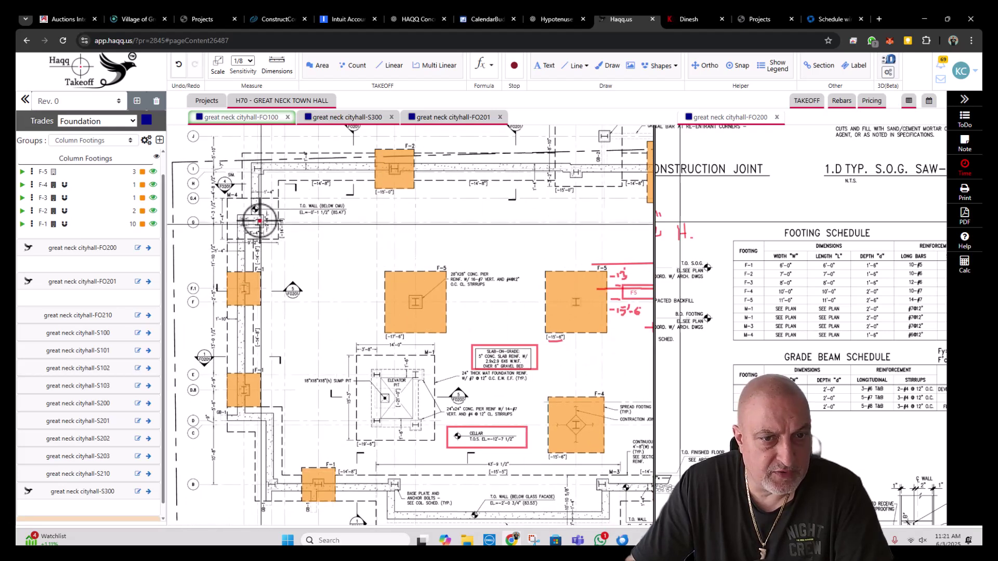
pyautogui.scroll(3, 346, 352)
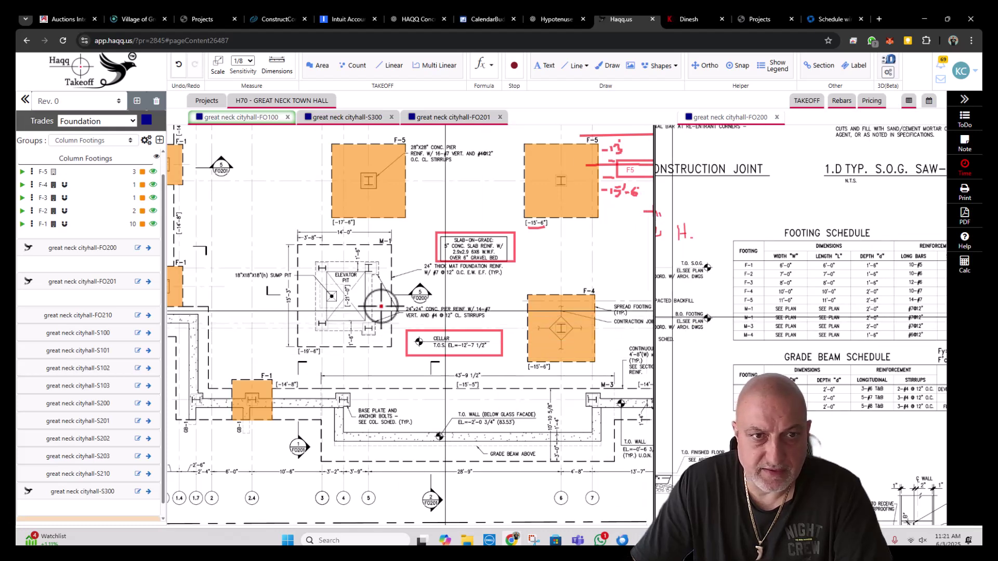
# - Create a new area takeoff item named M-1 24" Mat Slab Reinforced and give it a crimson red color
pyautogui.click(319, 66)
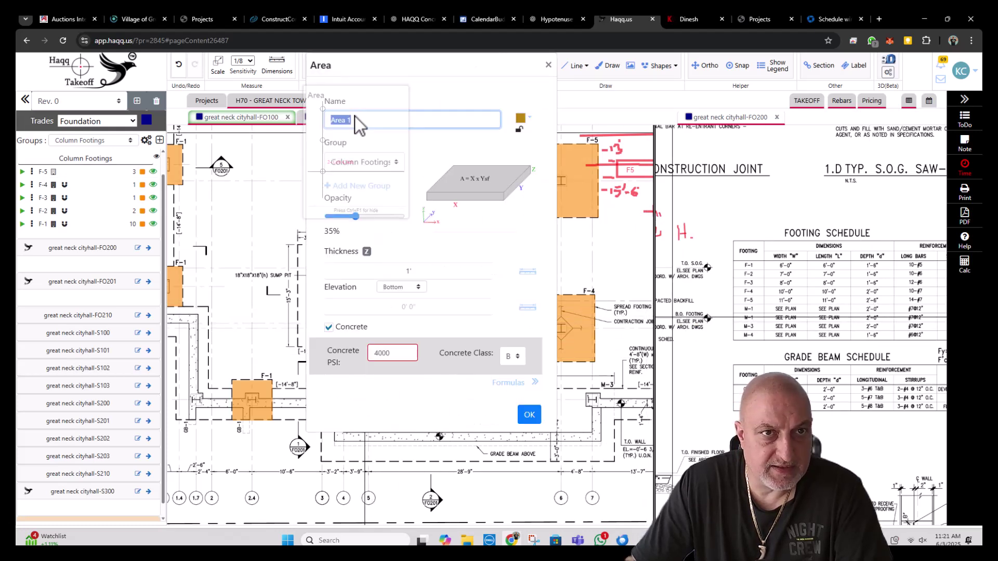
pyautogui.write('m')
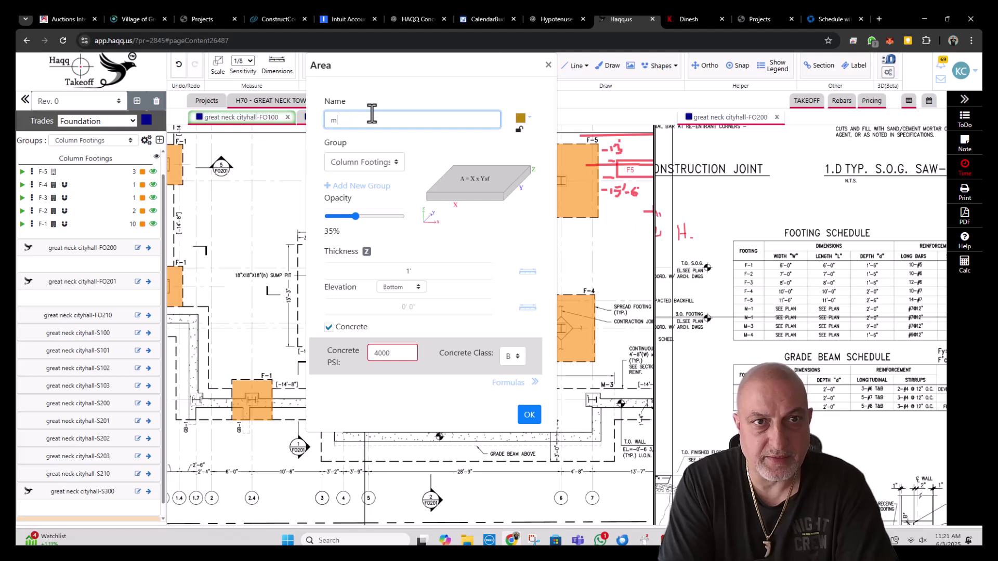
pyautogui.press('capslock')
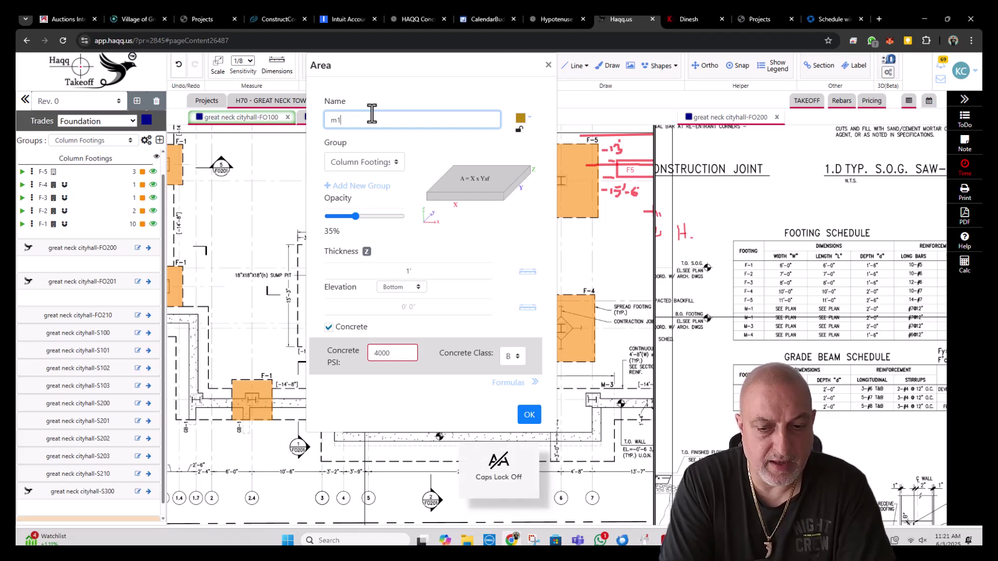
pyautogui.press('BackSpace')
pyautogui.press('capslock')
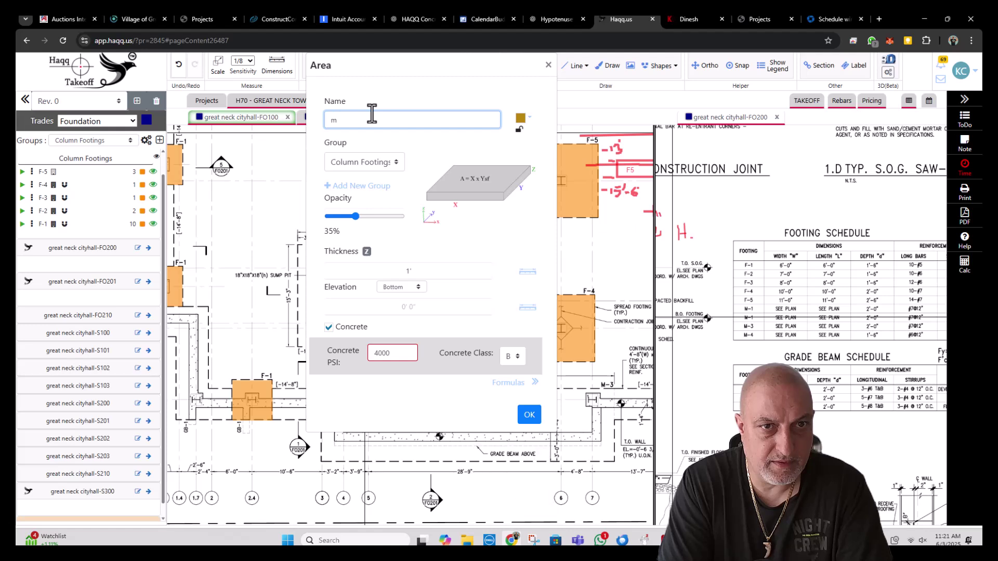
pyautogui.press('capslock')
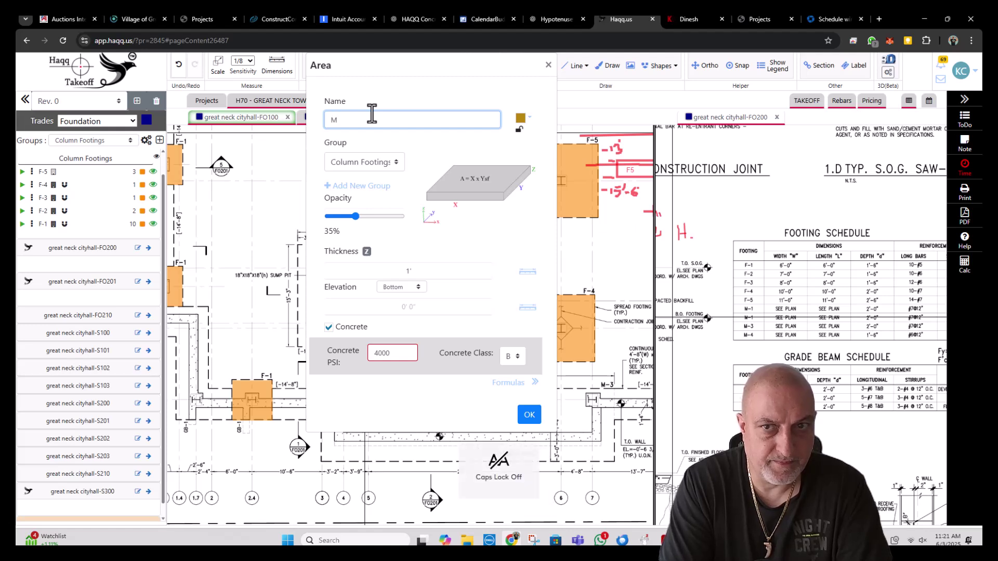
pyautogui.write('-1 24" Mat Slab Reinforced')
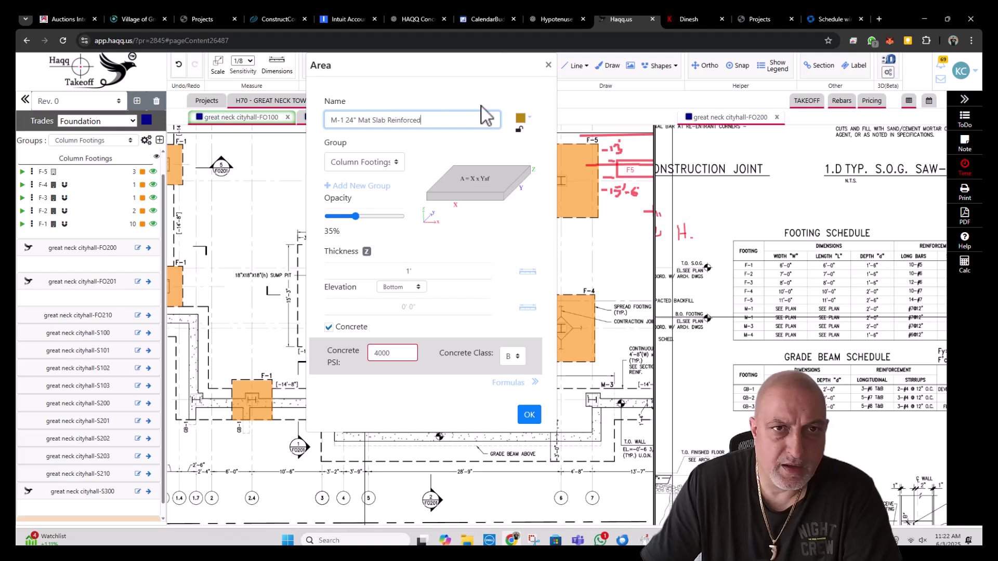
pyautogui.click(520, 118)
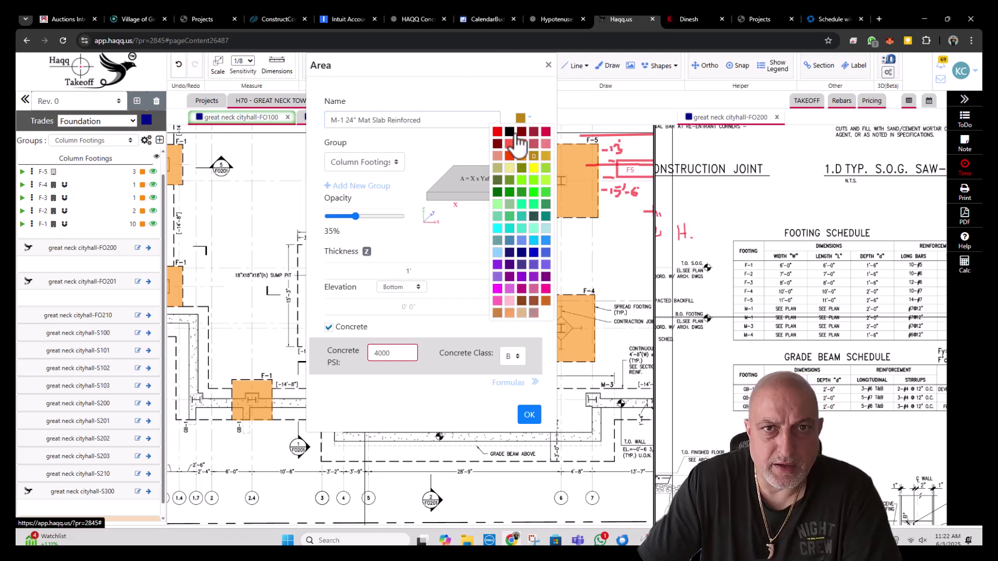
pyautogui.click(509, 139)
# - Set the mat slab item's thickness to 2' and its bottom elevation to the plan-noted -19'-6"
pyautogui.doubleClick(419, 271)
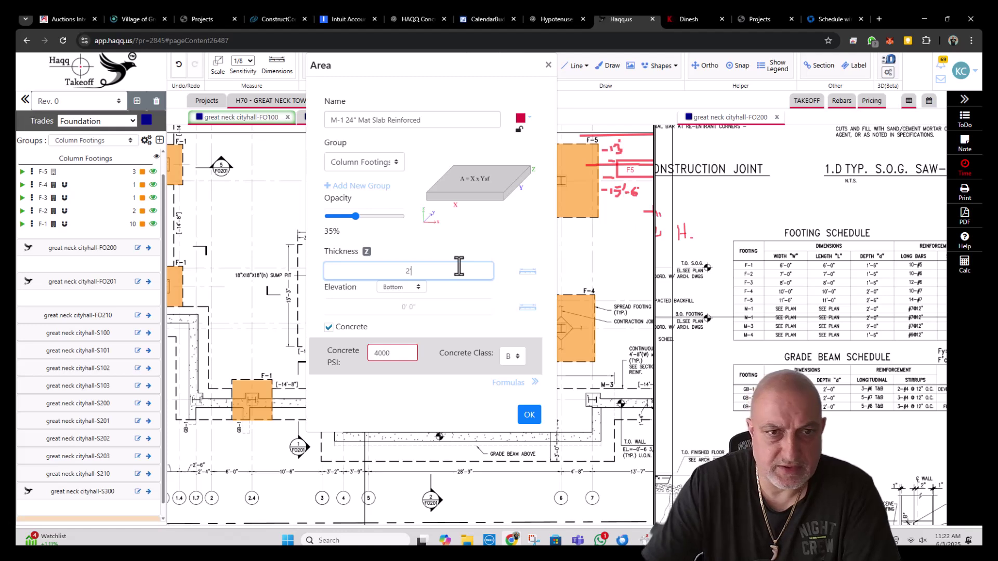
pyautogui.moveTo(289, 311)
pyautogui.mouseDown()
pyautogui.moveTo(216, 345)
pyautogui.moveTo(253, 348)
pyautogui.mouseUp()
pyautogui.click(407, 306)
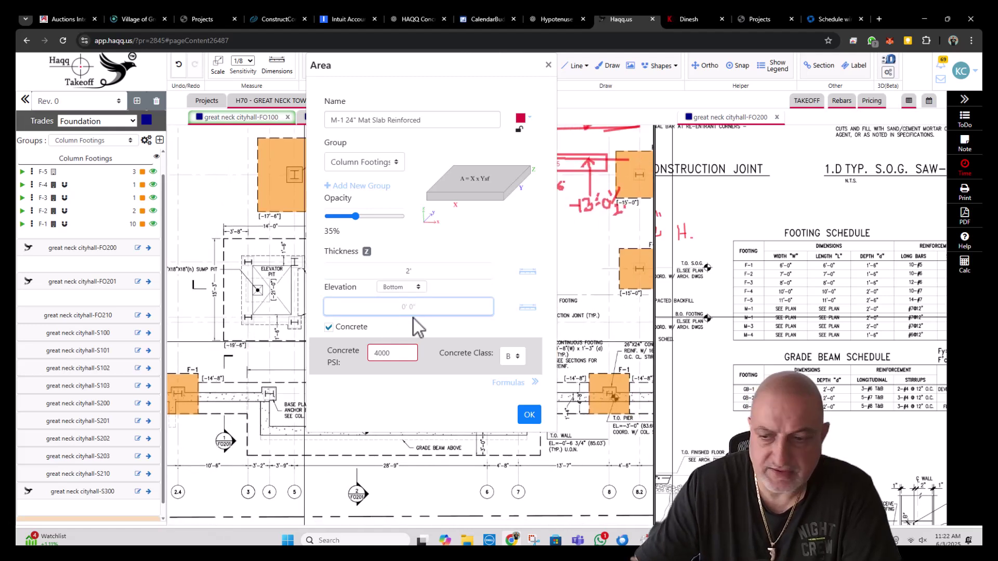
pyautogui.write('-19')
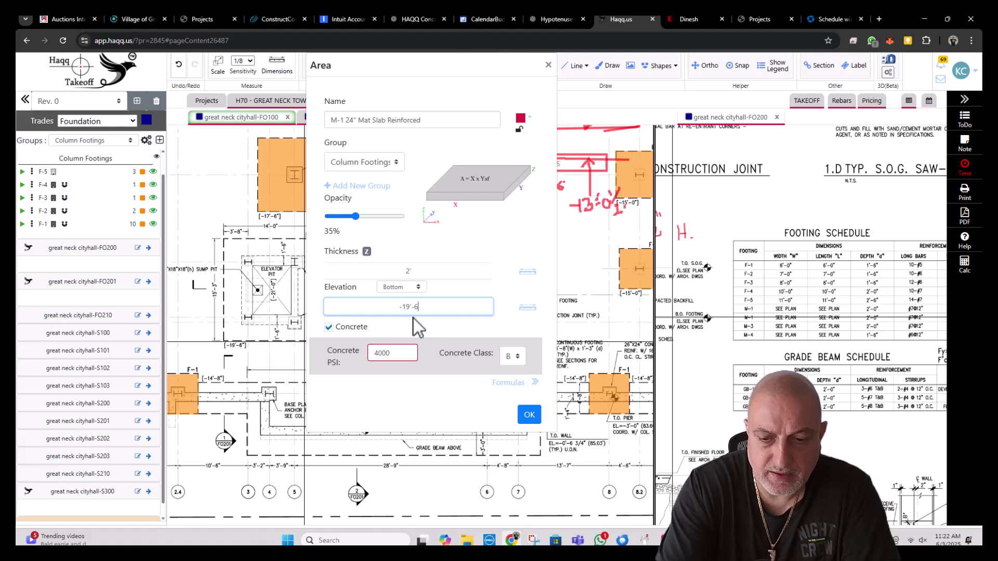
pyautogui.write("'-6")
pyautogui.click(419, 327)
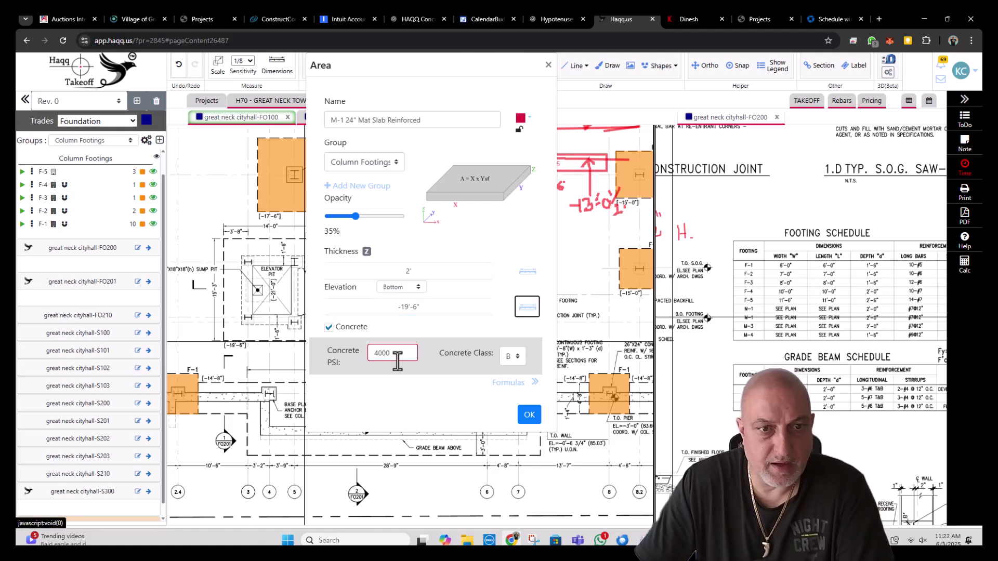
# - Set the concrete strength to 5000 PSI and save the mat item in a new group named Mat Slabs
pyautogui.moveTo(397, 356); pyautogui.dragTo(373, 349)
pyautogui.press('BackSpace')
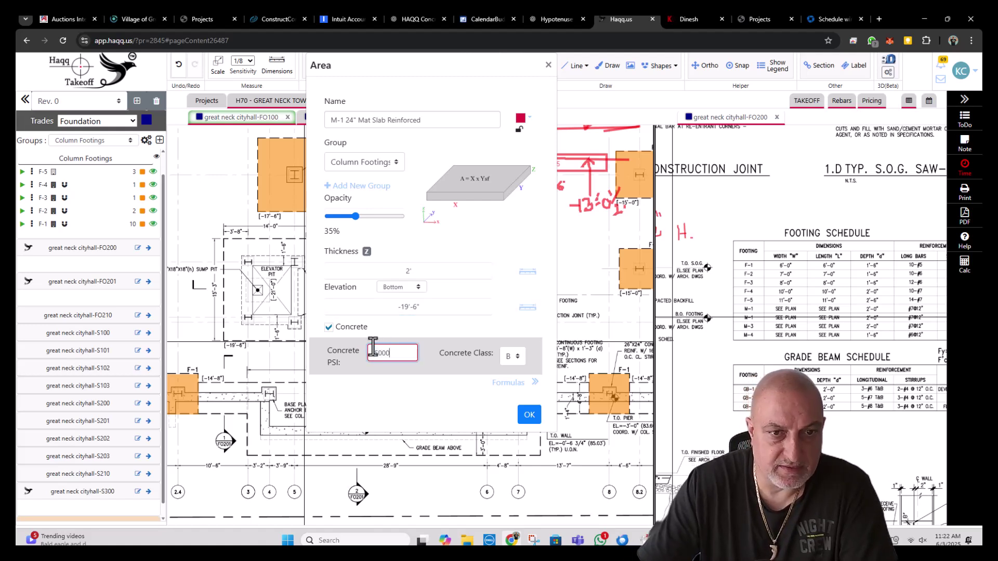
pyautogui.click(387, 187)
pyautogui.write('Mat Slabs')
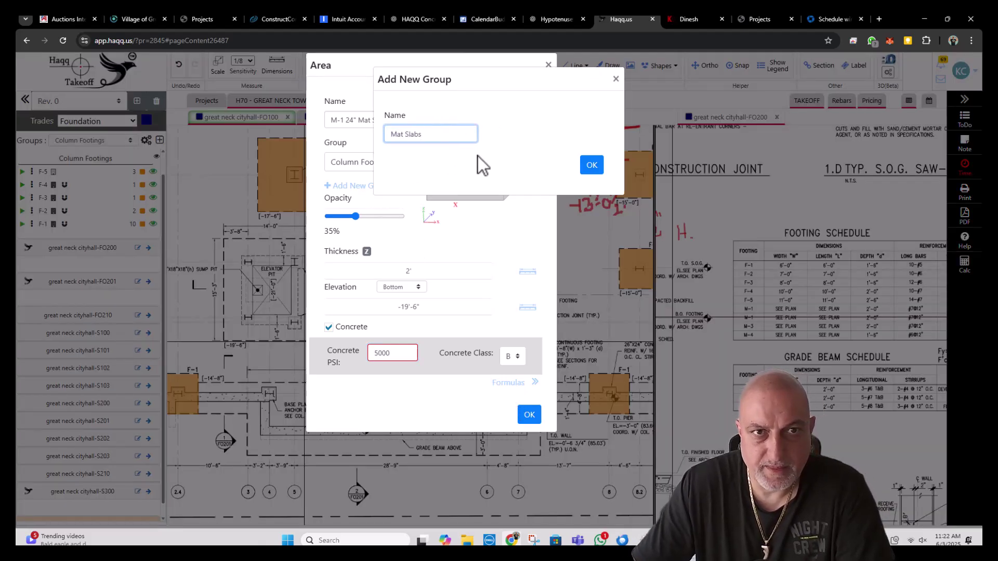
pyautogui.click(591, 166)
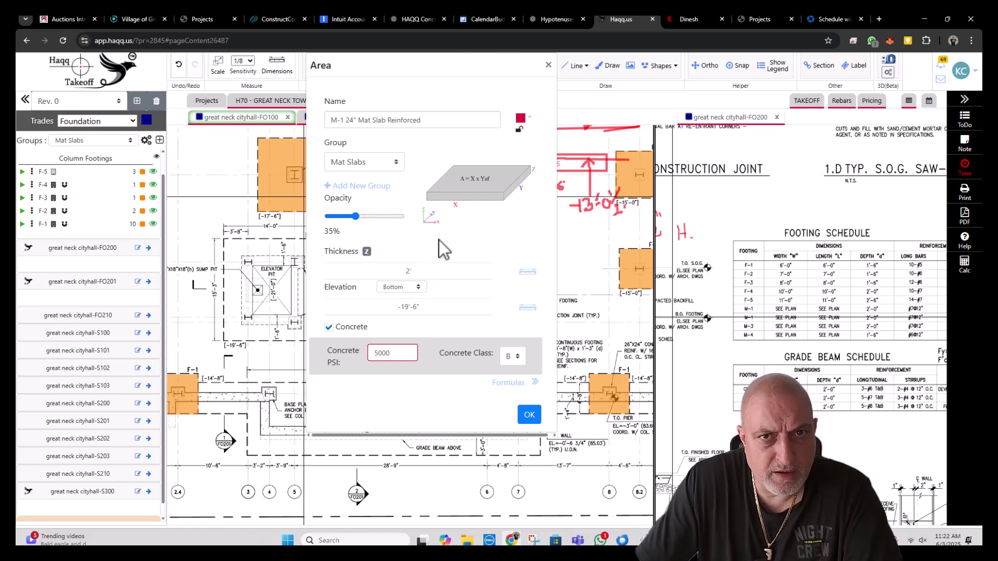
pyautogui.click(528, 415)
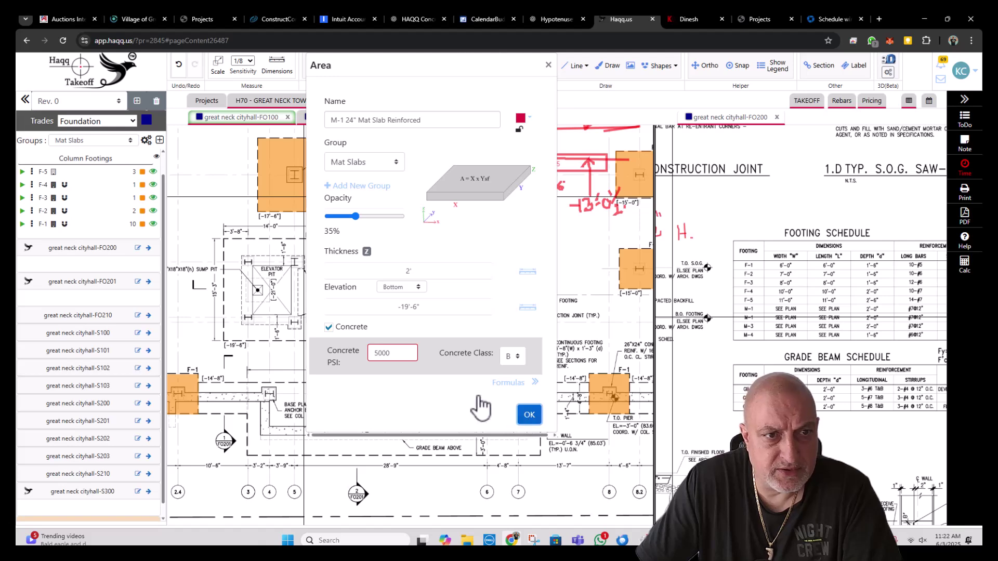
# - Trace the rectangular M-1 mat outline around the elevator pit as a mat slab area, keeping its edges orthogonal
pyautogui.scroll(5, 493, 296)
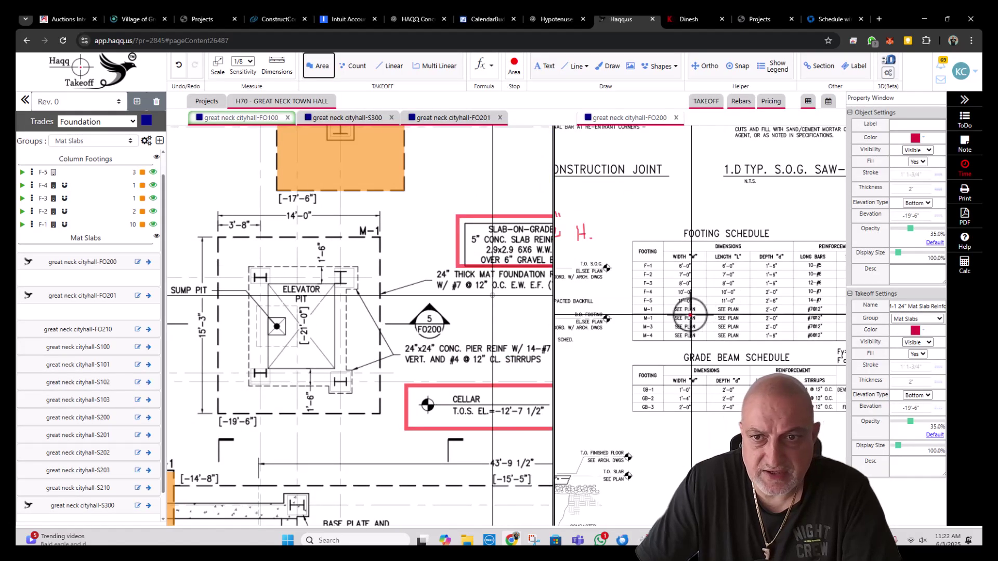
pyautogui.click(222, 241)
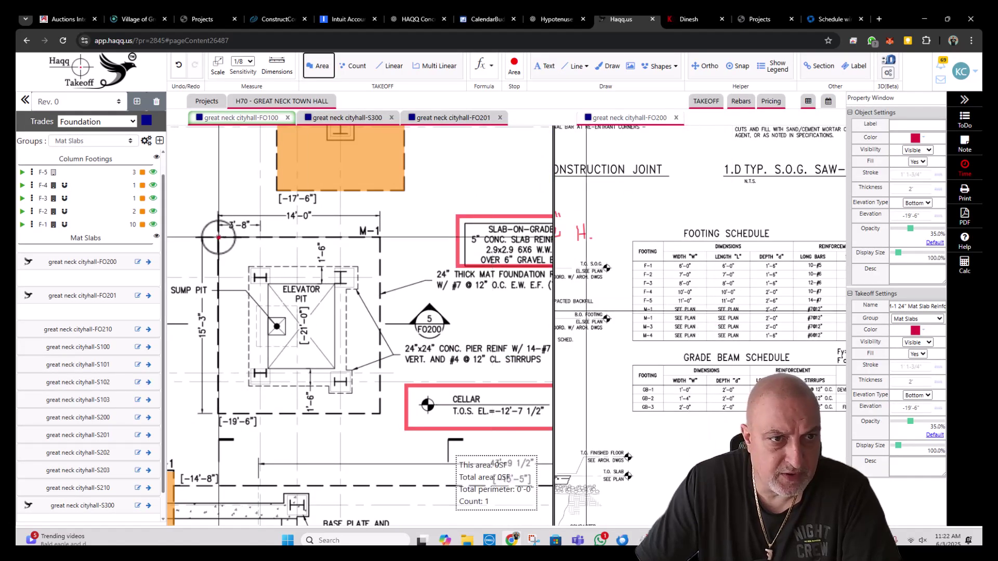
pyautogui.press('o')
pyautogui.click(381, 235)
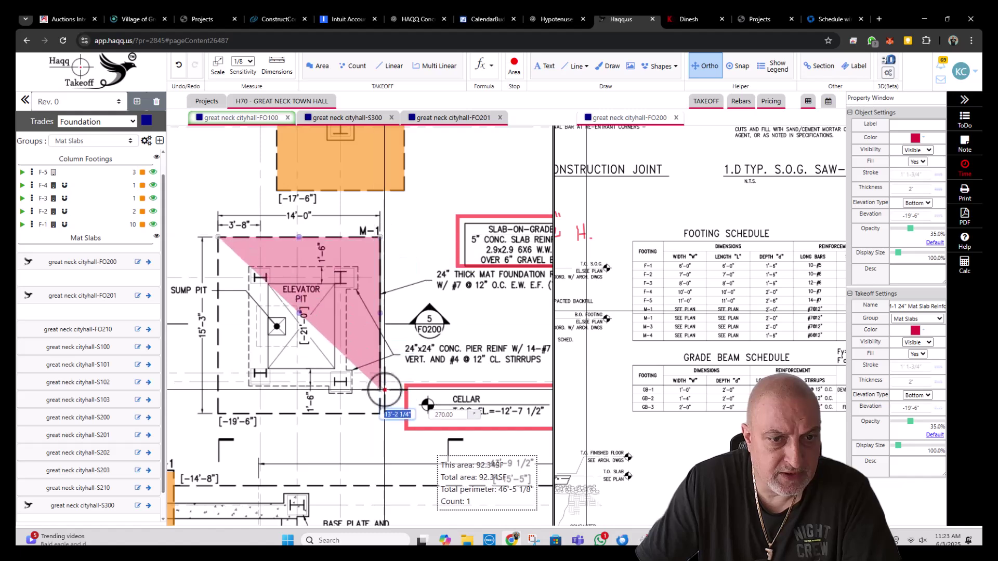
pyautogui.click(381, 414)
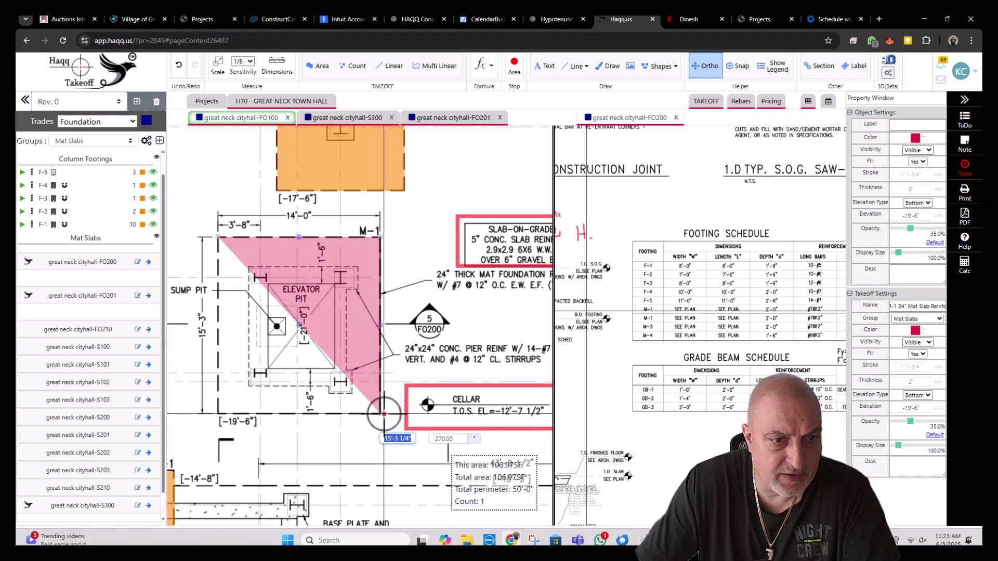
pyautogui.press('o')
pyautogui.doubleClick(218, 415)
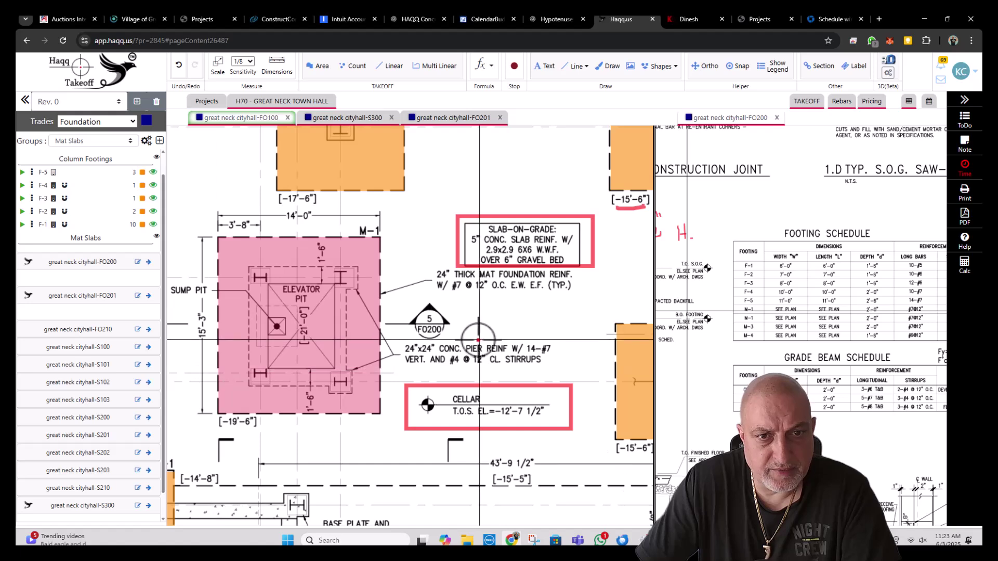
# - Examine the elevator pit detail on sheet FO200 for the mat reinforcement
pyautogui.scroll(-3, 840, 305)
pyautogui.scroll(3, 840, 305)
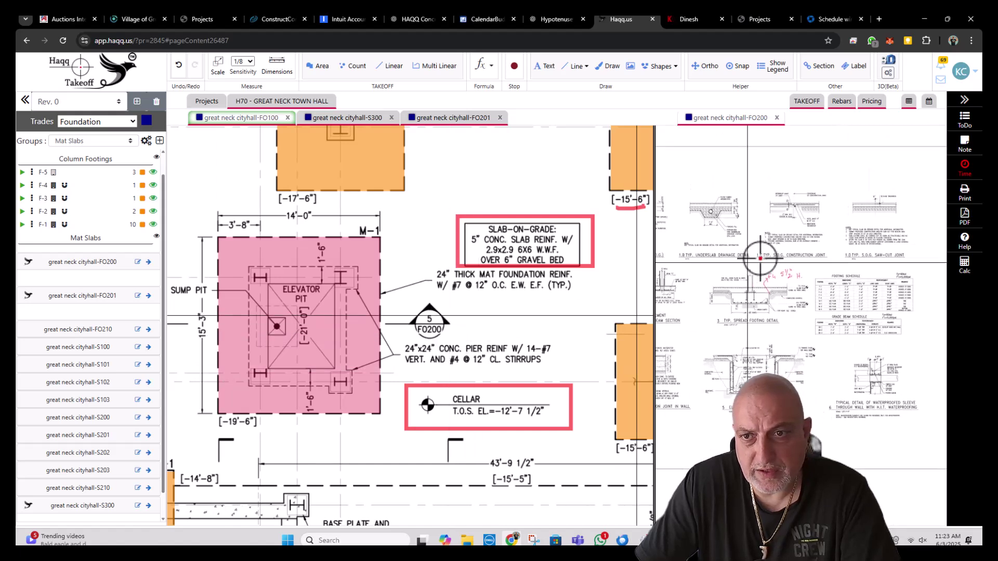
pyautogui.scroll(2, 818, 374)
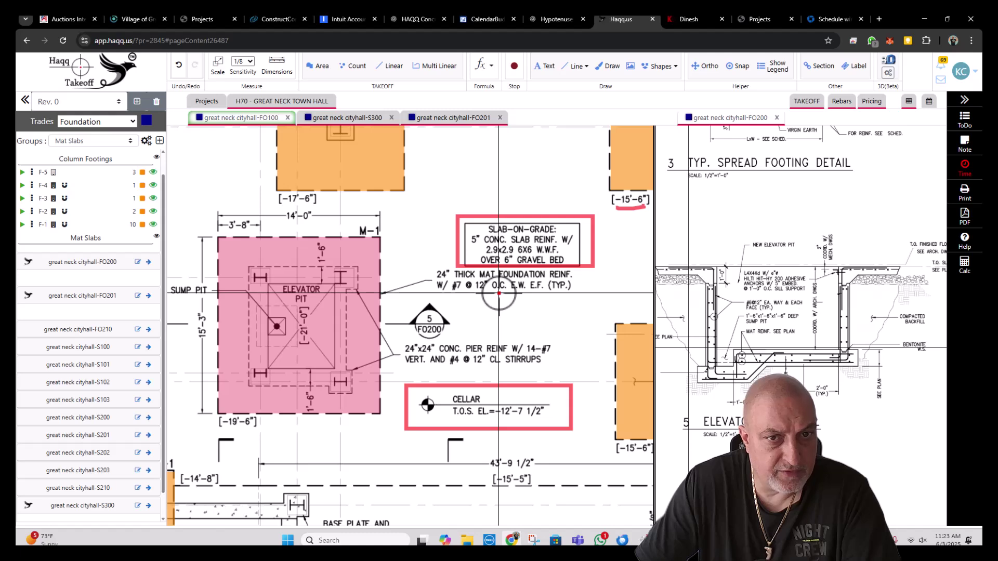
pyautogui.rightClick(316, 265)
pyautogui.moveTo(364, 396)
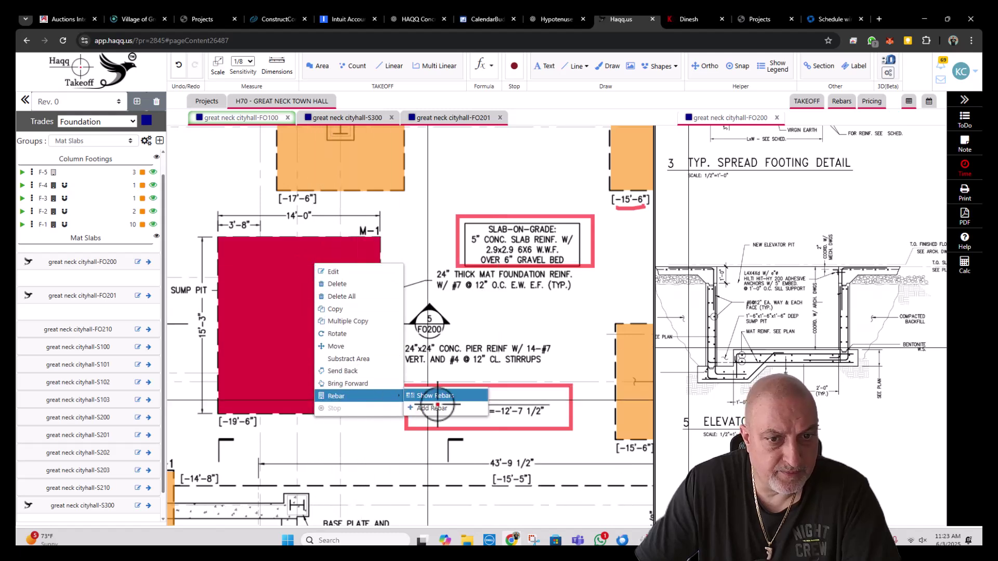
pyautogui.click(434, 408)
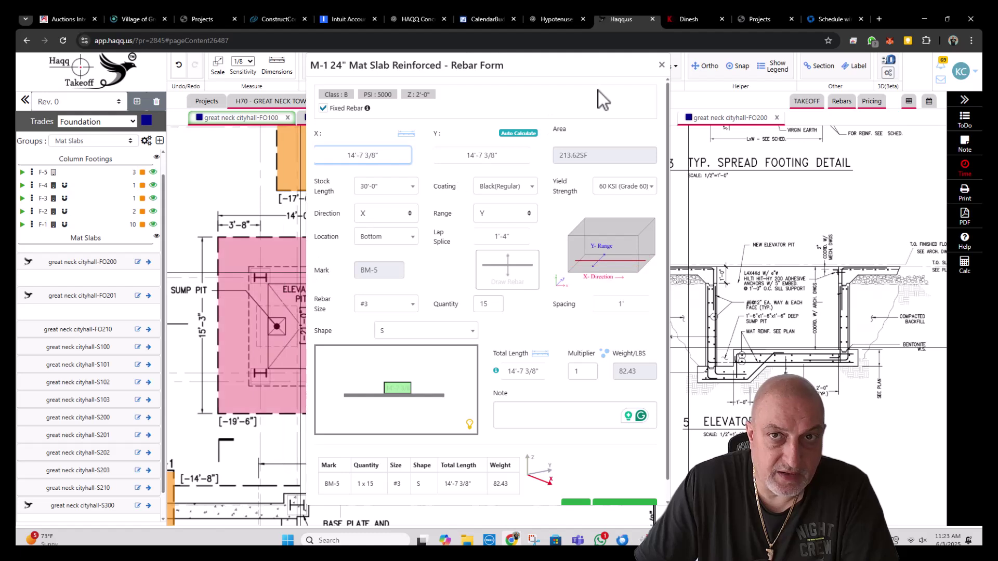
pyautogui.click(662, 65)
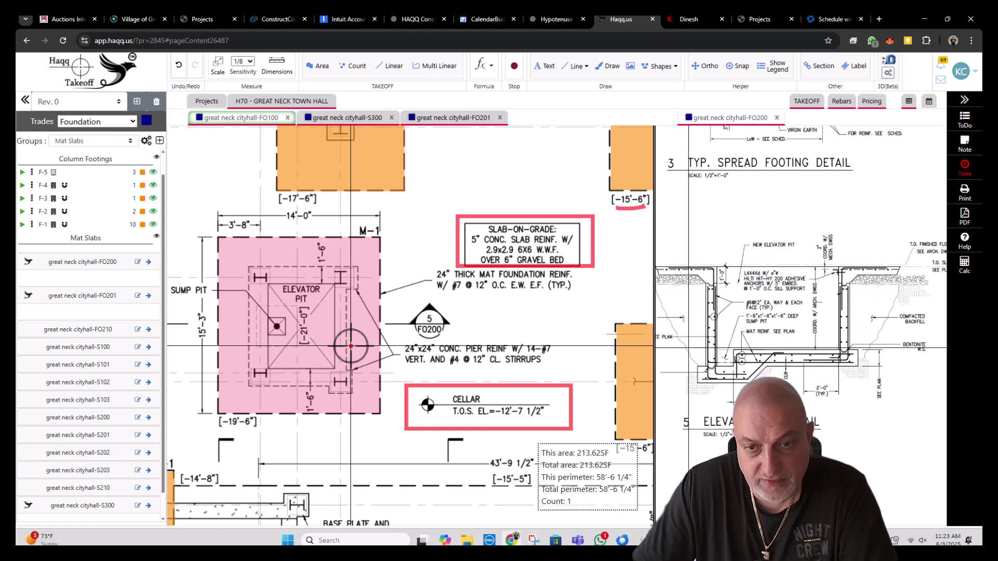
# - Start a new rebar entry for the M-1 mat slab and set the bar size to #7
pyautogui.rightClick(351, 306)
pyautogui.moveTo(395, 437)
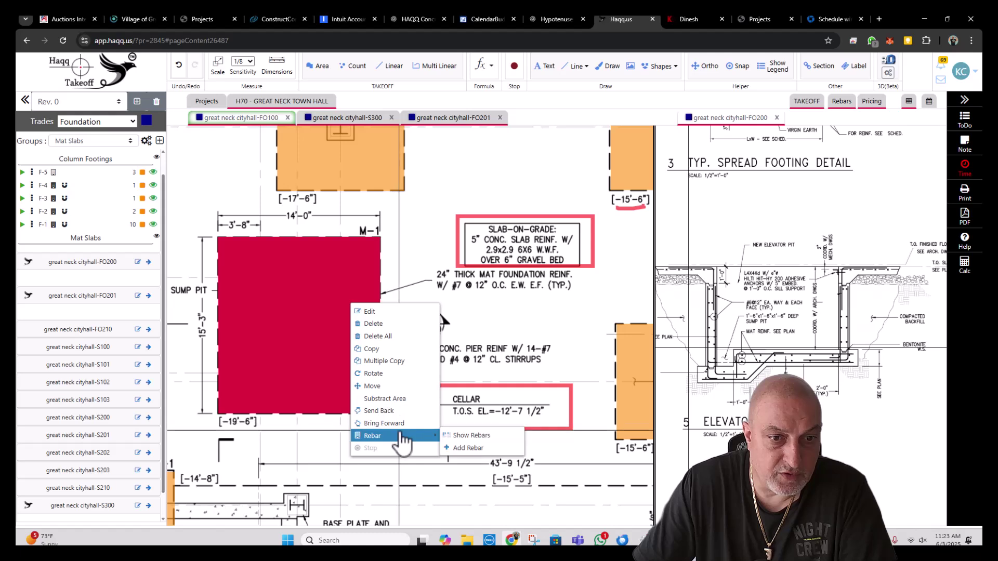
pyautogui.click(466, 447)
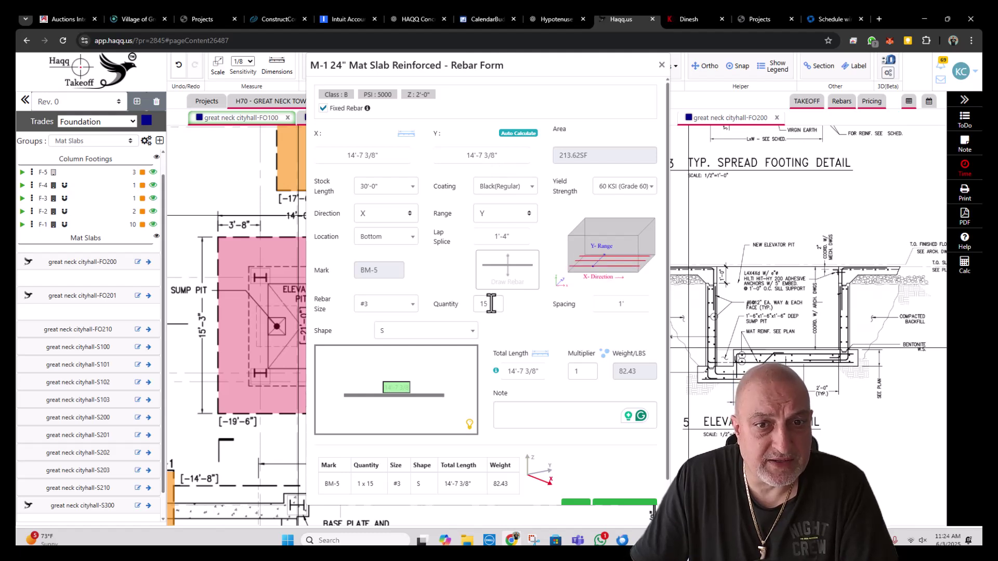
pyautogui.moveTo(491, 304); pyautogui.dragTo(477, 303)
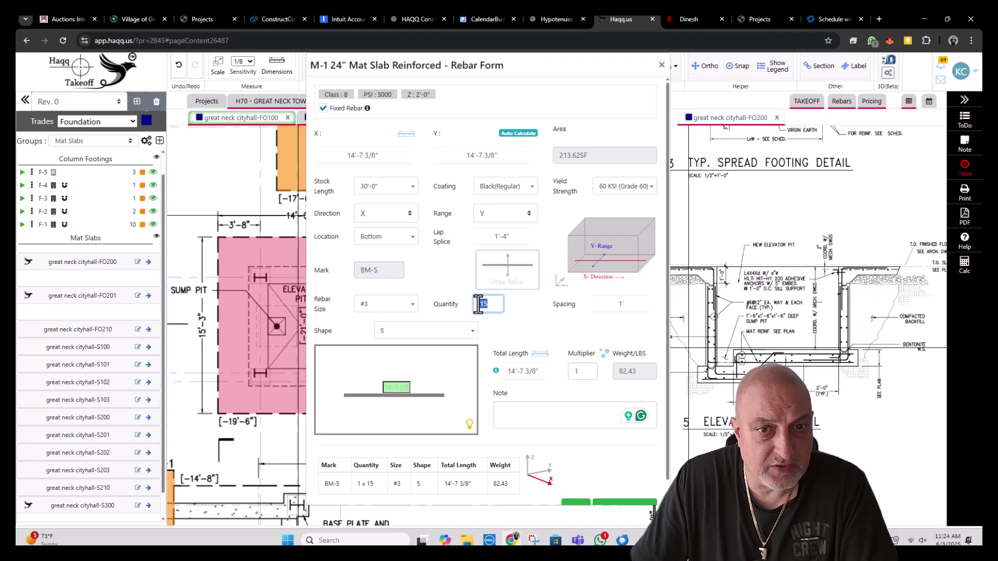
pyautogui.click(396, 305)
pyautogui.click(382, 415)
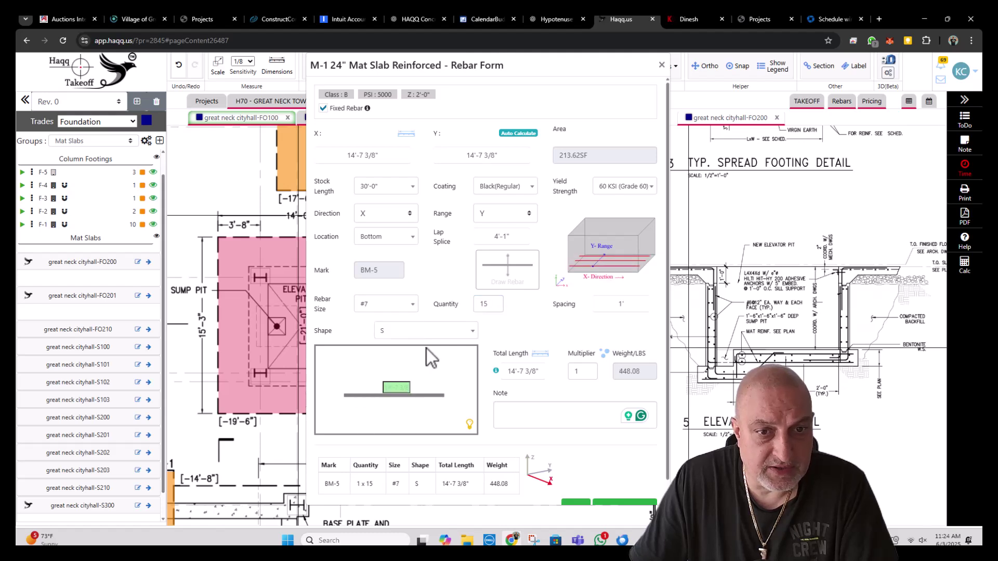
# - Set the rebar multiplier to 2 and choose bar shape 2, the straight bar with upturned ends
pyautogui.click(580, 371)
pyautogui.press('BackSpace')
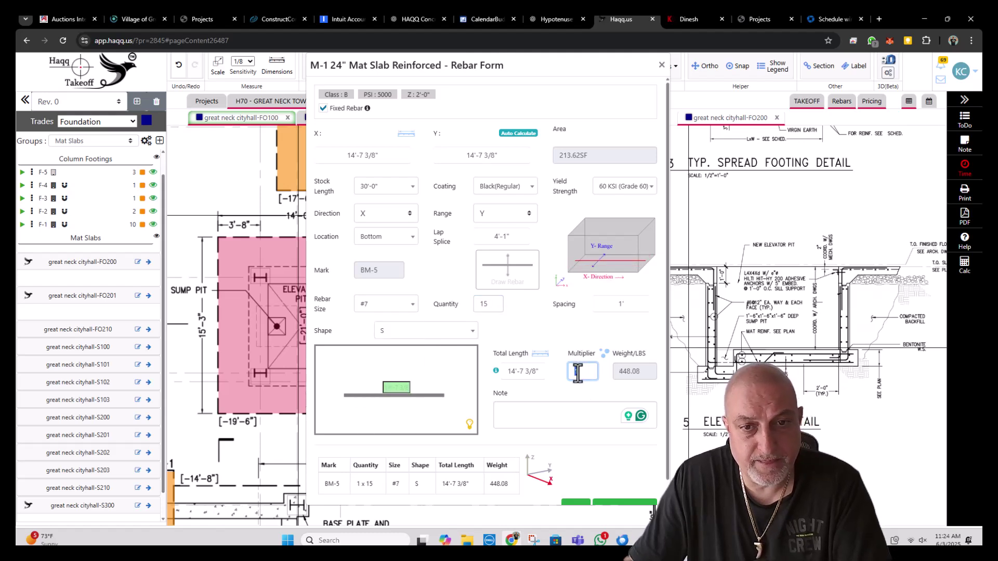
pyautogui.click(385, 332)
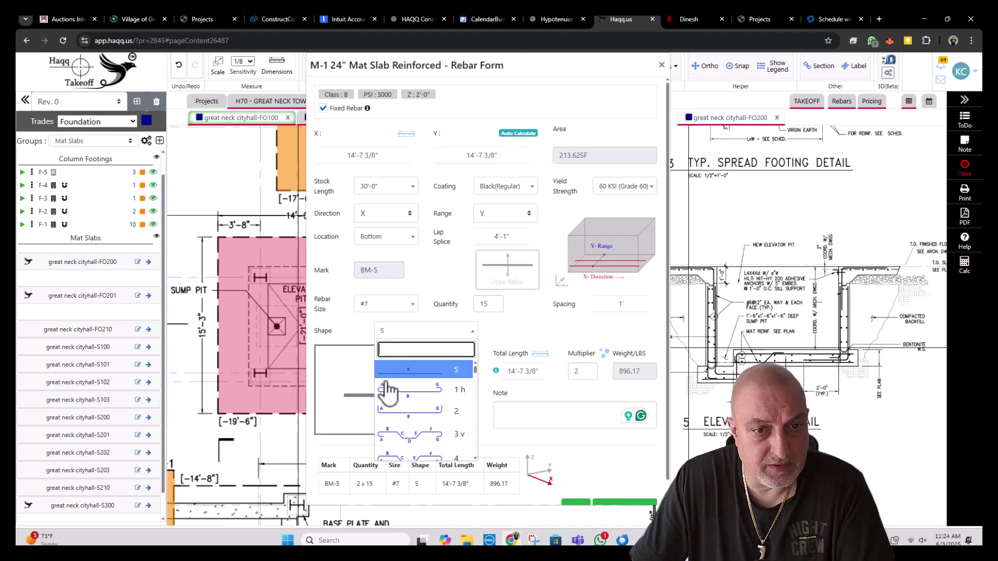
pyautogui.click(371, 406)
pyautogui.press('a')
pyautogui.press('a')
pyautogui.press('a')
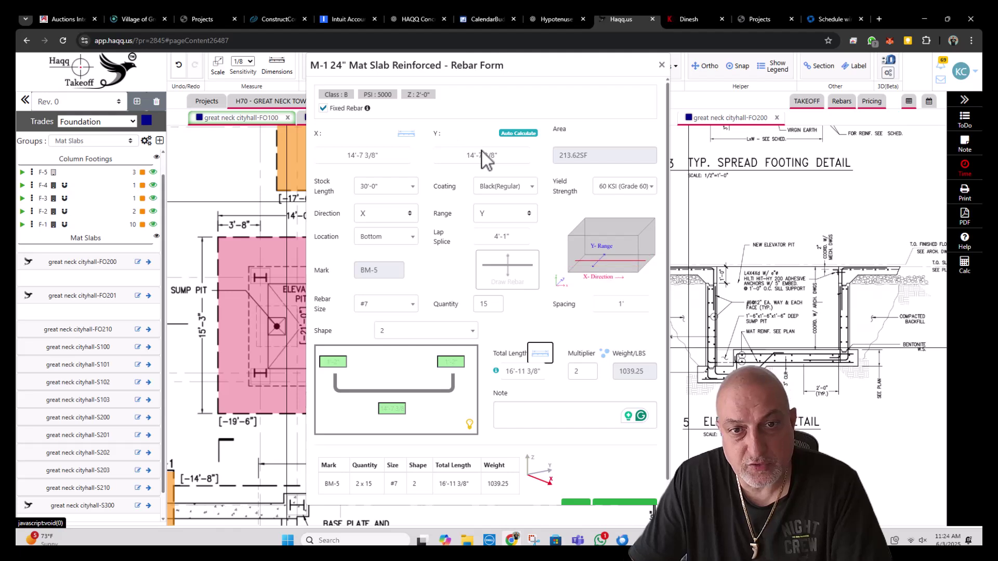
# - Review the rebar multiplier and compare the form's X and Y lengths with the mat dimensions on the plan
pyautogui.doubleClick(575, 371)
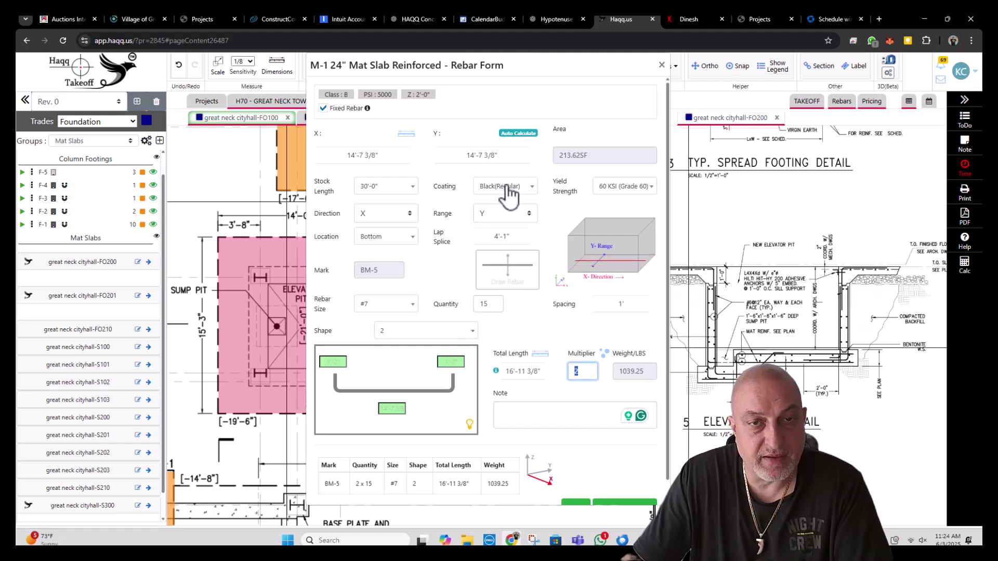
pyautogui.doubleClick(378, 155)
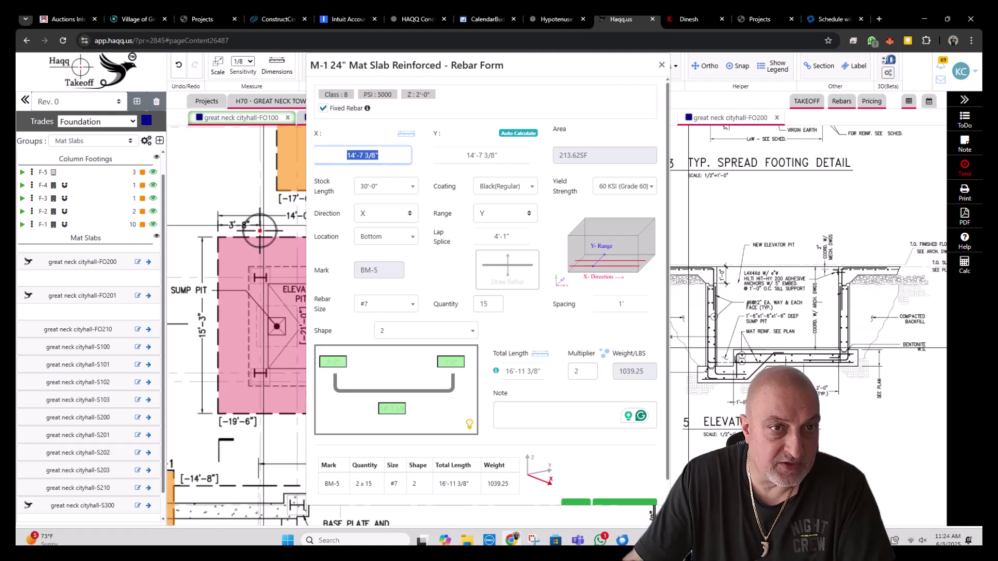
pyautogui.moveTo(238, 222); pyautogui.dragTo(258, 210)
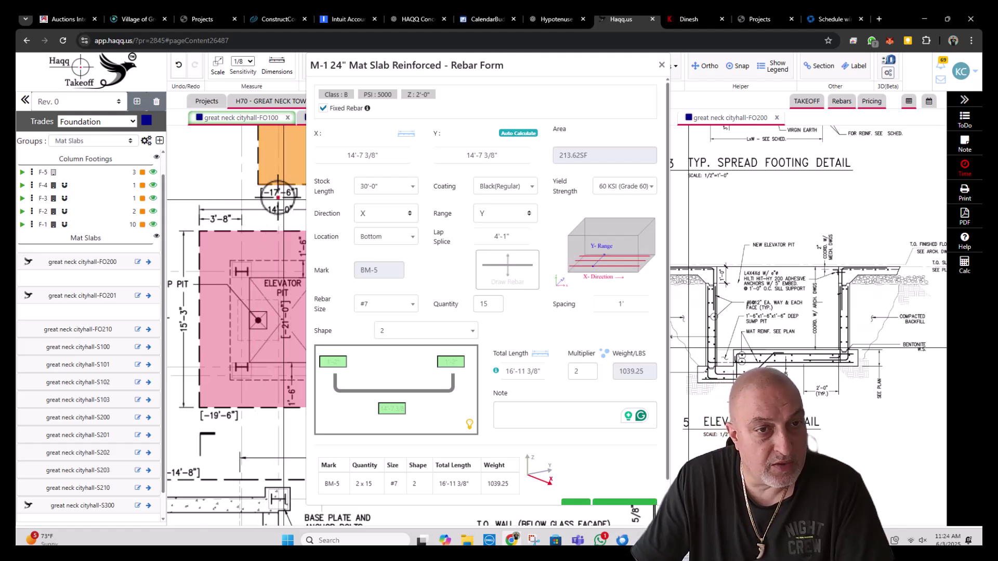
pyautogui.click(372, 154)
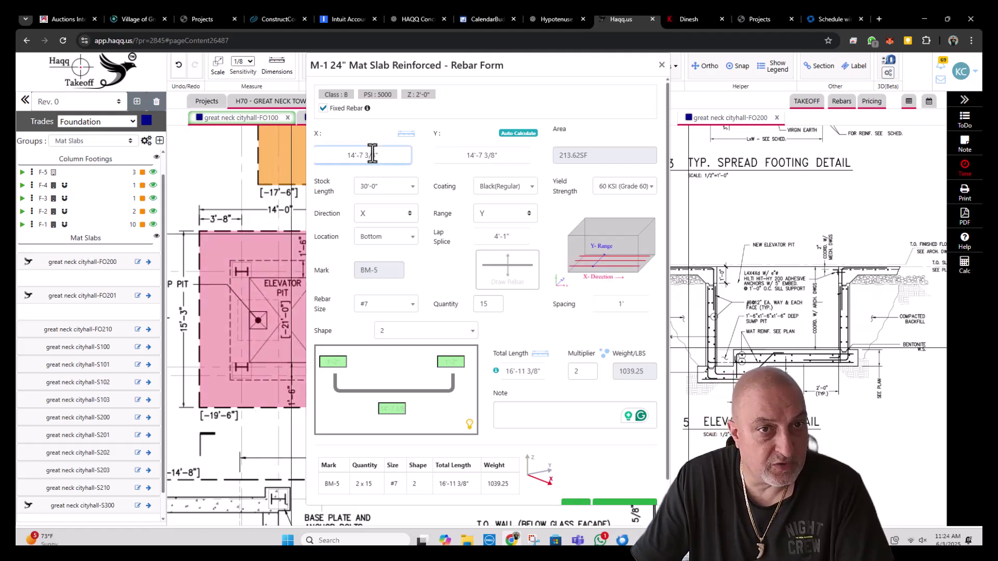
pyautogui.tripleClick(379, 159)
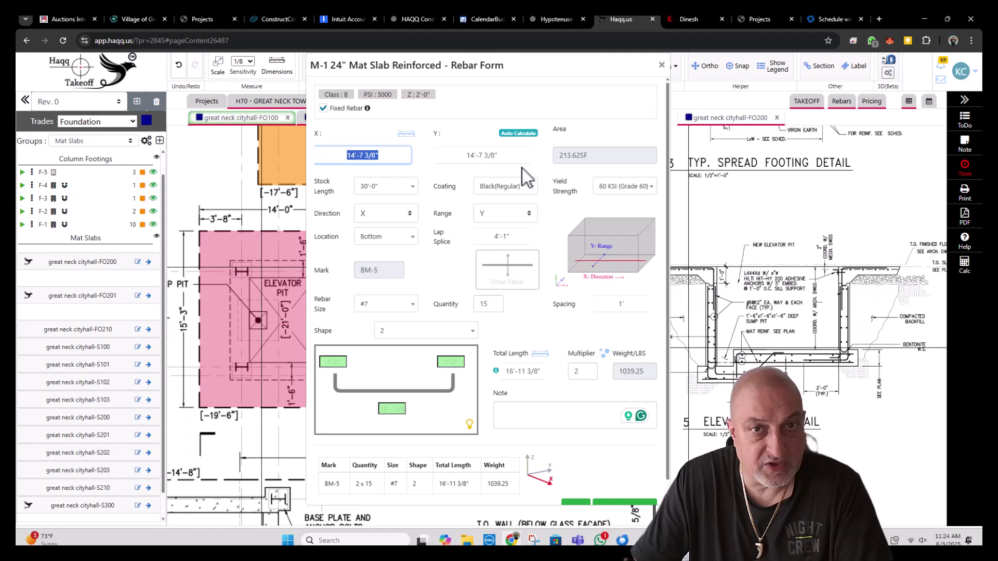
pyautogui.click(503, 155)
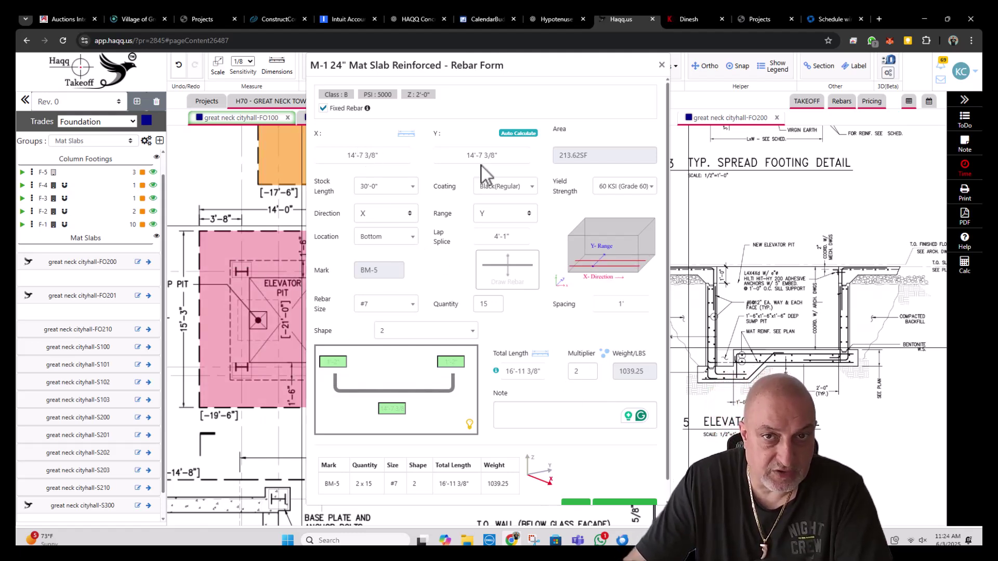
# - Add the note "EW T&B" to the mat rebar entry and set its multiplier to 4
pyautogui.click(520, 414)
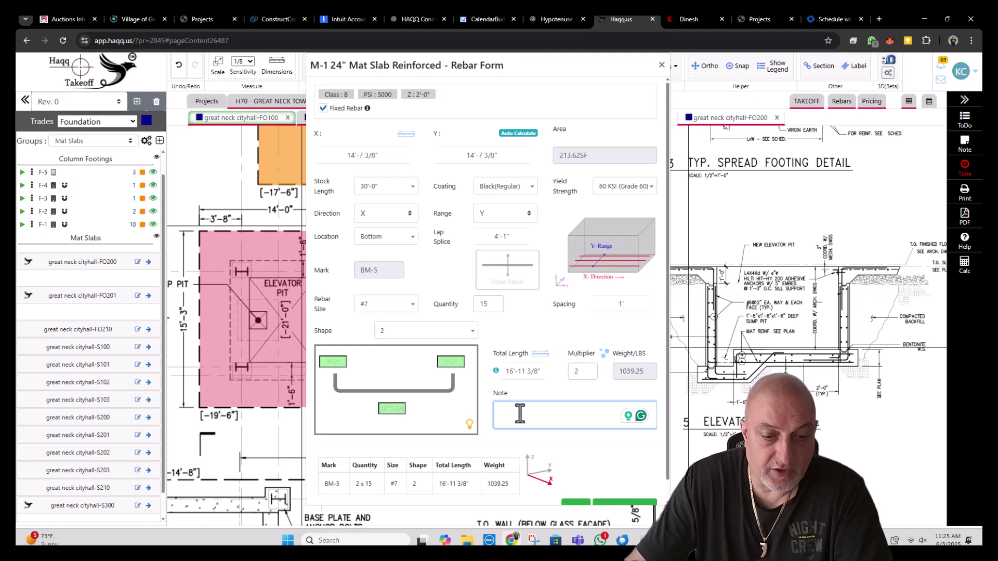
pyautogui.write('ew')
pyautogui.press('BackSpace')
pyautogui.press('BackSpace')
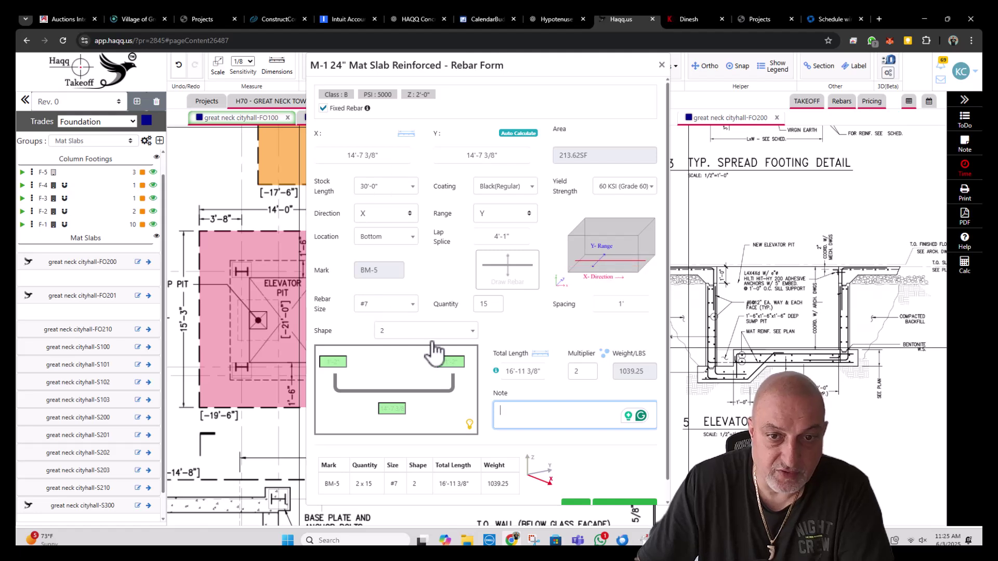
pyautogui.press('capslock')
pyautogui.write('EW T&B')
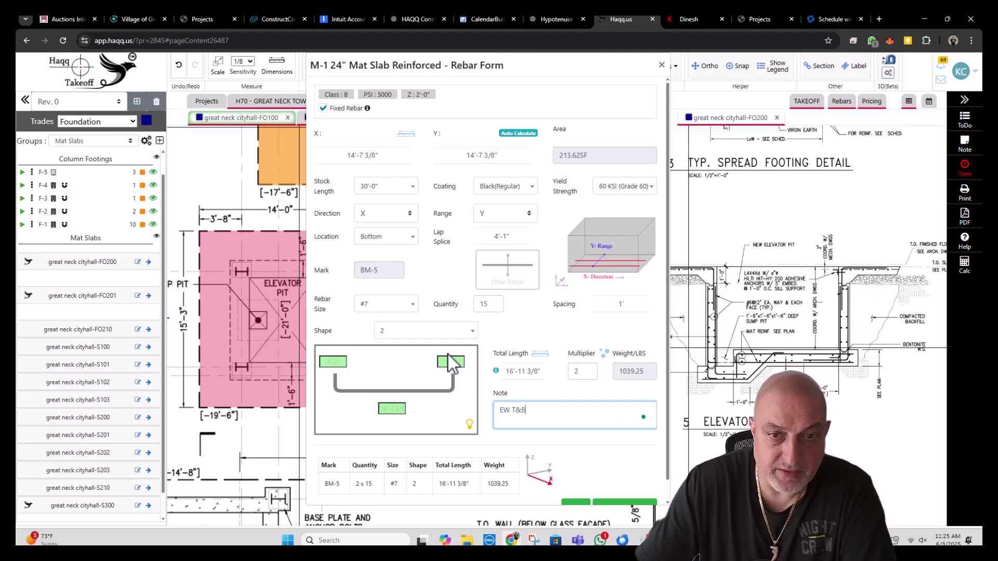
pyautogui.click(579, 371)
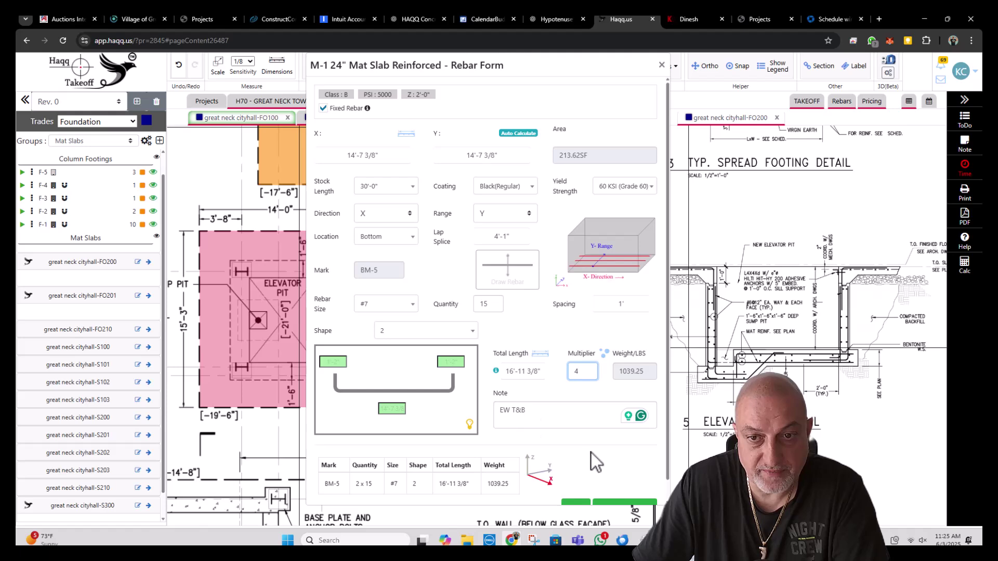
# - Save the rebar entry for the M-1 mat slab and check the slab in the takeoff list
pyautogui.scroll(-1, 591, 453)
pyautogui.click(576, 488)
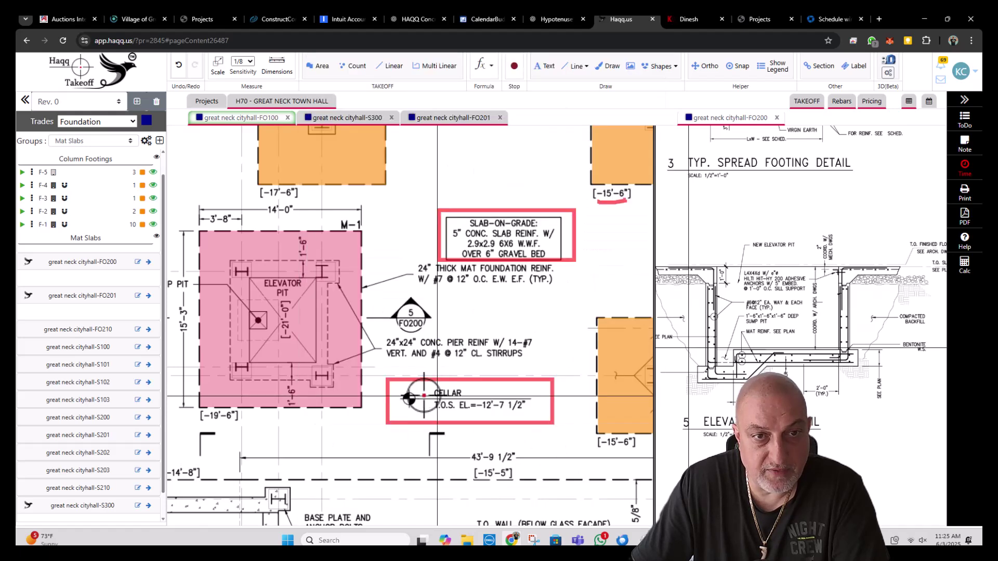
pyautogui.scroll(-3, 437, 396)
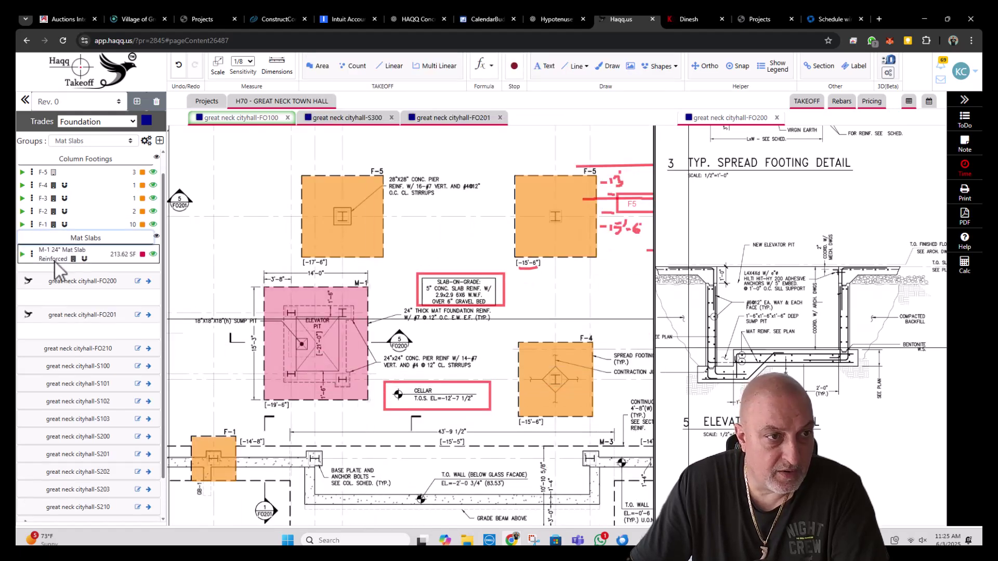
pyautogui.click(53, 263)
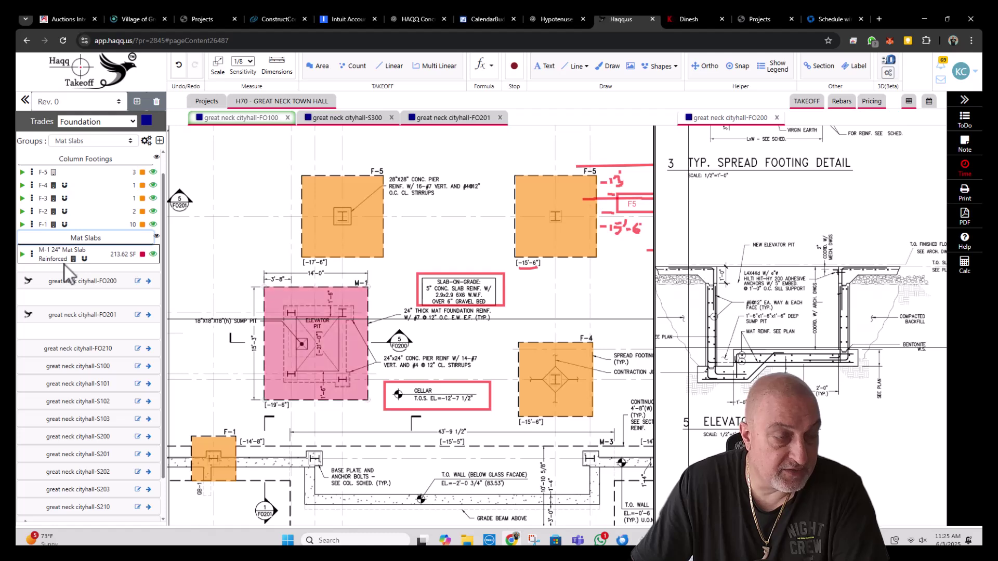
# - Consult the F-5 row in the footing schedule and start a new rebar entry for the F-5 column footing
pyautogui.click(68, 172)
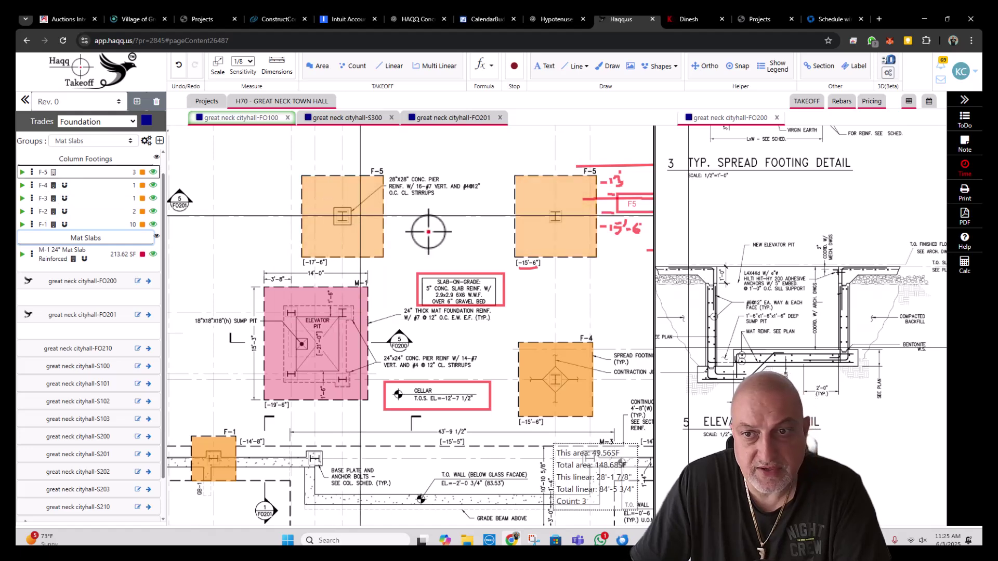
pyautogui.moveTo(826, 288)
pyautogui.mouseDown()
pyautogui.moveTo(806, 241)
pyautogui.moveTo(764, 242)
pyautogui.mouseUp()
pyautogui.scroll(3, 824, 245)
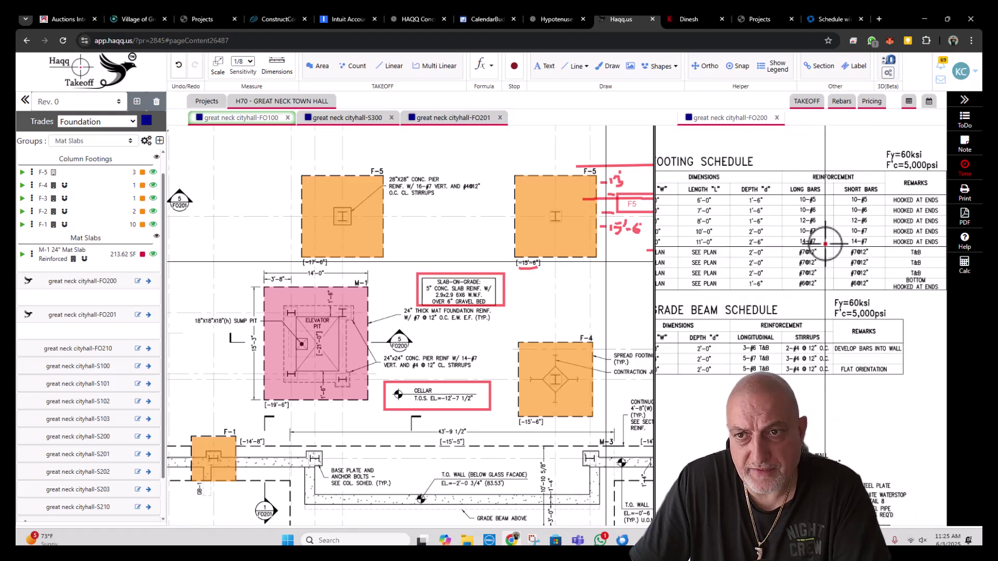
pyautogui.rightClick(351, 222)
pyautogui.moveTo(395, 352)
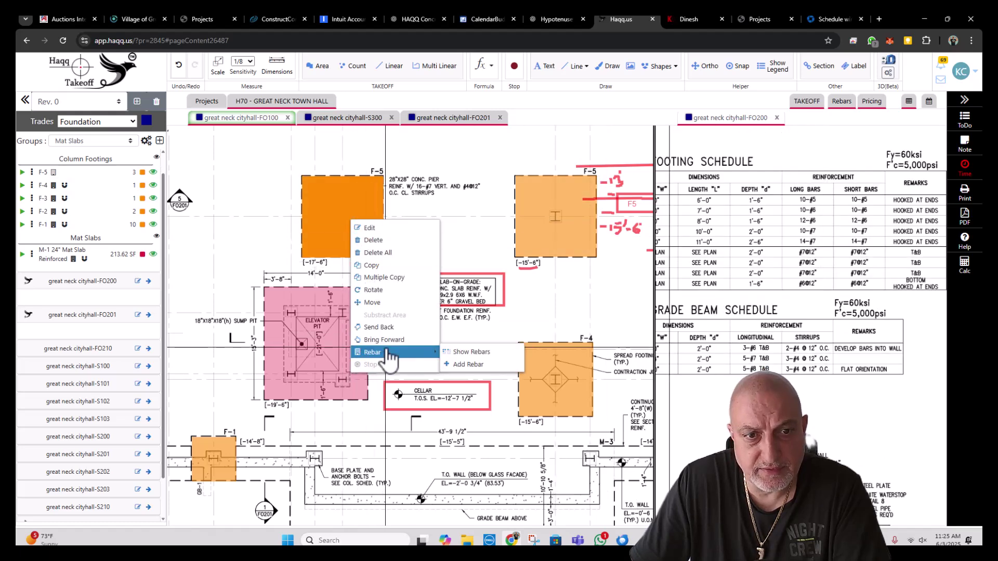
pyautogui.click(470, 363)
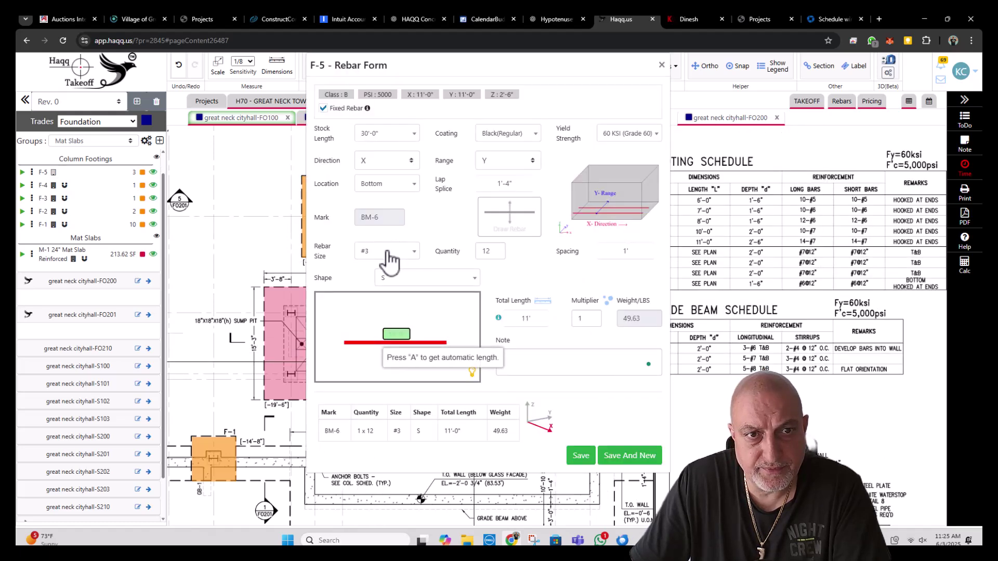
# - Set the F-5 footing rebar to a quantity of 14, bar size #7 and a multiplier of 2
pyautogui.doubleClick(500, 252)
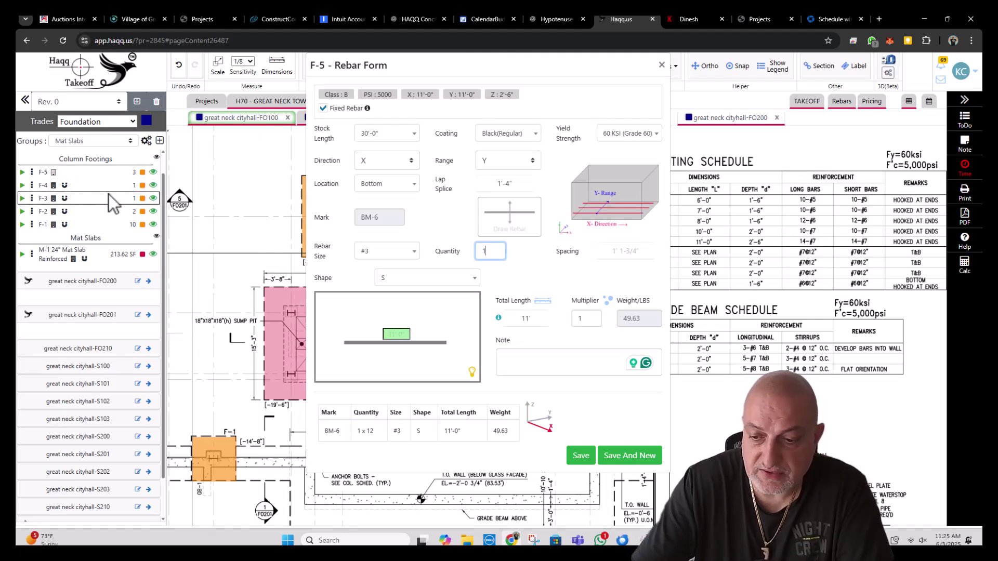
pyautogui.write('14')
pyautogui.click(411, 255)
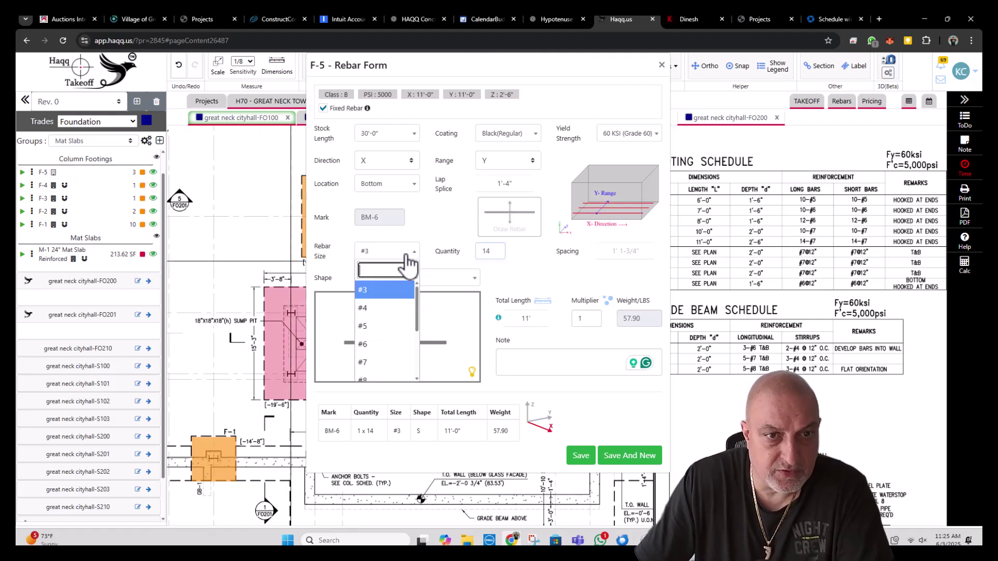
pyautogui.click(379, 361)
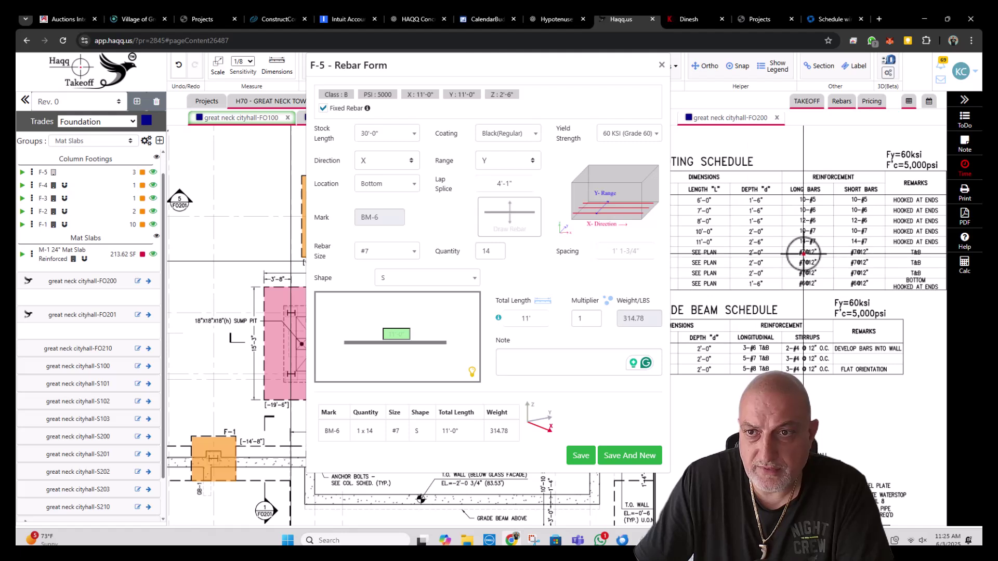
pyautogui.doubleClick(584, 319)
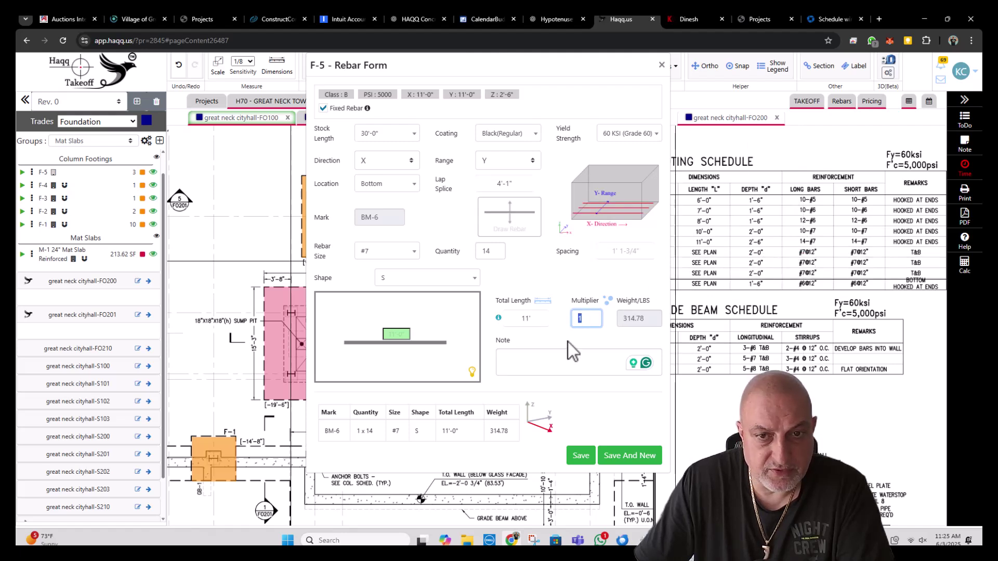
pyautogui.write('2')
# - Give the F-5 rebar shape 2 with automatic bar and standard hook lengths, add the note "EW" and save the entry
pyautogui.click(396, 281)
pyautogui.click(394, 359)
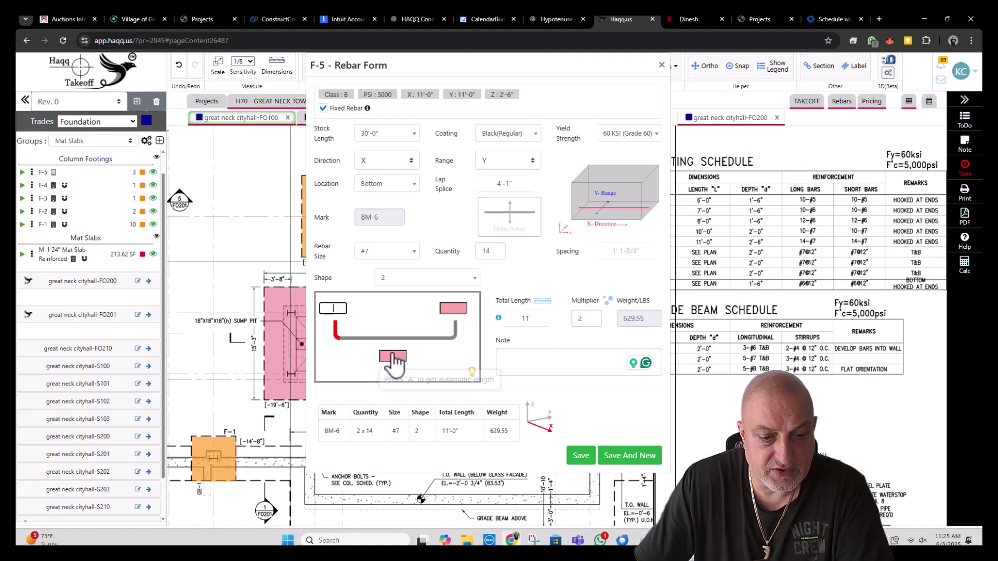
pyautogui.press('a')
pyautogui.press('Tab')
pyautogui.press('a')
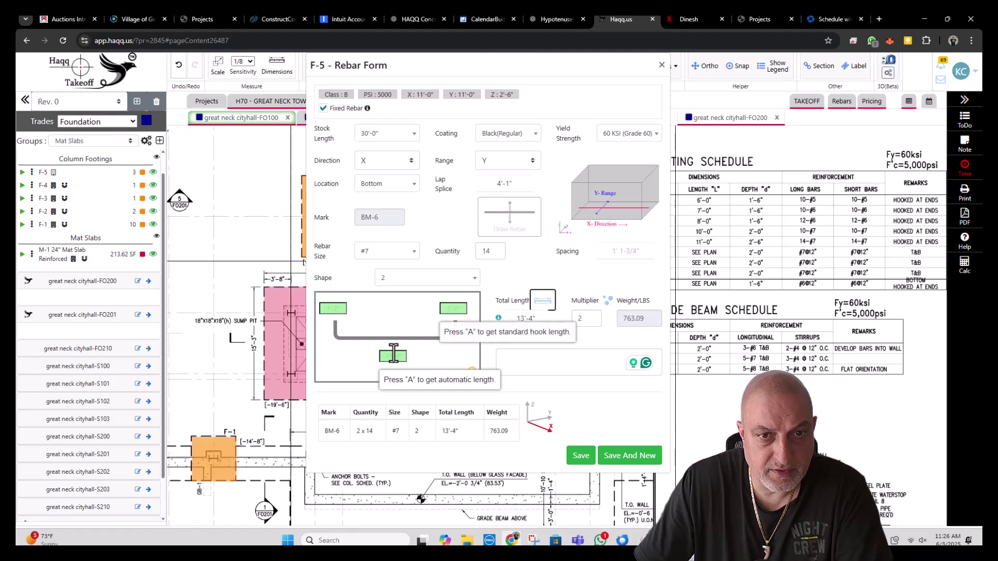
pyautogui.click(541, 357)
pyautogui.write('EW')
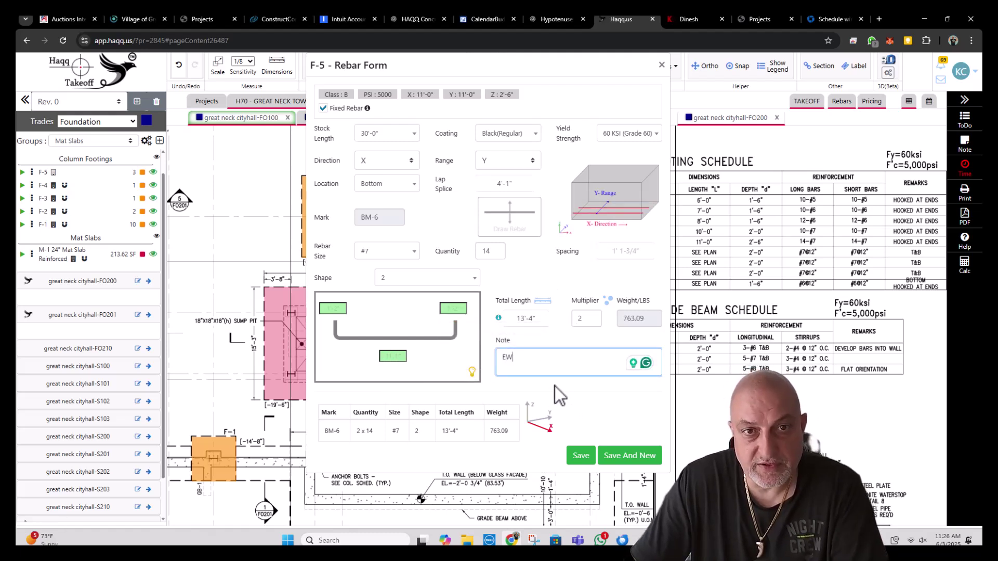
pyautogui.click(578, 455)
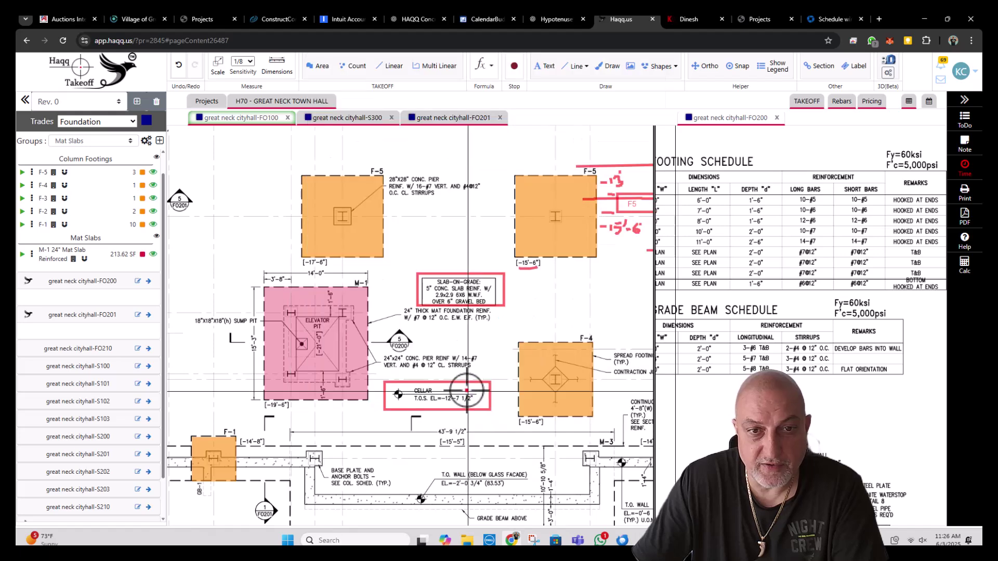
# - Examine the M-2 mat on the foundation plan and the mat rows in the footing schedule
pyautogui.moveTo(357, 350)
pyautogui.scroll(-5, 357, 349)
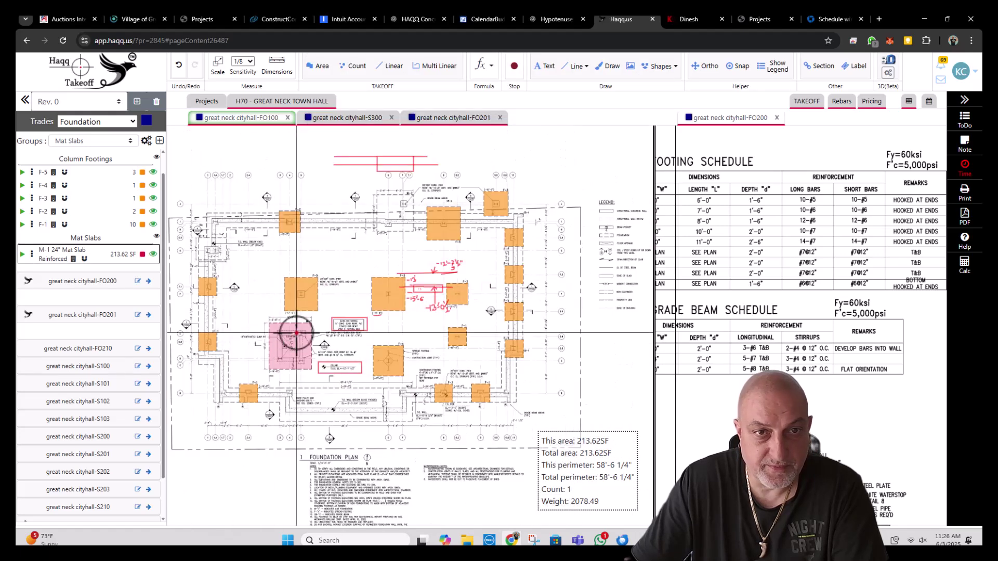
pyautogui.scroll(4, 487, 182)
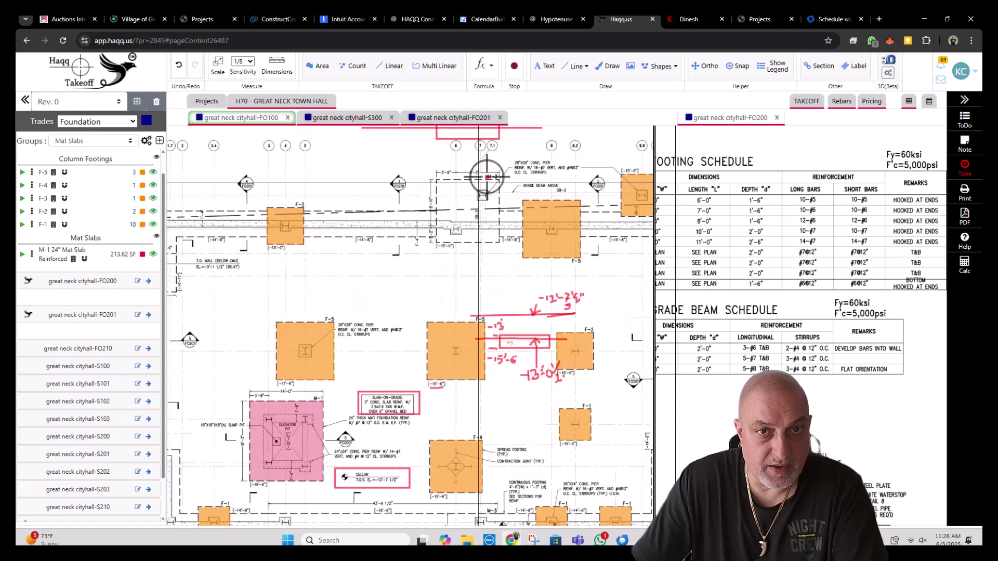
pyautogui.scroll(1, 494, 174)
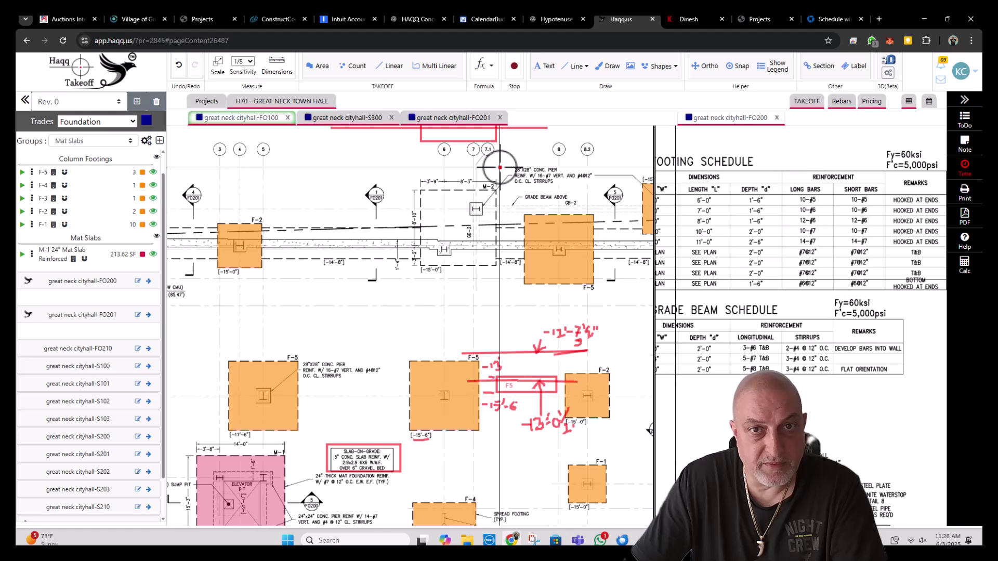
pyautogui.scroll(1, 501, 169)
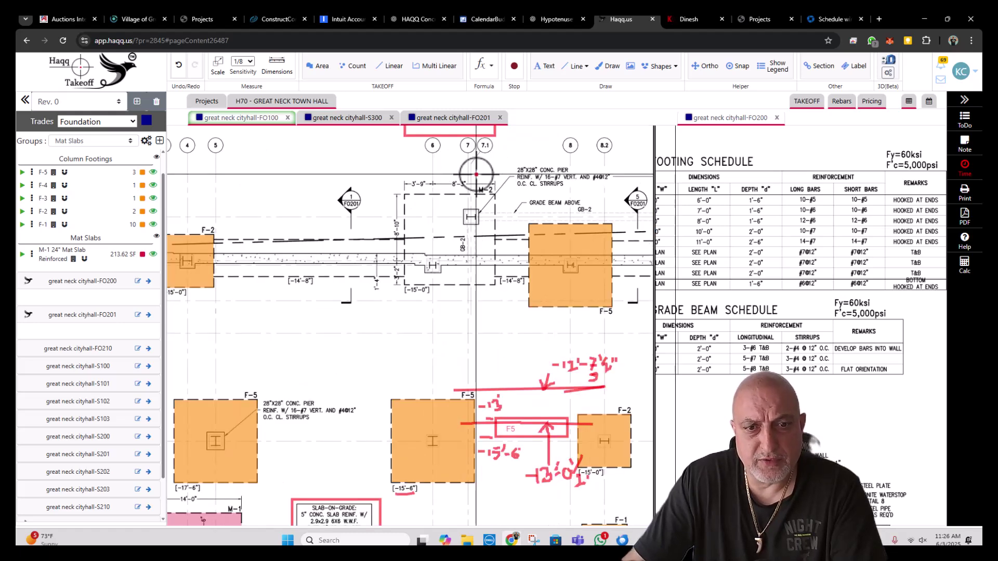
pyautogui.moveTo(708, 267); pyautogui.dragTo(811, 270)
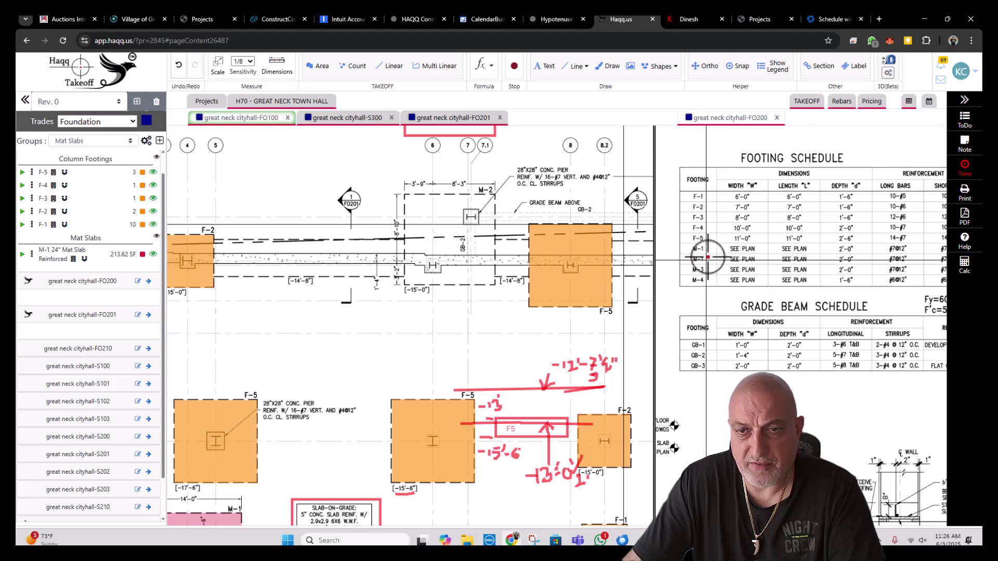
pyautogui.moveTo(762, 264); pyautogui.dragTo(728, 269)
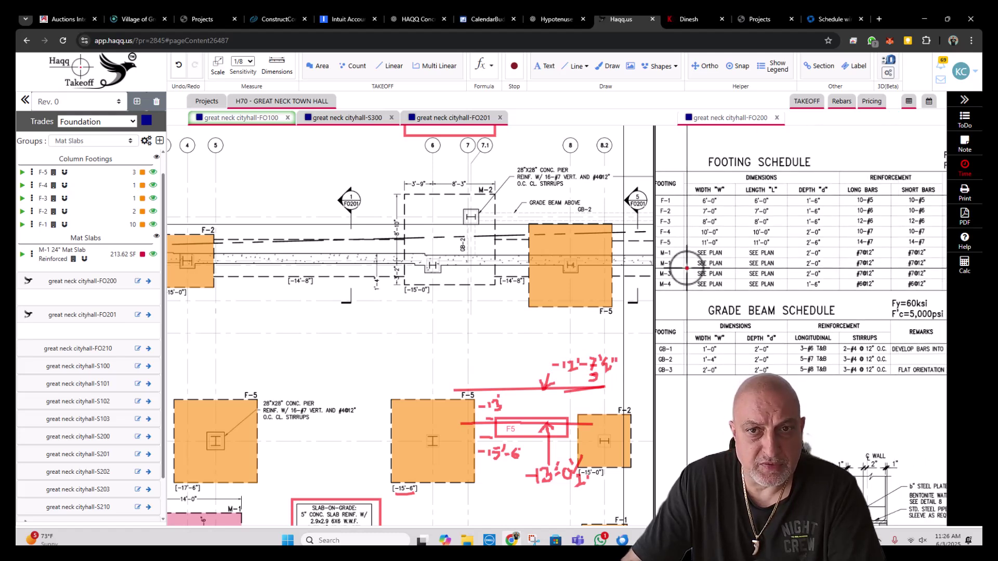
pyautogui.scroll(-5, 494, 278)
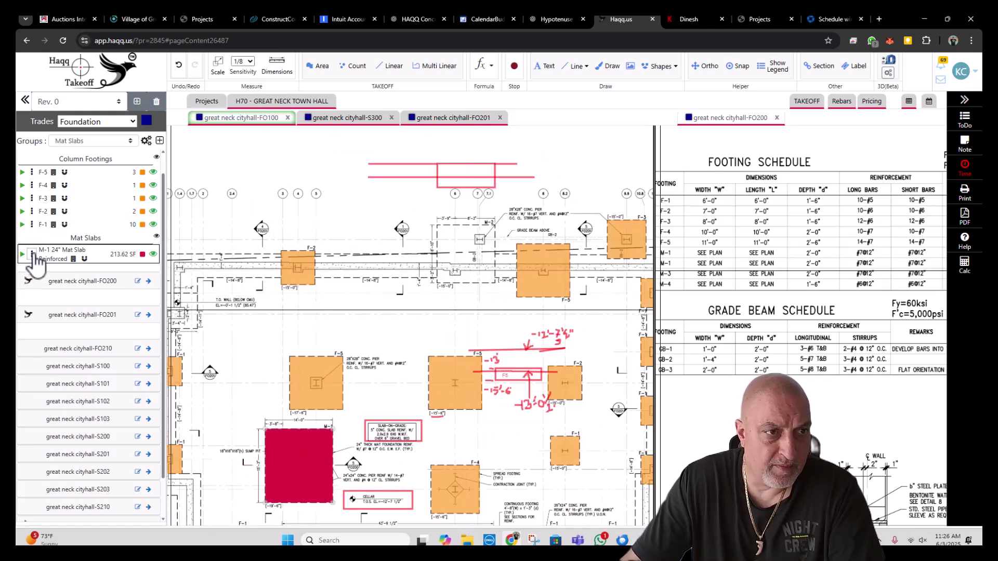
# - Start a new area takeoff in the Mat Slabs group and name it M-2 24" Mat Slab Reinforced
pyautogui.moveTo(320, 66)
pyautogui.click(351, 132)
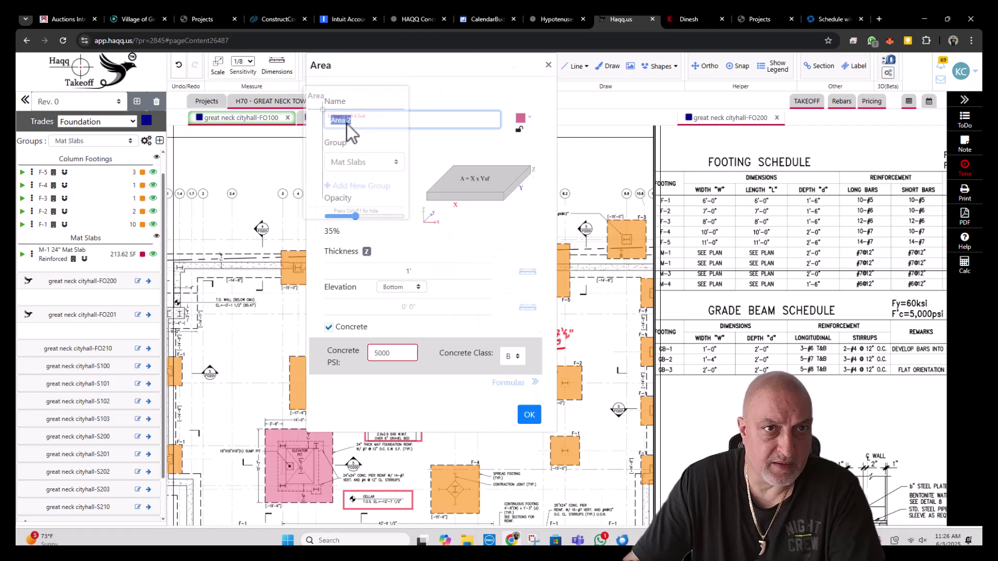
pyautogui.write('m')
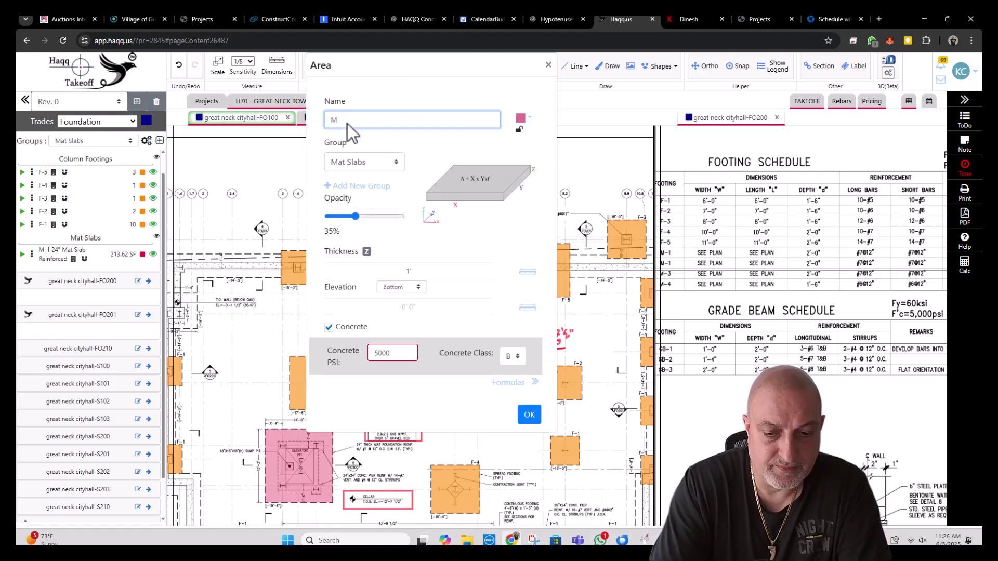
pyautogui.write('-2')
pyautogui.press('Tab')
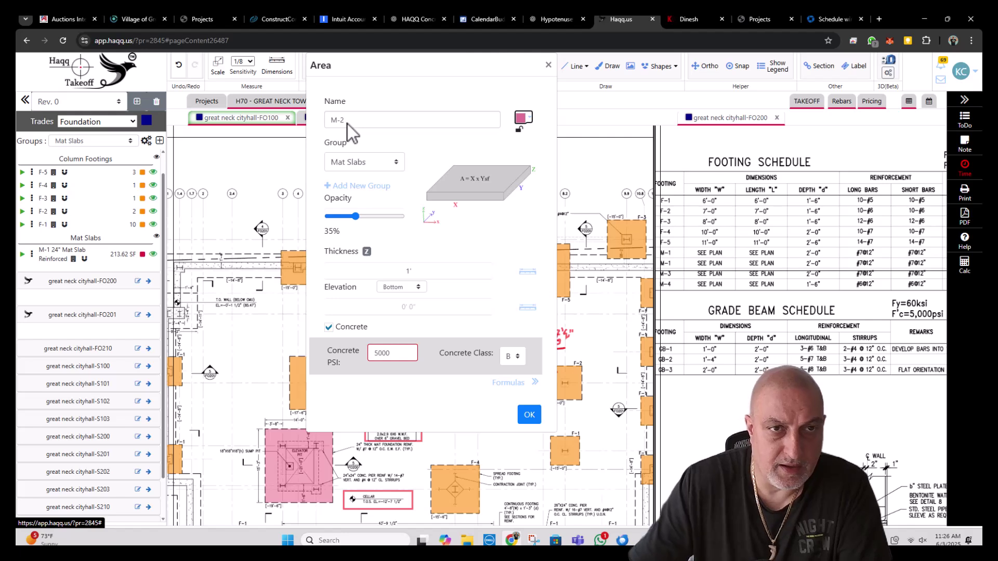
pyautogui.tripleClick(359, 120)
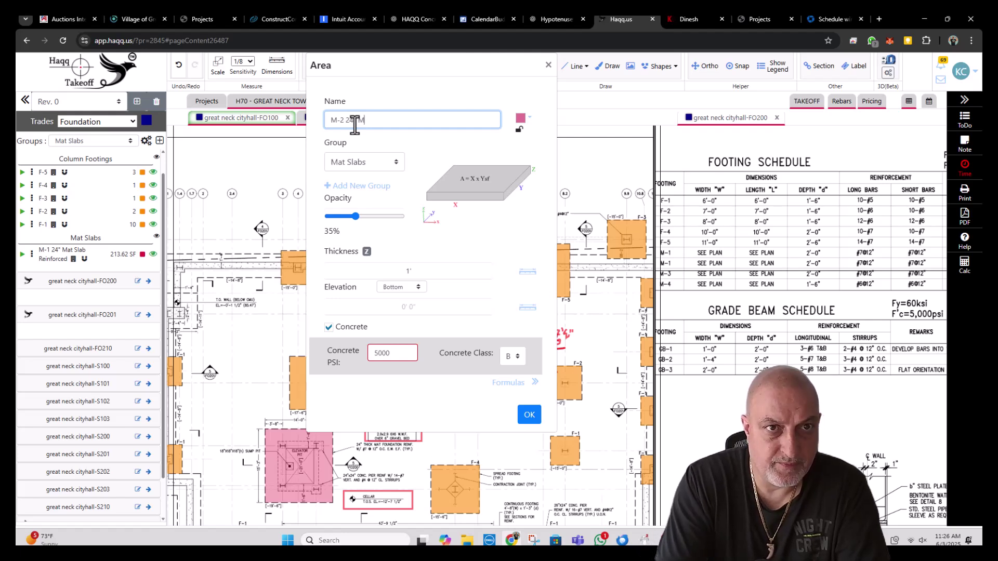
pyautogui.press('capslock')
pyautogui.write('at Slab Reinforced')
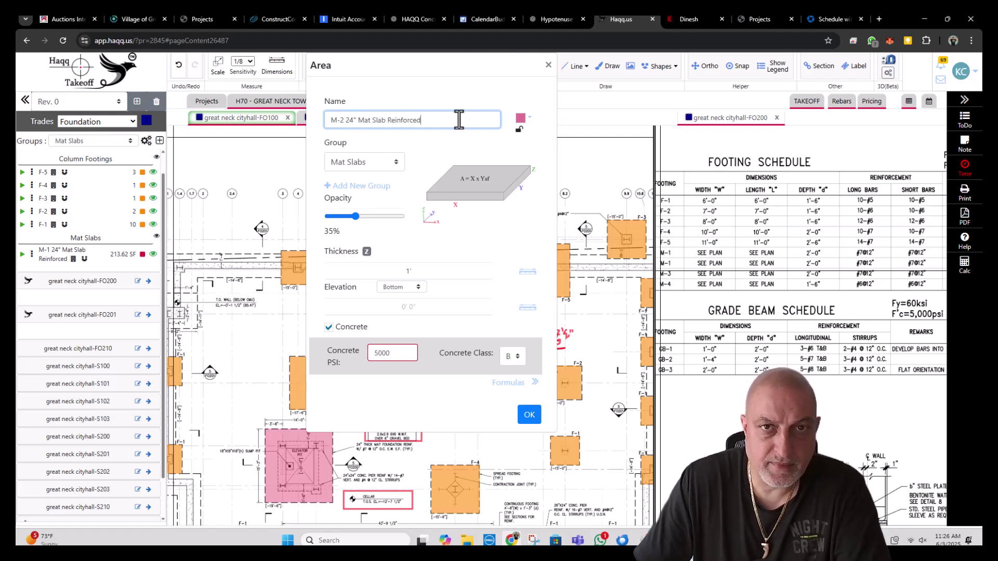
# - Give the M-2 mat slab the crimson color, a 2' thickness and a bottom elevation of -15', and confirm its properties
pyautogui.click(520, 117)
pyautogui.click(502, 151)
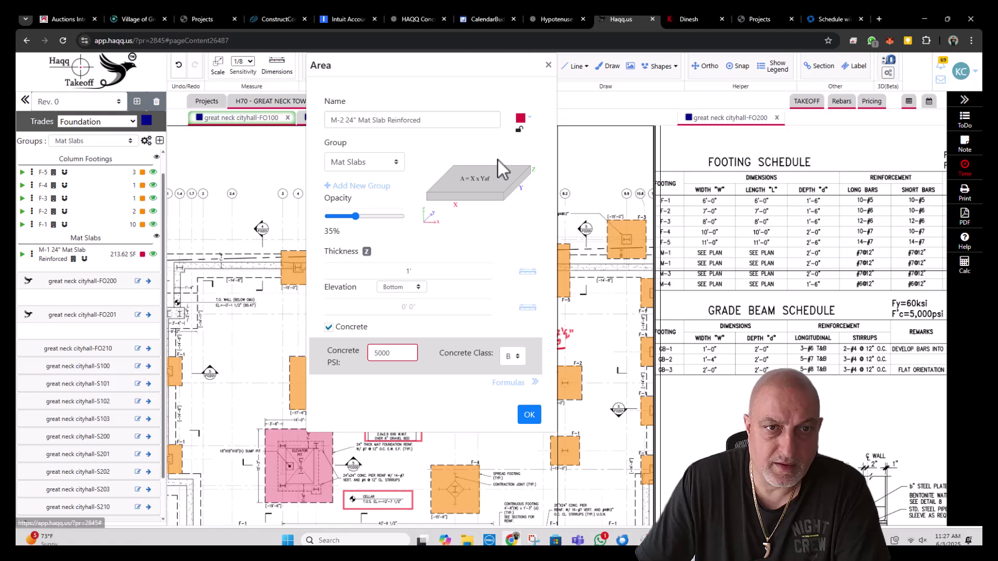
pyautogui.doubleClick(412, 271)
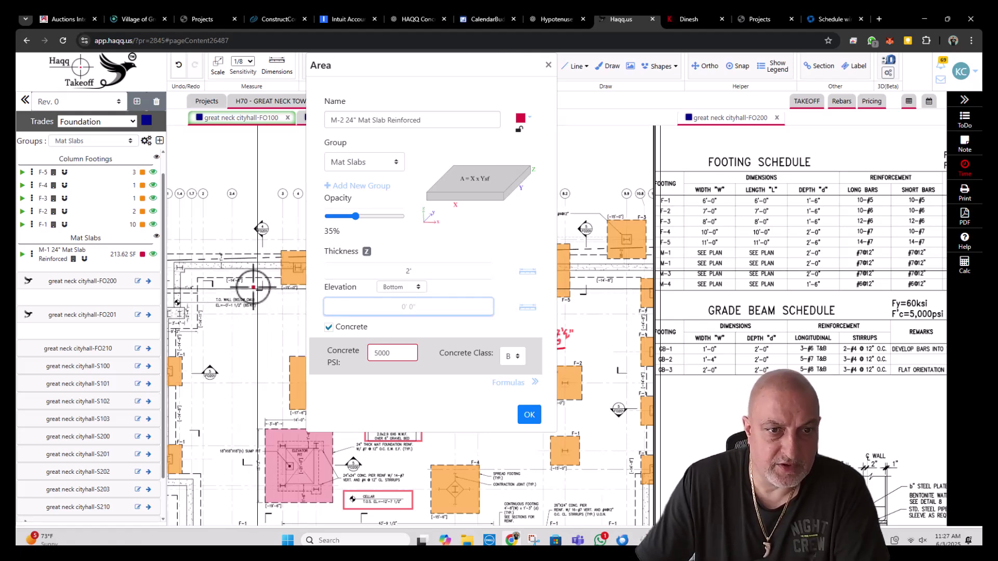
pyautogui.scroll(-5, 252, 286)
pyautogui.scroll(5, 255, 342)
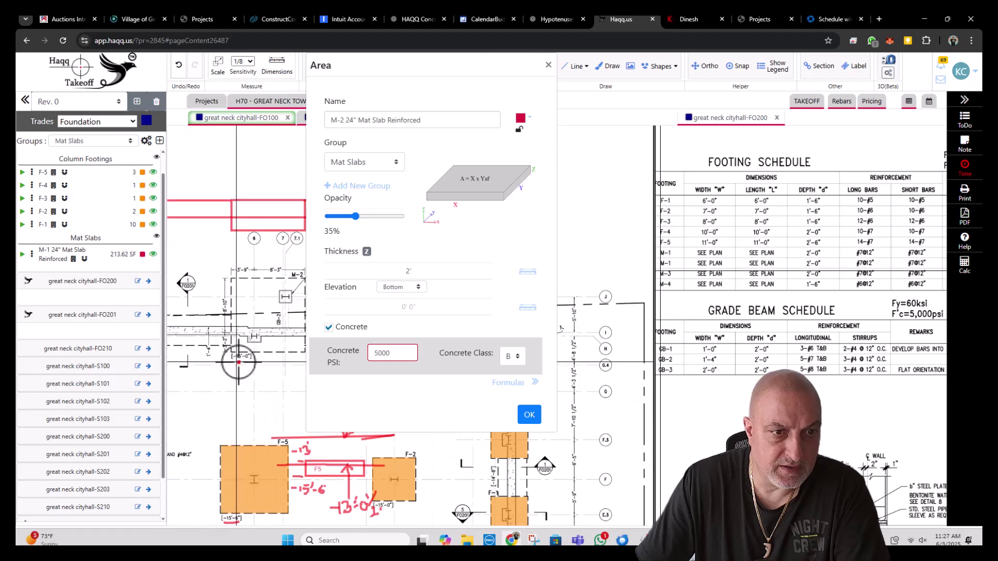
pyautogui.click(420, 307)
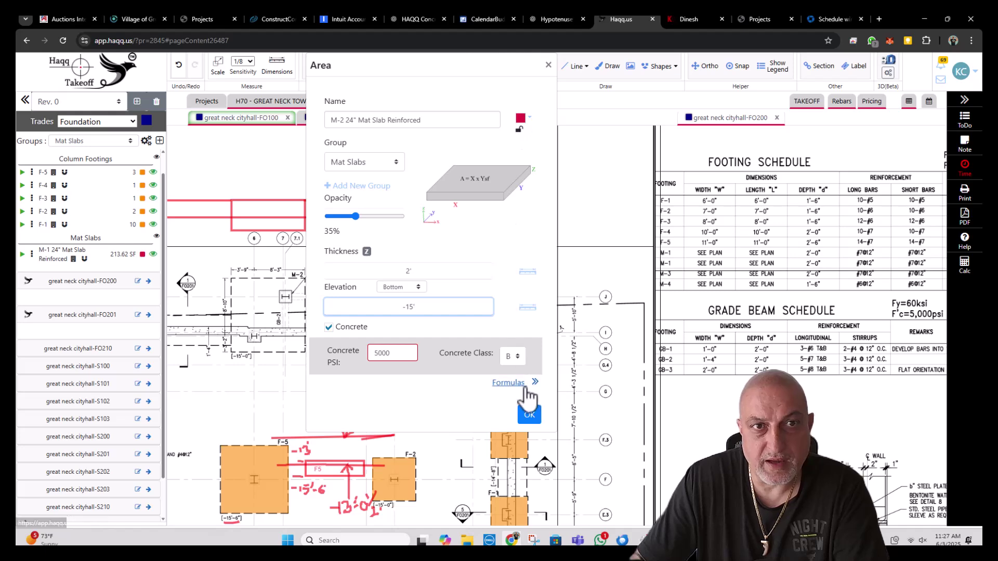
pyautogui.click(530, 415)
# - Trace the rectangular M-2 mat outline near gridlines 6 to 7.1 on the foundation plan with Ortho on
pyautogui.scroll(3, 221, 312)
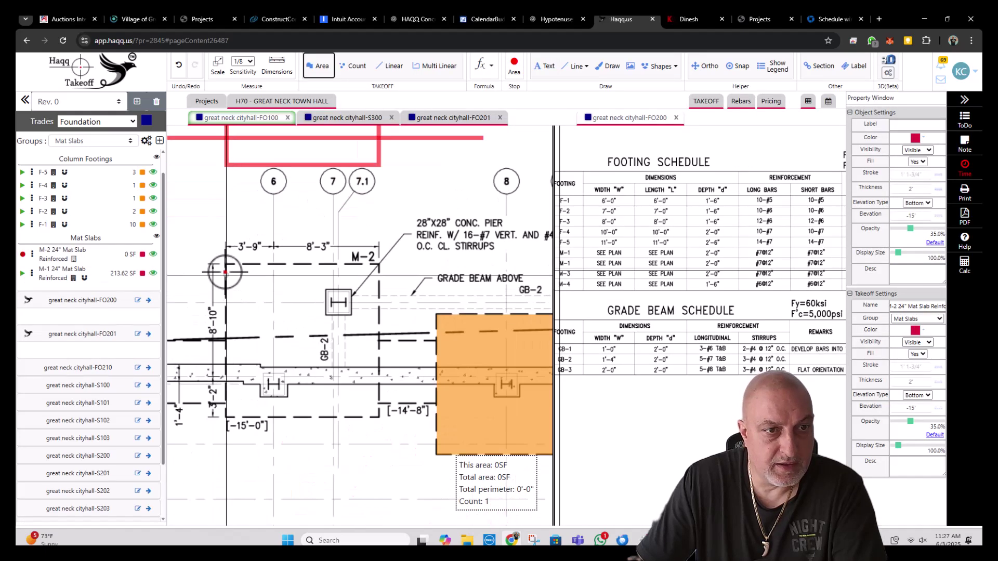
pyautogui.click(226, 264)
pyautogui.press('o')
pyautogui.click(226, 417)
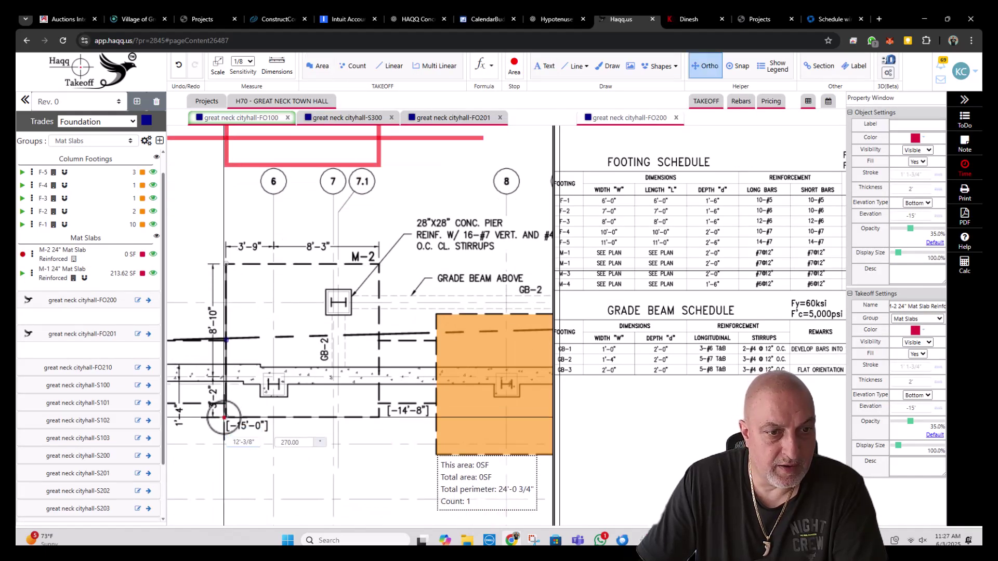
pyautogui.click(379, 416)
pyautogui.click(379, 264)
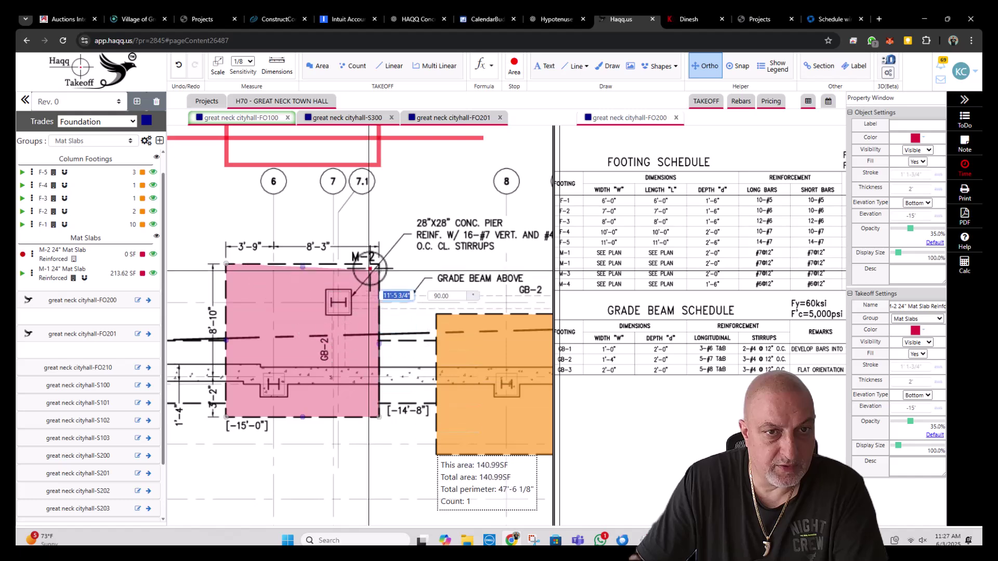
pyautogui.click(226, 264)
# - Copy the #7 EW T&B rebar entry from the M-1 24" Mat Slab Reinforced rebar list
pyautogui.rightClick(324, 306)
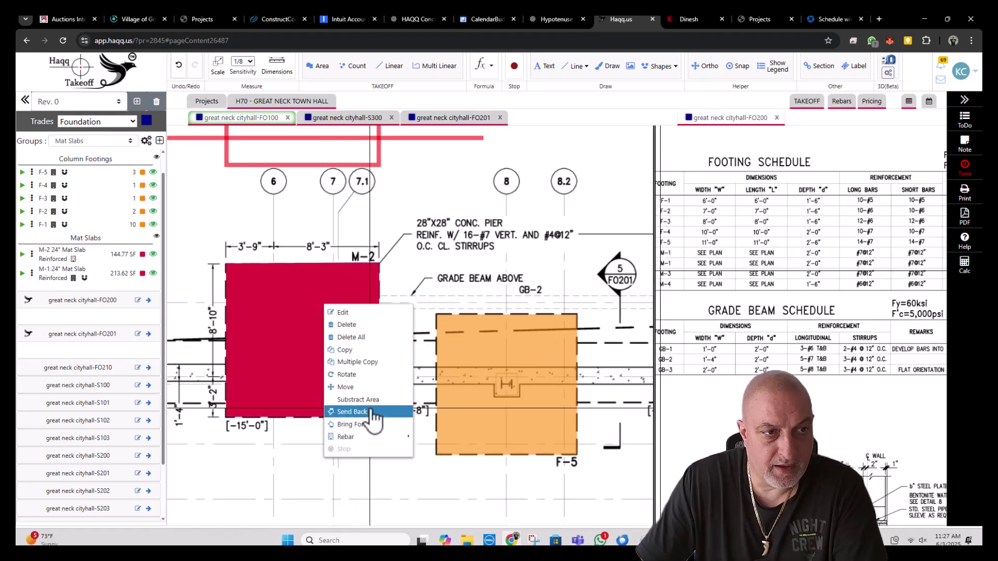
pyautogui.click(32, 273)
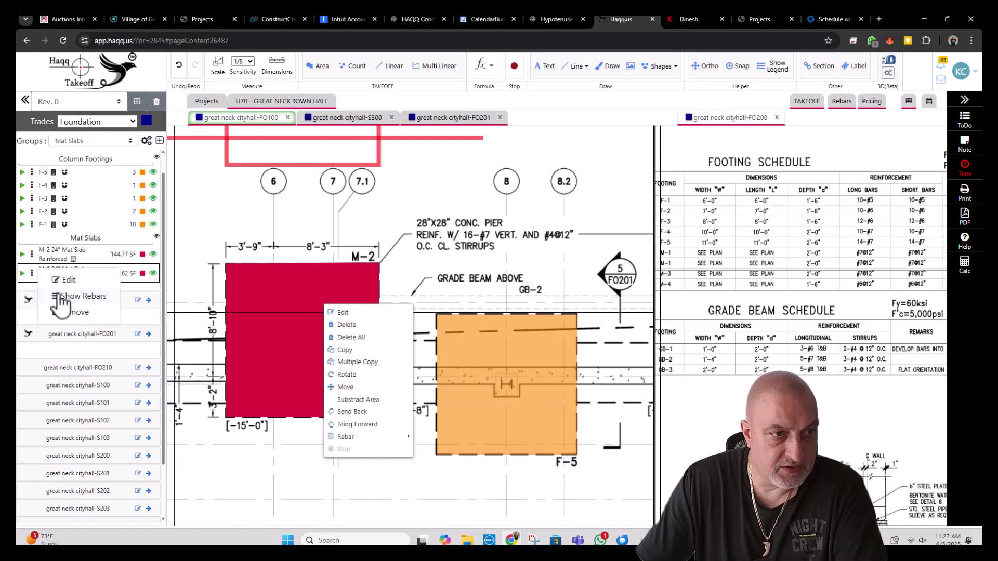
pyautogui.click(83, 296)
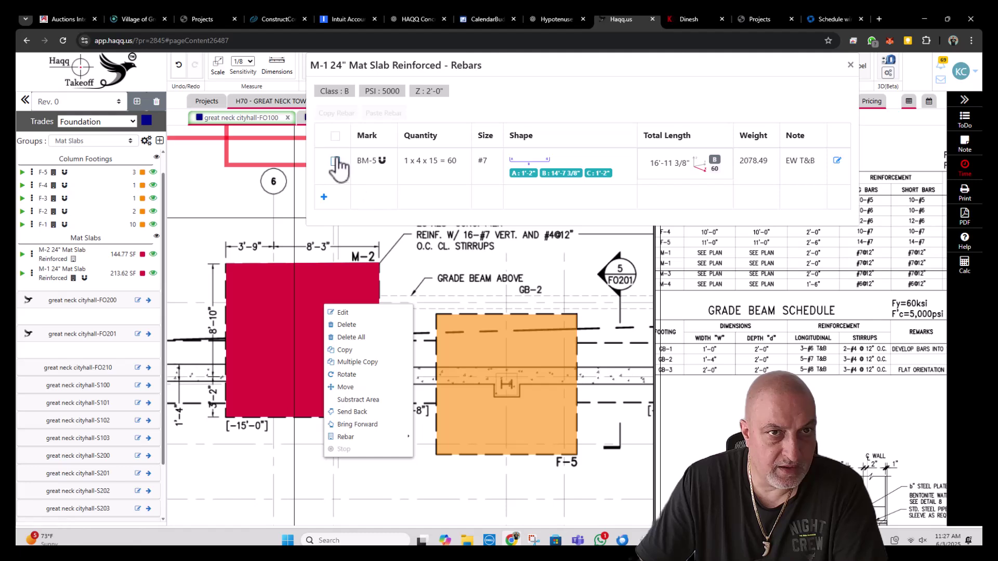
pyautogui.click(342, 114)
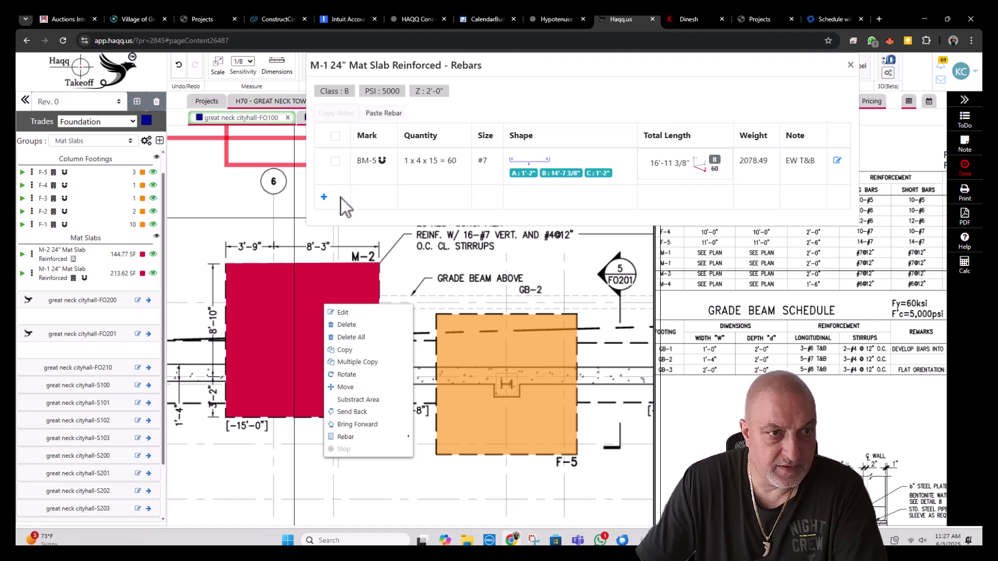
# - Paste the copied #7 EW T&B rebar into the M-2 24" Mat Slab Reinforced rebar list
pyautogui.rightClick(283, 293)
pyautogui.moveTo(341, 430)
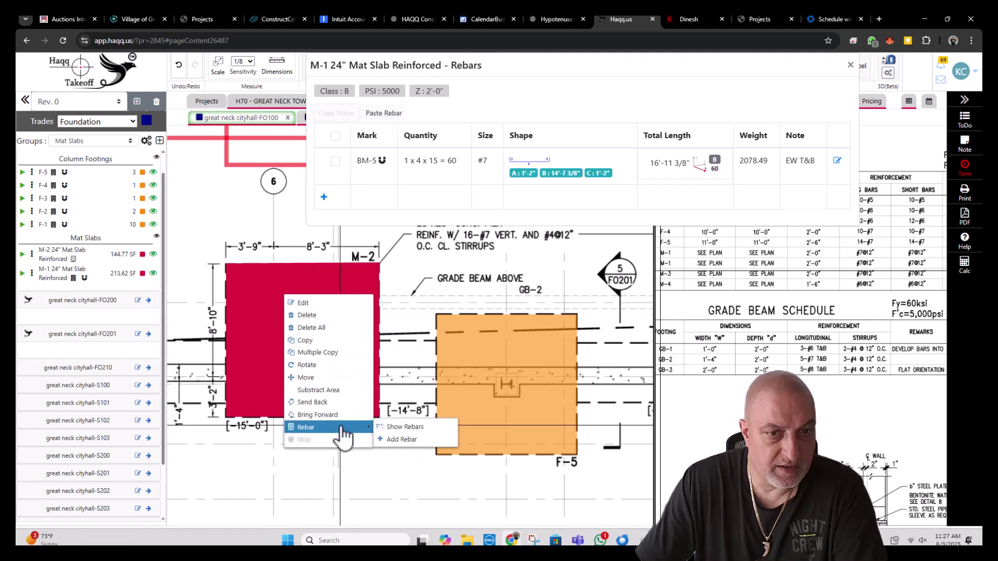
pyautogui.click(406, 426)
pyautogui.click(335, 136)
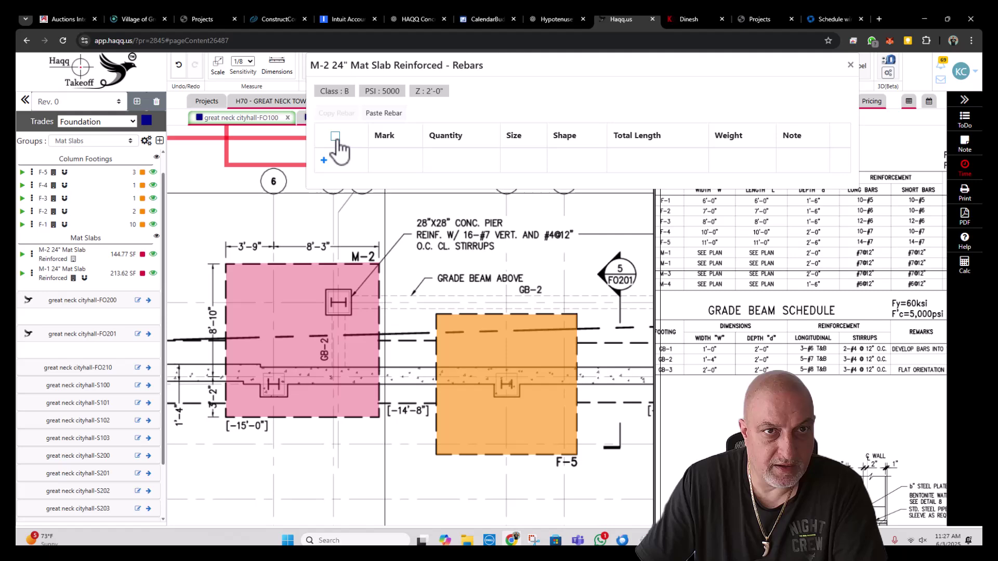
pyautogui.click(384, 113)
pyautogui.click(548, 172)
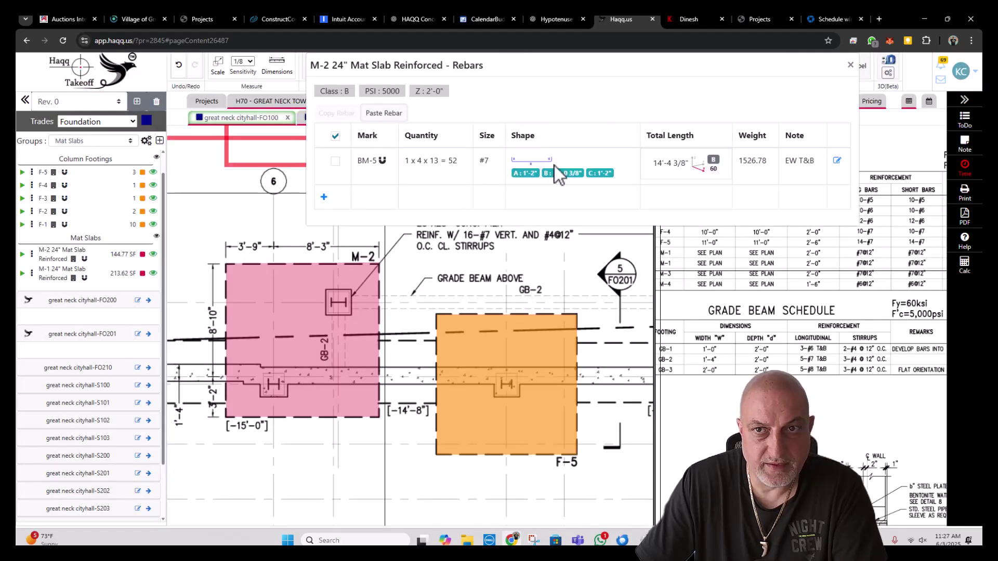
# - Review the pasted rebar's dimensions, quantity and spacing in the M-2 rebar form, and close the rebar windows
pyautogui.click(836, 161)
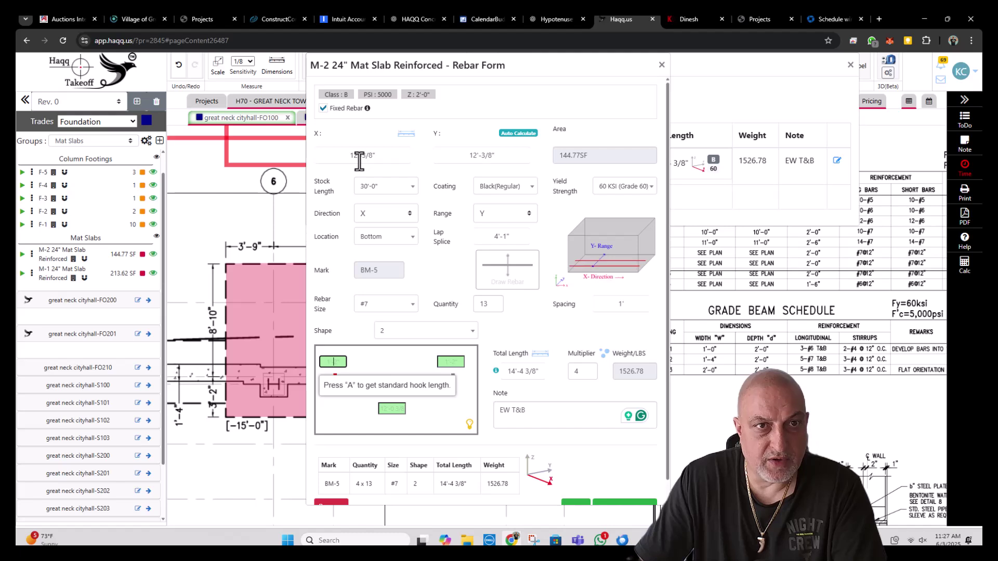
pyautogui.click(62, 254)
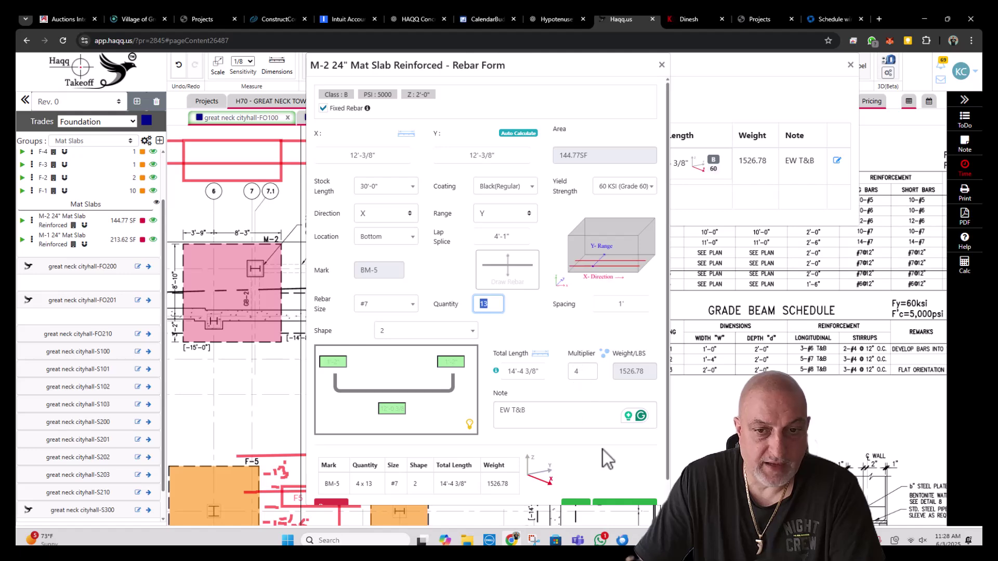
pyautogui.scroll(-1, 604, 450)
pyautogui.click(662, 65)
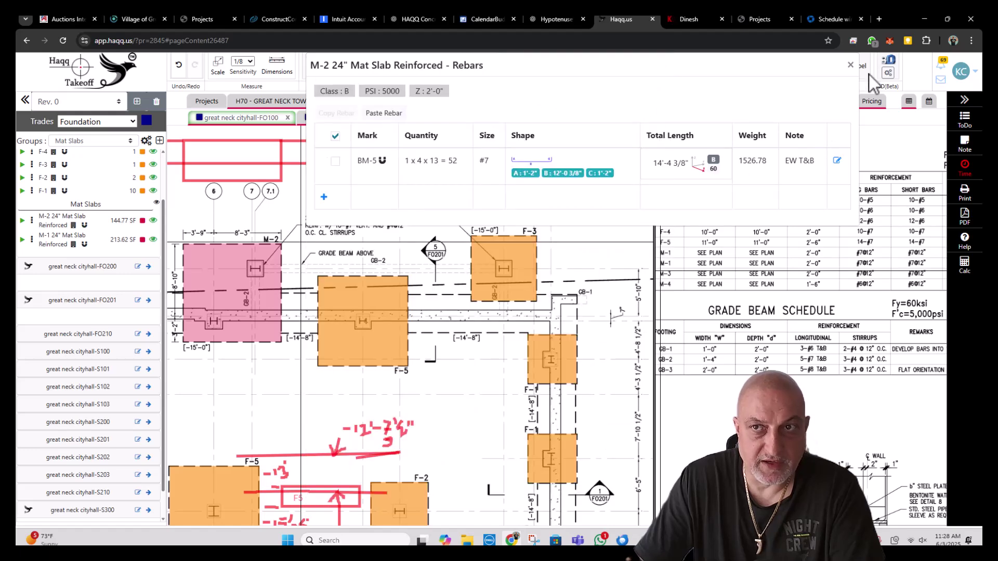
pyautogui.click(850, 65)
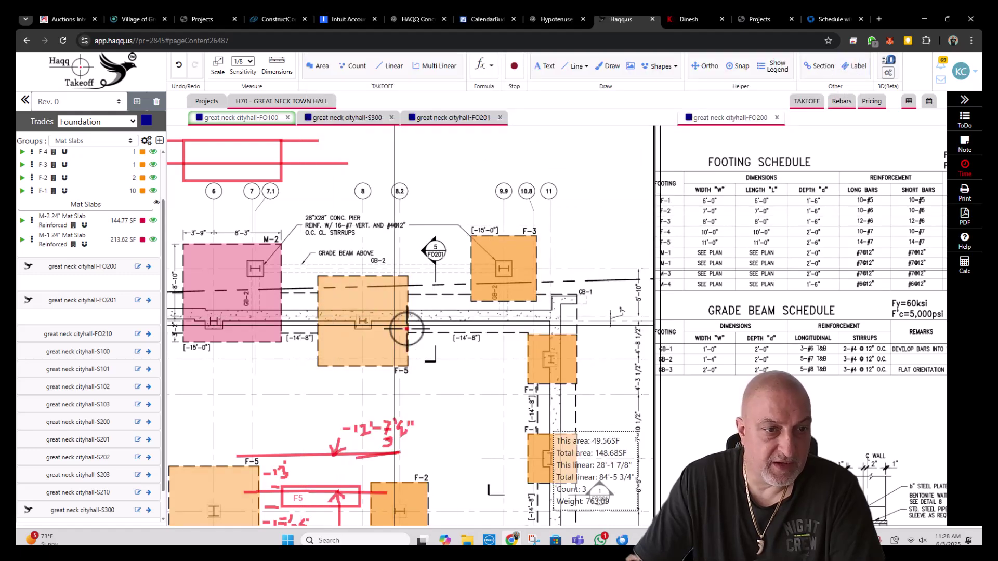
# - Examine the foundation plan for the remaining mats and compare the M-3 mat with its row in the footing schedule
pyautogui.scroll(-3, 496, 269)
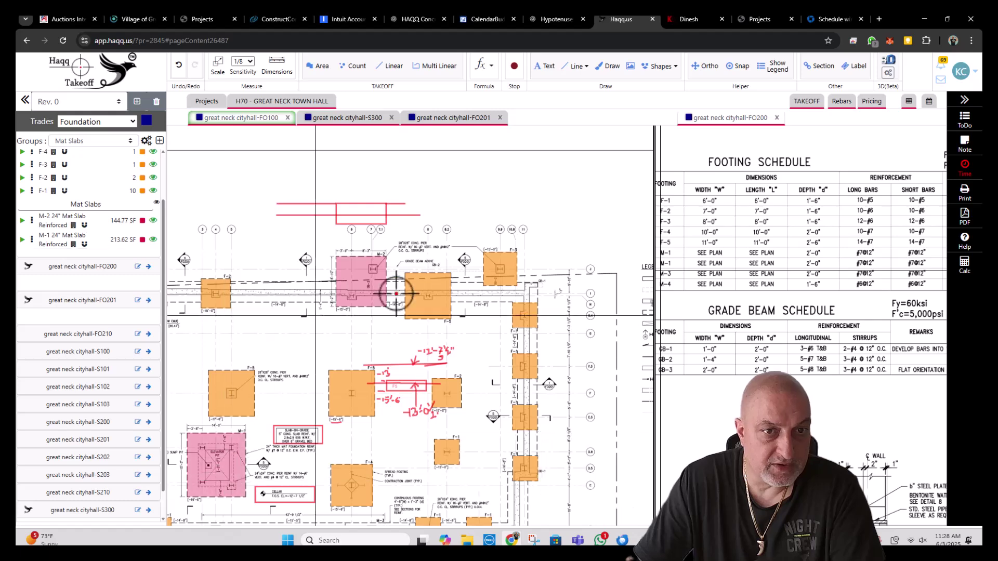
pyautogui.moveTo(371, 289)
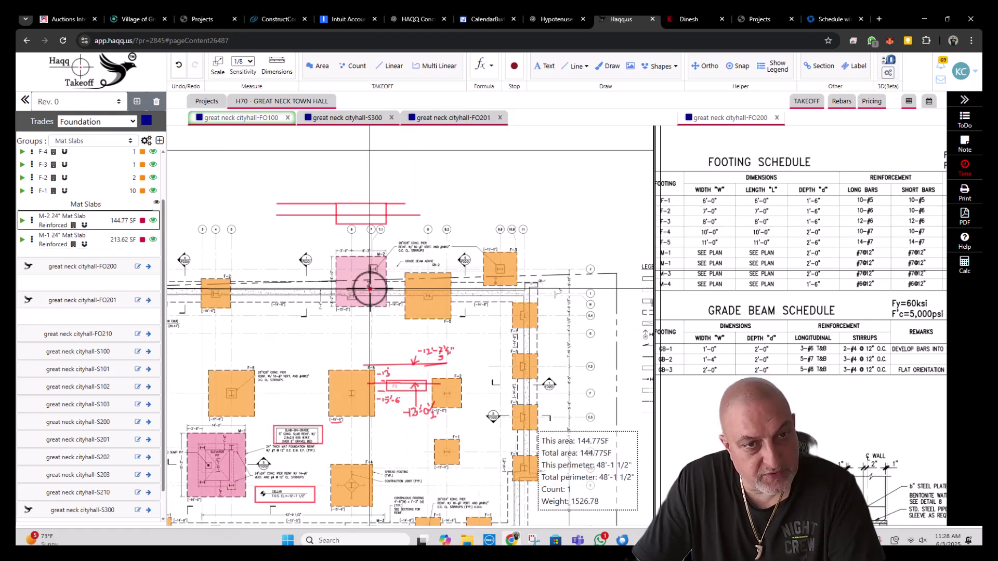
pyautogui.scroll(-3, 371, 290)
pyautogui.scroll(4, 263, 307)
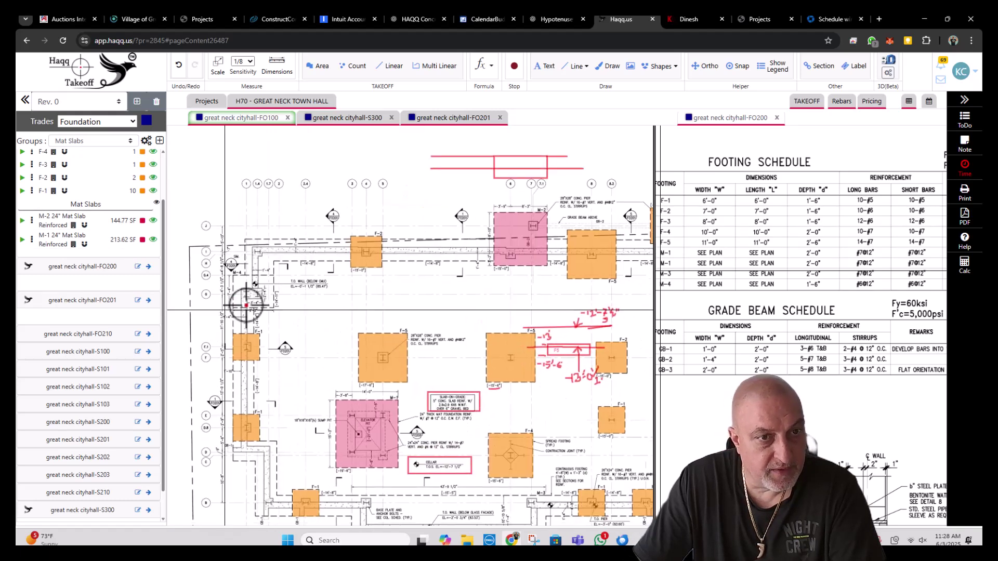
pyautogui.scroll(4, 246, 304)
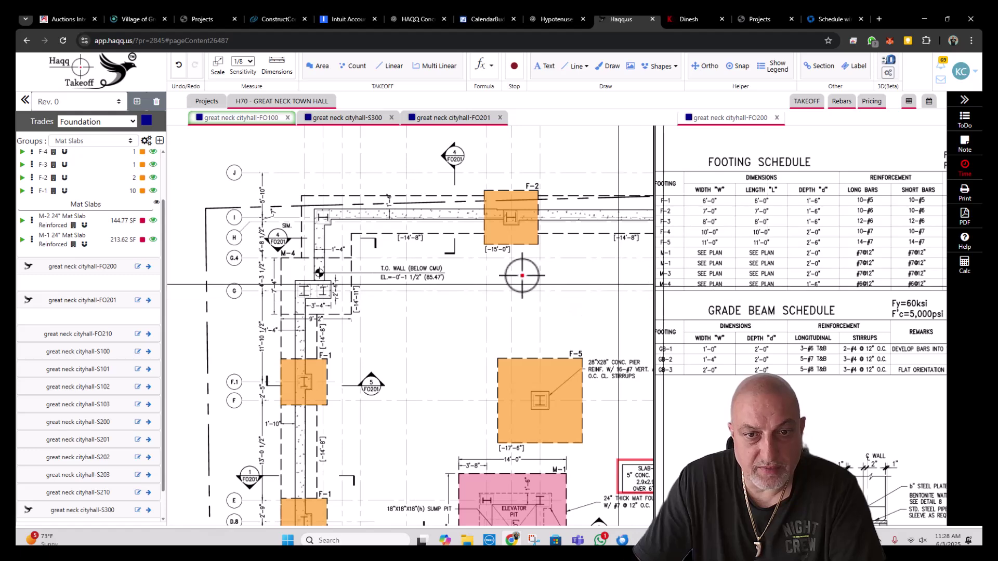
pyautogui.scroll(-5, 522, 276)
pyautogui.scroll(4, 376, 419)
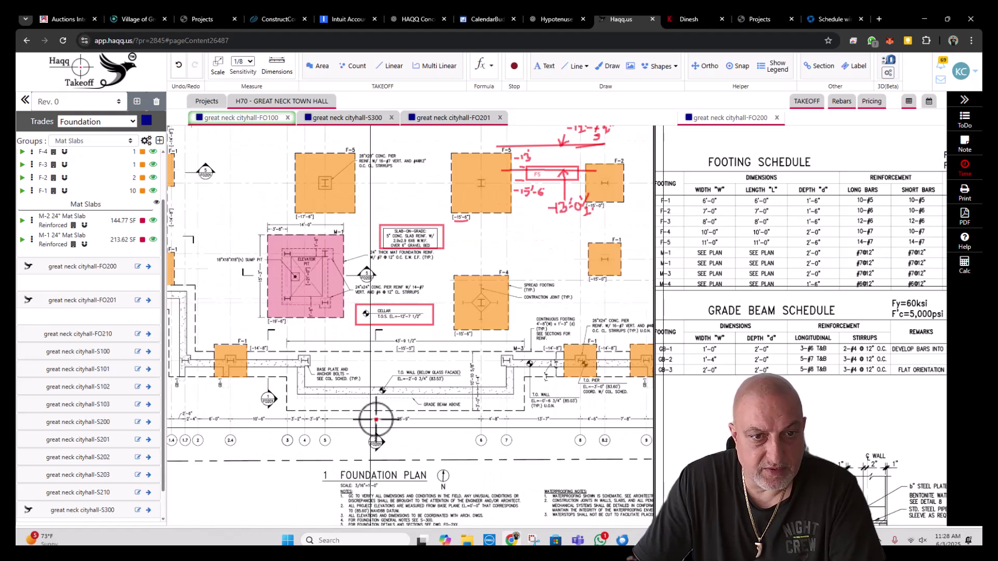
pyautogui.scroll(2, 385, 353)
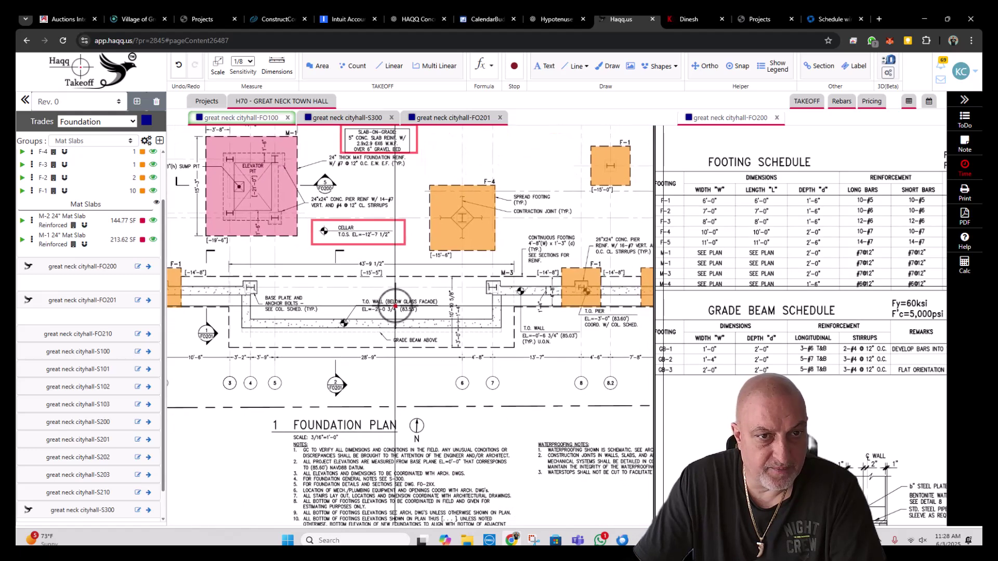
pyautogui.moveTo(395, 307); pyautogui.dragTo(393, 301)
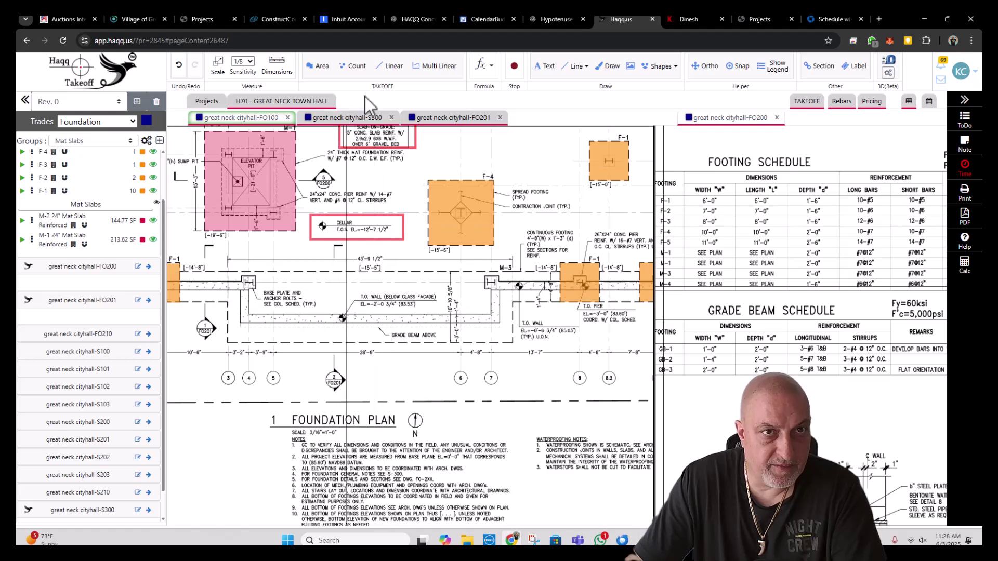
pyautogui.click(422, 68)
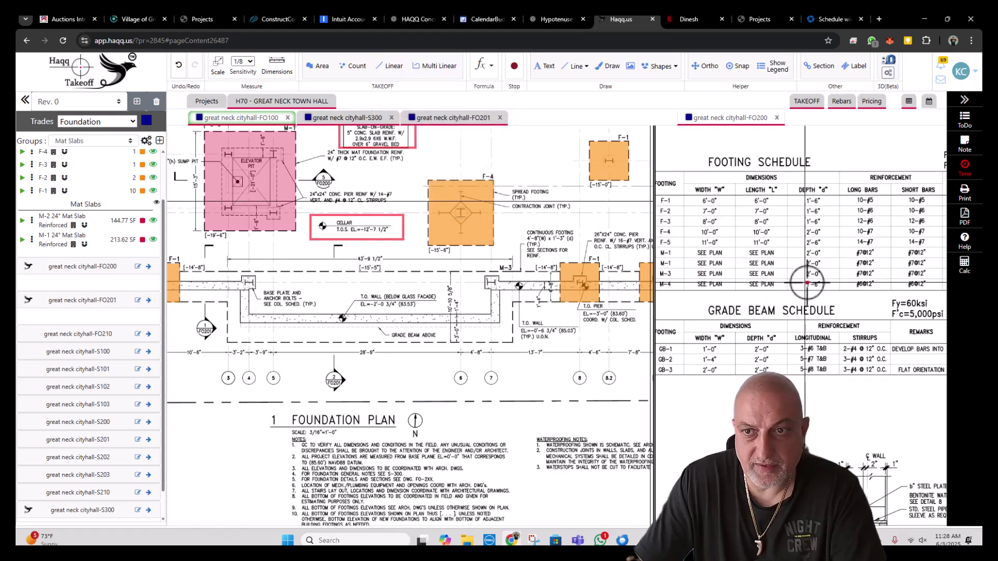
pyautogui.click(331, 77)
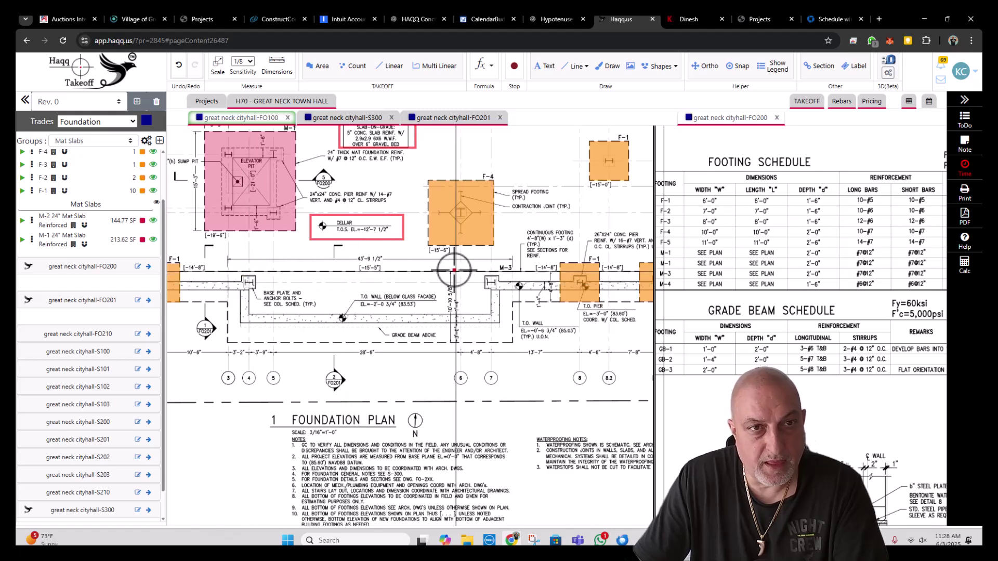
# - Start a new area takeoff in the Mat Slabs group, name it M-3 24" Mat Slab Reinforced and color it crimson
pyautogui.click(321, 67)
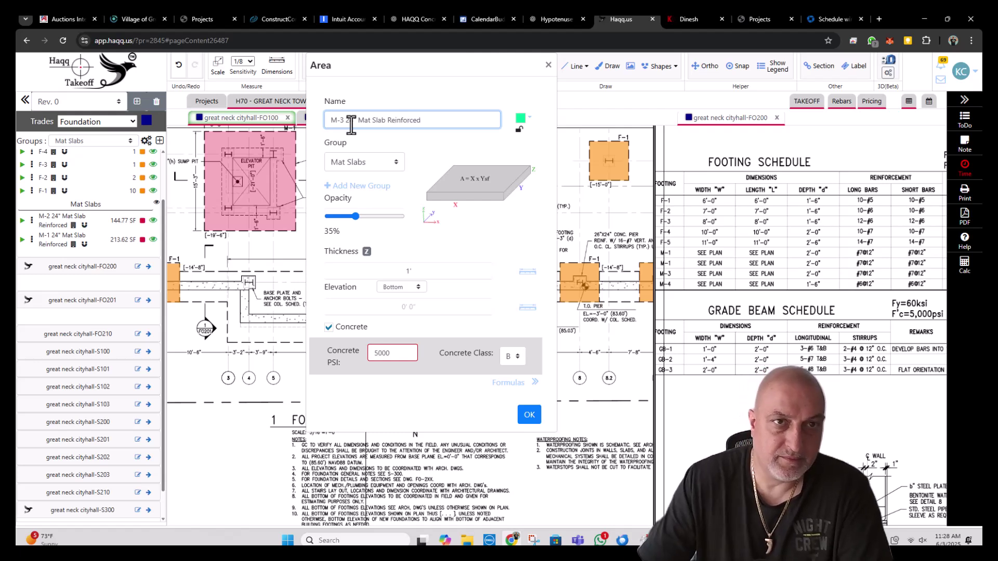
pyautogui.click(521, 130)
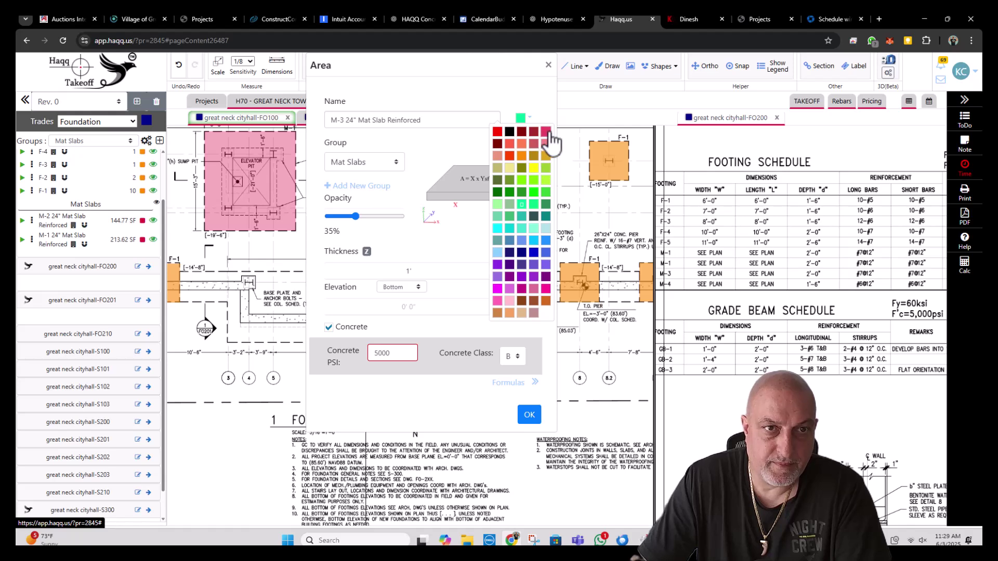
pyautogui.click(552, 143)
# - Give the M-3 mat slab a 2' thickness and a bottom elevation of -15'-5", and confirm its properties
pyautogui.click(414, 271)
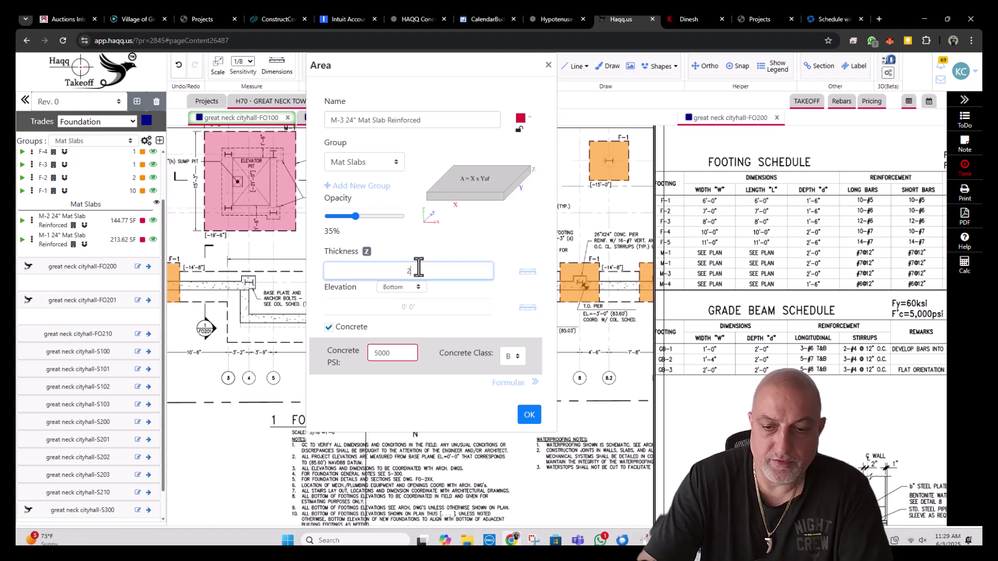
pyautogui.scroll(-4, 225, 328)
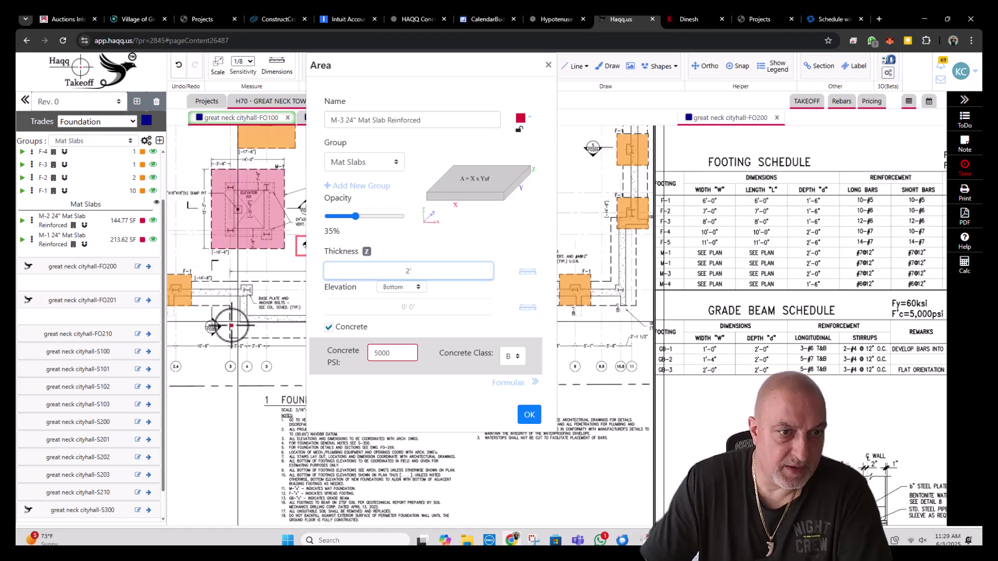
pyautogui.scroll(5, 223, 317)
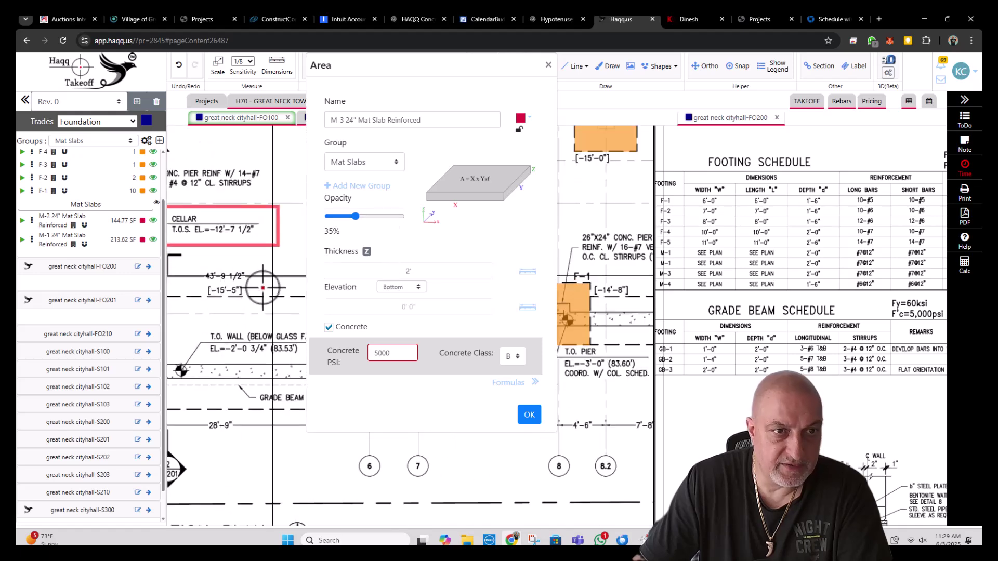
pyautogui.scroll(-4, 242, 319)
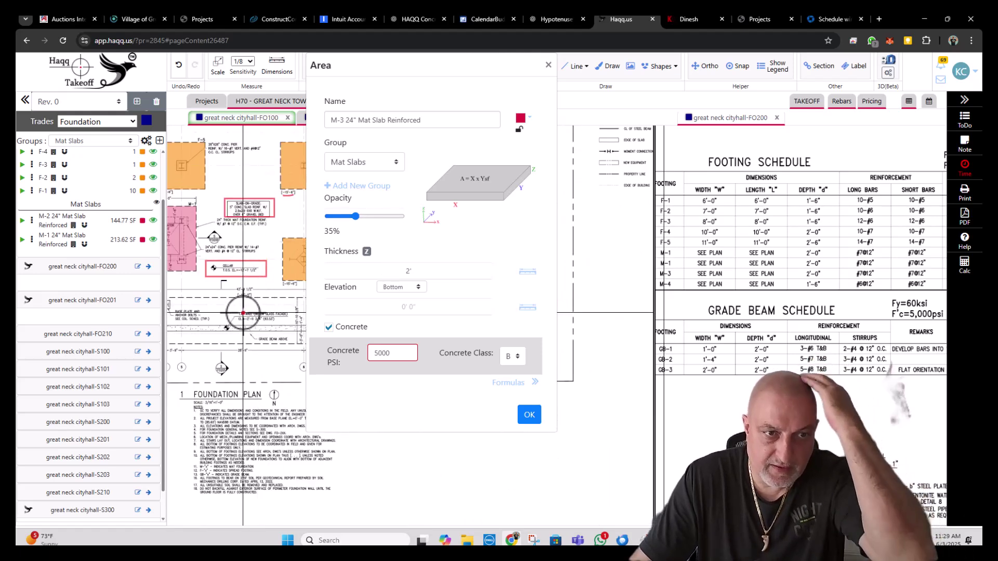
pyautogui.moveTo(243, 319)
pyautogui.mouseDown()
pyautogui.moveTo(281, 294)
pyautogui.moveTo(251, 291)
pyautogui.mouseUp()
pyautogui.scroll(2, 272, 298)
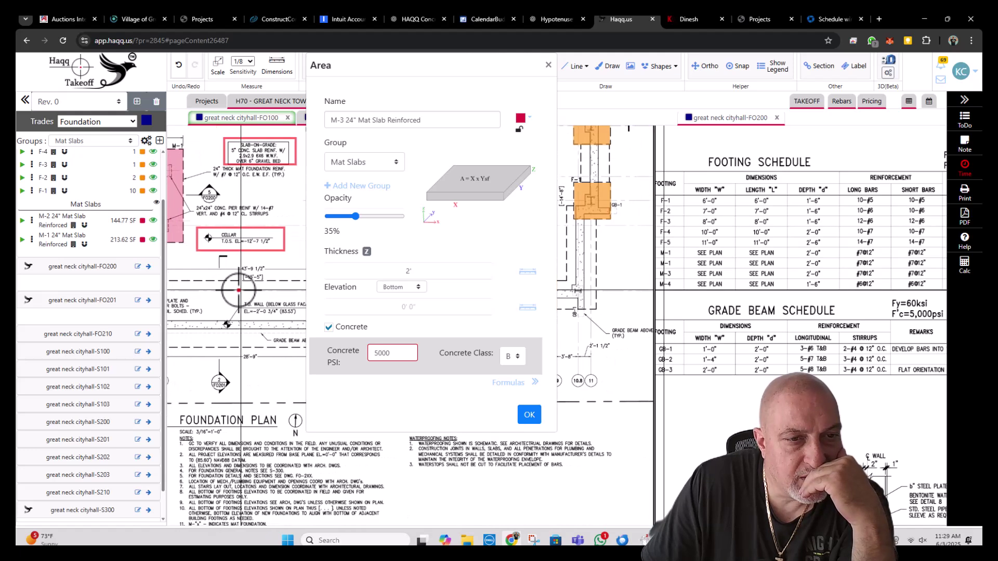
pyautogui.scroll(2, 269, 285)
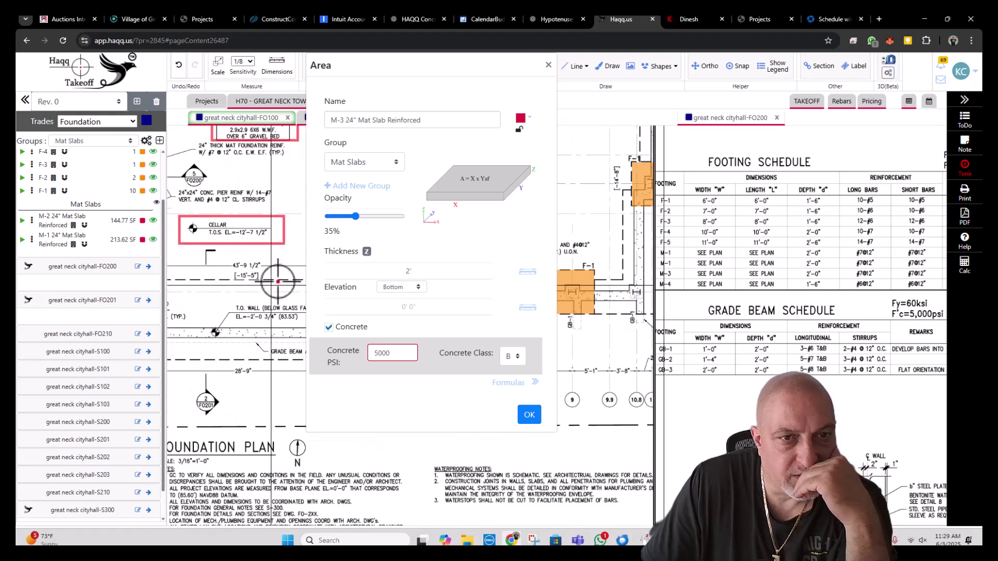
pyautogui.click(408, 308)
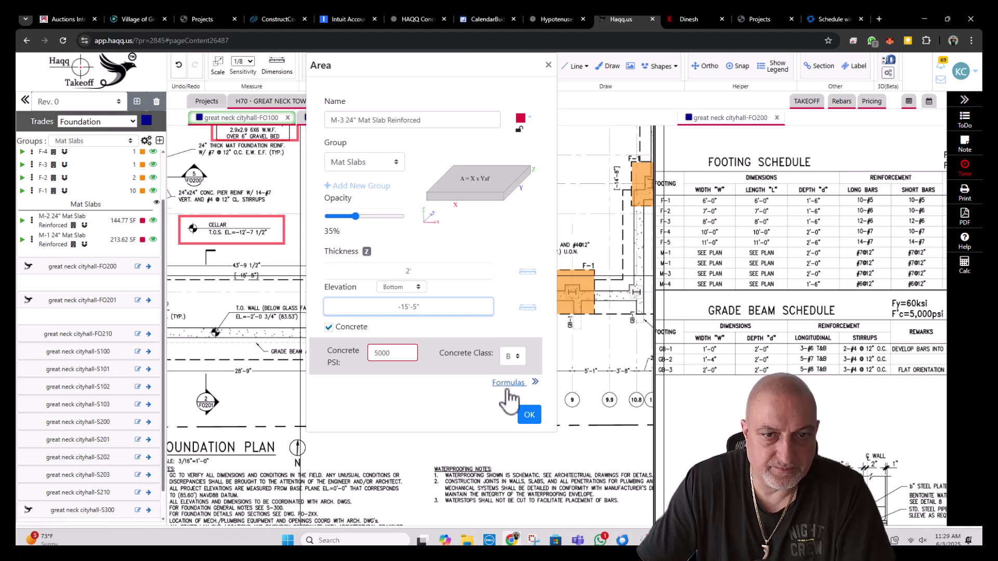
pyautogui.click(529, 414)
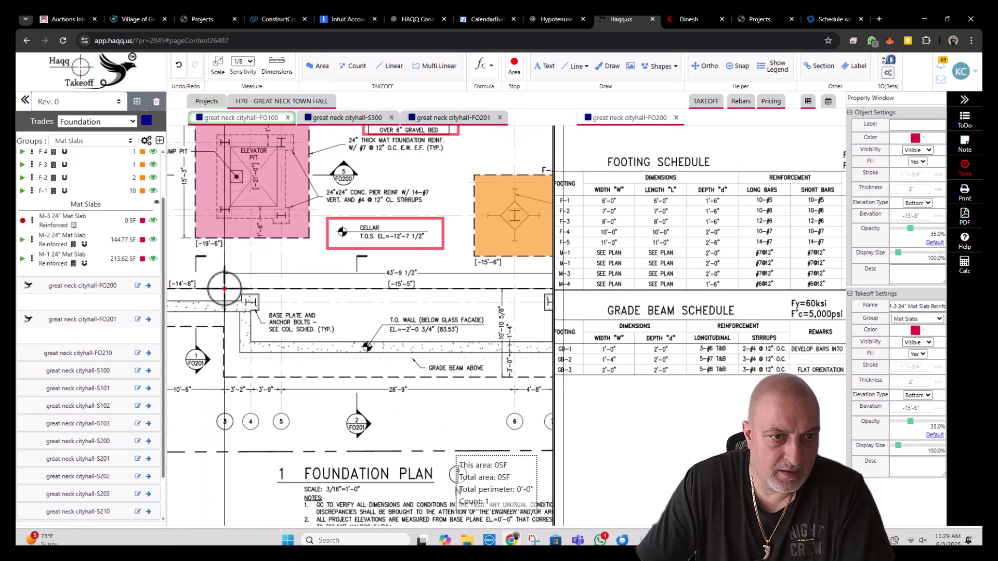
# - Trace the rectangular M-3 mat outline, about 43'-10" long, from gridline 3 to just past gridline 7 with Ortho on
pyautogui.click(224, 289)
pyautogui.scroll(-1, 445, 289)
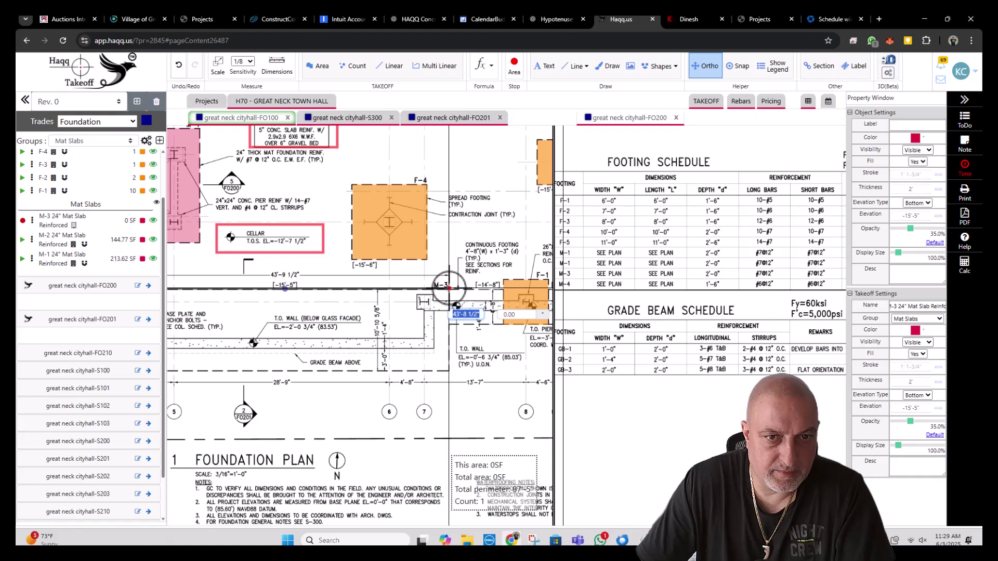
pyautogui.click(448, 288)
pyautogui.scroll(-1, 455, 370)
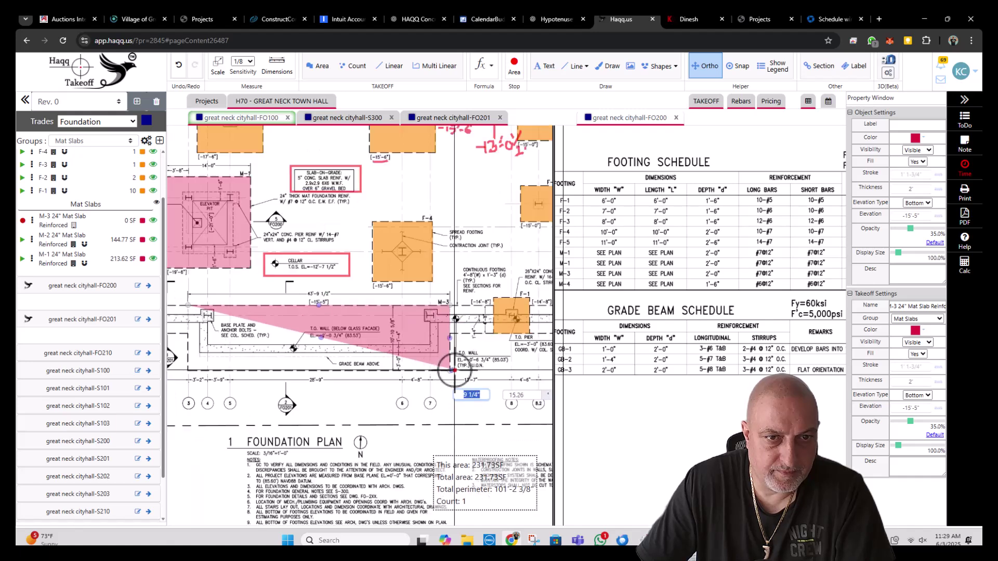
pyautogui.click(454, 370)
pyautogui.scroll(1, 188, 371)
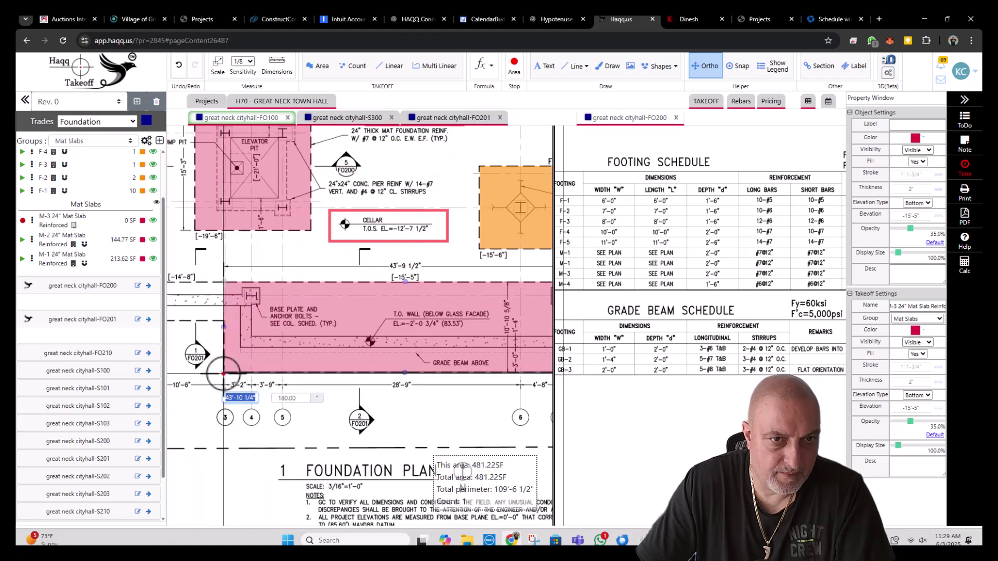
pyautogui.click(223, 373)
pyautogui.scroll(-2, 223, 370)
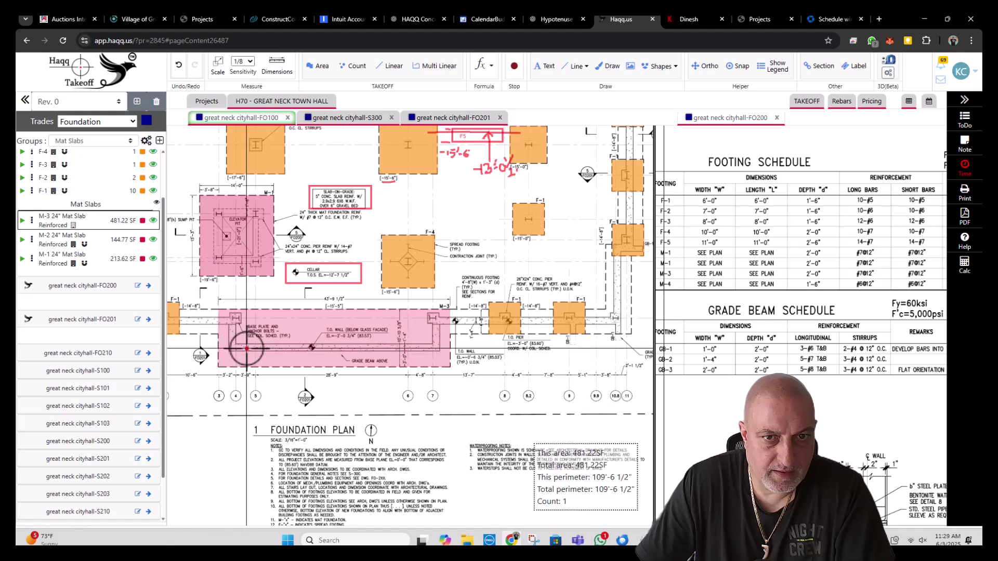
pyautogui.click(470, 317)
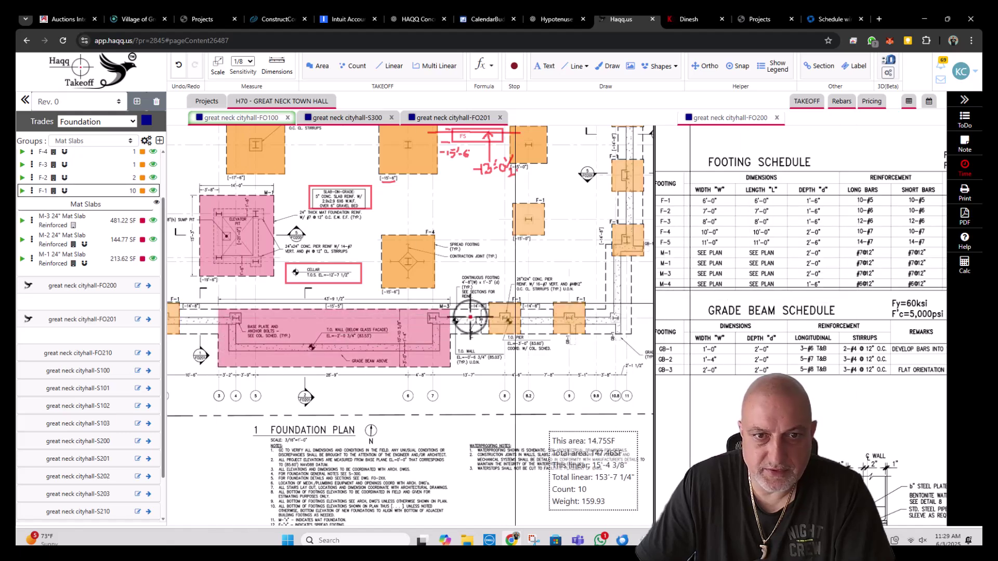
# - Examine the M-3 mat on the foundation plan together with its reinforcement and remarks in the footing schedule
pyautogui.click(383, 334)
pyautogui.scroll(1, 380, 333)
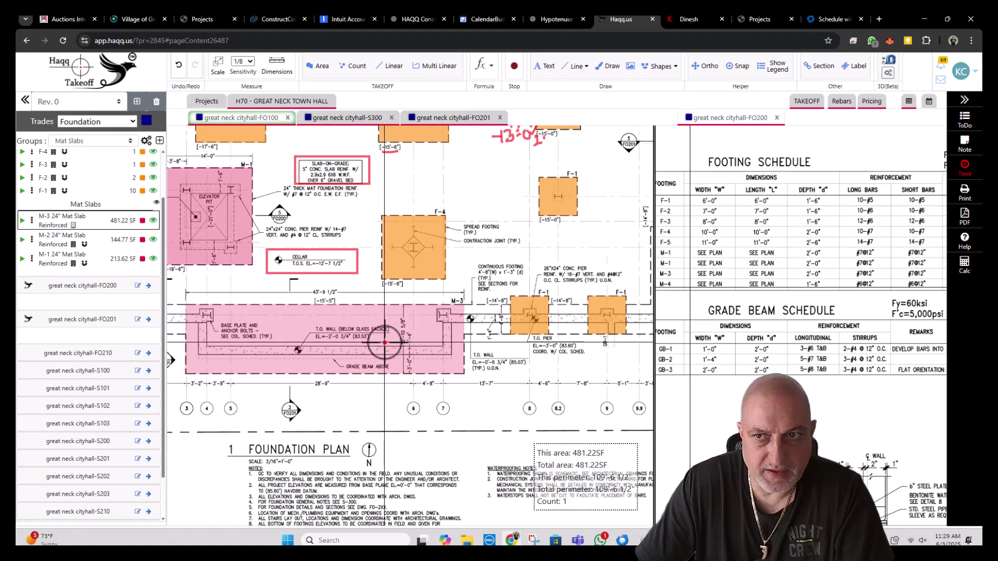
pyautogui.moveTo(764, 293)
pyautogui.mouseDown()
pyautogui.moveTo(835, 297)
pyautogui.moveTo(756, 283)
pyautogui.mouseUp()
pyautogui.scroll(2, 898, 278)
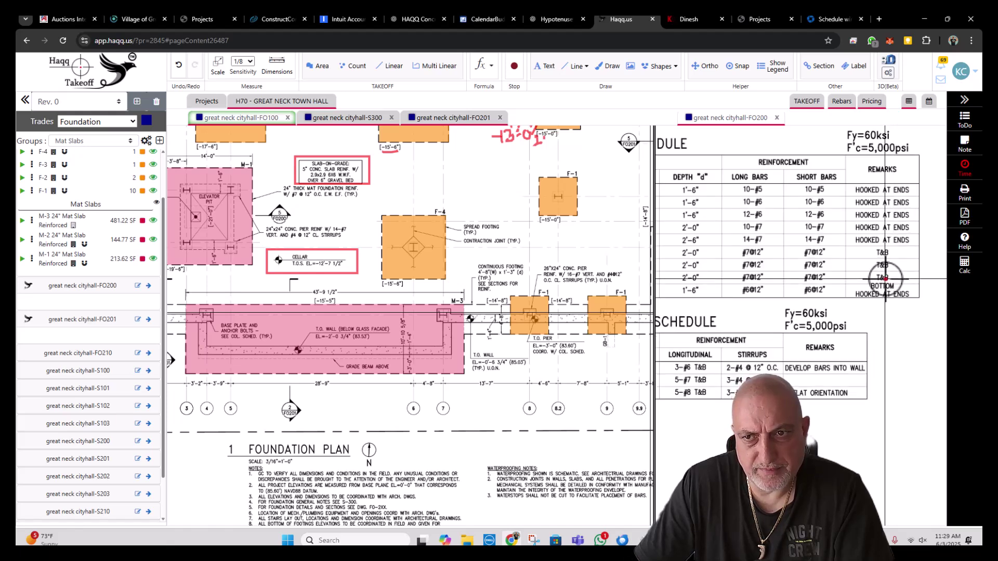
pyautogui.scroll(-3, 885, 279)
pyautogui.moveTo(717, 294)
pyautogui.mouseDown()
pyautogui.moveTo(815, 296)
pyautogui.moveTo(707, 287)
pyautogui.mouseUp()
pyautogui.scroll(3, 873, 292)
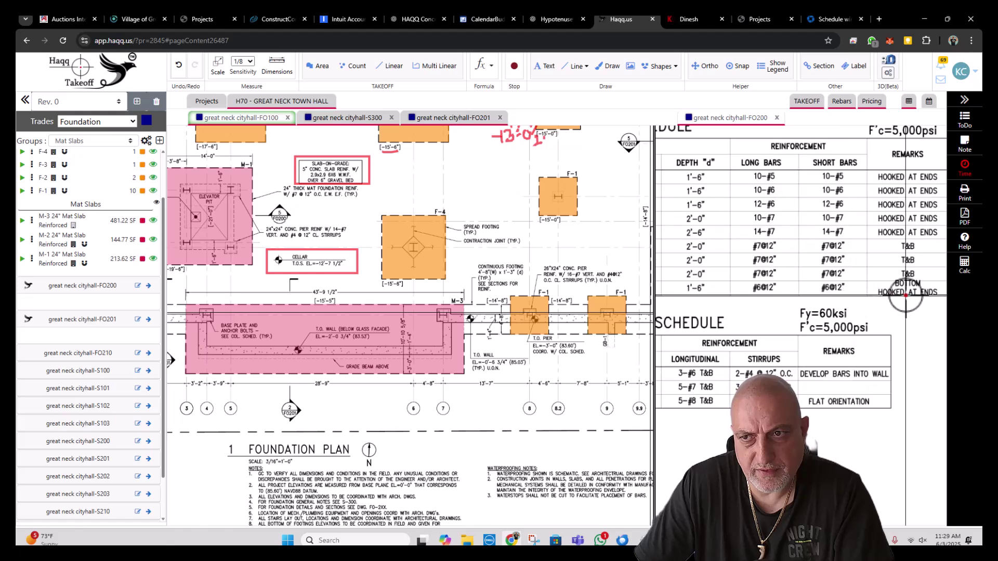
pyautogui.scroll(-2, 920, 296)
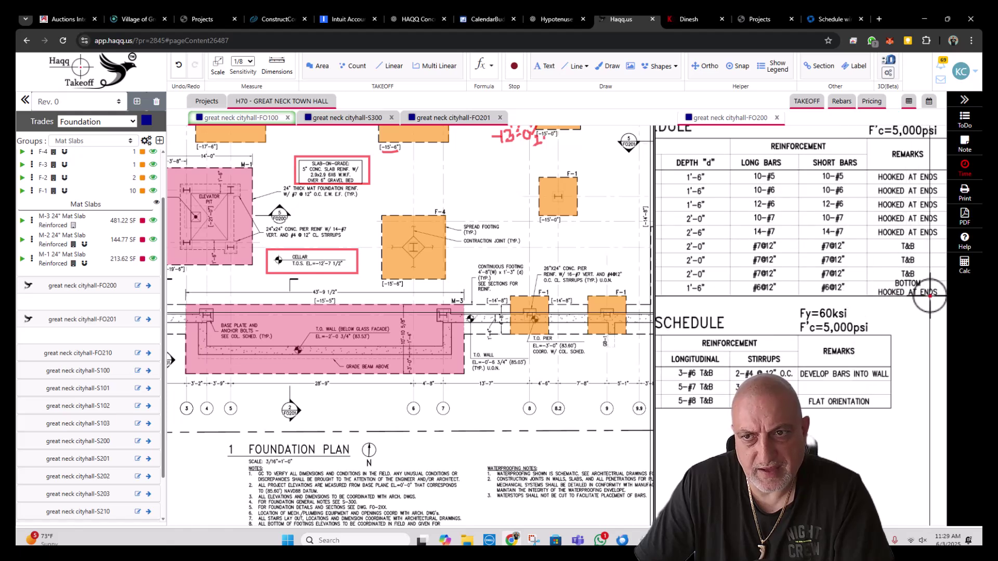
pyautogui.click(423, 325)
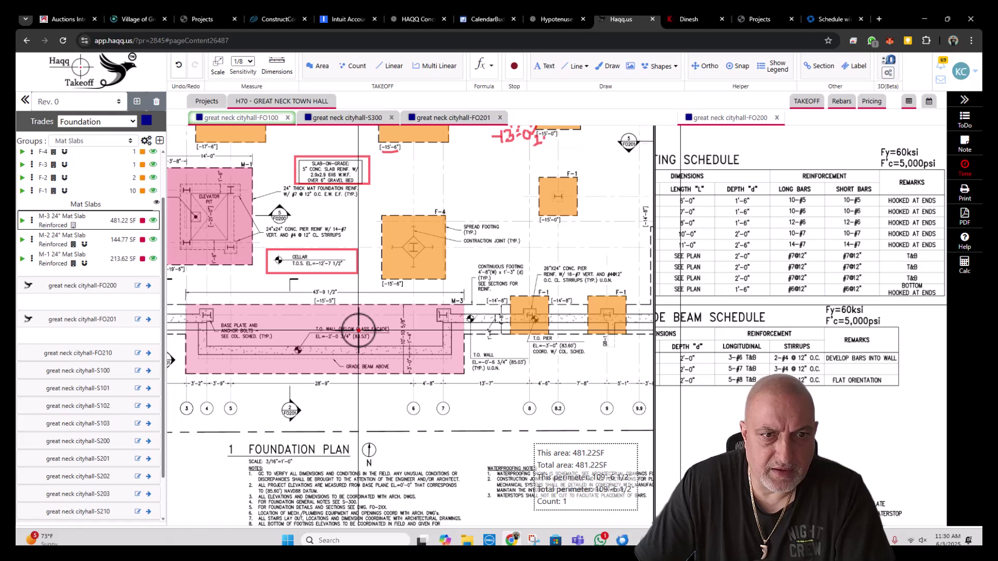
pyautogui.scroll(-1, 342, 332)
pyautogui.hscroll(-1, 343, 331)
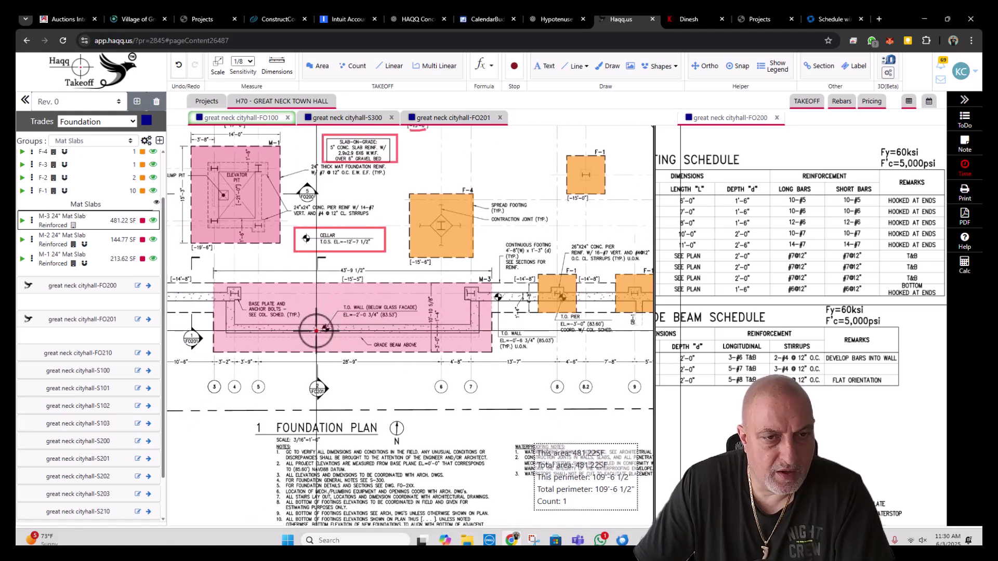
# - Check the list of existing rebars for the M-3 mat slab and close it
pyautogui.rightClick(318, 333)
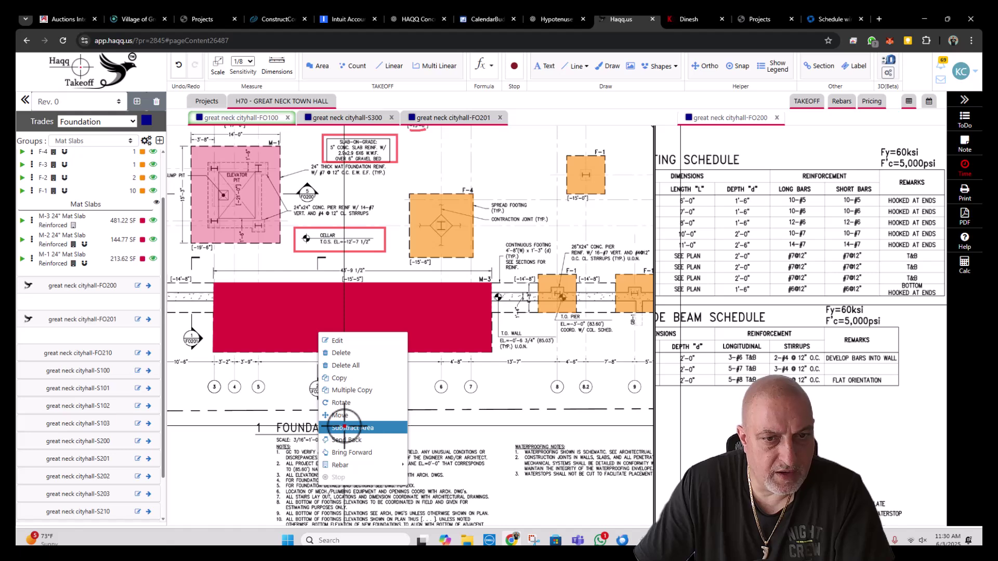
pyautogui.moveTo(401, 466)
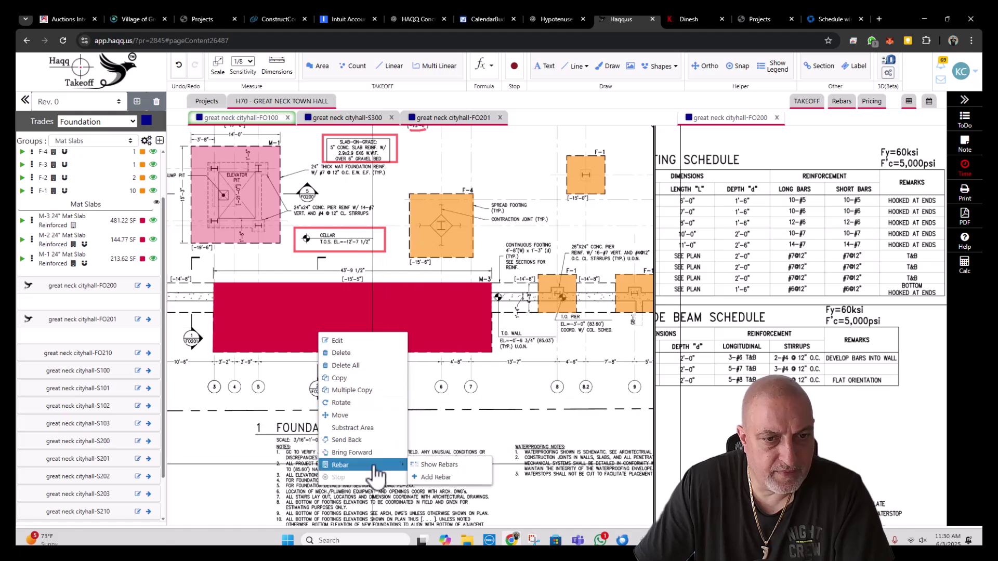
pyautogui.click(439, 465)
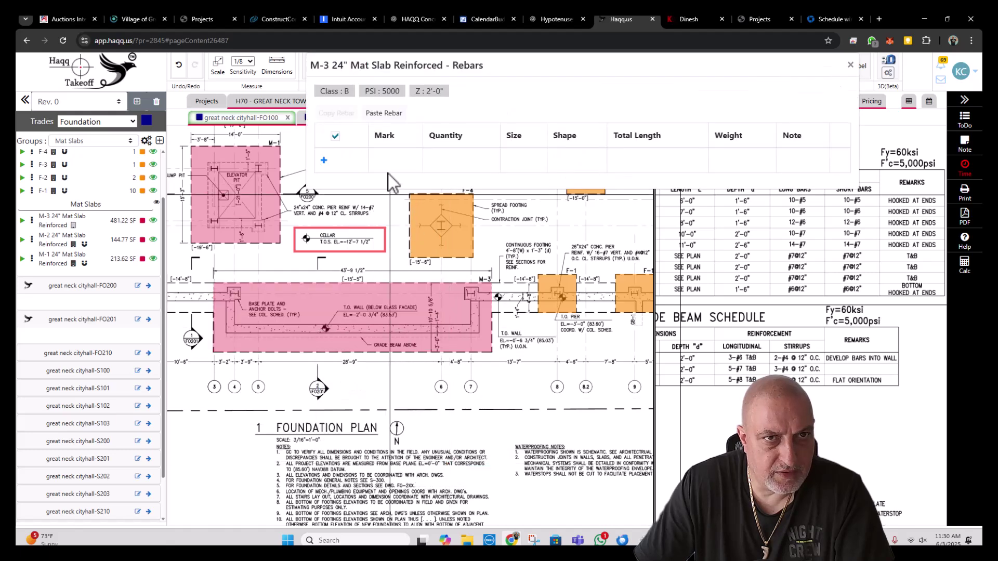
pyautogui.click(850, 65)
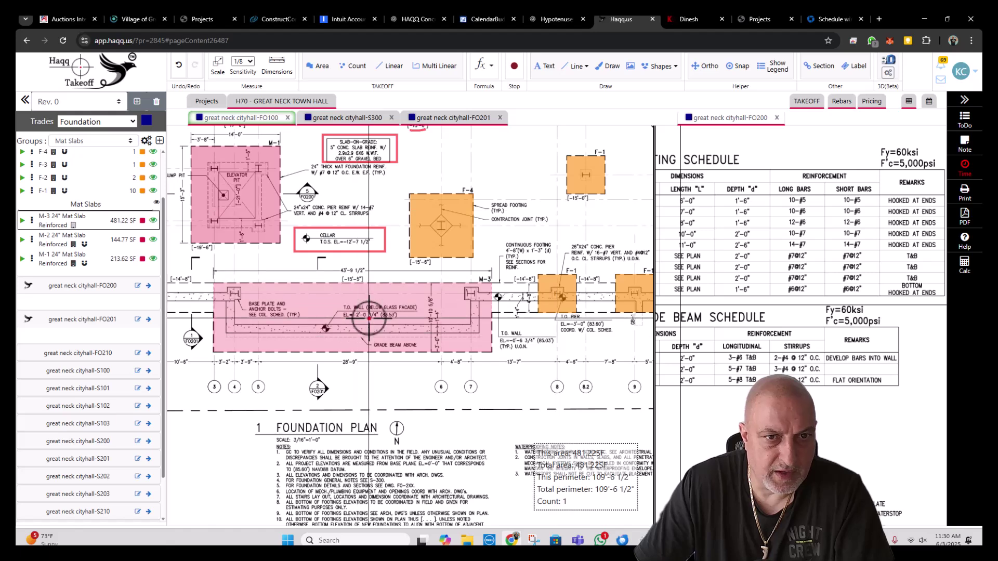
# - Start a new rebar for the M-3 mat slab, keep the plan visible beside the form, and set the X length to 43'-9 1/2"
pyautogui.rightClick(372, 322)
pyautogui.moveTo(430, 453)
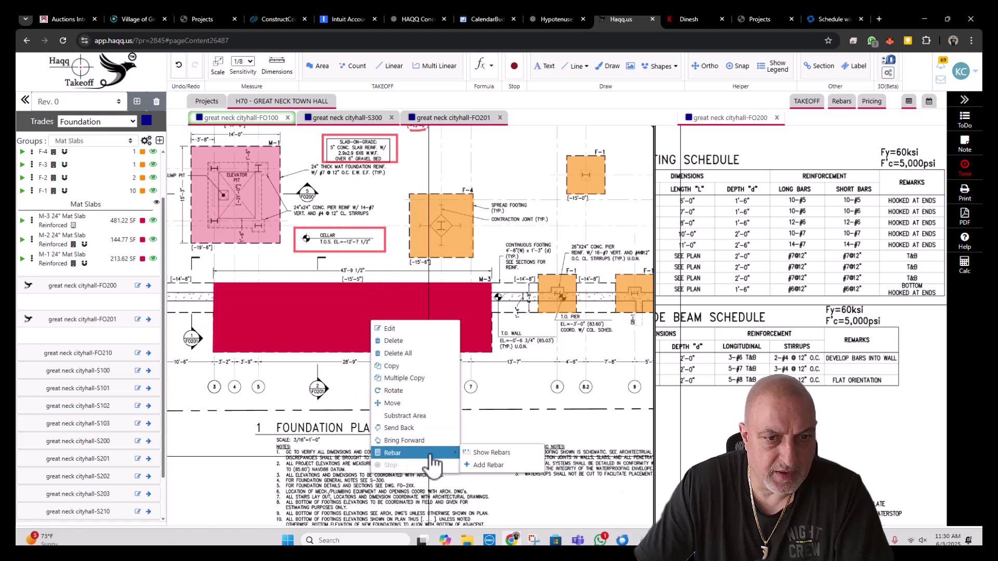
pyautogui.click(496, 465)
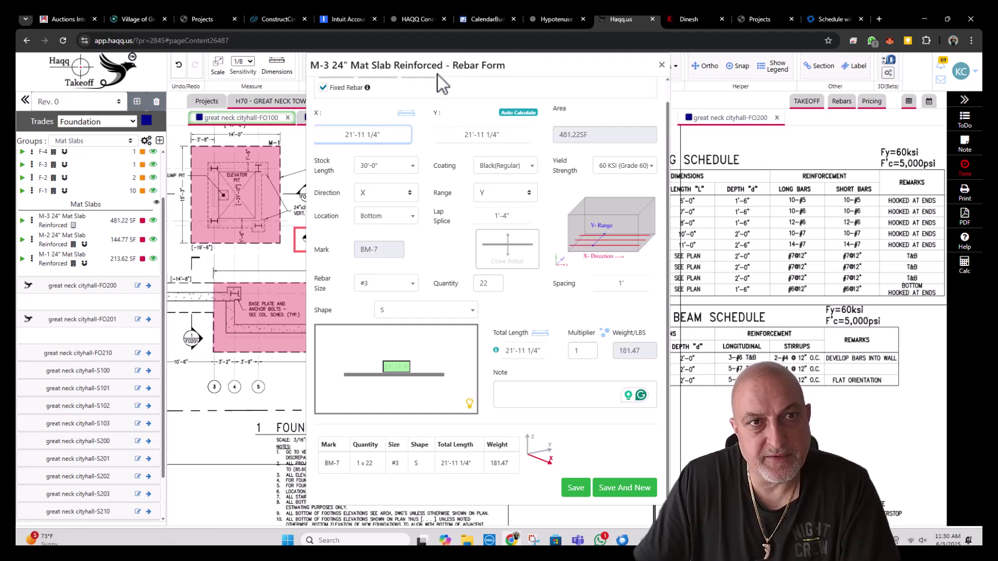
pyautogui.moveTo(440, 68); pyautogui.dragTo(669, 71)
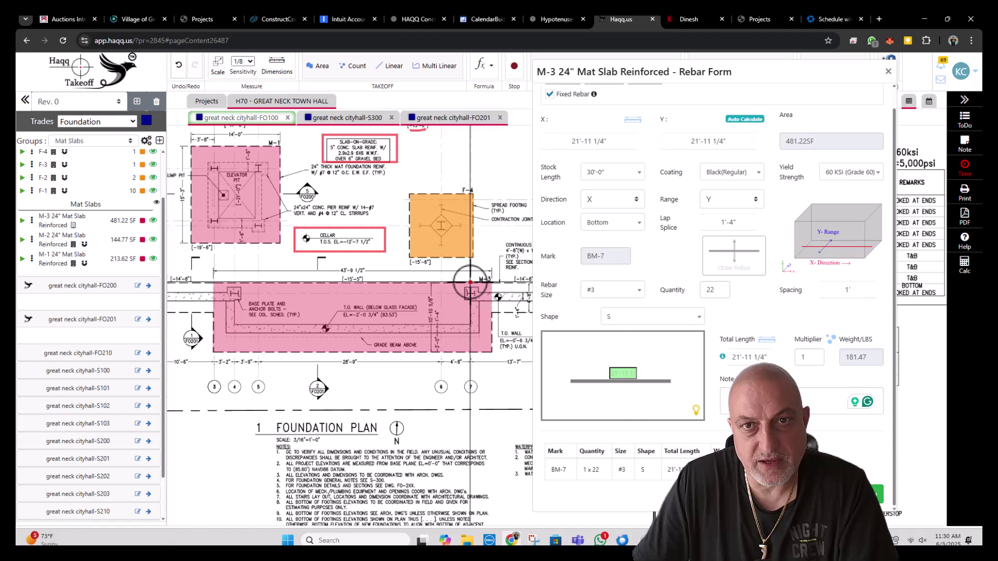
pyautogui.click(616, 141)
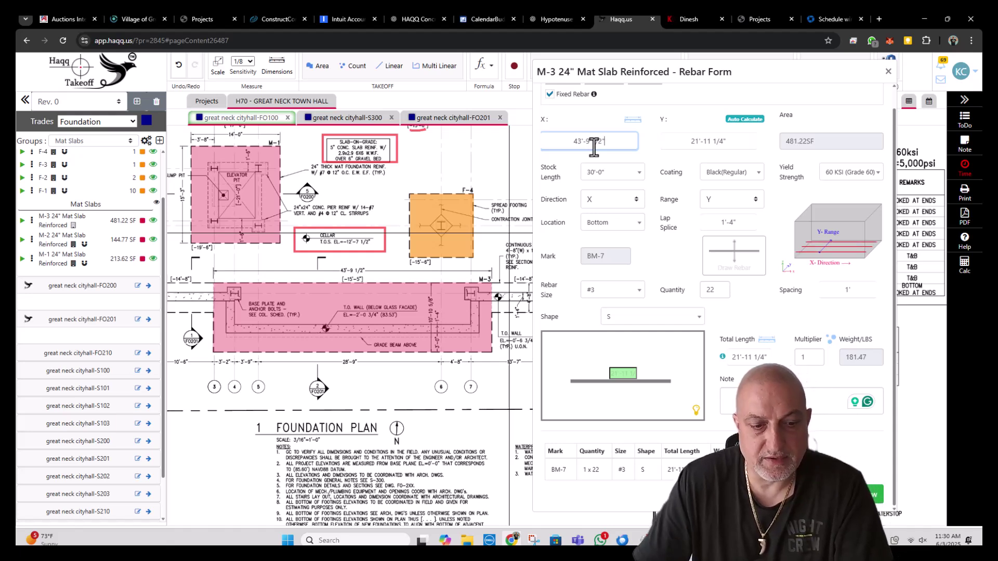
pyautogui.press('Tab')
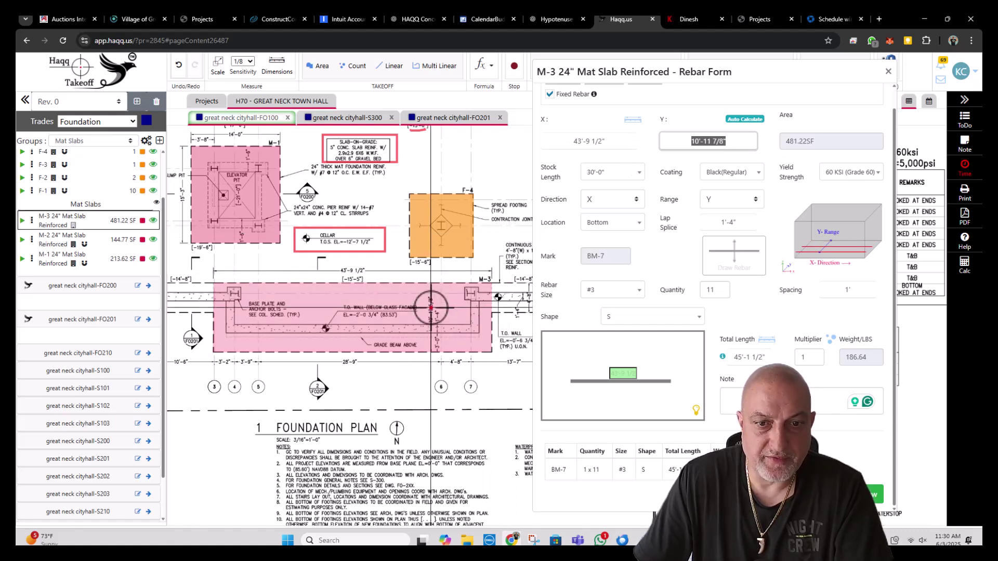
# - Review the straight bar's length and its total length including the lap splice in the rebar form
pyautogui.click(684, 195)
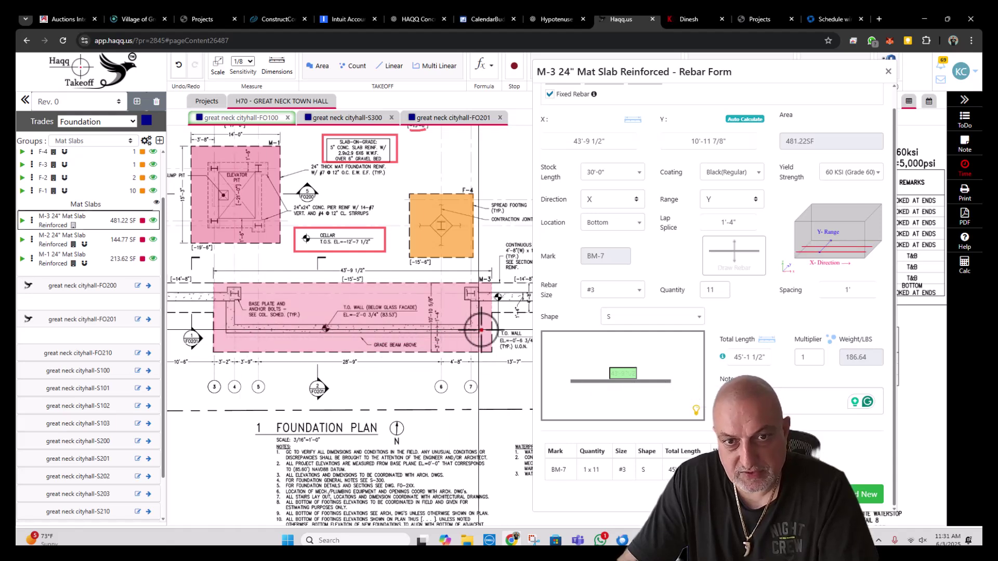
pyautogui.click(627, 374)
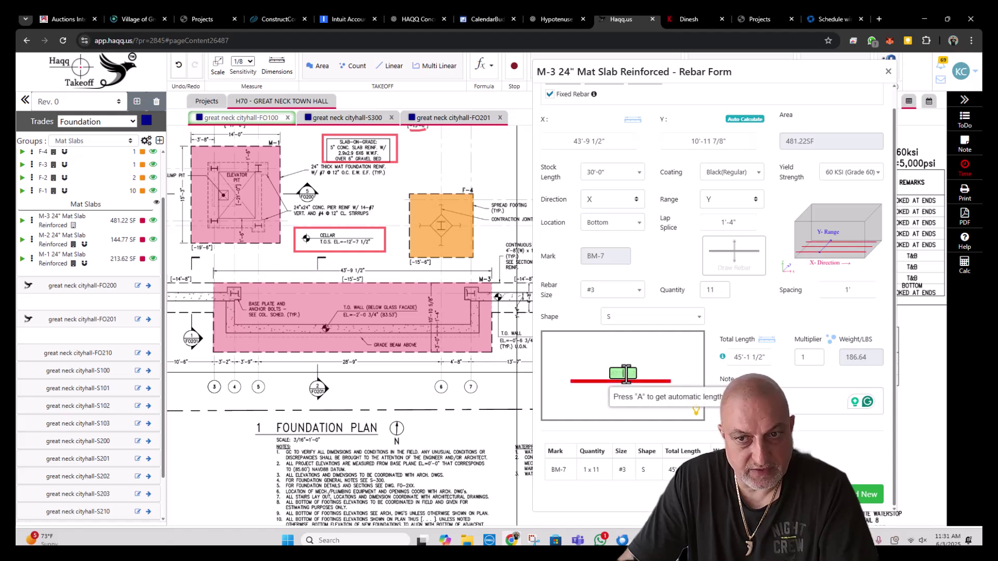
pyautogui.click(749, 358)
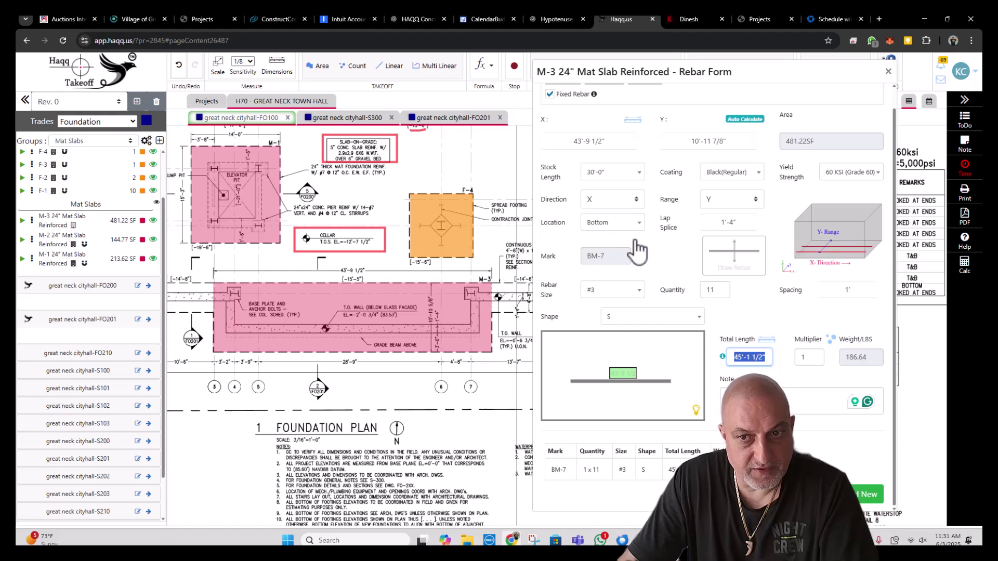
# - Draw a horizontal red line along nearly the full length of the M-3 mat to mark a long-way bar
pyautogui.click(749, 358)
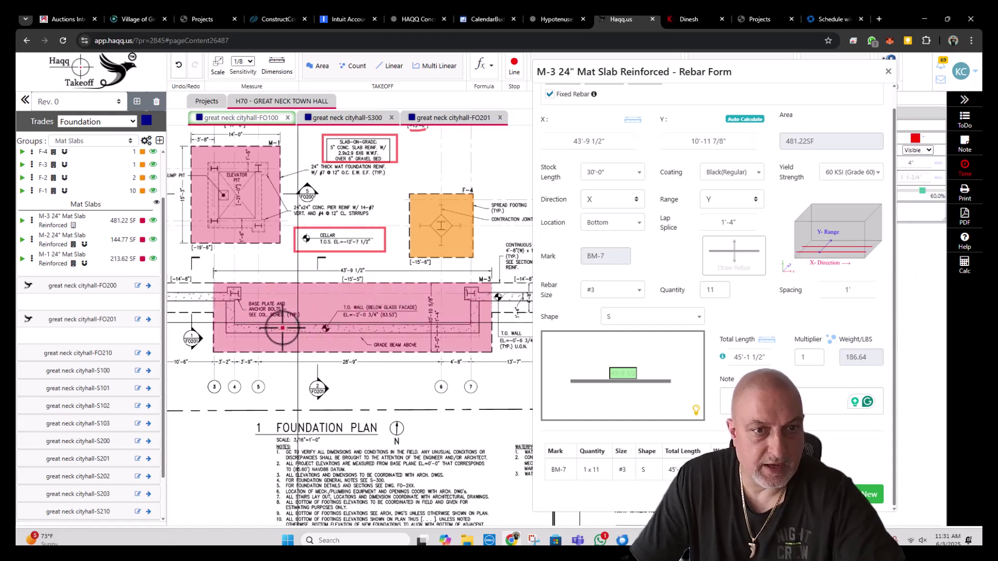
pyautogui.click(223, 329)
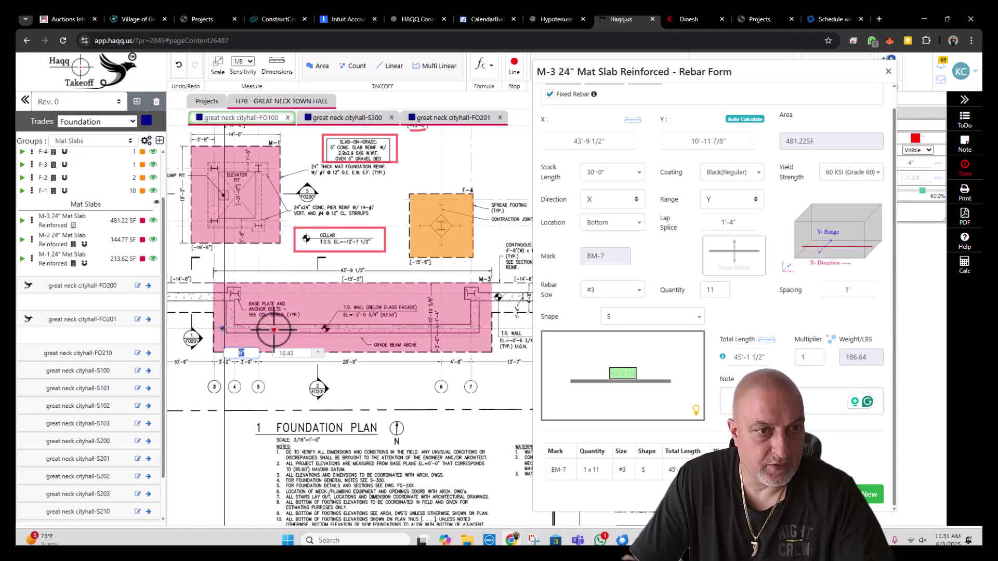
pyautogui.click(483, 328)
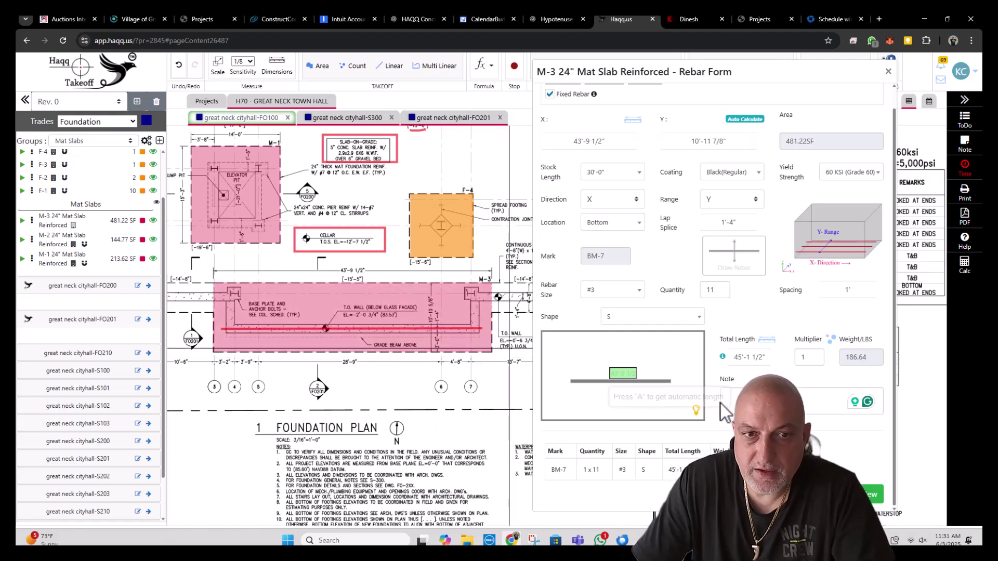
# - Enter a long-way bottom note beginning "LW BO" for the bar and set its rebar size to #7
pyautogui.click(739, 395)
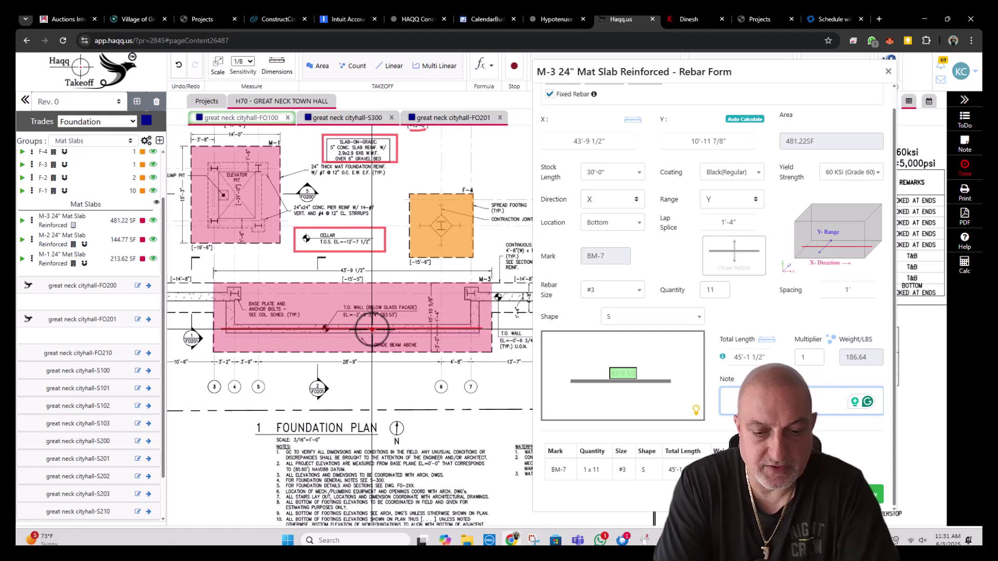
pyautogui.write('I')
pyautogui.press('capslock')
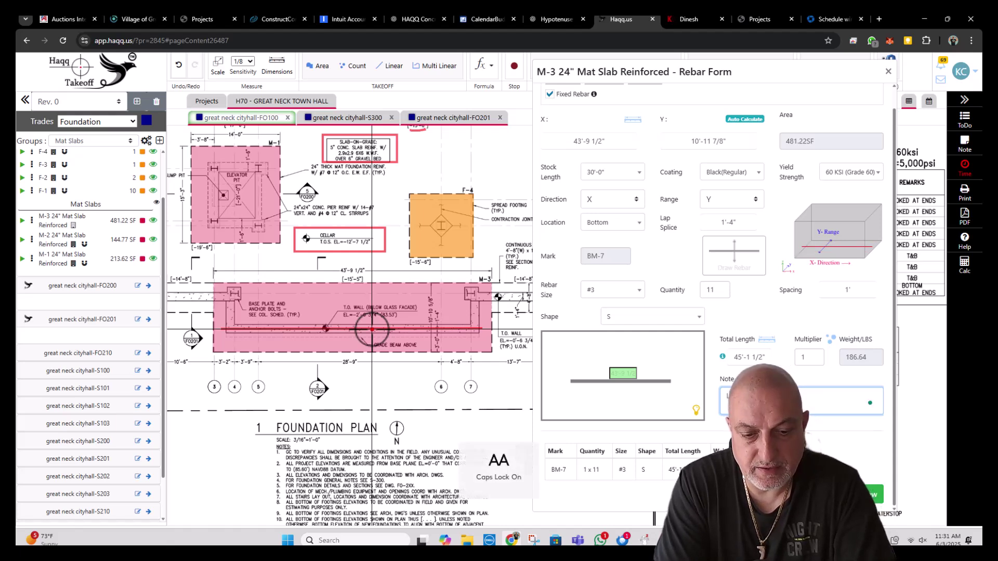
pyautogui.write('W BO')
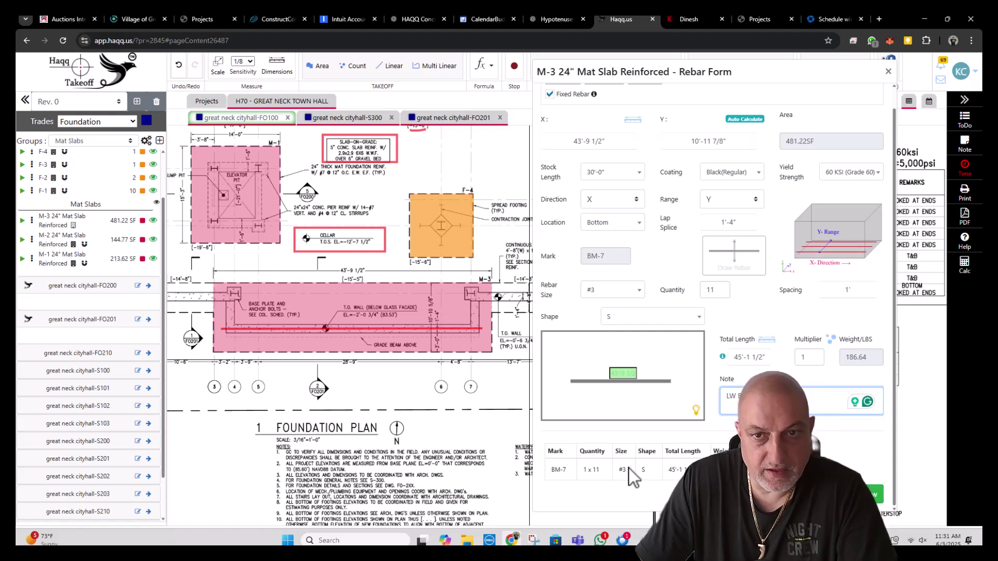
pyautogui.click(605, 289)
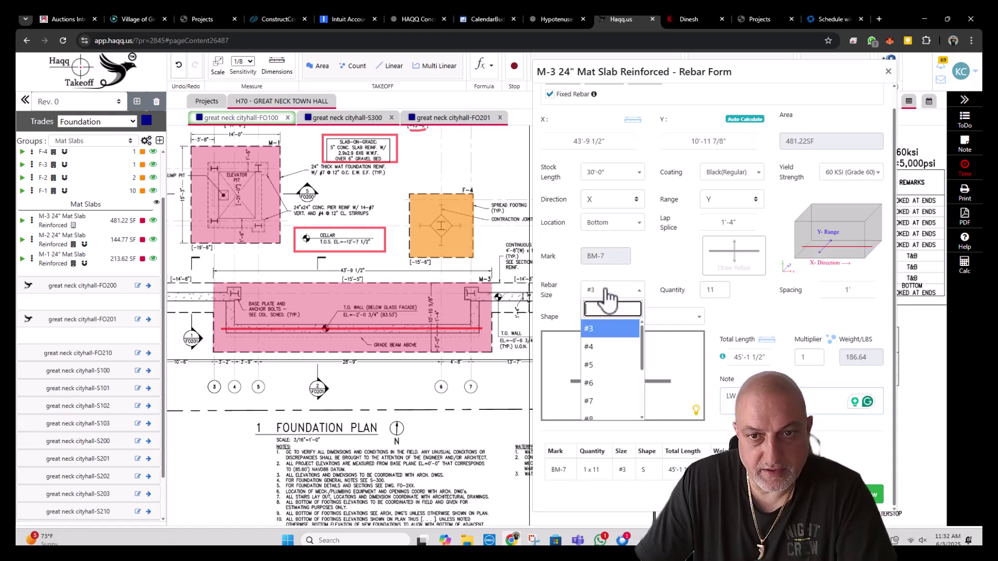
pyautogui.click(599, 403)
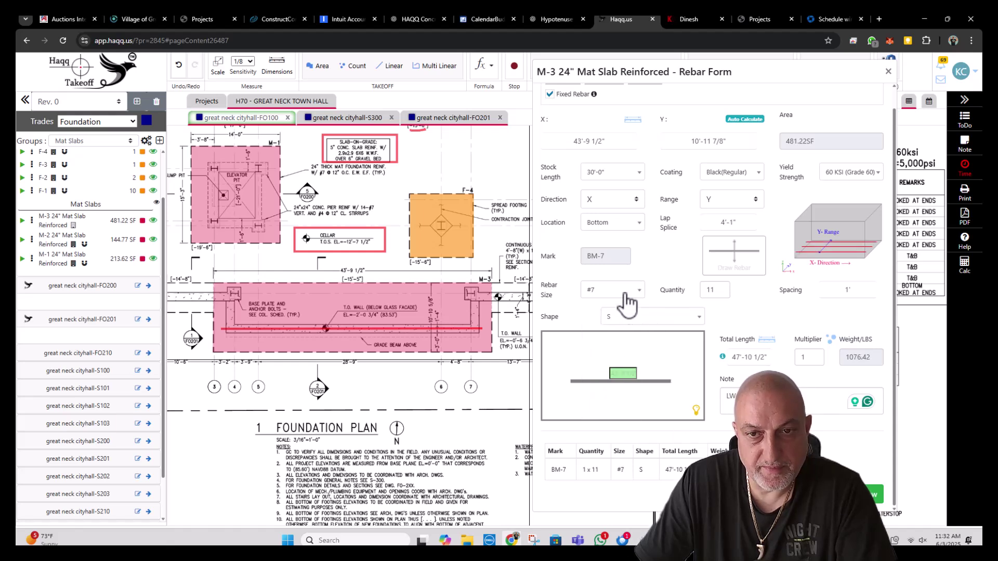
# - Give the bar hooked shape 2 with a standard hook length and automatic bar length, save it and start a new rebar
pyautogui.click(659, 321)
pyautogui.click(636, 398)
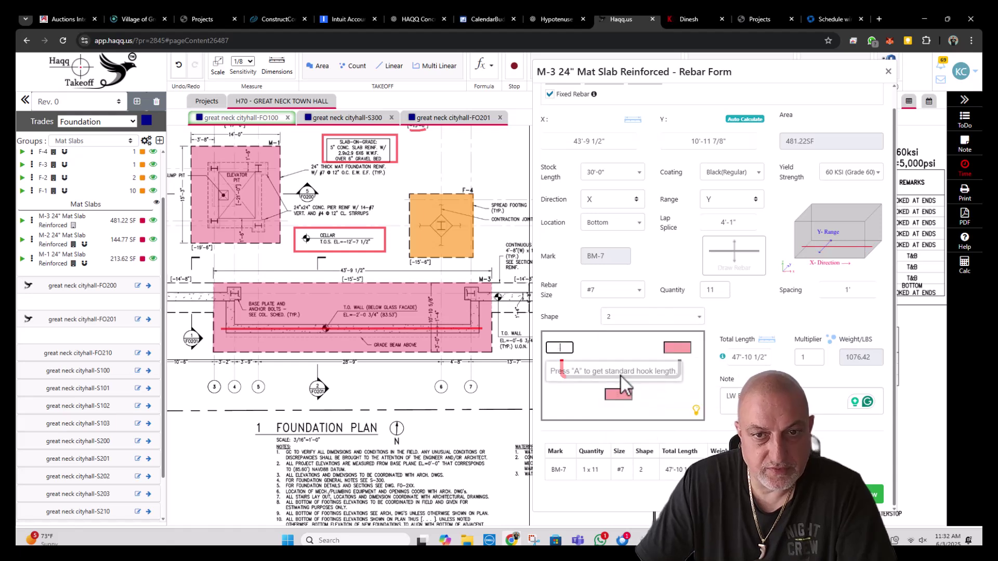
pyautogui.press('a')
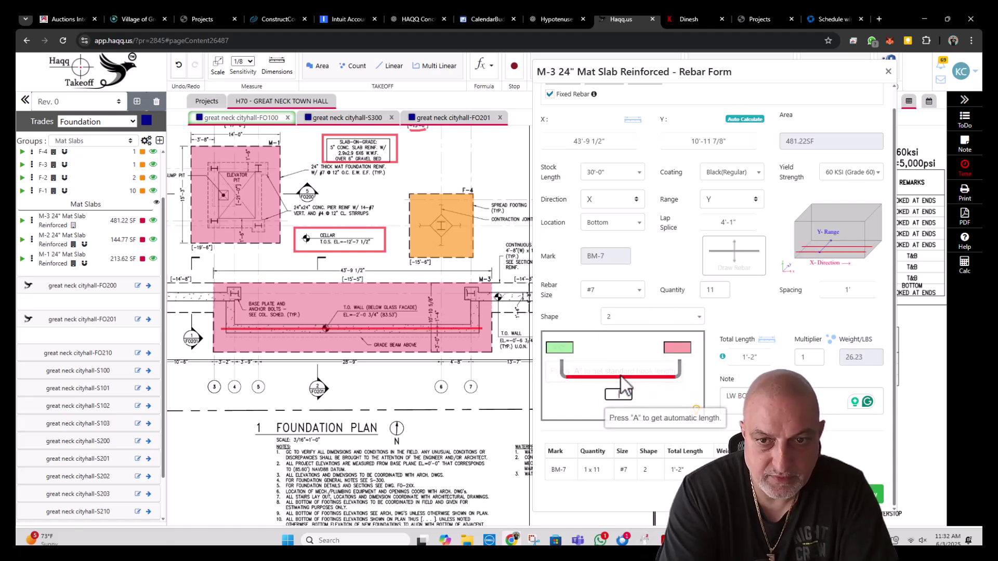
pyautogui.press('a')
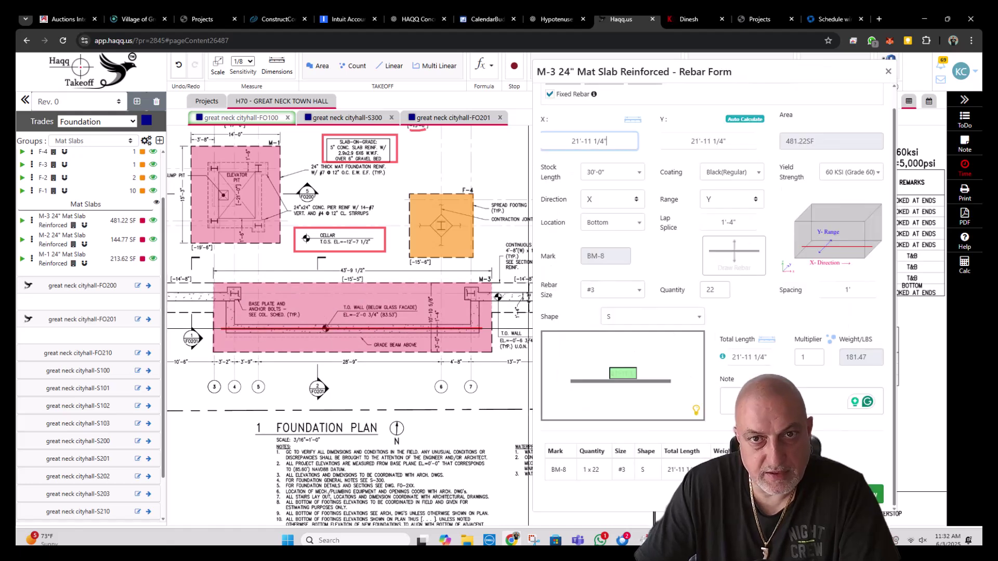
# - Set the new M-3 rebar's X length to 43'-9 1/2" and its location to Top
pyautogui.click(613, 140)
pyautogui.moveTo(613, 140); pyautogui.dragTo(539, 142)
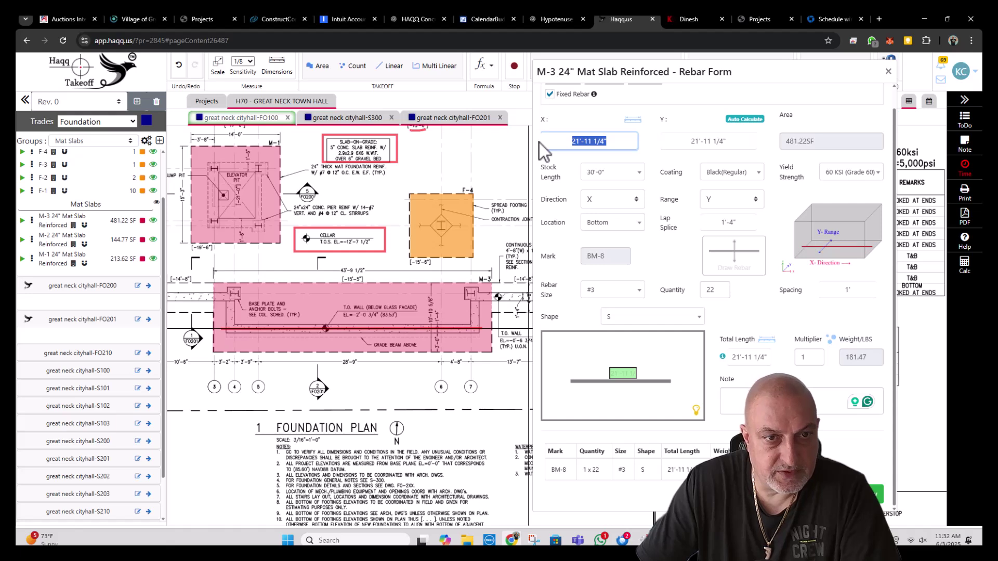
pyautogui.write("43'-")
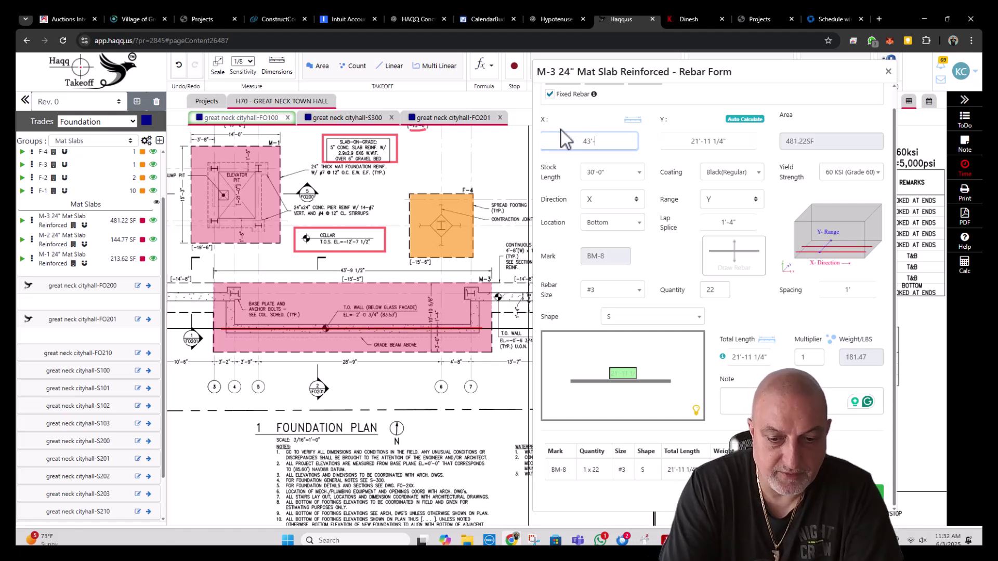
pyautogui.write('9 1/2"')
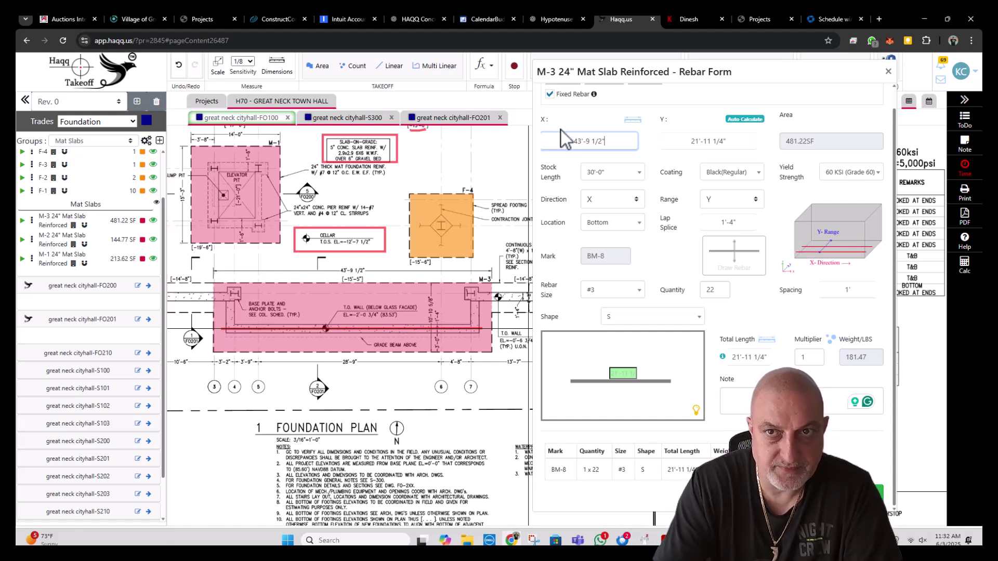
pyautogui.press('Tab')
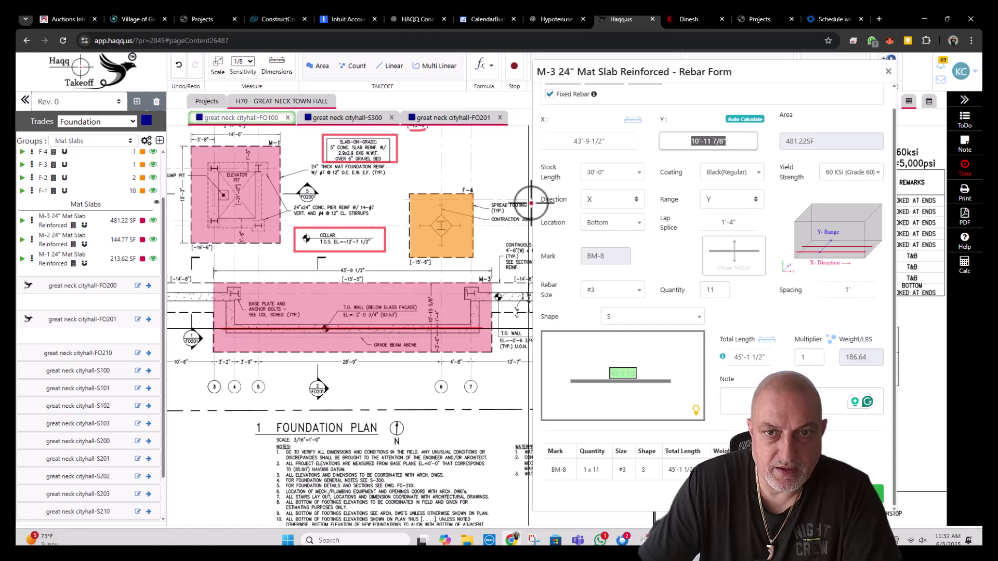
pyautogui.click(612, 224)
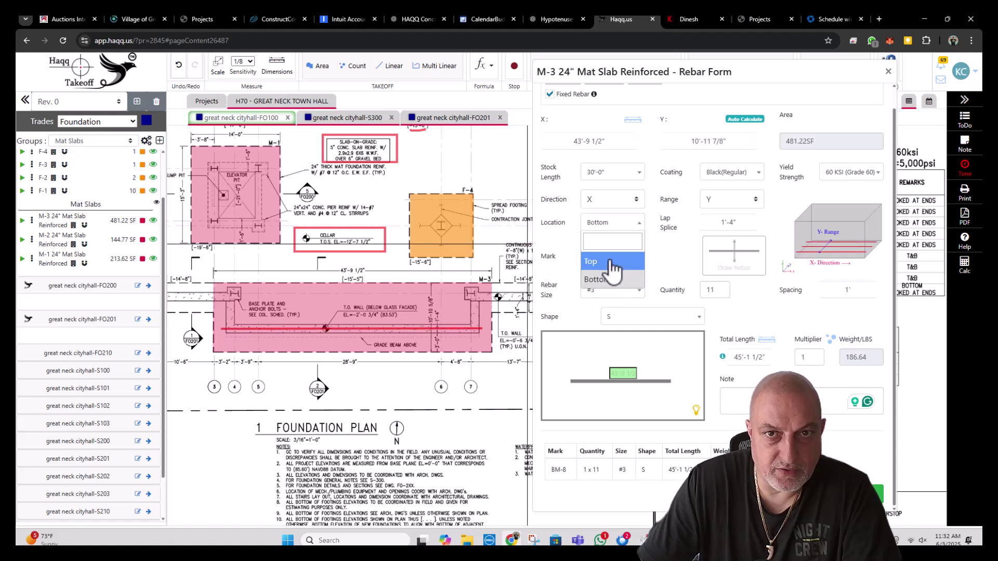
pyautogui.click(612, 262)
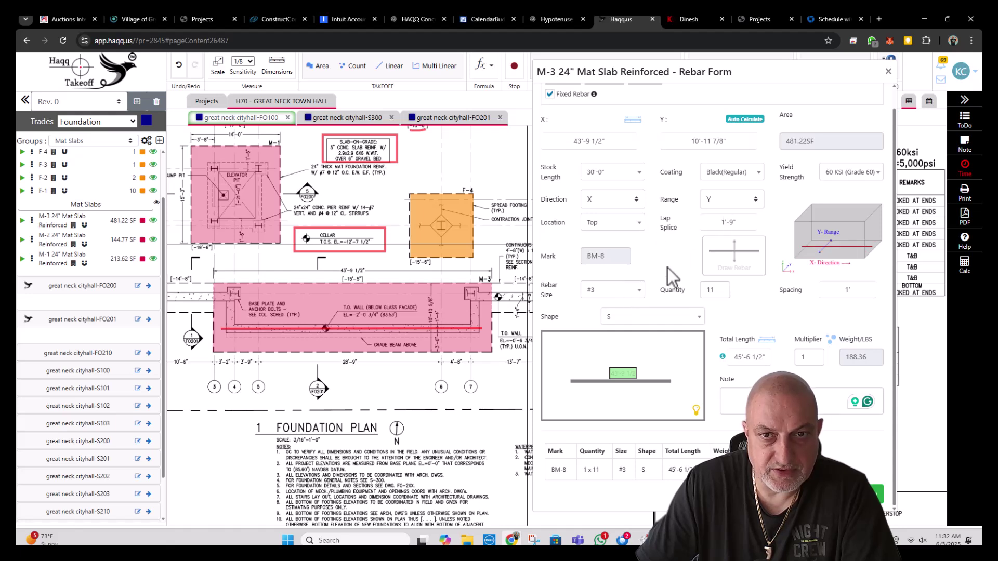
# - Set the M-3 top rebar's size to #7 and its shape to hooked shape 2 with standard hook lengths and automatic bar length
pyautogui.click(622, 298)
pyautogui.click(609, 400)
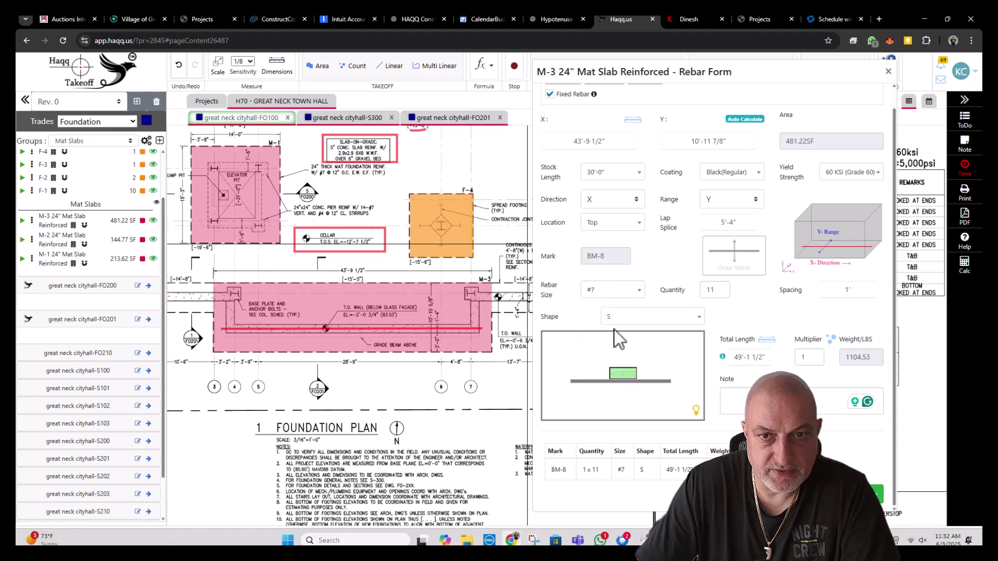
pyautogui.click(625, 318)
pyautogui.click(623, 400)
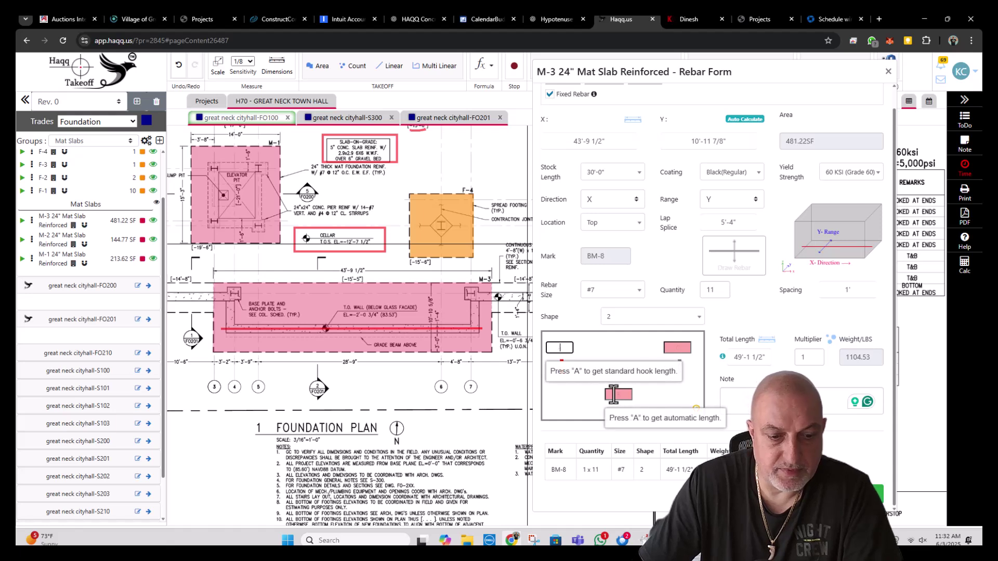
pyautogui.write('A')
pyautogui.click(612, 395)
pyautogui.write('A')
pyautogui.press('Tab')
pyautogui.write('A')
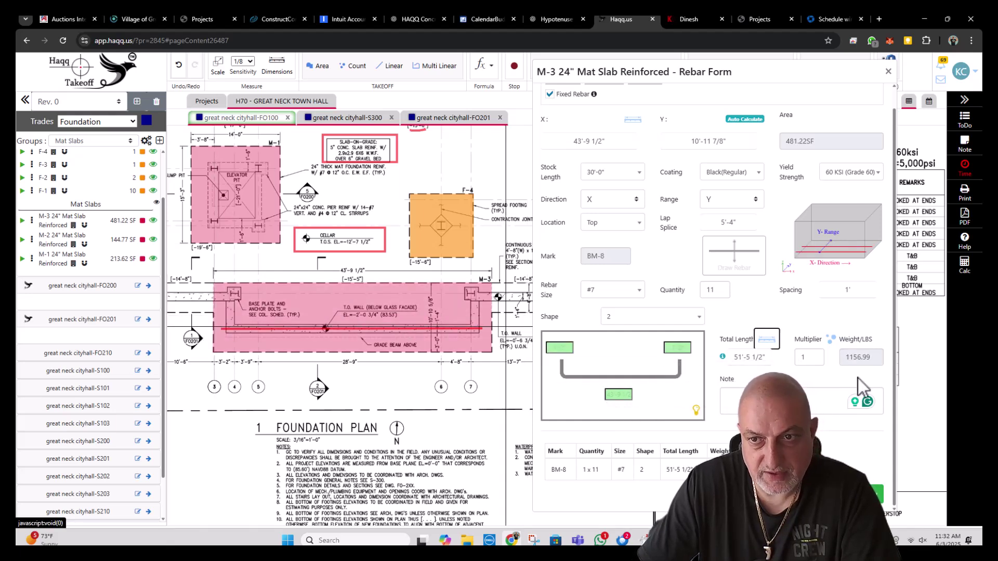
# - Enter a long-way top note beginning "LW TO" for the rebar, save it and start a new rebar
pyautogui.click(738, 400)
pyautogui.write('L')
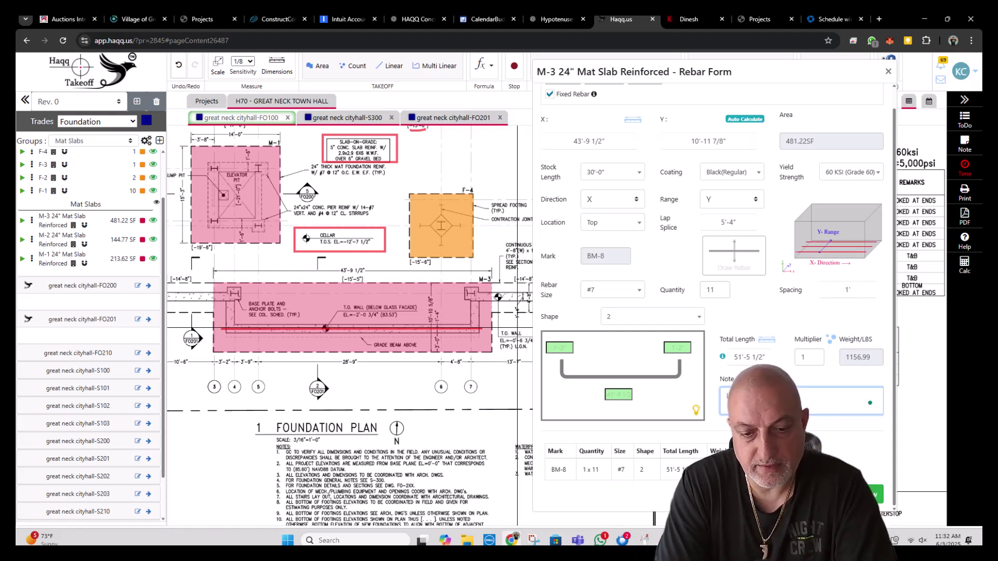
pyautogui.write('W TO')
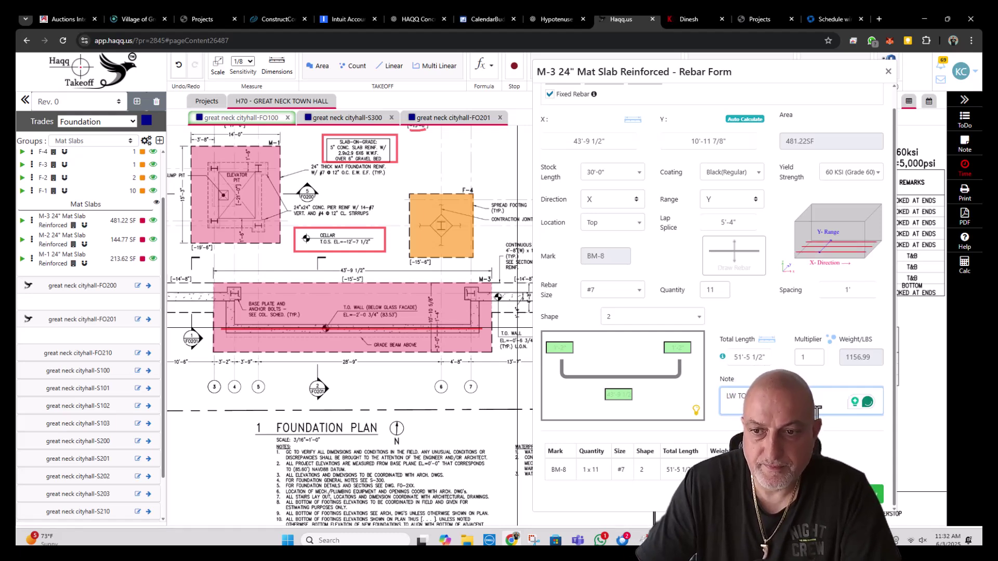
pyautogui.press('Return')
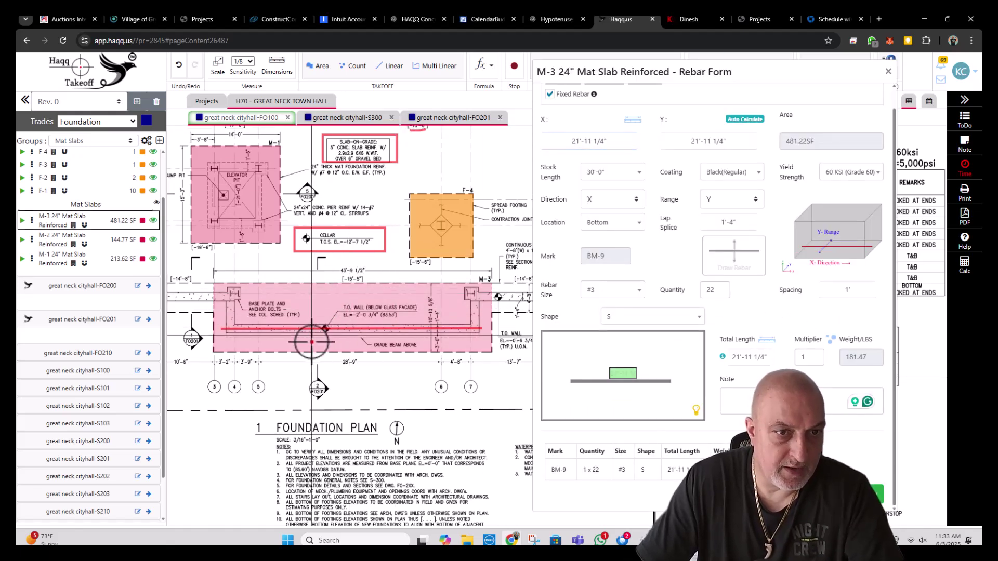
# - Set the new M-3 bottom rebar's X length to 43'-9 1/2"
pyautogui.click(318, 283)
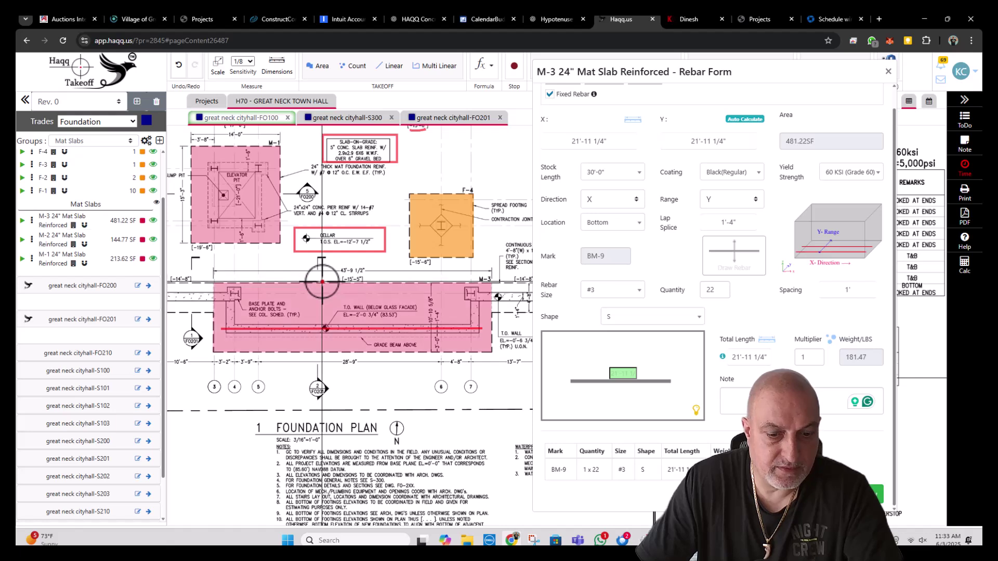
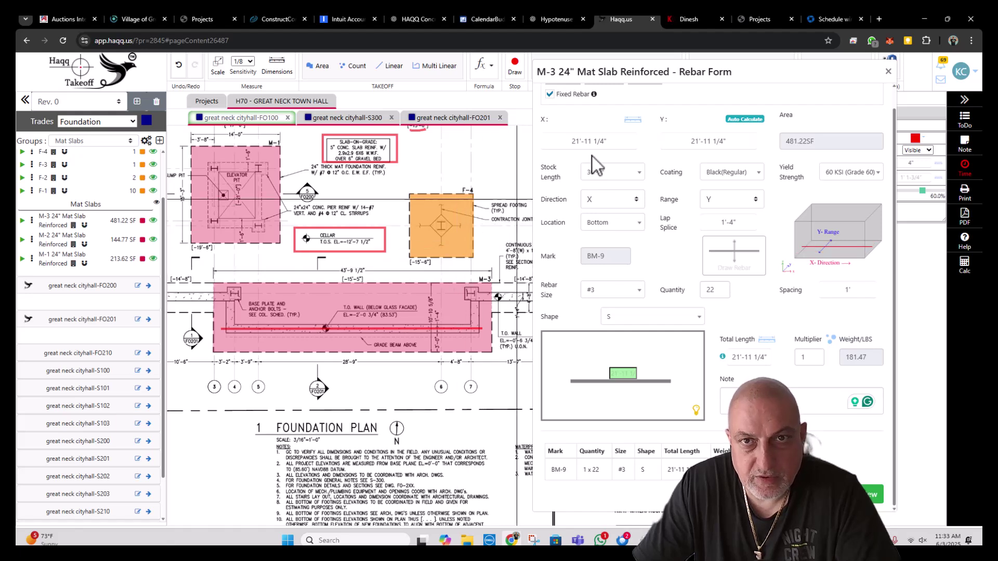
pyautogui.click(615, 140)
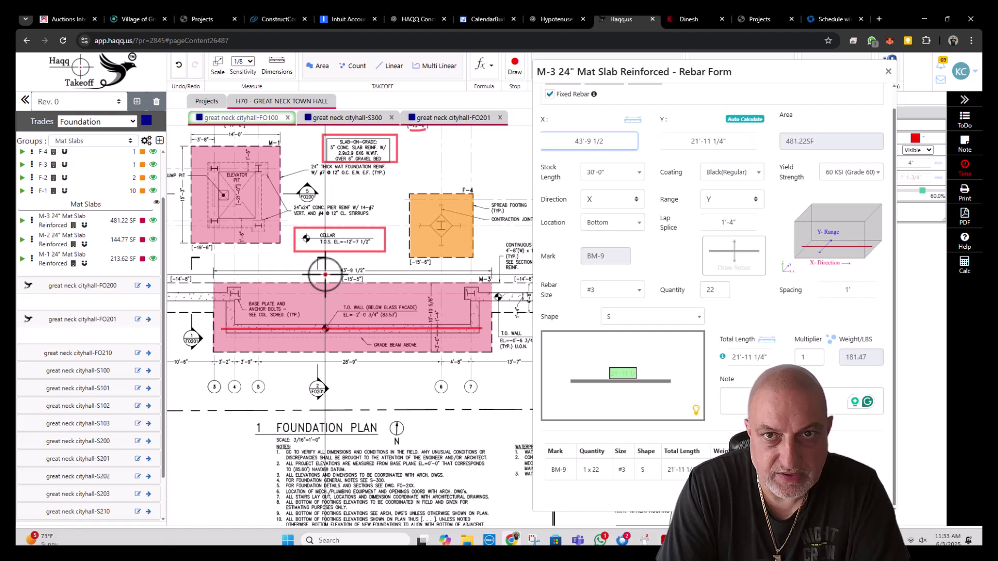
pyautogui.click(325, 274)
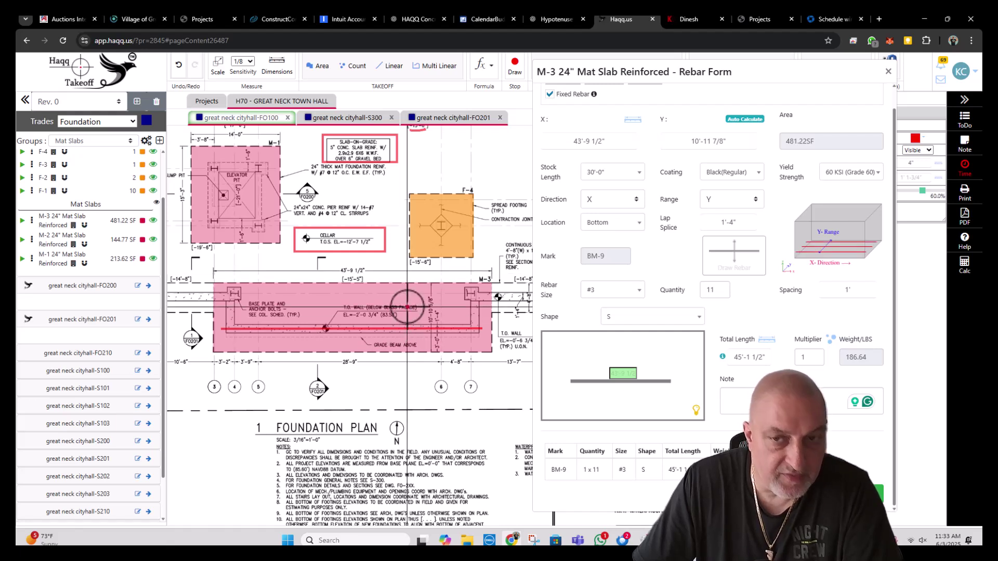
# - Give the rebar size #6, hooked shape 2 with hook and bar lengths, multiplier 2 and a note beginning "SW T", and save it
pyautogui.click(615, 291)
pyautogui.click(603, 383)
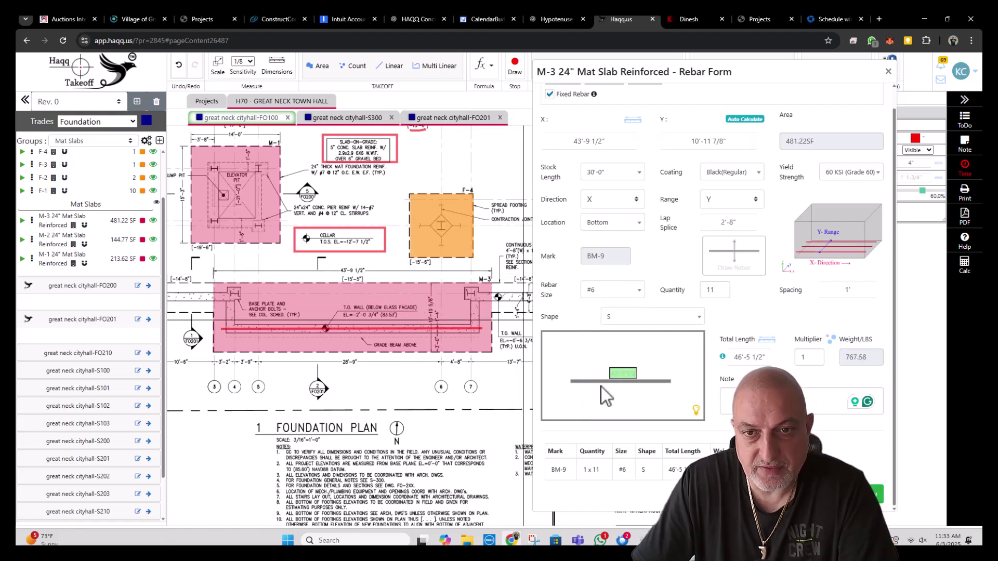
pyautogui.click(614, 293)
pyautogui.click(603, 383)
pyautogui.click(628, 318)
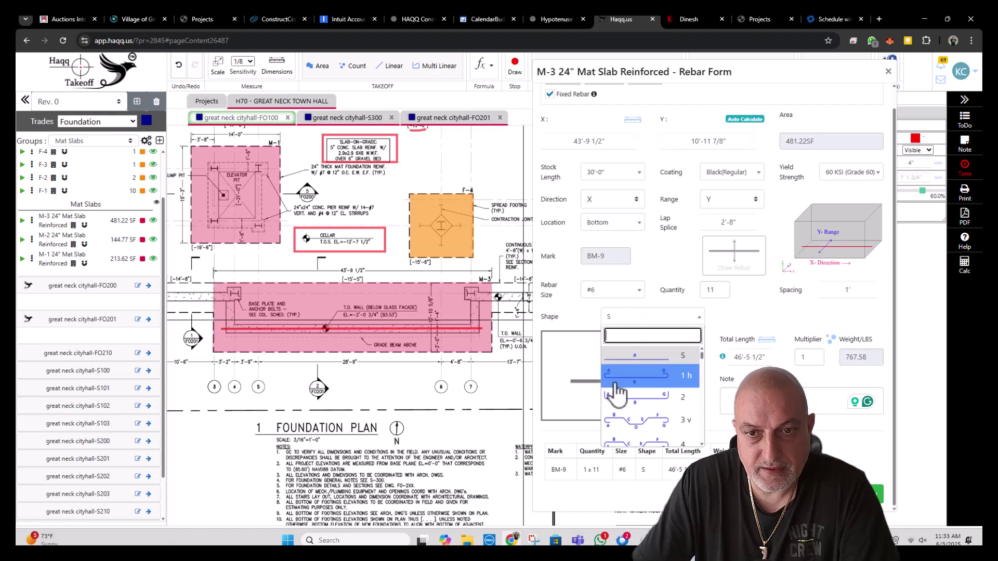
pyautogui.click(618, 403)
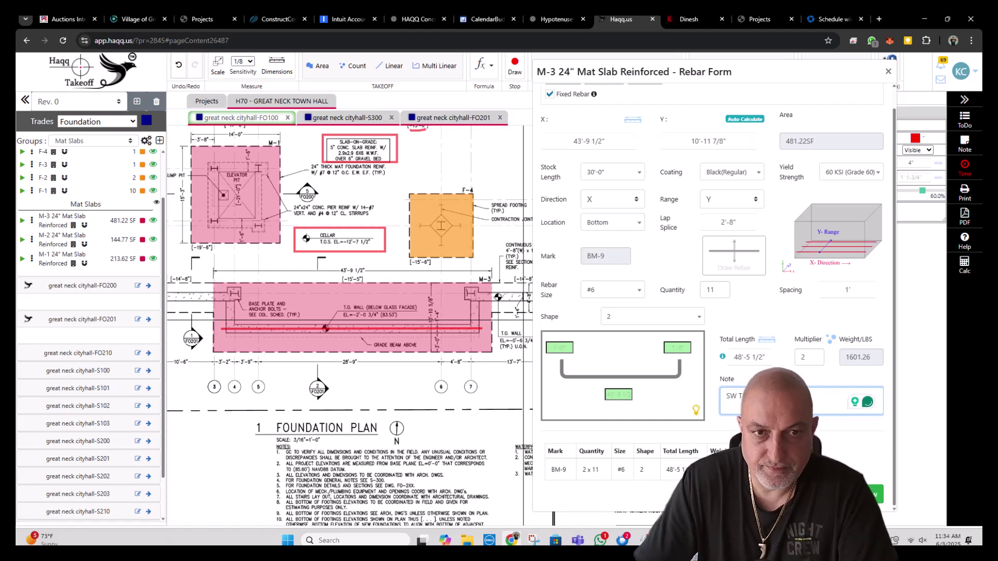
pyautogui.click(875, 494)
# - Start a new area takeoff in the Mat Slabs group for the M-4 mat, named "M-4 18" Mat Slab Reinforced"
pyautogui.scroll(-5, 364, 311)
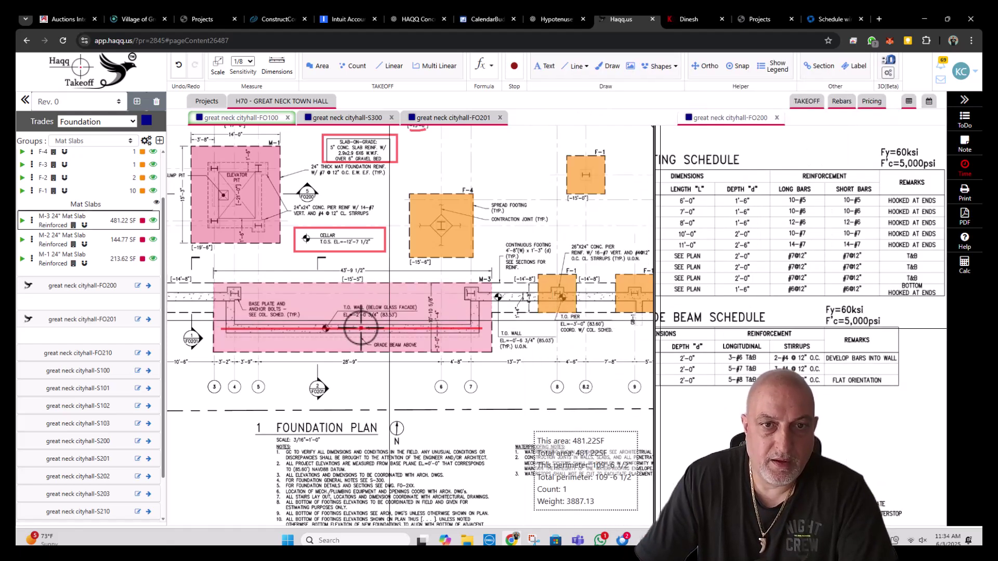
pyautogui.scroll(5, 220, 182)
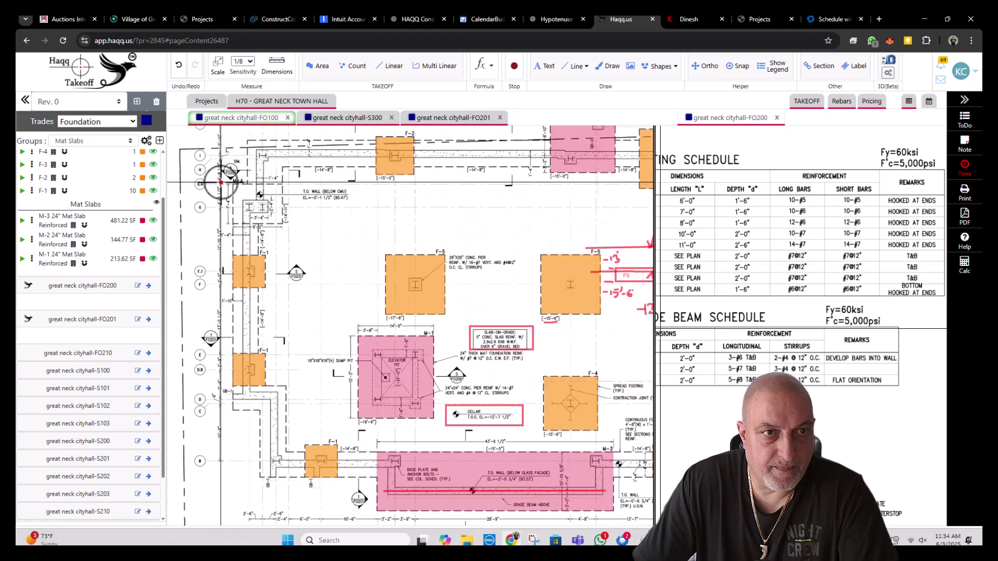
pyautogui.scroll(2, 224, 184)
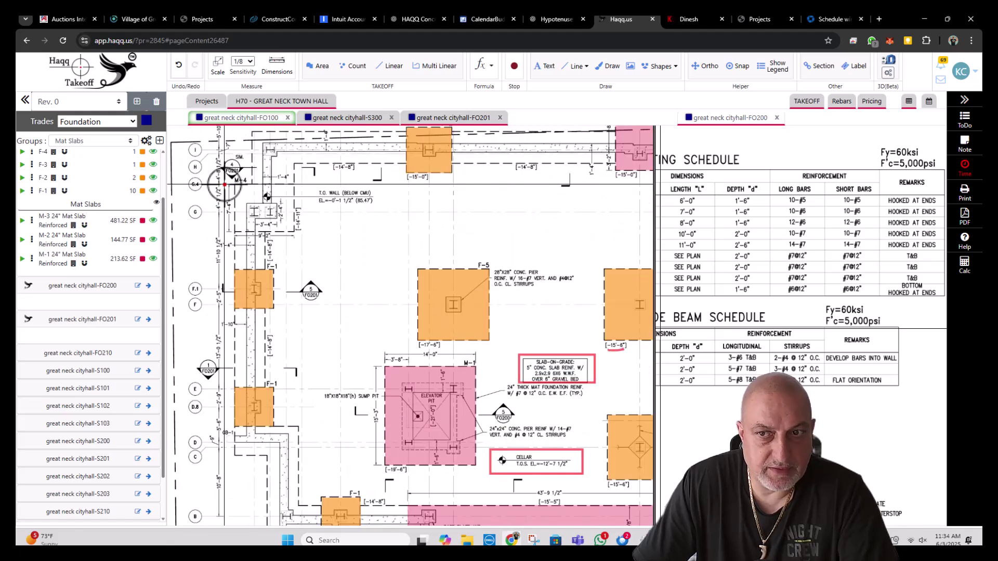
pyautogui.moveTo(224, 184); pyautogui.dragTo(248, 196)
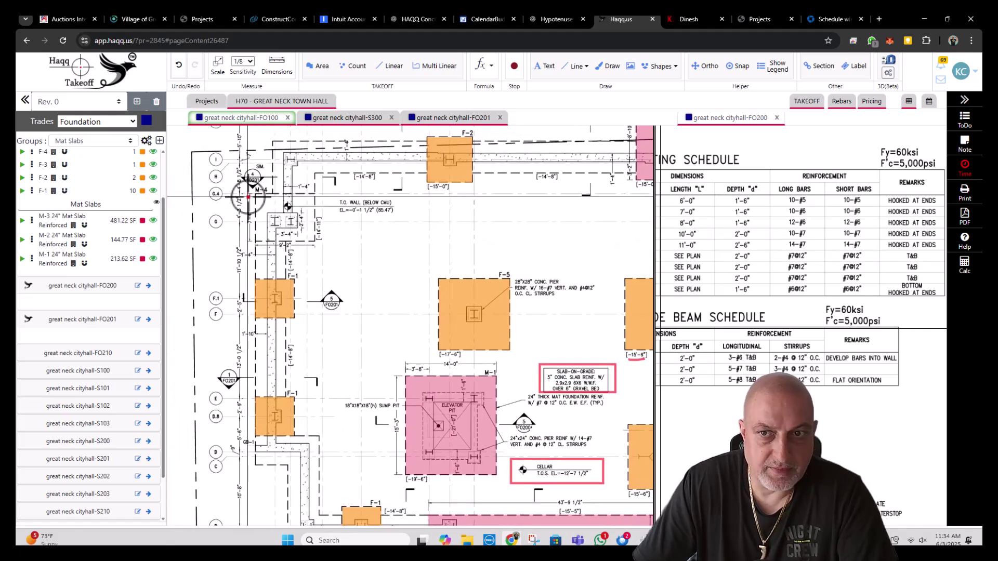
pyautogui.moveTo(722, 284); pyautogui.dragTo(840, 282)
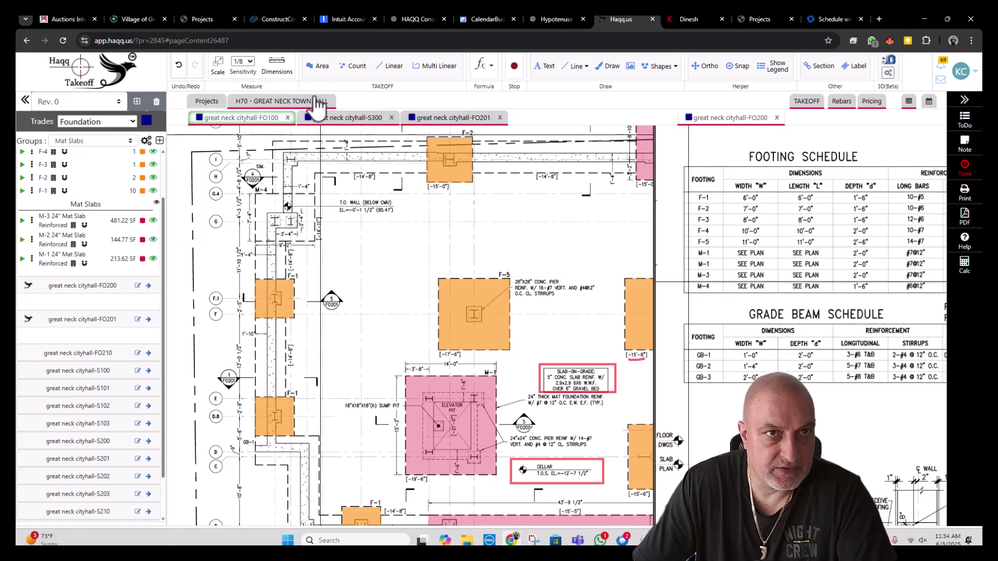
pyautogui.click(317, 66)
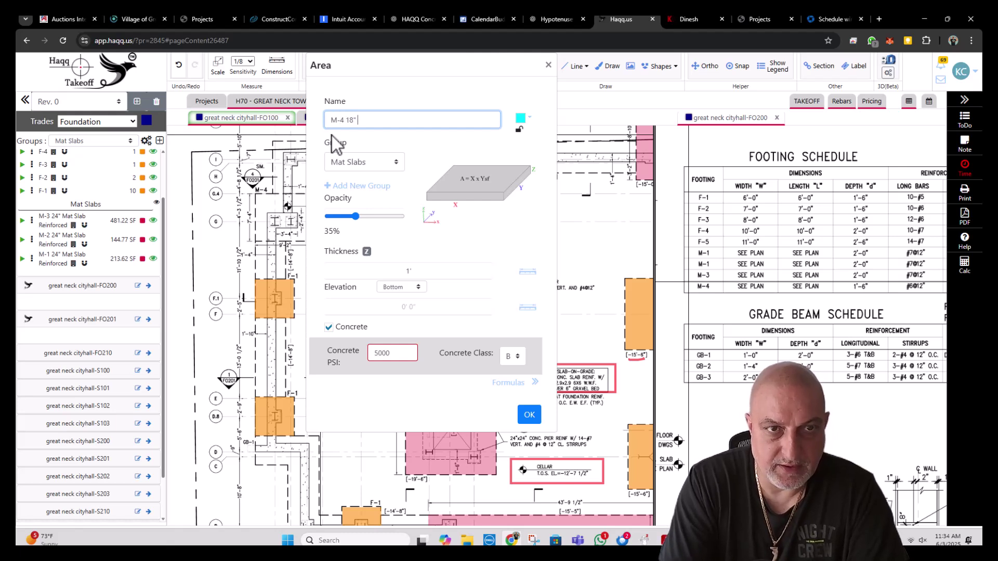
pyautogui.write('M-4 18" Ma')
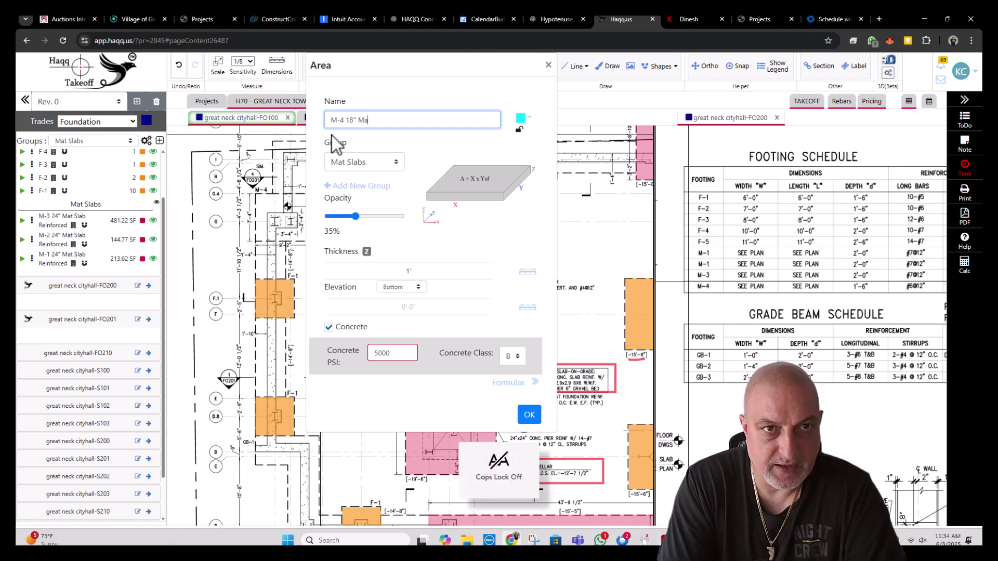
pyautogui.write('t Slab Reinforced')
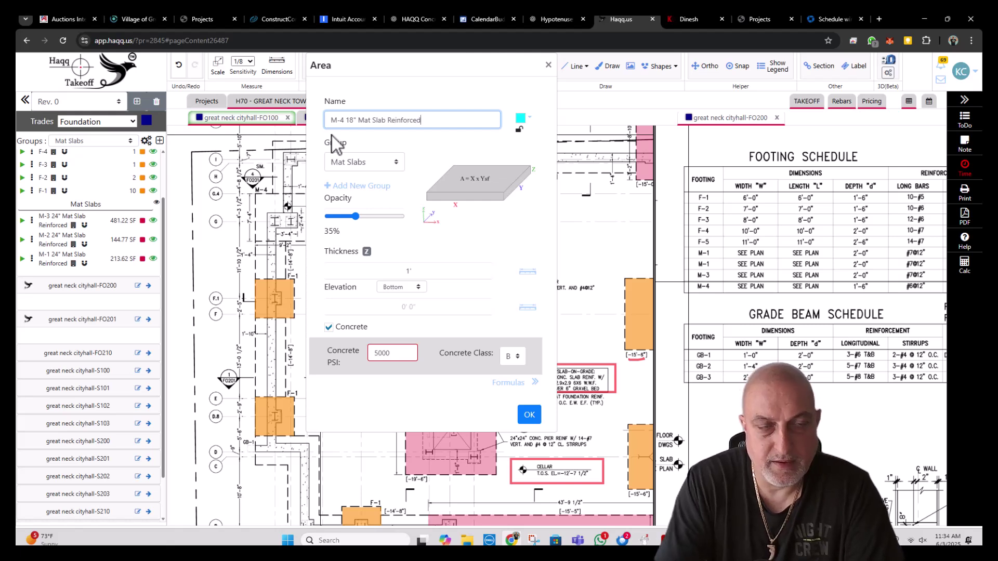
# - Give the M-4 area a crimson color, a 1'-6" thickness and a bottom elevation of -14'-11", and confirm it
pyautogui.click(521, 120)
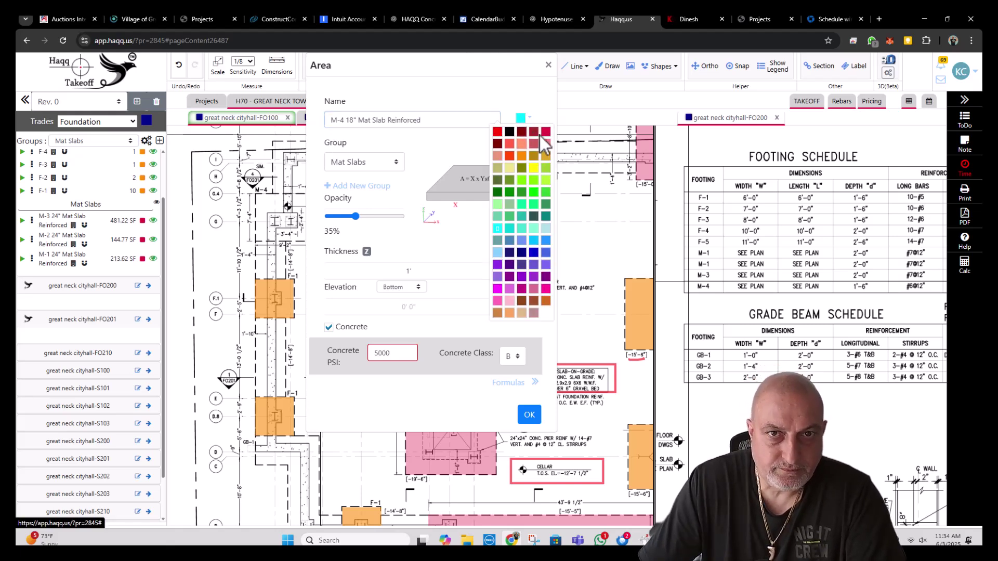
pyautogui.click(535, 145)
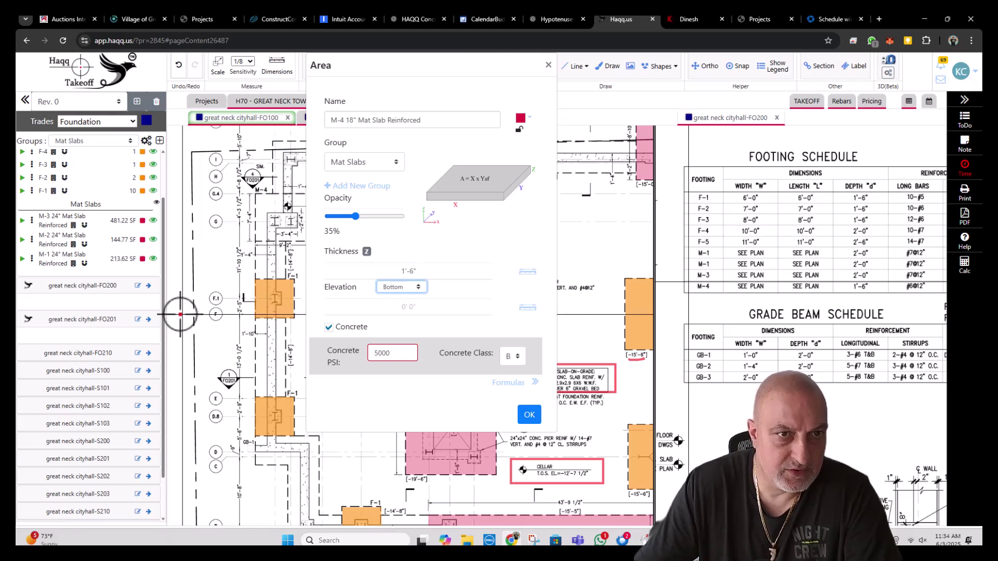
pyautogui.hscroll(3, 178, 312)
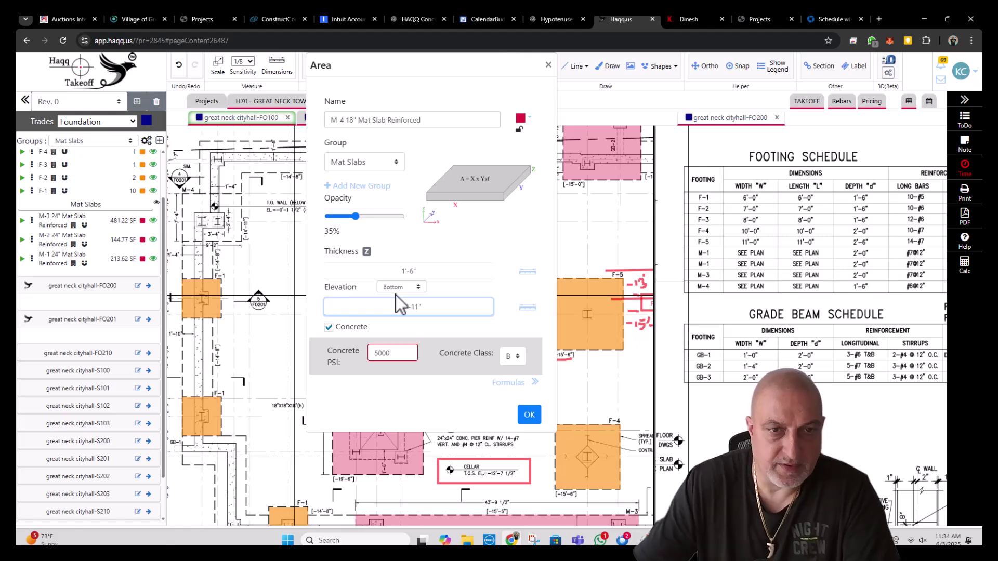
pyautogui.click(529, 415)
# - Outline the M-4 mat near grids G and G.4 as an orthogonal rectangle about 9'-3" wide and 7'-4" high
pyautogui.scroll(3, 252, 216)
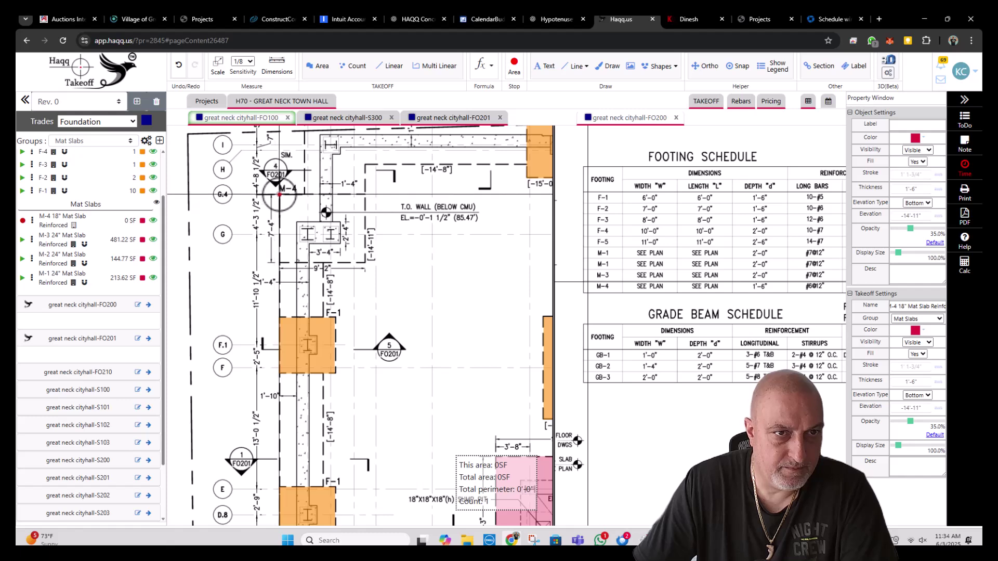
pyautogui.click(279, 193)
pyautogui.press('F8')
pyautogui.click(279, 262)
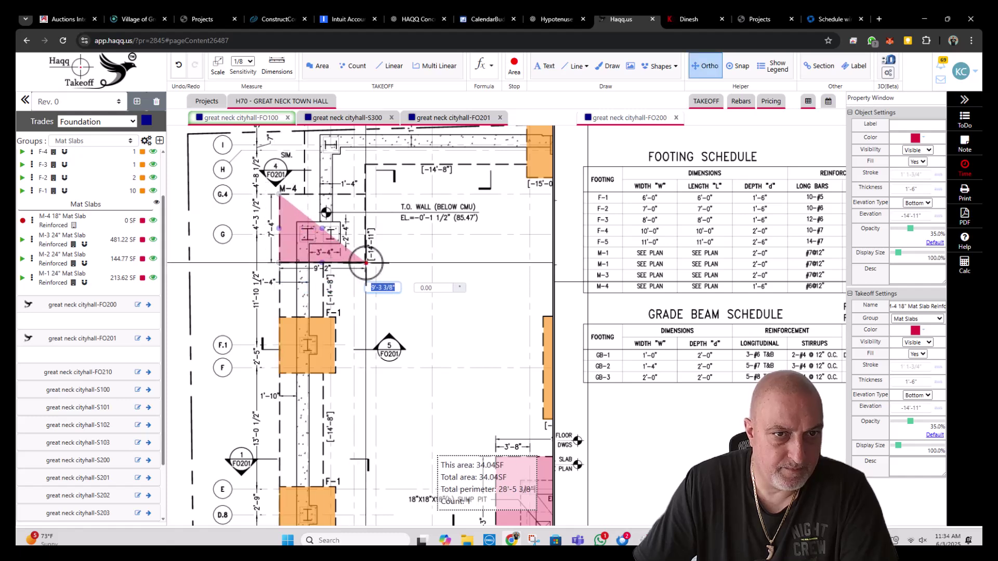
pyautogui.click(367, 262)
pyautogui.click(365, 194)
pyautogui.press('Return')
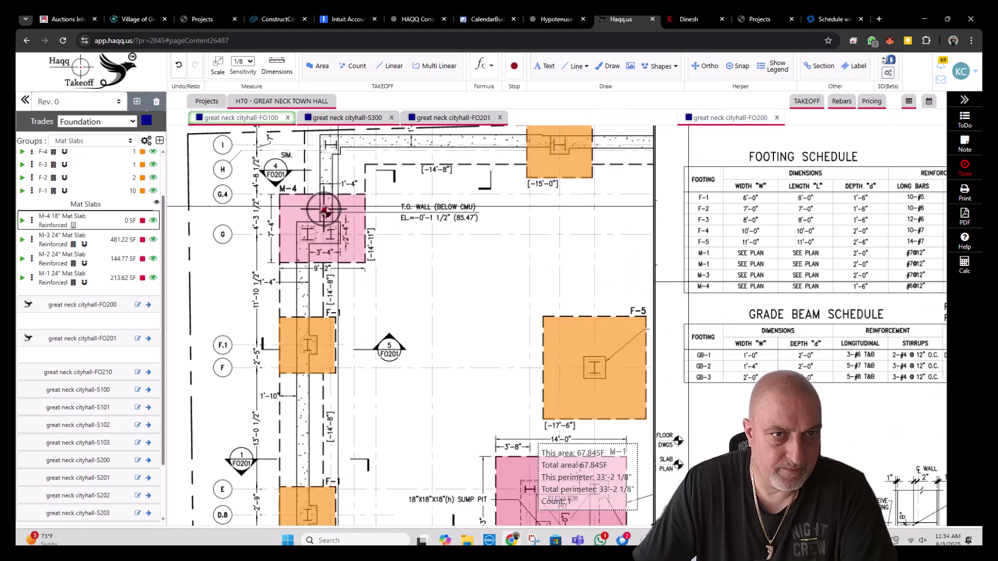
# - Open the rebar form for the M-4 mat and move it aside so the footing schedule's reinforcement columns can be read
pyautogui.scroll(-3, 325, 209)
pyautogui.rightClick(298, 210)
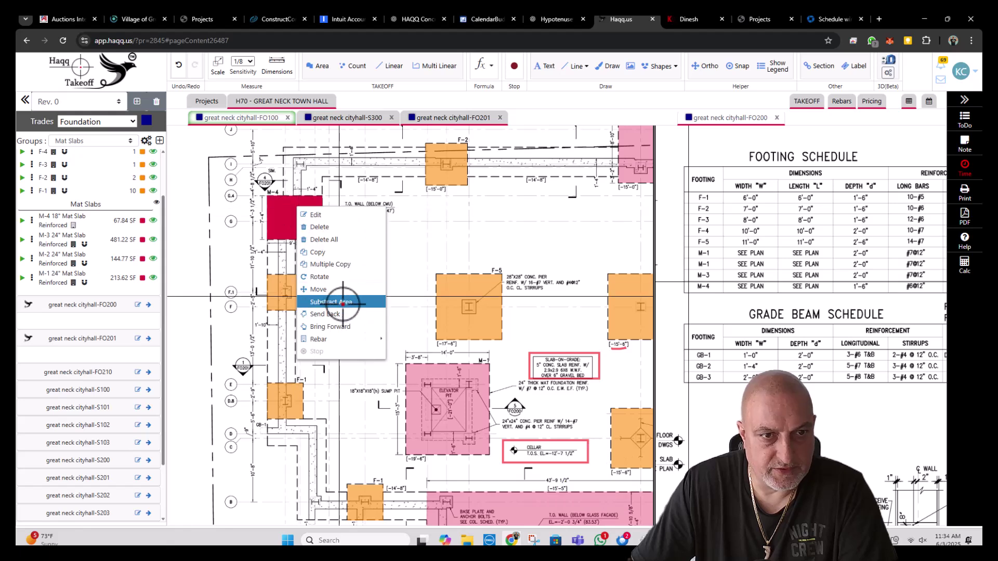
pyautogui.moveTo(346, 340)
pyautogui.click(412, 350)
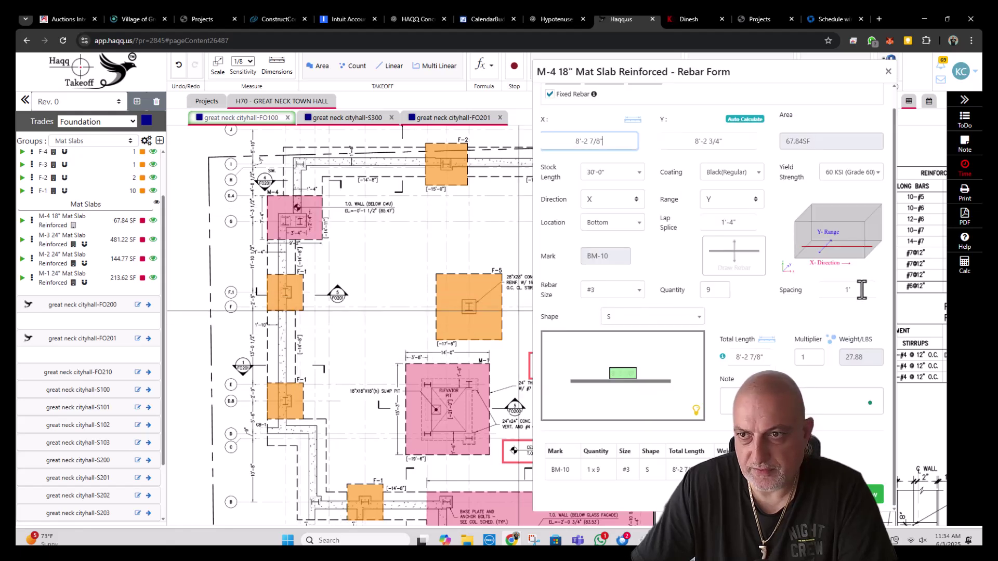
pyautogui.moveTo(774, 78); pyautogui.dragTo(478, 103)
pyautogui.scroll(3, 808, 277)
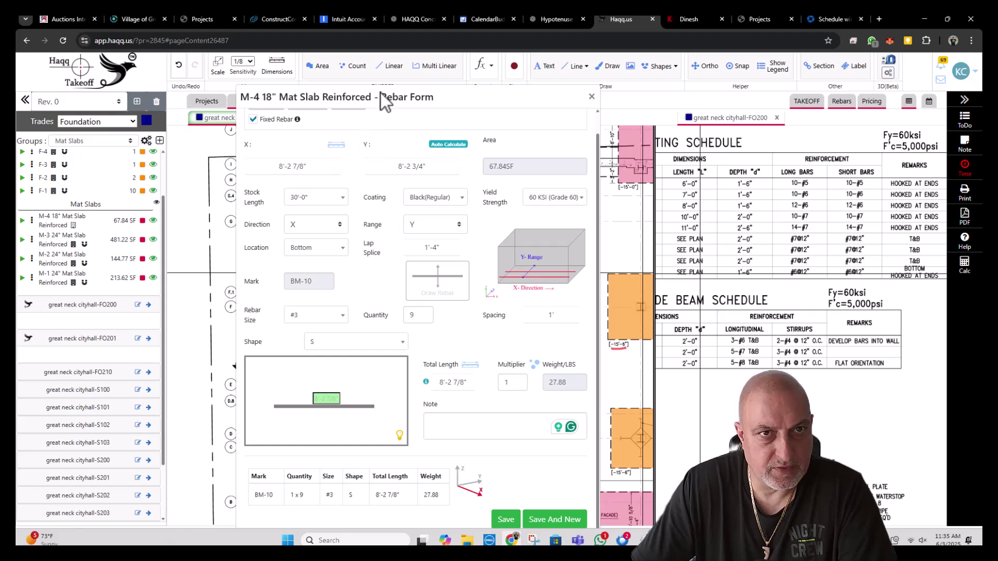
pyautogui.moveTo(380, 93); pyautogui.dragTo(378, 68)
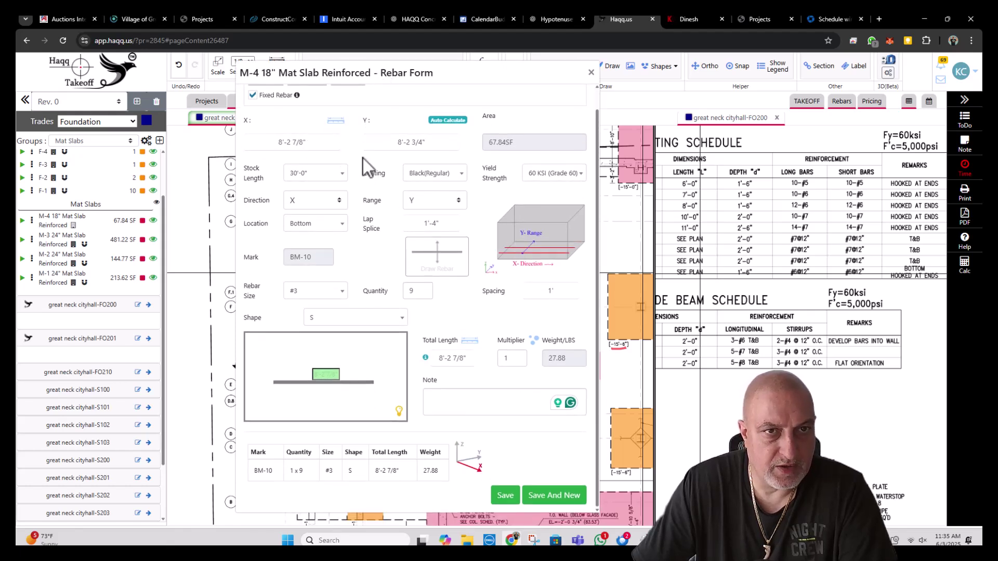
# - Give the M-4 rebar size #6, hooked shape 2 with standard hook and automatic lengths, multiplier 4 and the note "EW T&B"
pyautogui.click(335, 294)
pyautogui.click(315, 385)
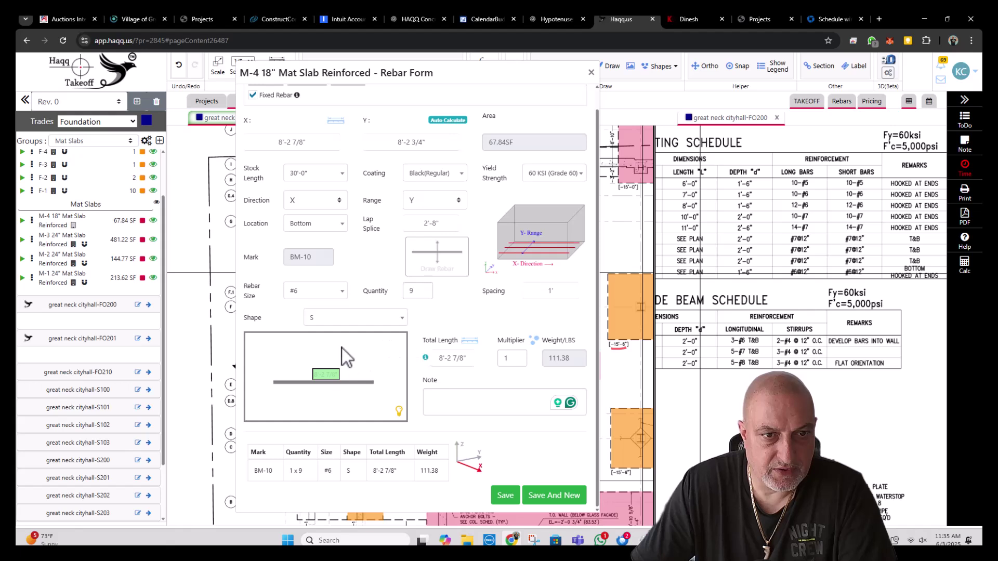
pyautogui.click(340, 317)
pyautogui.click(339, 415)
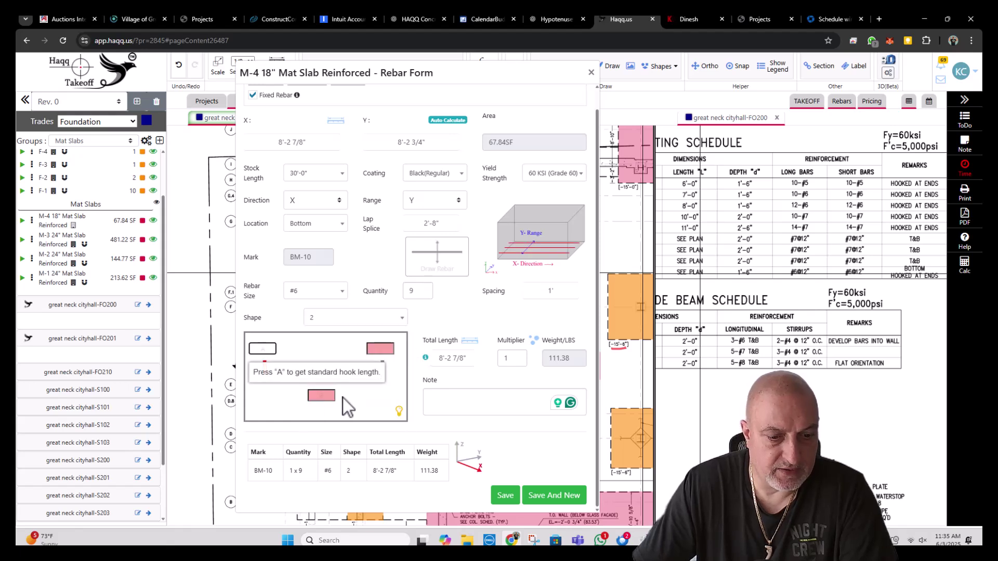
pyautogui.press('a')
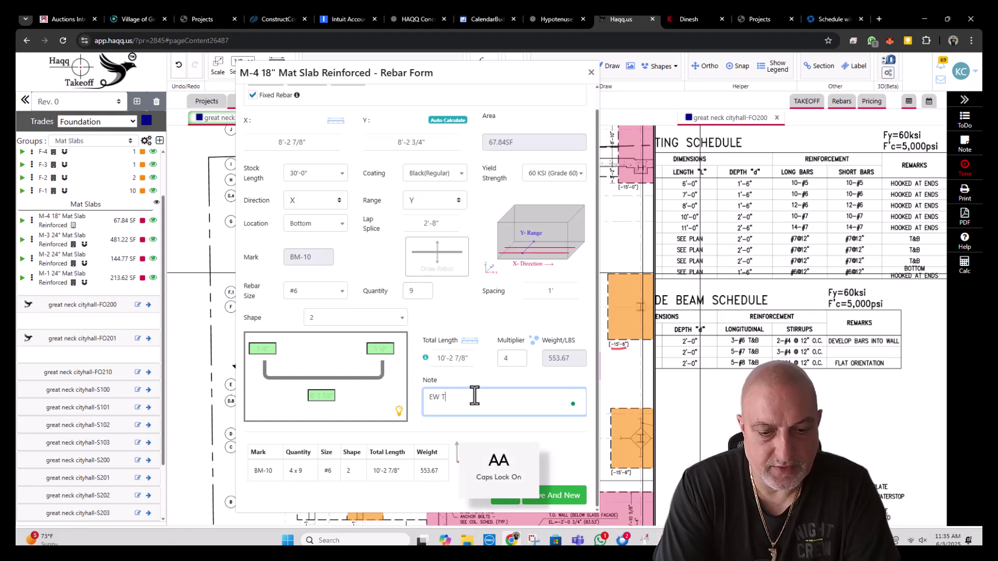
pyautogui.write('&B')
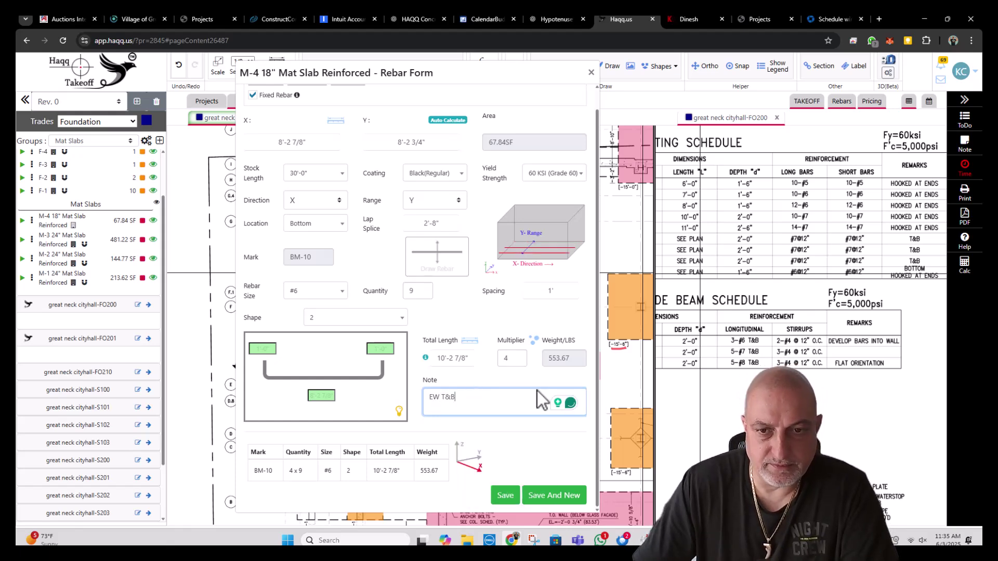
# - Save the rebar entry for the M-4 mat slab
pyautogui.click(505, 494)
pyautogui.scroll(-3, 528, 334)
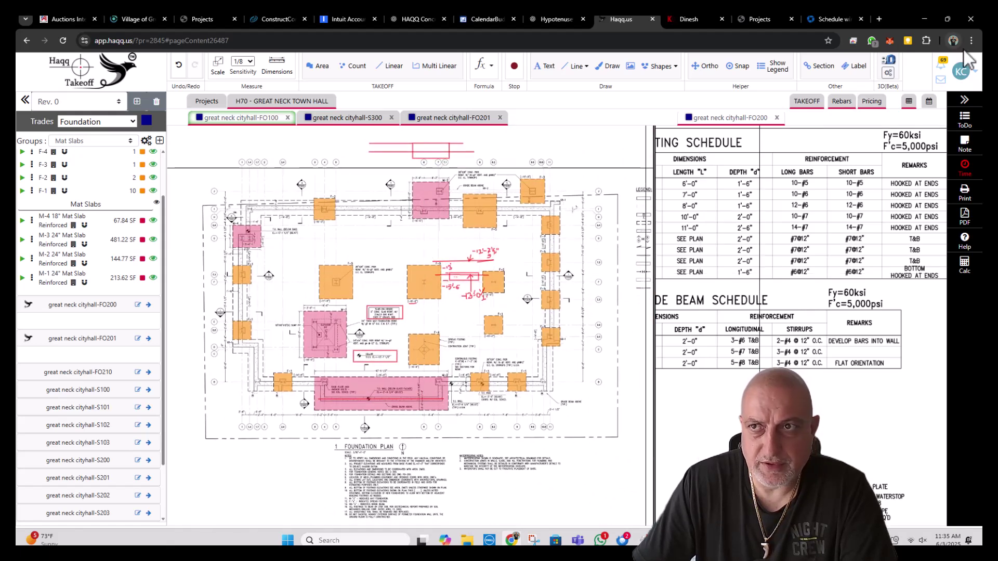
# - Open the 3D model of the foundation and inspect the footings and mat slabs from above, below and the side
pyautogui.click(890, 64)
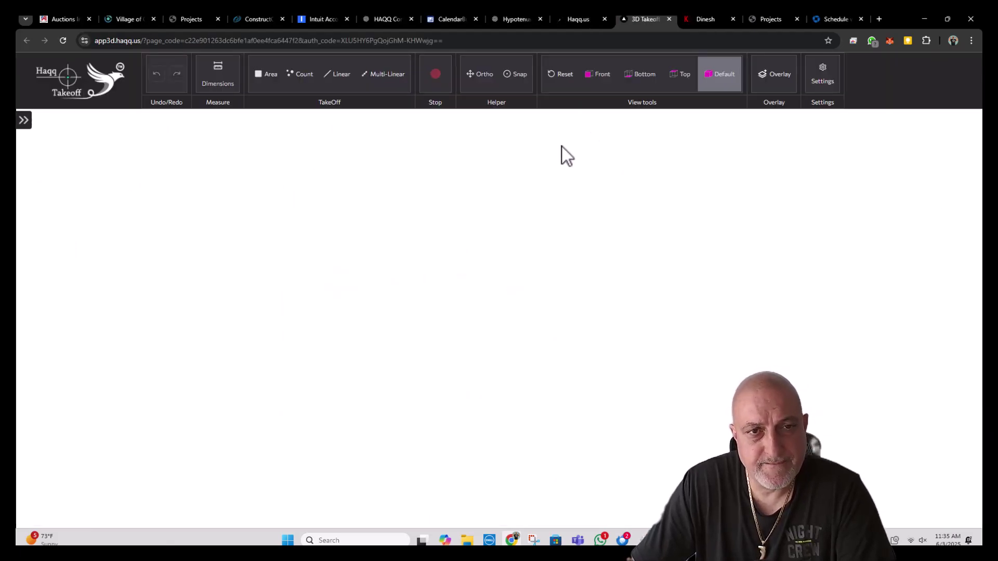
pyautogui.scroll(-6, 512, 195)
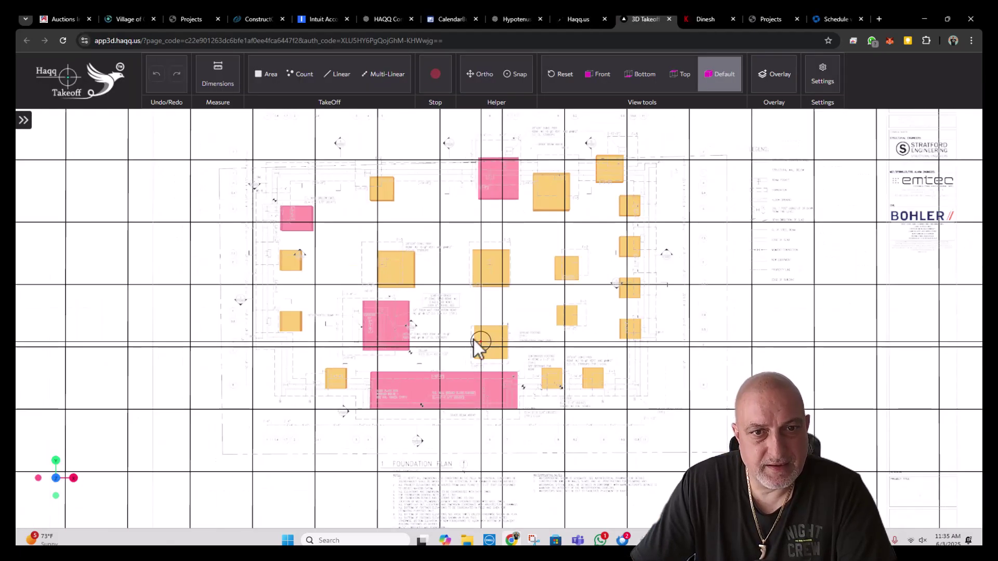
pyautogui.moveTo(462, 302); pyautogui.dragTo(461, 256)
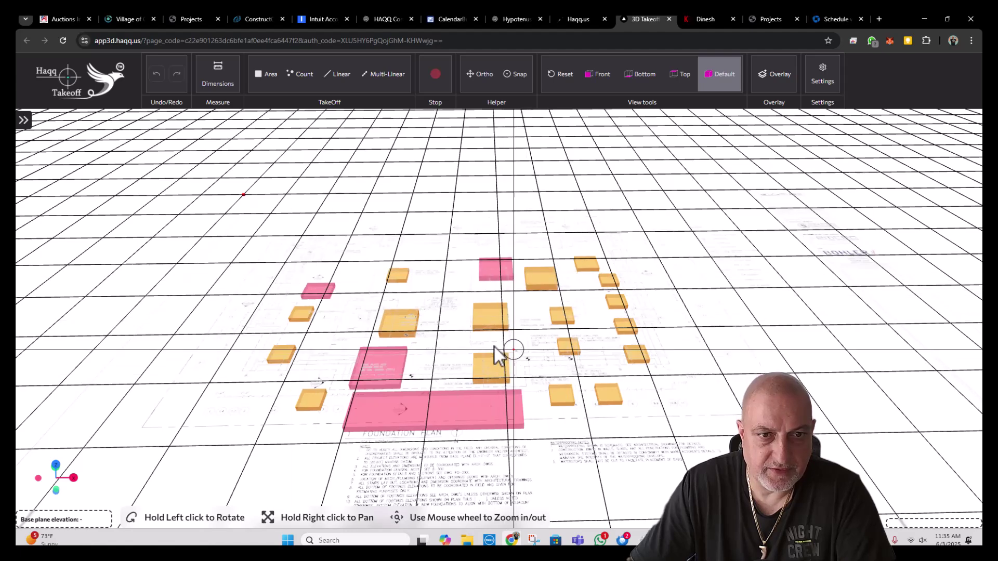
pyautogui.moveTo(378, 378); pyautogui.dragTo(447, 403)
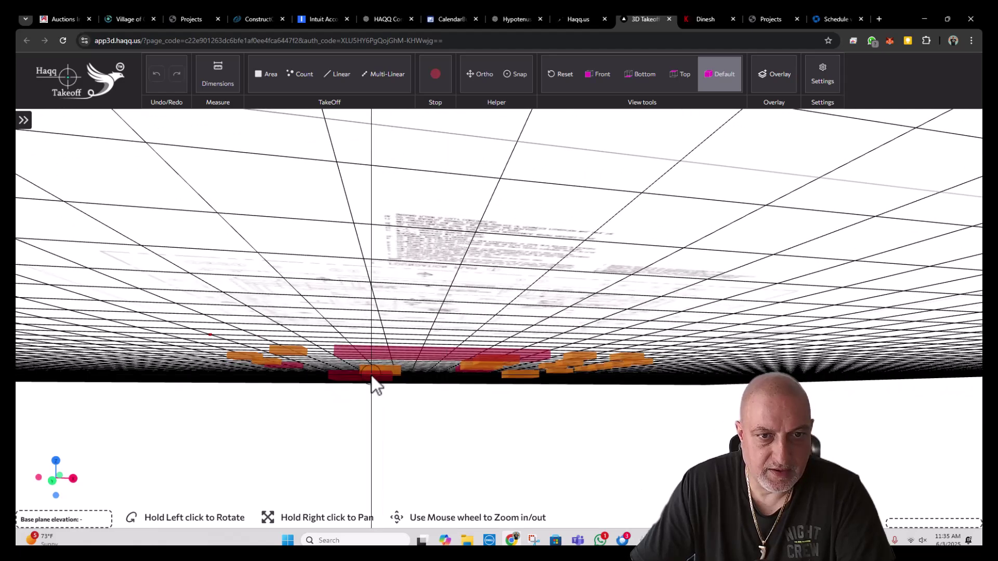
pyautogui.moveTo(391, 415); pyautogui.dragTo(379, 390)
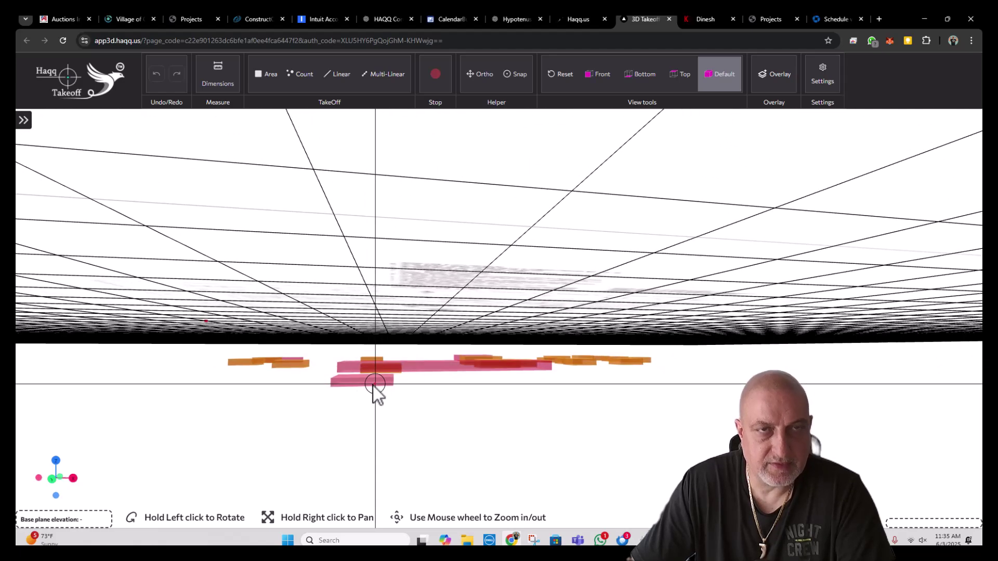
# - Return to the 2D takeoff and compare the foundation plan with the footing and grade beam schedules on FO200
pyautogui.click(585, 19)
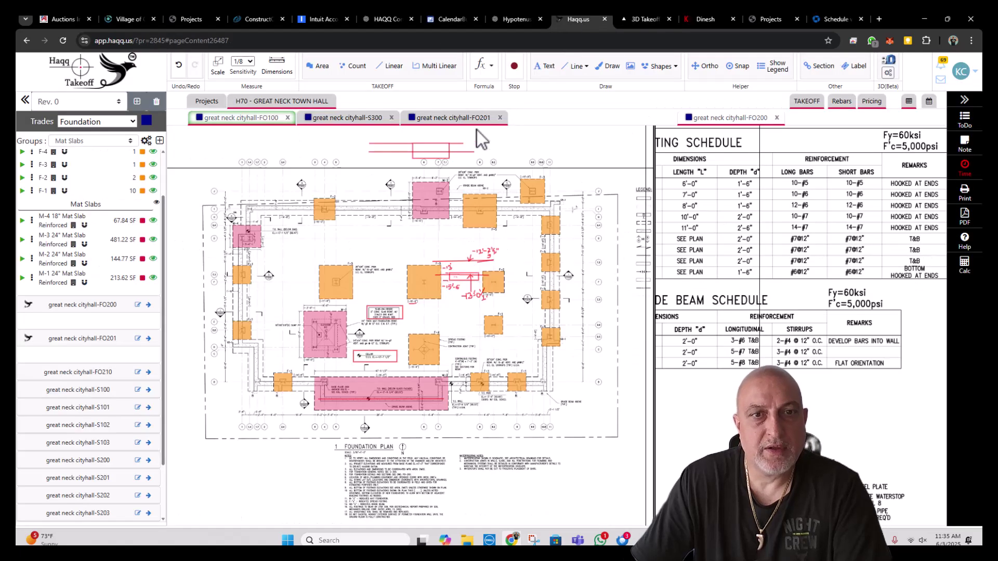
pyautogui.scroll(1, 258, 204)
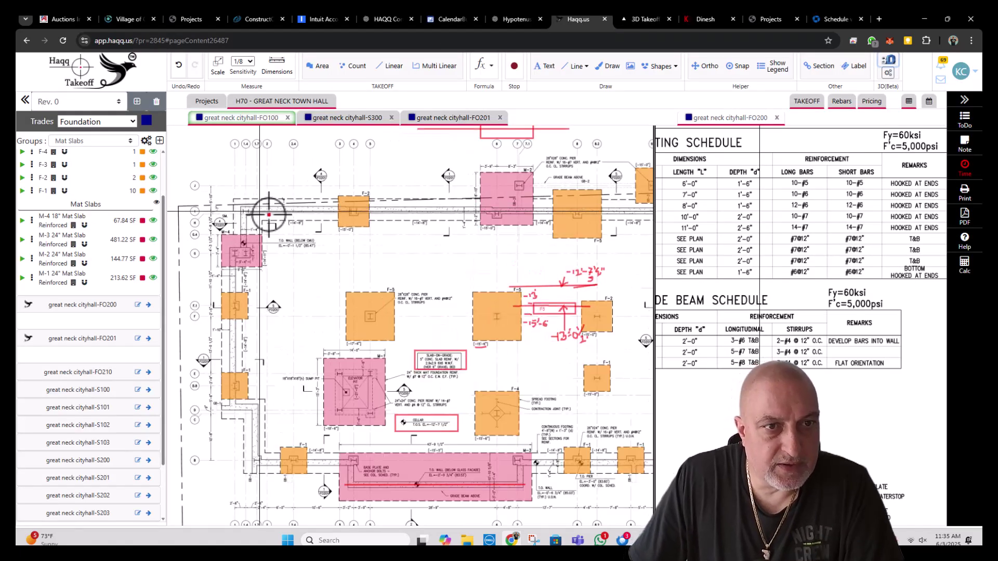
pyautogui.hscroll(1, 388, 211)
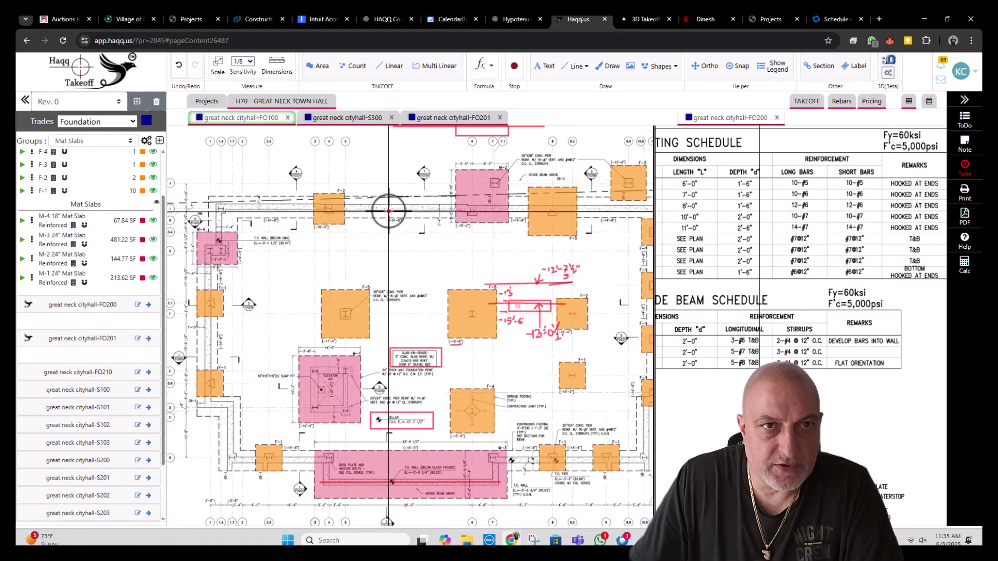
pyautogui.scroll(-1, 389, 210)
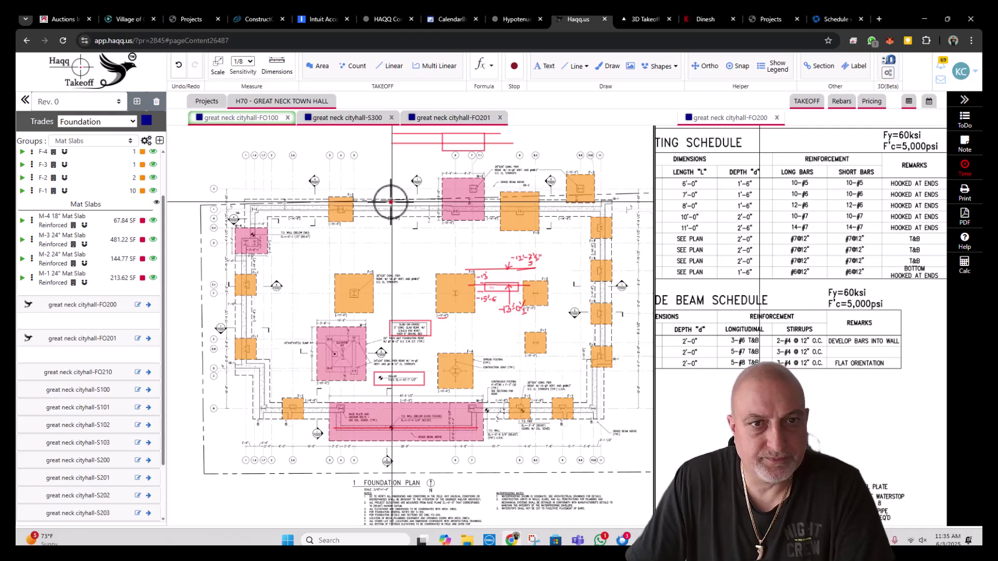
pyautogui.scroll(2, 364, 215)
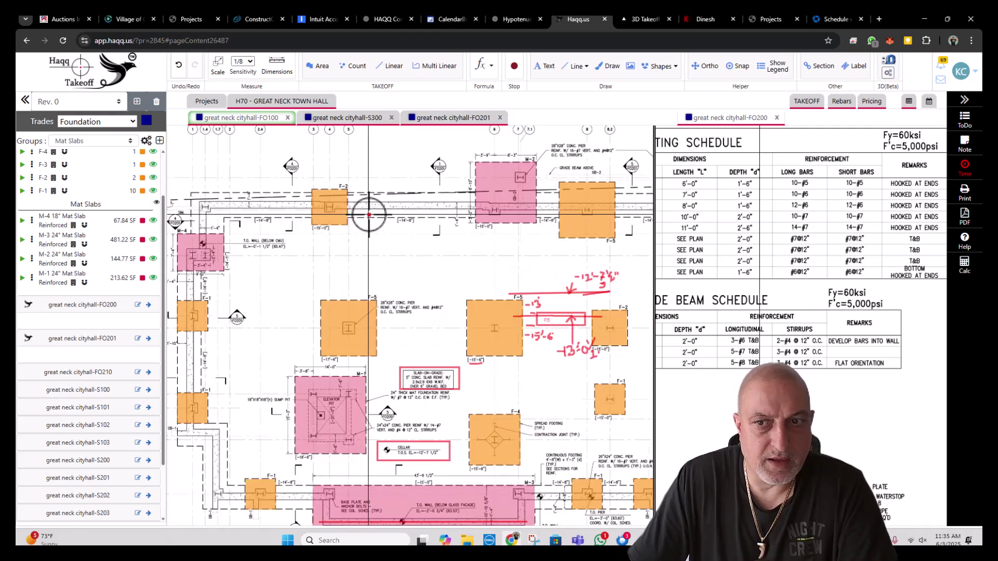
pyautogui.scroll(-3, 795, 322)
pyautogui.scroll(1, 742, 318)
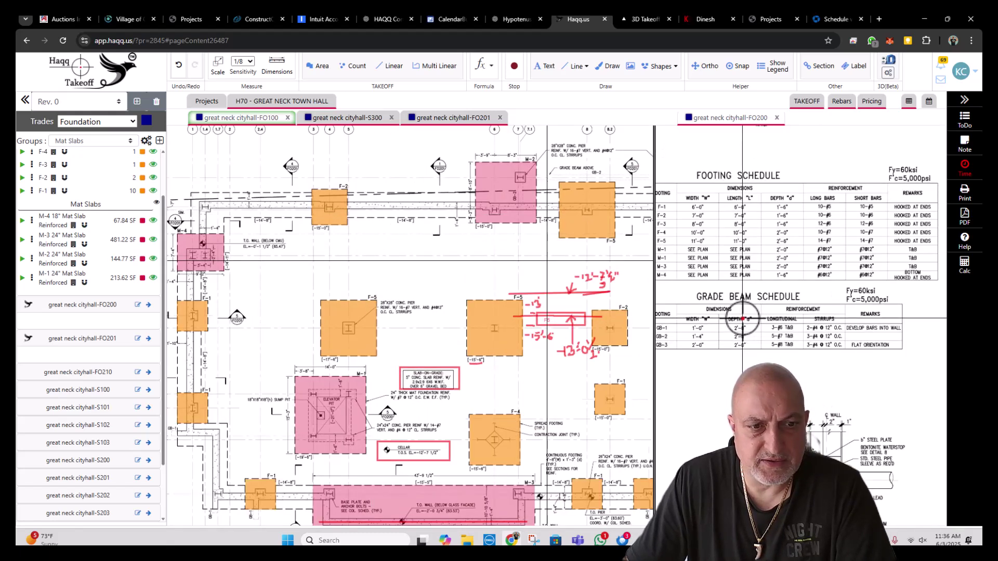
pyautogui.moveTo(742, 318); pyautogui.dragTo(795, 322)
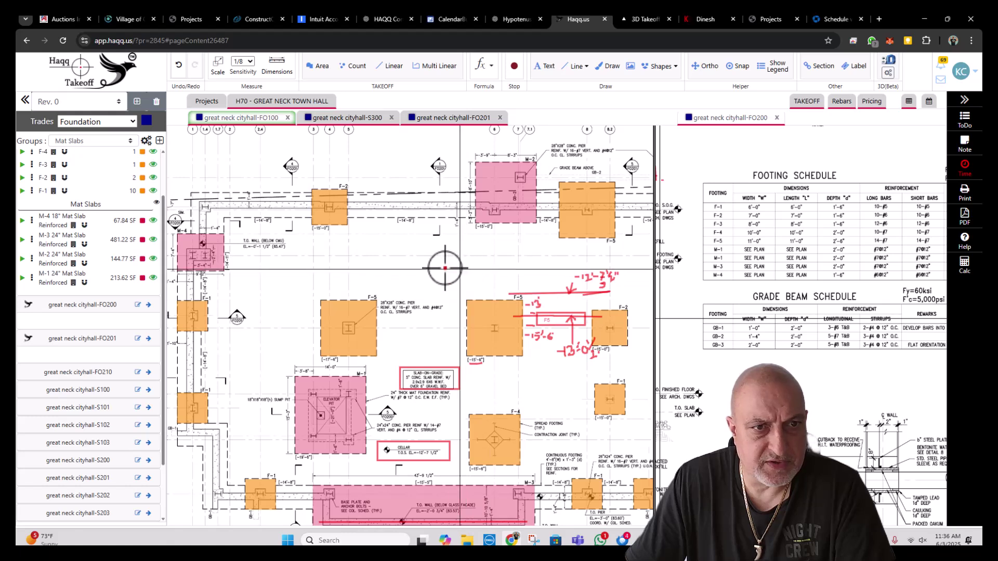
pyautogui.scroll(-4, 335, 252)
pyautogui.scroll(3, 305, 298)
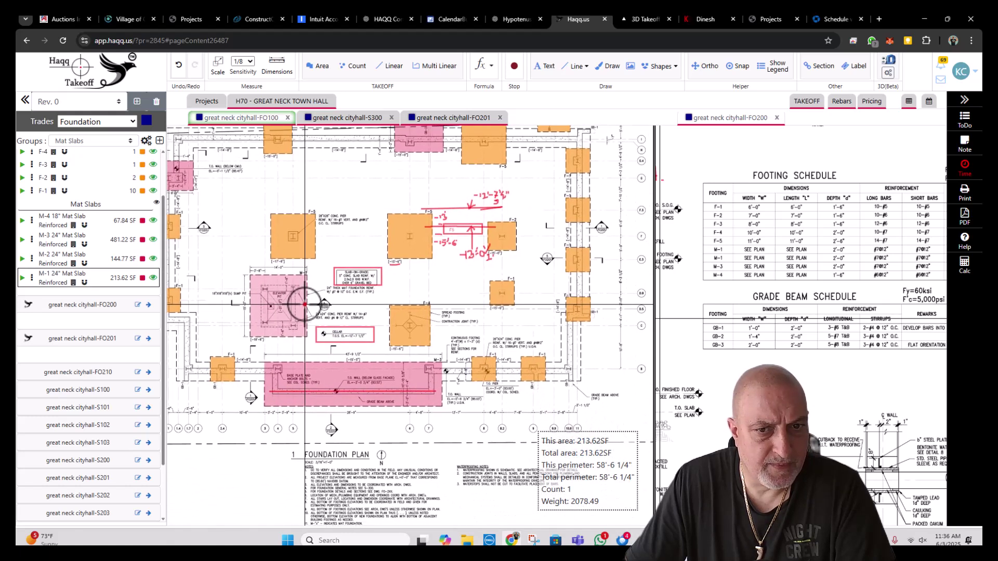
# - Examine the continuous footing note, grade beam labels and section markers around the M-1 and M-3 mats on the foundation plan
pyautogui.scroll(3, 556, 357)
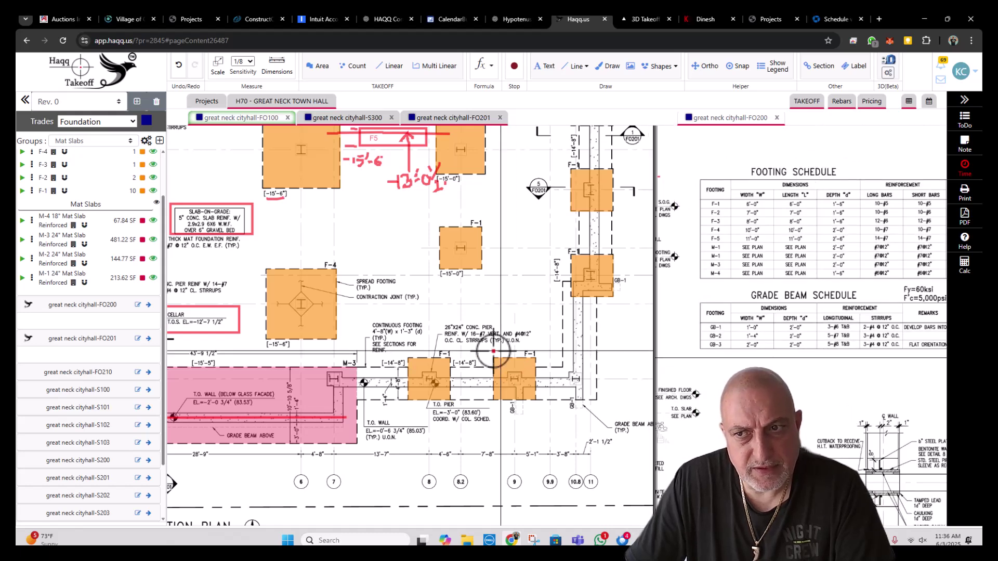
pyautogui.scroll(-3, 473, 349)
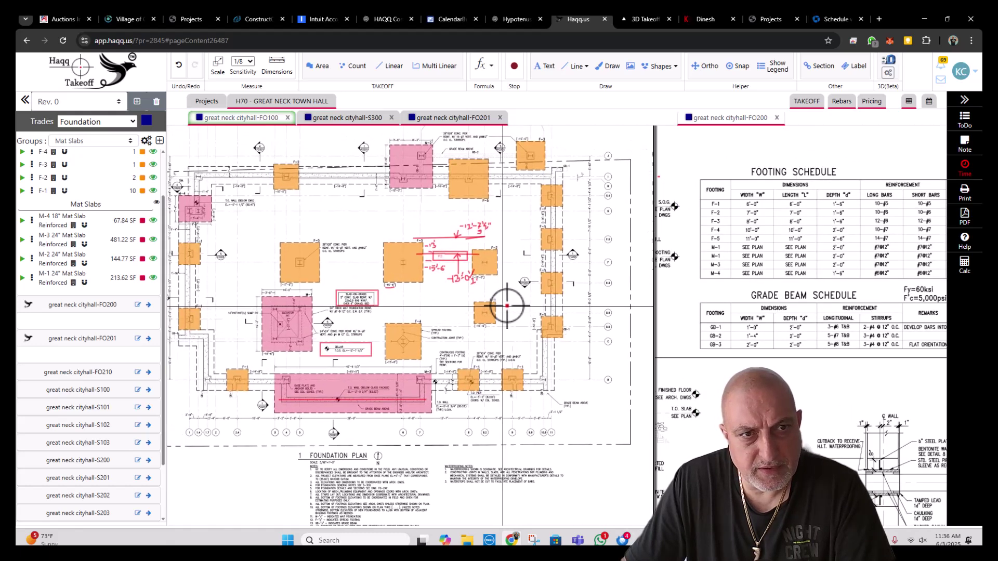
pyautogui.moveTo(507, 305); pyautogui.dragTo(545, 299)
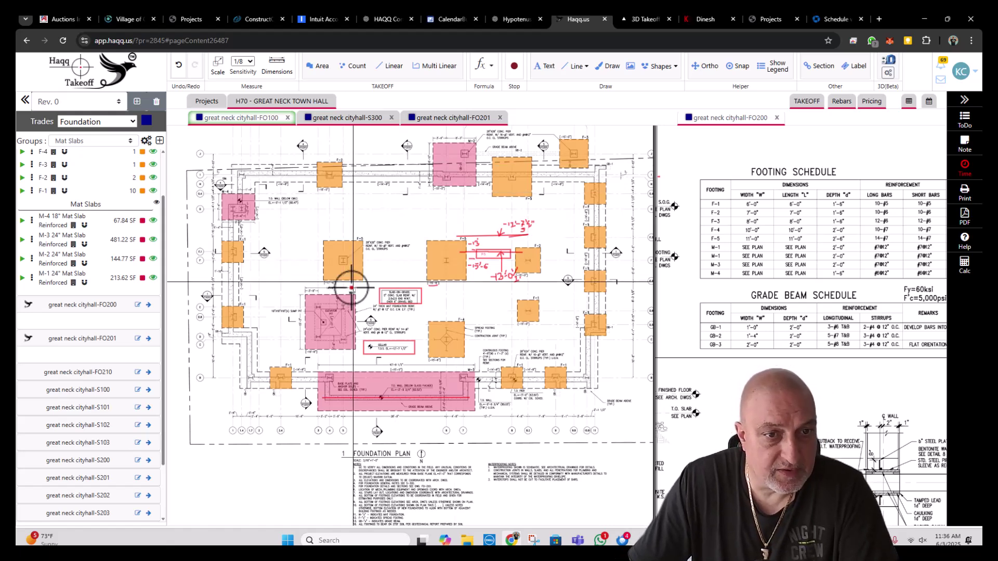
pyautogui.moveTo(326, 348)
pyautogui.scroll(2, 327, 348)
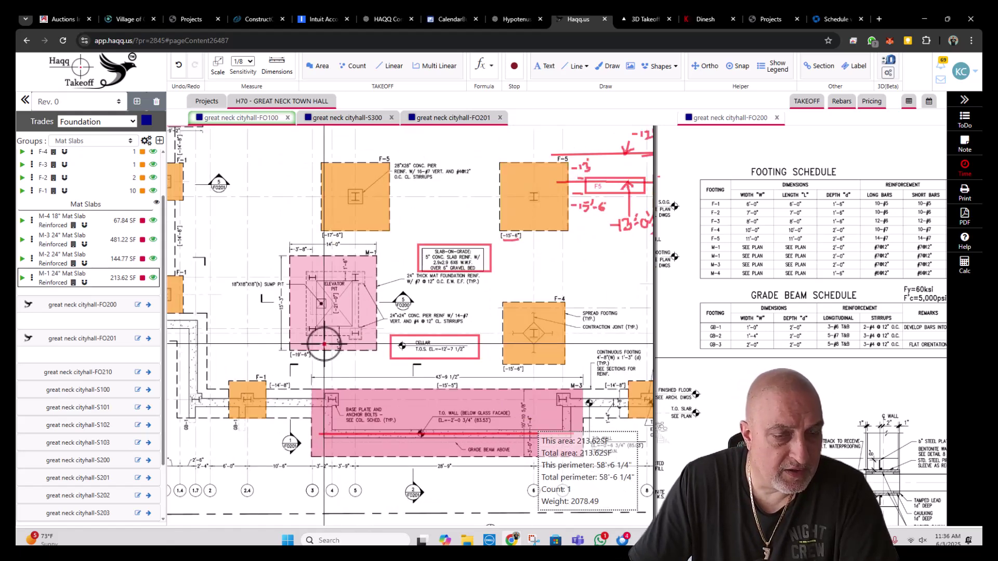
pyautogui.scroll(-2, 325, 344)
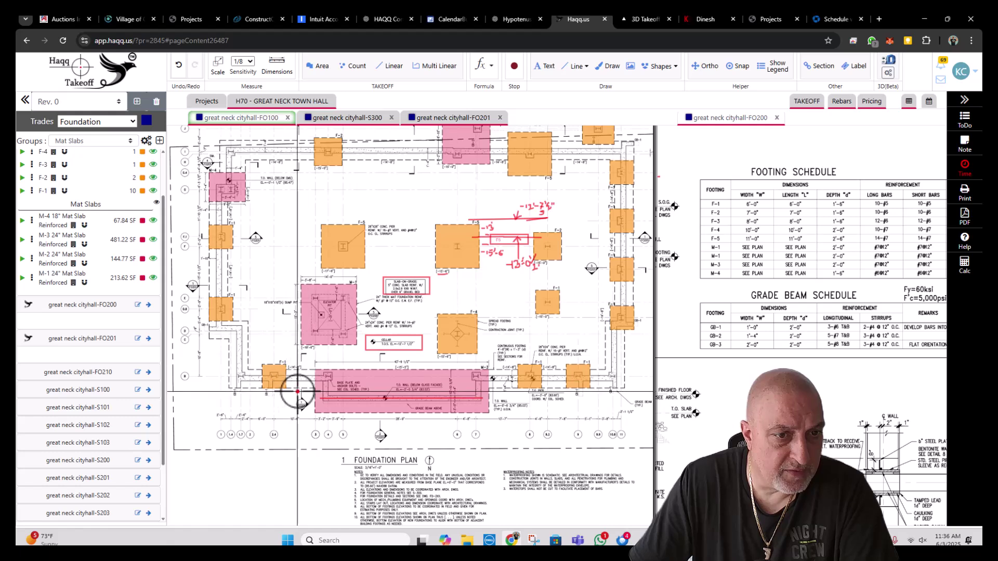
pyautogui.scroll(2, 294, 375)
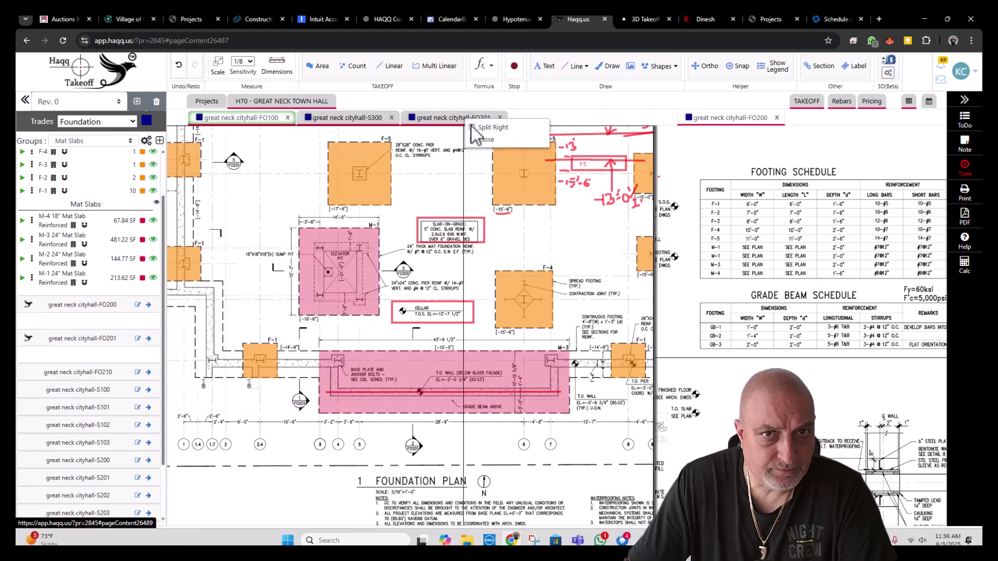
# - Open sheet FO201 in the split view beside the foundation plan and trace the section markers along the plan's perimeter walls
pyautogui.click(487, 130)
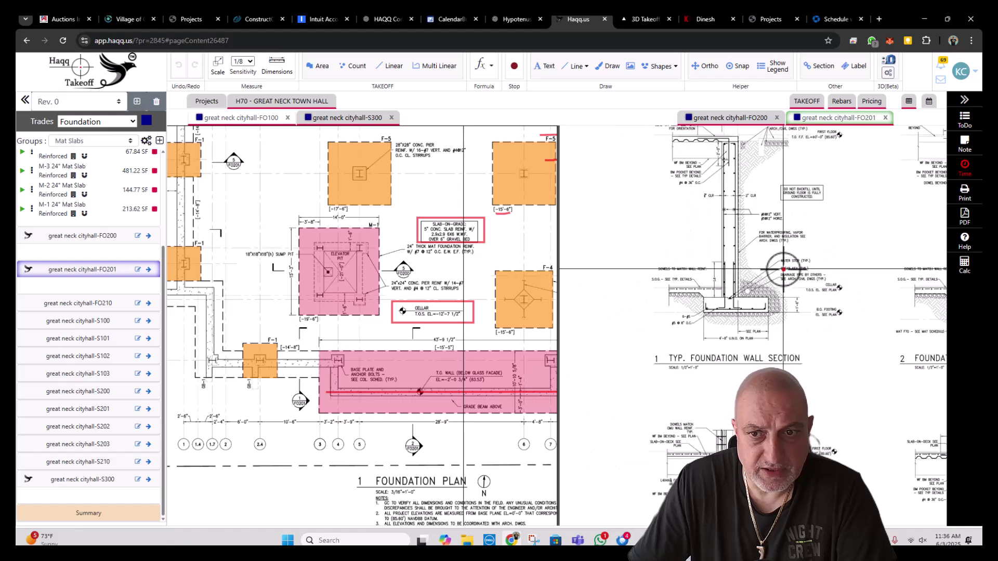
pyautogui.moveTo(301, 400); pyautogui.dragTo(229, 396)
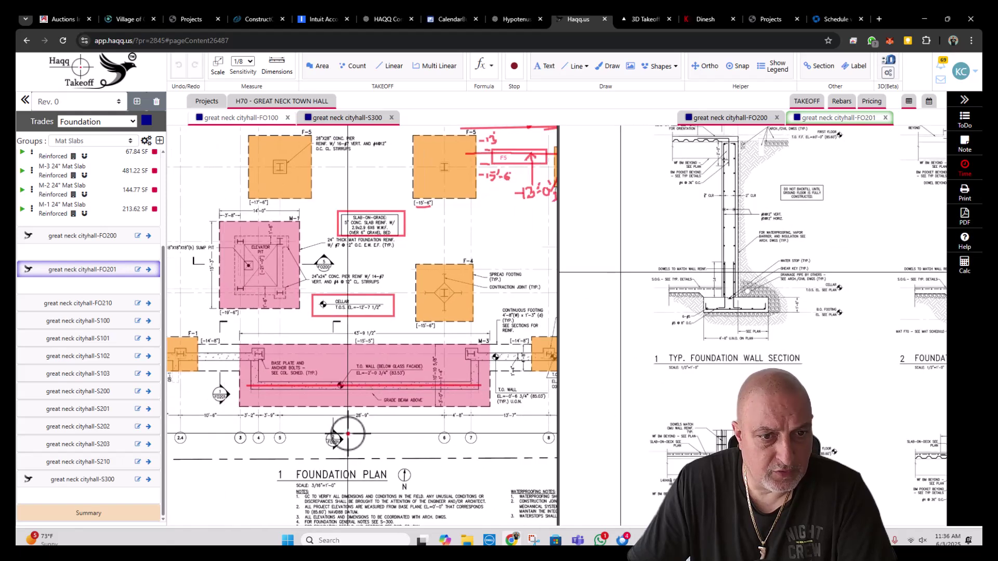
pyautogui.moveTo(335, 429); pyautogui.dragTo(262, 426)
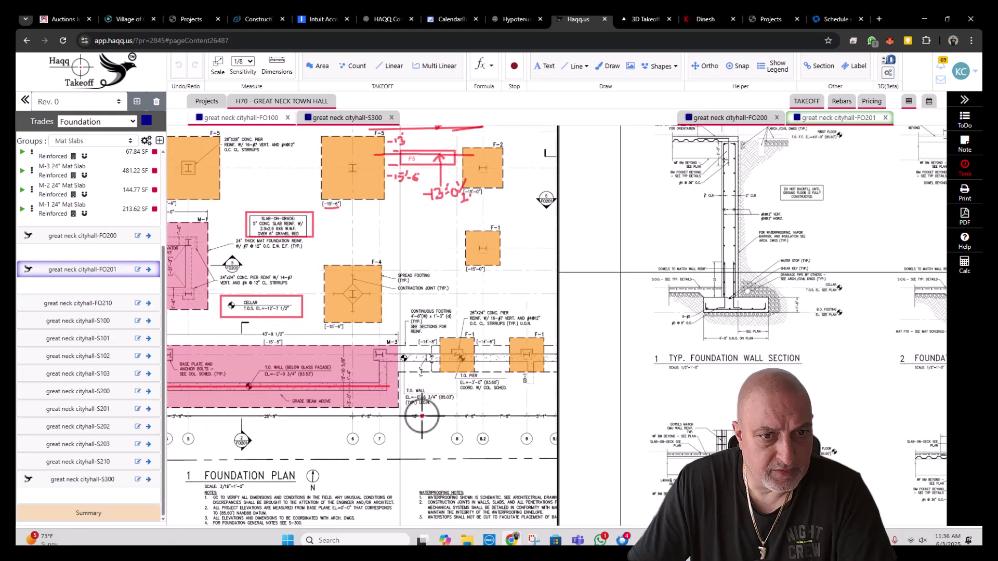
pyautogui.moveTo(445, 421); pyautogui.dragTo(320, 418)
pyautogui.scroll(5, 321, 419)
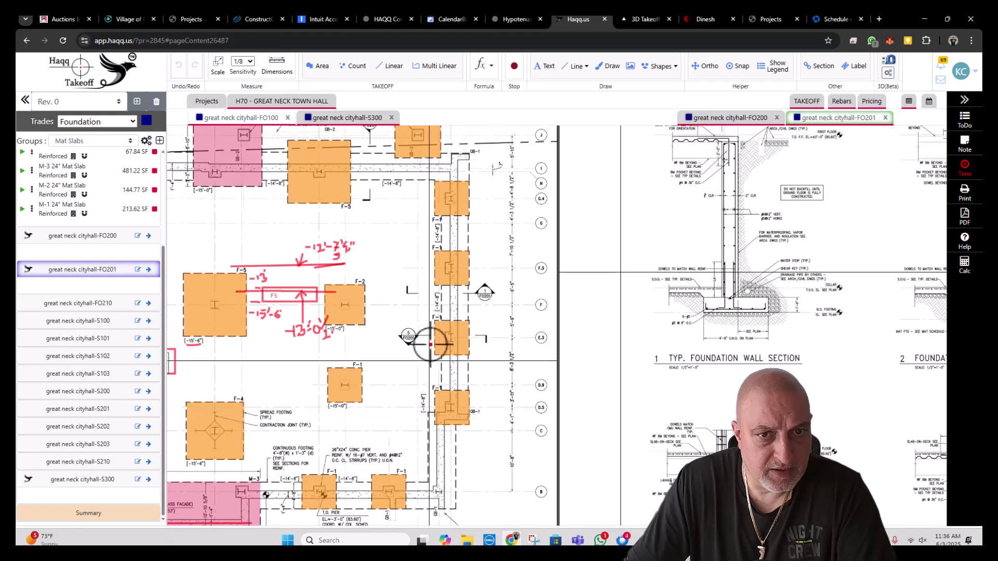
pyautogui.moveTo(439, 346)
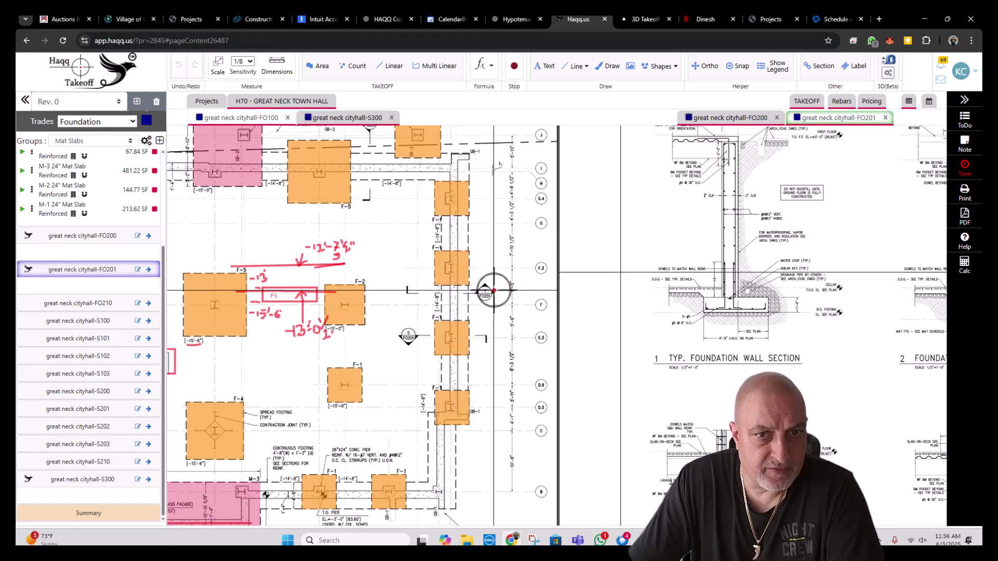
pyautogui.scroll(3, 501, 315)
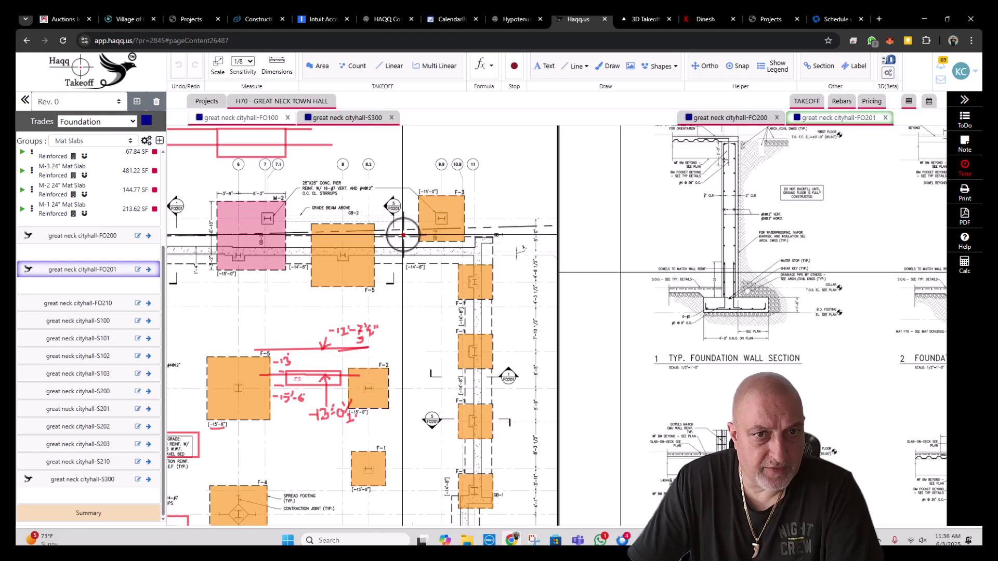
# - Survey the wall sections on sheet FO201 and examine foundation wall detail 5
pyautogui.scroll(-3, 730, 222)
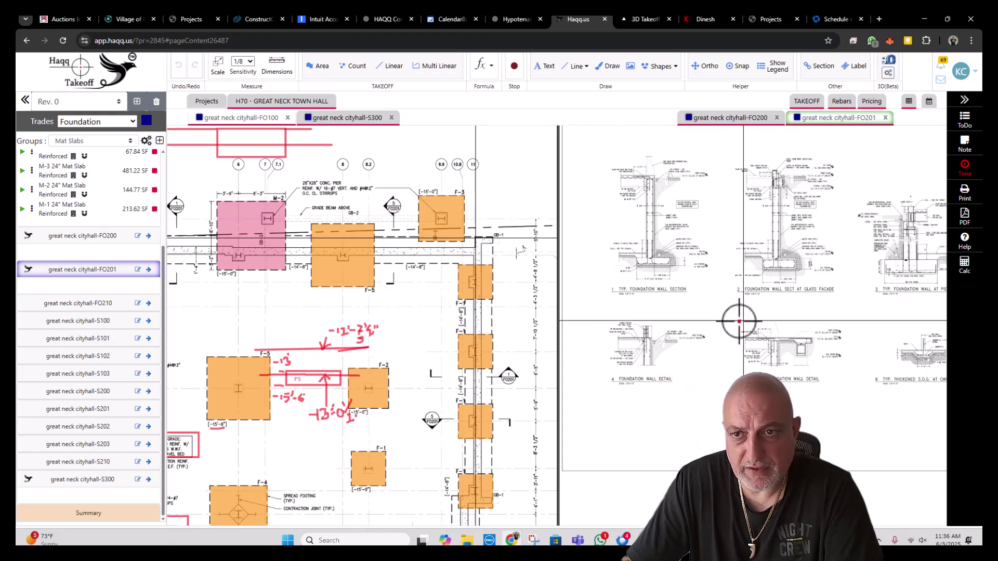
pyautogui.scroll(2, 708, 345)
pyautogui.scroll(-2, 661, 281)
pyautogui.scroll(2, 661, 282)
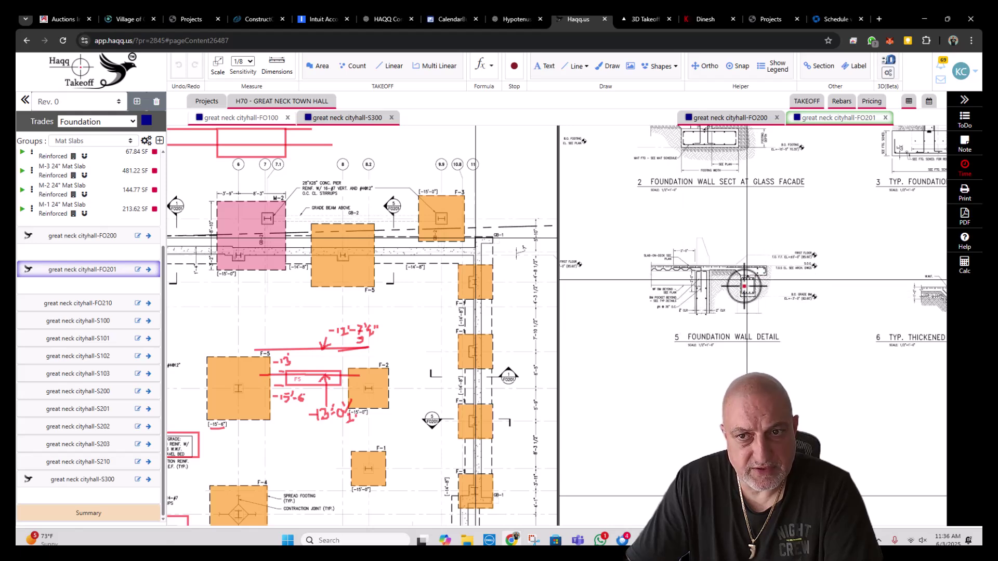
# - Compare section marker 4 near footing F-2 on the foundation plan with foundation wall detail 4 on FO201
pyautogui.scroll(-4, 428, 252)
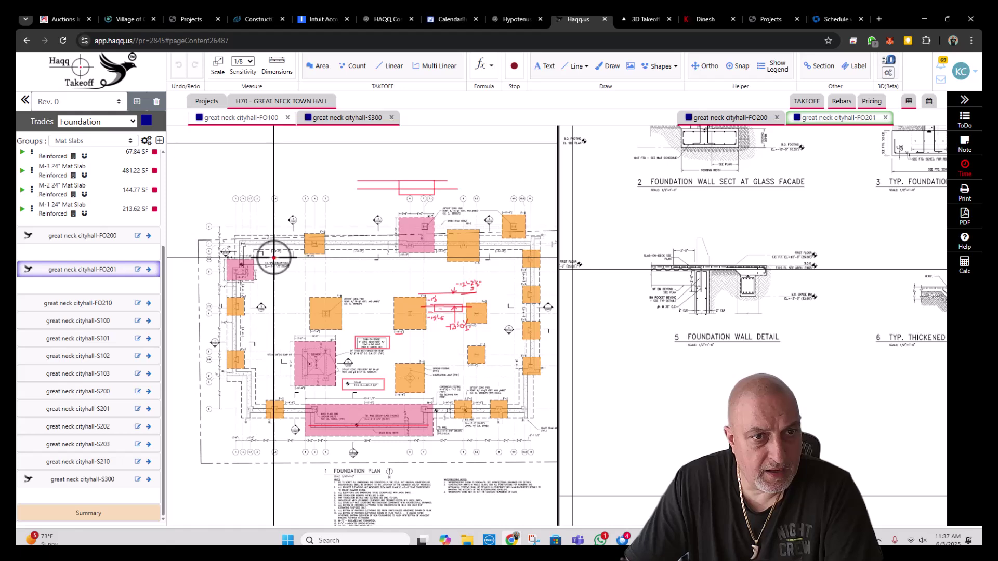
pyautogui.scroll(3, 307, 228)
pyautogui.scroll(1, 439, 216)
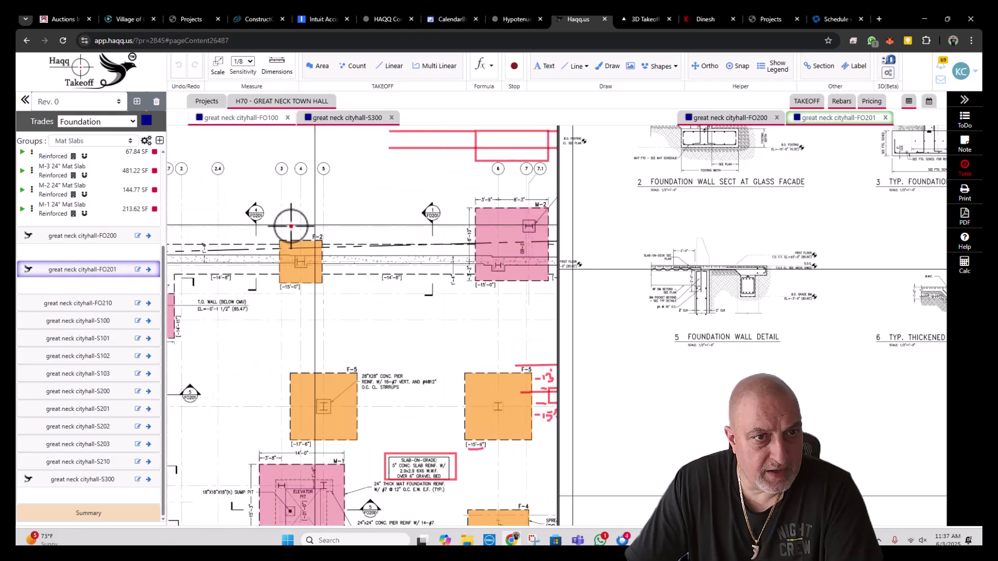
pyautogui.moveTo(622, 266); pyautogui.dragTo(826, 273)
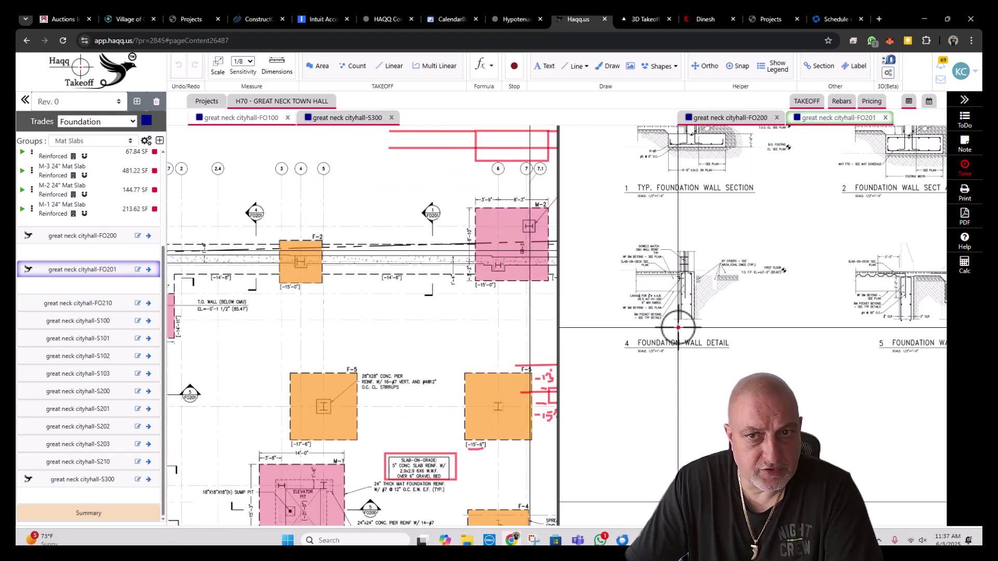
# - Check the section markers along the perimeter wall by mat M-4 and examine the footing in typical foundation wall section 1
pyautogui.moveTo(319, 348); pyautogui.dragTo(496, 301)
pyautogui.moveTo(388, 390); pyautogui.dragTo(374, 305)
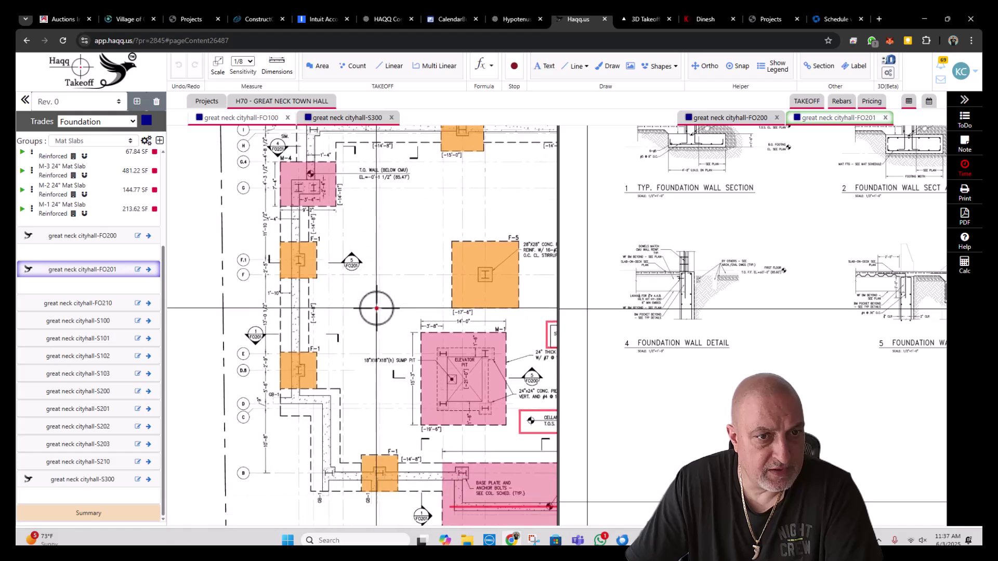
pyautogui.moveTo(319, 182)
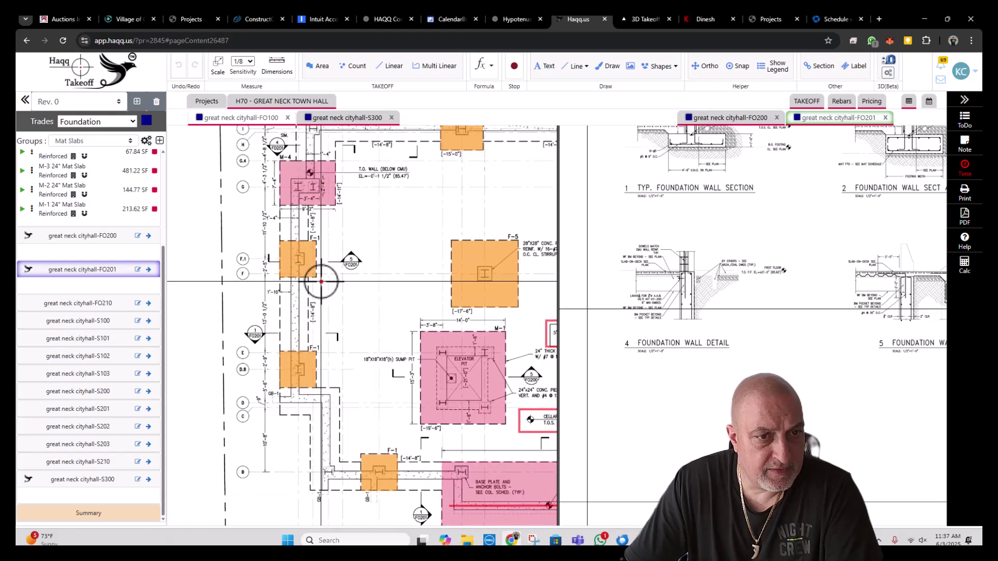
pyautogui.moveTo(304, 347); pyautogui.dragTo(251, 294)
pyautogui.scroll(-3, 322, 407)
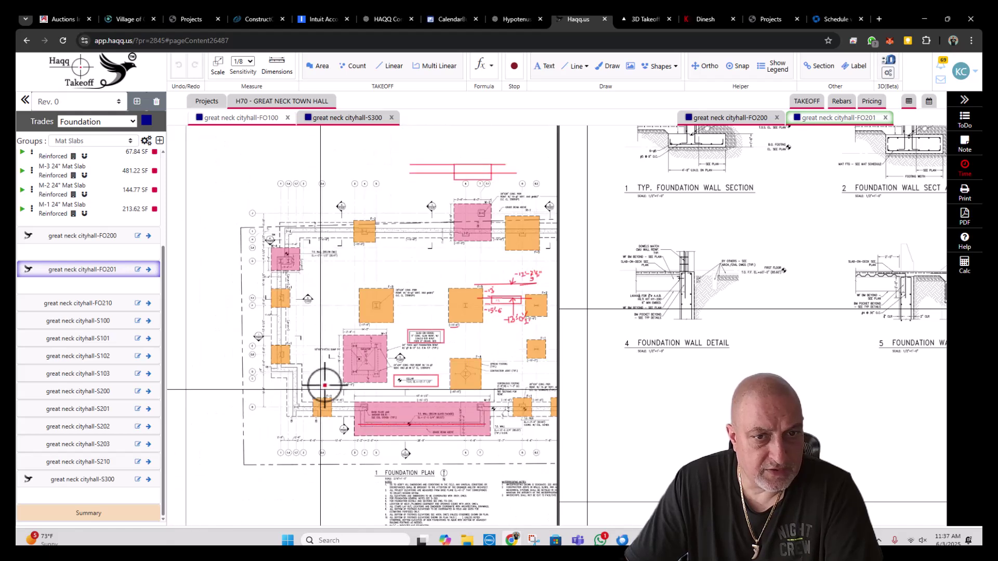
pyautogui.scroll(3, 788, 340)
pyautogui.scroll(2, 842, 269)
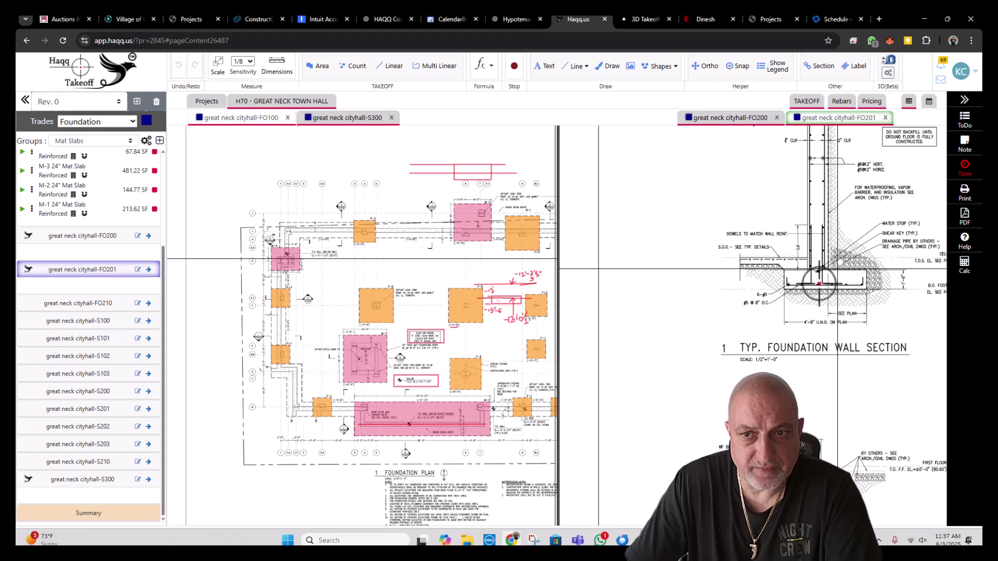
# - Examine the continuous footing's width and depth in typical foundation wall section 1 and locate the matching perimeter wall on the foundation plan
pyautogui.scroll(3, 837, 269)
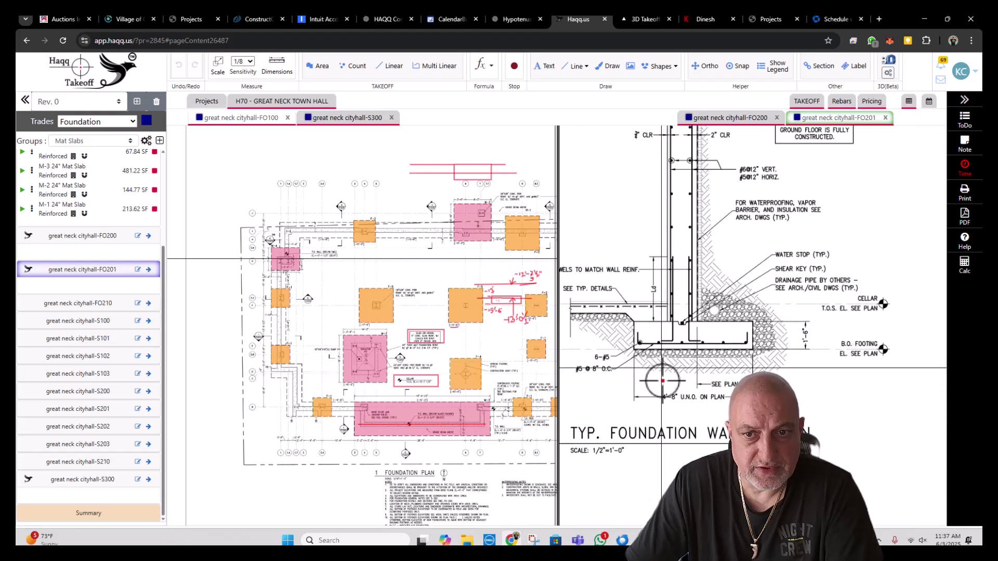
pyautogui.moveTo(663, 380); pyautogui.dragTo(682, 379)
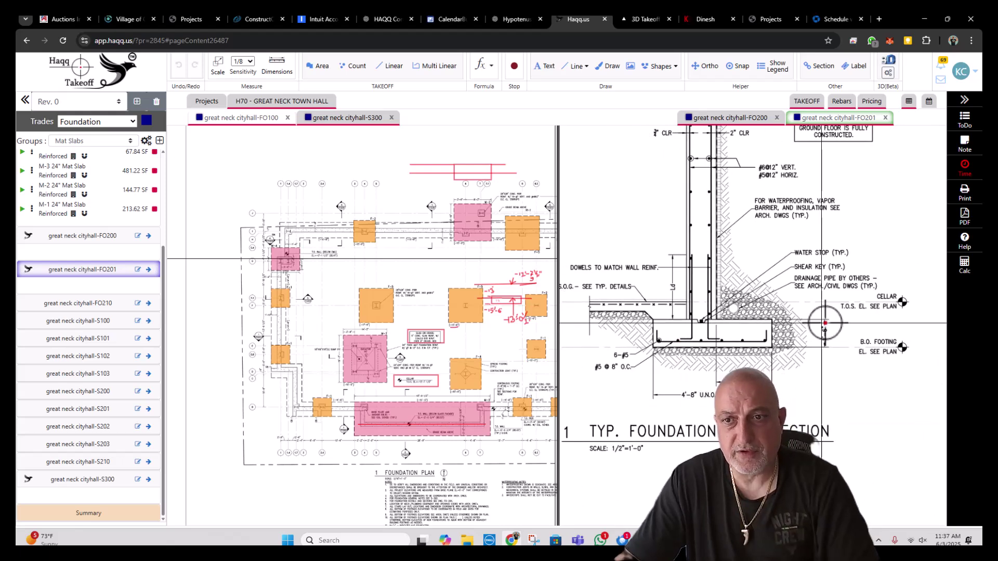
pyautogui.click(825, 344)
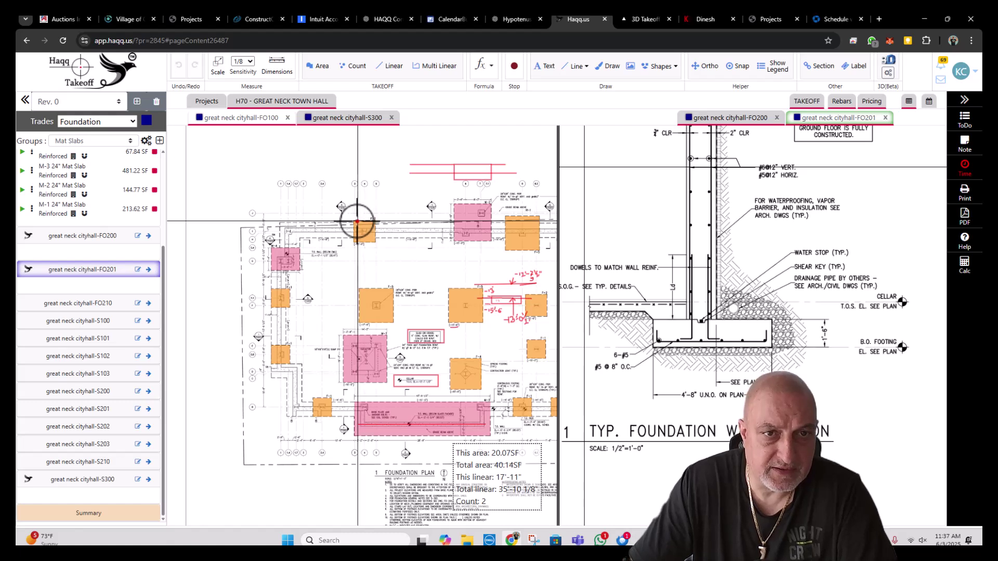
pyautogui.moveTo(343, 225); pyautogui.dragTo(314, 216)
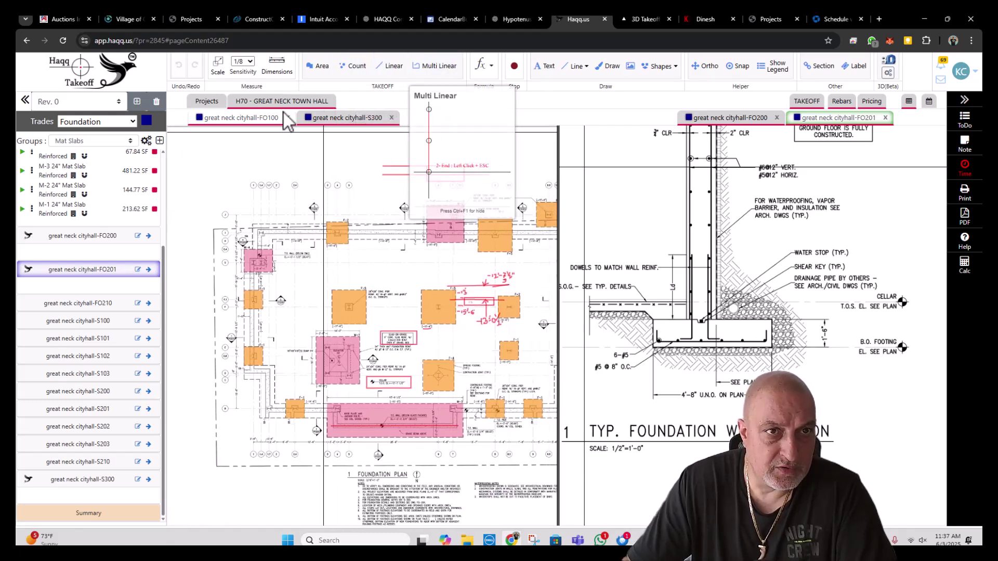
# - Start a multi-linear takeoff on foundation plan FO100 and name it WF
pyautogui.click(237, 123)
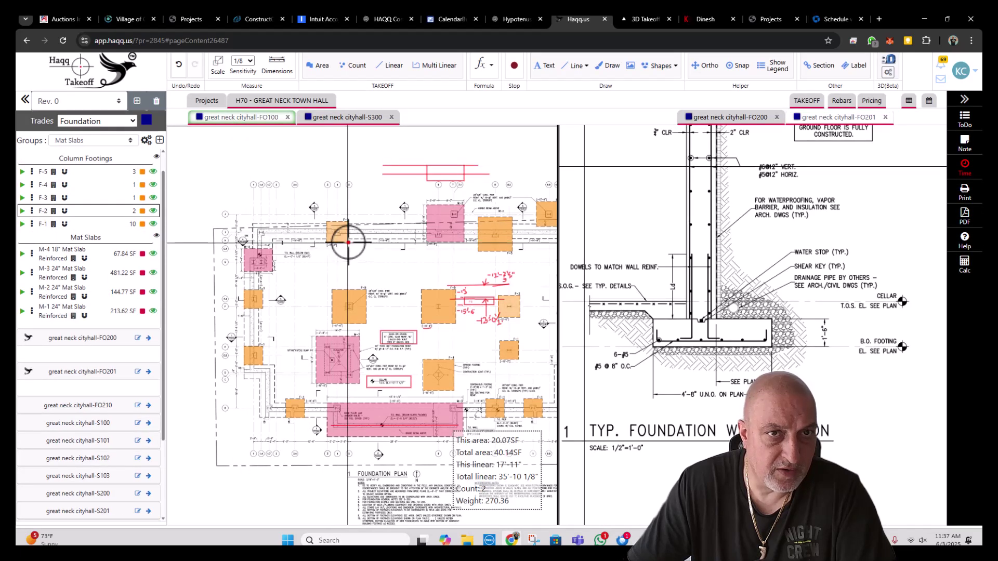
pyautogui.click(436, 65)
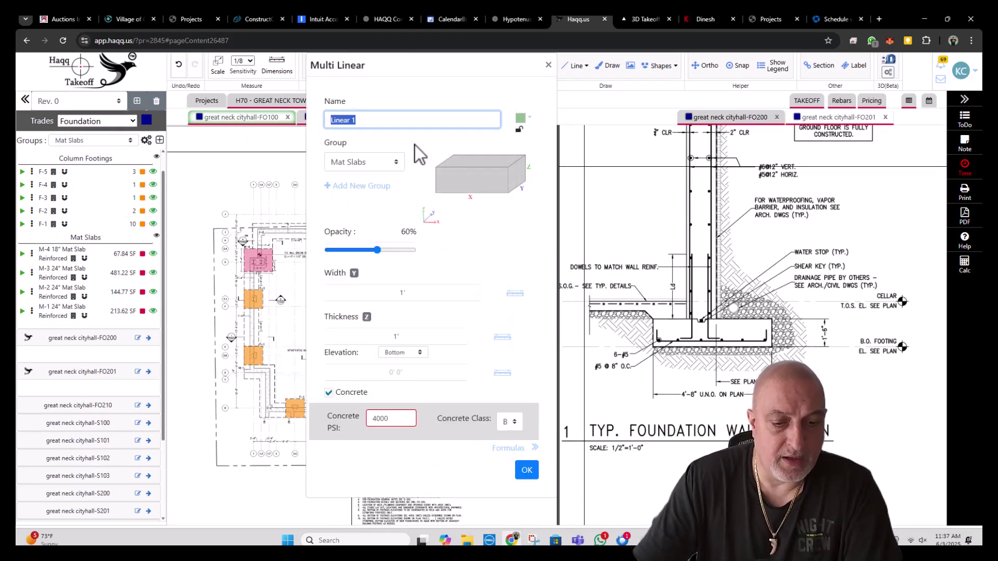
pyautogui.write('cl')
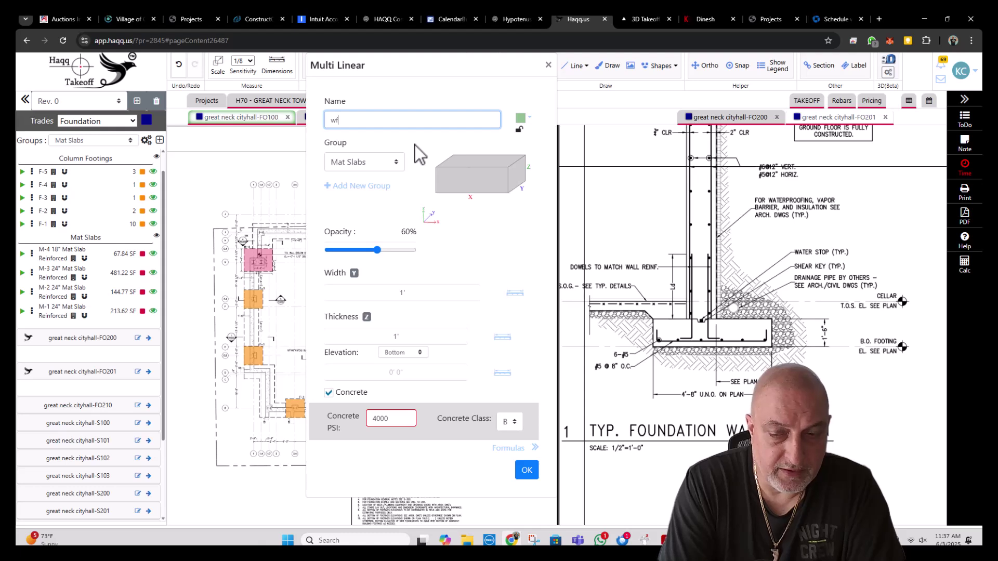
pyautogui.press('BackSpace')
pyautogui.press('BackSpace')
pyautogui.write('WF')
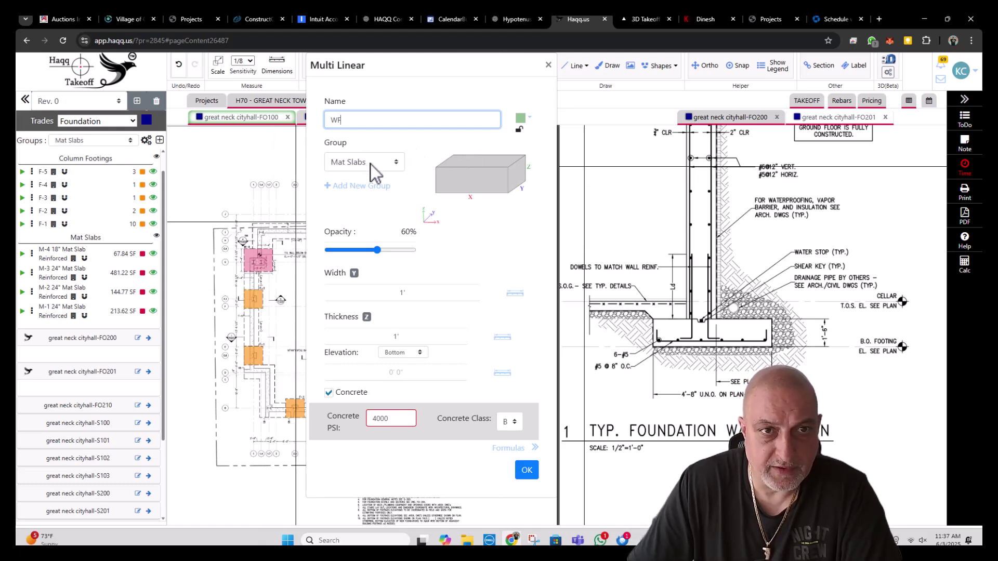
# - Create a new group named Wall Footings for the WF takeoff
pyautogui.click(365, 186)
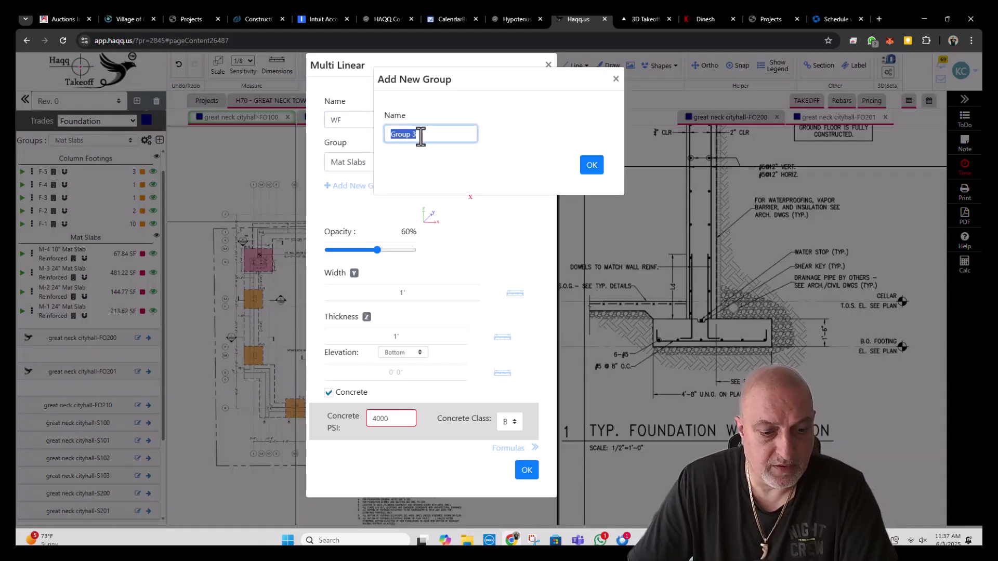
pyautogui.press('capslock')
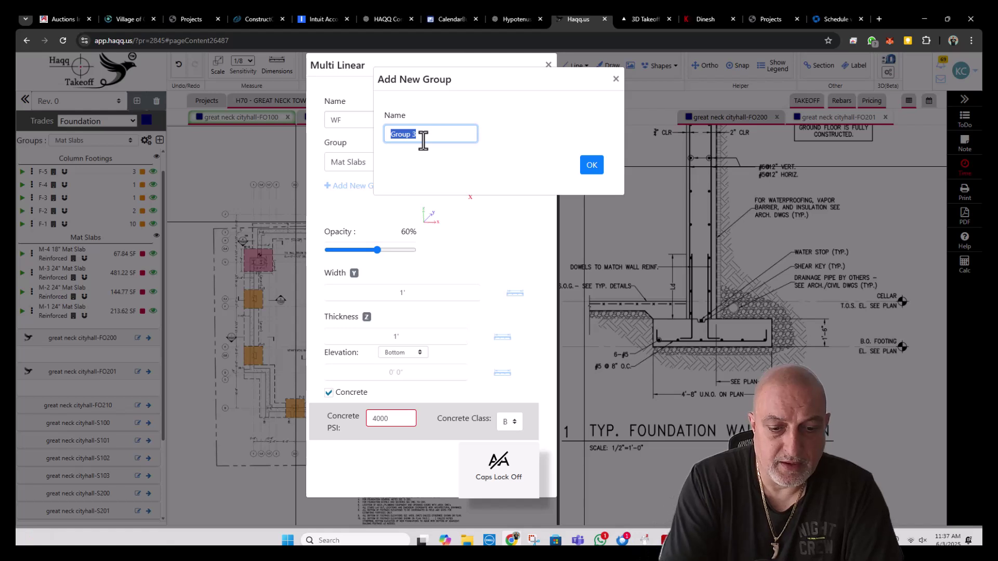
pyautogui.write('Wall Footings')
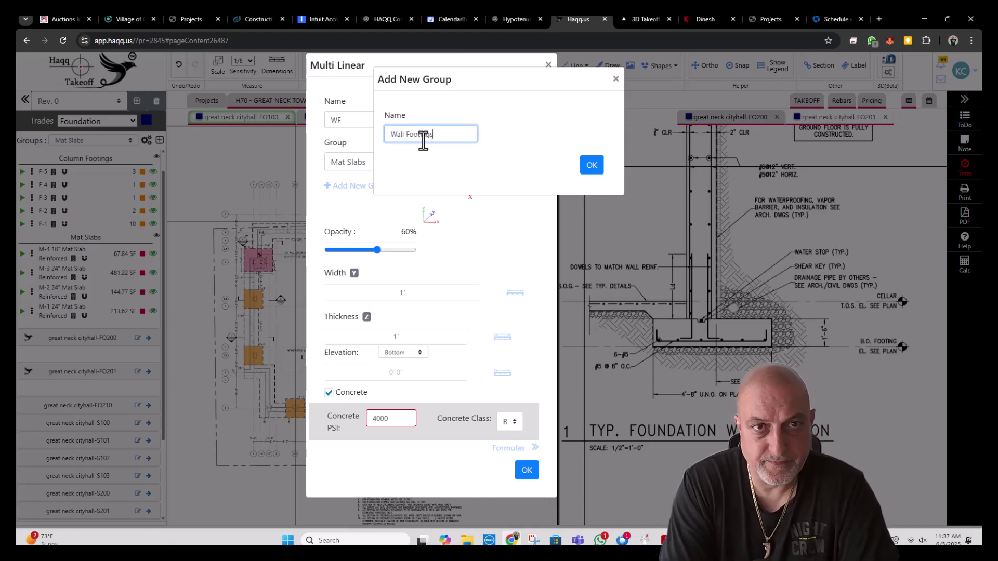
pyautogui.click(591, 166)
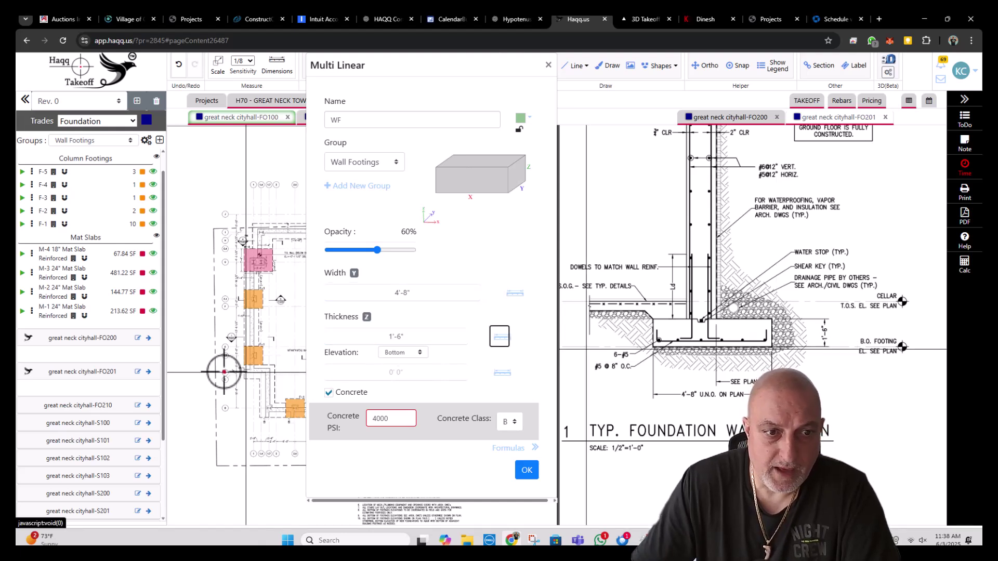
# - Define WF with width 4'-8", thickness 1'-6", bottom elevation -14'-8", 5000 PSI concrete and a dark red colour
pyautogui.scroll(3, 249, 340)
pyautogui.scroll(2, 236, 345)
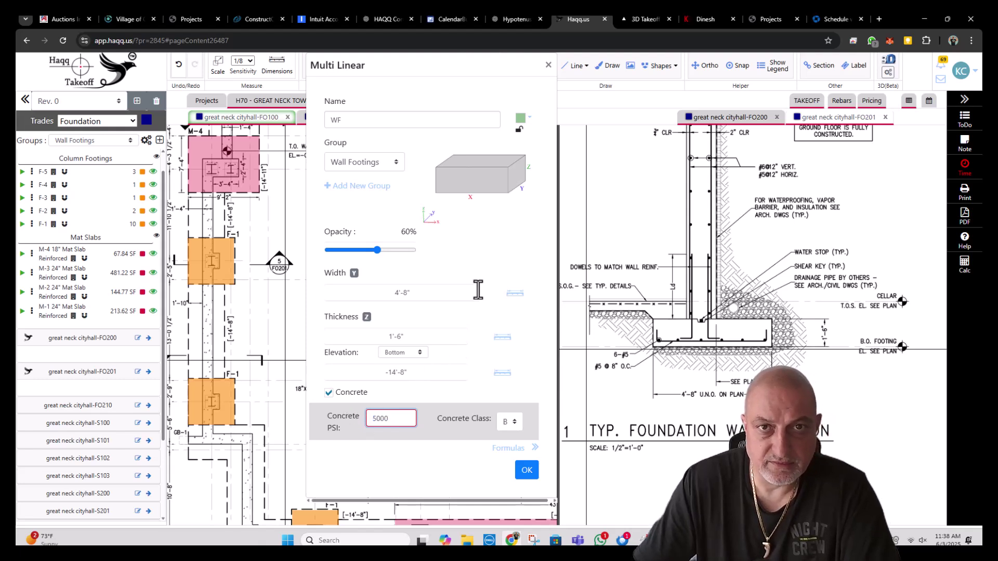
pyautogui.click(524, 118)
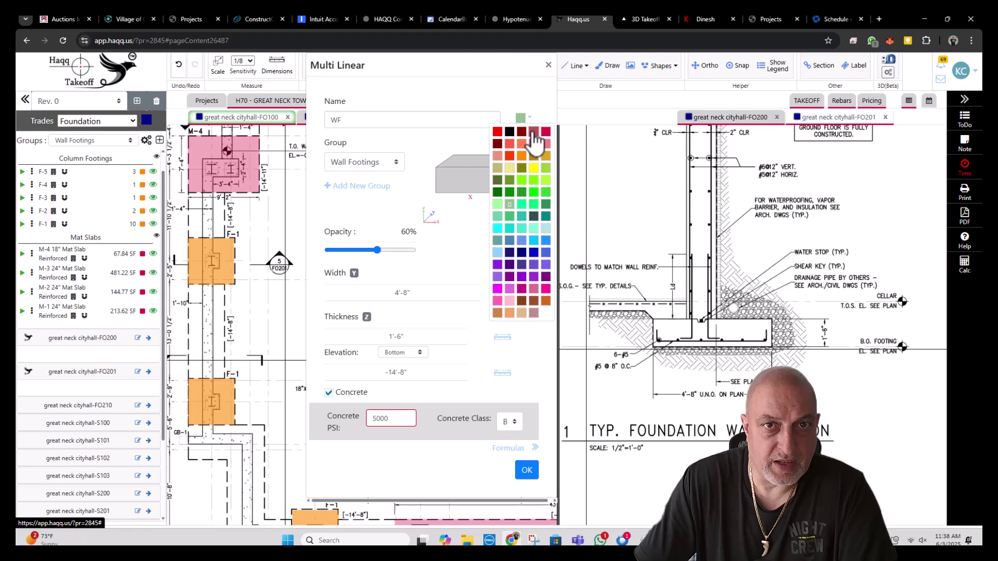
pyautogui.click(534, 132)
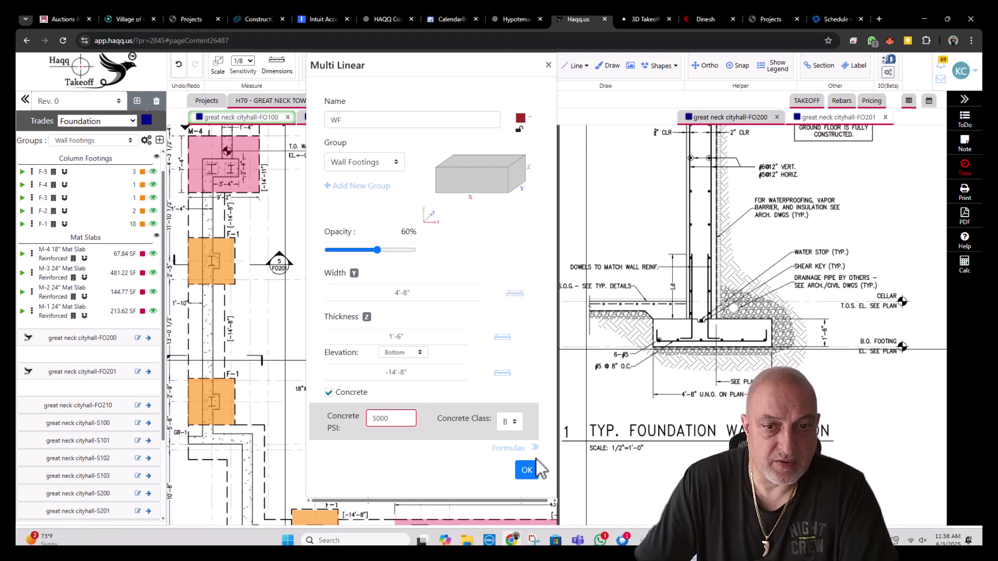
pyautogui.click(527, 470)
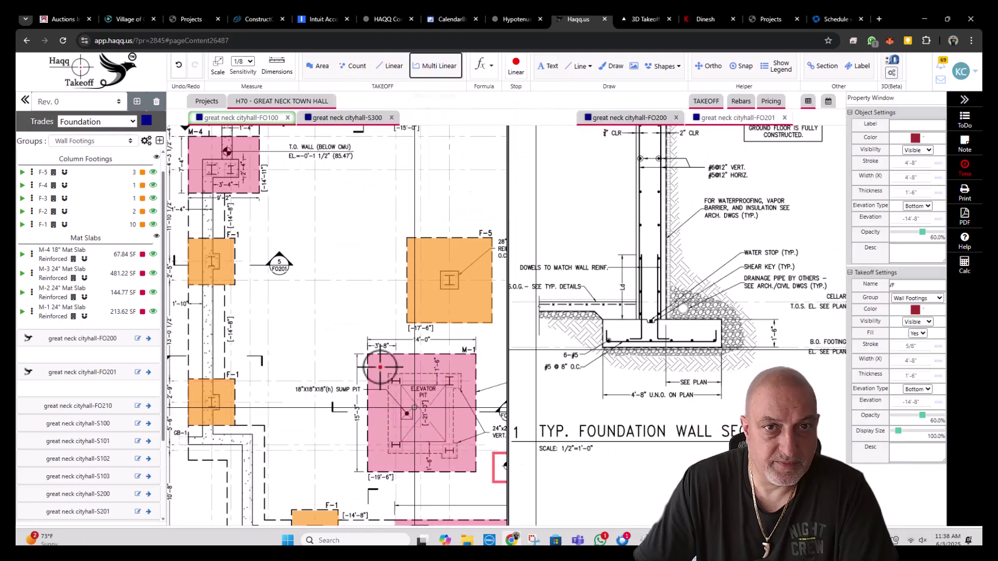
# - Widen the plan pane and trace the wall footing from the GB-1 corner near F-3 to mat M-2, breaking it at footing F-5
pyautogui.scroll(-3, 423, 383)
pyautogui.scroll(3, 383, 226)
pyautogui.scroll(2, 441, 213)
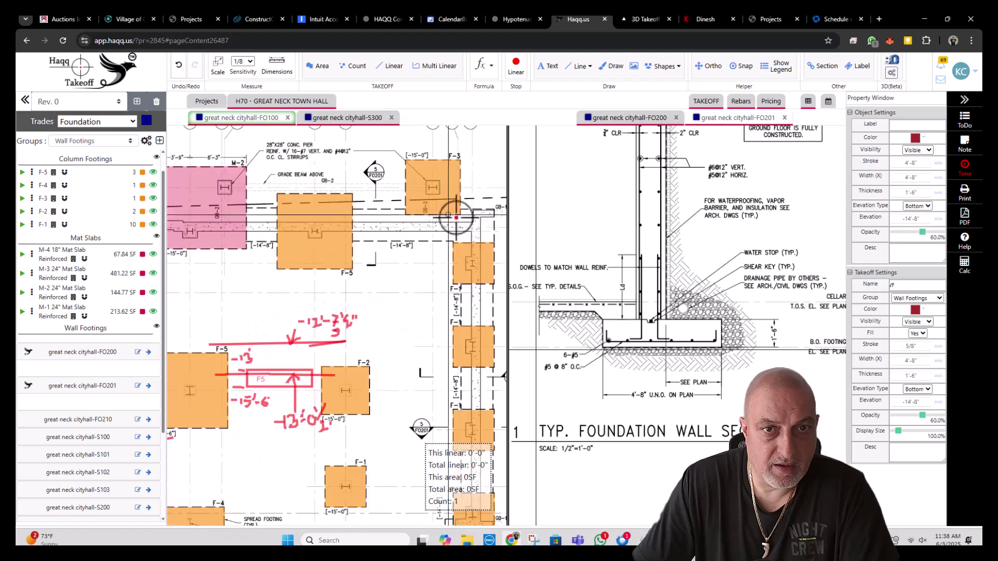
pyautogui.moveTo(485, 227); pyautogui.dragTo(435, 222)
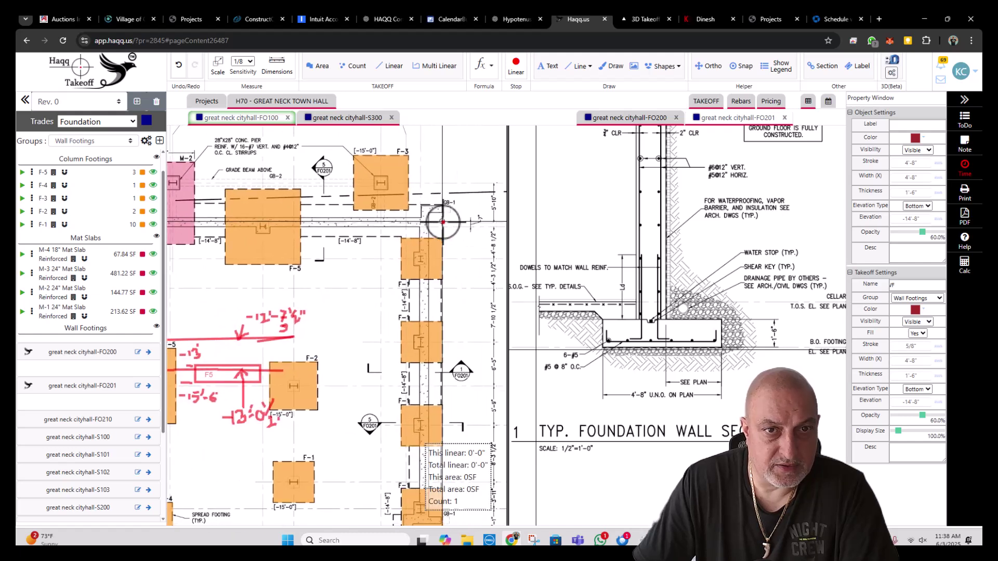
pyautogui.moveTo(508, 234); pyautogui.dragTo(736, 236)
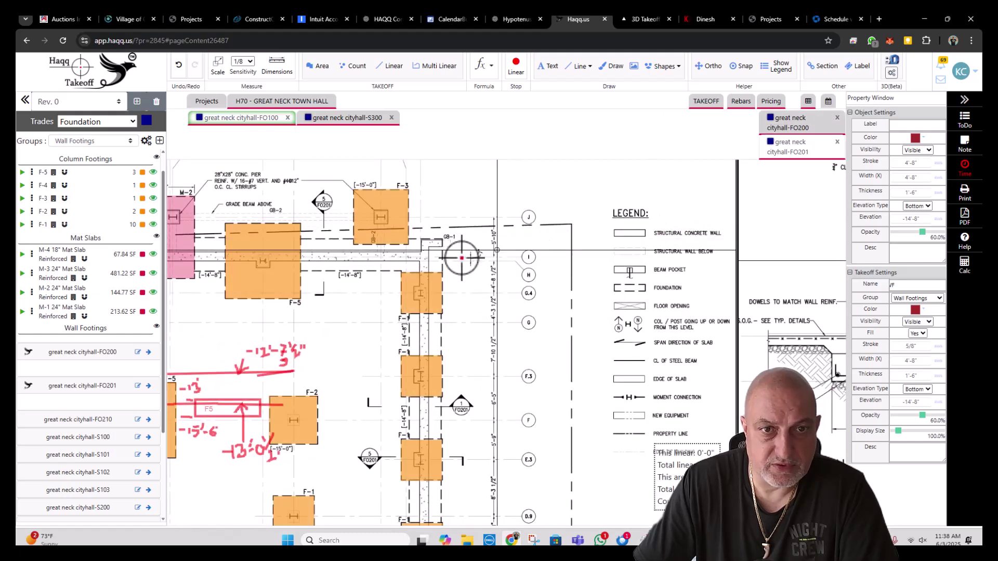
pyautogui.scroll(2, 452, 250)
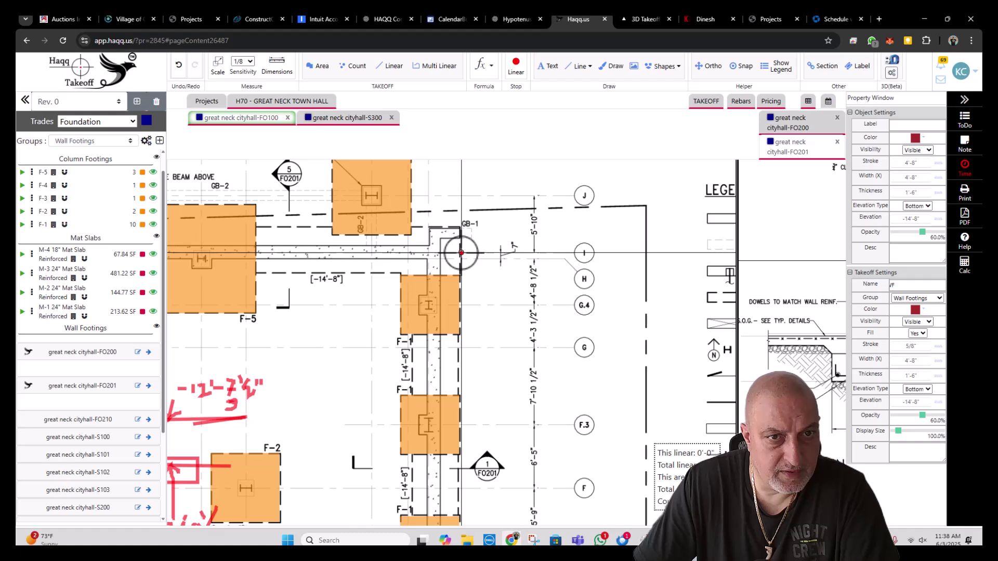
pyautogui.click(461, 253)
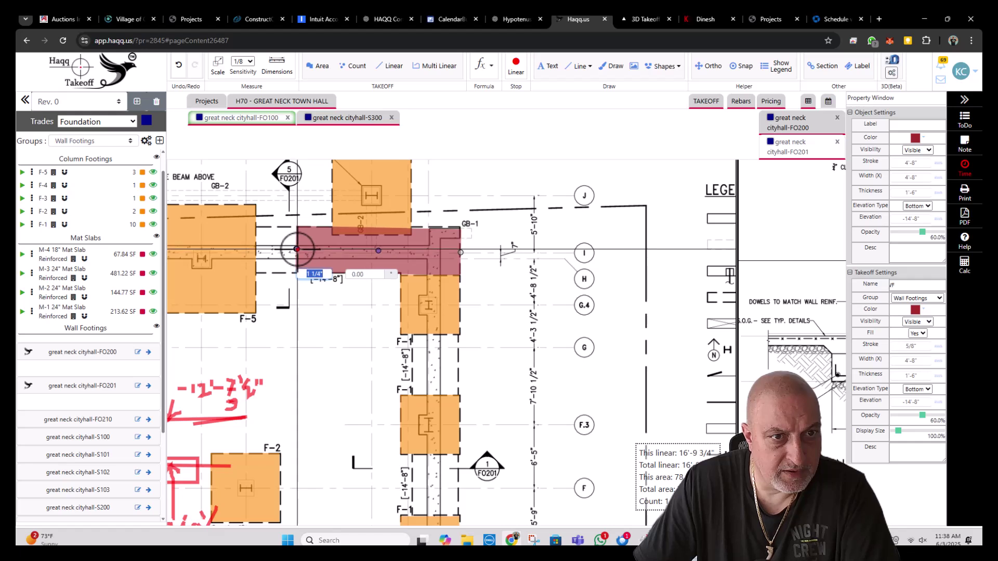
pyautogui.moveTo(252, 245)
pyautogui.mouseDown()
pyautogui.moveTo(494, 247)
pyautogui.moveTo(493, 261)
pyautogui.mouseUp()
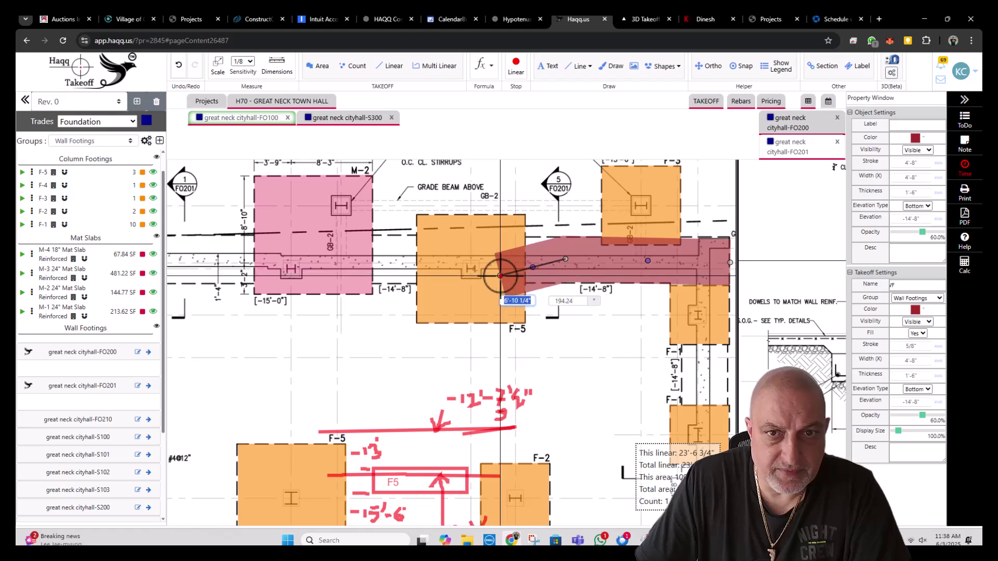
pyautogui.scroll(-1, 505, 265)
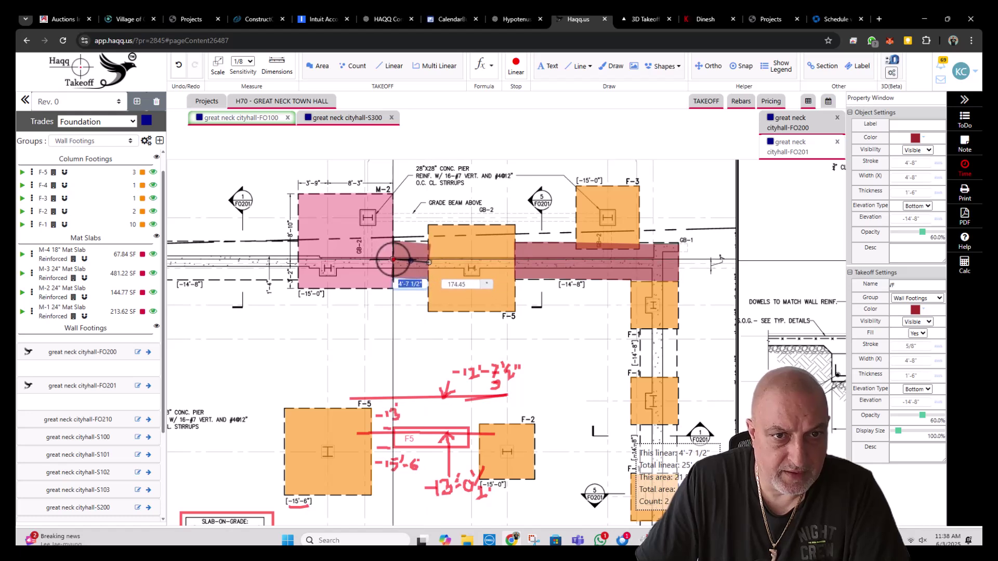
pyautogui.doubleClick(393, 261)
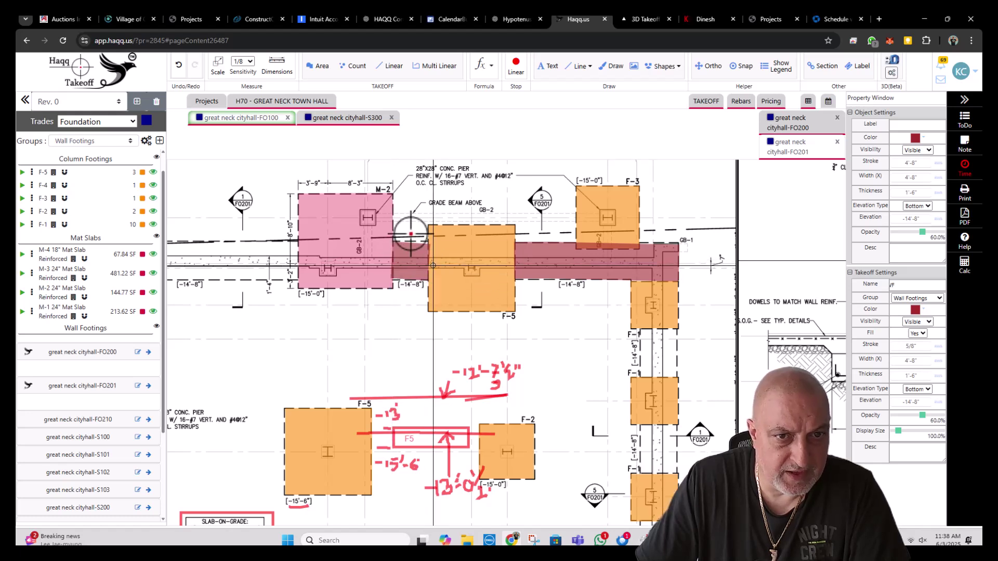
# - Trace the wall footing about 25' from mat M-2 to footing F-2, and continue from F-2 to the building corner at gridline 1
pyautogui.click(299, 261)
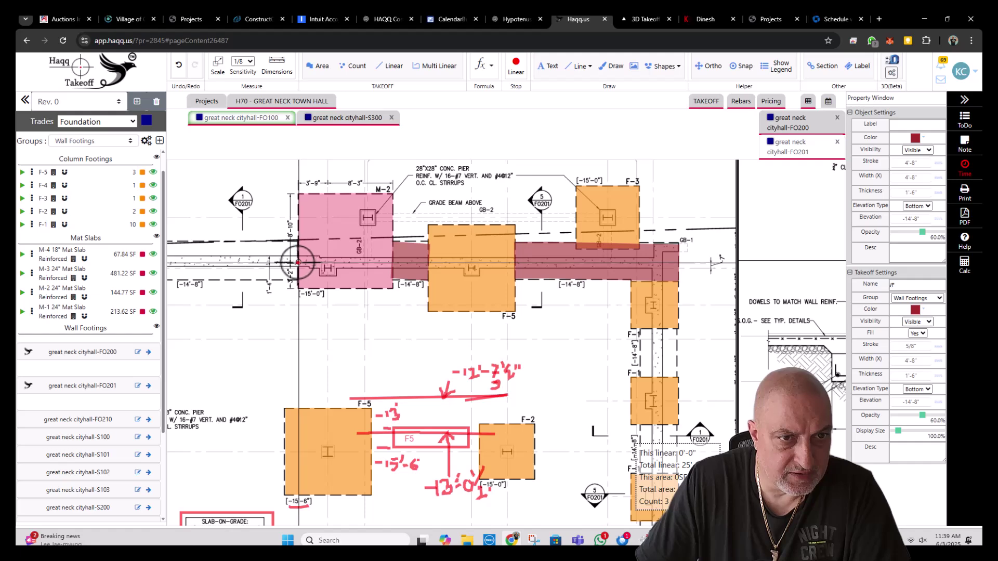
pyautogui.hscroll(-8, 435, 283)
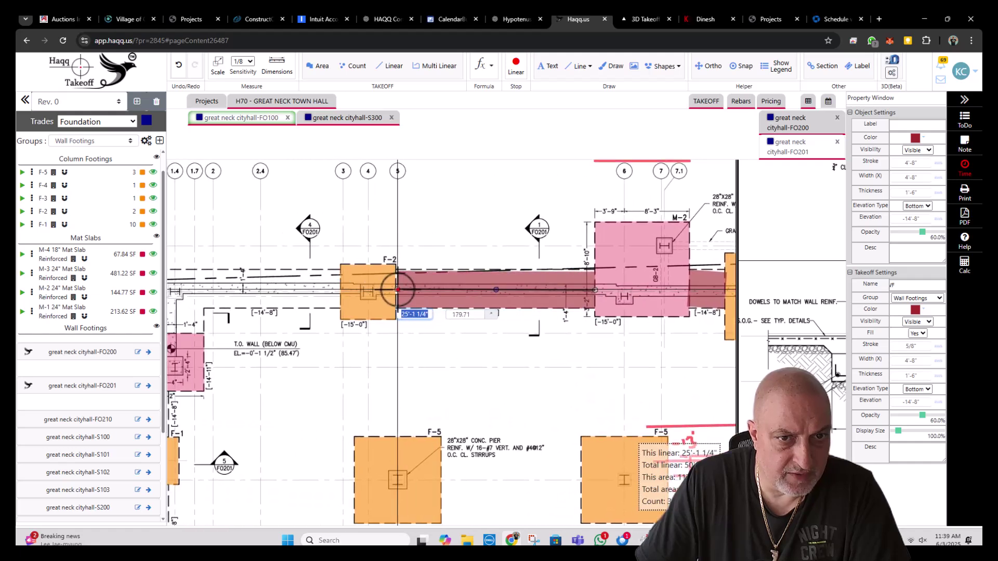
pyautogui.doubleClick(396, 289)
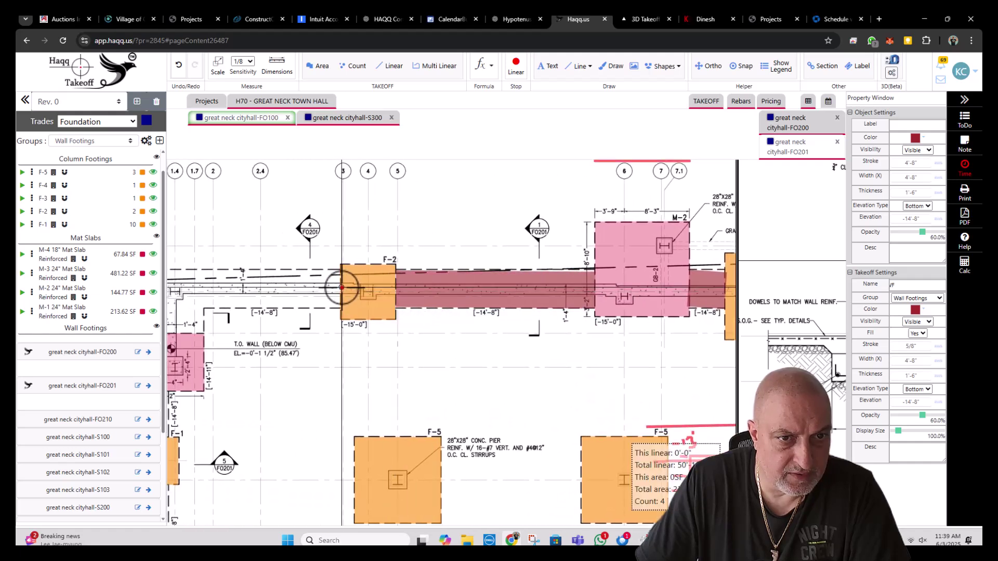
pyautogui.click(342, 286)
pyautogui.hscroll(-8, 353, 286)
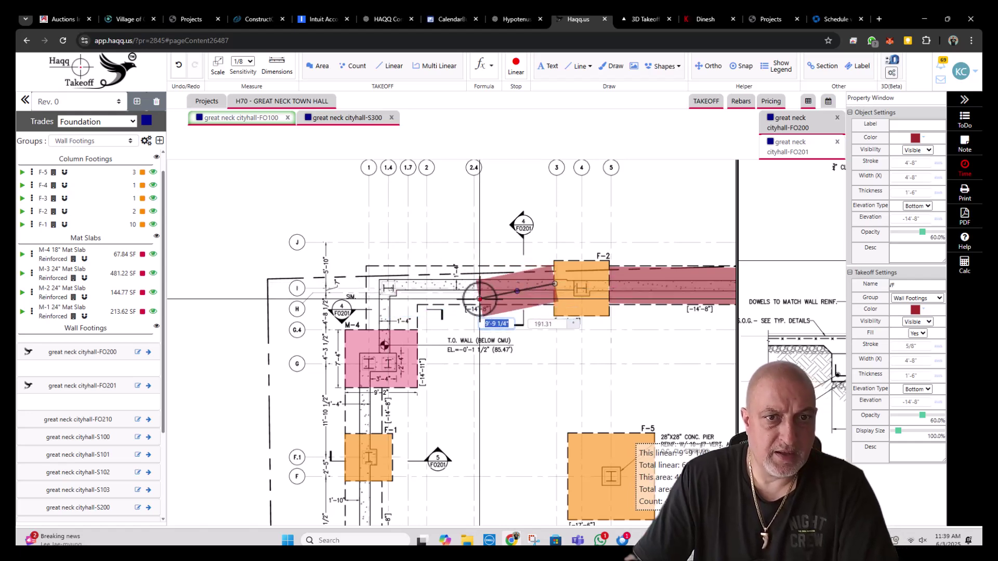
pyautogui.click(366, 284)
# - Trace the wall footing along gridline 1 from mat M-4 to the first F-1 footing and between the two F-1 footings
pyautogui.scroll(-2, 366, 322)
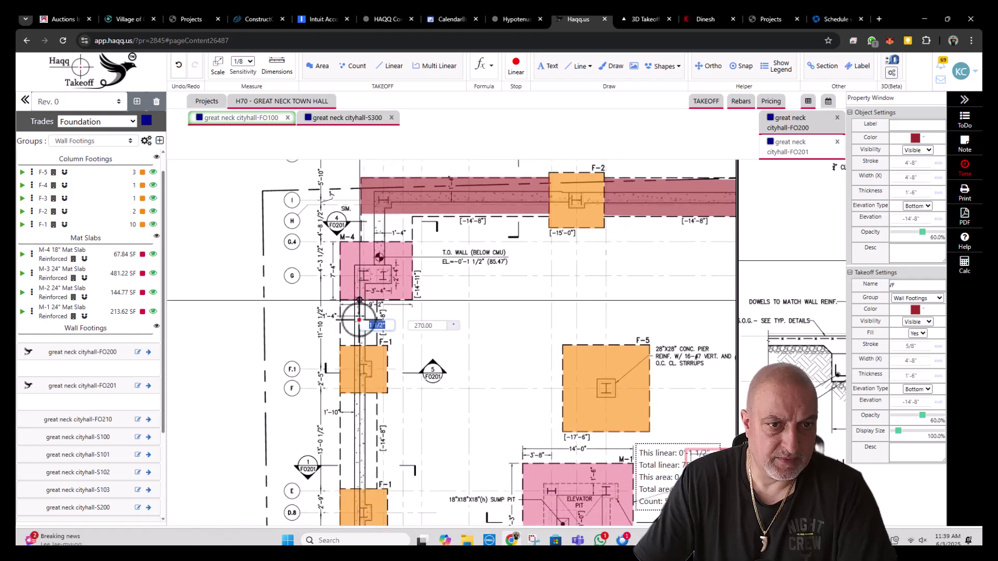
pyautogui.click(359, 364)
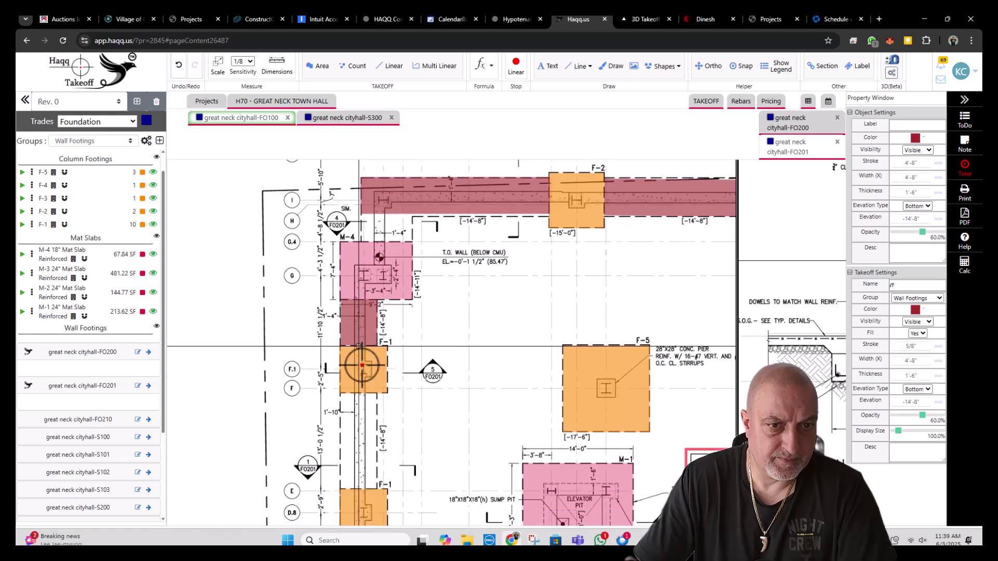
pyautogui.click(360, 488)
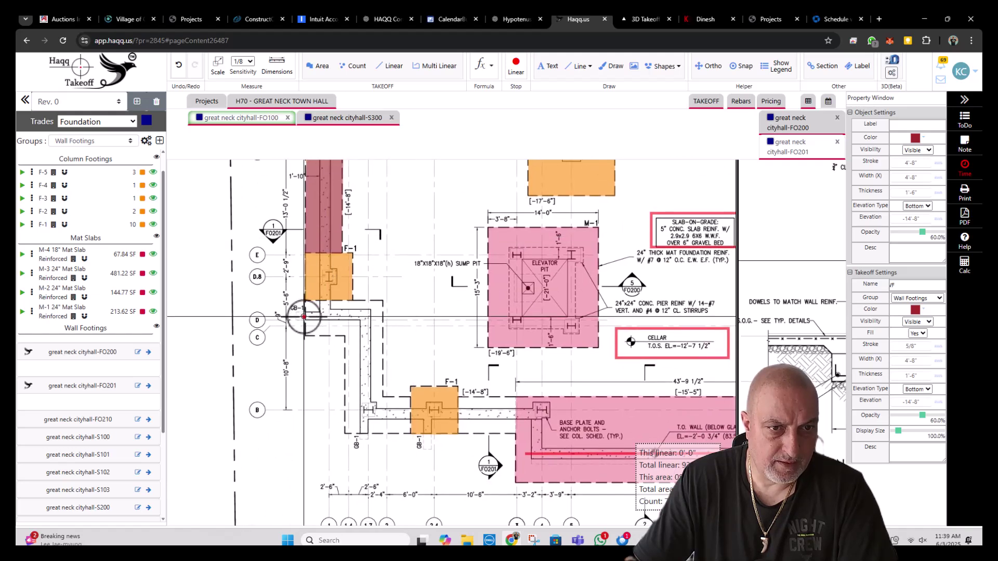
# - Trace the jogged wall footing, about 25'-10" long, from gridline D to F-1 on gridline B, and about 7'-8" from F-1 to mat M-3
pyautogui.click(366, 317)
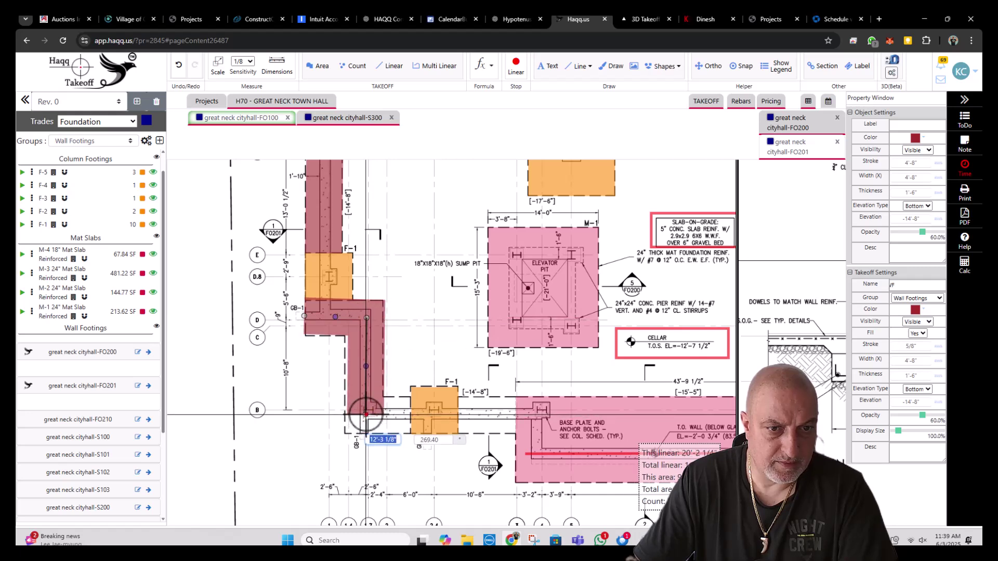
pyautogui.click(366, 415)
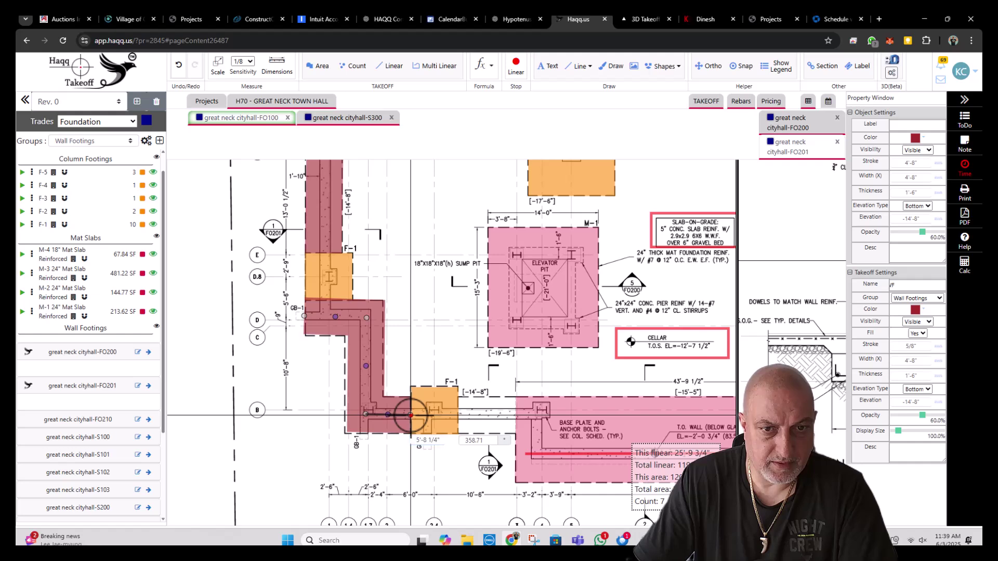
pyautogui.click(457, 414)
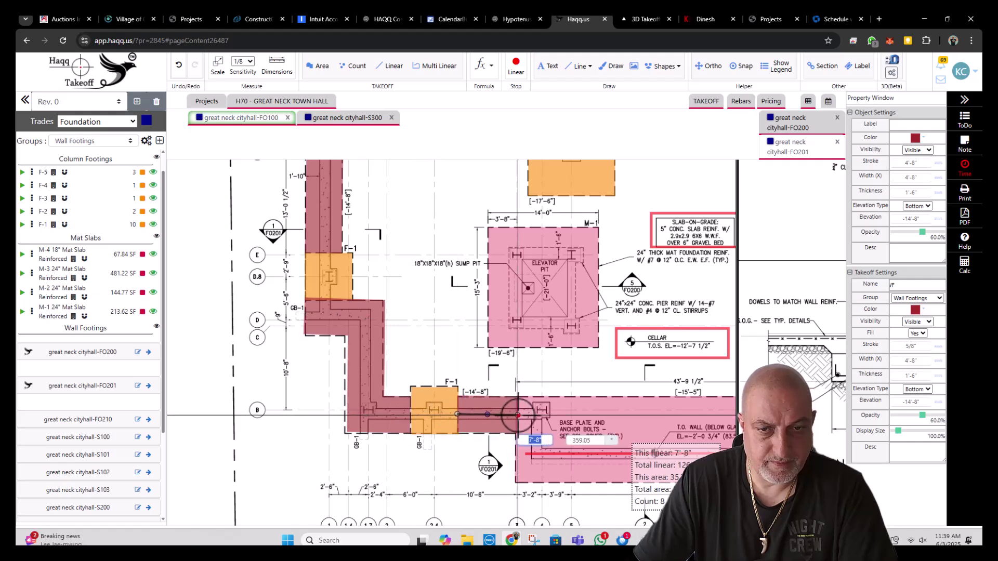
pyautogui.hscroll(6, 517, 411)
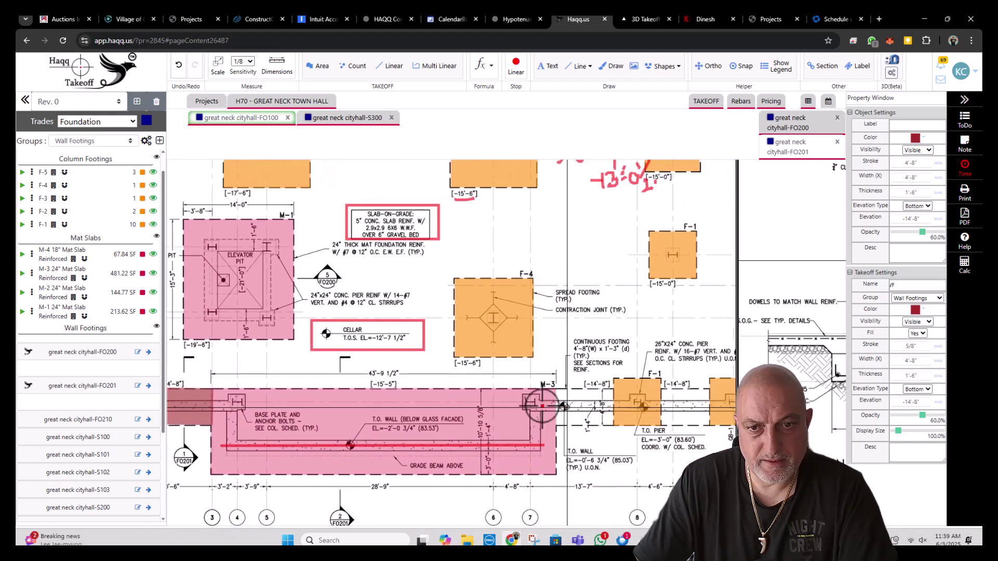
# - Trace the wall footings along gridline B from mat M-3 between the F-1 footings, and about 20'-8" around the corner to the F-1 at D.5
pyautogui.hscroll(2, 542, 405)
pyautogui.click(477, 400)
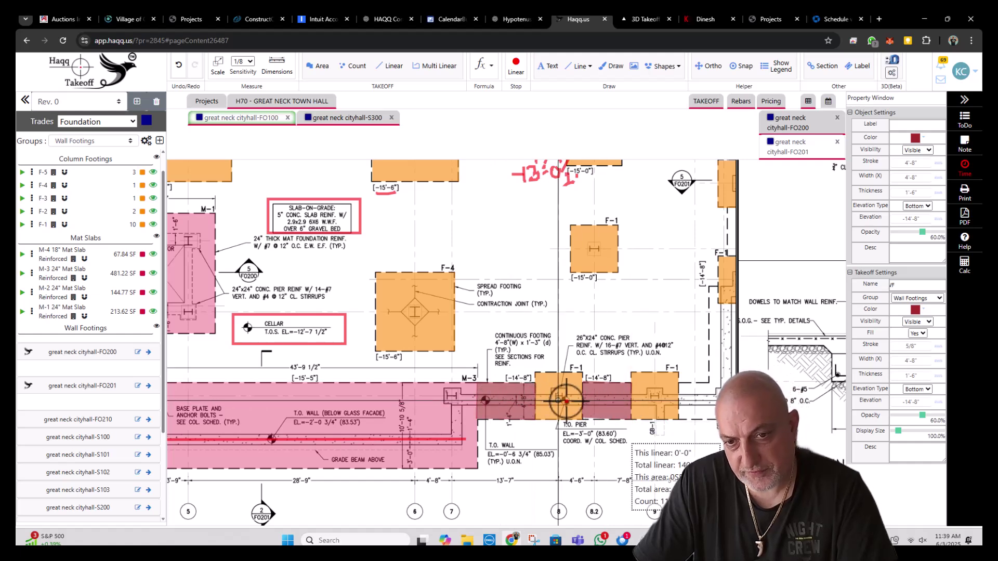
pyautogui.moveTo(650, 405); pyautogui.dragTo(503, 401)
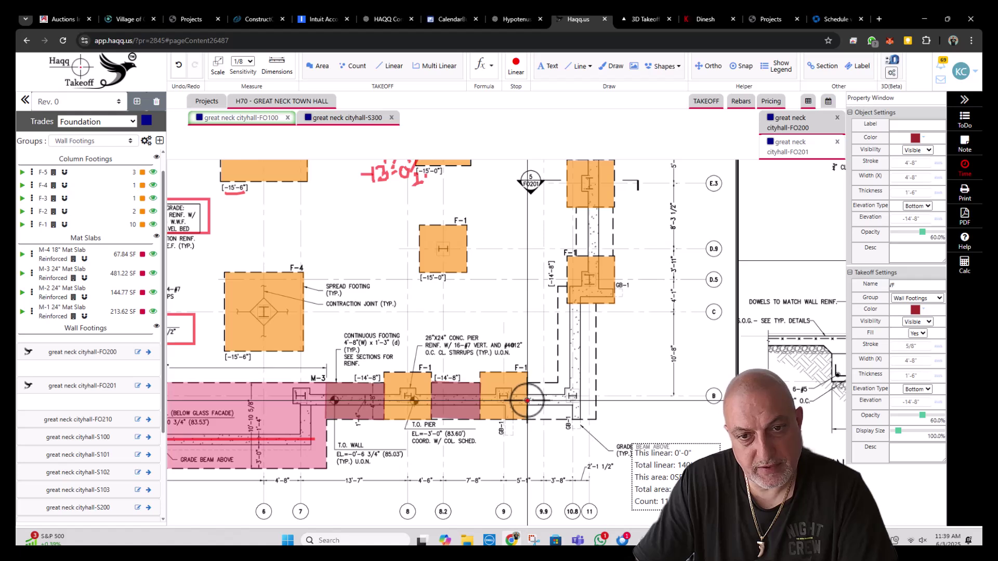
pyautogui.click(576, 399)
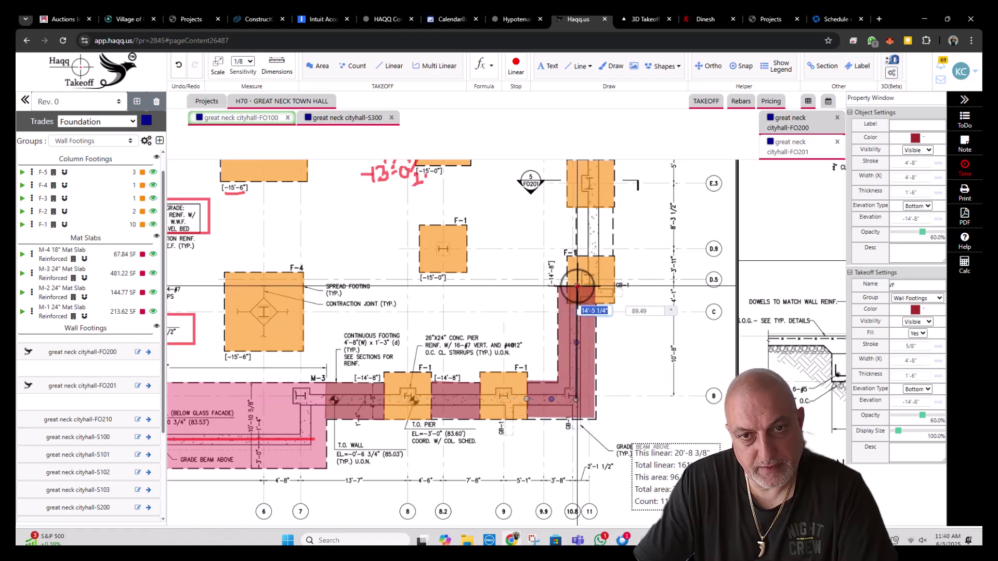
pyautogui.click(576, 286)
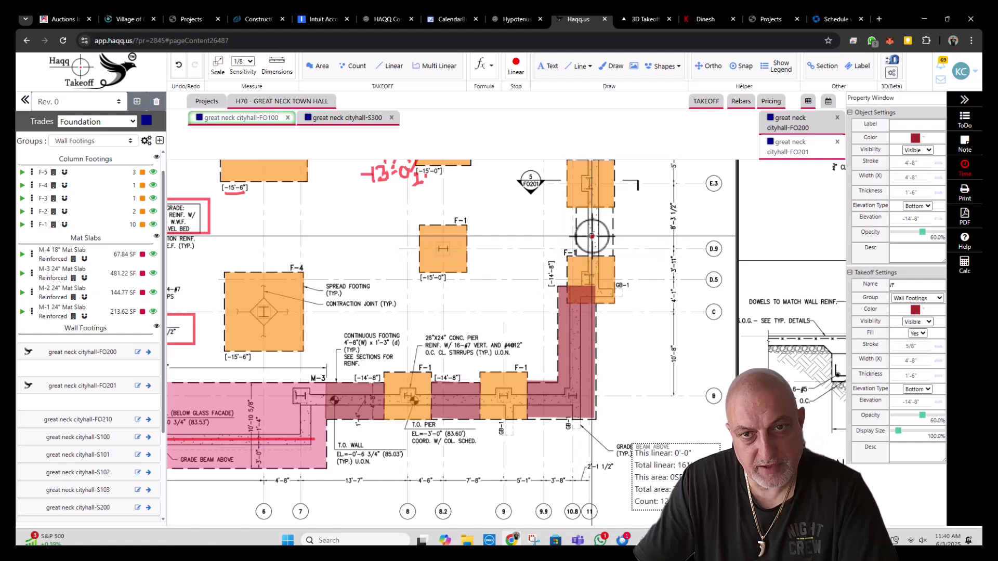
# - Trace the wall footing, about 6'-2" long, between the F-1 footings at gridlines D.5 and E.3
pyautogui.scroll(2, 582, 244)
pyautogui.click(577, 368)
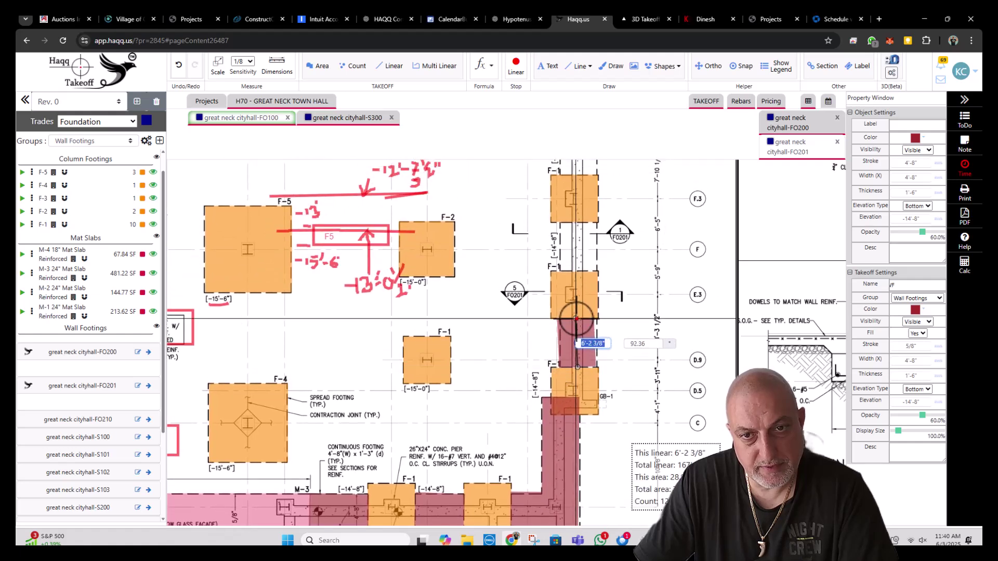
pyautogui.click(578, 317)
pyautogui.rightClick(577, 295)
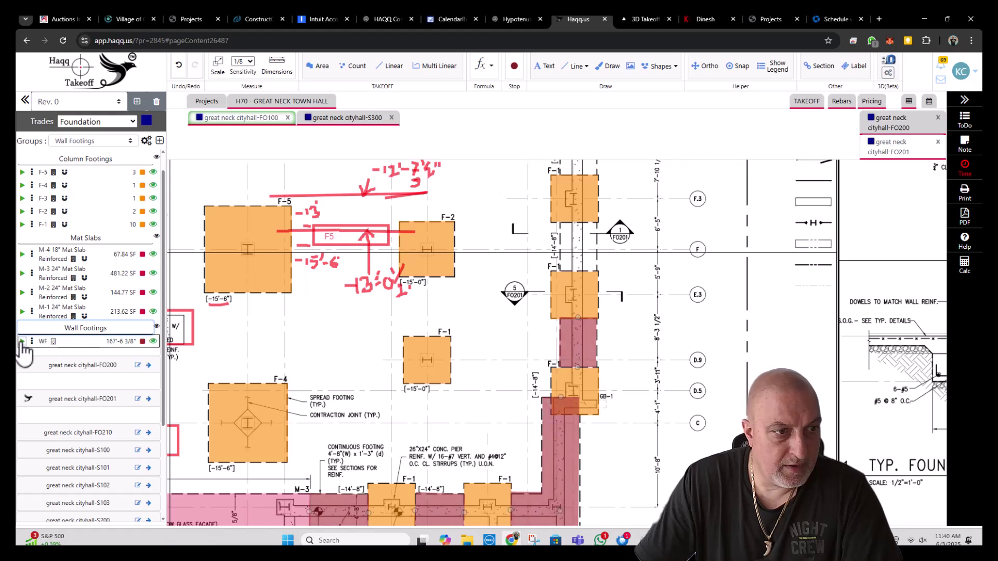
# - Try to trace the WF wall footing between the F-1 footings at gridlines E.3 and F.3, and delete that segment
pyautogui.click(22, 342)
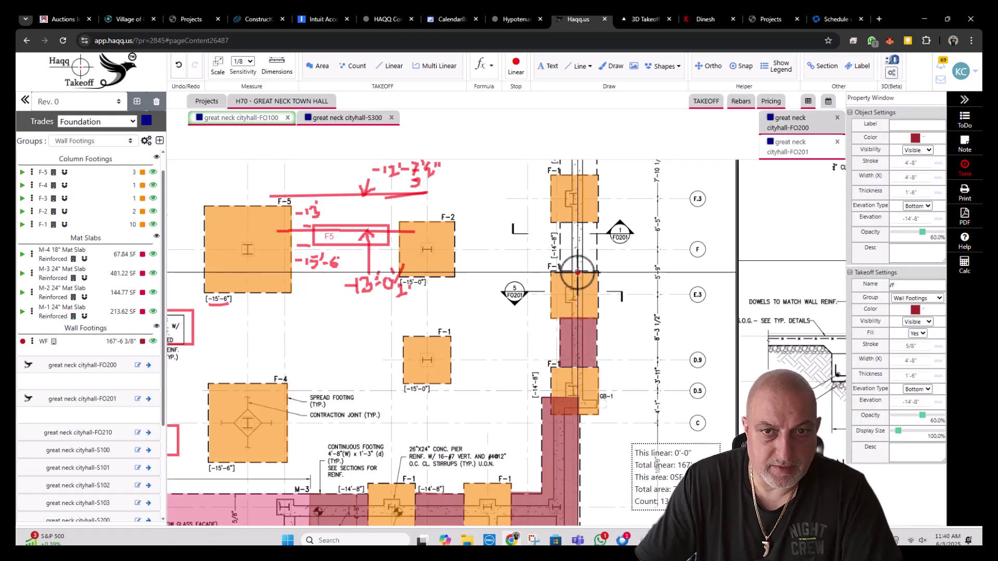
pyautogui.click(578, 272)
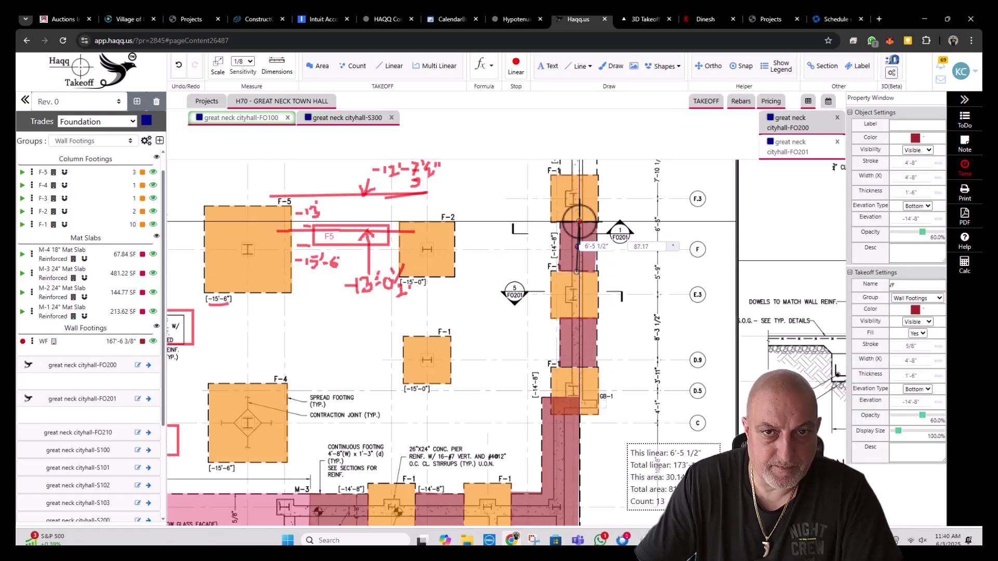
pyautogui.scroll(2, 578, 221)
pyautogui.rightClick(579, 326)
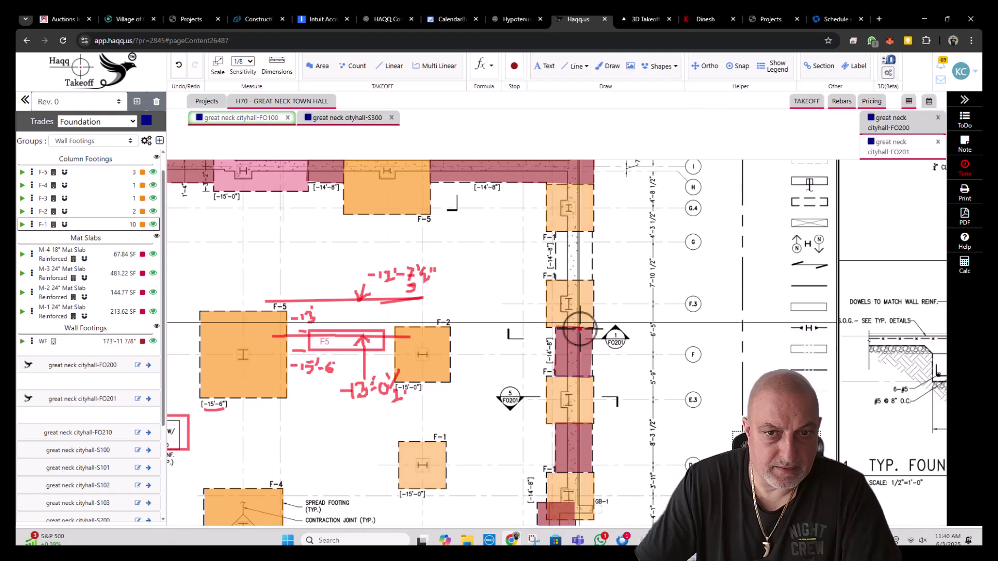
pyautogui.rightClick(578, 326)
pyautogui.click(582, 347)
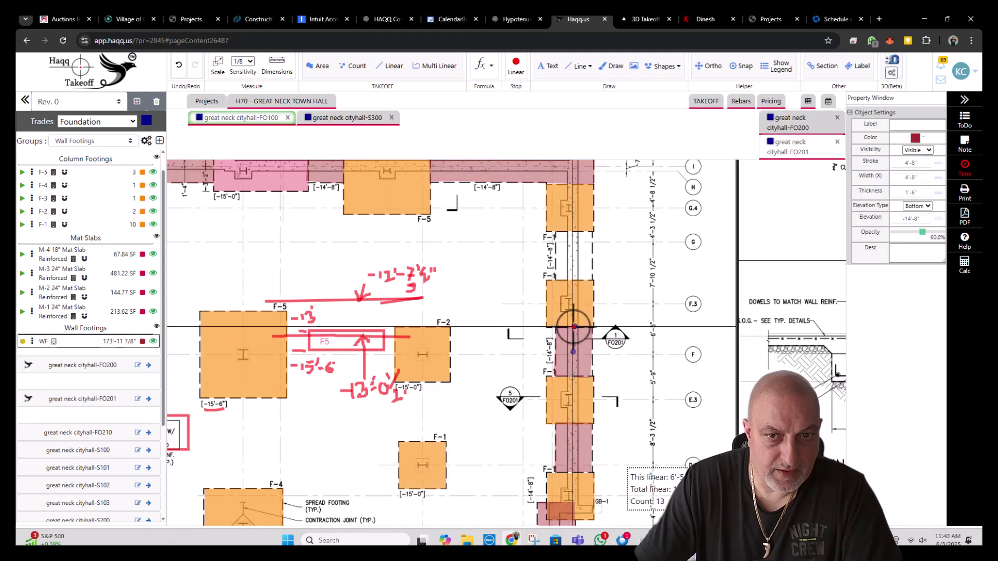
pyautogui.rightClick(575, 352)
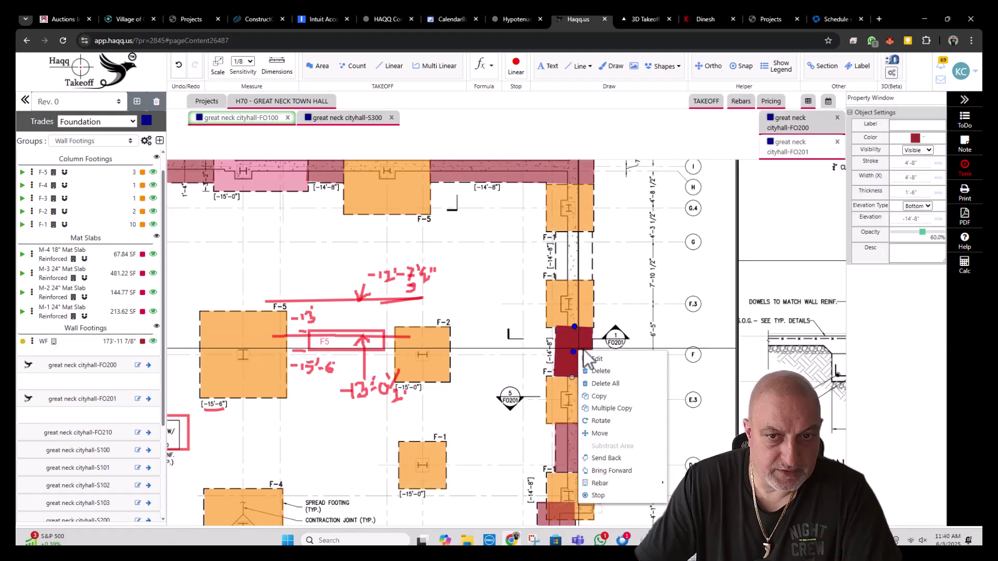
pyautogui.click(597, 373)
pyautogui.click(546, 184)
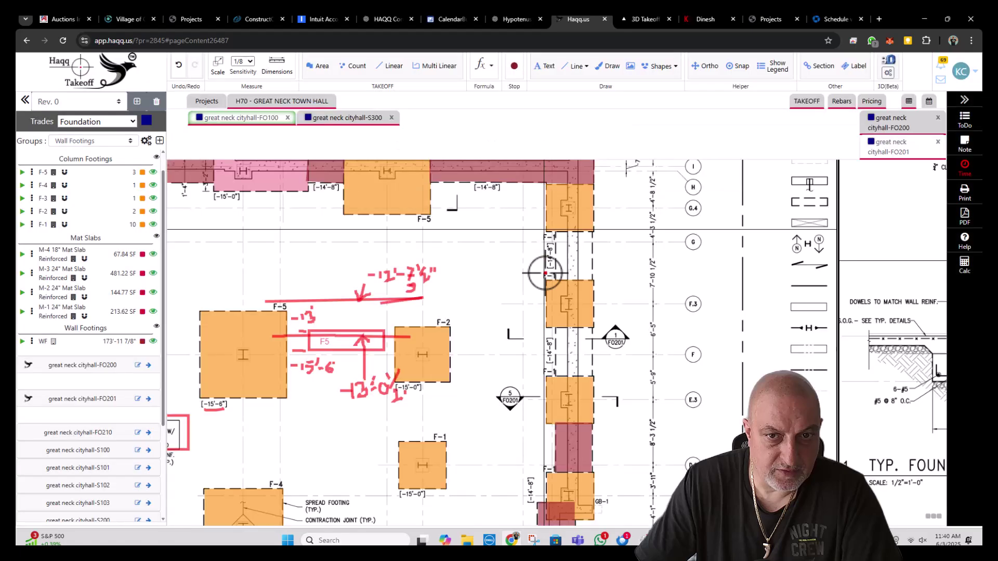
# - Trace the WF wall footing between the F-1 footings at E.3 and F.3, and about 6'-5" between those at F.3 and G.4
pyautogui.click(21, 341)
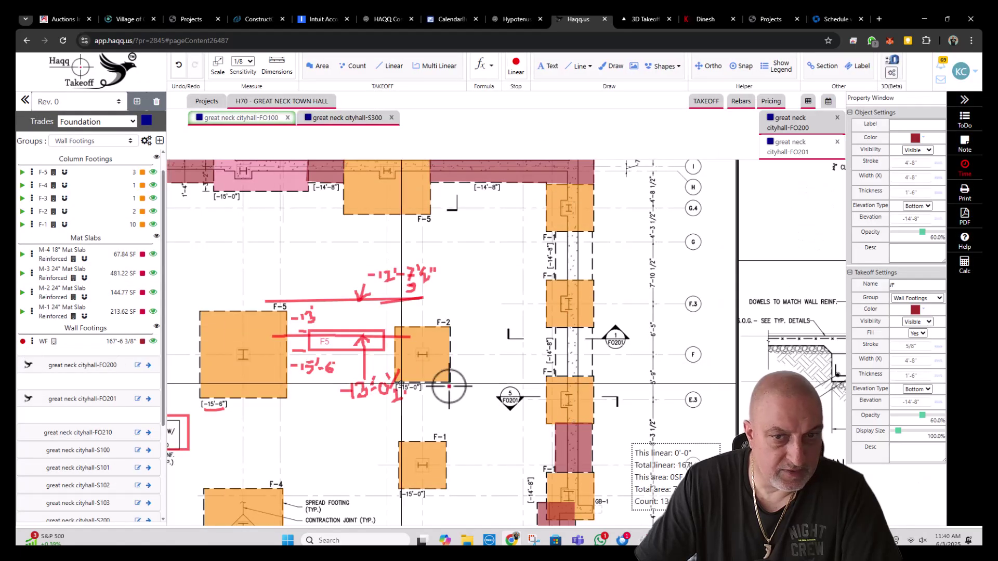
pyautogui.click(574, 377)
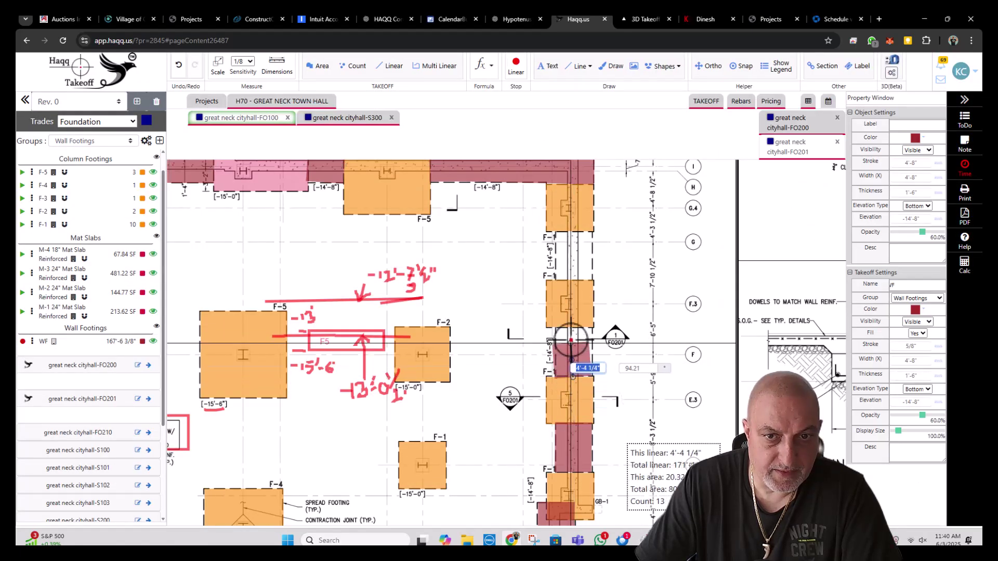
pyautogui.doubleClick(574, 328)
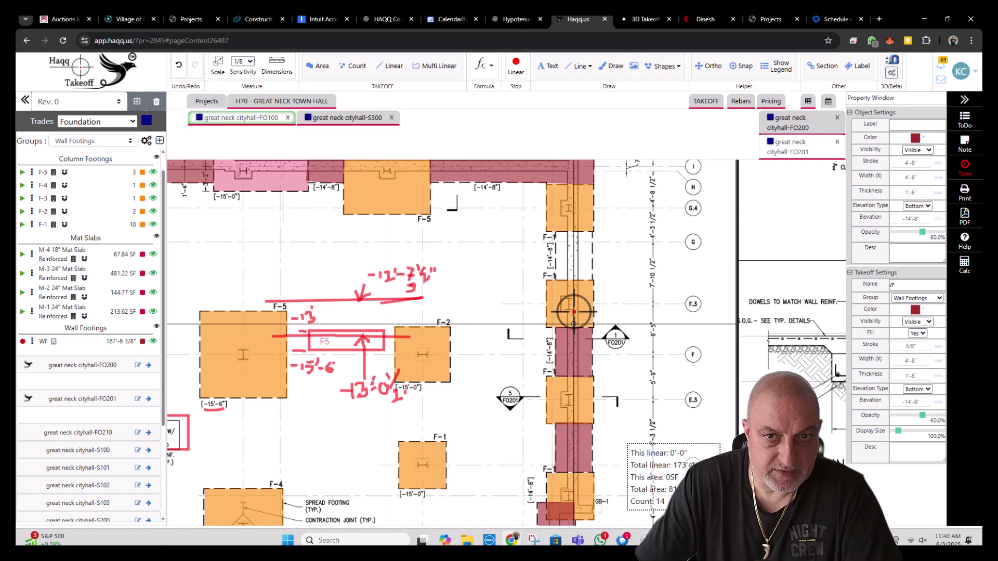
pyautogui.click(573, 281)
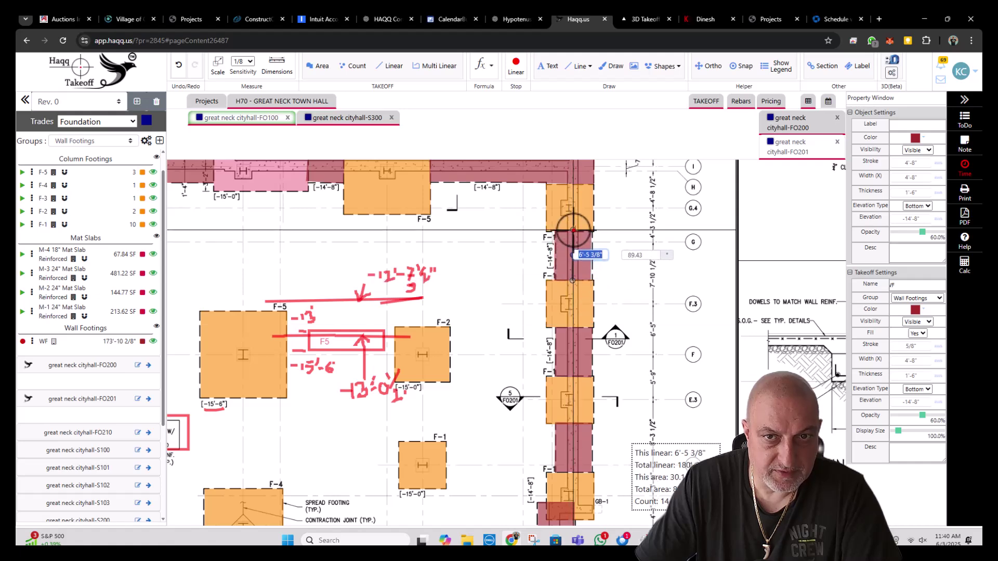
pyautogui.doubleClick(572, 232)
# - Edit the short wall footing segment between mat M-2 and footing F-5 so that it ends at the edge of F-5
pyautogui.scroll(-5, 546, 234)
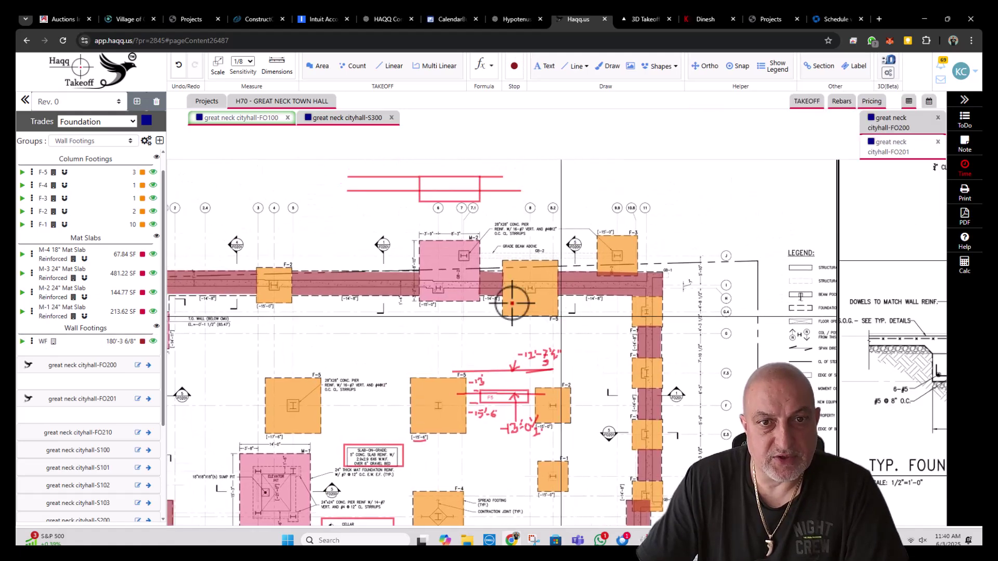
pyautogui.scroll(2, 419, 290)
pyautogui.rightClick(519, 282)
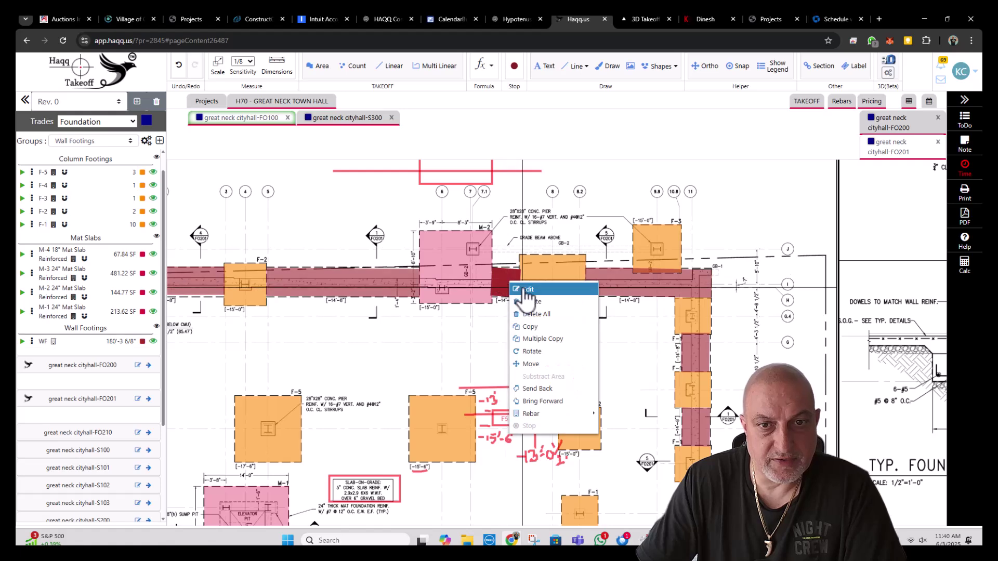
pyautogui.click(521, 281)
pyautogui.scroll(2, 520, 281)
pyautogui.click(518, 282)
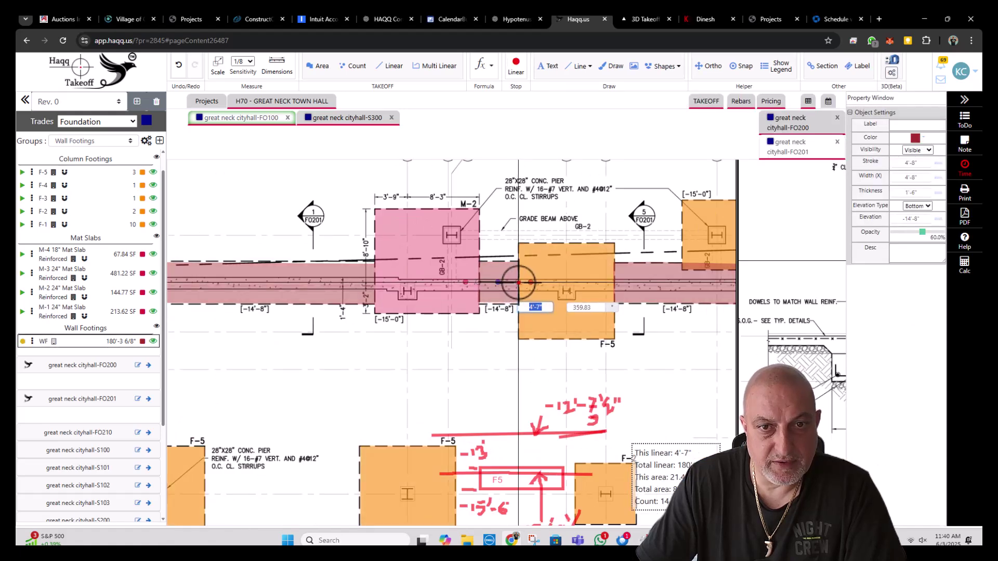
pyautogui.press('Escape')
# - Edit the wall footing segment between footing F-2 and mat M-2 to end at the mat's edge, about 25'-2 3/4" long
pyautogui.scroll(-2, 701, 322)
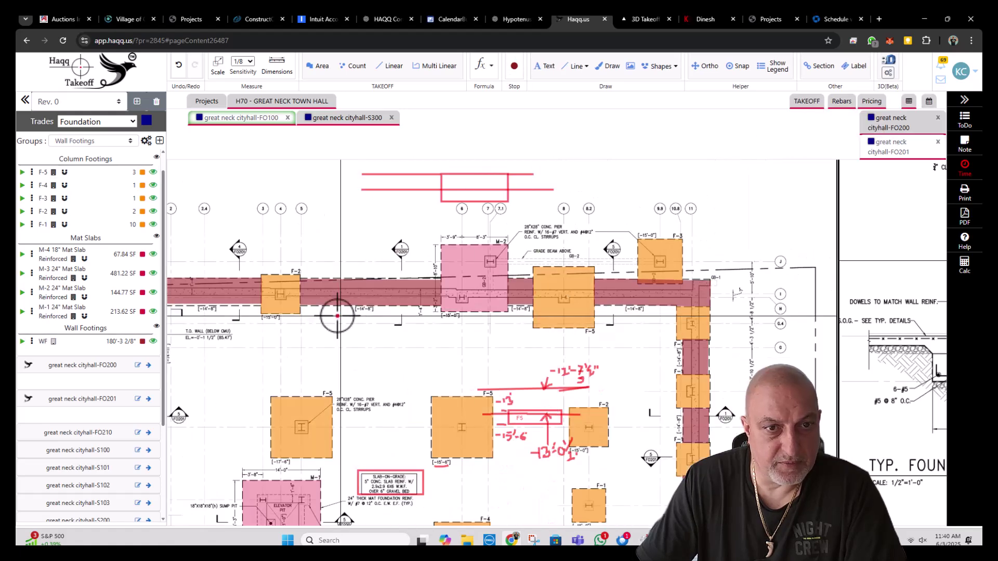
pyautogui.rightClick(405, 294)
pyautogui.click(434, 302)
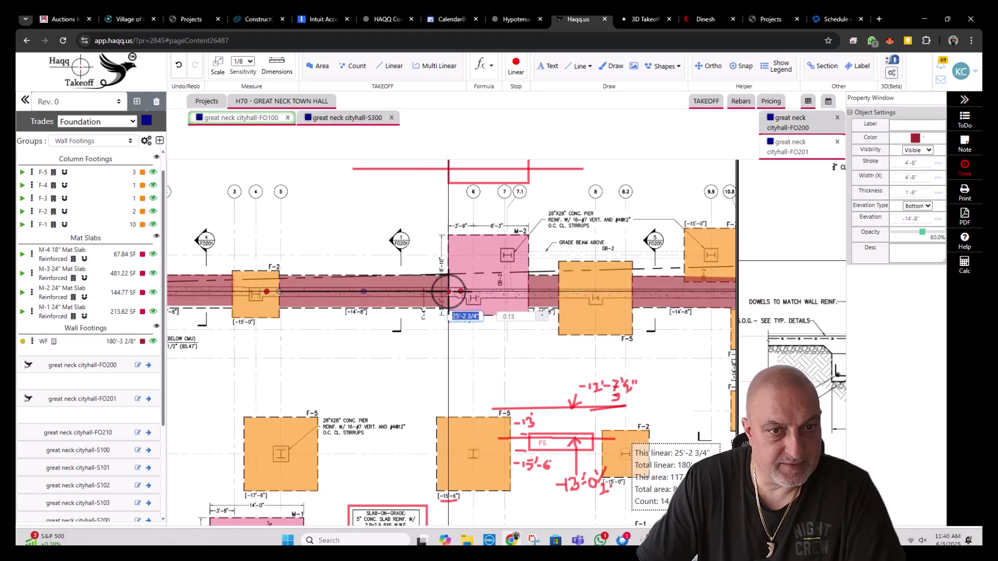
pyautogui.press('Escape')
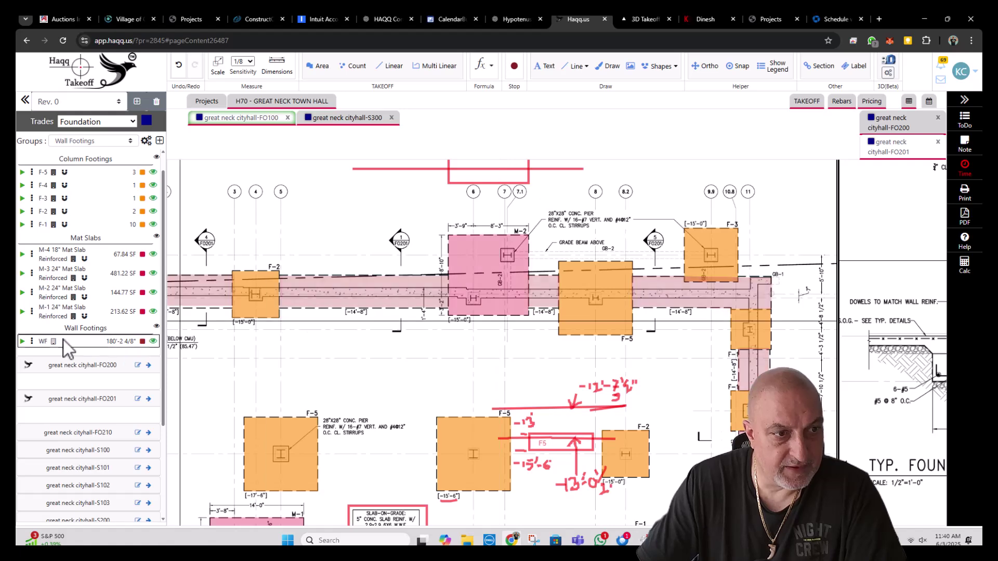
# - Review the WF takeoff's width, thickness, elevation and concrete settings, and close them unchanged
pyautogui.click(34, 344)
pyautogui.click(68, 347)
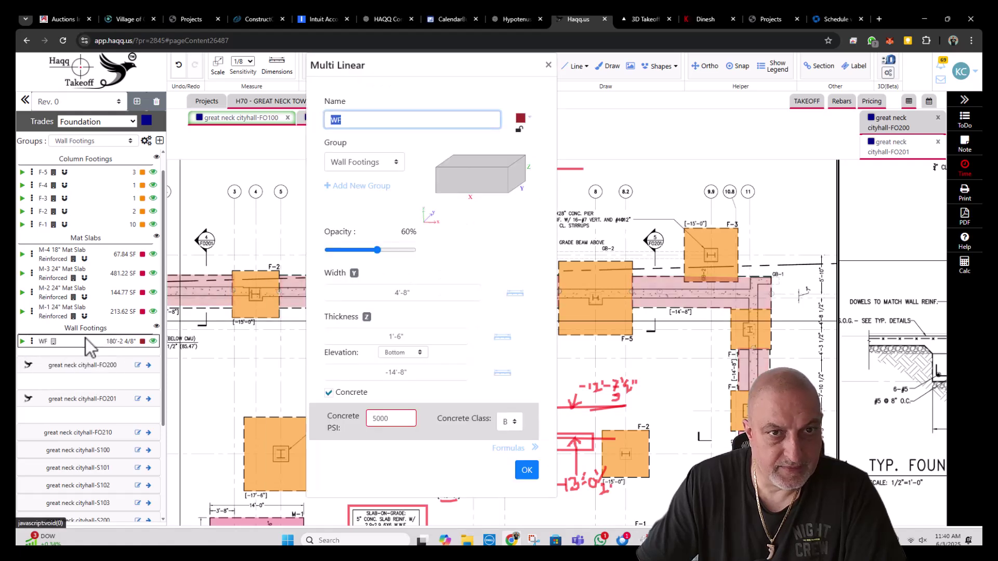
pyautogui.click(548, 65)
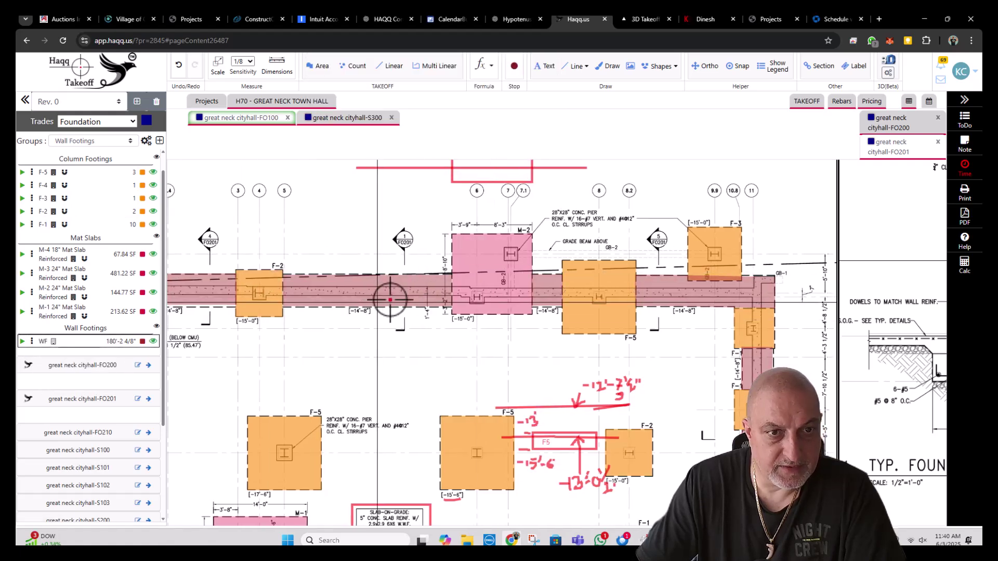
# - Adjust the end of the wall footing segment running from footing F-2 to the building corner at gridline 1
pyautogui.moveTo(390, 296); pyautogui.dragTo(624, 284)
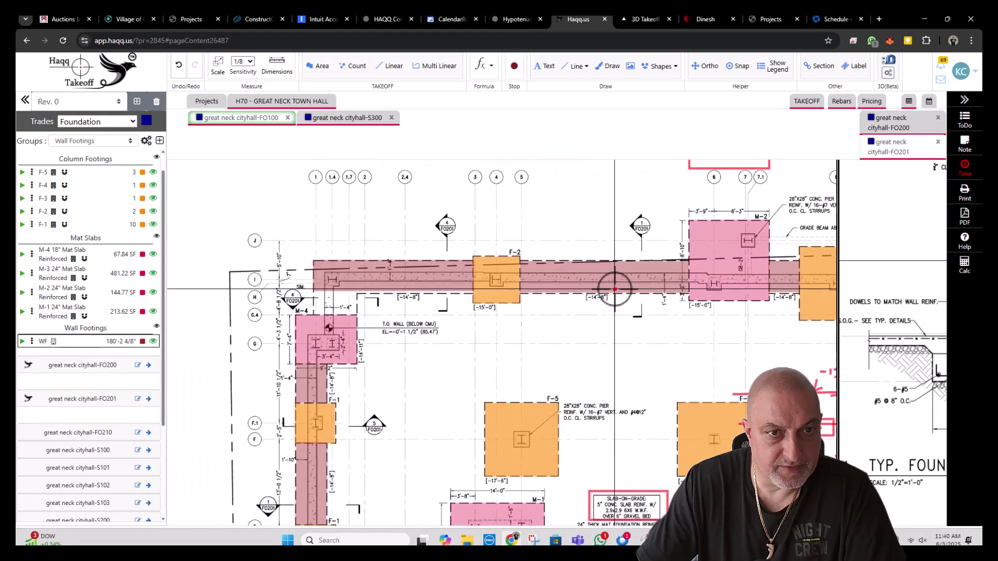
pyautogui.scroll(1, 338, 281)
pyautogui.rightClick(354, 288)
pyautogui.click(354, 287)
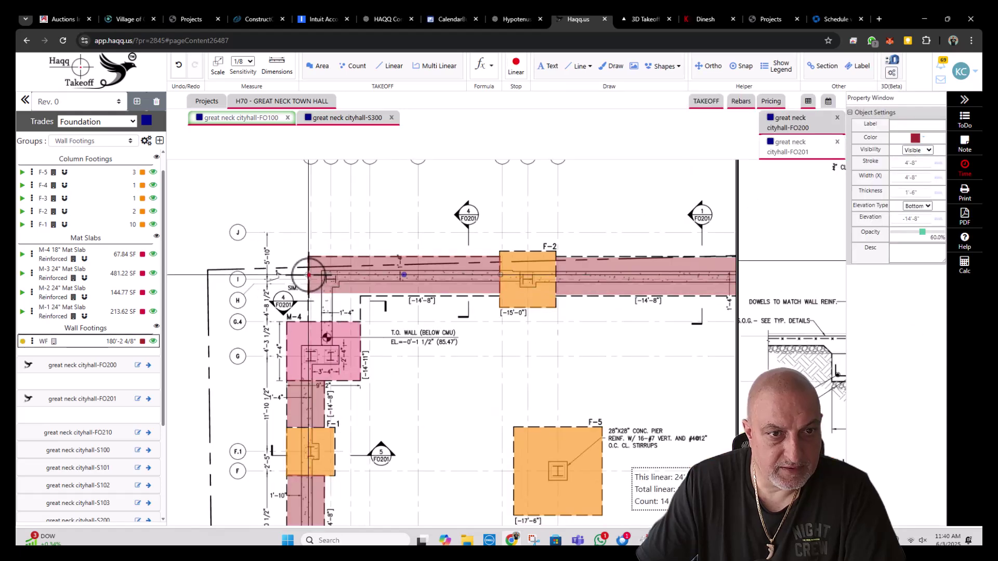
pyautogui.moveTo(311, 276); pyautogui.dragTo(309, 274)
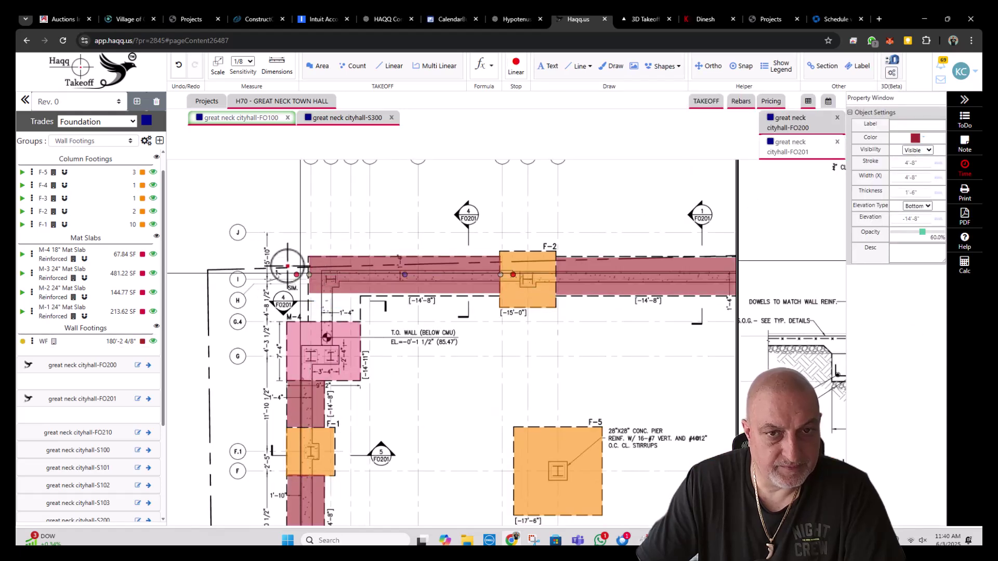
pyautogui.scroll(-3, 260, 227)
pyautogui.press('Escape')
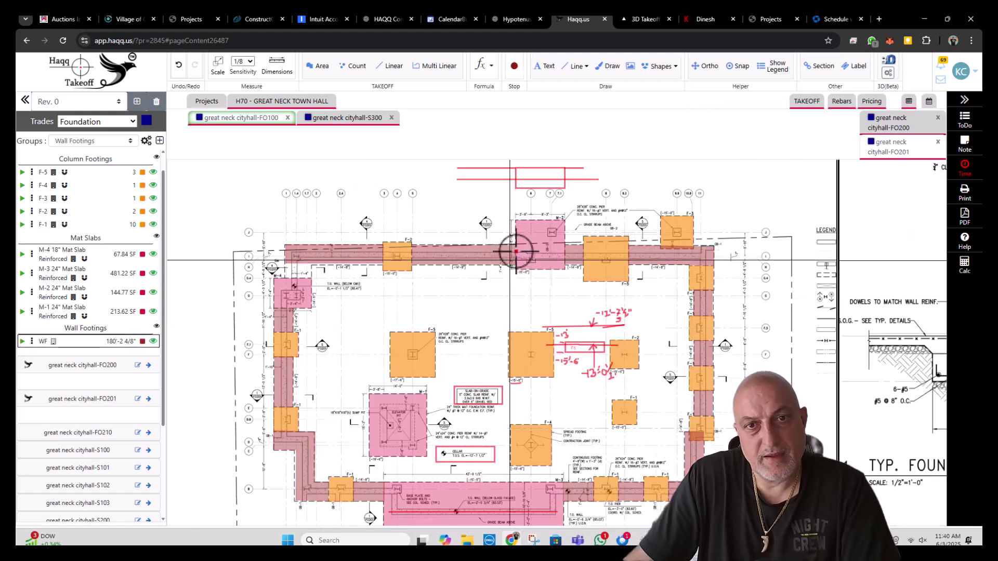
# - Dimension the distance from gridline 6 to the far edge of mat M-2 against the printed 8'-3" dimension
pyautogui.scroll(2, 516, 251)
pyautogui.click(277, 66)
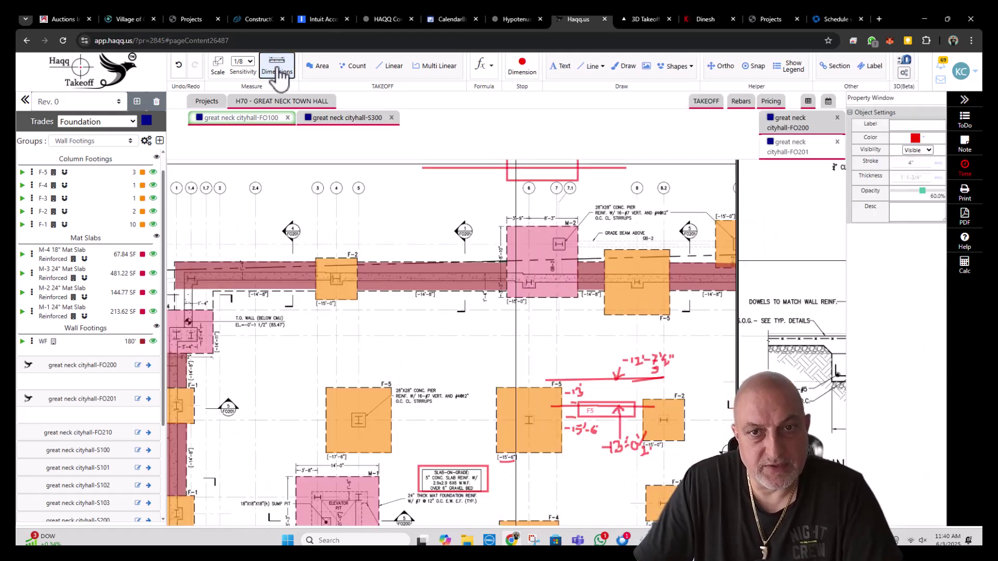
pyautogui.scroll(5, 577, 215)
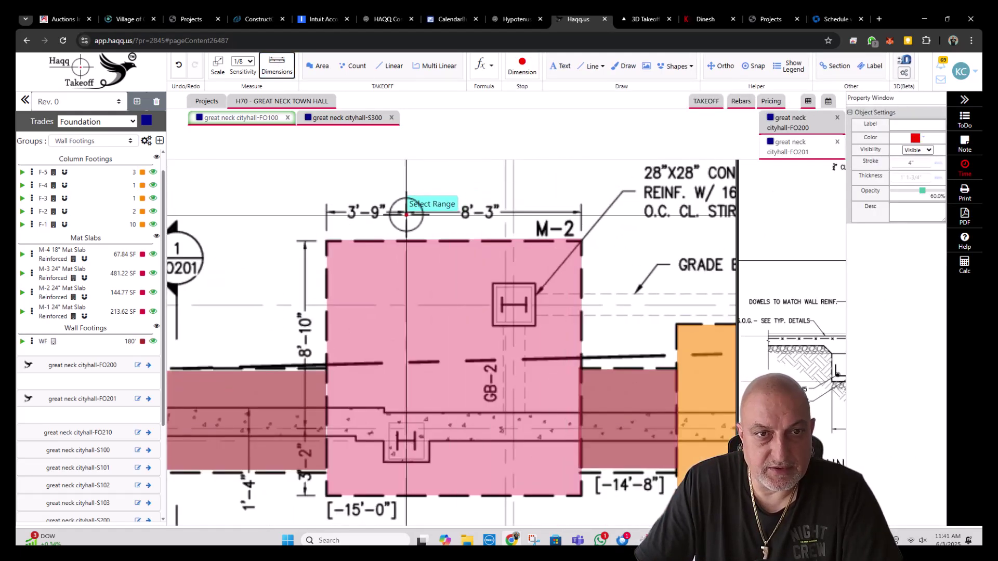
pyautogui.click(405, 212)
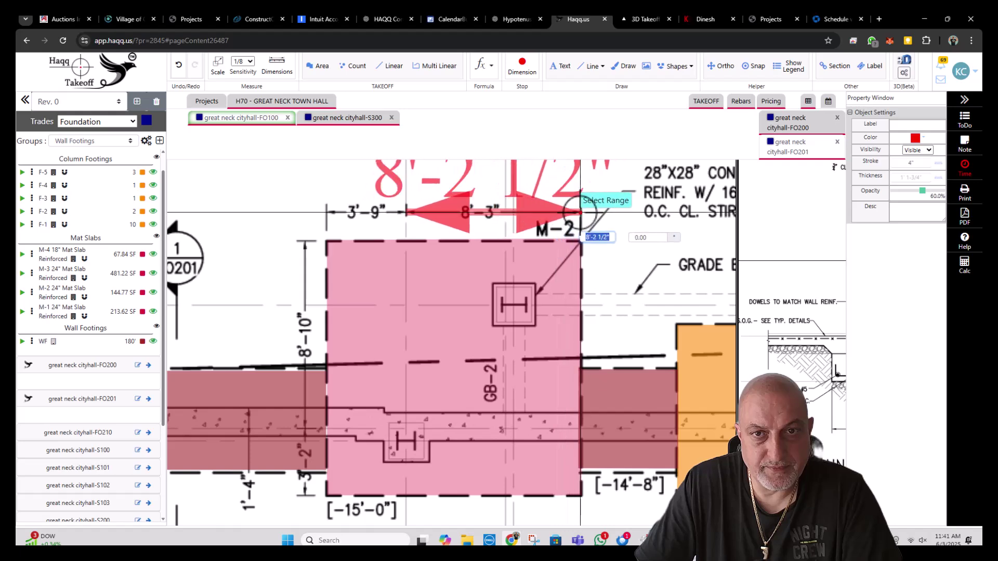
pyautogui.click(581, 212)
pyautogui.press('Return')
pyautogui.scroll(-5, 581, 212)
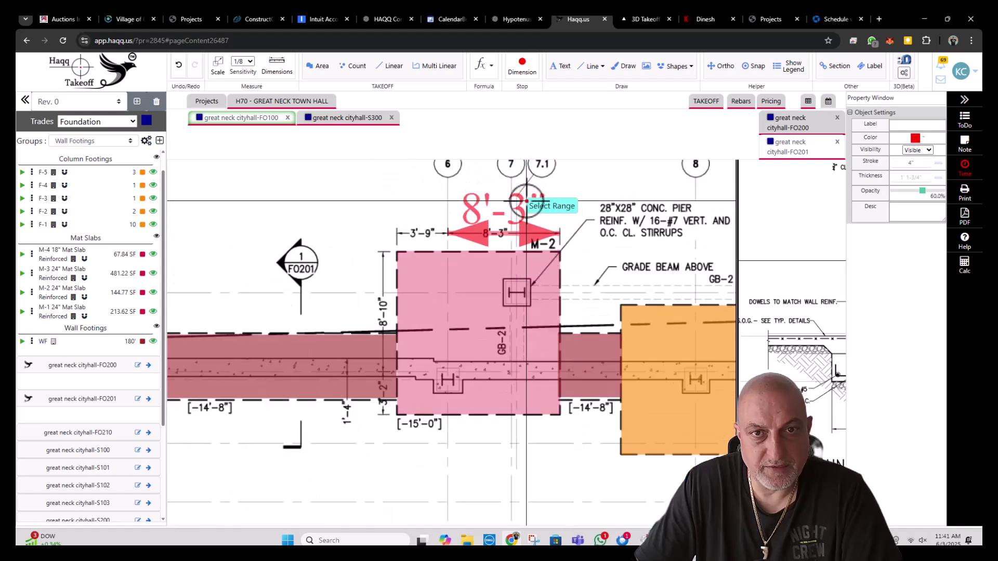
# - Edit the stepped wall footing segment between gridlines D and B, realigning its end and corner points with the plan's footing centerline
pyautogui.scroll(-4, 535, 272)
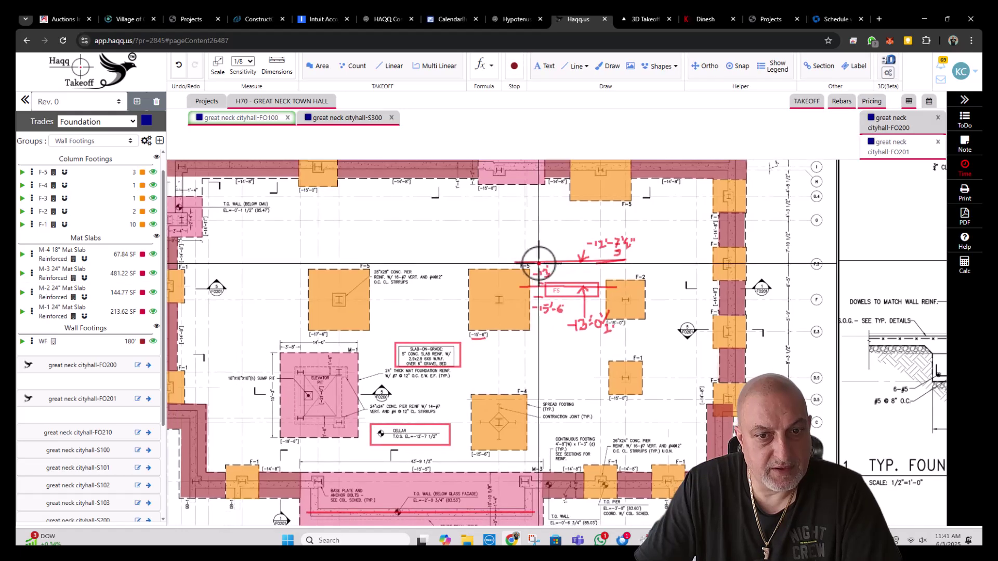
pyautogui.scroll(3, 318, 357)
pyautogui.rightClick(317, 242)
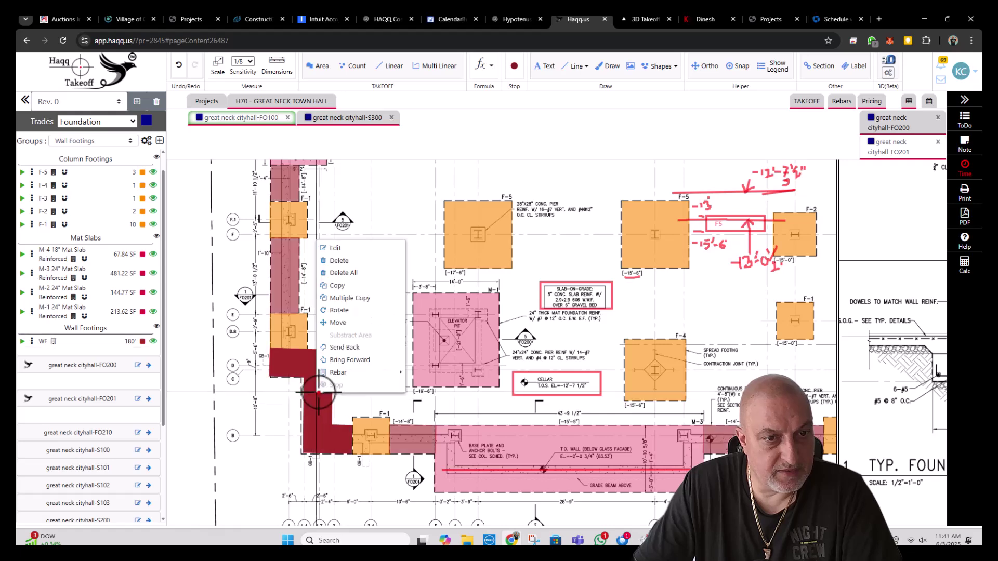
pyautogui.click(335, 248)
pyautogui.scroll(3, 301, 357)
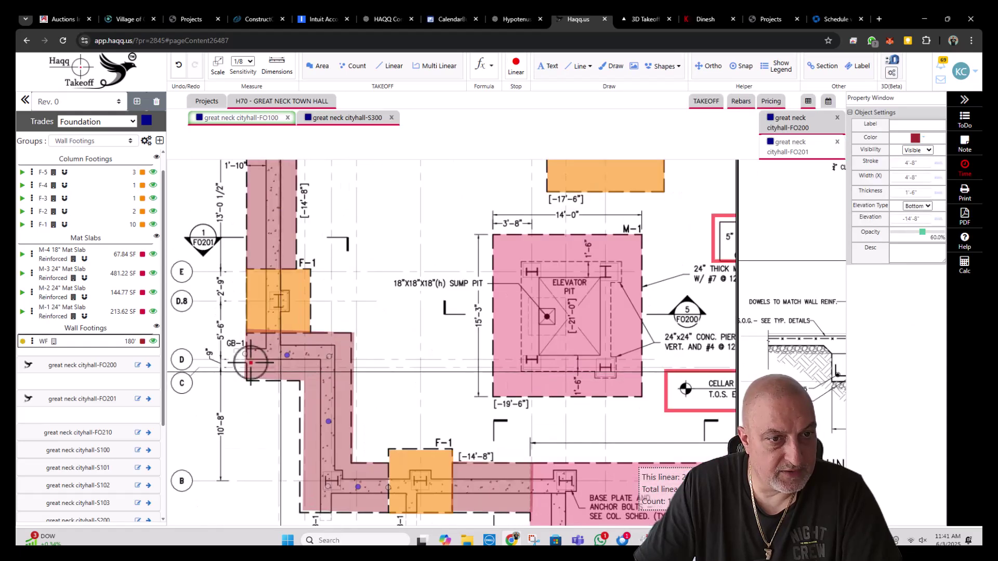
pyautogui.click(247, 359)
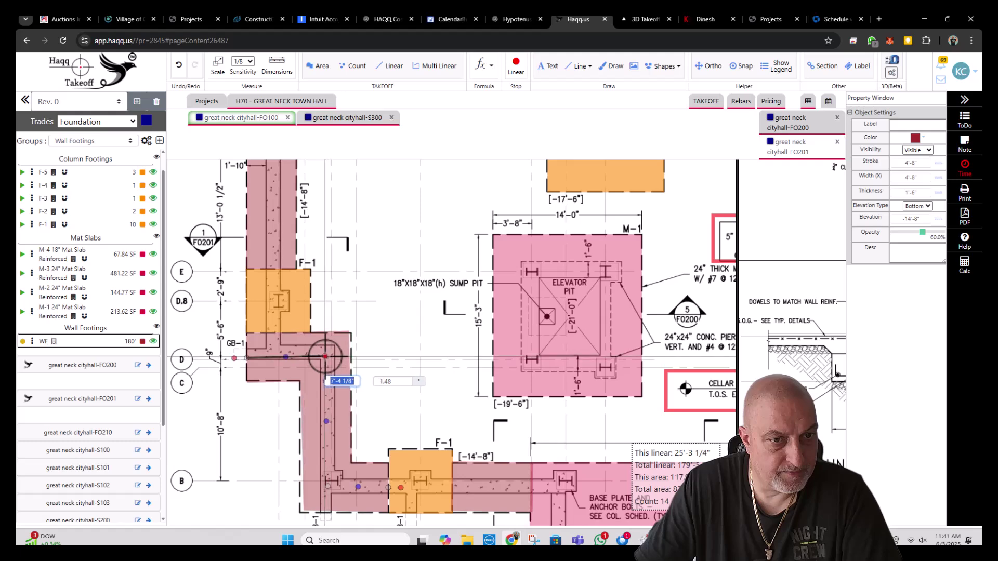
pyautogui.click(327, 358)
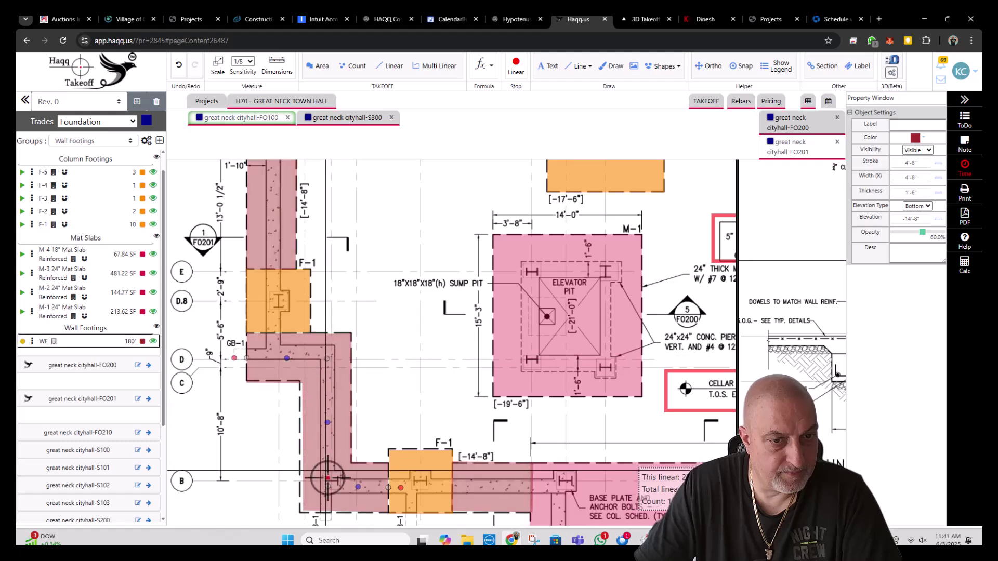
pyautogui.doubleClick(324, 486)
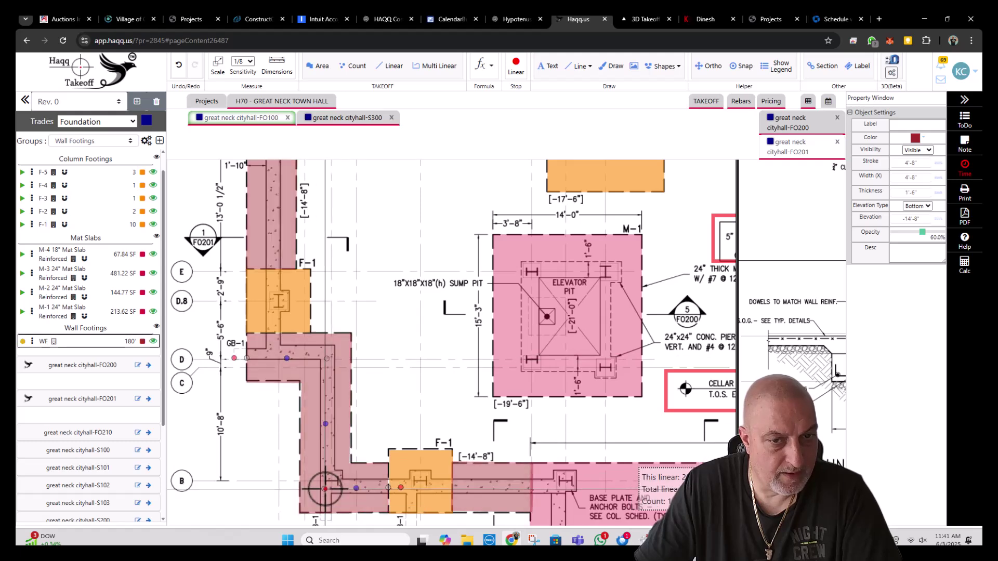
pyautogui.scroll(-5, 387, 330)
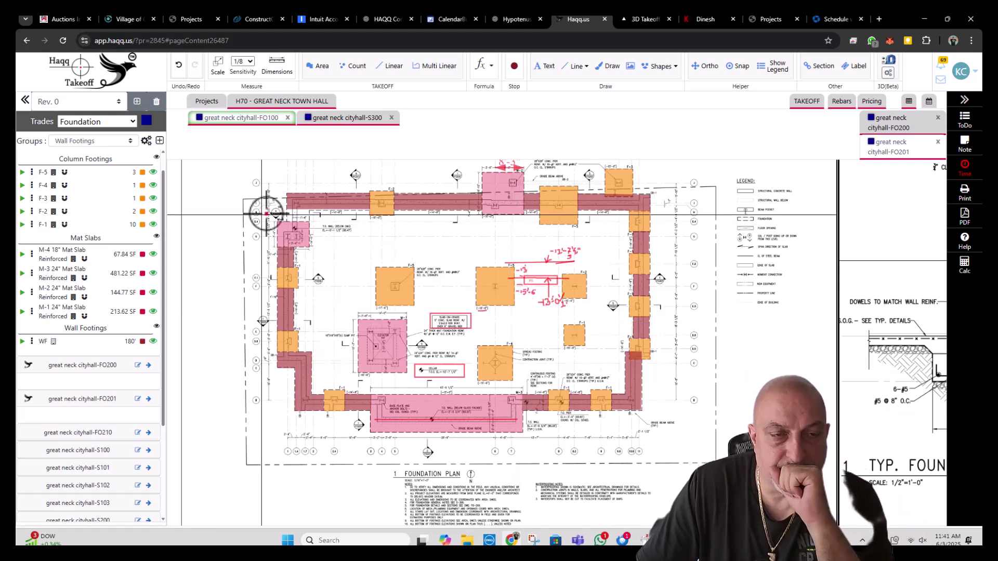
# - Widen the typical foundation wall section view beside the foundation plan and bring the whole footing perimeter into view
pyautogui.scroll(1, 267, 216)
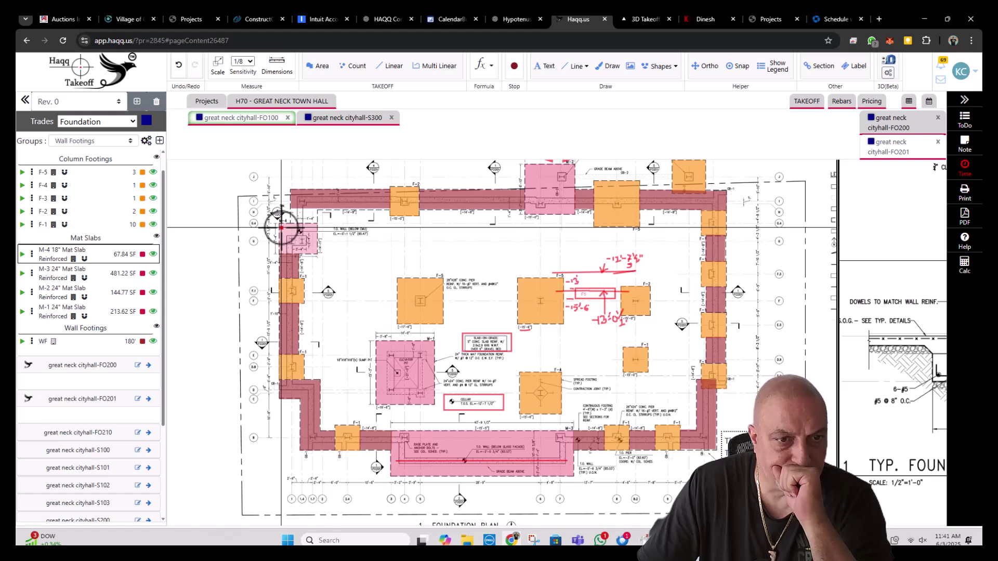
pyautogui.scroll(-2, 281, 227)
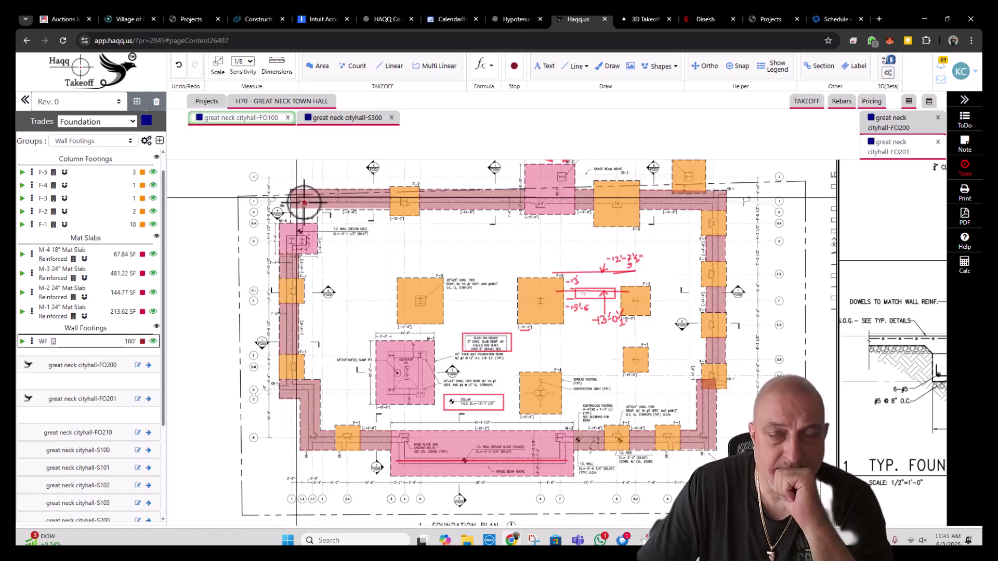
pyautogui.scroll(2, 546, 259)
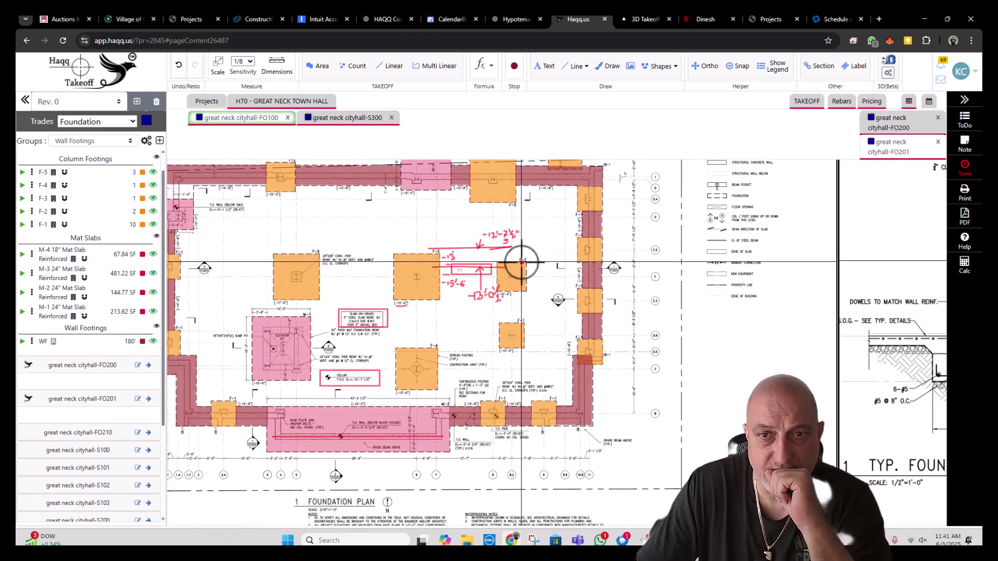
pyautogui.moveTo(837, 287); pyautogui.dragTo(674, 286)
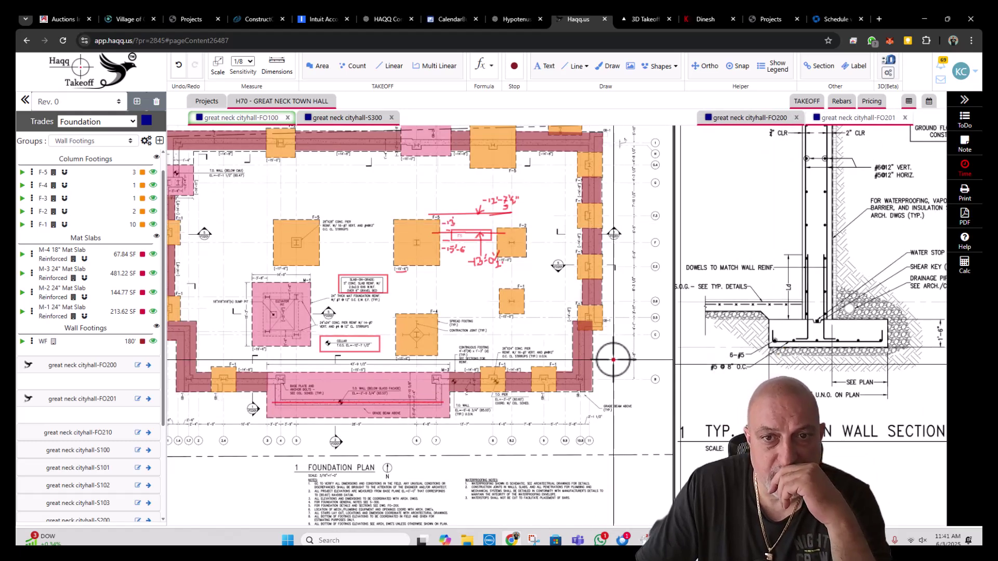
pyautogui.moveTo(587, 356)
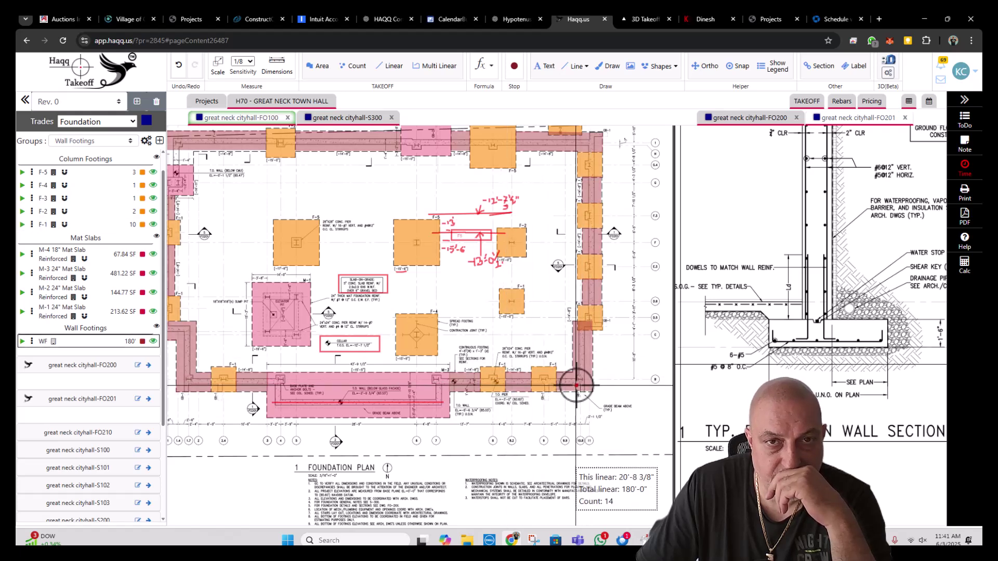
pyautogui.moveTo(576, 385); pyautogui.dragTo(605, 400)
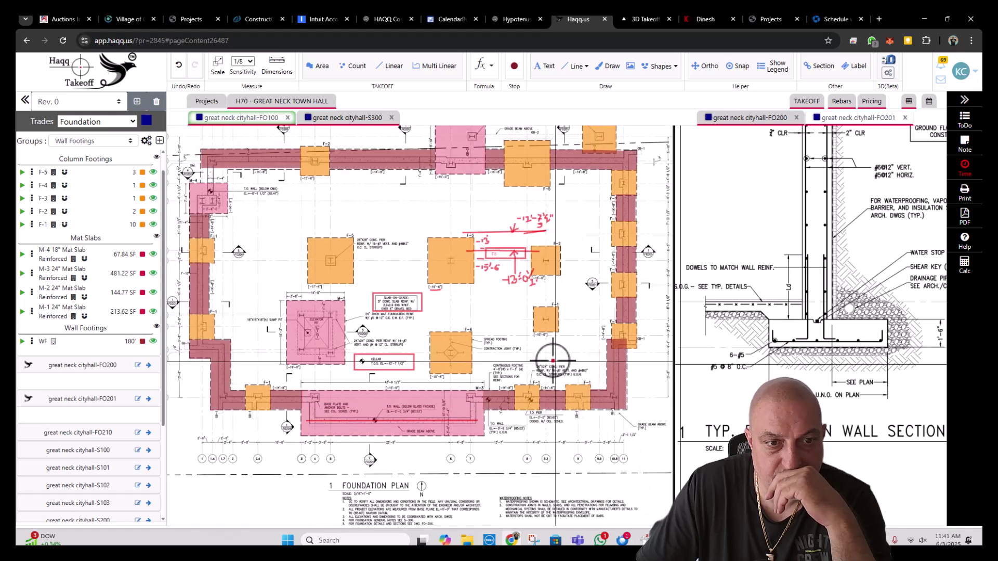
pyautogui.scroll(-1, 552, 360)
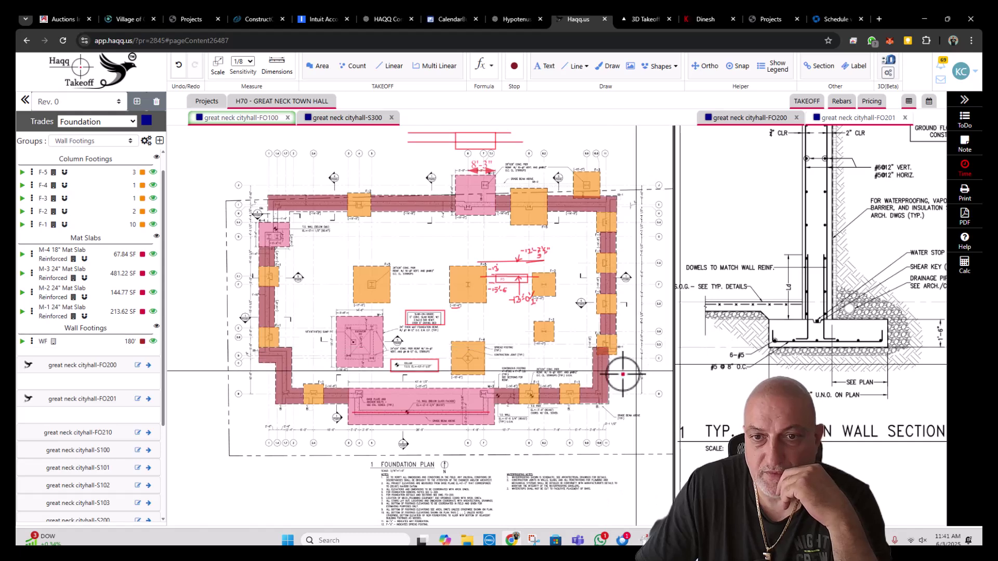
# - Add bottom rebar in the X direction to the corner wall footing segment, with quantity 6 and bar size #5
pyautogui.moveTo(601, 379)
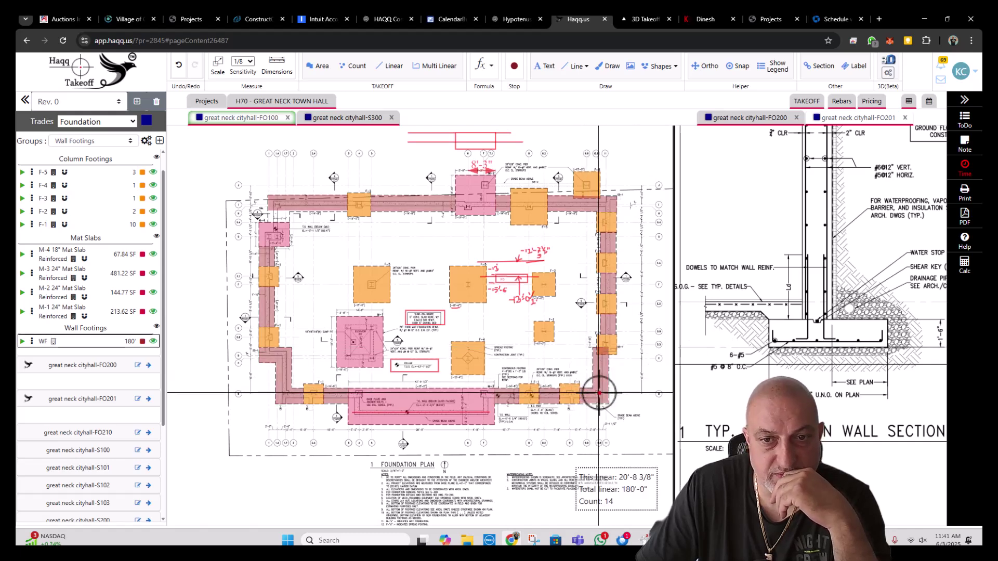
pyautogui.rightClick(598, 394)
pyautogui.moveTo(577, 385)
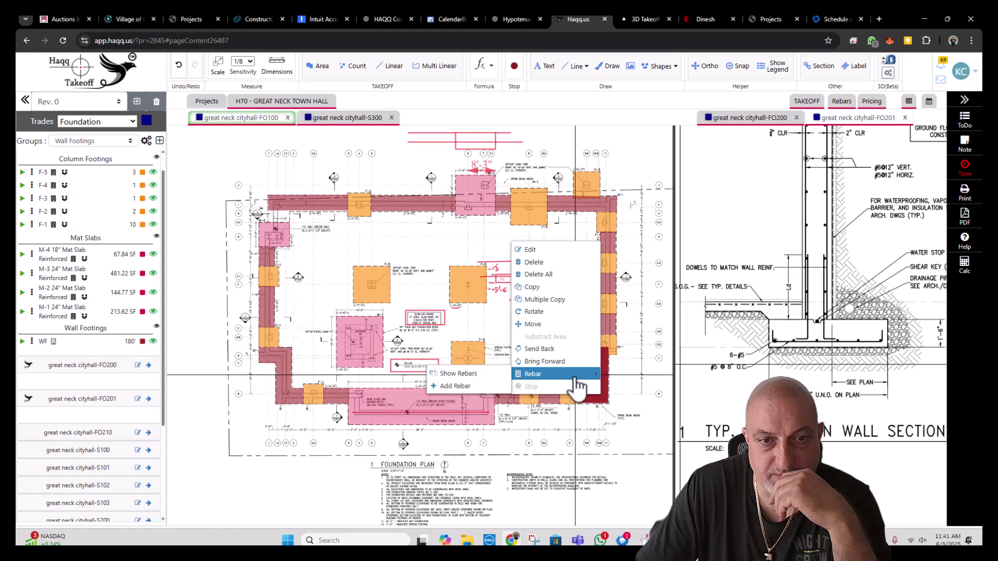
pyautogui.click(455, 385)
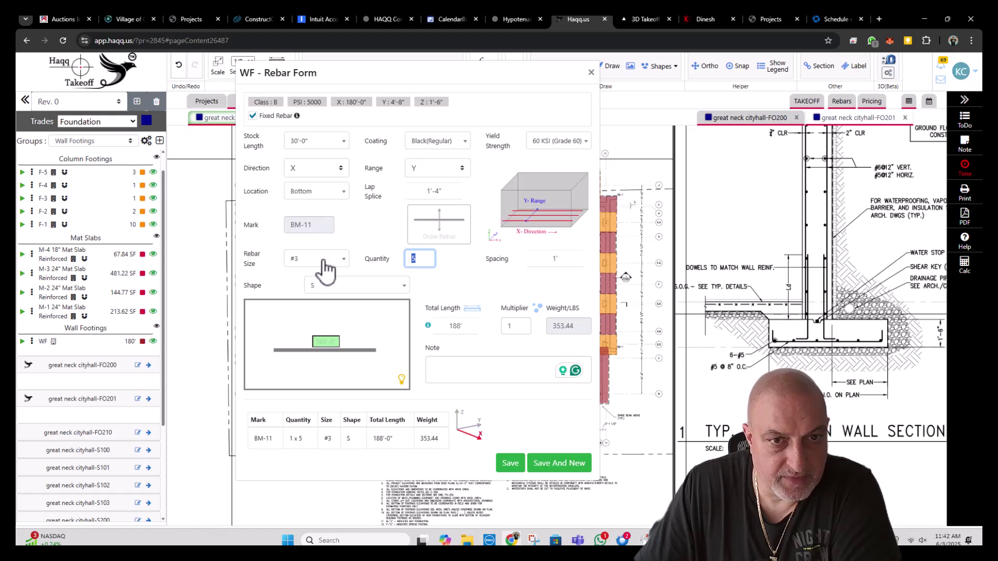
pyautogui.write('6')
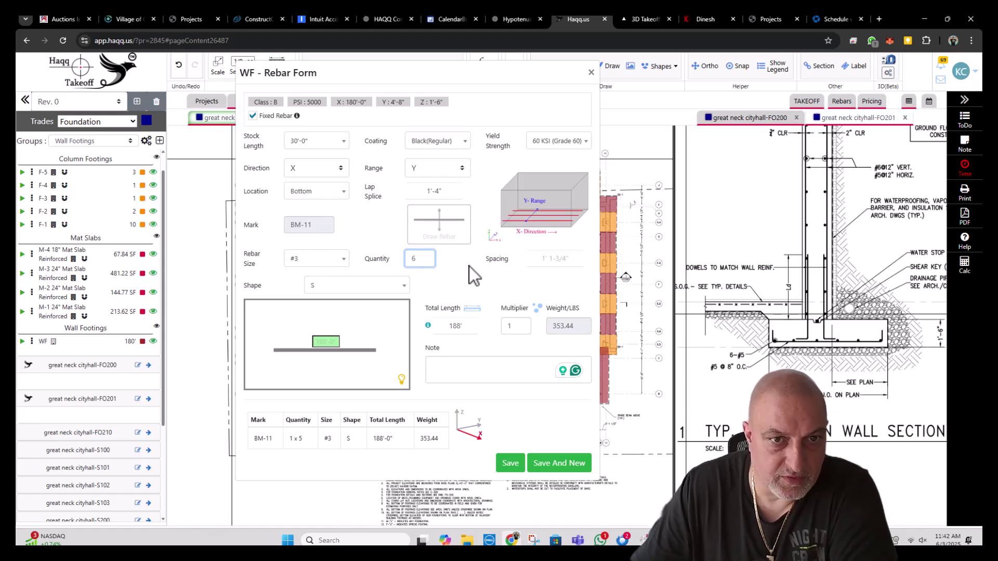
pyautogui.click(307, 262)
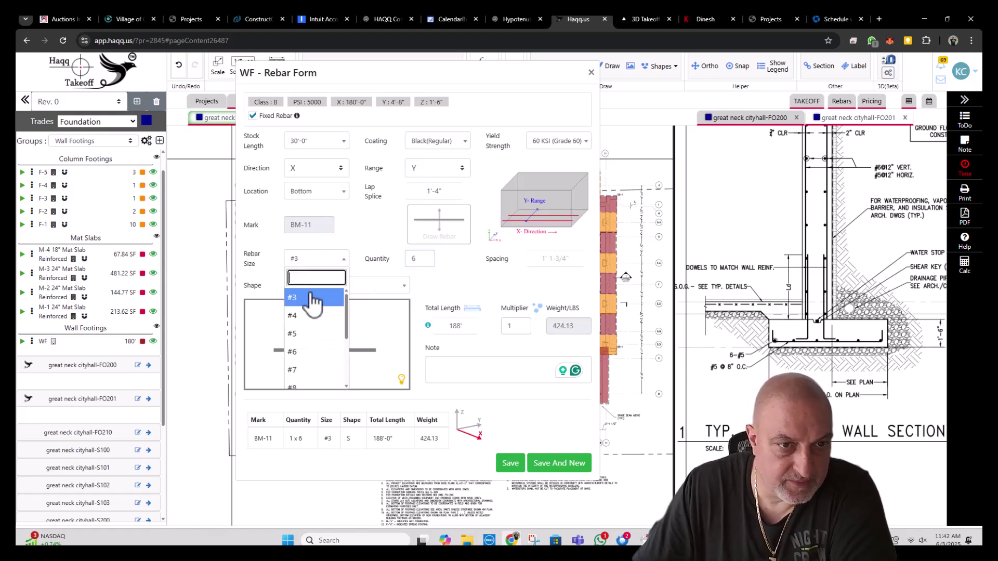
pyautogui.click(309, 335)
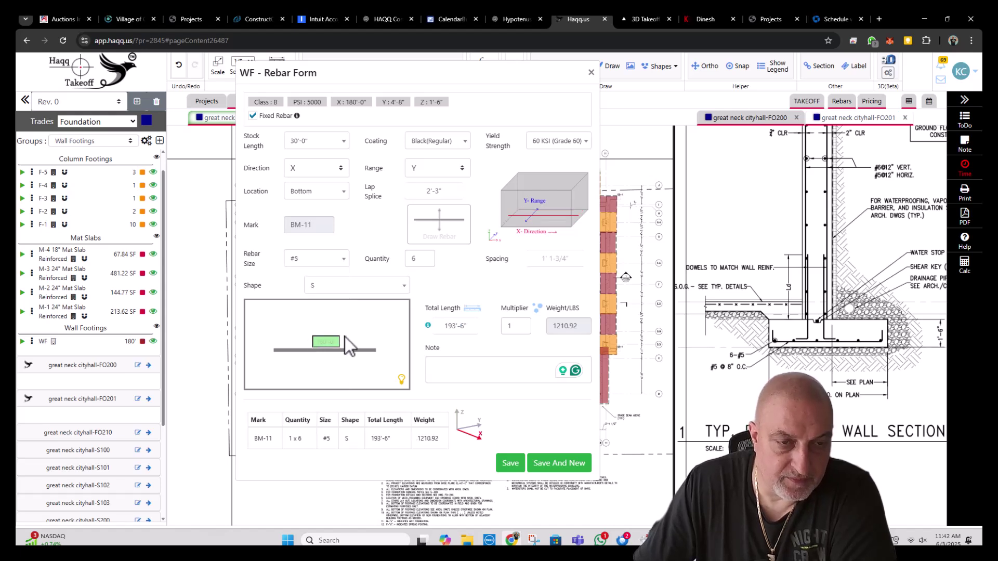
pyautogui.scroll(-3, 645, 296)
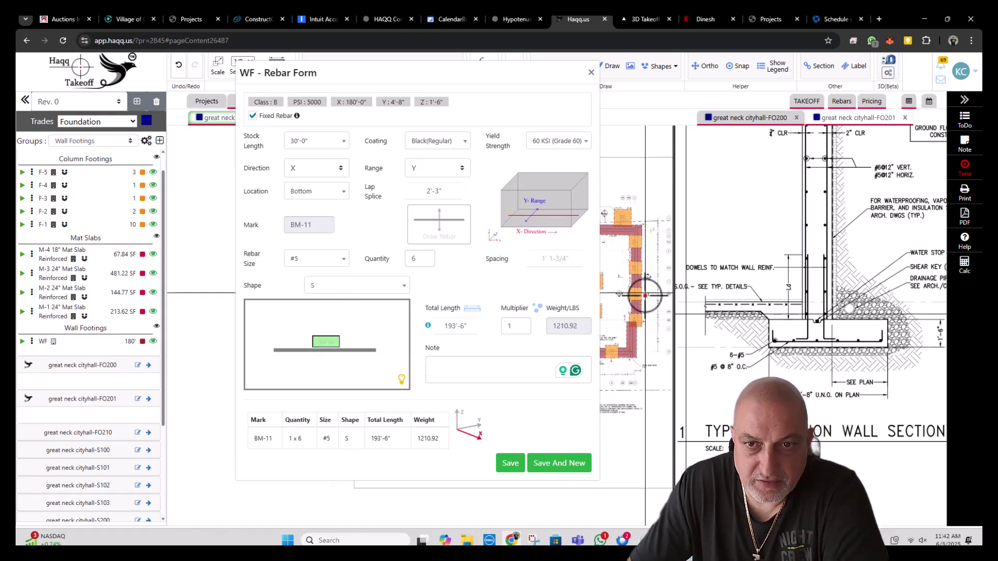
pyautogui.scroll(5, 645, 295)
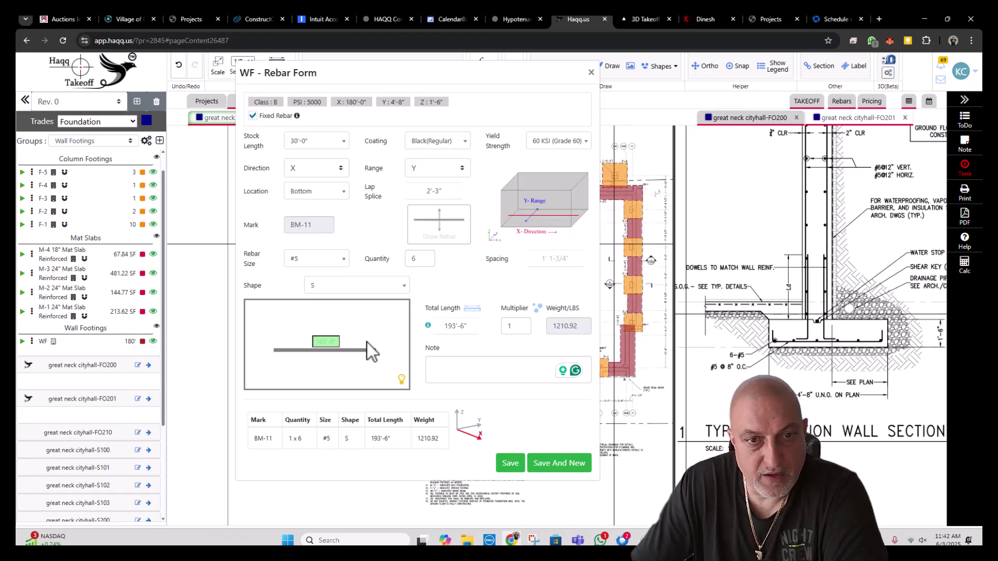
# - Set the rebar's total length by measuring the plan's east wall footing between its two corners, about 60'-3 1/4"
pyautogui.click(472, 308)
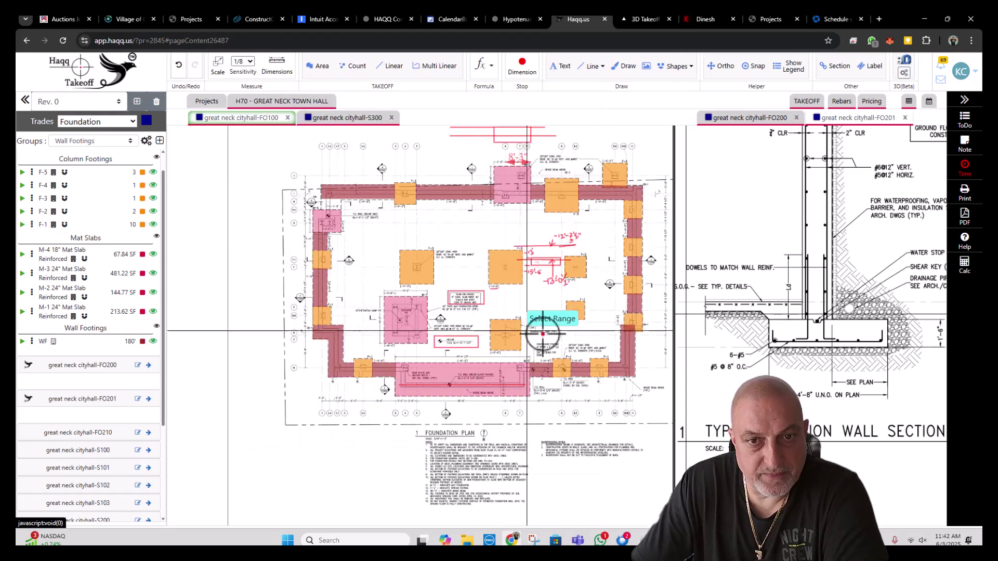
pyautogui.moveTo(624, 334); pyautogui.dragTo(545, 350)
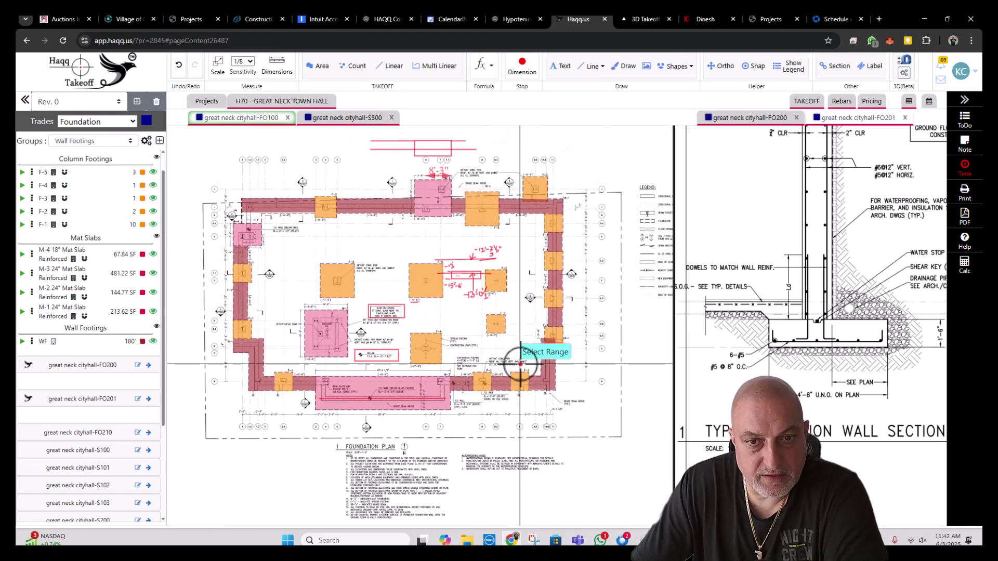
pyautogui.click(551, 387)
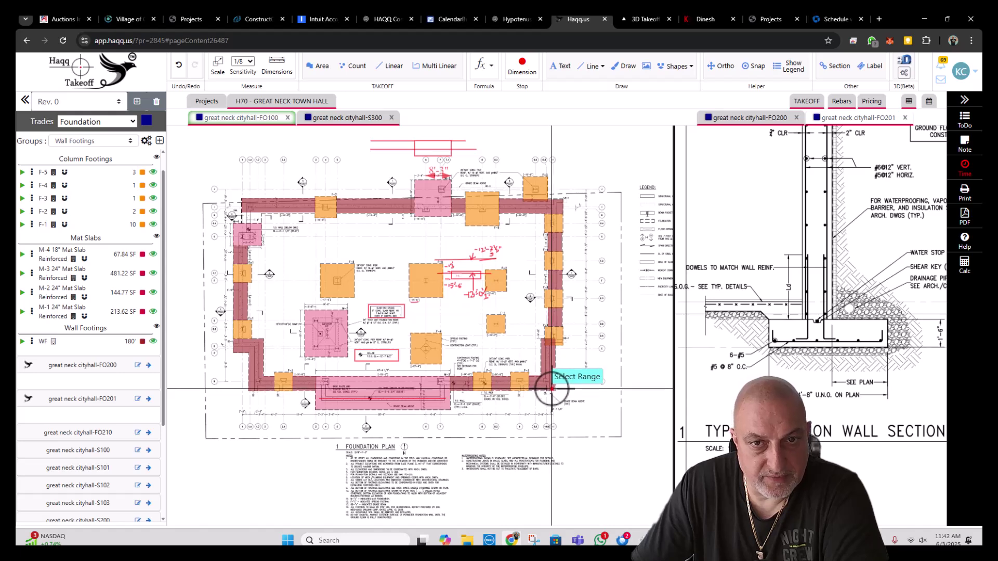
pyautogui.click(553, 203)
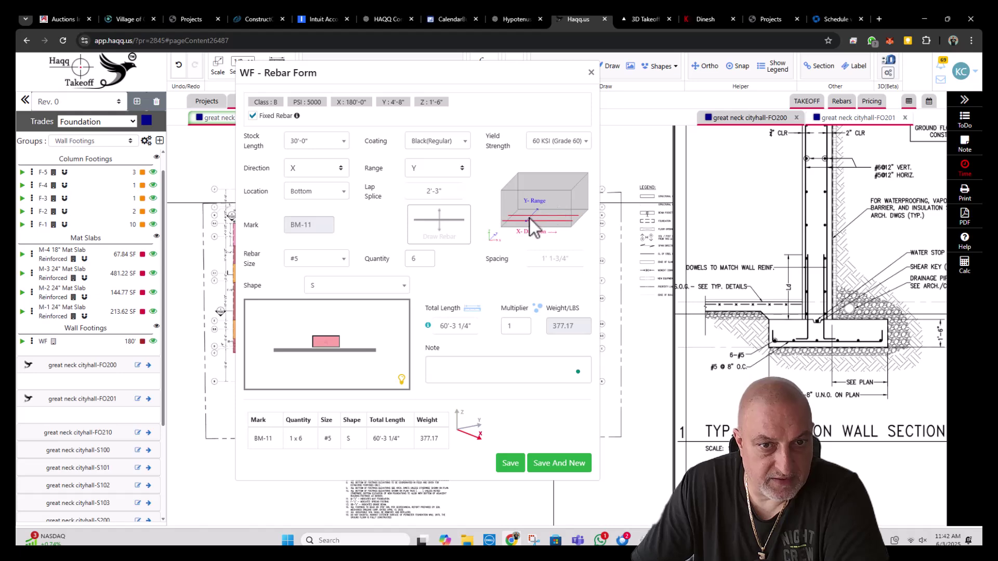
pyautogui.click(472, 311)
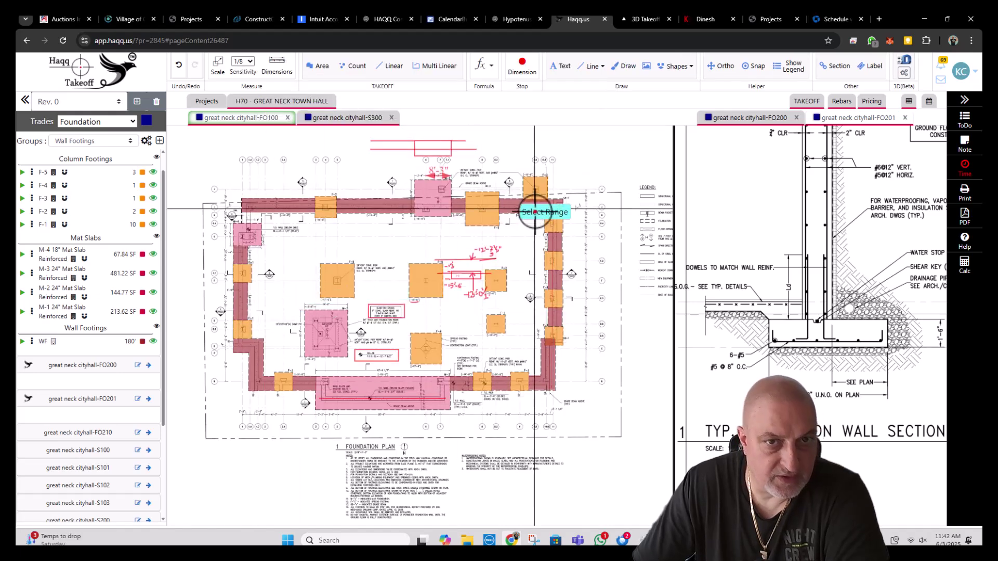
pyautogui.click(522, 281)
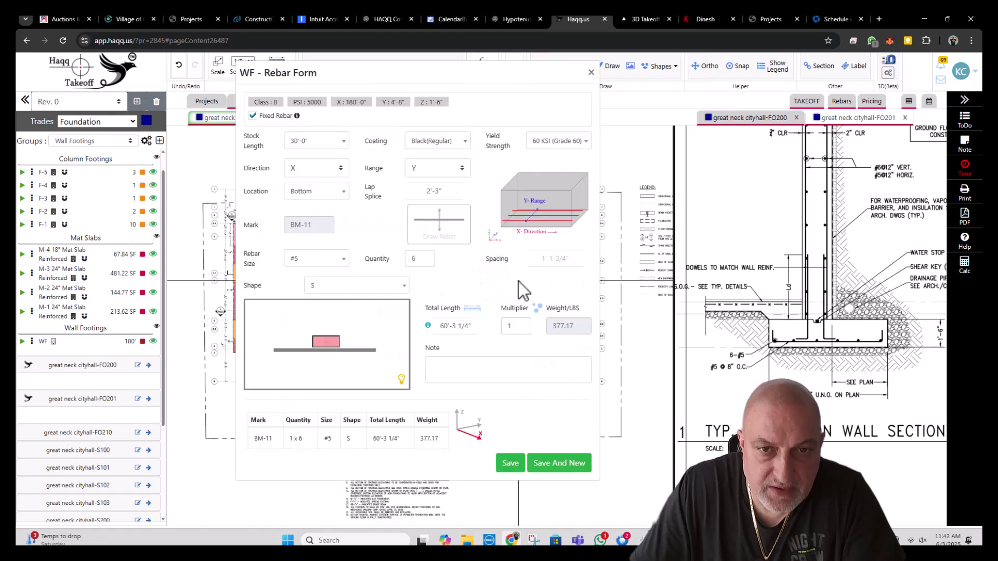
pyautogui.moveTo(557, 65); pyautogui.dragTo(852, 114)
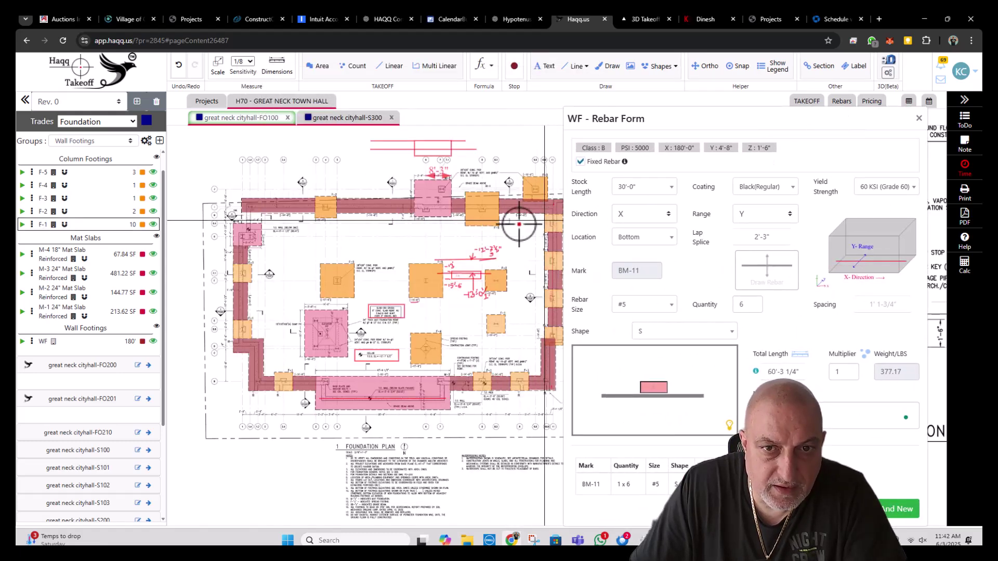
pyautogui.scroll(4, 463, 229)
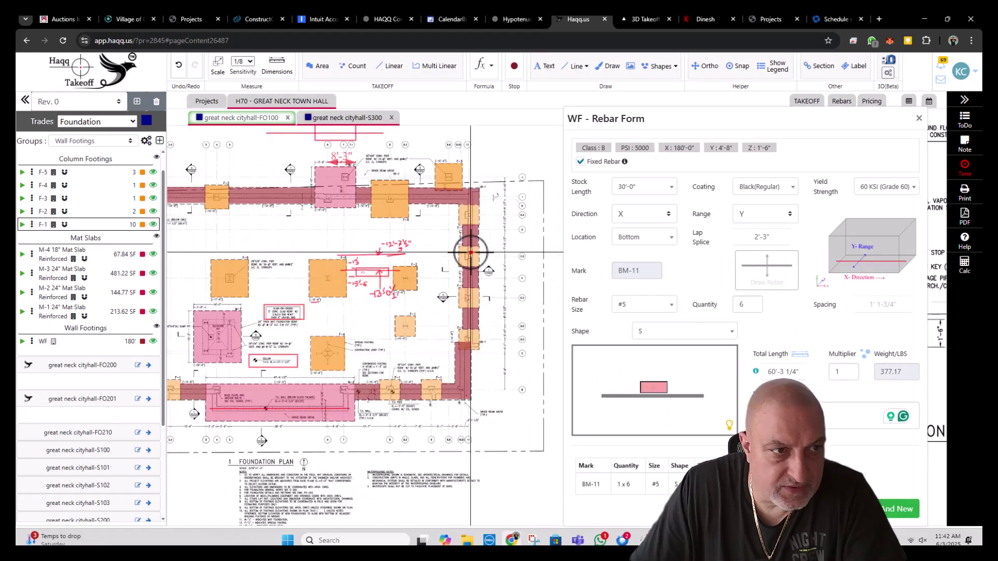
pyautogui.scroll(-2, 470, 253)
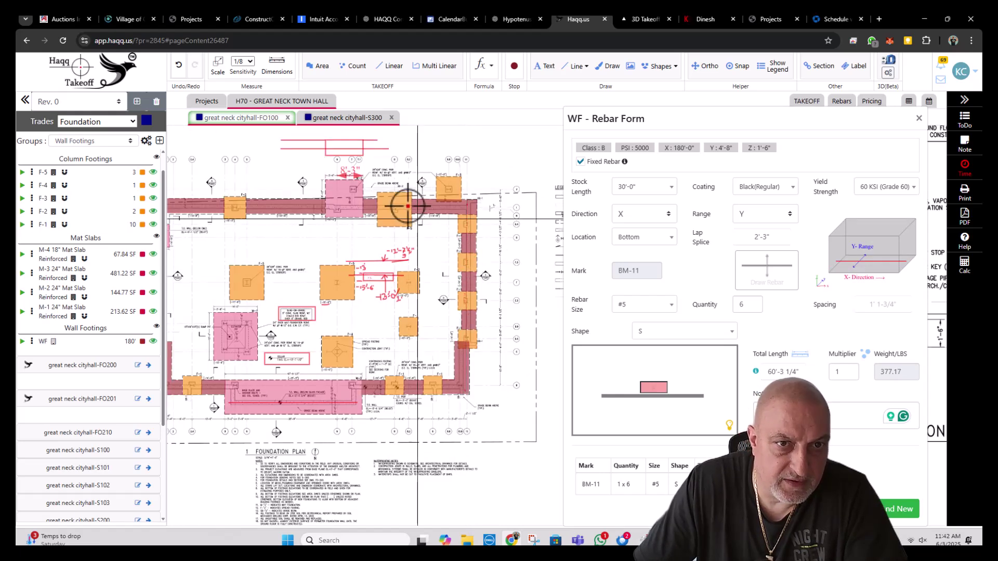
pyautogui.scroll(2, 400, 208)
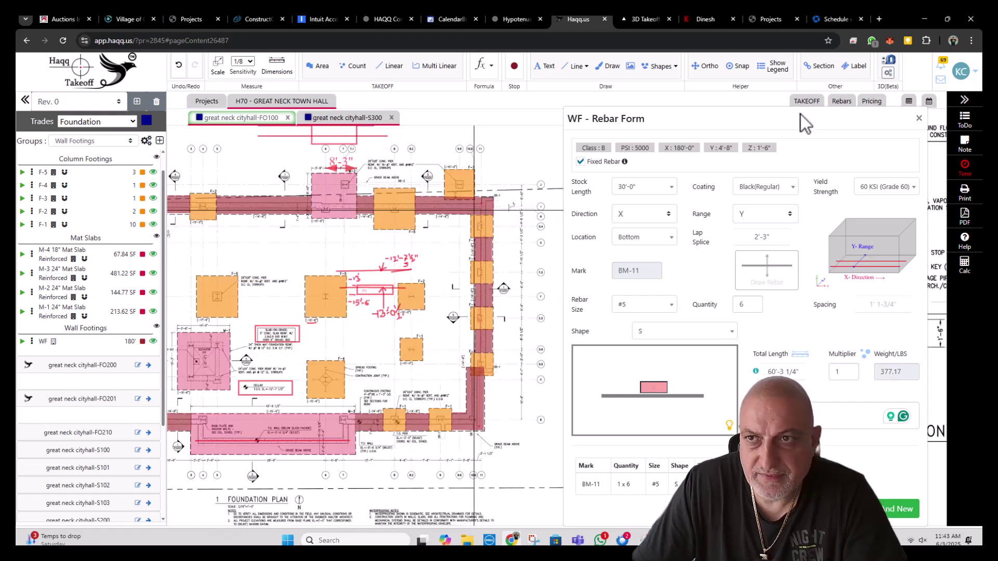
pyautogui.click(919, 123)
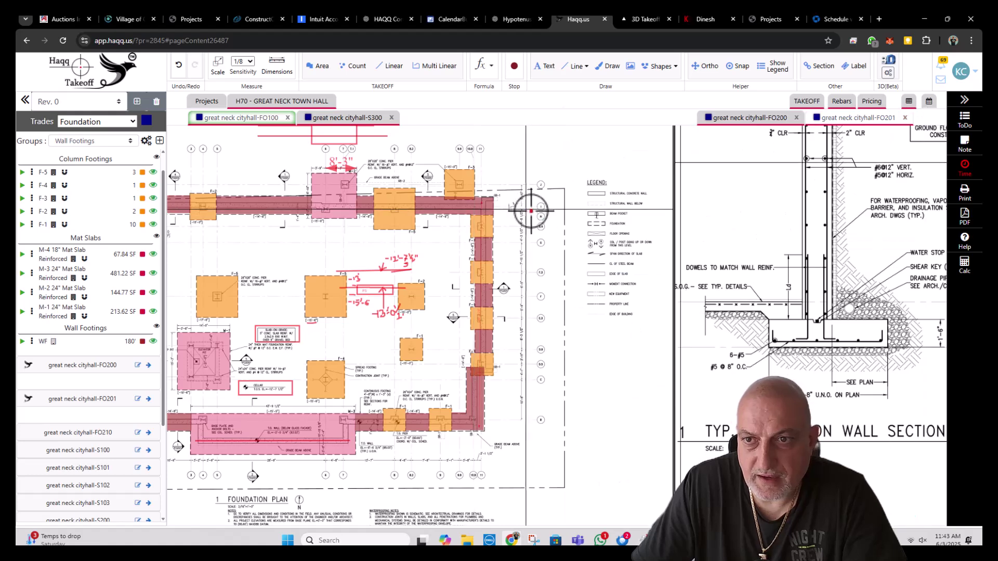
# - Create a Multi Linear takeoff in the Wall Footings group with 1' width, 1' thickness and 5000 PSI class B concrete
pyautogui.scroll(2, 597, 216)
pyautogui.scroll(-2, 613, 211)
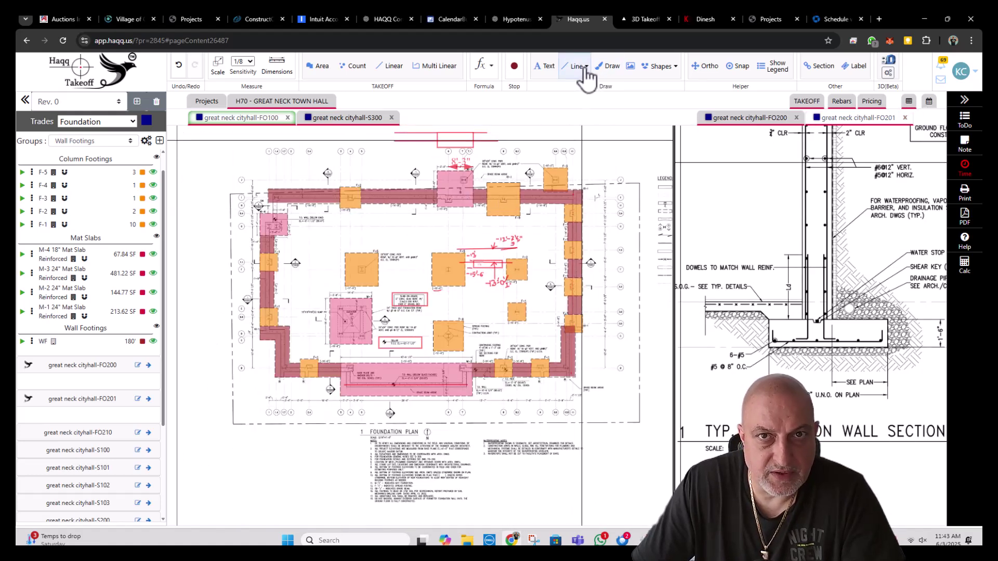
pyautogui.click(435, 66)
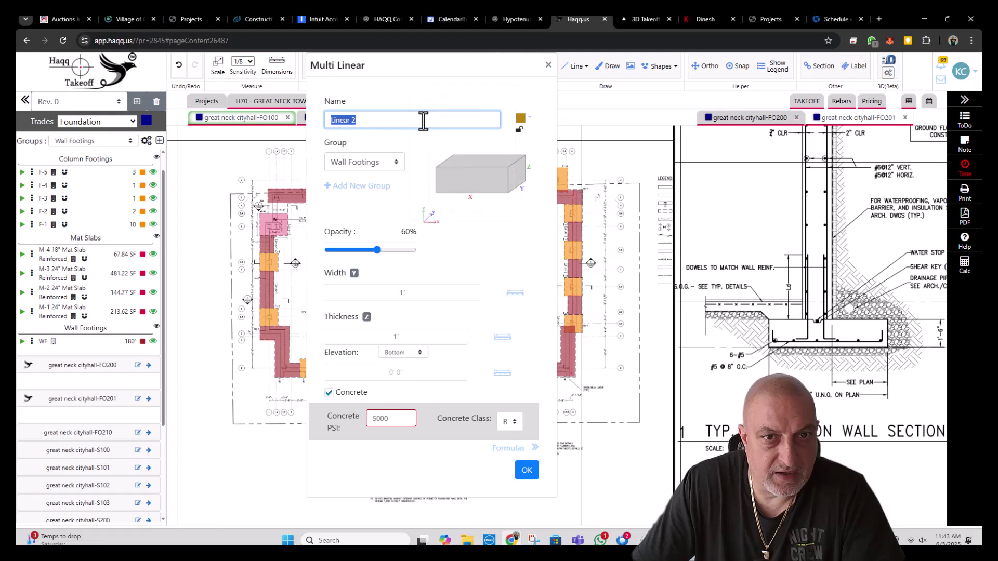
pyautogui.click(525, 470)
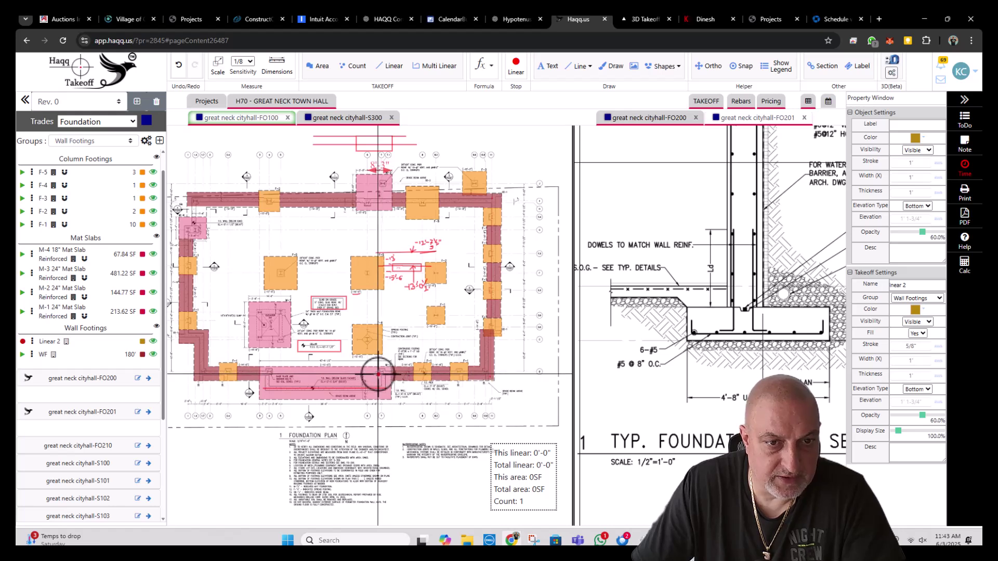
# - Trace the wall footing around the building perimeter between both ends of the long lower mat slab, about 276'-2" long
pyautogui.click(391, 374)
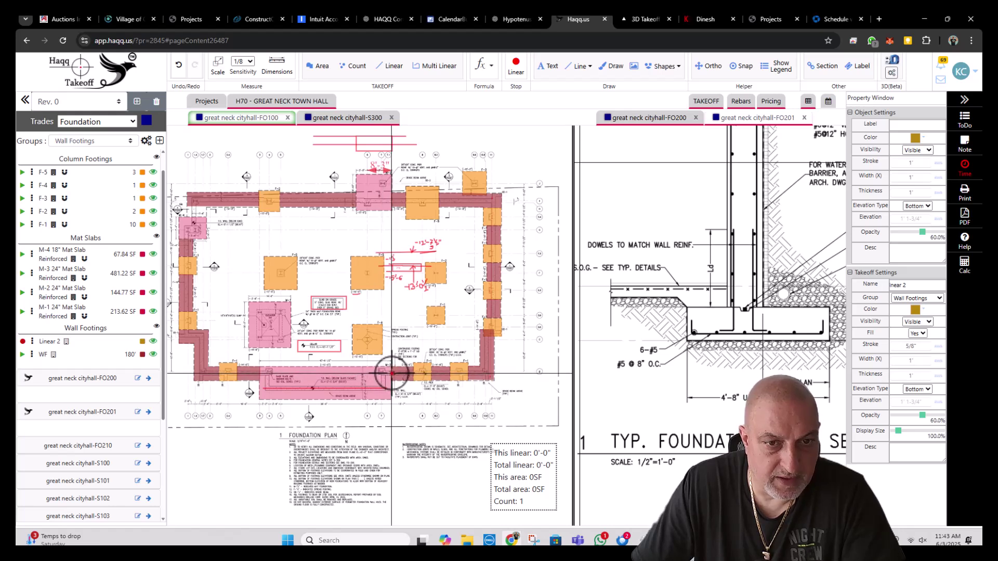
pyautogui.click(486, 374)
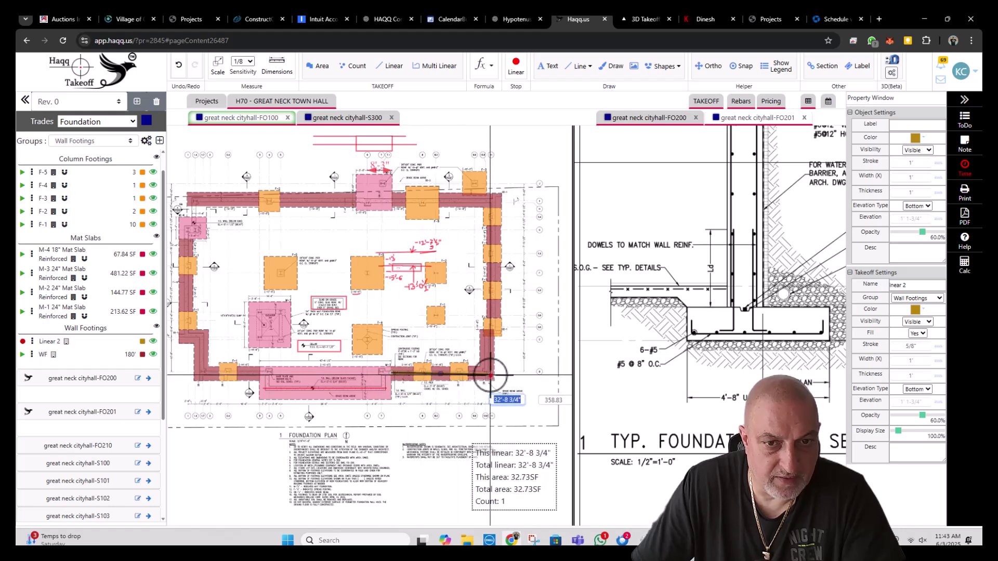
pyautogui.click(487, 331)
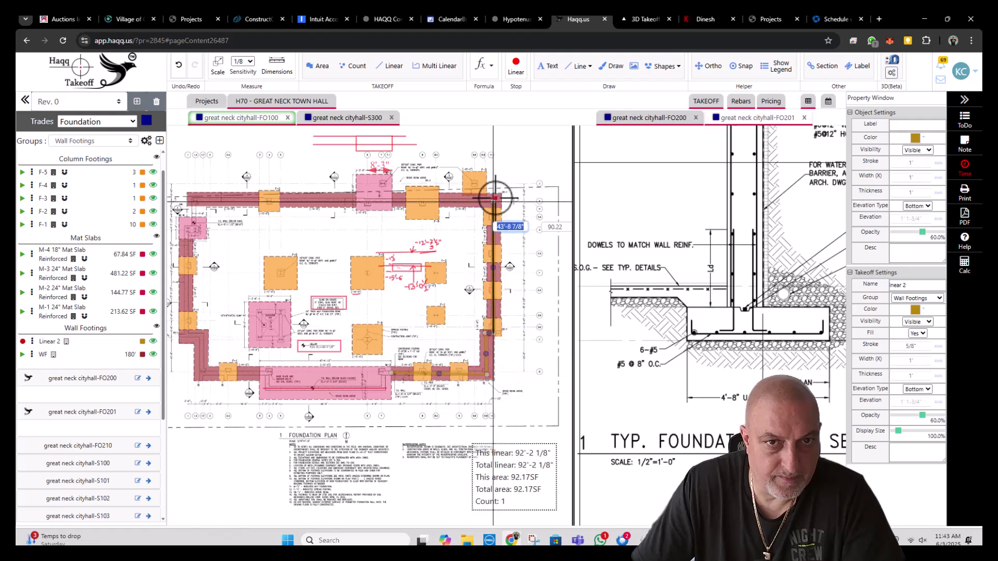
pyautogui.click(494, 199)
pyautogui.hscroll(-5, 318, 196)
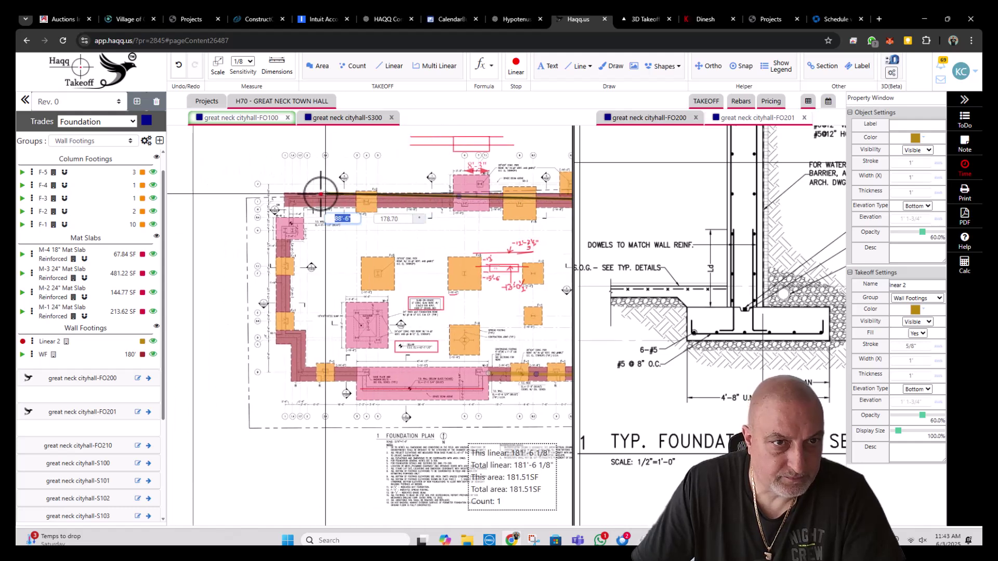
pyautogui.click(289, 201)
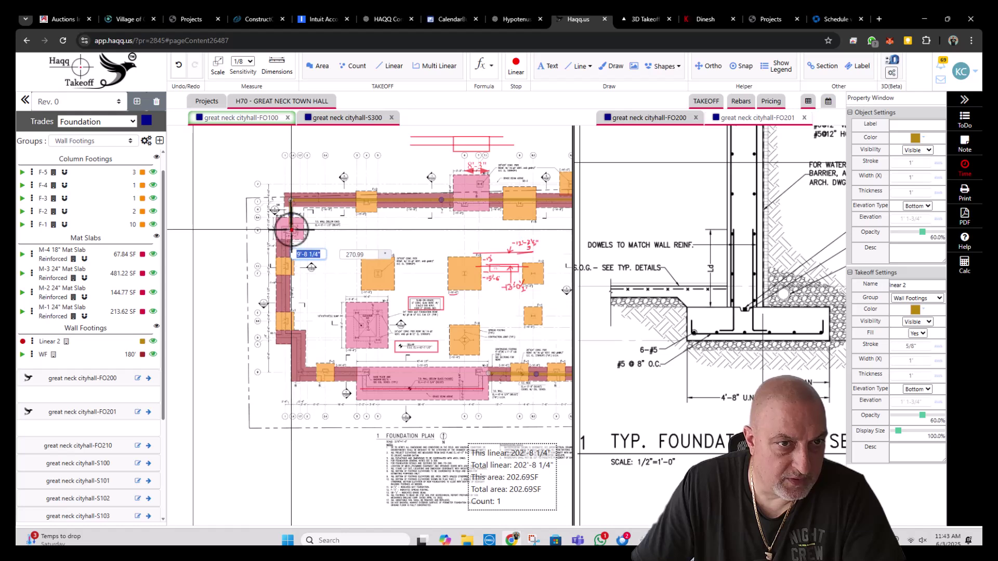
pyautogui.click(287, 335)
pyautogui.click(300, 337)
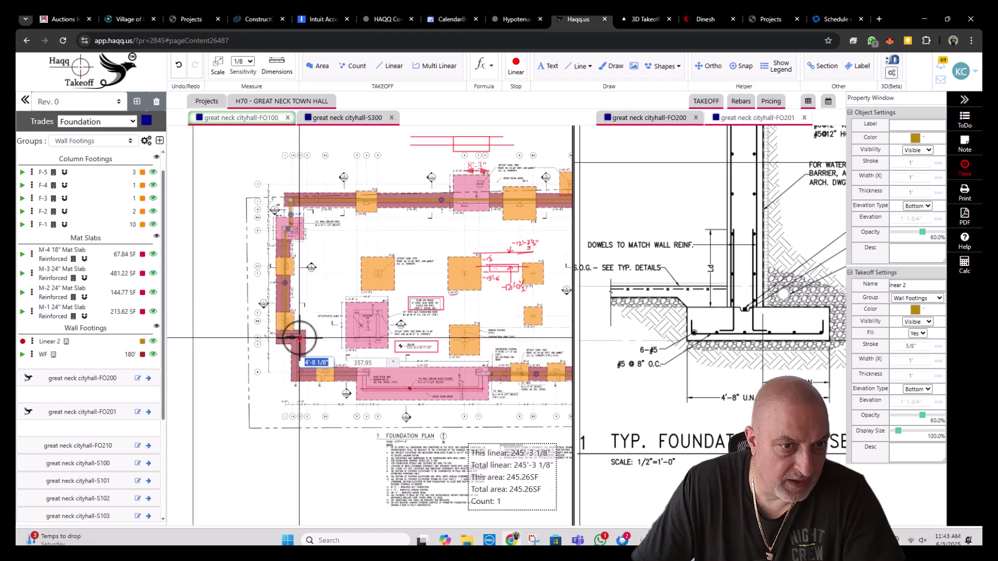
pyautogui.click(302, 372)
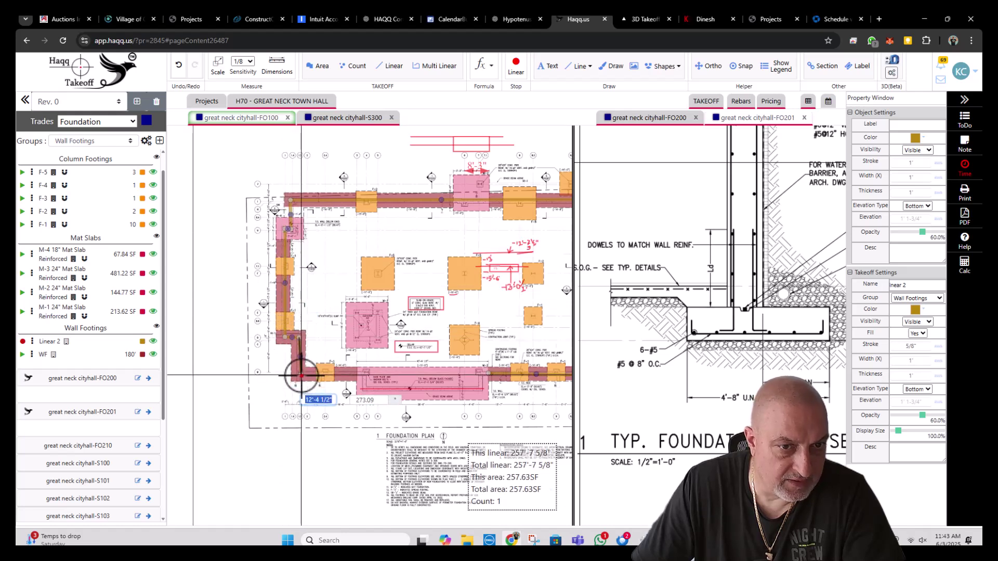
pyautogui.doubleClick(356, 374)
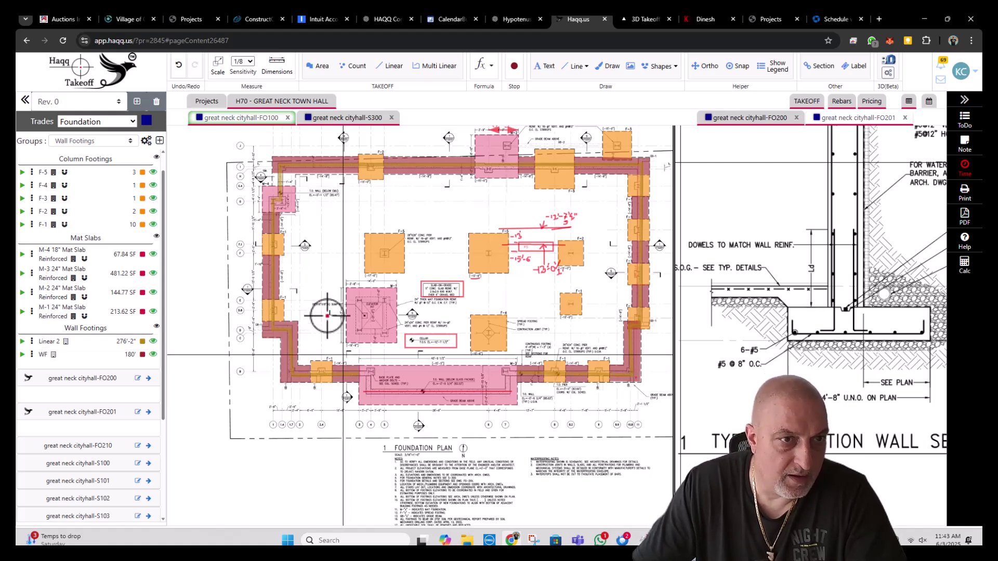
# - Add a rebar entry to the WF wall footing with a quantity of 6 and rebar size #5
pyautogui.click(295, 326)
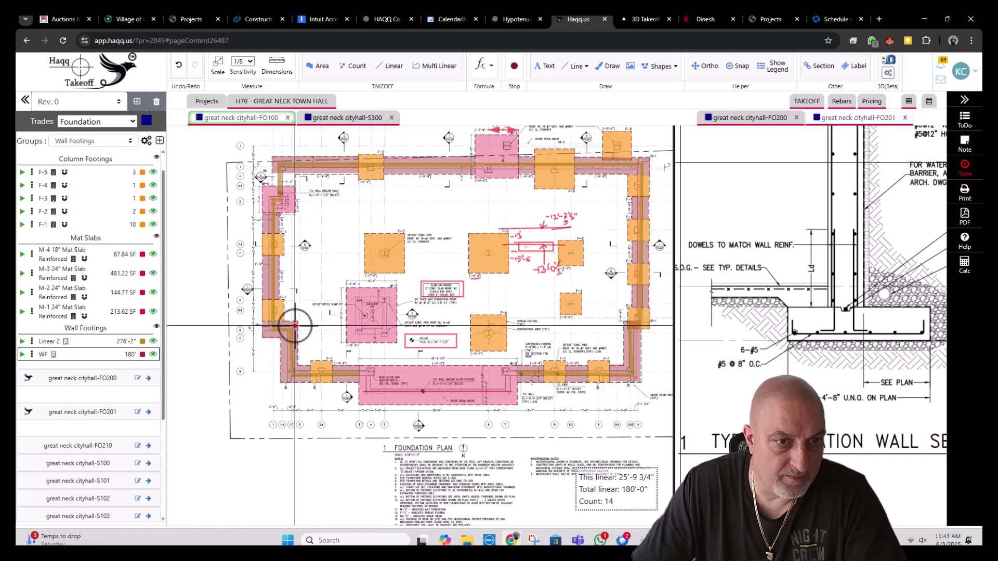
pyautogui.rightClick(295, 328)
pyautogui.moveTo(340, 461)
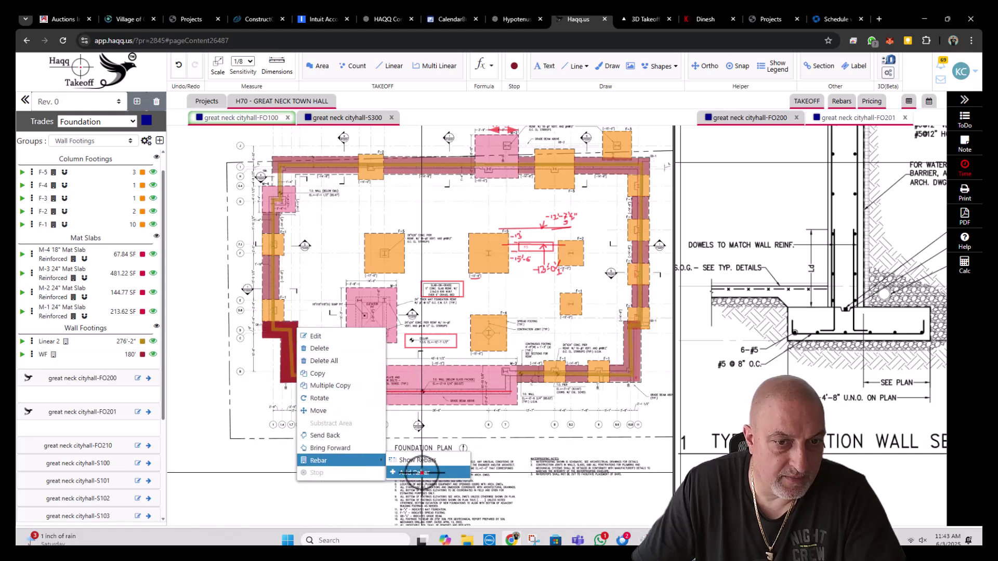
pyautogui.click(413, 472)
pyautogui.moveTo(729, 127)
pyautogui.mouseDown()
pyautogui.moveTo(358, 86)
pyautogui.moveTo(342, 94)
pyautogui.mouseUp()
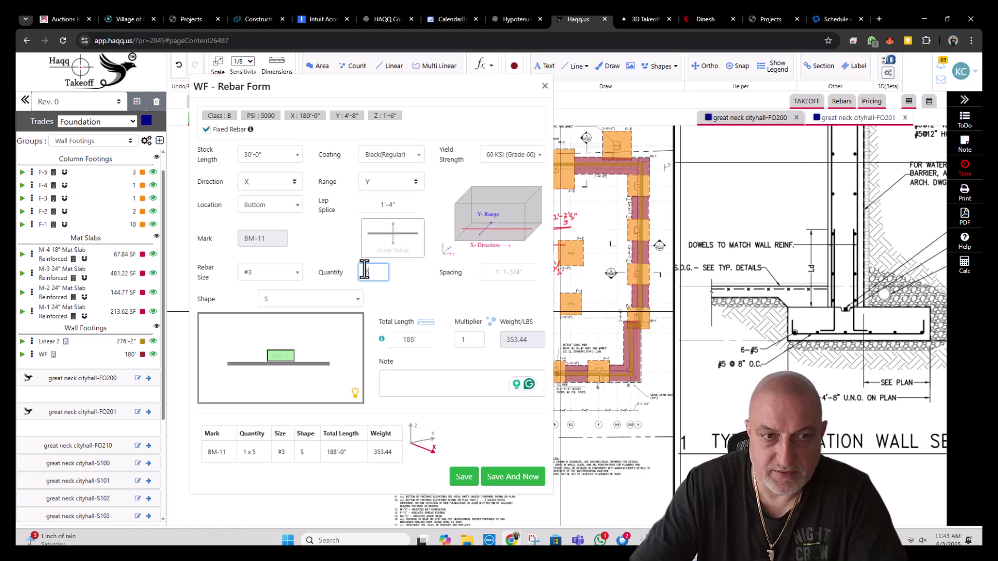
pyautogui.click(280, 273)
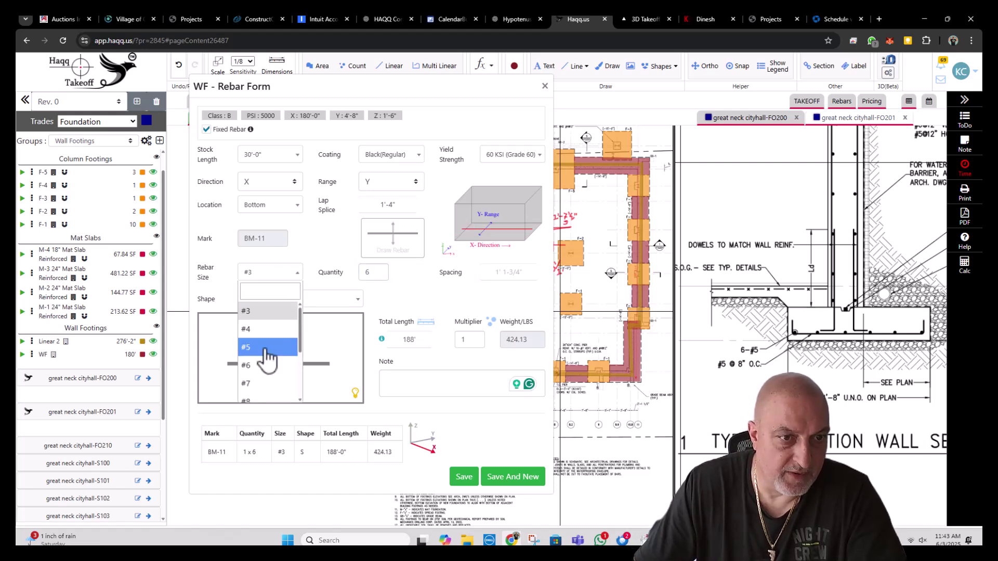
pyautogui.click(267, 345)
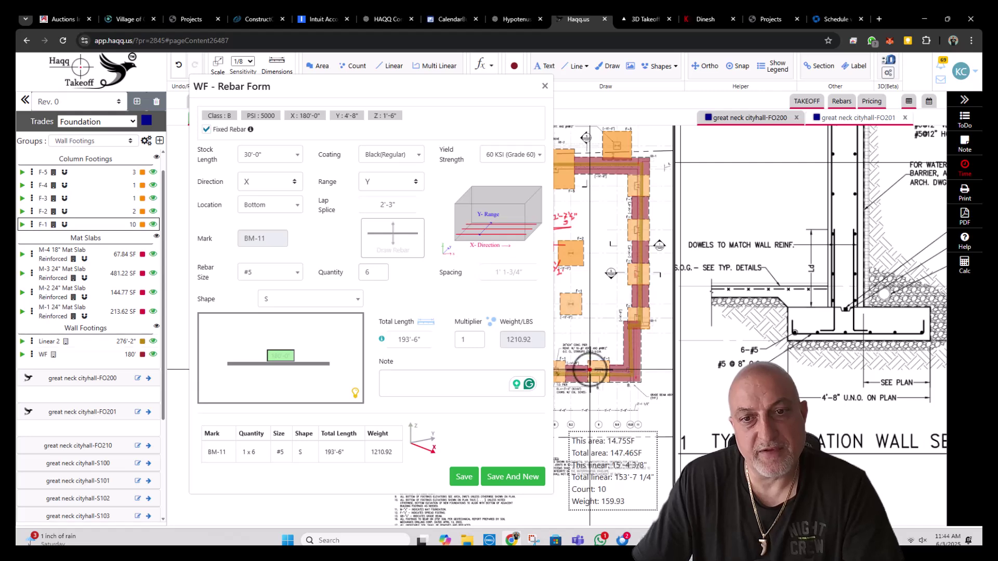
# - Set the bar length to 285', enter the note CONT, and save the entry while starting a new one
pyautogui.scroll(-5, 590, 363)
pyautogui.scroll(3, 612, 340)
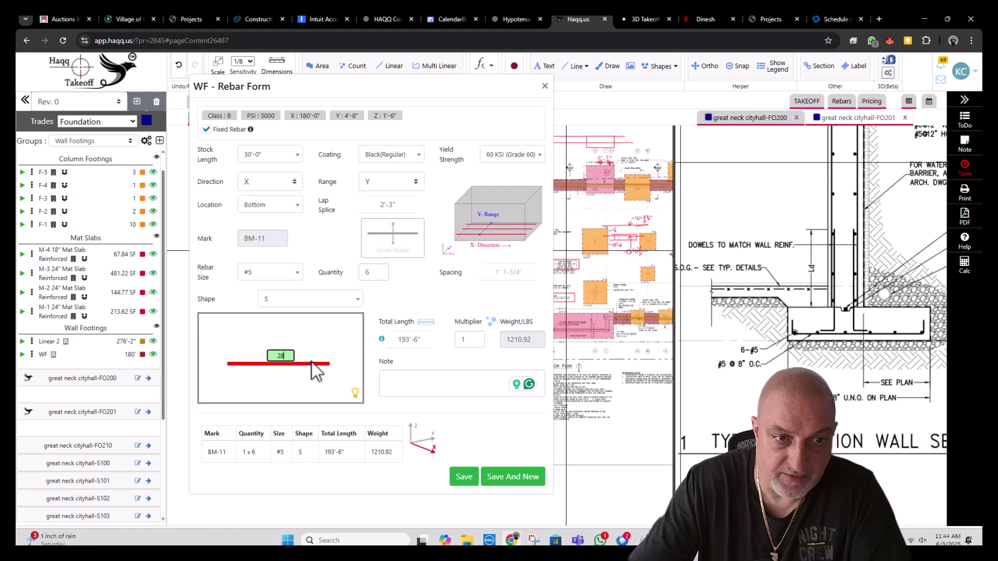
pyautogui.press('Tab')
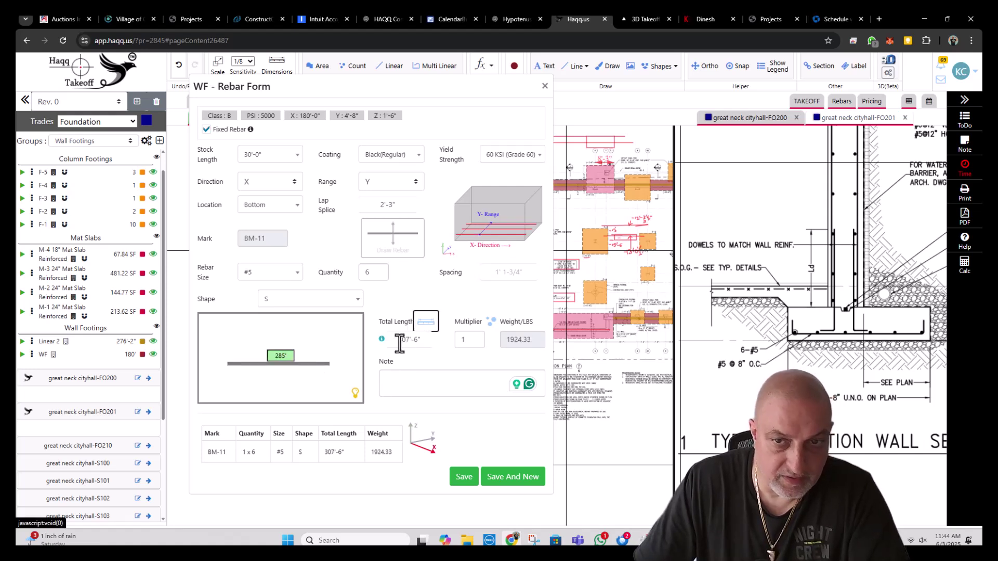
pyautogui.click(395, 382)
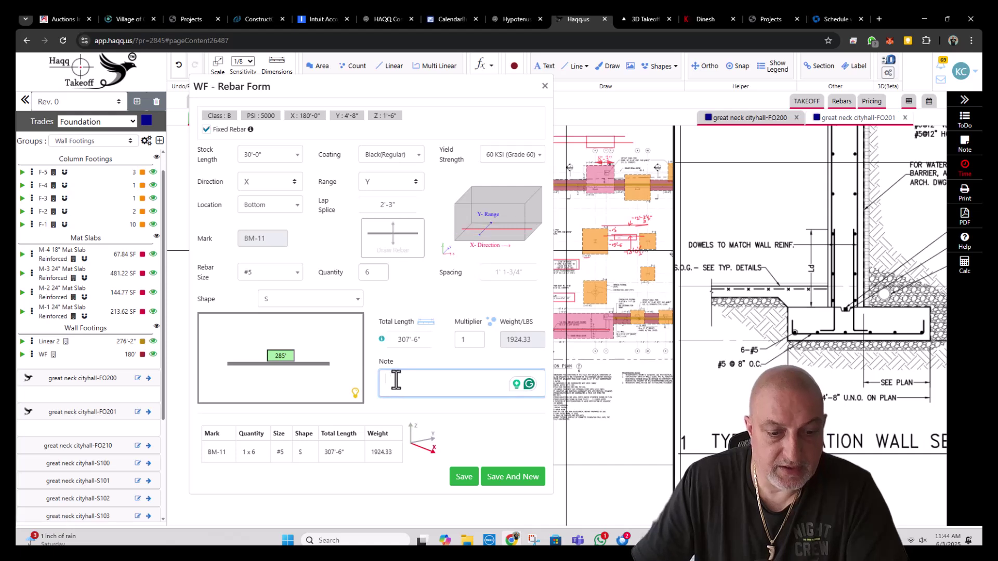
pyautogui.press('capslock')
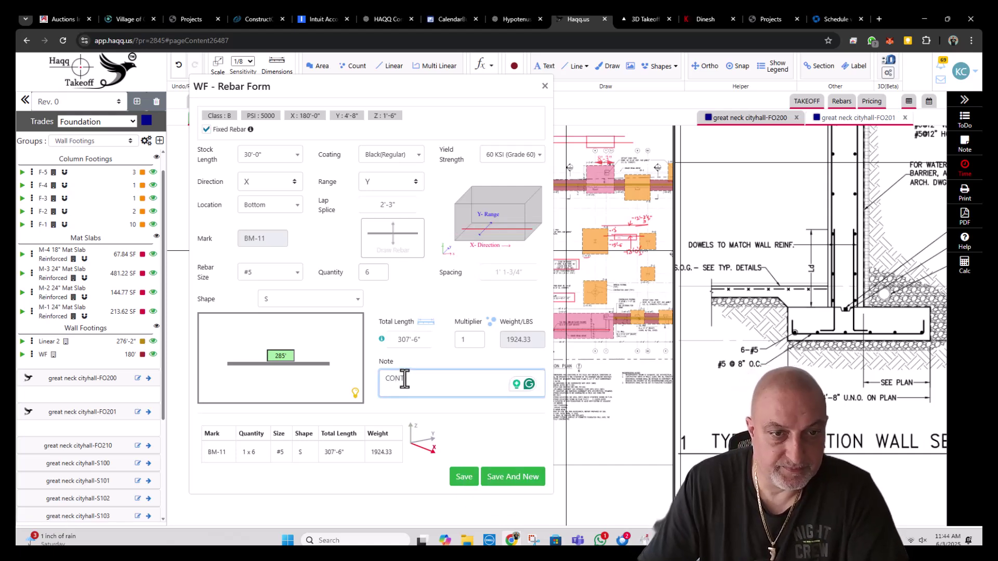
pyautogui.click(504, 477)
# - Set the new rebar entry's direction to Y and its quantity to 285
pyautogui.click(266, 180)
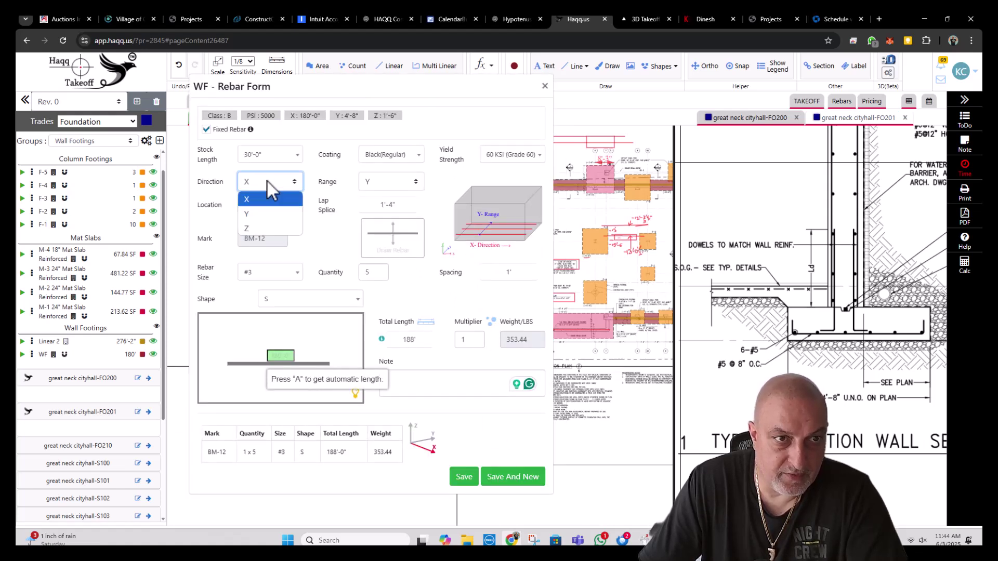
pyautogui.click(264, 212)
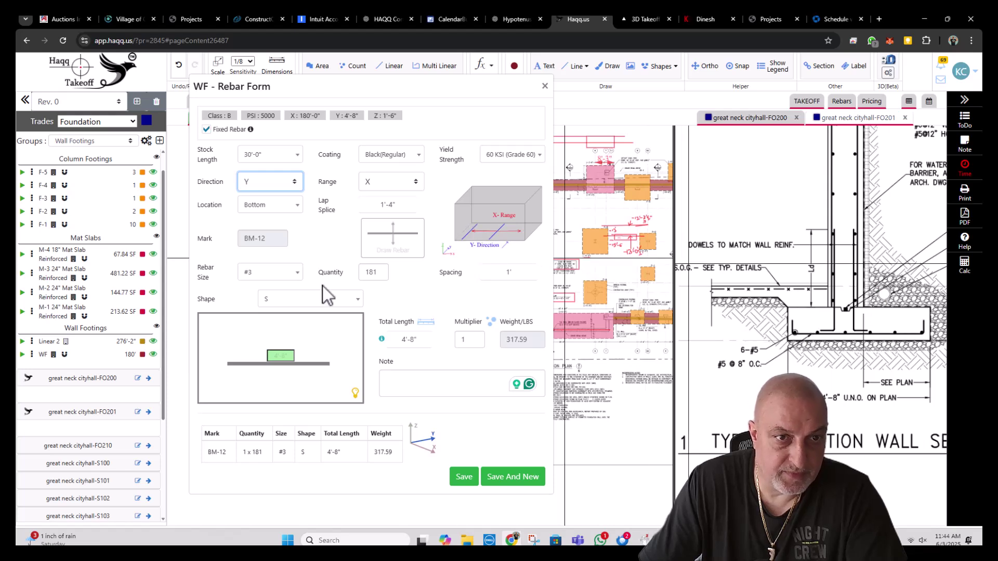
pyautogui.moveTo(385, 273); pyautogui.dragTo(358, 272)
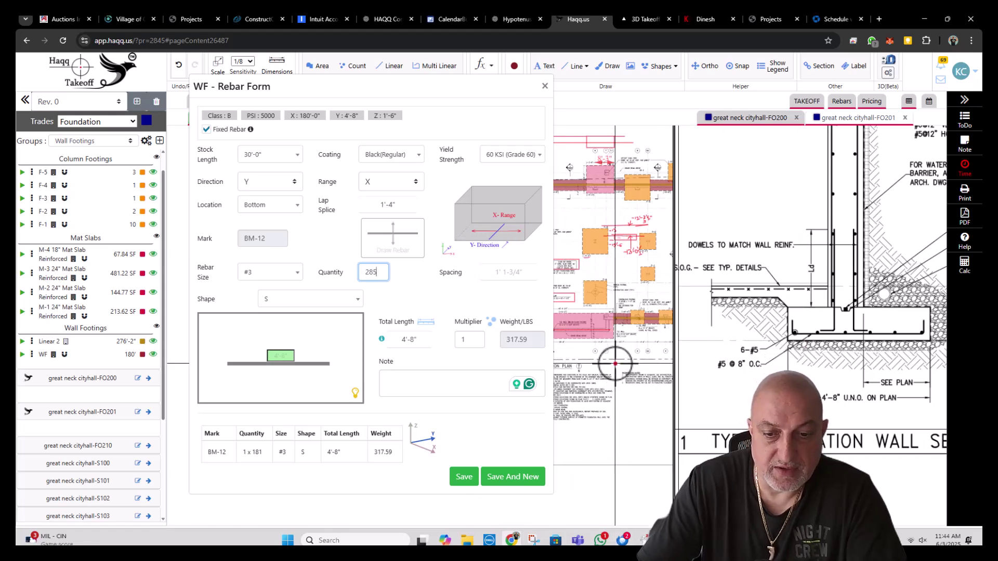
# - Calculate 285 divided by 0.66 in Calculator and set the new WF rebar entry's quantity to 432
pyautogui.press('XF86Calculator')
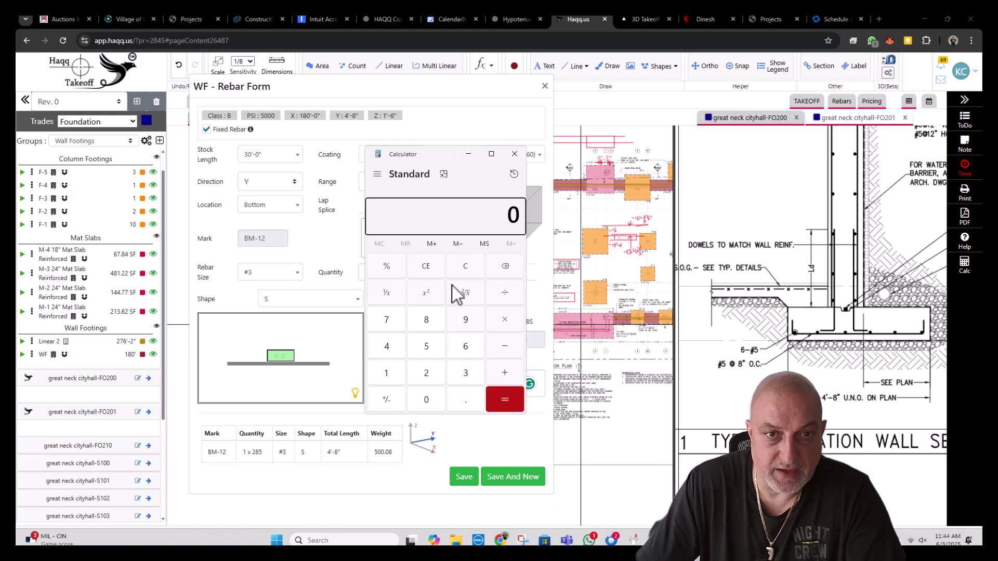
pyautogui.write('285')
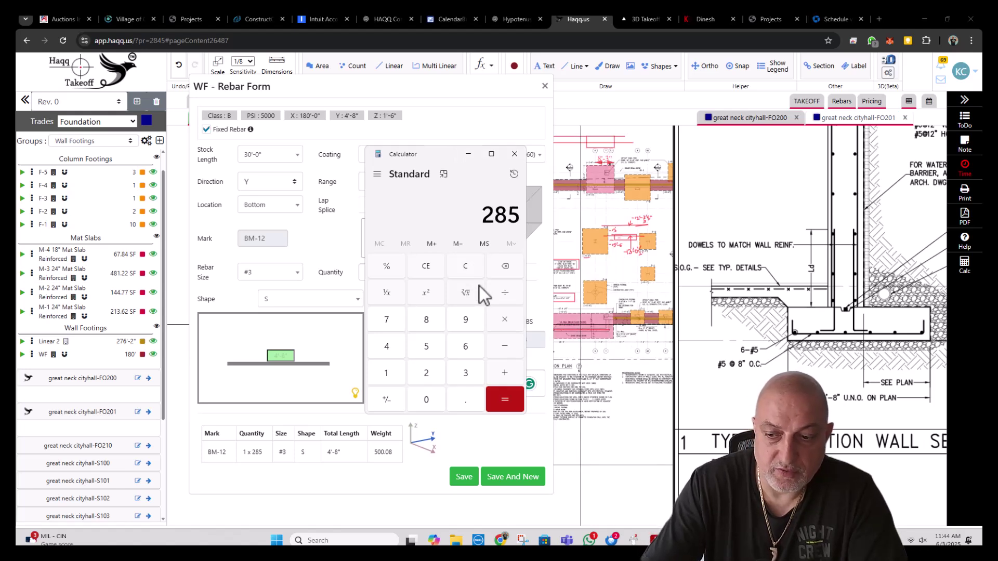
pyautogui.press('/')
pyautogui.write('0.66')
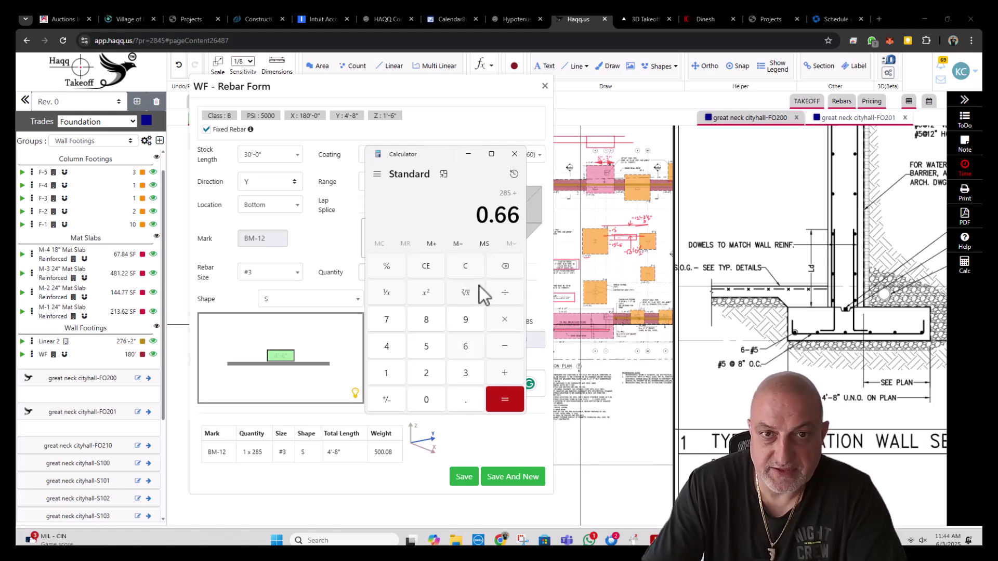
pyautogui.click(501, 392)
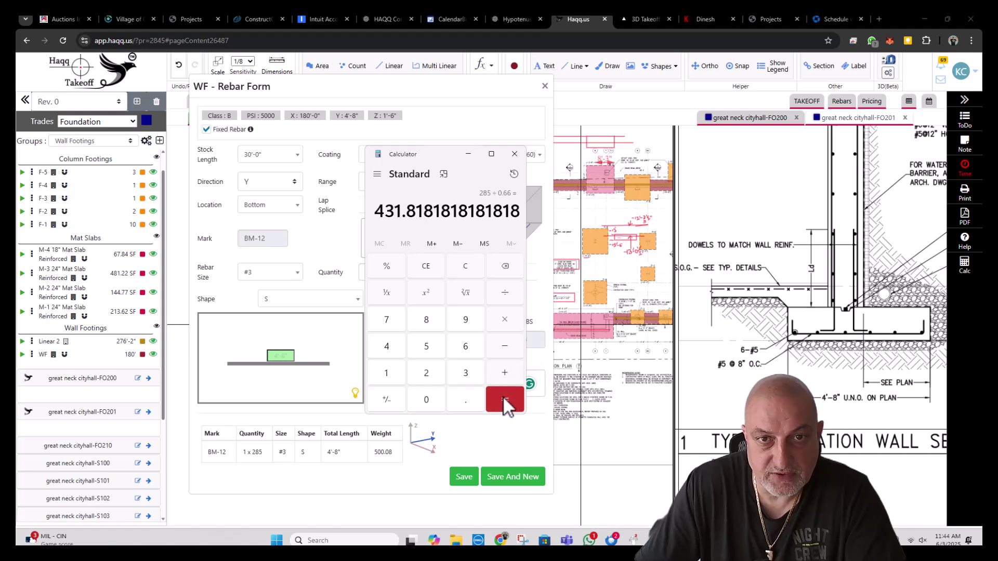
pyautogui.click(515, 154)
pyautogui.click(372, 275)
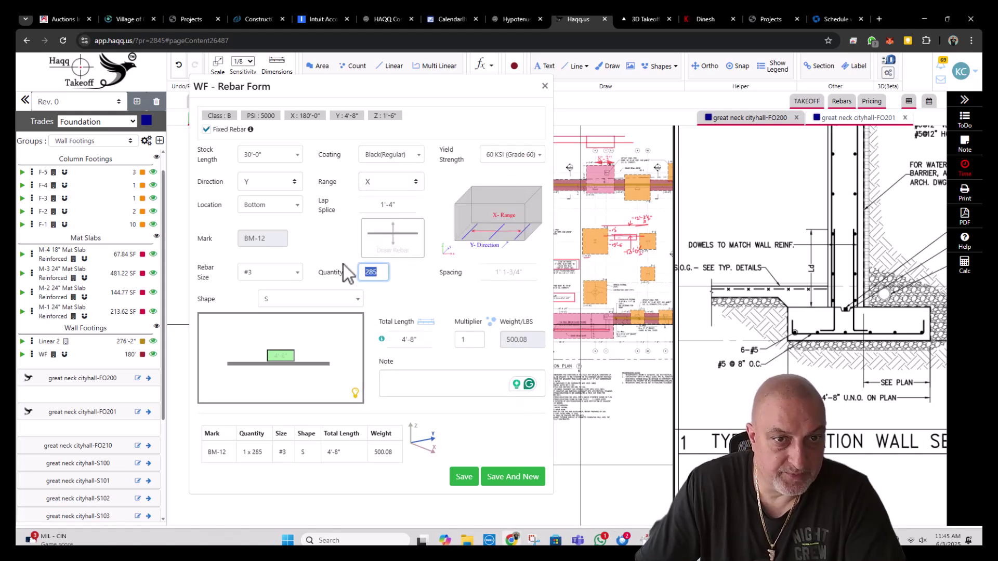
pyautogui.press('BackSpace')
pyautogui.write('432')
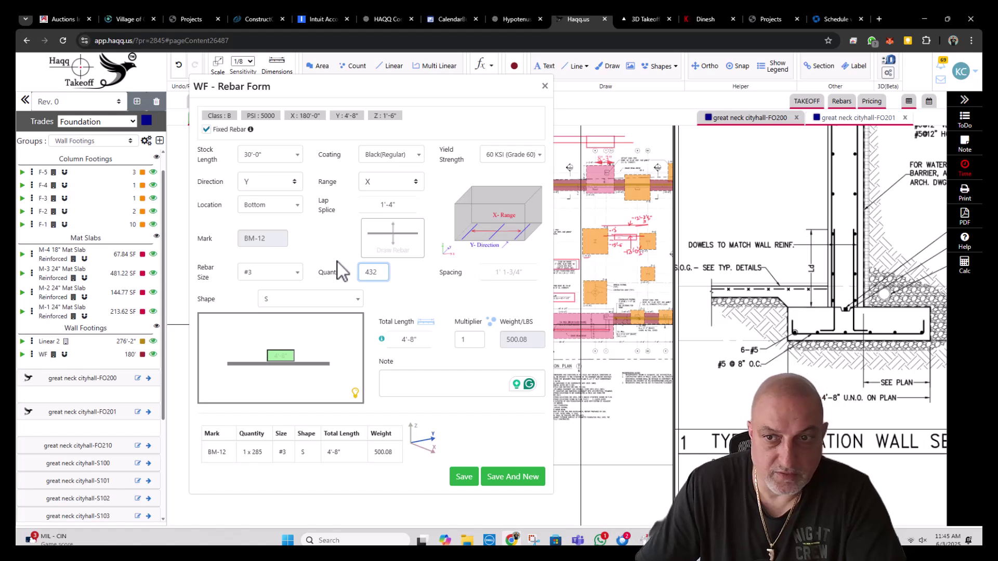
# - Set the rebar size to #5 and the shape to 2, using the standard hook lengths and automatic bar length
pyautogui.click(252, 275)
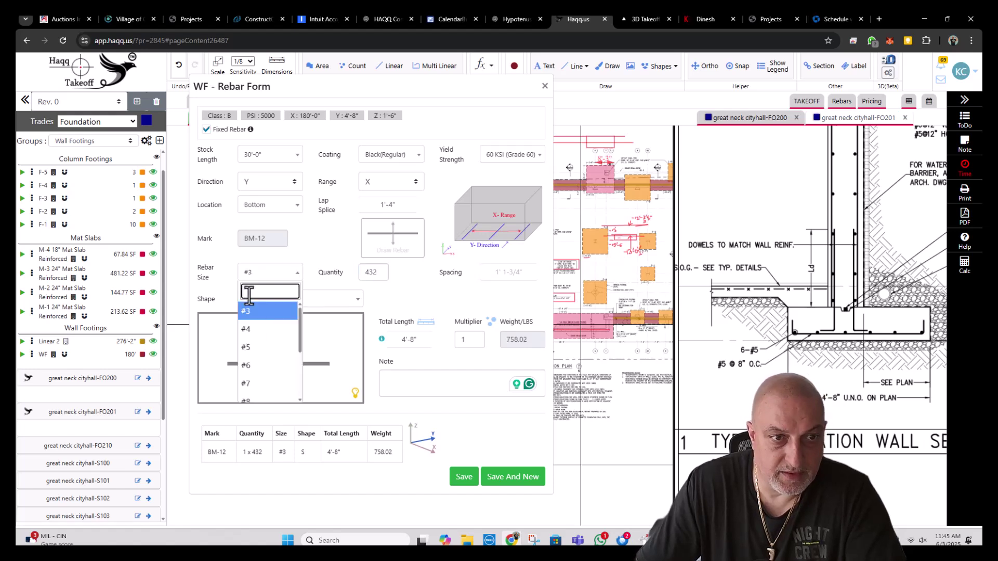
pyautogui.click(258, 349)
pyautogui.click(286, 301)
pyautogui.click(286, 372)
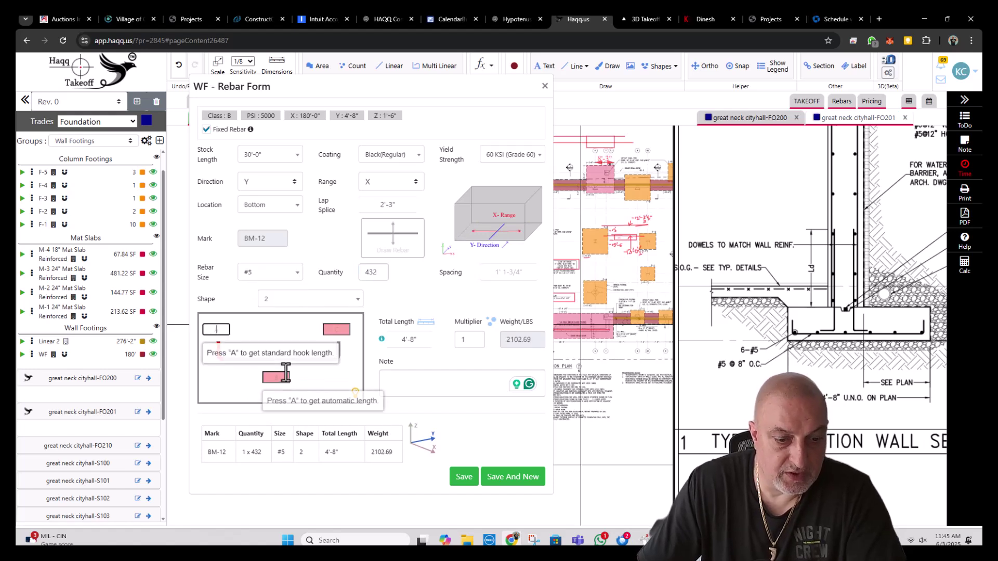
pyautogui.press('a')
pyautogui.press('a')
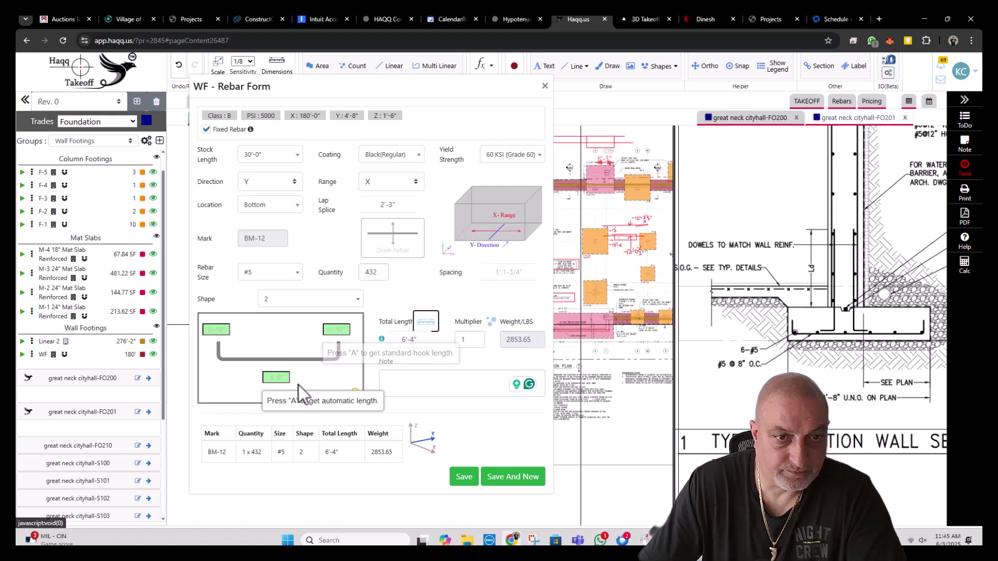
# - Enter the note SW for the transverse bars and save the rebar entry
pyautogui.click(440, 378)
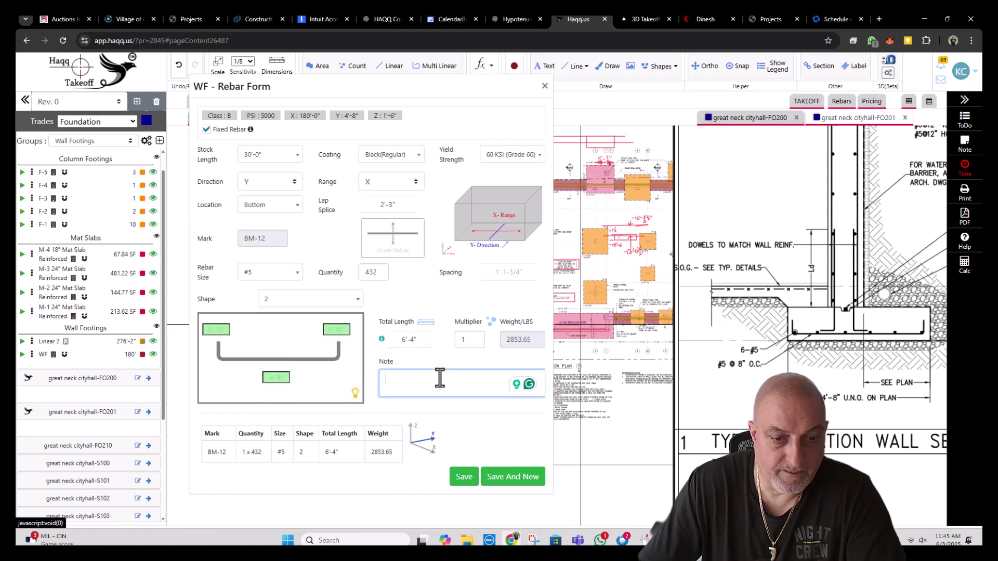
pyautogui.write('SW')
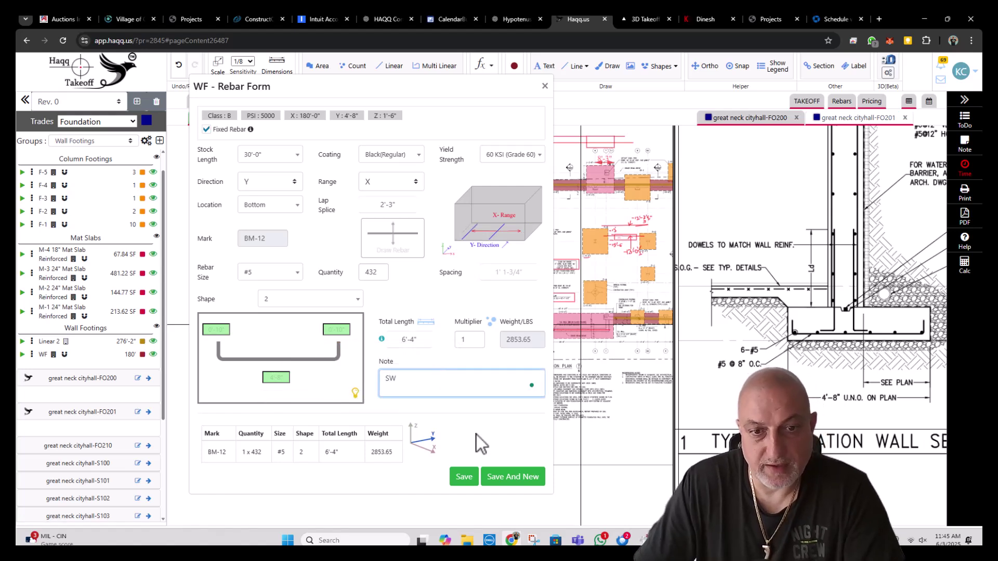
pyautogui.click(464, 477)
# - Switch to the 3D Takeoff, reload the model, and examine the wall footings around the building perimeter from an angle
pyautogui.scroll(-2, 423, 296)
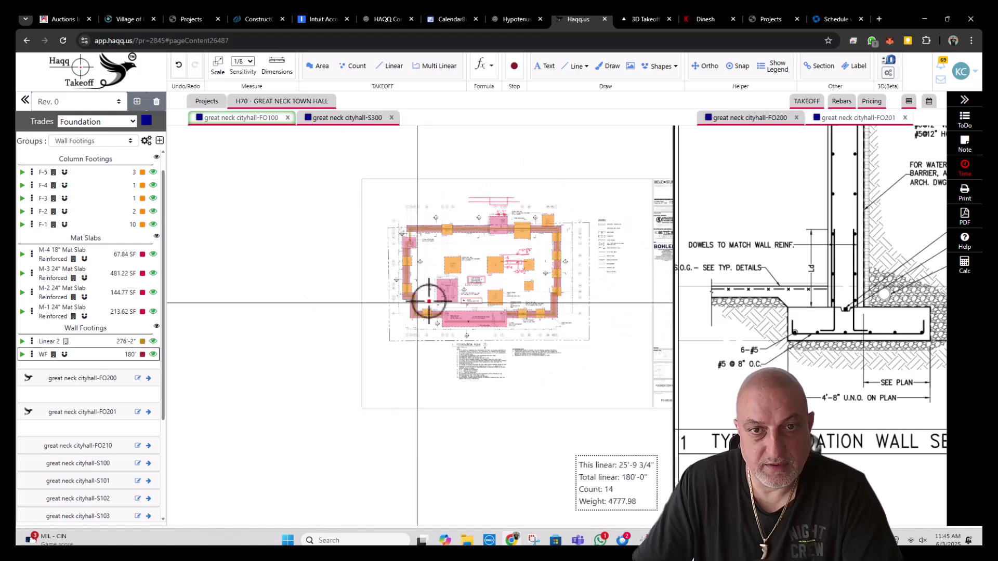
pyautogui.scroll(2, 488, 252)
pyautogui.scroll(1, 487, 252)
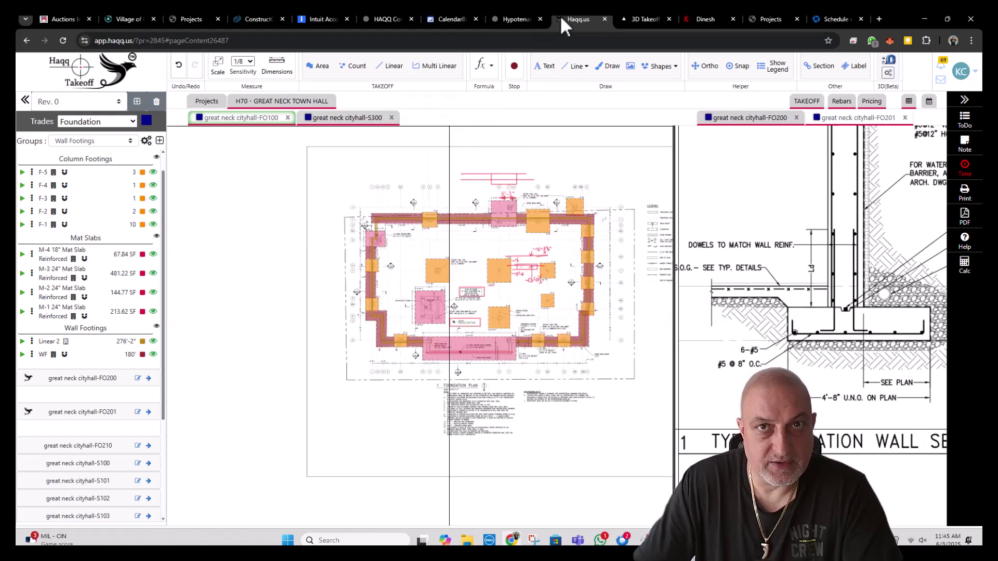
pyautogui.click(641, 19)
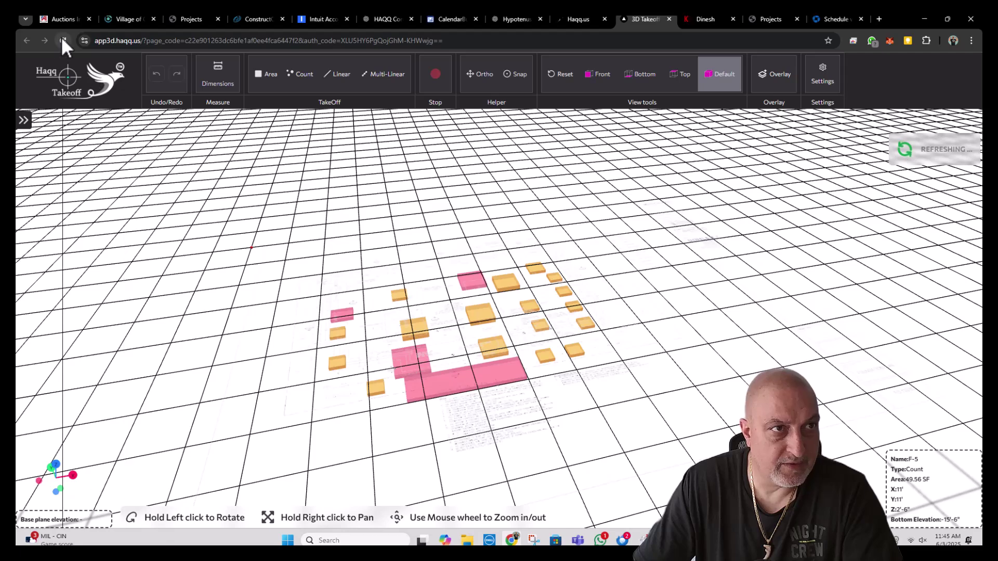
pyautogui.click(62, 40)
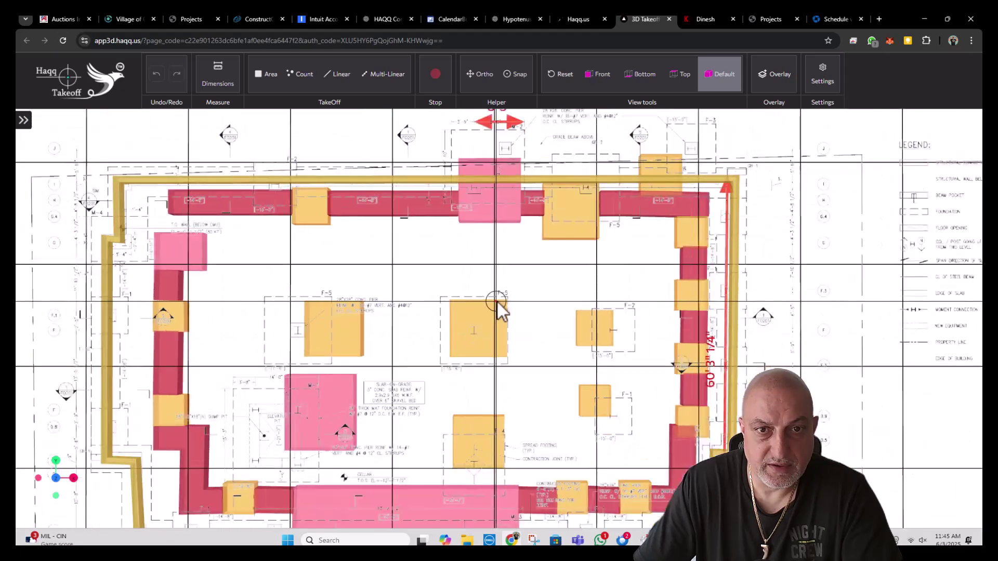
pyautogui.scroll(-5, 494, 311)
pyautogui.moveTo(485, 379); pyautogui.dragTo(490, 318)
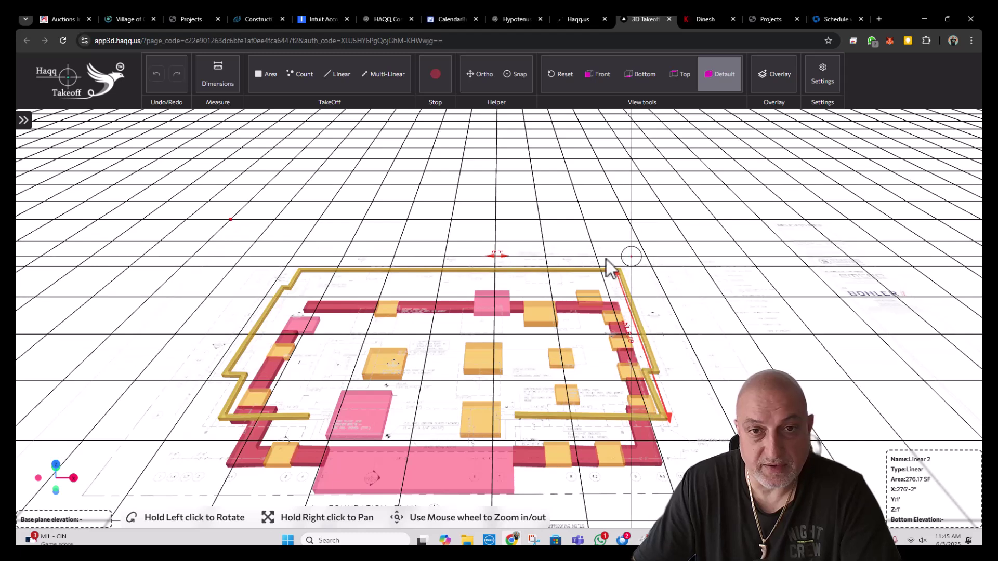
# - Return to the 2D takeoff and remove the Linear 2 item from the Wall Footings group
pyautogui.click(585, 20)
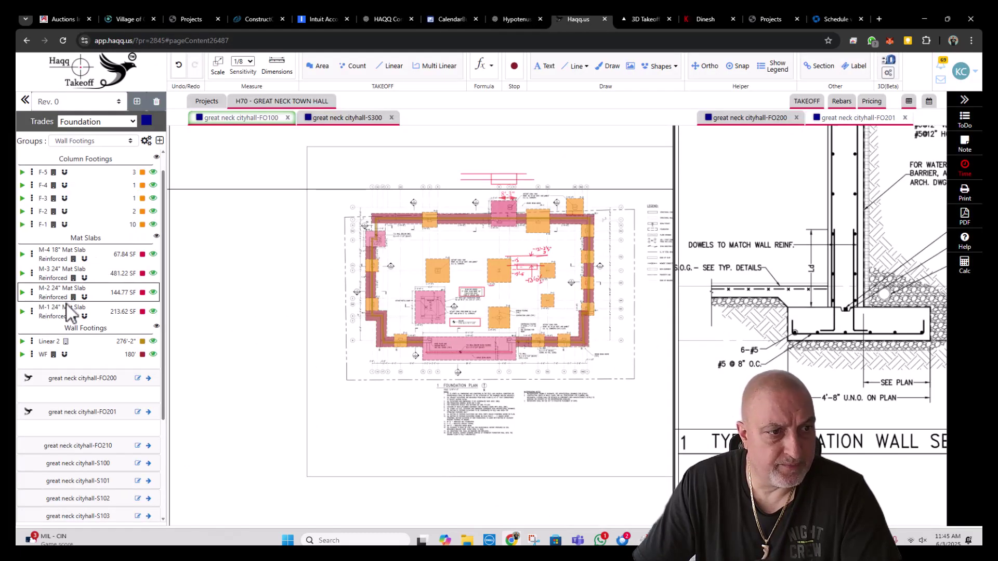
pyautogui.click(32, 342)
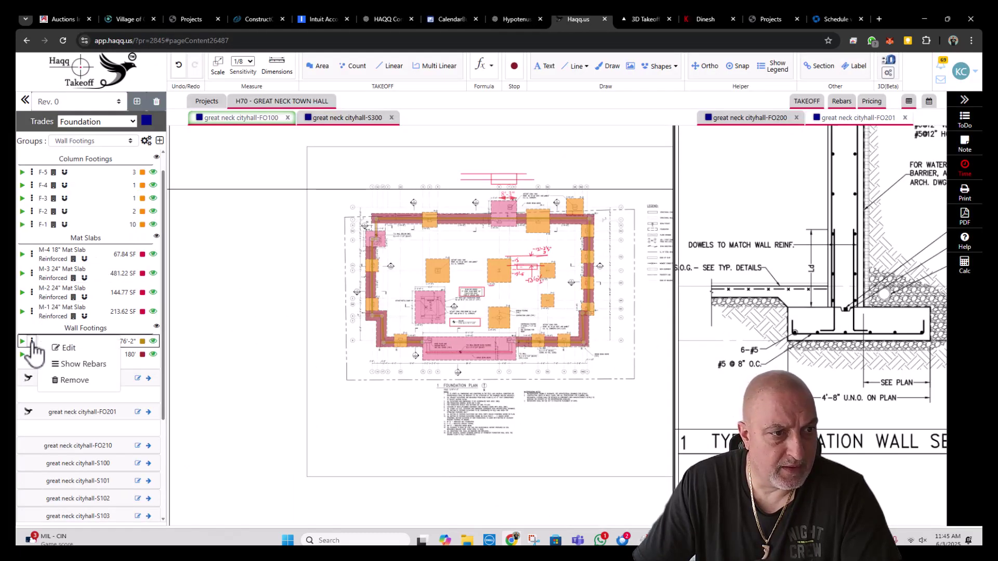
pyautogui.click(74, 381)
pyautogui.click(550, 171)
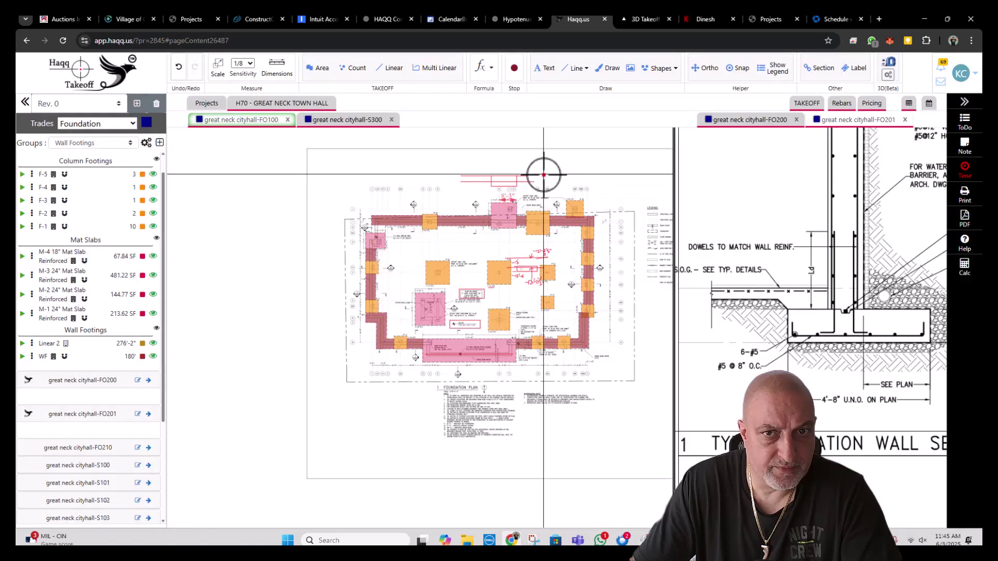
# - Reload the 3D model to check the wall footings without Linear 2, and return to the 2D takeoff
pyautogui.click(649, 26)
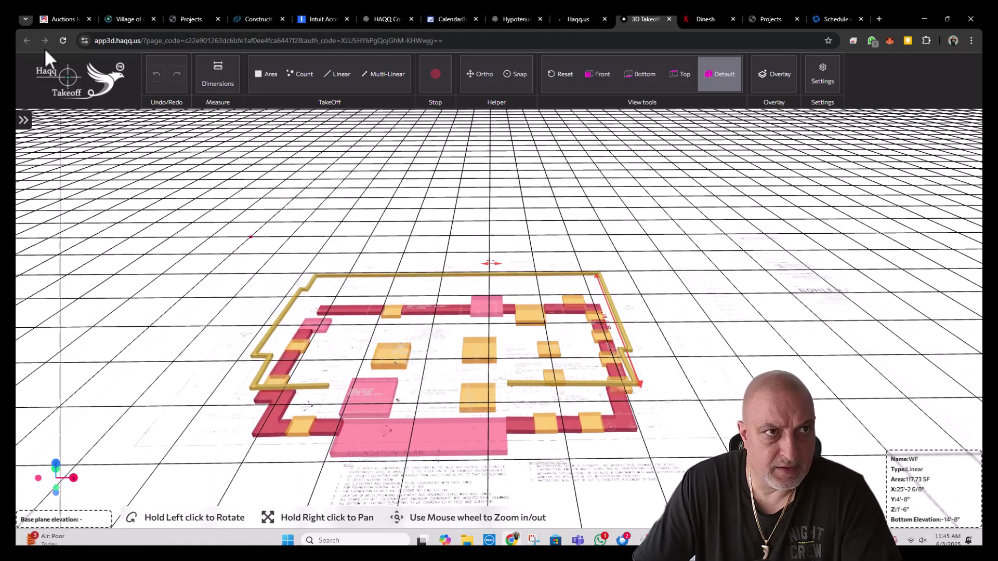
pyautogui.click(63, 41)
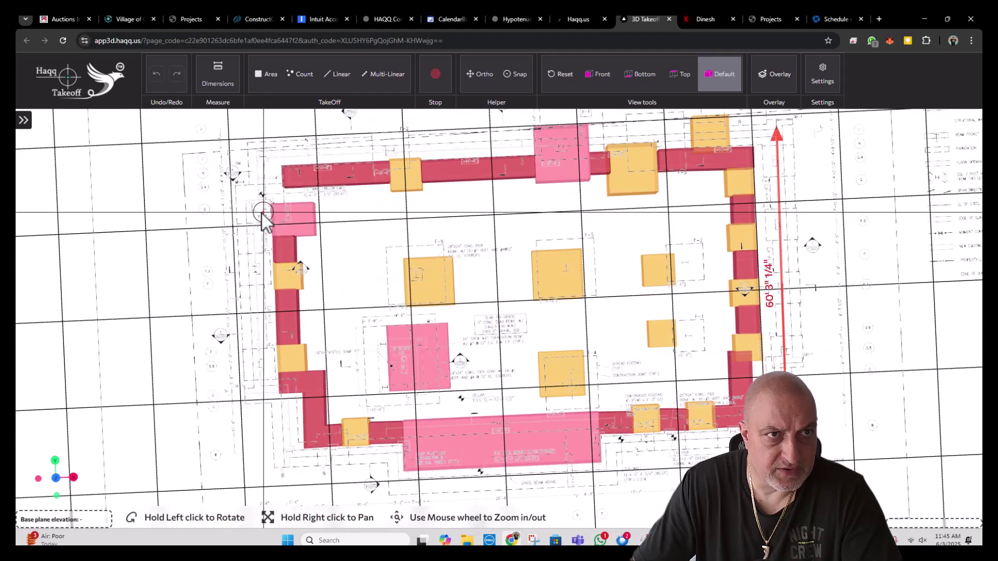
pyautogui.click(562, 20)
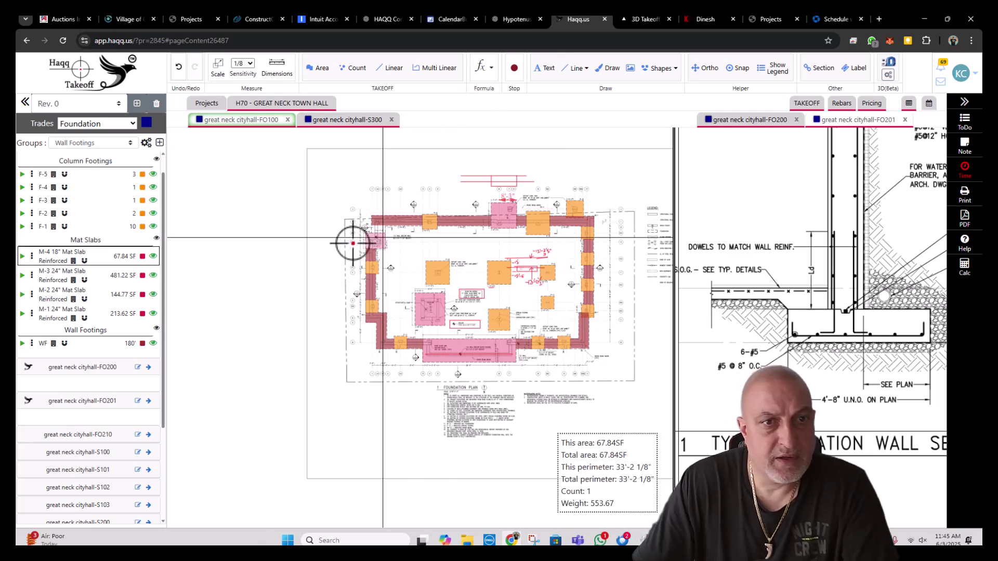
# - Start a multi-linear takeoff named WF W in the Wall Footings group with a dark red color
pyautogui.moveTo(457, 223)
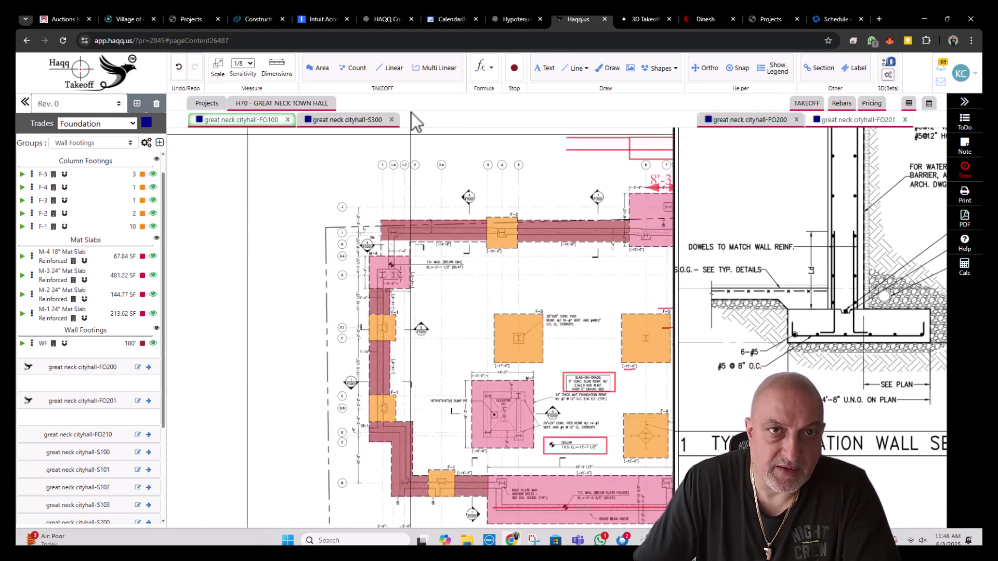
pyautogui.click(430, 73)
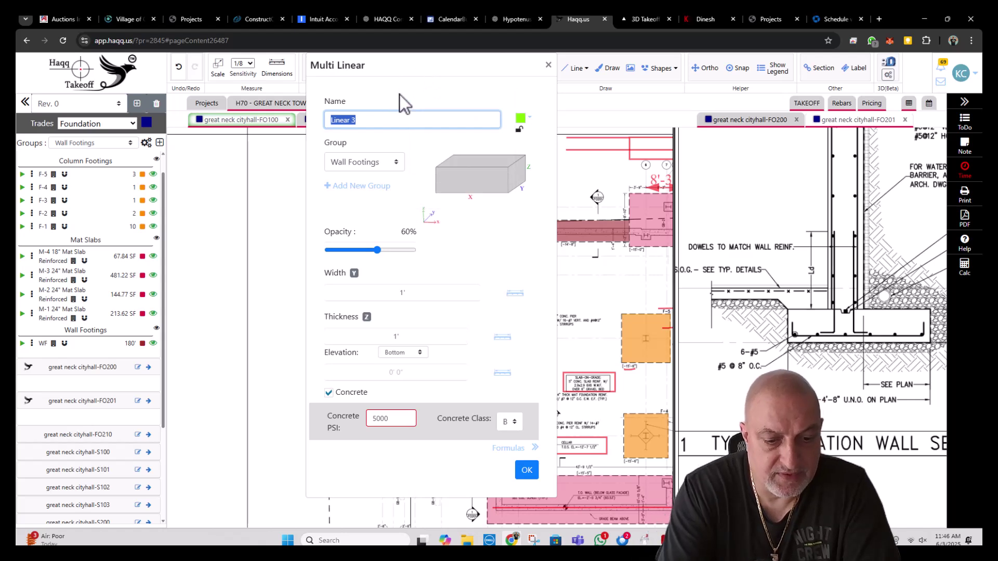
pyautogui.write('w')
pyautogui.press('BackSpace')
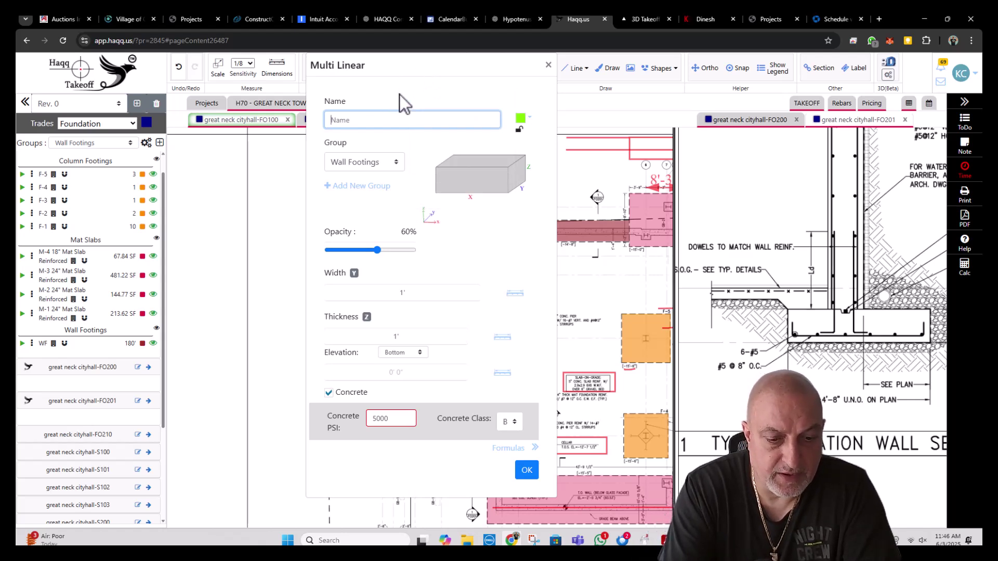
pyautogui.write('WF')
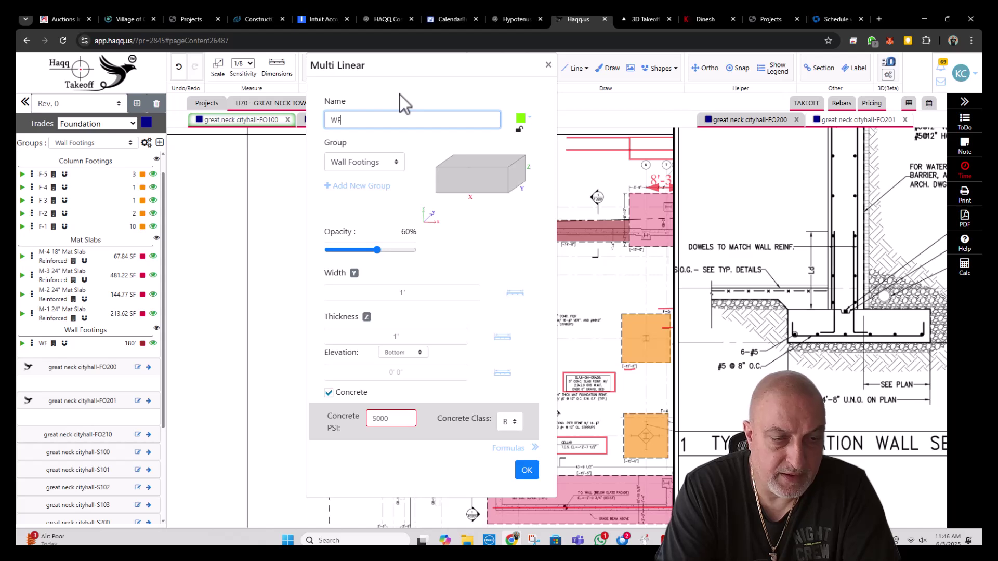
pyautogui.write(' W')
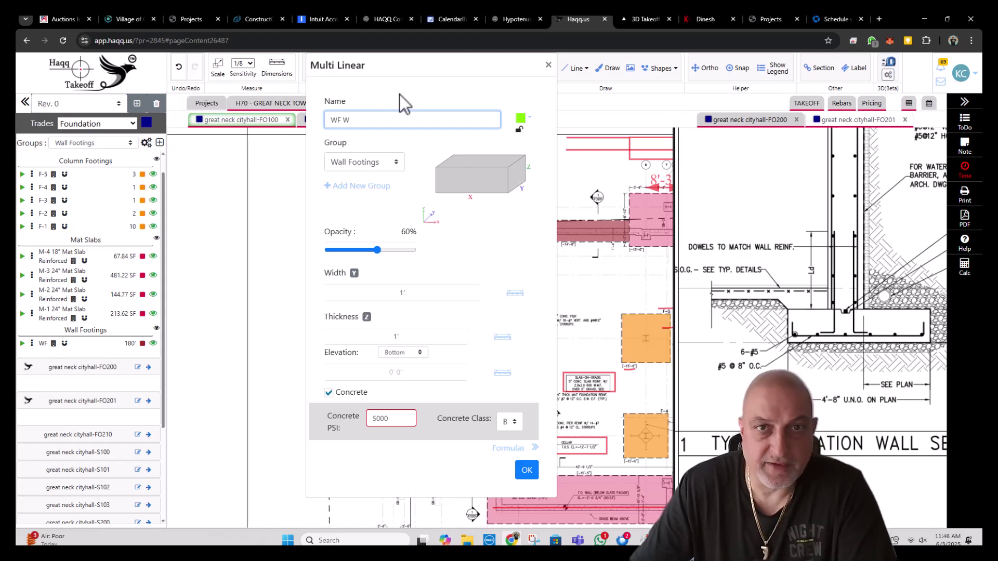
pyautogui.click(522, 119)
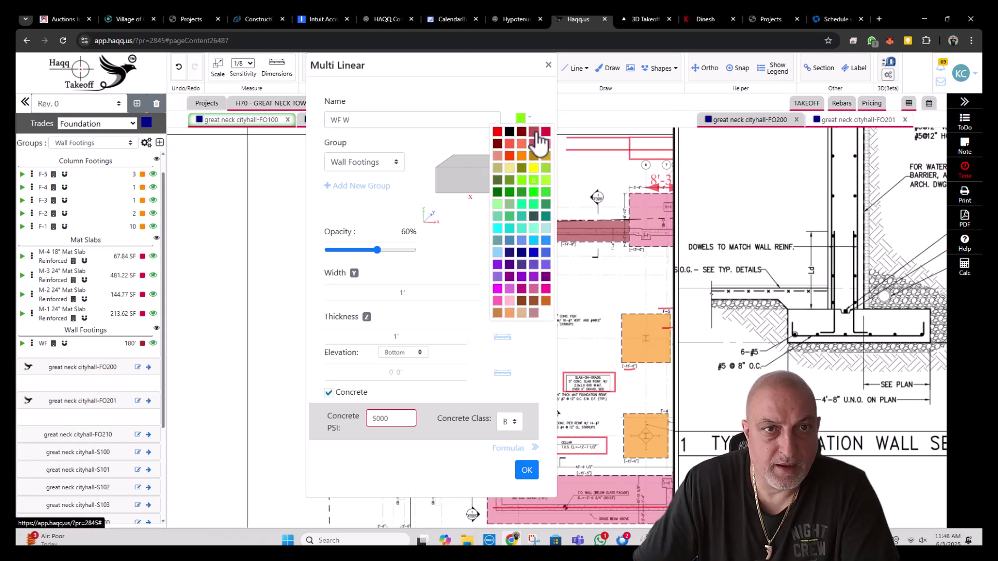
pyautogui.click(536, 133)
pyautogui.press('Return')
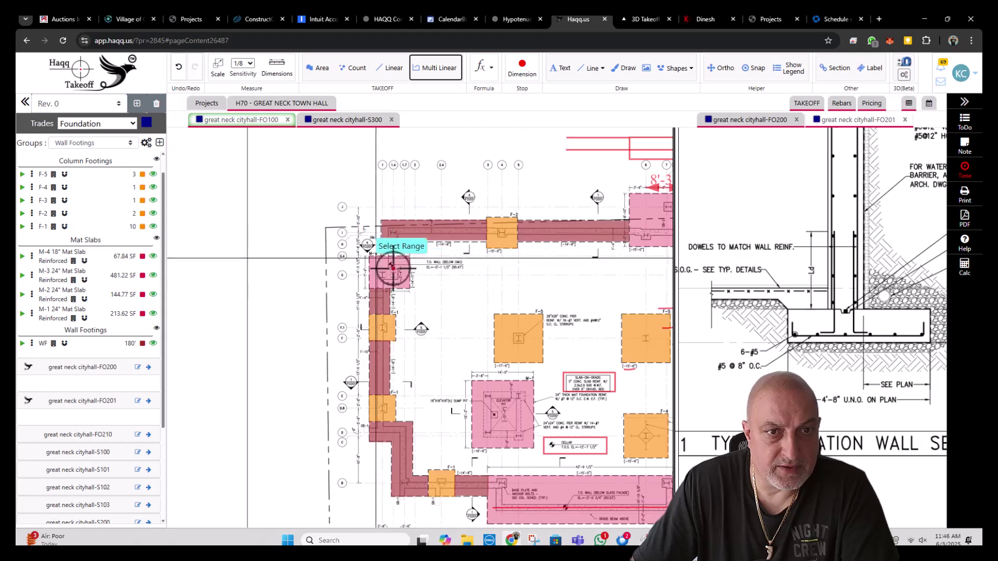
# - With Ortho on, mark the WF W width range horizontally between the upper wall footing and mat slab M-4, about 6'-6 1/8" wide
pyautogui.scroll(5, 393, 268)
pyautogui.click(369, 225)
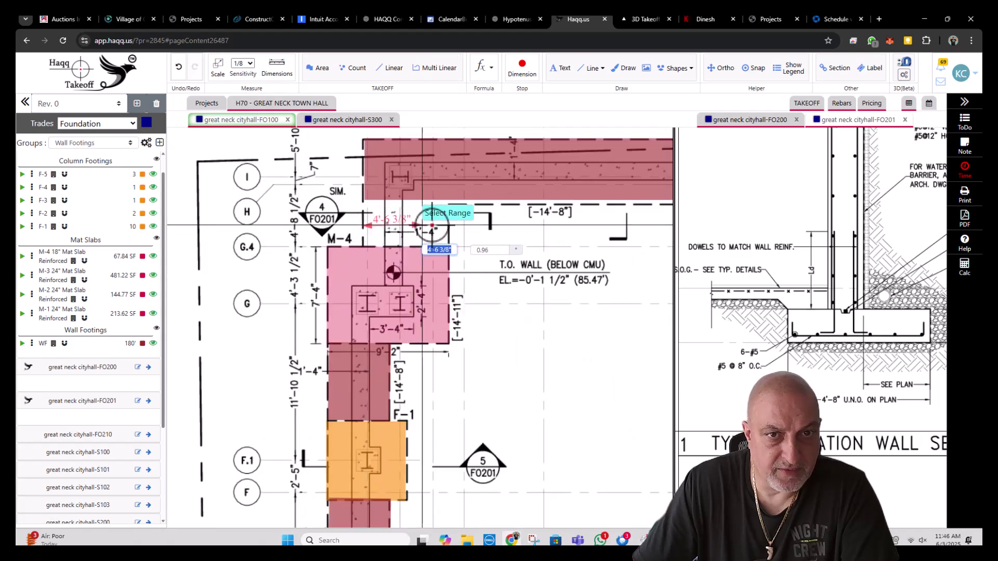
pyautogui.press('o')
pyautogui.doubleClick(449, 225)
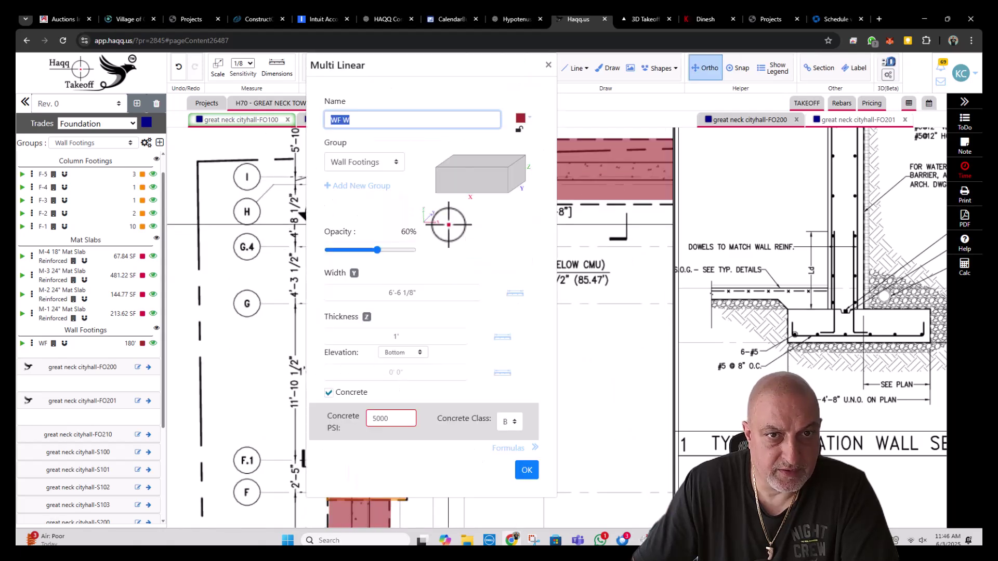
# - Set the WF W footing's thickness to 1.5' and its bottom elevation to -14'-8", and accept the multi-linear settings
pyautogui.click(417, 337)
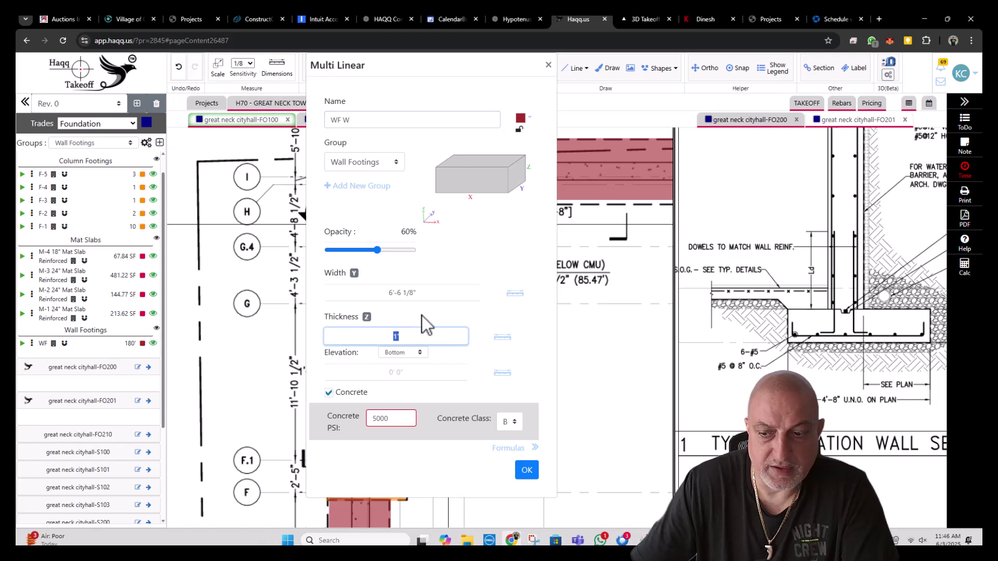
pyautogui.write("1.5'")
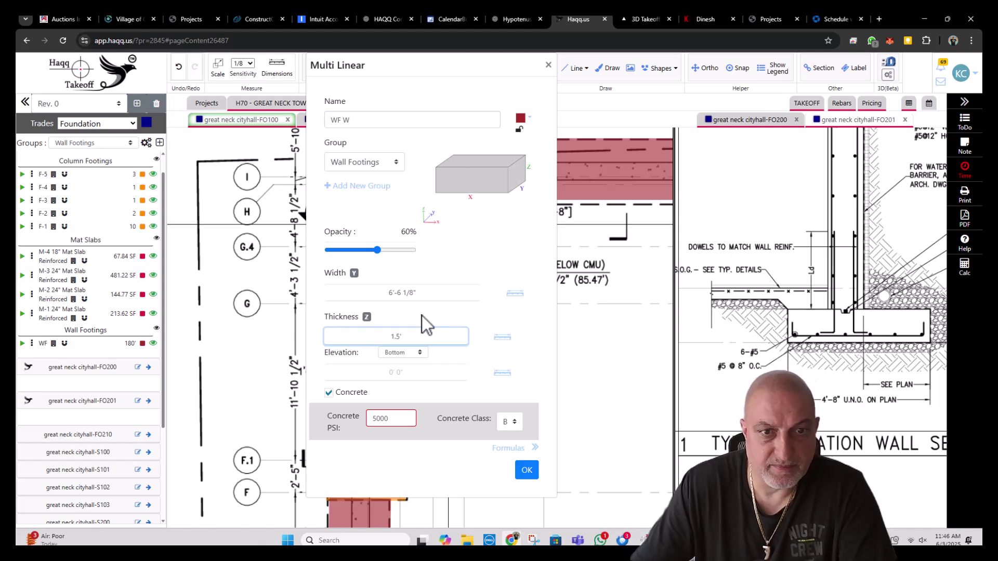
pyautogui.press('Tab')
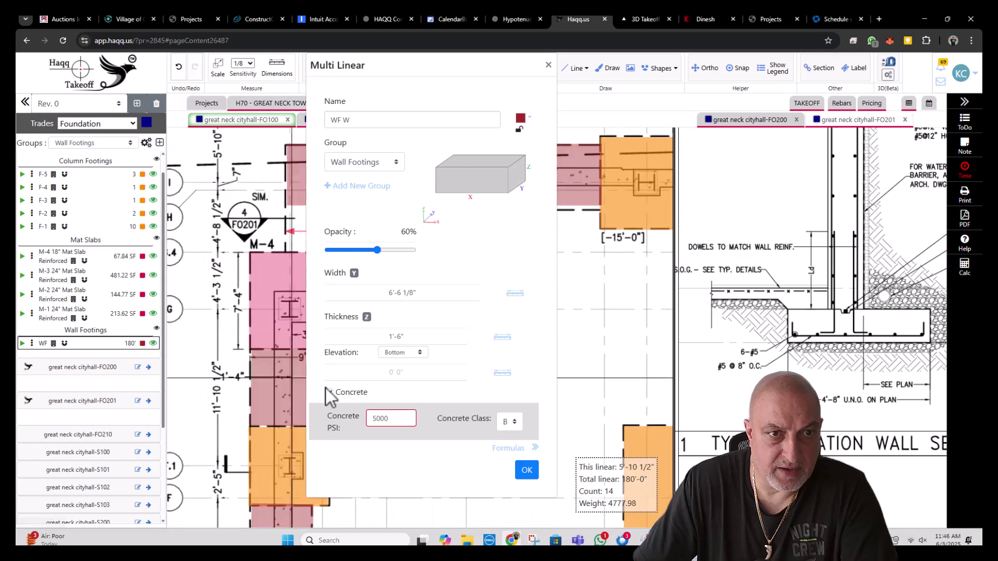
pyautogui.click(410, 371)
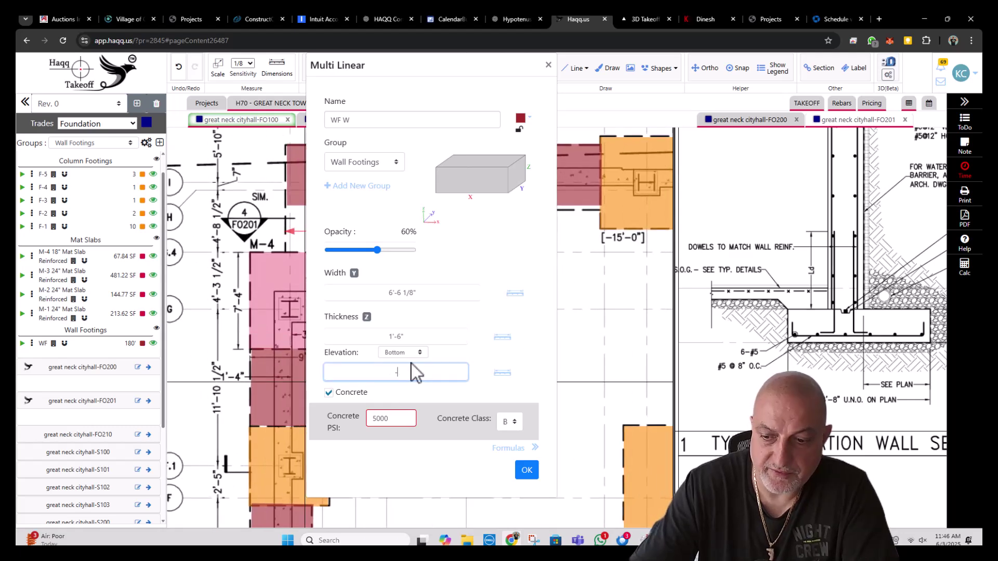
pyautogui.write('-14\'-8"')
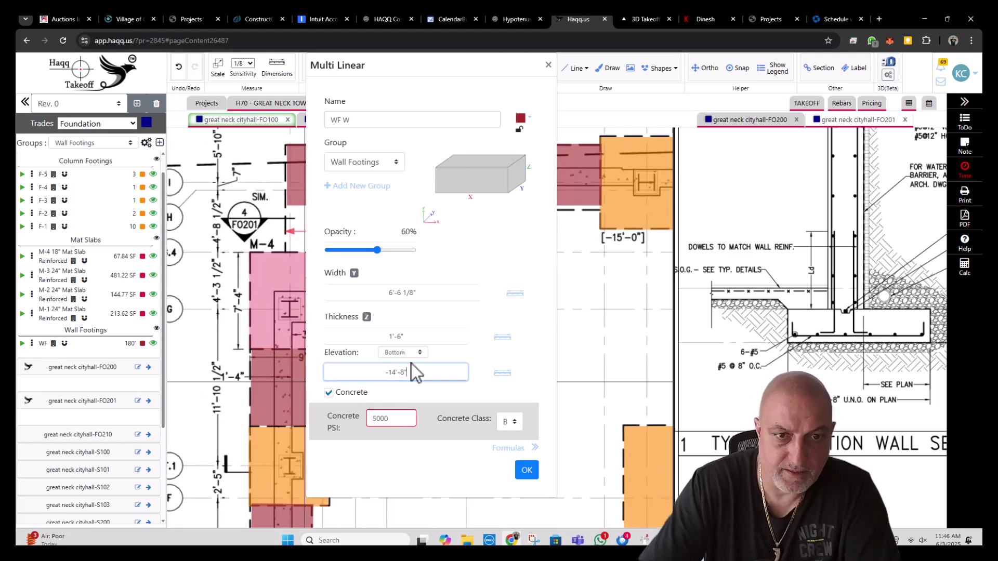
pyautogui.click(527, 470)
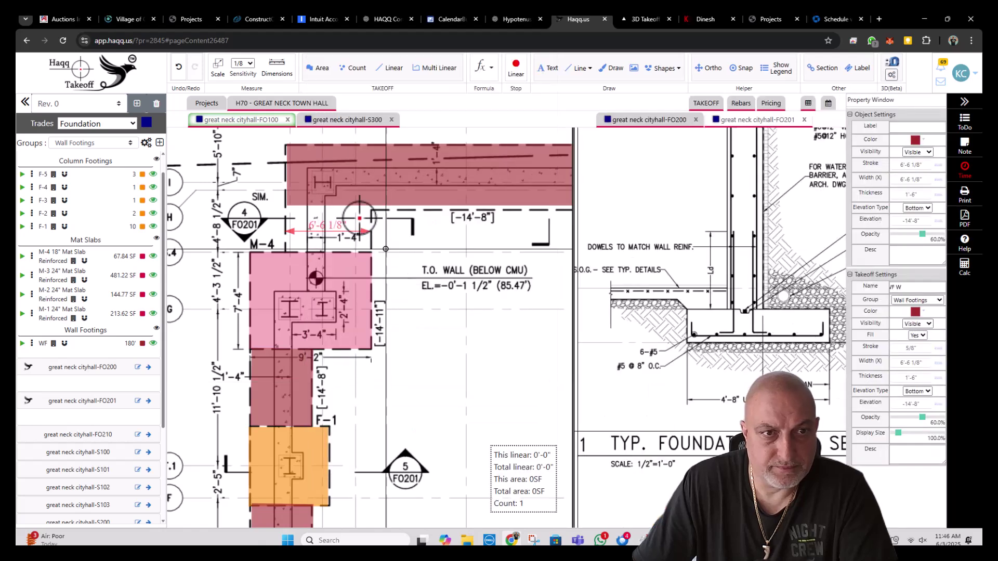
# - With Ortho on, draw one vertical WF W segment about 3'-8 3/4" long from the upper wall footing down to mat slab M-4
pyautogui.click(327, 204)
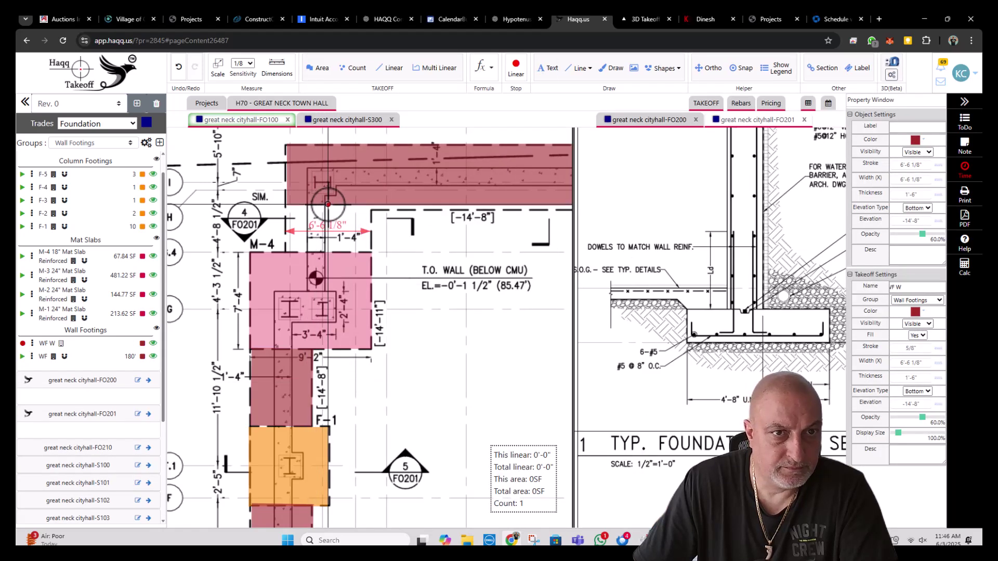
pyautogui.press('F8')
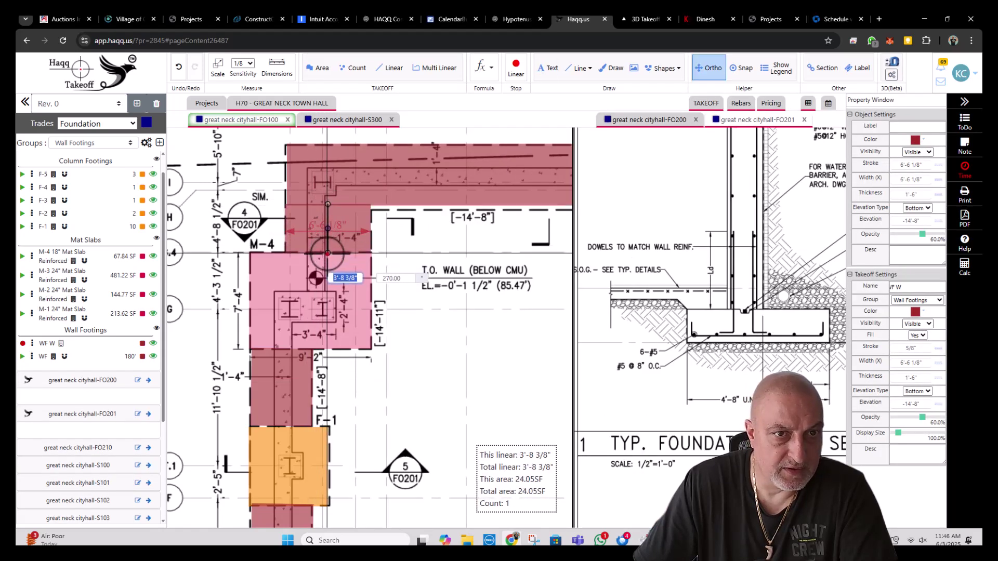
pyautogui.doubleClick(328, 253)
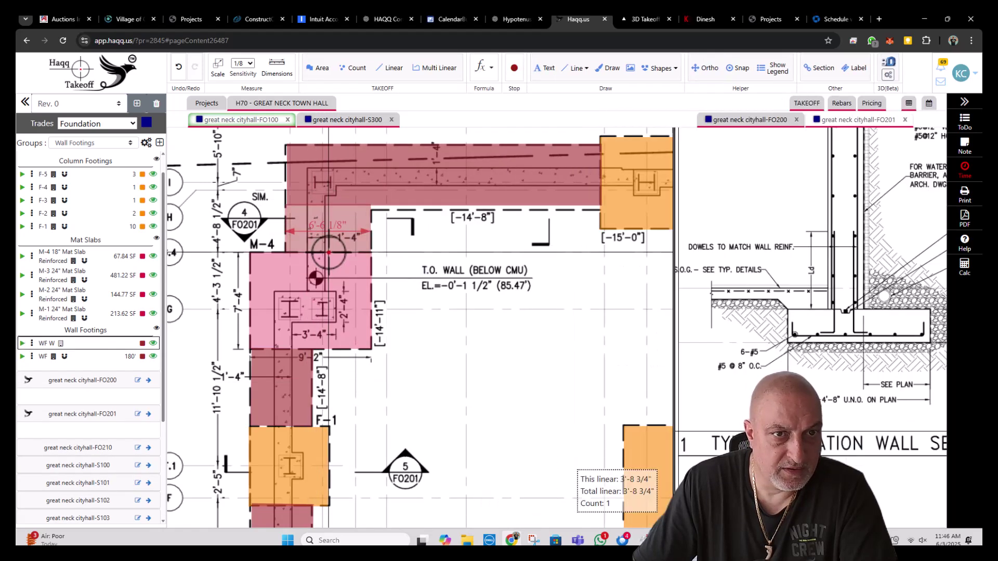
# - Show the rebars of the upper WF wall footing and copy both of its bar entries
pyautogui.rightClick(434, 173)
pyautogui.moveTo(491, 307)
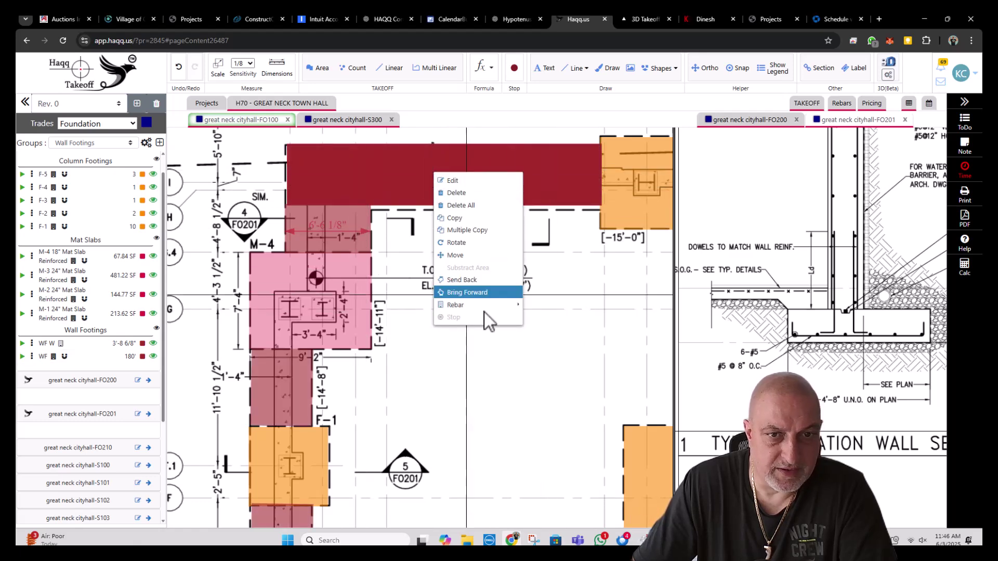
pyautogui.click(536, 304)
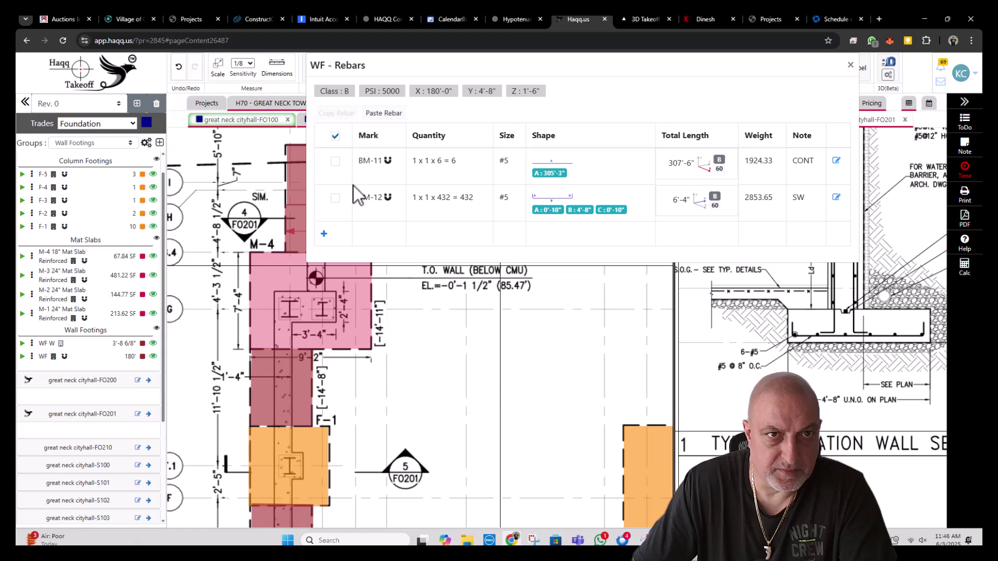
pyautogui.click(335, 137)
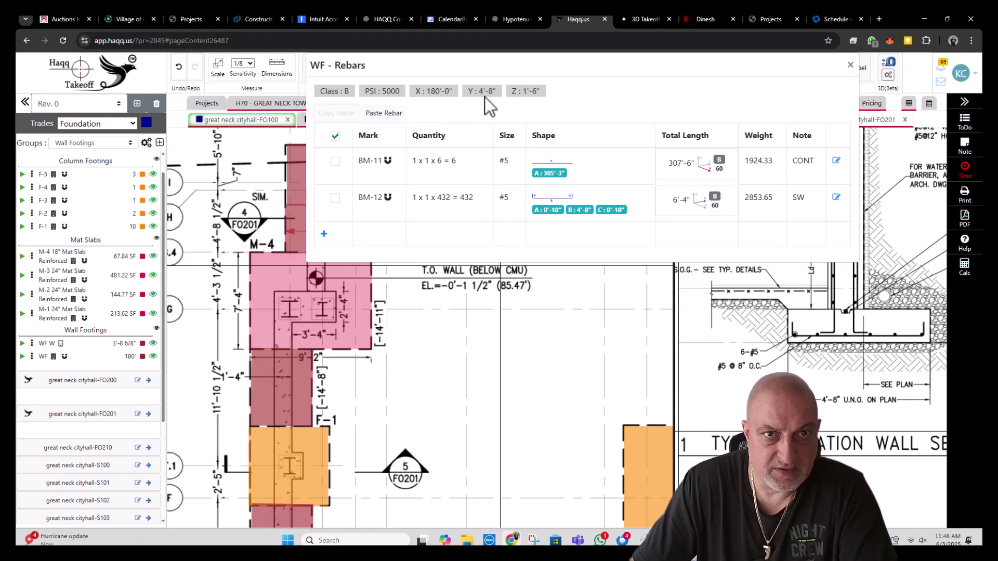
# - Show the rebars of the new WF W footing and paste the copied WF bars into it
pyautogui.moveTo(629, 468); pyautogui.dragTo(522, 498)
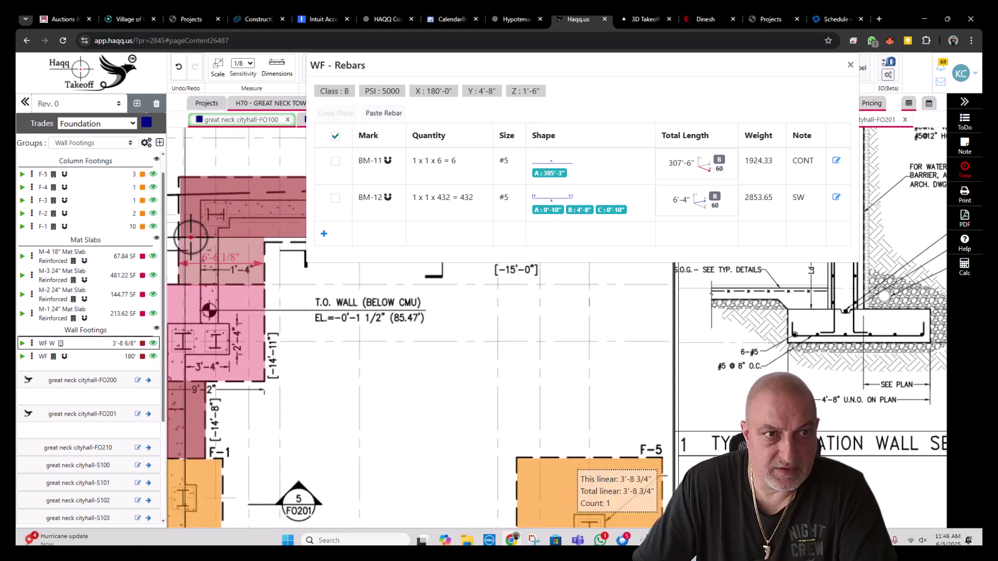
pyautogui.rightClick(237, 254)
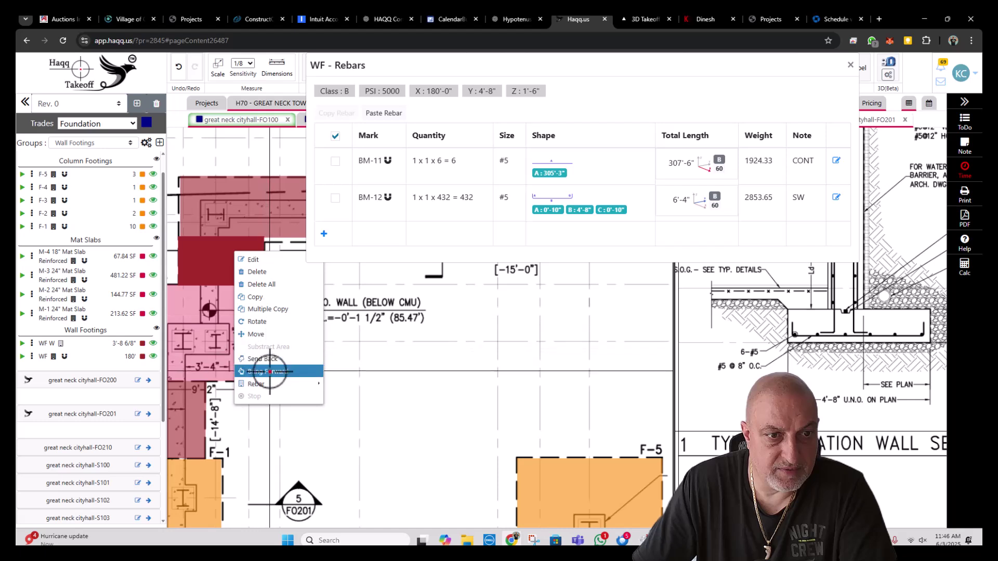
pyautogui.moveTo(272, 389)
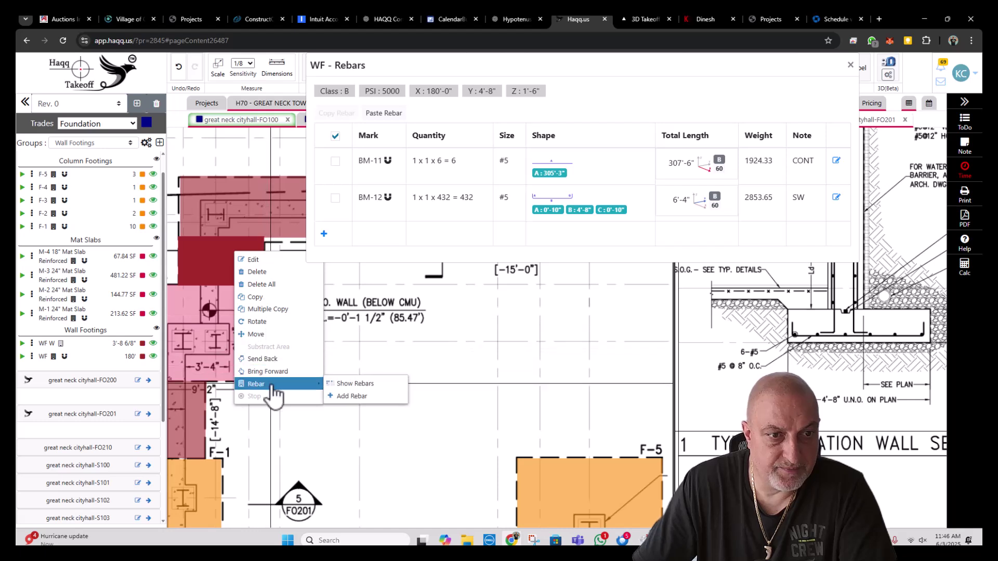
pyautogui.click(345, 383)
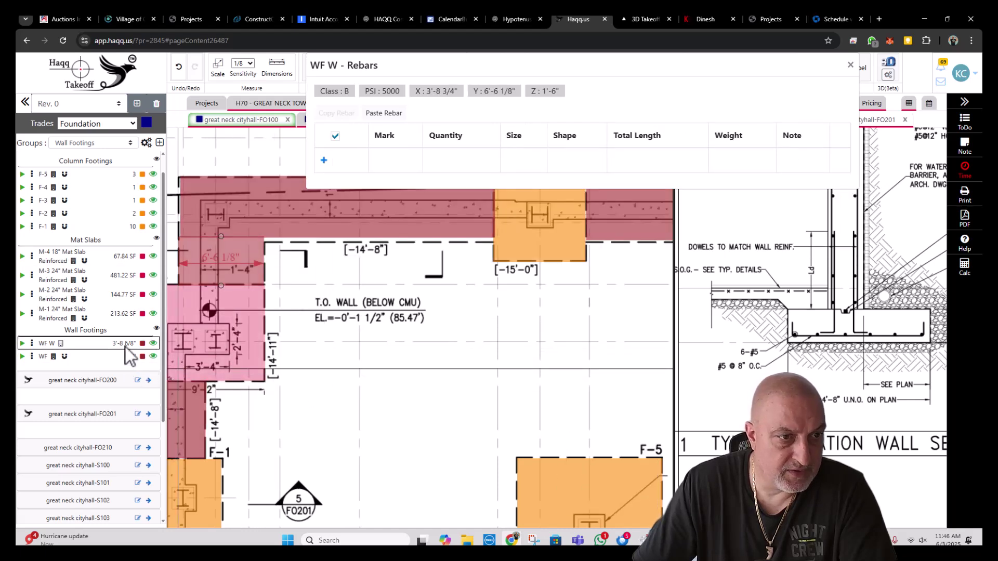
pyautogui.click(382, 115)
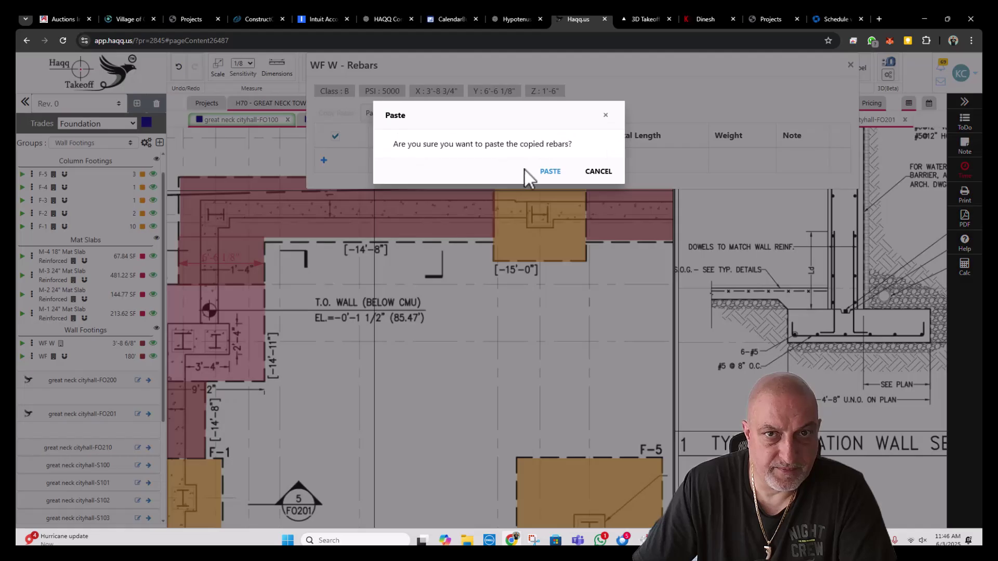
pyautogui.click(548, 172)
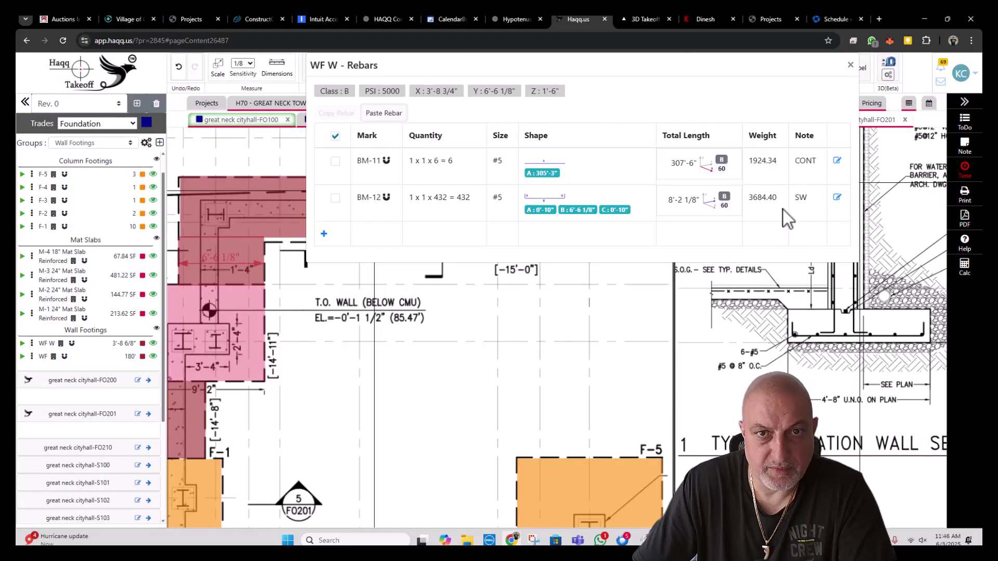
# - Replace the length of WF W's continuous bar BM-11 with the automatic length and save it
pyautogui.click(837, 161)
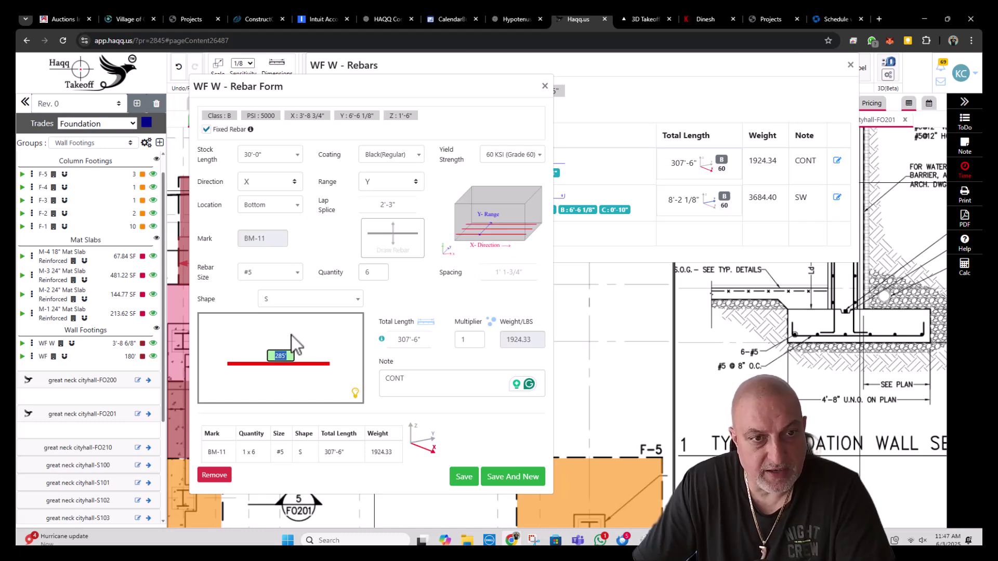
pyautogui.press('BackSpace')
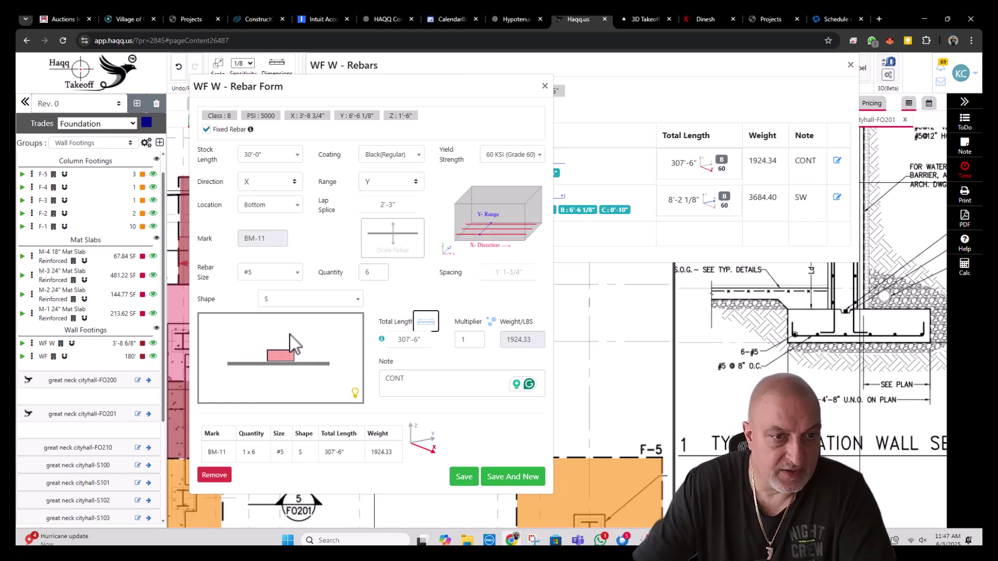
pyautogui.press('a')
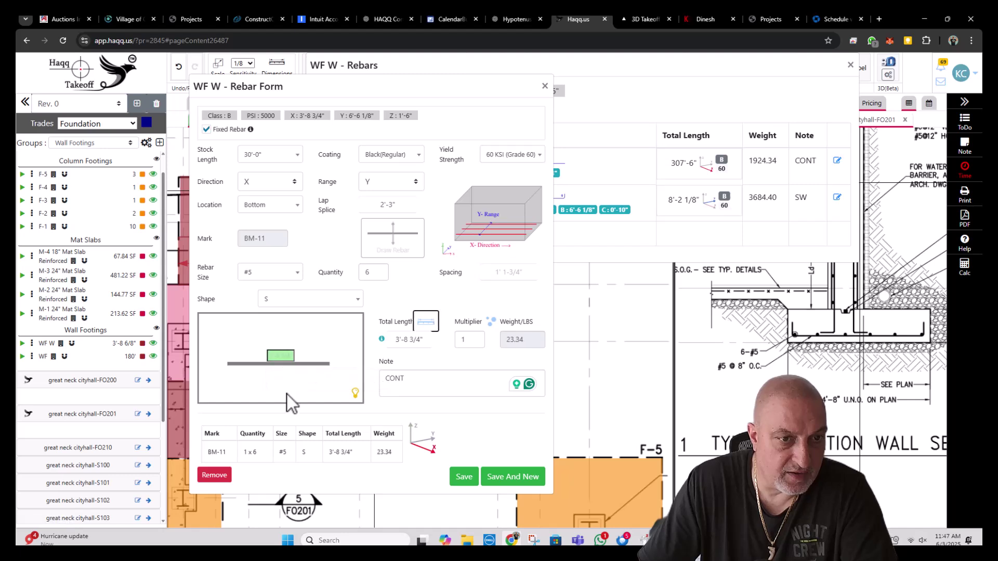
pyautogui.click(286, 364)
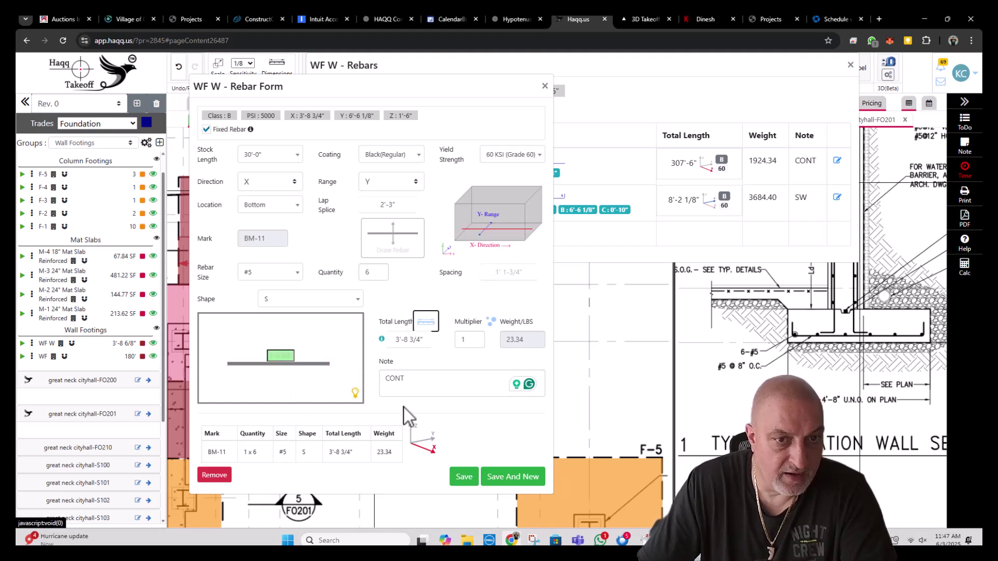
pyautogui.click(434, 383)
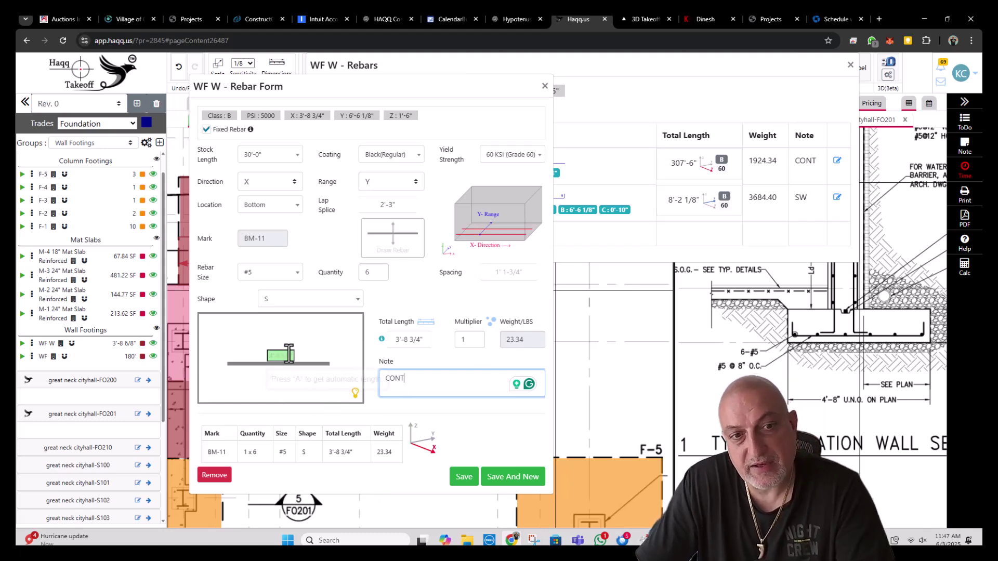
pyautogui.click(479, 468)
# - Replace the fixed quantity of WF W's SW bar BM-12 with an 8" spacing, save it and close the rebar list
pyautogui.click(837, 198)
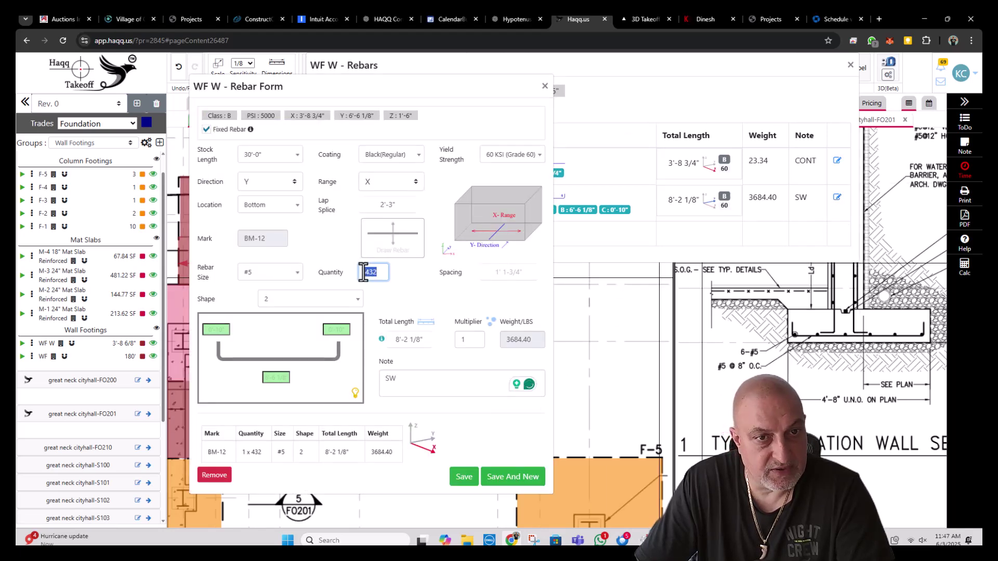
pyautogui.write('A')
pyautogui.press('Tab')
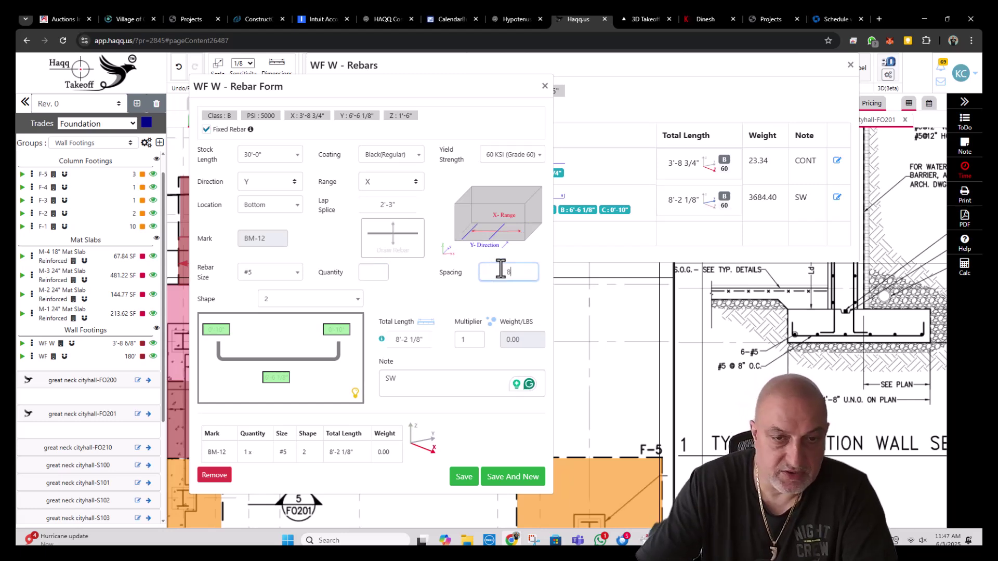
pyautogui.press('Tab')
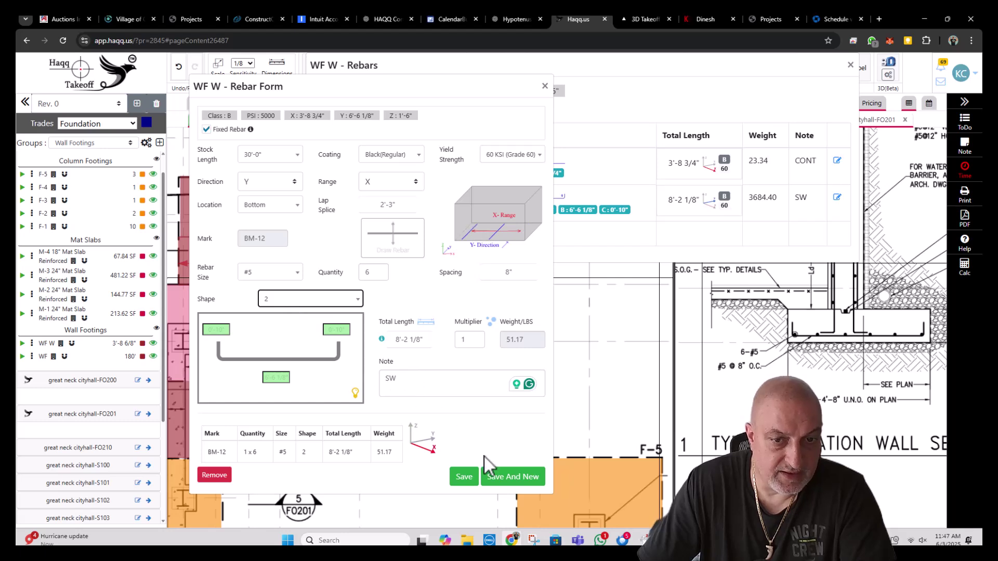
pyautogui.click(462, 477)
pyautogui.click(850, 64)
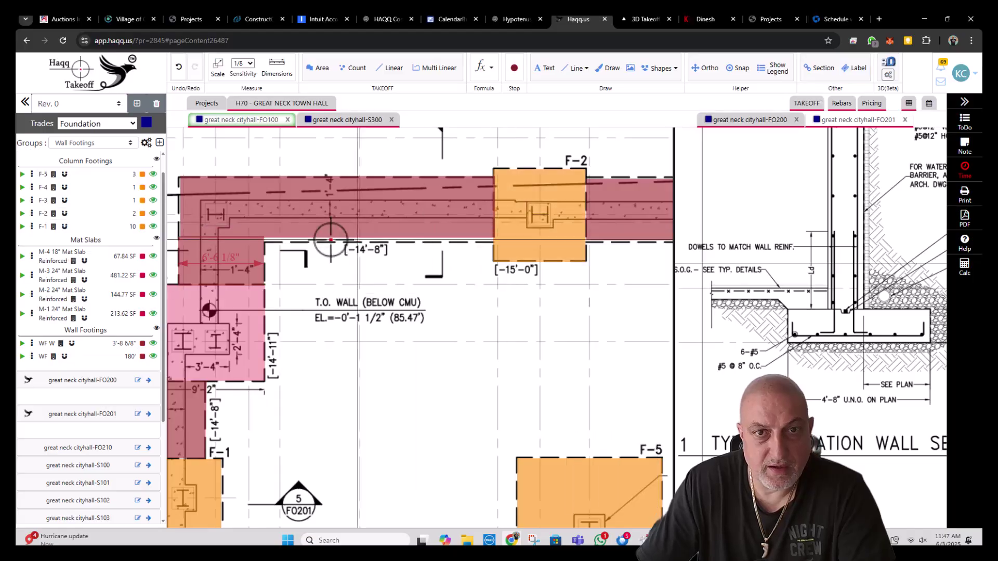
# - Switch to the 3D model to inspect the foundation with the WF W footing, and return to the 2D takeoff
pyautogui.click(642, 21)
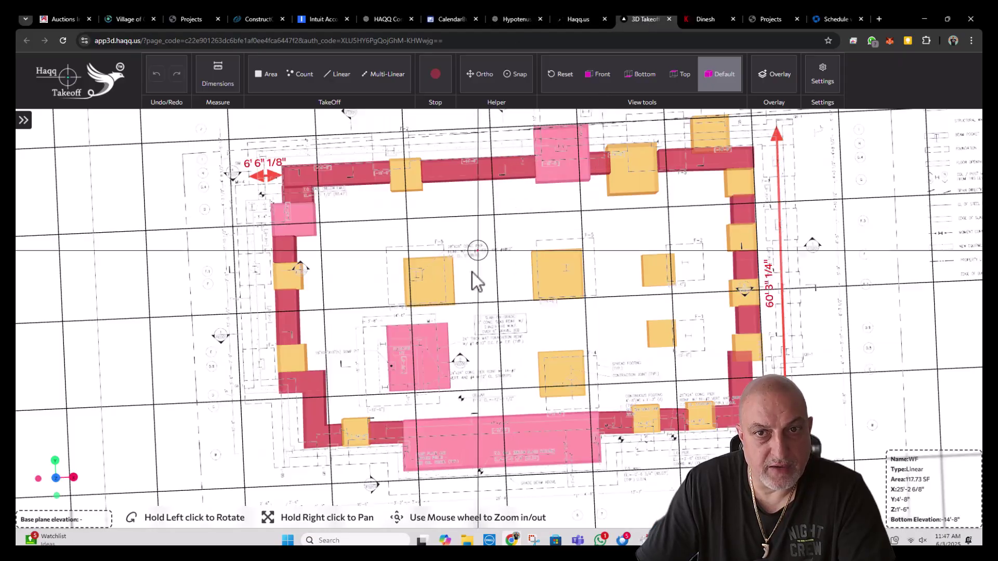
pyautogui.moveTo(472, 272); pyautogui.dragTo(494, 289)
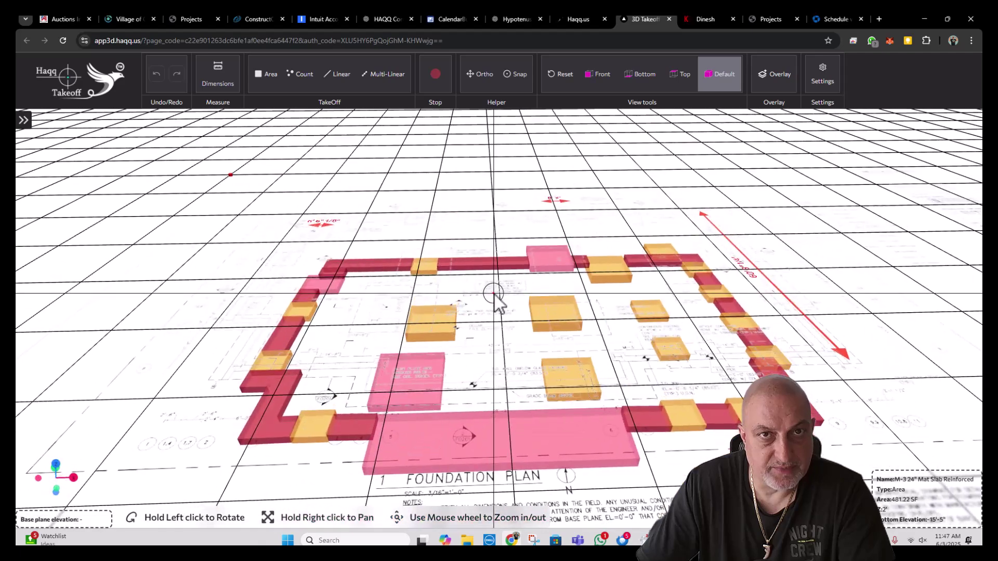
pyautogui.click(578, 17)
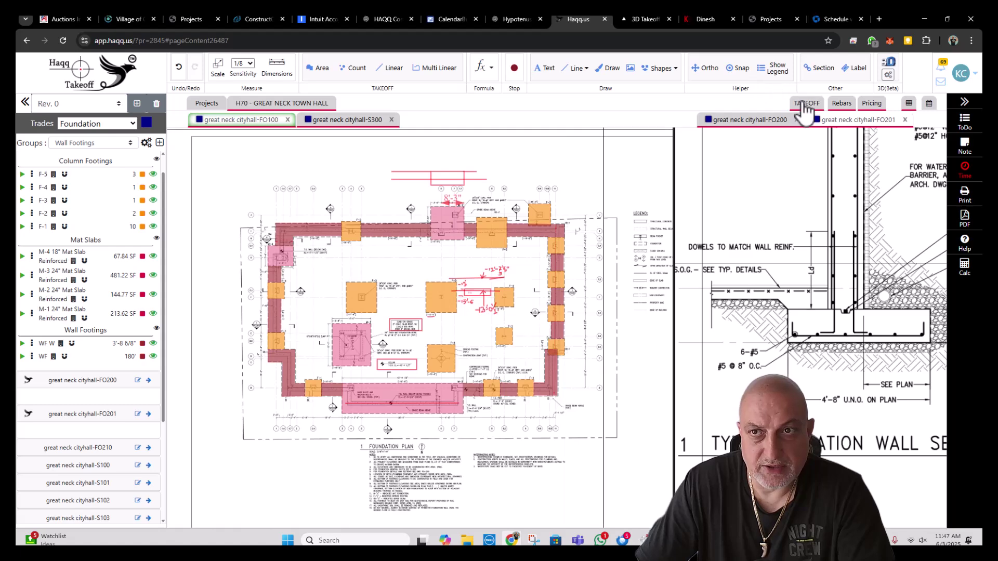
# - Review the takeoff summary of wall footings, mat slabs and column footings, and open the project's rebar summary
pyautogui.click(806, 103)
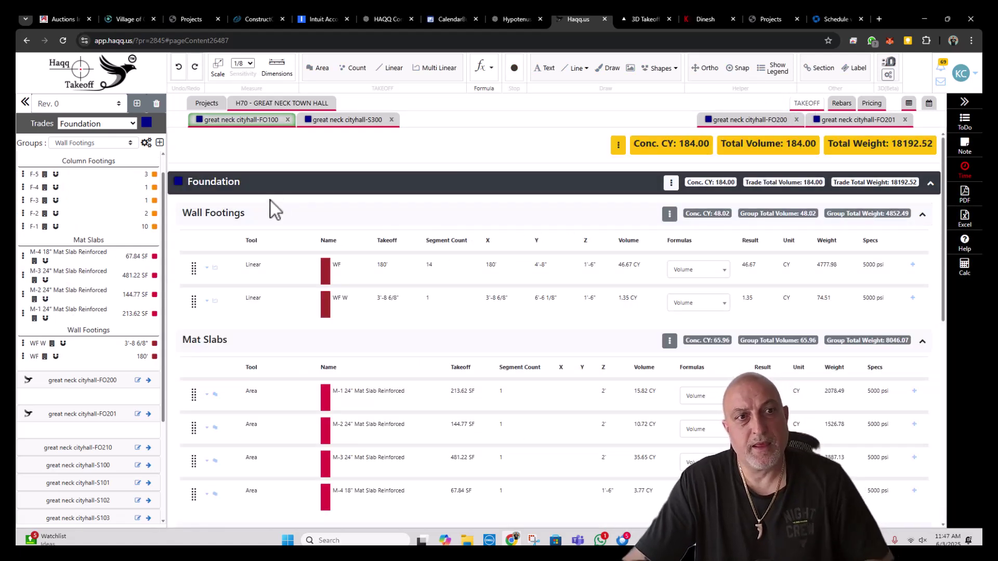
pyautogui.scroll(-2, 260, 285)
pyautogui.scroll(-4, 260, 285)
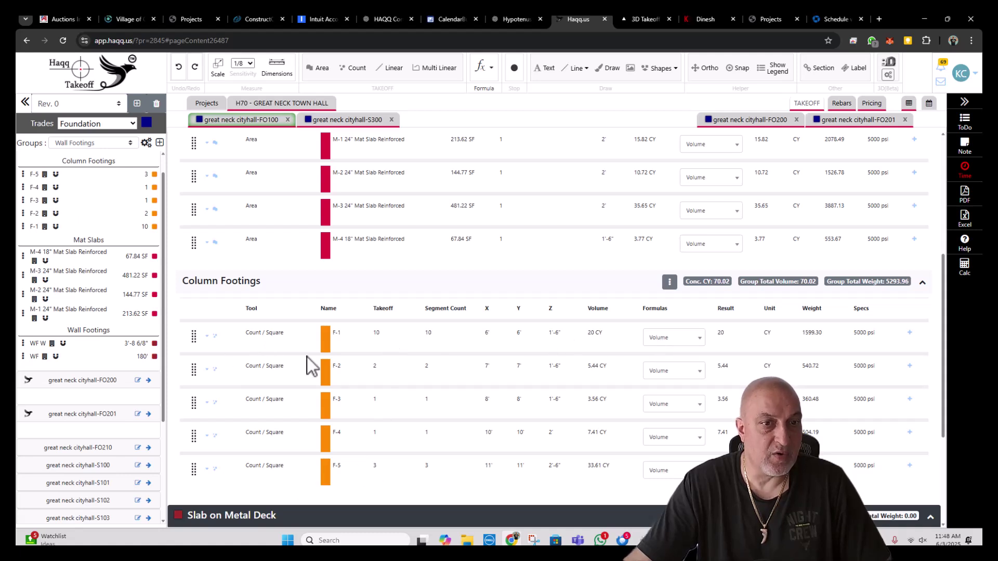
pyautogui.scroll(1, 464, 400)
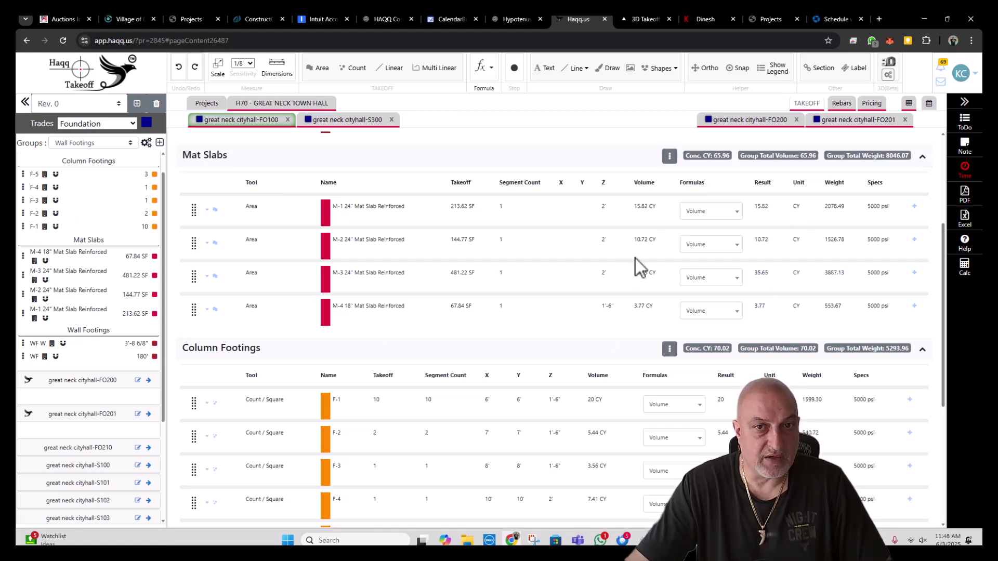
pyautogui.scroll(3, 332, 276)
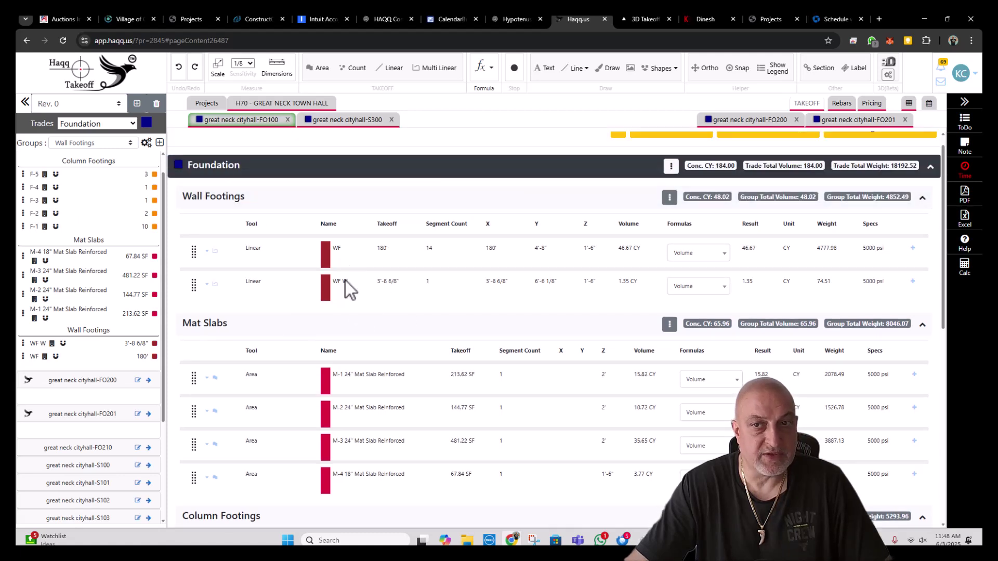
pyautogui.click(845, 104)
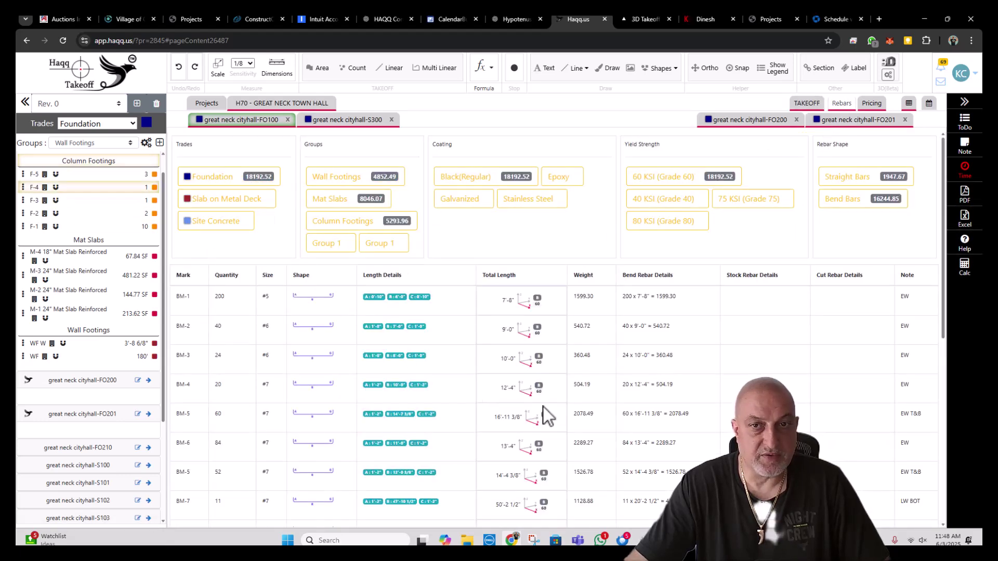
# - Examine the bar marks, lengths and weights in the foundation rebar summary, and return to foundation plan FO100
pyautogui.scroll(-2, 757, 369)
pyautogui.scroll(-5, 756, 364)
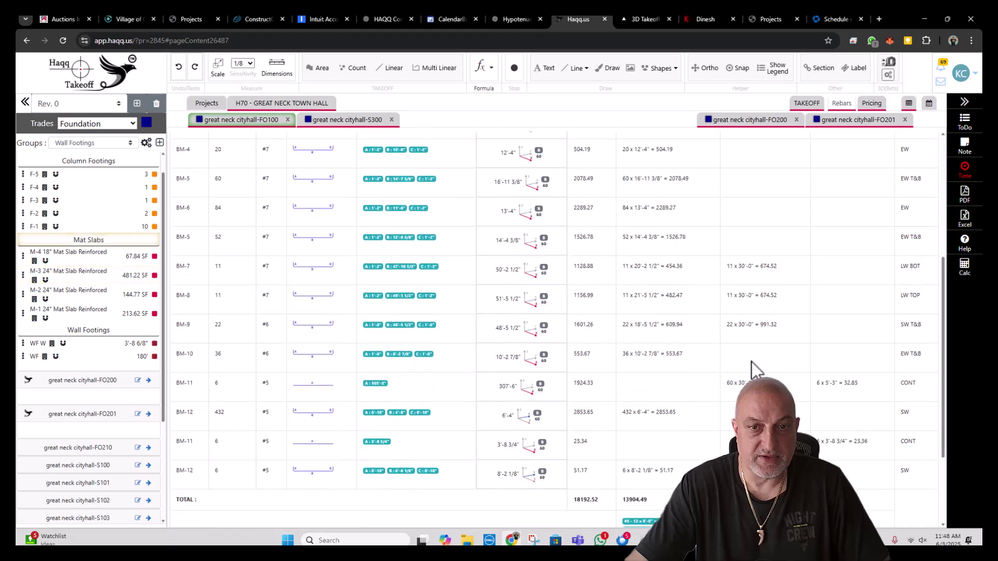
pyautogui.scroll(7, 745, 369)
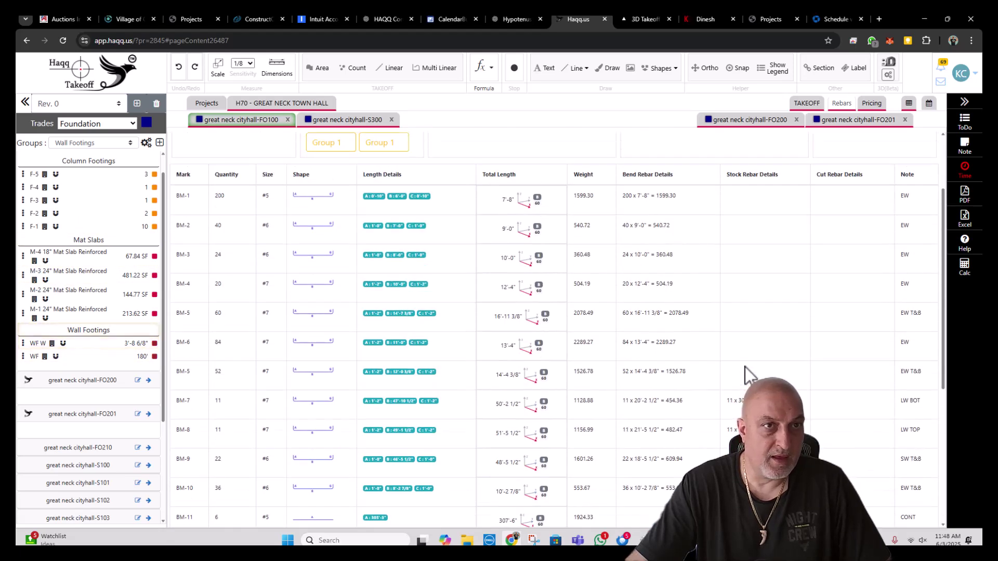
pyautogui.click(235, 120)
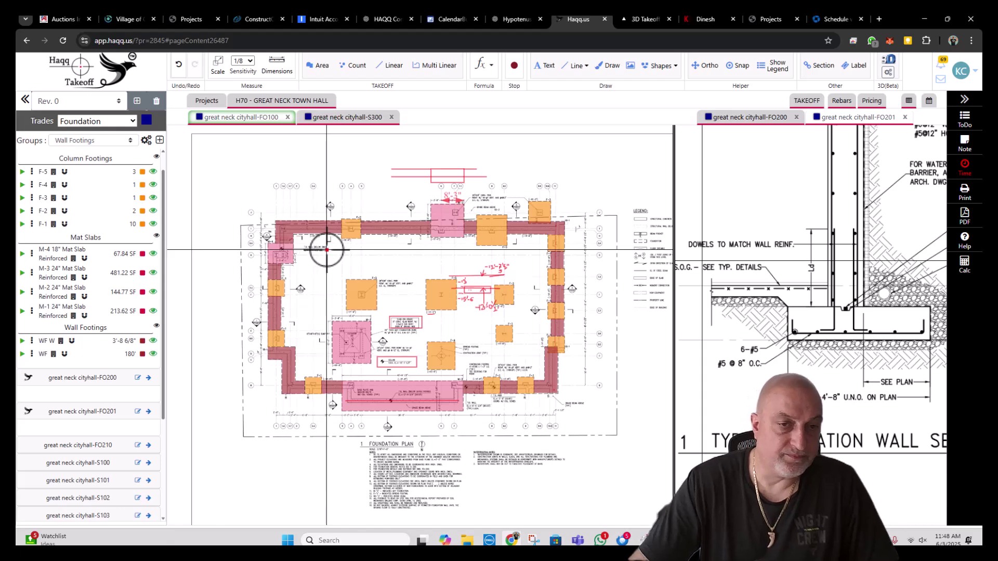
# - Locate the M-1 mat slab on the foundation plan and find the elevator pit detail on sheet FO200
pyautogui.scroll(5, 382, 271)
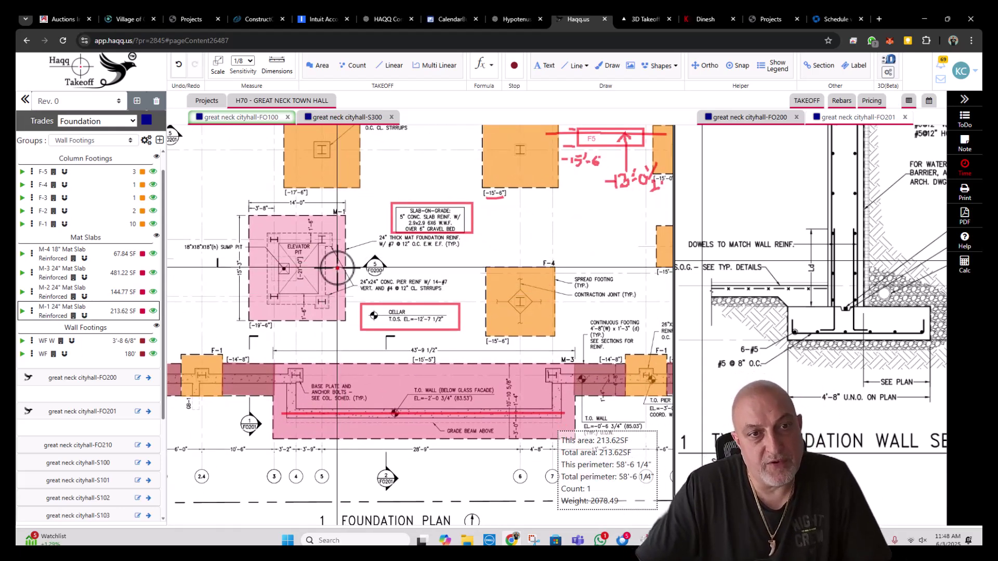
pyautogui.scroll(-3, 876, 351)
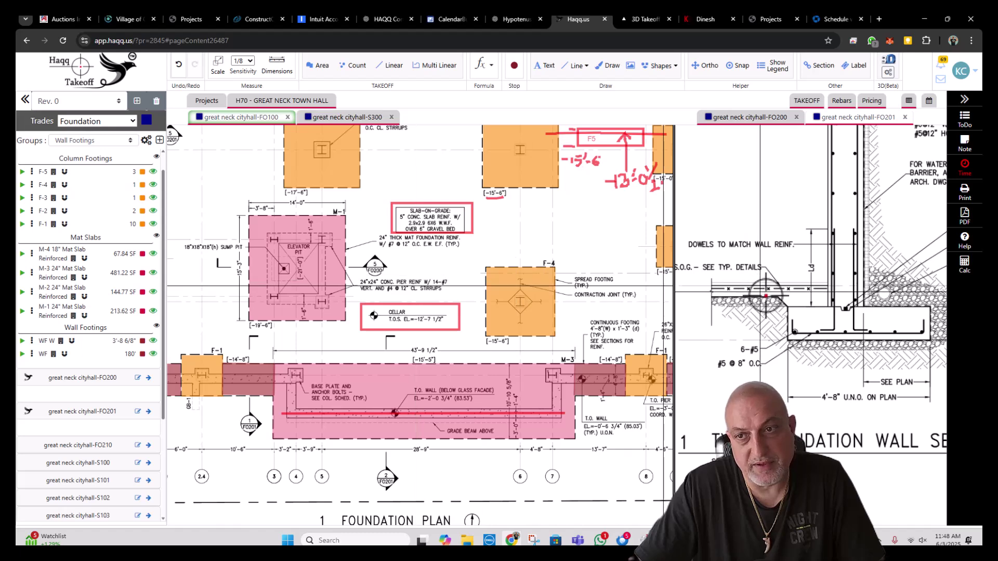
pyautogui.moveTo(876, 352); pyautogui.dragTo(842, 322)
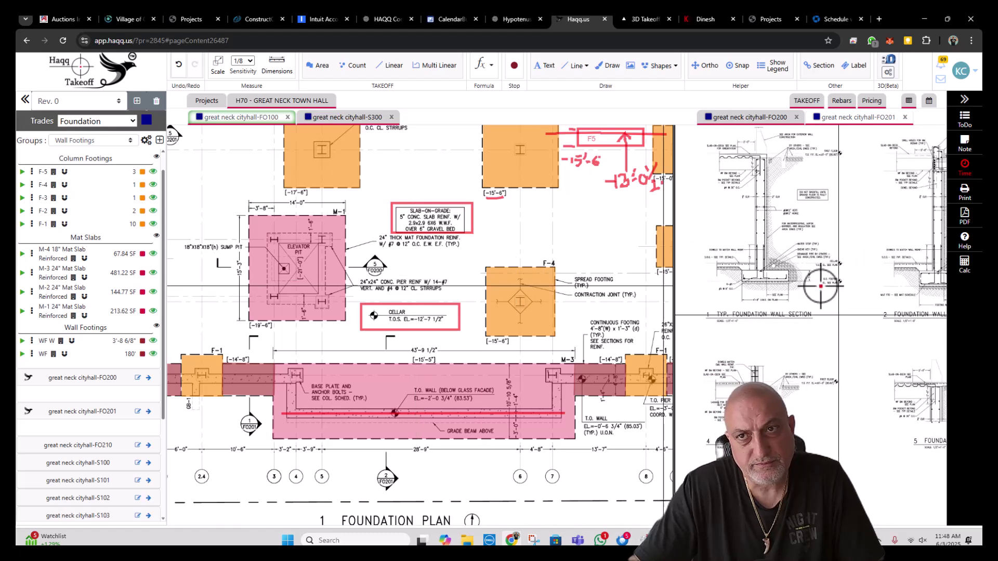
pyautogui.click(737, 118)
pyautogui.moveTo(754, 287); pyautogui.dragTo(696, 146)
pyautogui.scroll(-3, 779, 295)
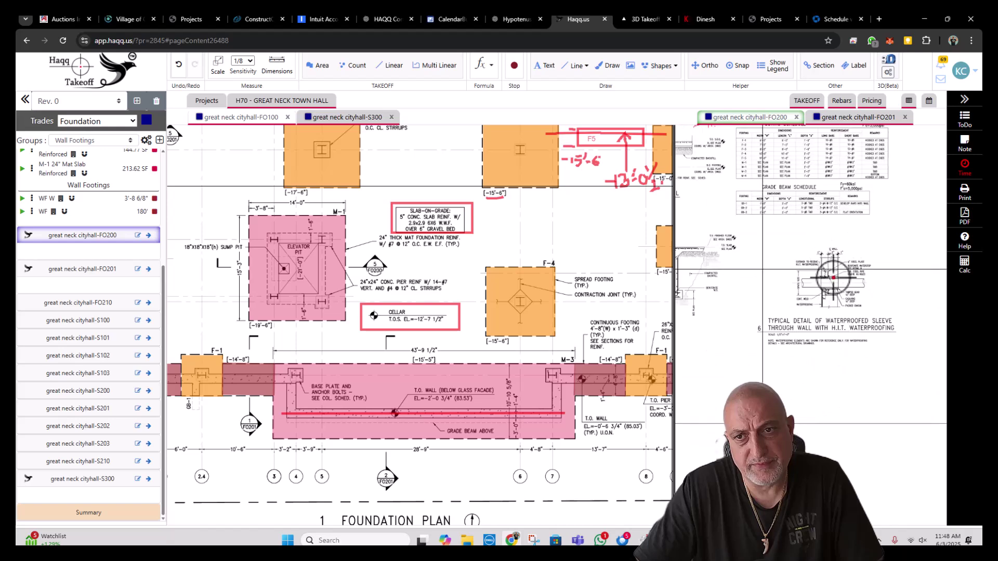
pyautogui.scroll(5, 779, 294)
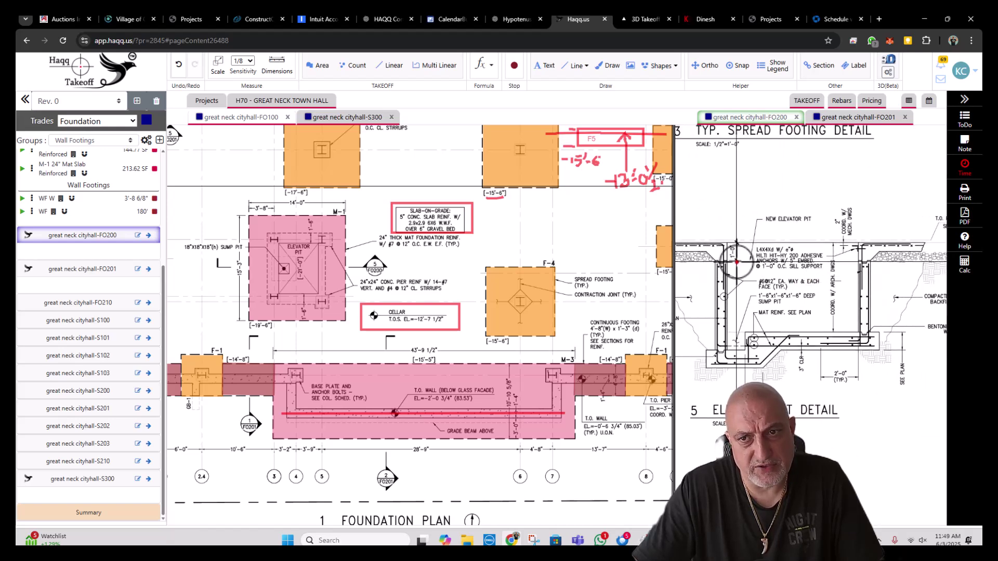
# - Compare the M-1 mat slab and its elevations on the plan with the elevator pit detail and the footing schedule
pyautogui.moveTo(334, 279)
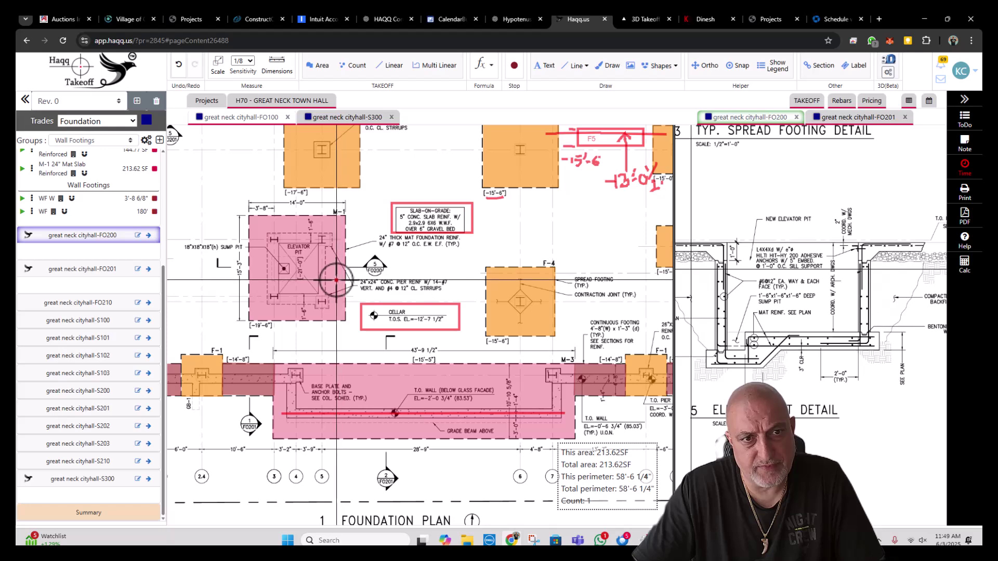
pyautogui.moveTo(794, 322); pyautogui.dragTo(831, 324)
pyautogui.moveTo(329, 285)
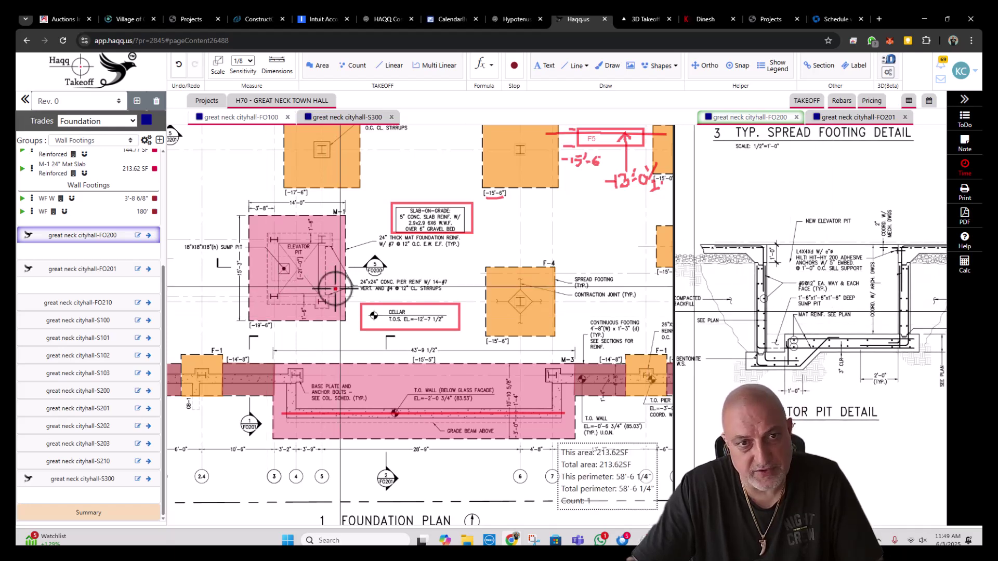
pyautogui.scroll(2, 315, 292)
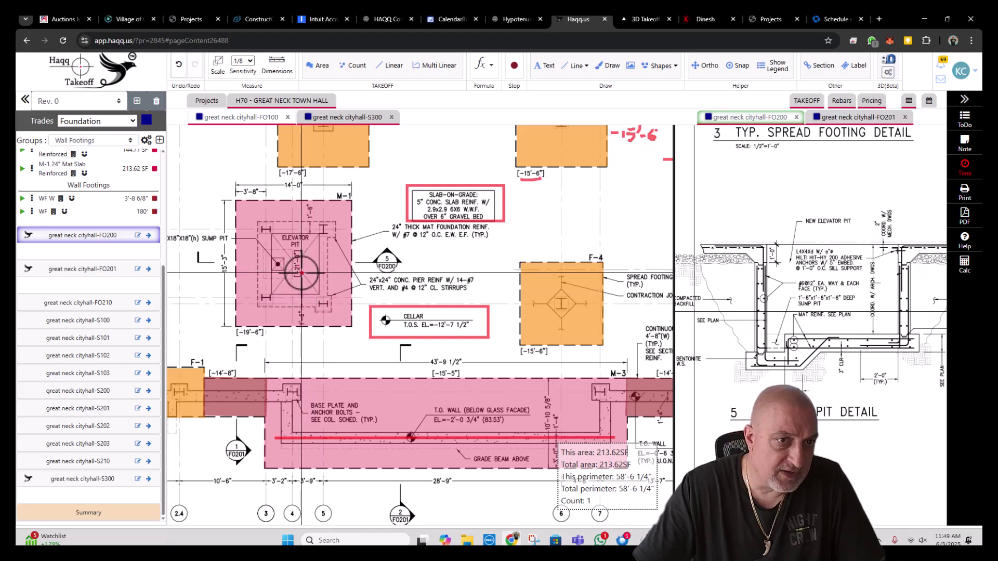
pyautogui.moveTo(306, 275); pyautogui.dragTo(332, 271)
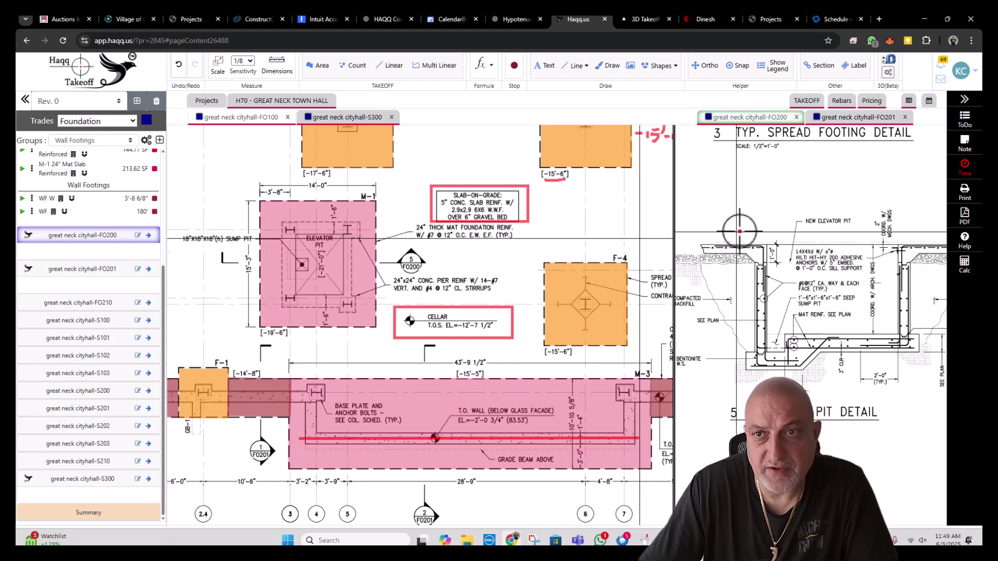
pyautogui.scroll(5, 739, 230)
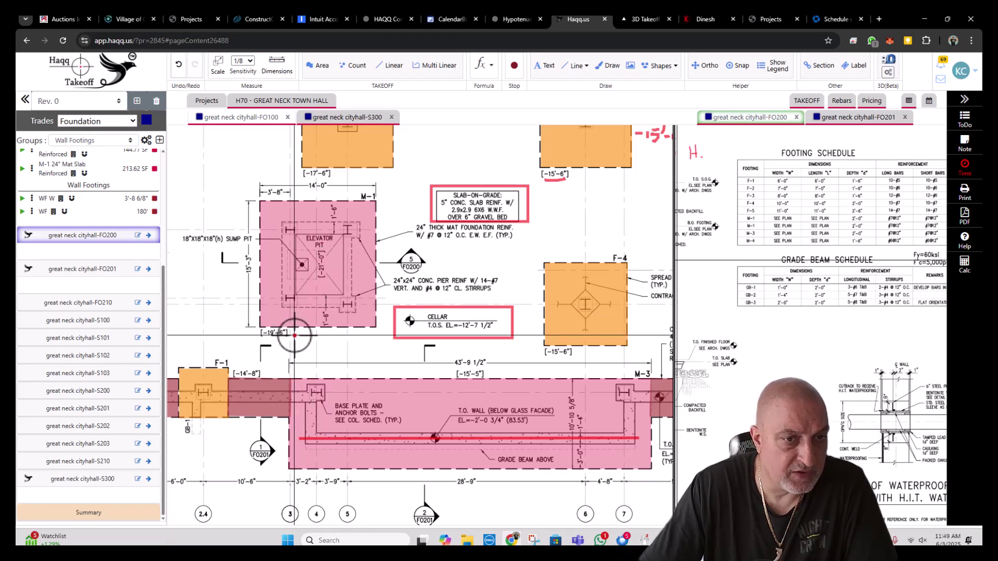
pyautogui.moveTo(314, 240)
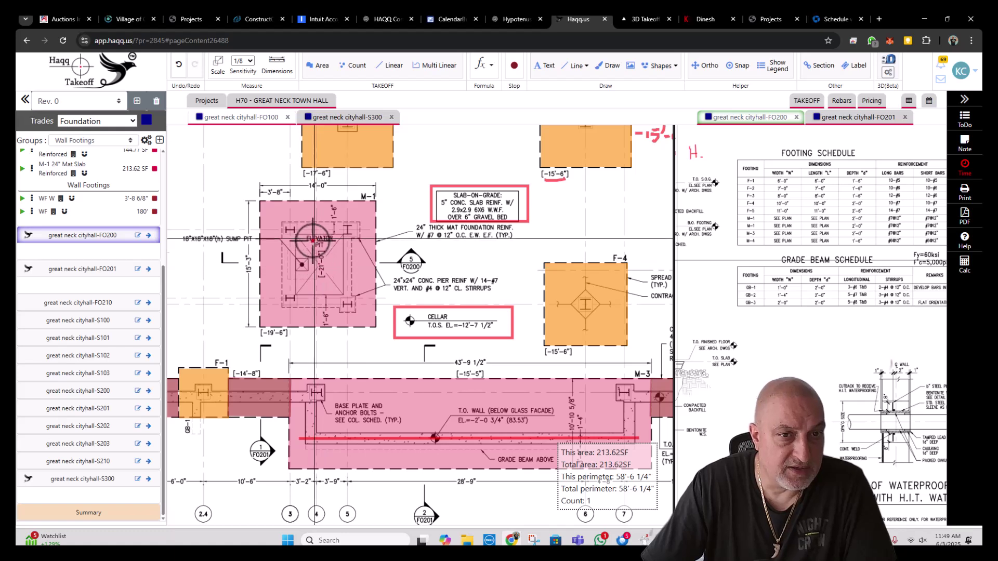
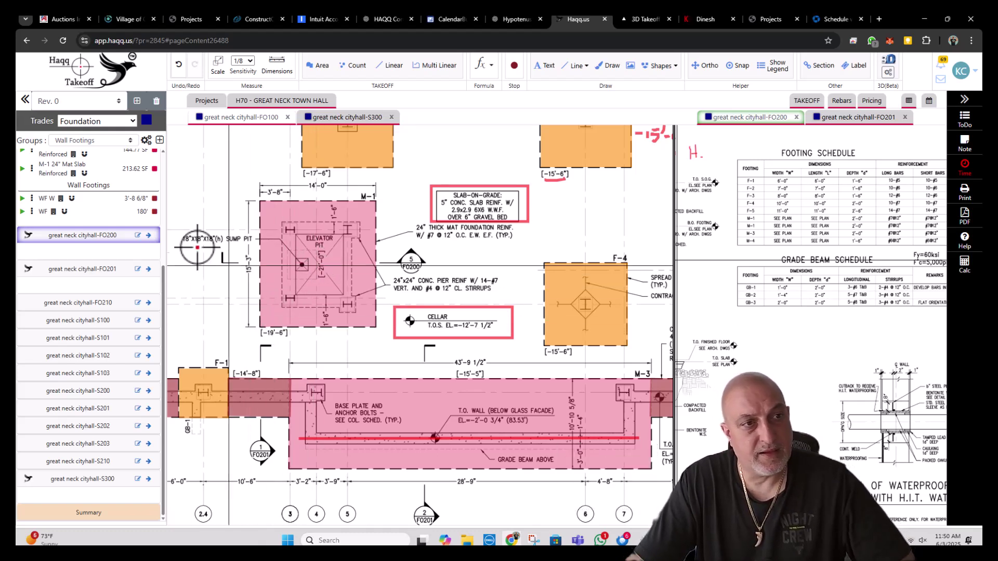
# - Check the thickness and bottom elevation in the M-1 24" Mat Slab Reinforced item's settings and close them
pyautogui.scroll(1, 61, 213)
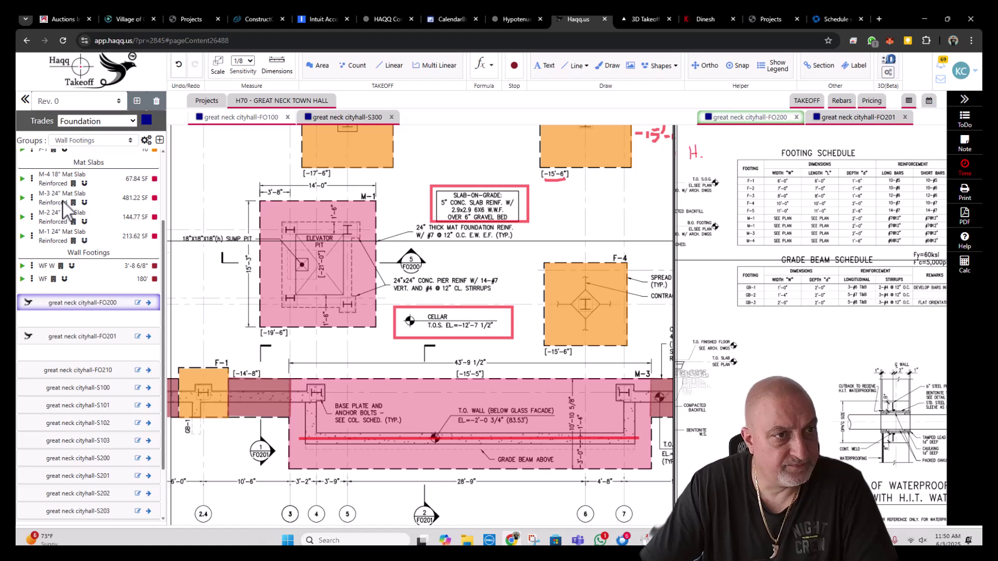
pyautogui.scroll(1, 66, 208)
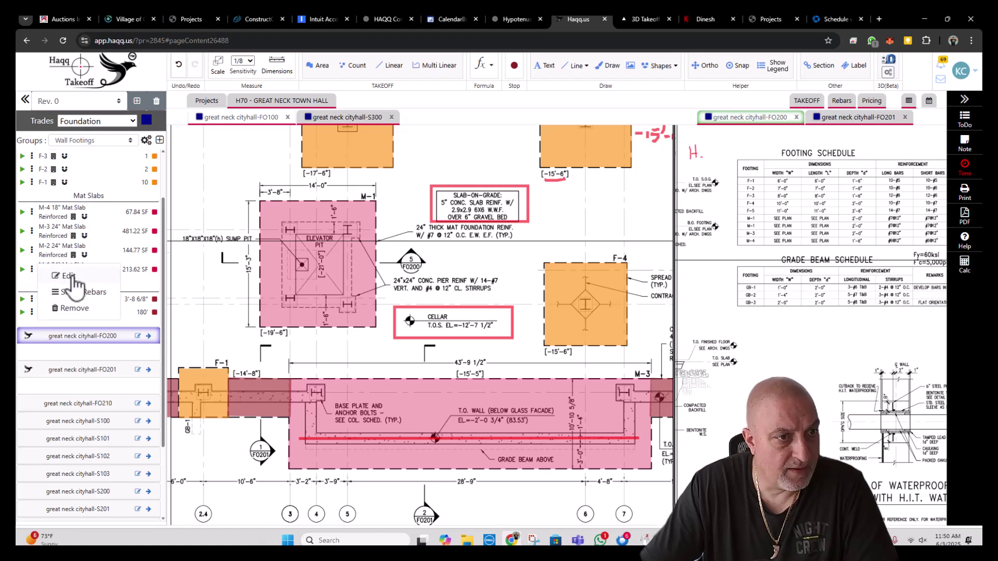
pyautogui.click(73, 274)
pyautogui.click(431, 309)
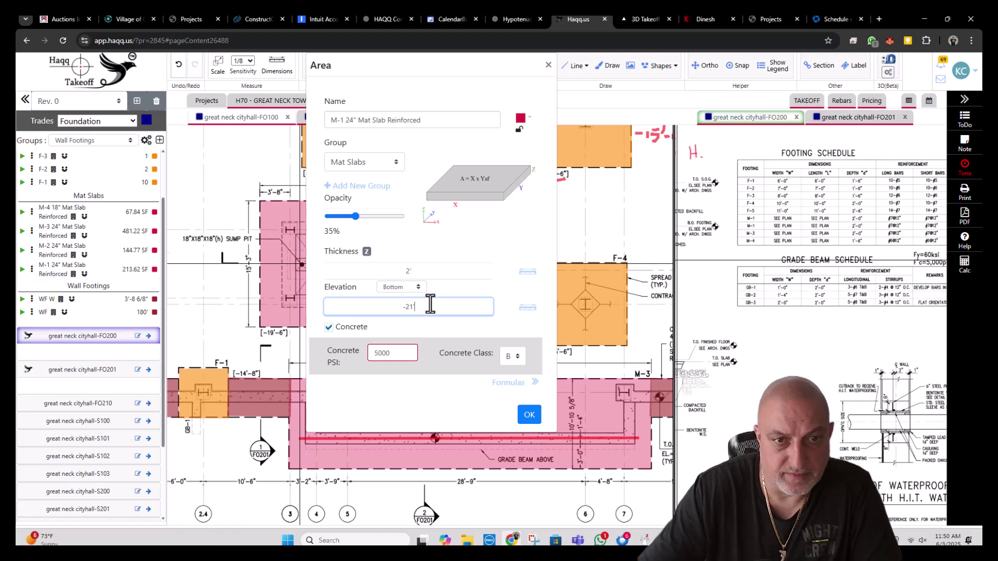
pyautogui.click(529, 416)
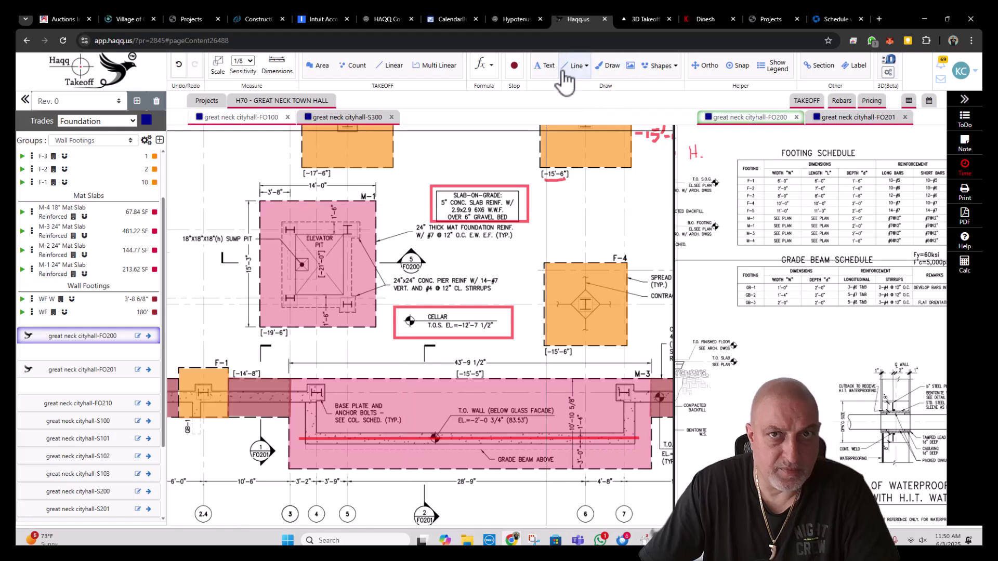
pyautogui.click(545, 69)
pyautogui.press('Escape')
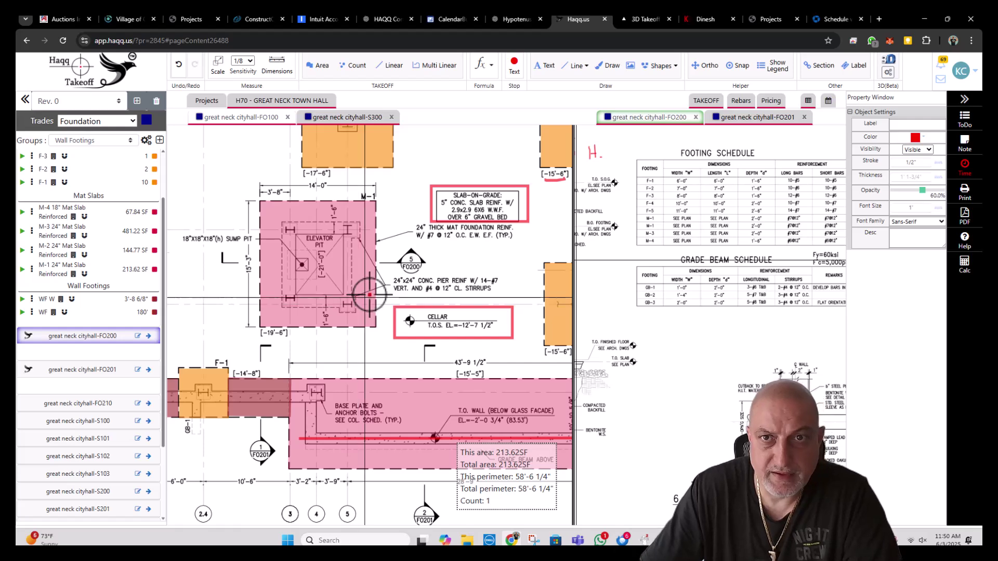
pyautogui.press('Escape')
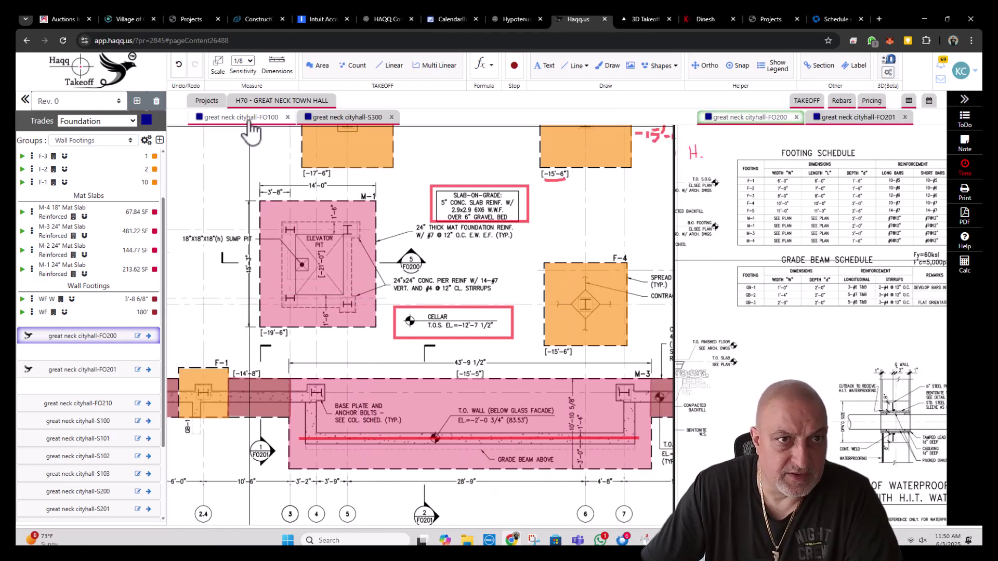
# - Add the text note "TOMS-19'" inside the M-1 mat slab on foundation plan FO100
pyautogui.click(542, 66)
pyautogui.press('Escape')
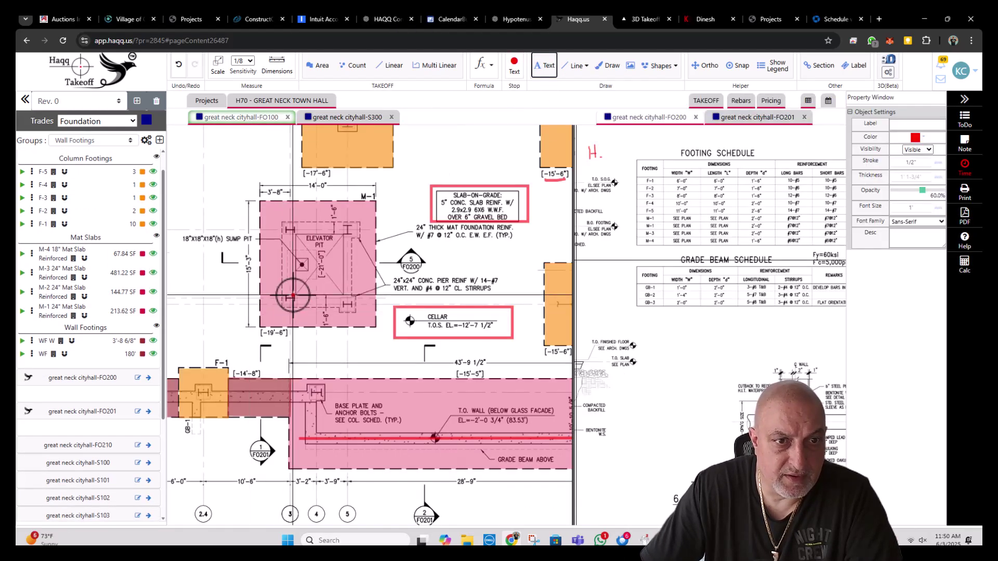
pyautogui.moveTo(330, 308)
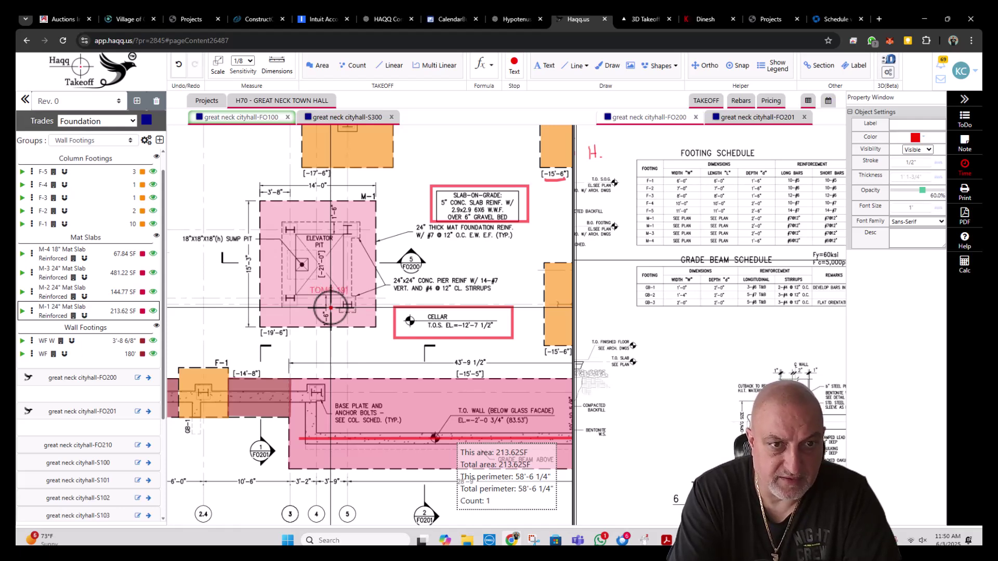
pyautogui.press('Escape')
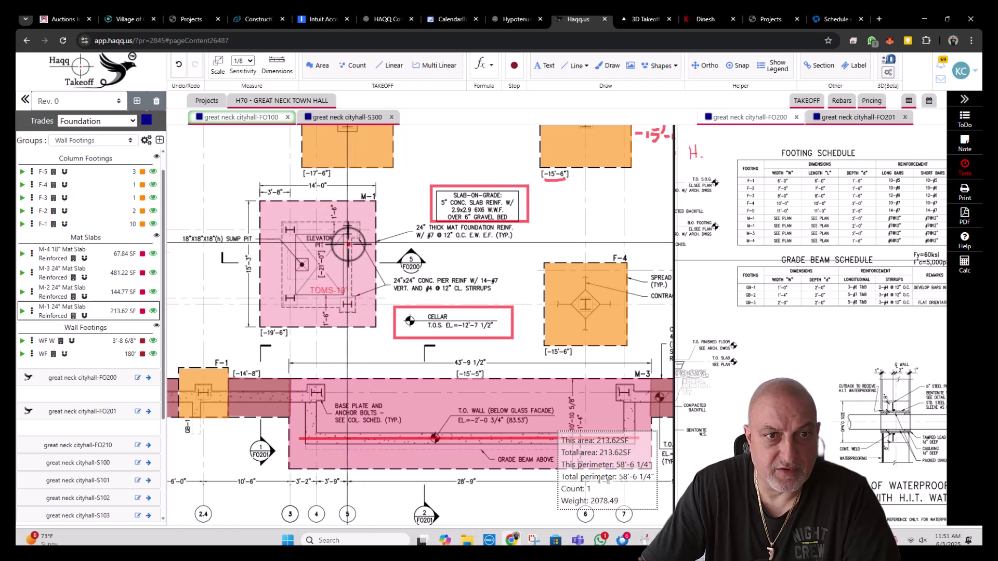
# - Examine the wall rebar, sump pit and mat reinforcement in the elevator pit detail on sheet FO200
pyautogui.scroll(-5, 744, 283)
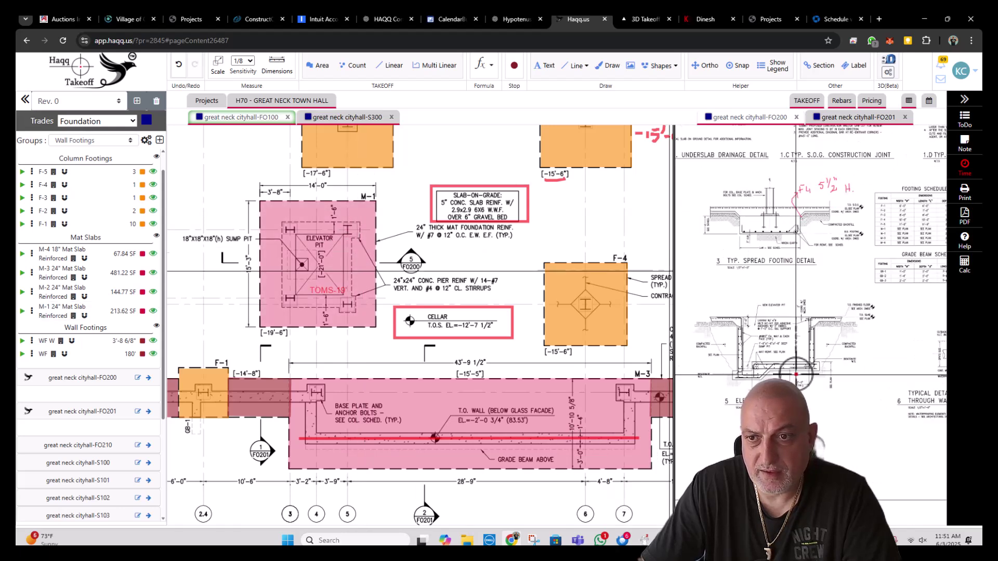
pyautogui.scroll(3, 820, 310)
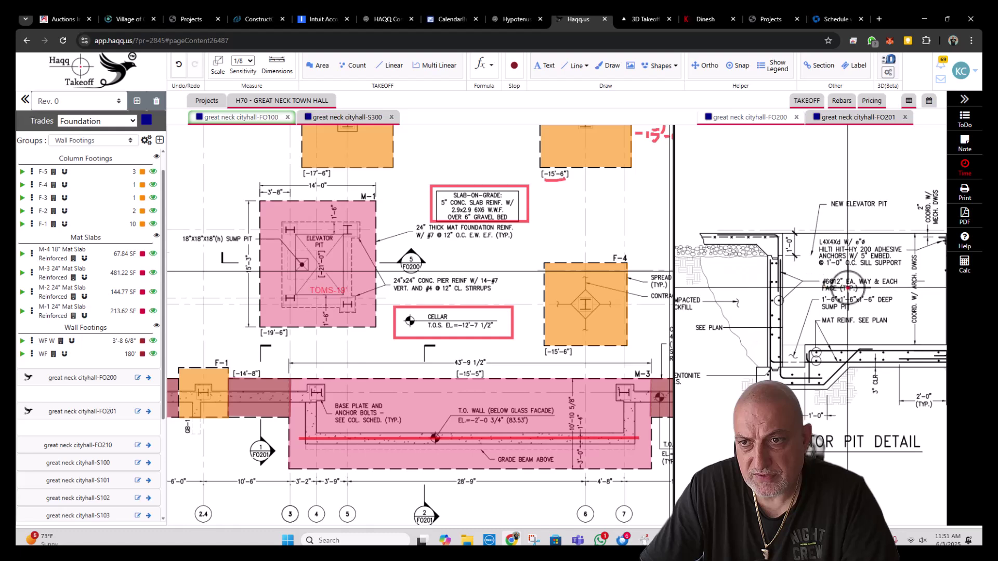
pyautogui.hscroll(3, 847, 288)
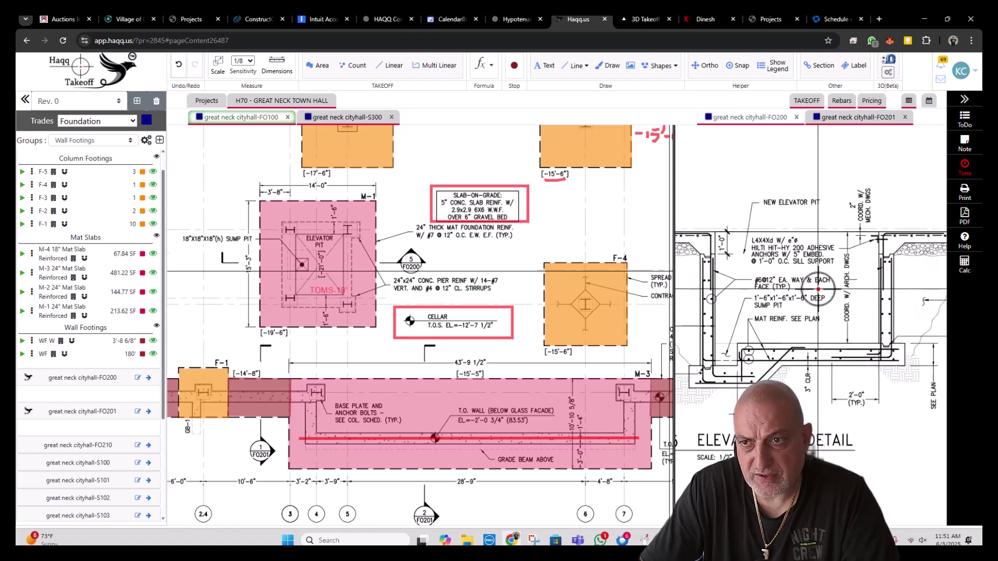
pyautogui.hscroll(-2, 844, 315)
pyautogui.hscroll(-2, 811, 302)
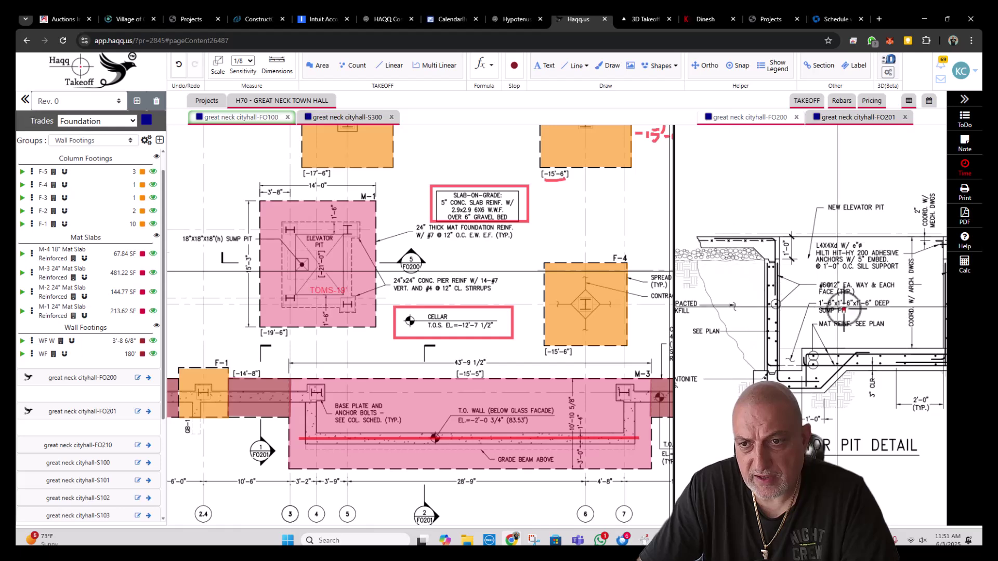
pyautogui.hscroll(4, 756, 307)
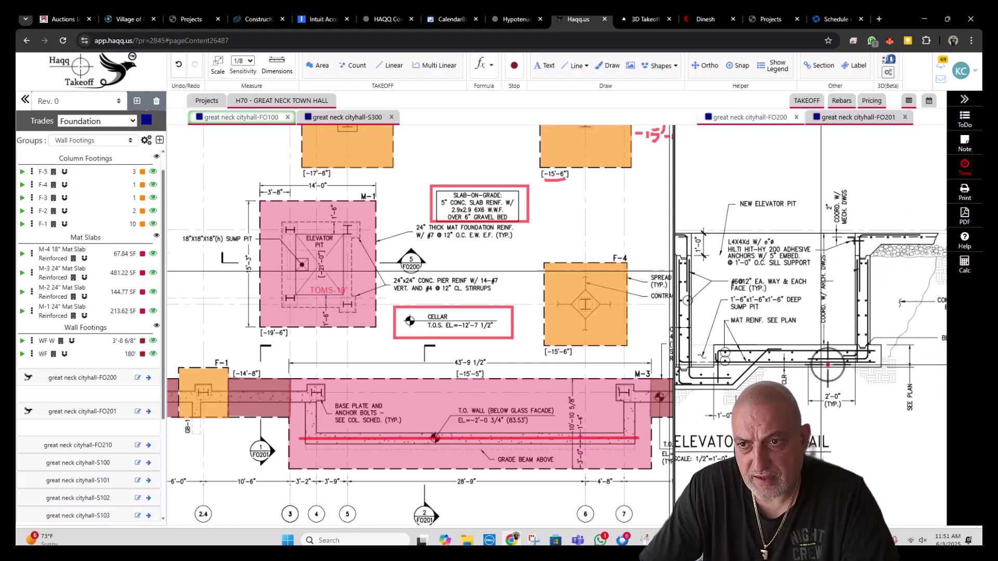
pyautogui.hscroll(-2, 871, 361)
pyautogui.scroll(-3, 801, 325)
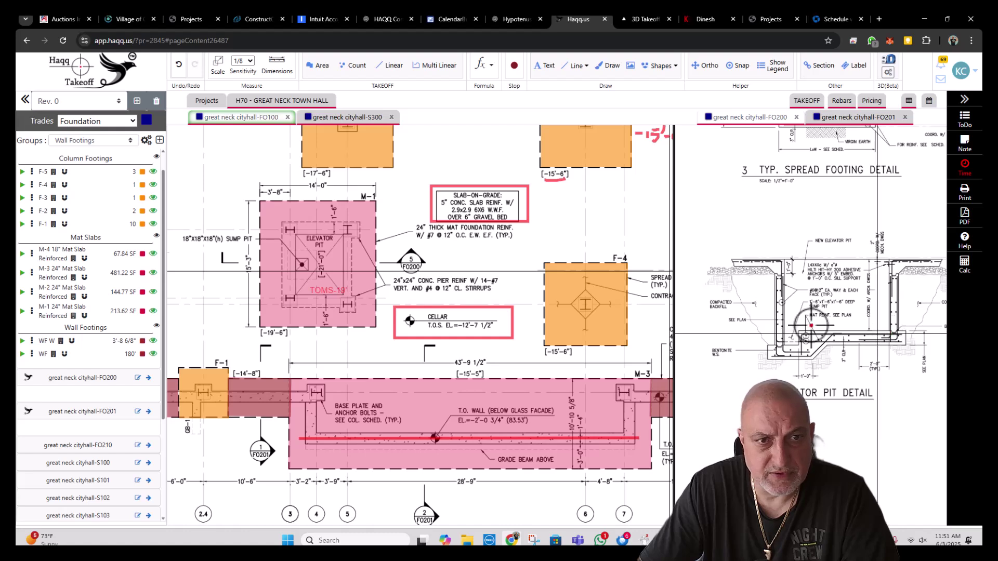
# - Compare the elevator pit walls in the detail with the pit outline on the M-1 mat slab in the plan
pyautogui.moveTo(332, 254)
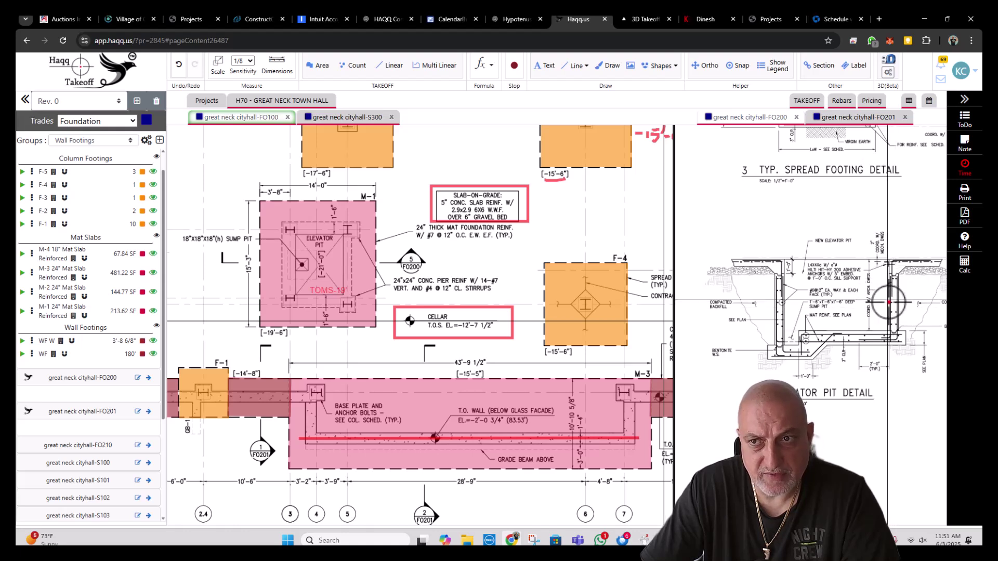
pyautogui.scroll(2, 822, 262)
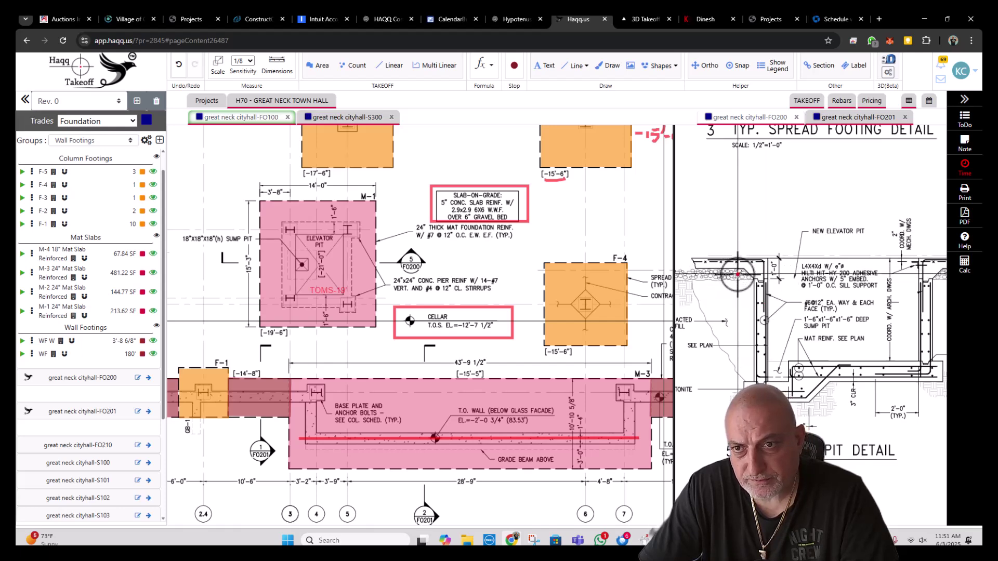
pyautogui.scroll(-2, 813, 272)
pyautogui.scroll(2, 813, 271)
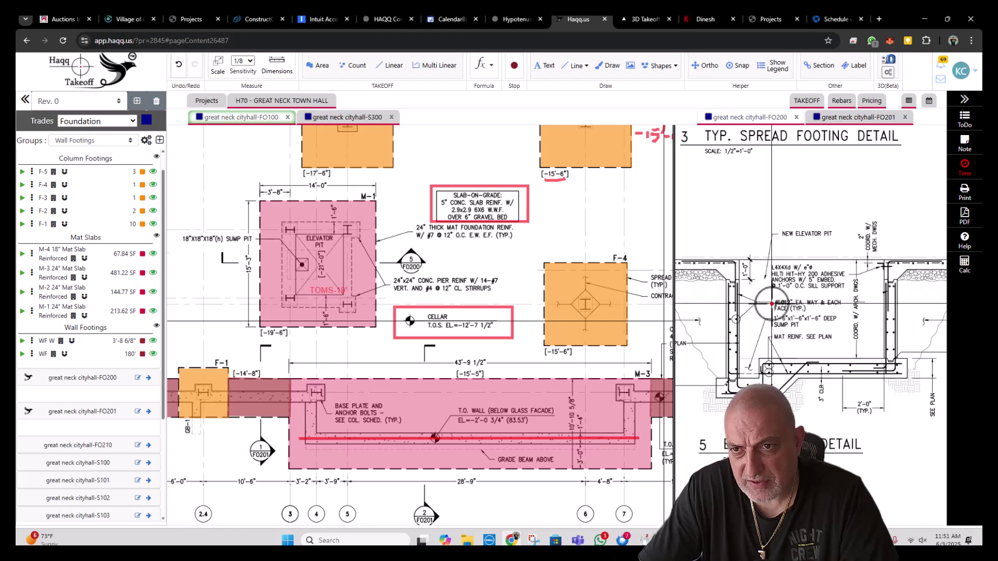
pyautogui.scroll(-2, 784, 281)
pyautogui.click(286, 252)
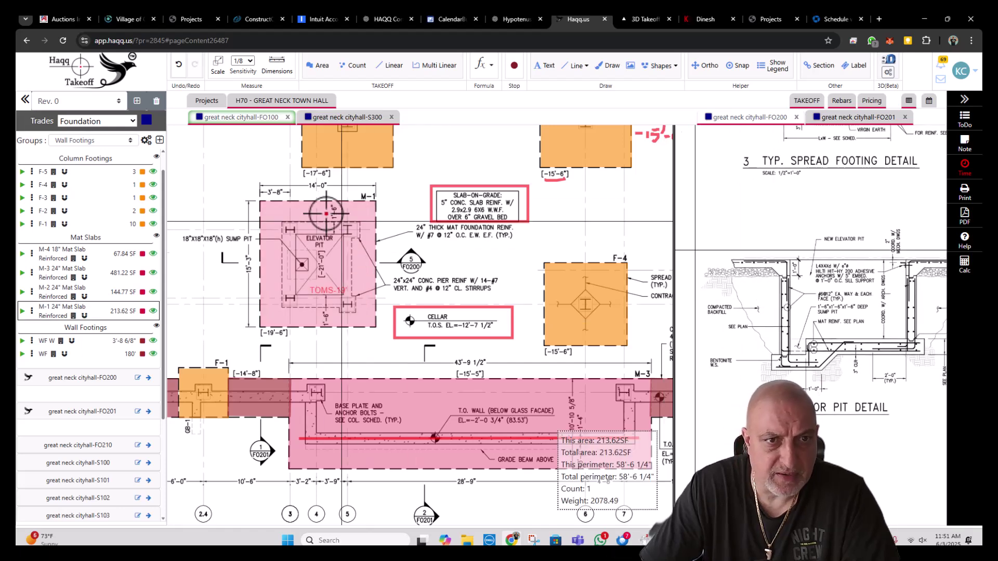
pyautogui.moveTo(286, 252); pyautogui.dragTo(305, 262)
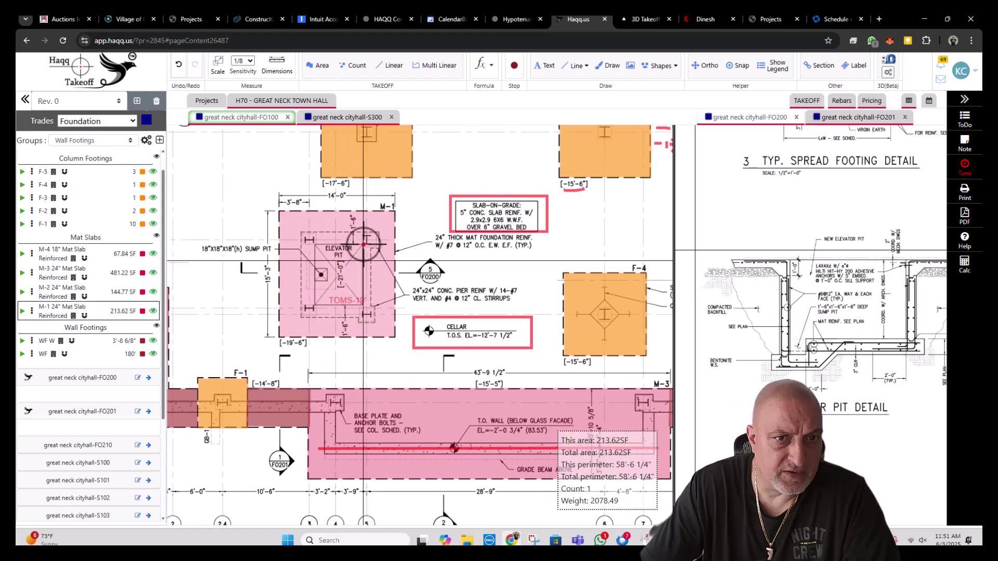
pyautogui.click(368, 250)
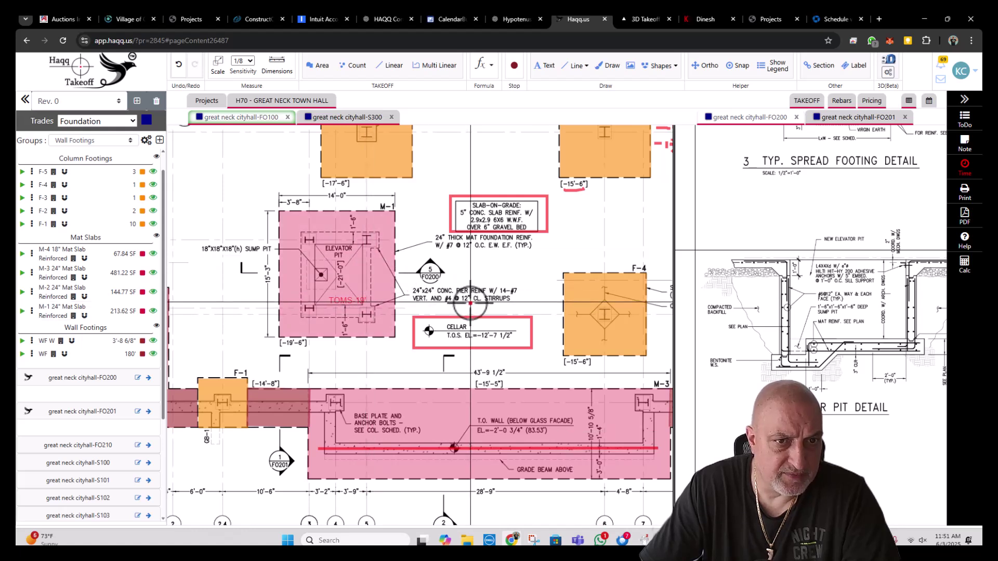
pyautogui.click(370, 252)
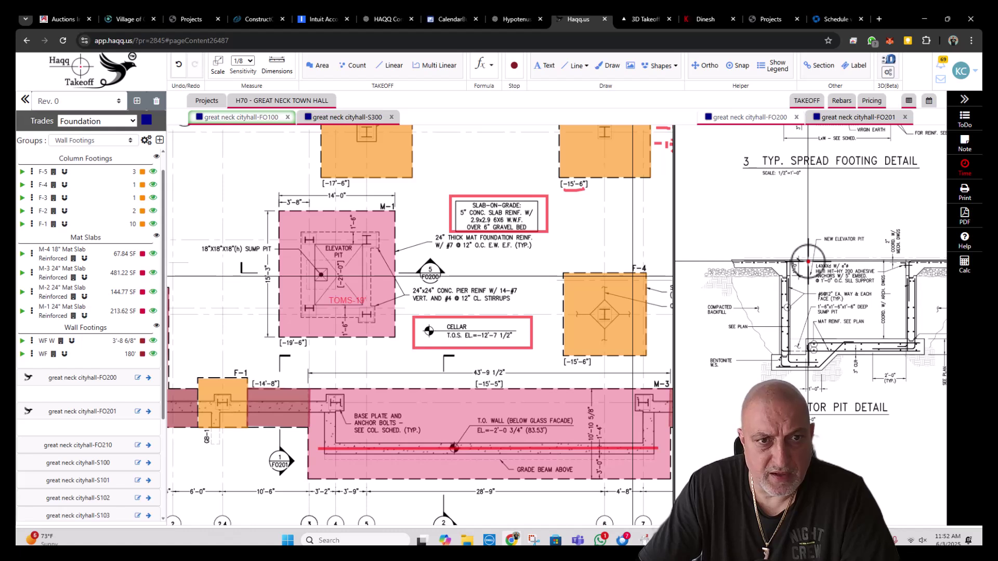
pyautogui.moveTo(341, 315)
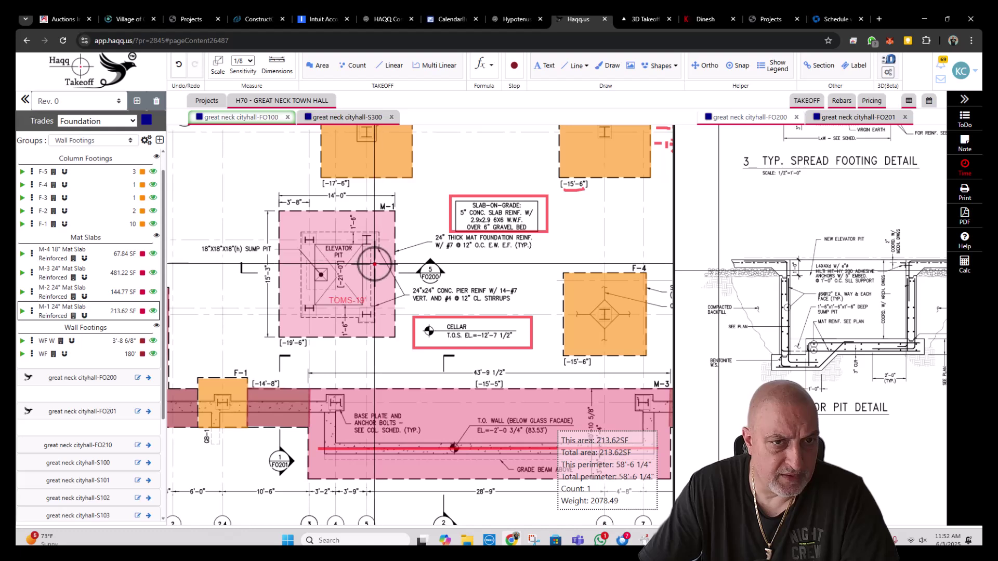
# - Start a new Multi Linear takeoff item and name it 18" Wall 6'-5"
pyautogui.click(433, 73)
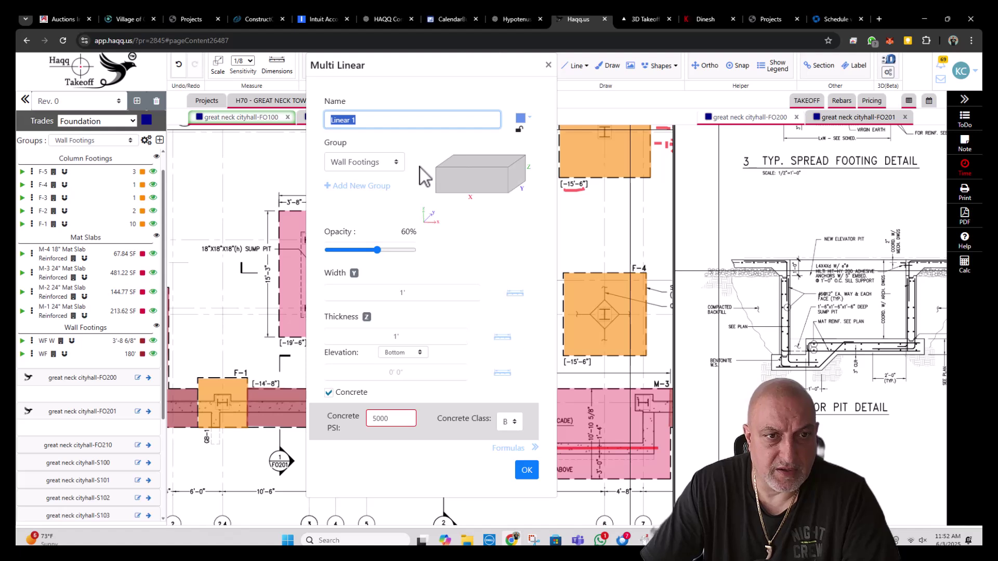
pyautogui.write('18"')
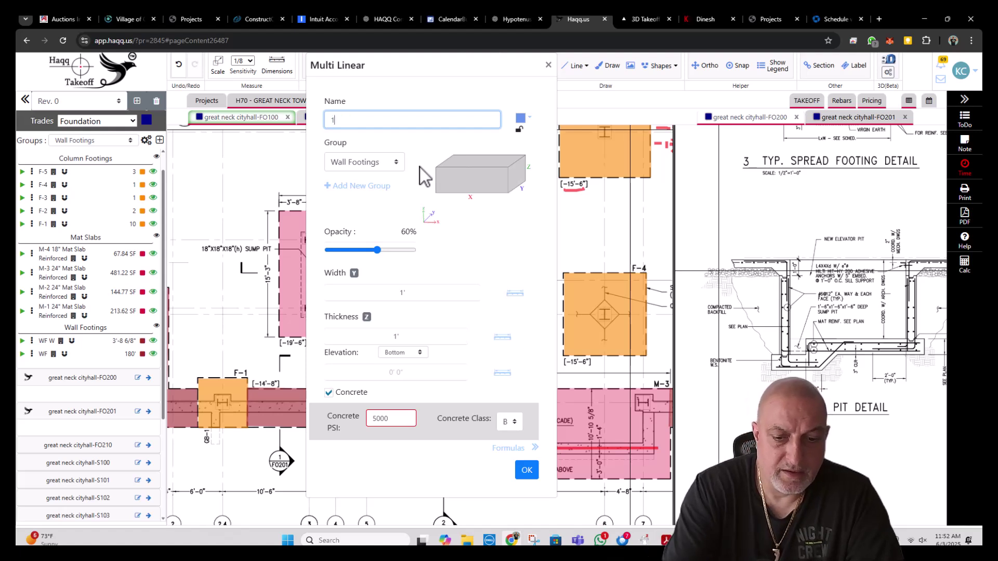
pyautogui.write(' w')
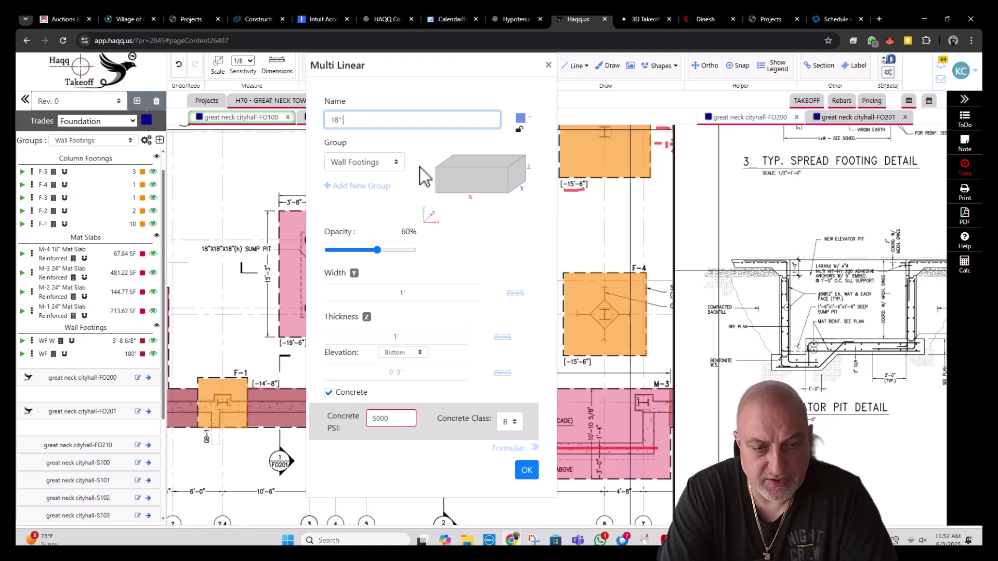
pyautogui.press('BackSpace')
pyautogui.write('W')
pyautogui.press('capslock')
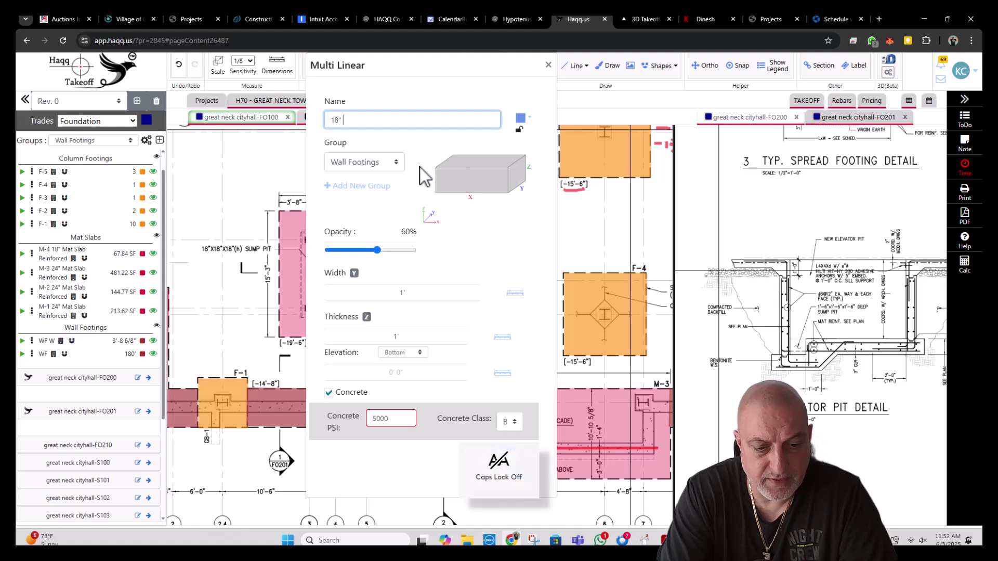
pyautogui.write('all')
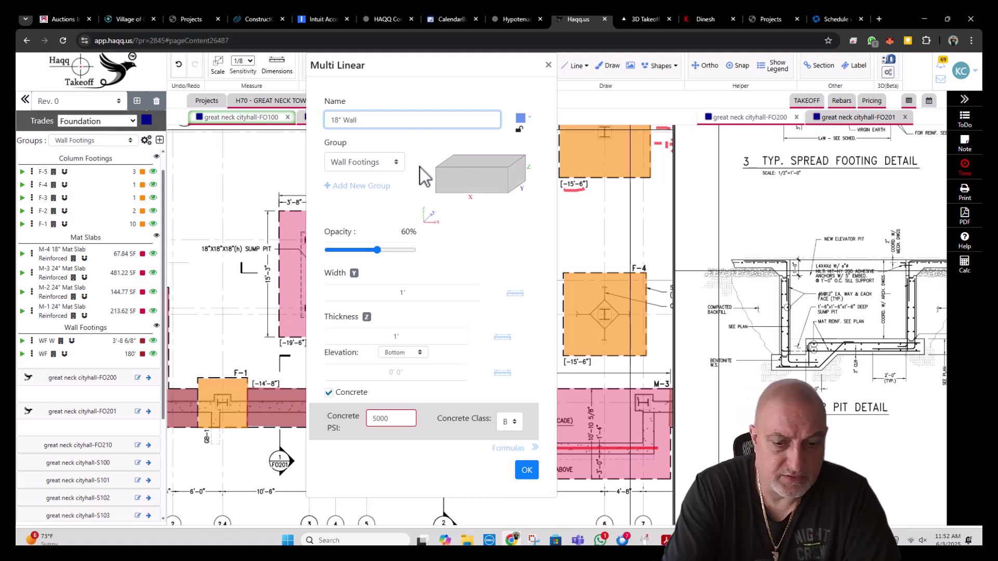
pyautogui.write(" 6'-6")
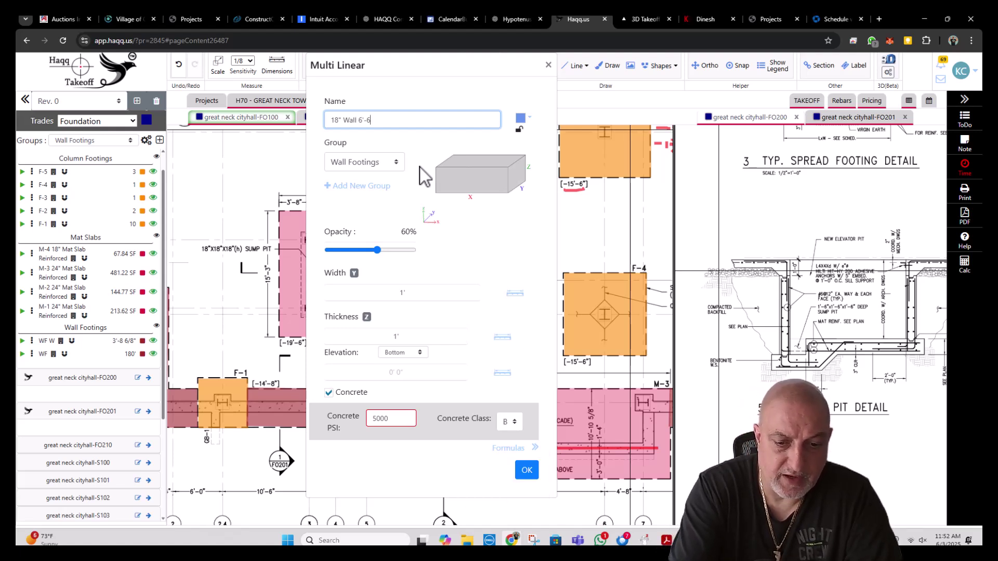
pyautogui.press('BackSpace')
pyautogui.write('5"')
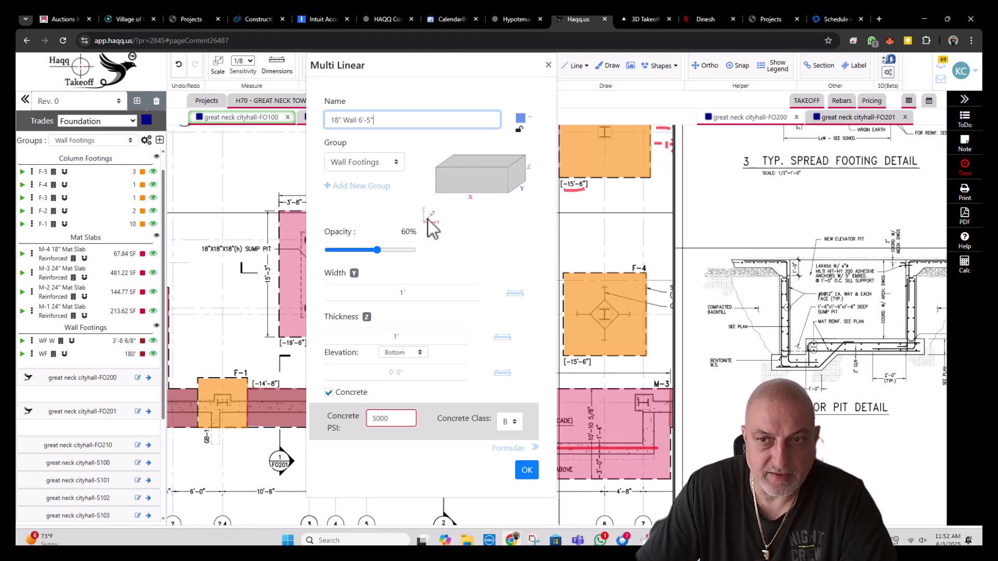
# - Create a new group named "Wall" for the 18" wall item
pyautogui.click(370, 187)
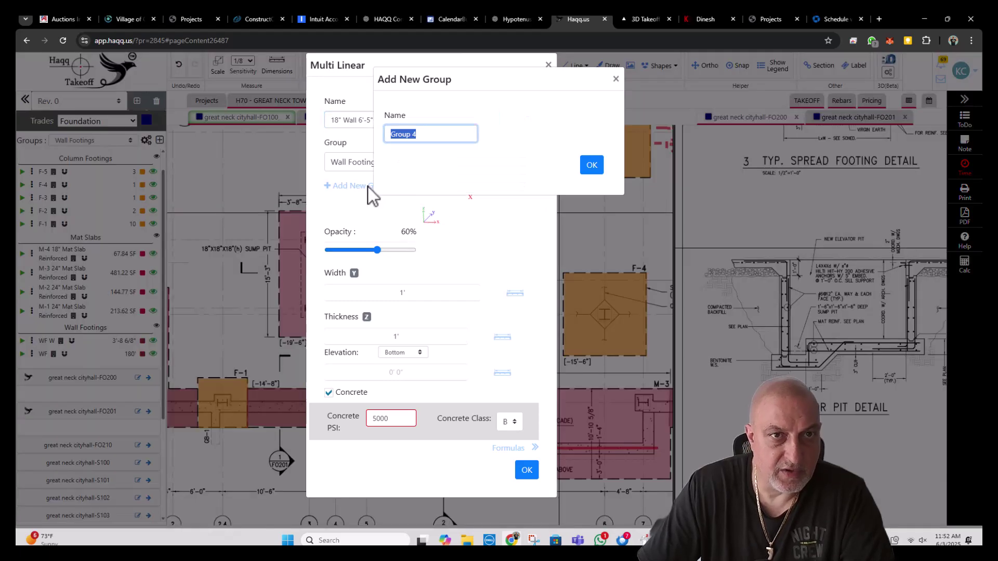
pyautogui.write('Wall')
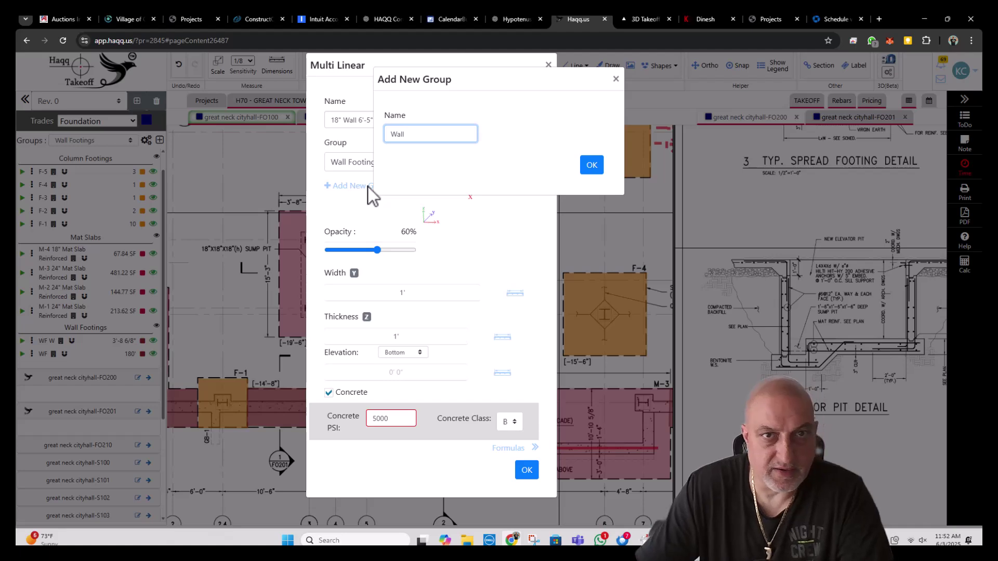
pyautogui.click(591, 165)
# - Set the wall's width to 1'-6", thickness to 6'-5" and bottom elevation to -19', colour it yellow-green and accept the settings
pyautogui.click(418, 293)
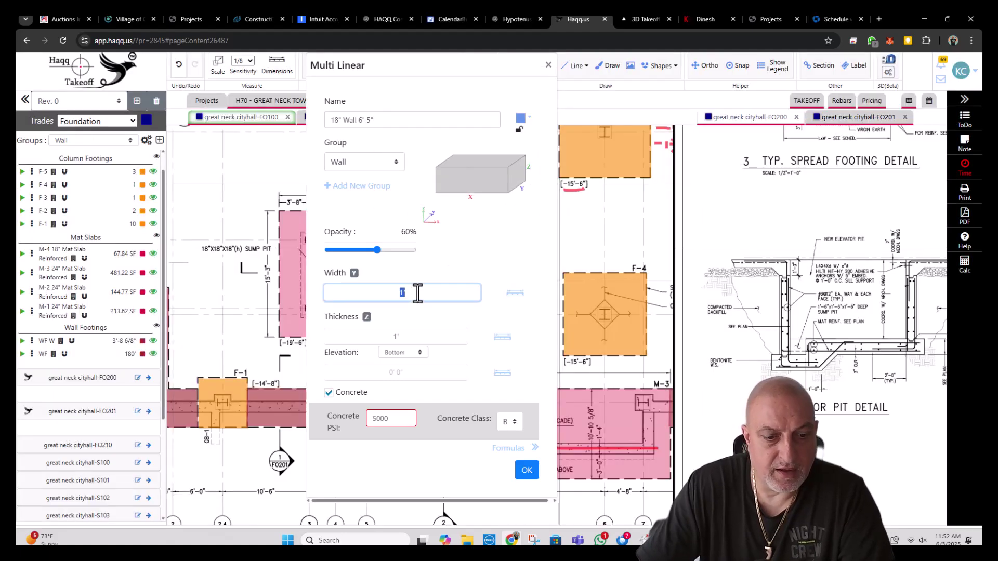
pyautogui.press('Tab')
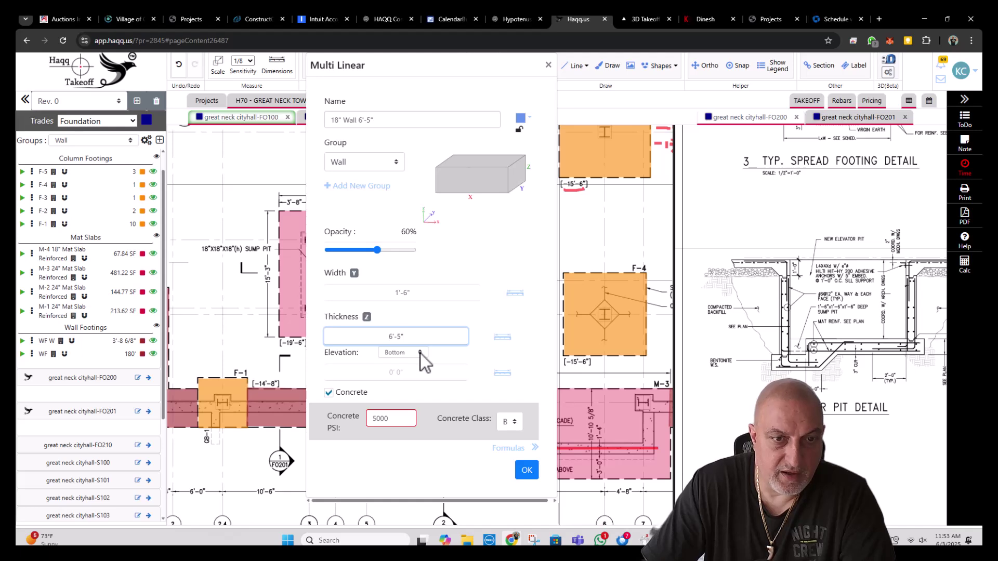
pyautogui.click(400, 371)
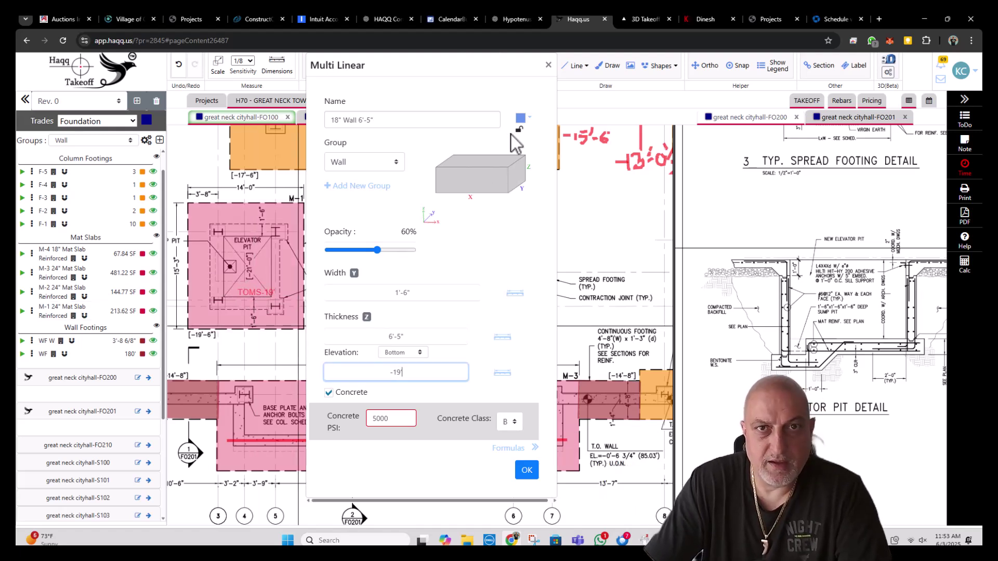
pyautogui.click(520, 118)
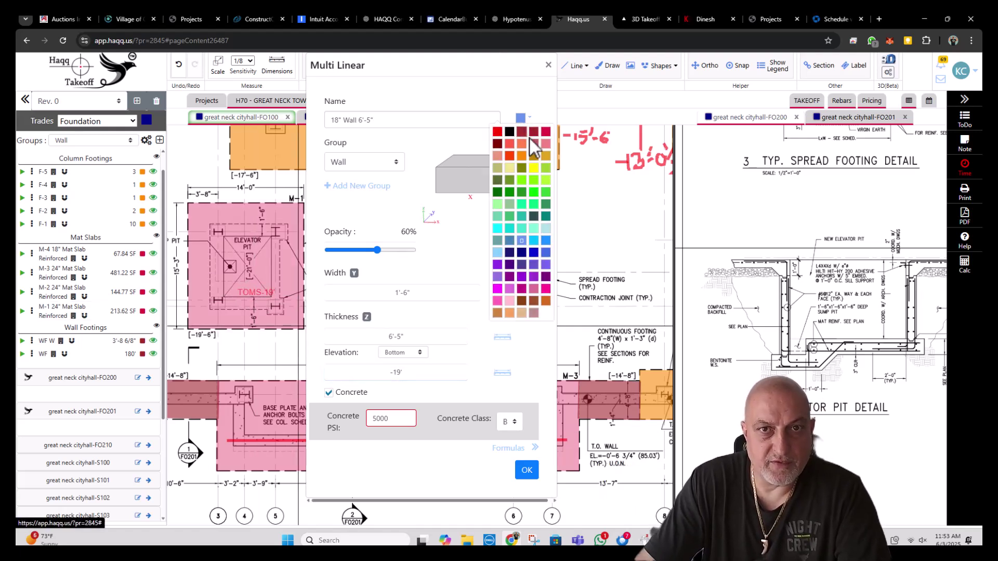
pyautogui.click(545, 182)
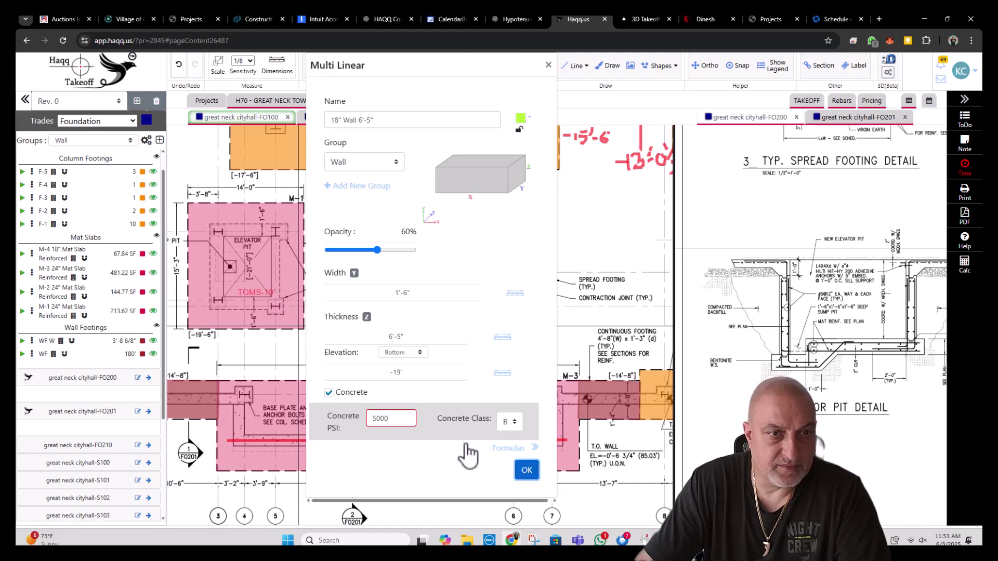
pyautogui.click(526, 470)
# - Trace the four elevator pit walls on the M-1 mat slab as one orthogonal run about 32'-3" long
pyautogui.scroll(3, 323, 322)
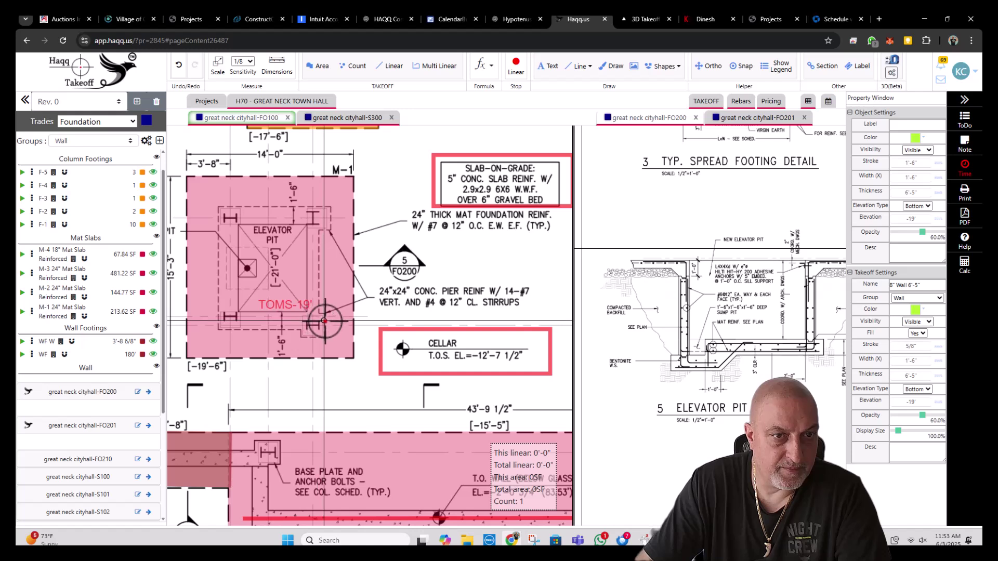
pyautogui.click(323, 322)
pyautogui.press('o')
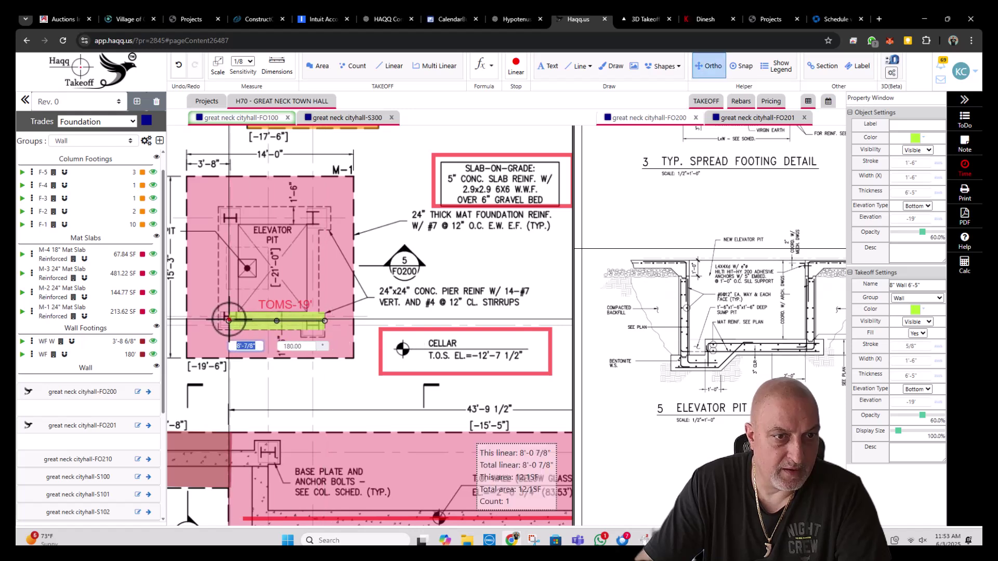
pyautogui.click(229, 321)
pyautogui.click(229, 215)
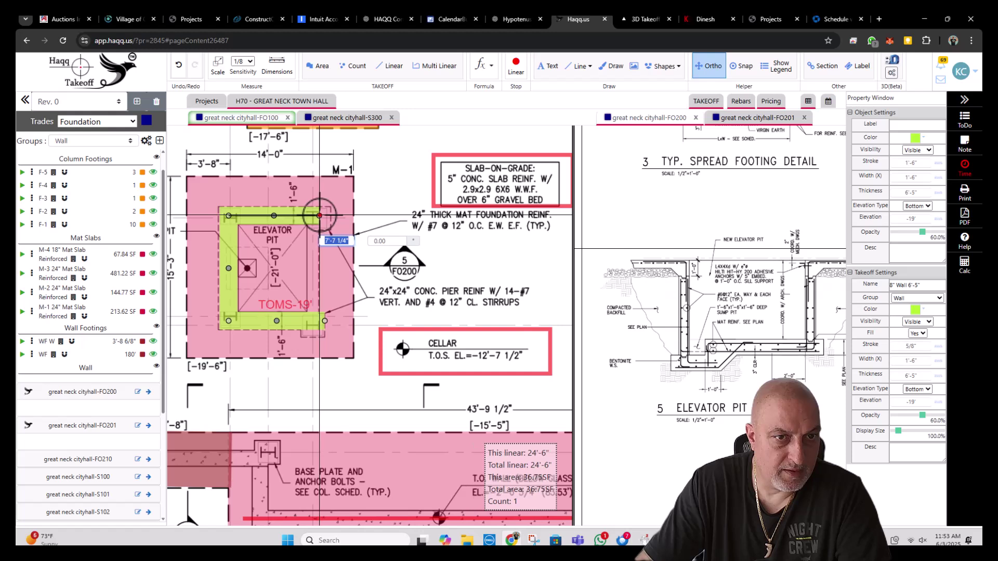
pyautogui.click(320, 215)
pyautogui.hotkey('ctrl', 'z')
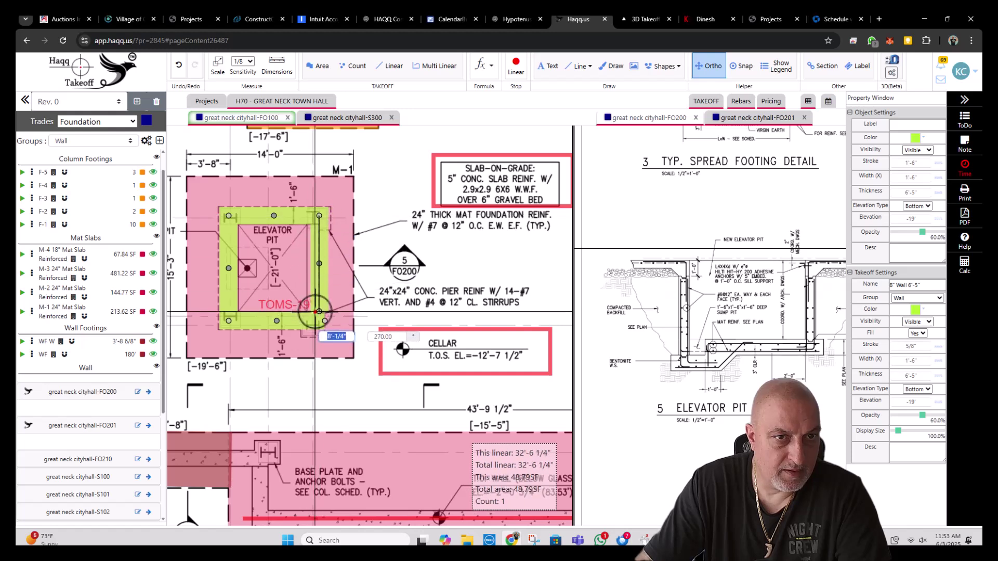
pyautogui.press('o')
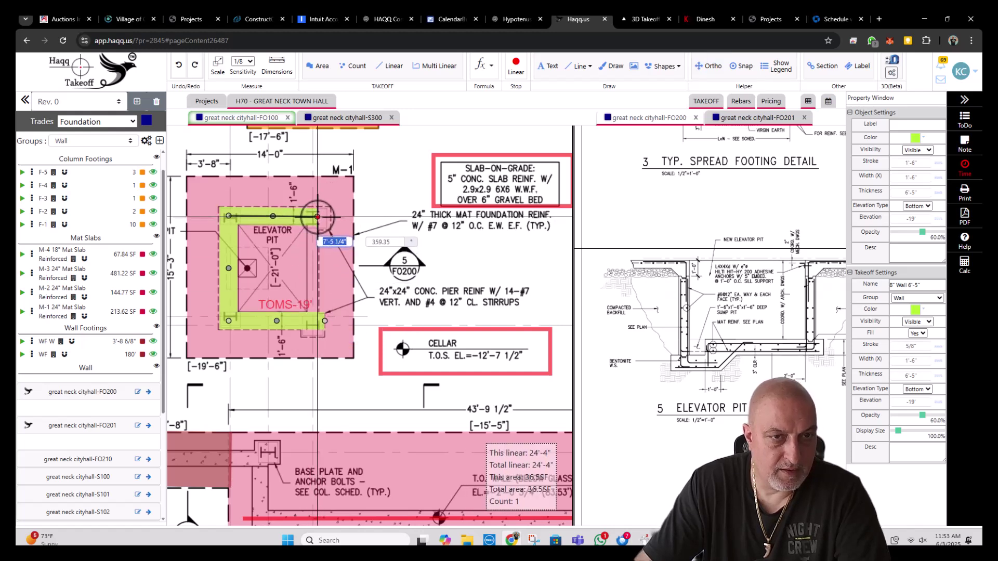
pyautogui.click(315, 215)
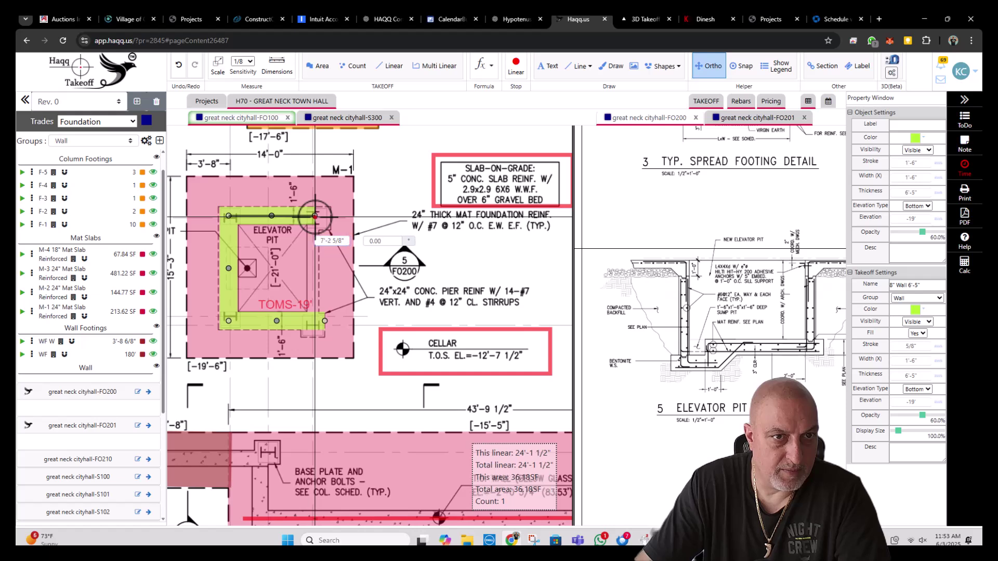
pyautogui.rightClick(322, 313)
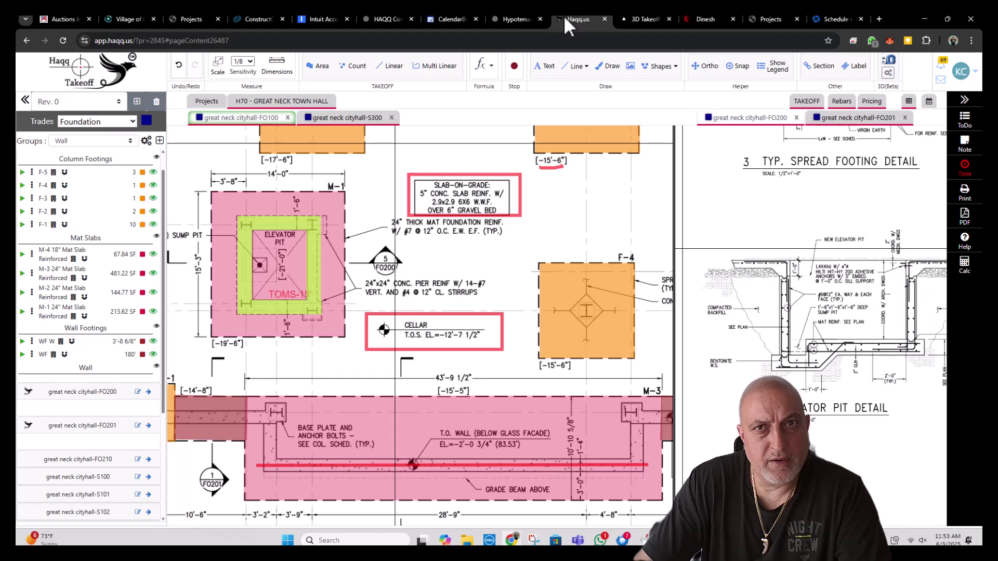
# - Reload the 3D takeoff model, inspect the pit walls standing on mat slab M-1, and return to the plan
pyautogui.click(642, 19)
pyautogui.click(63, 41)
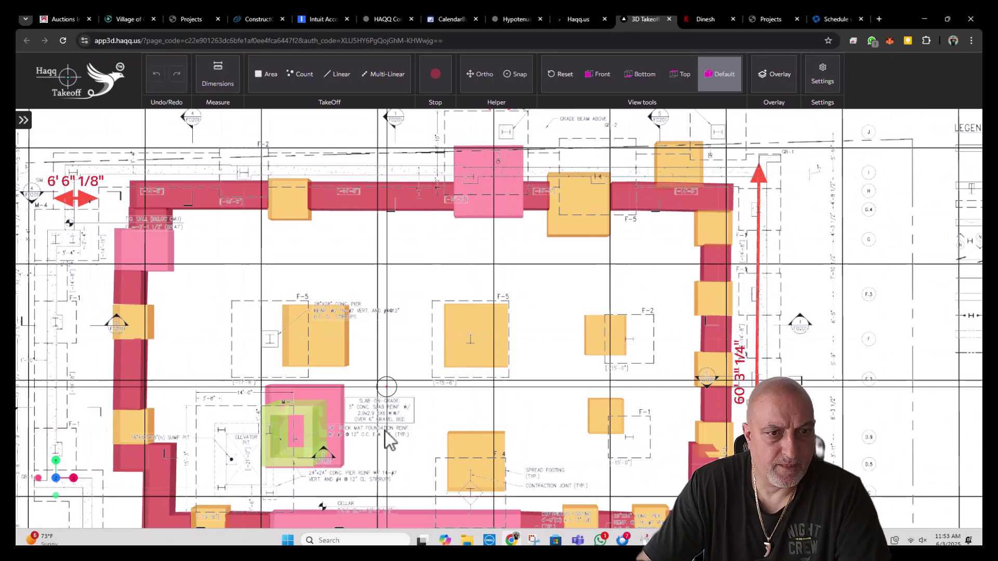
pyautogui.moveTo(385, 431); pyautogui.dragTo(291, 362)
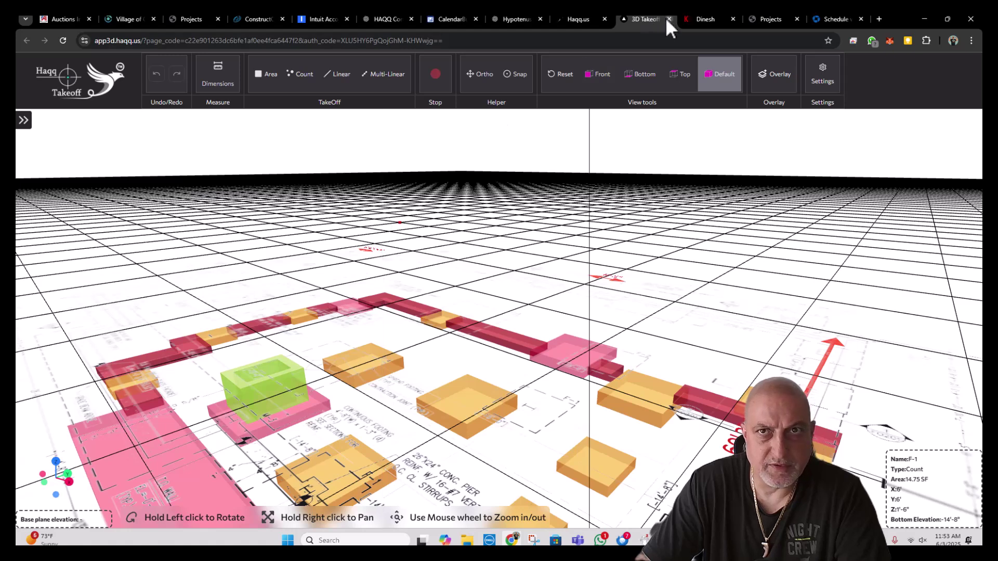
pyautogui.click(581, 21)
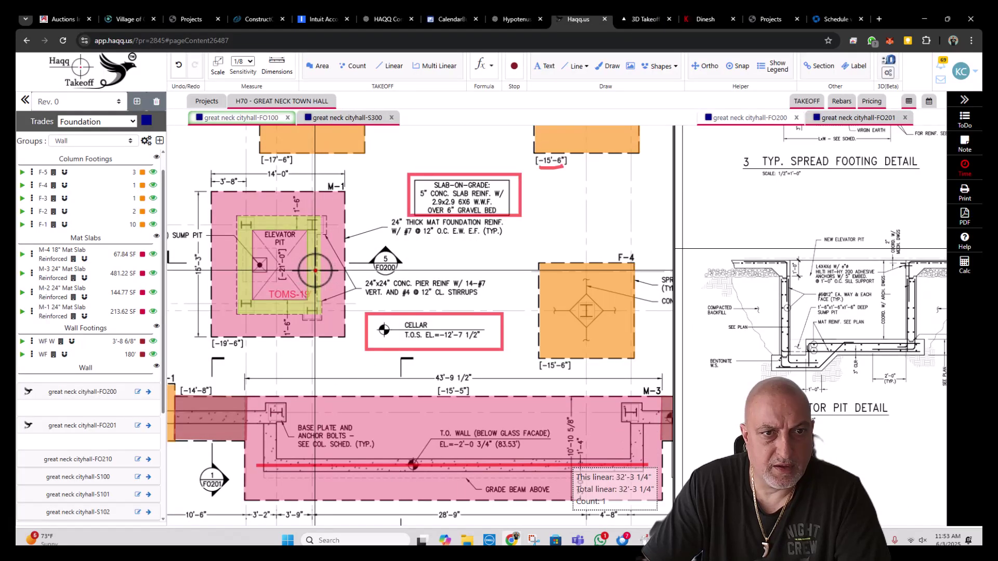
# - Add a rebar to the 18" pit wall running in the X direction, with range Z and location Top
pyautogui.moveTo(364, 405)
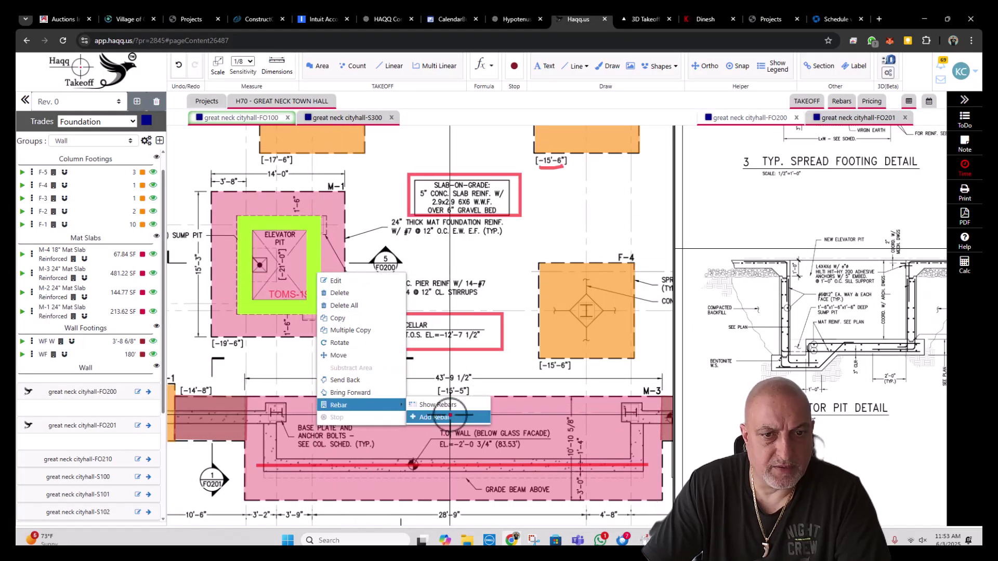
pyautogui.click(451, 411)
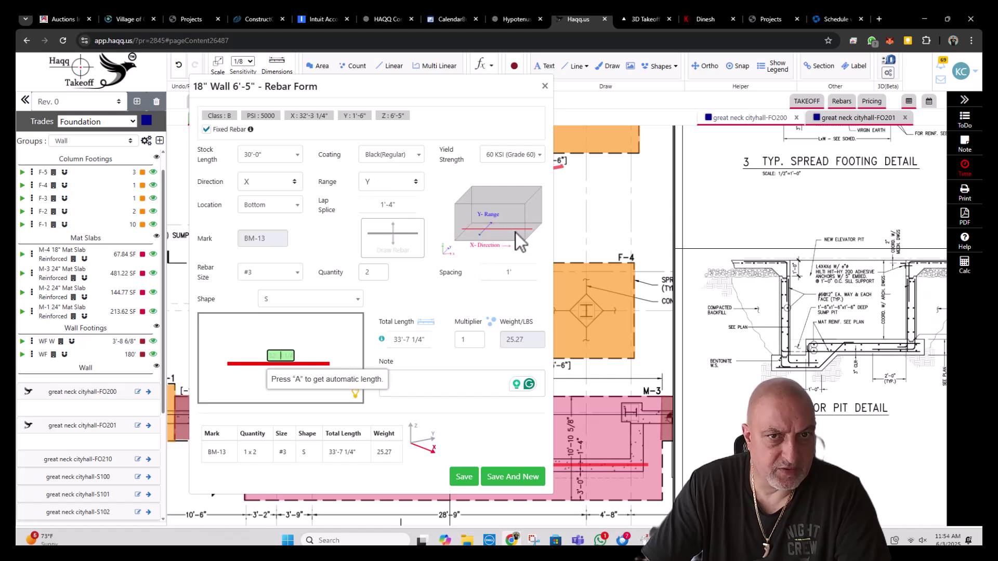
pyautogui.click(396, 182)
pyautogui.click(394, 228)
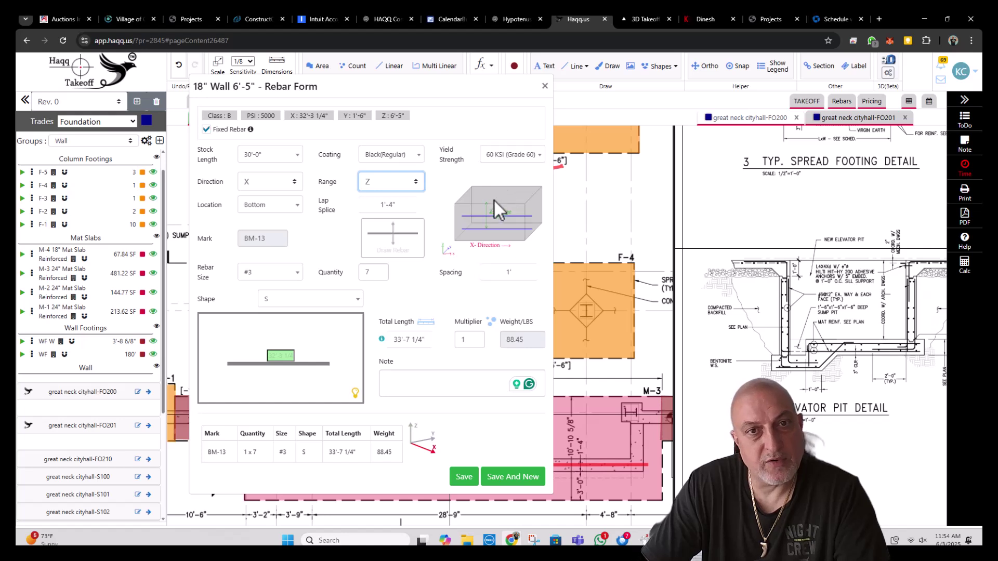
pyautogui.click(284, 205)
pyautogui.click(282, 246)
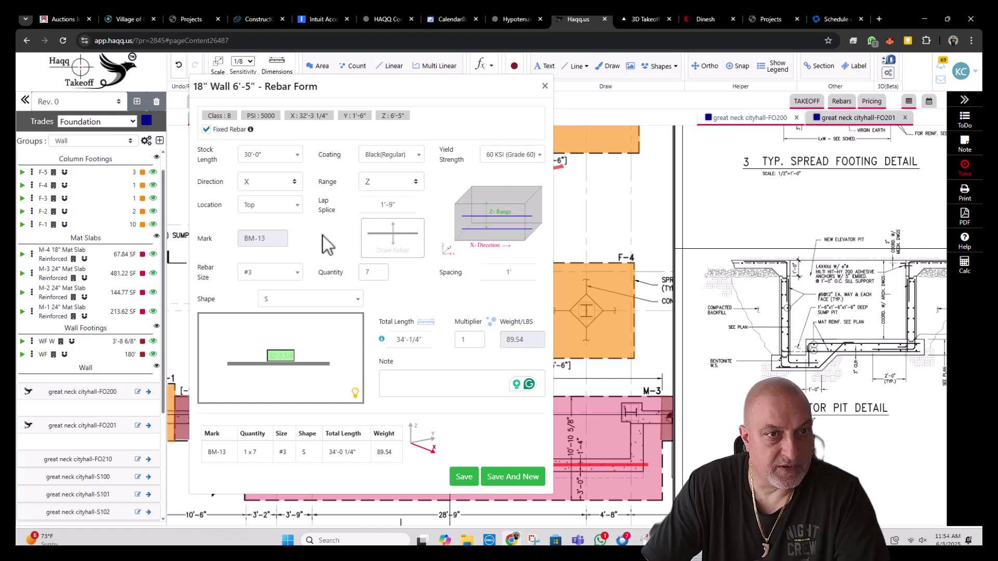
# - Set the size of the 18" wall's X-direction rebar to #6
pyautogui.click(270, 274)
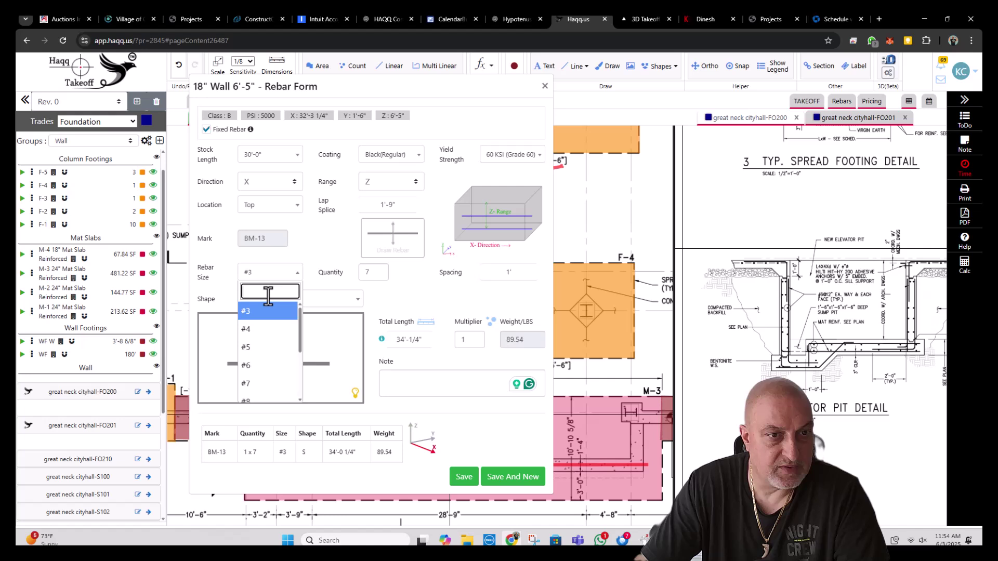
pyautogui.click(267, 366)
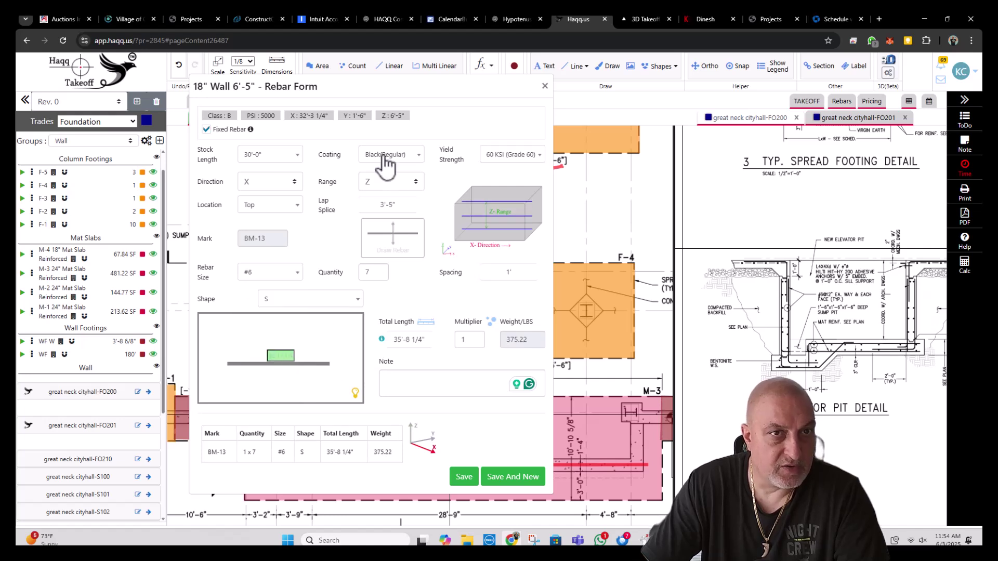
pyautogui.click(381, 272)
pyautogui.doubleClick(367, 272)
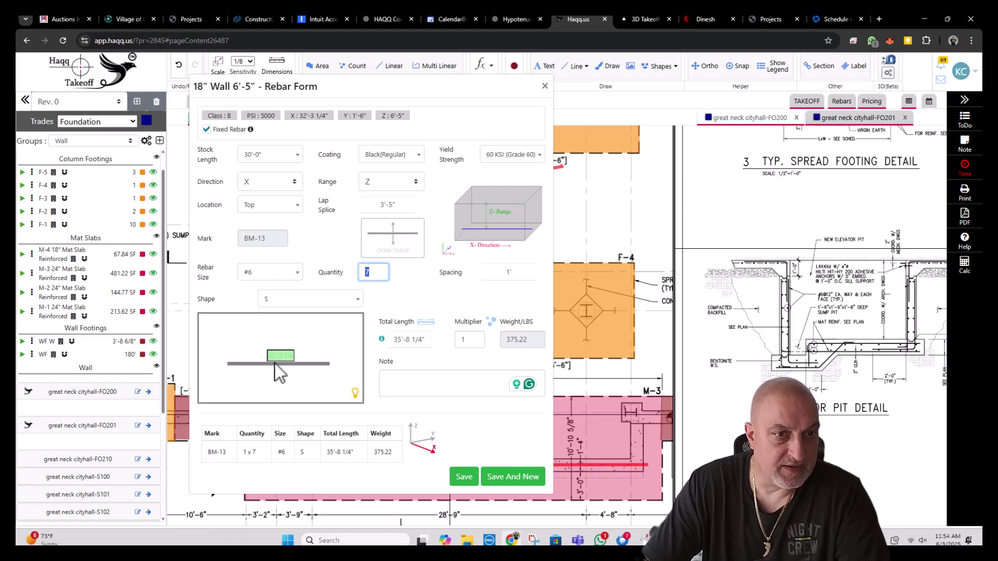
pyautogui.click(419, 381)
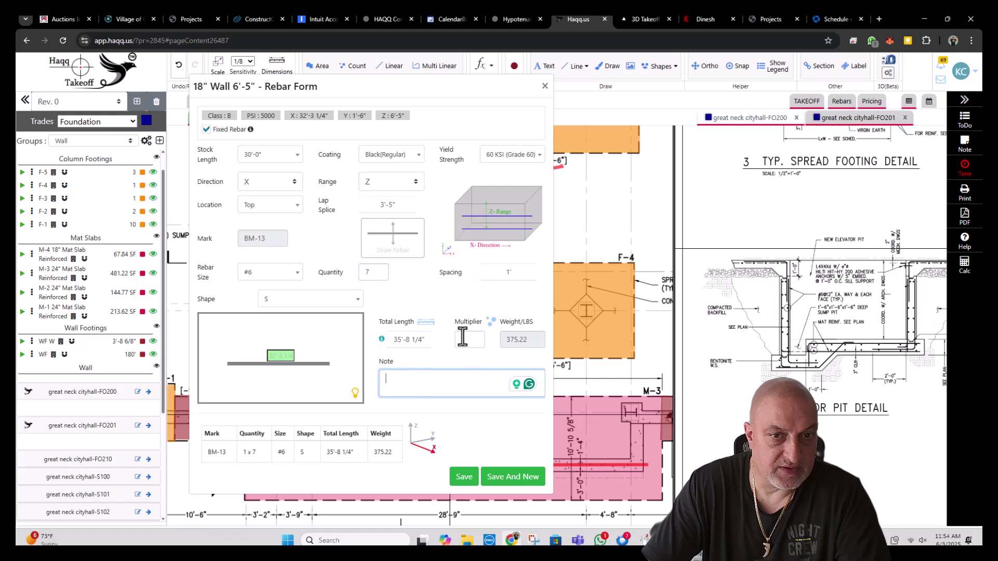
# - Give the horizontal bars a multiplier of 2 and the note "HOR EF", save them and start a new rebar entry
pyautogui.doubleClick(471, 341)
pyautogui.write('2')
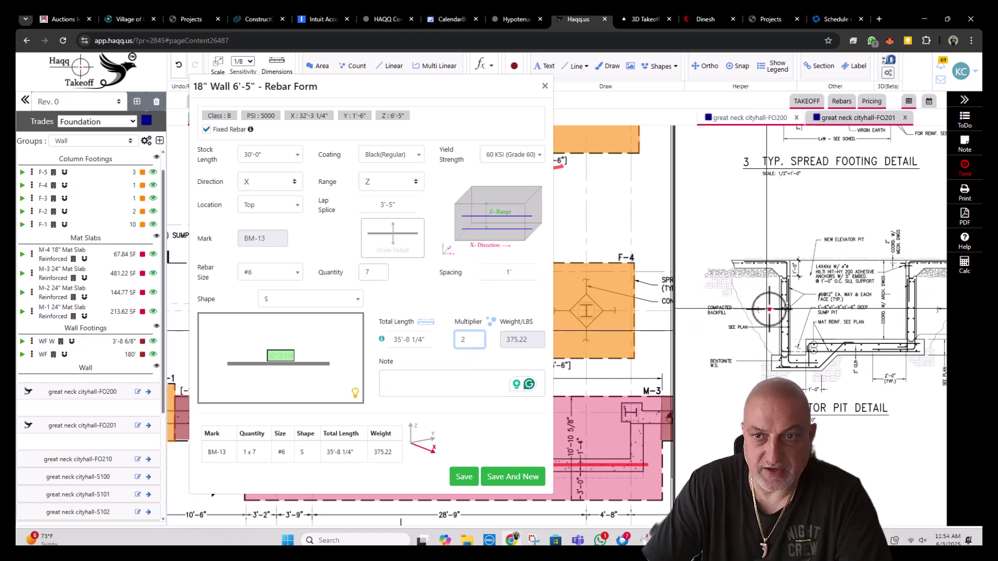
pyautogui.click(450, 375)
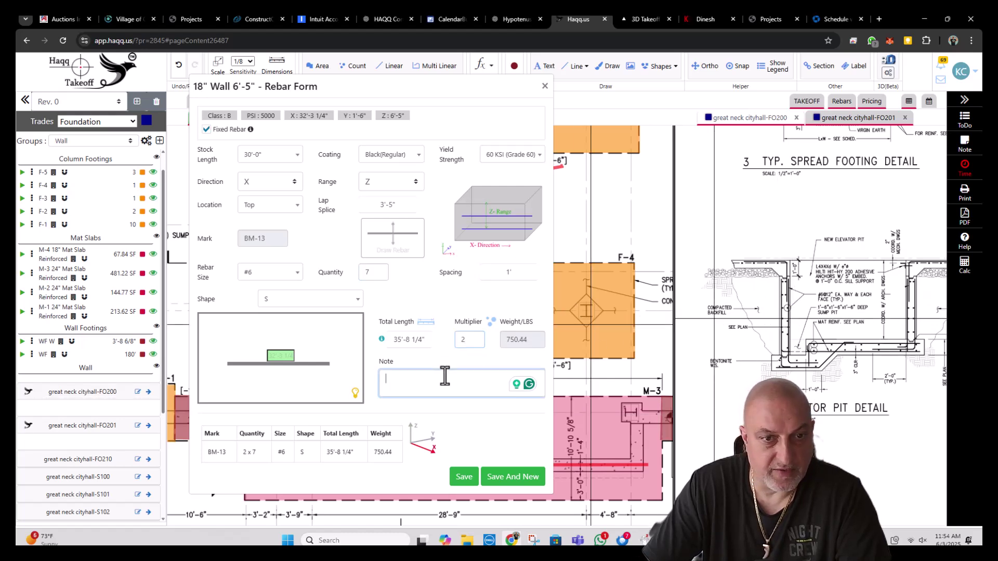
pyautogui.press('capslock')
pyautogui.write('HOR W')
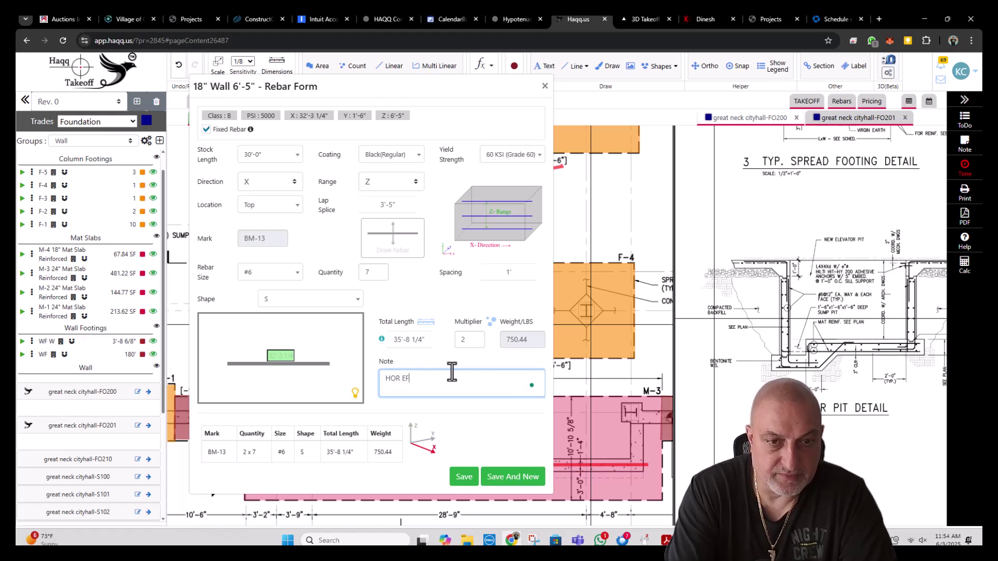
pyautogui.click(507, 477)
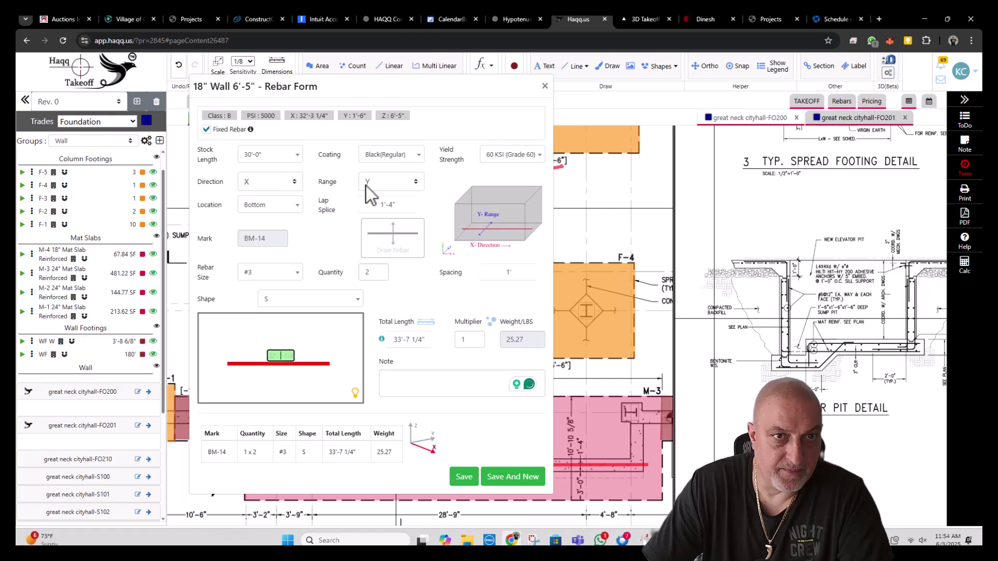
# - Set the new X-direction bar to range Z, location Top and rebar size #6
pyautogui.click(367, 186)
pyautogui.click(386, 230)
pyautogui.click(280, 206)
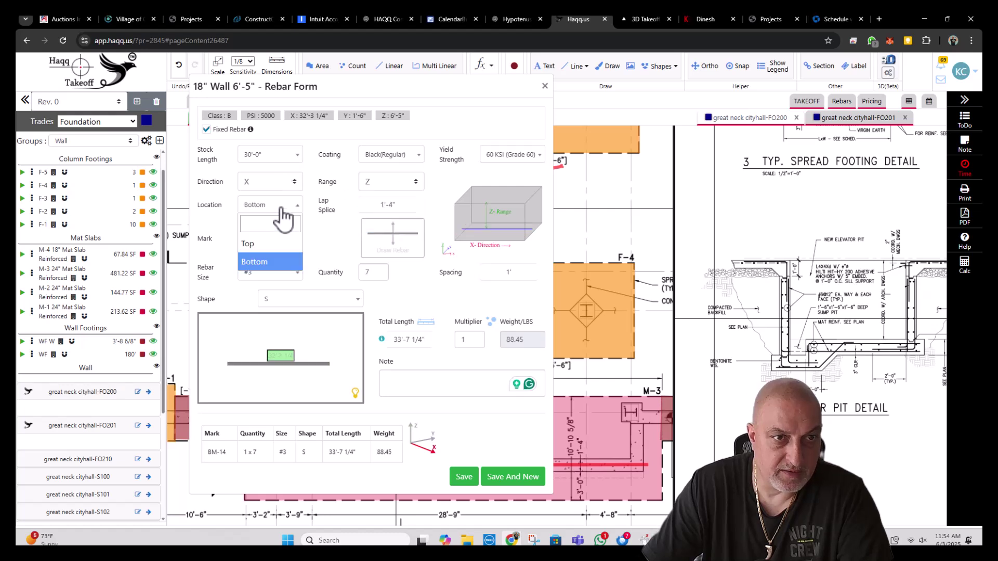
pyautogui.click(277, 244)
pyautogui.click(271, 273)
pyautogui.click(268, 345)
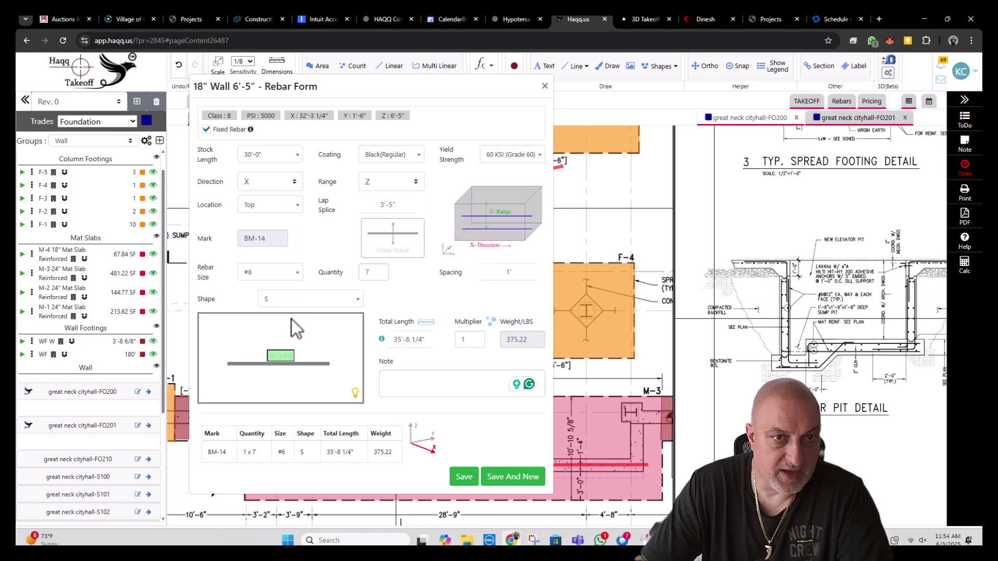
# - Choose bar shape 17 u and give its first leg and base automatic lengths of 3'-5" each
pyautogui.click(321, 302)
pyautogui.write('17')
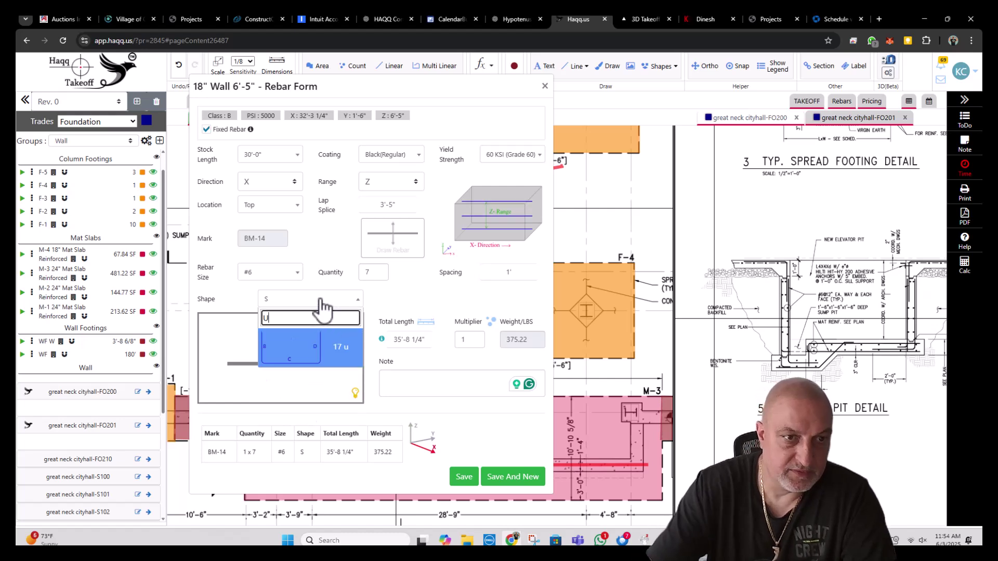
pyautogui.click(273, 373)
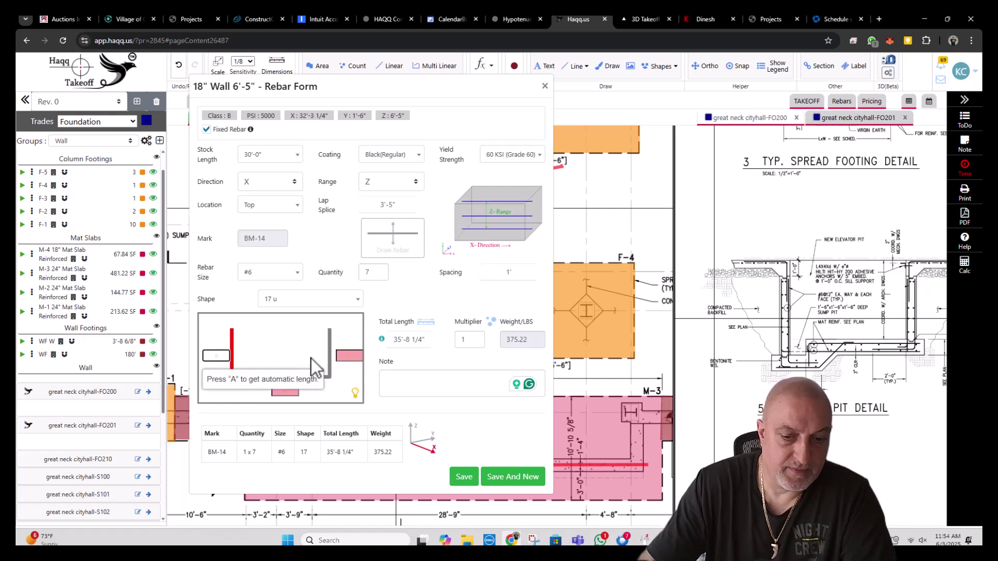
pyautogui.press('a')
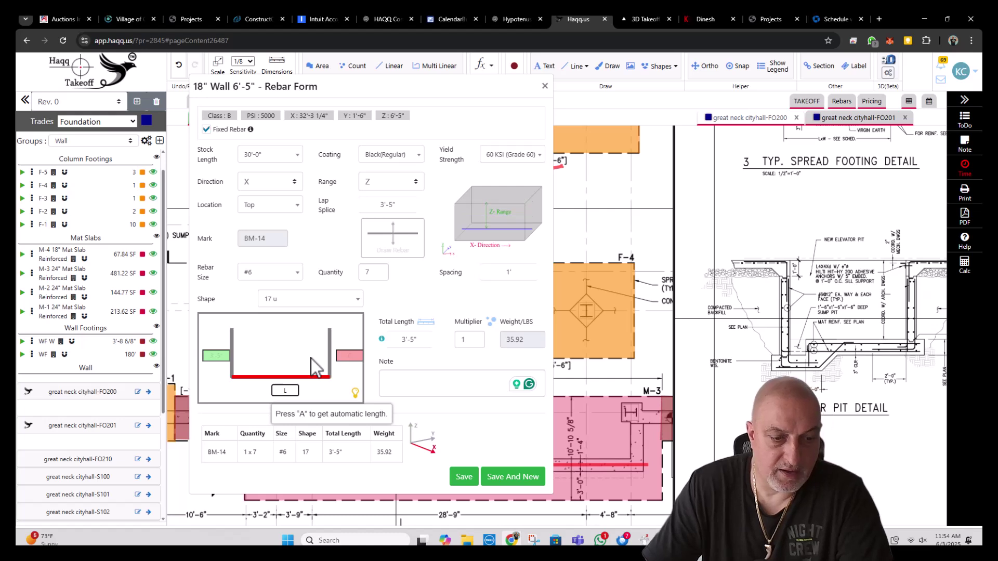
pyautogui.press('a')
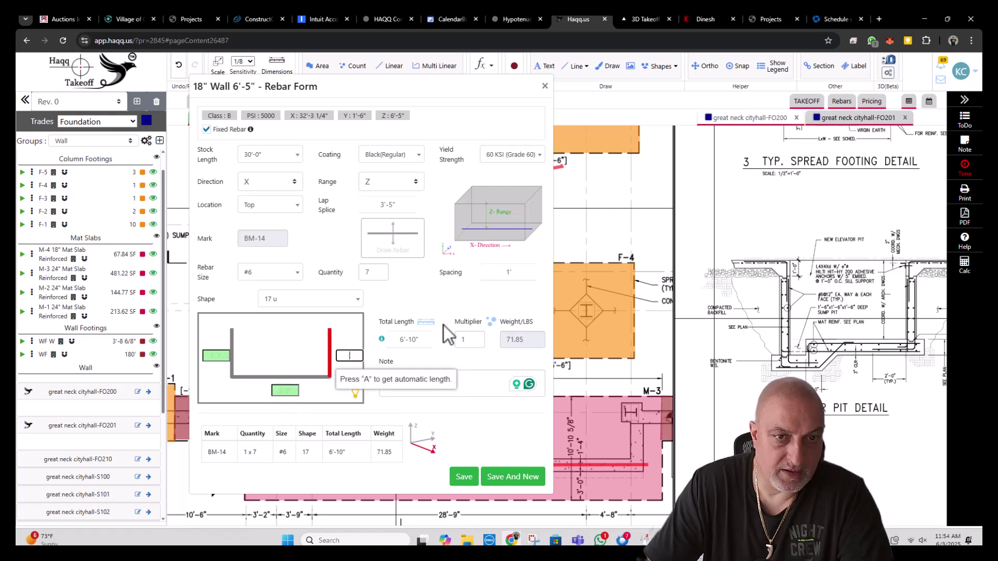
pyautogui.click(455, 297)
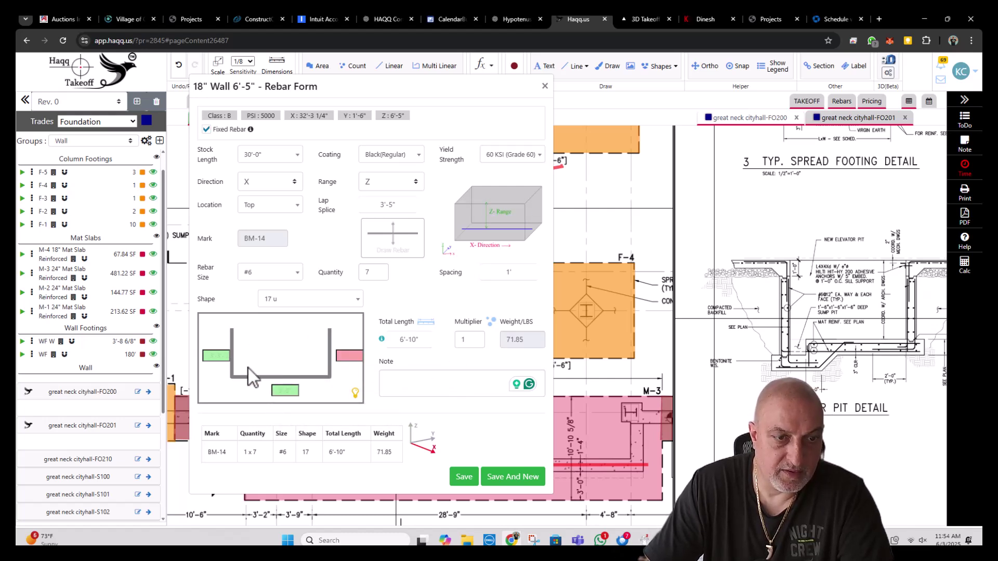
# - Set the corner bars' multiplier to 8 with quantity 7, note them "CORNER BARS EF", save and start a new rebar entry
pyautogui.click(367, 269)
pyautogui.write('7')
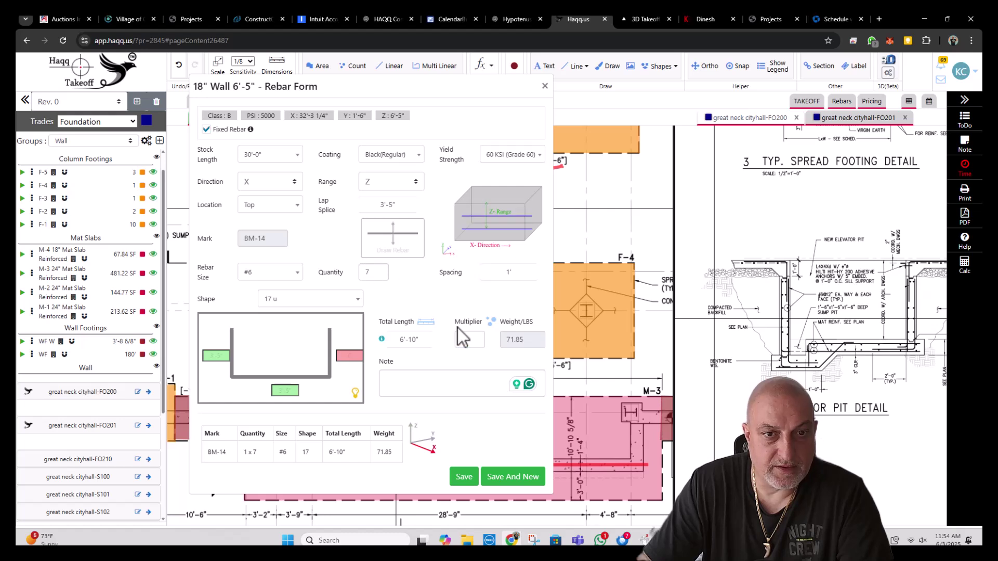
pyautogui.doubleClick(471, 340)
pyautogui.write('2')
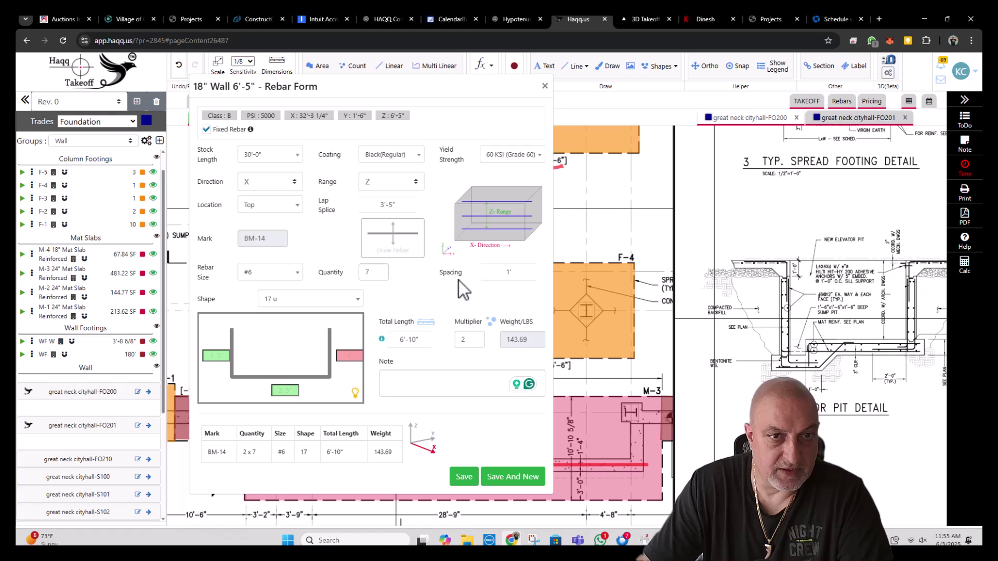
pyautogui.doubleClick(470, 338)
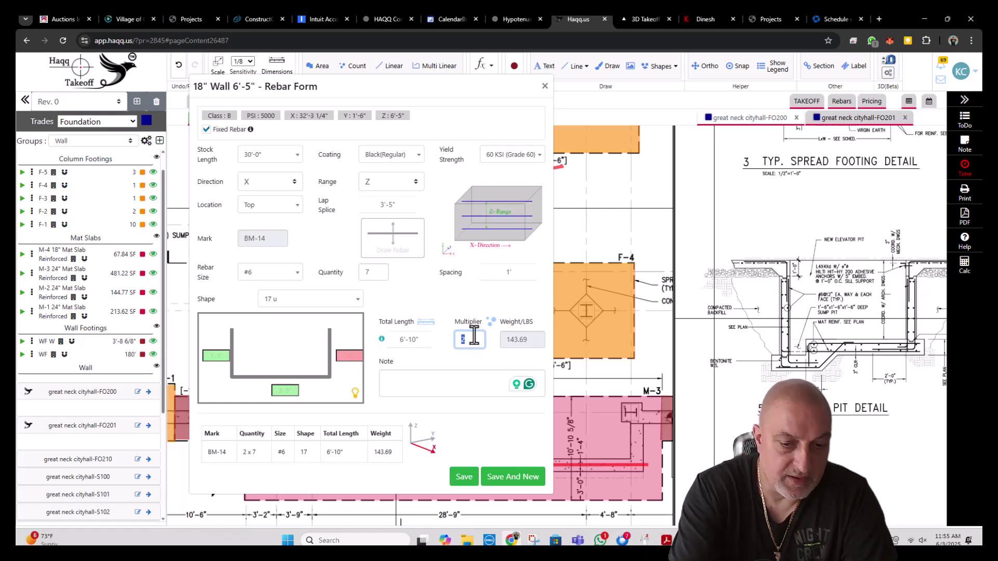
pyautogui.write('8')
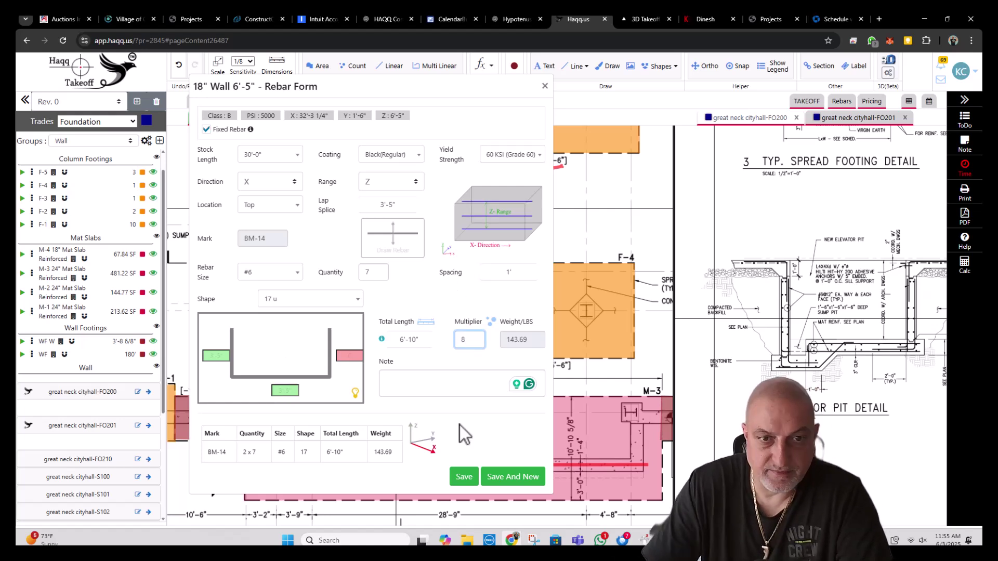
pyautogui.click(411, 383)
pyautogui.write('CORNER BARS E')
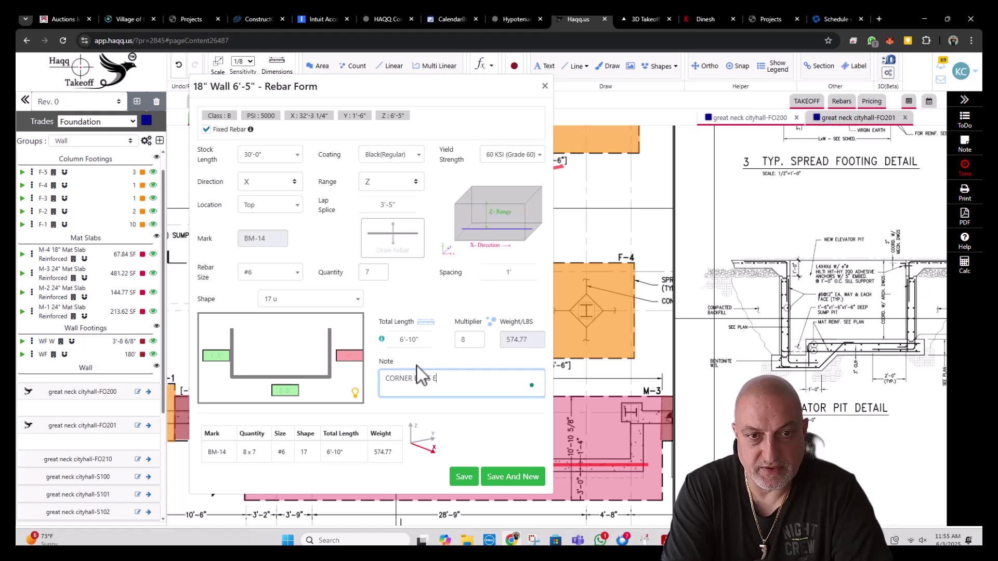
pyautogui.write('F')
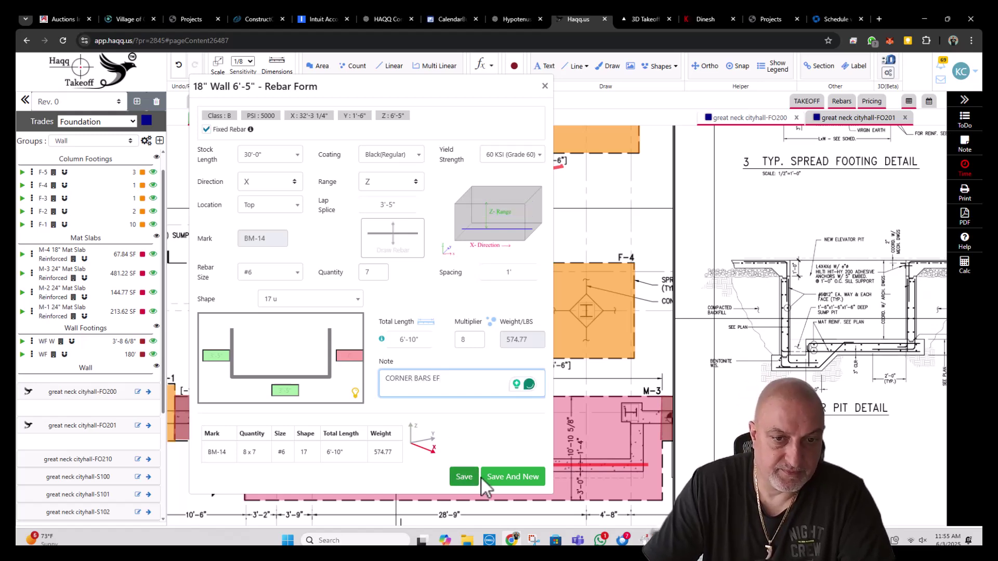
pyautogui.click(498, 478)
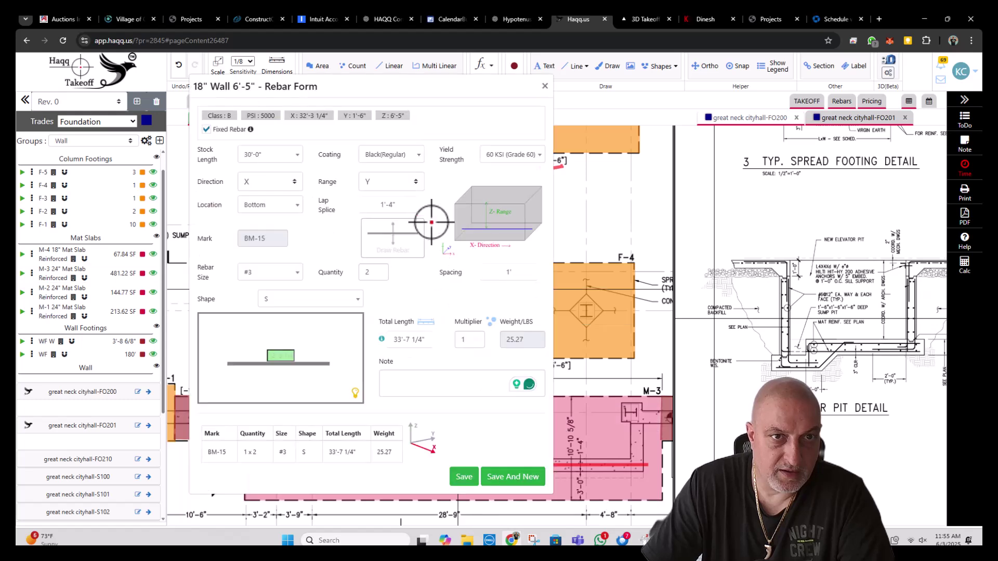
# - Set the new wall bar to direction Z, range X and rebar size #6
pyautogui.click(275, 182)
pyautogui.click(269, 229)
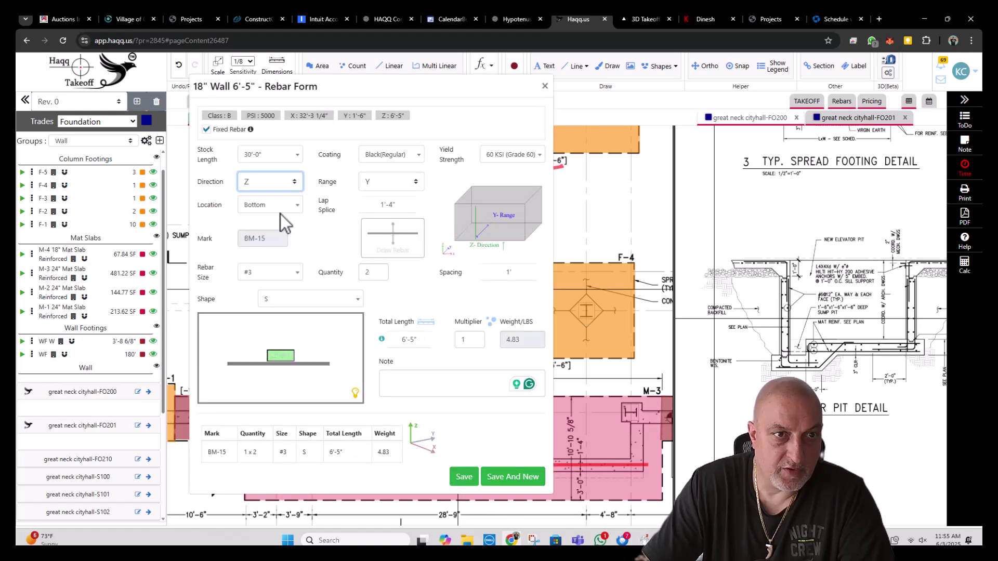
pyautogui.click(388, 183)
pyautogui.click(383, 199)
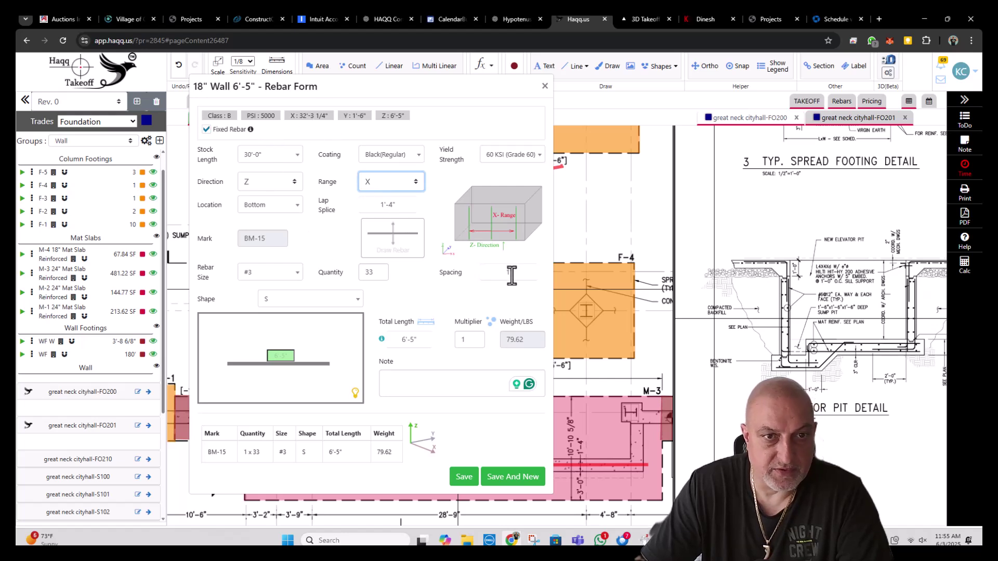
pyautogui.doubleClick(372, 272)
pyautogui.click(270, 272)
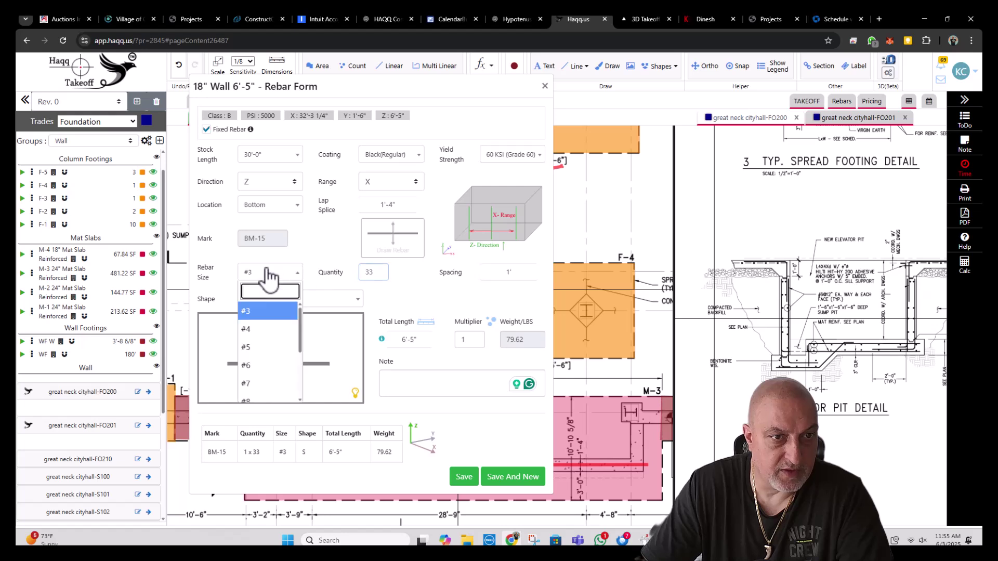
pyautogui.click(267, 357)
# - Choose bar shape 2 with a standard hook at the first end and a straight length of 8'-5"
pyautogui.click(302, 300)
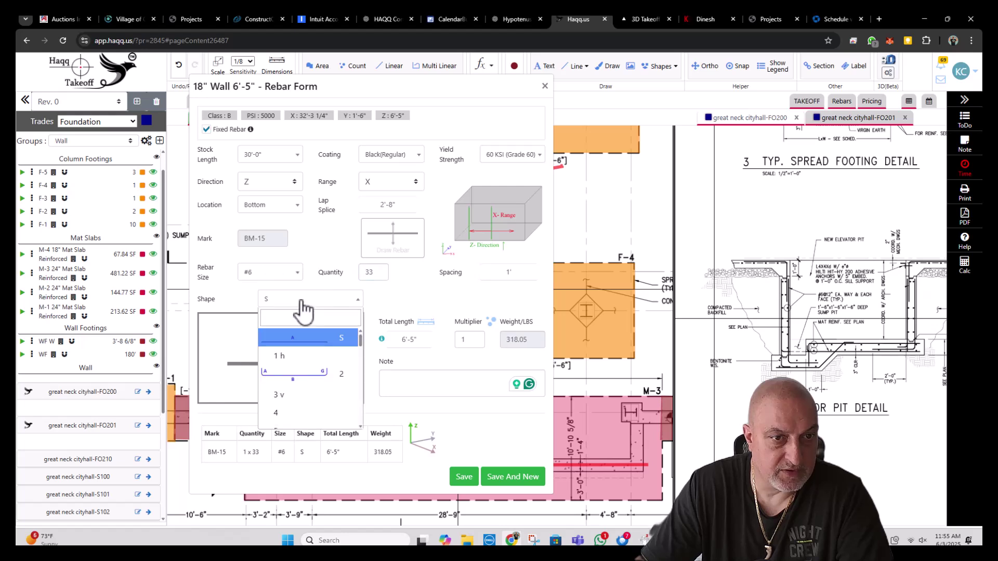
pyautogui.click(294, 374)
pyautogui.write('A')
pyautogui.press('Tab')
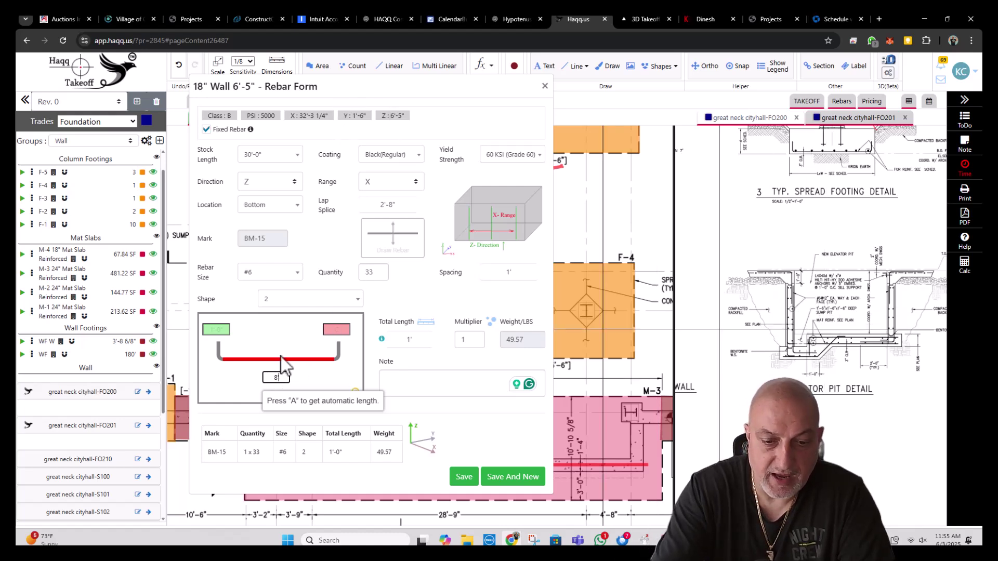
pyautogui.press('Tab')
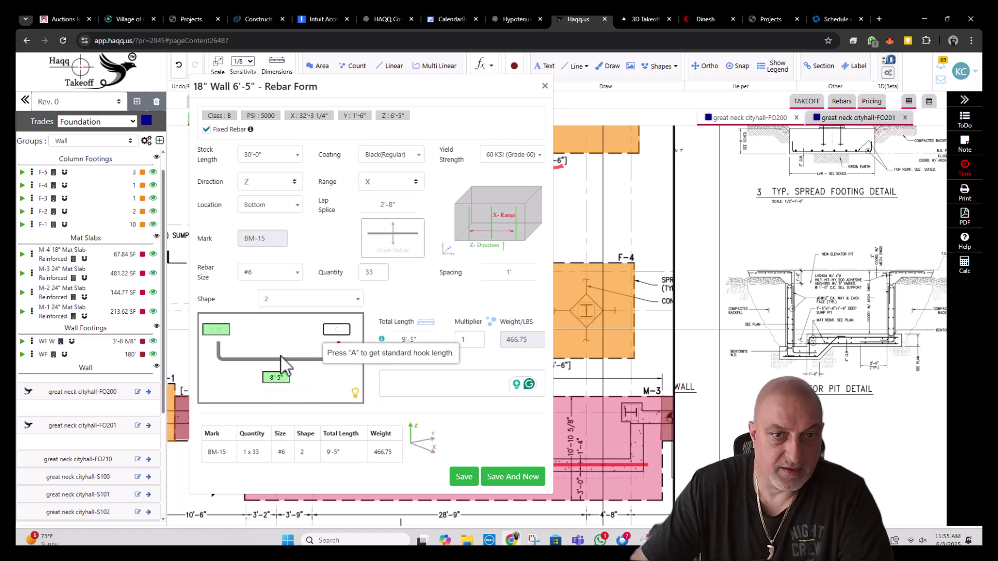
# - Give the vertical bars a multiplier of 2 and the note "D&V EF", save them and start a new rebar entry
pyautogui.click(468, 339)
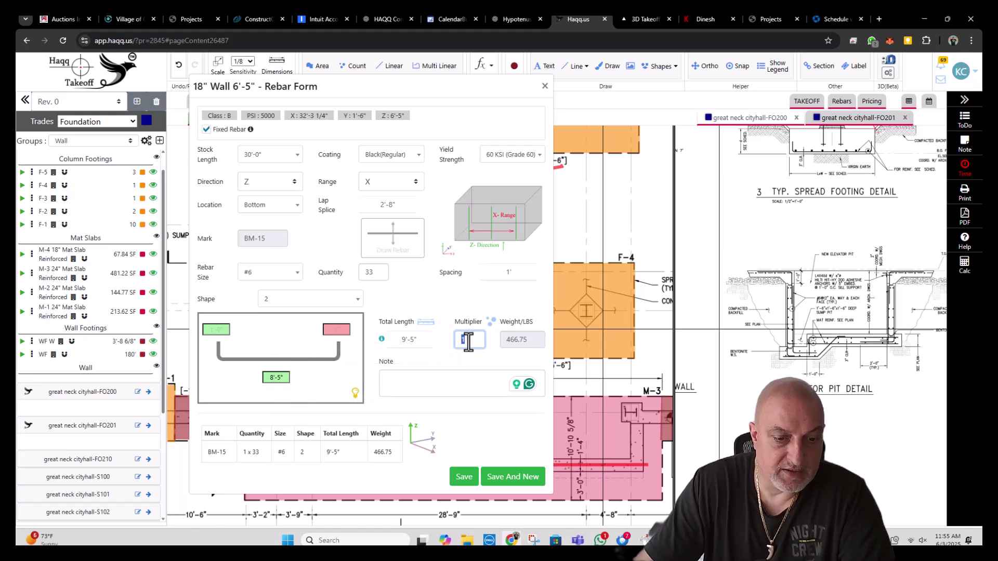
pyautogui.press('BackSpace')
pyautogui.write('2')
pyautogui.click(429, 384)
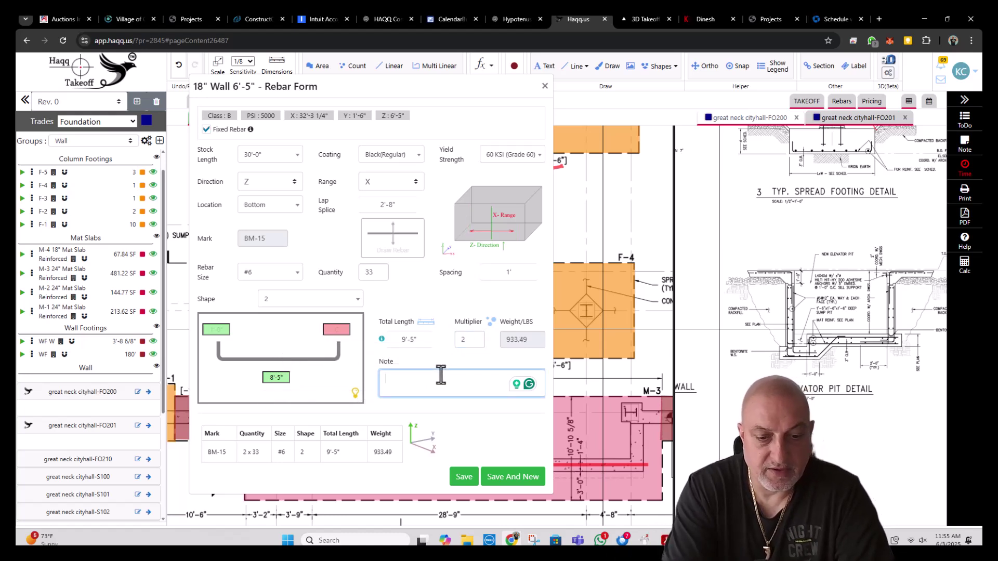
pyautogui.write('D&')
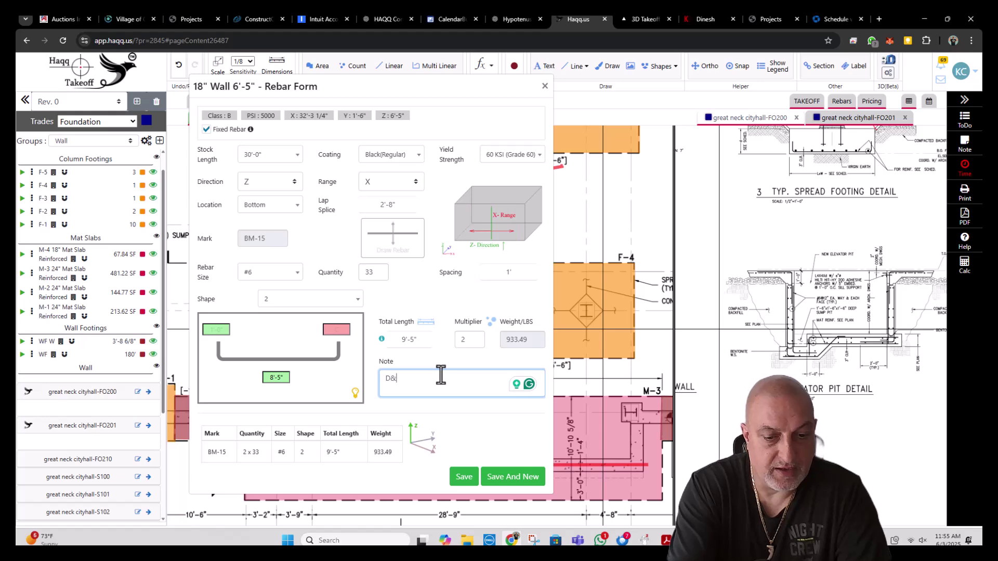
pyautogui.write('V EF')
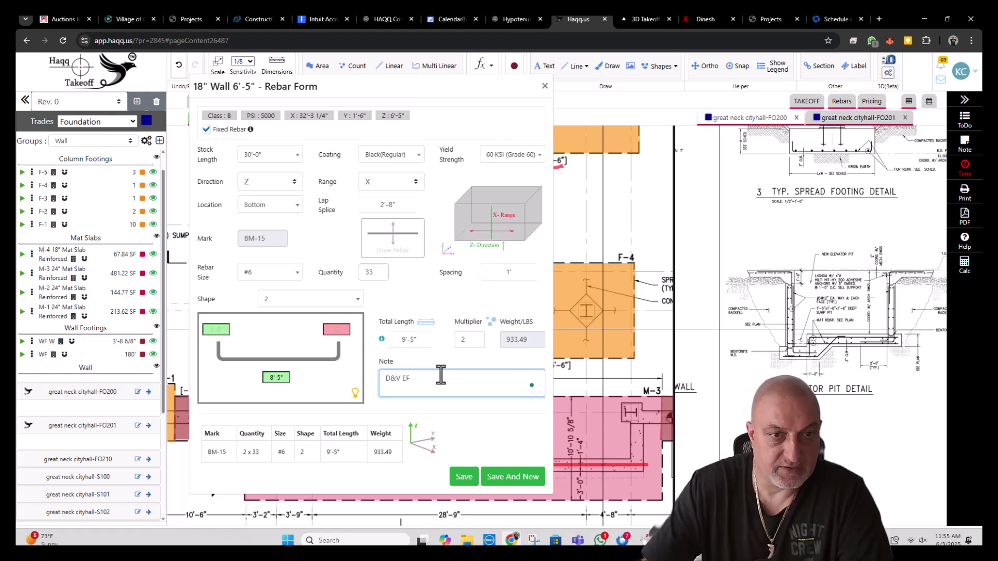
pyautogui.click(509, 476)
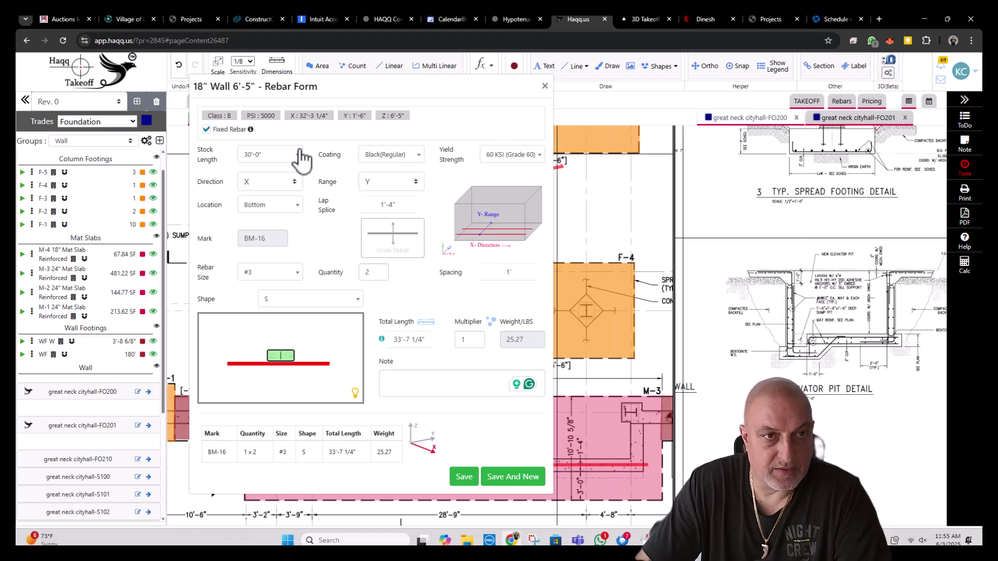
# - Set the new wall rebar entry to direction Z, range X and size #6
pyautogui.click(275, 181)
pyautogui.click(266, 229)
pyautogui.click(382, 181)
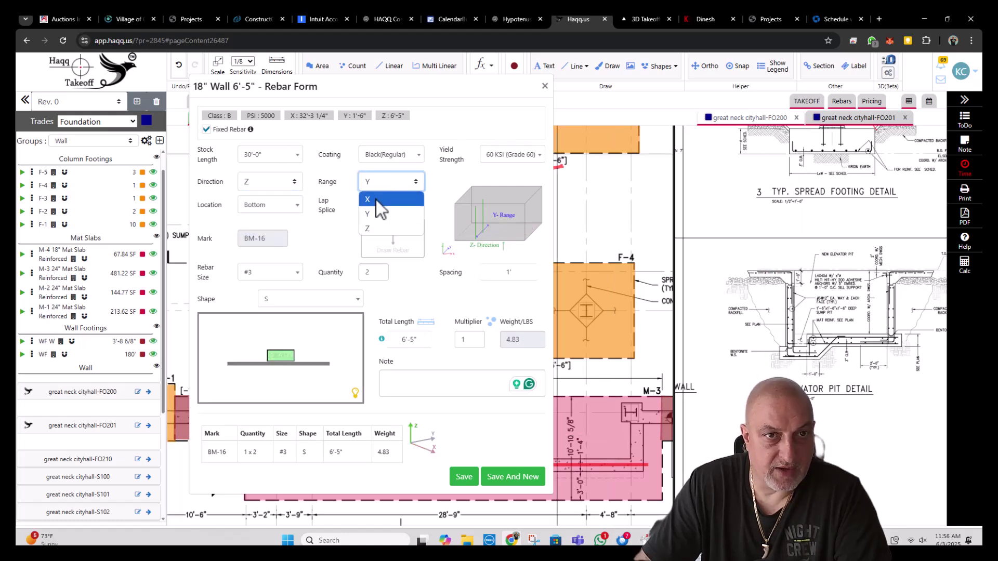
pyautogui.click(376, 200)
pyautogui.click(270, 272)
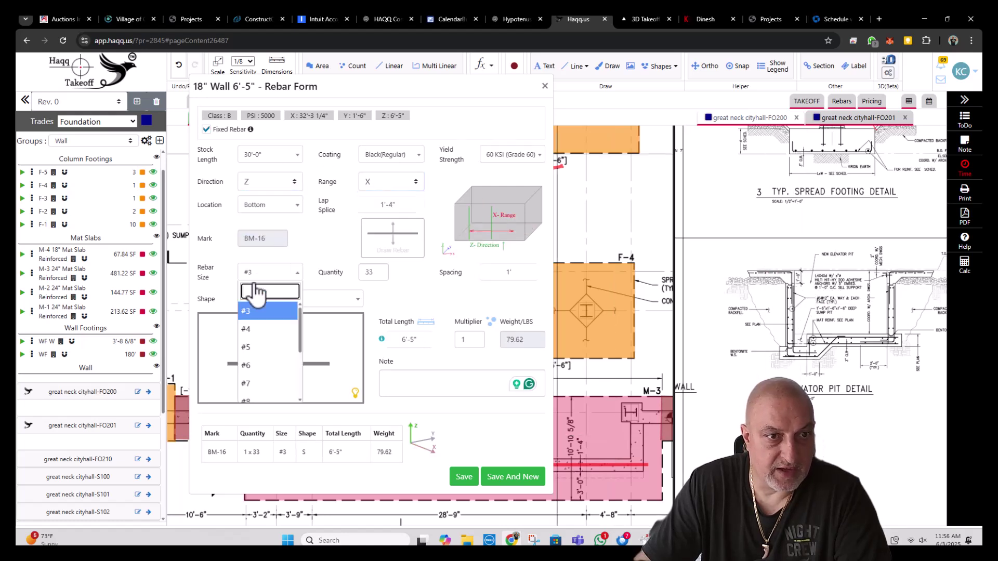
pyautogui.click(267, 360)
# - Choose bar shape 17 with a 2'-8" leg and a 2'-8" base, note the bars "SLAB DOWELS" and save them
pyautogui.click(319, 300)
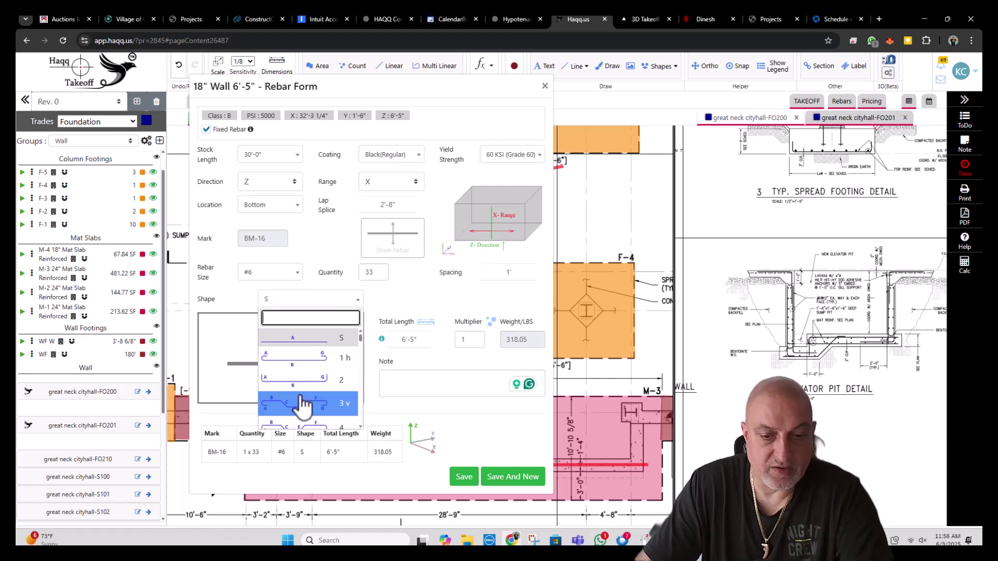
pyautogui.scroll(-5, 298, 392)
pyautogui.click(301, 359)
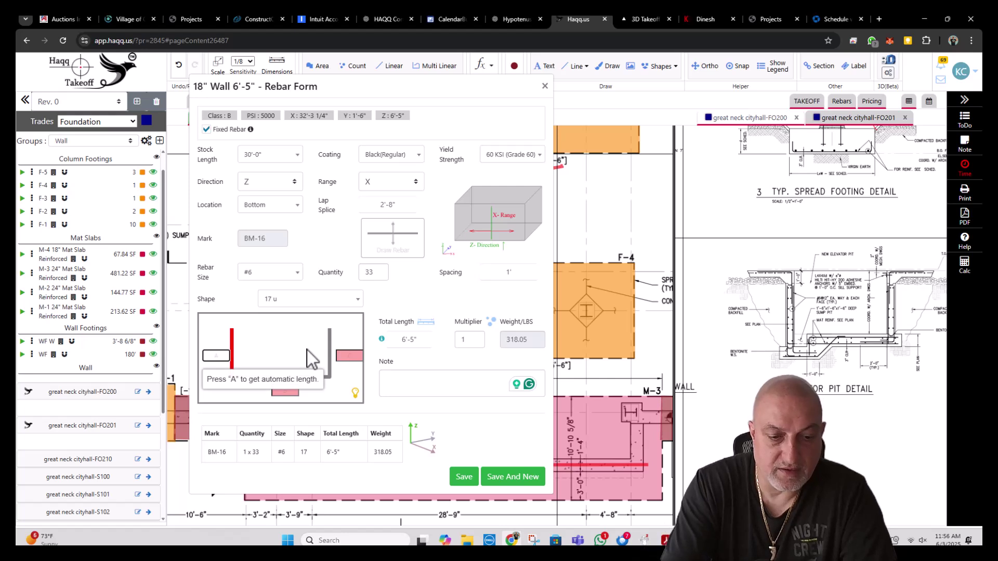
pyautogui.press('a')
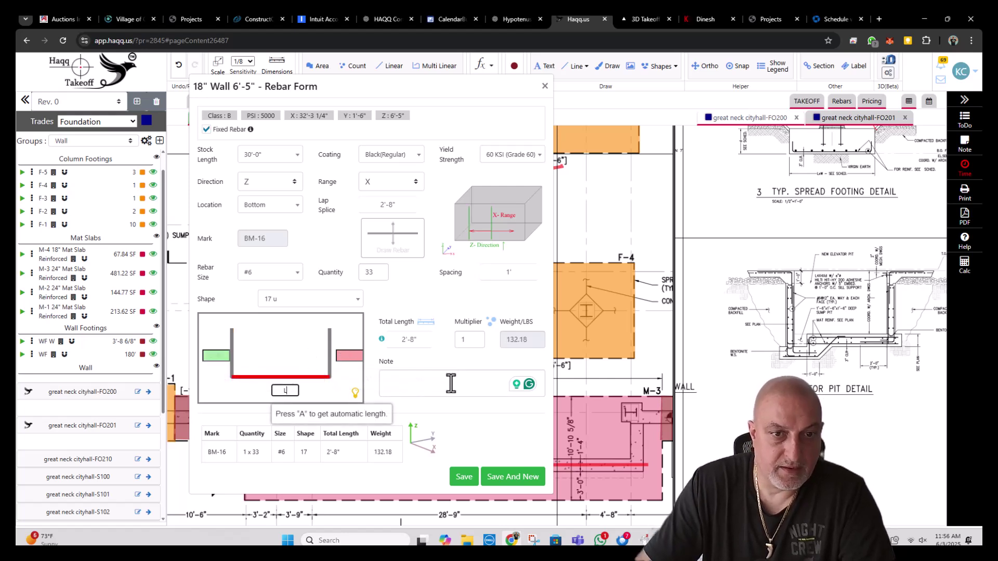
pyautogui.press('a')
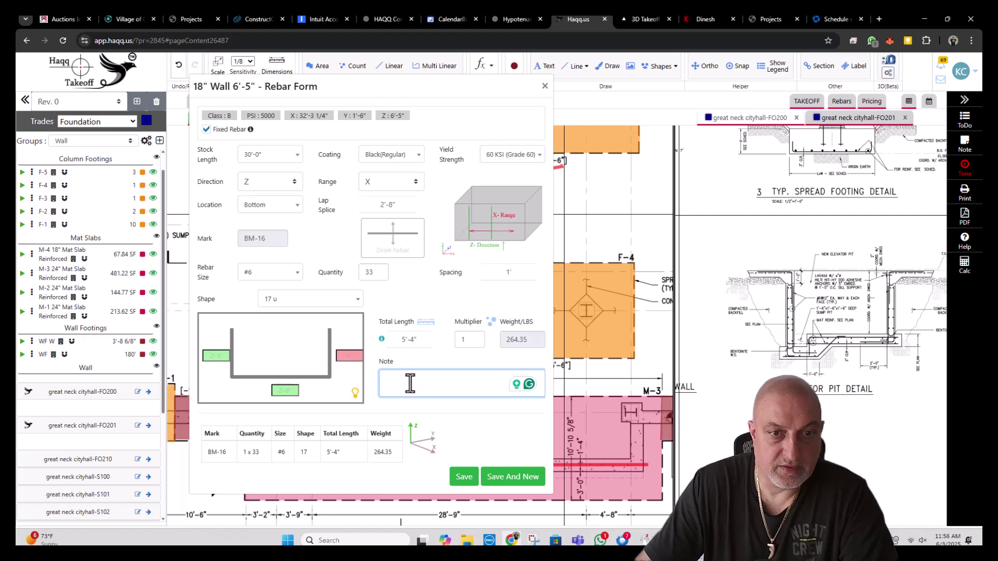
pyautogui.write('SLAB DOWELS')
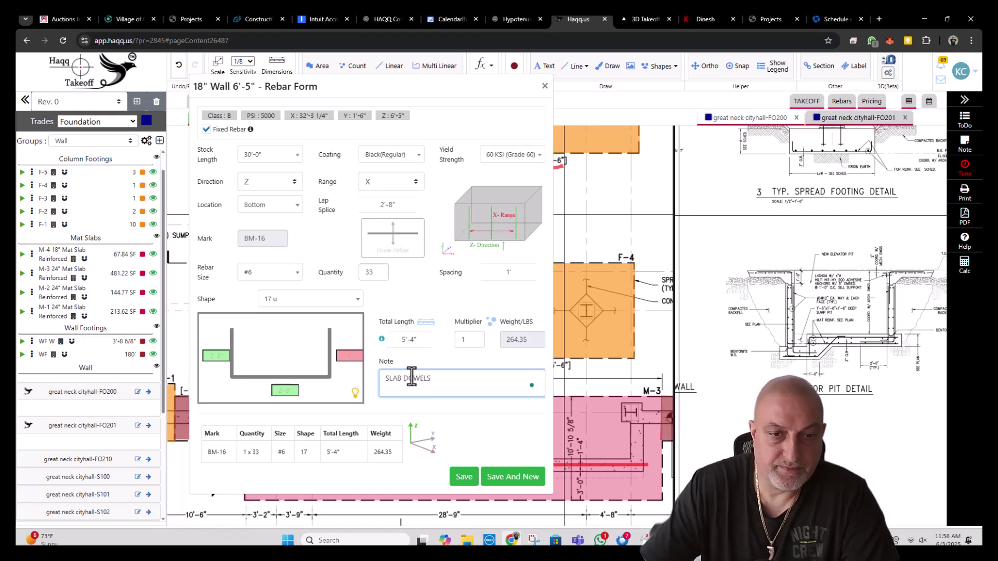
pyautogui.click(463, 476)
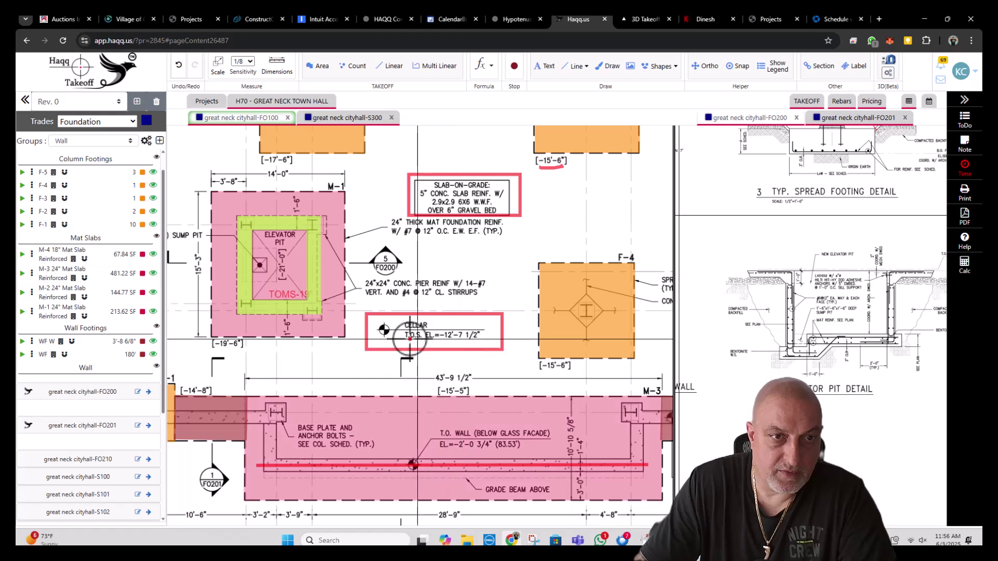
# - Start a new count takeoff named "Piers" and put it in a new group called "Piers"
pyautogui.scroll(-3, 333, 265)
pyautogui.scroll(3, 338, 309)
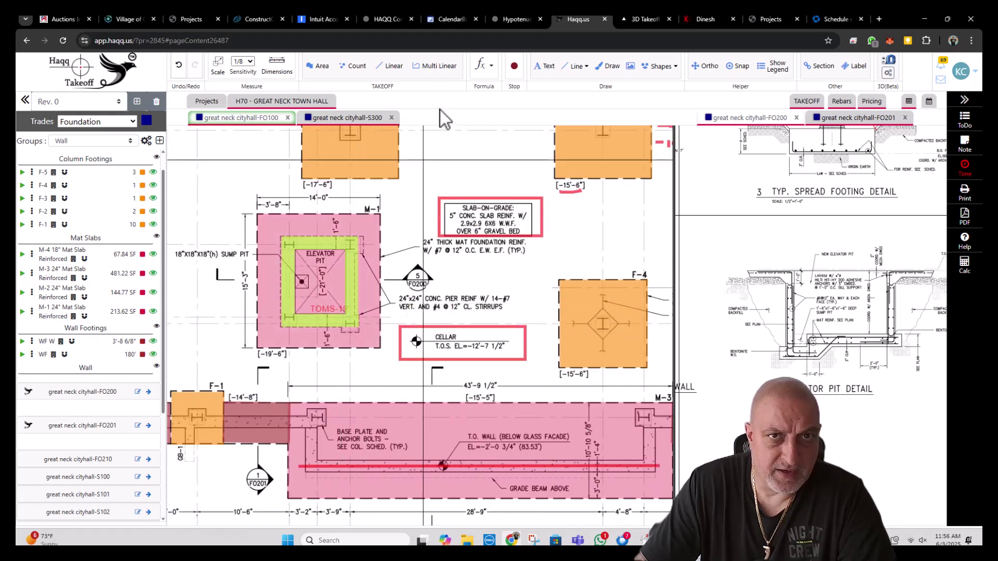
pyautogui.click(356, 66)
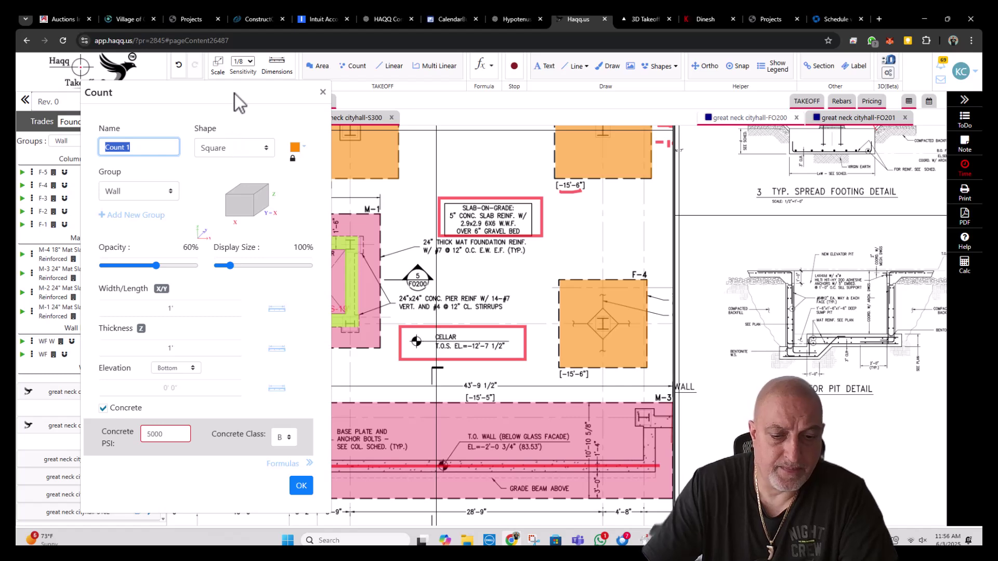
pyautogui.press('capslock')
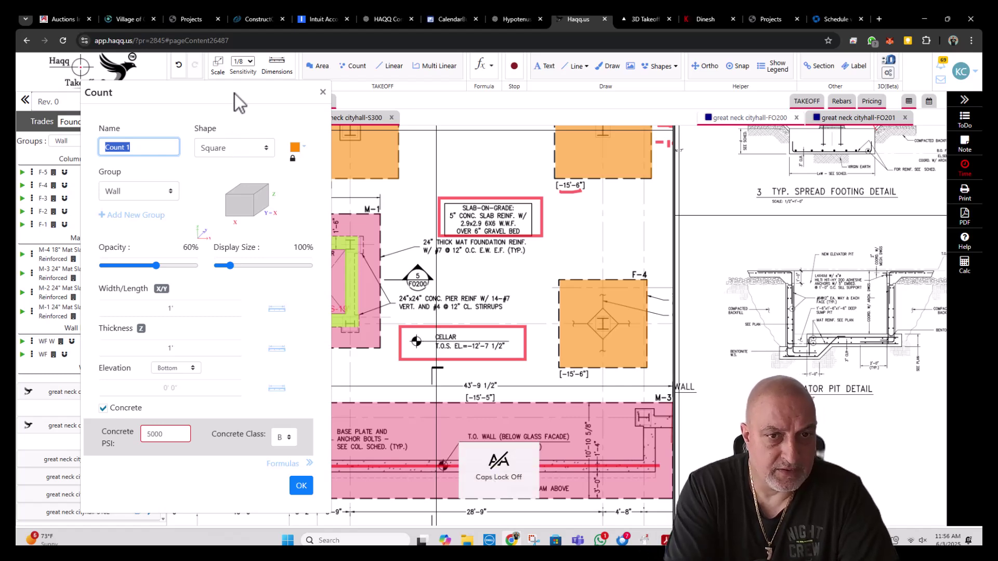
pyautogui.write('Pier')
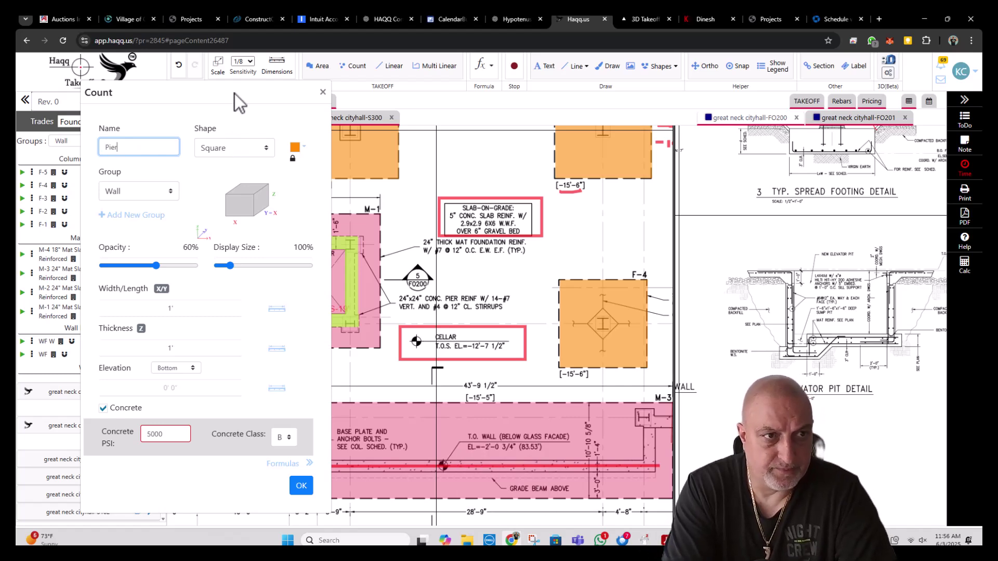
pyautogui.write('s')
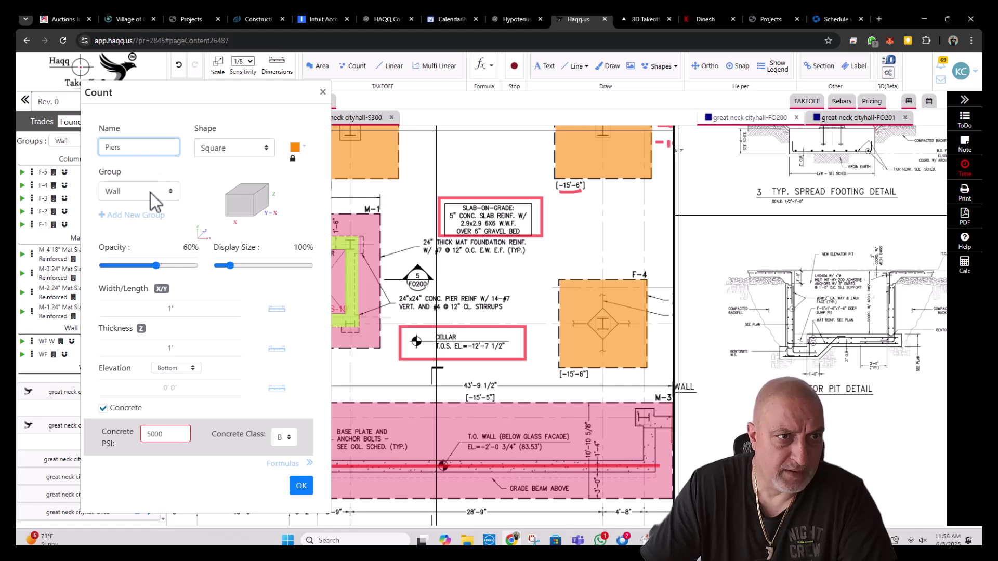
pyautogui.click(139, 214)
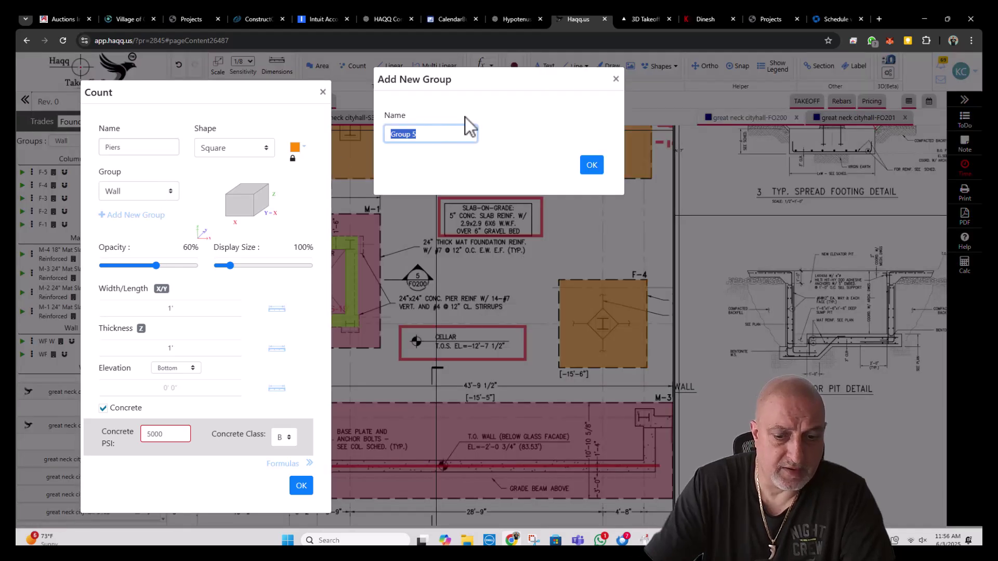
pyautogui.write('Piers')
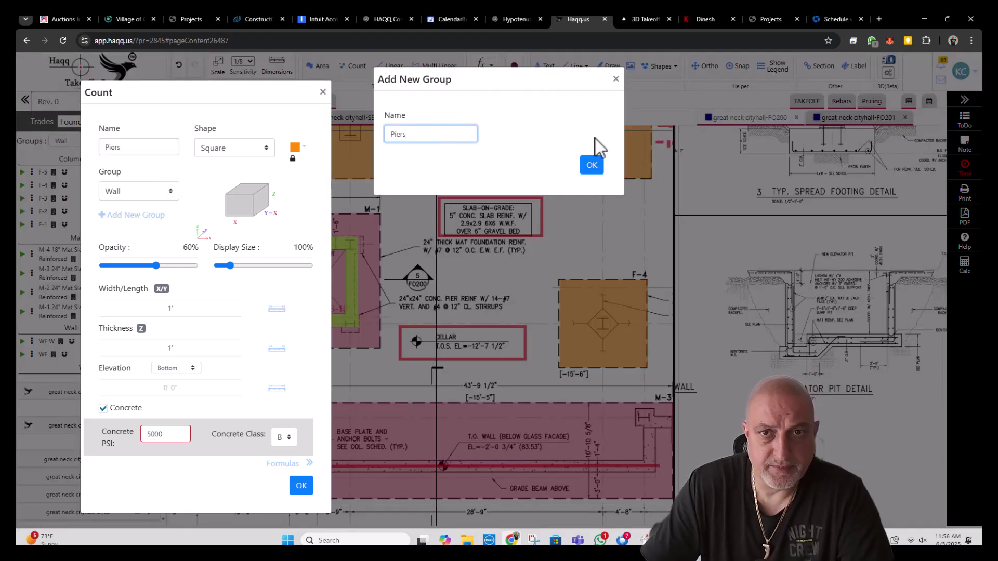
pyautogui.click(591, 165)
# - Change the Piers count's colour to magenta
pyautogui.click(294, 147)
pyautogui.click(318, 178)
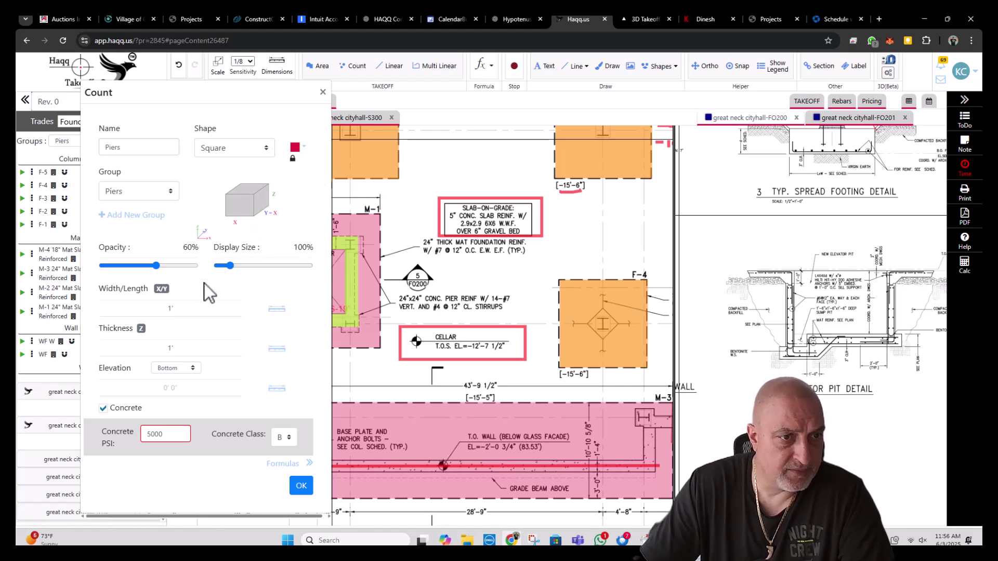
pyautogui.click(295, 147)
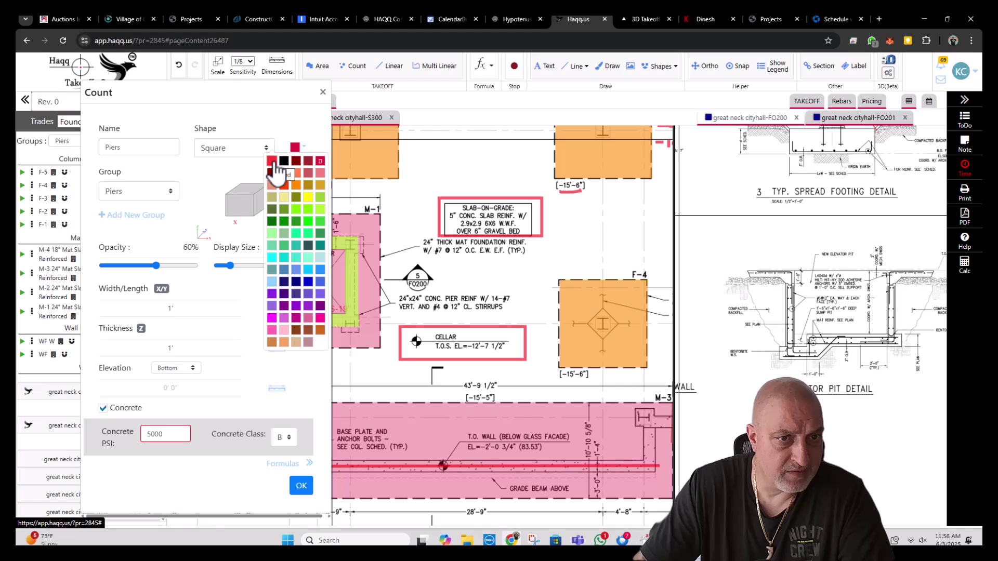
pyautogui.click(320, 318)
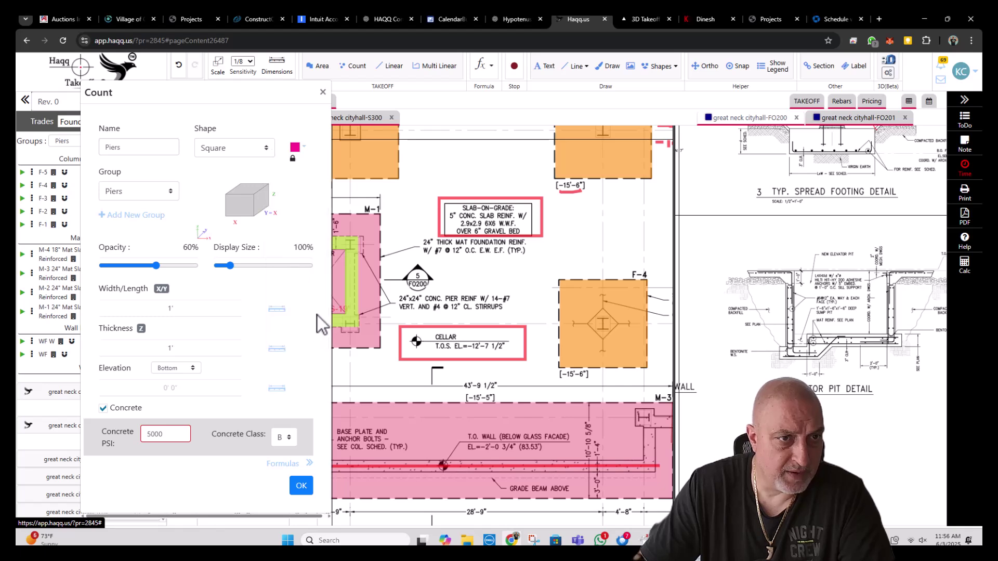
# - Give the piers a 2' width/length, 6'-5" thickness and -19' bottom elevation, and accept the count settings
pyautogui.click(187, 307)
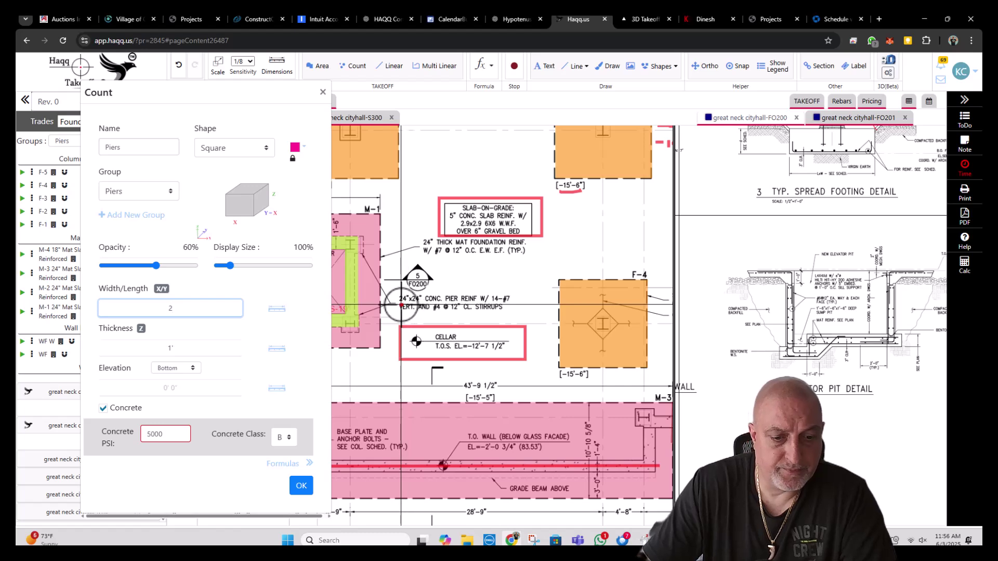
pyautogui.click(171, 308)
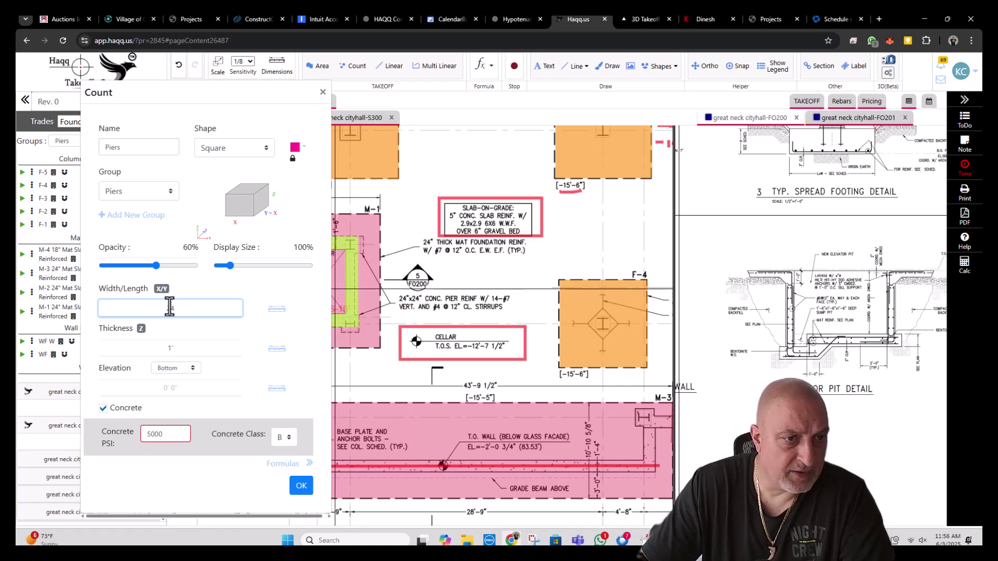
pyautogui.press('BackSpace')
pyautogui.press('BackSpace')
pyautogui.write('2')
pyautogui.press('Tab')
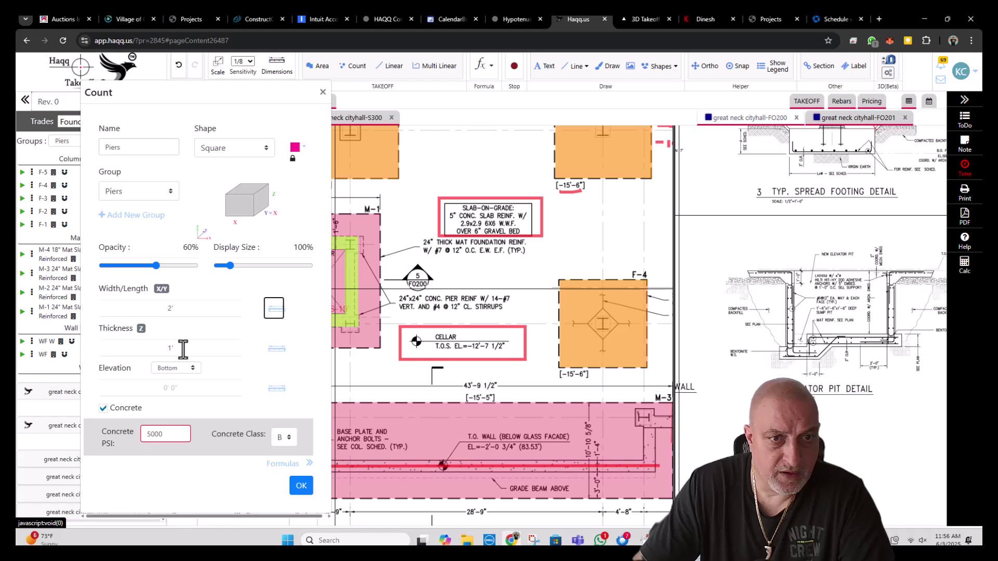
pyautogui.doubleClick(183, 347)
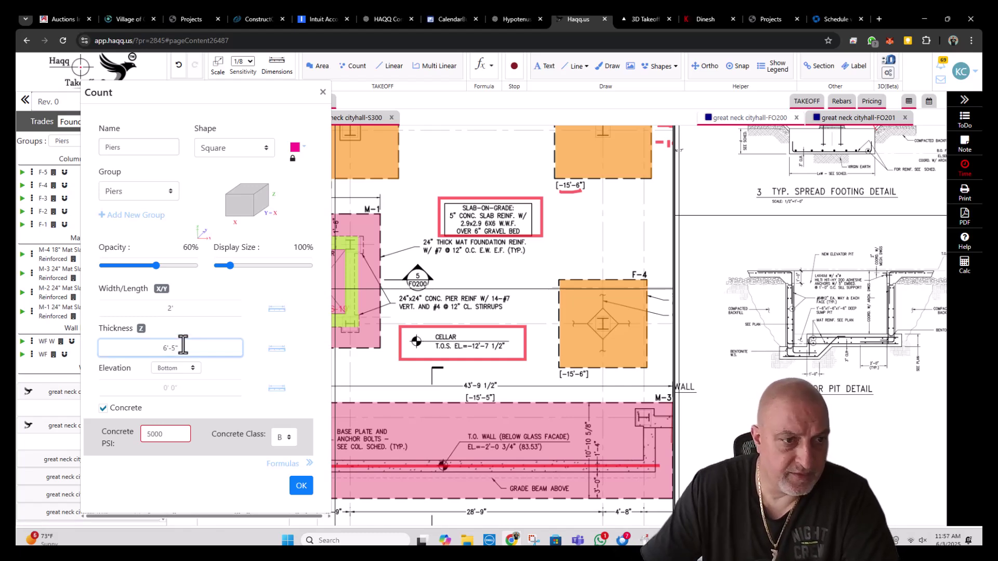
pyautogui.click(181, 386)
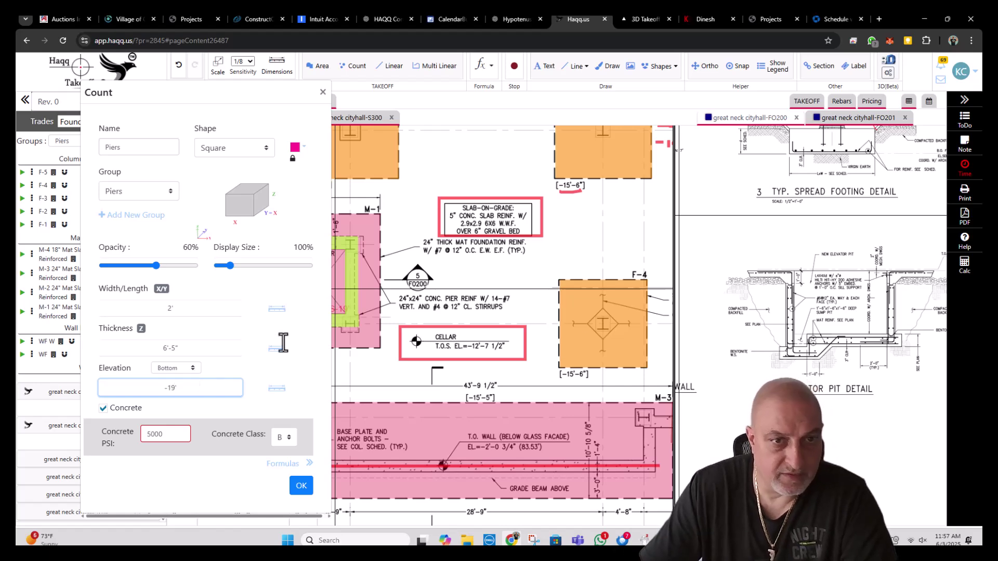
pyautogui.press('Return')
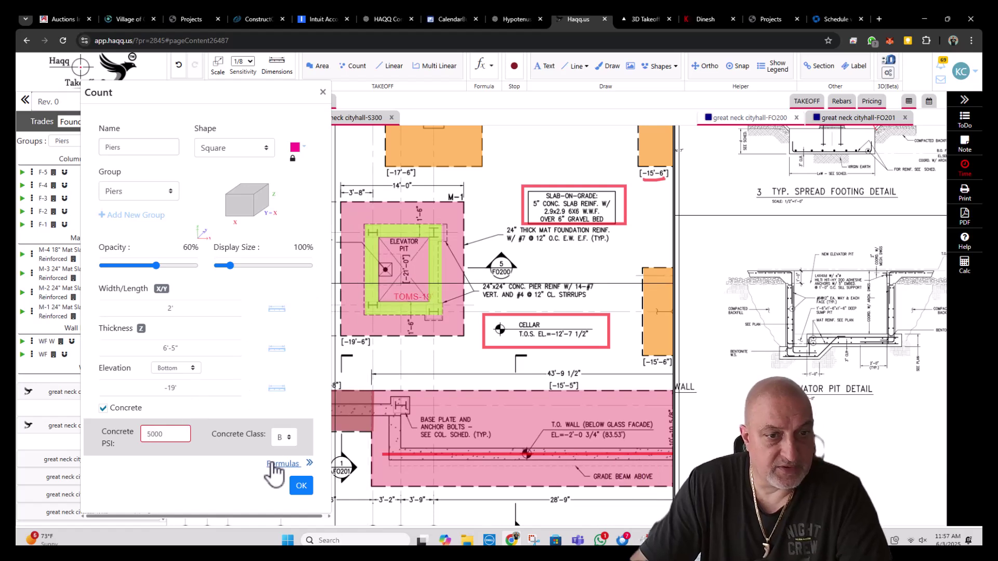
pyautogui.click(301, 486)
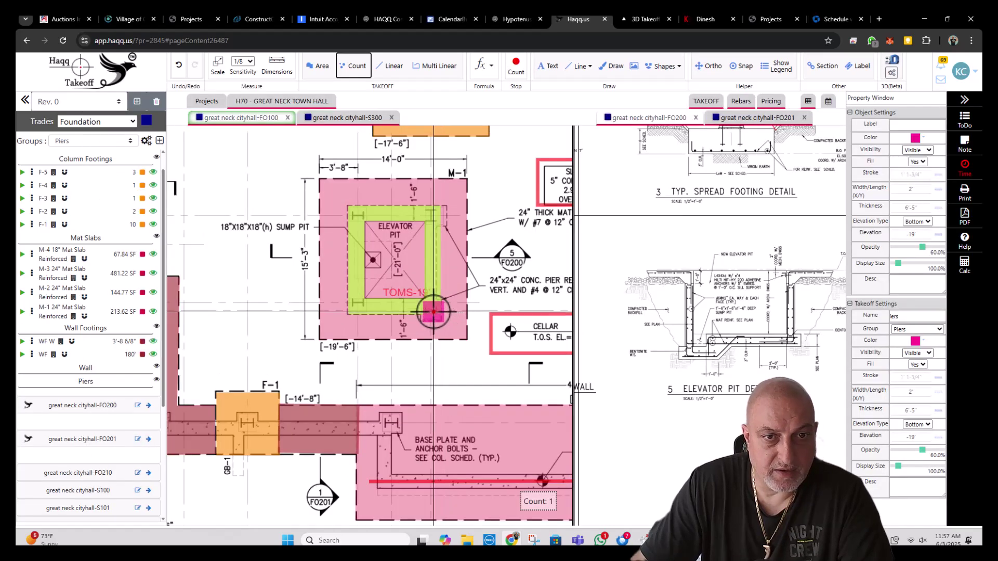
# - Place a pier at the lower-right and upper-right corners of the elevator pit walls and end the count
pyautogui.click(432, 311)
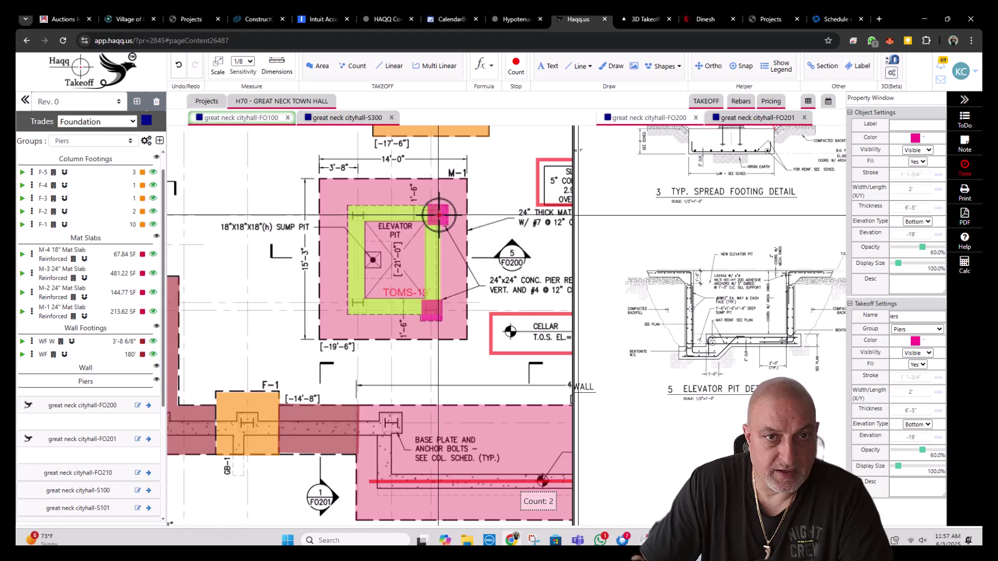
pyautogui.click(436, 215)
pyautogui.rightClick(469, 239)
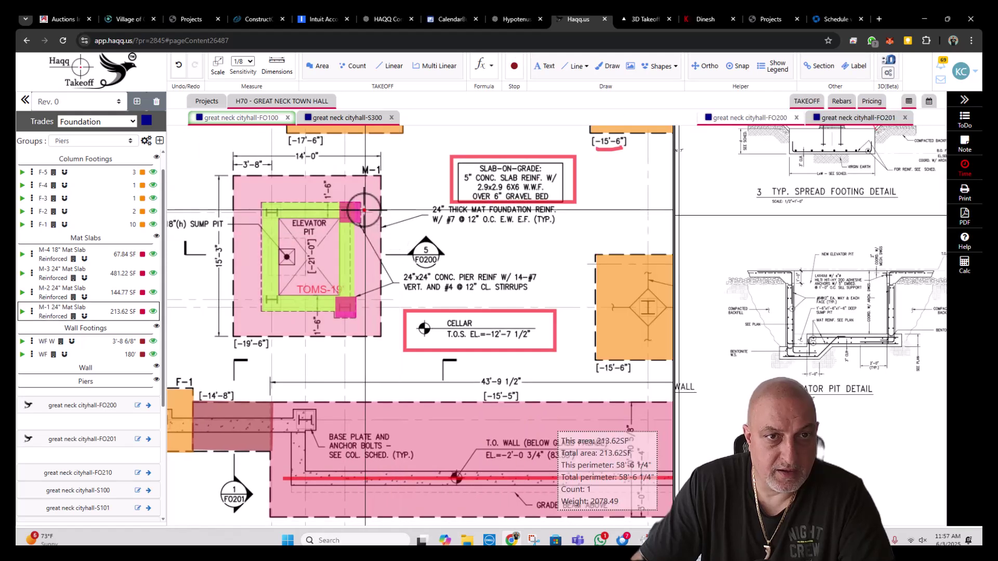
# - Add a rebar entry to the pier at the pit's upper-right corner and set its direction to Z
pyautogui.rightClick(354, 217)
pyautogui.moveTo(380, 346)
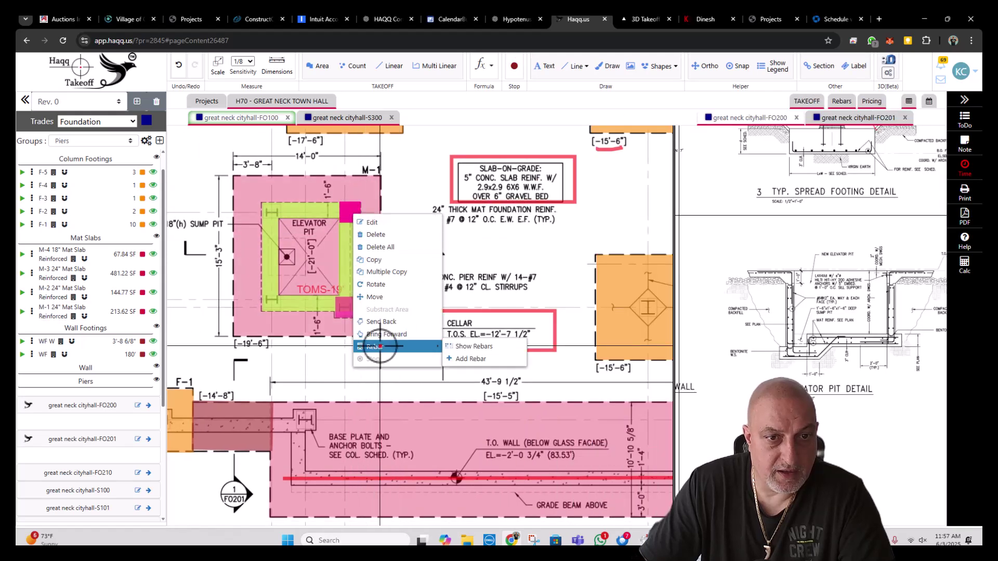
pyautogui.click(470, 358)
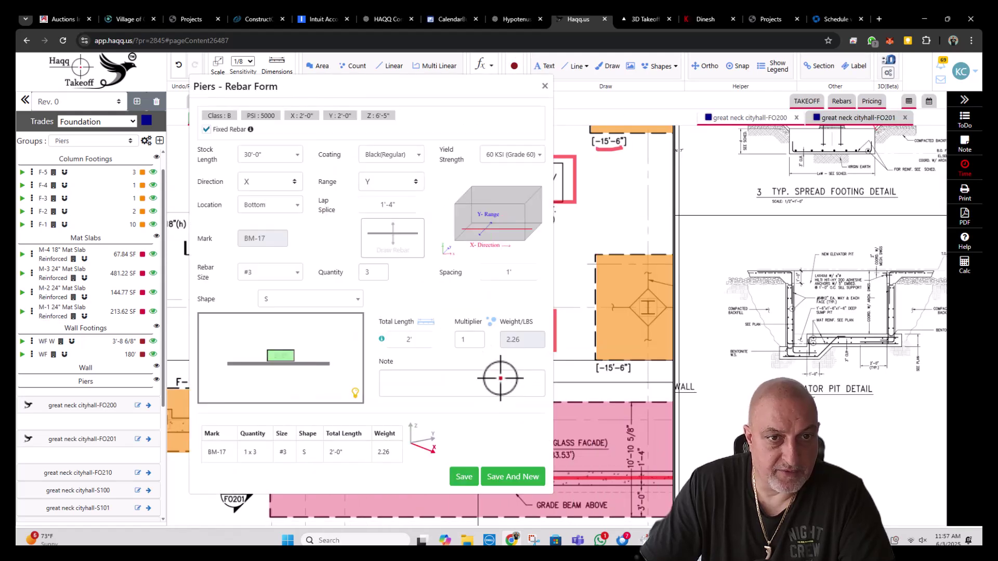
pyautogui.click(275, 184)
pyautogui.click(258, 230)
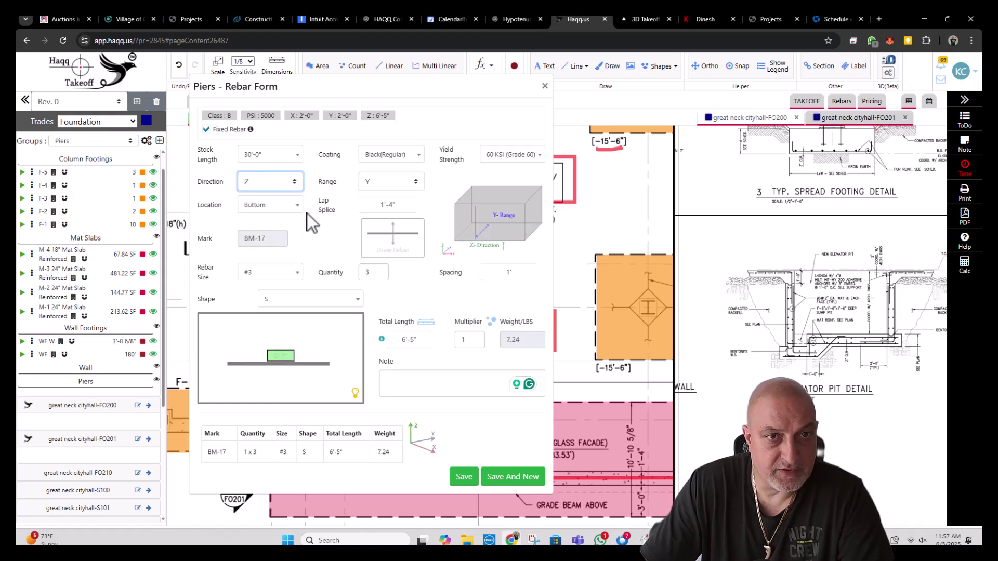
# - Set the pier's vertical bars to a quantity of 14 and rebar size #7, following the pier callout
pyautogui.scroll(-3, 557, 325)
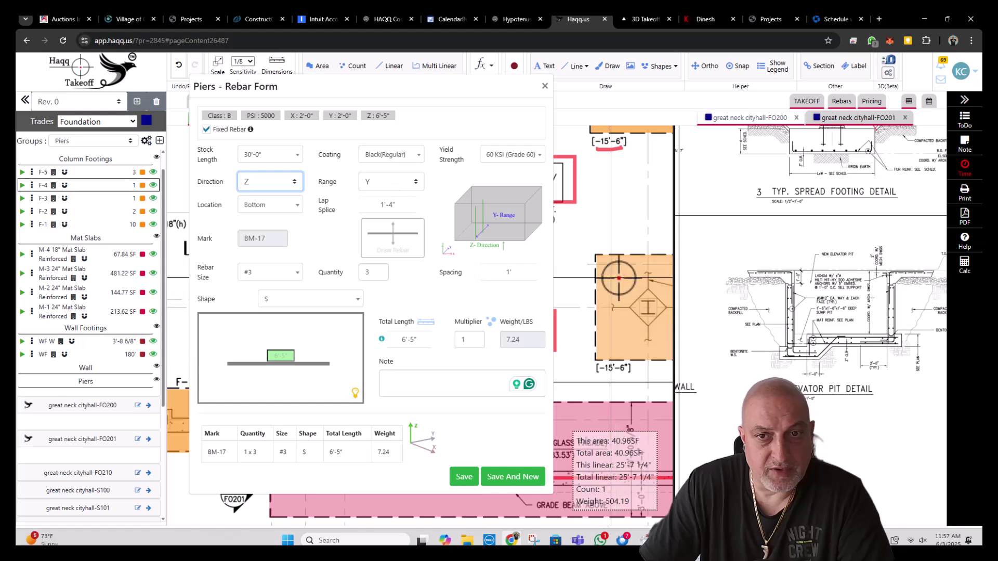
pyautogui.scroll(4, 558, 324)
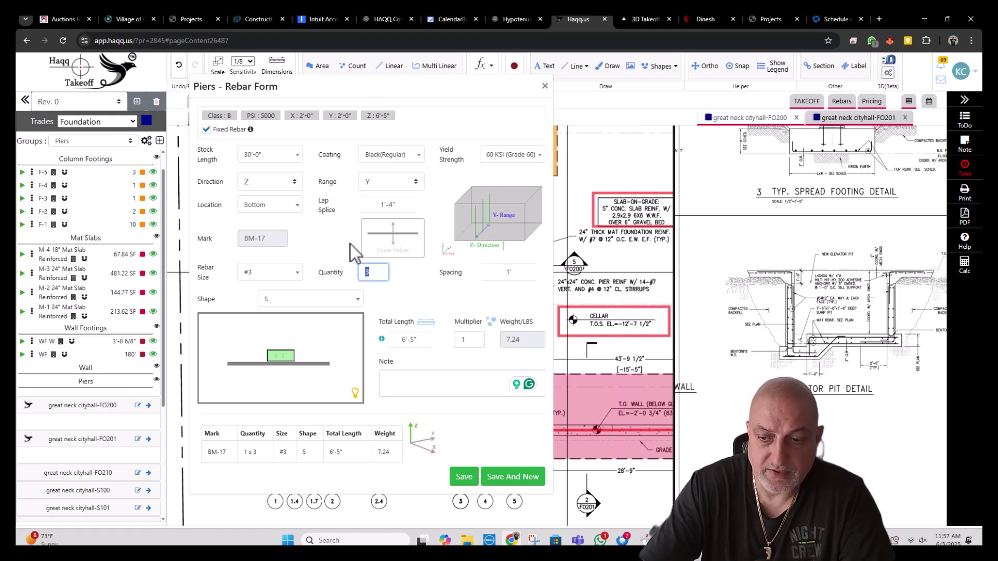
pyautogui.write('14')
pyautogui.click(283, 273)
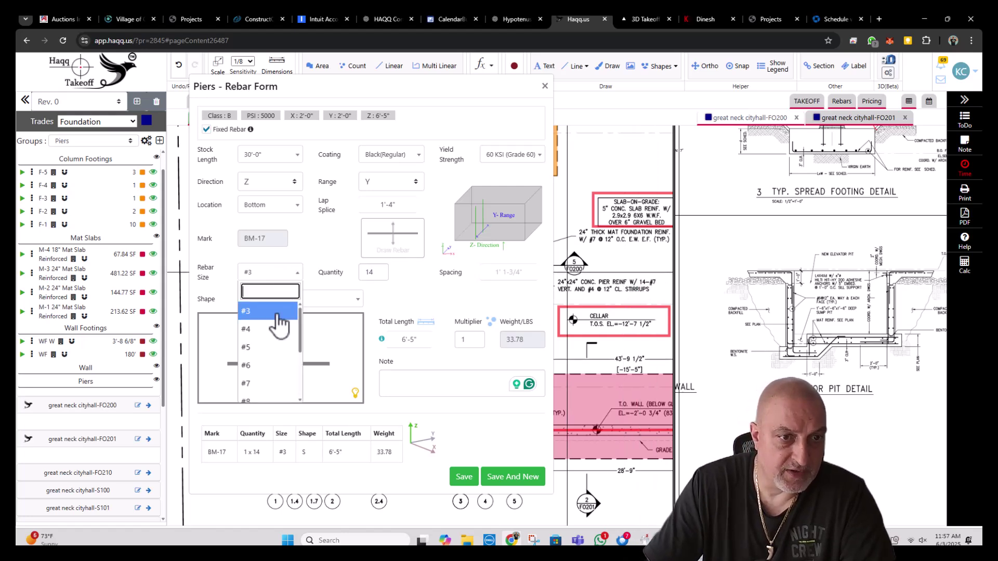
pyautogui.click(265, 385)
# - Give the pier's vertical bars shape 2 with a standard hook at one end and an 8'-5" straight length
pyautogui.click(312, 299)
pyautogui.click(290, 381)
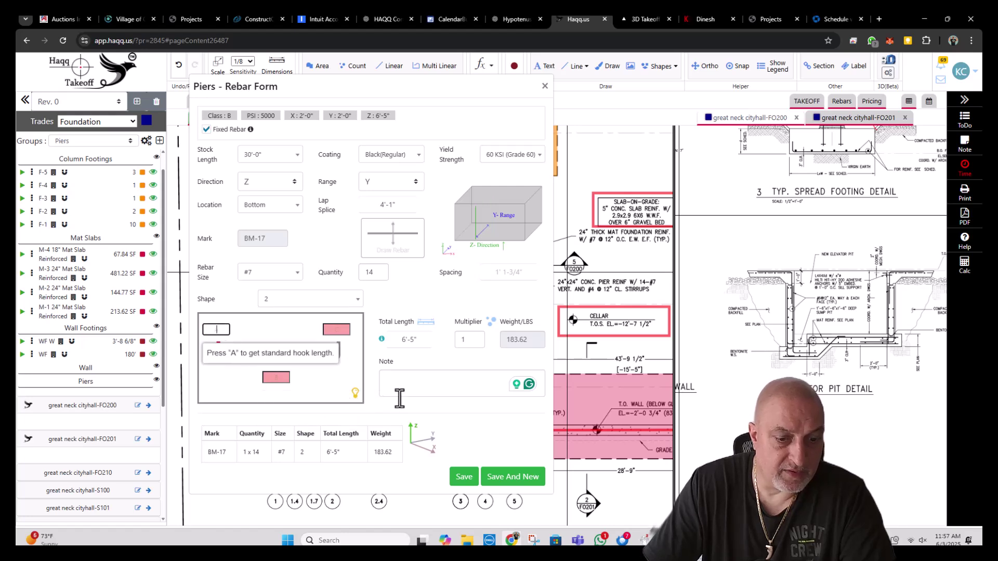
pyautogui.press('Tab')
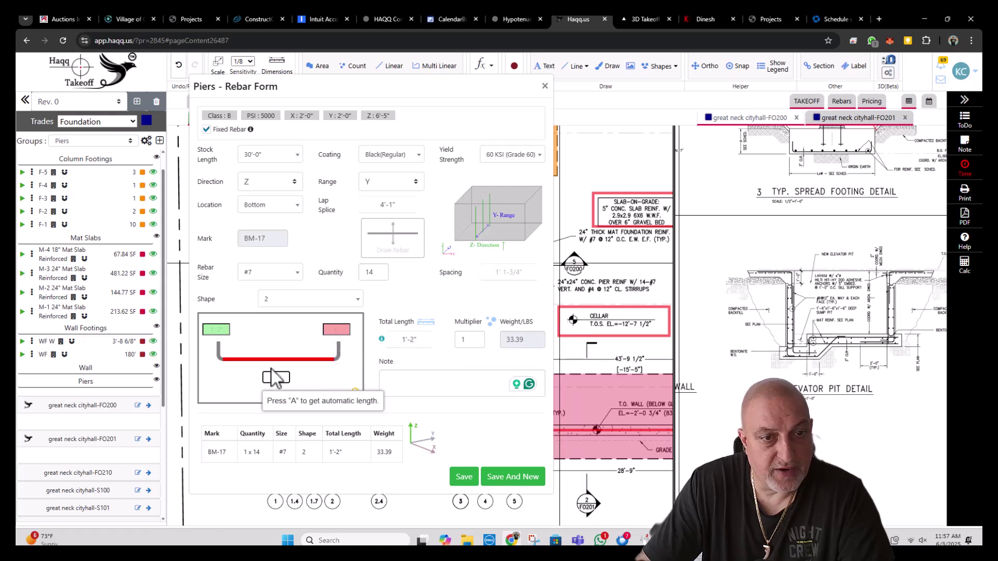
pyautogui.write("'-")
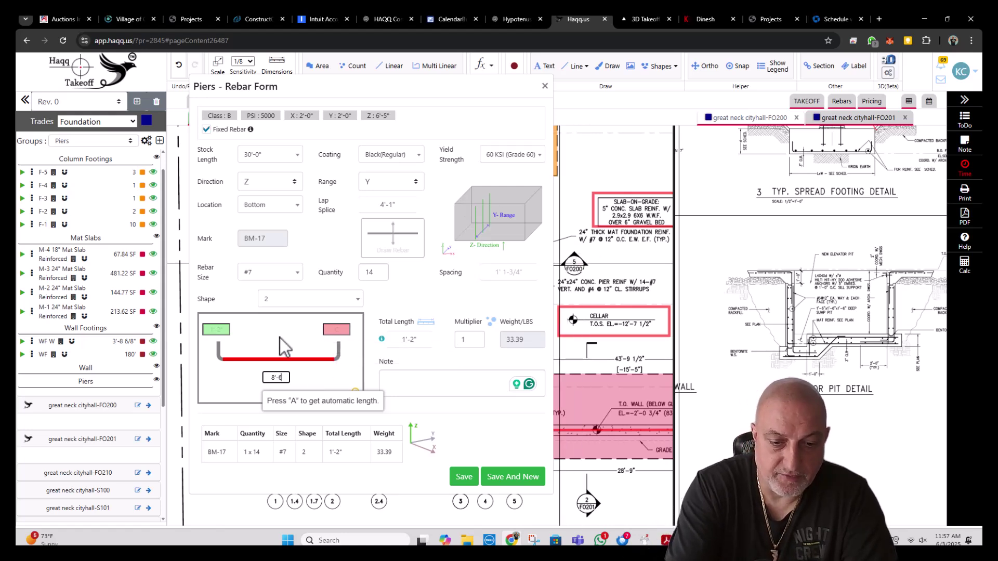
pyautogui.write('5')
pyautogui.press('Tab')
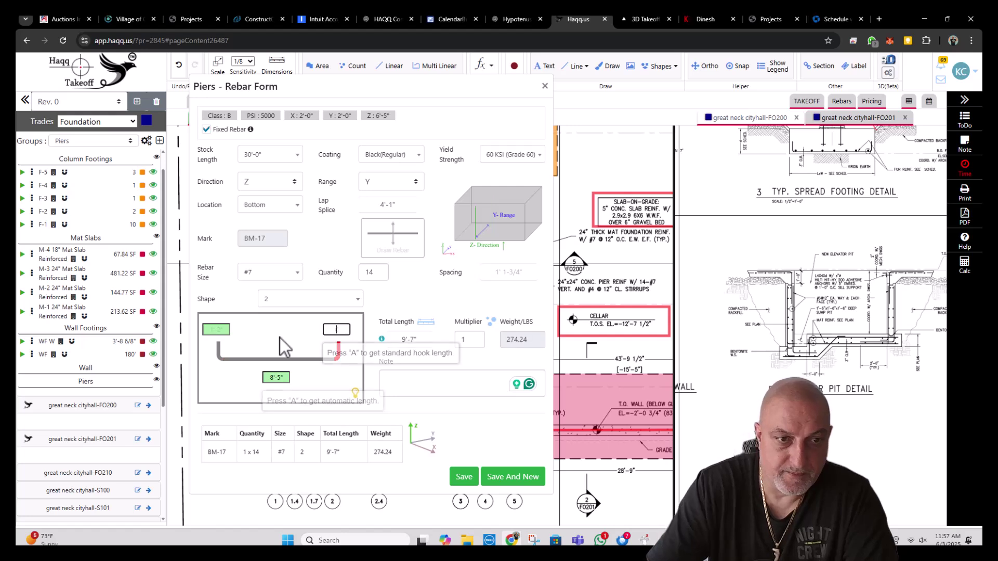
# - Add the note VERT to the vertical bars and save them, continuing with a new rebar entry
pyautogui.click(437, 384)
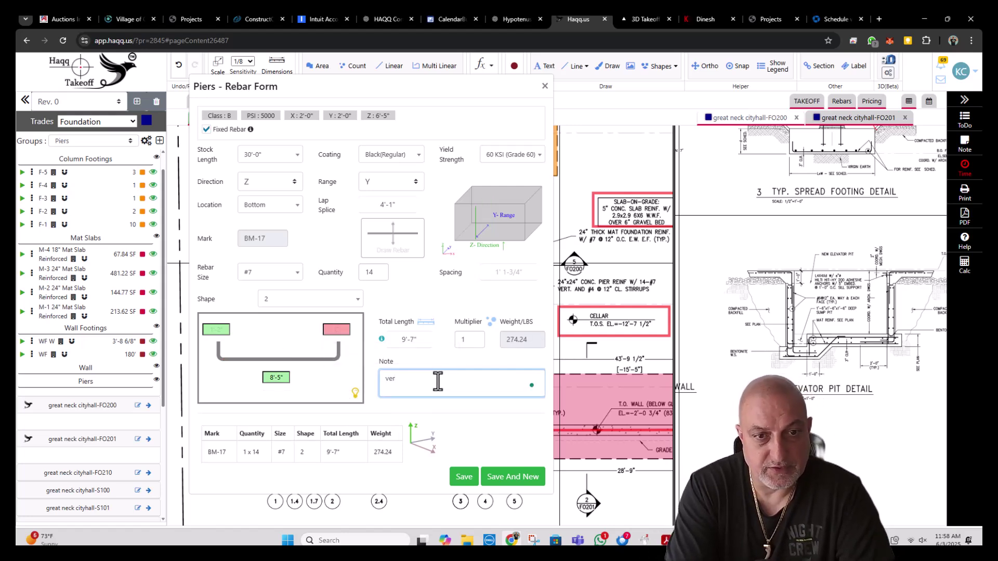
pyautogui.press('capslock')
pyautogui.write('V')
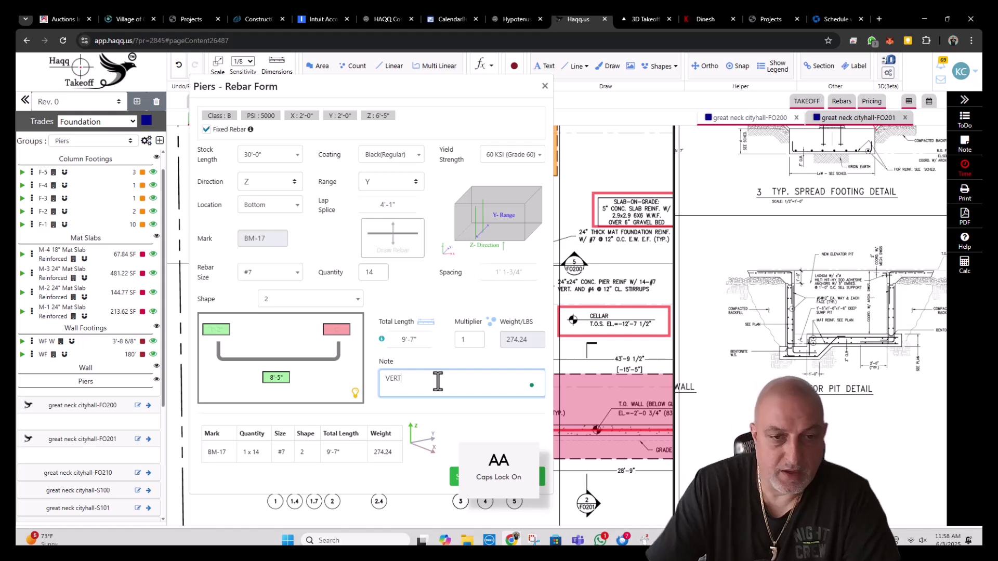
pyautogui.write('ERT')
pyautogui.click(515, 477)
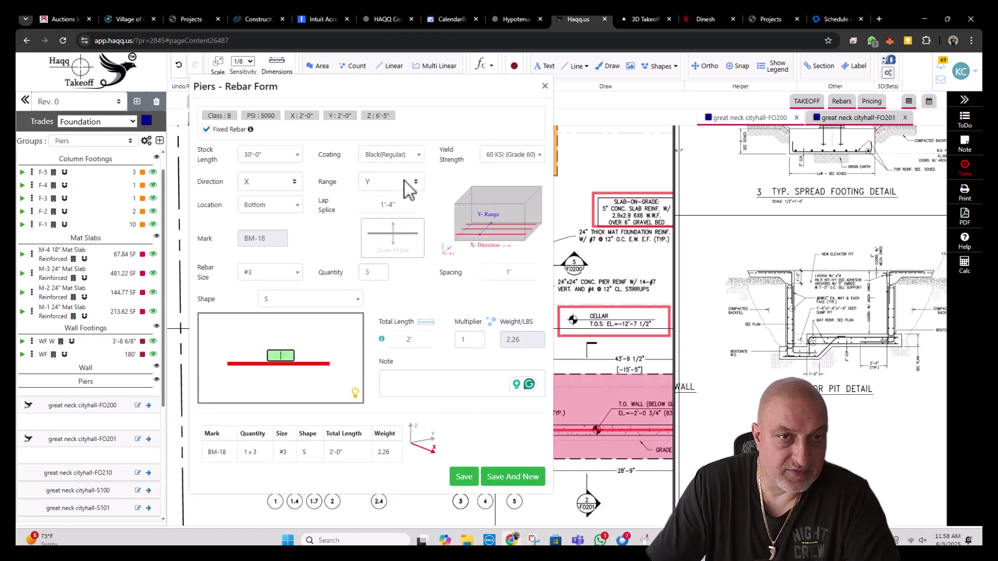
# - Set the new pier rebar entry's range to Z and its rebar size to #4 for the stirrups
pyautogui.click(404, 181)
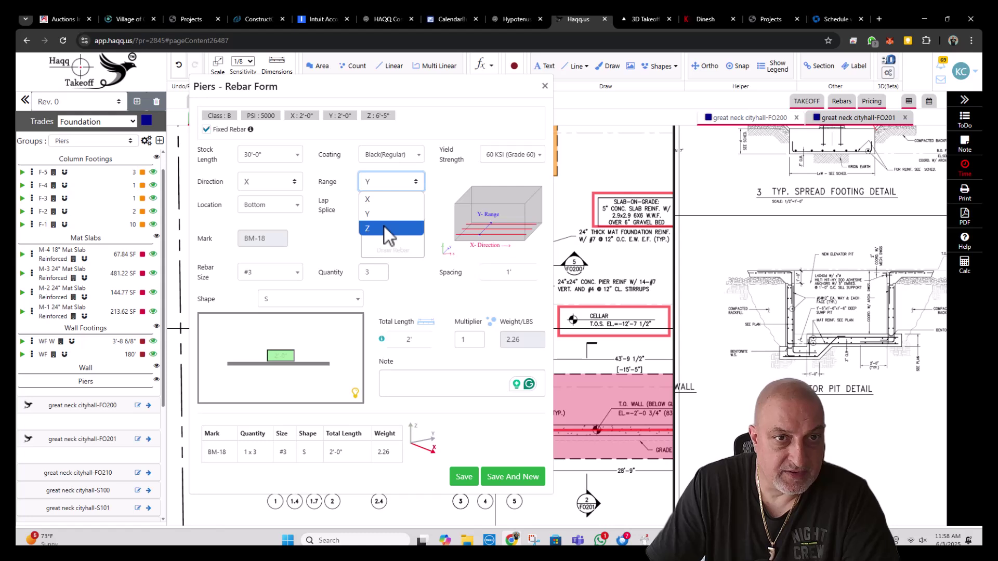
pyautogui.click(395, 229)
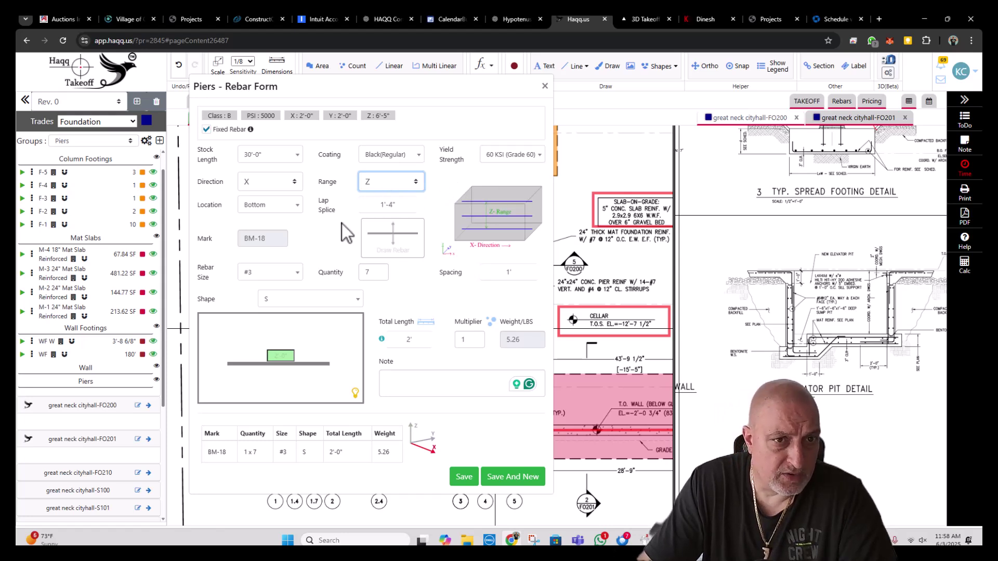
pyautogui.click(276, 272)
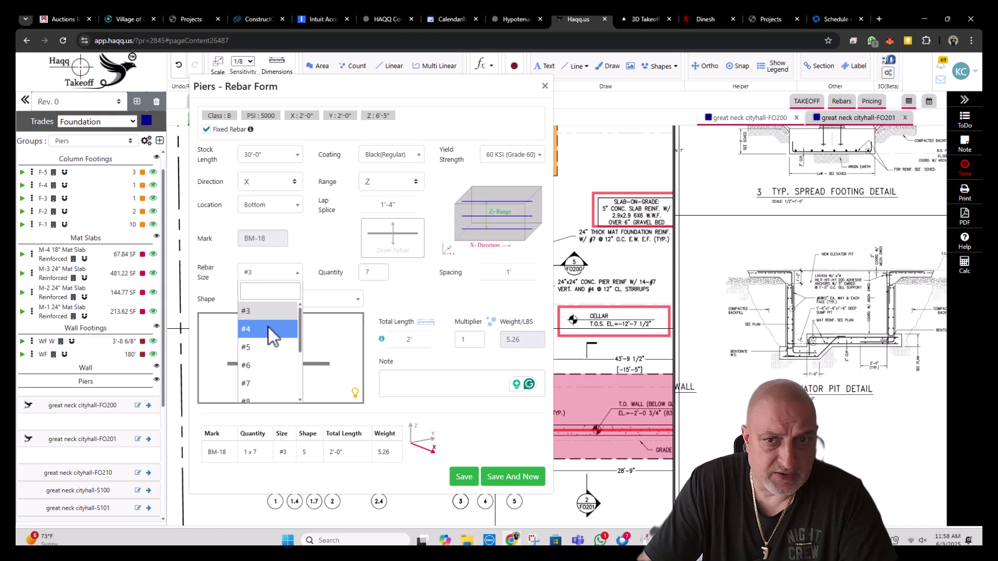
pyautogui.click(269, 329)
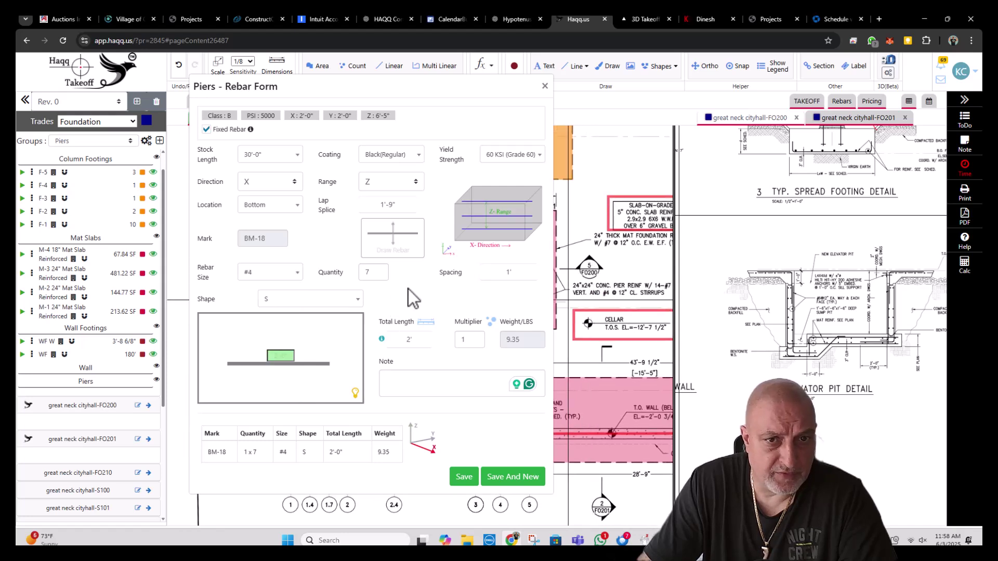
# - Give the #4 stirrups shape T1 with automatic side lengths and standard hooks, and save them with a note
pyautogui.click(298, 300)
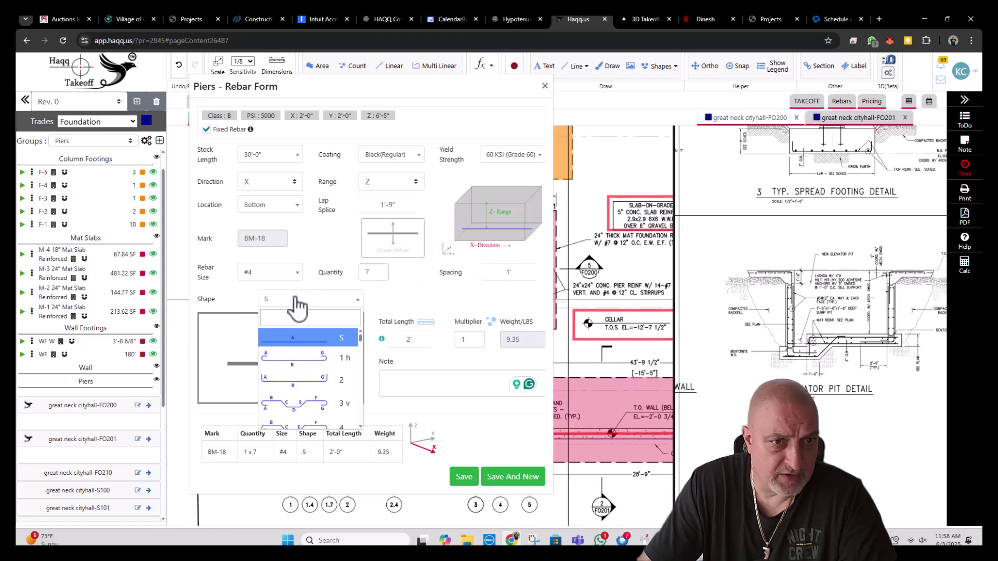
pyautogui.write('T')
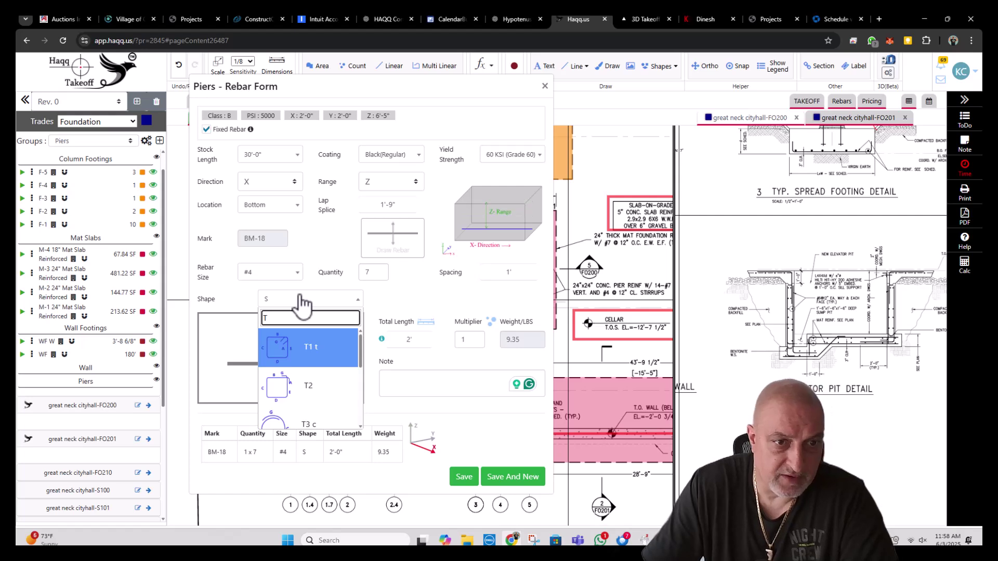
pyautogui.click(297, 345)
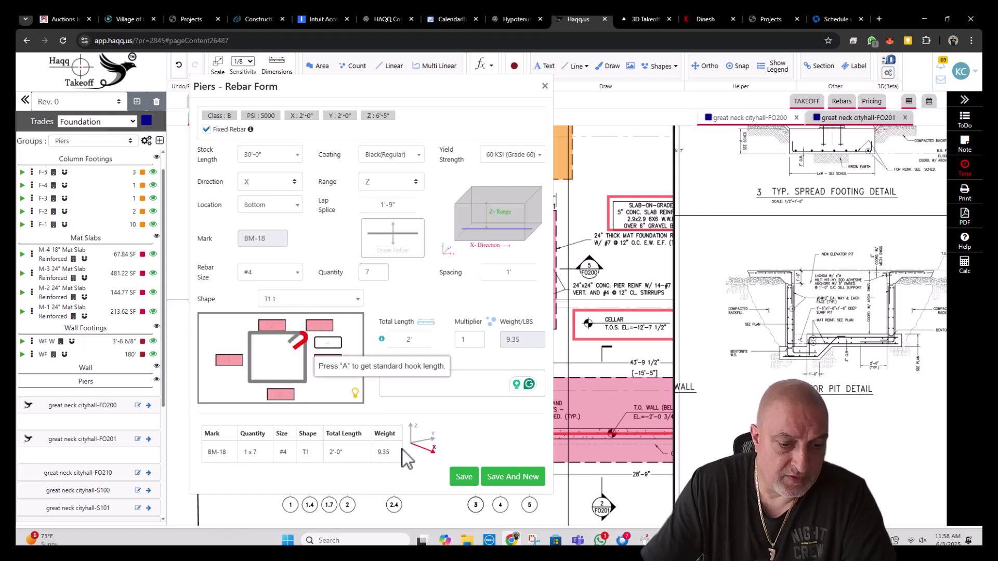
pyautogui.press('a')
pyautogui.press('a')
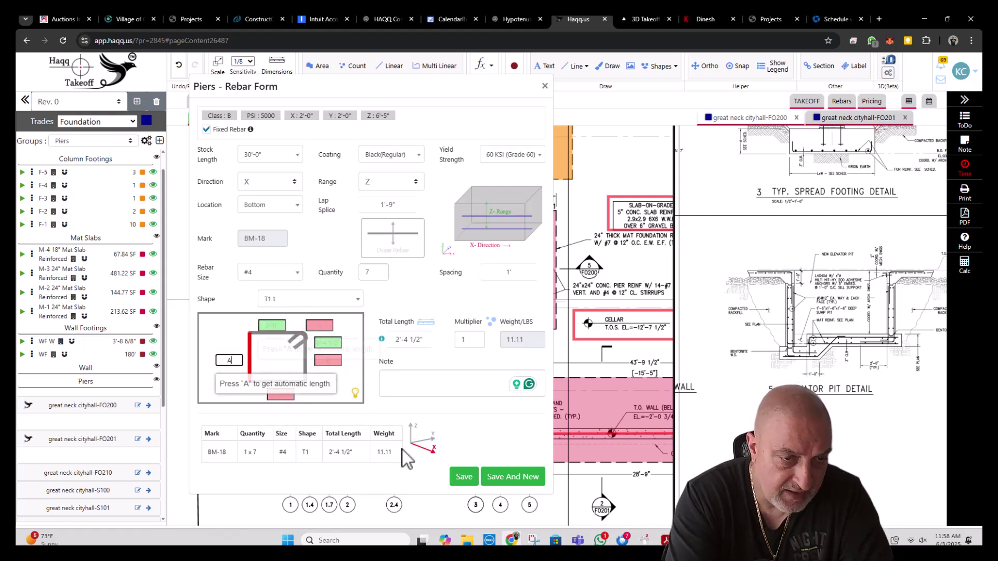
pyautogui.press('a')
pyautogui.press('a')
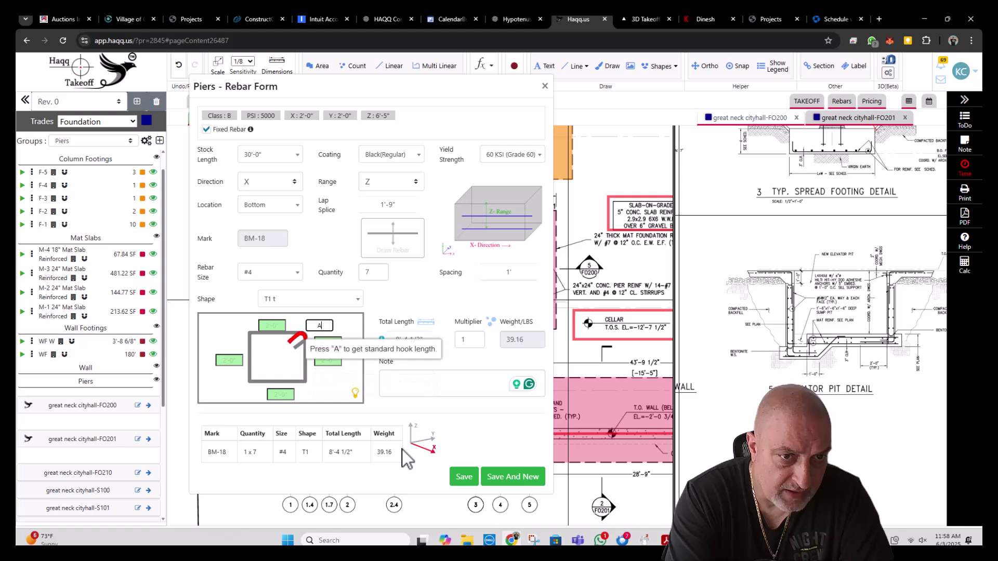
pyautogui.press('a')
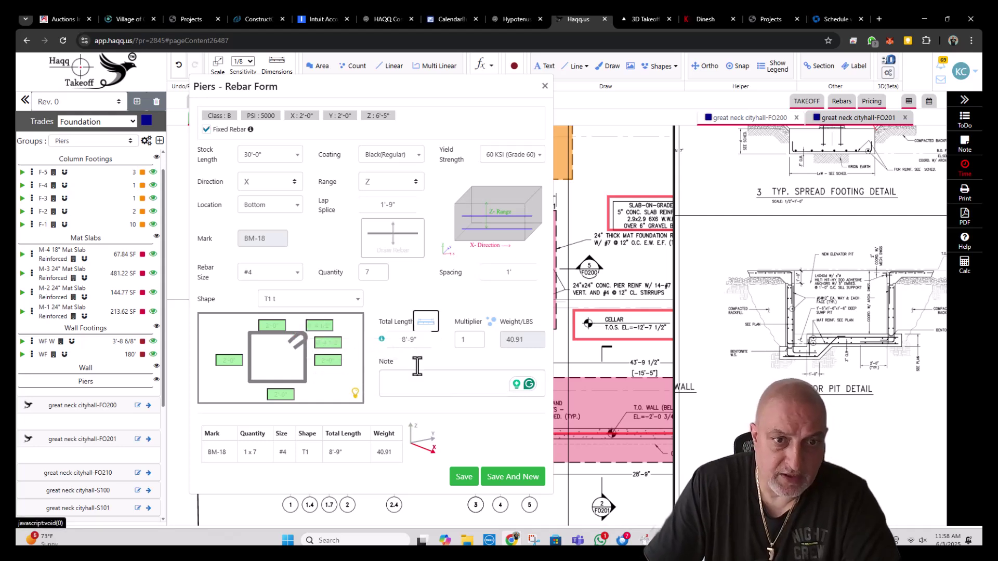
pyautogui.click(415, 378)
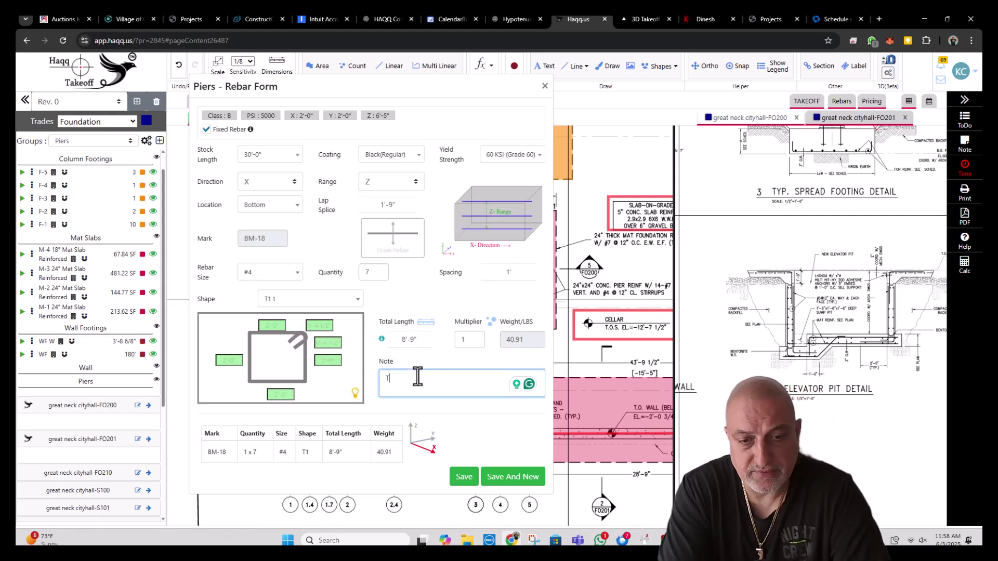
pyautogui.click(462, 476)
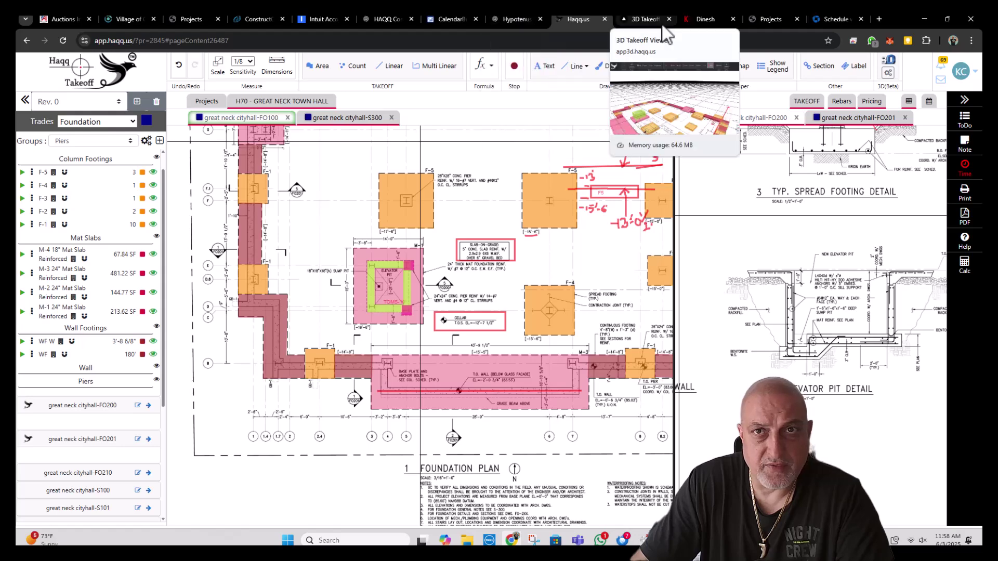
# - Switch to the 3D takeoff view, reload it and inspect the modelled elevator pit walls and piers
pyautogui.click(646, 20)
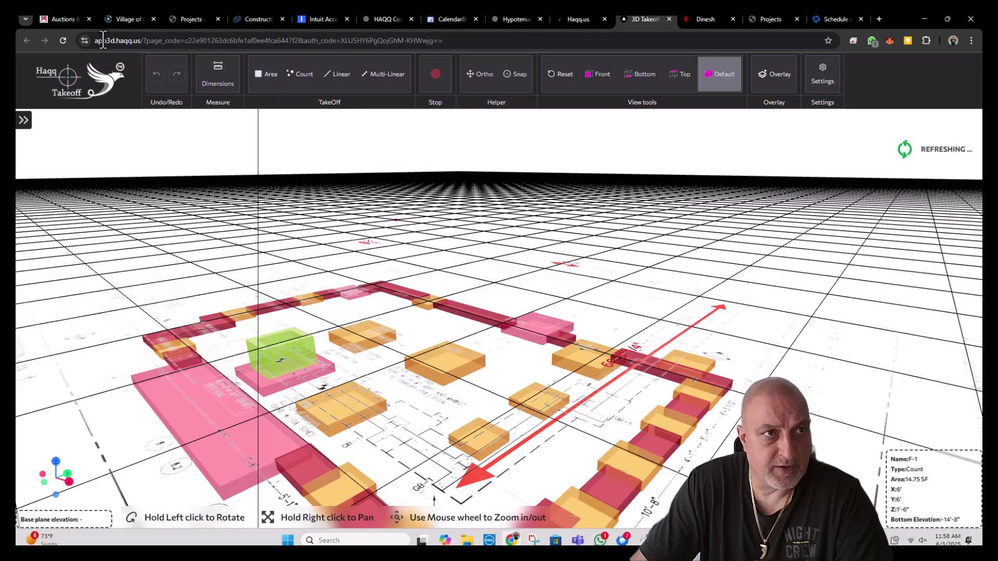
pyautogui.click(62, 39)
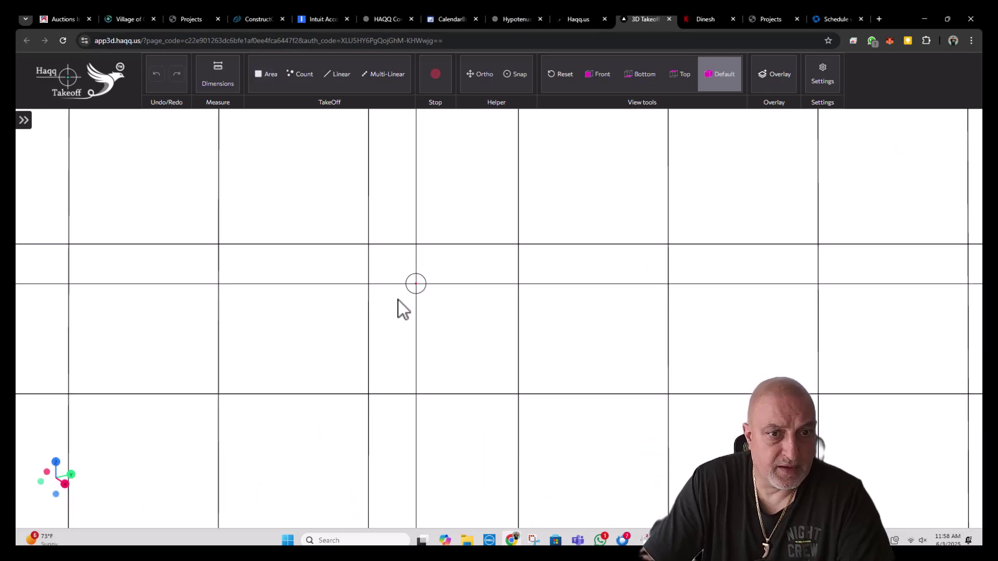
pyautogui.scroll(-5, 301, 418)
pyautogui.moveTo(301, 419); pyautogui.dragTo(339, 385)
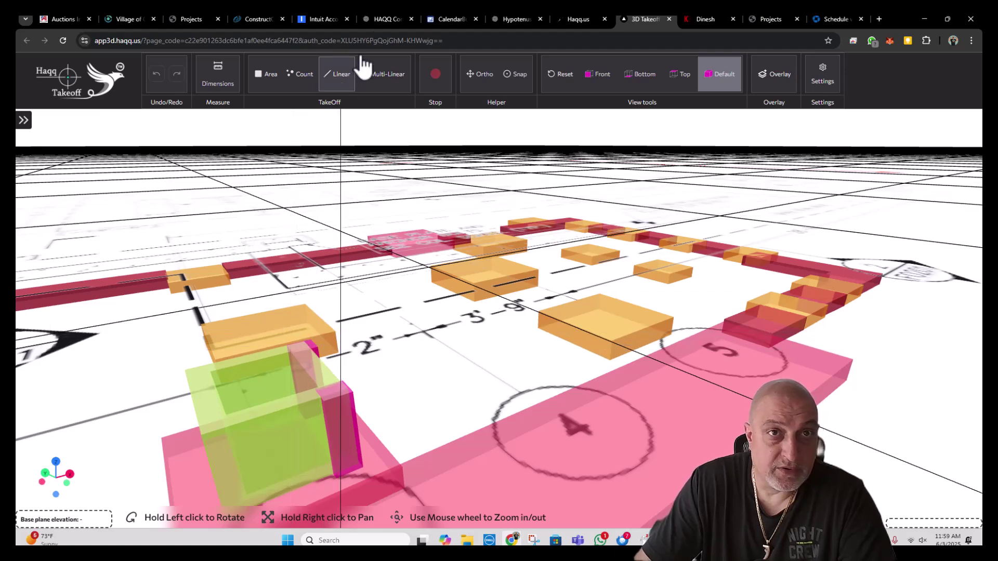
# - Return to the 2D foundation plan and review the elevator pit, the footings and the perimeter wall layout
pyautogui.click(584, 18)
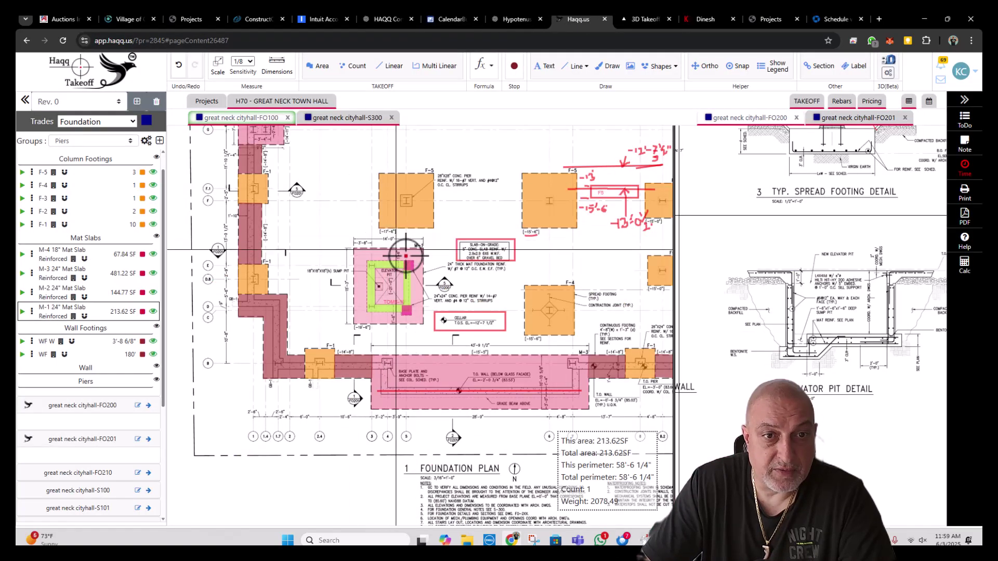
pyautogui.scroll(2, 407, 257)
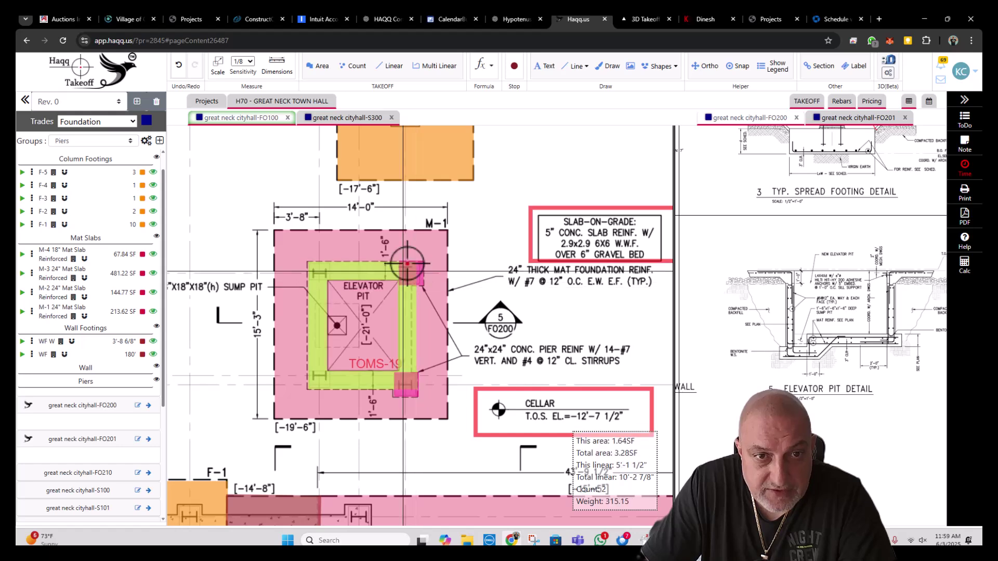
pyautogui.scroll(-3, 410, 261)
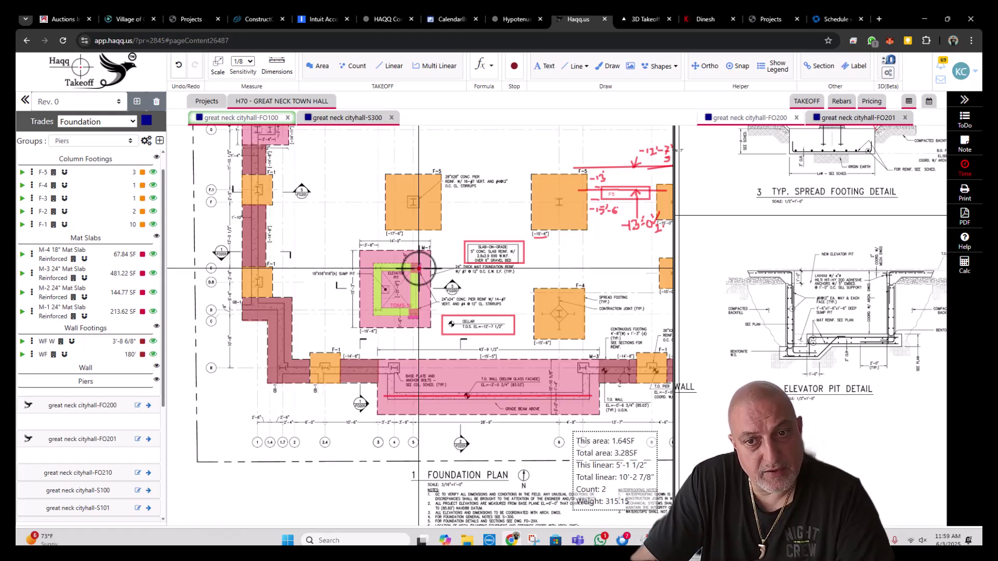
pyautogui.scroll(-1, 419, 268)
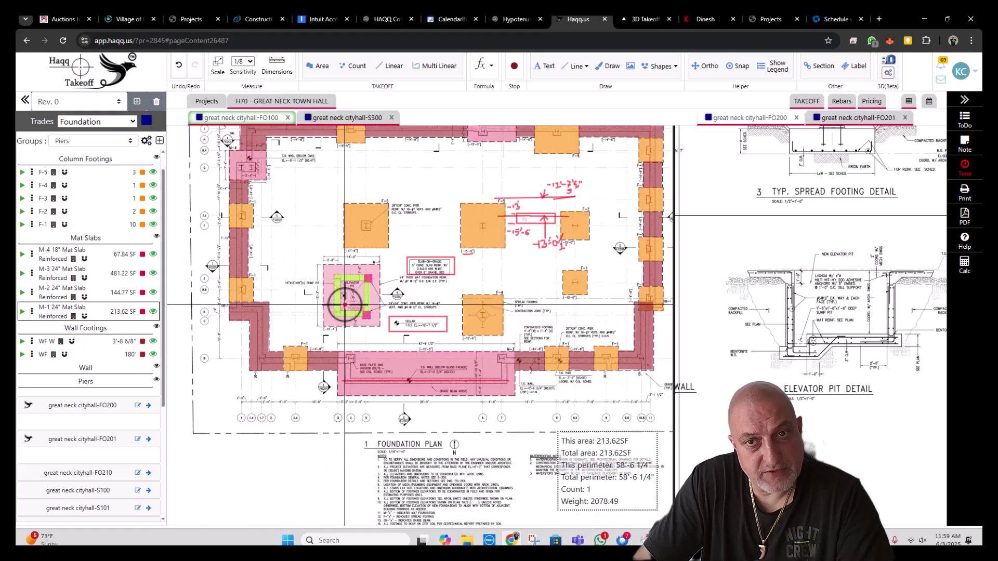
pyautogui.scroll(1, 356, 263)
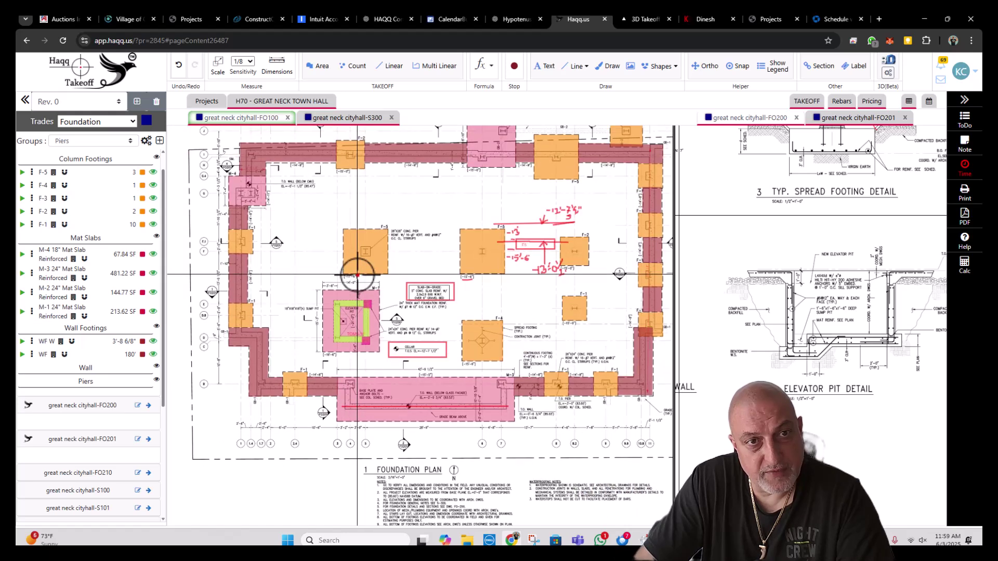
pyautogui.moveTo(352, 272); pyautogui.dragTo(311, 311)
pyautogui.scroll(2, 613, 187)
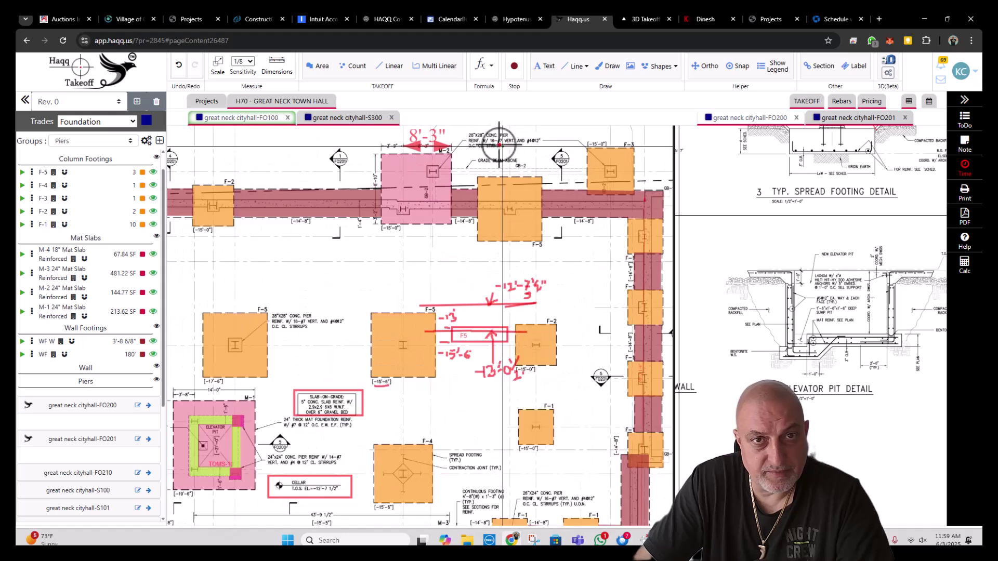
pyautogui.scroll(-2, 616, 215)
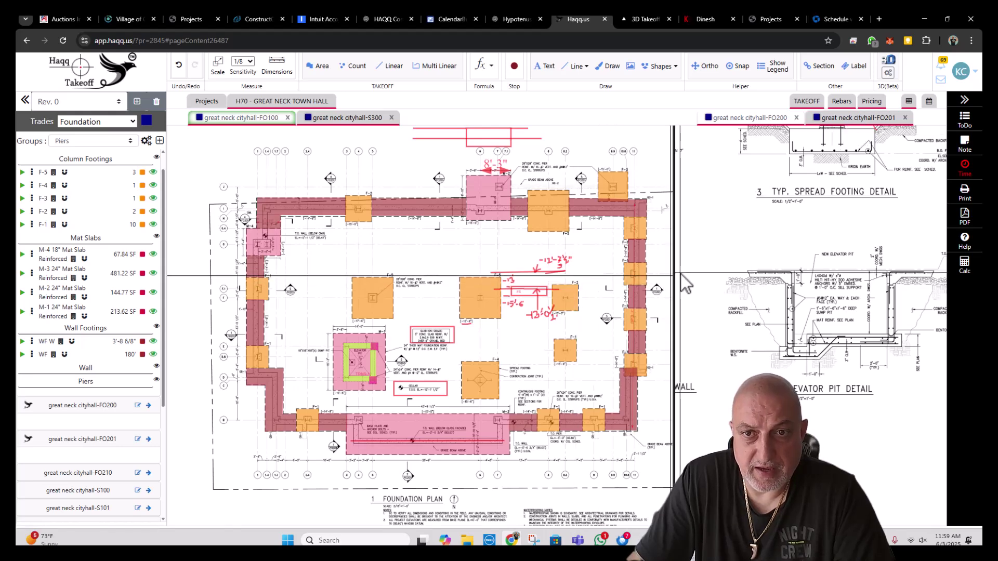
# - Handwrite the elevations -14'-8" for the footing bottom and -13'-2" for the footing top on the FO201 typical foundation wall section
pyautogui.moveTo(674, 272); pyautogui.dragTo(585, 271)
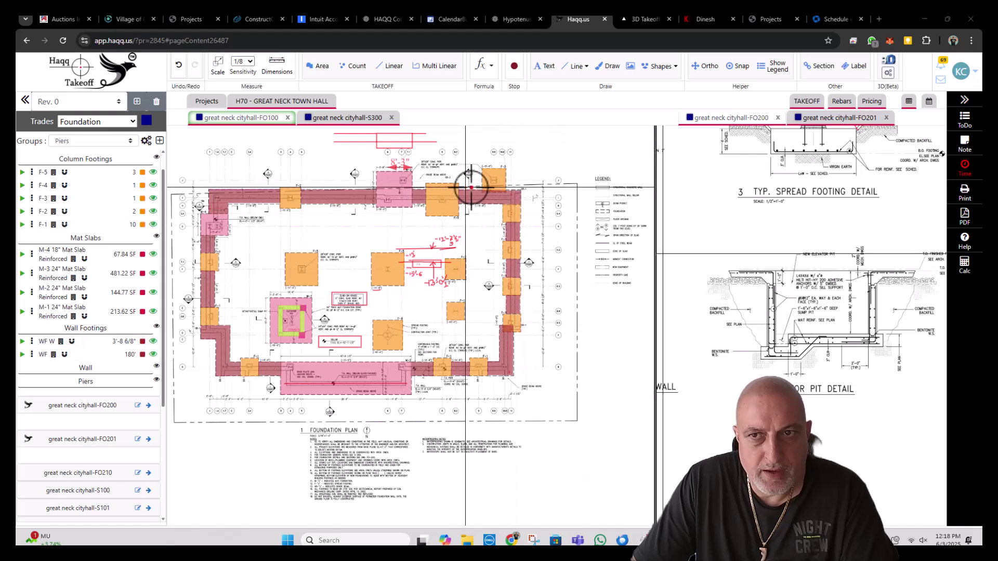
pyautogui.click(841, 118)
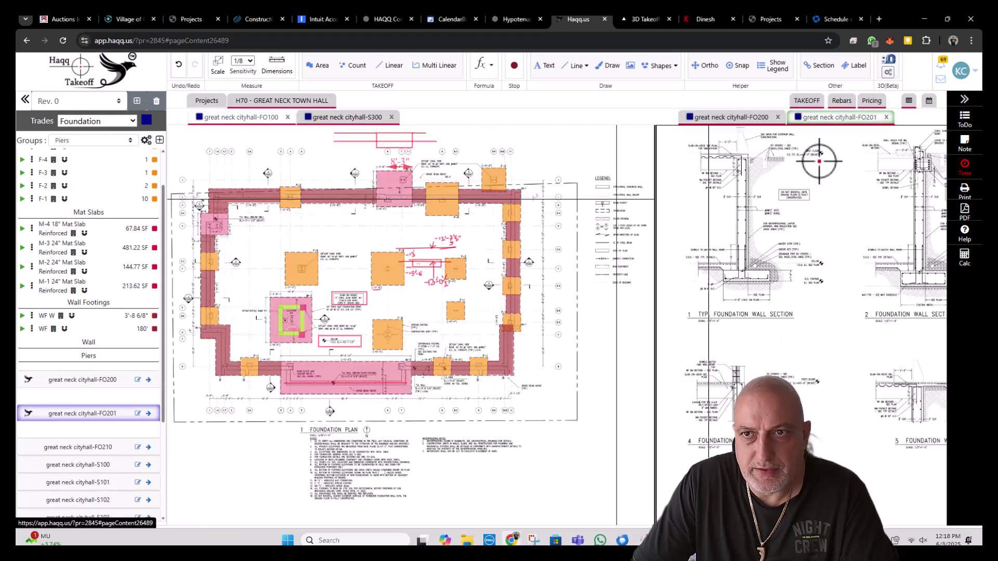
pyautogui.scroll(5, 746, 201)
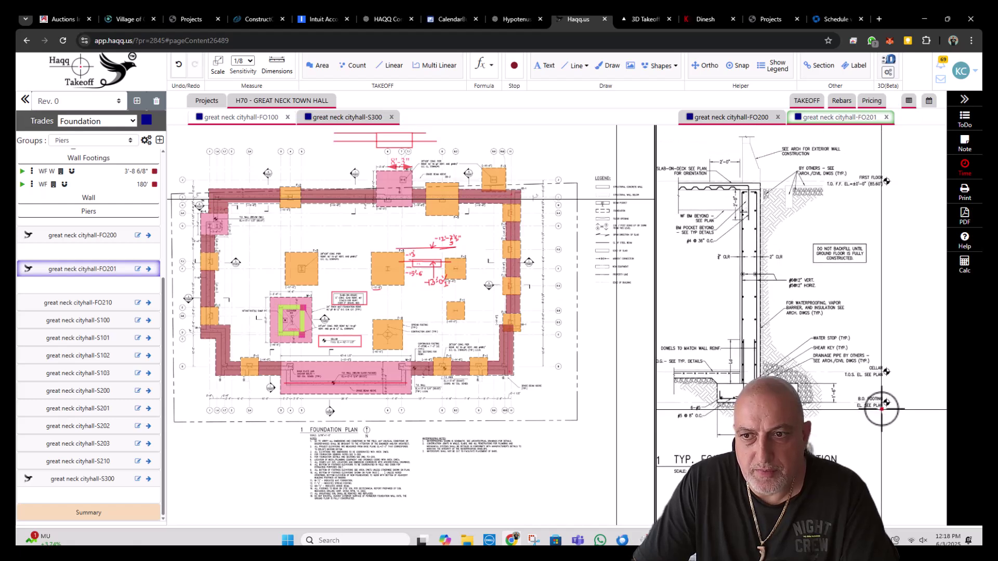
pyautogui.scroll(2, 878, 402)
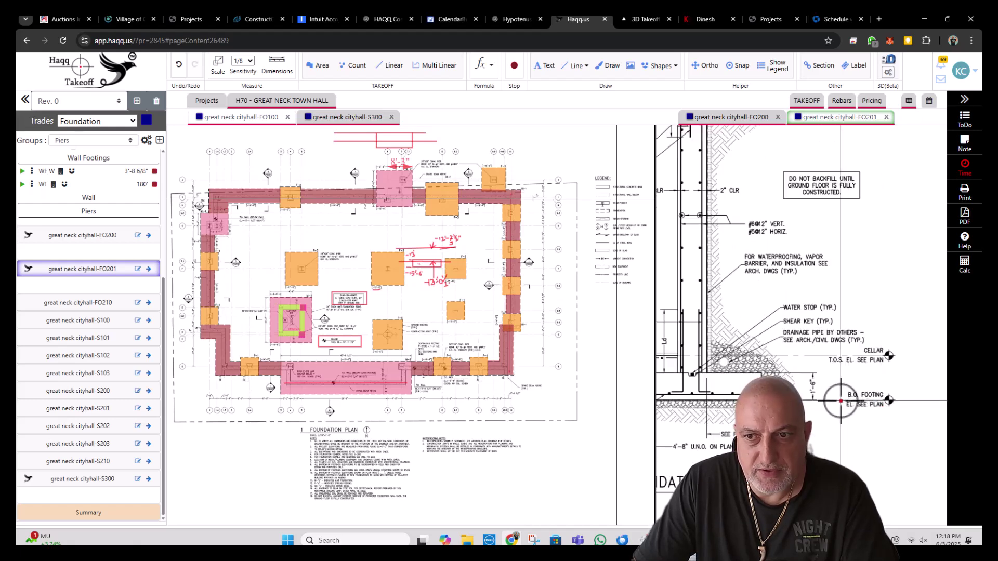
pyautogui.click(826, 119)
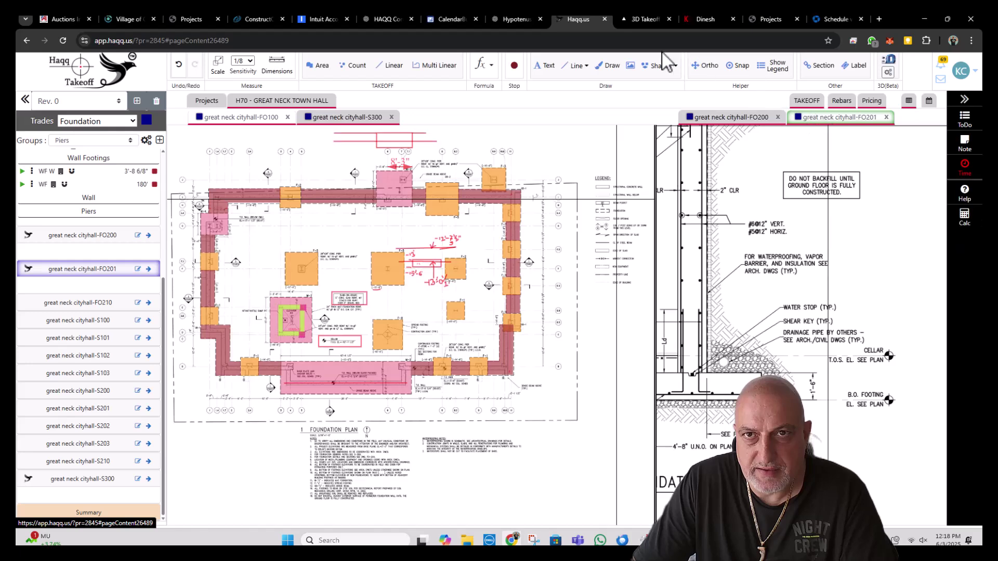
pyautogui.click(608, 65)
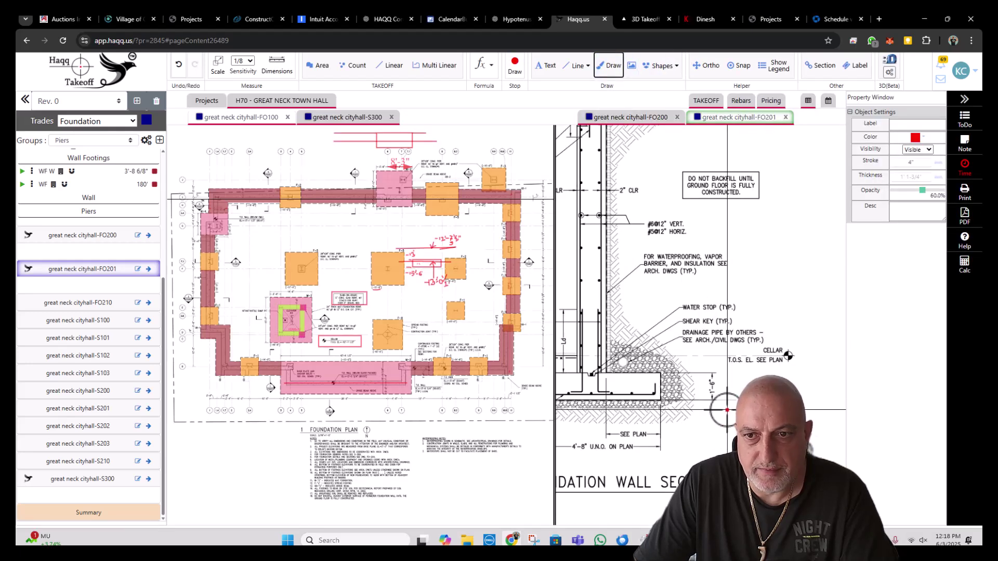
pyautogui.click(727, 409)
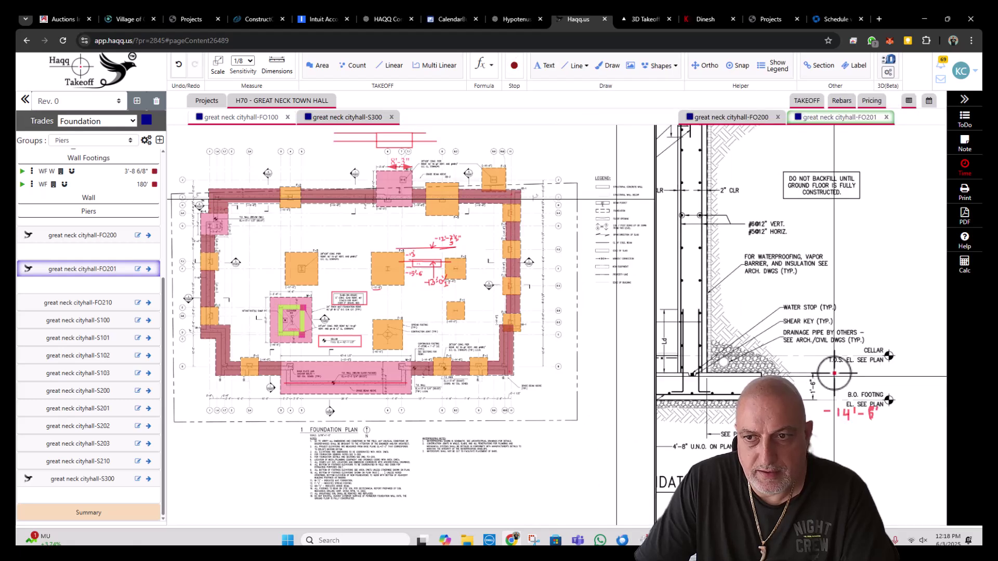
pyautogui.click(724, 372)
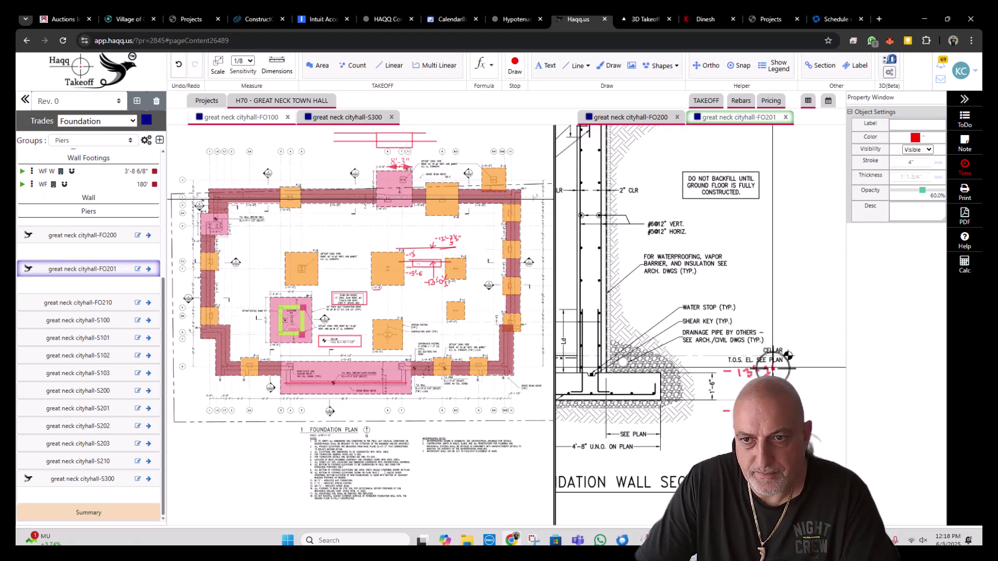
# - Mark the top of the foundation wall with a short red line at the first-floor level of the section
pyautogui.scroll(-3, 788, 356)
pyautogui.scroll(3, 827, 222)
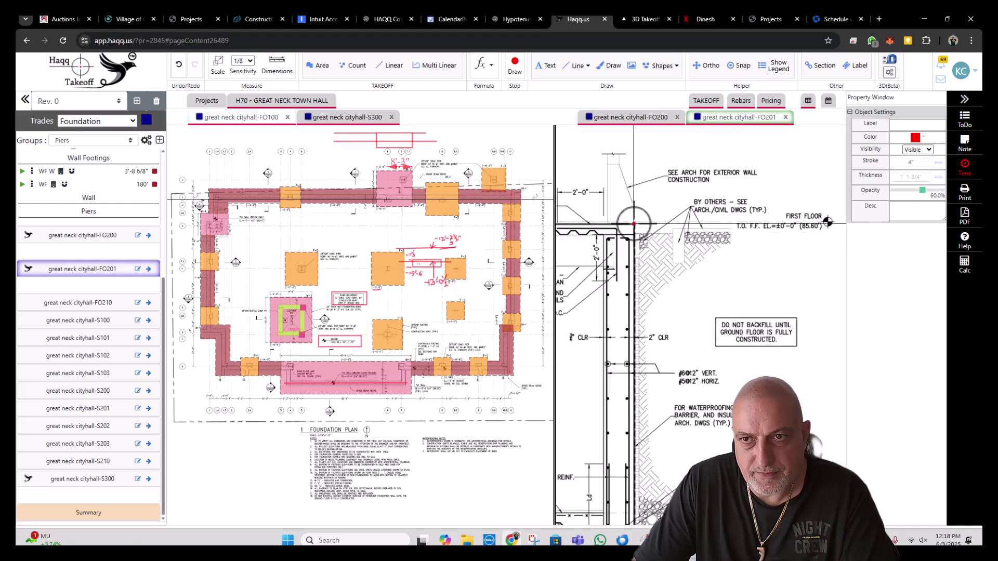
pyautogui.click(634, 223)
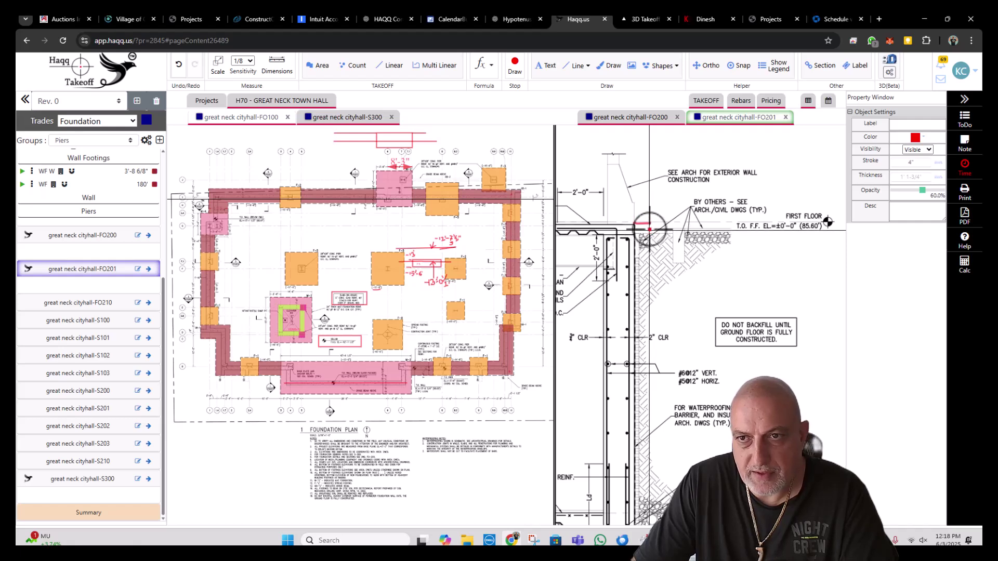
pyautogui.scroll(-3, 723, 364)
pyautogui.press('Escape')
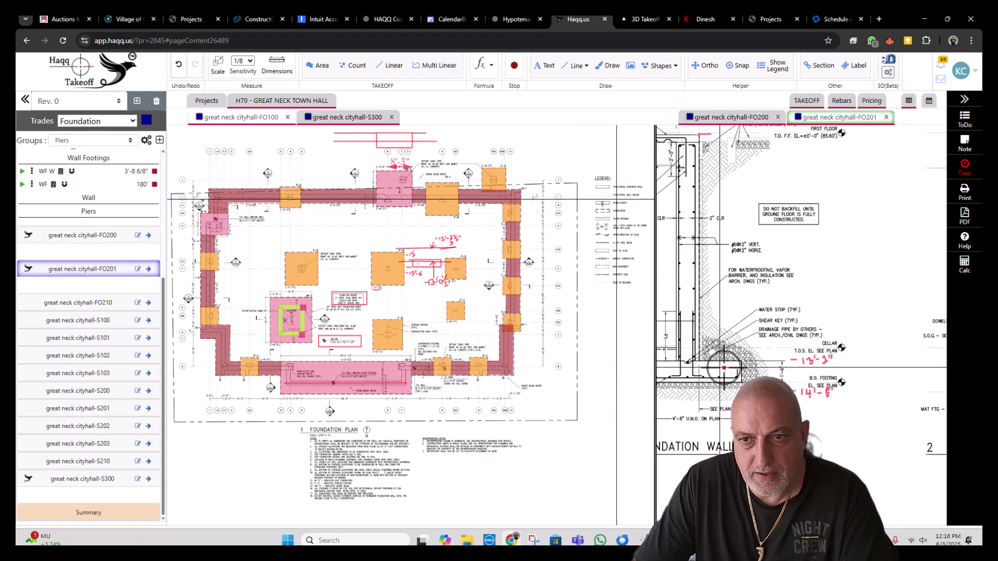
# - Box the 1'-4" wall thickness dimension beside mat M-2 on the FO100 foundation plan in red
pyautogui.scroll(2, 821, 367)
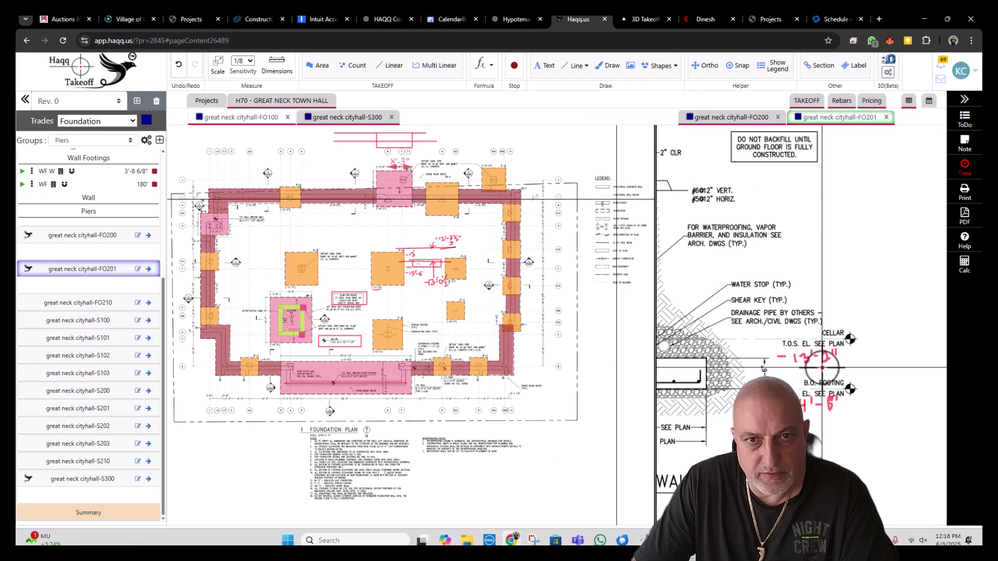
pyautogui.scroll(-4, 821, 367)
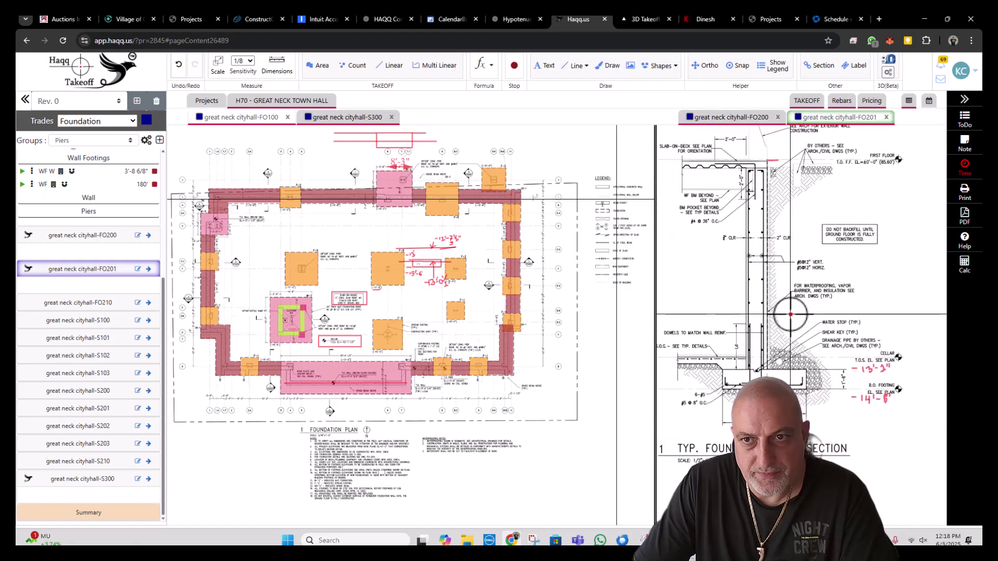
pyautogui.scroll(1, 746, 236)
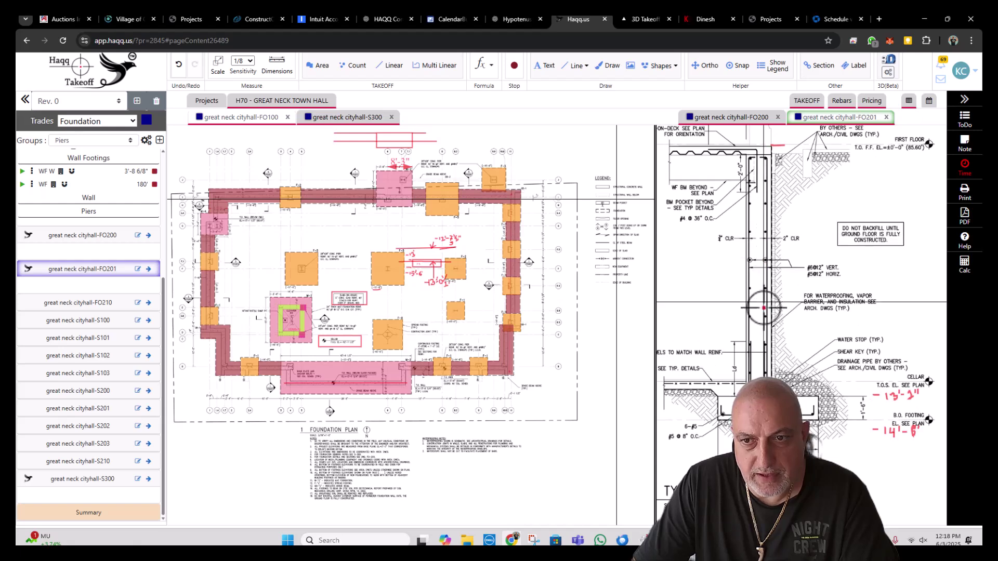
pyautogui.scroll(3, 502, 239)
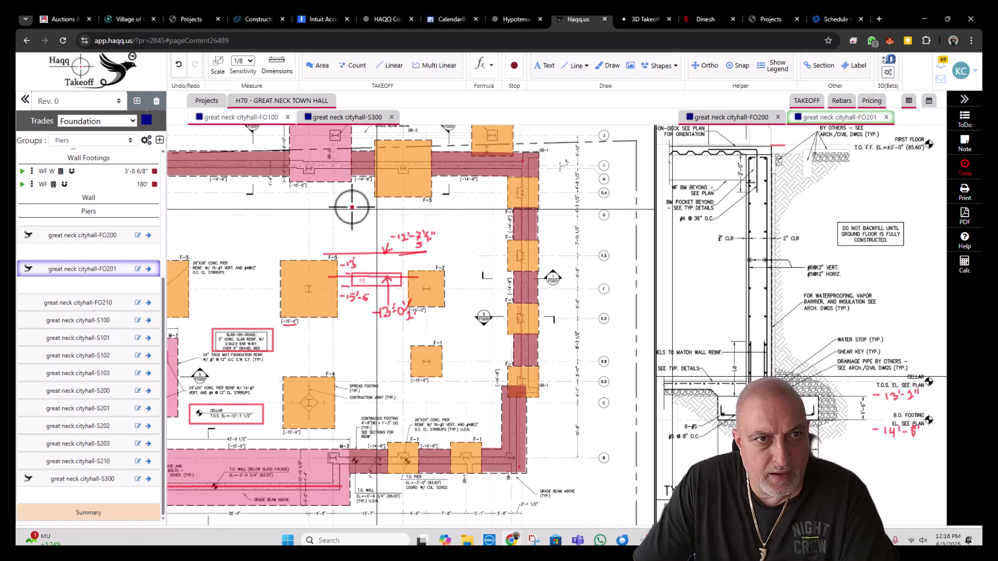
pyautogui.moveTo(350, 207); pyautogui.dragTo(411, 261)
pyautogui.scroll(3, 410, 261)
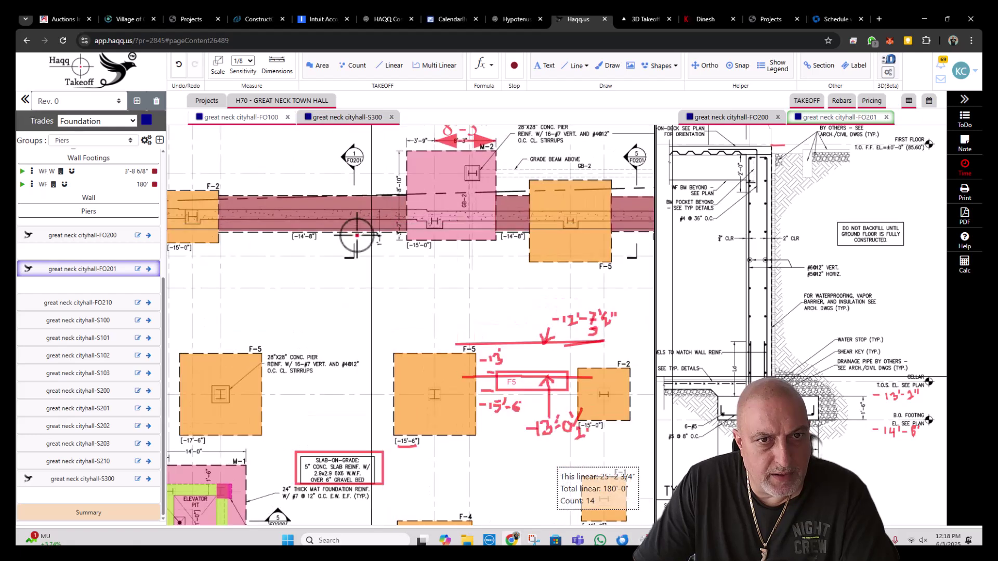
pyautogui.scroll(2, 416, 242)
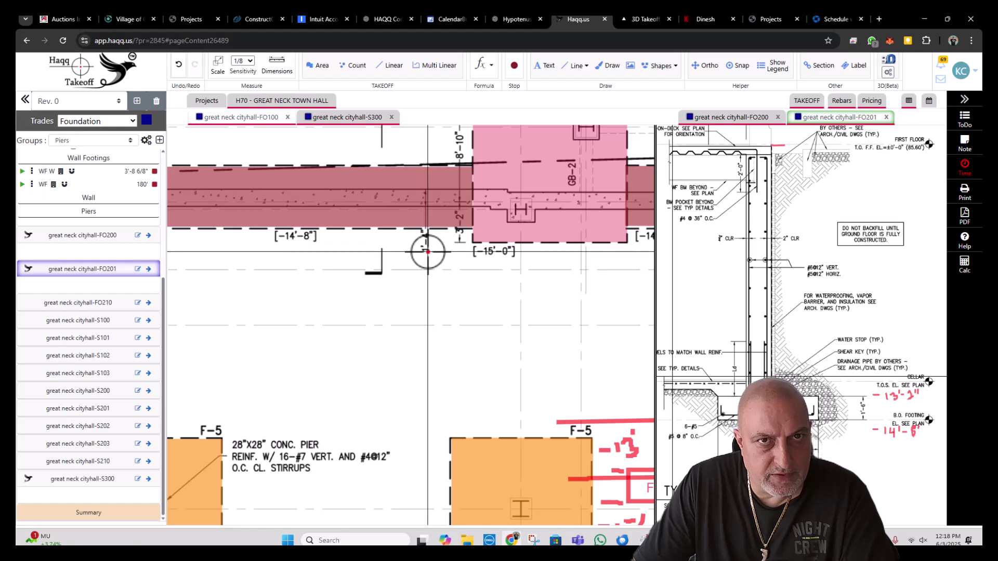
pyautogui.click(269, 120)
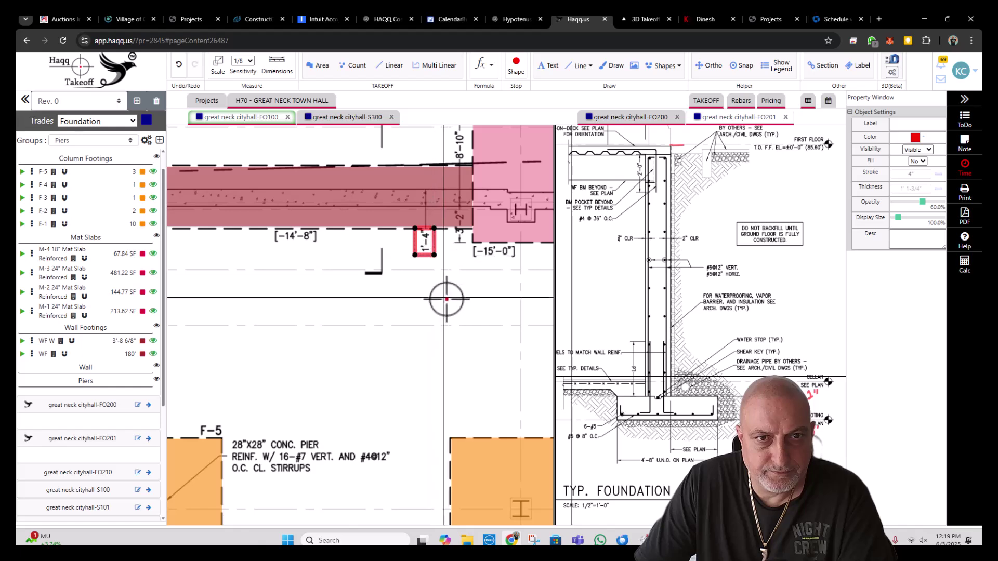
# - Box the 1'-4" wall thickness dimensions on the upper wall between M-4 and F-2 and on the left wall below M-4
pyautogui.scroll(-3, 446, 298)
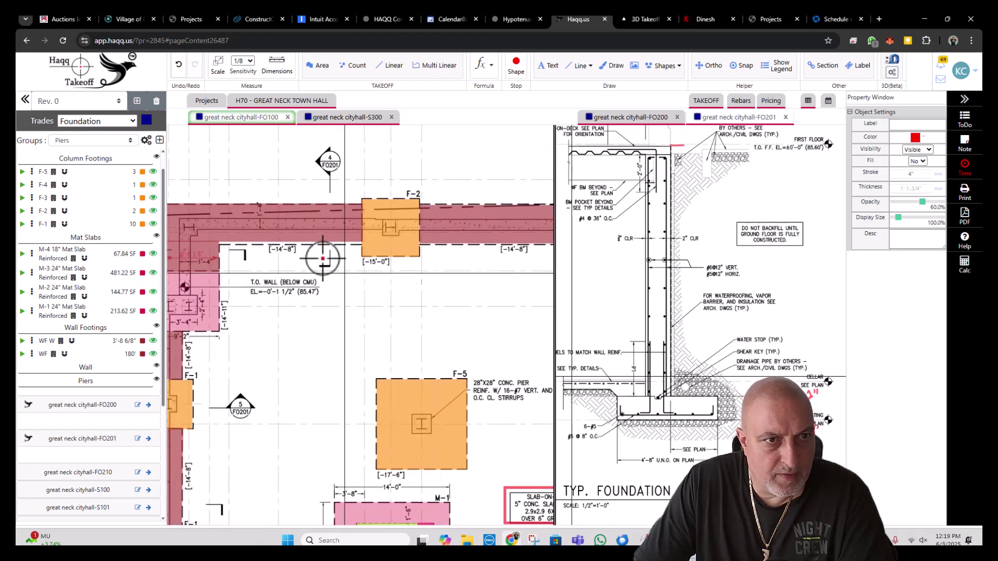
pyautogui.moveTo(245, 206)
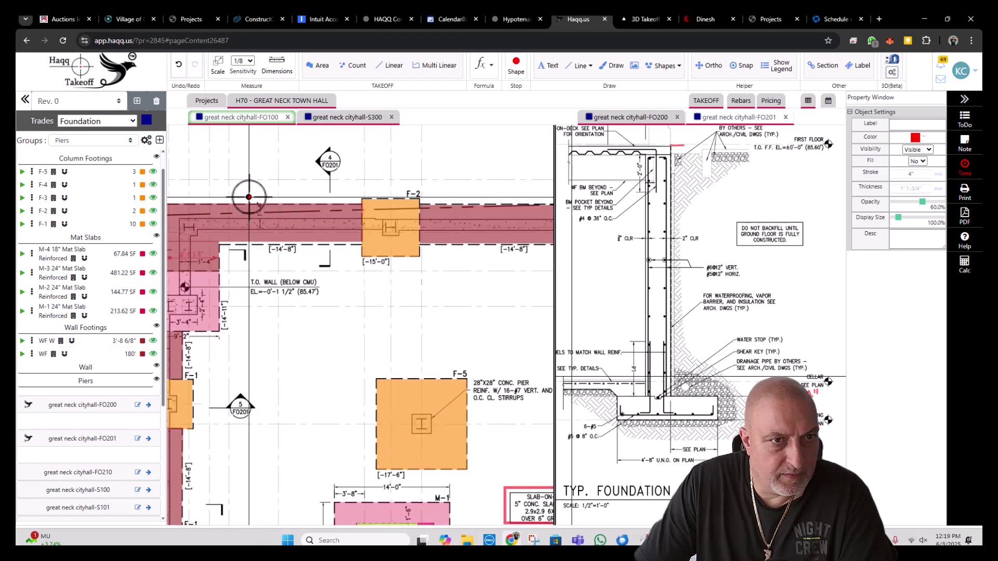
pyautogui.scroll(-10, 265, 219)
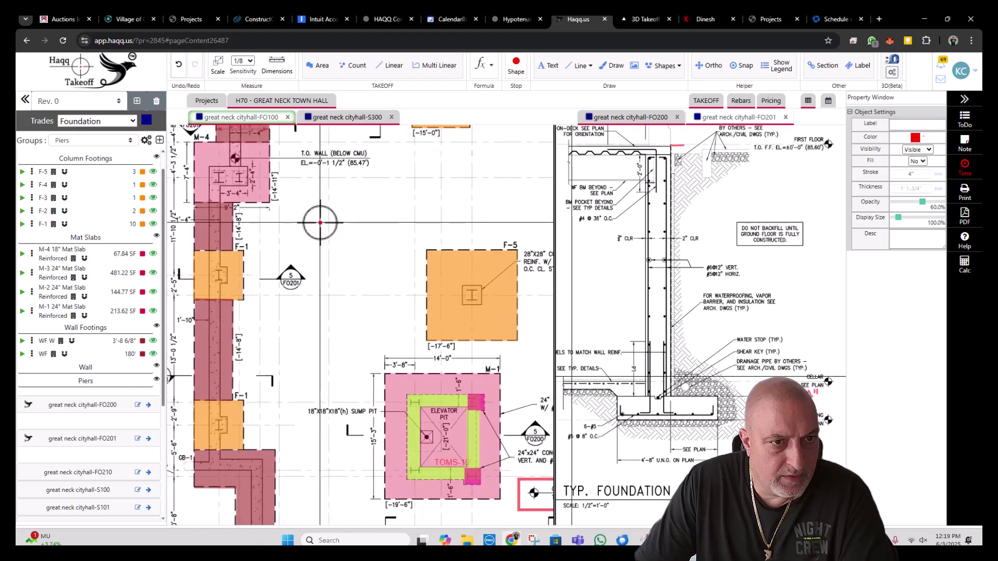
pyautogui.moveTo(269, 242)
pyautogui.mouseDown()
pyautogui.moveTo(314, 372)
pyautogui.moveTo(317, 422)
pyautogui.mouseUp()
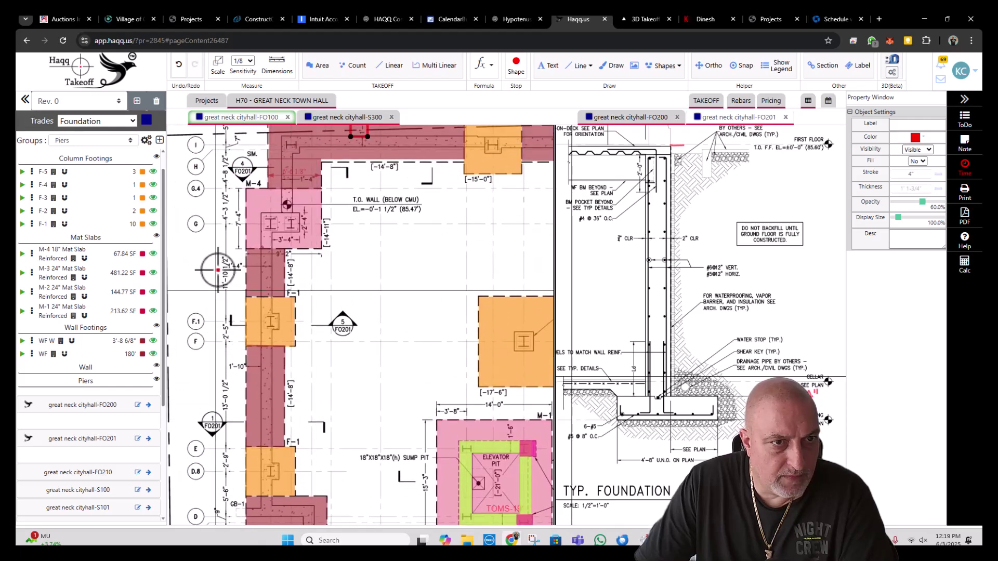
pyautogui.scroll(-10, 346, 359)
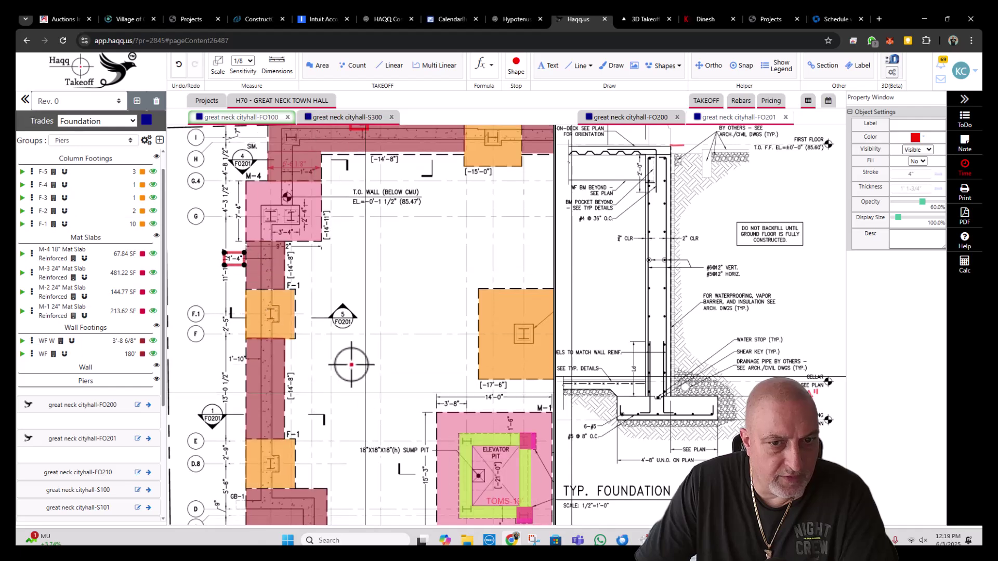
# - Box the 1'-4" thickness dimension of the glass facade wall on mat M-3
pyautogui.scroll(-5, 353, 354)
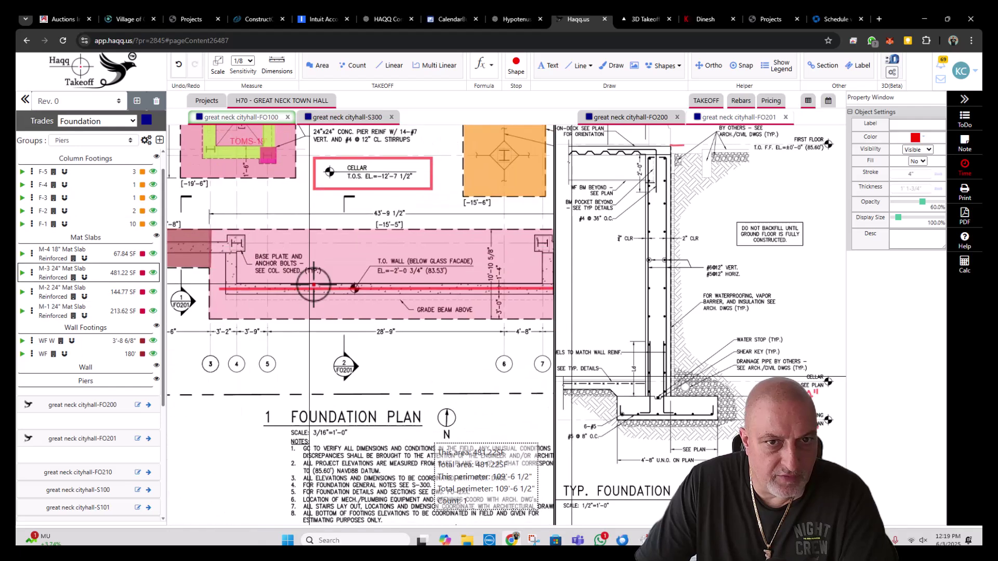
pyautogui.hscroll(7, 457, 281)
pyautogui.scroll(2, 458, 281)
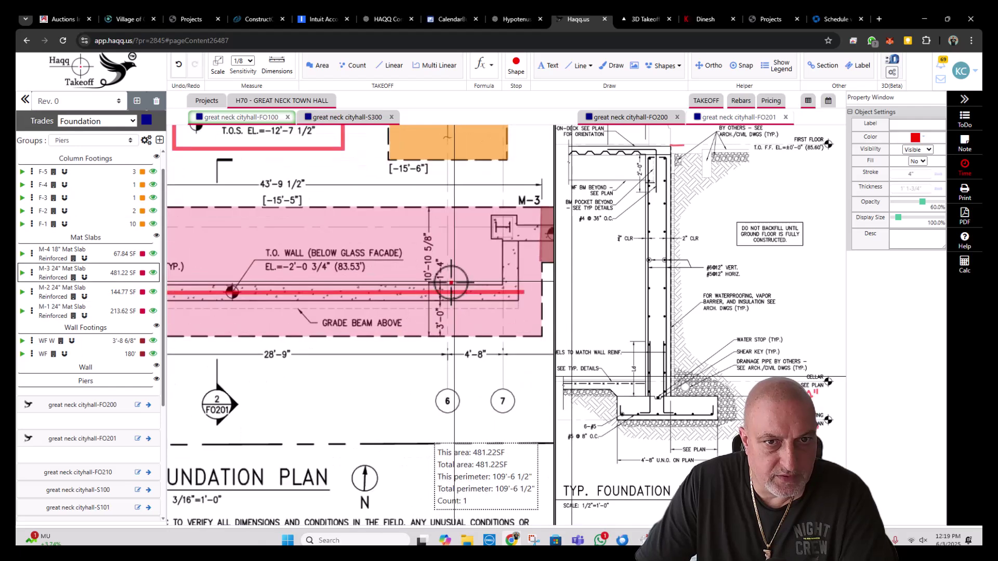
pyautogui.scroll(-3, 434, 281)
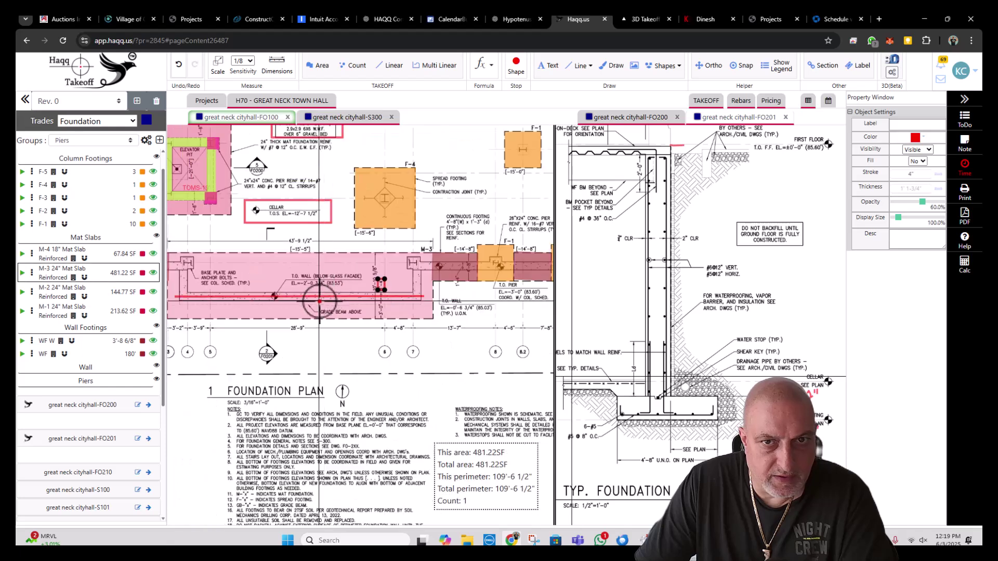
# - Check the remaining walls from mat M-3 around the plan's right side for thickness dimensions, and leave the shape tool
pyautogui.scroll(5, 318, 296)
pyautogui.scroll(5, 262, 323)
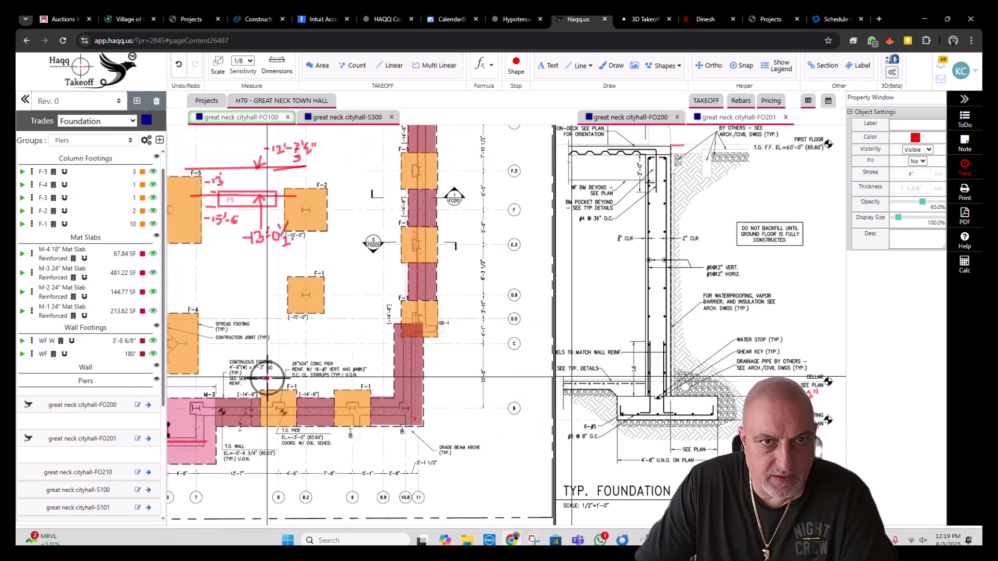
pyautogui.click(409, 387)
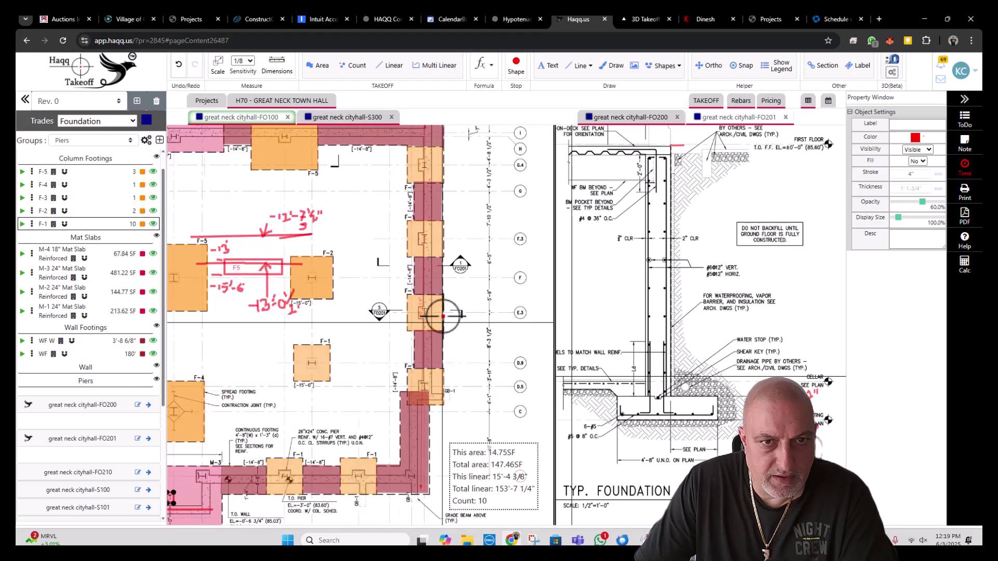
pyautogui.scroll(2, 435, 258)
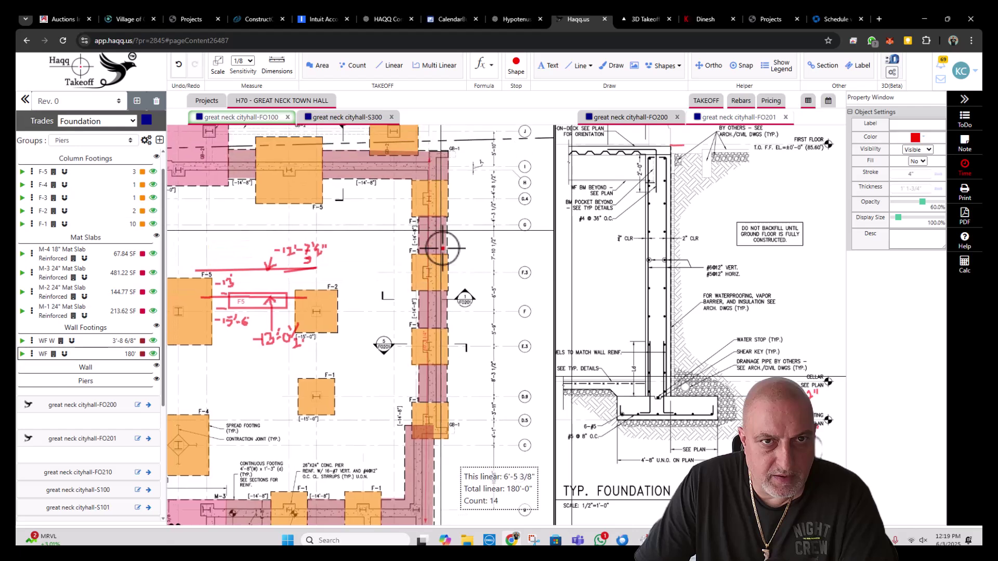
pyautogui.click(440, 220)
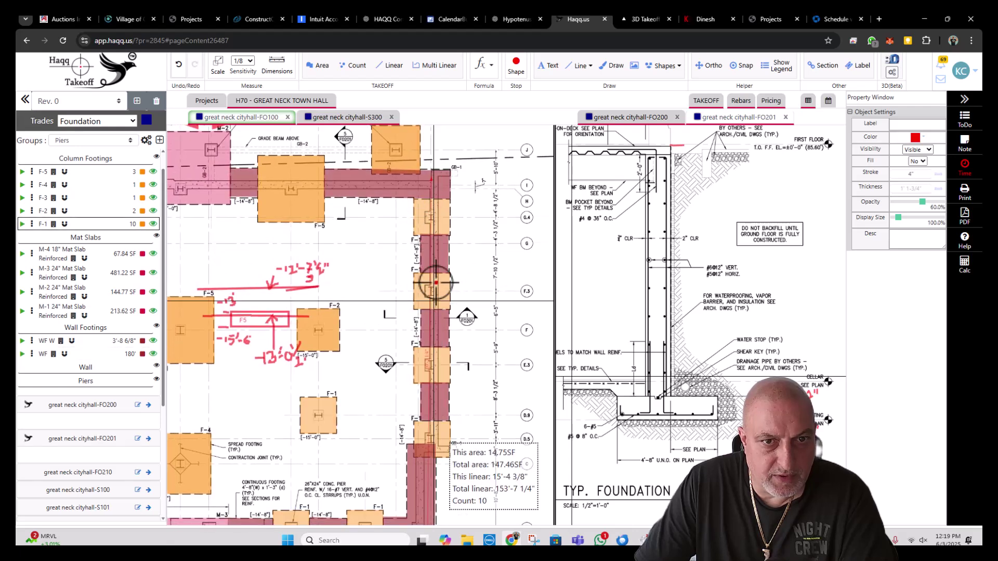
pyautogui.scroll(-5, 457, 311)
pyautogui.press('Escape')
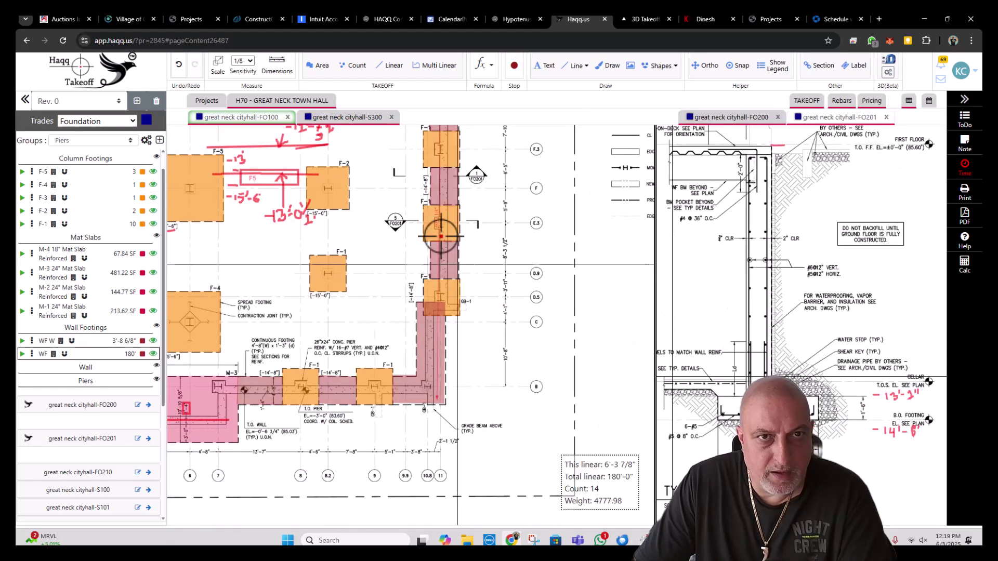
# - Start a multi-linear takeoff named 16" Walls 13'-2" and give it a light green colour
pyautogui.click(429, 73)
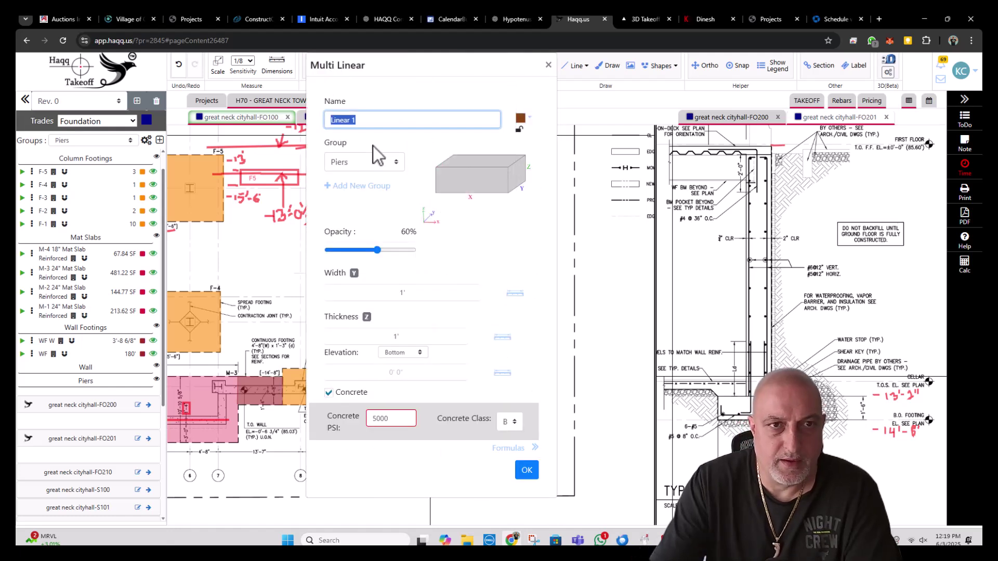
pyautogui.write('W')
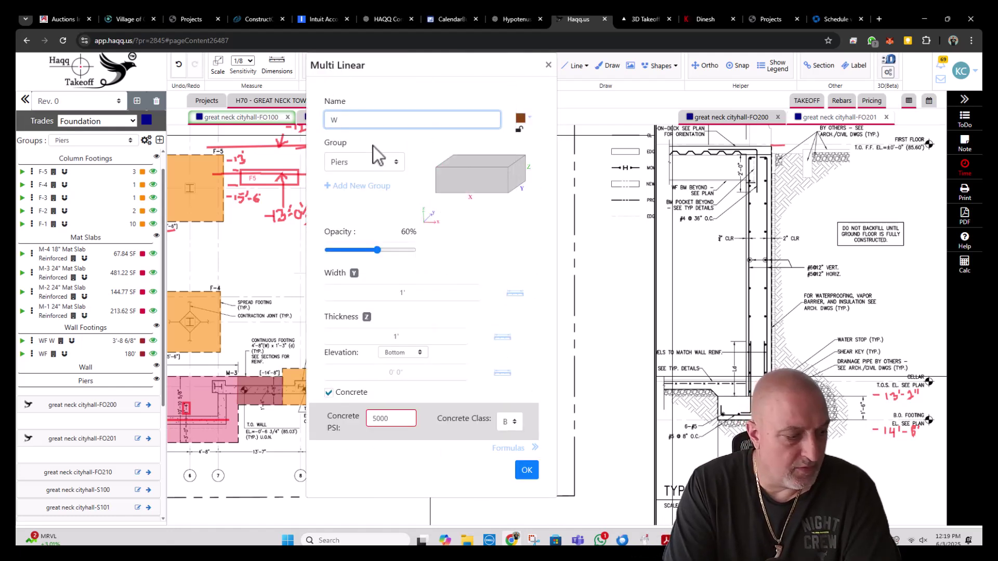
pyautogui.write('alls 13\'-2"')
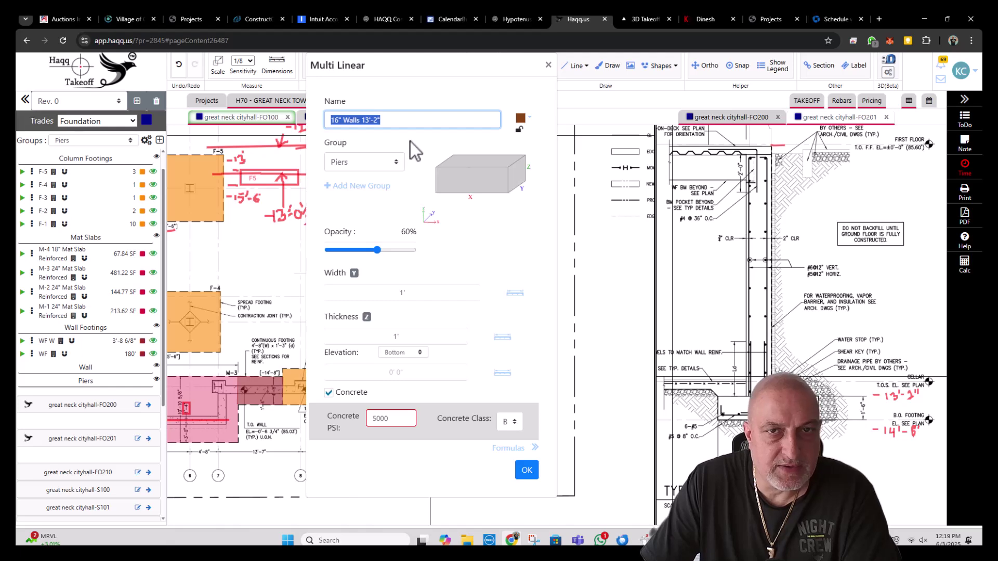
pyautogui.click(521, 119)
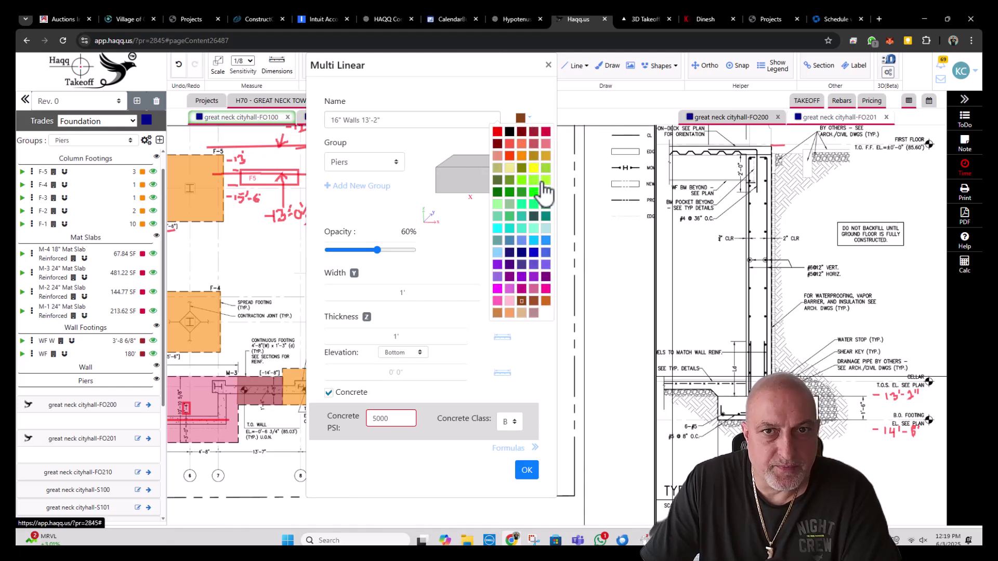
pyautogui.click(545, 180)
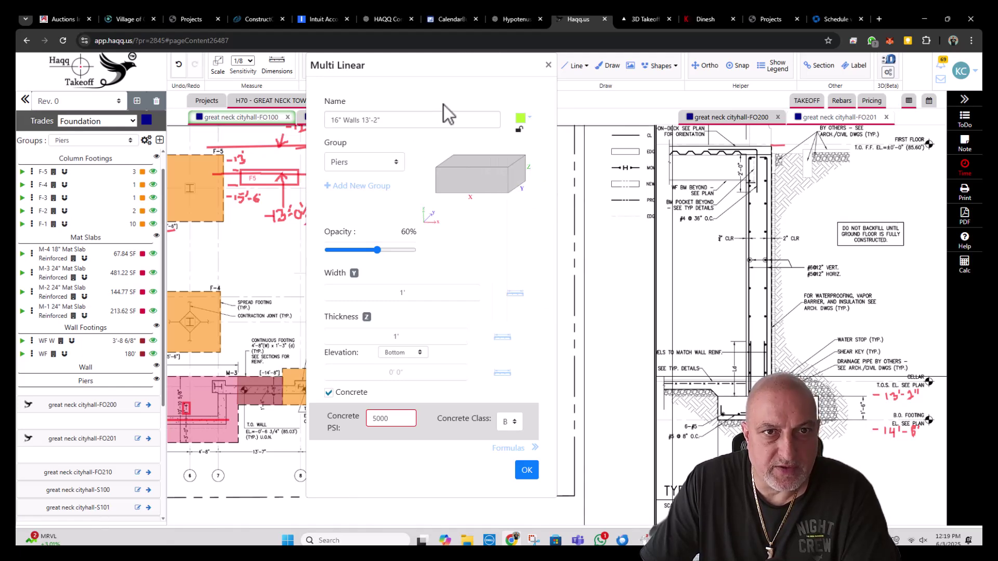
# - Put the takeoff in a new Walls group with width 1'-4", thickness 13'-2" and bottom elevation -13'-2", and confirm it
pyautogui.click(364, 186)
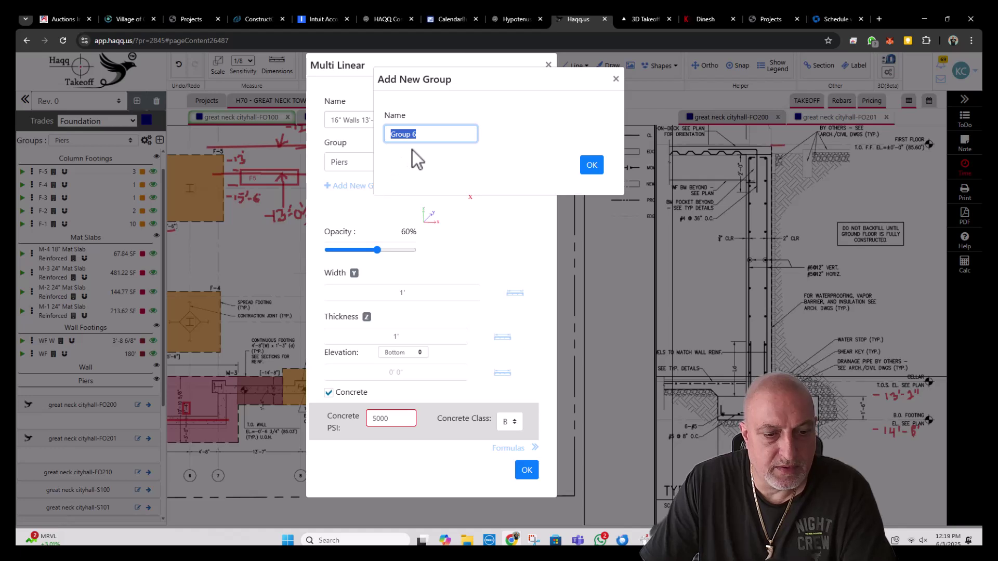
pyautogui.write('Walls')
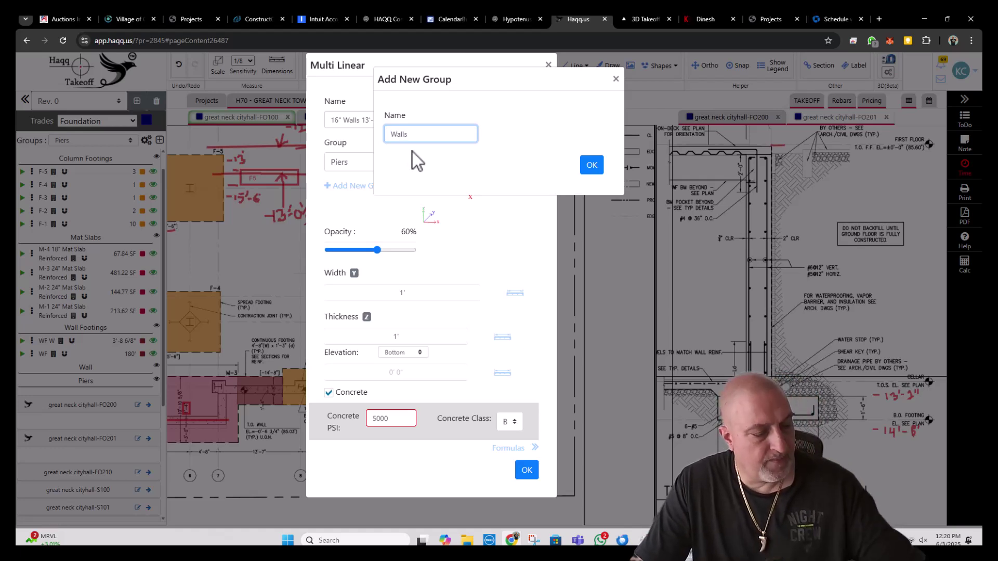
pyautogui.click(593, 165)
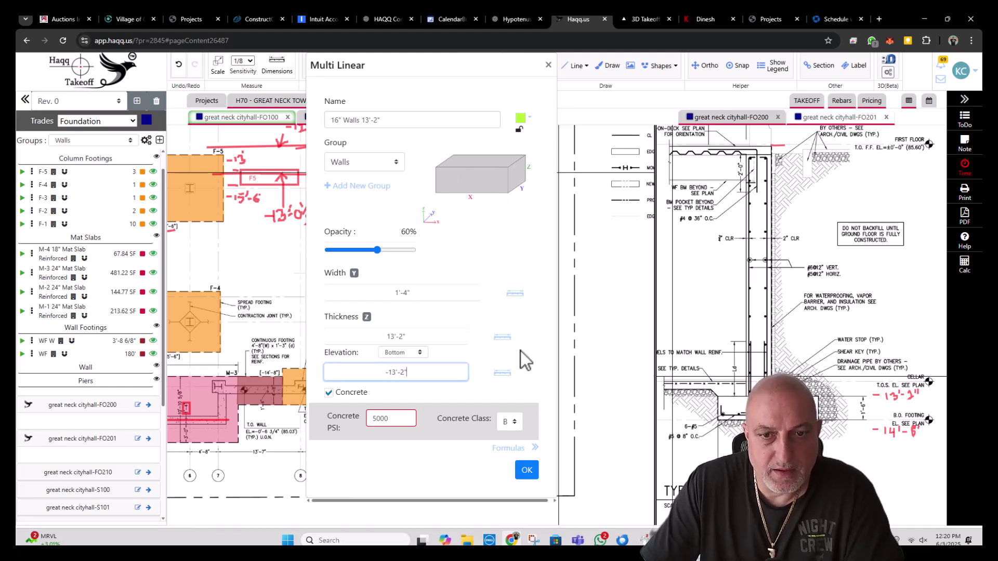
pyautogui.click(527, 470)
# - With Ortho on, trace the wall from the plan's lower-right corner up to the F-1 footing and across to GB-1, about 21 ft in total
pyautogui.scroll(5, 427, 411)
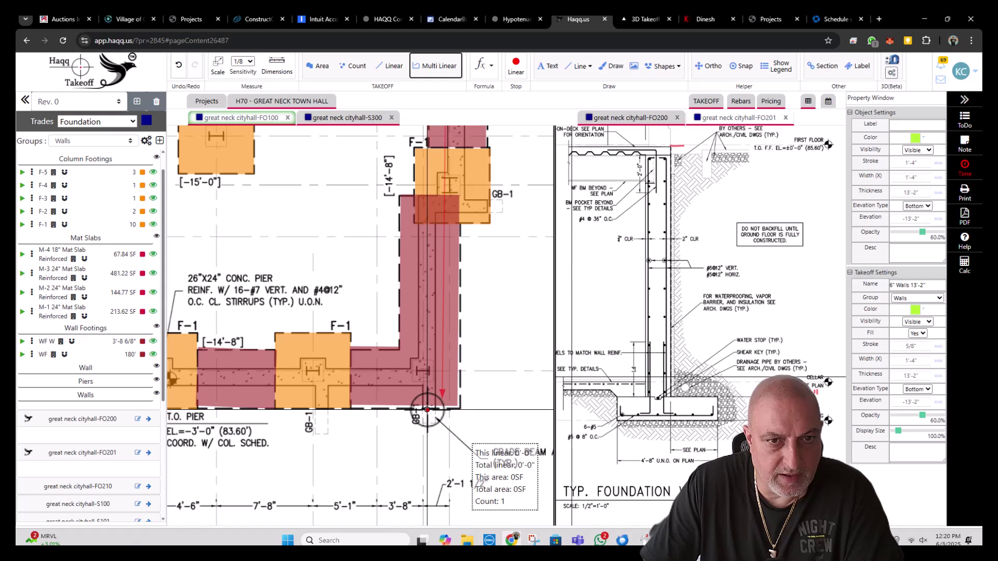
pyautogui.press('shift')
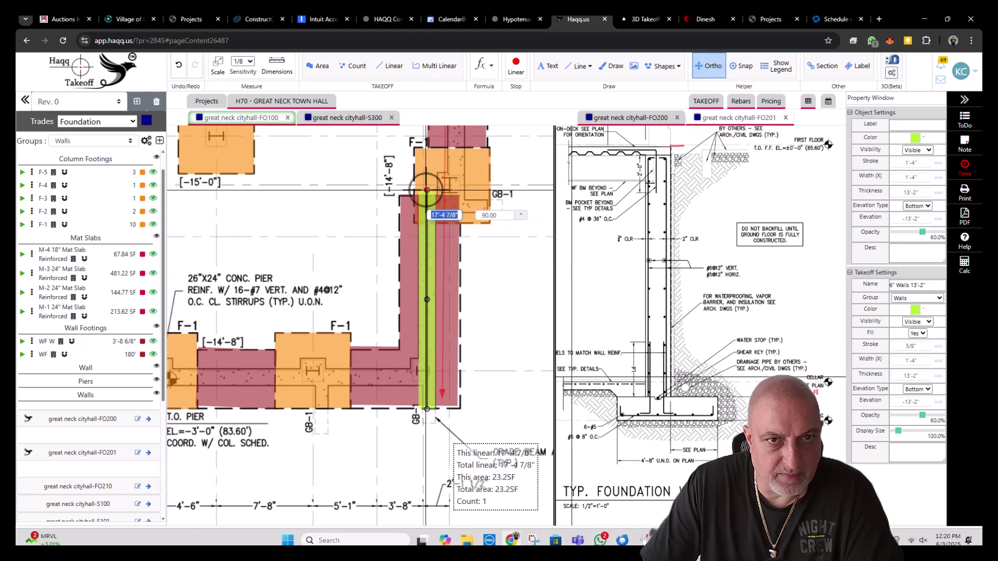
pyautogui.click(427, 205)
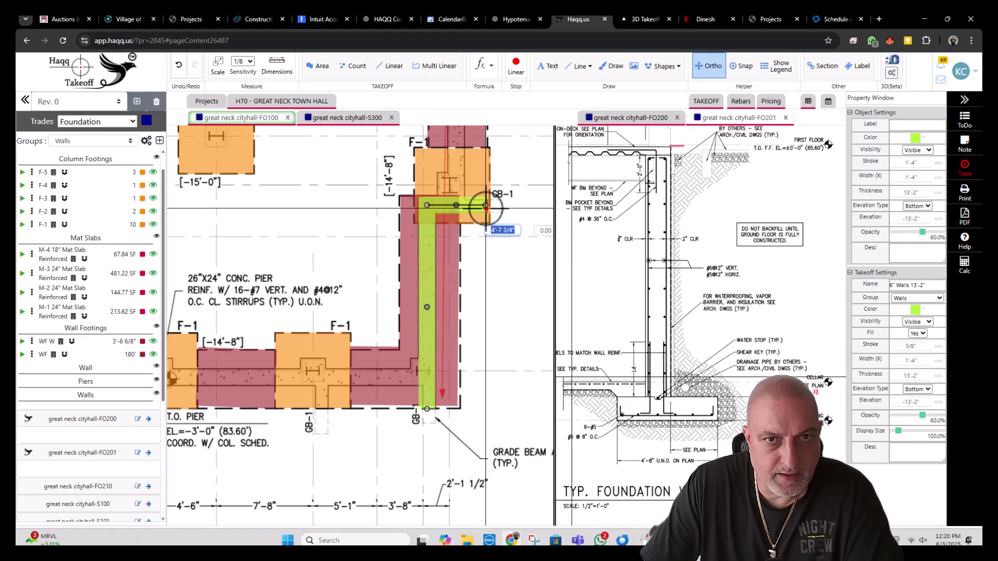
pyautogui.doubleClick(478, 209)
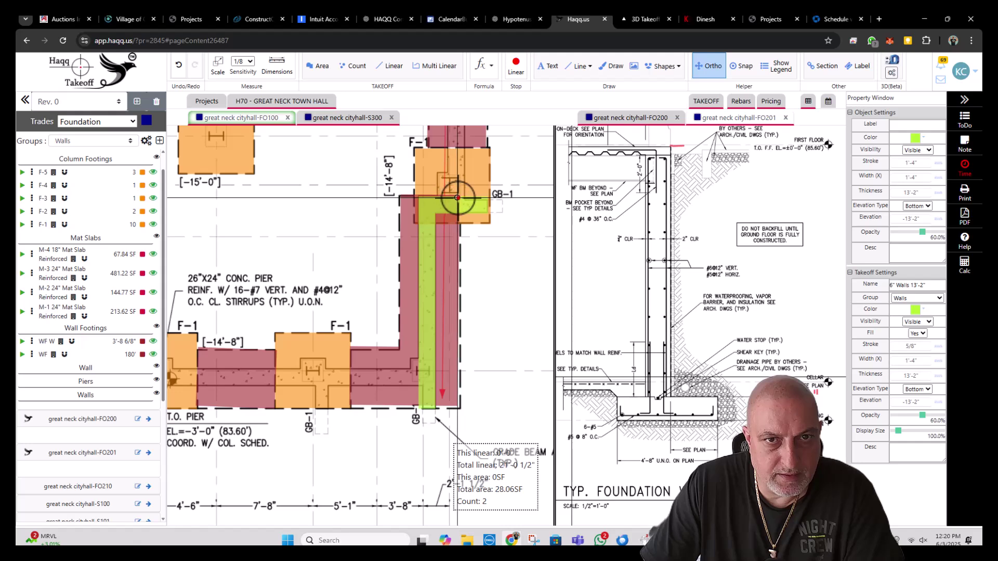
# - Trace the right-hand wall up through the F-1 footings to the upper-right corner, ending at GB-1, about 47 ft in total
pyautogui.click(458, 198)
pyautogui.scroll(3, 465, 208)
pyautogui.click(470, 199)
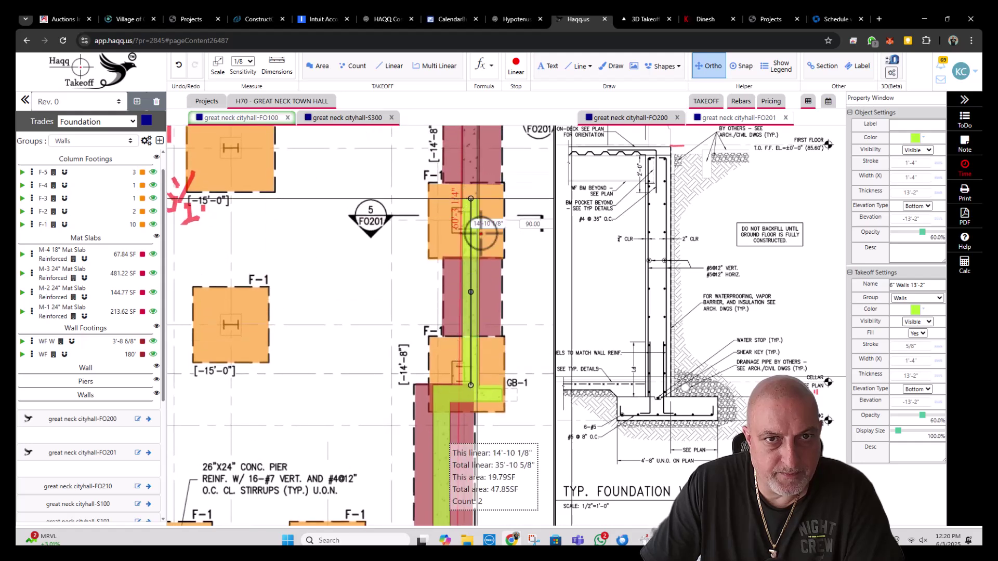
pyautogui.scroll(4, 481, 234)
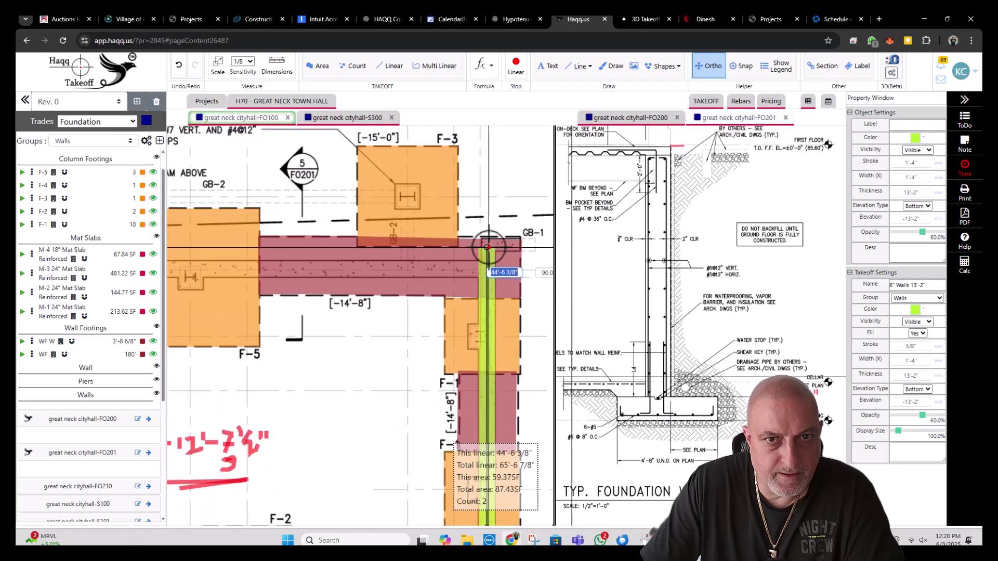
pyautogui.click(487, 246)
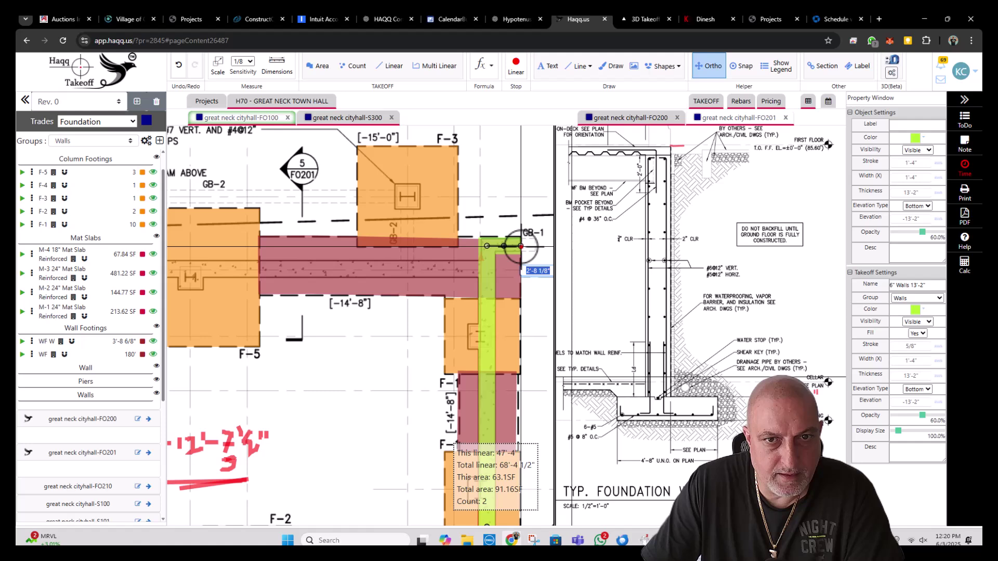
pyautogui.doubleClick(521, 245)
# - Trace the upper wall from the upper-right corner leftward through mat M-2 to footing F-2, about 76 ft long
pyautogui.click(480, 269)
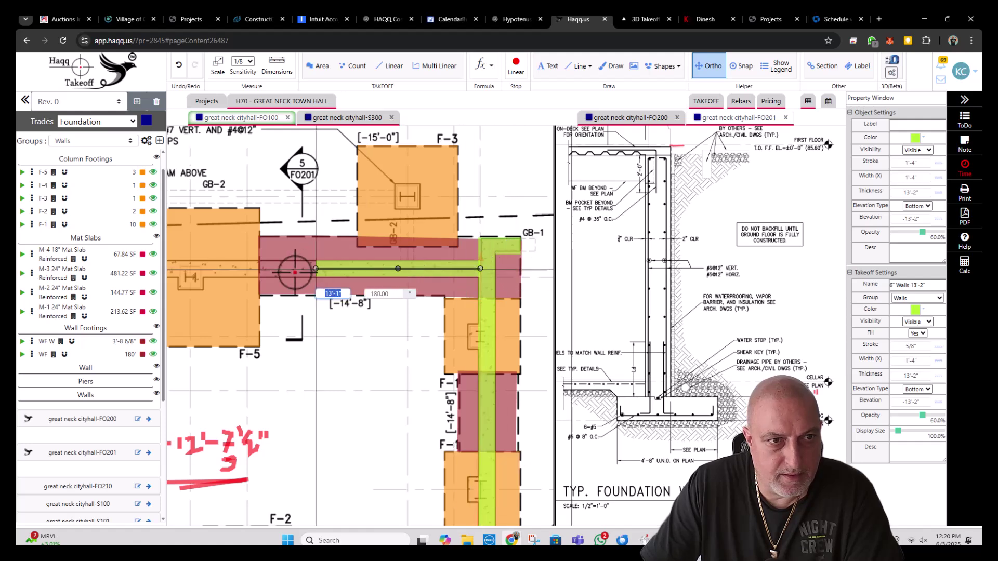
pyautogui.scroll(-4, 289, 273)
pyautogui.scroll(3, 262, 271)
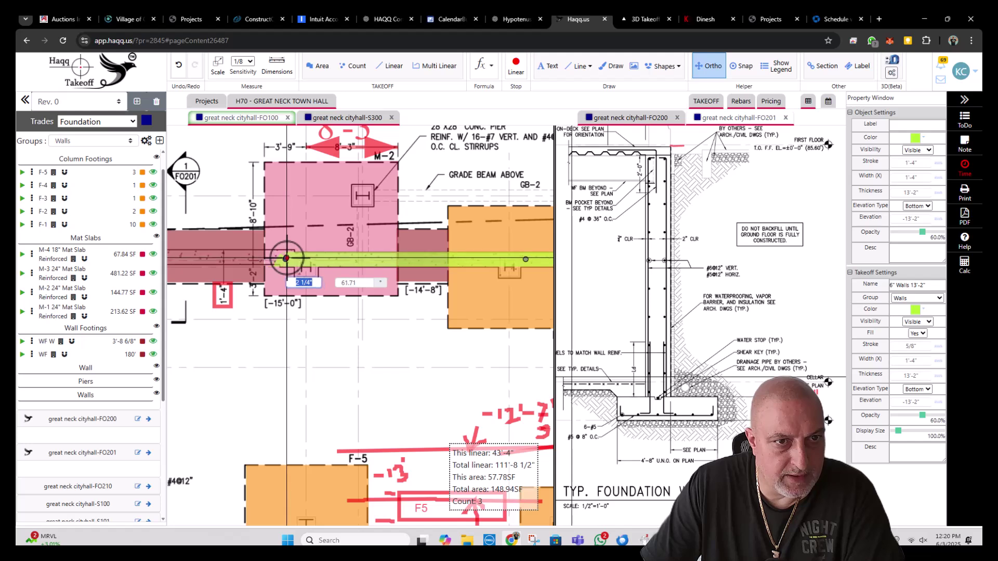
pyautogui.press('F8')
pyautogui.scroll(2, 285, 258)
pyautogui.scroll(1, 285, 258)
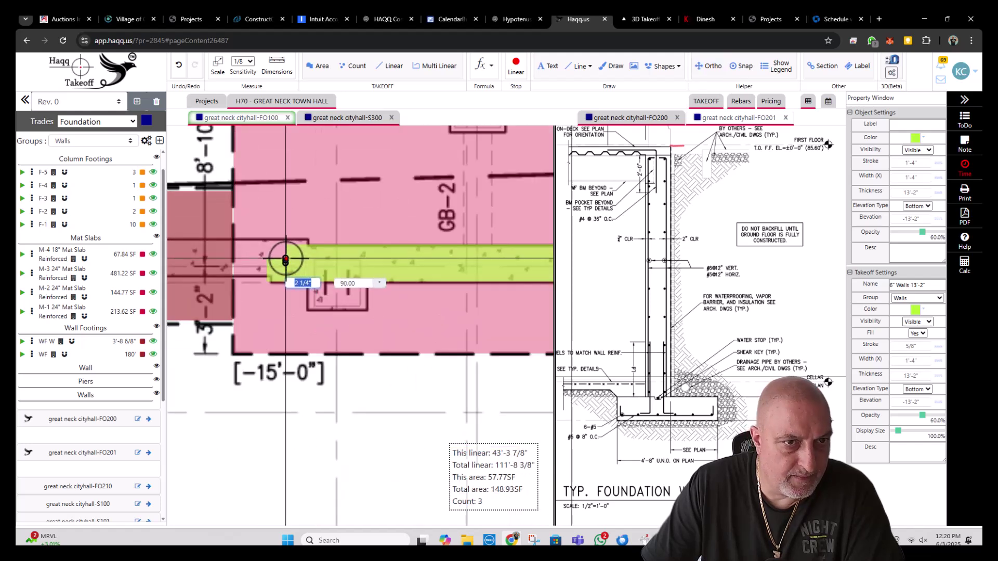
pyautogui.press('F8')
pyautogui.scroll(-3, 286, 259)
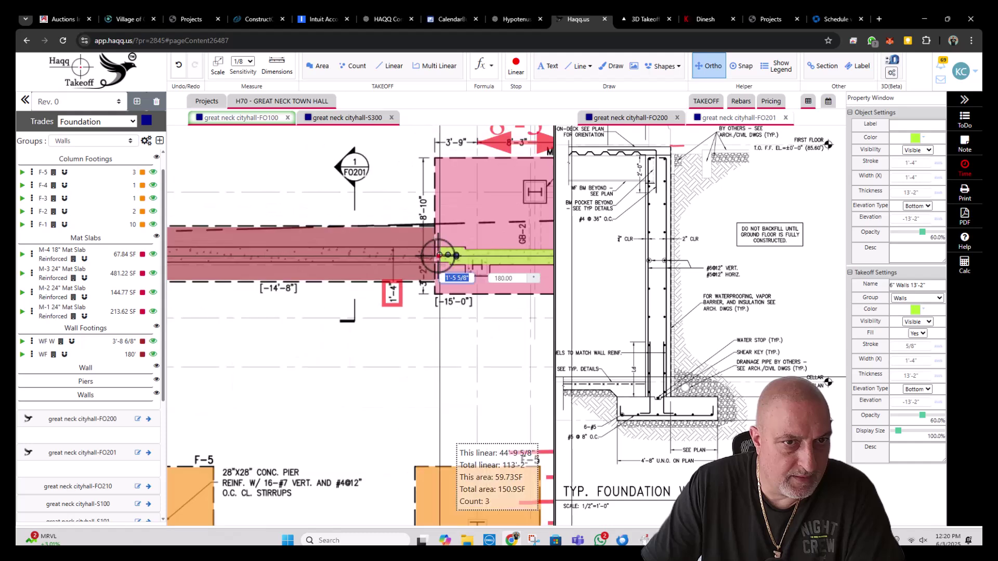
pyautogui.hscroll(-5, 312, 249)
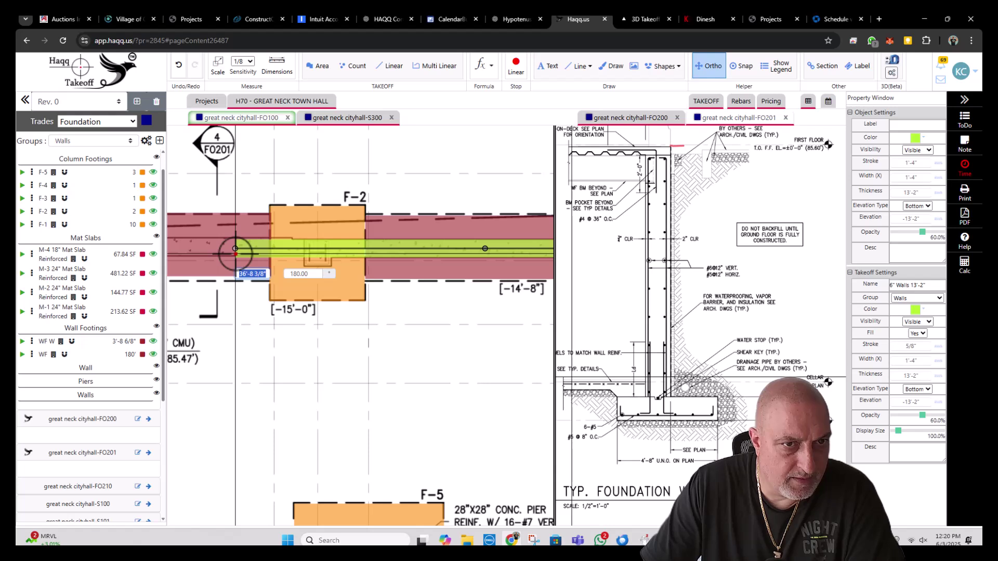
pyautogui.scroll(3, 236, 248)
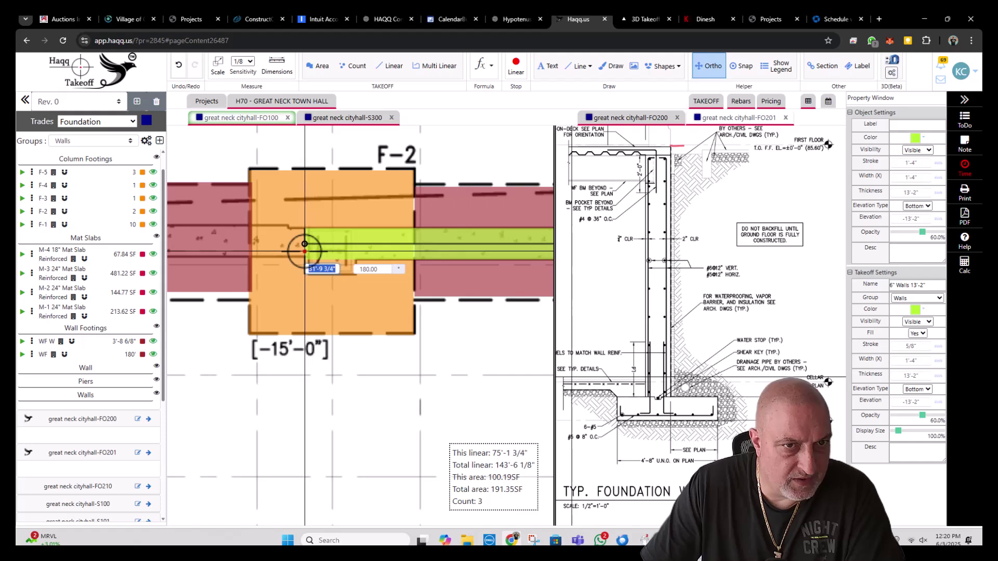
pyautogui.click(288, 244)
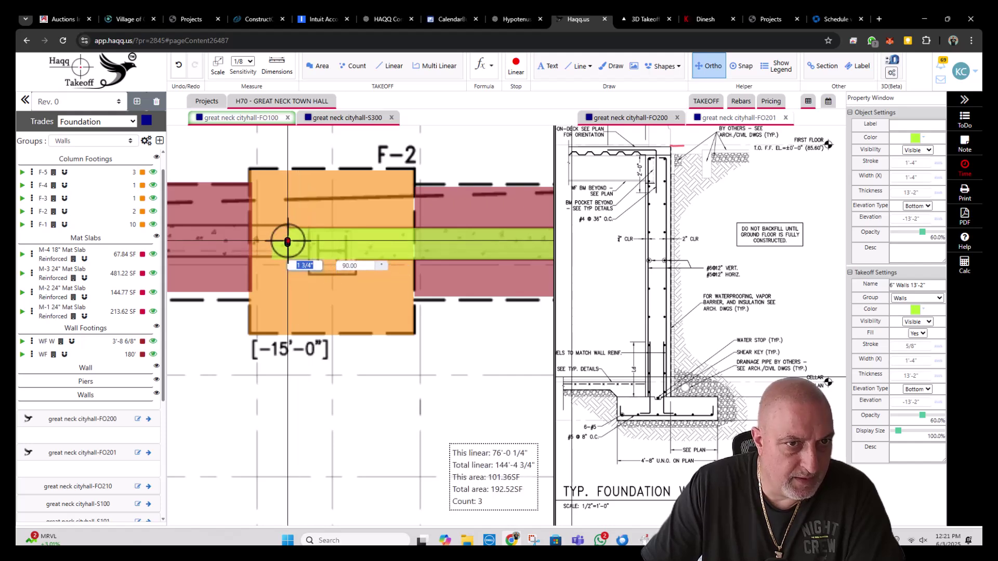
# - Extend the upper wall from footing F-2 to the upper-left corner above mat M-4, about 23 ft
pyautogui.moveTo(222, 242); pyautogui.dragTo(305, 240)
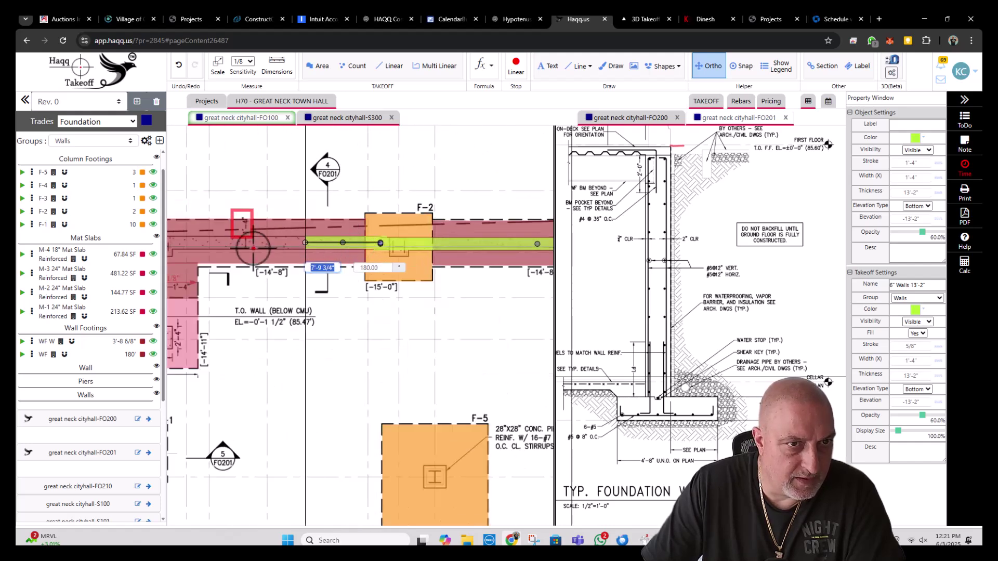
pyautogui.moveTo(148, 236); pyautogui.dragTo(319, 234)
pyautogui.moveTo(286, 183); pyautogui.dragTo(319, 232)
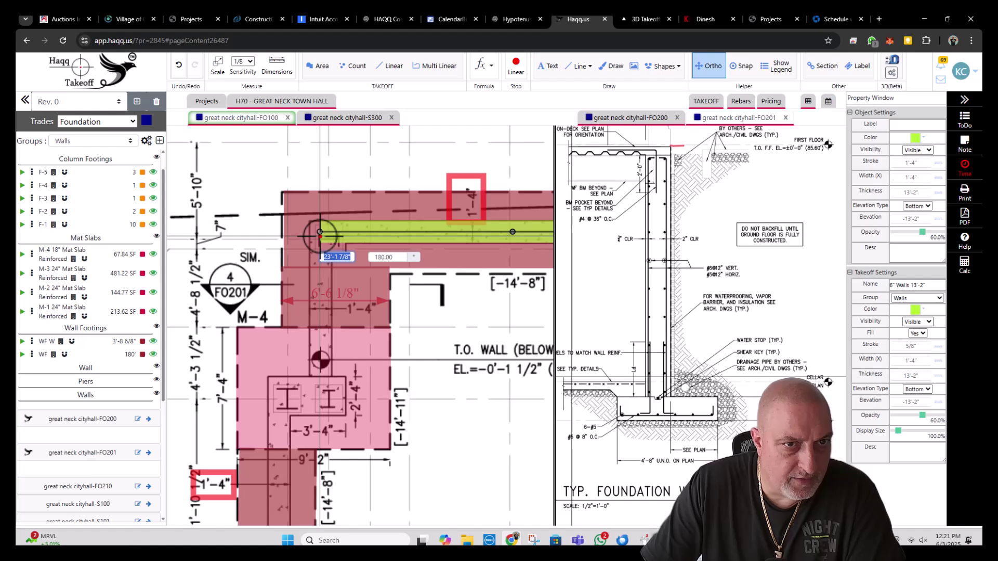
pyautogui.click(320, 232)
# - Continue the wall down into mat M-4, jog about 2'-5" left, and run it down about 34 ft to finish at GB-1
pyautogui.click(319, 307)
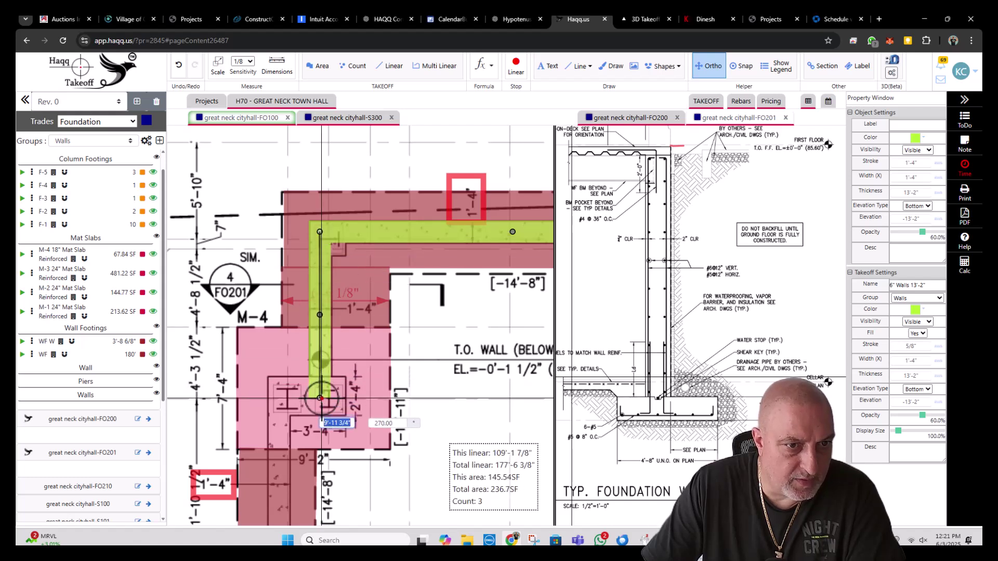
pyautogui.click(319, 398)
pyautogui.click(281, 398)
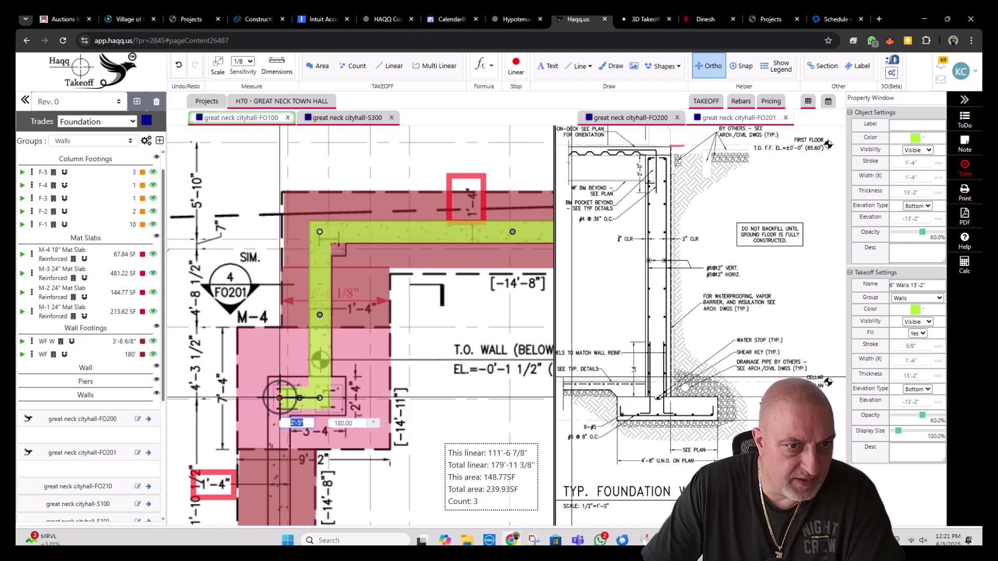
pyautogui.scroll(-4, 281, 400)
pyautogui.scroll(-5, 280, 353)
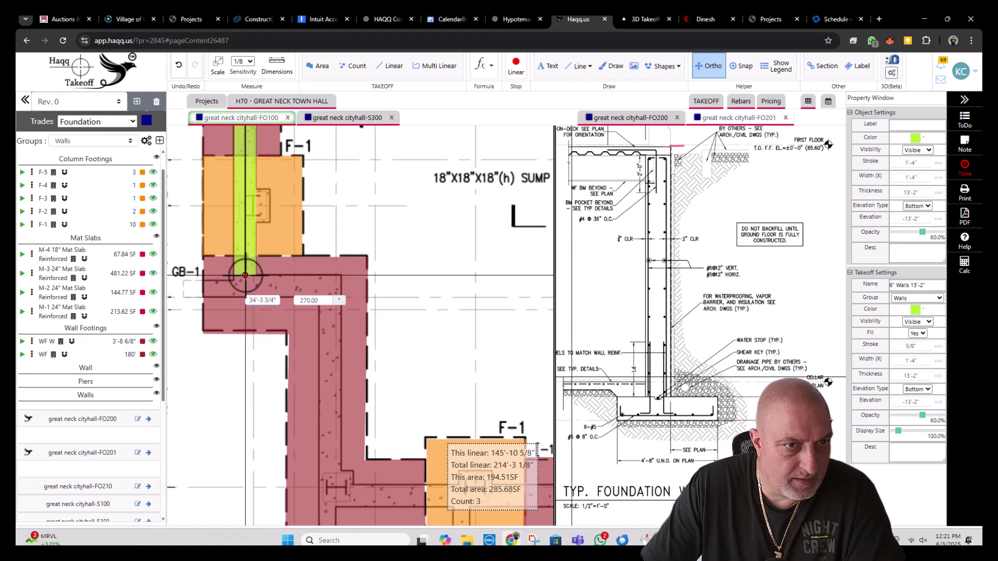
pyautogui.doubleClick(244, 278)
# - Trace the wall from the left GB-1 about 7'-9" to the right, and down to the plan's lower-left corner
pyautogui.click(202, 287)
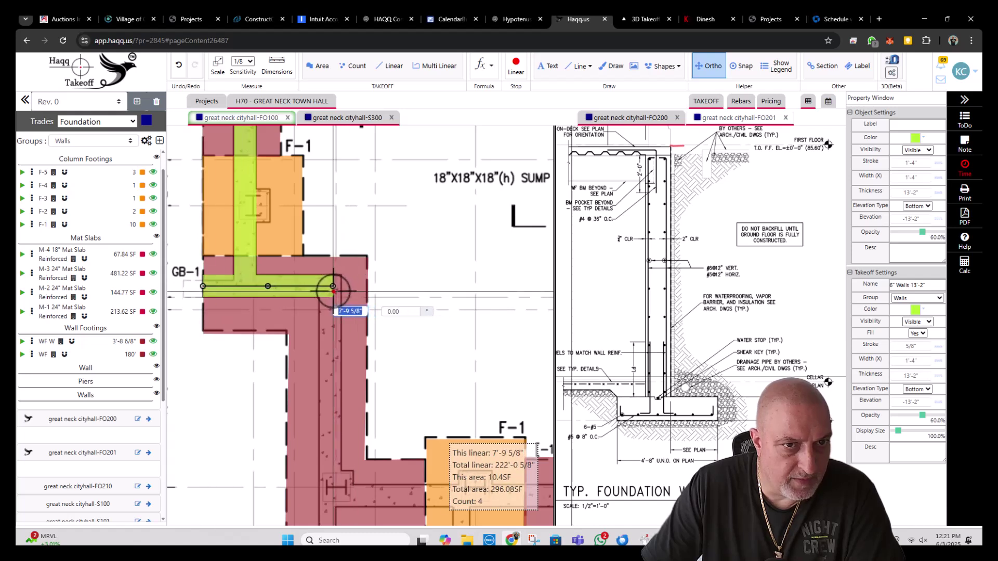
pyautogui.click(330, 286)
pyautogui.scroll(-2, 334, 224)
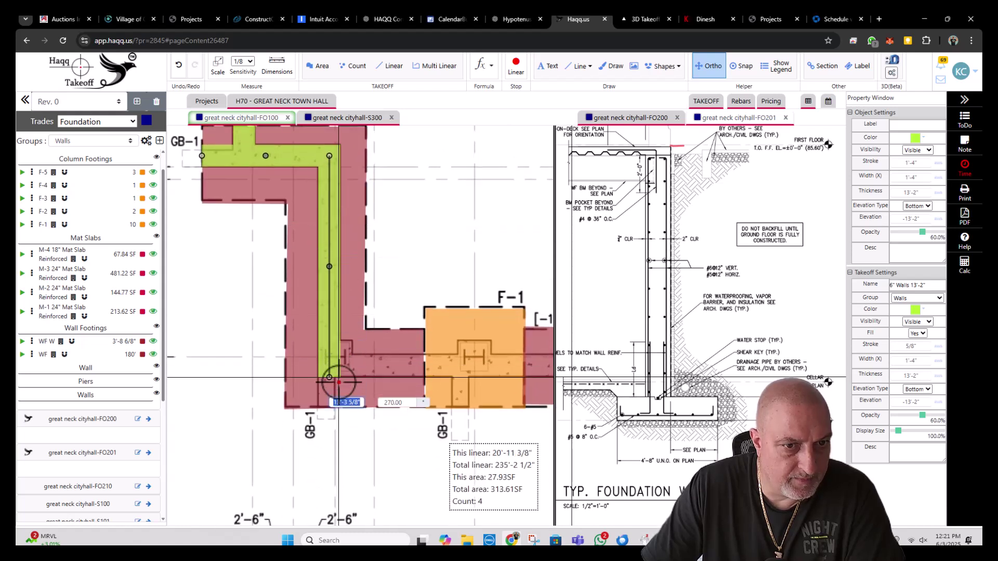
pyautogui.doubleClick(337, 408)
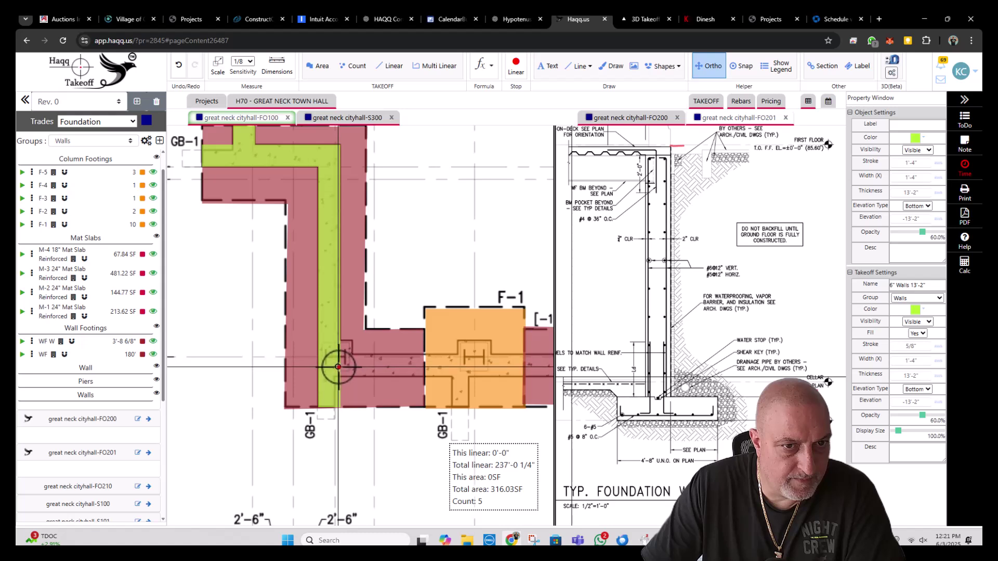
# - Trace the lower wall from the lower-left corner to footing F-1 and turn it down to the footing edge at GB-1
pyautogui.click(340, 367)
pyautogui.moveTo(462, 368); pyautogui.dragTo(313, 314)
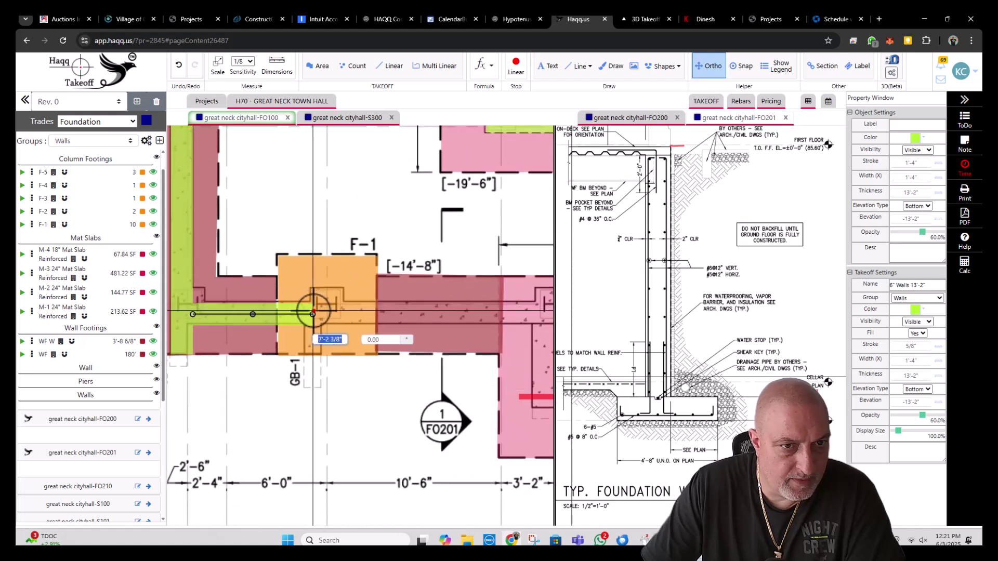
pyautogui.click(313, 334)
pyautogui.doubleClick(313, 354)
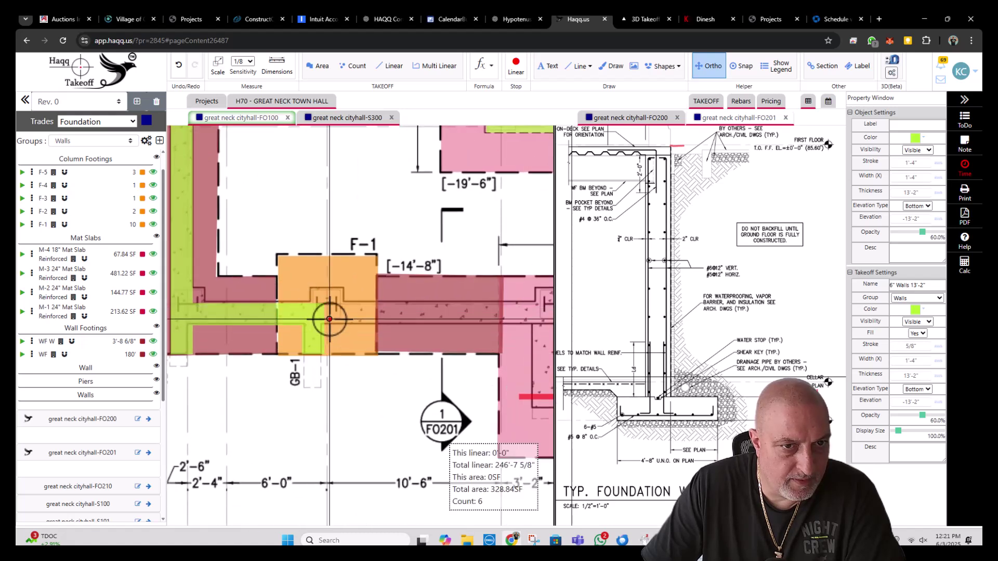
# - Trace the lower wall right from footing F-1, jog down into mat M-3, and run it about 37'-10" to the corner near grid 7
pyautogui.click(323, 314)
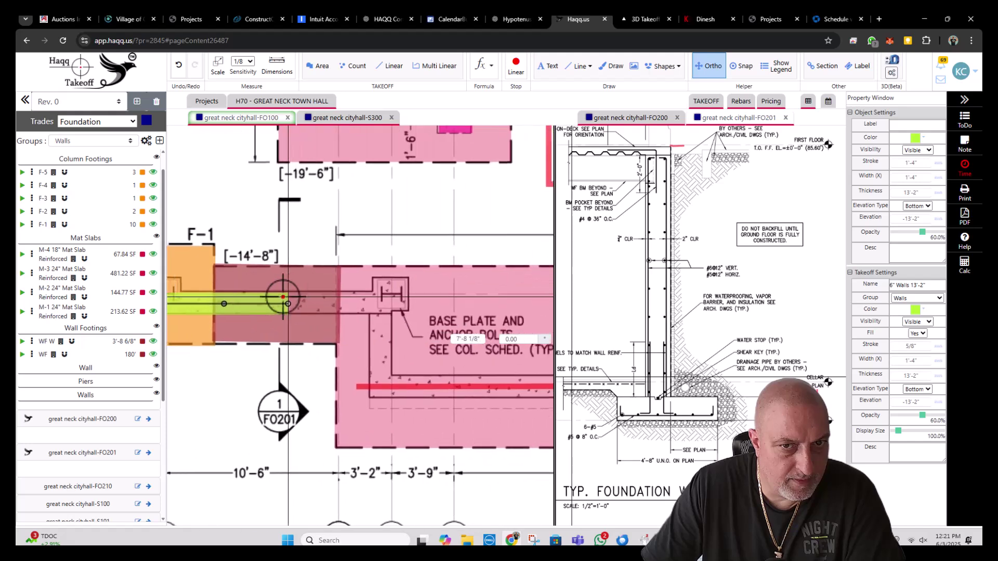
pyautogui.click(373, 303)
pyautogui.click(373, 385)
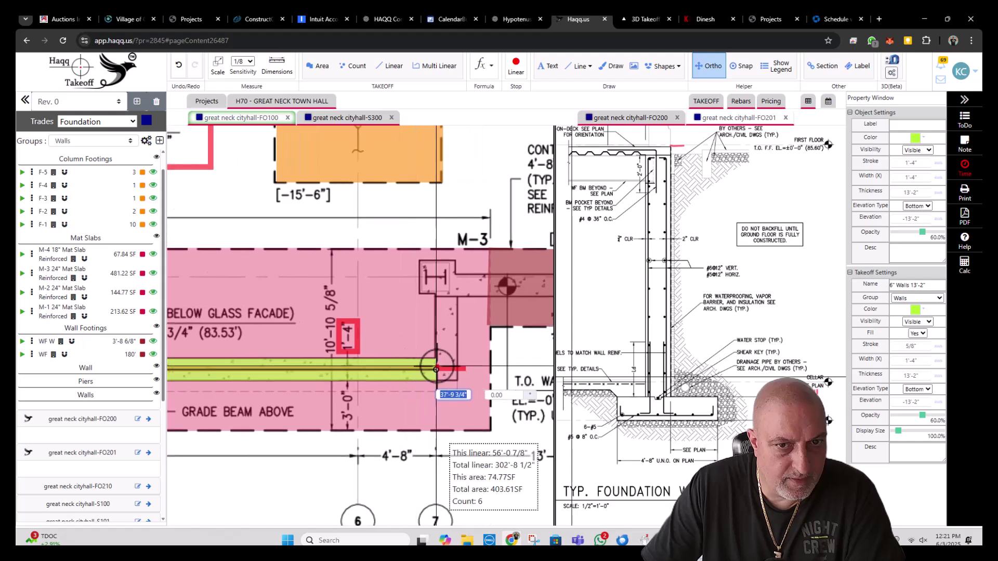
pyautogui.click(446, 369)
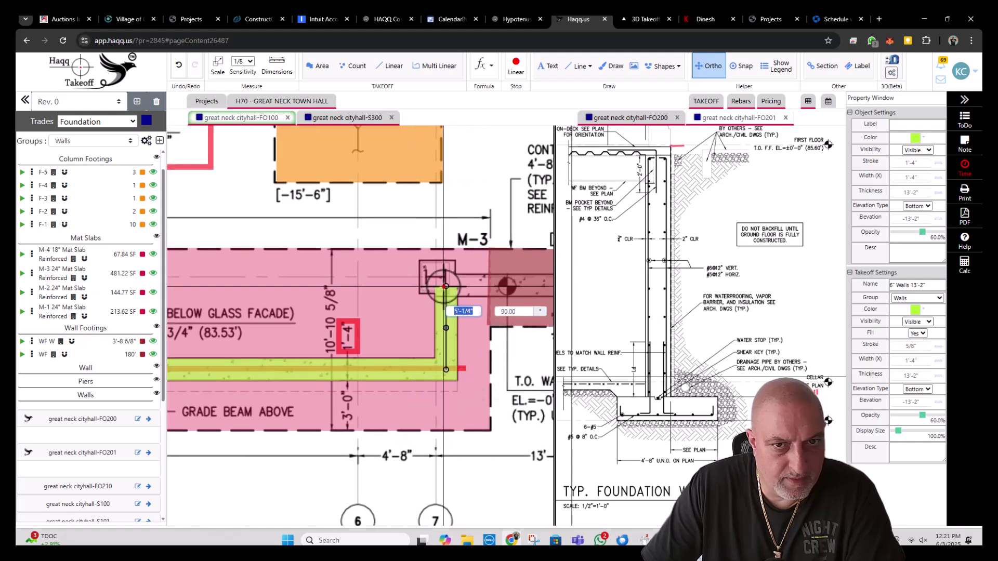
# - Run the wall up about 5' and right to footing F-1 at grid 9, turn down to GB-1, and join it to the right-hand wall
pyautogui.click(446, 286)
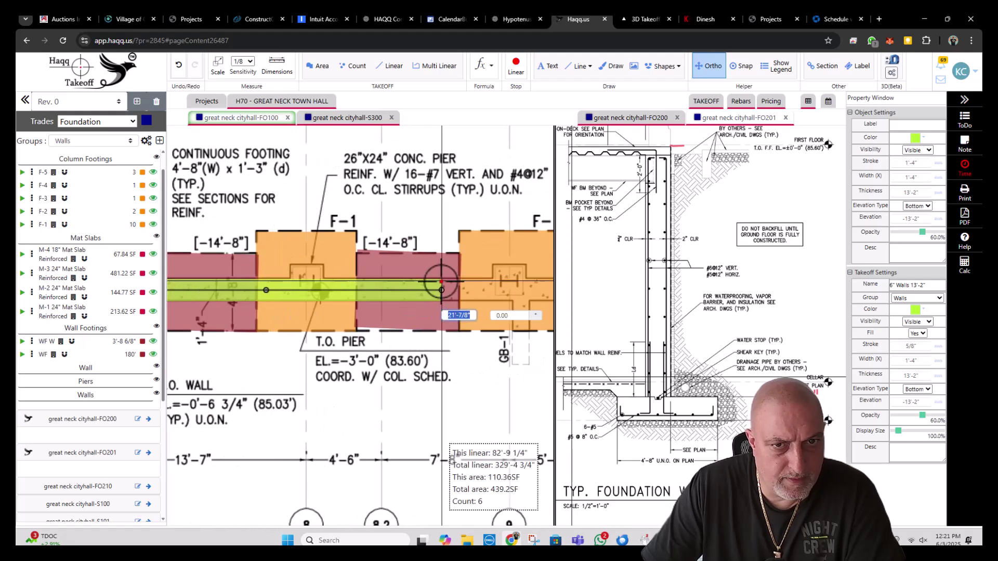
pyautogui.doubleClick(422, 286)
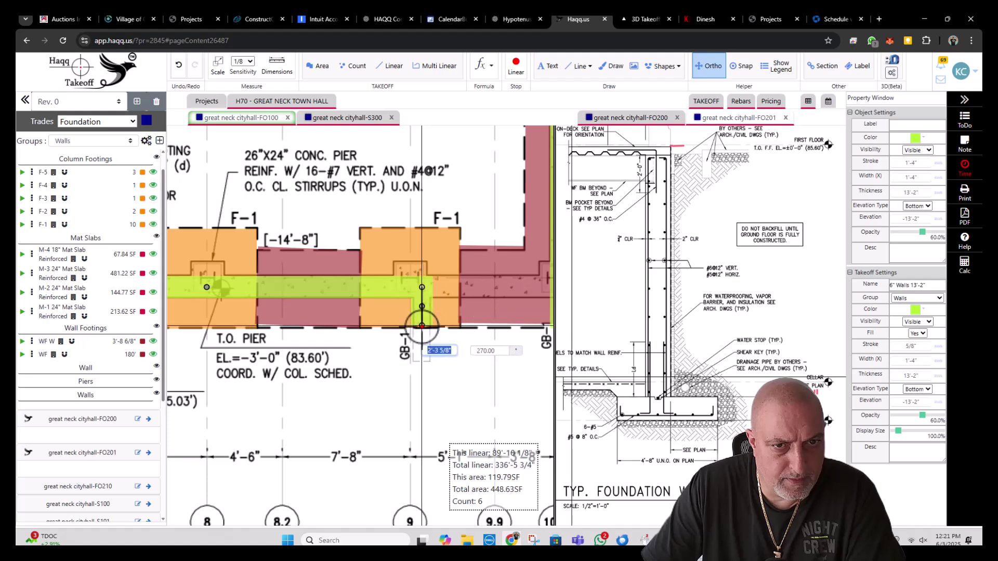
pyautogui.click(432, 287)
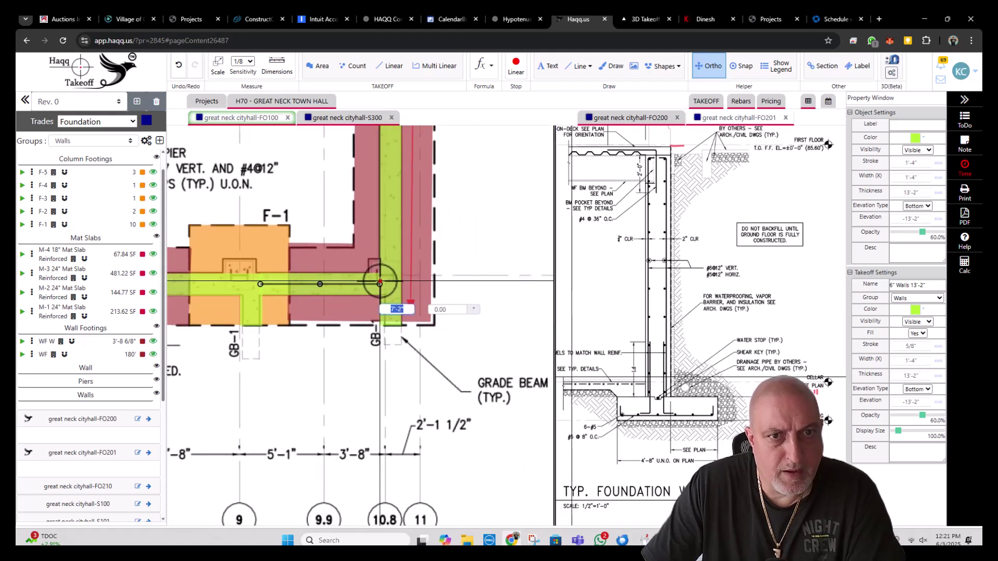
# - Review the traced wall perimeter on FO100 and compare the typical and glass facade foundation wall sections on FO201
pyautogui.scroll(-5, 380, 284)
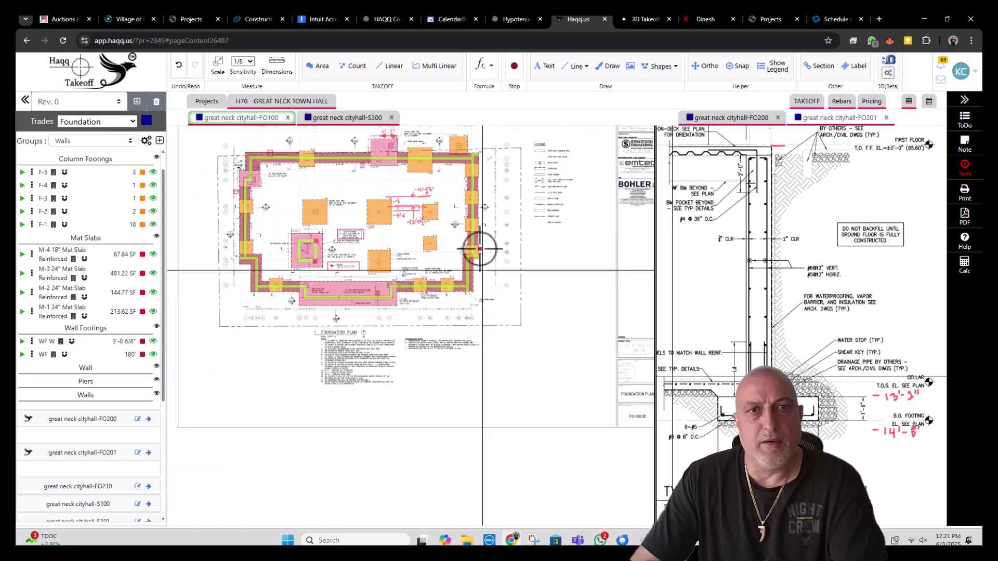
pyautogui.scroll(4, 480, 214)
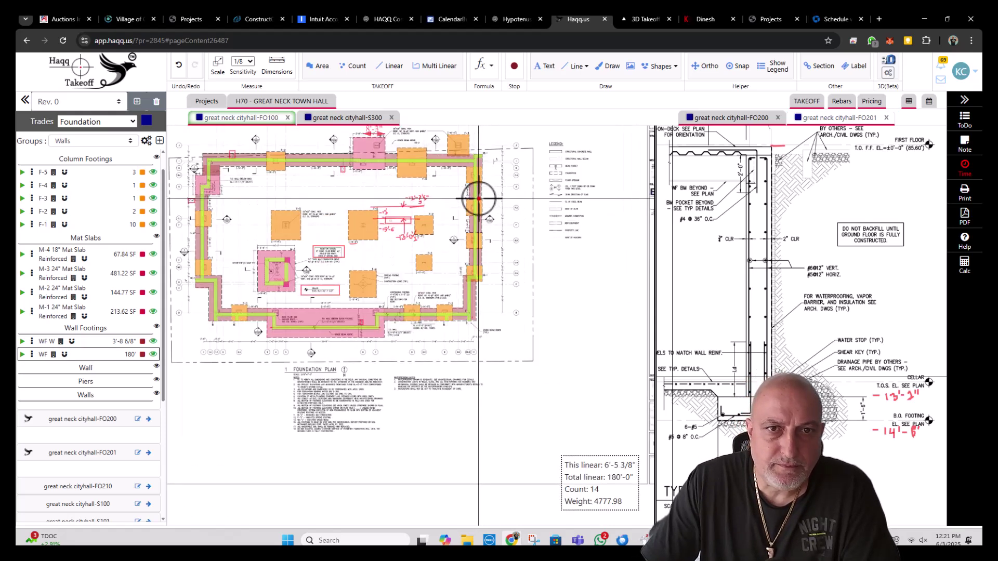
pyautogui.scroll(-5, 727, 259)
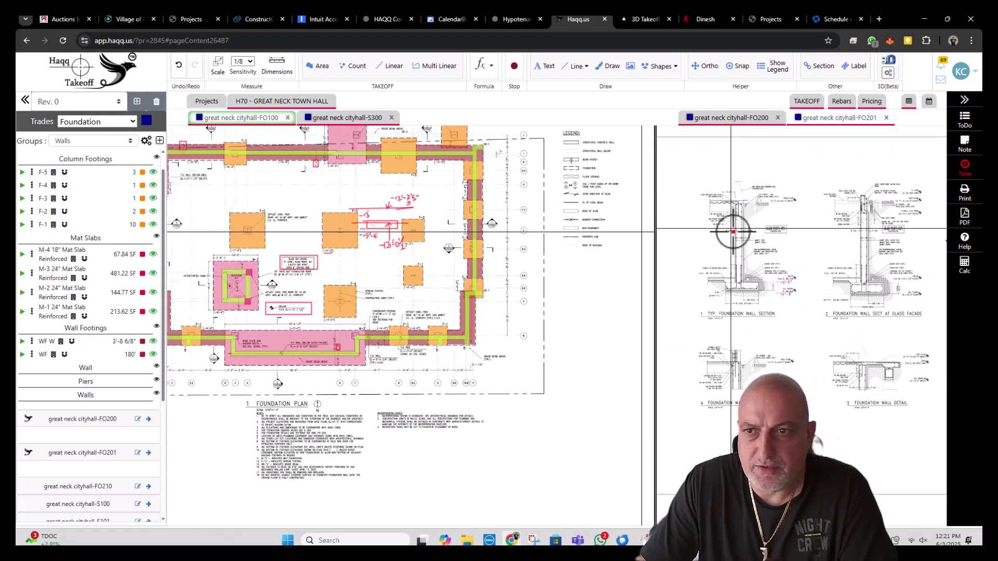
pyautogui.scroll(4, 689, 244)
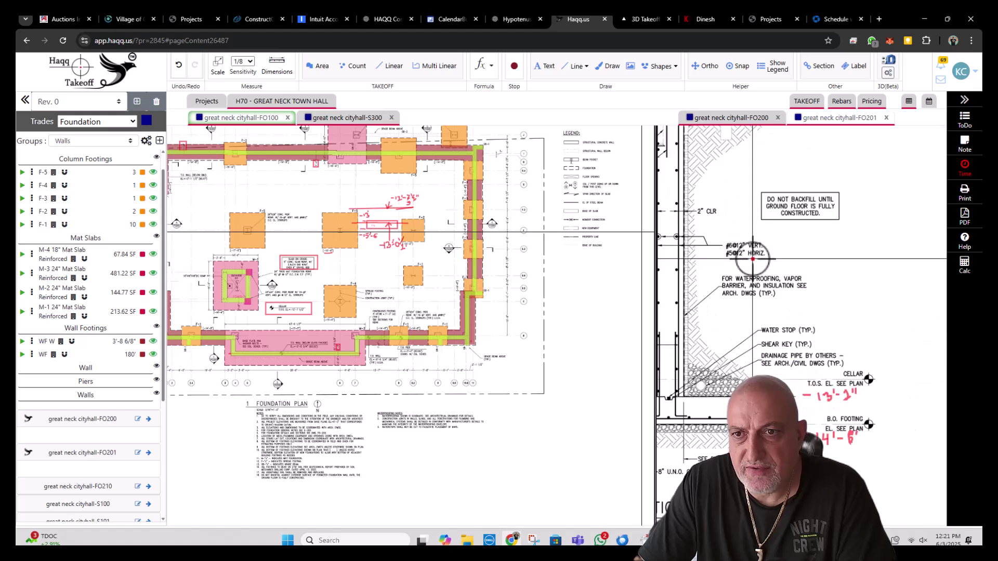
pyautogui.scroll(-2, 752, 256)
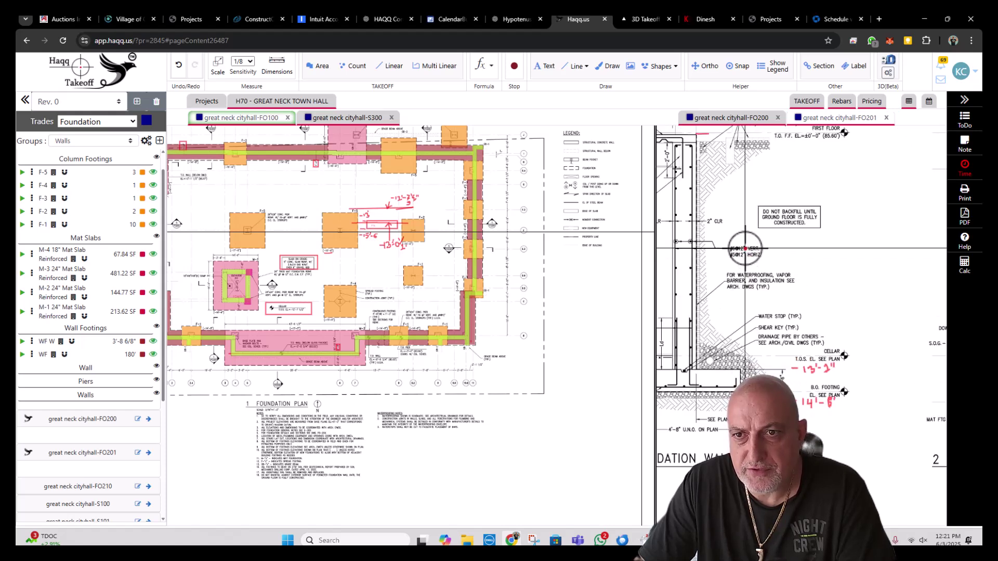
pyautogui.hscroll(-5, 744, 249)
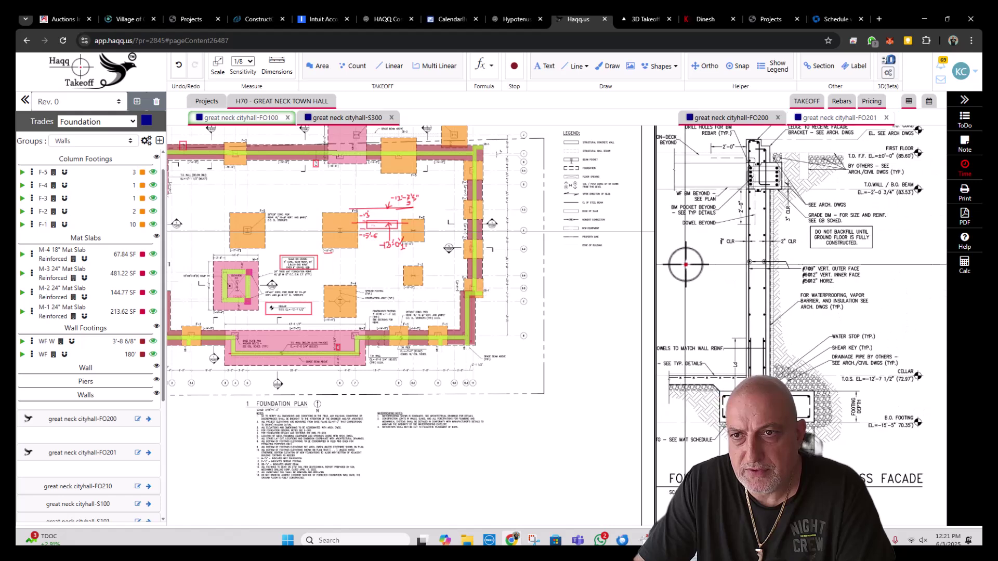
pyautogui.hscroll(-3, 767, 265)
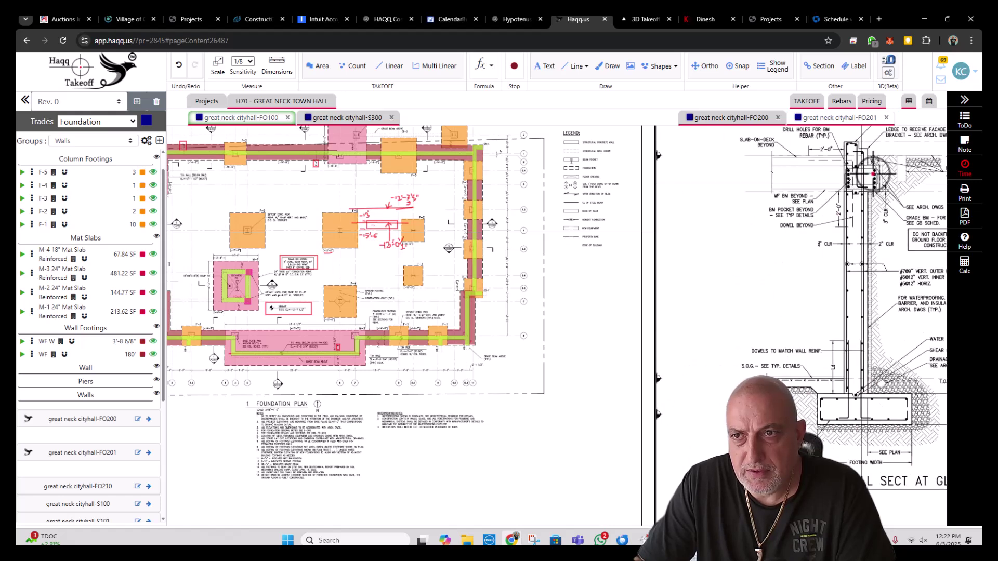
pyautogui.scroll(-3, 834, 188)
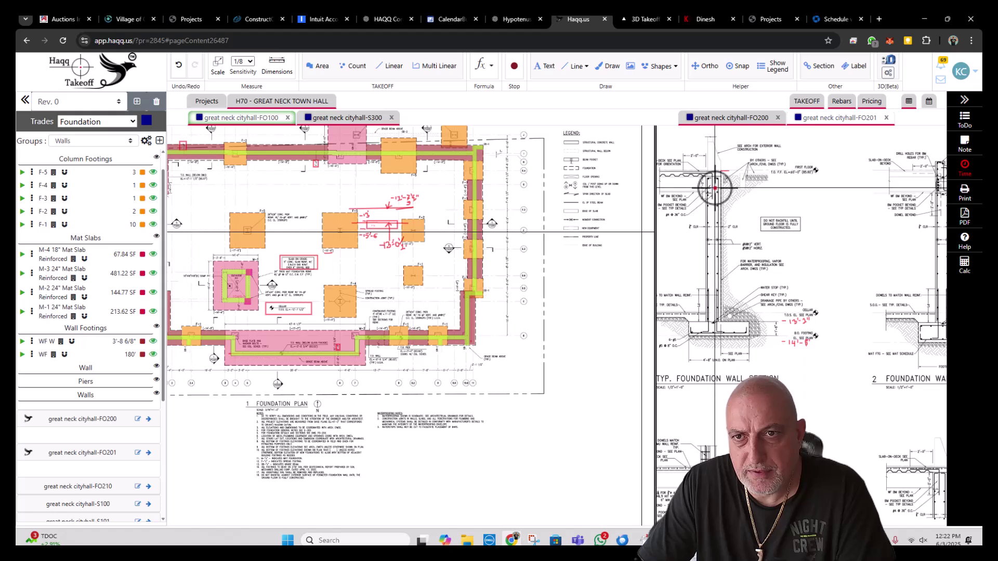
pyautogui.scroll(-2, 828, 204)
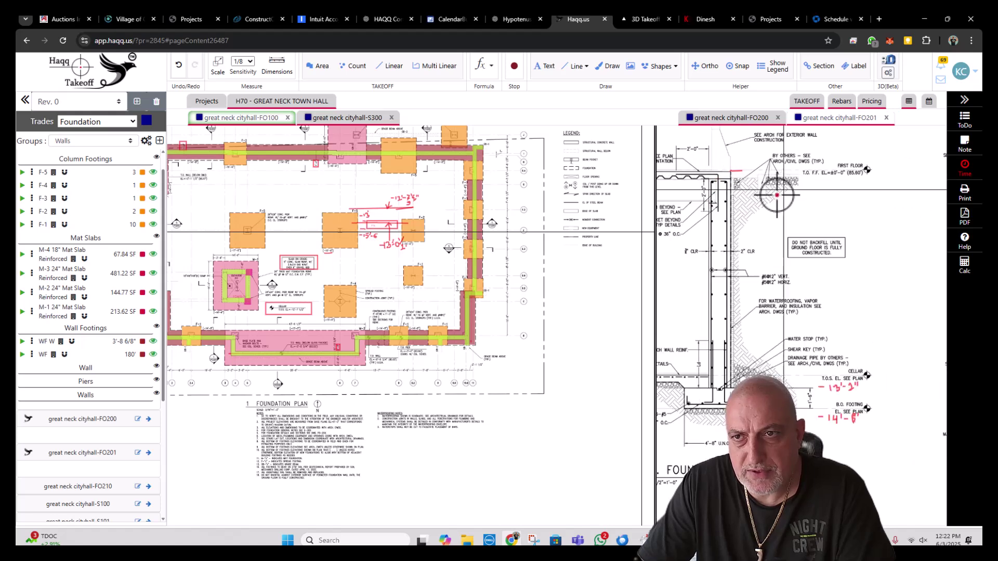
# - Examine the elevations, reinforcement and footing notes of foundation wall section 2 at the glass facade
pyautogui.scroll(4, 779, 207)
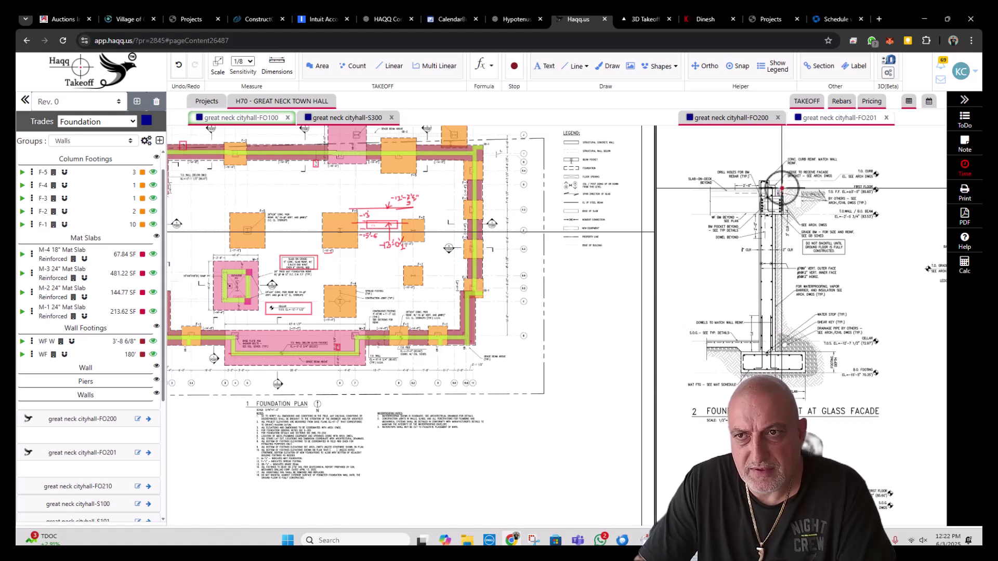
pyautogui.scroll(1, 781, 189)
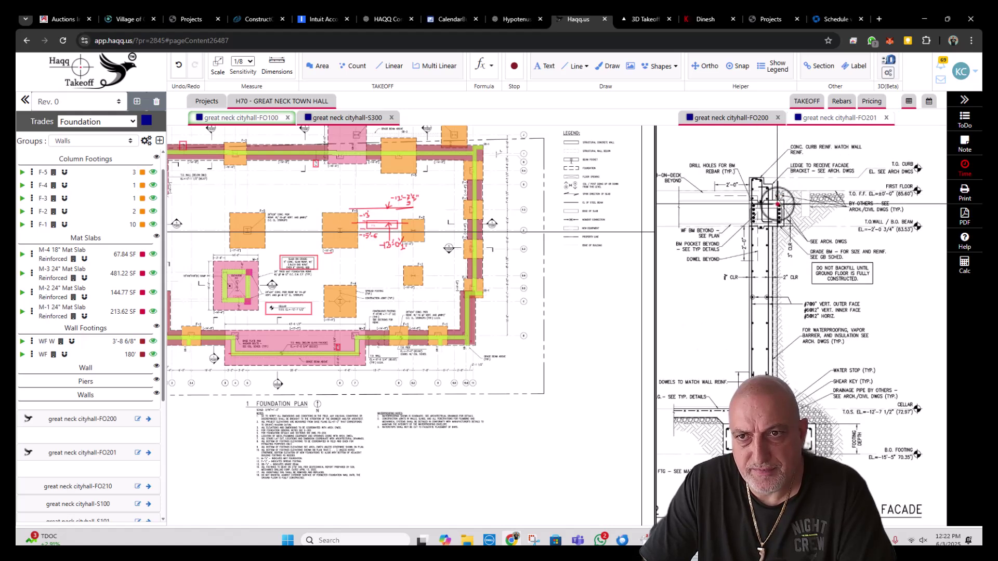
pyautogui.scroll(1, 778, 198)
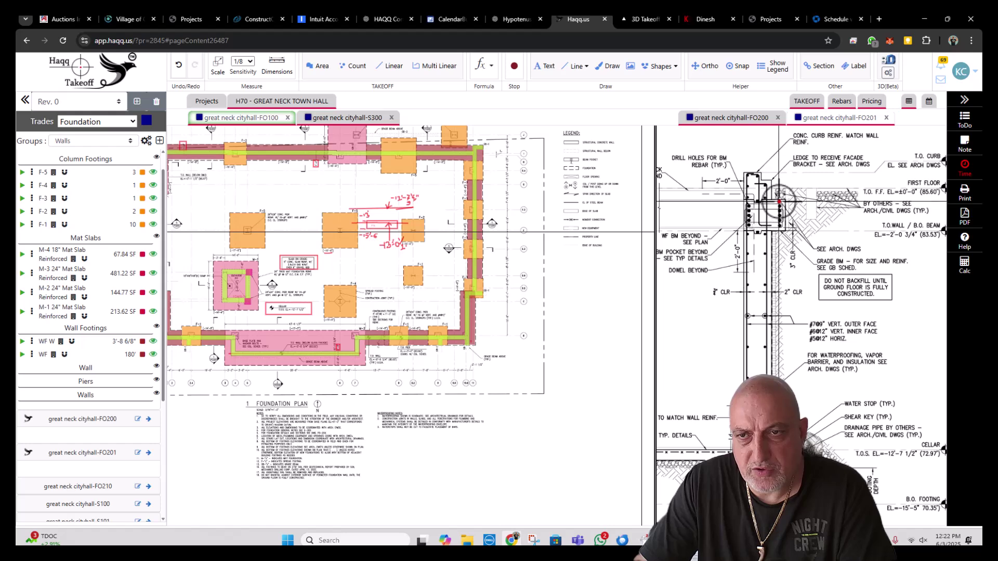
pyautogui.scroll(-1, 781, 202)
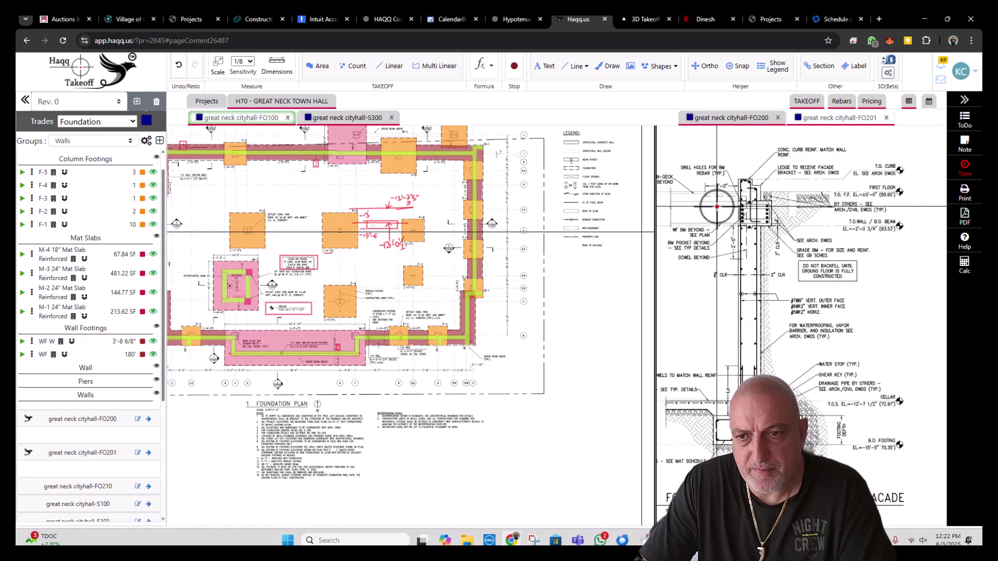
pyautogui.scroll(2, 767, 292)
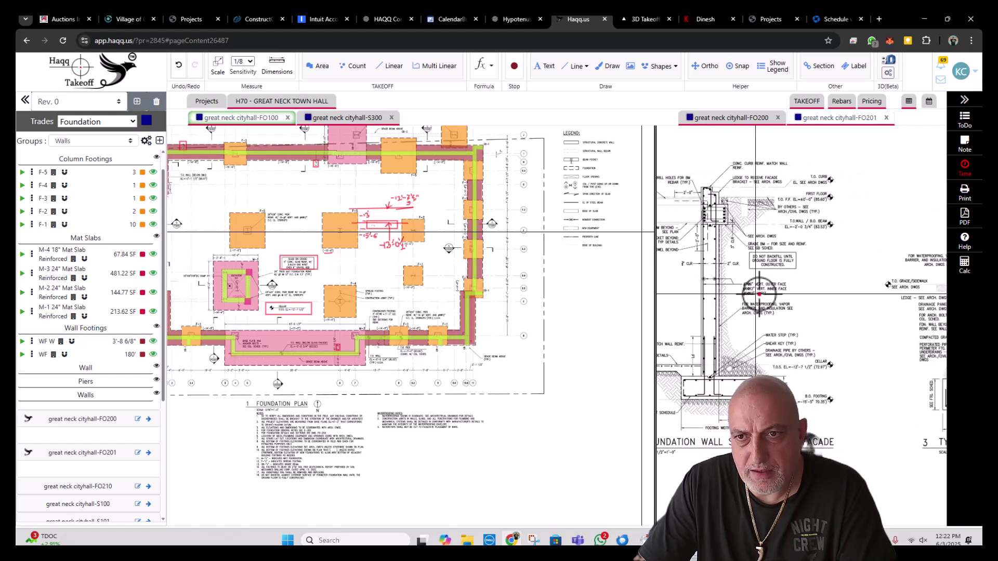
pyautogui.scroll(-2, 792, 284)
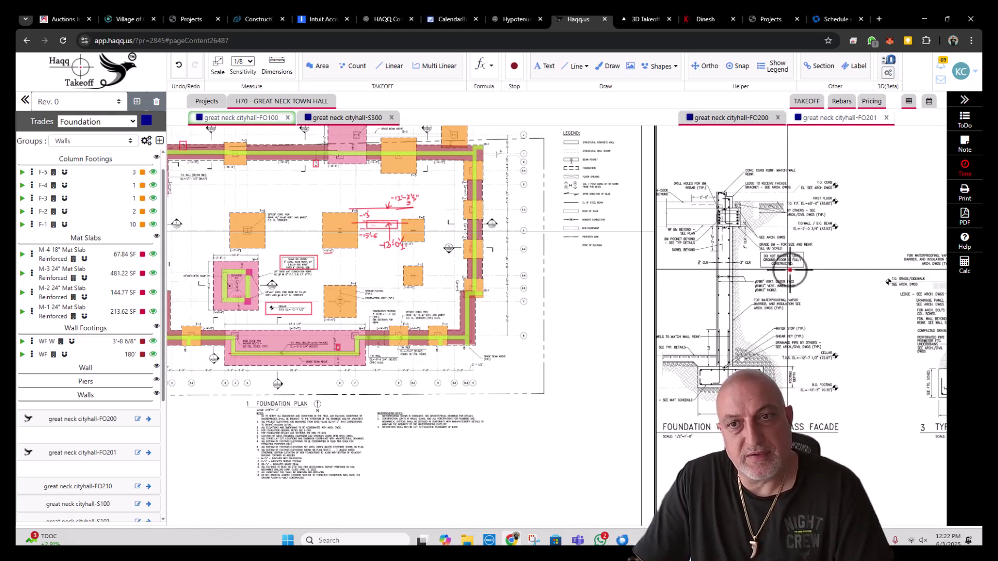
pyautogui.scroll(-1, 785, 278)
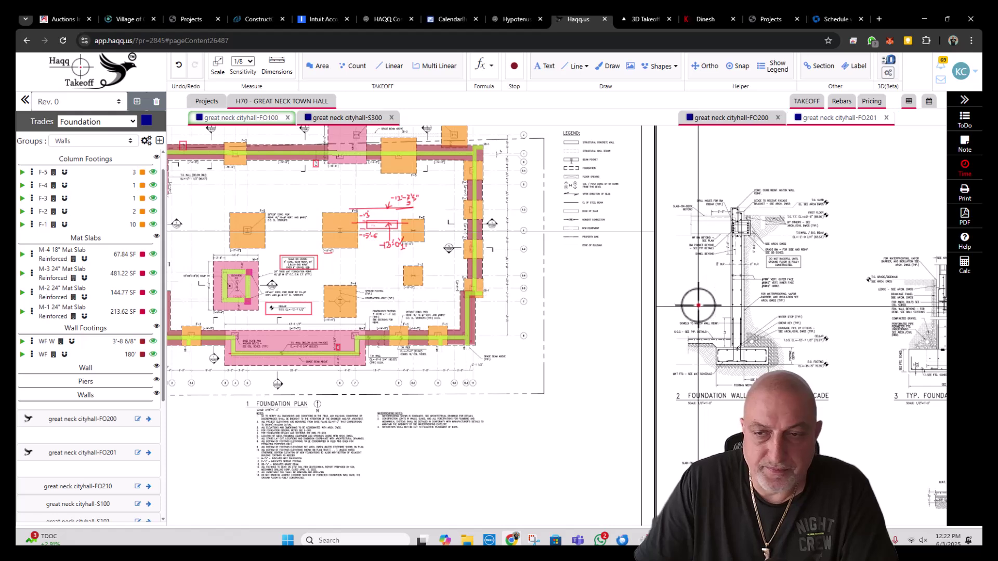
pyautogui.scroll(2, 759, 306)
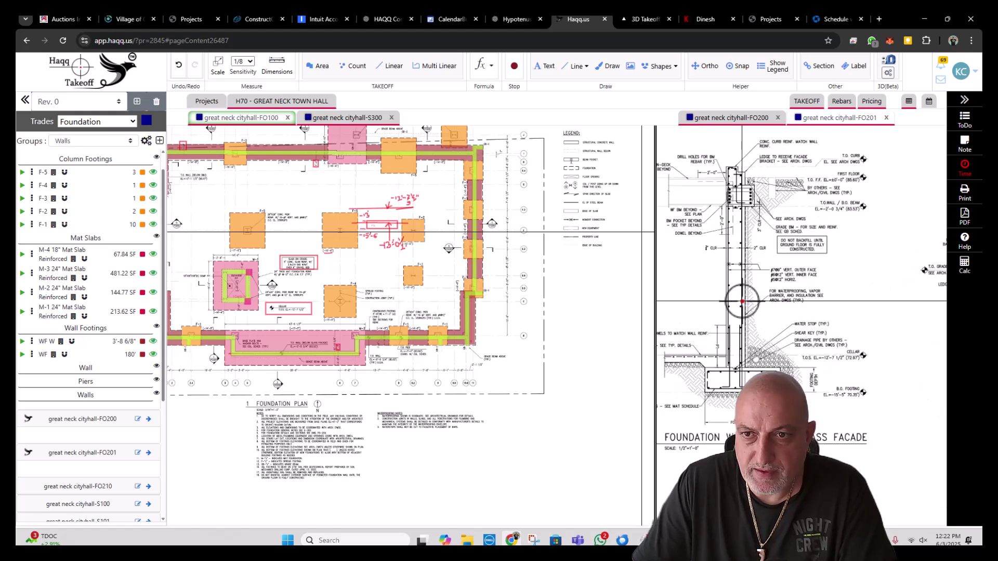
# - On sheet FO201, draw red rectangles around the reinforcement notes of the glass facade section and the typical foundation wall section
pyautogui.click(831, 117)
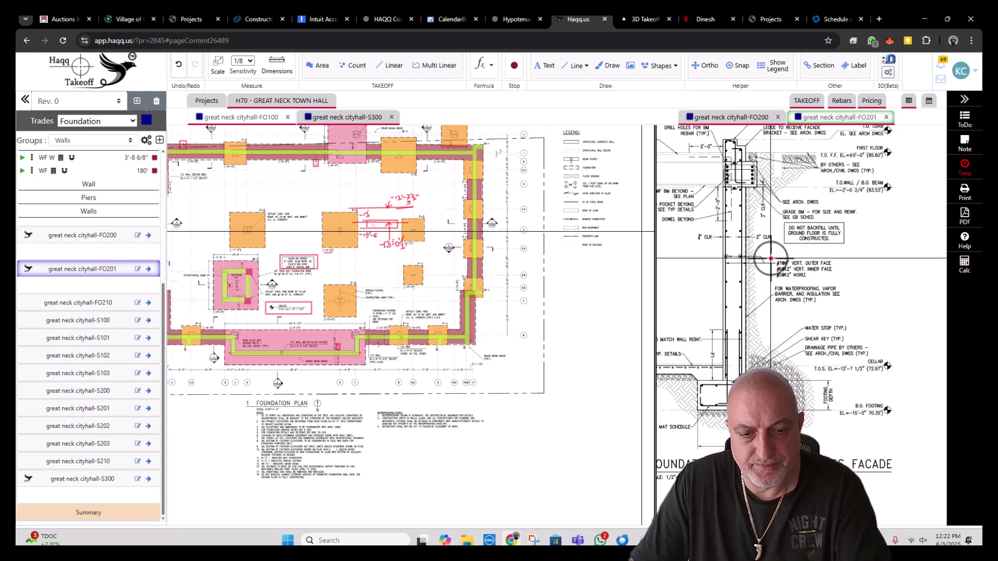
pyautogui.moveTo(771, 256); pyautogui.dragTo(772, 278)
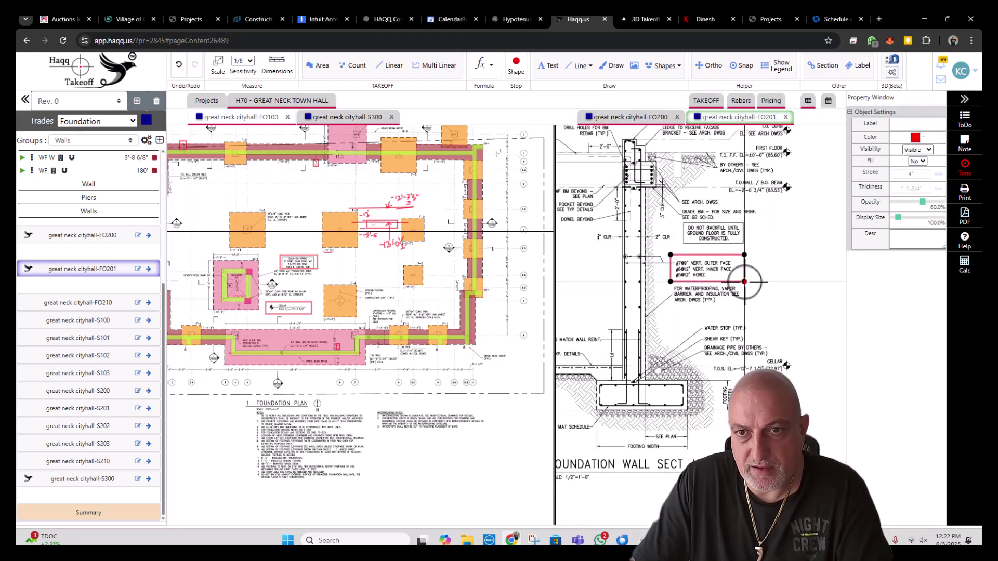
pyautogui.hscroll(-5, 744, 281)
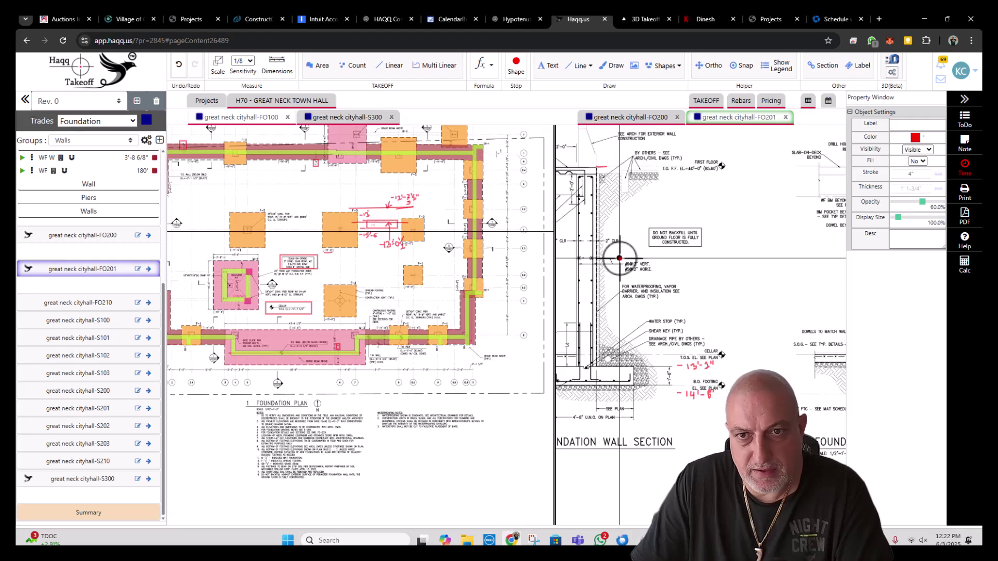
# - Examine typical foundation wall section 3 and foundation wall details 4 and 5, comparing them with sections 1 and 2
pyautogui.scroll(-3, 617, 276)
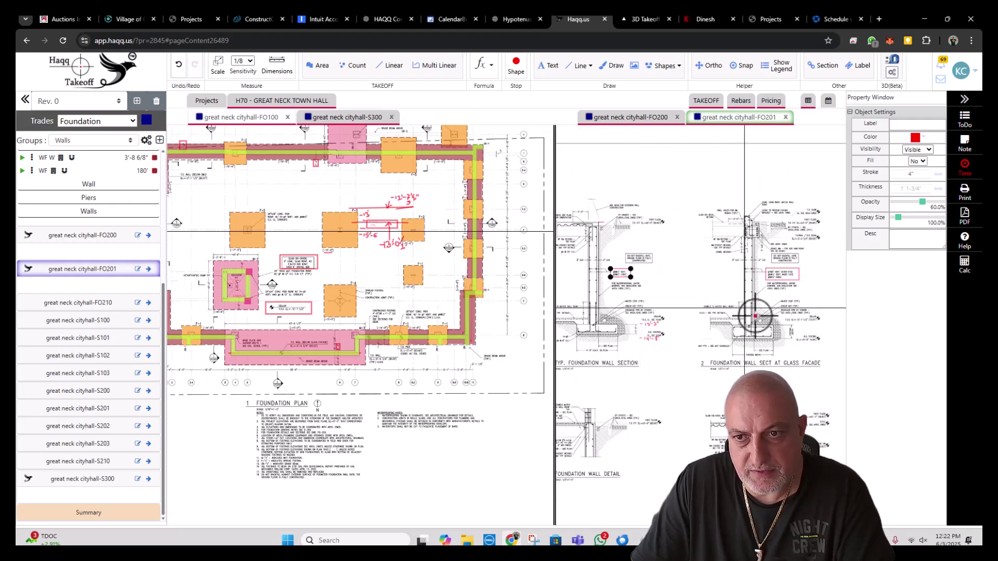
pyautogui.hscroll(4, 727, 334)
pyautogui.scroll(3, 749, 325)
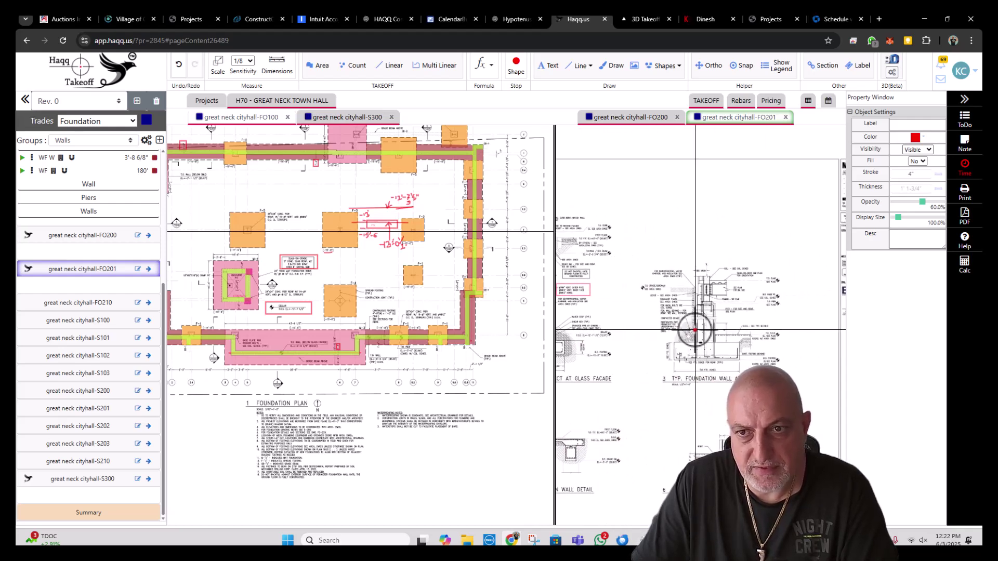
pyautogui.scroll(1, 707, 317)
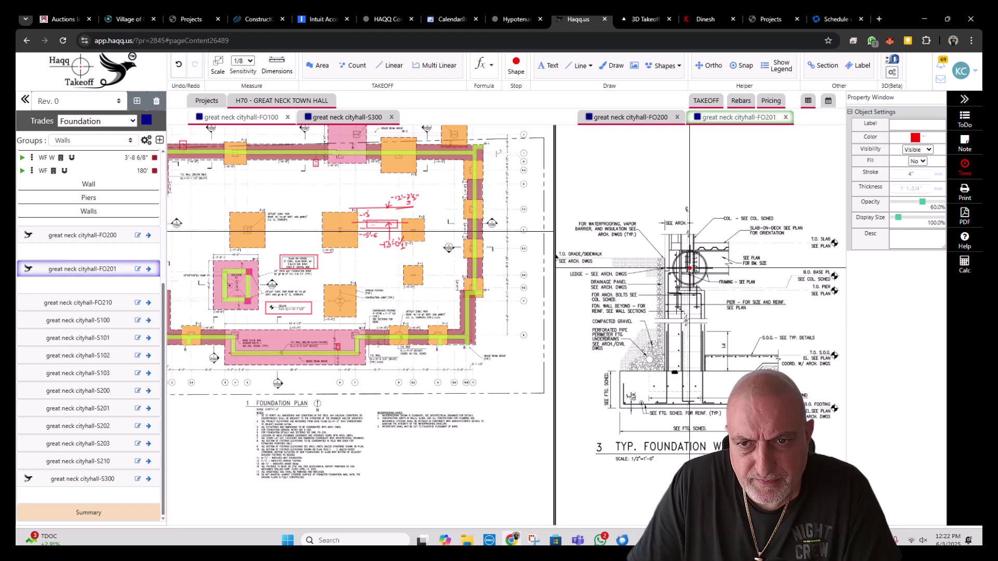
pyautogui.scroll(-3, 695, 272)
pyautogui.scroll(4, 657, 338)
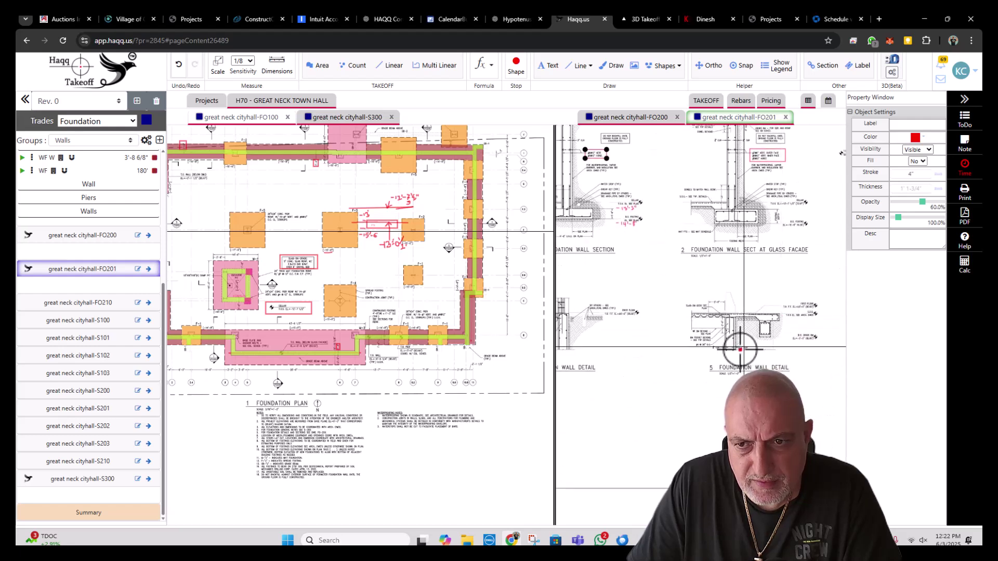
pyautogui.scroll(-4, 685, 327)
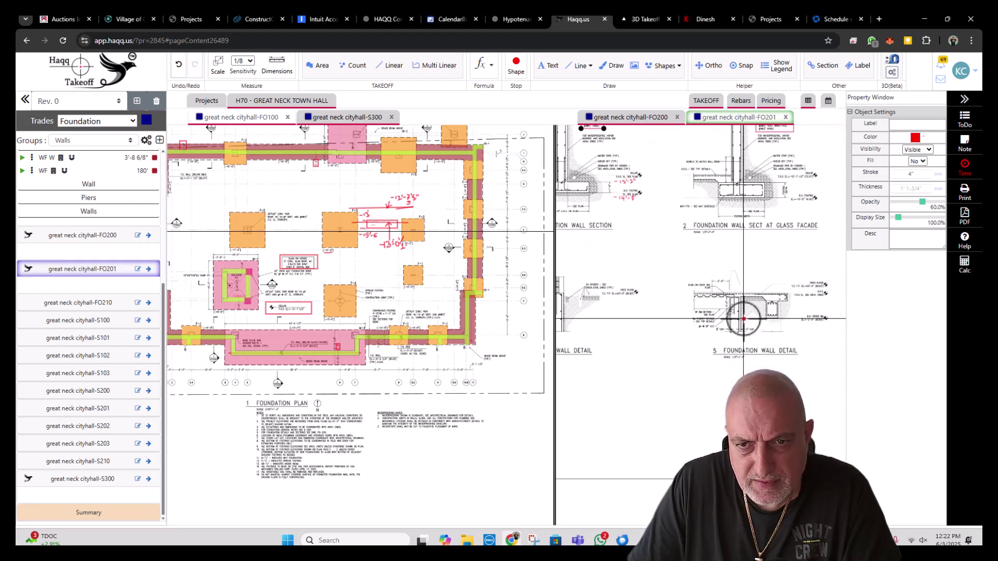
pyautogui.scroll(3, 697, 314)
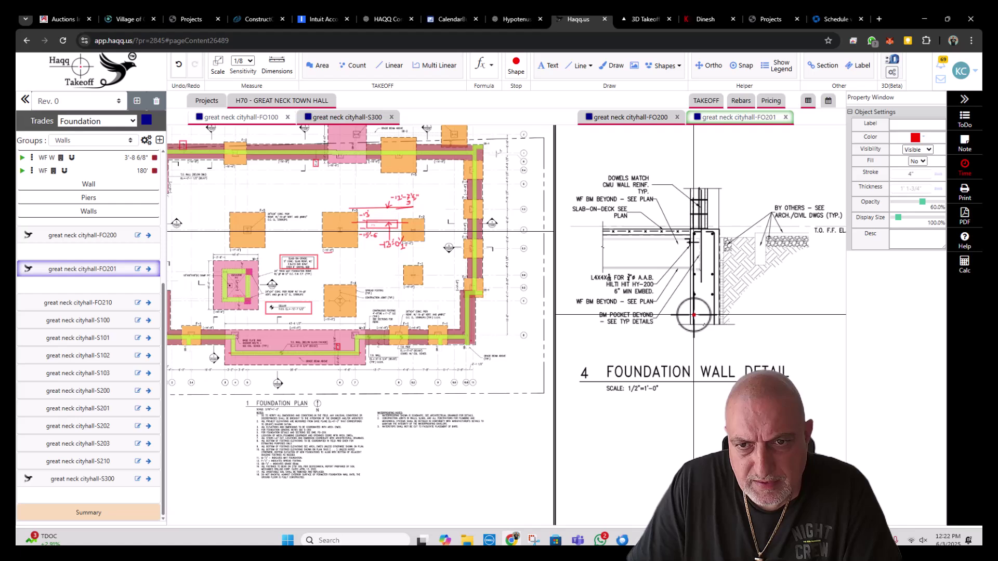
pyautogui.scroll(-3, 694, 314)
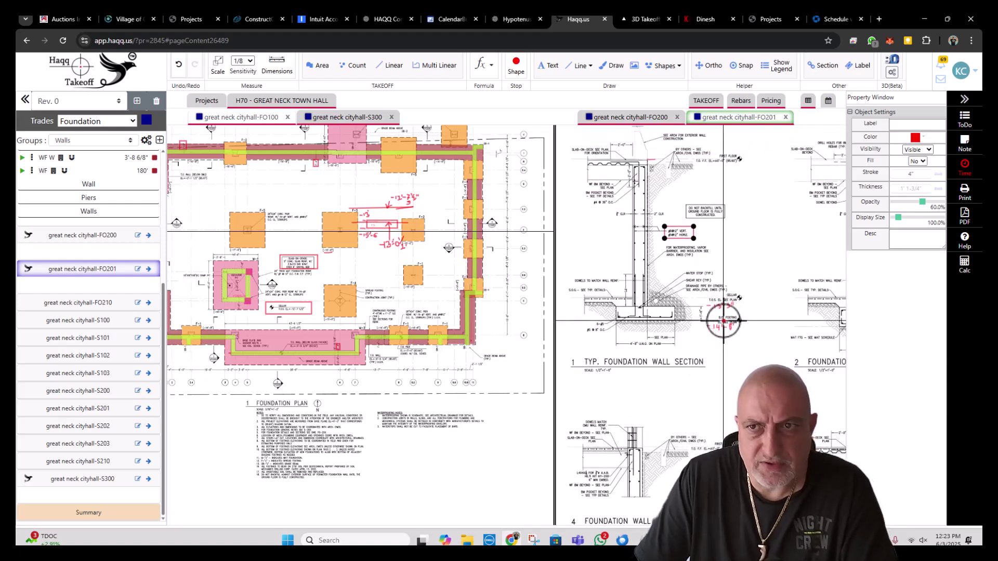
pyautogui.scroll(-2, 722, 320)
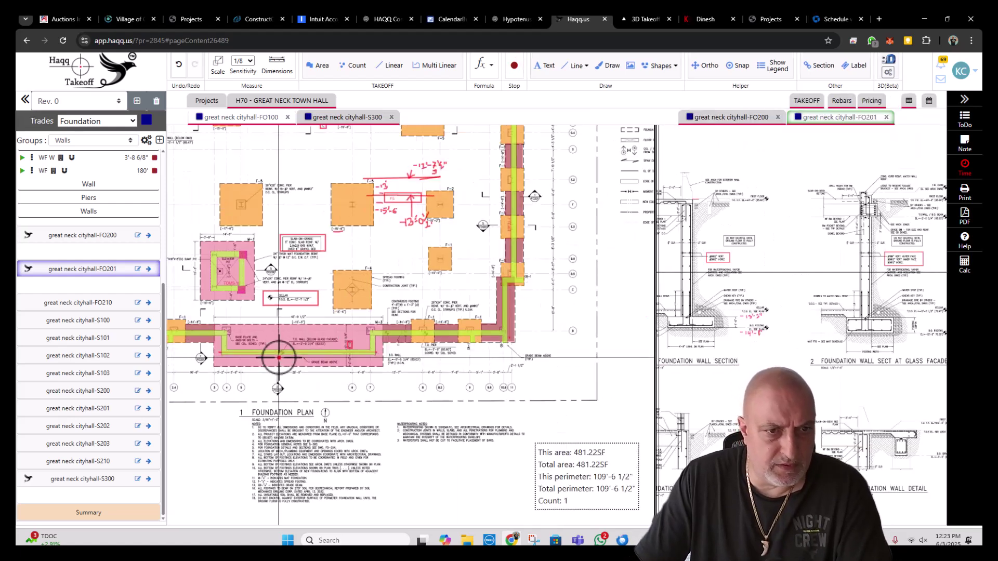
# - Delete the green wall takeoff line that runs along the M-3 mat below the glass facade on the foundation plan
pyautogui.scroll(3, 278, 358)
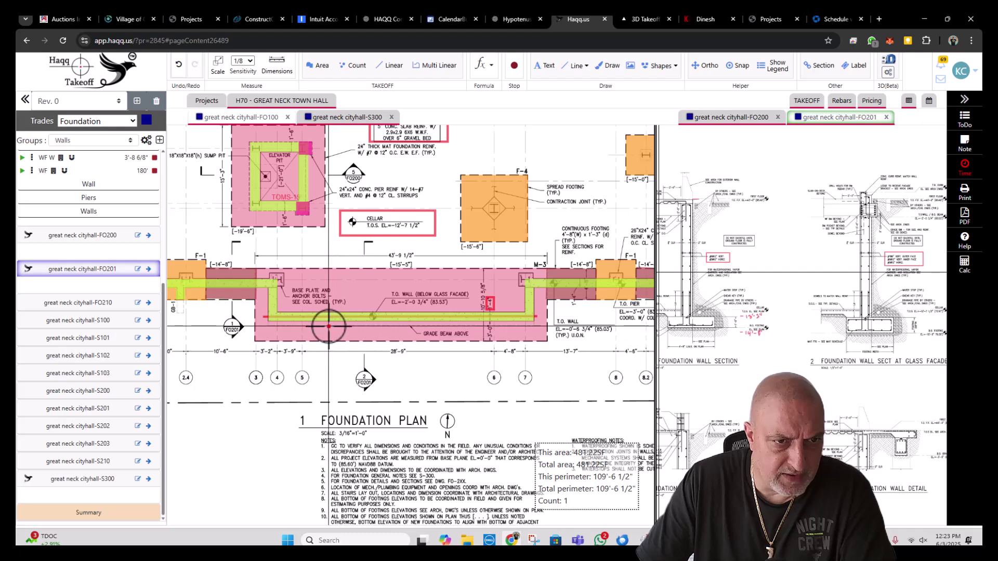
pyautogui.scroll(-3, 329, 319)
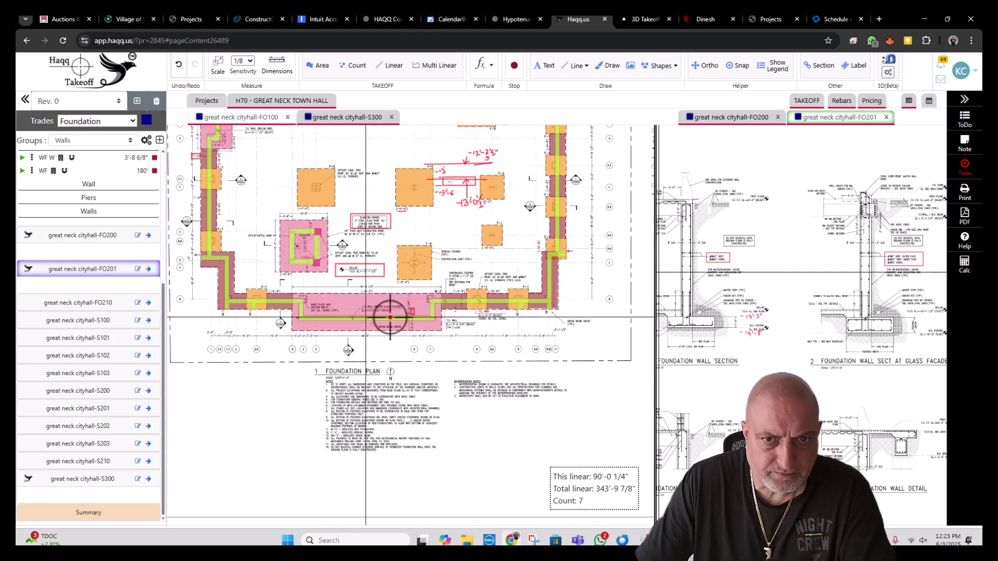
pyautogui.rightClick(431, 309)
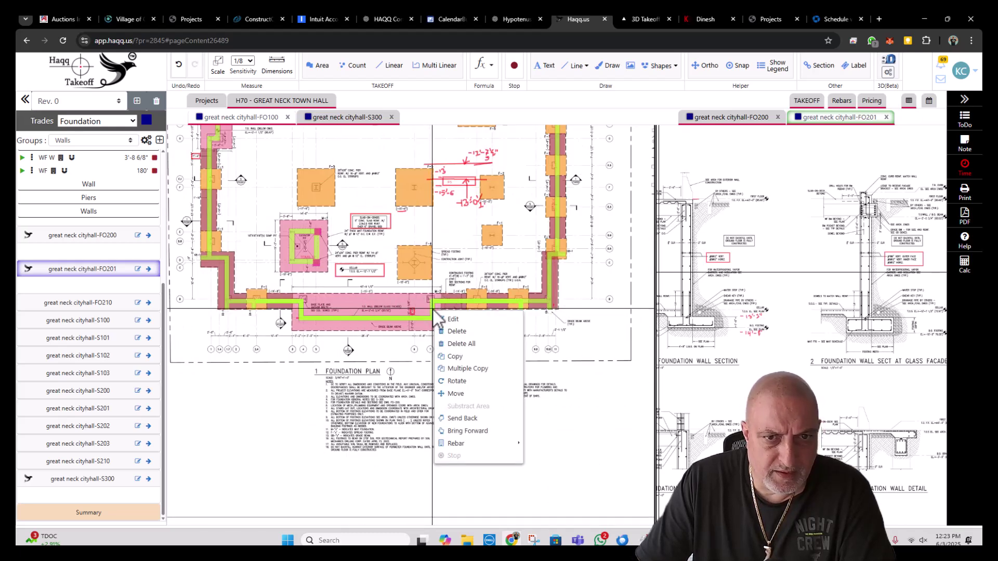
pyautogui.click(456, 331)
pyautogui.click(549, 187)
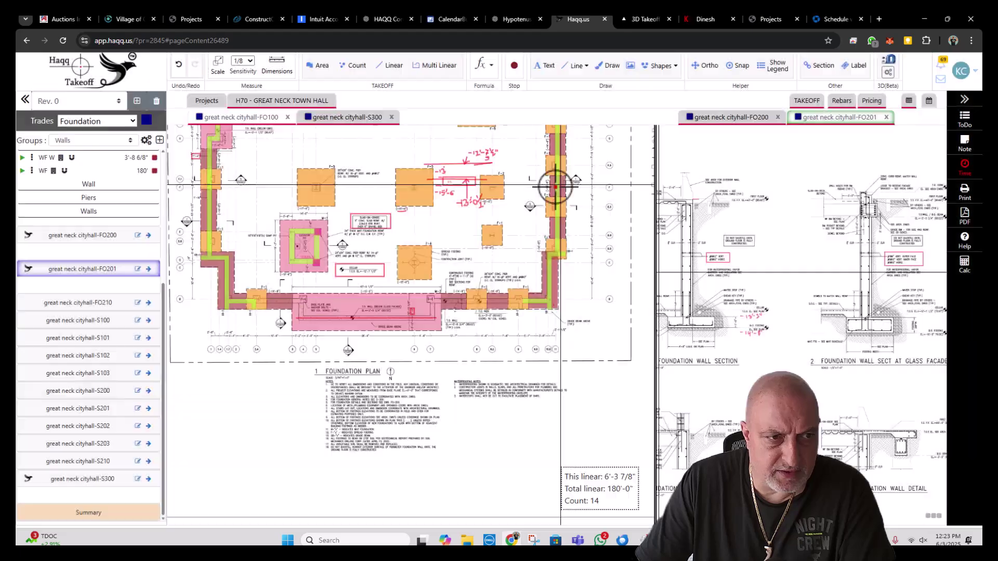
pyautogui.click(89, 211)
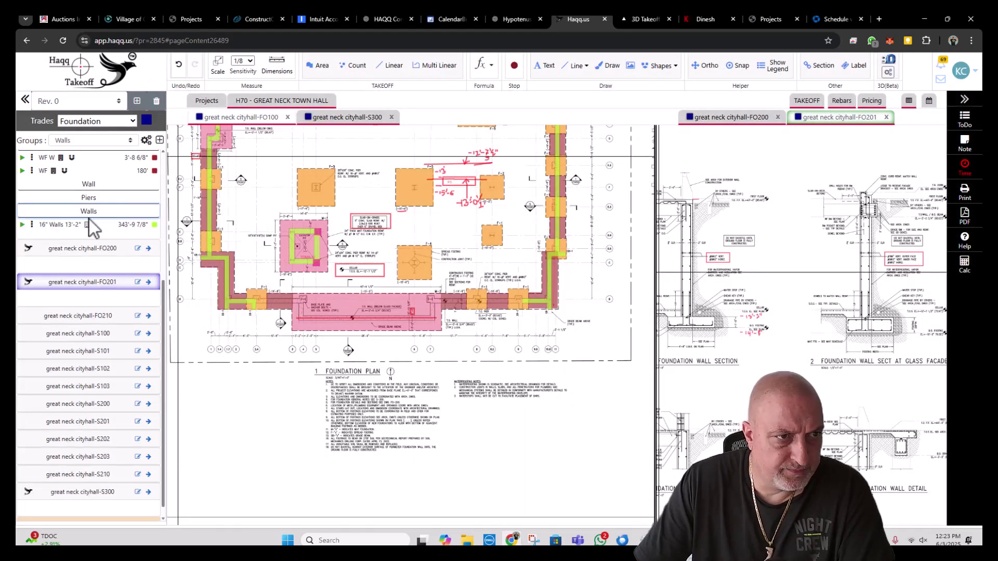
pyautogui.click(22, 224)
pyautogui.scroll(5, 256, 296)
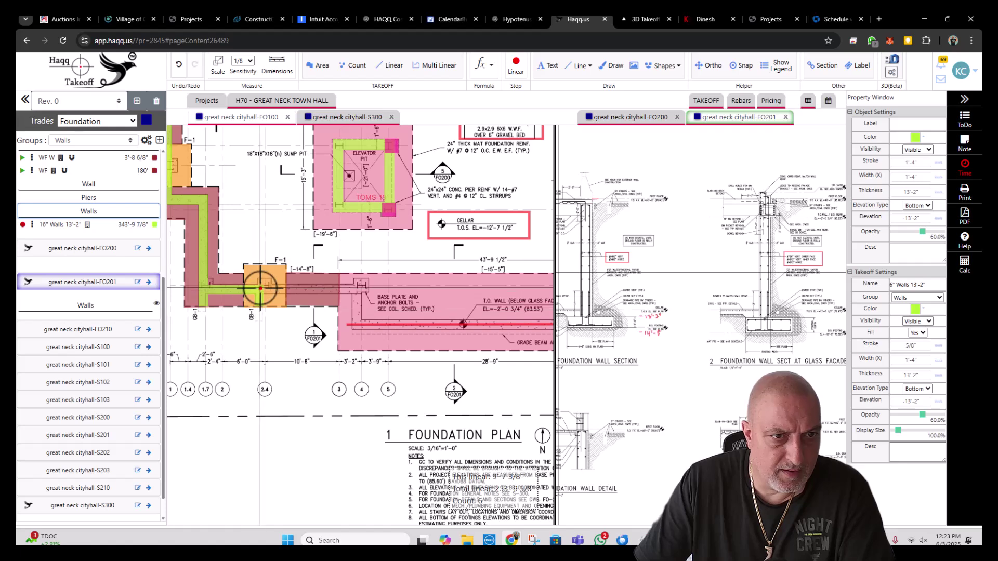
pyautogui.press('Escape')
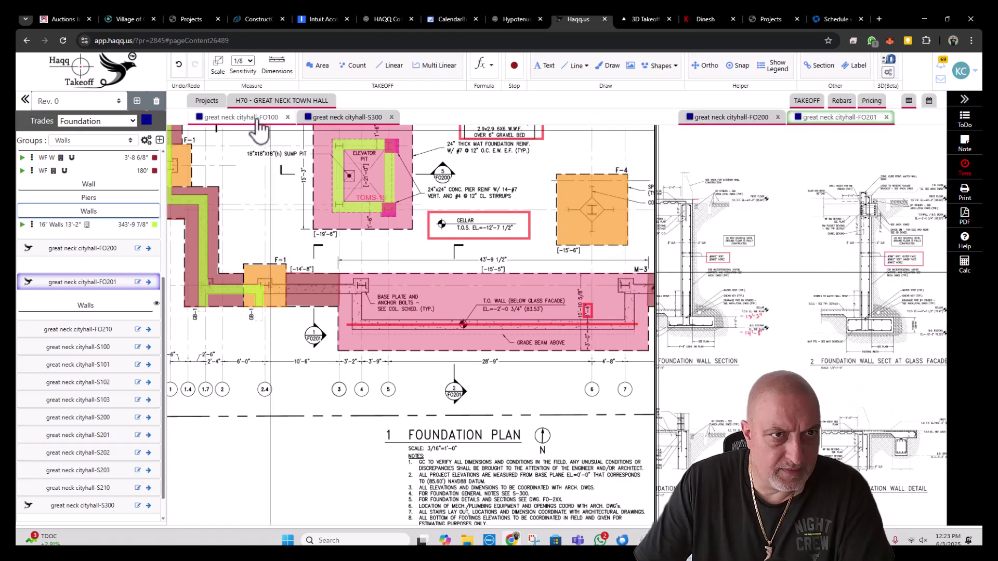
# - Delete the 16" Walls 13'-2" takeoff item listed under sheet FO201
pyautogui.click(123, 301)
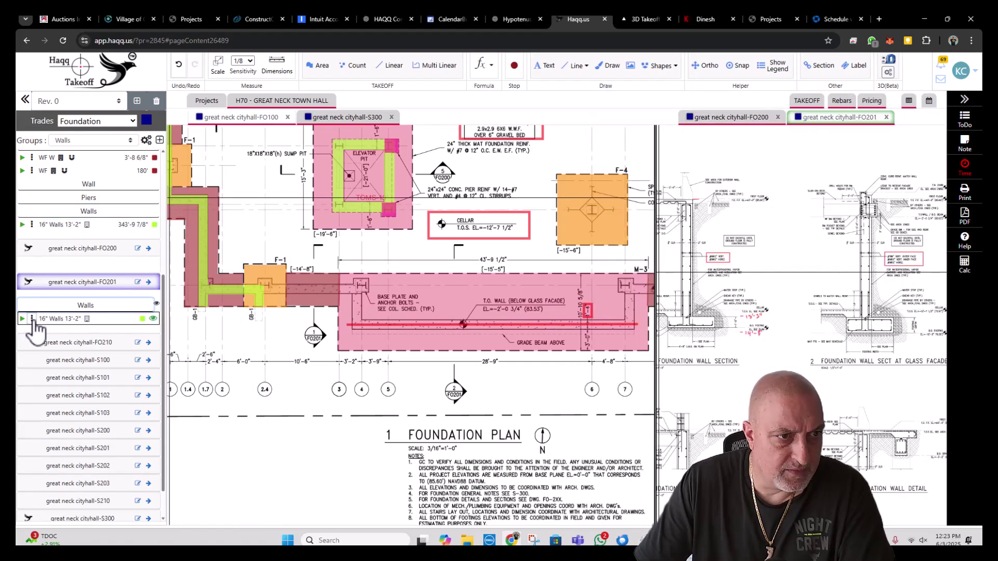
pyautogui.click(32, 319)
pyautogui.click(77, 363)
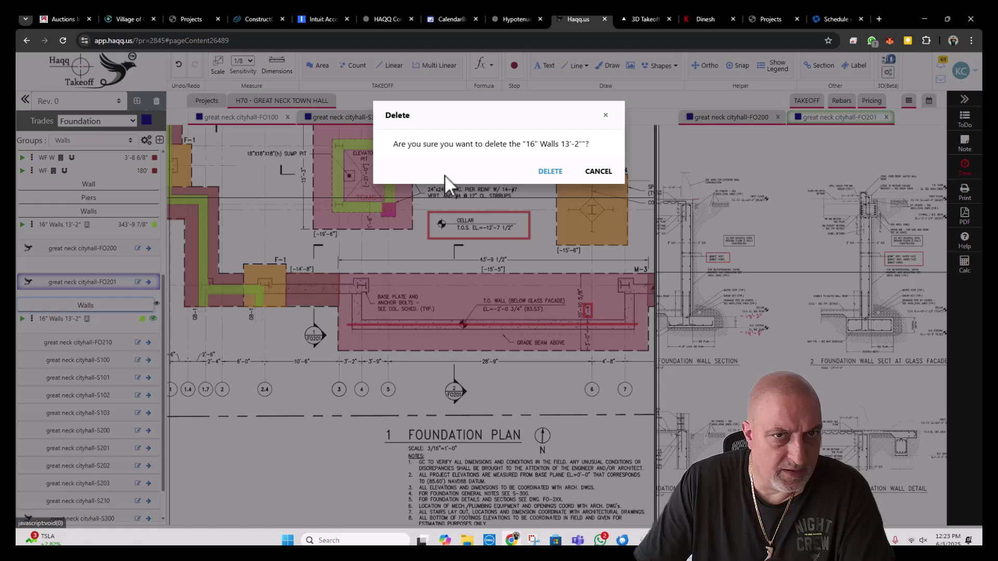
pyautogui.click(557, 172)
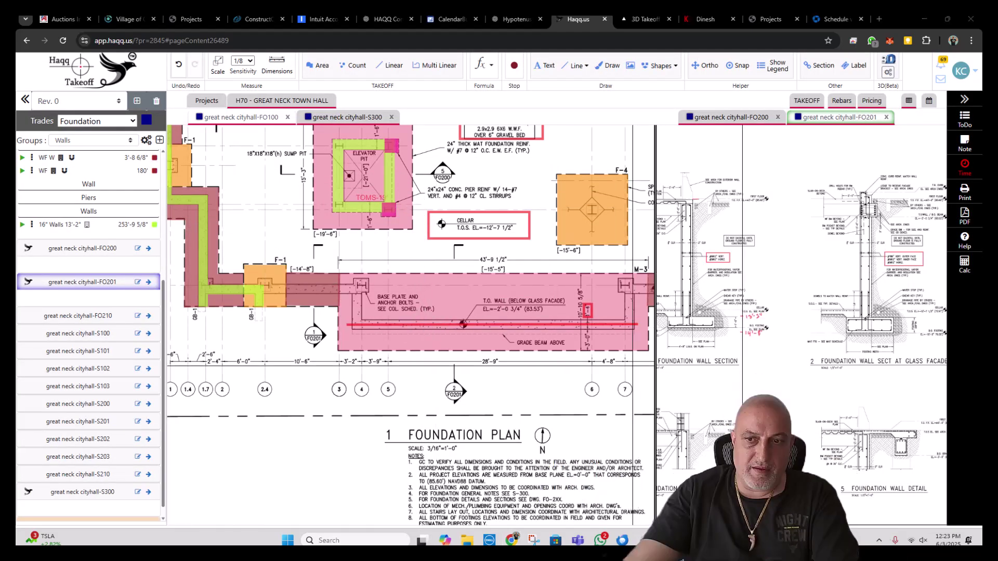
# - On foundation plan FO100, draw an 18" Wall 6'-5" segment about 29' long from the F-1 pier at grid 9 to the column at grid 7
pyautogui.scroll(-2, 597, 418)
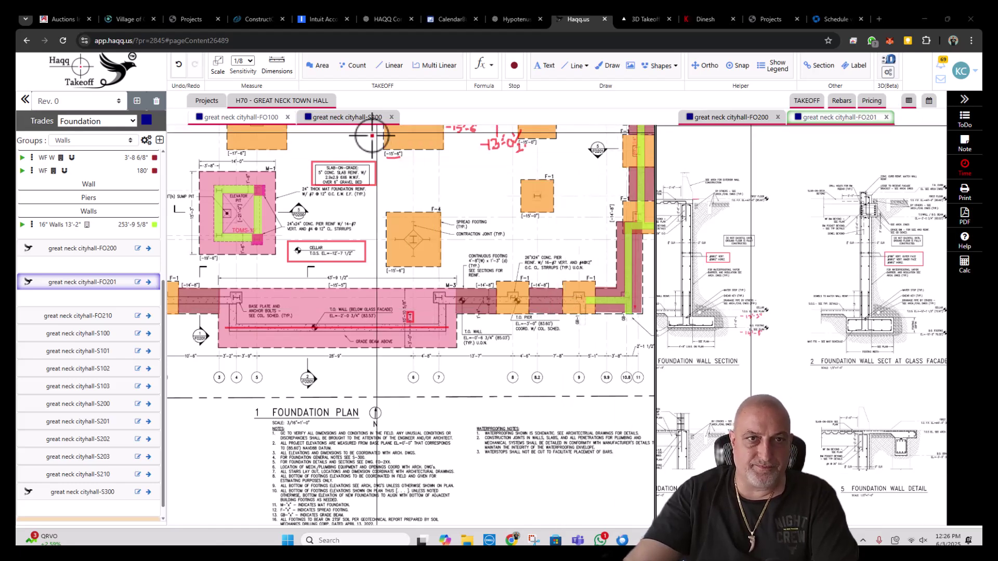
pyautogui.click(265, 120)
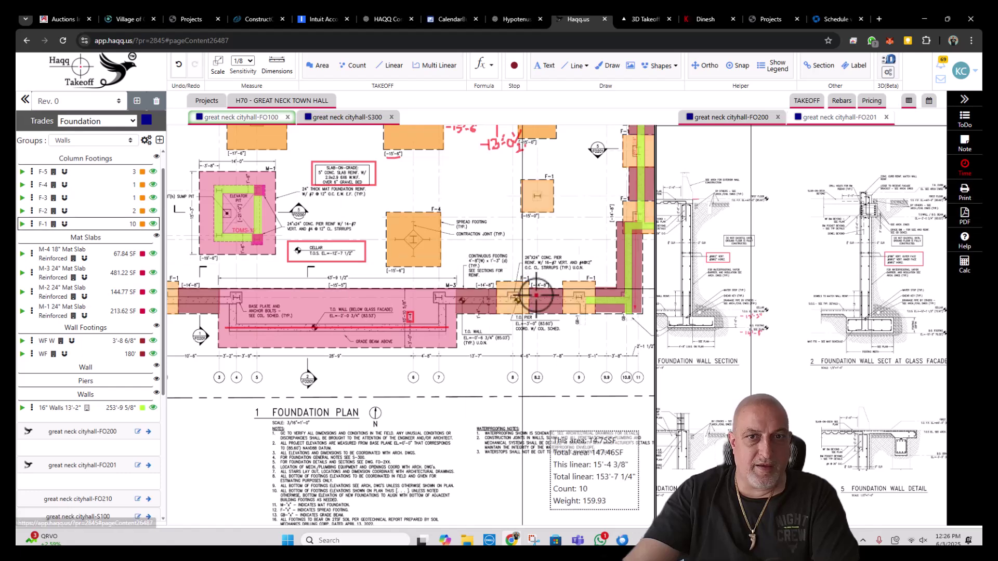
pyautogui.scroll(2, 561, 308)
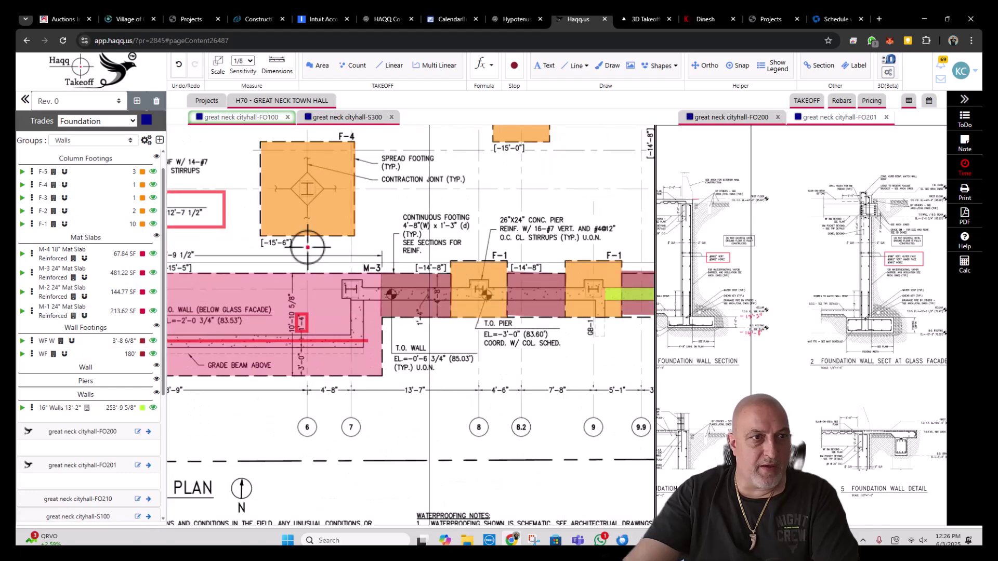
pyautogui.click(67, 369)
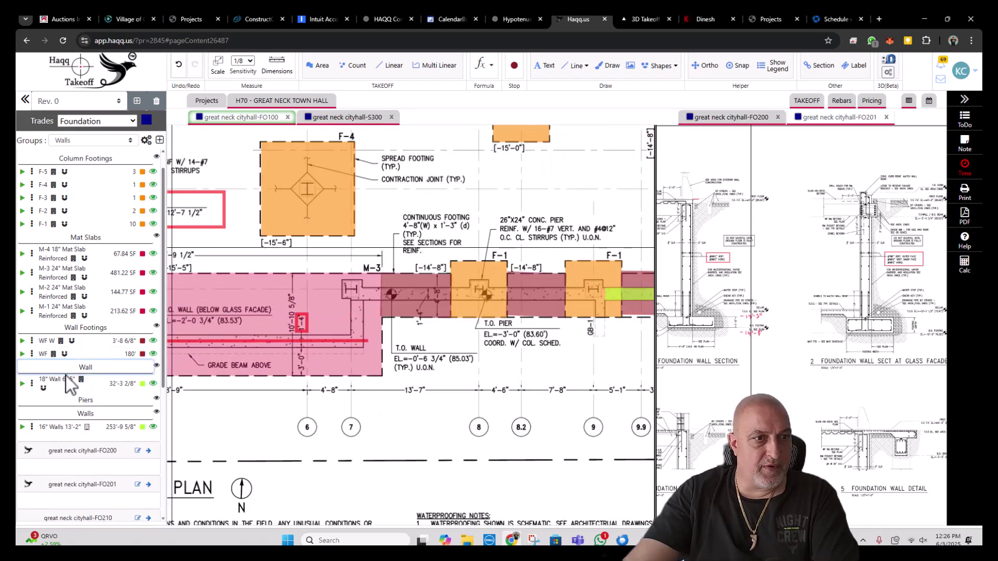
pyautogui.click(22, 383)
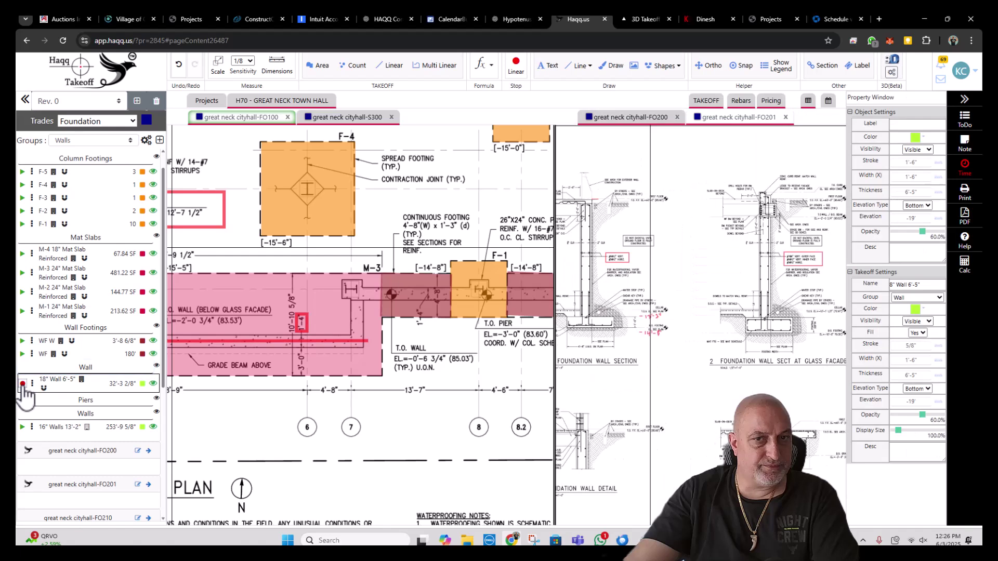
pyautogui.scroll(3, 439, 320)
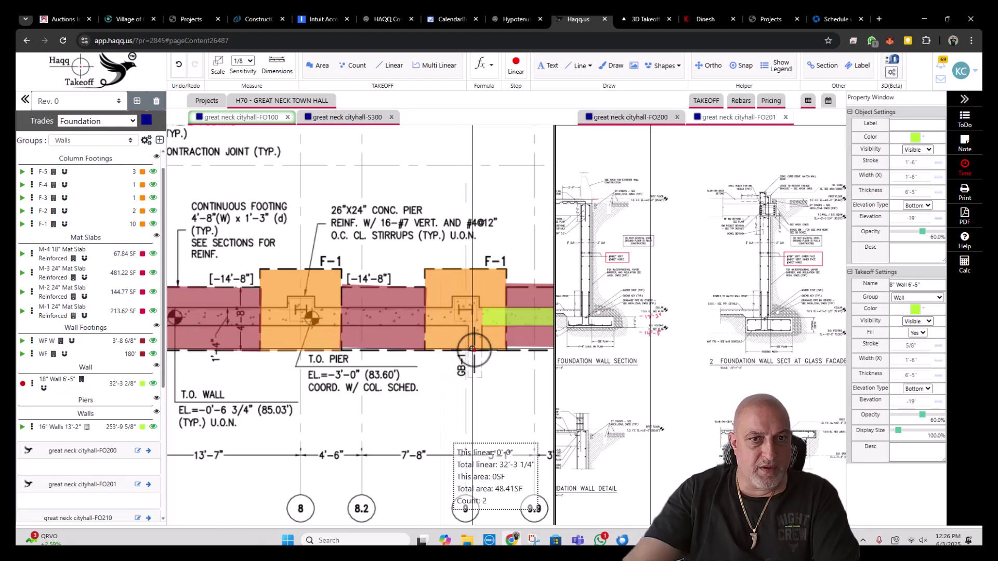
pyautogui.click(474, 351)
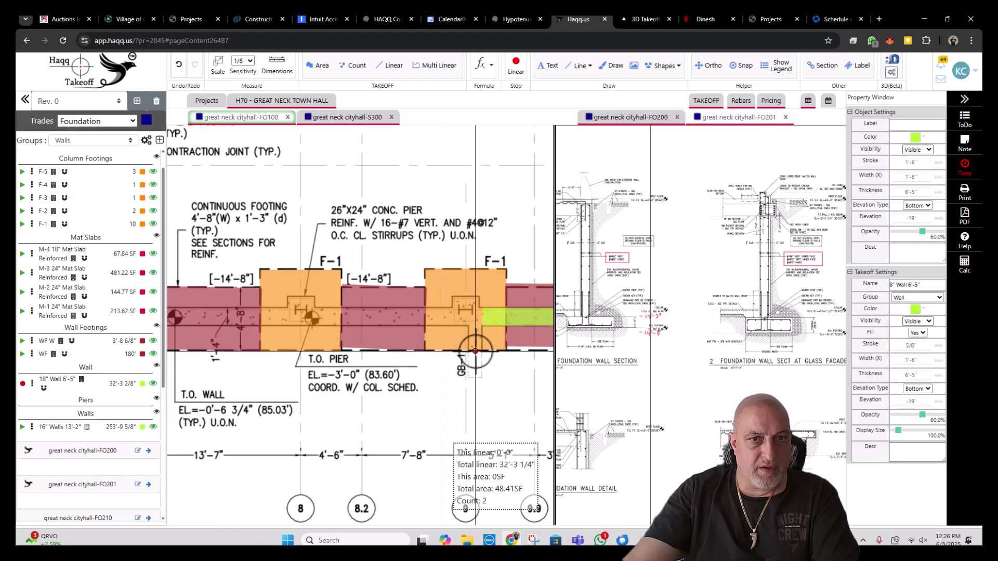
pyautogui.click(477, 318)
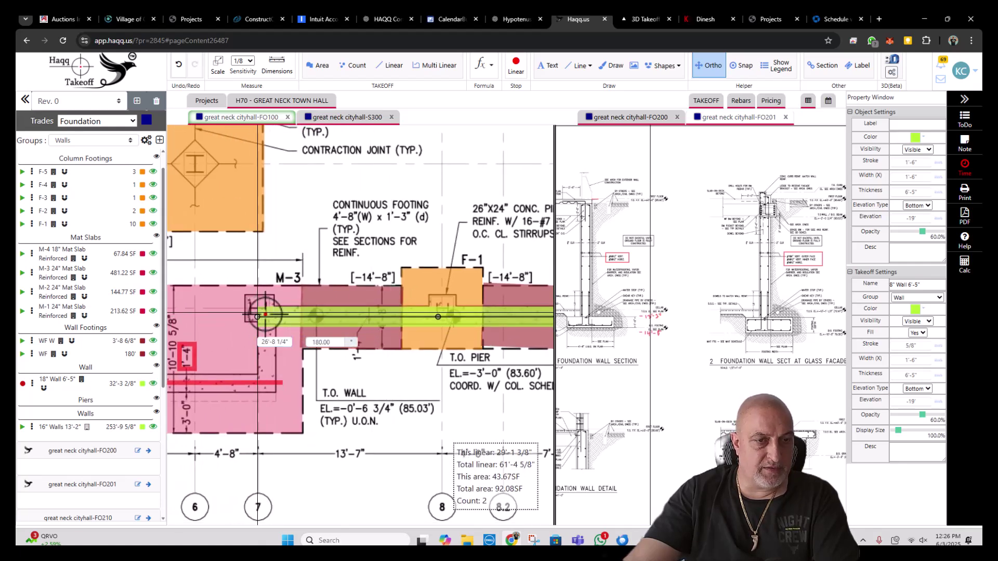
pyautogui.press('F8')
pyautogui.click(254, 316)
# - Draw another 18" Wall 6'-5" segment, about 15' long, from the F-1 pier at grid 2.4 to the base plate at grid 4
pyautogui.scroll(-3, 491, 328)
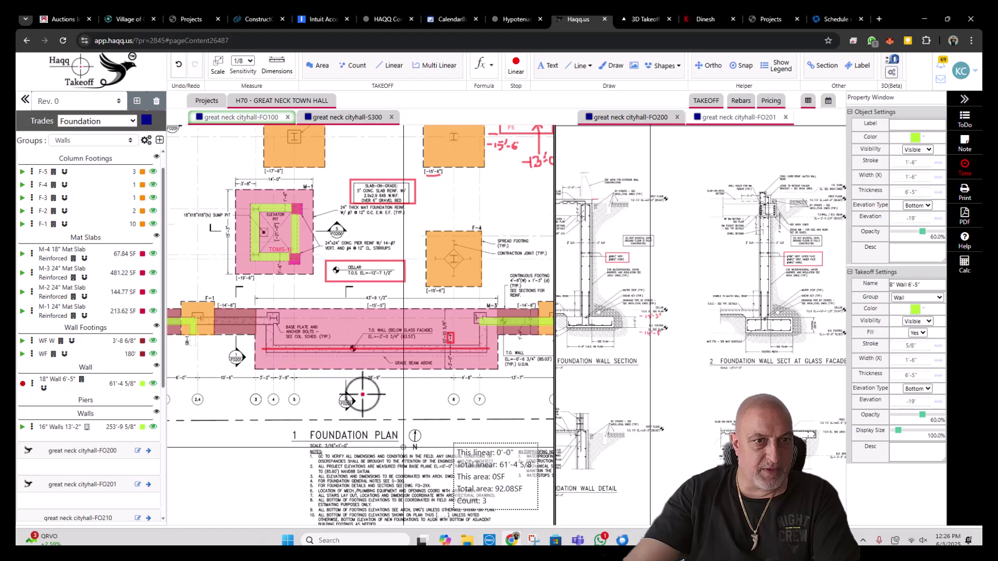
pyautogui.scroll(1, 271, 325)
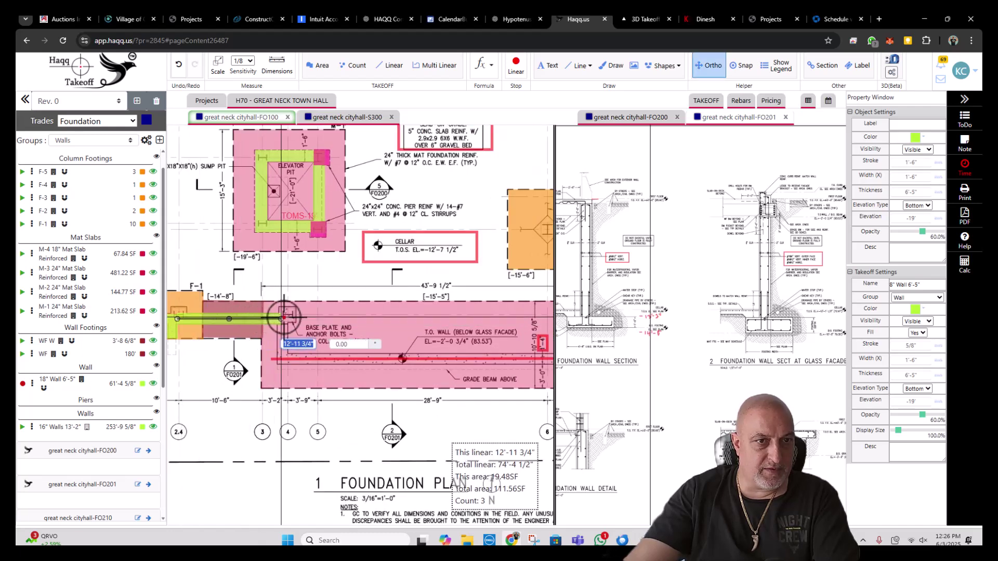
pyautogui.press('F8')
pyautogui.click(296, 318)
pyautogui.press('F8')
pyautogui.scroll(-2, 263, 323)
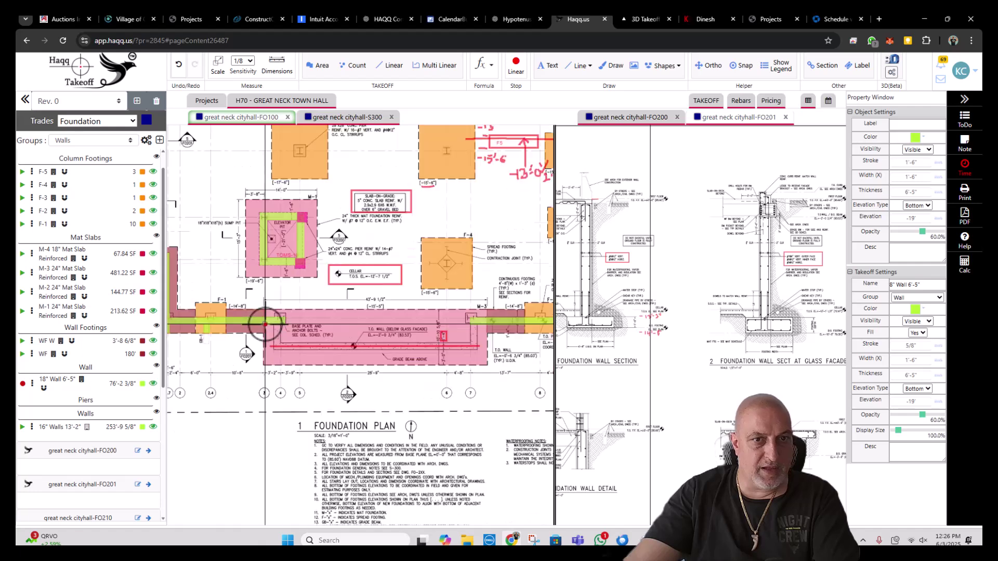
pyautogui.press('Escape')
# - Start a rebar entry for the 18" Wall 6'-5" takeoff with bars in X direction, Z range and Top location
pyautogui.scroll(1, 365, 336)
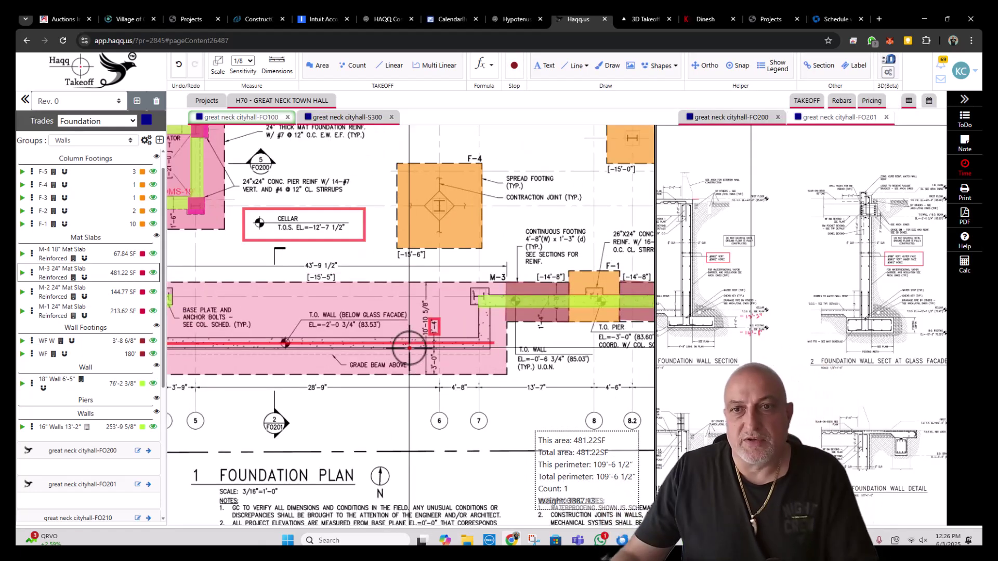
pyautogui.scroll(3, 865, 291)
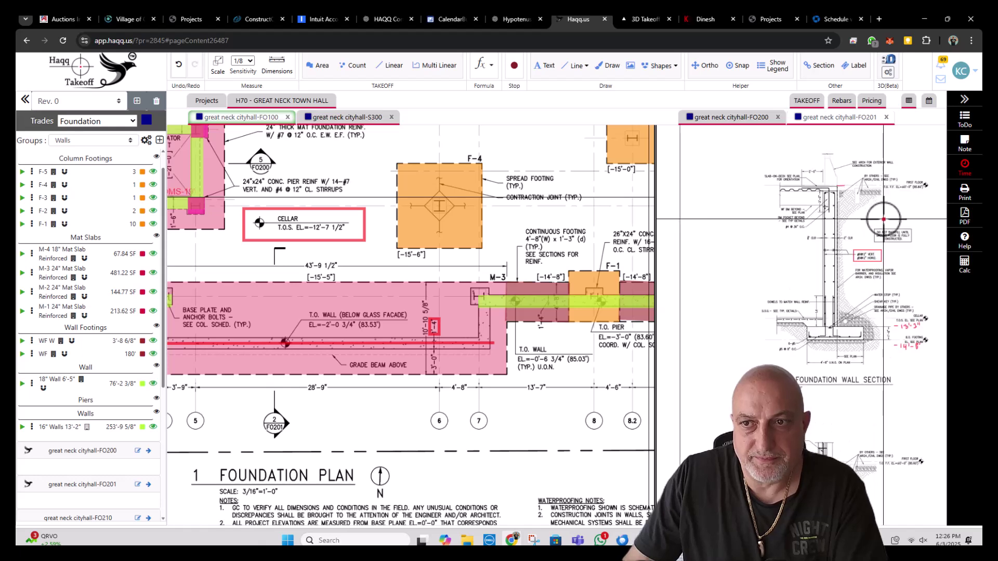
pyautogui.rightClick(561, 298)
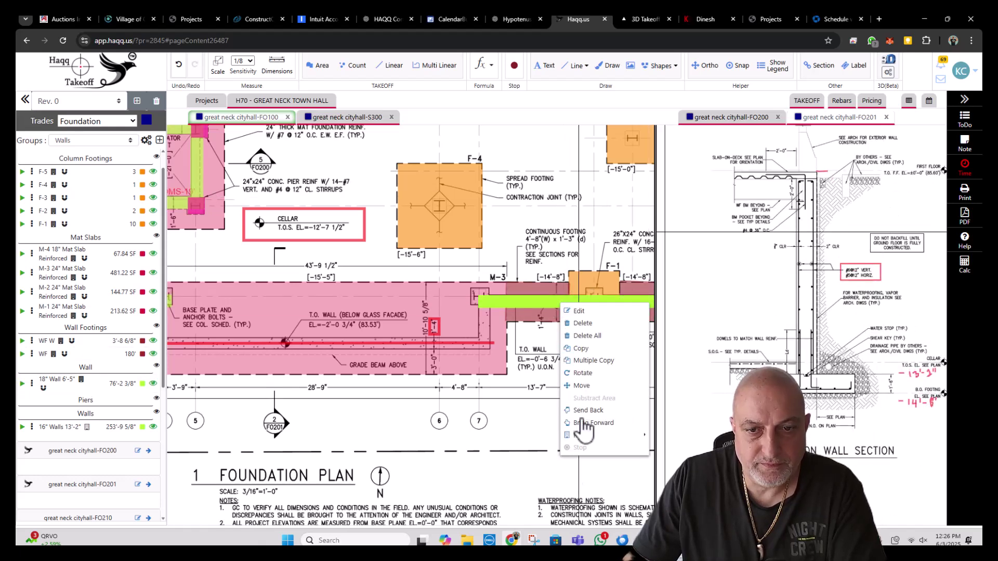
pyautogui.moveTo(579, 435)
pyautogui.click(505, 448)
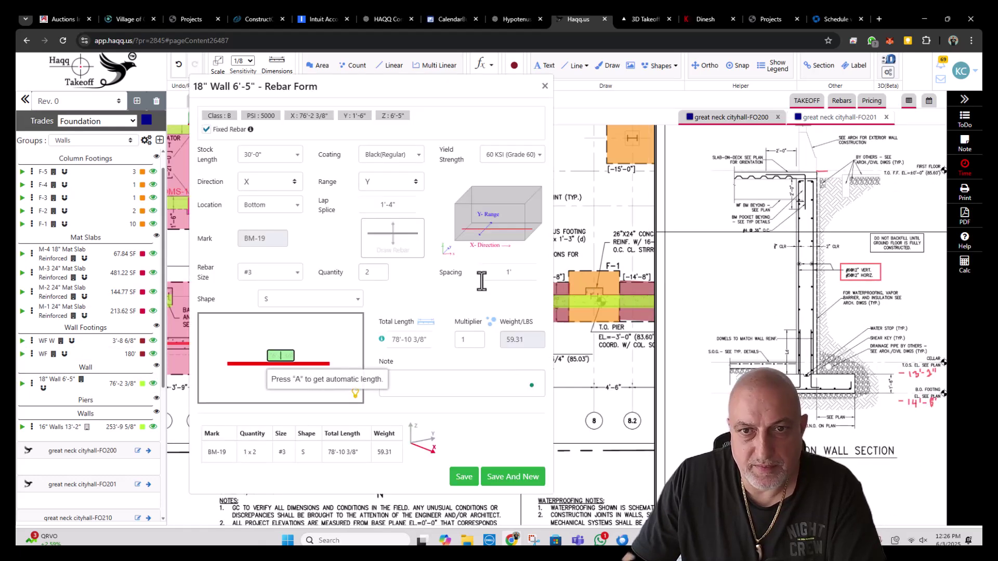
pyautogui.click(382, 182)
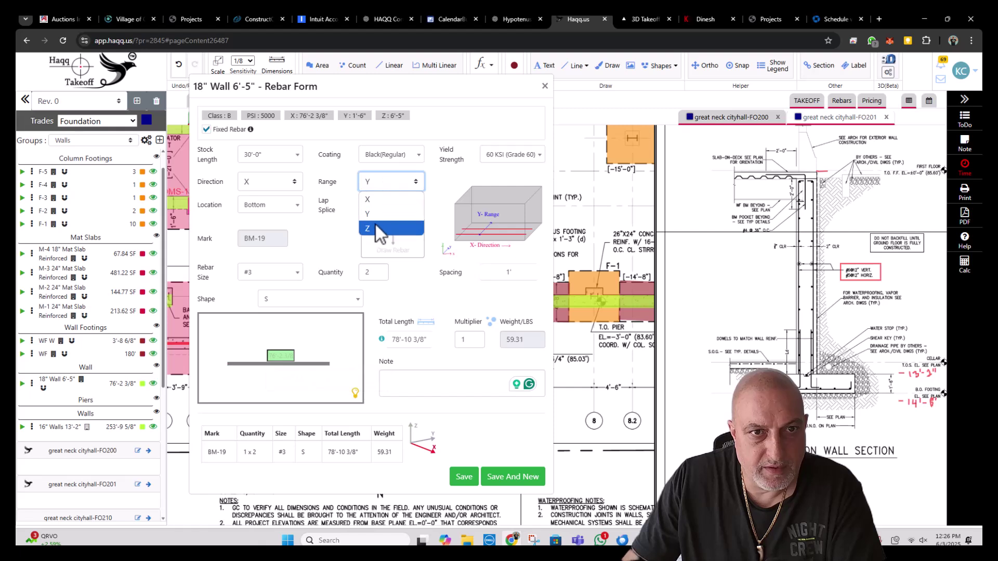
pyautogui.click(375, 226)
pyautogui.click(275, 205)
pyautogui.click(266, 244)
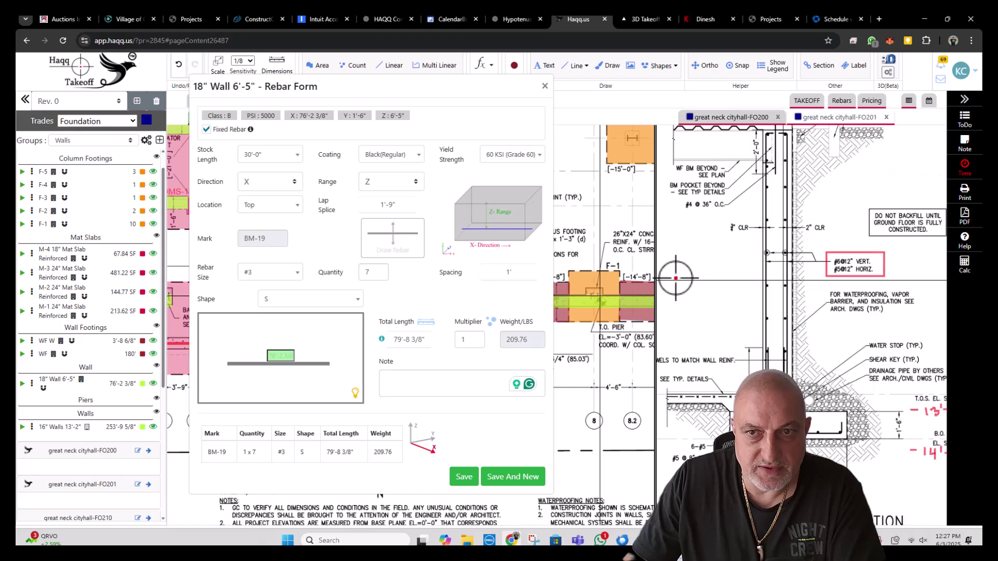
# - Set the horizontal bars to size #5, multiplier 2 and note HOR EF, and save them, starting a new rebar entry
pyautogui.click(271, 273)
pyautogui.click(265, 345)
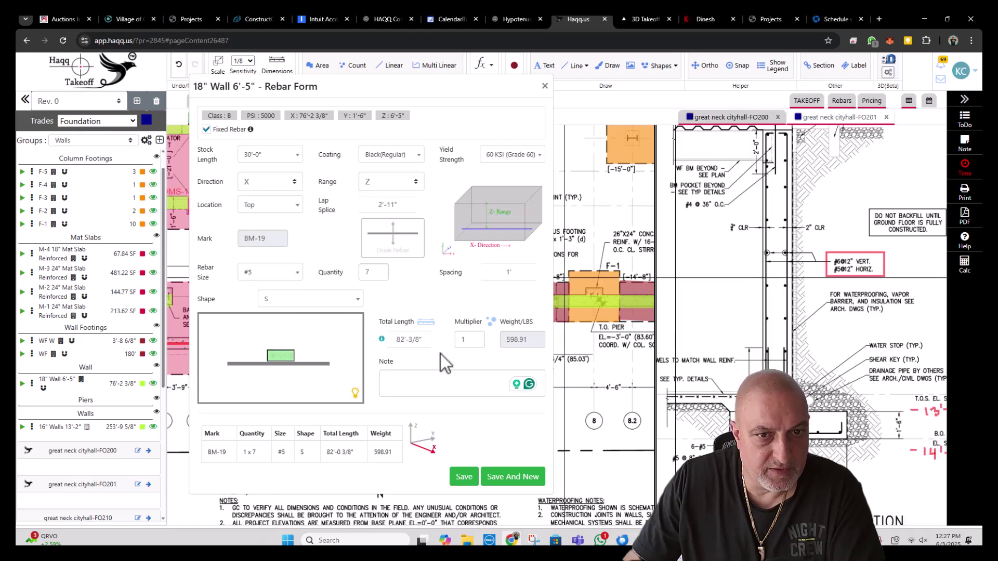
pyautogui.click(427, 385)
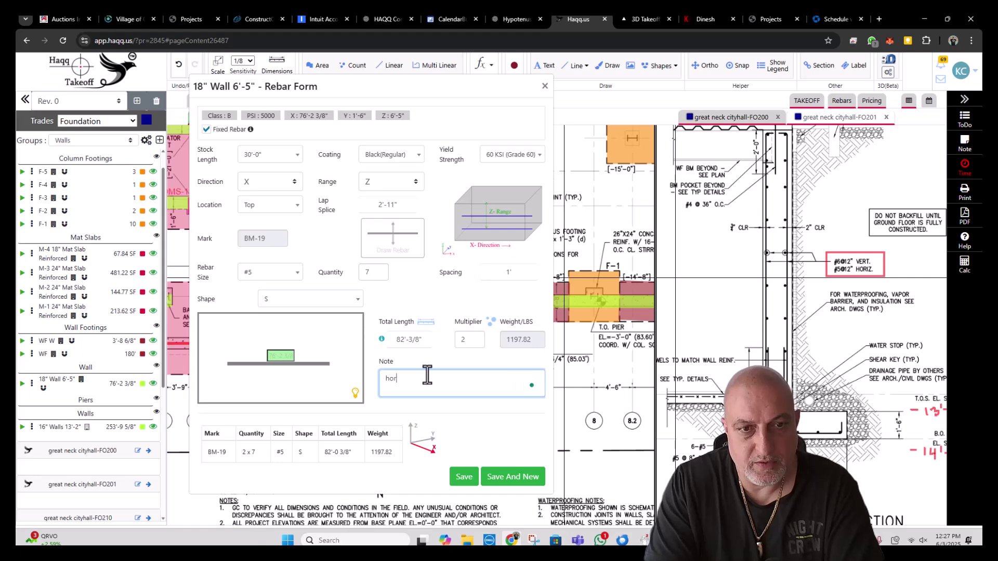
pyautogui.write('h')
pyautogui.press('BackSpace')
pyautogui.press('capslock')
pyautogui.write('HOR EF')
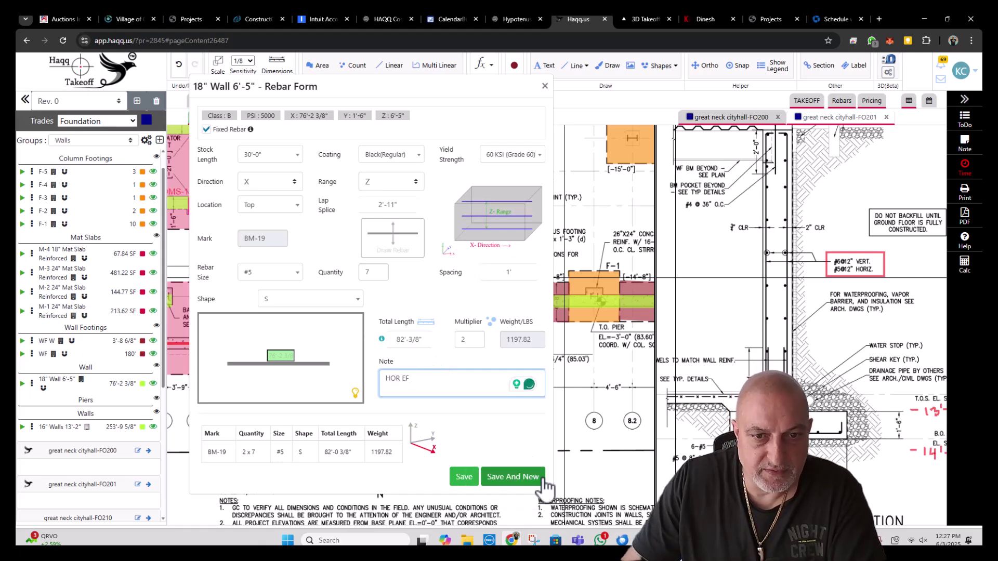
pyautogui.click(515, 477)
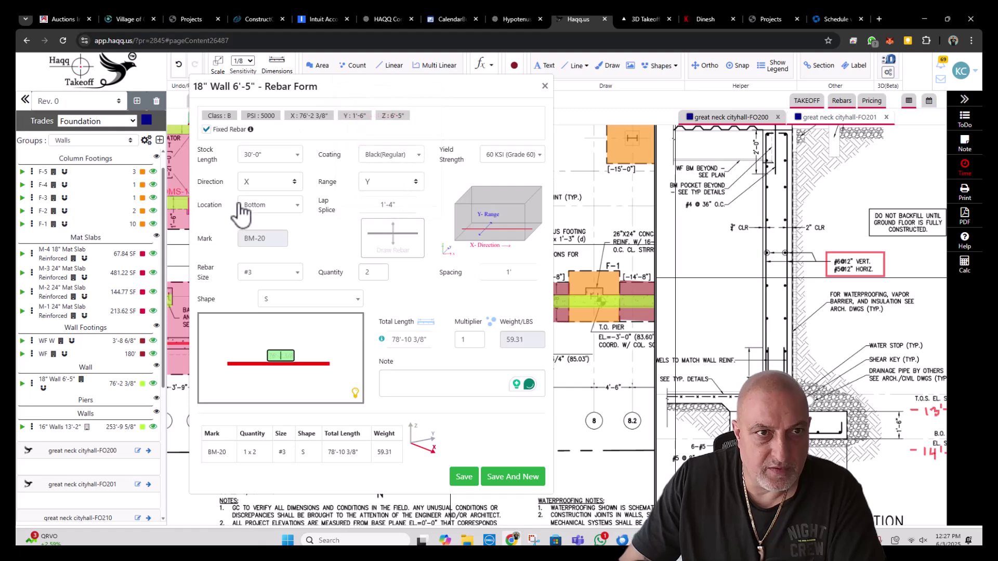
# - Define the wall's vertical bars with Z direction, X range and size #6
pyautogui.click(257, 183)
pyautogui.click(254, 229)
pyautogui.click(391, 183)
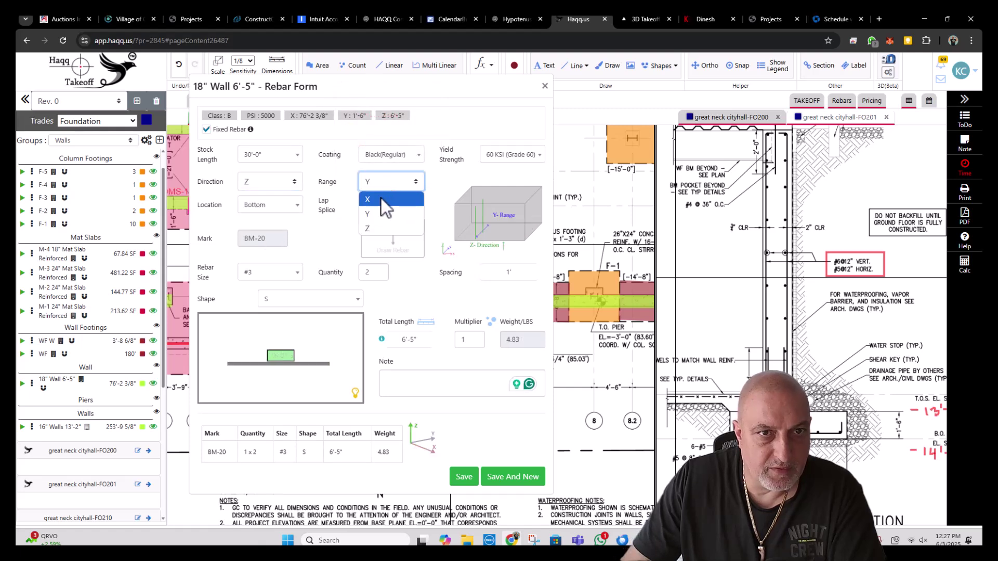
pyautogui.click(380, 197)
pyautogui.click(284, 276)
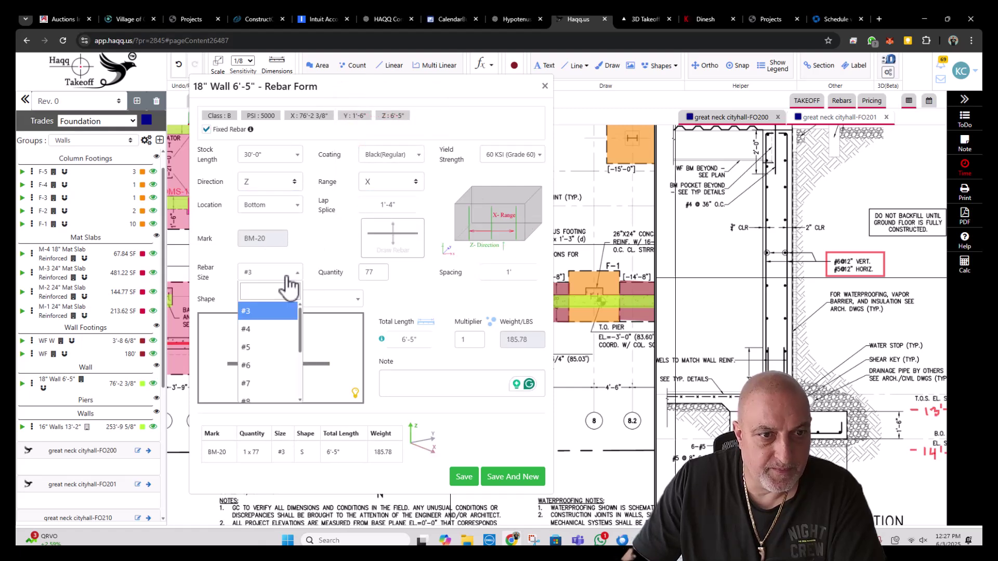
pyautogui.click(278, 341)
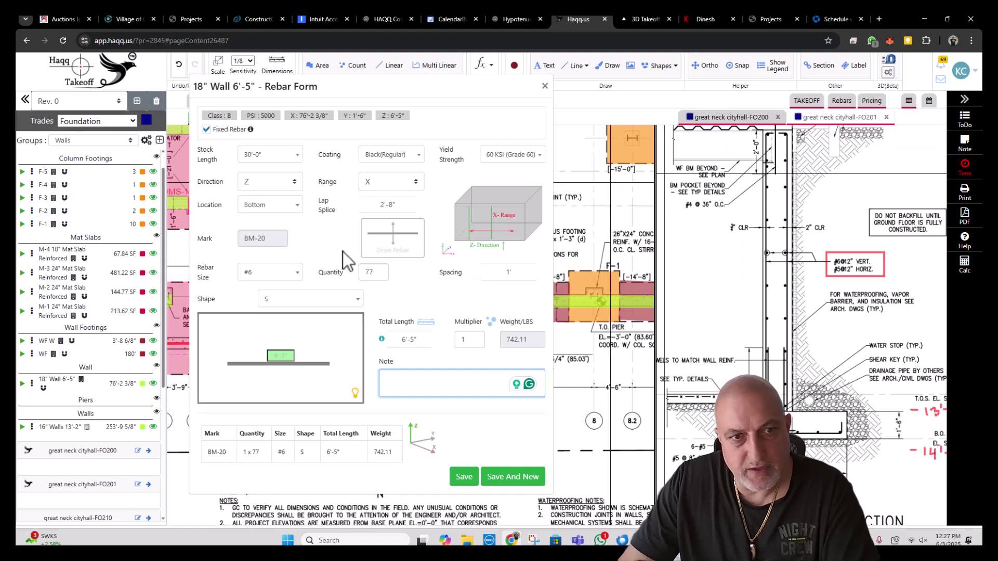
# - Give the vertical bars shape 2 with one standard hook, automatic length, multiplier 2 and note VER EF, and save them, starting another entry
pyautogui.click(303, 300)
pyautogui.click(296, 379)
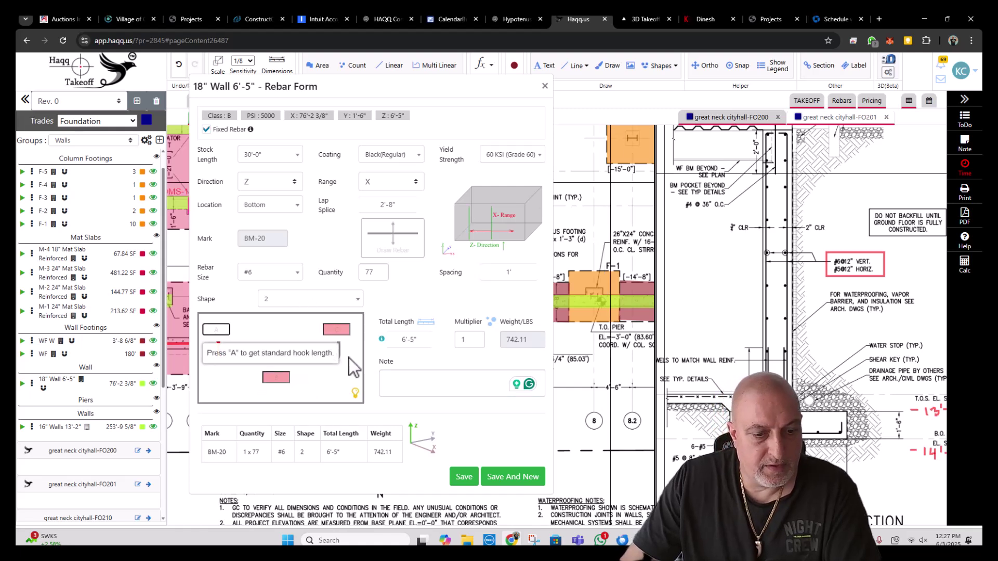
pyautogui.press('Return')
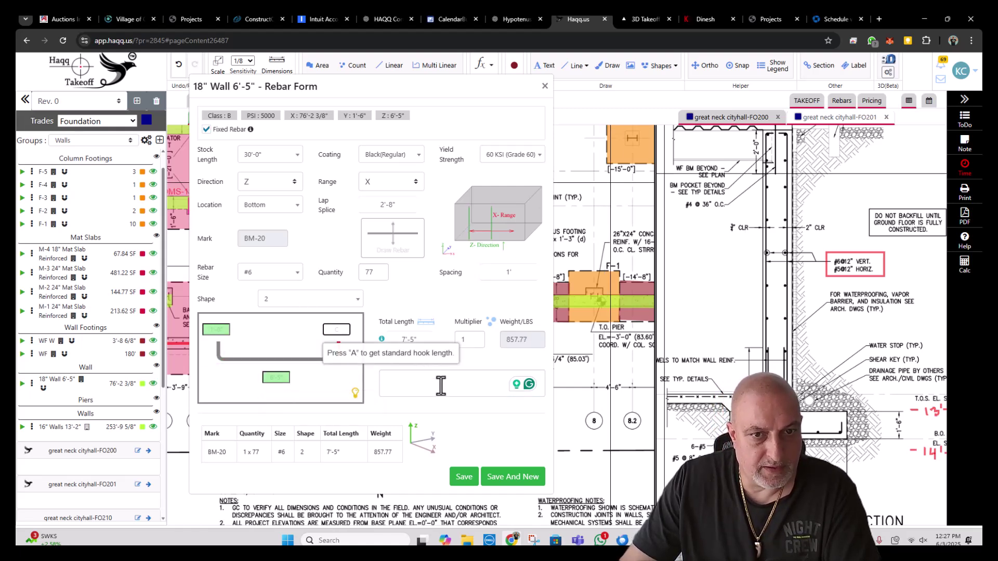
pyautogui.click(441, 386)
pyautogui.doubleClick(478, 339)
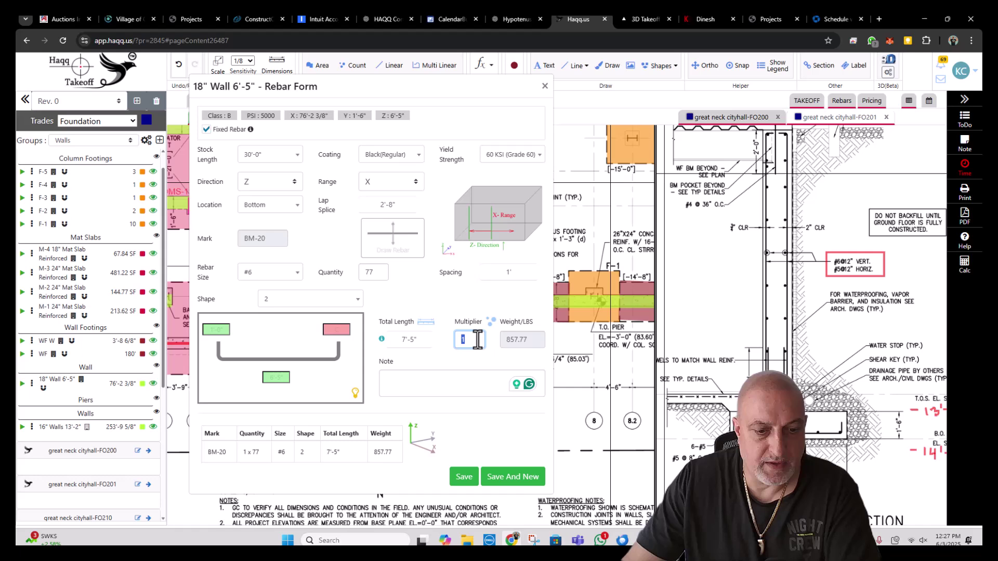
pyautogui.click(438, 377)
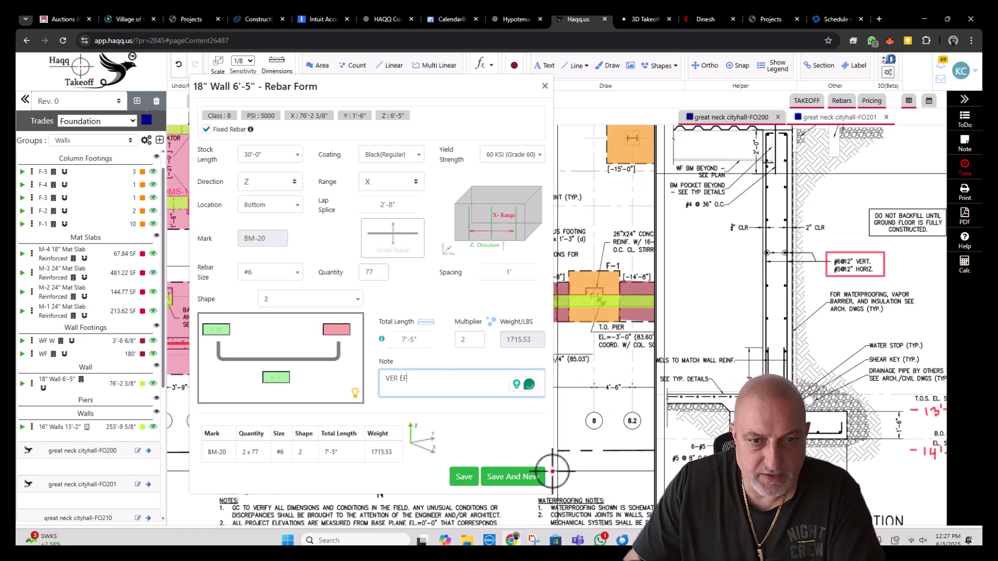
pyautogui.click(513, 476)
# - Set the third rebar entry of the 18" wall to Z direction, X range and size #6
pyautogui.click(281, 184)
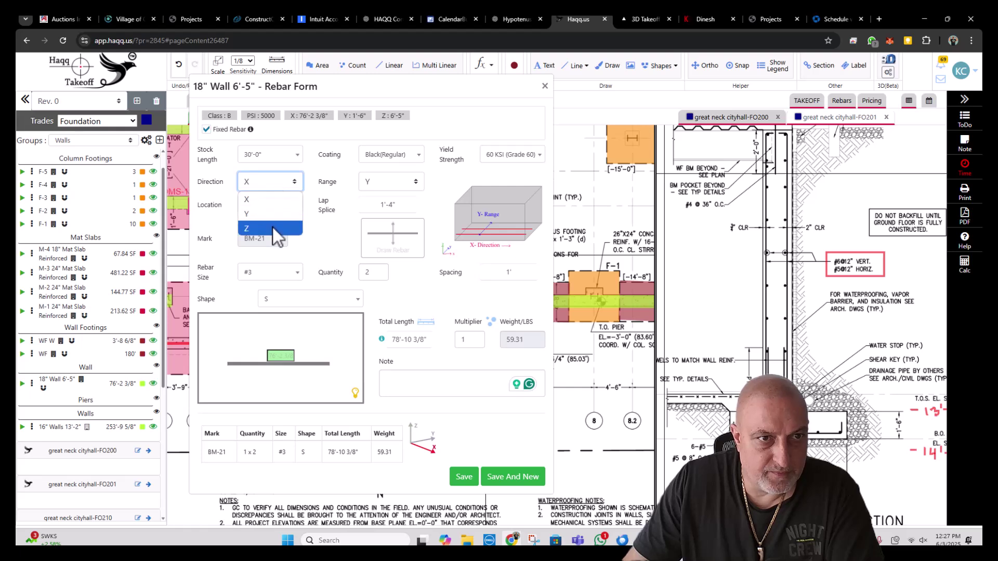
pyautogui.click(274, 228)
pyautogui.click(374, 183)
pyautogui.click(375, 205)
pyautogui.click(267, 272)
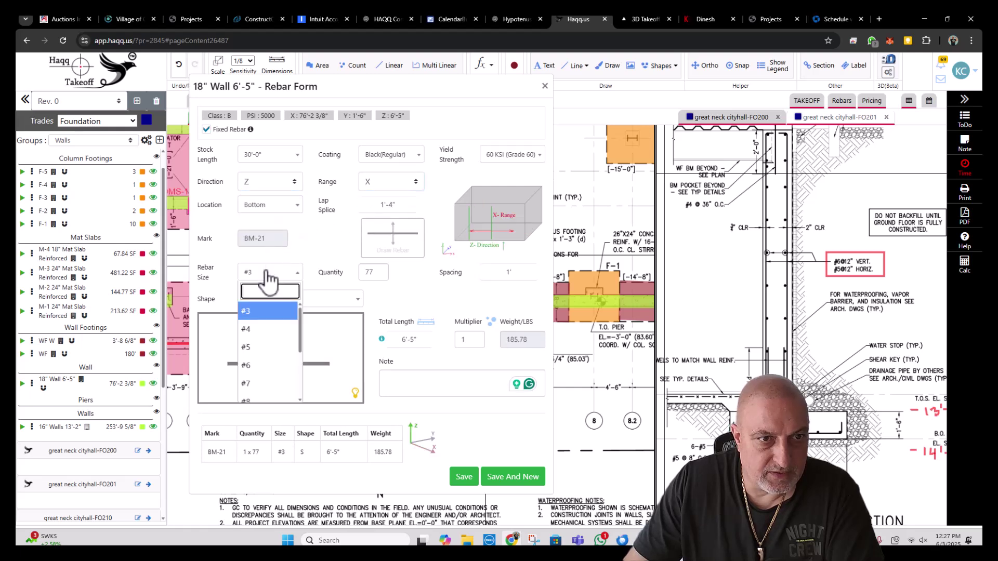
pyautogui.click(267, 367)
# - Give the third rebar entry shape 2 with one standard hook and a straight length of 4'-6"
pyautogui.click(337, 302)
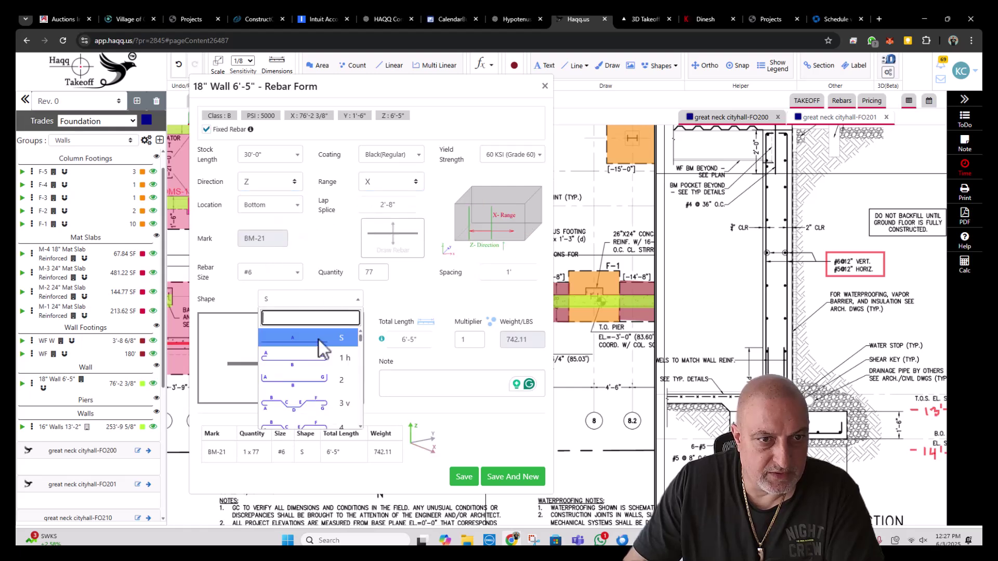
pyautogui.click(311, 379)
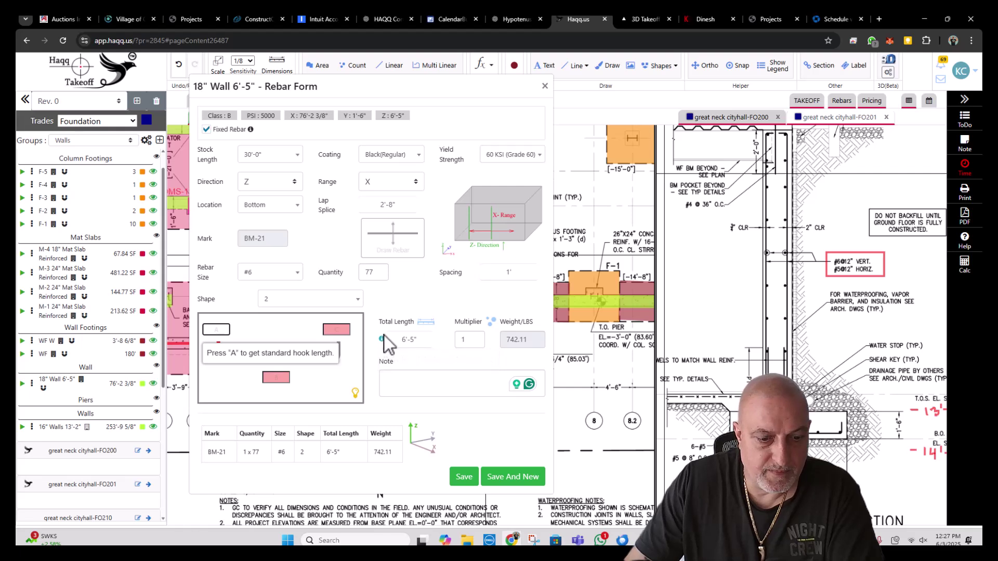
pyautogui.press('a')
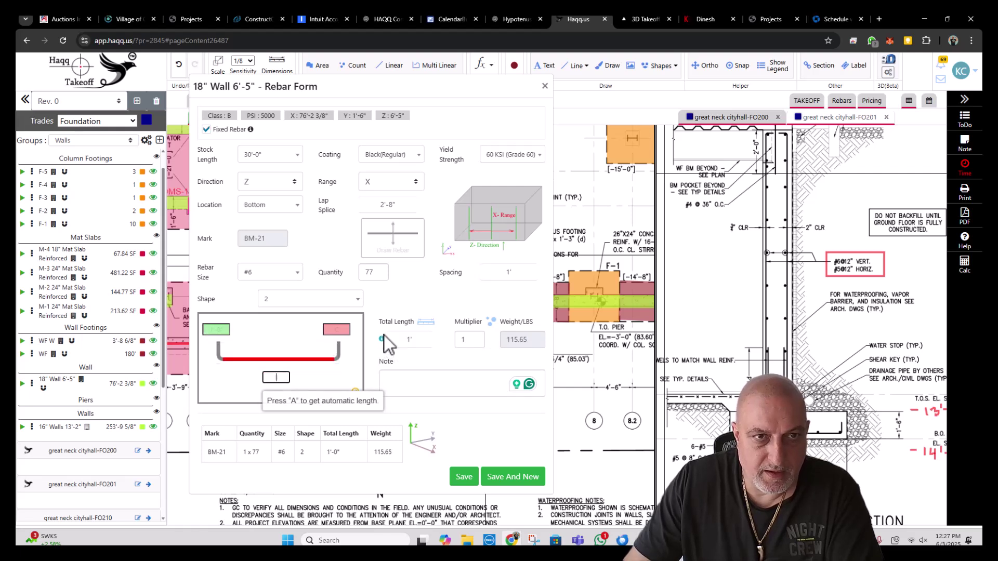
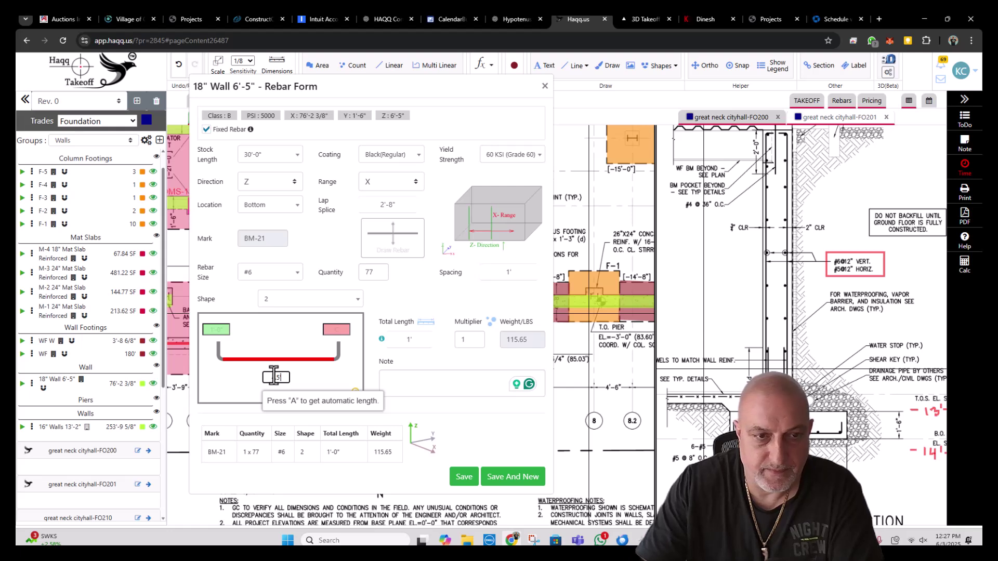
pyautogui.press('Tab')
# - Set the hooked bars to multiplier 2 with note DOWELS EF, and save them, starting a fourth entry
pyautogui.doubleClick(468, 339)
pyautogui.write('2')
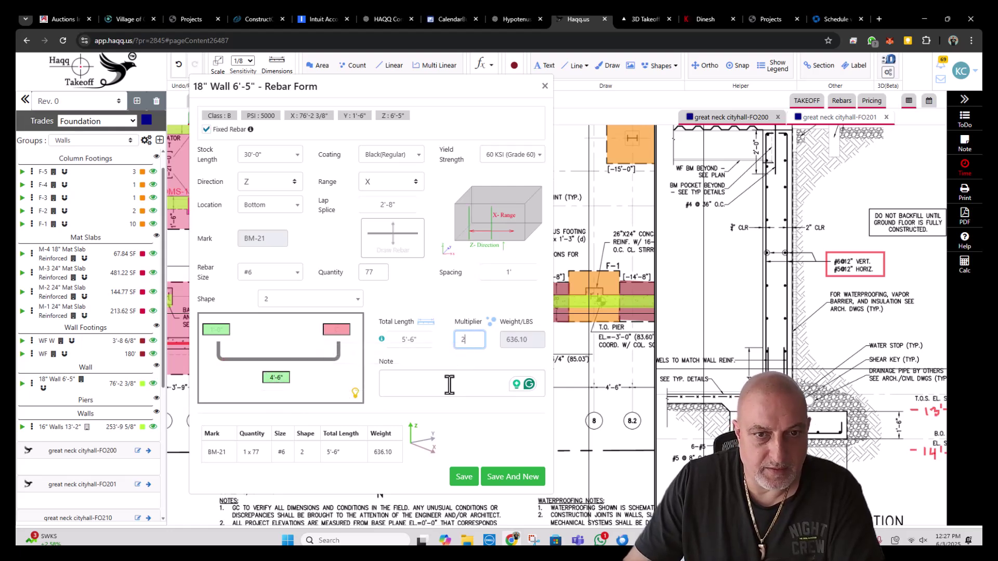
pyautogui.click(449, 385)
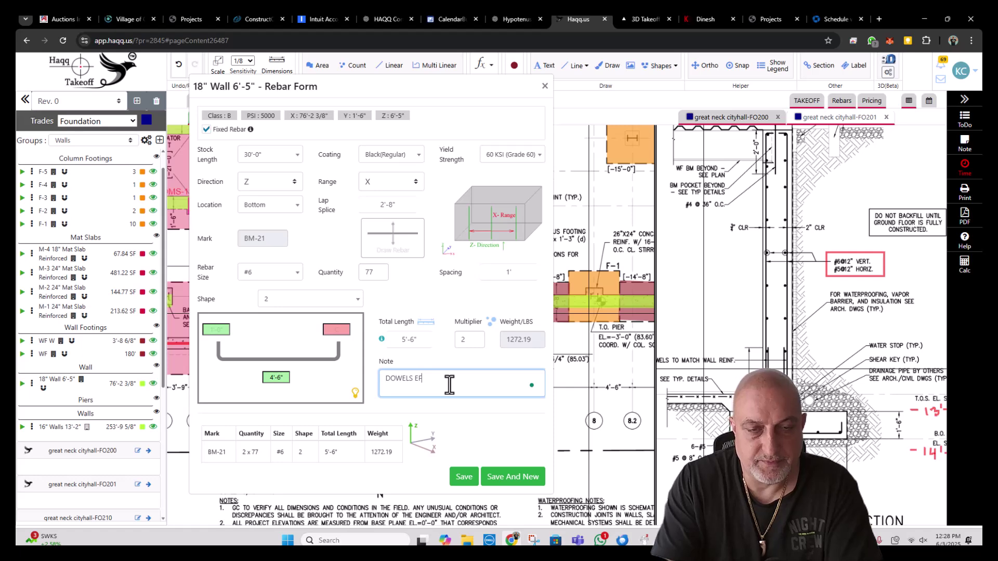
pyautogui.click(470, 380)
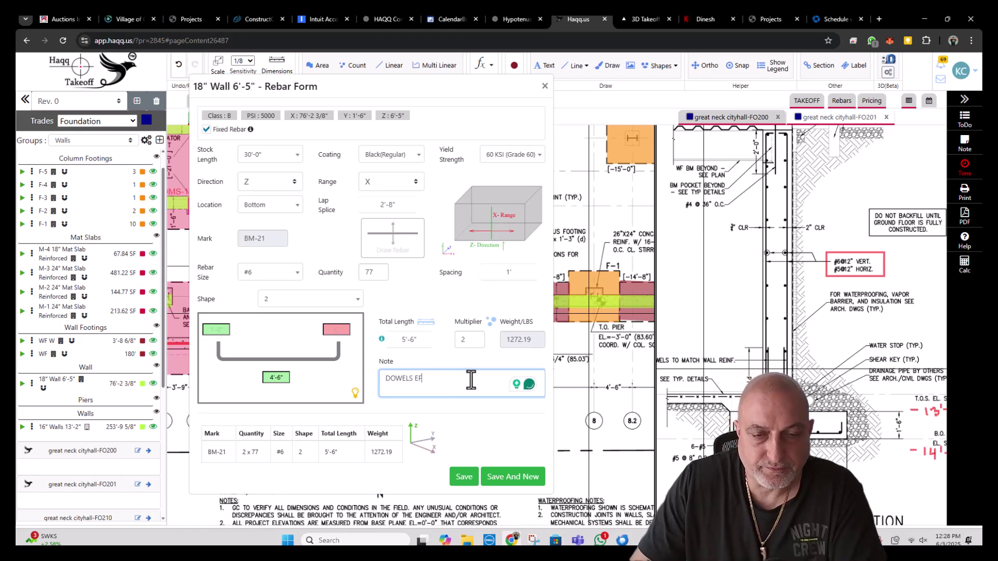
pyautogui.click(511, 477)
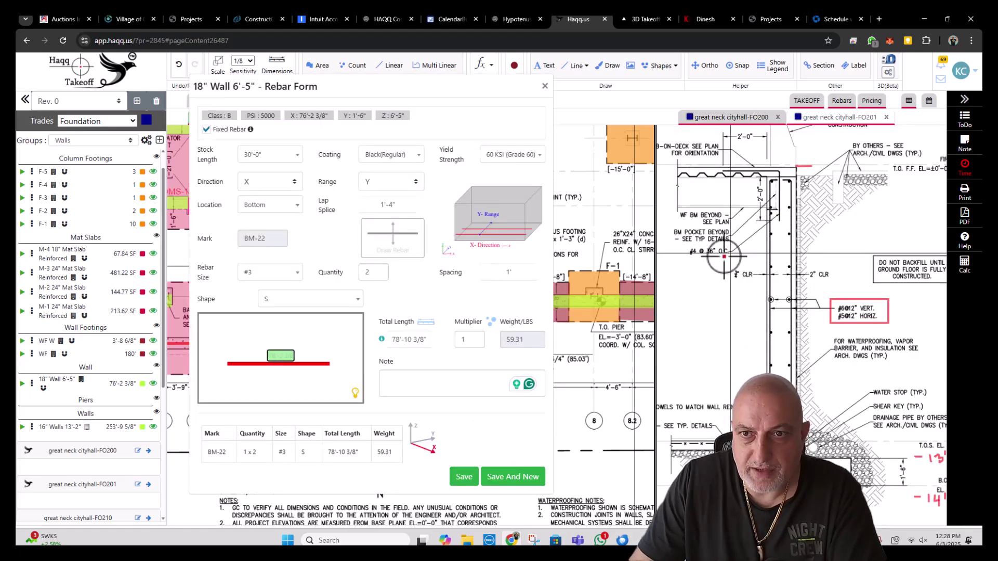
# - Define the fourth rebar entry with Z direction, X range, 3' spacing and size #4
pyautogui.click(281, 183)
pyautogui.click(267, 226)
pyautogui.click(382, 181)
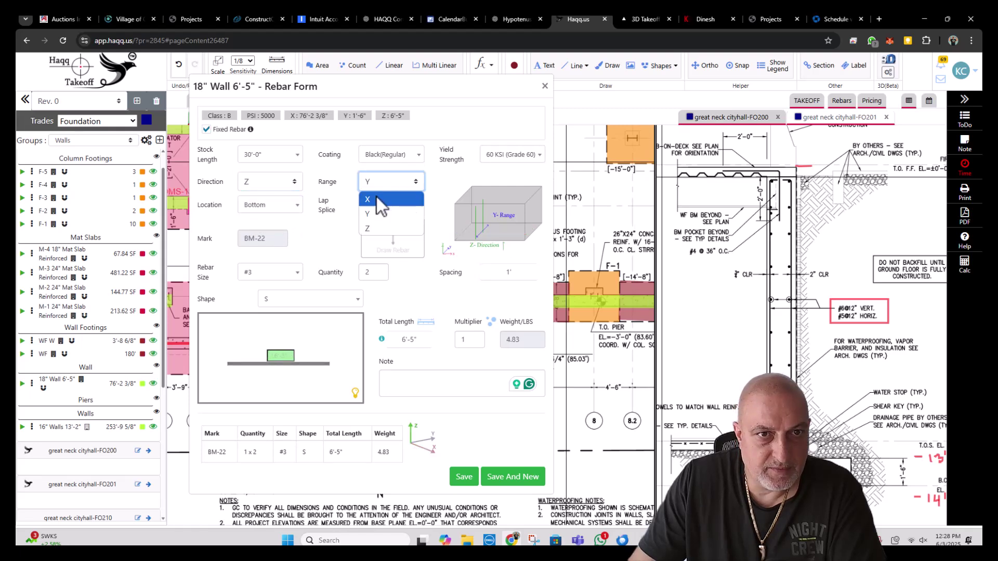
pyautogui.click(376, 197)
pyautogui.doubleClick(520, 276)
pyautogui.write('3')
pyautogui.press('Tab')
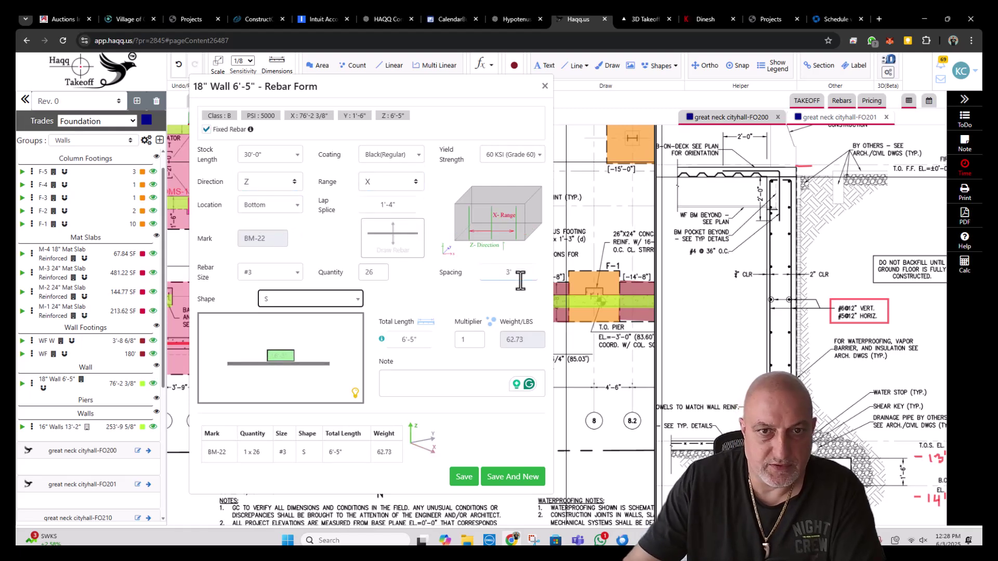
pyautogui.click(269, 272)
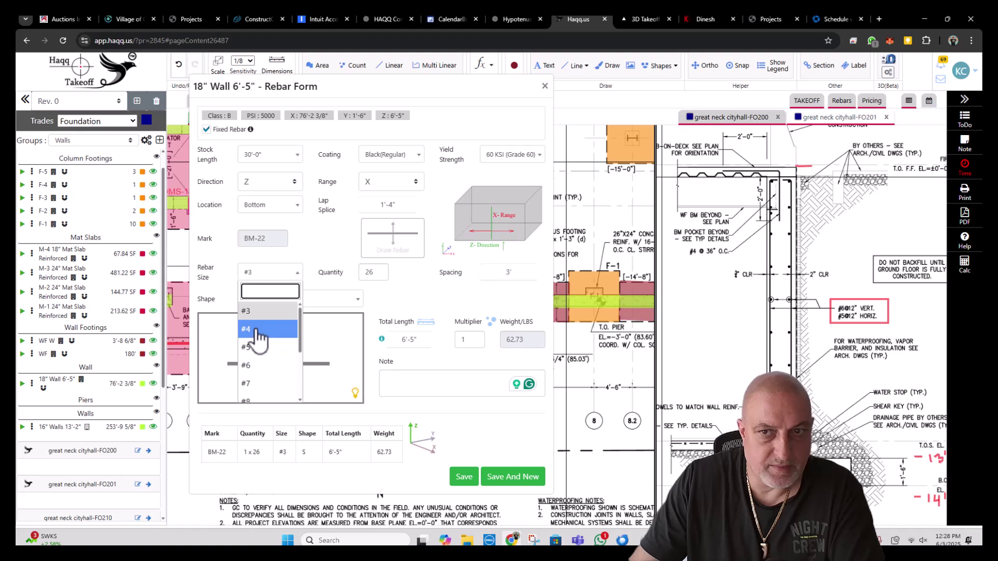
pyautogui.click(259, 332)
# - Give the #4 bars shape 17 with one leg and a base totalling 3'-6", add note SLAB DOWELS, and save the entry
pyautogui.click(312, 300)
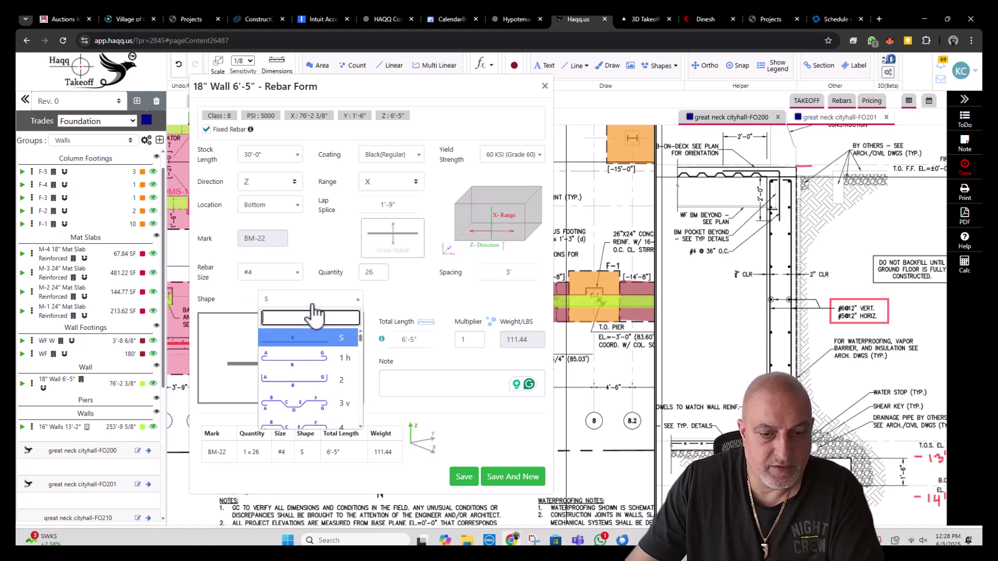
pyautogui.write('17')
pyautogui.press('Return')
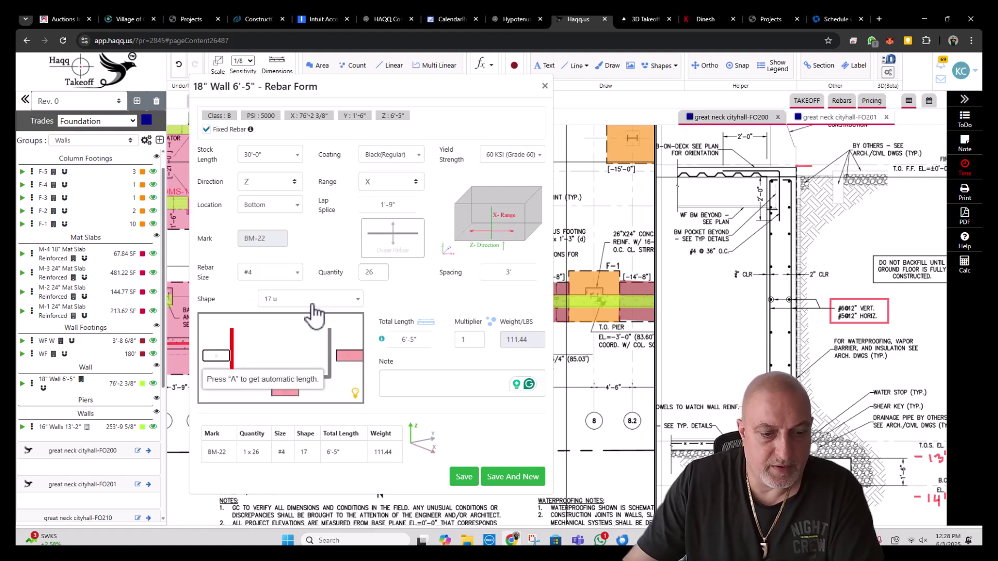
pyautogui.write('A')
pyautogui.press('Tab')
pyautogui.write('A')
pyautogui.press('Return')
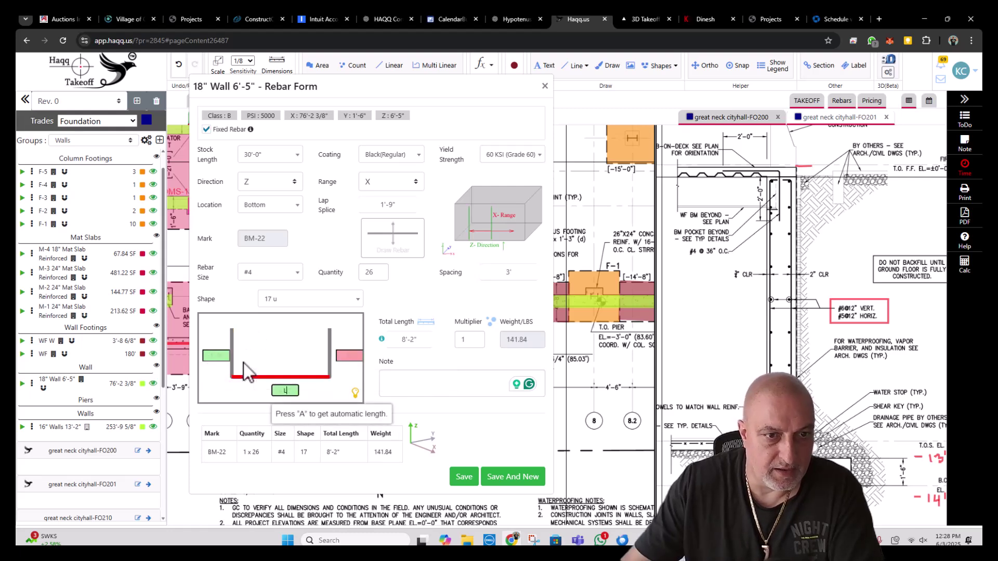
pyautogui.press('Tab')
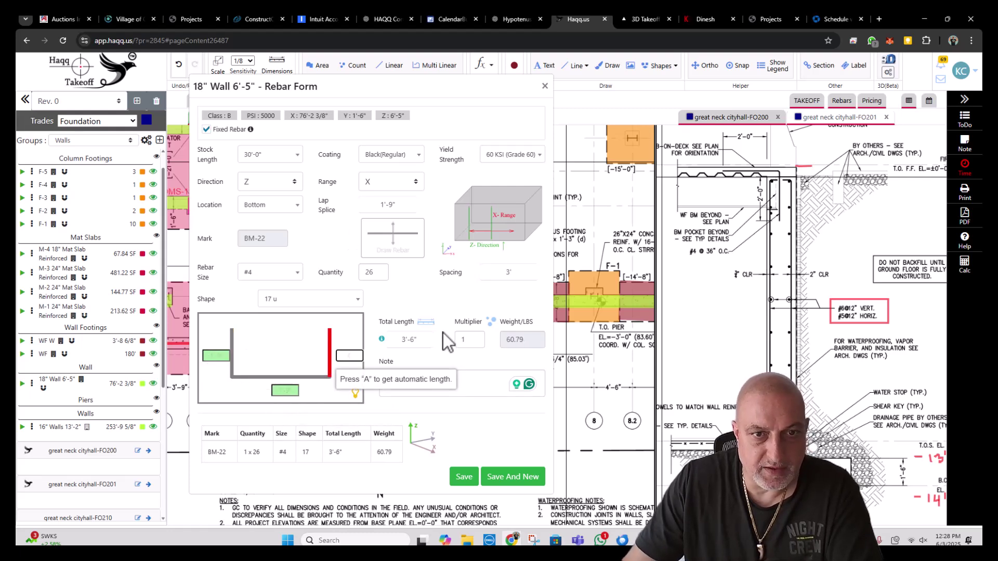
pyautogui.click(467, 378)
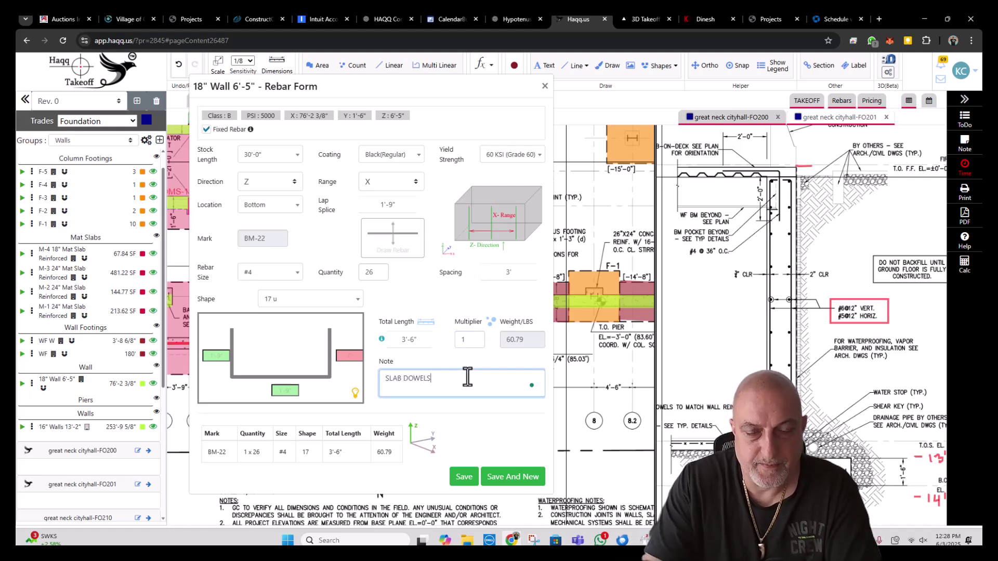
pyautogui.click(464, 477)
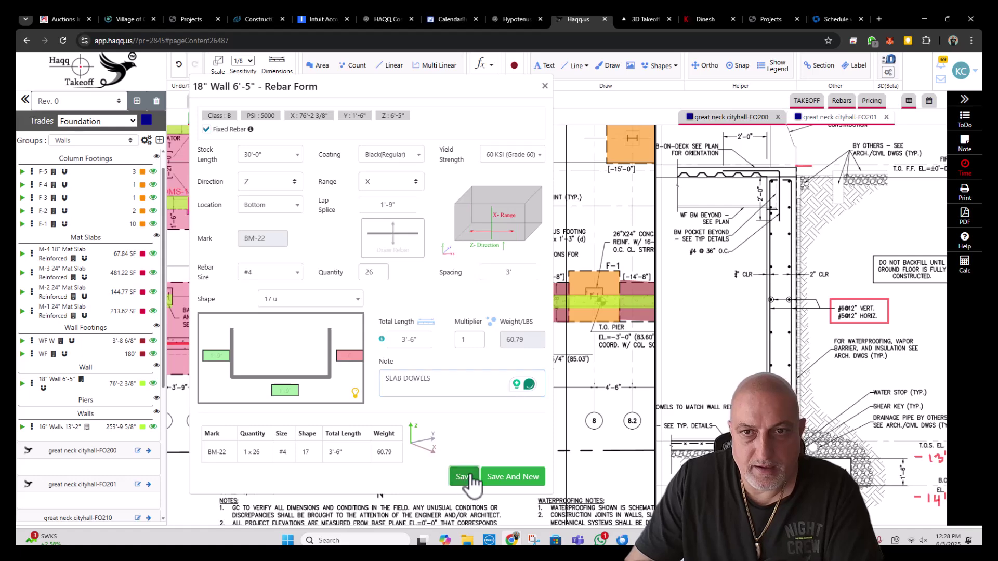
# - Switch to the 3D Takeoff view and orbit the foundation to examine the wall heights, returning to the plan
pyautogui.moveTo(443, 291); pyautogui.dragTo(446, 349)
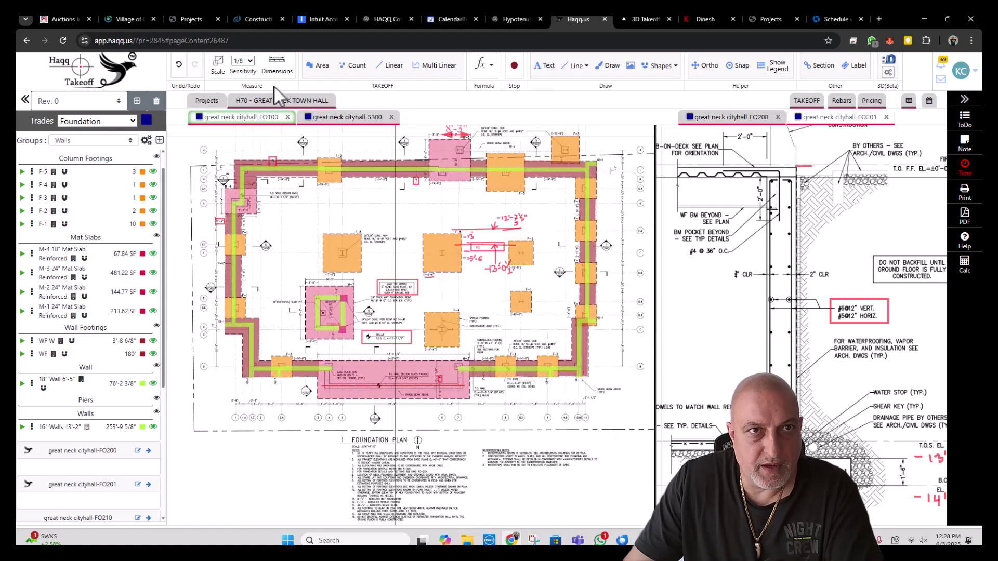
pyautogui.click(626, 18)
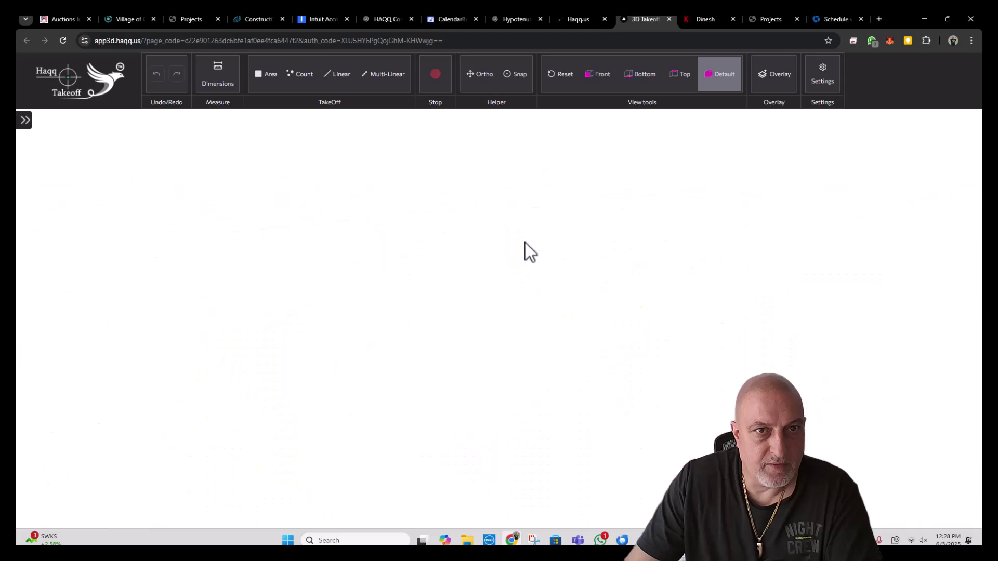
pyautogui.moveTo(518, 250); pyautogui.dragTo(502, 222)
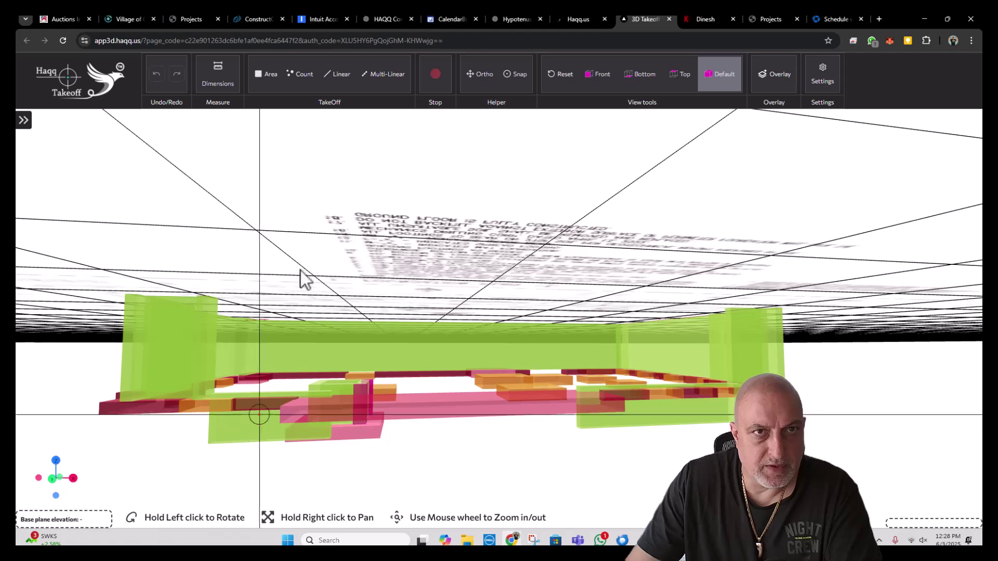
pyautogui.click(580, 23)
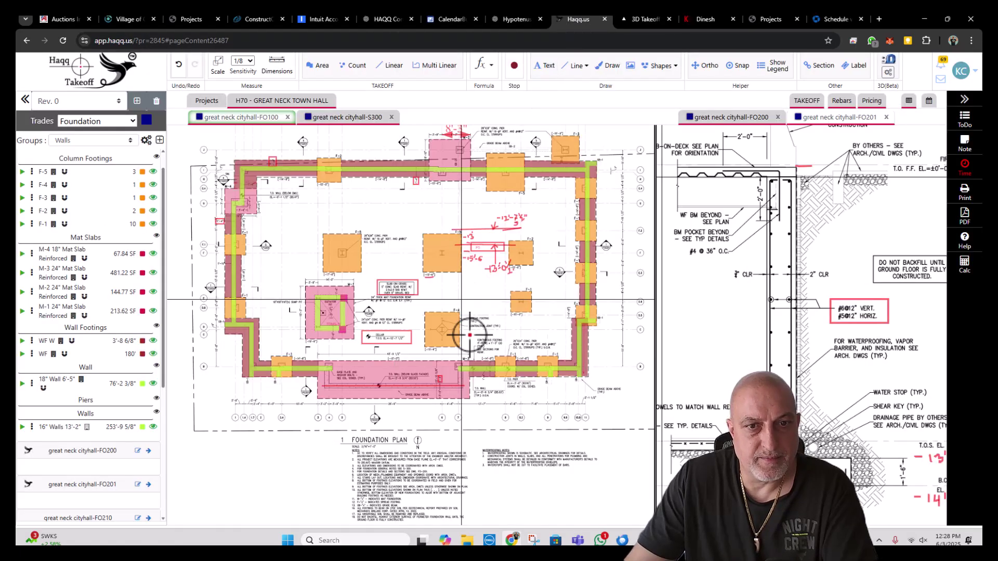
# - Check the walls beside the M-3 mat on the plan against the takeoffs listed under Wall, Piers and Walls
pyautogui.scroll(3, 468, 338)
pyautogui.rightClick(486, 368)
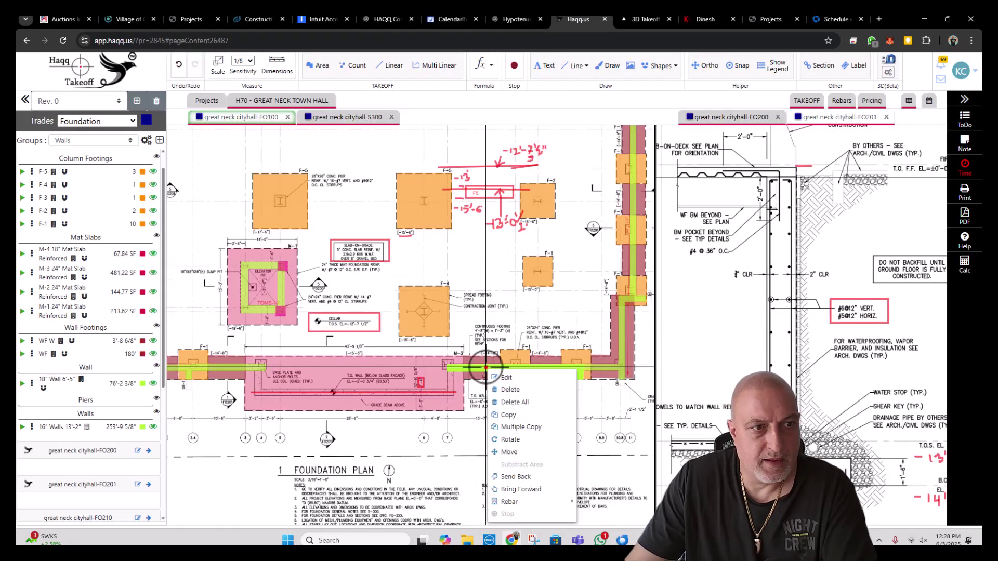
pyautogui.click(68, 416)
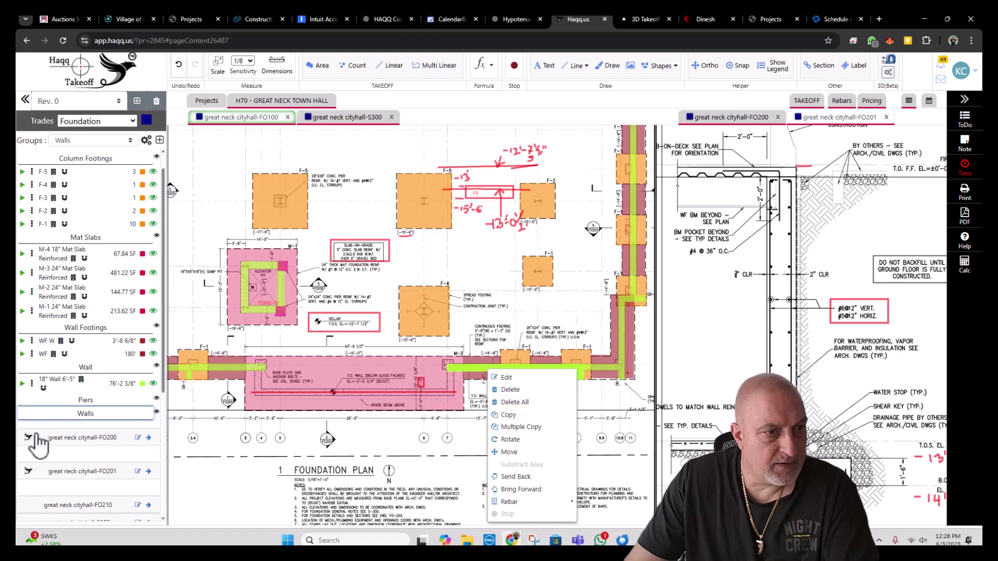
pyautogui.click(65, 415)
pyautogui.click(70, 400)
pyautogui.scroll(-1, 78, 405)
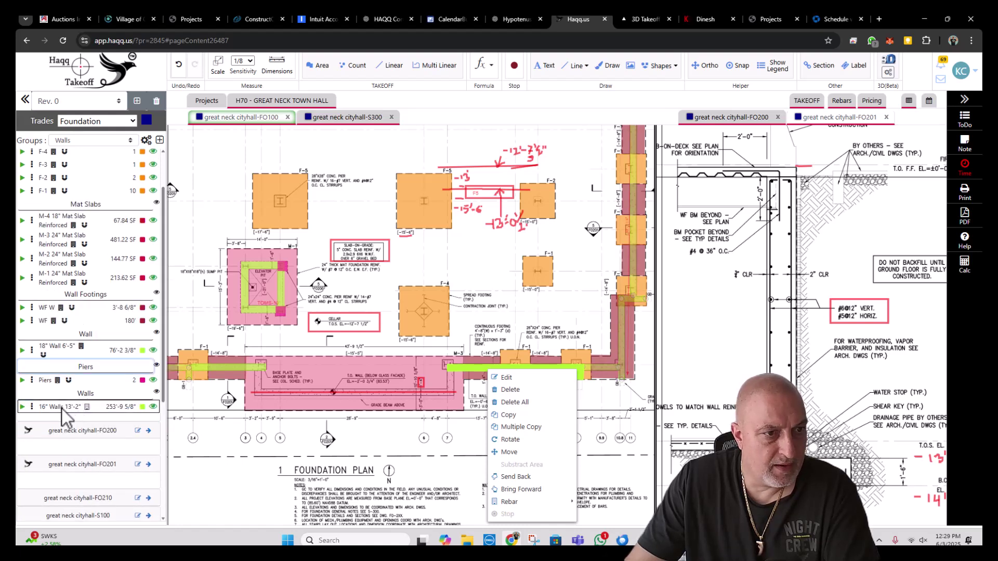
pyautogui.click(69, 354)
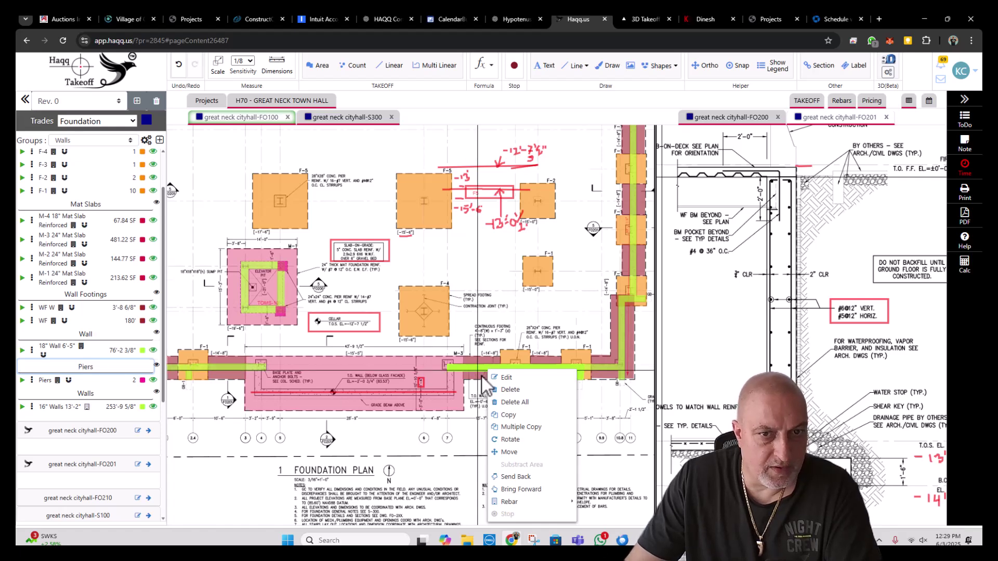
pyautogui.scroll(-3, 483, 375)
pyautogui.scroll(2, 467, 260)
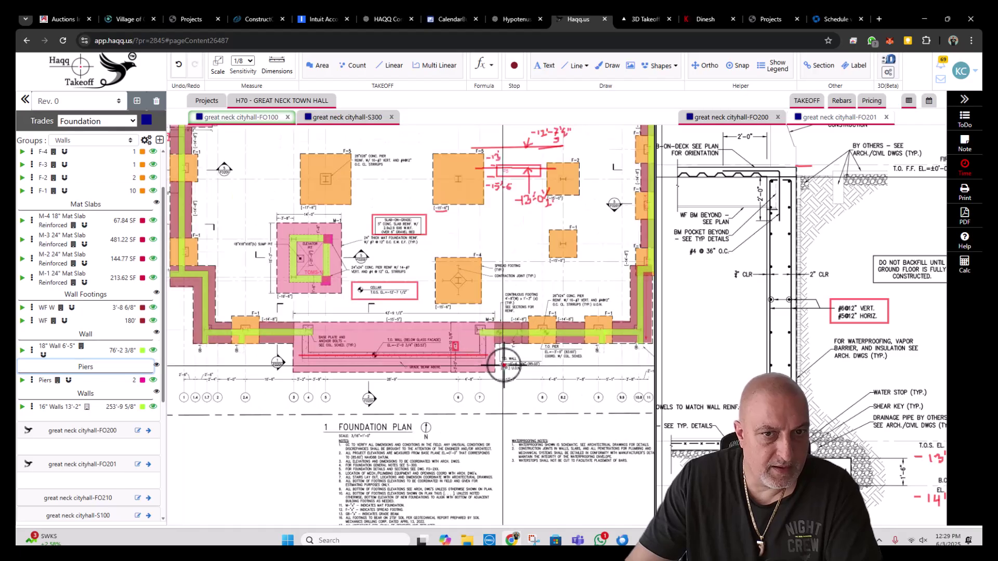
# - Examine the front walls again in the 3D model from above, and return to the foundation plan
pyautogui.click(644, 18)
pyautogui.moveTo(519, 275); pyautogui.dragTo(459, 412)
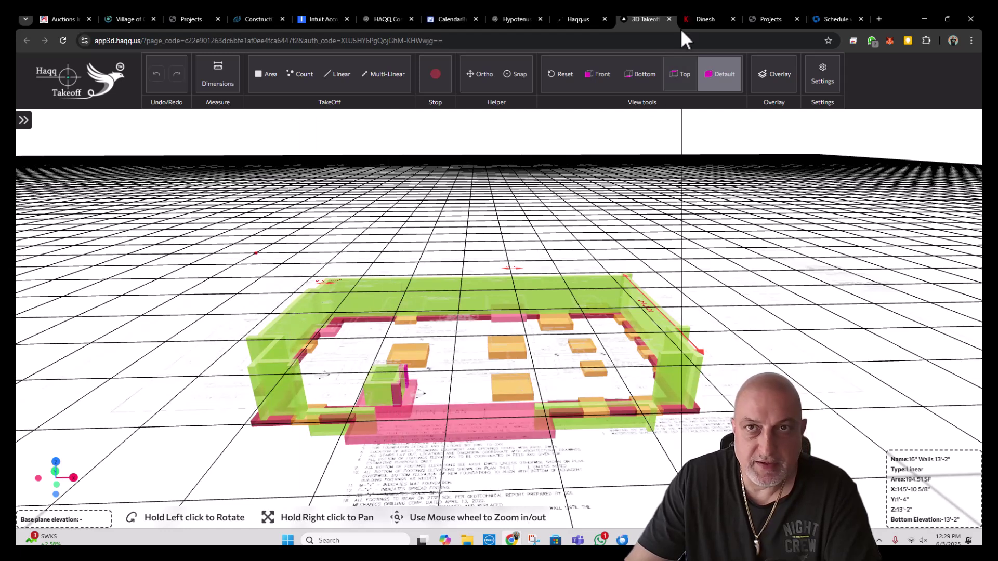
pyautogui.click(582, 22)
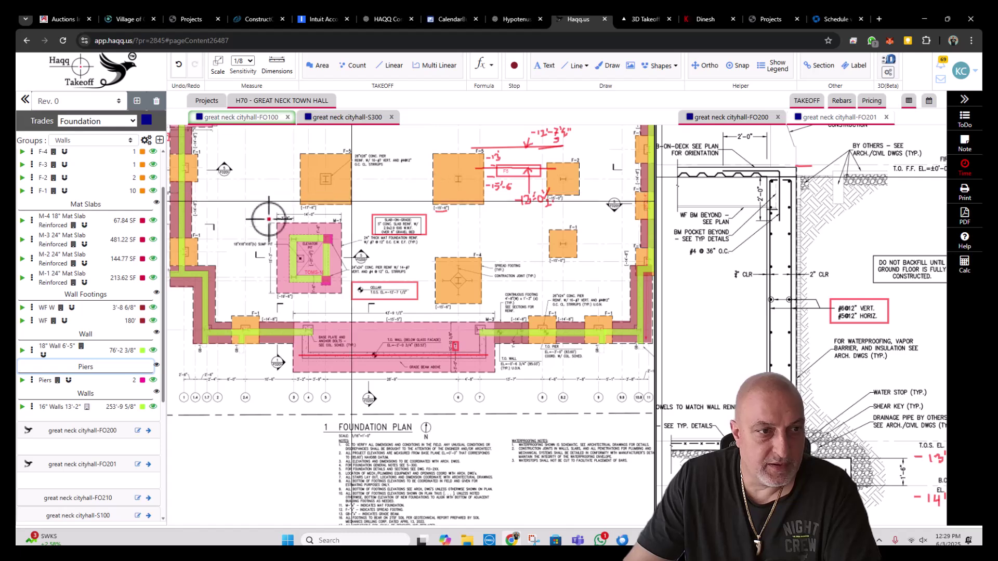
# - Delete the two 18" Wall 6'-5" segments on either side of the M-3 mat
pyautogui.rightClick(280, 333)
pyautogui.click(304, 356)
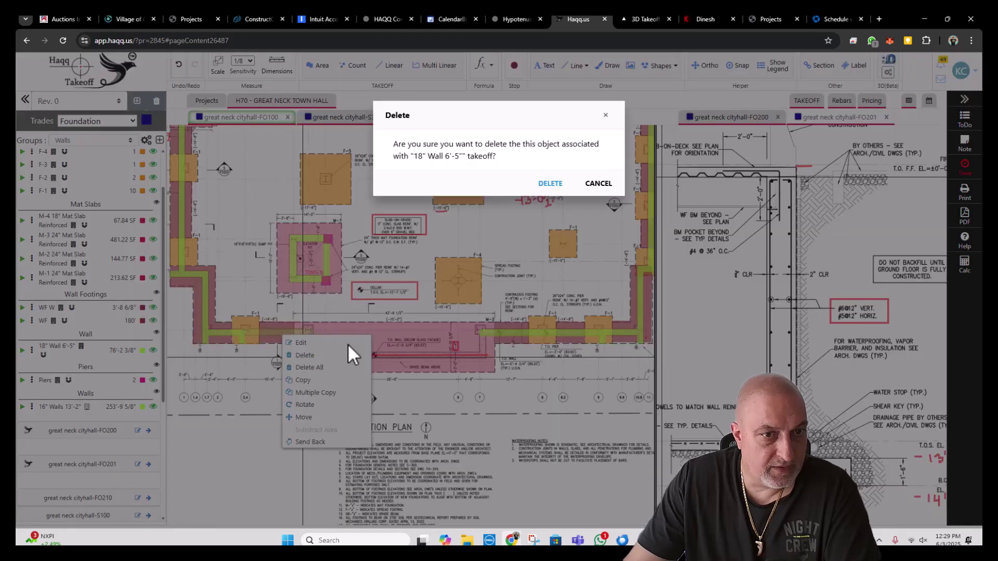
pyautogui.click(548, 185)
pyautogui.rightClick(532, 335)
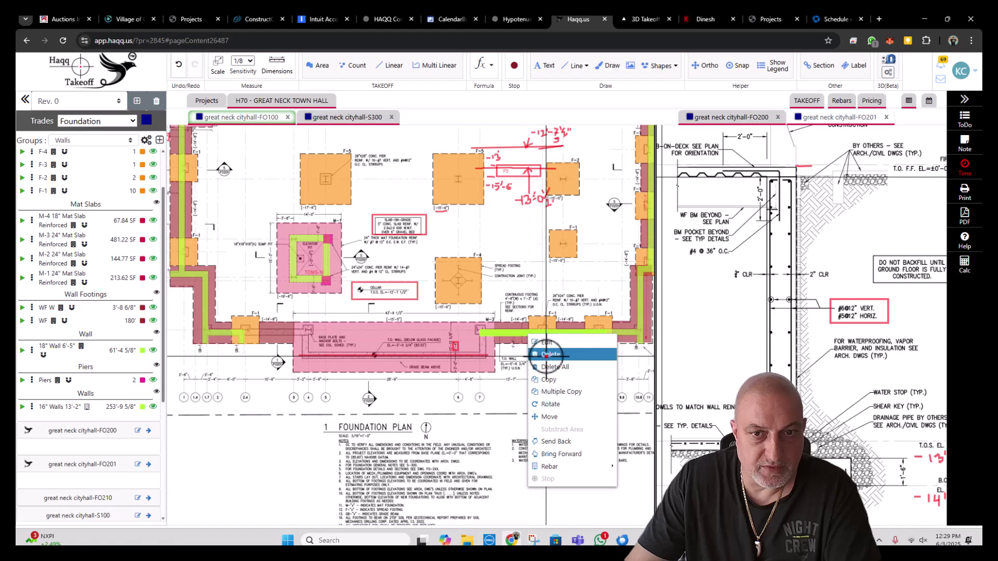
pyautogui.click(546, 353)
pyautogui.click(550, 185)
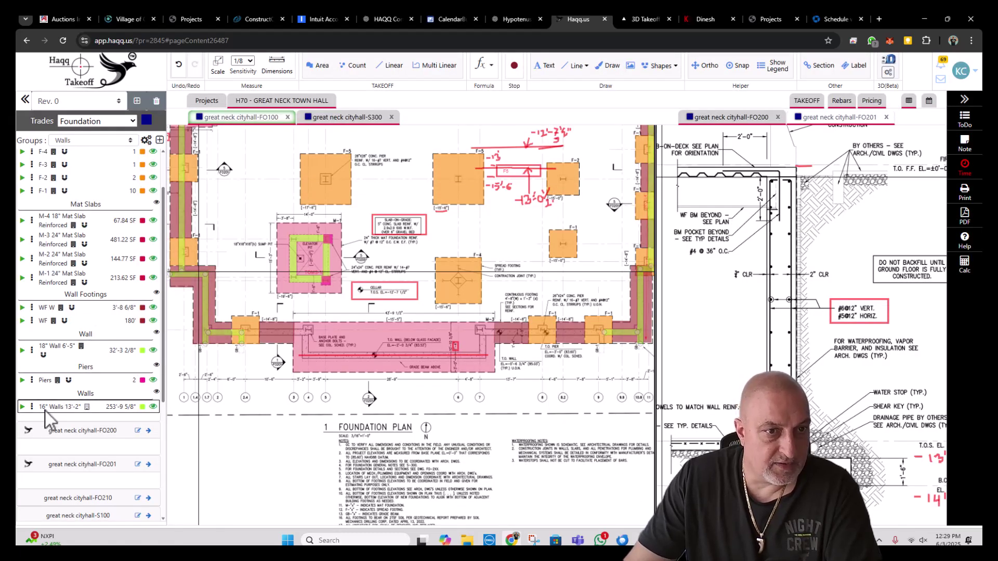
# - Draw a 16" Walls 13'-2" segment about 14'-11" long from the F-1 footing at grid 2.4 to the M-3 mat's pier near grid 4
pyautogui.click(23, 407)
pyautogui.scroll(3, 244, 337)
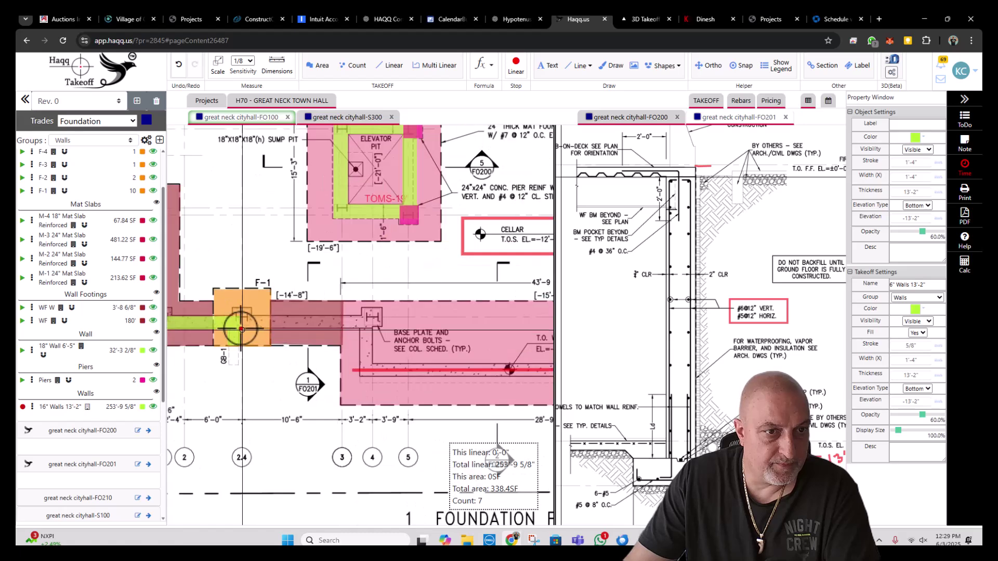
pyautogui.click(238, 324)
pyautogui.press('shift')
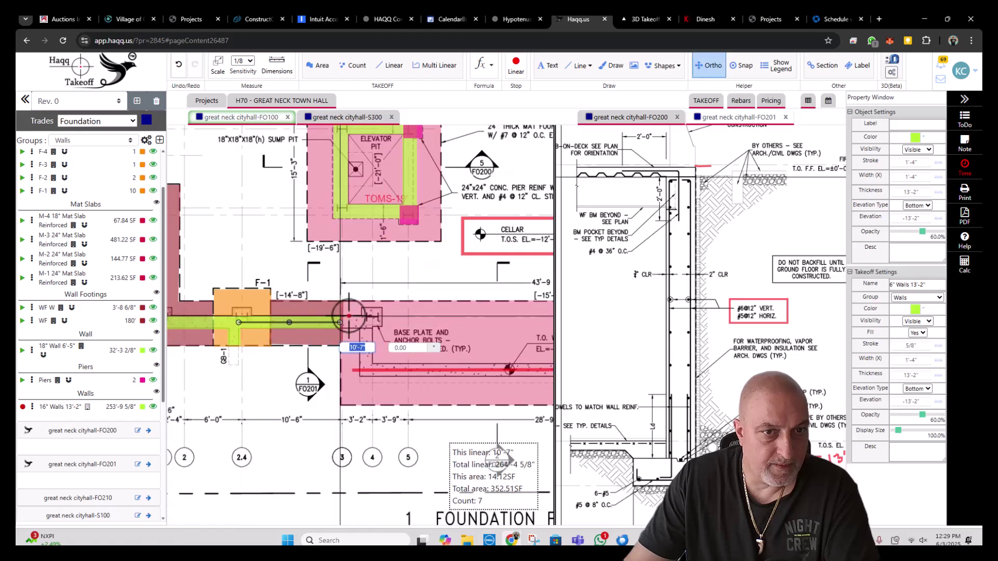
pyautogui.click(383, 323)
# - Draw an L-shaped 16" Walls 13'-2" segment about 30'-1" long from the F-1 footing at grid 9 to the M-3 mat's pier near grid 7
pyautogui.scroll(-5, 382, 322)
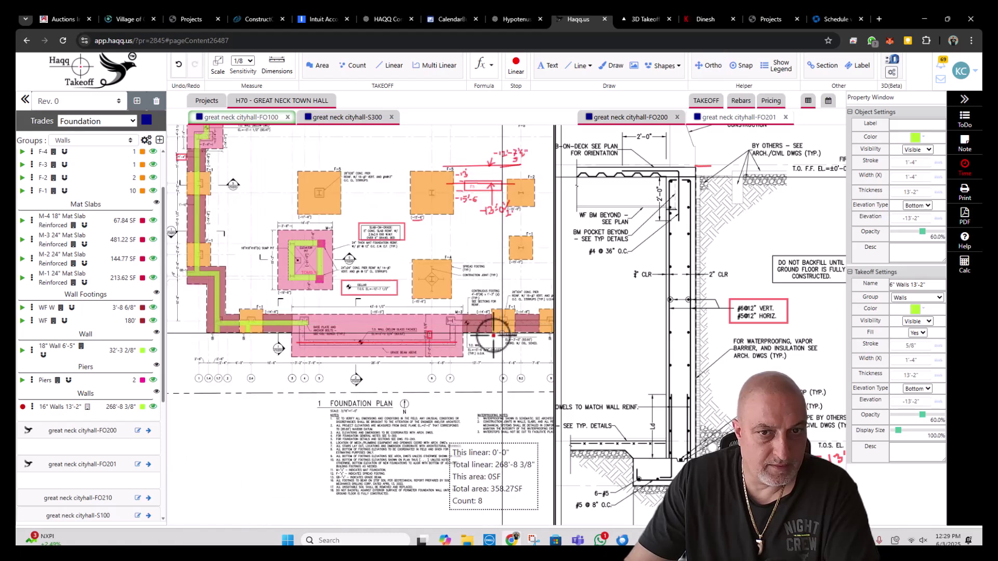
pyautogui.scroll(3, 473, 327)
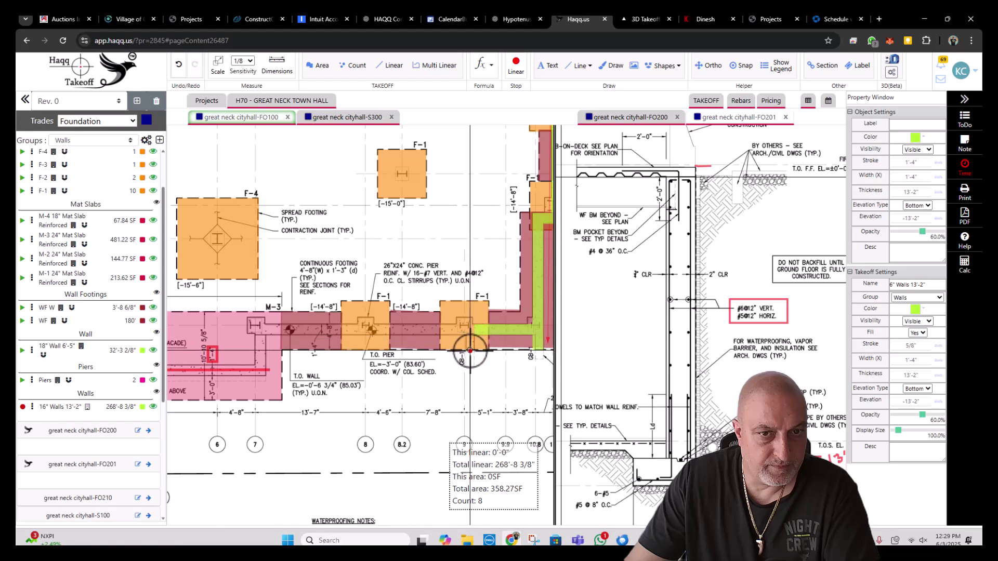
pyautogui.click(470, 351)
pyautogui.click(469, 329)
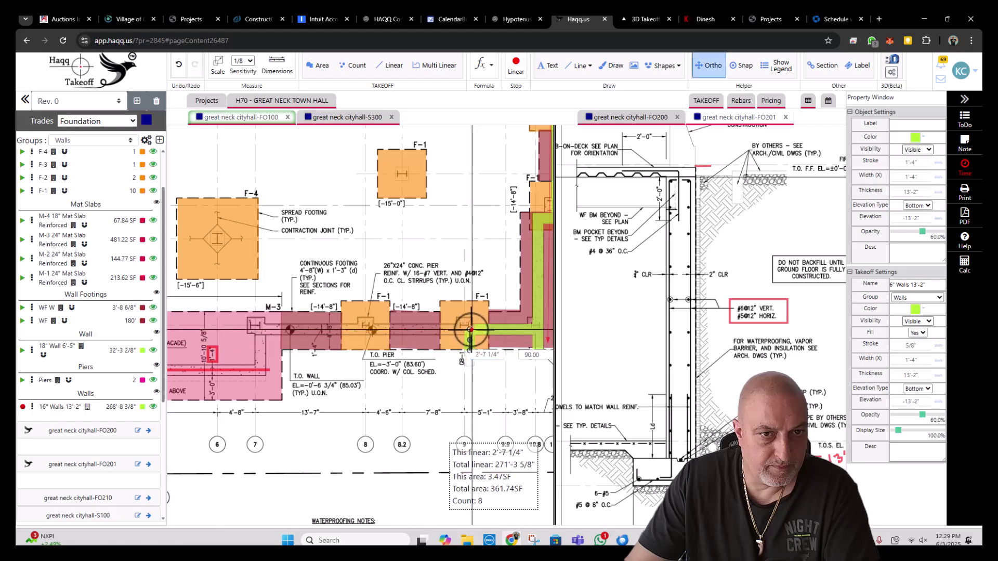
pyautogui.press('shift')
pyautogui.doubleClick(249, 330)
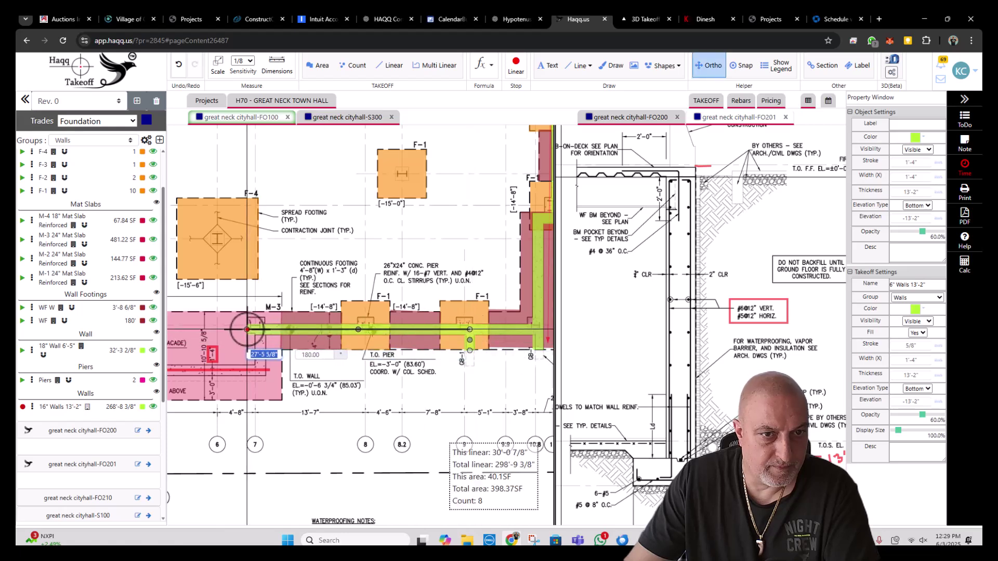
pyautogui.press('Escape')
pyautogui.scroll(-3, 418, 281)
pyautogui.click(396, 296)
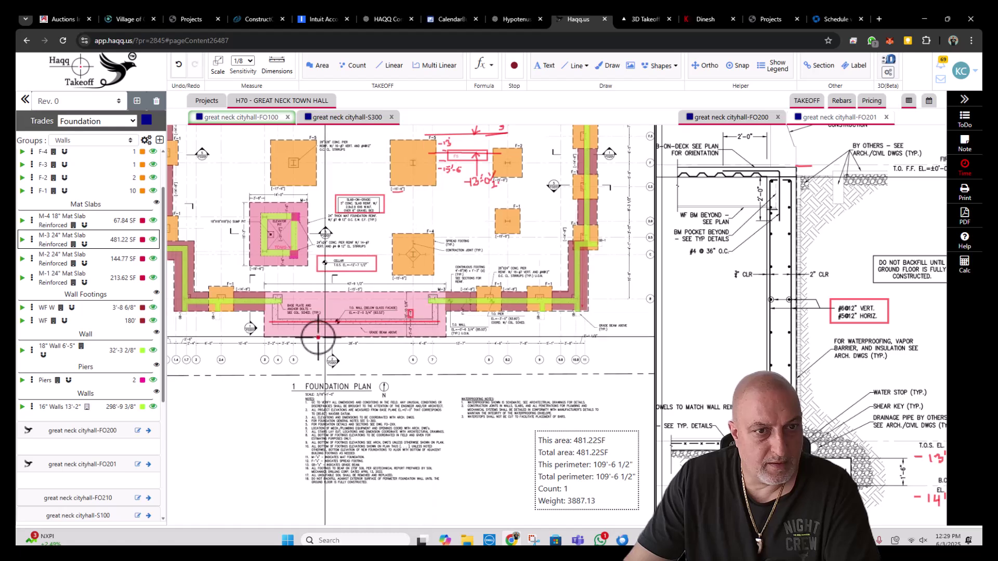
# - Copy the BM-19, BM-20, BM-21 and BM-22 rebars from the 18" Wall 6'-5" takeoff
pyautogui.scroll(2, 319, 338)
pyautogui.click(65, 410)
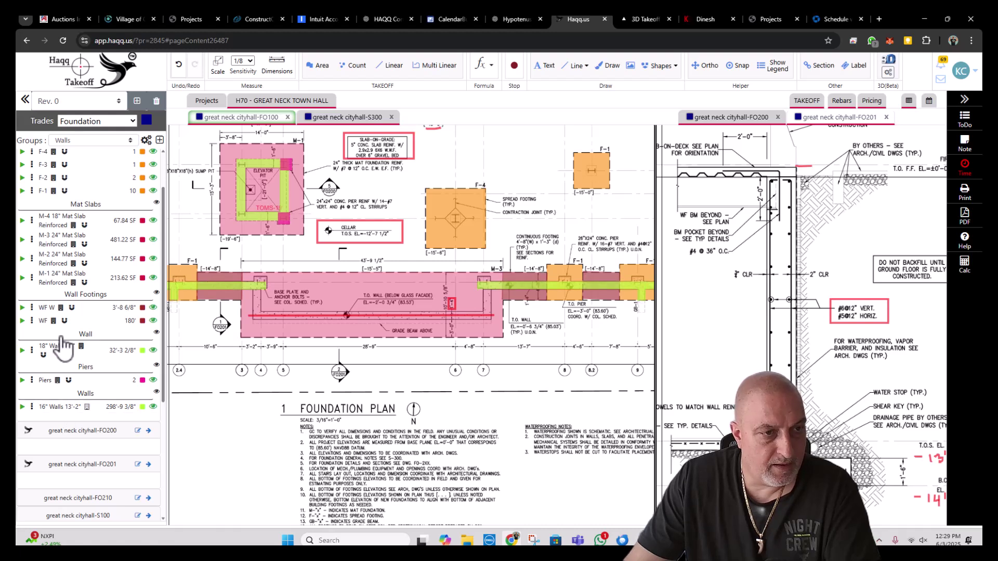
pyautogui.click(34, 349)
pyautogui.click(31, 350)
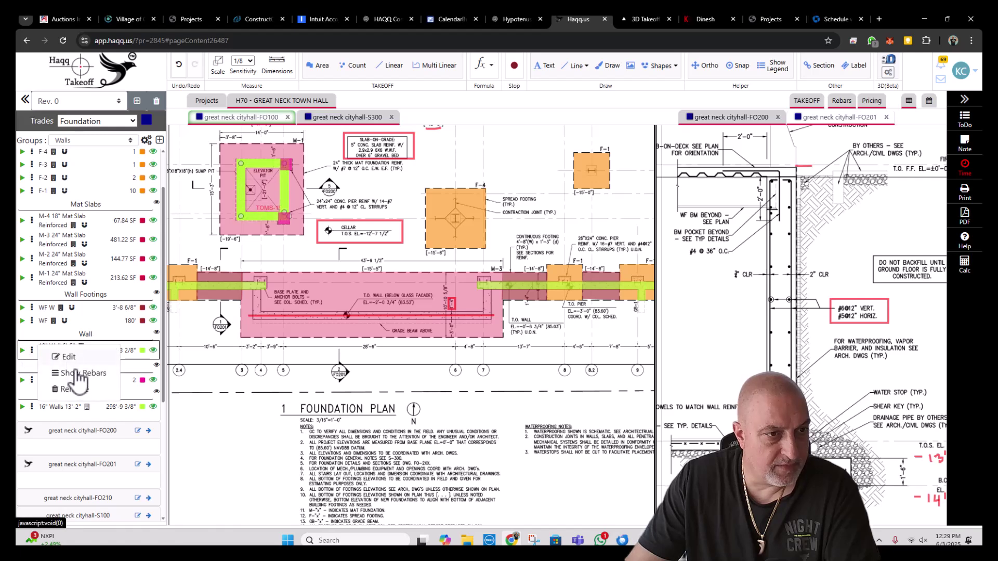
pyautogui.click(79, 373)
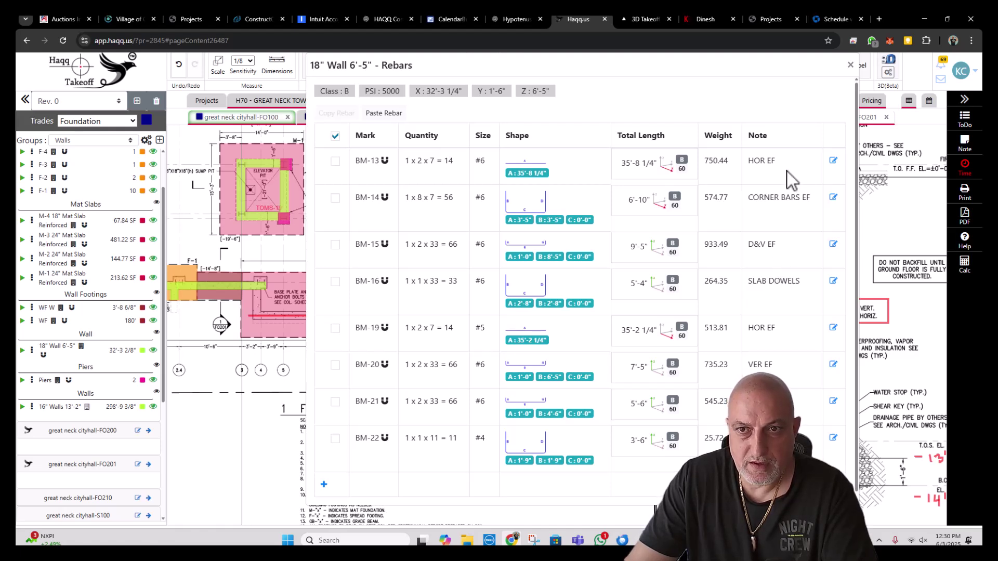
pyautogui.click(336, 282)
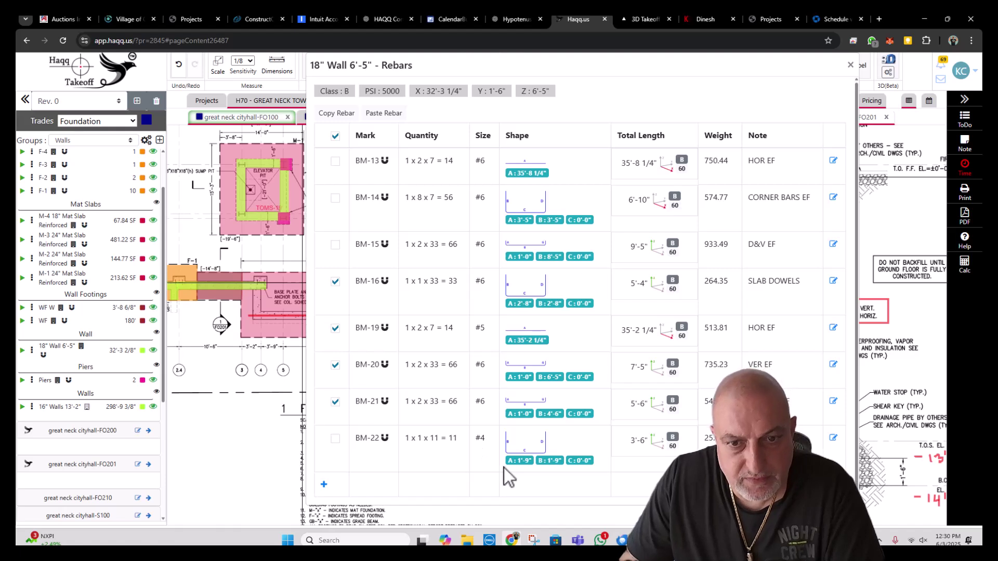
pyautogui.click(335, 445)
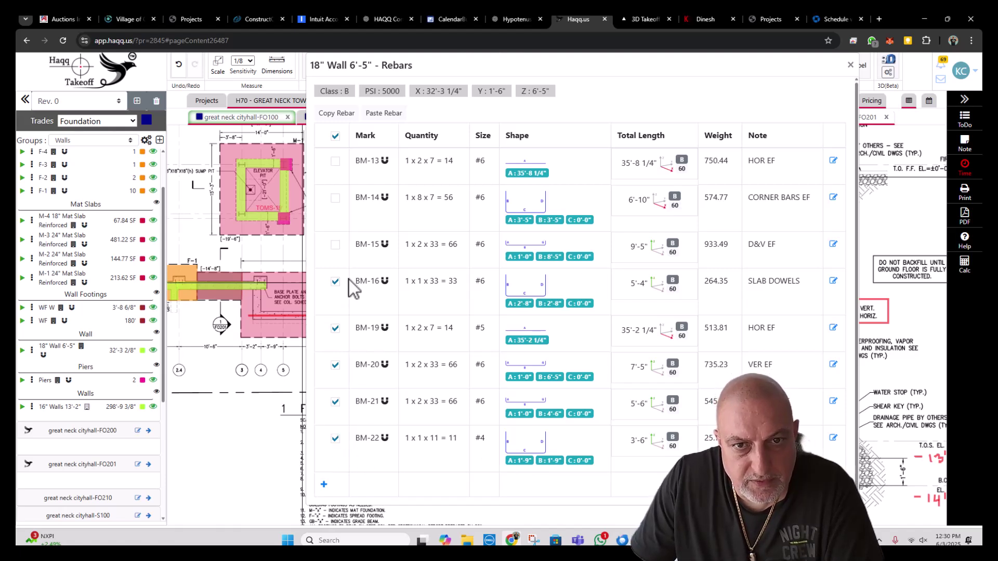
pyautogui.click(335, 282)
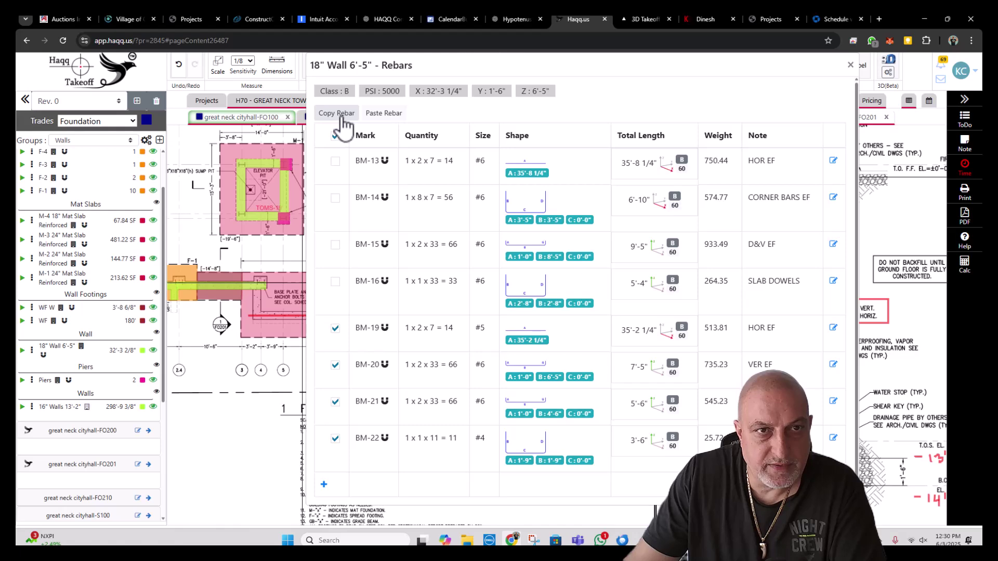
pyautogui.rightClick(232, 292)
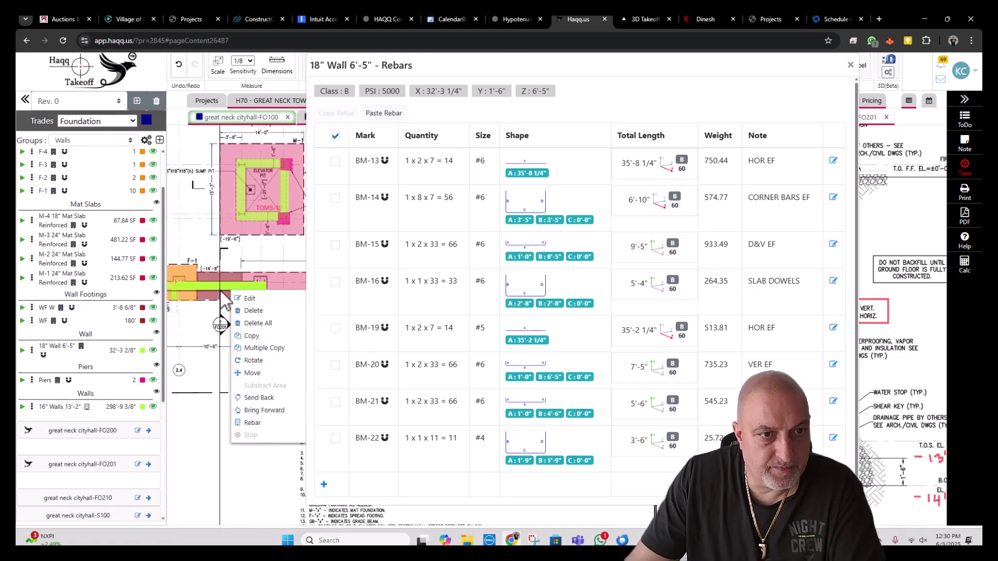
pyautogui.click(850, 65)
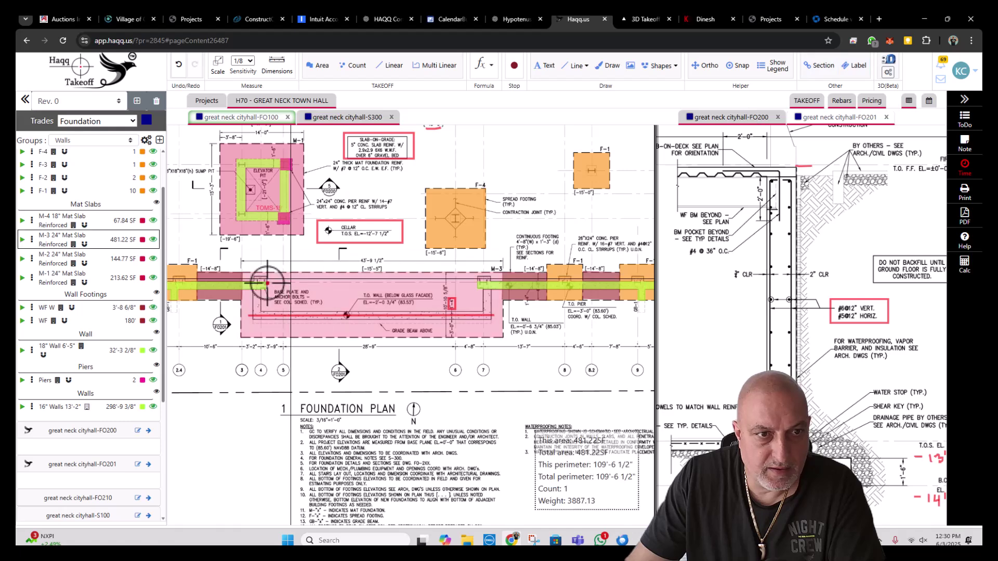
# - Paste the copied rebars into the 16" Walls 13'-2" takeoff through its segment beside the M-3 mat
pyautogui.rightClick(248, 290)
pyautogui.moveTo(301, 424)
pyautogui.click(370, 421)
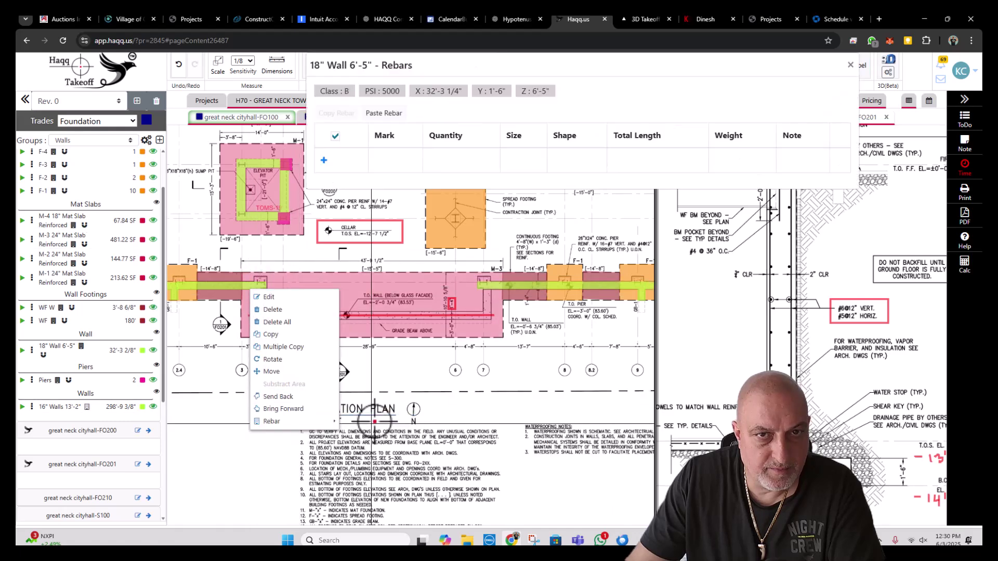
pyautogui.click(373, 113)
pyautogui.click(539, 165)
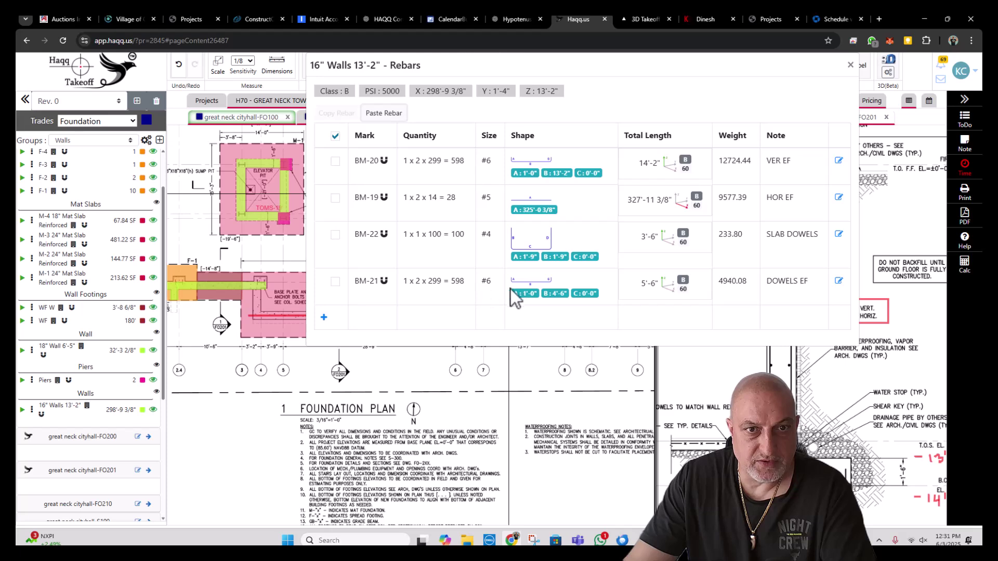
pyautogui.click(850, 65)
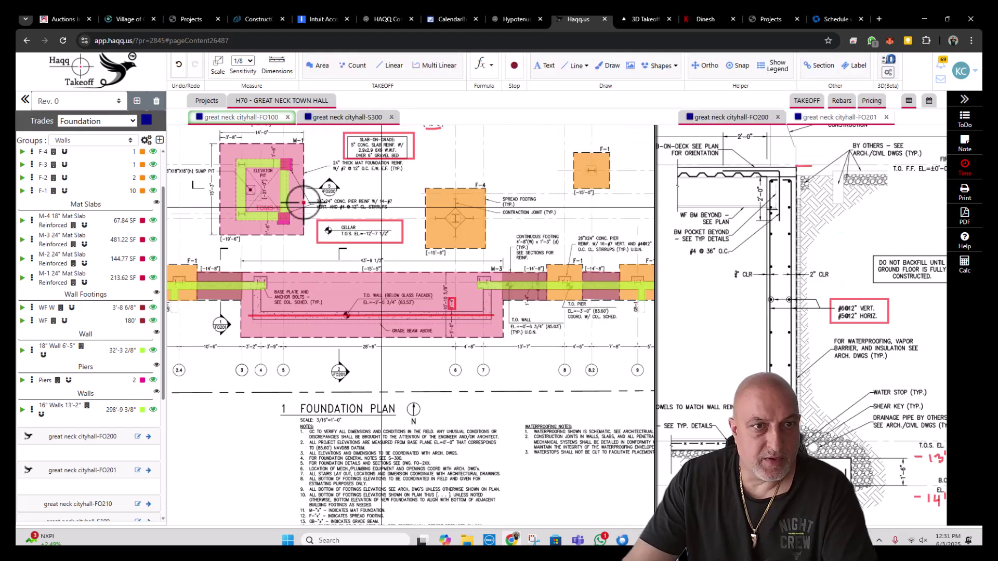
# - Remove the BM-22 slab dowels and BM-21 dowels EF from the elevator pit's 18" Wall 6'-5" rebars
pyautogui.rightClick(289, 195)
pyautogui.moveTo(312, 326)
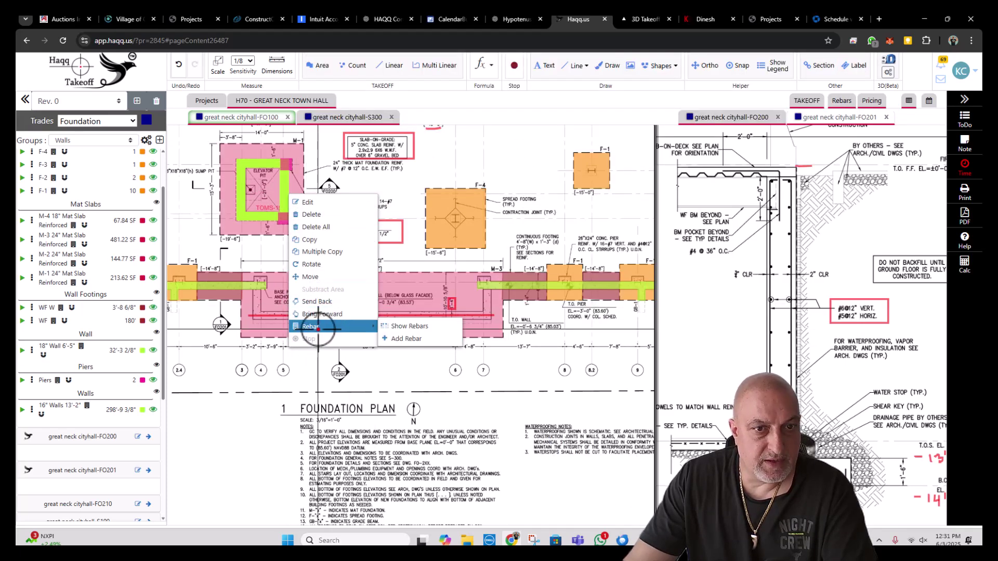
pyautogui.click(426, 338)
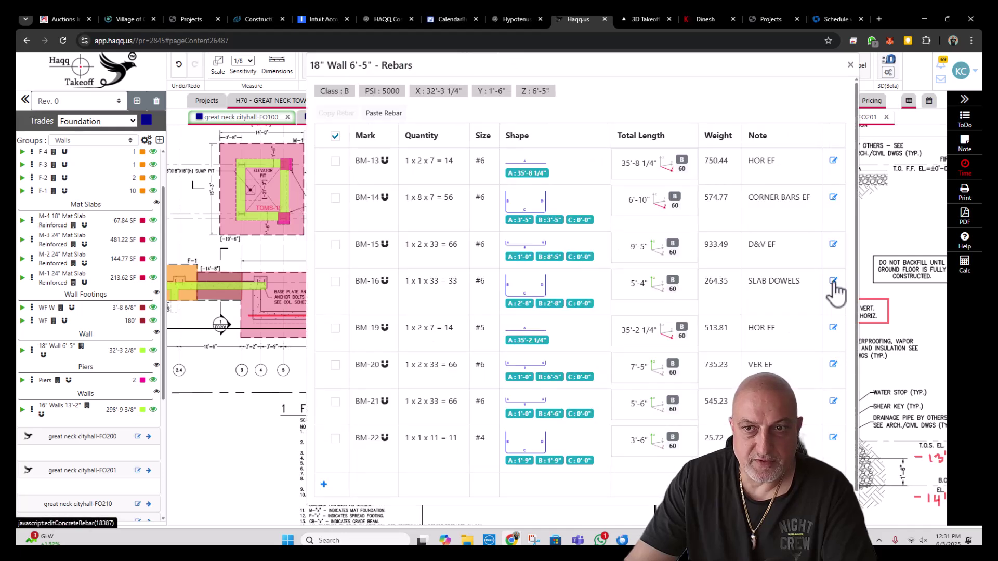
pyautogui.click(833, 440)
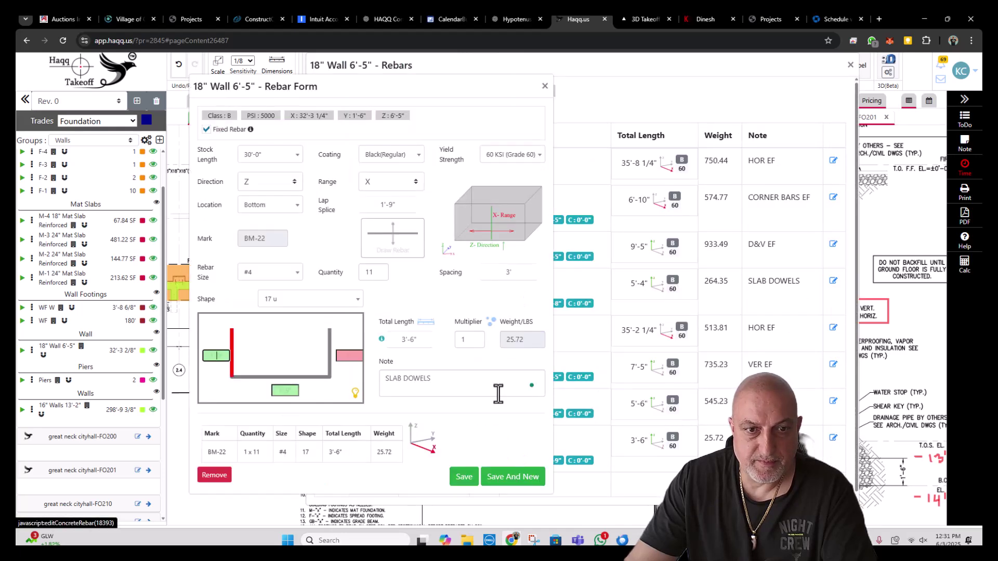
pyautogui.click(214, 474)
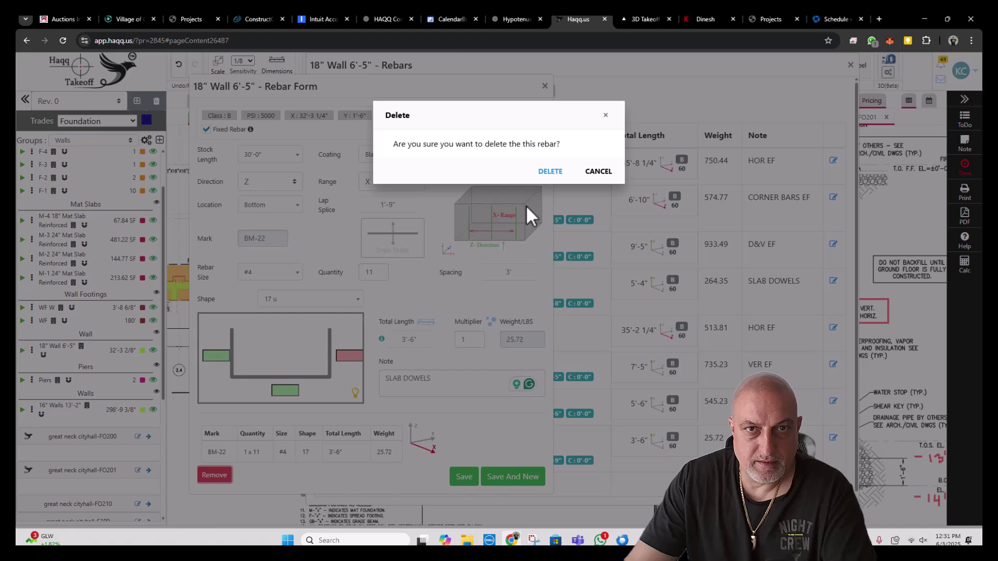
pyautogui.click(546, 173)
pyautogui.click(834, 401)
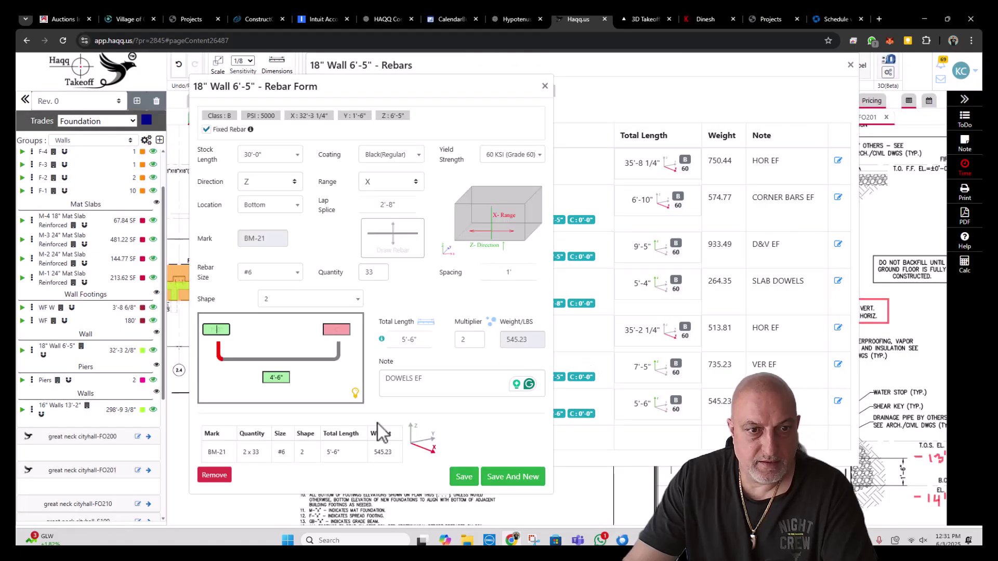
pyautogui.click(214, 475)
pyautogui.click(550, 172)
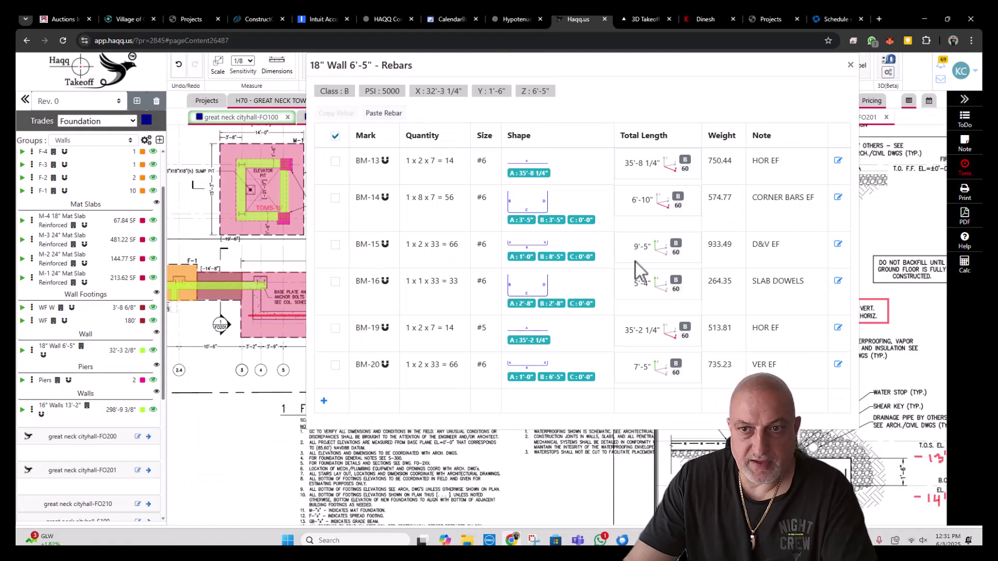
# - Remove the BM-20 vertical and BM-19 horizontal bars from the 18" Wall 6'-5" rebars and close the list
pyautogui.click(746, 370)
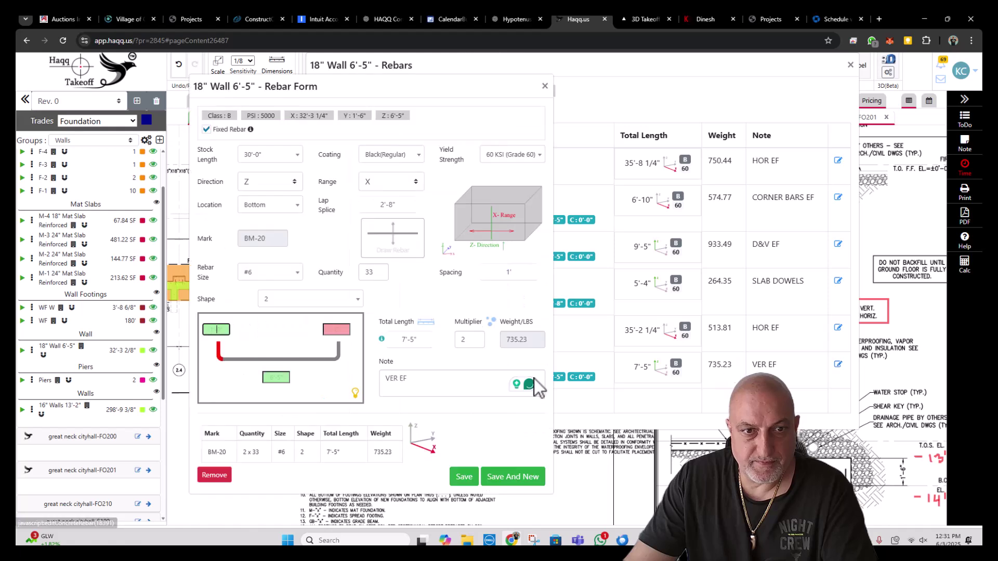
pyautogui.click(229, 473)
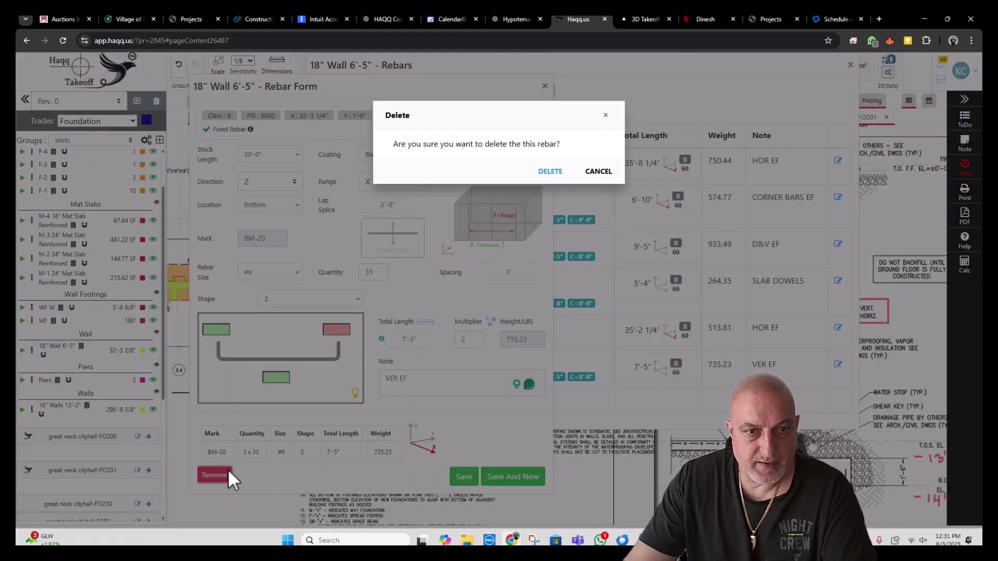
pyautogui.click(549, 172)
pyautogui.click(838, 328)
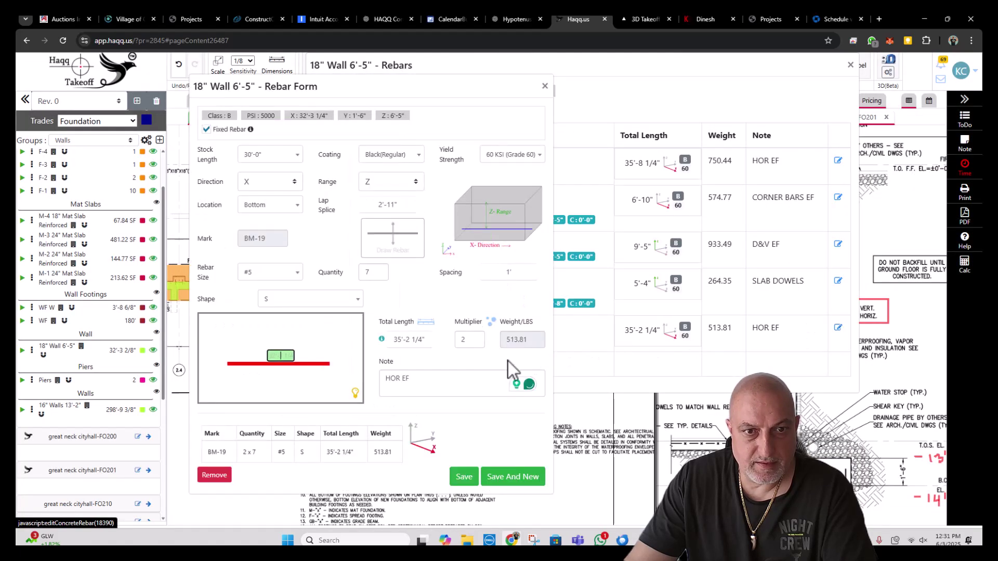
pyautogui.click(214, 474)
pyautogui.click(551, 172)
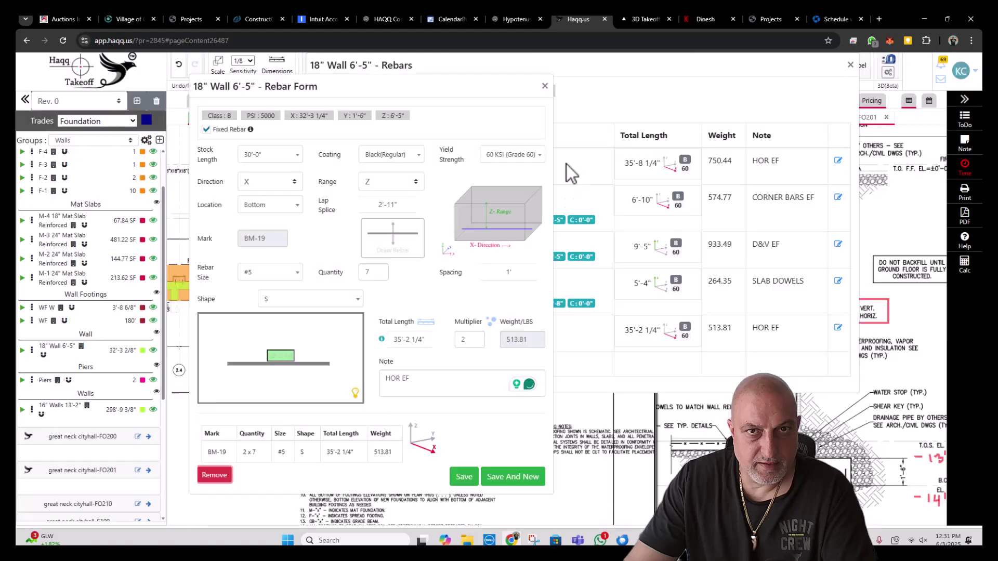
pyautogui.click(850, 64)
# - Check the completed perimeter walls on the foundation plan and from above in the 3D model
pyautogui.moveTo(541, 285)
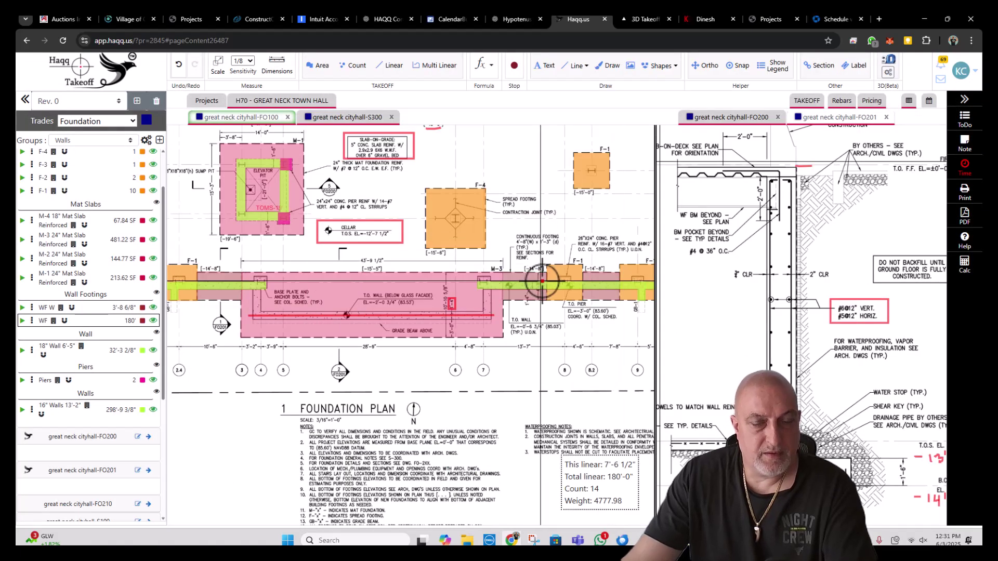
pyautogui.scroll(-5, 549, 282)
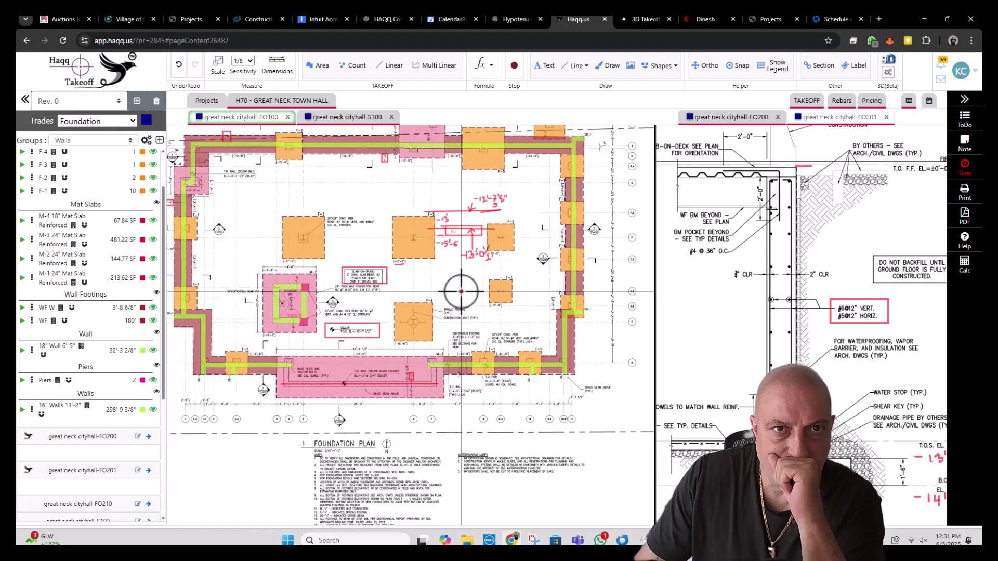
pyautogui.click(639, 20)
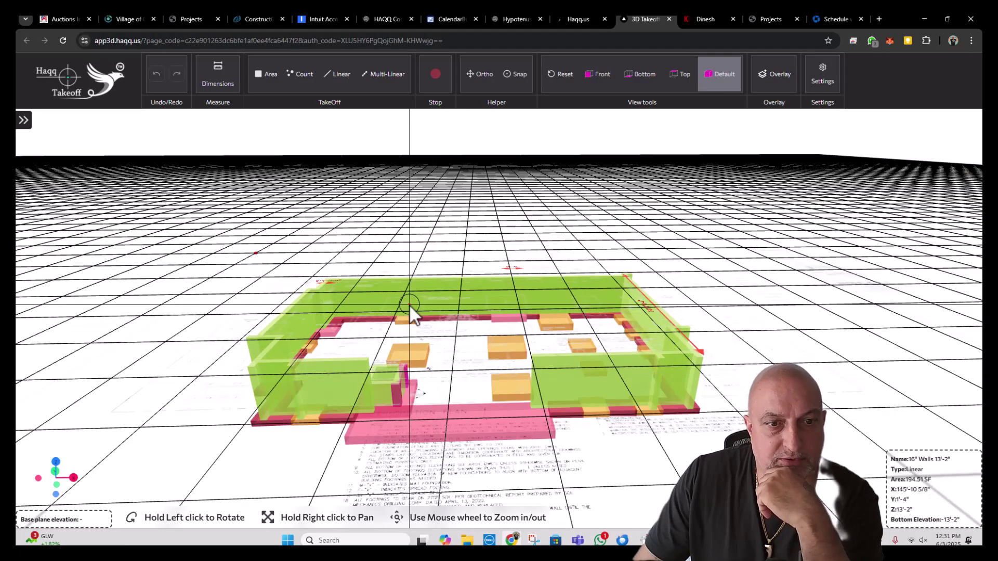
pyautogui.moveTo(434, 378); pyautogui.dragTo(427, 420)
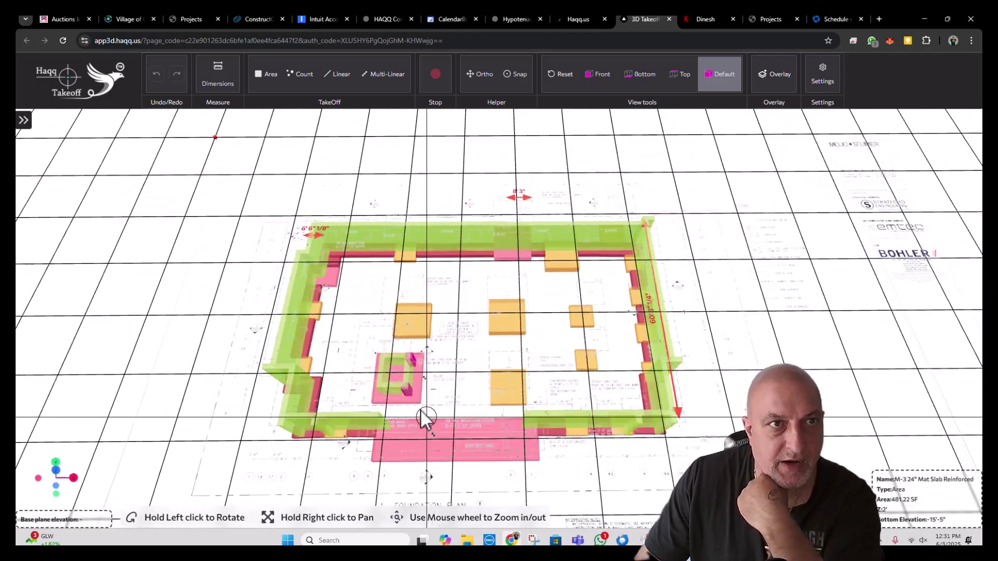
pyautogui.click(583, 18)
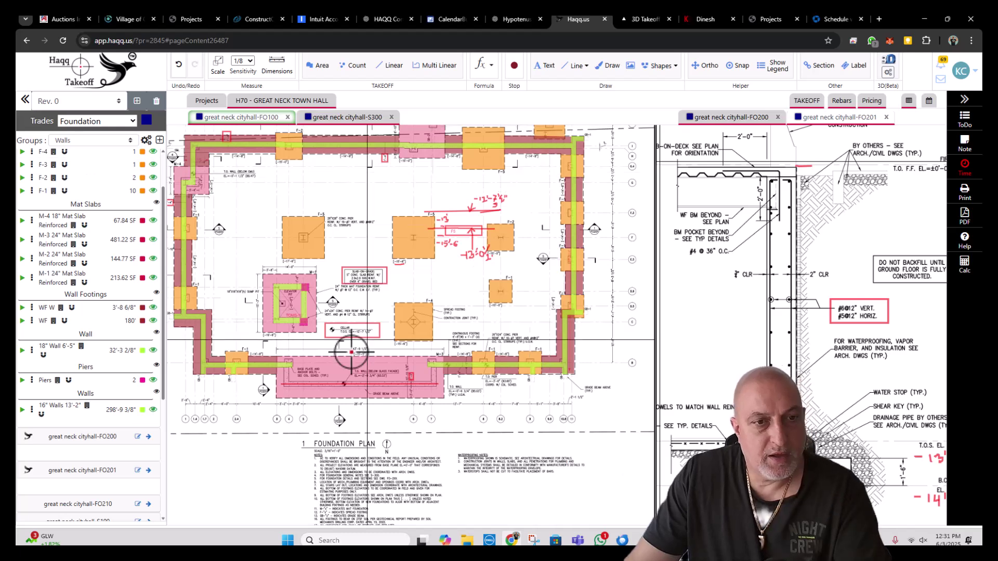
# - Examine the facade foundation wall section for its vertical and horizontal reinforcement, grade beam and elevations
pyautogui.scroll(-5, 761, 286)
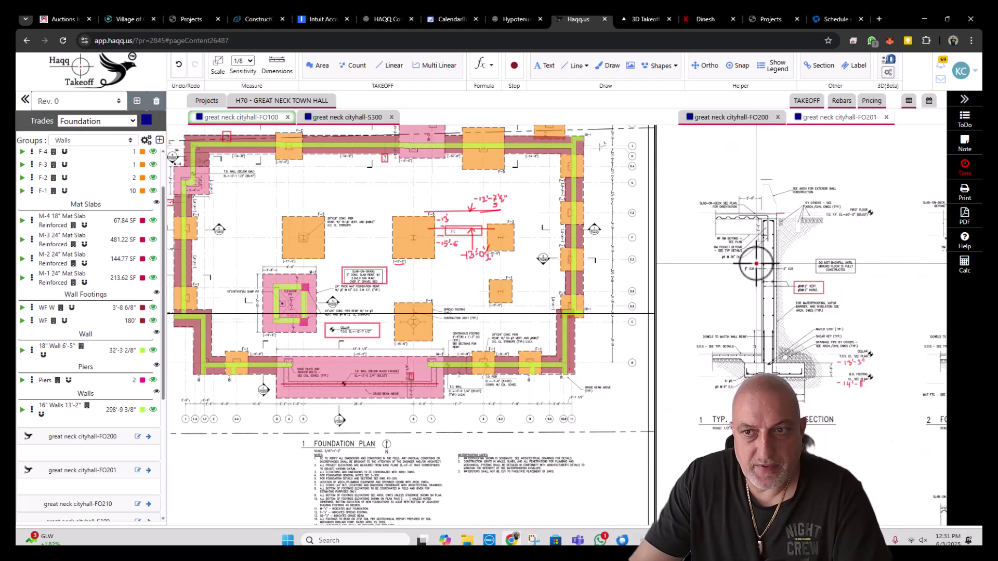
pyautogui.scroll(5, 790, 254)
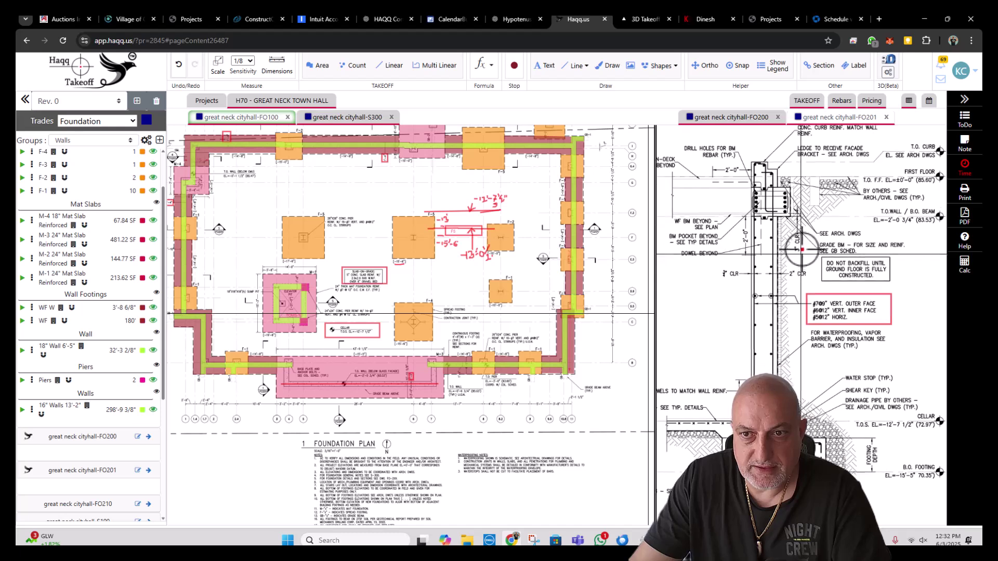
pyautogui.scroll(-1, 800, 228)
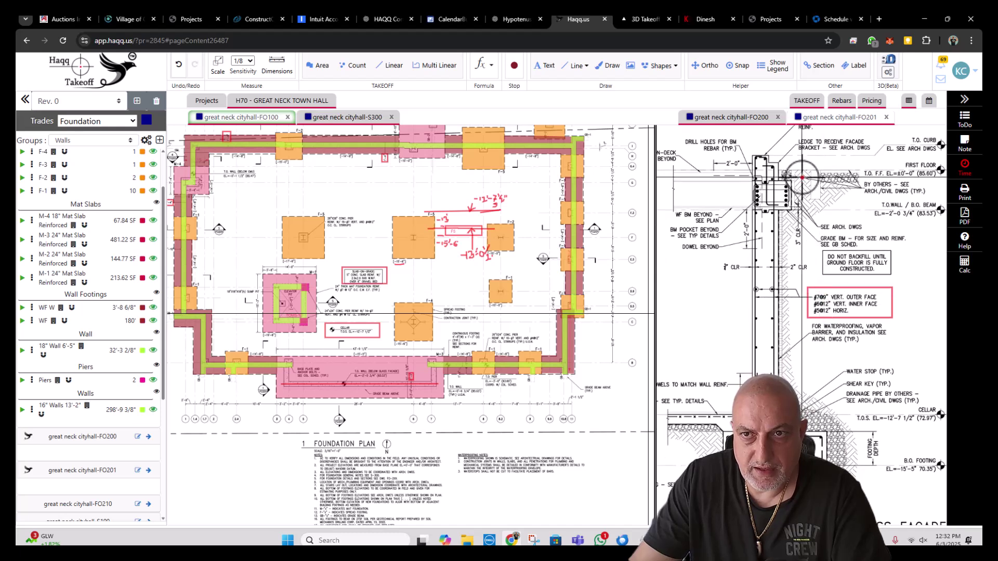
pyautogui.scroll(1, 802, 179)
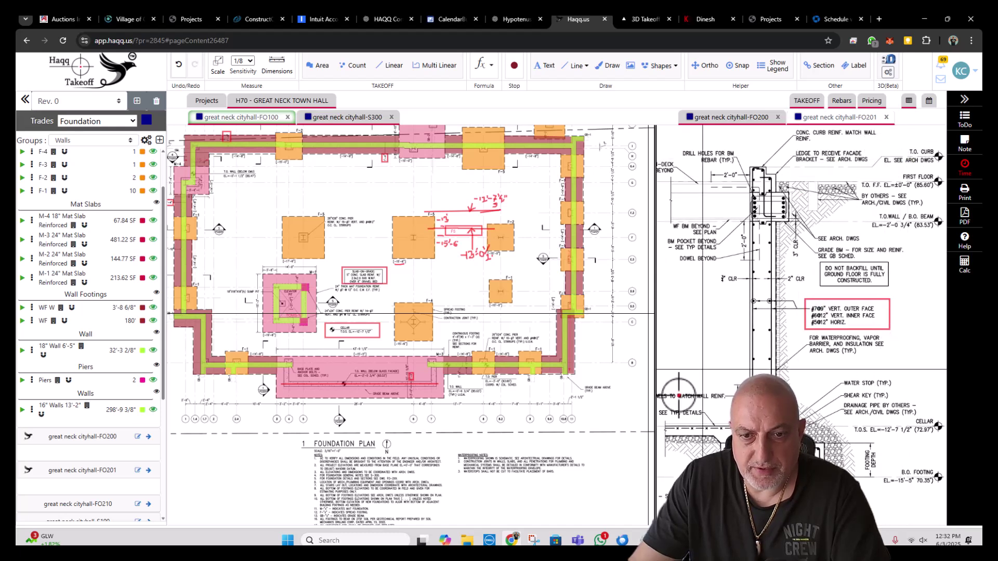
# - Switch to File Explorer and open the GN Village Hall Architectural Drawings PDF from the project's DOCUMENTS folder, under Original DWGs
pyautogui.click(466, 541)
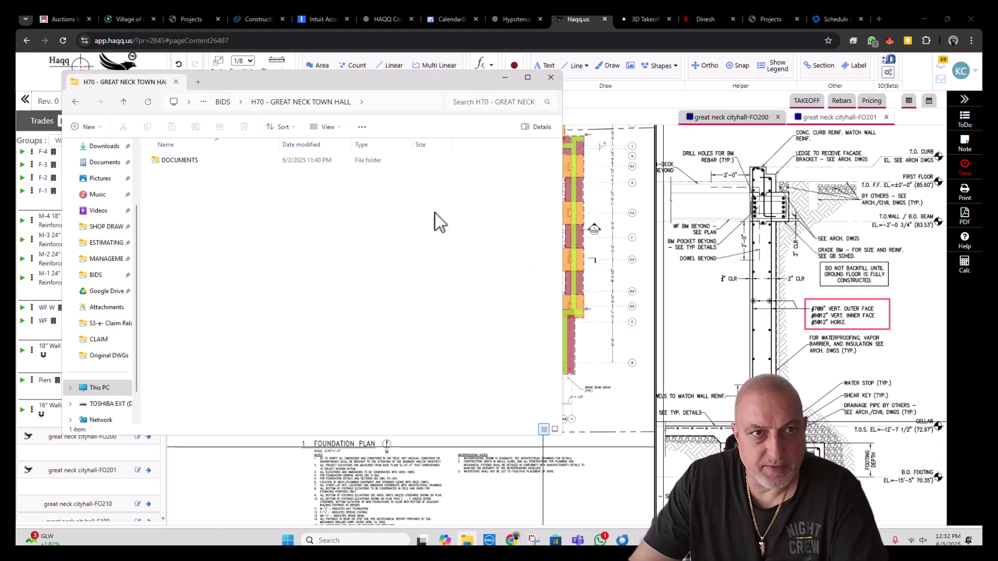
pyautogui.click(180, 160)
pyautogui.doubleClick(180, 160)
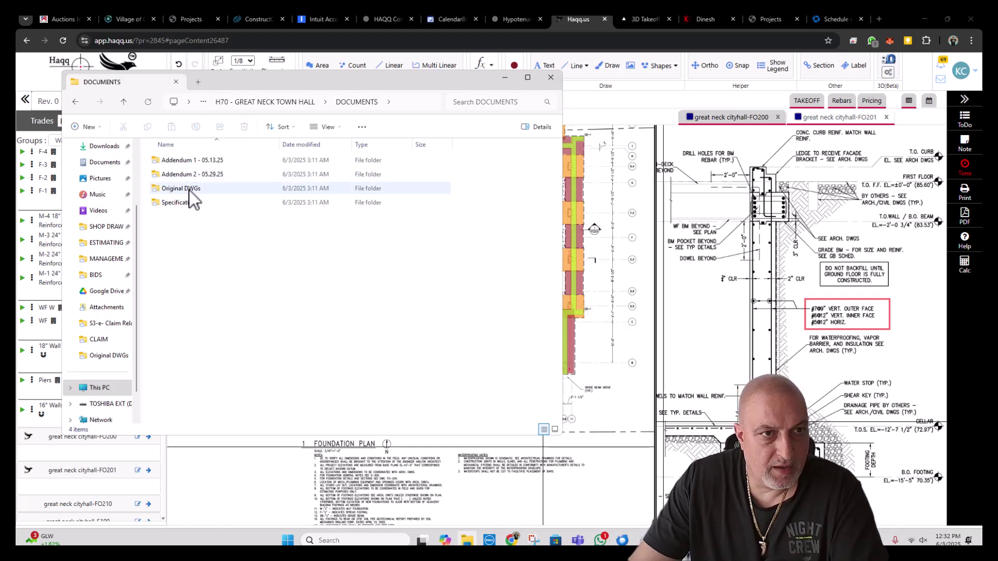
pyautogui.click(189, 190)
pyautogui.doubleClick(189, 190)
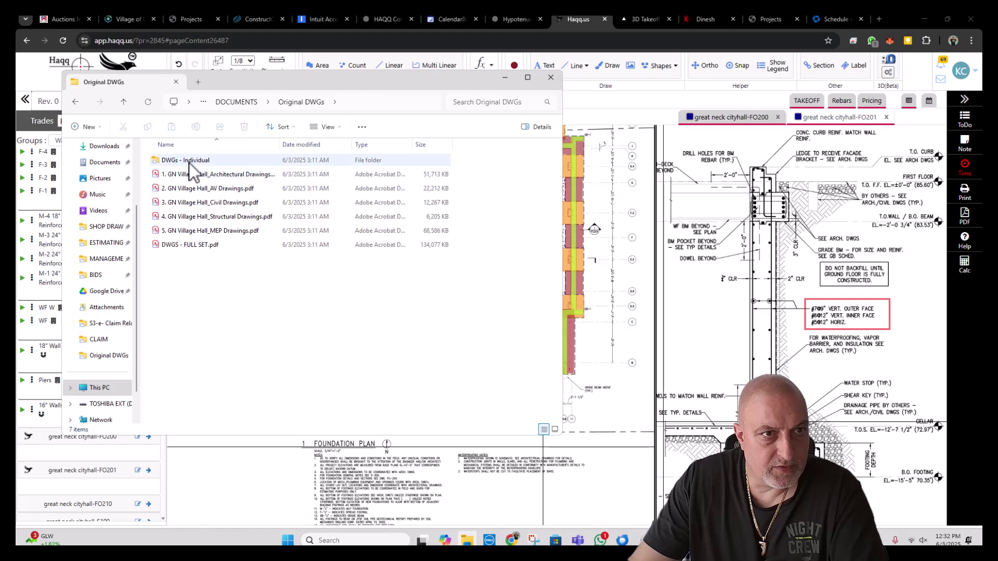
pyautogui.click(212, 176)
pyautogui.doubleClick(213, 176)
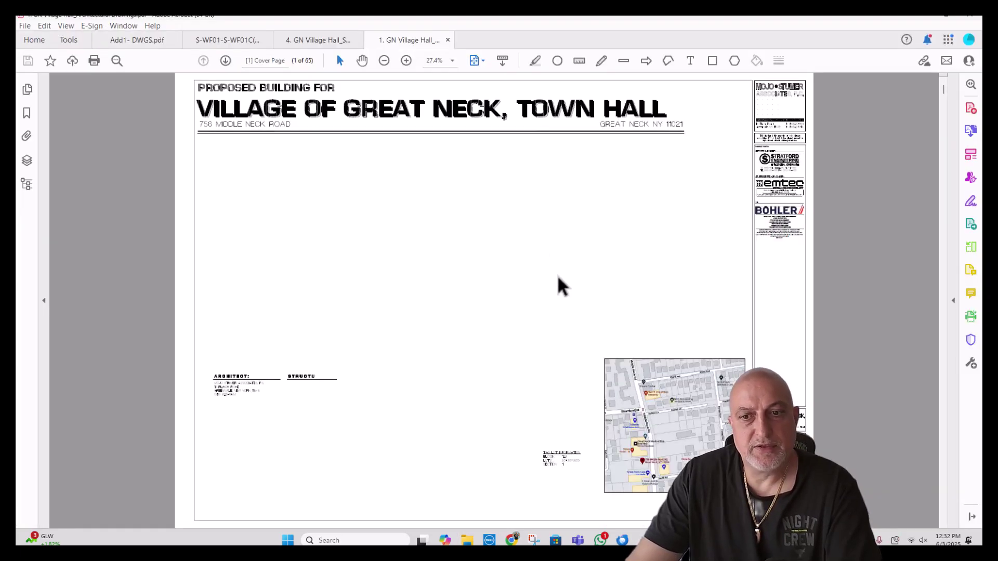
# - Review the cover sheet and site plan, then examine the front stair wall and section markers on the A-101 first floor plan
pyautogui.scroll(-2, 540, 274)
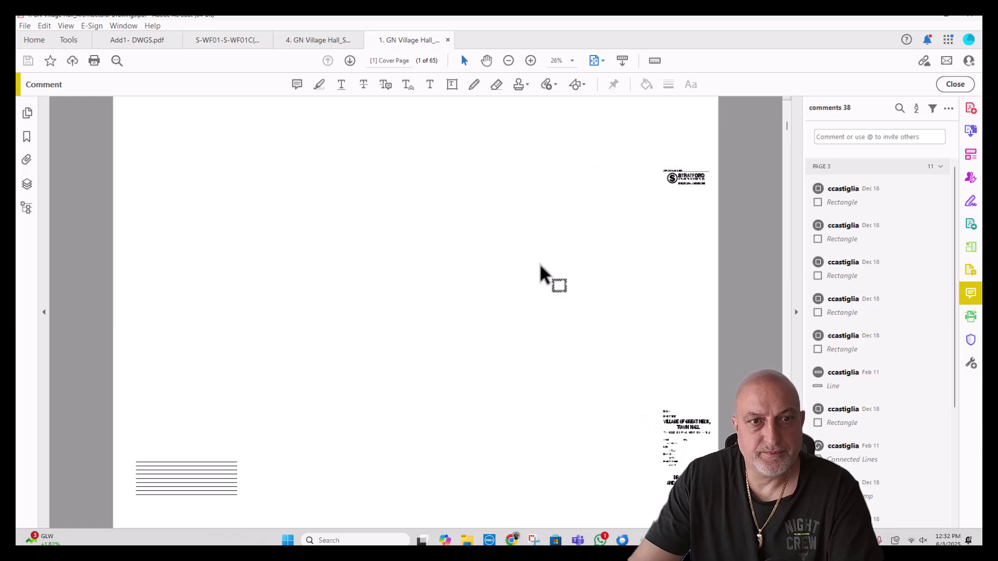
pyautogui.scroll(2, 541, 274)
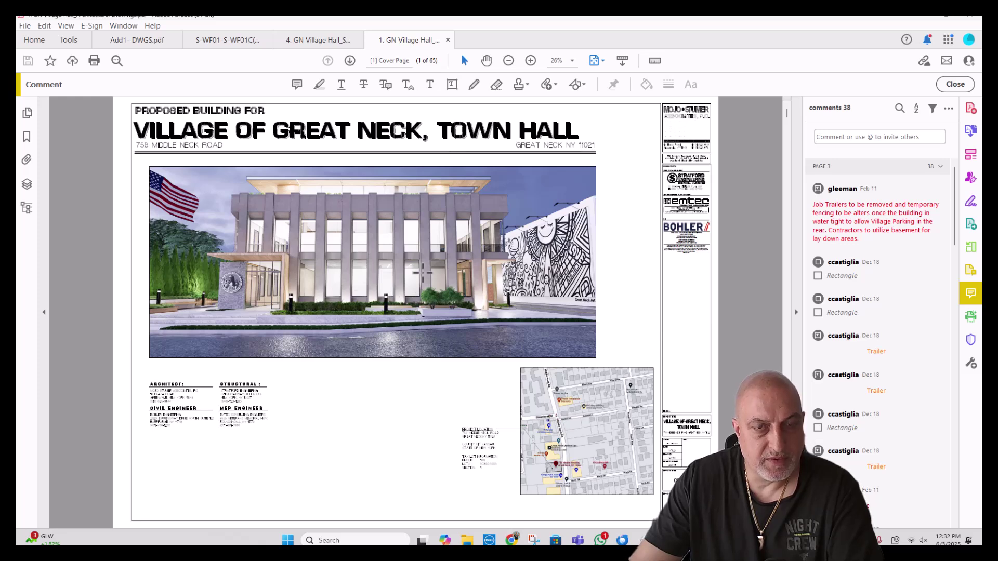
pyautogui.scroll(-2, 444, 268)
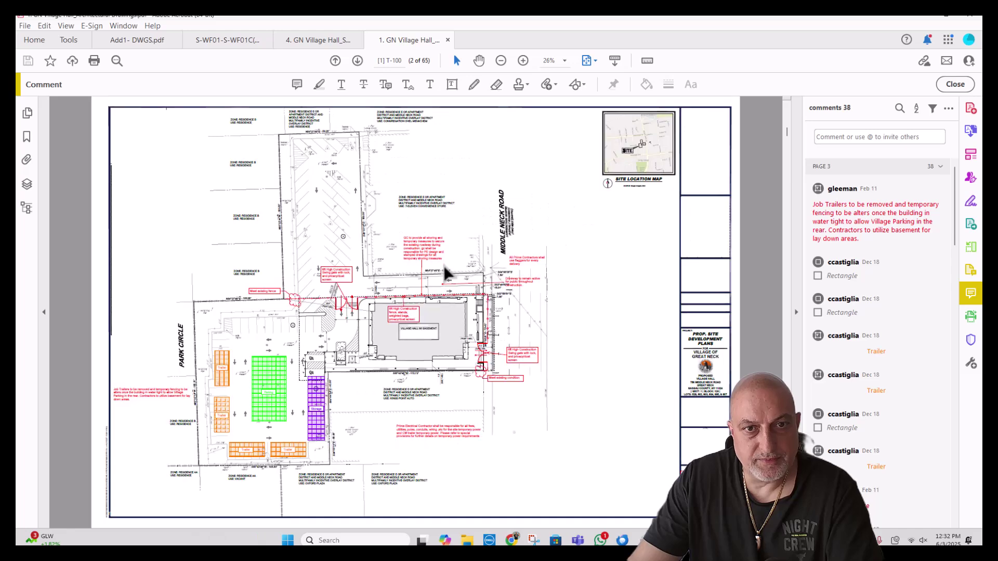
pyautogui.scroll(1, 444, 270)
pyautogui.scroll(-3, 444, 268)
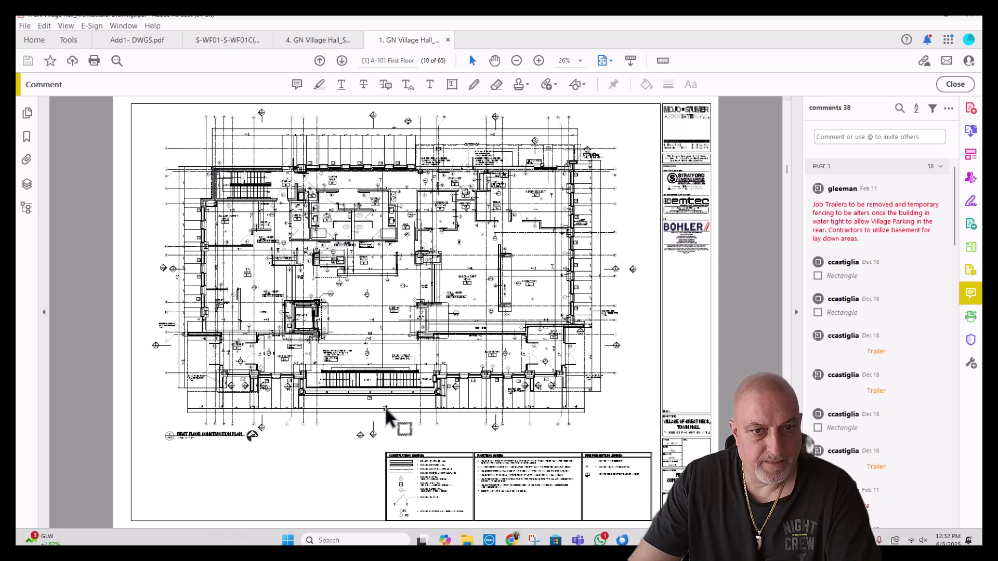
pyautogui.scroll(3, 378, 418)
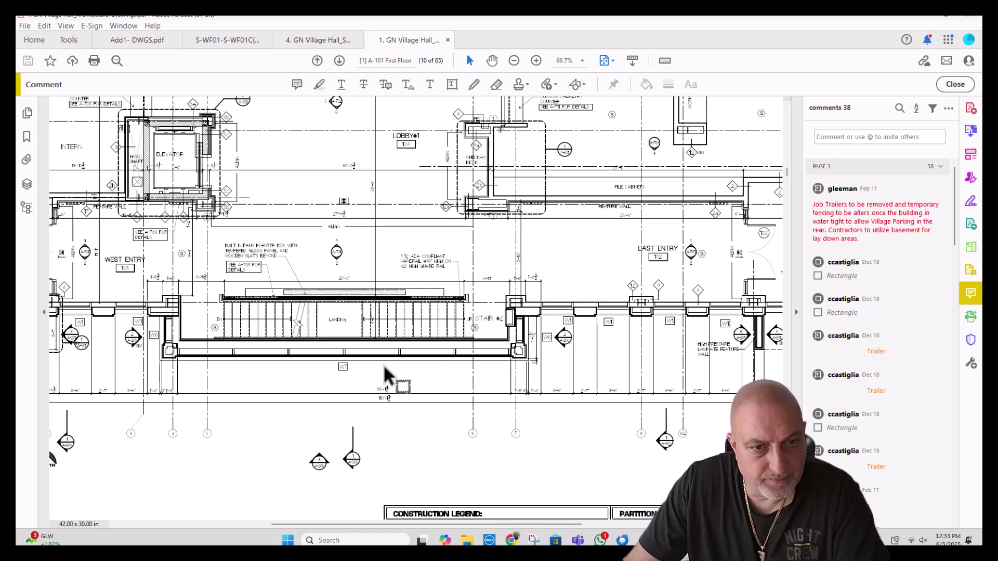
pyautogui.scroll(1, 313, 474)
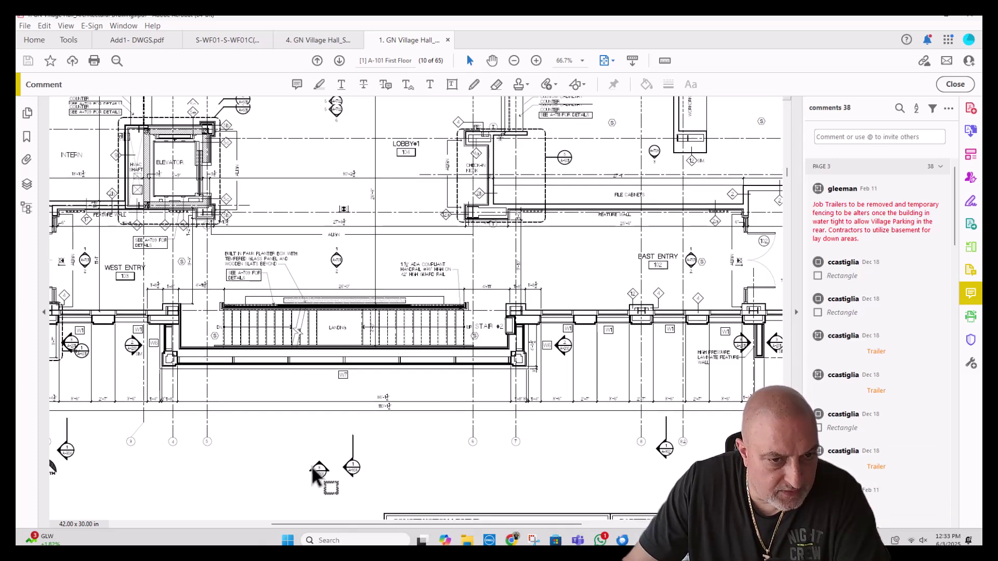
pyautogui.scroll(3, 314, 474)
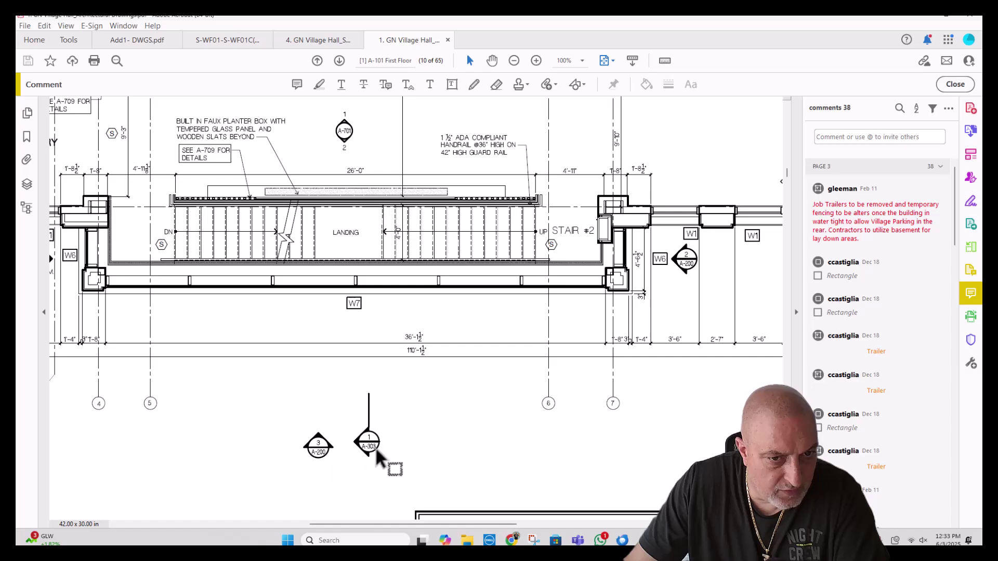
pyautogui.scroll(-2, 391, 447)
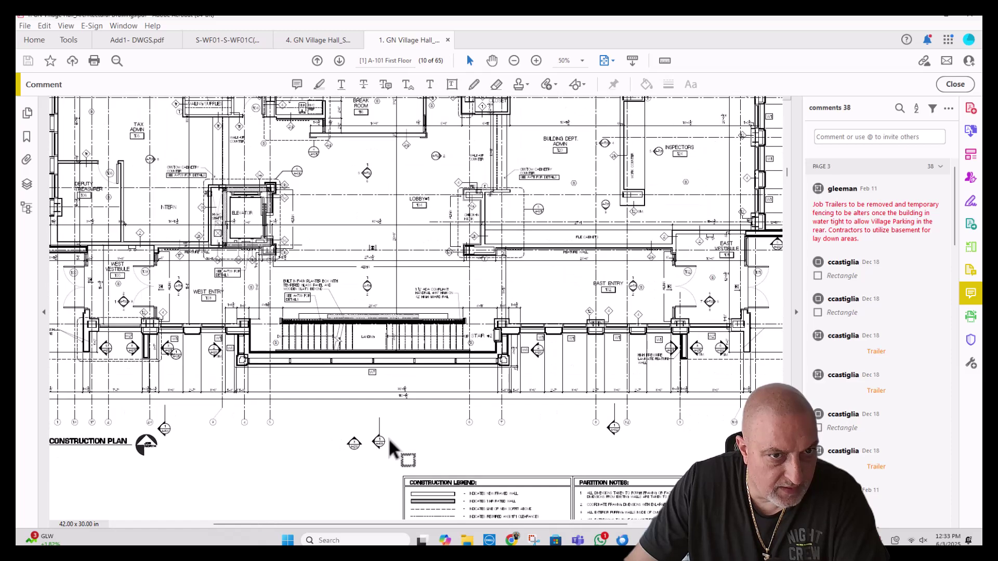
pyautogui.scroll(-2, 410, 422)
pyautogui.scroll(-1, 412, 423)
# - Look through the architectural elevations, building sections and wall sections for the front facade wall at the stair
pyautogui.scroll(2, 414, 419)
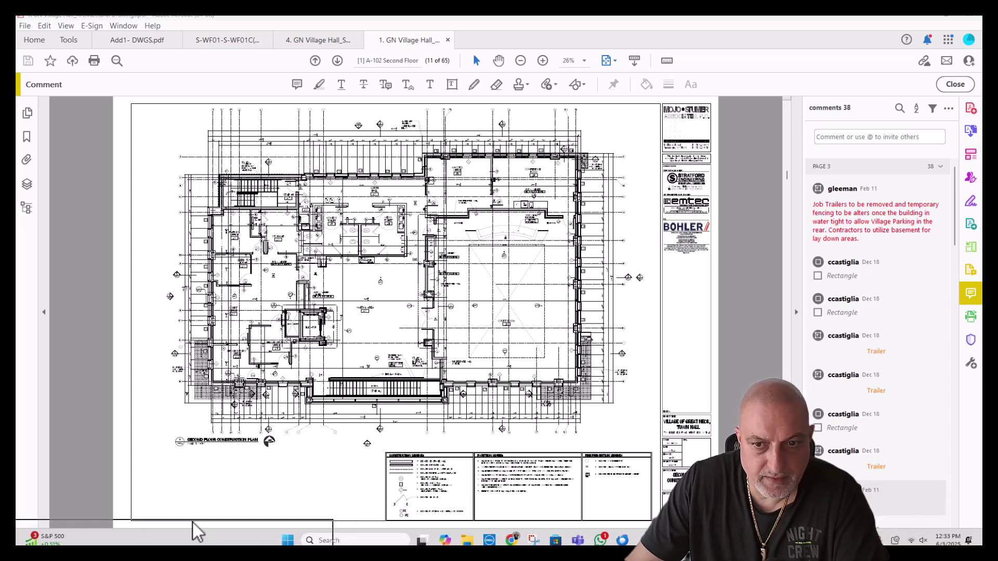
pyautogui.scroll(-2, 535, 441)
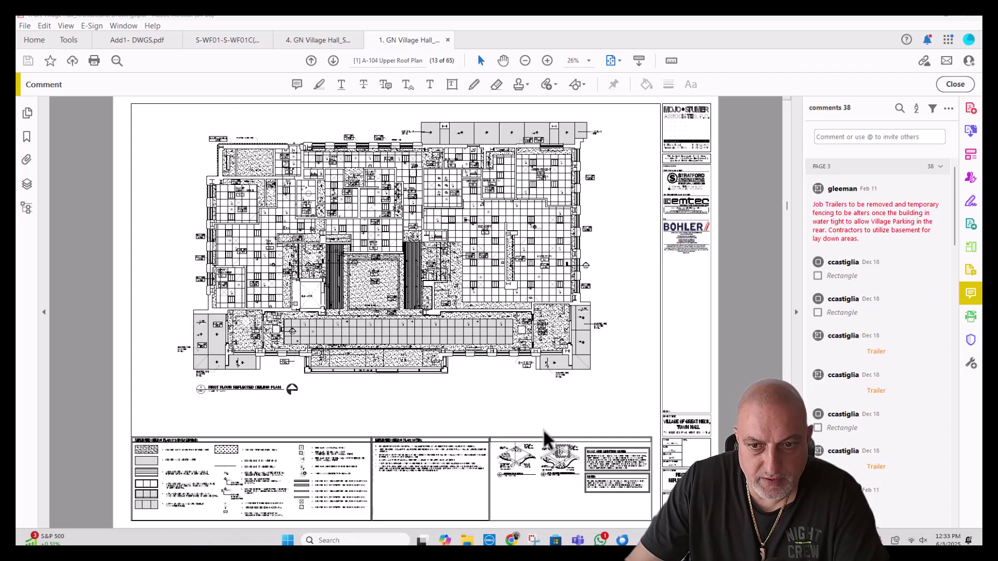
pyautogui.scroll(-7, 543, 426)
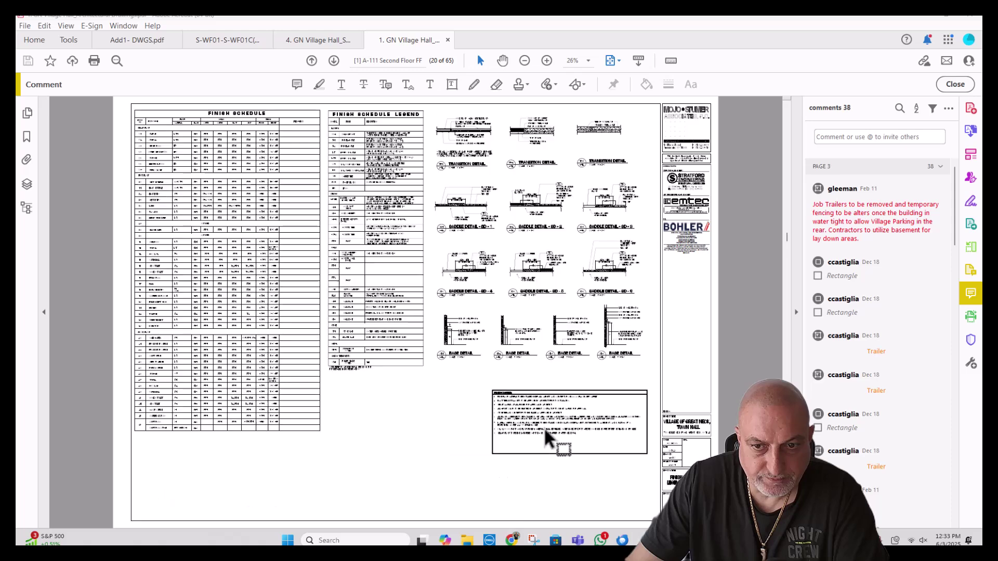
pyautogui.scroll(-4, 543, 427)
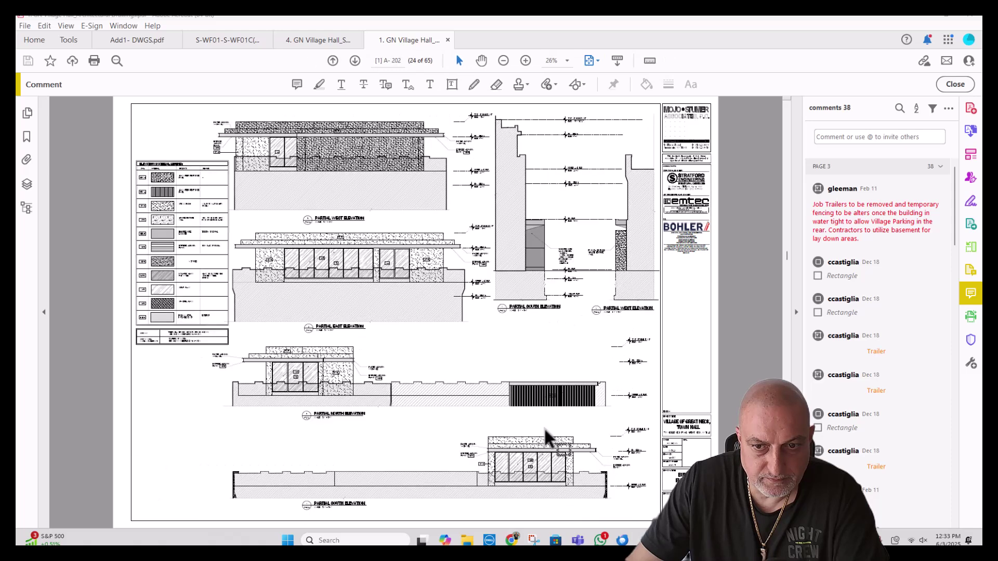
pyautogui.scroll(2, 544, 426)
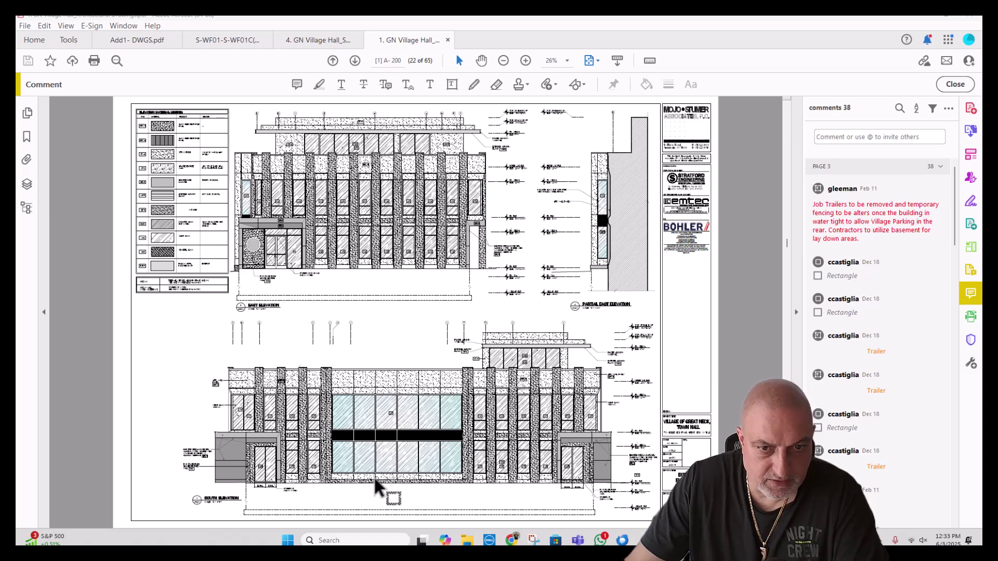
pyautogui.scroll(-5, 508, 411)
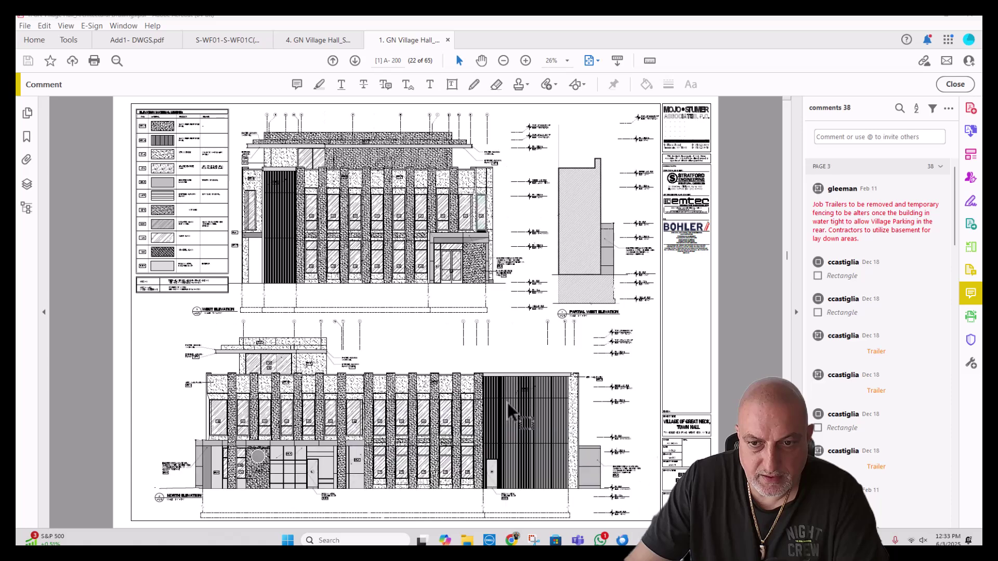
pyautogui.scroll(-6, 508, 406)
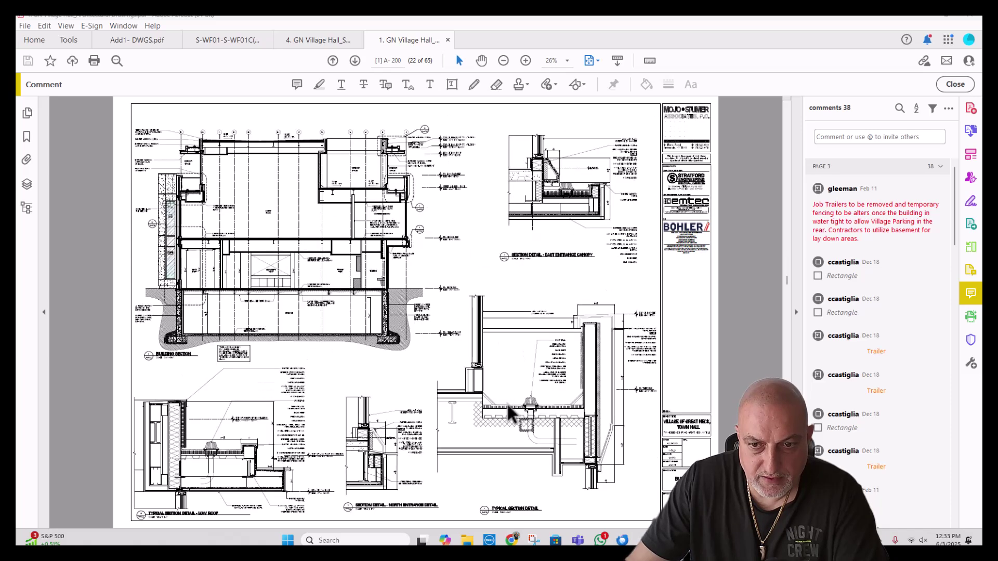
pyautogui.scroll(-3, 508, 410)
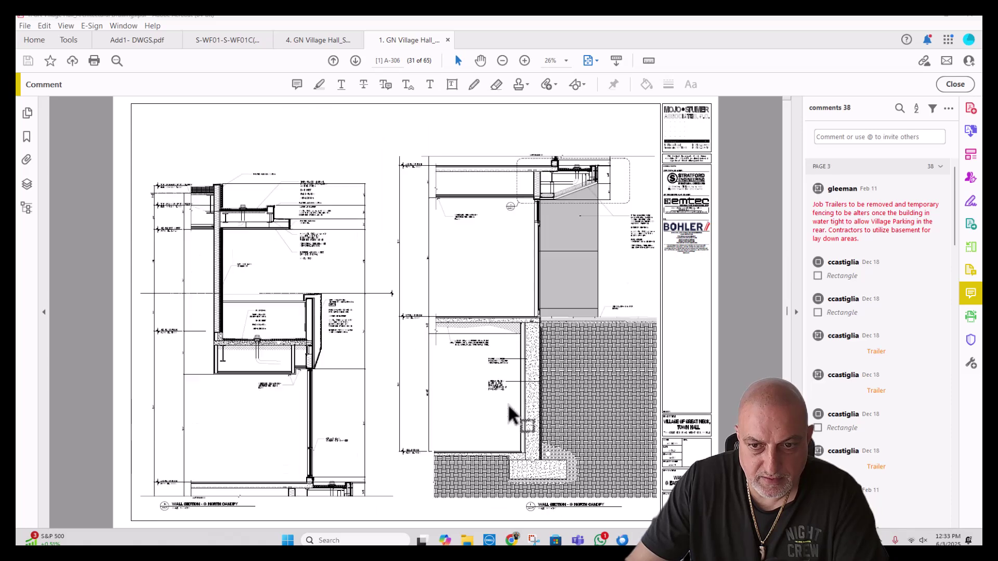
pyautogui.scroll(-2, 508, 408)
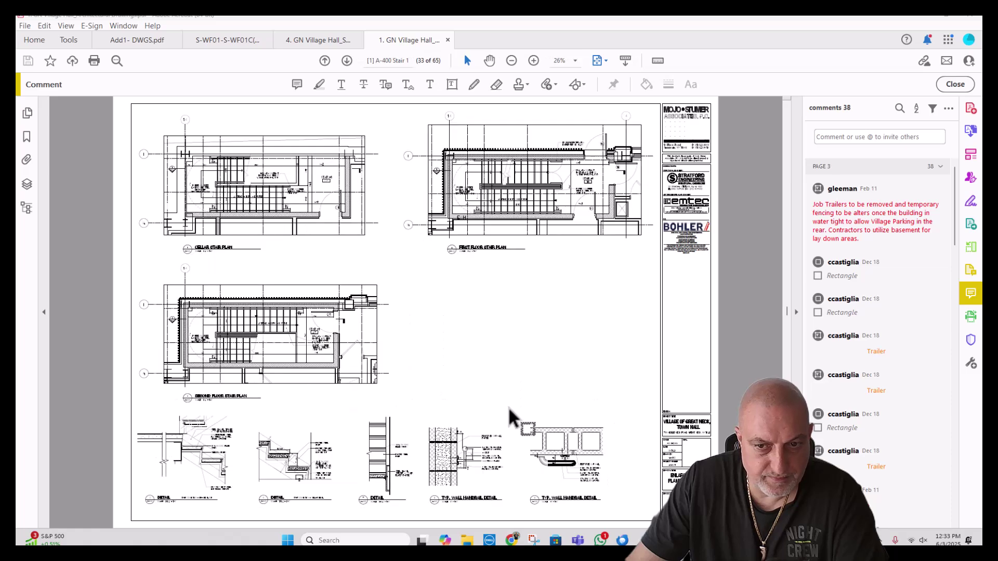
pyautogui.scroll(-4, 540, 385)
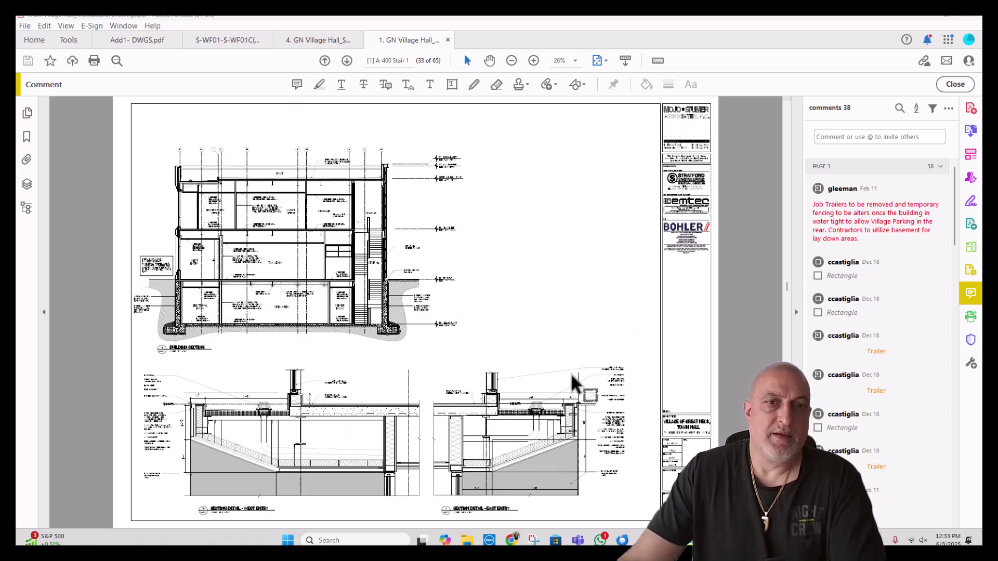
pyautogui.scroll(-3, 581, 327)
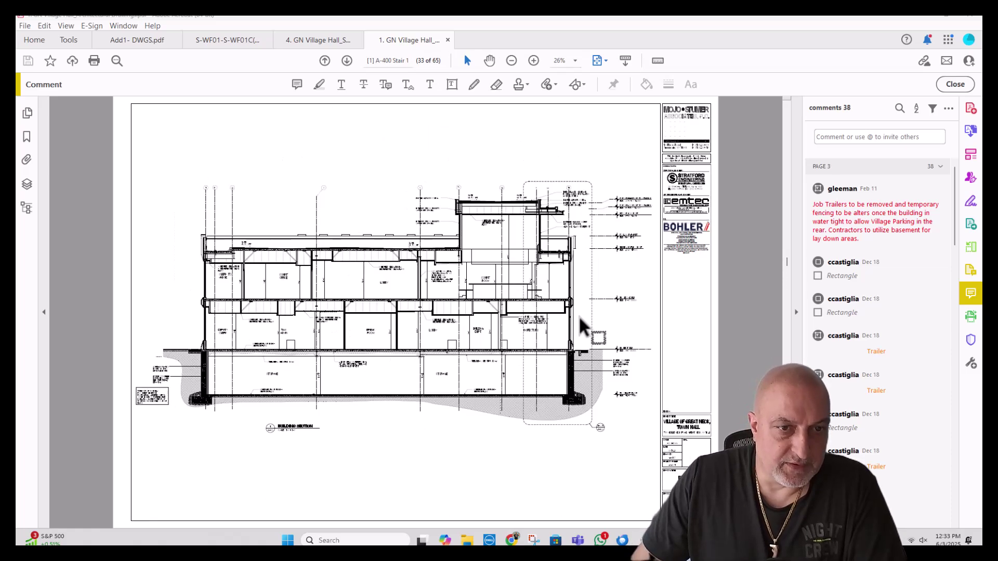
# - Go back through the architectural set to the A-100 cellar and A-101 first floor plans and check the front stair wall and its section markers
pyautogui.scroll(12, 579, 318)
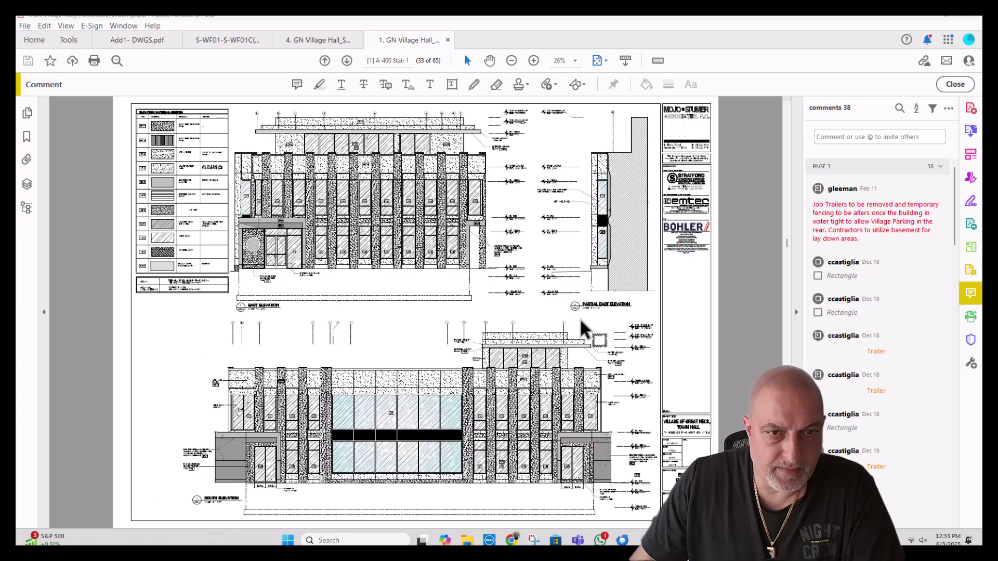
pyautogui.scroll(-2, 550, 343)
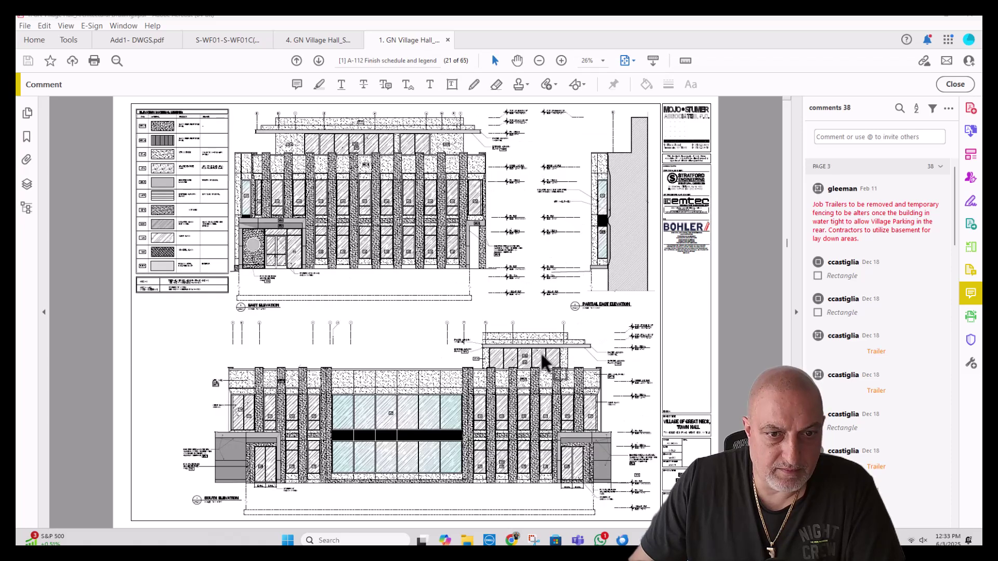
pyautogui.scroll(6, 419, 436)
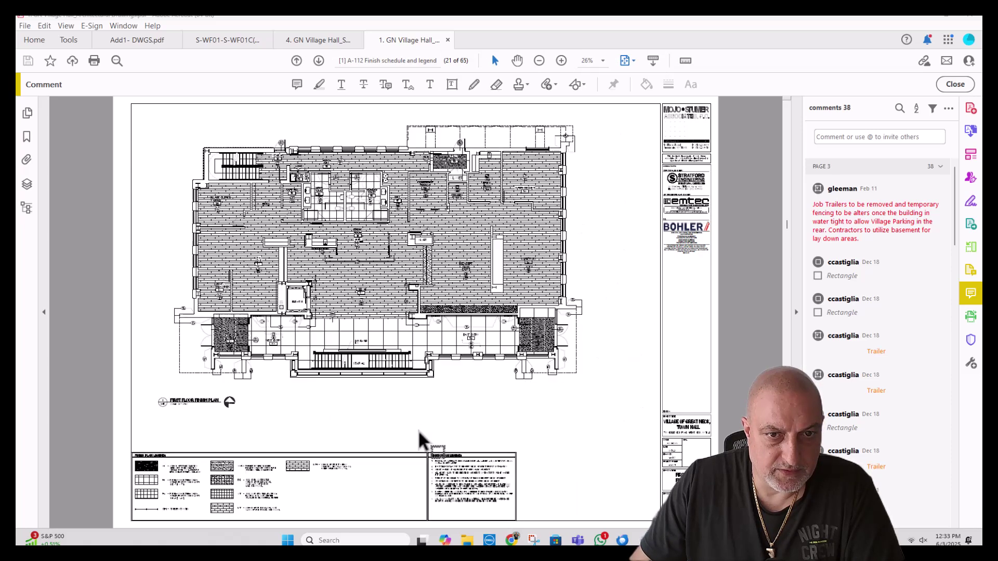
pyautogui.scroll(2, 418, 430)
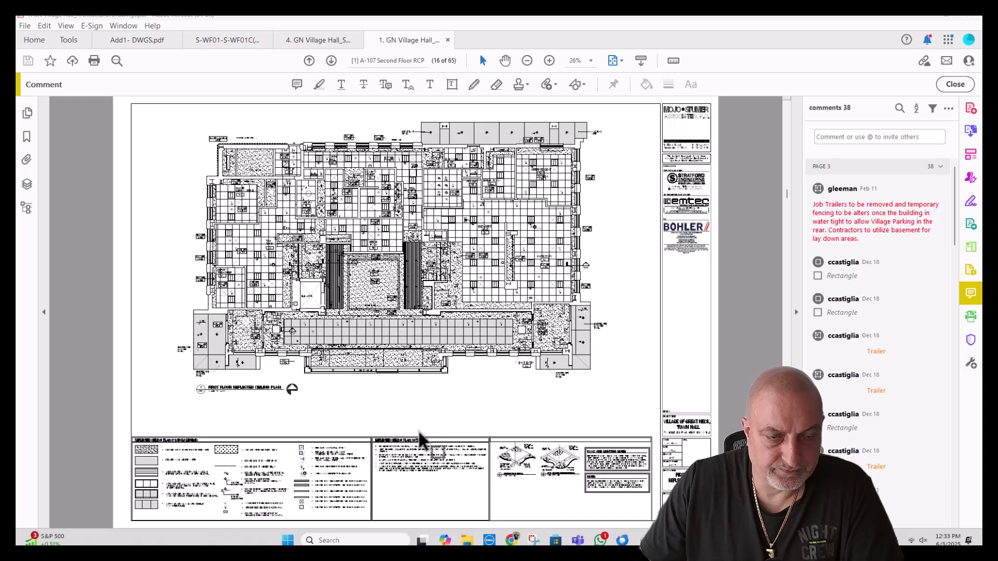
pyautogui.scroll(2, 418, 430)
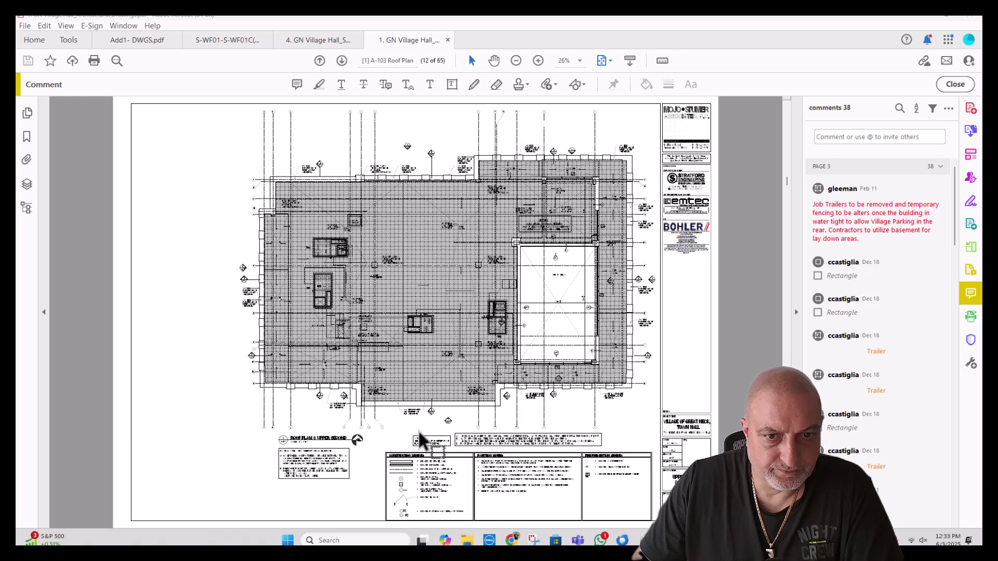
pyautogui.scroll(1, 419, 439)
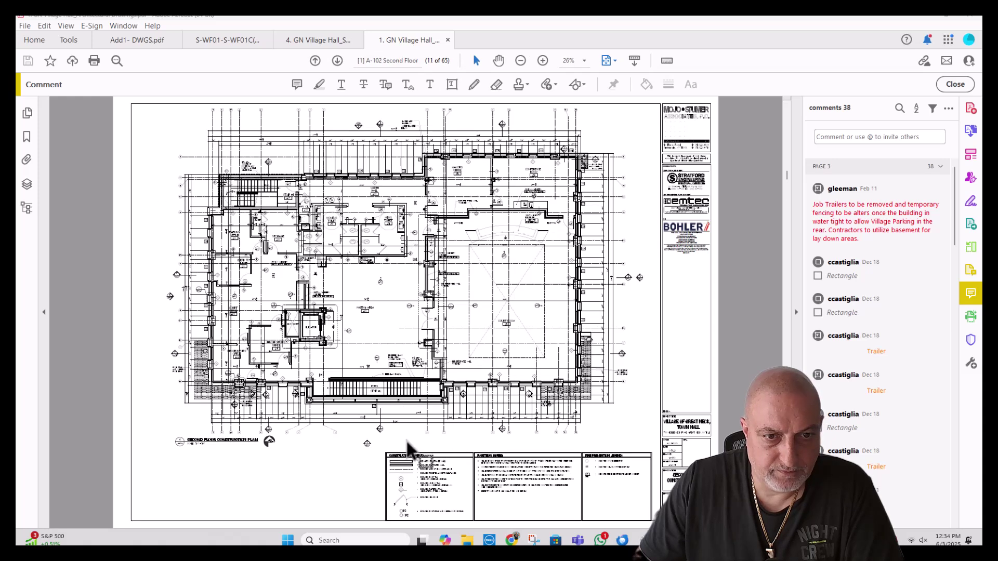
pyautogui.scroll(4, 372, 432)
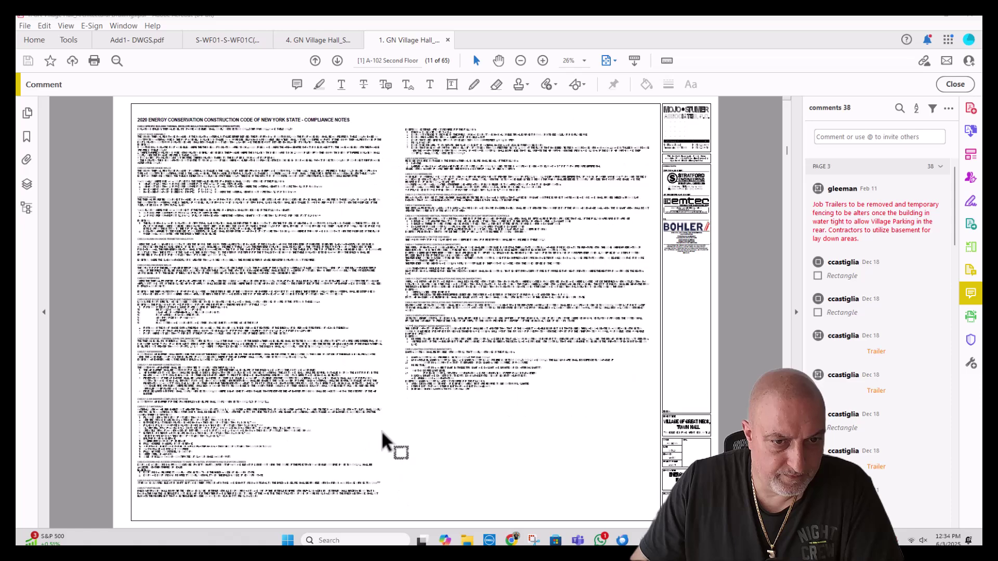
pyautogui.scroll(3, 437, 405)
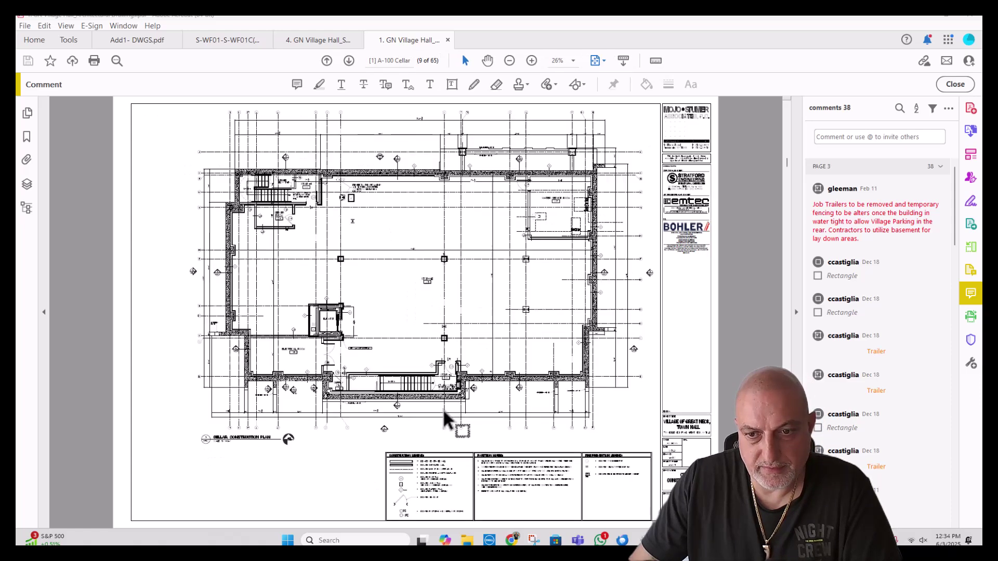
pyautogui.scroll(5, 429, 412)
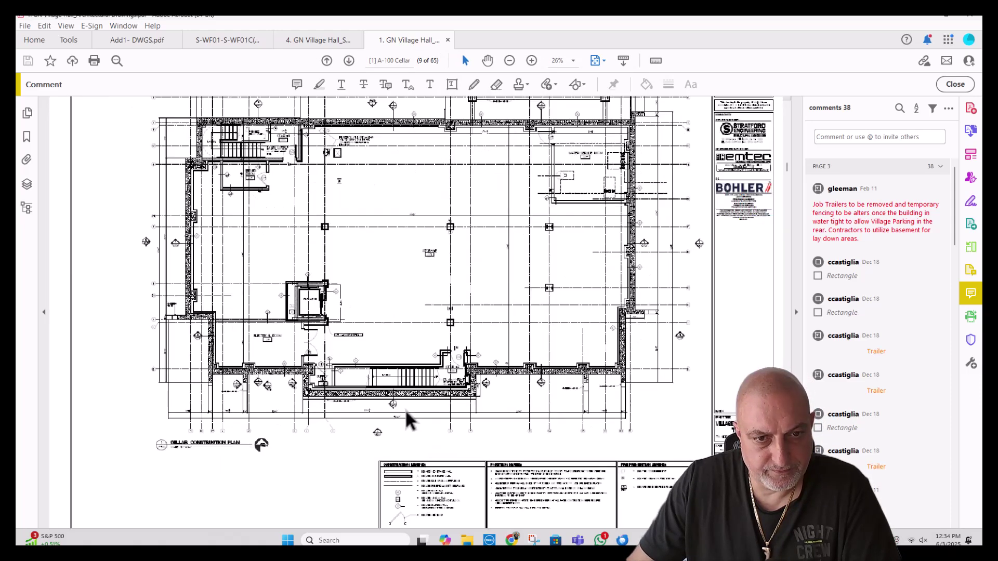
pyautogui.scroll(-4, 429, 358)
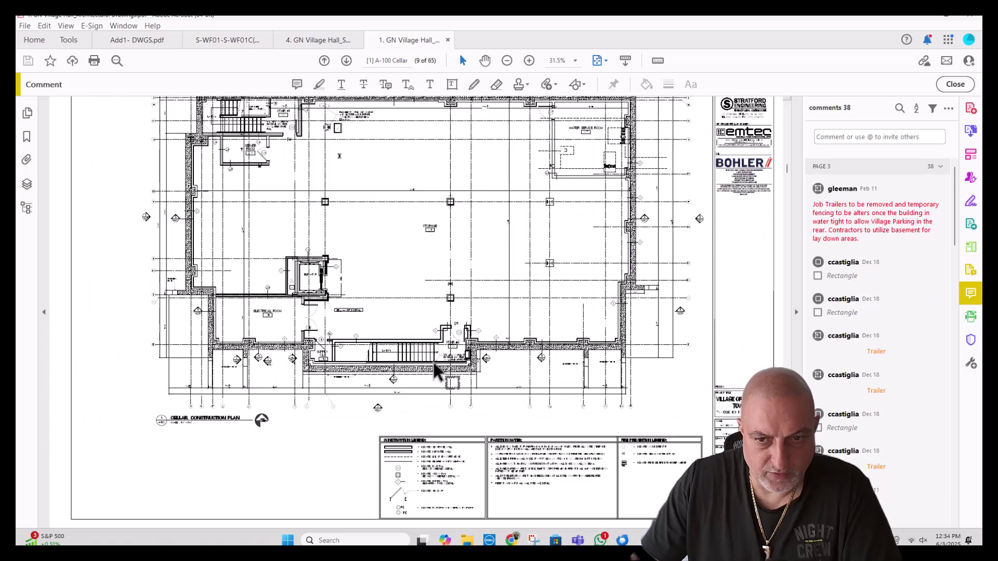
pyautogui.scroll(-3, 532, 395)
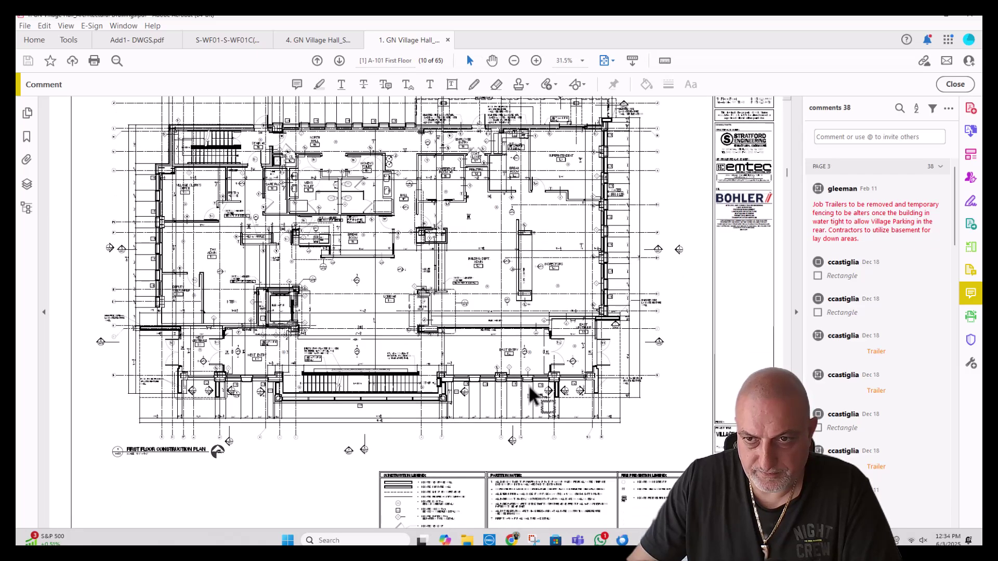
# - Find the building section on A-303 and examine the front foundation wall at Stair #2, from its footing up to the first floor
pyautogui.scroll(-4, 533, 395)
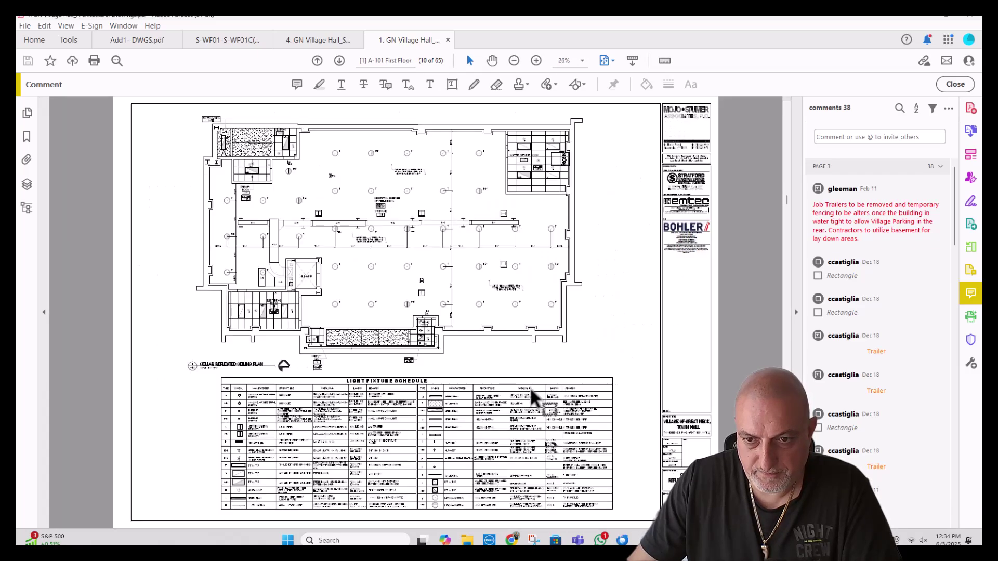
pyautogui.scroll(-15, 531, 389)
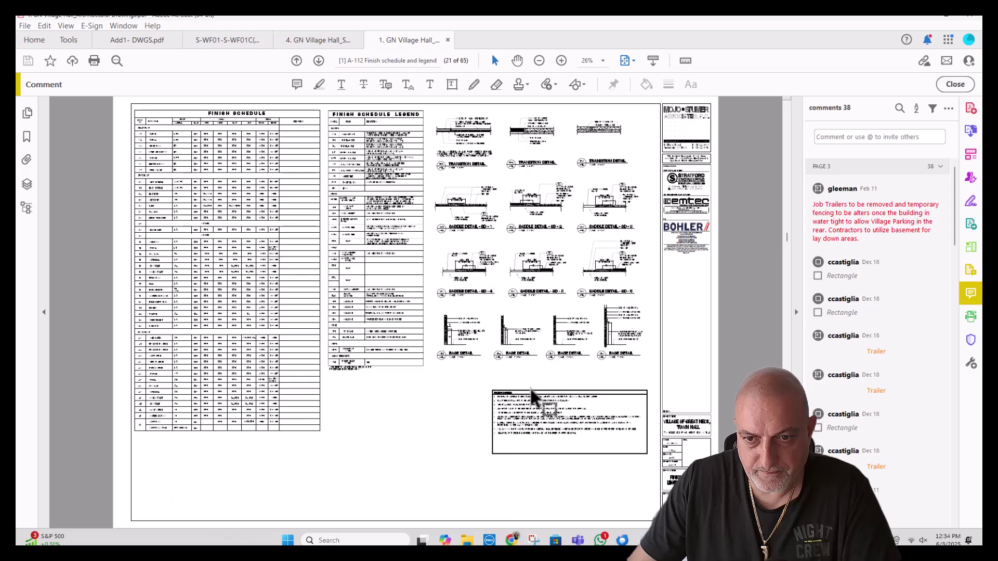
pyautogui.scroll(-4, 533, 400)
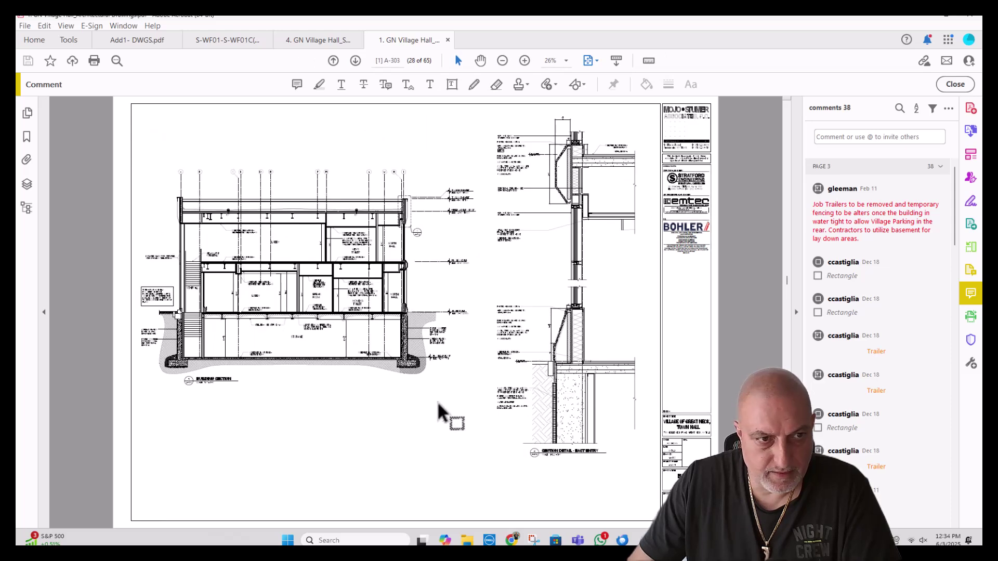
pyautogui.keyDown('ctrl'); pyautogui.scroll(1, 204, 342); pyautogui.keyUp('ctrl')
pyautogui.keyDown('ctrl'); pyautogui.scroll(4, 204, 335); pyautogui.keyUp('ctrl')
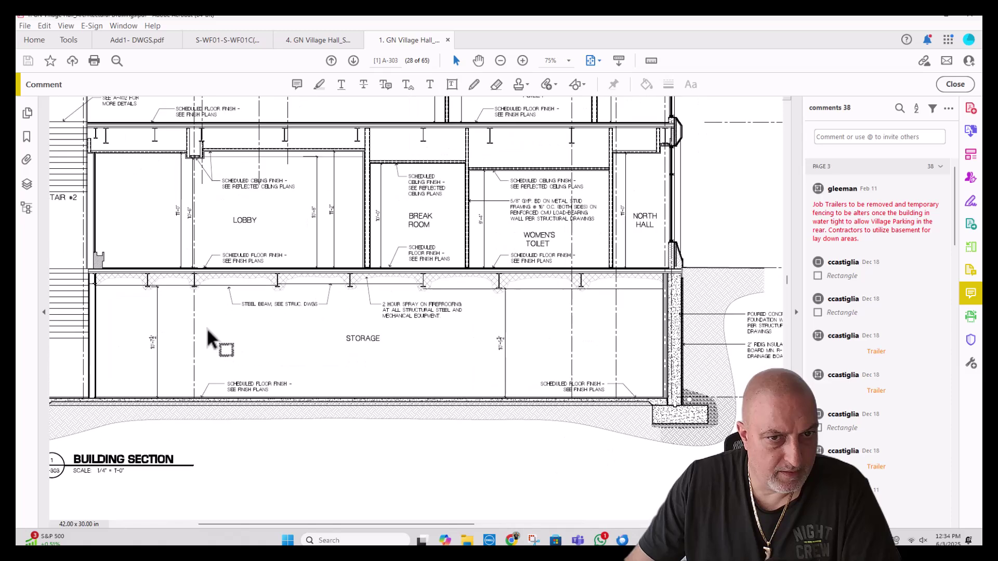
pyautogui.moveTo(422, 524); pyautogui.dragTo(341, 523)
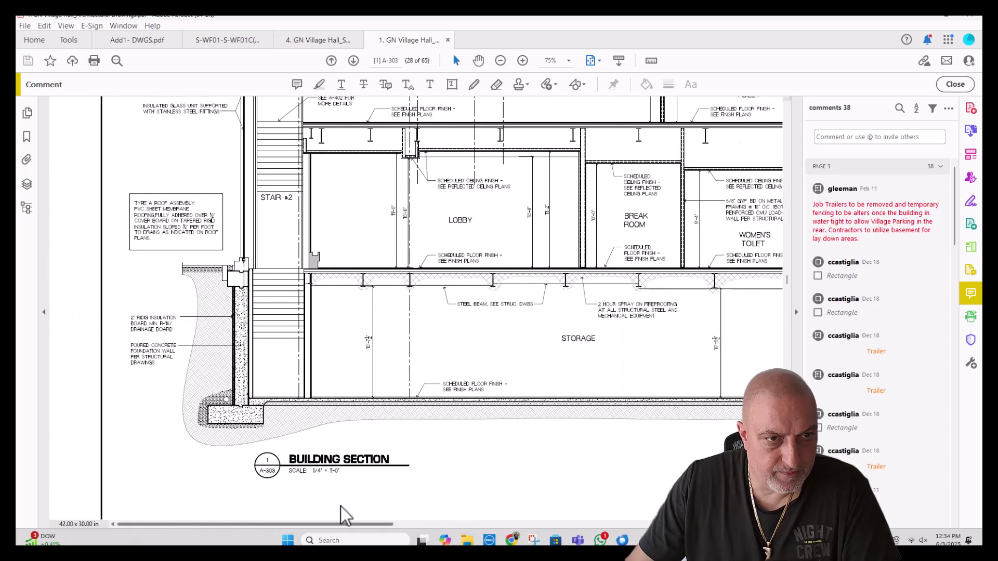
pyautogui.keyDown('ctrl'); pyautogui.scroll(2, 201, 267); pyautogui.keyUp('ctrl')
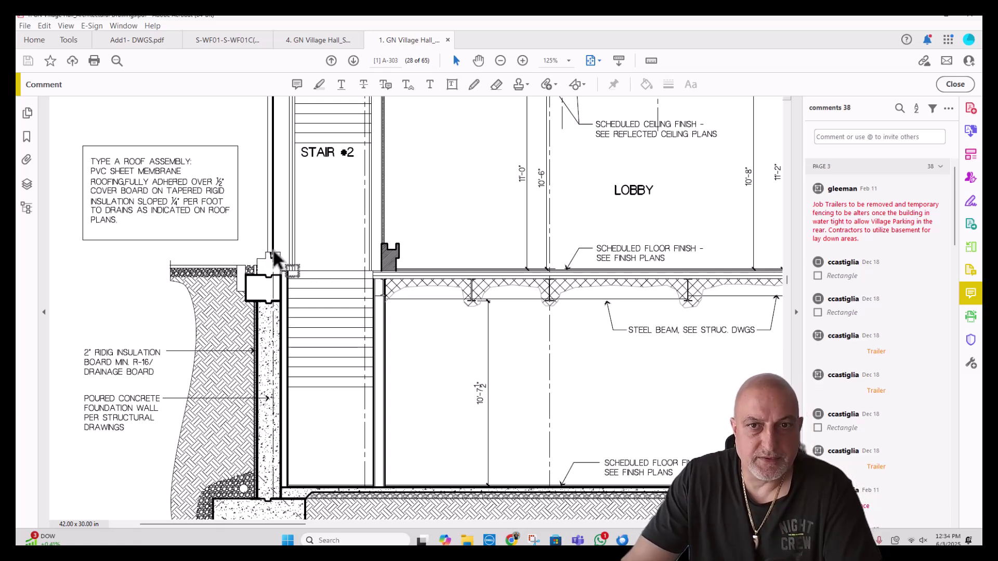
pyautogui.keyDown('ctrl'); pyautogui.scroll(-2, 274, 253); pyautogui.keyUp('ctrl')
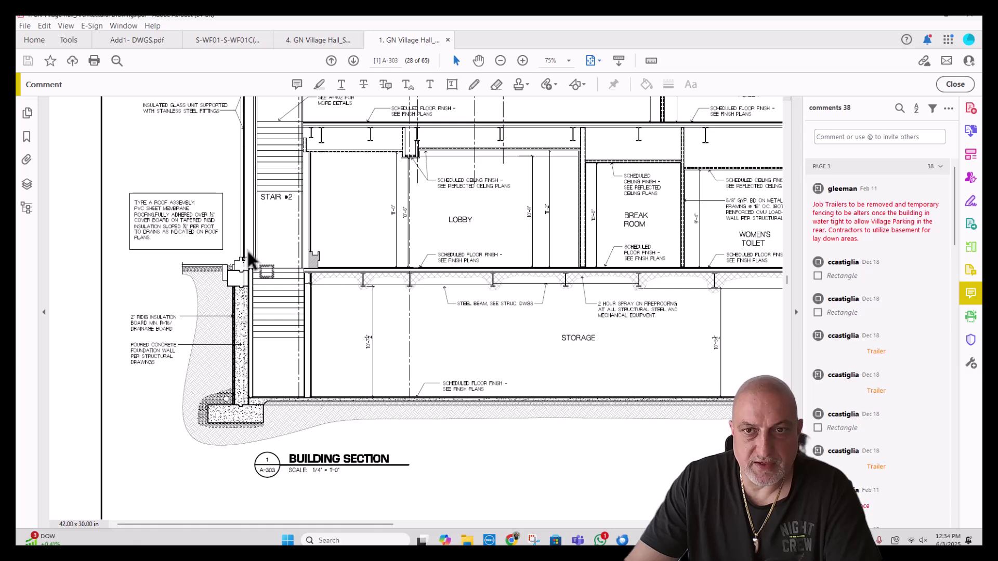
pyautogui.keyDown('ctrl'); pyautogui.scroll(-3, 248, 263); pyautogui.keyUp('ctrl')
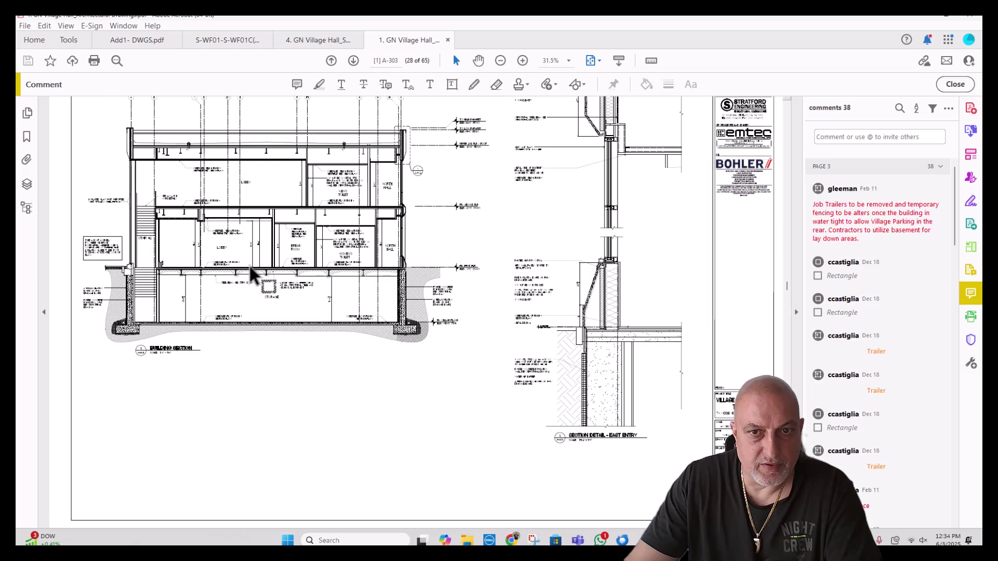
pyautogui.keyDown('ctrl'); pyautogui.scroll(-1, 256, 266); pyautogui.keyUp('ctrl')
# - Look through the building and wall sections from A-304 to A-307, continuing to the enlarged stair plans on A-400 and A-401
pyautogui.scroll(-2, 264, 272)
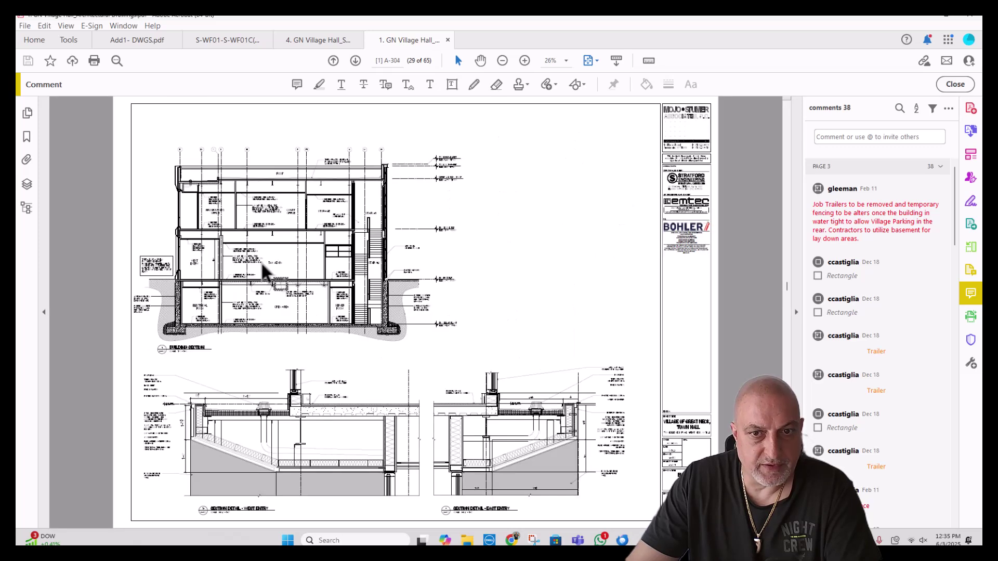
pyautogui.scroll(-4, 389, 252)
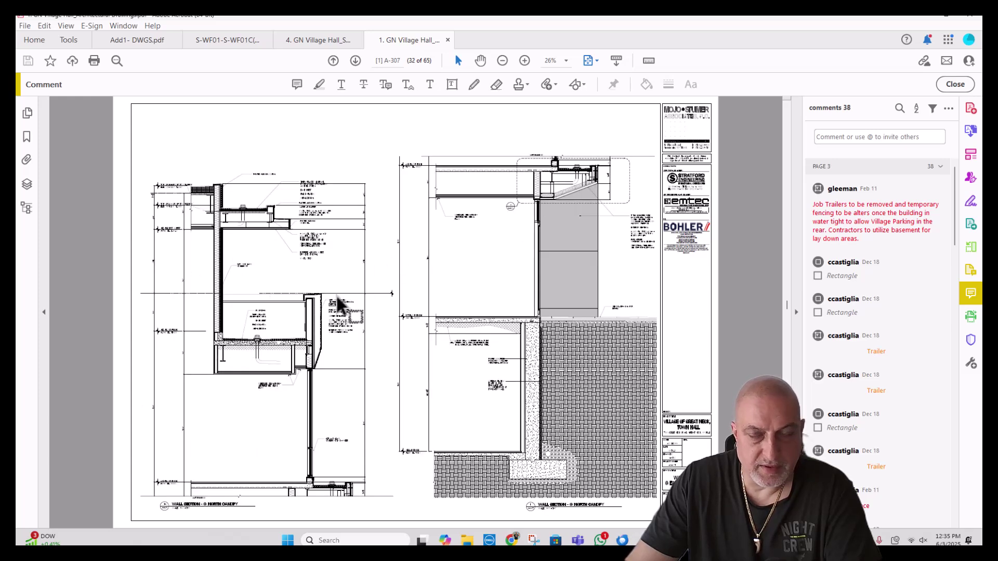
pyautogui.scroll(2, 338, 304)
pyautogui.scroll(-2, 291, 322)
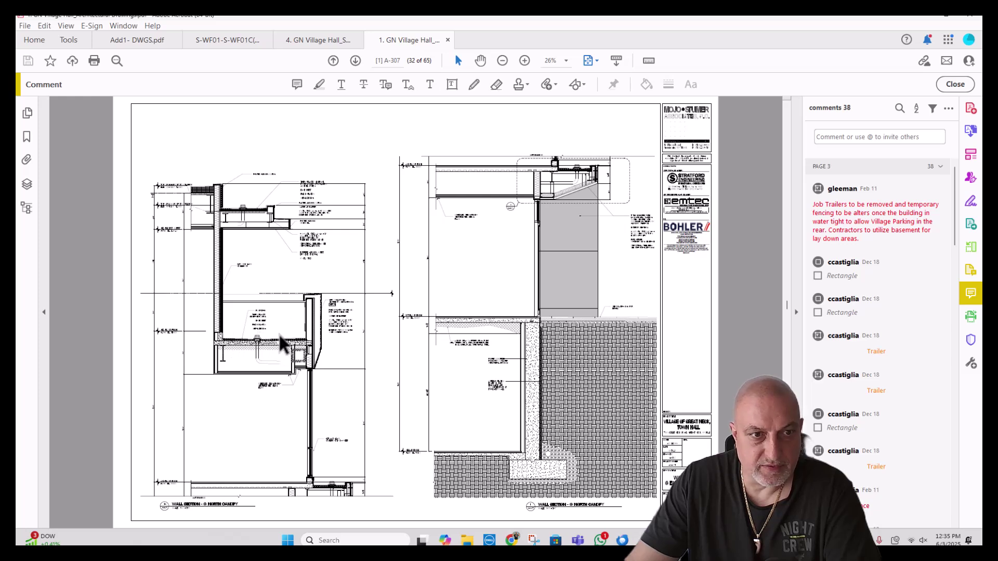
pyautogui.scroll(-2, 310, 307)
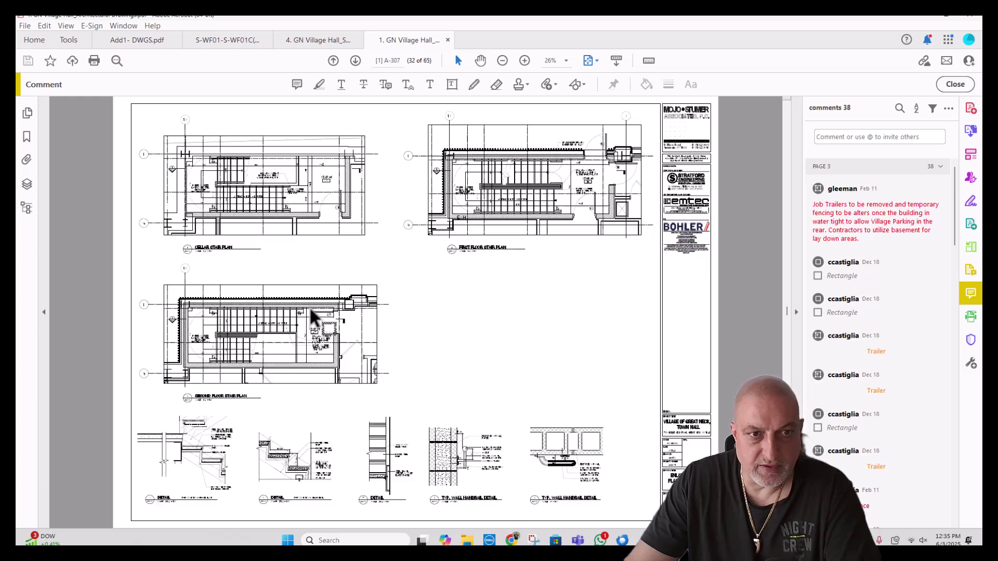
pyautogui.scroll(-2, 309, 306)
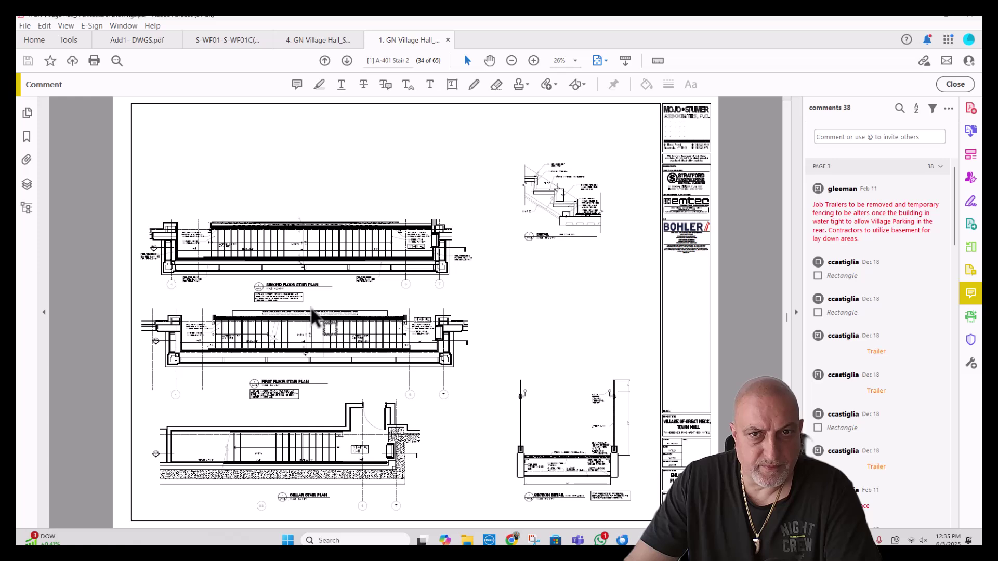
# - Examine the Stair #2 floor plans and the stair connection detail on A-401 along the front facade
pyautogui.scroll(1, 588, 197)
pyautogui.scroll(3, 585, 189)
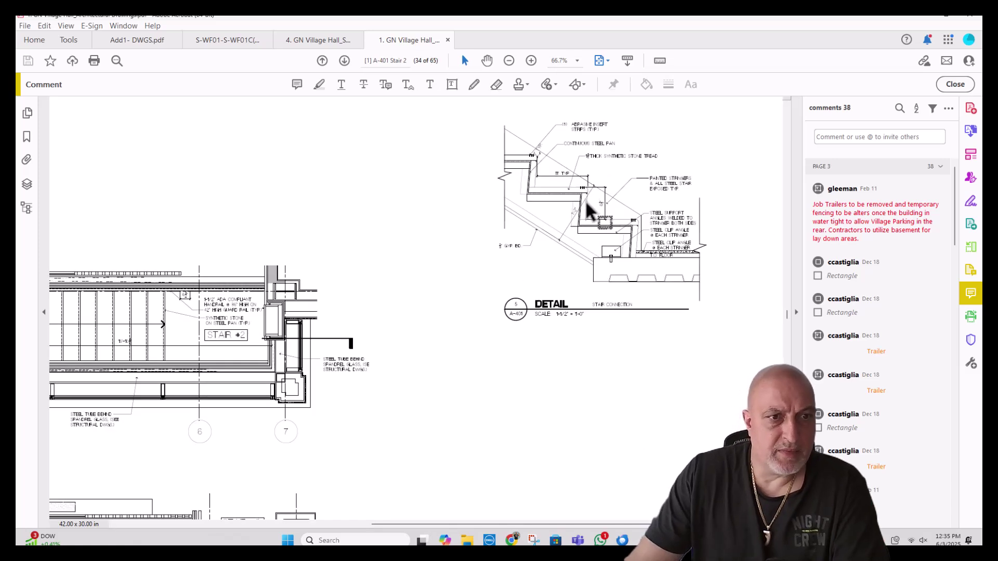
pyautogui.scroll(-3, 584, 211)
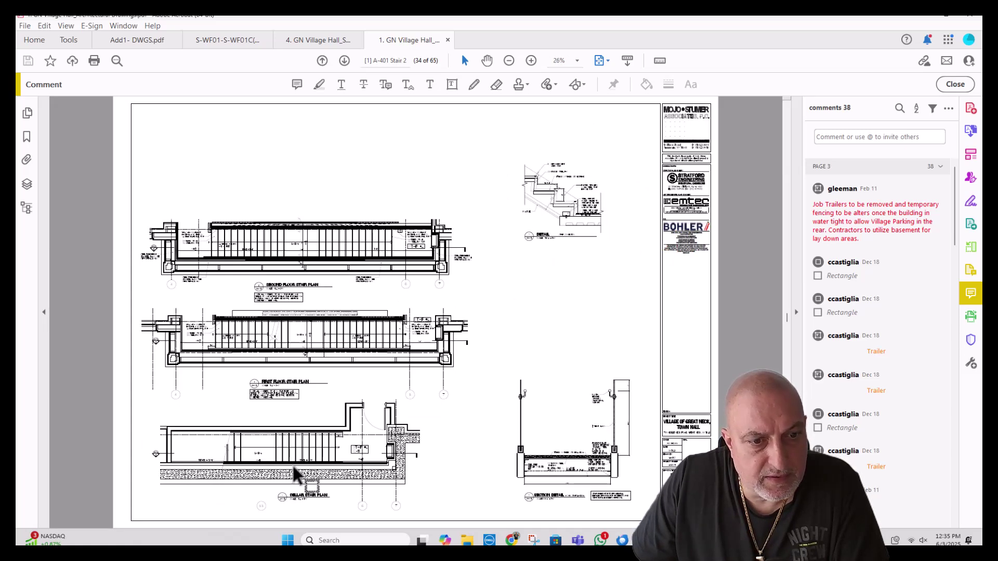
pyautogui.scroll(3, 278, 260)
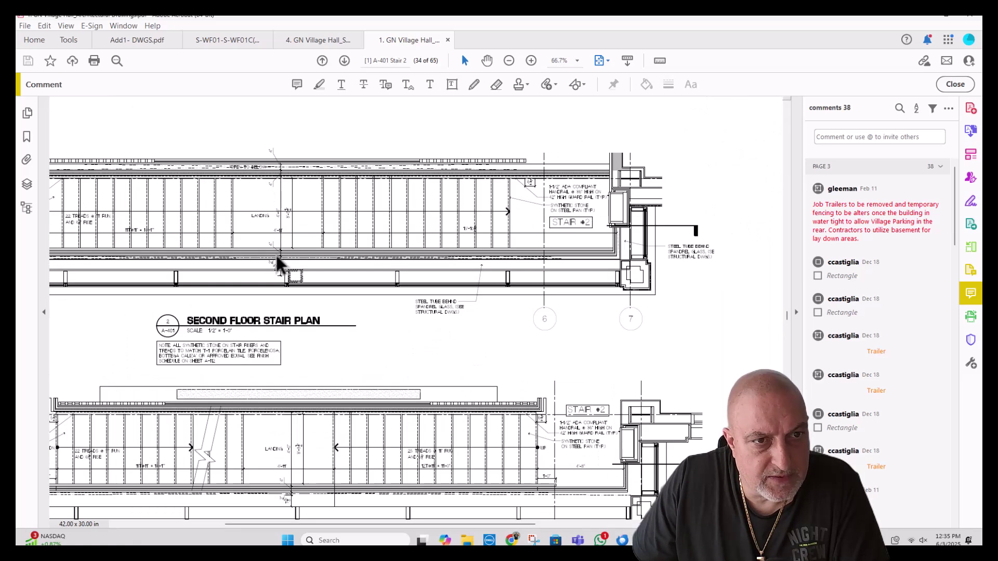
pyautogui.scroll(-2, 537, 208)
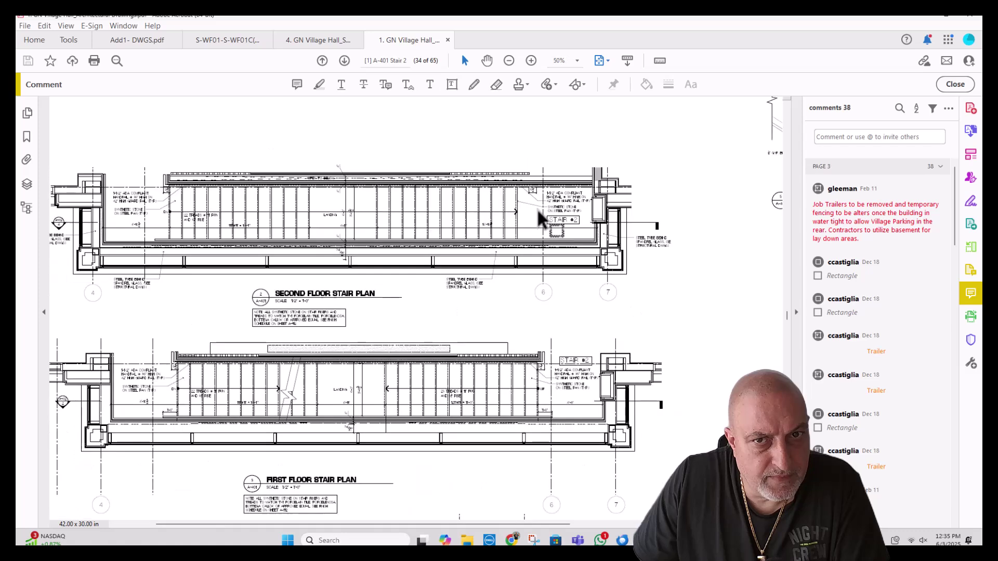
pyautogui.scroll(-1, 537, 207)
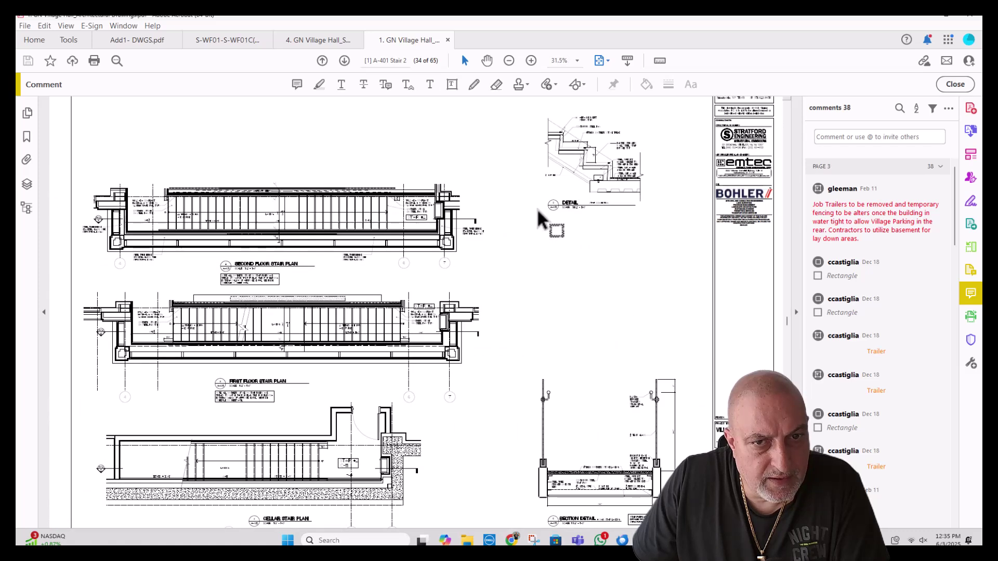
pyautogui.scroll(3, 623, 146)
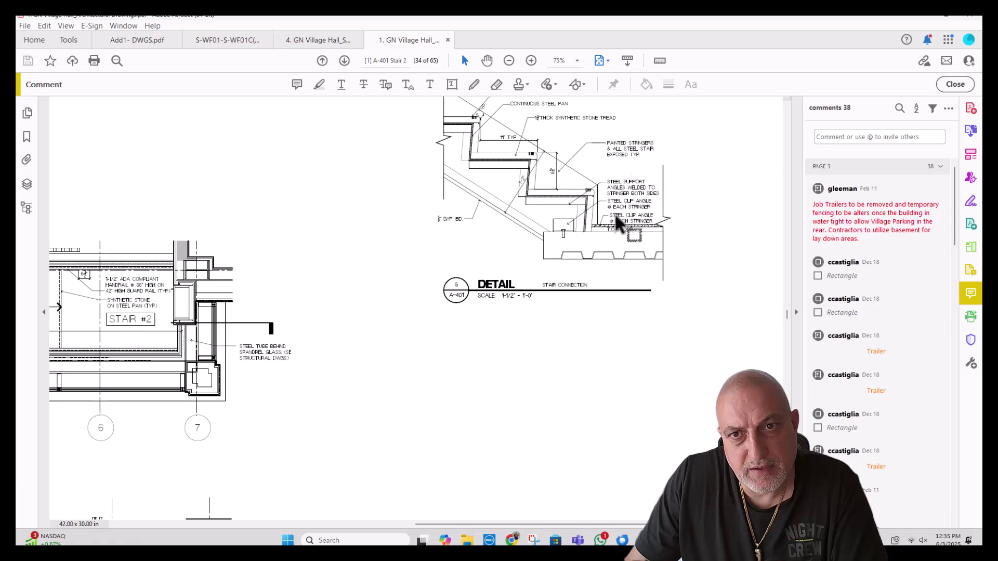
pyautogui.hotkey('ctrl', '0')
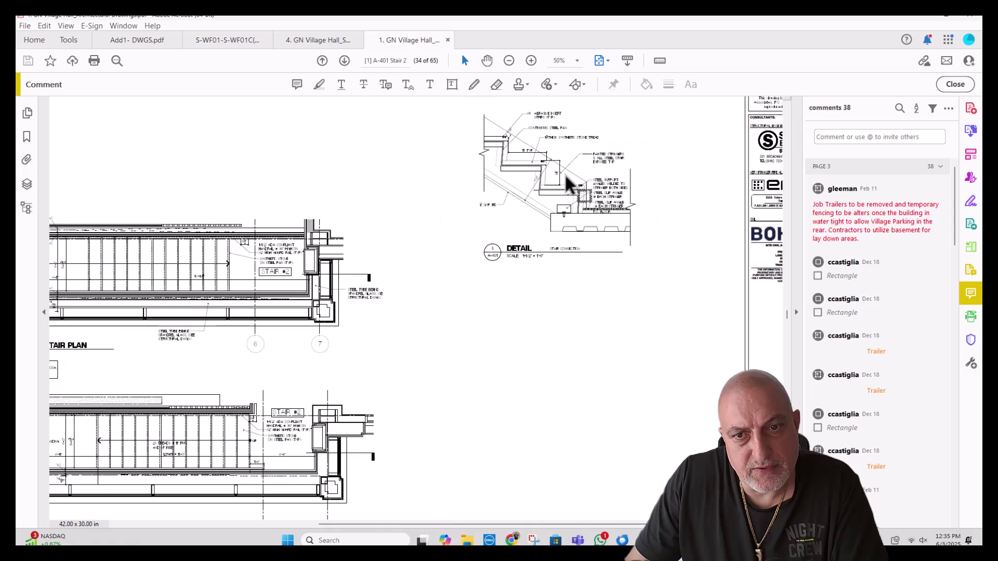
# - Inspect the stair landing section detail on A-401, then bring up the stair sections on A-402
pyautogui.scroll(2, 546, 479)
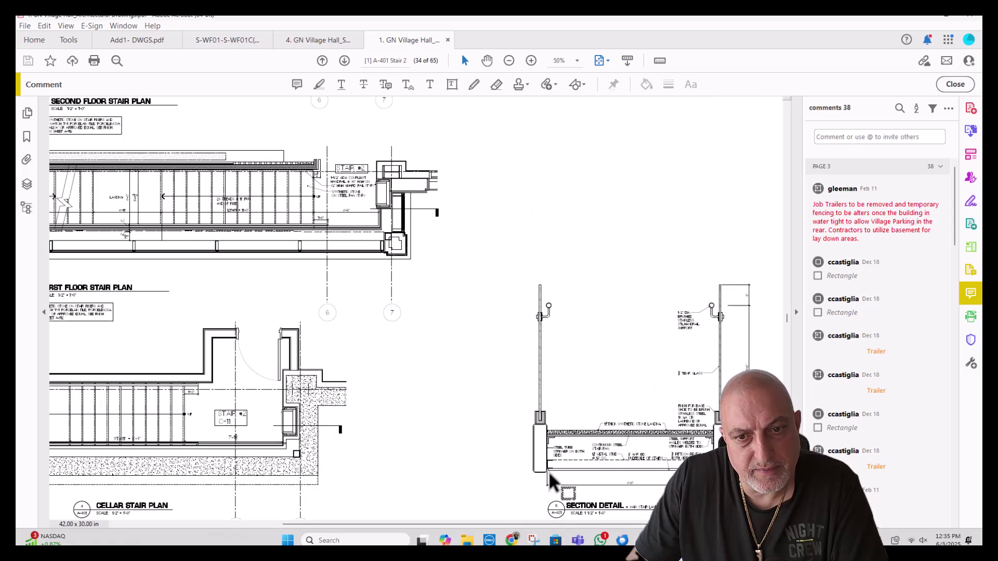
pyautogui.scroll(1, 595, 444)
pyautogui.scroll(1, 608, 425)
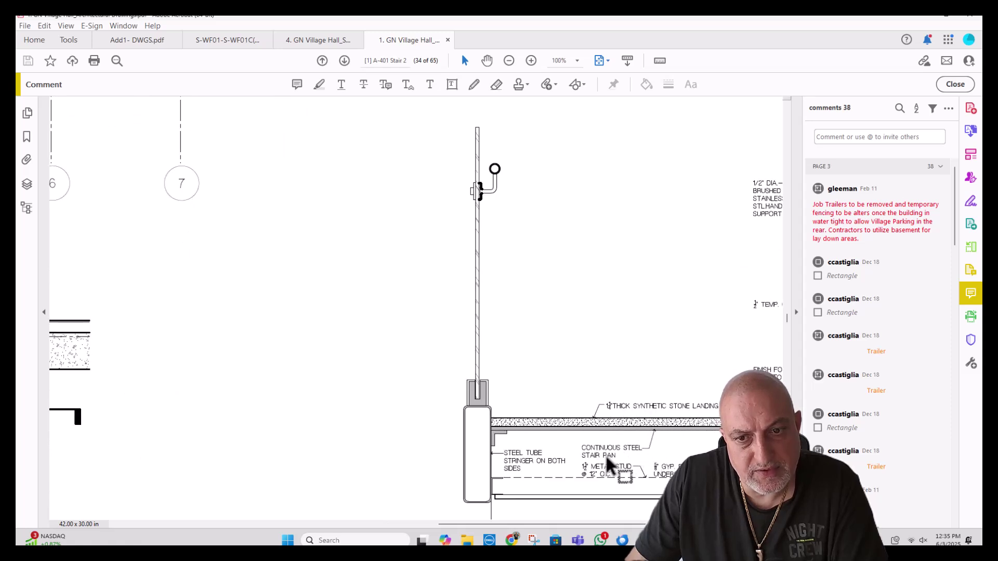
pyautogui.hotkey('ctrl', '0')
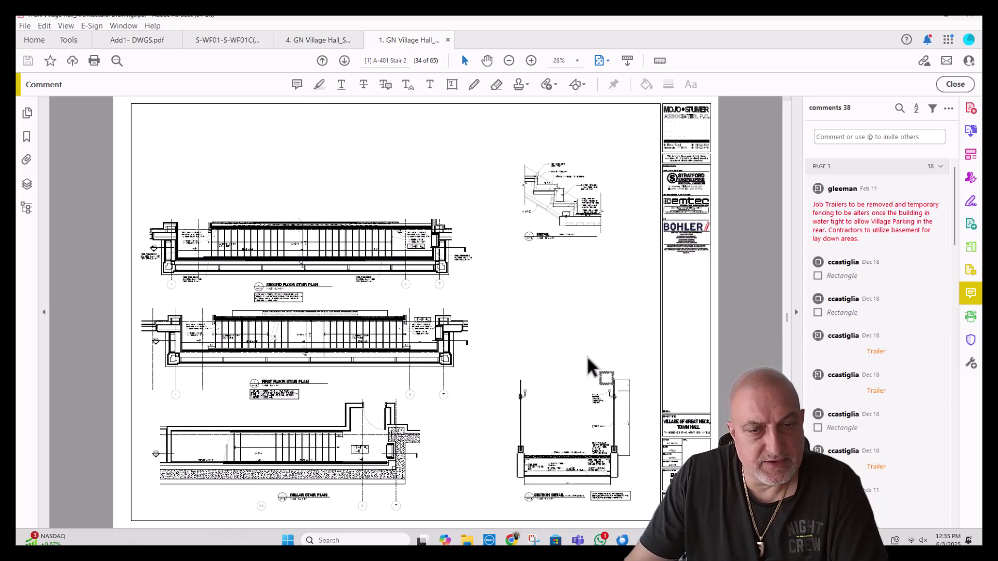
pyautogui.scroll(-1, 589, 367)
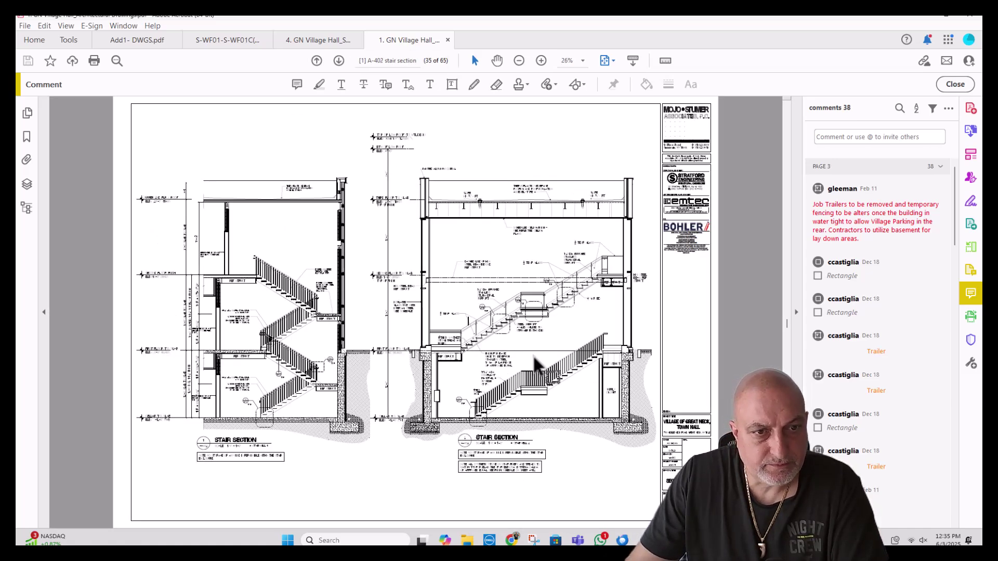
# - Examine both stair sections on A-402, from the cellar foundation walls and landings up to the second floor
pyautogui.scroll(2, 265, 312)
pyautogui.scroll(3, 265, 312)
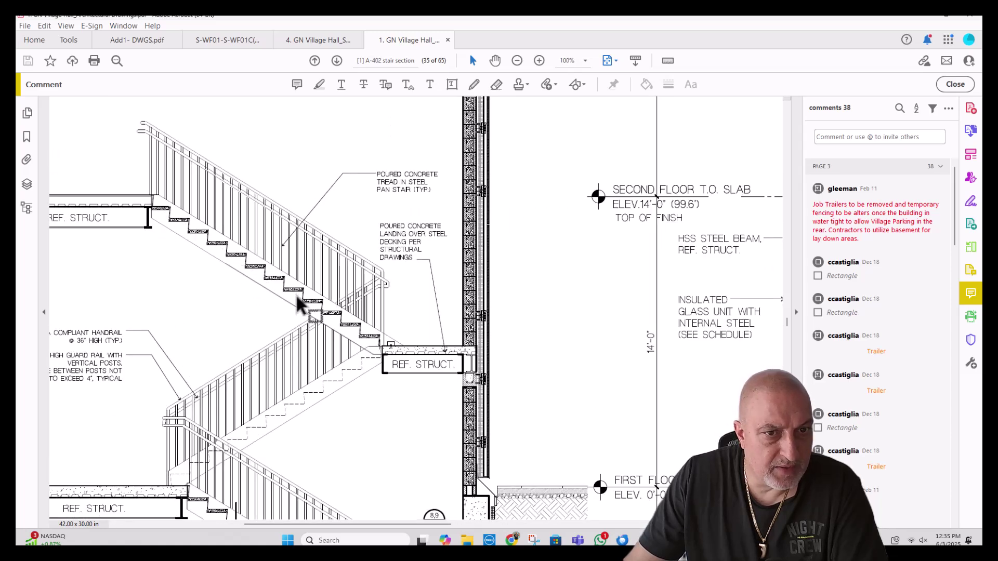
pyautogui.scroll(-1, 397, 330)
pyautogui.scroll(-3, 398, 333)
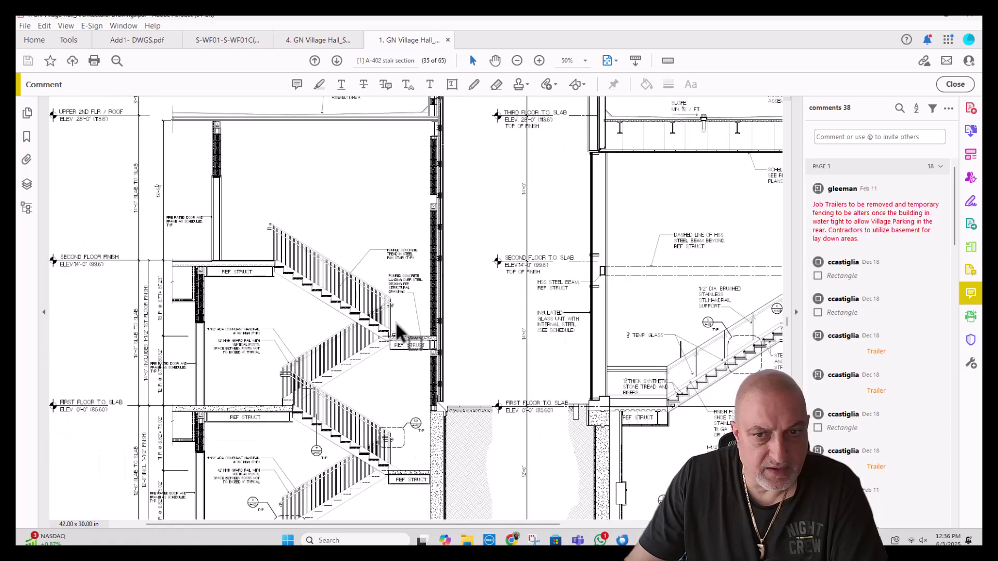
pyautogui.scroll(3, 574, 327)
pyautogui.scroll(1, 574, 327)
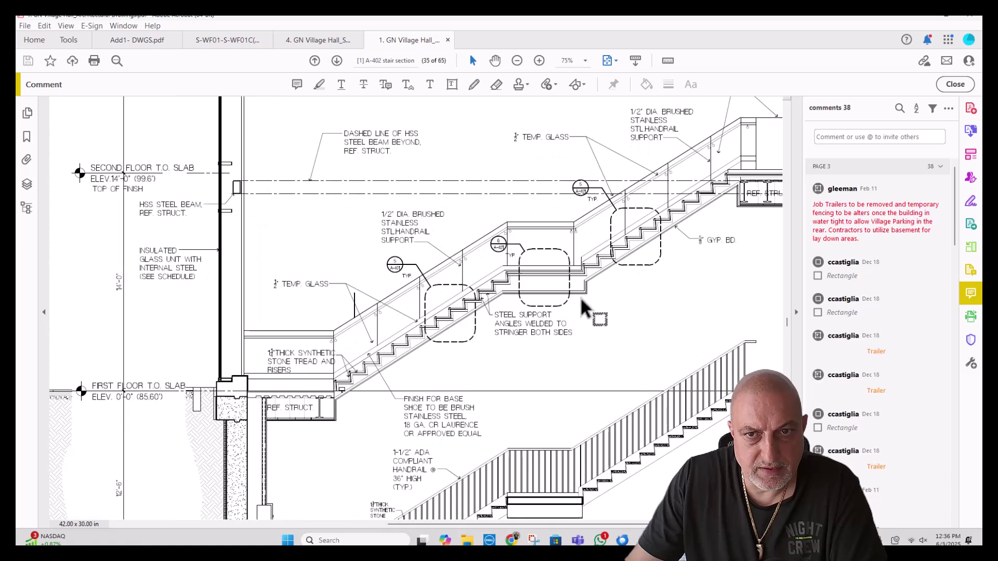
pyautogui.scroll(-2, 623, 253)
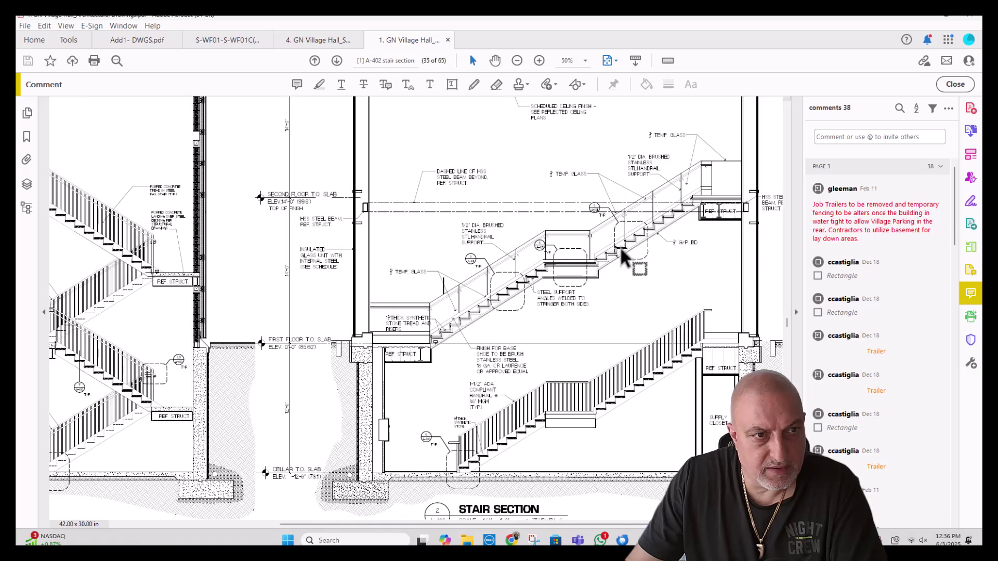
# - Look through the elevator sheet A-403, the enlarged plans on A-501 and A-502, and the elevator plan detail on A-504
pyautogui.scroll(-2, 626, 258)
pyautogui.scroll(-2, 597, 270)
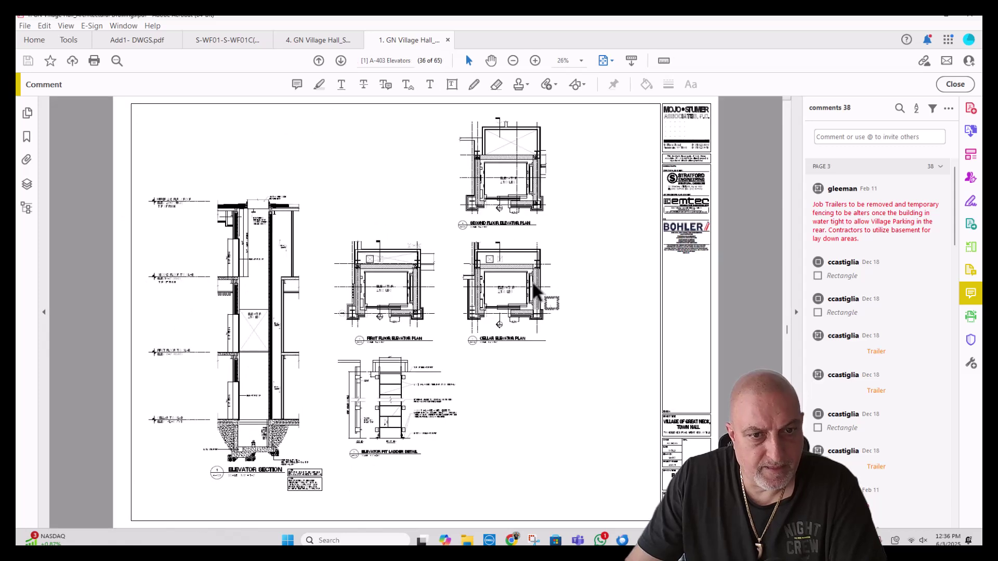
pyautogui.scroll(-2, 537, 291)
pyautogui.scroll(1, 533, 291)
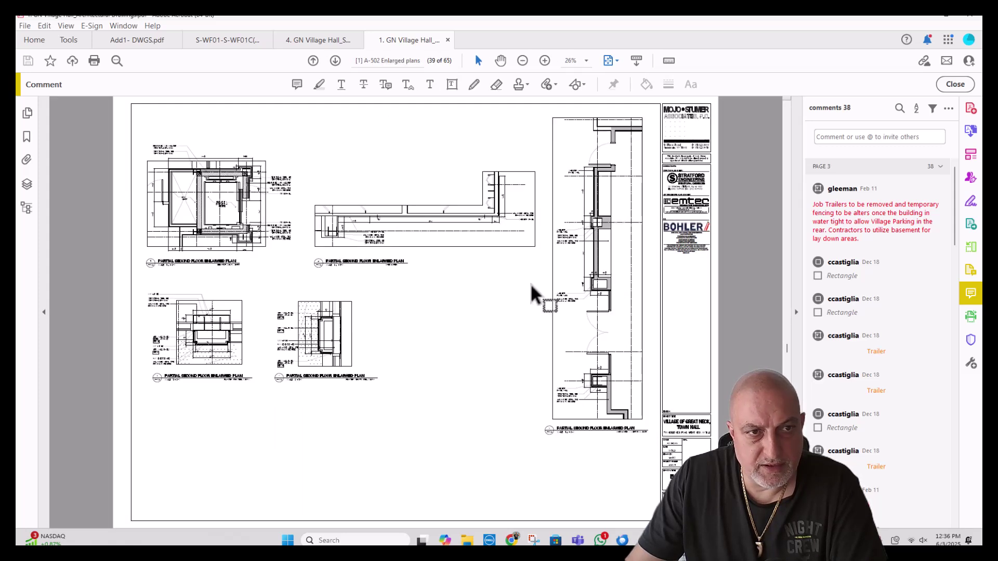
pyautogui.scroll(-2, 532, 291)
pyautogui.scroll(1, 533, 291)
pyautogui.scroll(-1, 531, 291)
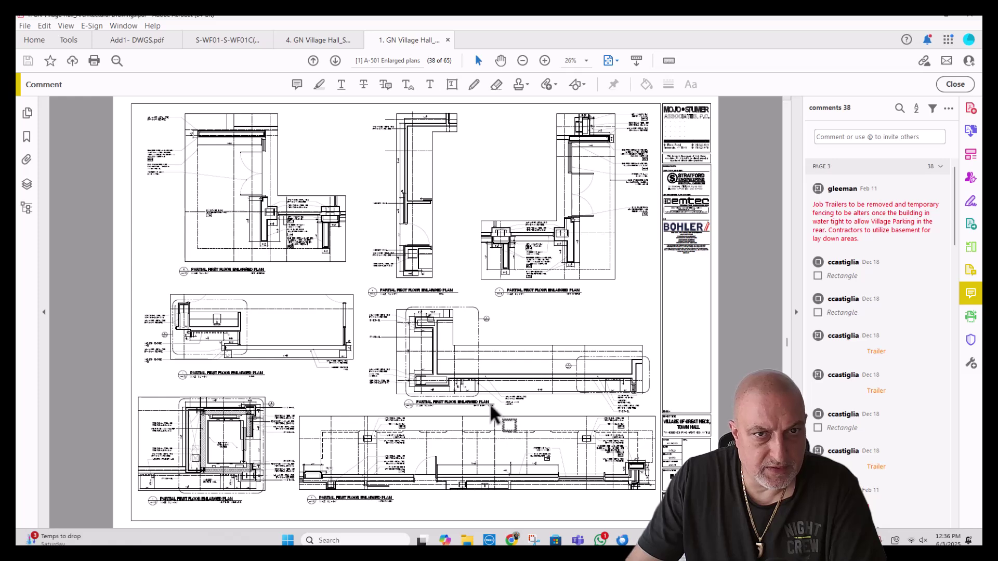
pyautogui.scroll(-1, 490, 403)
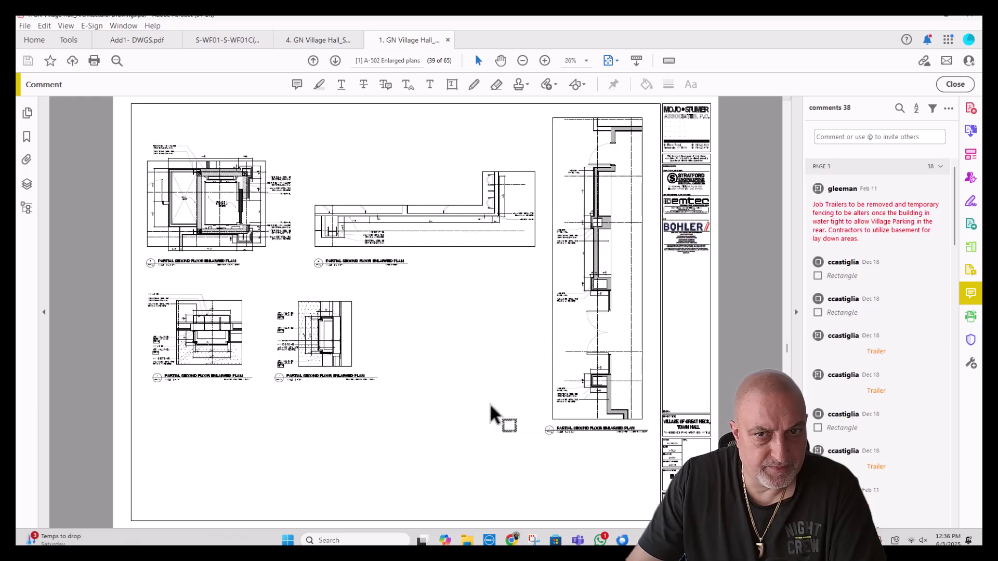
pyautogui.scroll(-1, 489, 403)
pyautogui.scroll(-1, 490, 403)
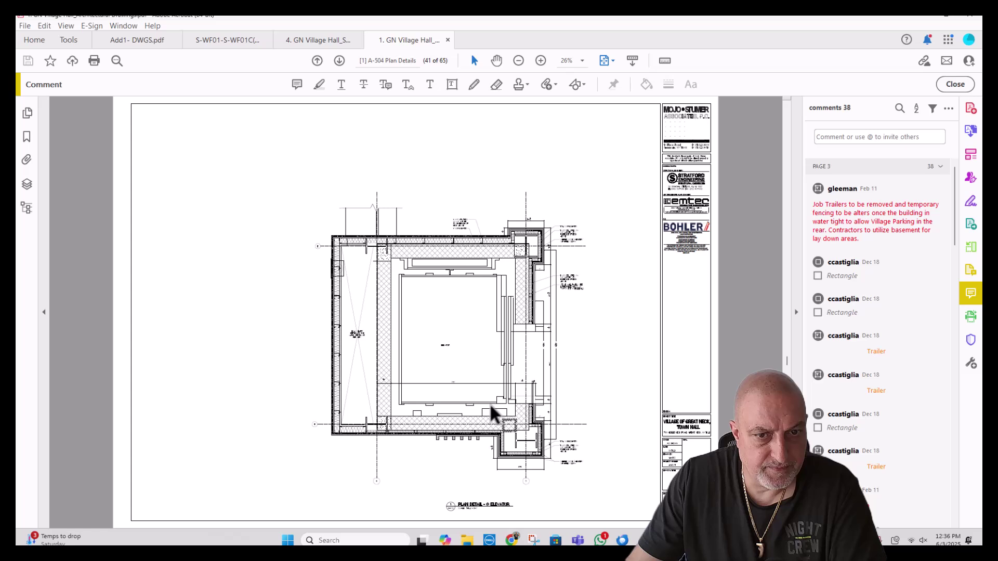
# - Look through the details, schedules and interior elevations from the A-600 sheets to A-710, returning to A-709
pyautogui.scroll(-2, 490, 403)
pyautogui.scroll(-1, 490, 403)
pyautogui.scroll(-1, 489, 403)
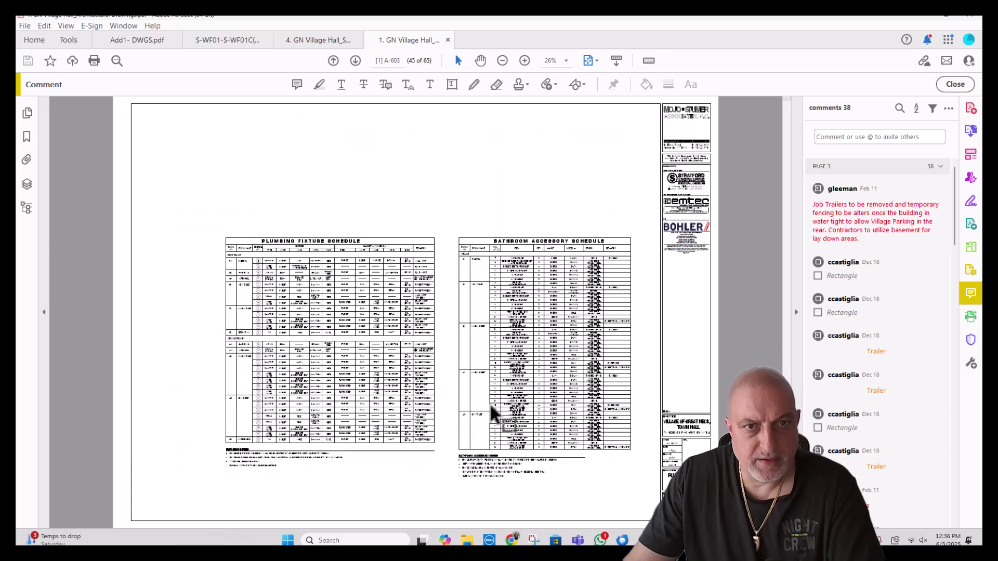
pyautogui.scroll(1, 489, 404)
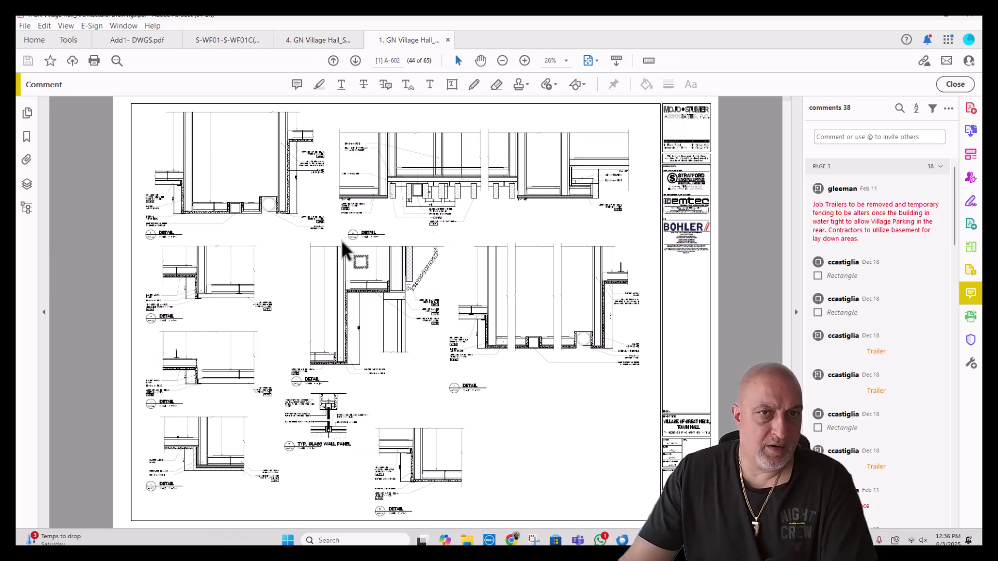
pyautogui.scroll(-2, 401, 383)
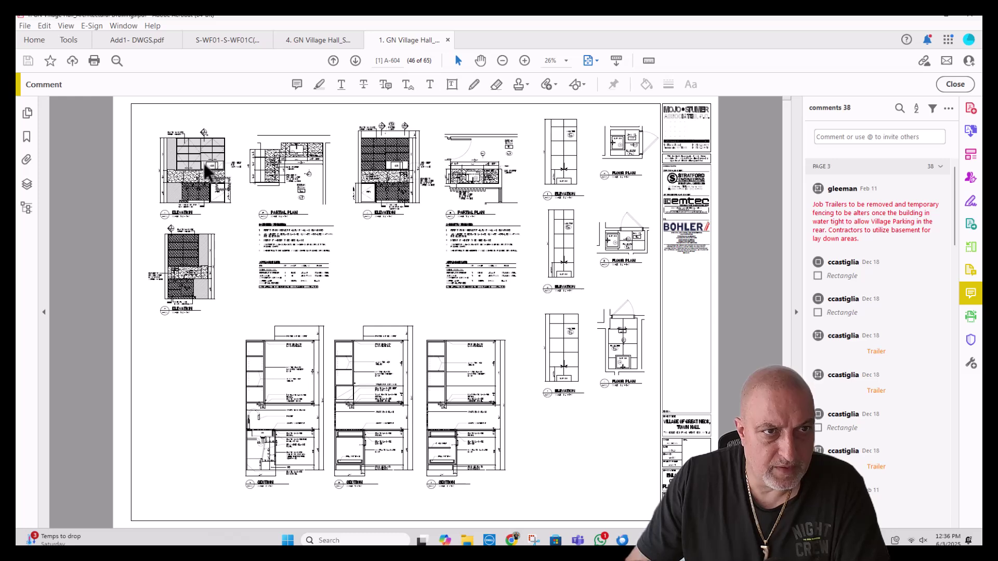
pyautogui.scroll(-2, 544, 276)
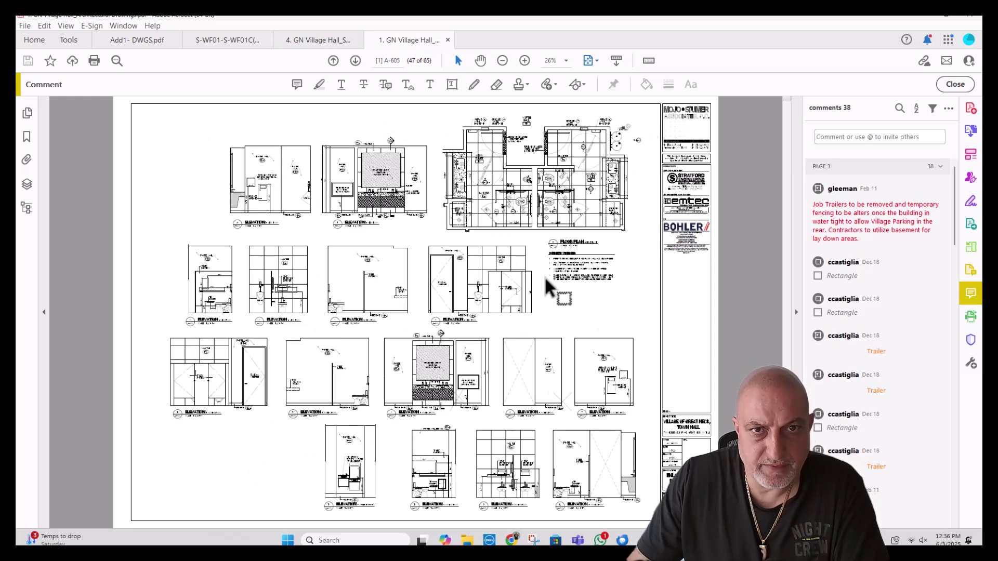
pyautogui.scroll(-6, 544, 275)
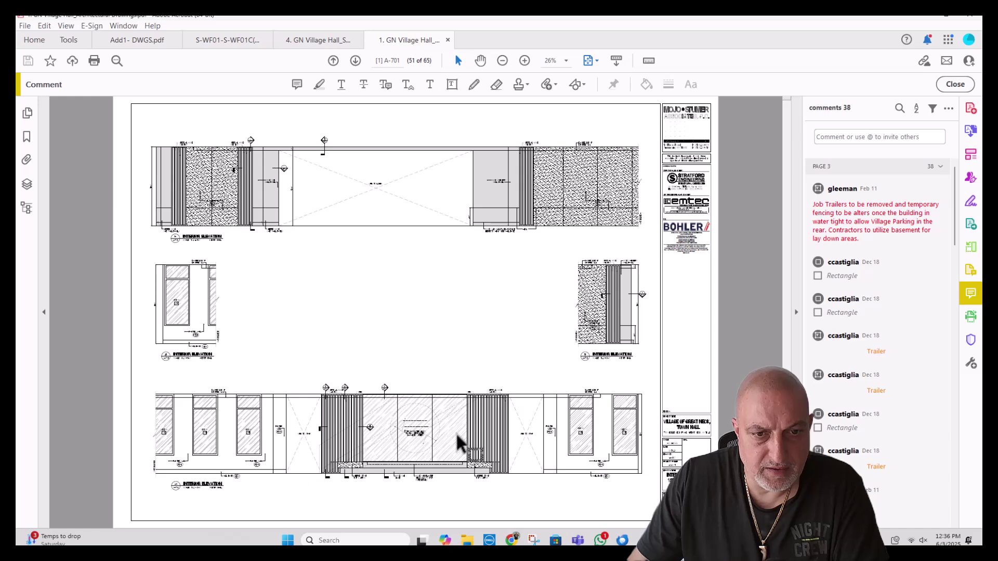
pyautogui.scroll(-3, 456, 432)
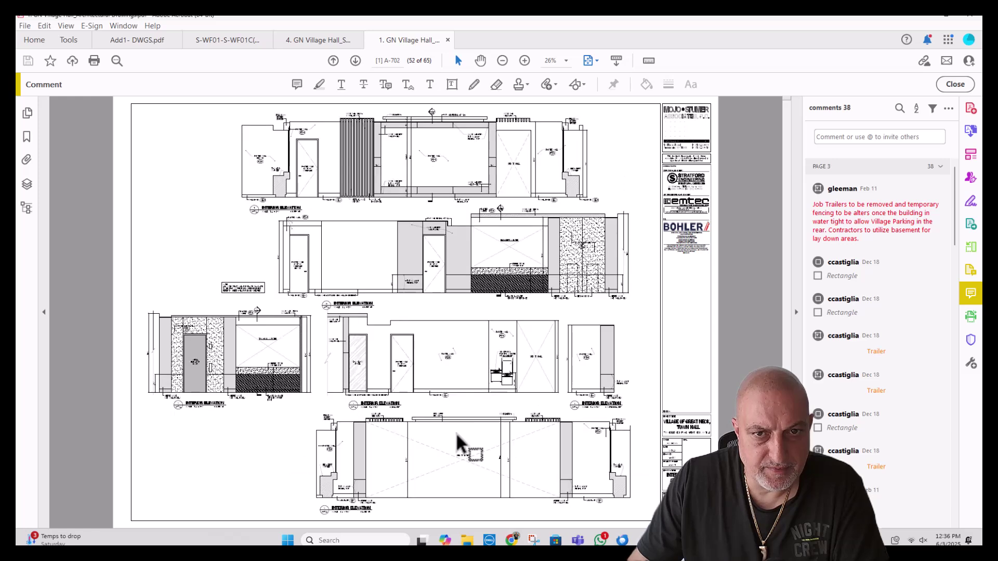
pyautogui.scroll(-3, 456, 432)
pyautogui.scroll(-5, 456, 432)
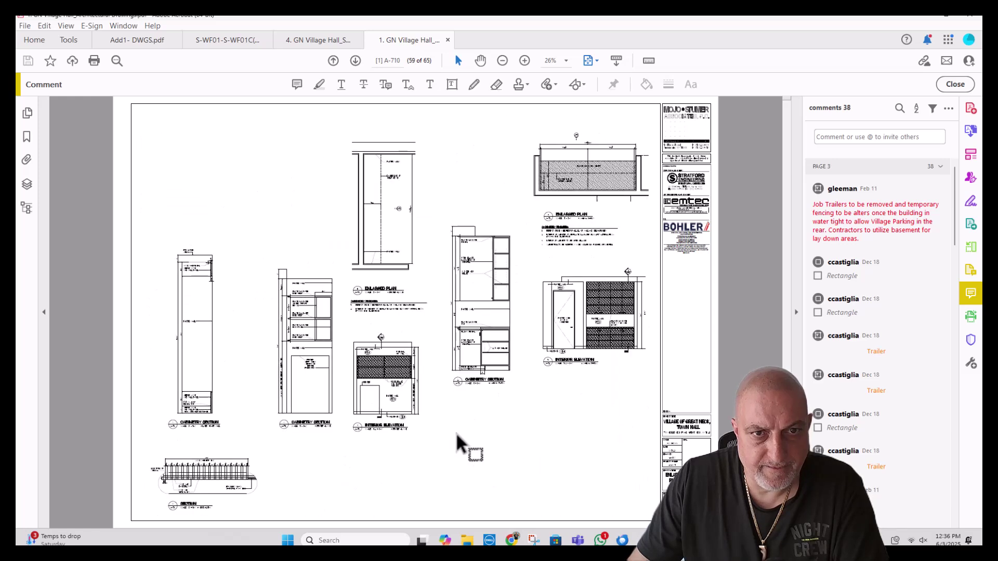
pyautogui.scroll(1, 456, 432)
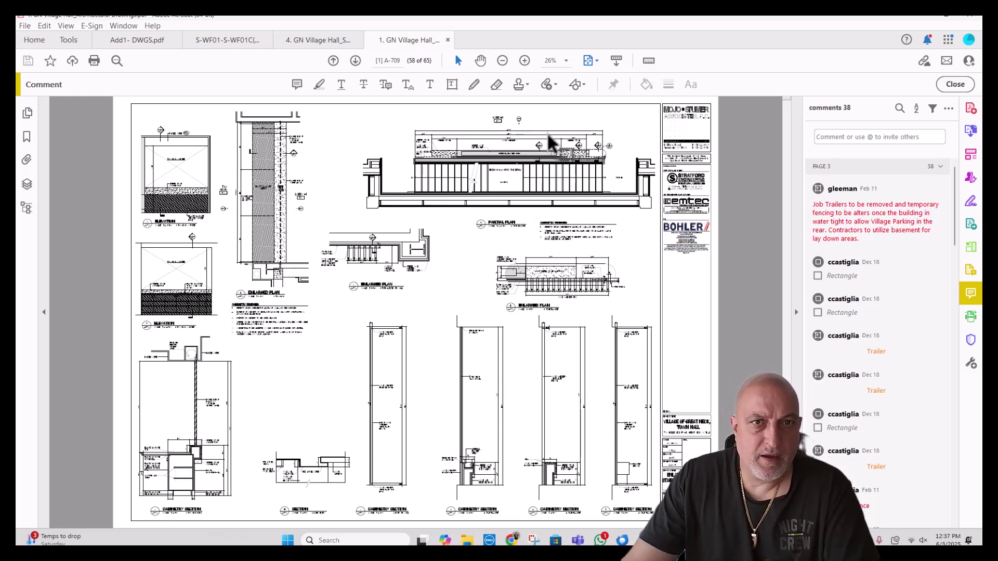
# - Examine the stair planter partial plan and the surrounding enlarged plans and elevations on A-709
pyautogui.scroll(1, 524, 148)
pyautogui.scroll(2, 526, 152)
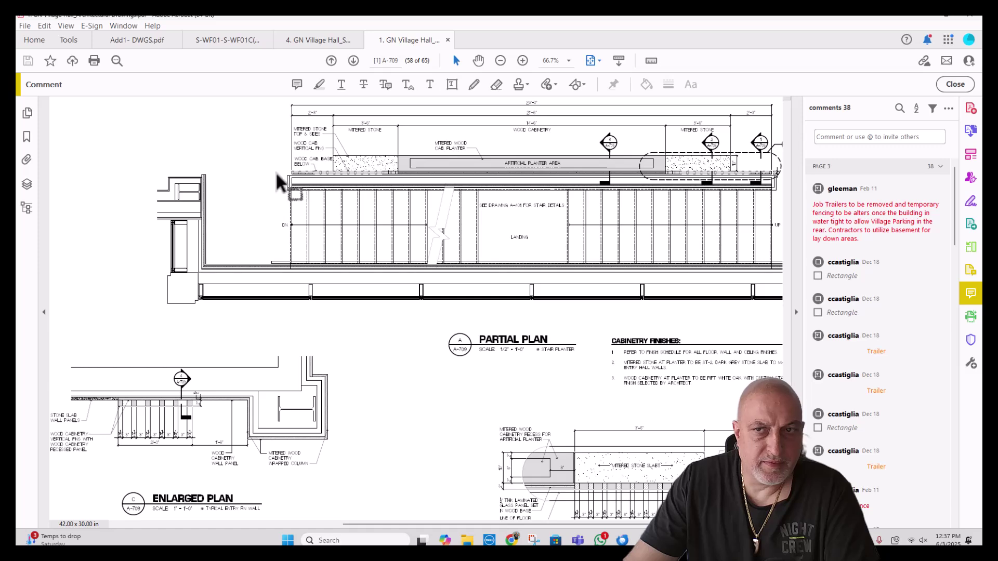
pyautogui.scroll(-1, 255, 177)
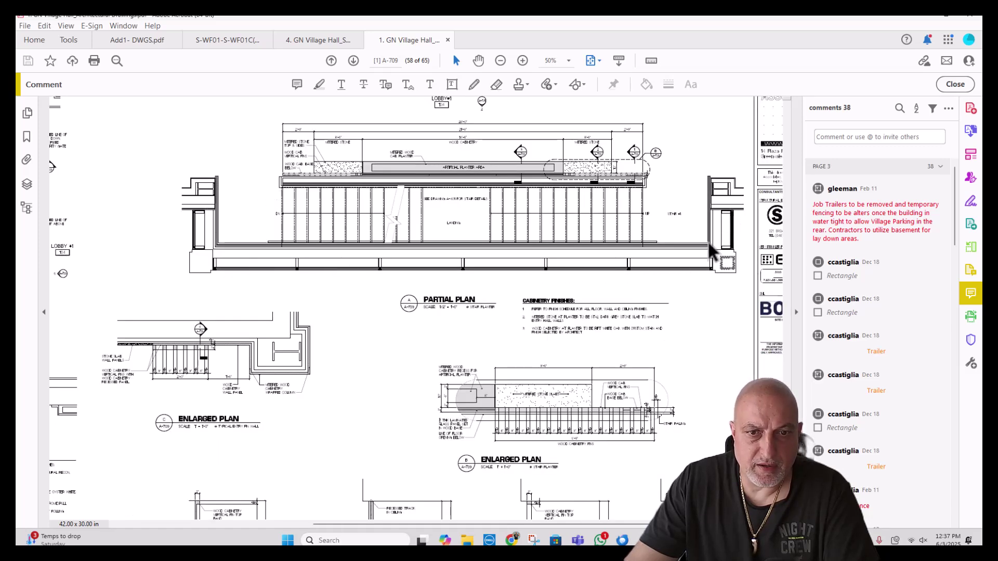
pyautogui.scroll(-2, 697, 248)
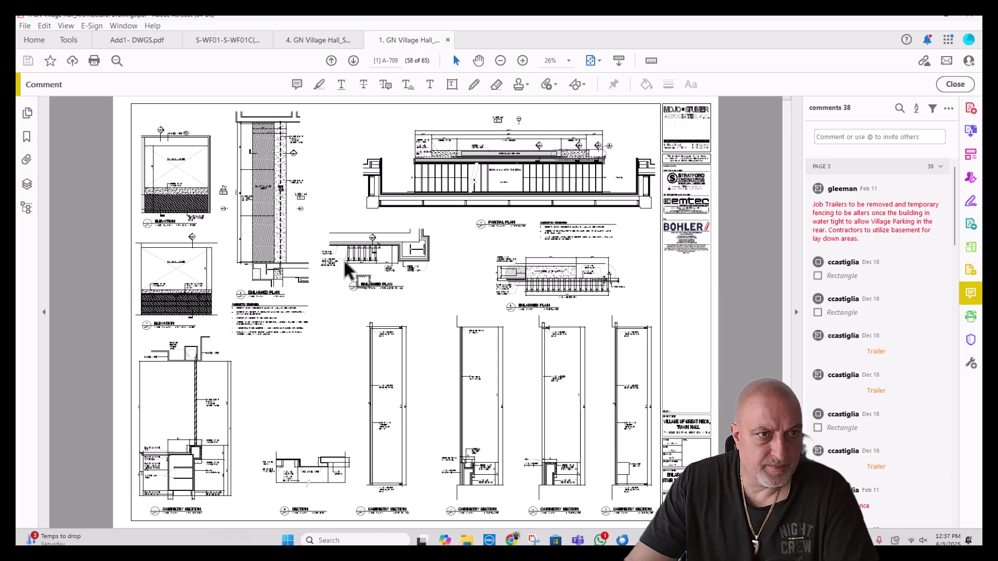
pyautogui.scroll(3, 126, 189)
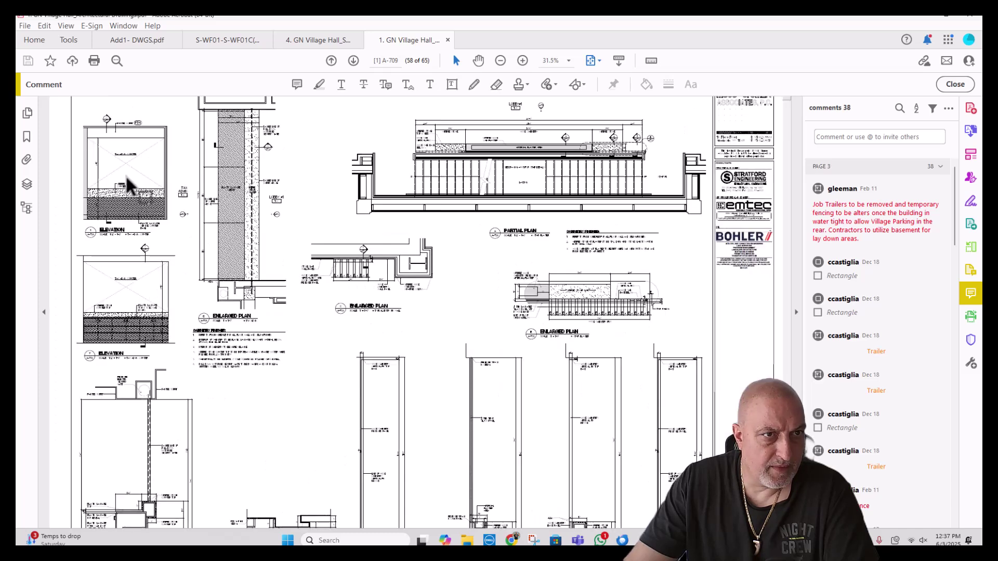
pyautogui.scroll(-3, 131, 191)
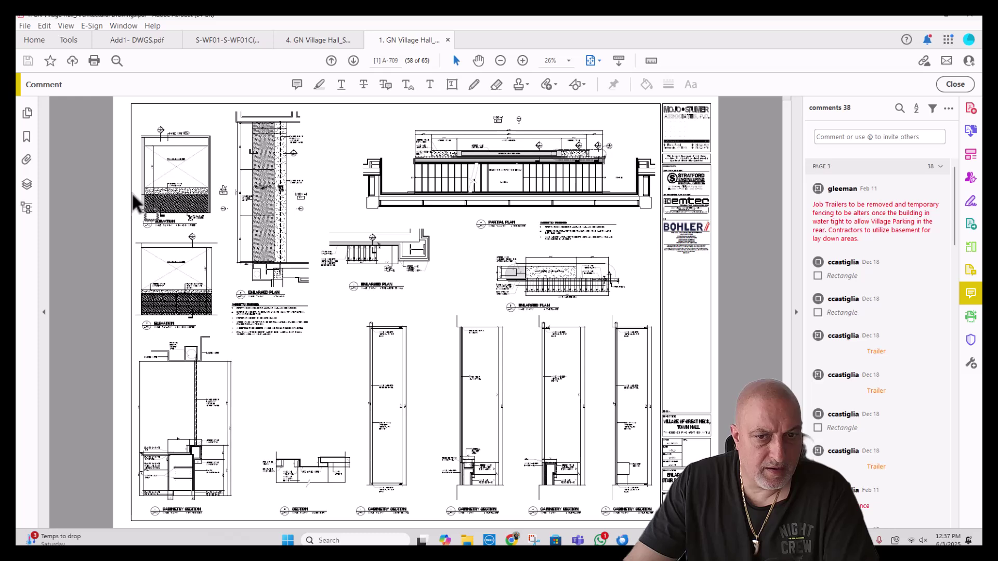
# - Look through the remaining sheets from A-711 to A-713 and the E-114 cellar power plan at the end of the set
pyautogui.scroll(-2, 132, 194)
pyautogui.scroll(-2, 137, 204)
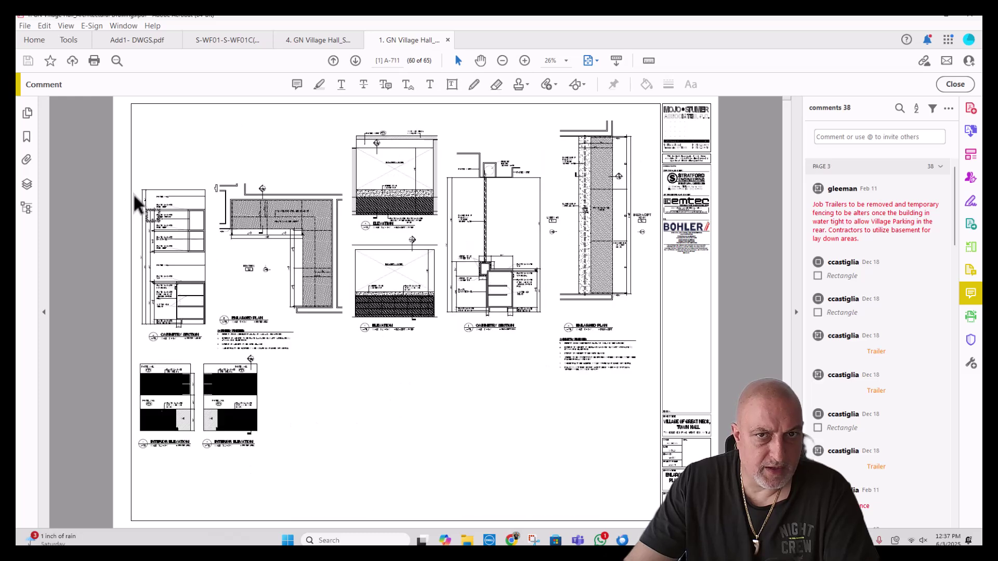
pyautogui.scroll(-2, 134, 203)
pyautogui.scroll(-2, 134, 203)
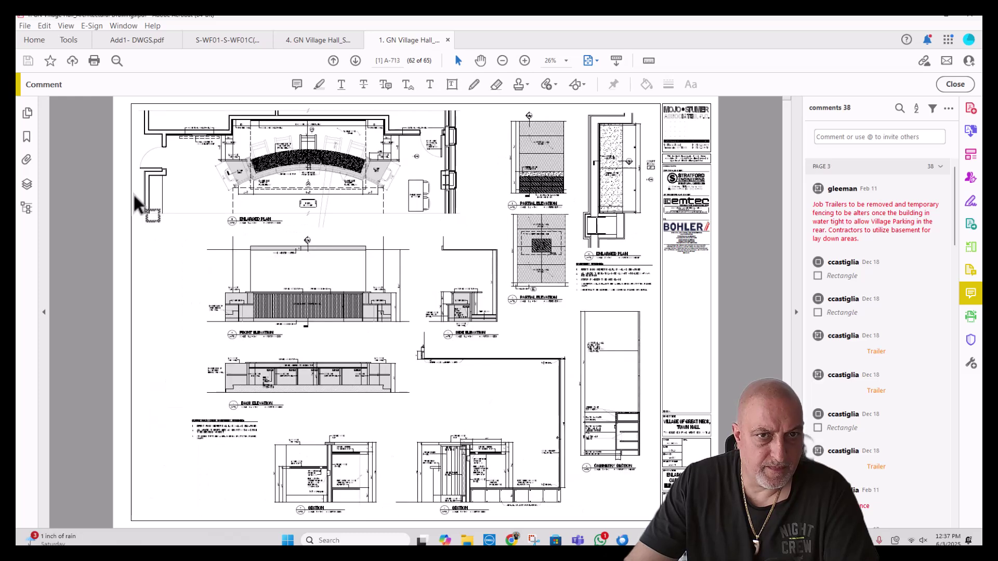
pyautogui.scroll(2, 134, 203)
pyautogui.scroll(-2, 135, 202)
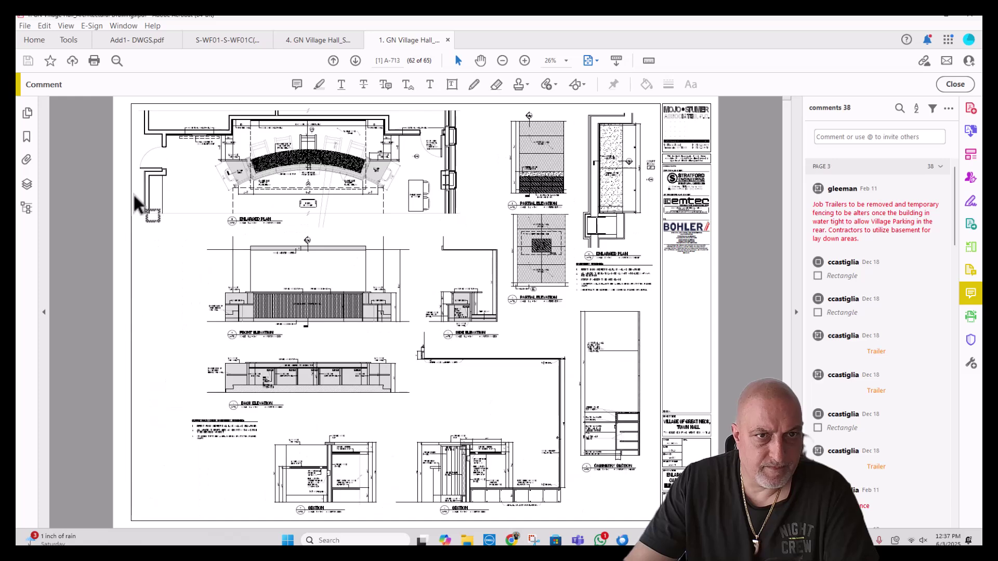
pyautogui.scroll(-2, 135, 203)
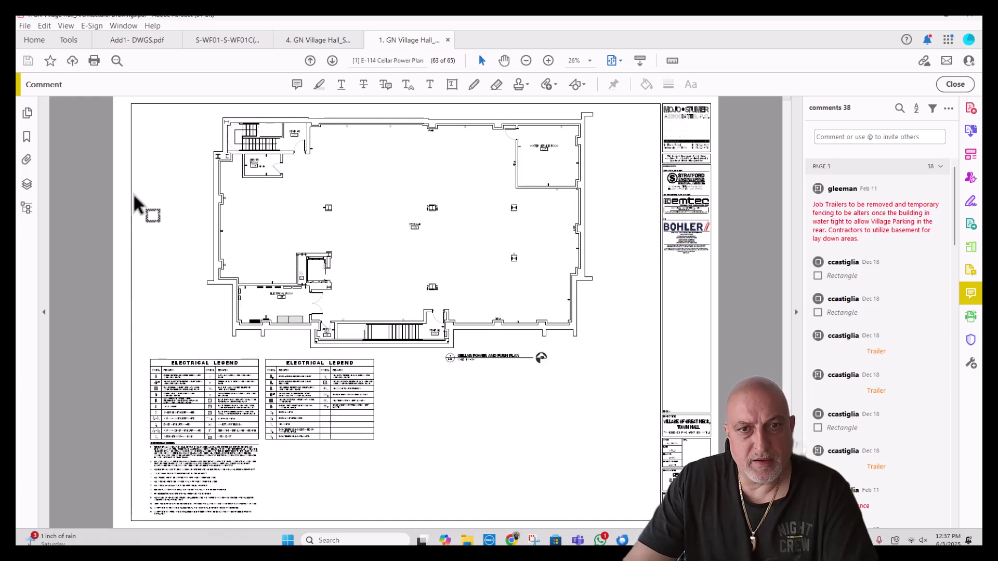
pyautogui.scroll(-2, 612, 454)
pyautogui.scroll(4, 612, 454)
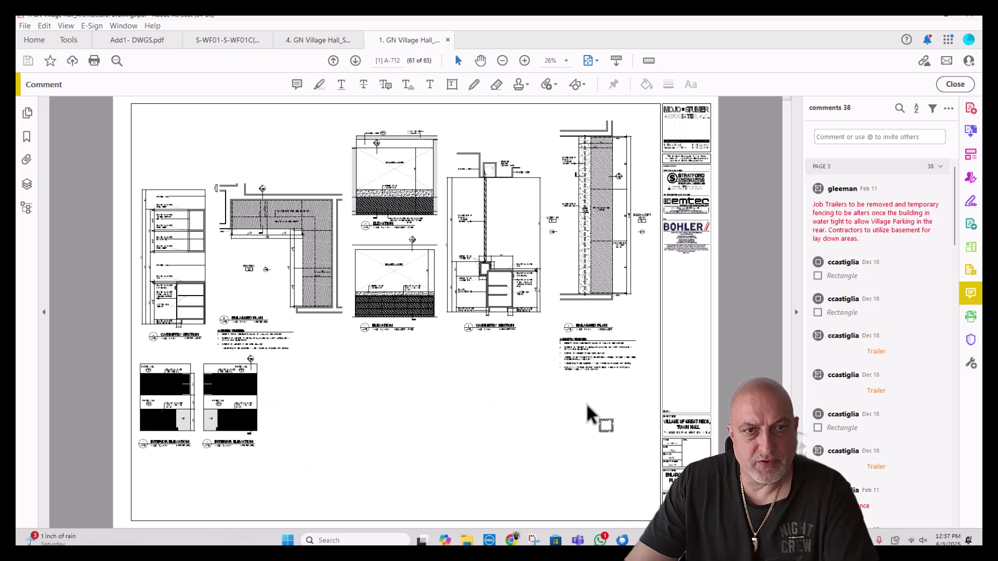
# - Go back to the A-303 building section and examine the foundation wall and first floor at Stair #2
pyautogui.scroll(10, 572, 350)
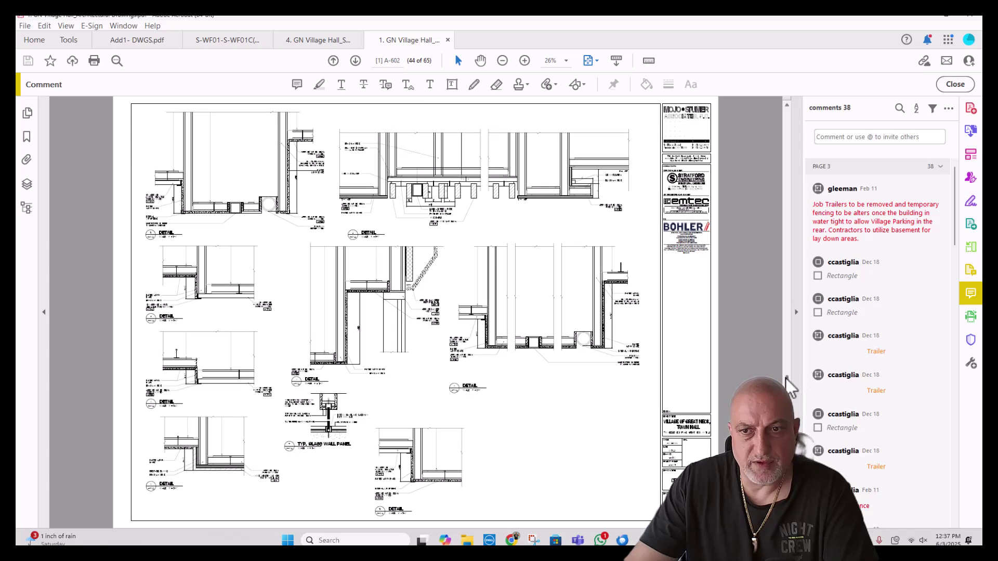
pyautogui.moveTo(786, 378); pyautogui.dragTo(792, 280)
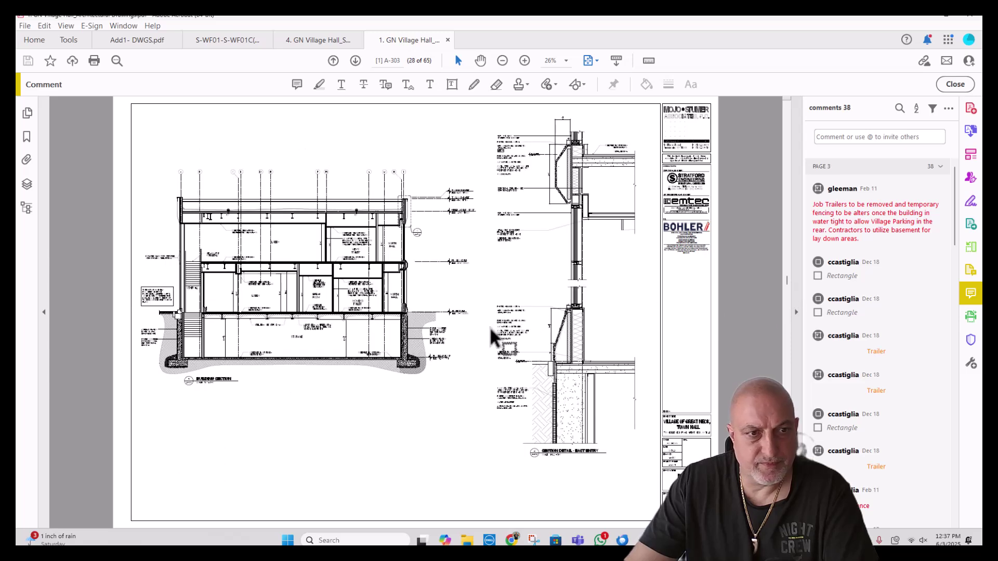
pyautogui.keyDown('ctrl'); pyautogui.scroll(2, 120, 322); pyautogui.keyUp('ctrl')
pyautogui.keyDown('ctrl'); pyautogui.scroll(4, 114, 320); pyautogui.keyUp('ctrl')
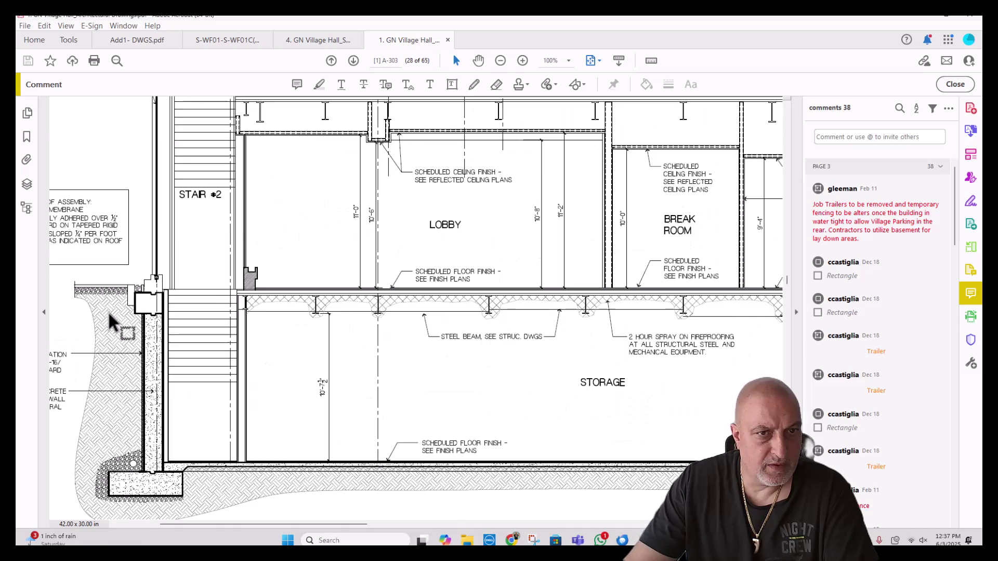
pyautogui.scroll(1, 399, 292)
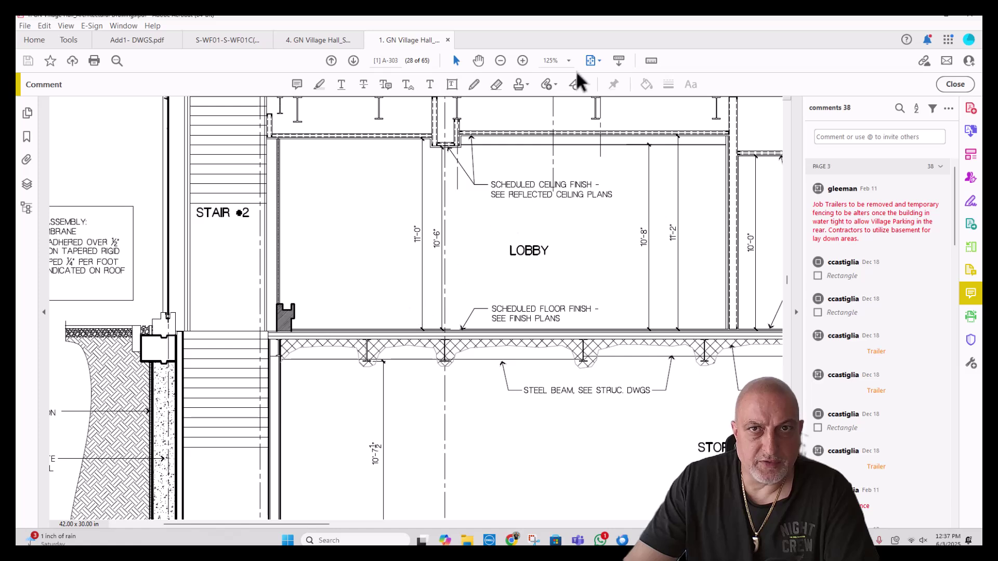
# - Measure the lobby's 11'-0" floor-to-ceiling dimension line beside Stair #2 on the A-303 building section
pyautogui.click(650, 61)
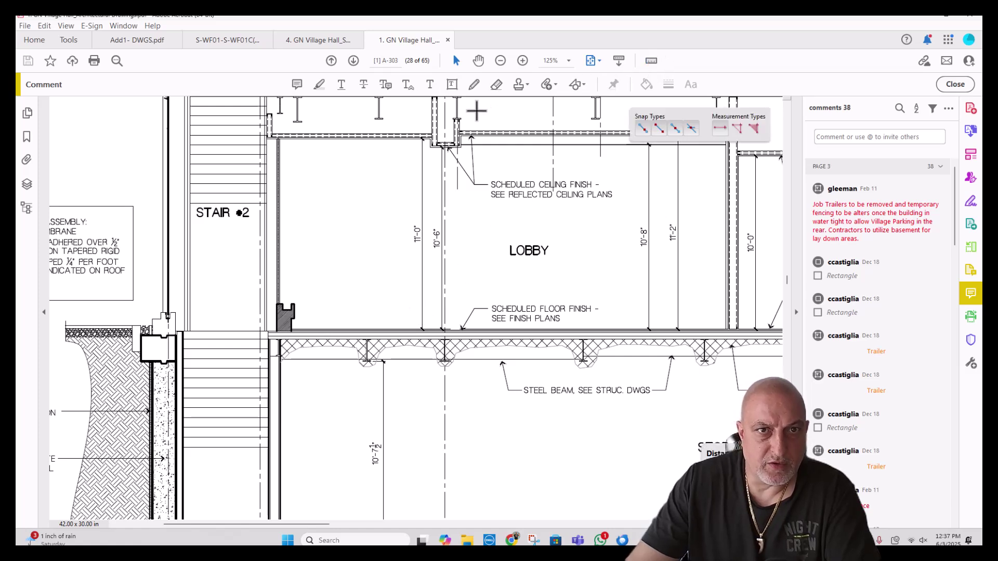
pyautogui.keyDown('ctrl'); pyautogui.scroll(1, 418, 140); pyautogui.keyUp('ctrl')
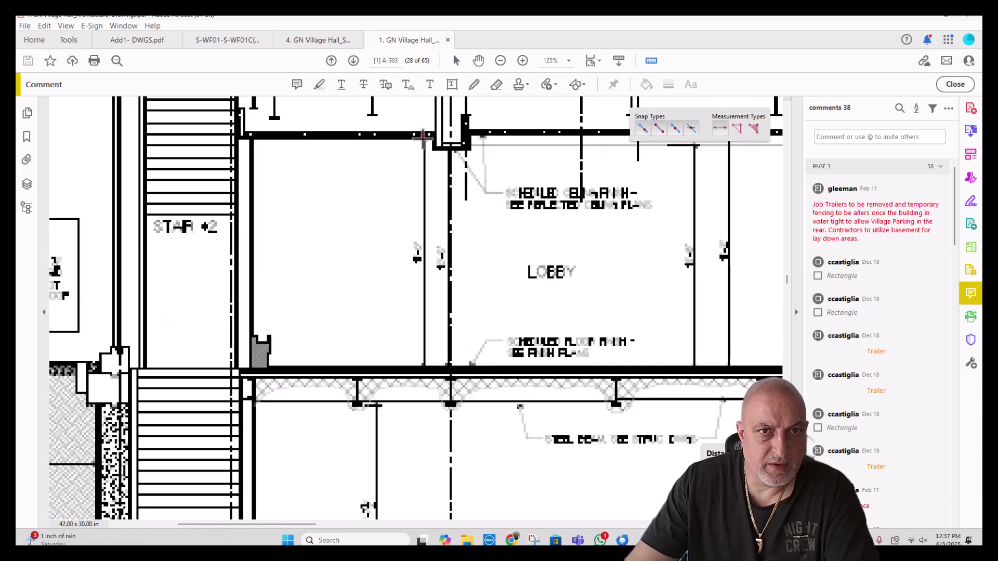
pyautogui.click(424, 138)
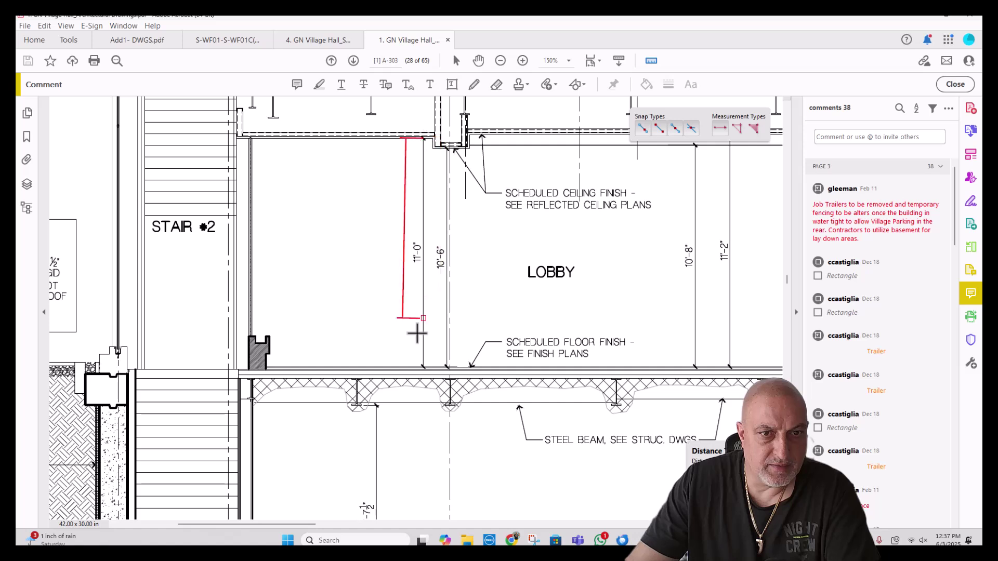
pyautogui.click(421, 367)
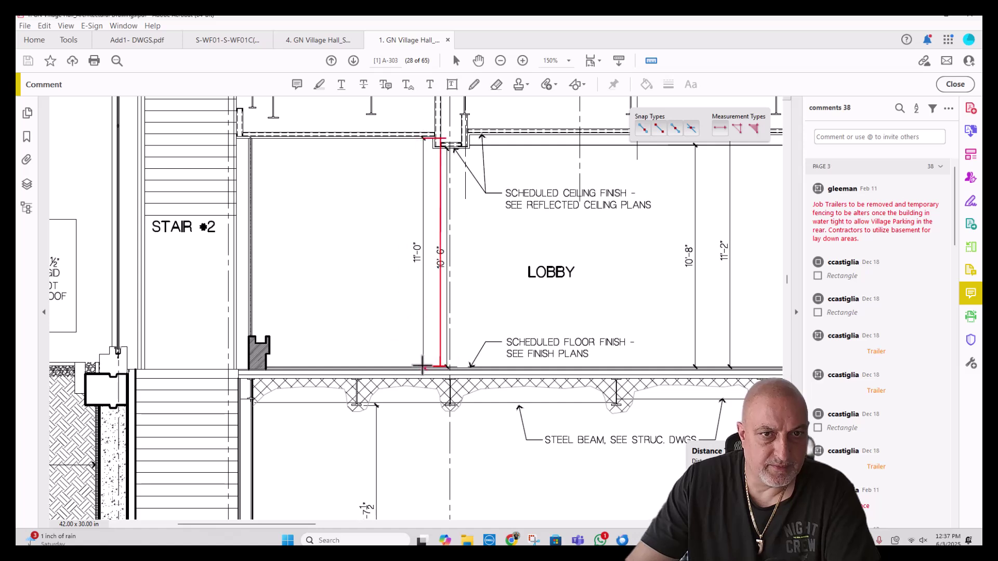
# - Place the distance label for the lobby's 11'-0" line between Stair #2 and that dimension line
pyautogui.click(374, 251)
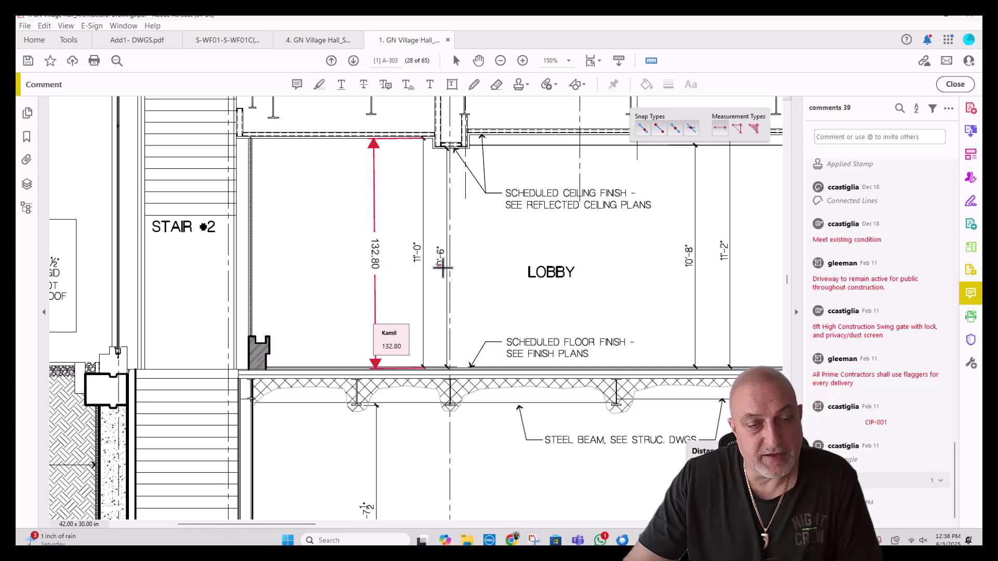
pyautogui.press('Escape')
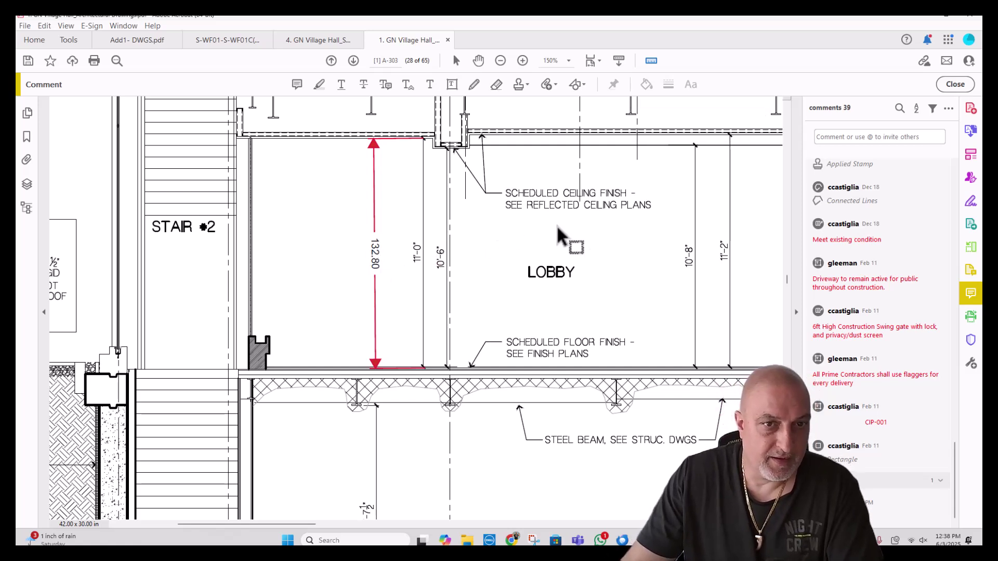
# - Measure the foundation wall's height at Stair #2 from the top of the footing to the top of the curb below the glass
pyautogui.keyDown('ctrl'); pyautogui.scroll(-2, 556, 225); pyautogui.keyUp('ctrl')
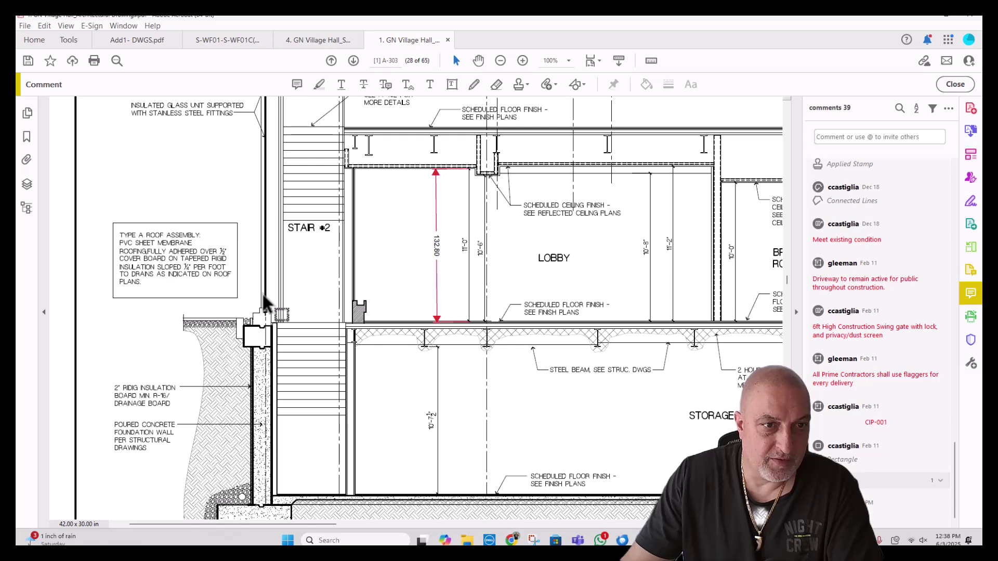
pyautogui.keyDown('ctrl'); pyautogui.scroll(1, 263, 297); pyautogui.keyUp('ctrl')
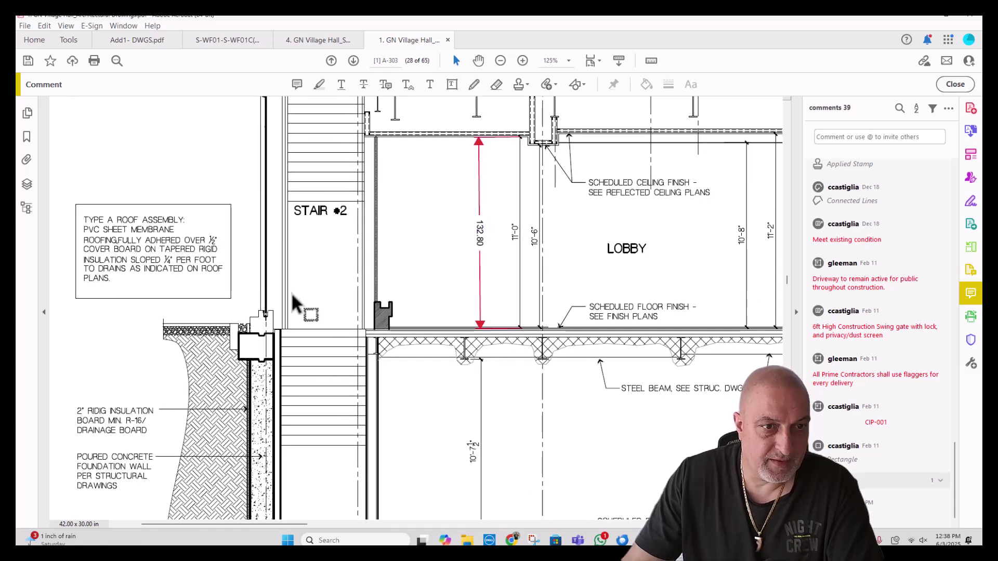
pyautogui.scroll(-2, 292, 295)
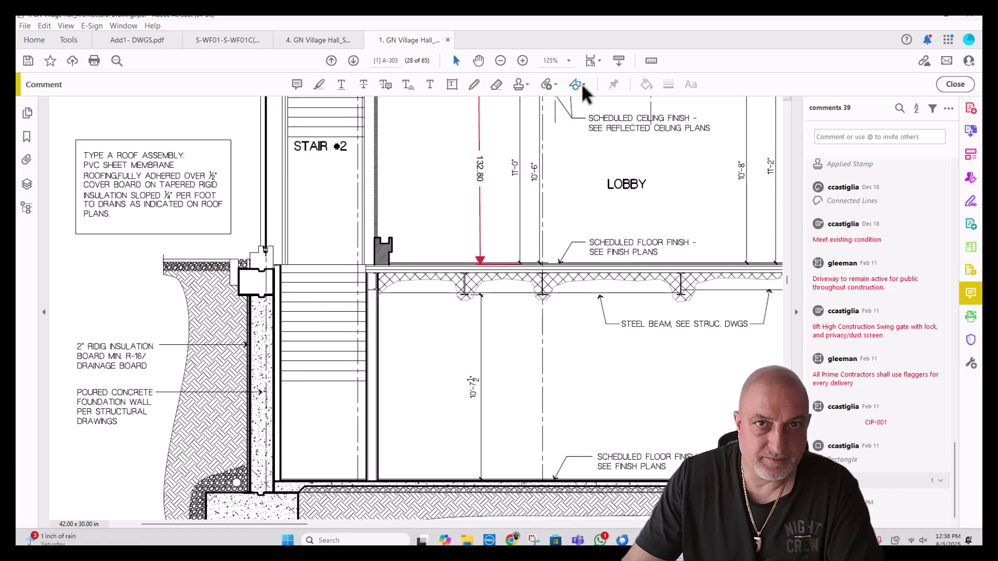
pyautogui.click(651, 60)
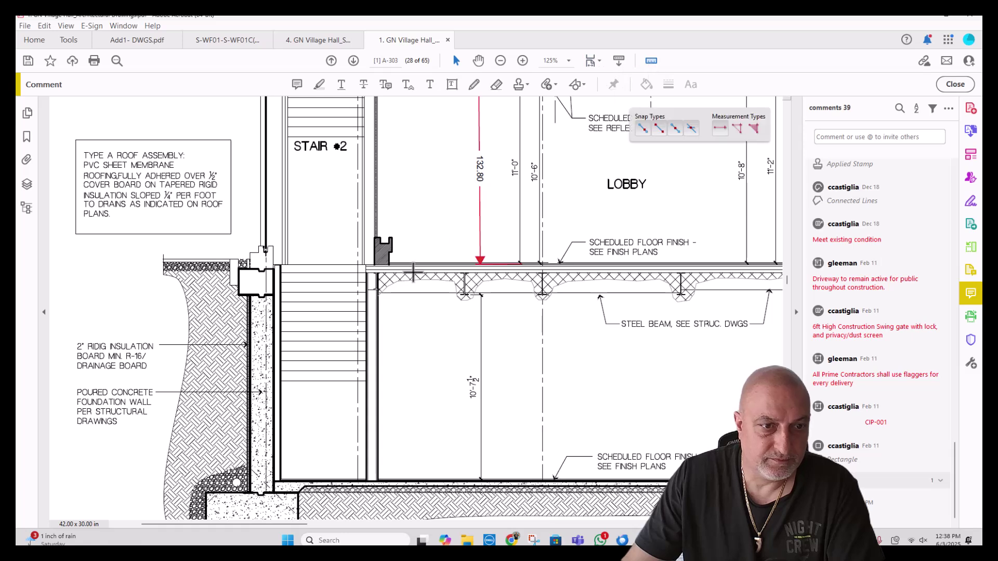
pyautogui.click(237, 488)
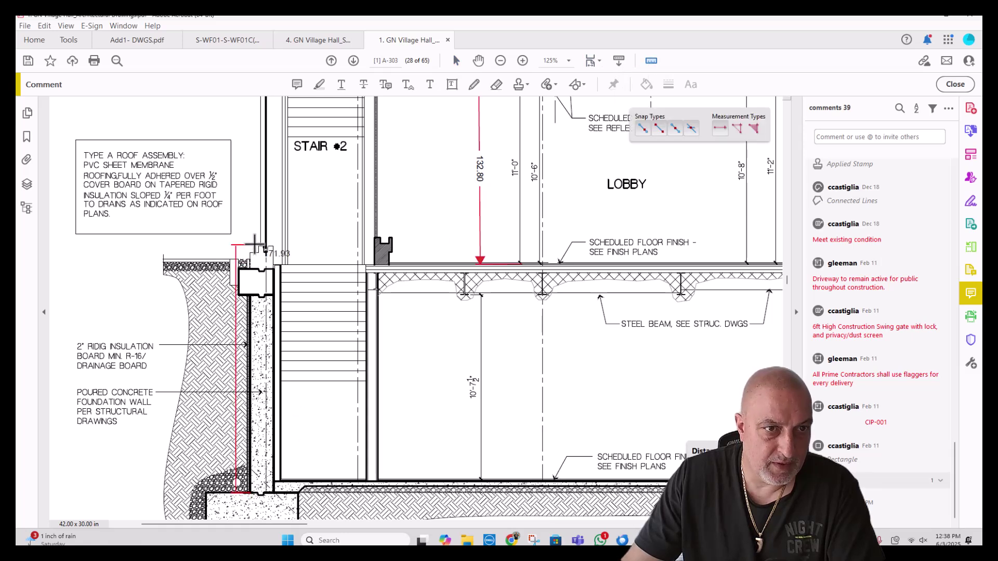
pyautogui.click(182, 250)
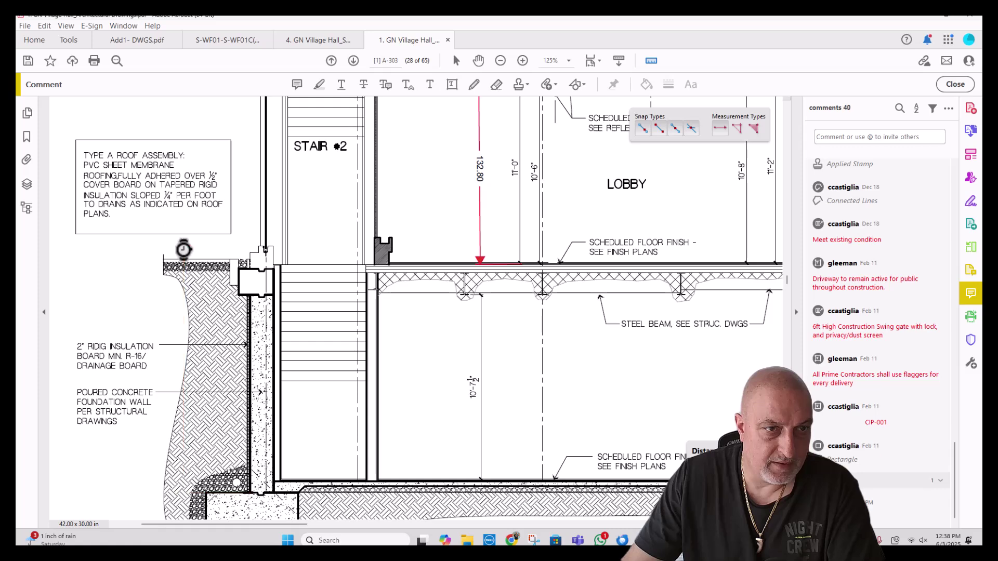
pyautogui.press('Escape')
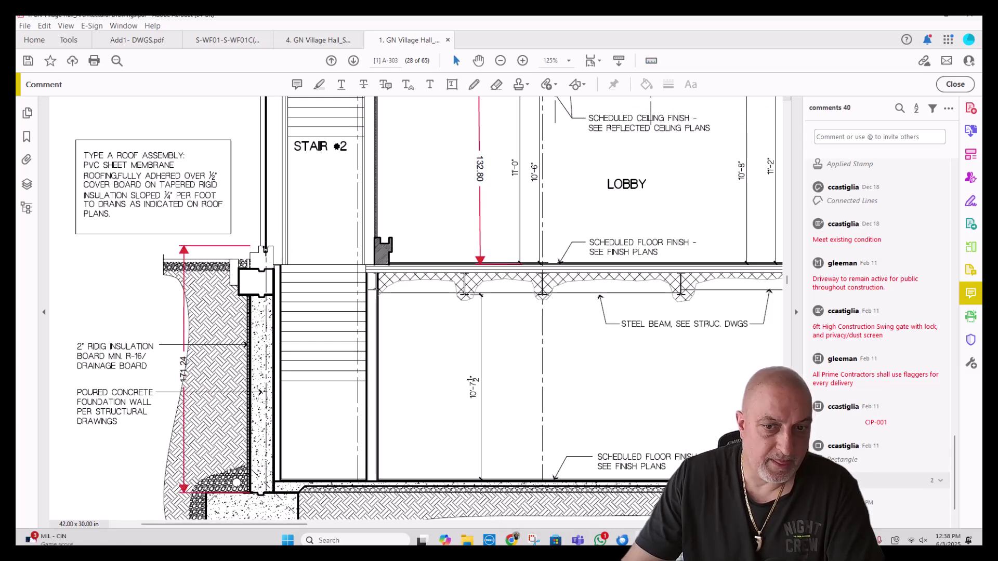
# - Convert the measured wall height to feet in the Calculator by computing 171.24 × 11 ÷ 132.8
pyautogui.scroll(3, 640, 466)
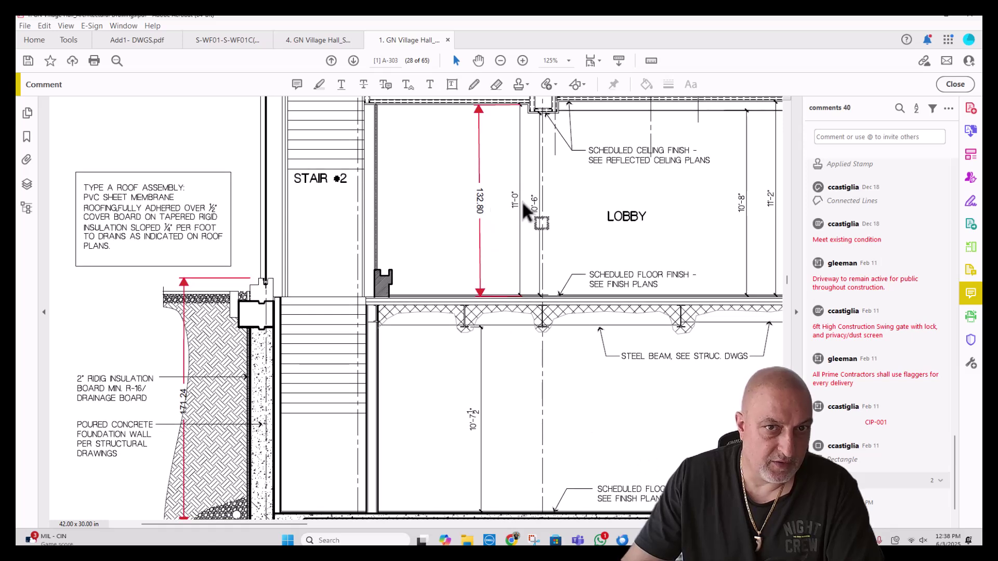
pyautogui.moveTo(183, 404)
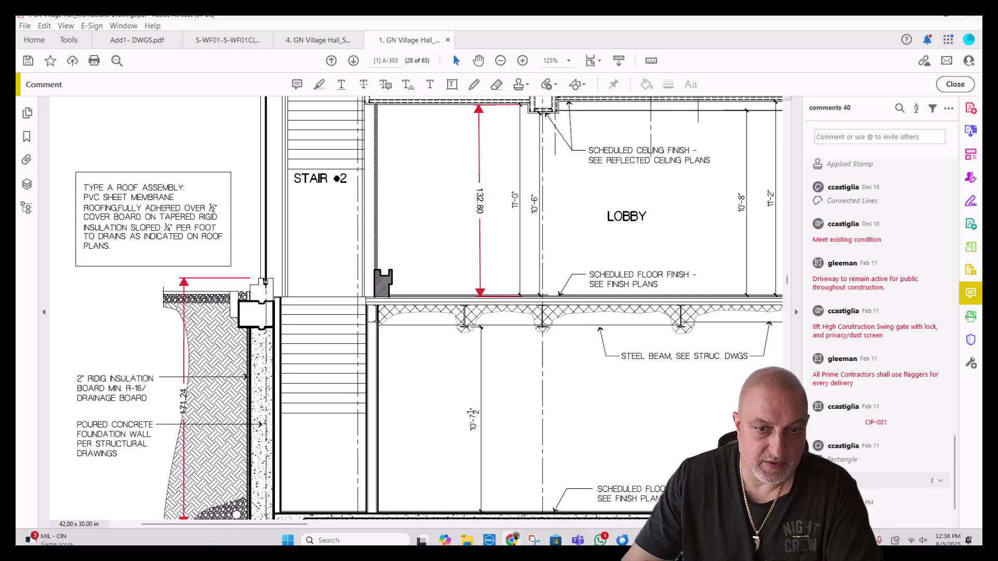
pyautogui.moveTo(644, 540)
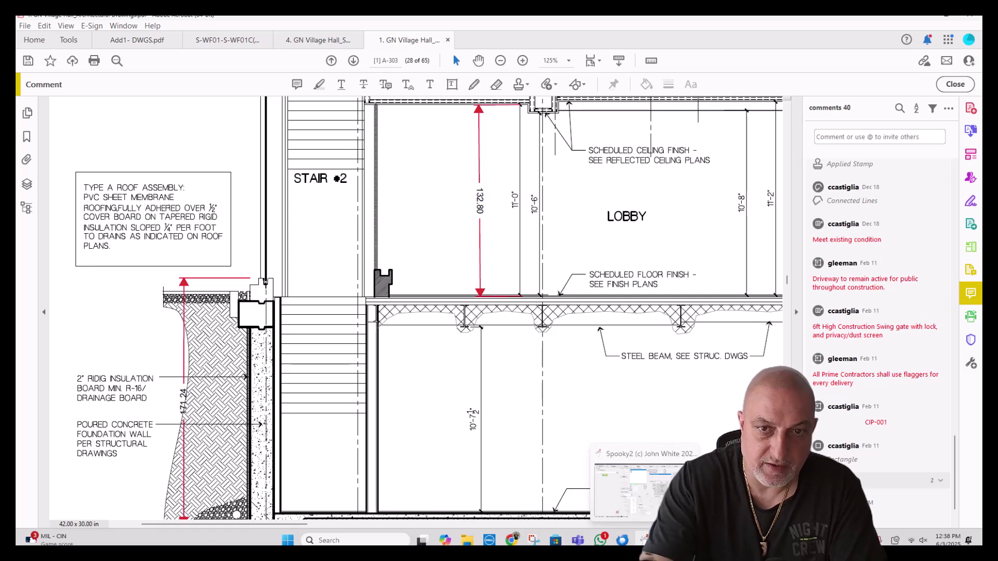
pyautogui.press('XF86Calculator')
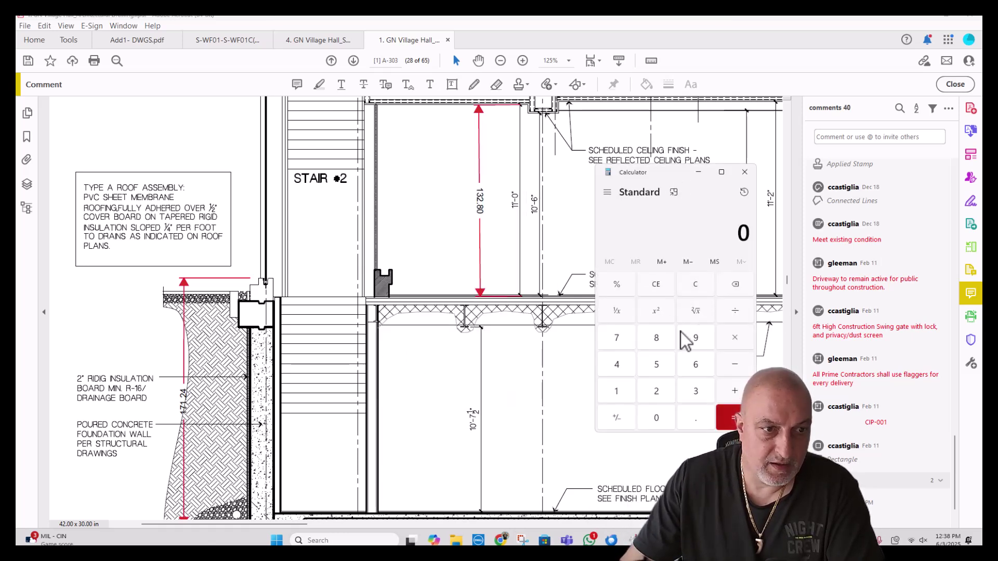
pyautogui.write('171.24')
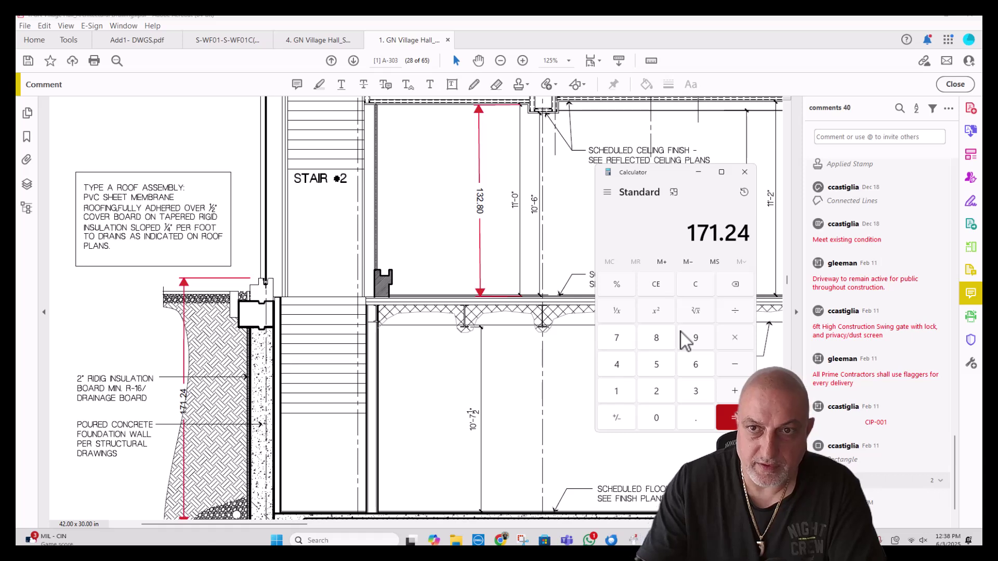
pyautogui.write('11')
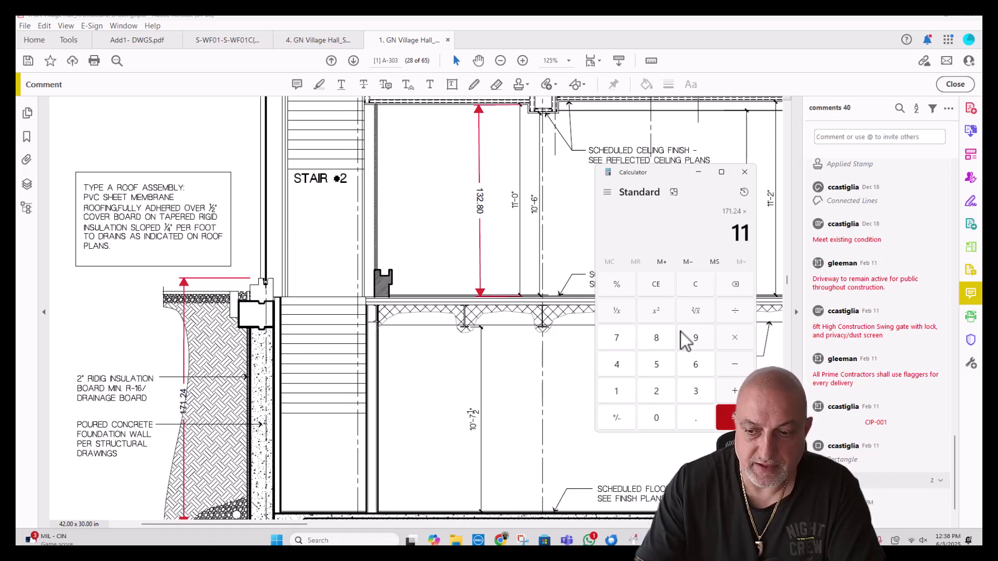
pyautogui.press('/')
pyautogui.write('132')
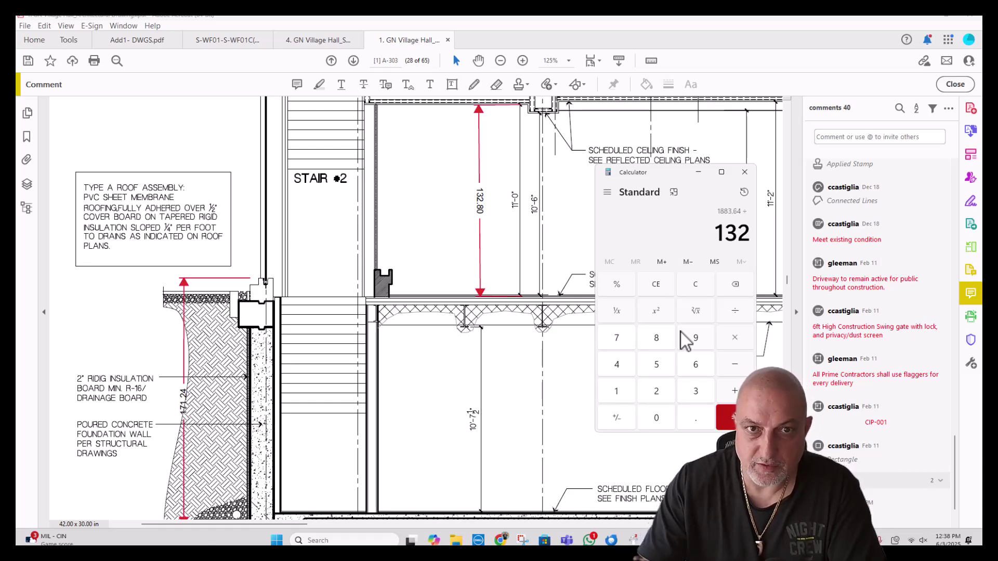
pyautogui.write('.8')
pyautogui.press('Return')
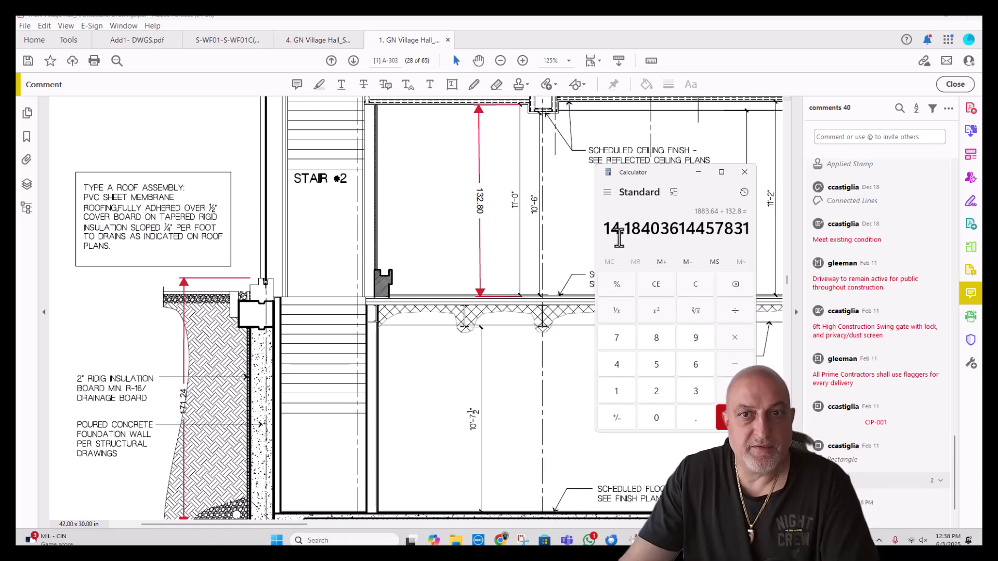
# - Switch to the Haqq takeoff and start a multi-linear item named 16" Wall Facade 14'-6" in the Walls group
pyautogui.click(364, 213)
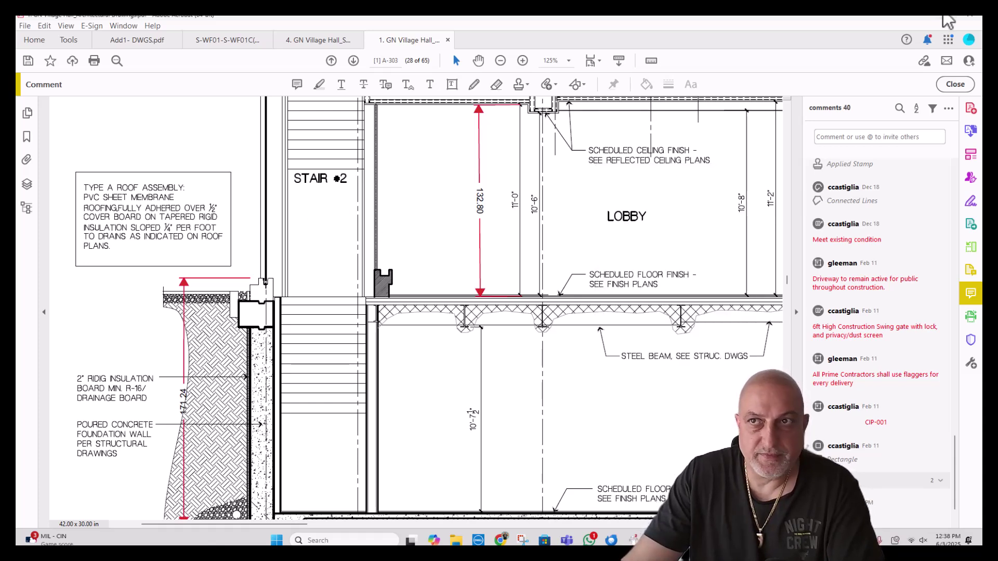
pyautogui.click(946, 16)
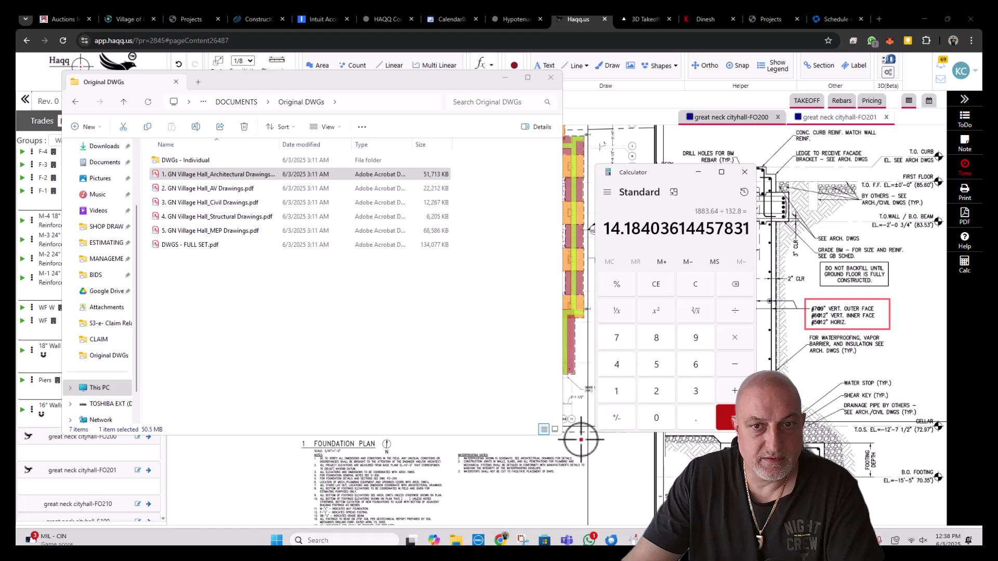
pyautogui.click(574, 359)
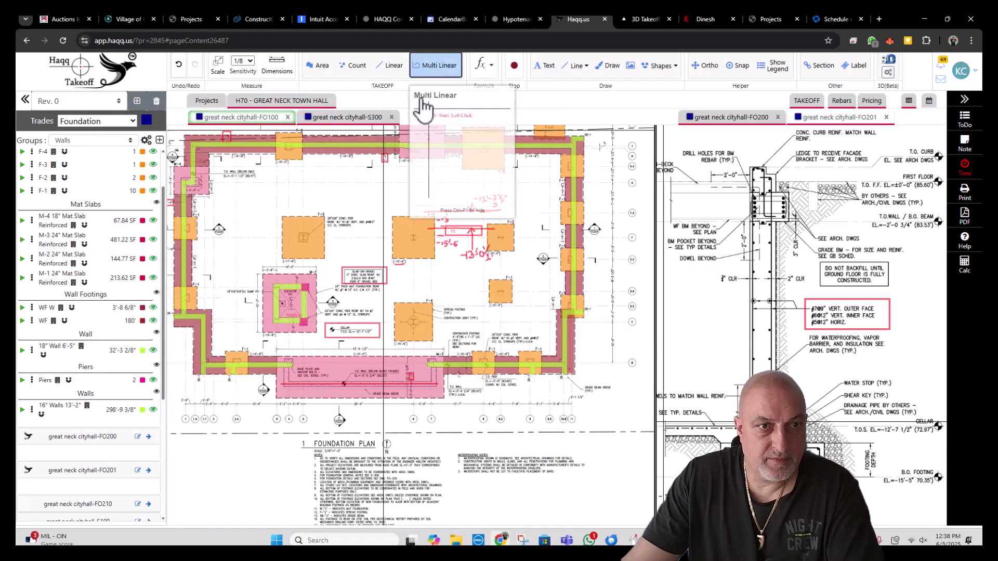
pyautogui.click(434, 65)
pyautogui.write('wAL')
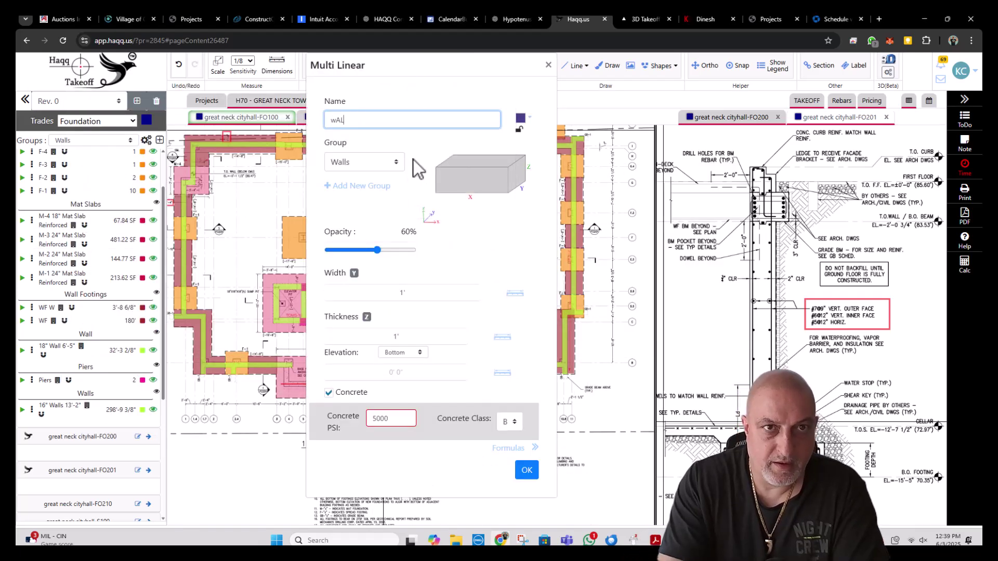
pyautogui.press('BackSpace')
pyautogui.press('BackSpace')
pyautogui.press('BackSpace')
pyautogui.press('capslock')
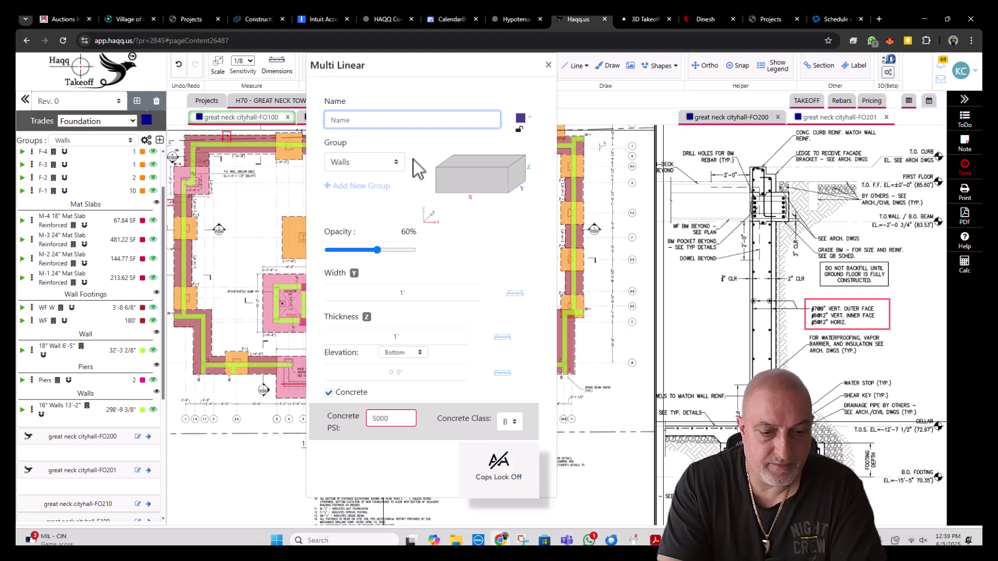
pyautogui.write('Wall Faca')
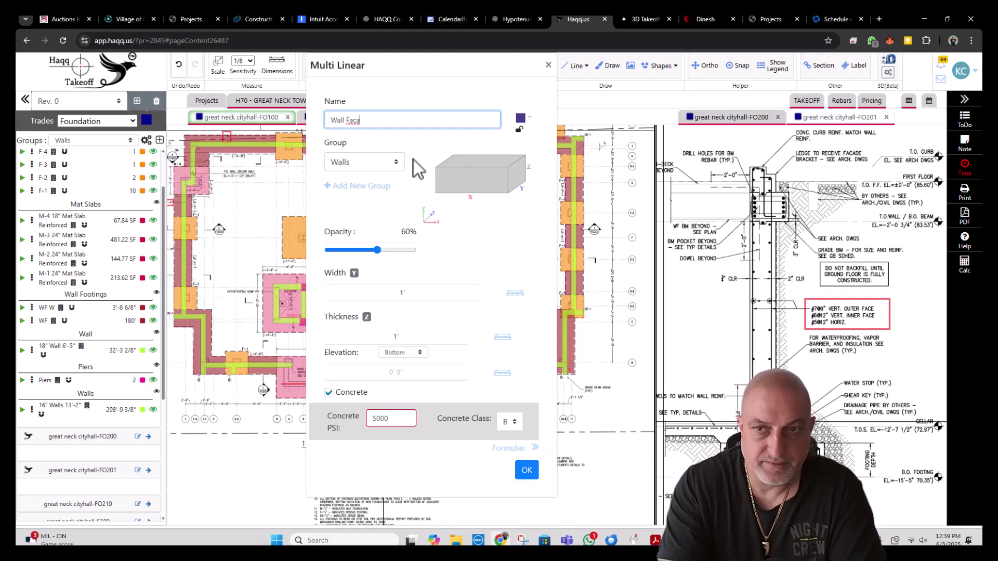
pyautogui.write('de 14\'-6"')
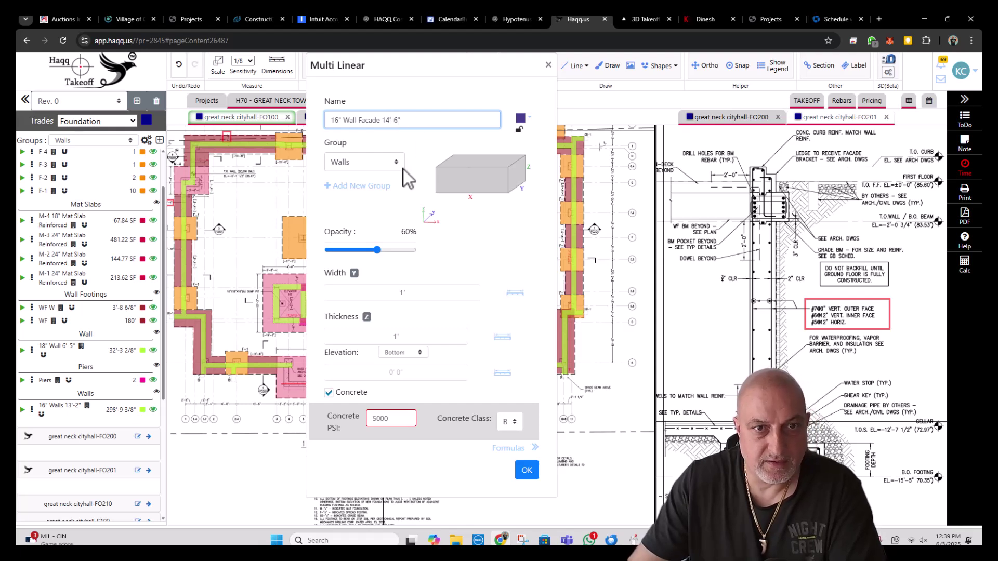
# - Give the facade wall a 1'-4" width, 14.5' thickness, -13'-2" bottom elevation and green colour, and create the item
pyautogui.click(411, 293)
pyautogui.press('Tab')
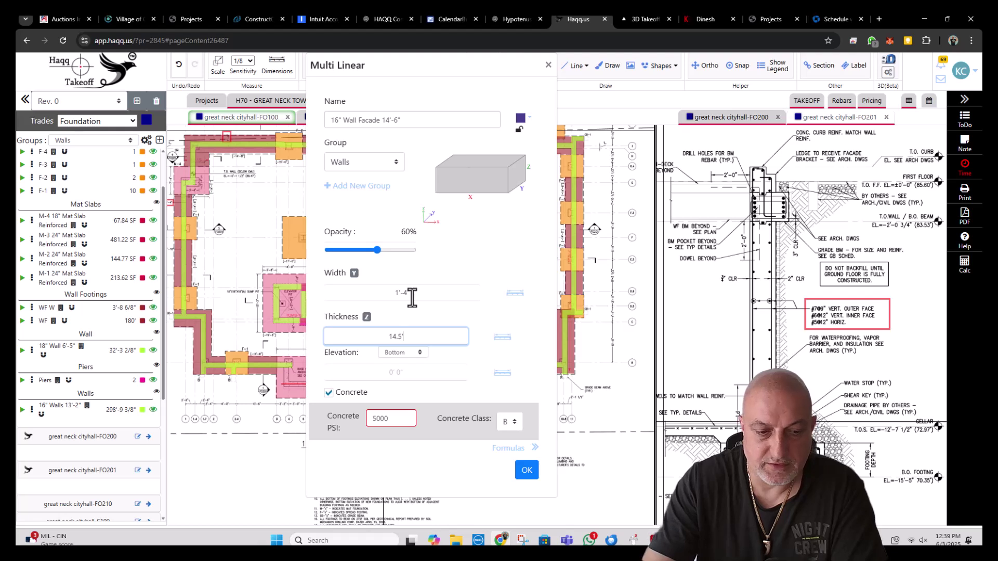
pyautogui.write('14.5')
pyautogui.press('Tab')
pyautogui.click(406, 372)
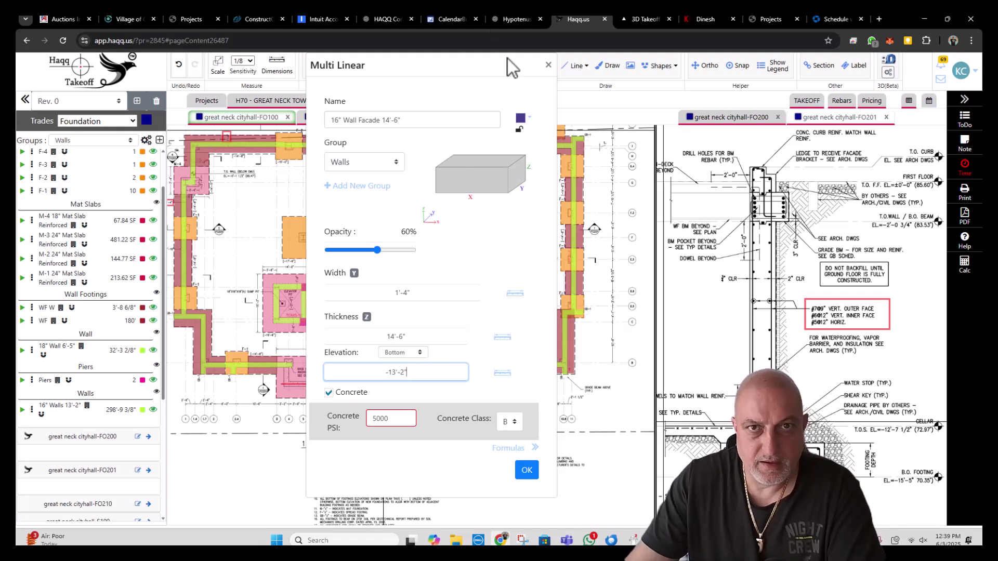
pyautogui.click(520, 118)
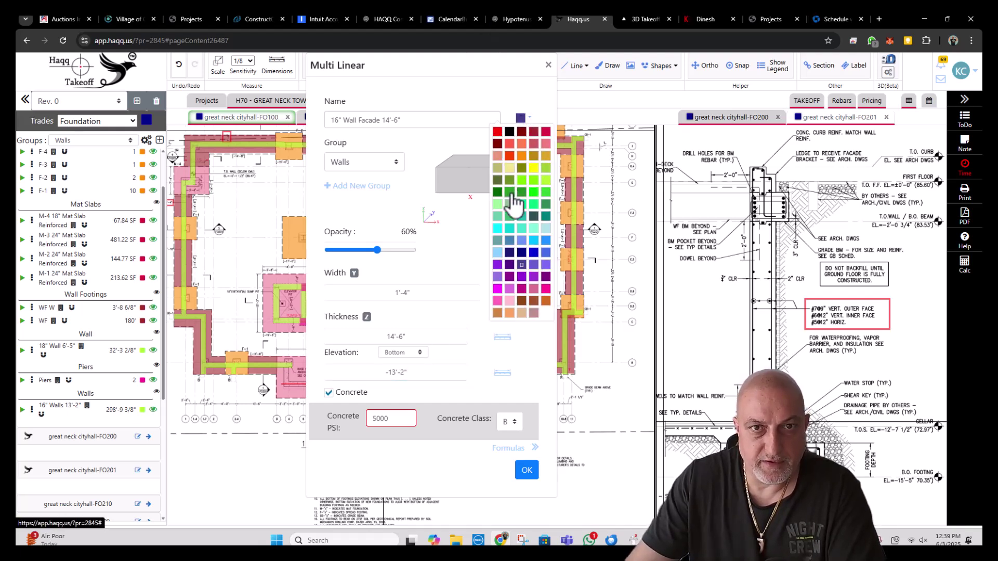
pyautogui.click(512, 196)
pyautogui.click(527, 471)
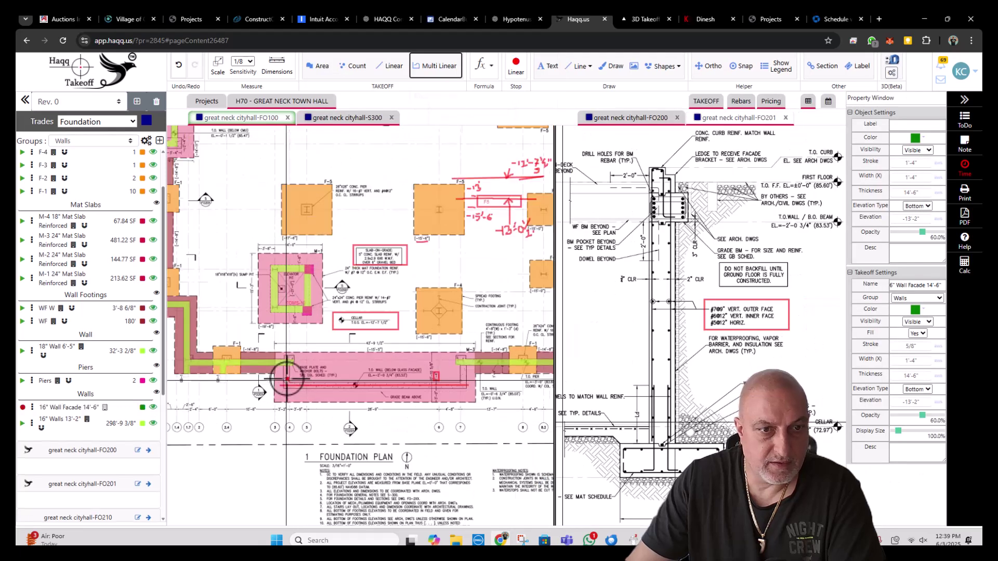
# - Trace the U-shaped wall below the glass facade on mat M-3, about 47'-6" long, including the short returns at both ends
pyautogui.click(284, 364)
pyautogui.scroll(5, 284, 374)
pyautogui.doubleClick(285, 384)
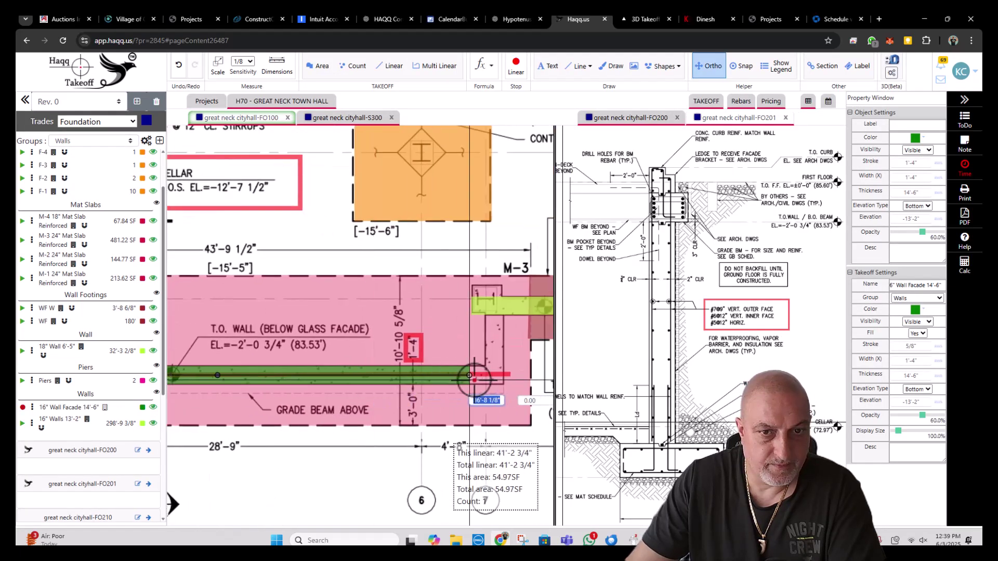
pyautogui.click(495, 375)
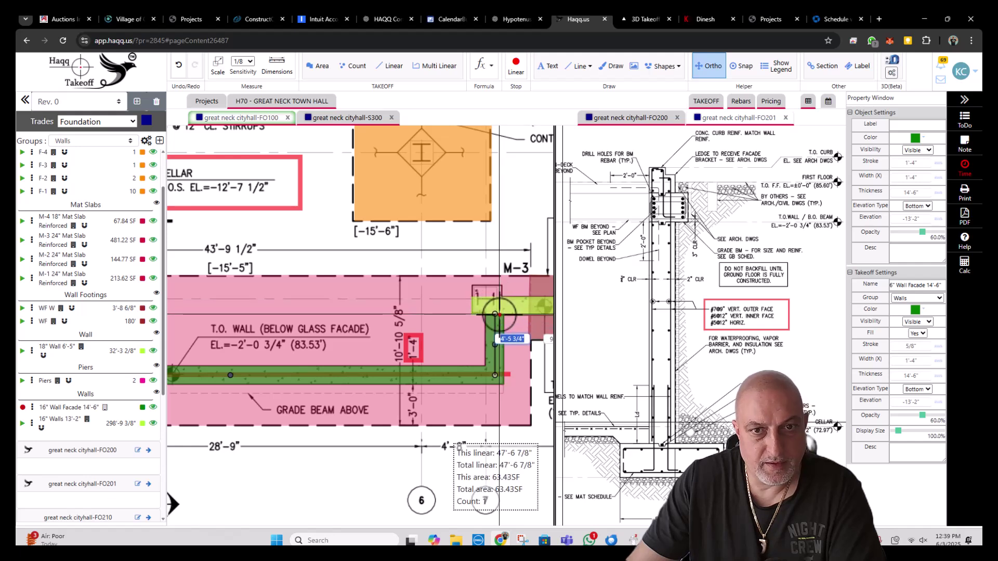
pyautogui.press('Escape')
# - Start a new rebar entry for the 16" Wall Facade 14'-6" and set its range to Z
pyautogui.scroll(-5, 513, 270)
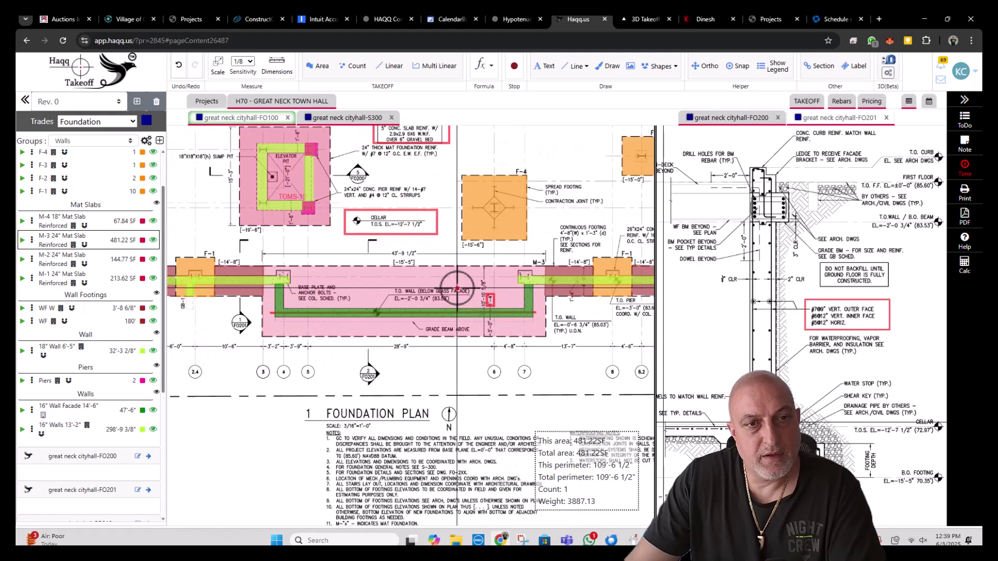
pyautogui.rightClick(451, 315)
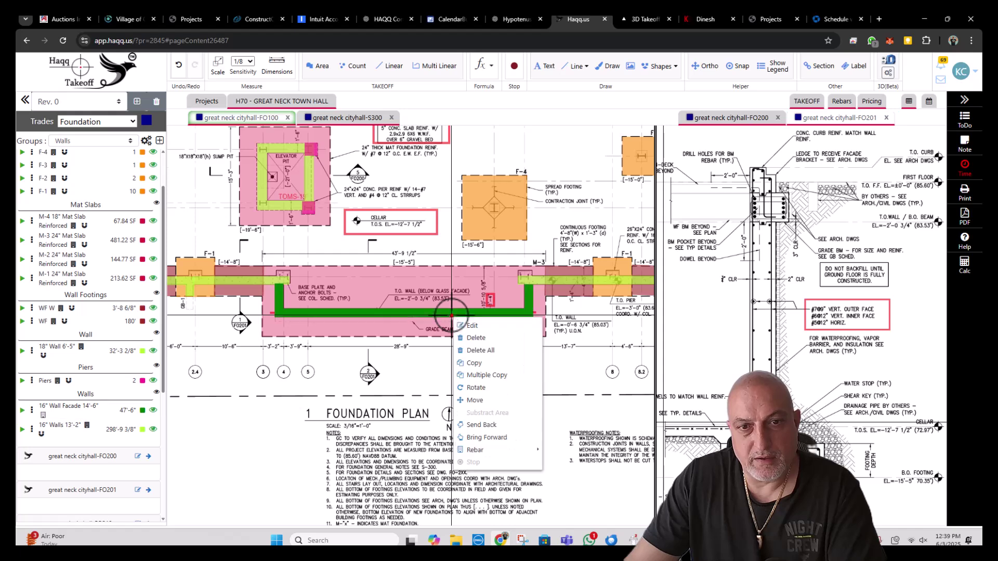
pyautogui.moveTo(499, 450)
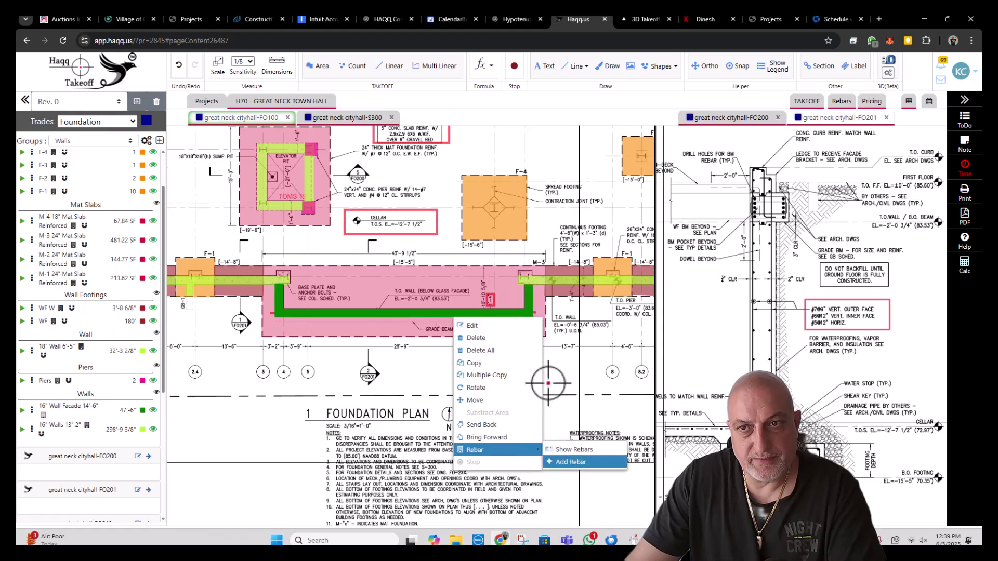
pyautogui.click(571, 462)
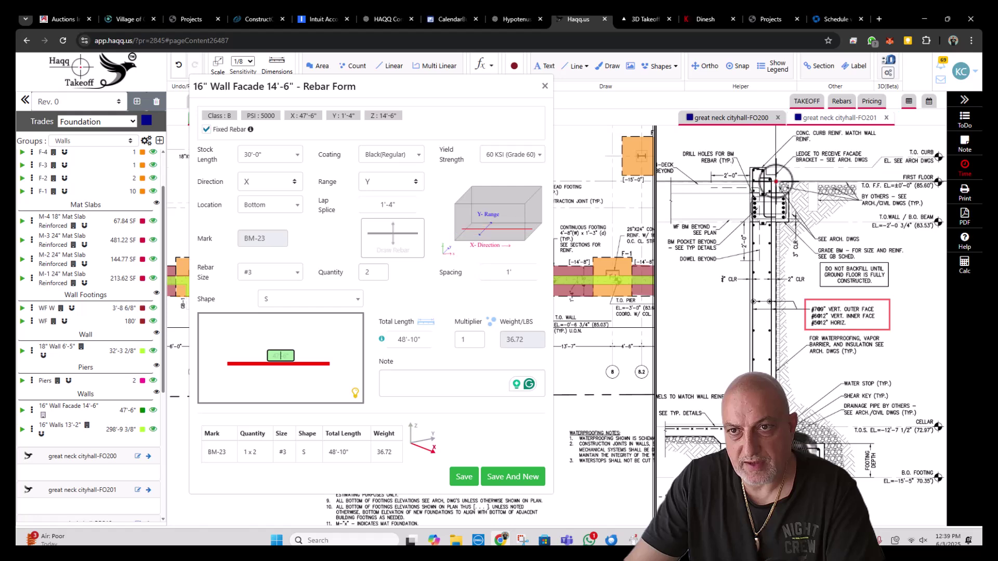
pyautogui.moveTo(640, 278)
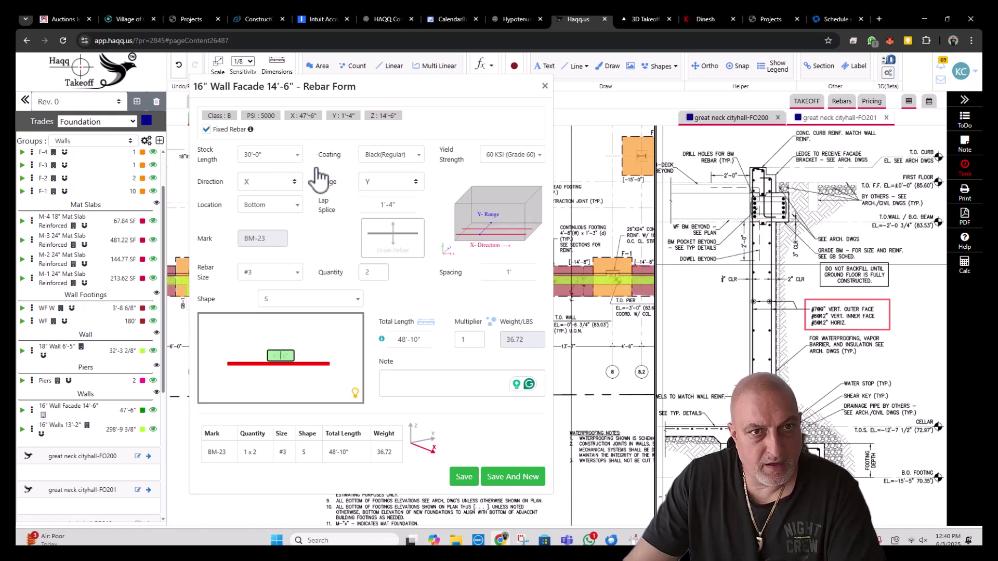
pyautogui.click(379, 182)
pyautogui.click(382, 229)
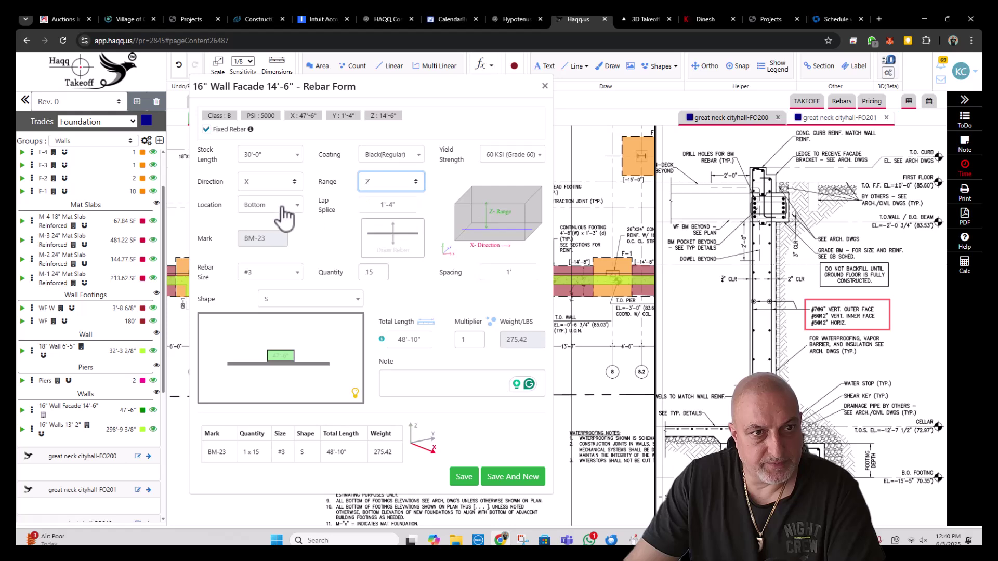
# - Set the facade wall's horizontal bars to Top location, size #5, with a multiplier of 2
pyautogui.click(278, 206)
pyautogui.click(270, 245)
pyautogui.click(300, 273)
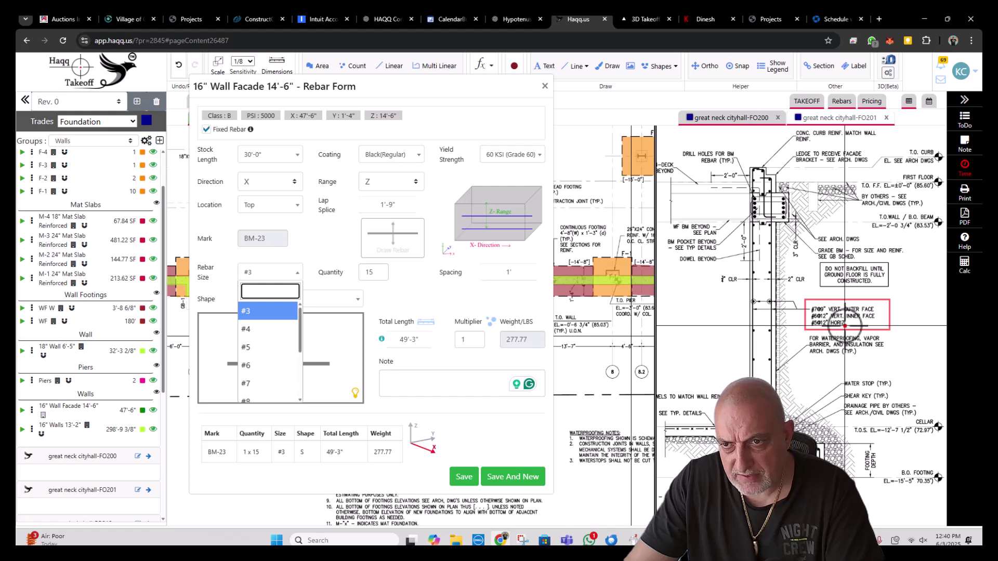
pyautogui.click(263, 347)
pyautogui.doubleClick(460, 340)
pyautogui.write('2')
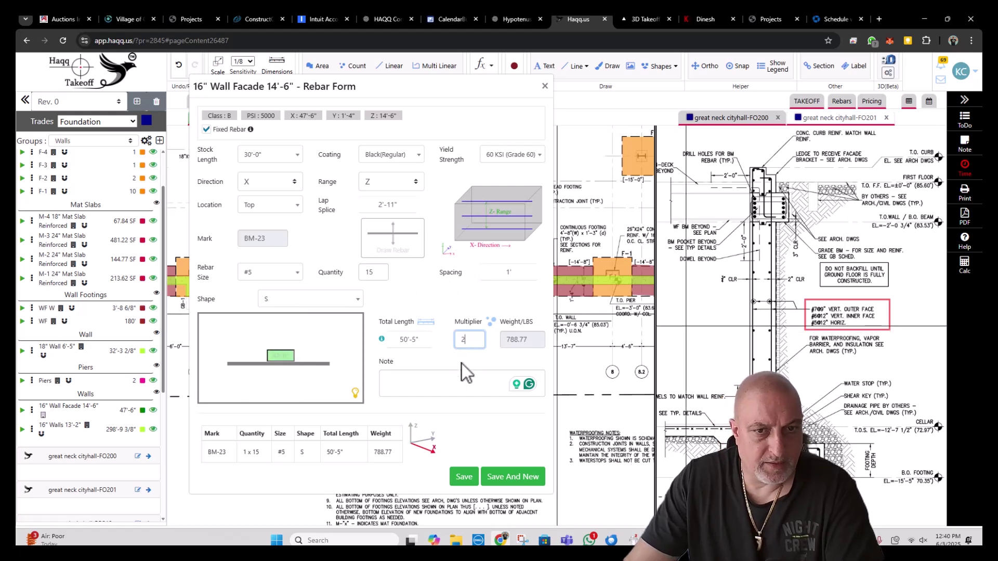
# - Add the note HOR EF to the horizontal bars, save them and begin another rebar entry
pyautogui.click(458, 384)
pyautogui.press('capslock')
pyautogui.write('H')
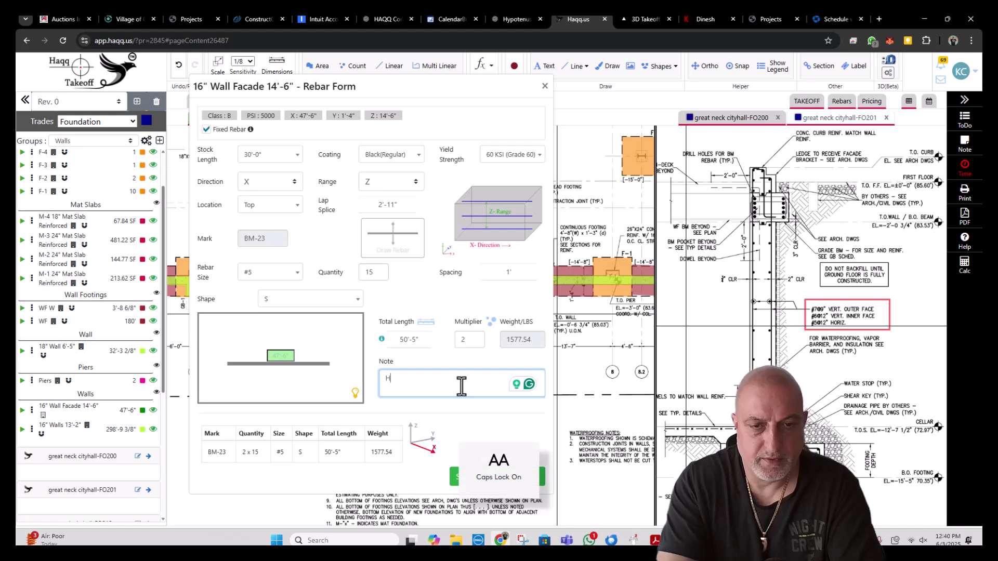
pyautogui.write('OR EF')
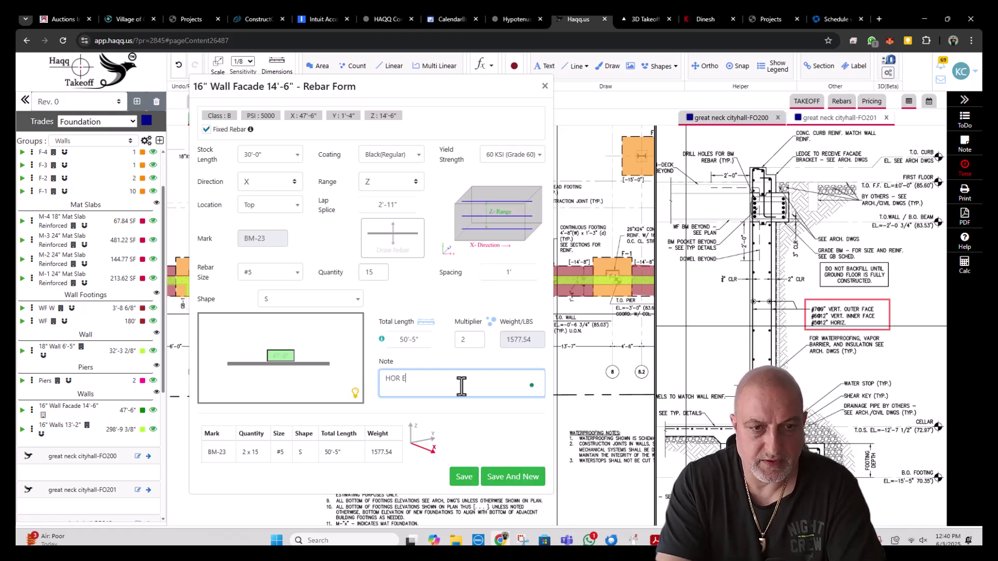
pyautogui.click(509, 477)
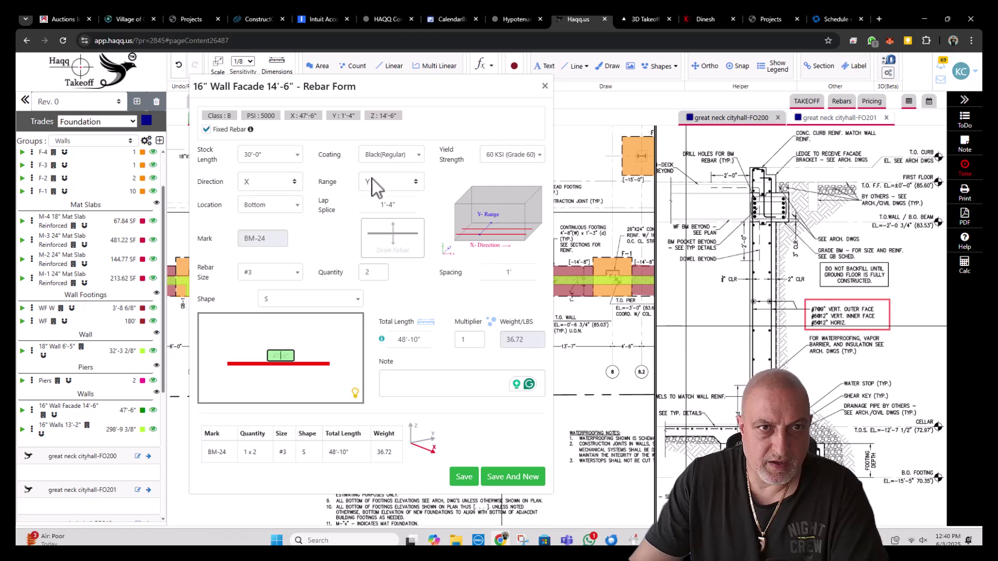
# - Set the second facade wall rebar entry to range Z, size #5 and multiplier 2
pyautogui.click(381, 180)
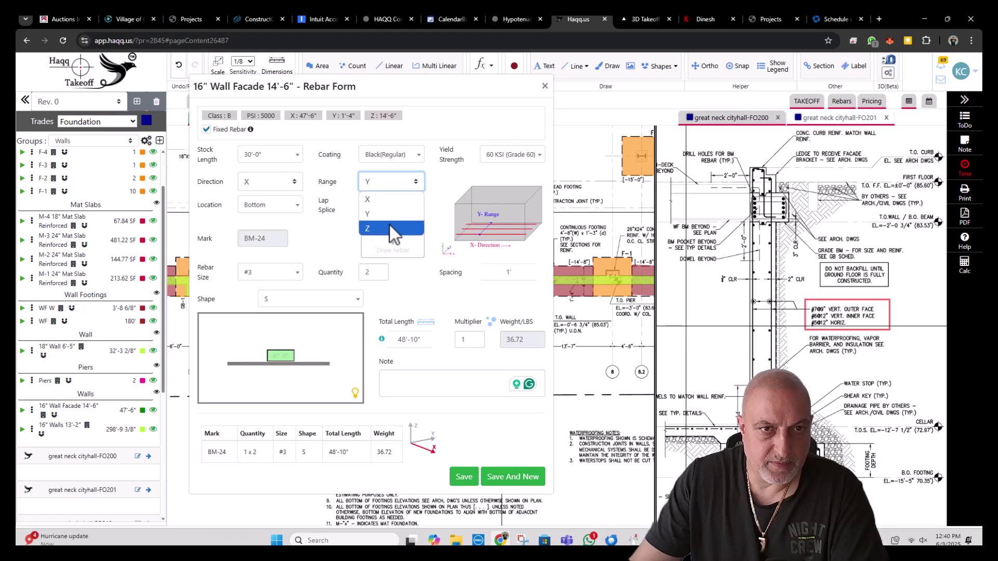
pyautogui.click(385, 227)
pyautogui.click(275, 271)
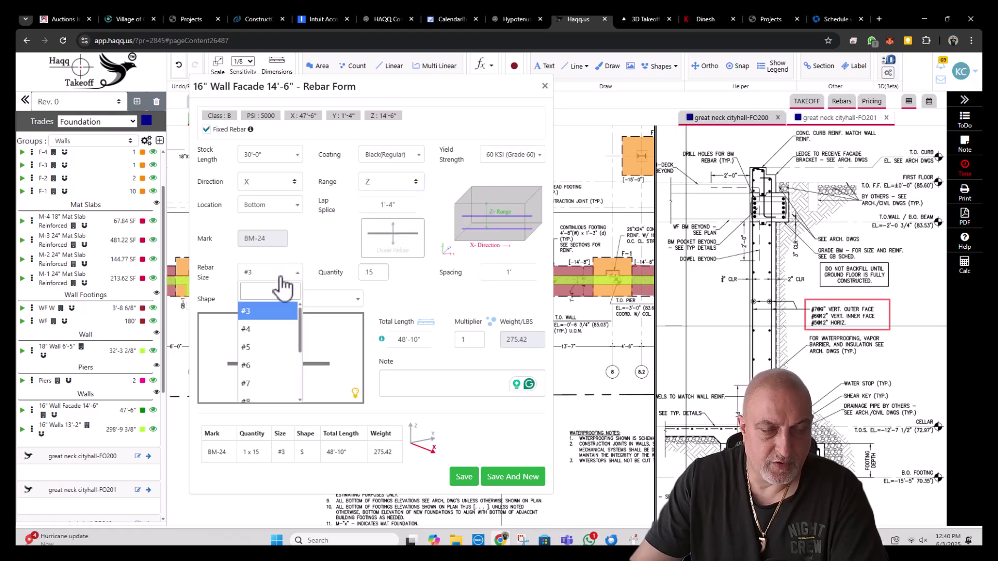
pyautogui.click(267, 347)
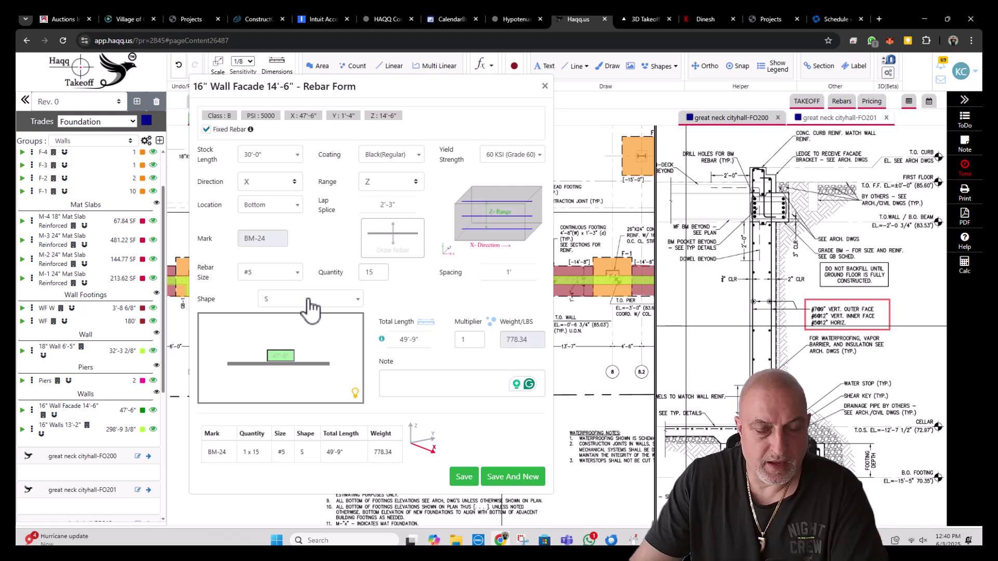
pyautogui.doubleClick(465, 339)
pyautogui.write('2')
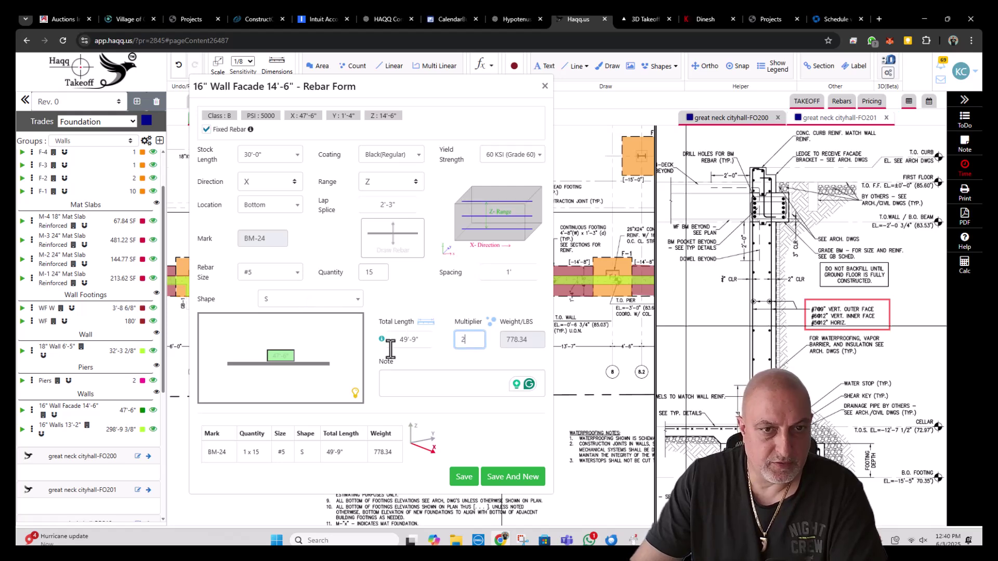
# - Give the bars shape 17 u with two legs totalling 4'-6" and add the note CORNER BARS EF
pyautogui.click(312, 302)
pyautogui.write('U')
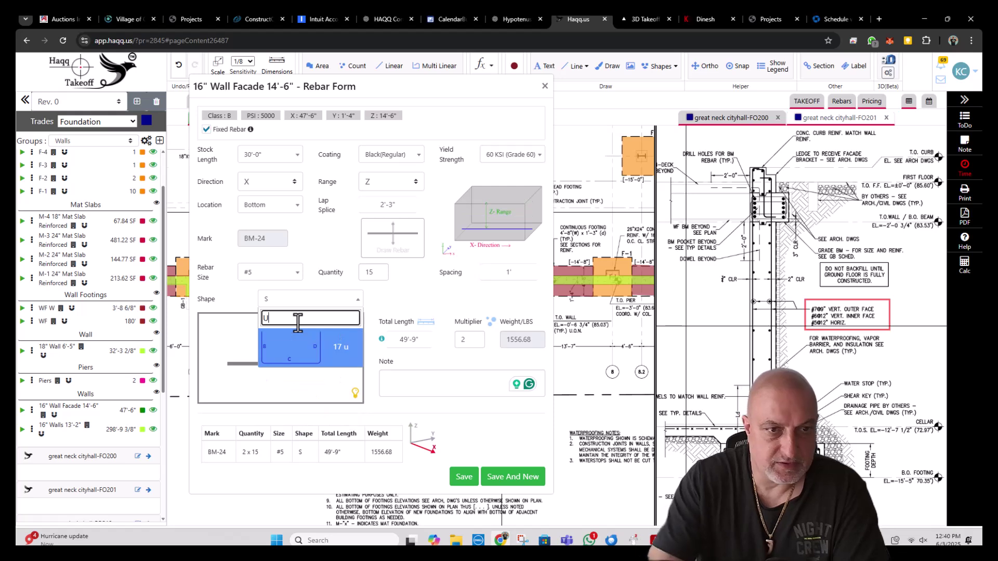
pyautogui.click(316, 345)
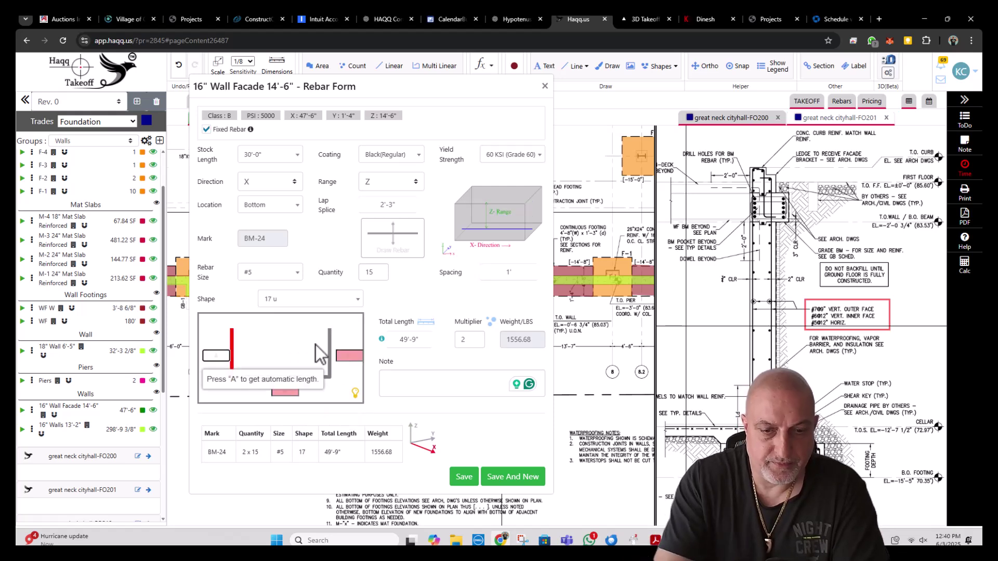
pyautogui.click(429, 377)
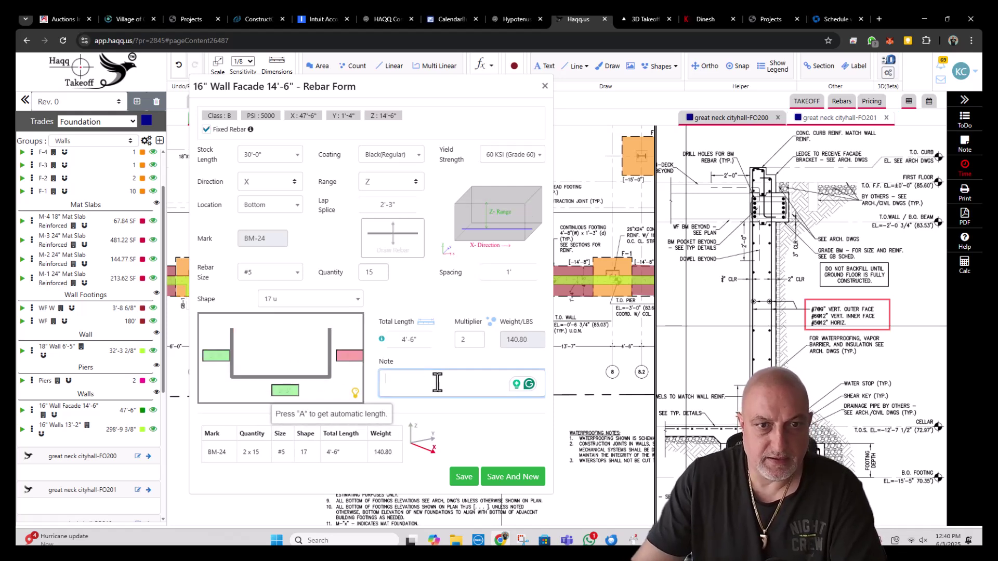
pyautogui.write('CORNER BARS EF')
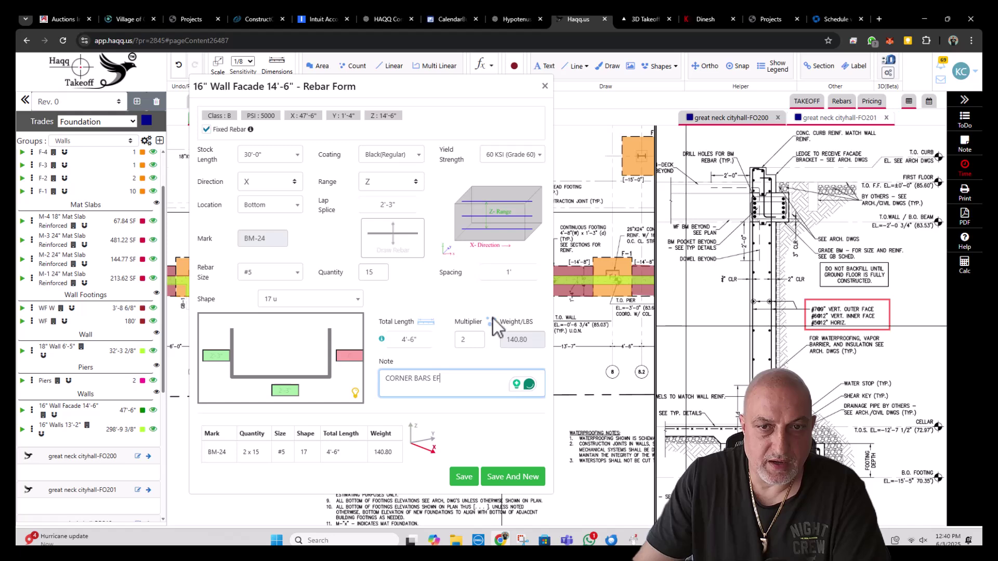
# - Check the facade wall's corners on the foundation plan, set the corner bars' multiplier to 8 and save the entry
pyautogui.scroll(-3, 603, 299)
pyautogui.scroll(-3, 592, 301)
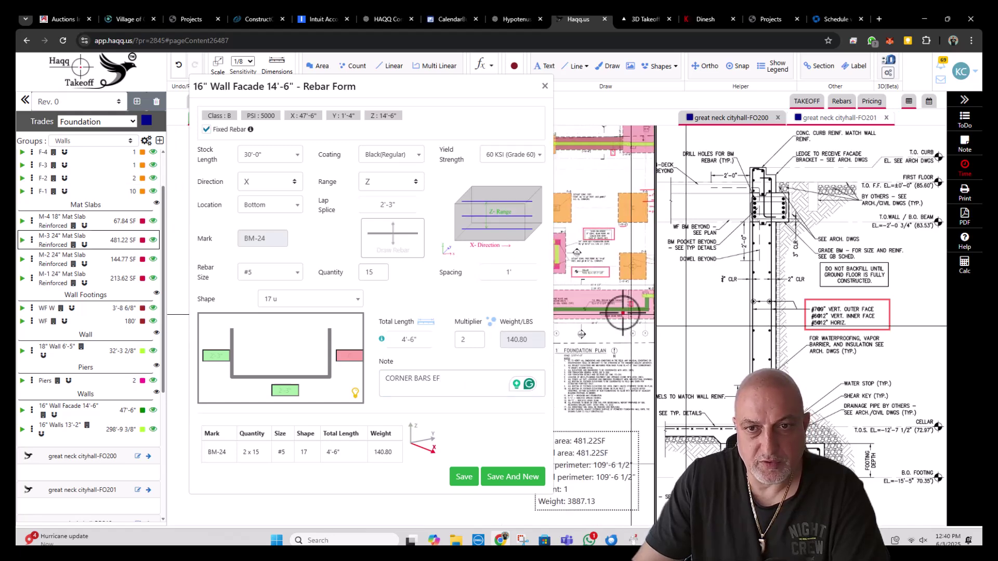
pyautogui.moveTo(570, 308)
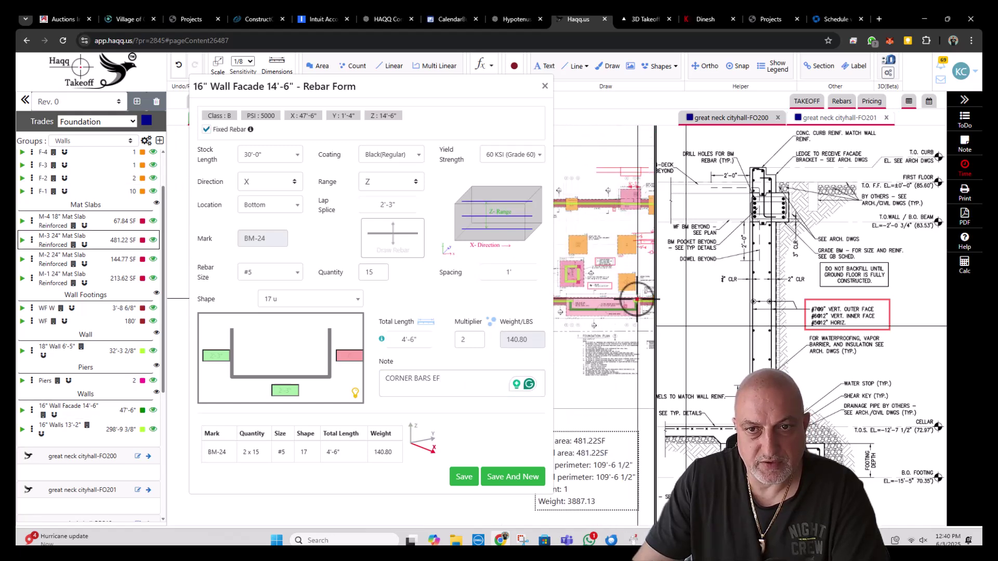
pyautogui.moveTo(613, 299)
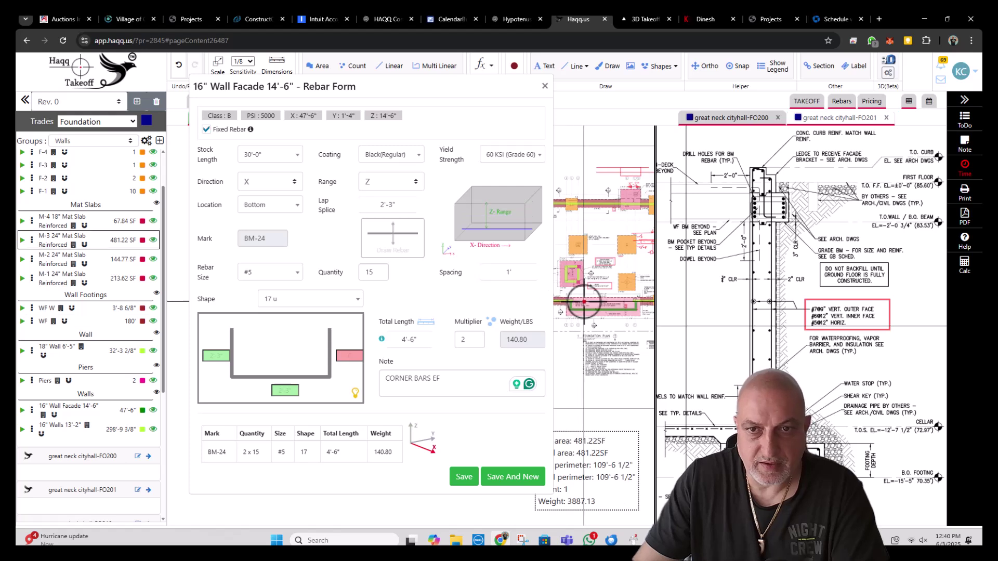
pyautogui.doubleClick(459, 339)
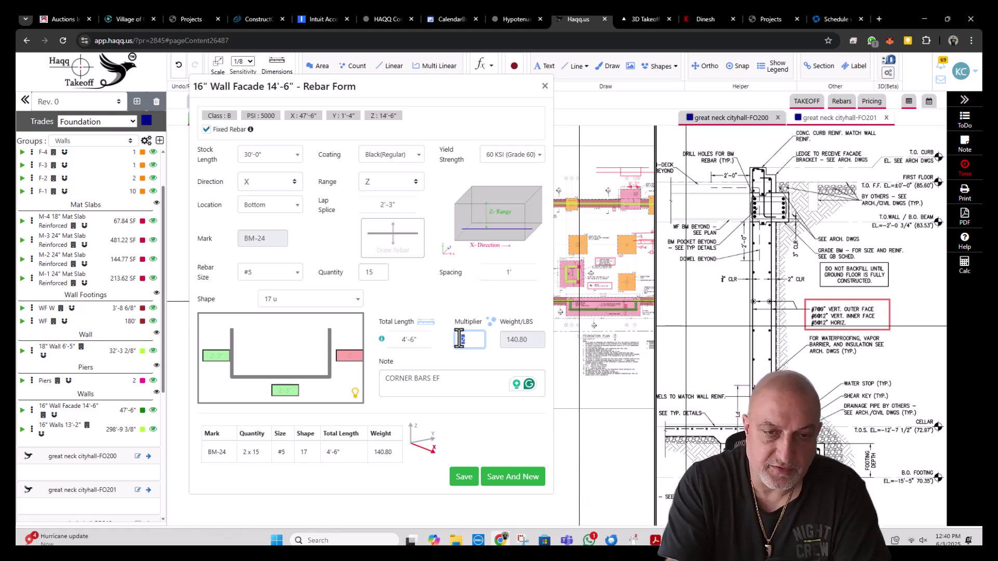
pyautogui.write('8')
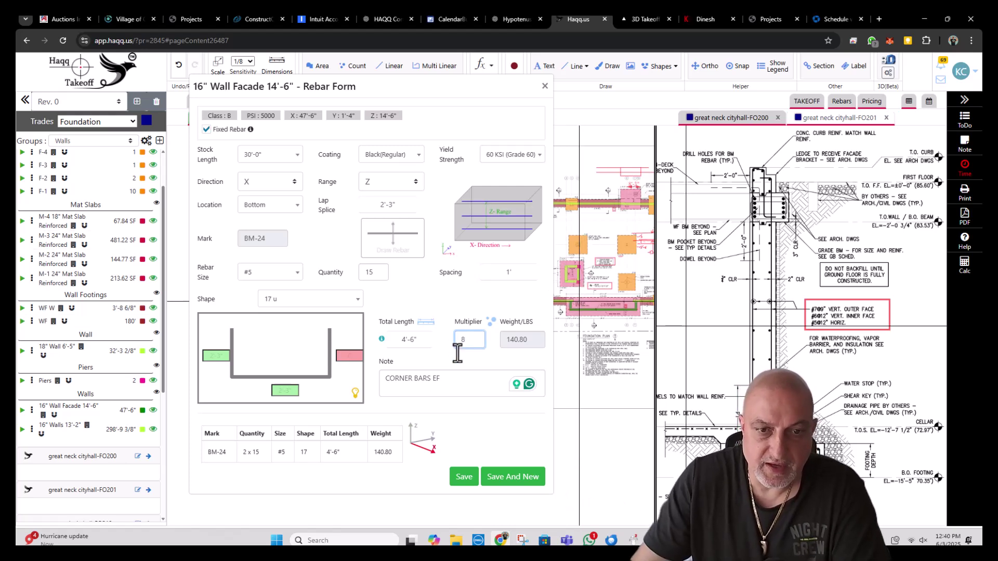
pyautogui.click(464, 477)
# - Examine the corners of the 16" perimeter walls all around the foundation plan
pyautogui.scroll(3, 494, 216)
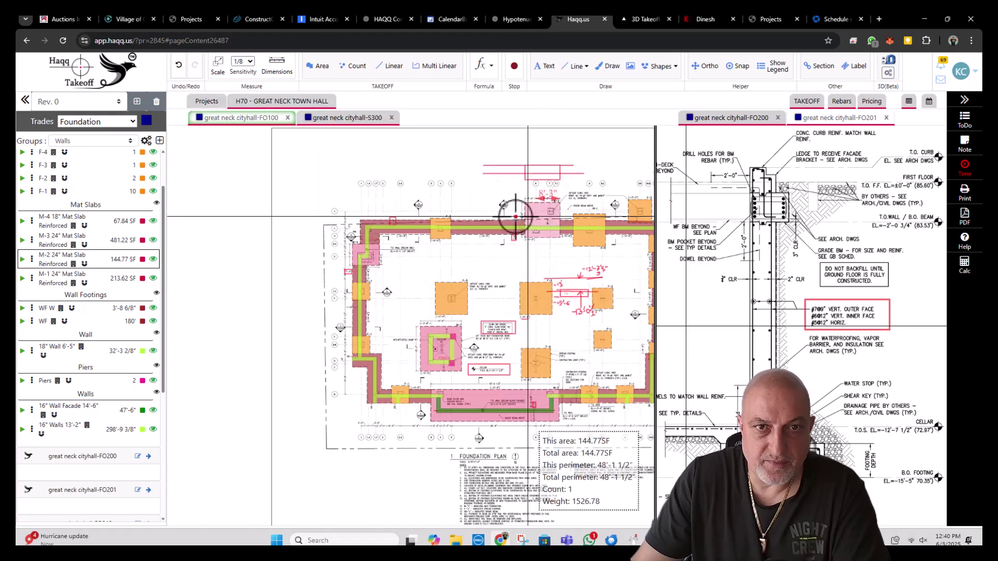
pyautogui.moveTo(515, 216); pyautogui.dragTo(383, 216)
pyautogui.scroll(2, 498, 395)
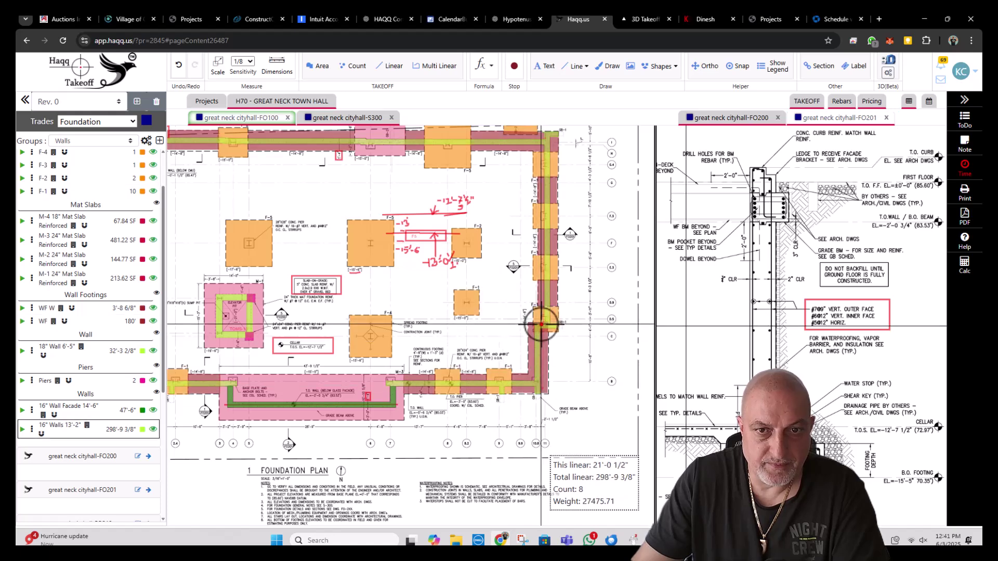
pyautogui.scroll(3, 574, 272)
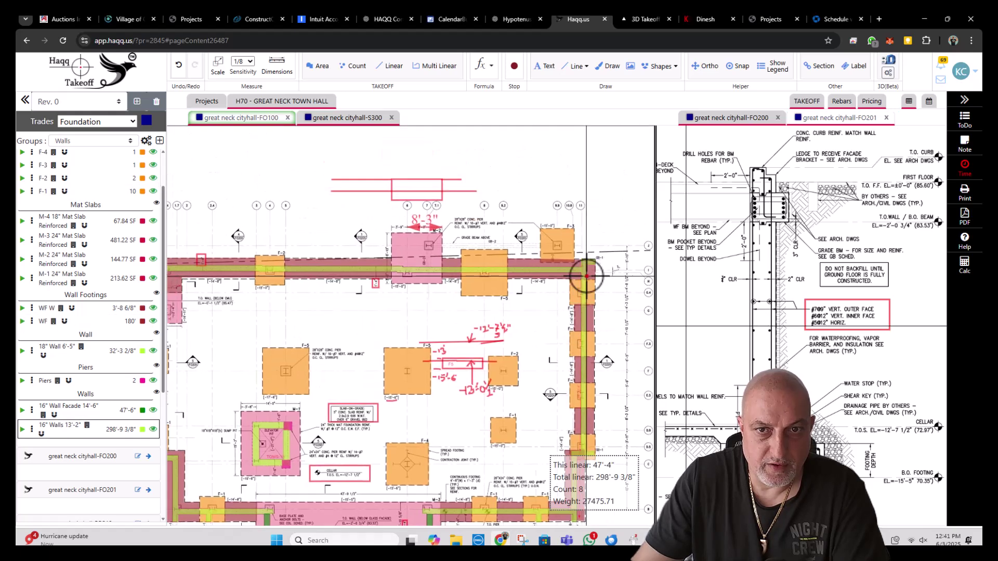
pyautogui.moveTo(322, 267); pyautogui.dragTo(501, 249)
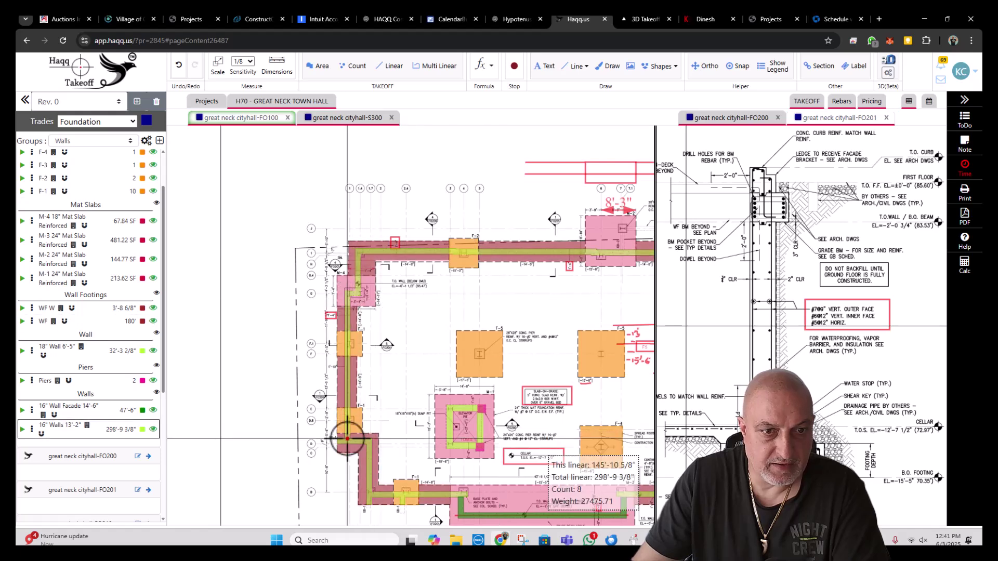
pyautogui.moveTo(347, 439); pyautogui.dragTo(318, 297)
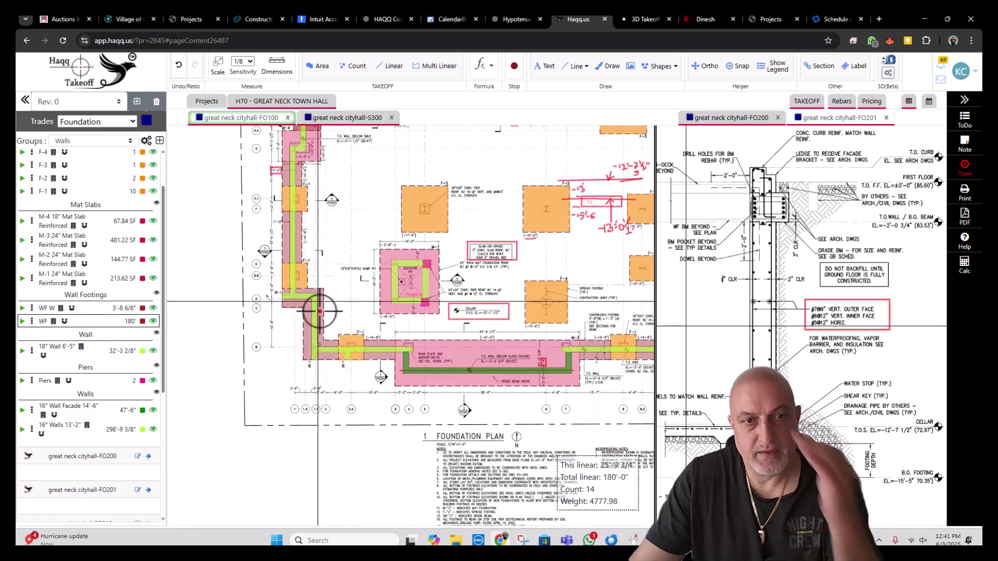
pyautogui.scroll(-2, 318, 311)
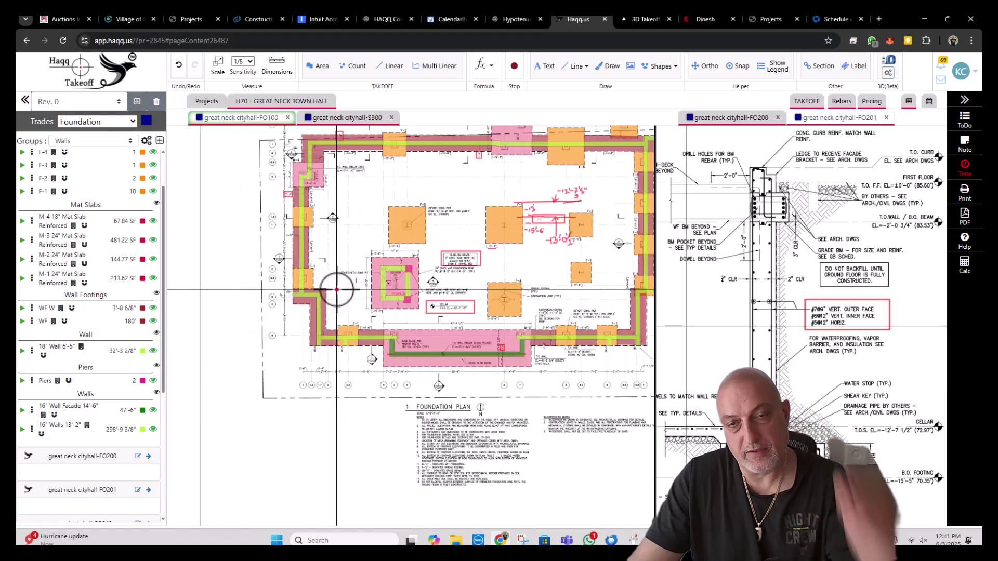
pyautogui.scroll(-1, 456, 183)
pyautogui.scroll(1, 473, 175)
# - Start a new rebar entry for the 16" perimeter walls with direction X, range Z and size #5
pyautogui.rightClick(511, 181)
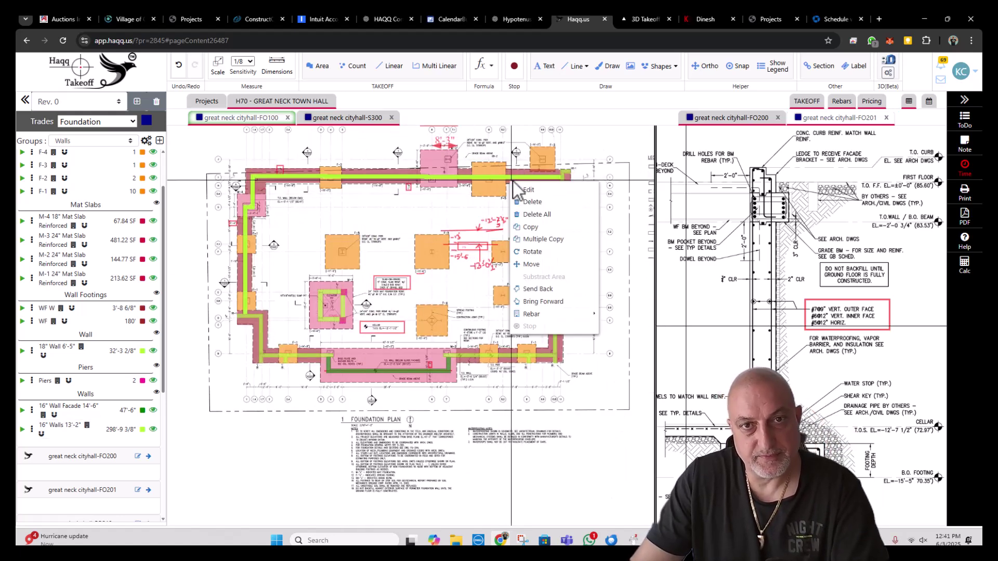
pyautogui.moveTo(557, 314)
pyautogui.click(453, 327)
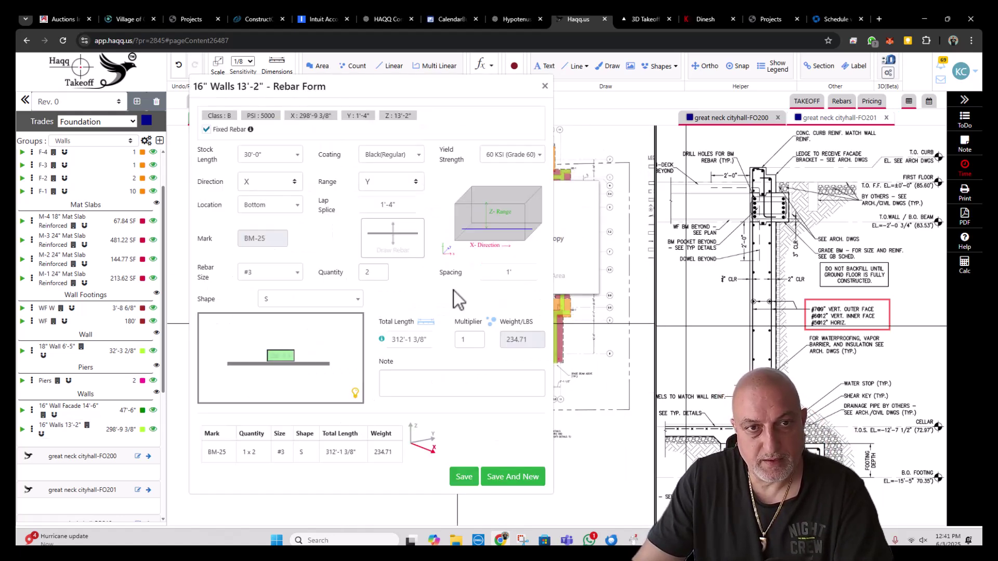
pyautogui.click(287, 185)
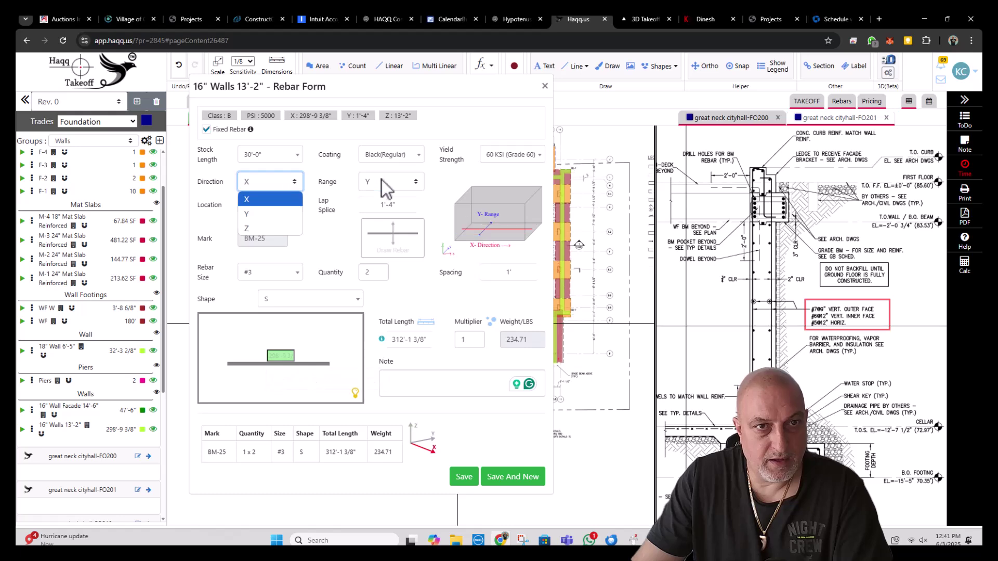
pyautogui.click(390, 182)
pyautogui.click(383, 229)
pyautogui.click(289, 273)
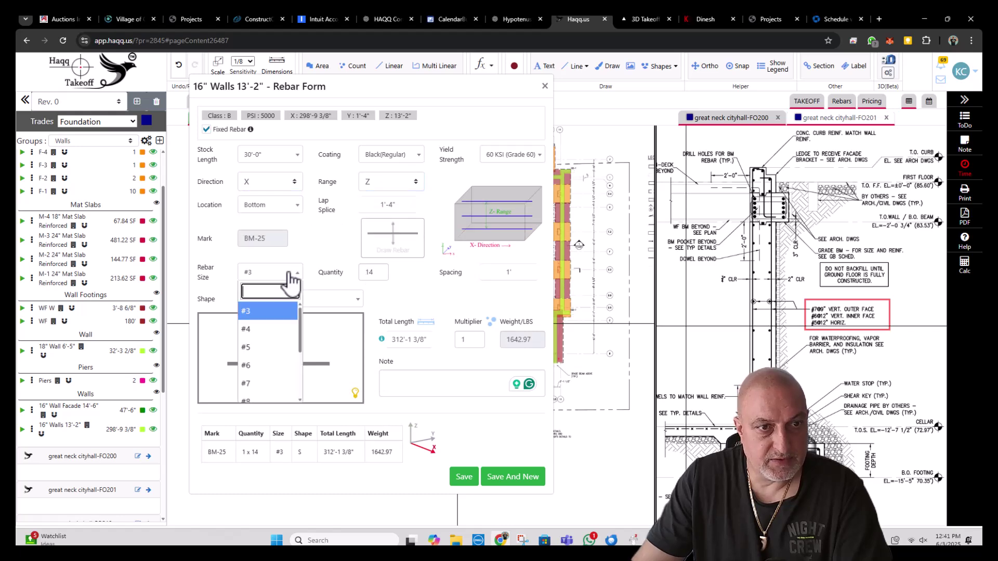
pyautogui.scroll(3, 811, 319)
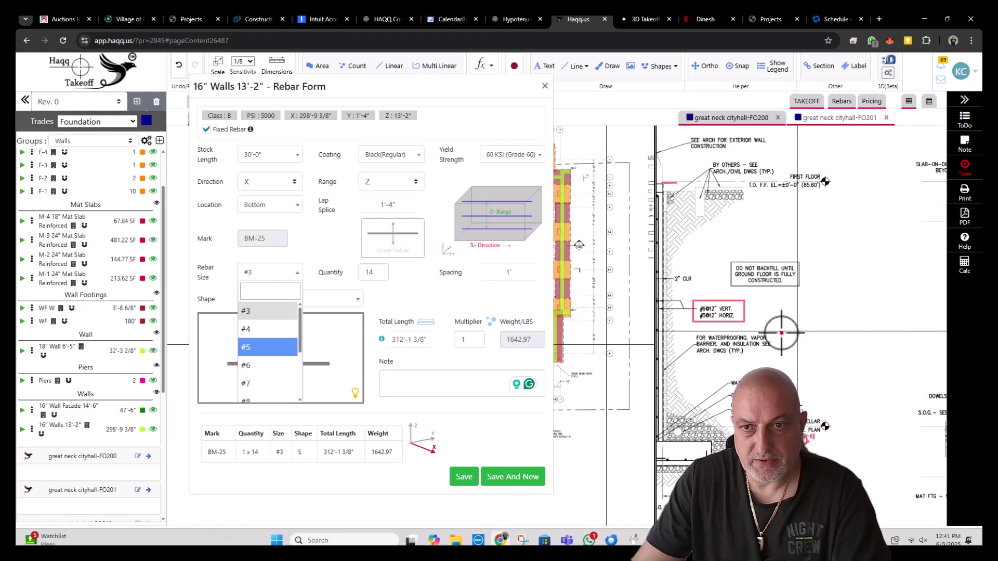
pyautogui.click(287, 344)
# - Give the perimeter wall bars shape 17 u with two legs totalling 4'-6"
pyautogui.click(322, 300)
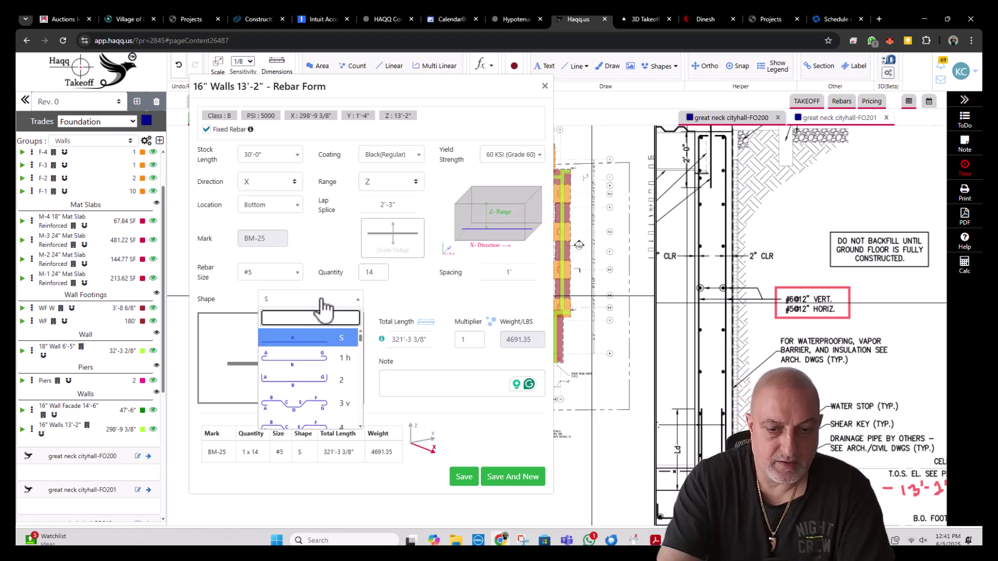
pyautogui.write('17')
pyautogui.click(289, 347)
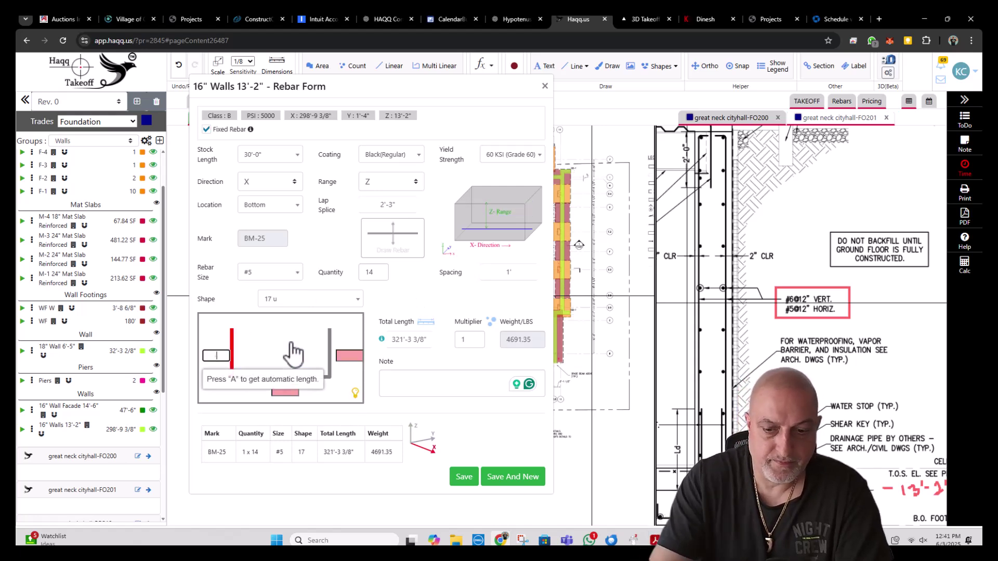
pyautogui.press('Tab')
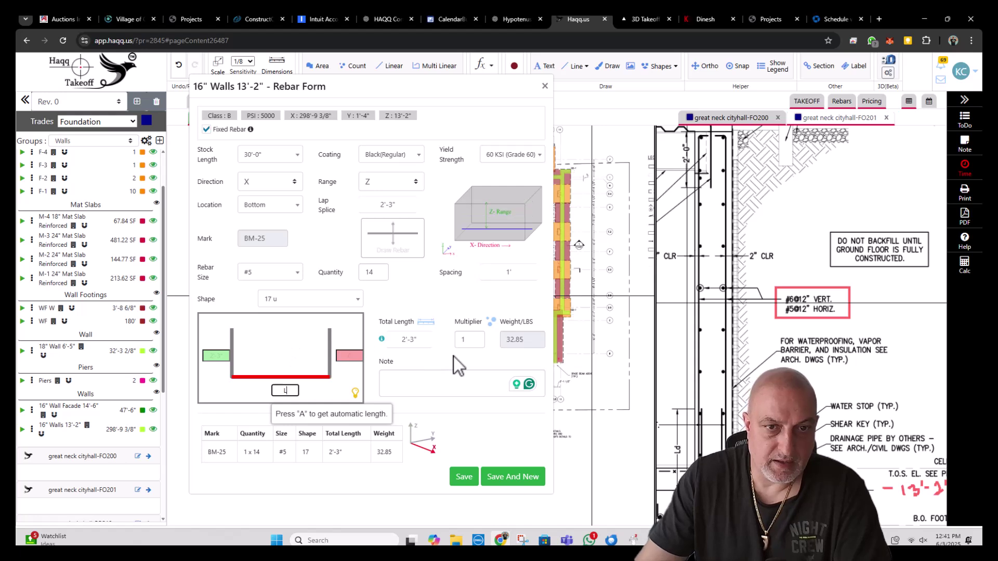
pyautogui.press('a')
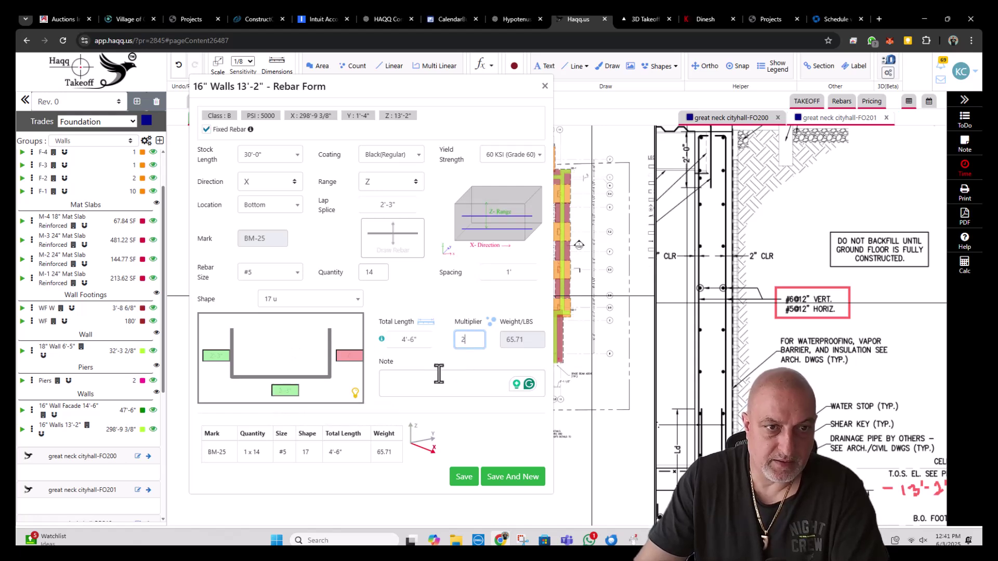
# - Add the note CORNER BARS EF, set the multiplier to 26 and save the perimeter walls' rebar entry
pyautogui.click(428, 378)
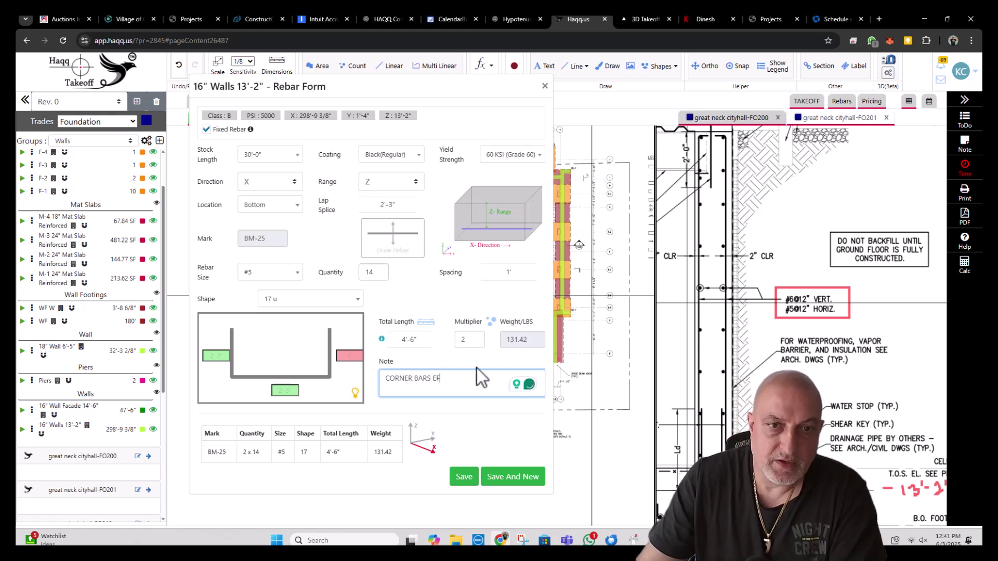
pyautogui.moveTo(476, 341); pyautogui.dragTo(449, 331)
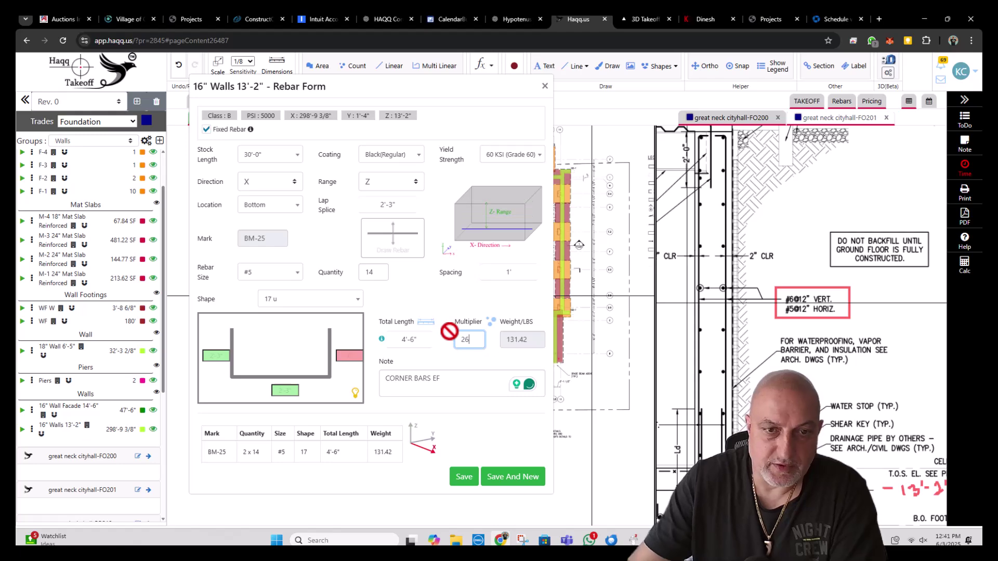
pyautogui.write('26')
pyautogui.click(466, 477)
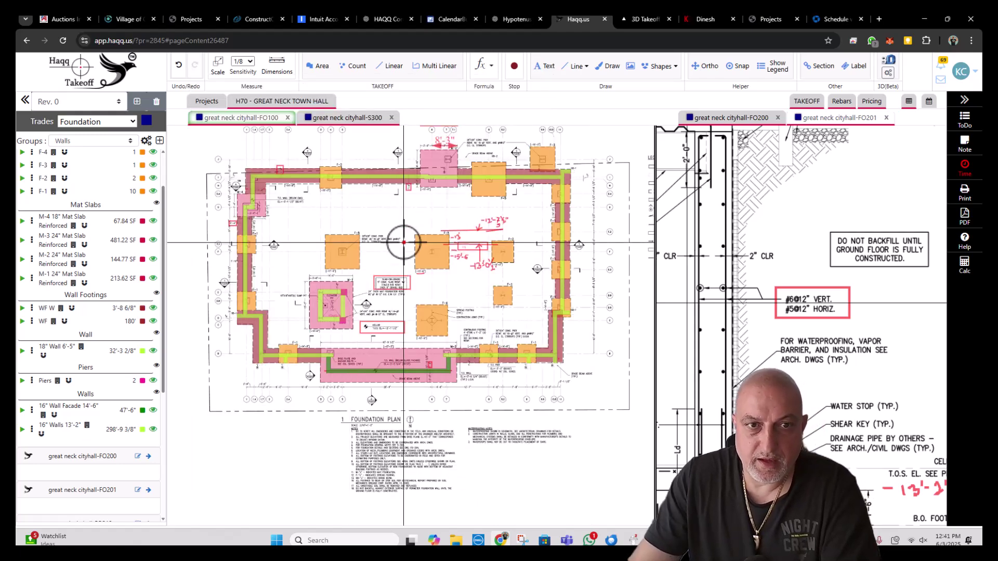
# - Switch to the 3D Takeoff model, inspect the foundation walls and return to the 2D takeoff
pyautogui.click(629, 21)
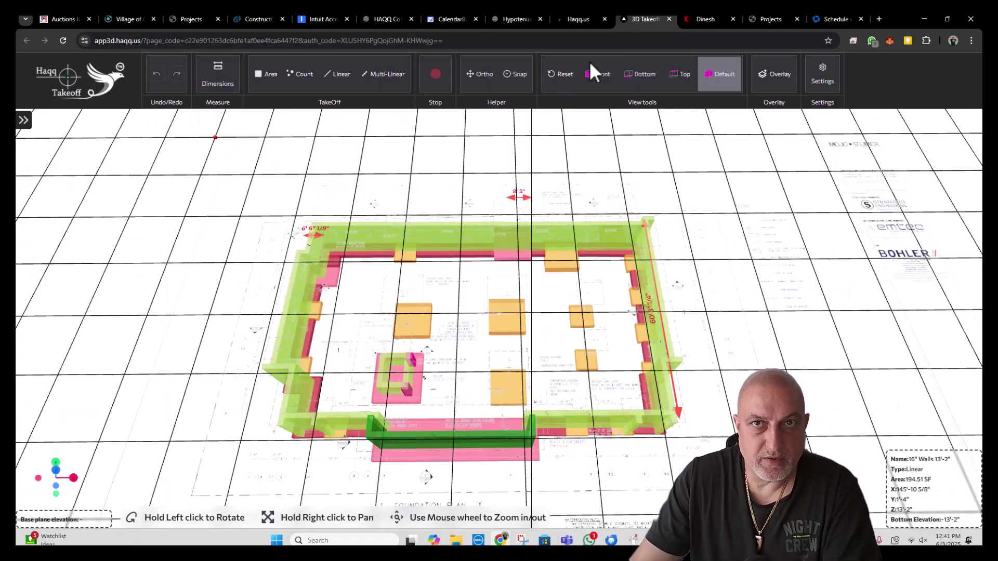
pyautogui.moveTo(461, 352); pyautogui.dragTo(463, 251)
pyautogui.click(586, 20)
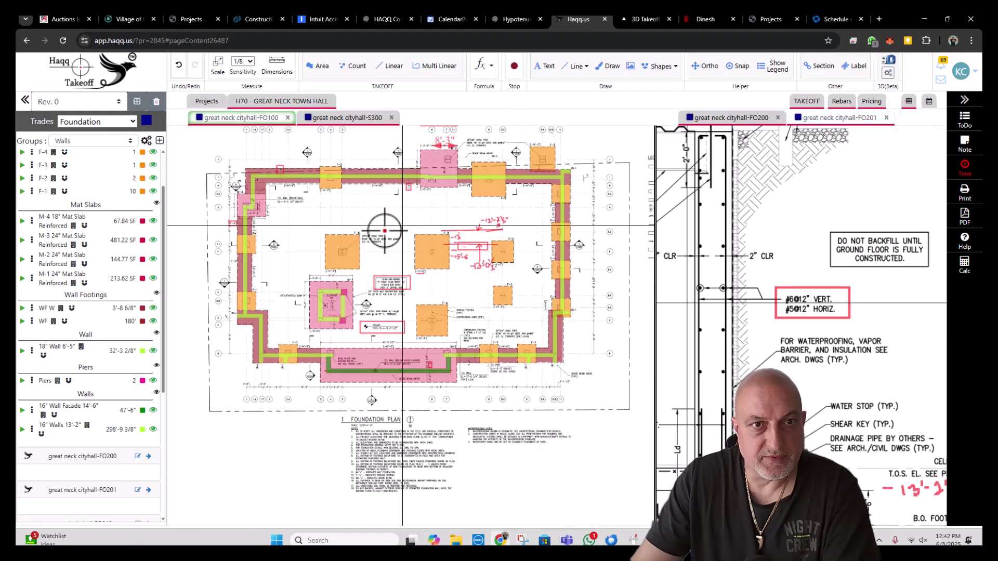
# - Mark the top of the slab-on-grade in the FO201 typical foundation wall section with a freehand arrow and the elevation -12'-7 1/2"
pyautogui.scroll(2, 377, 293)
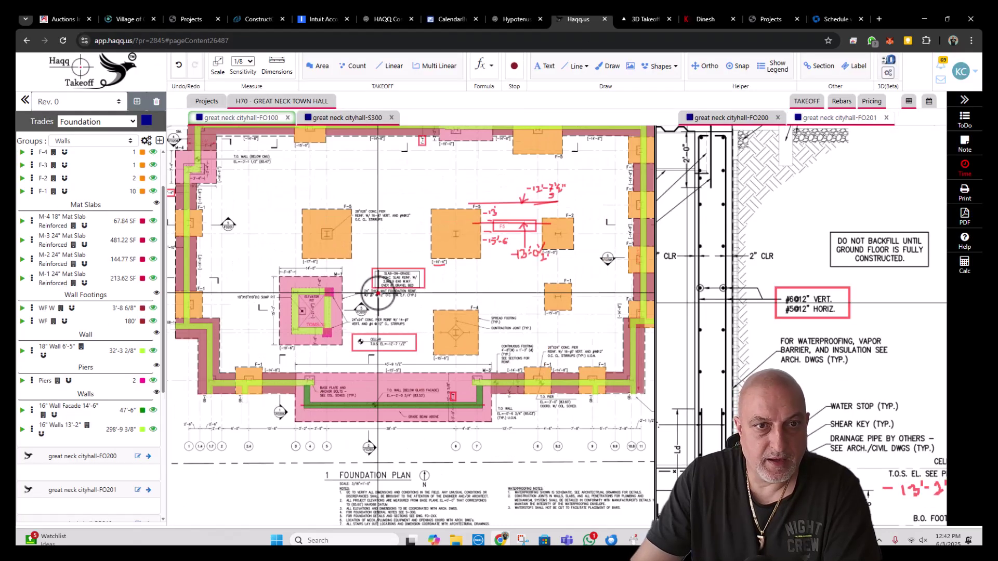
pyautogui.scroll(-3, 747, 359)
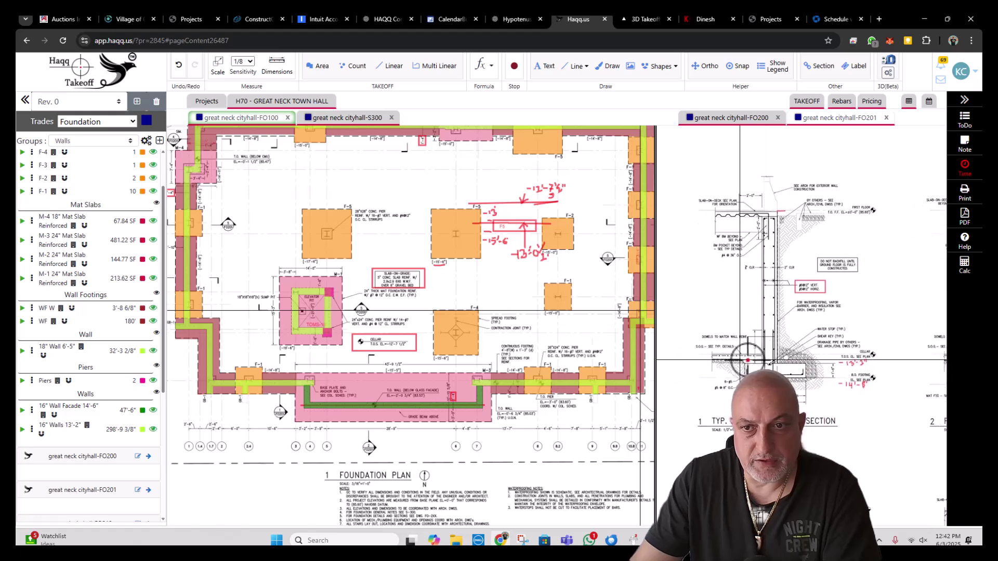
pyautogui.scroll(3, 747, 359)
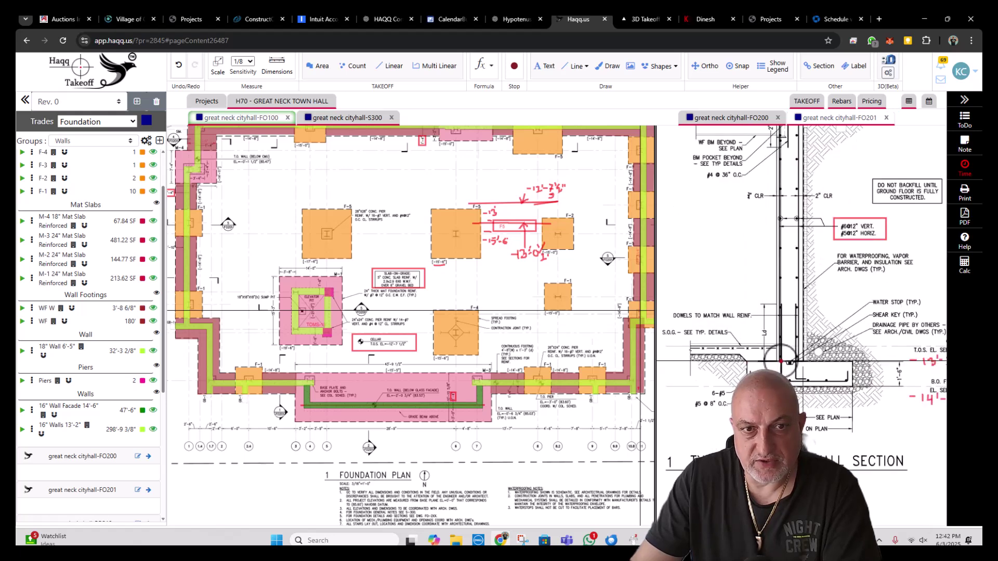
pyautogui.scroll(2, 395, 340)
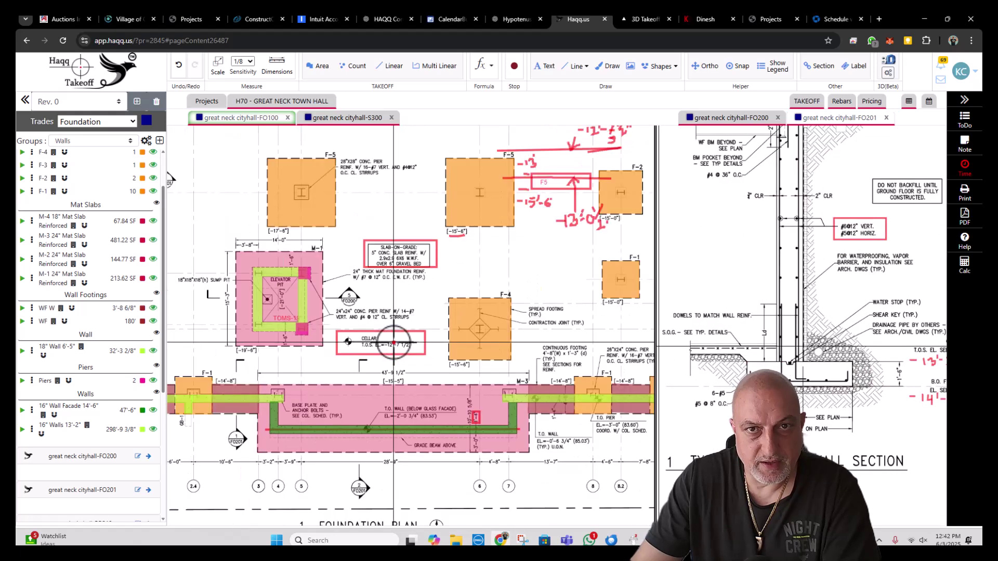
pyautogui.scroll(-3, 393, 343)
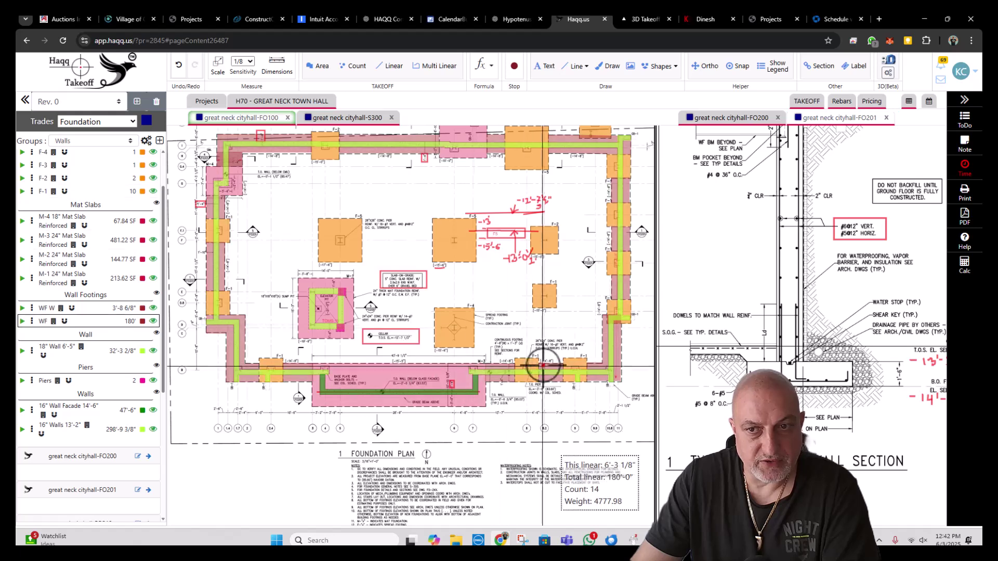
pyautogui.scroll(3, 727, 343)
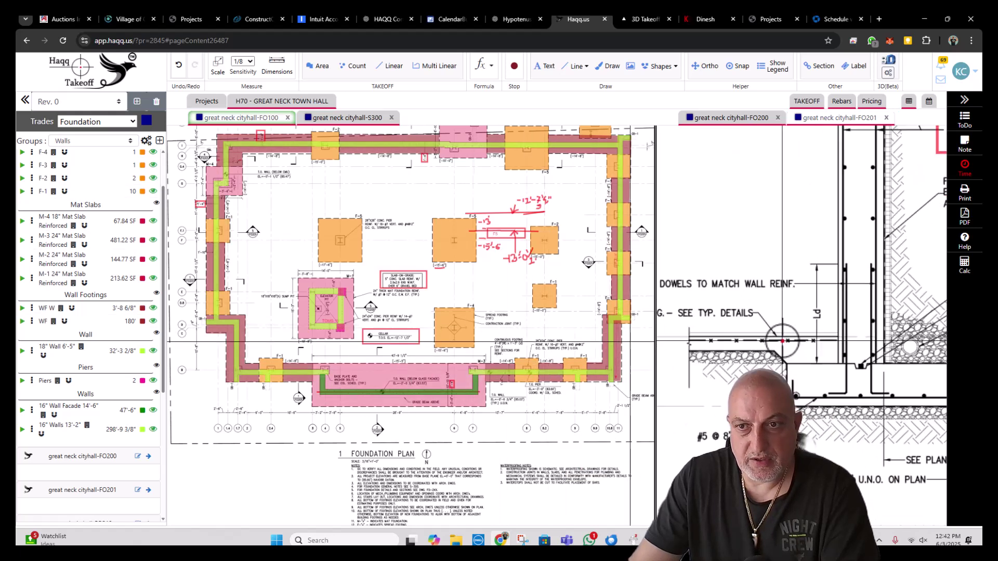
pyautogui.click(813, 118)
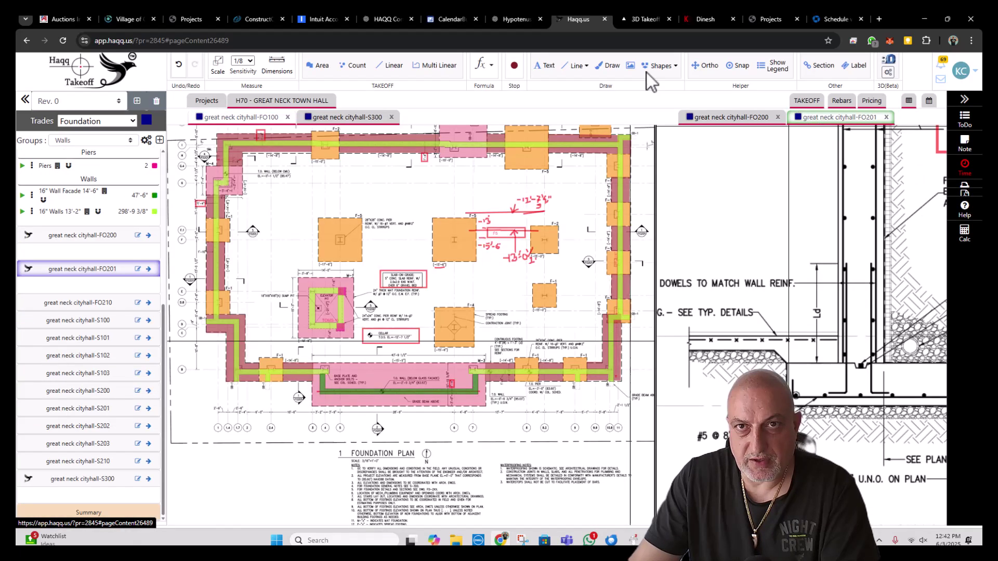
pyautogui.click(608, 66)
pyautogui.moveTo(683, 316); pyautogui.dragTo(693, 323)
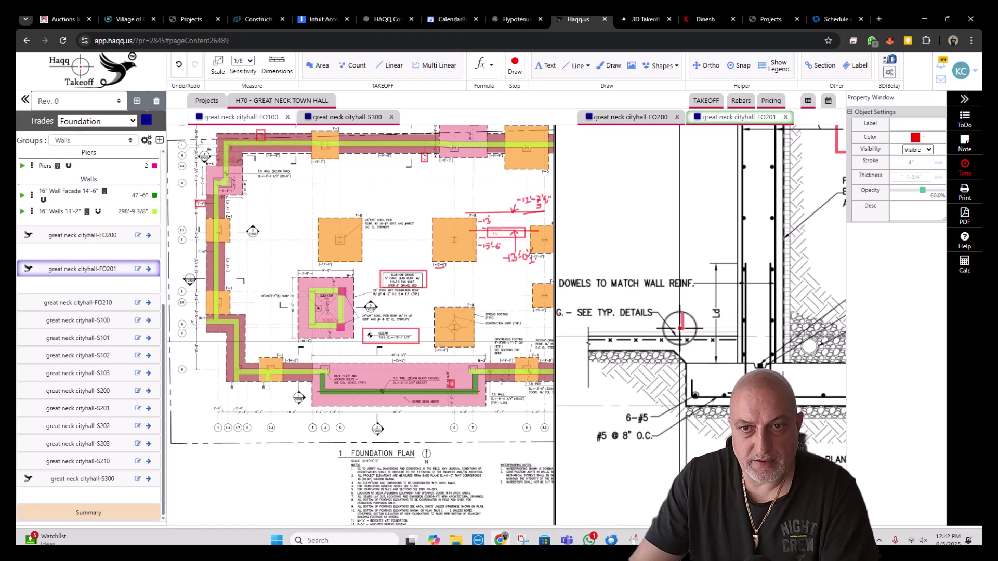
pyautogui.scroll(3, 440, 337)
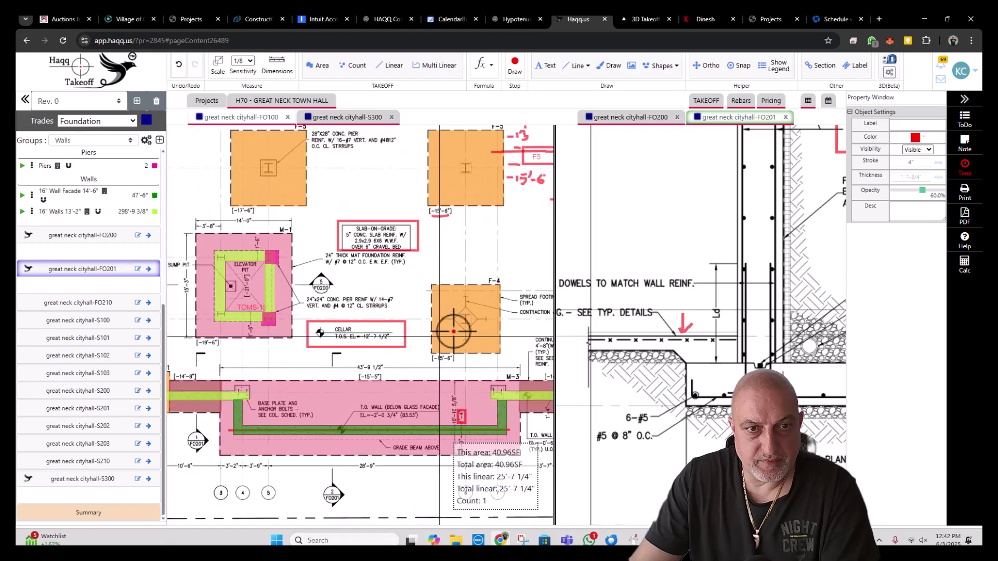
pyautogui.moveTo(661, 301)
pyautogui.mouseDown()
pyautogui.moveTo(719, 287)
pyautogui.moveTo(739, 304)
pyautogui.moveTo(752, 281)
pyautogui.mouseUp()
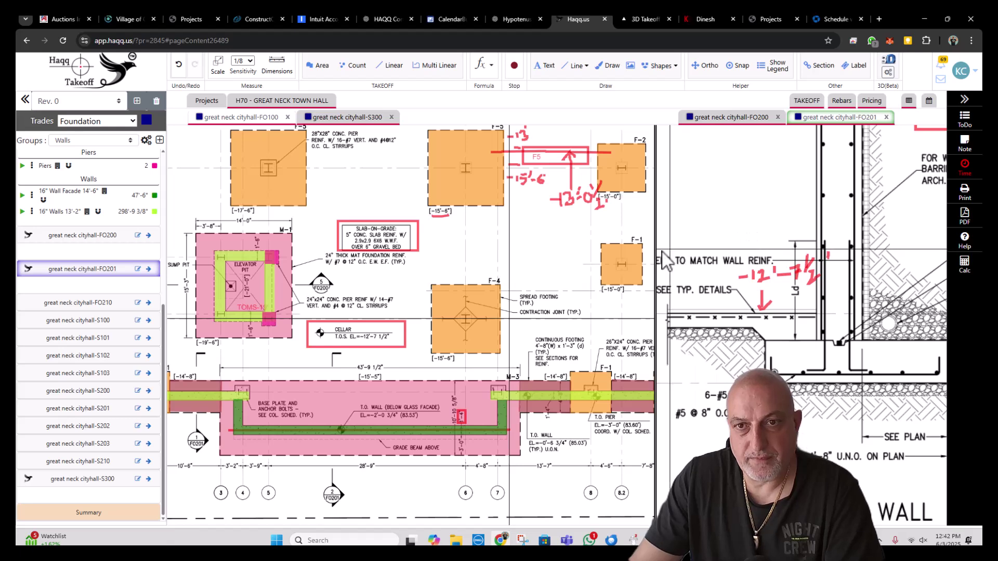
# - Mark the slab's thickness as 5 in the wall section and draw a line at its underside labelled 13'-0 1/2"
pyautogui.moveTo(655, 253); pyautogui.dragTo(383, 253)
pyautogui.scroll(-2, 520, 312)
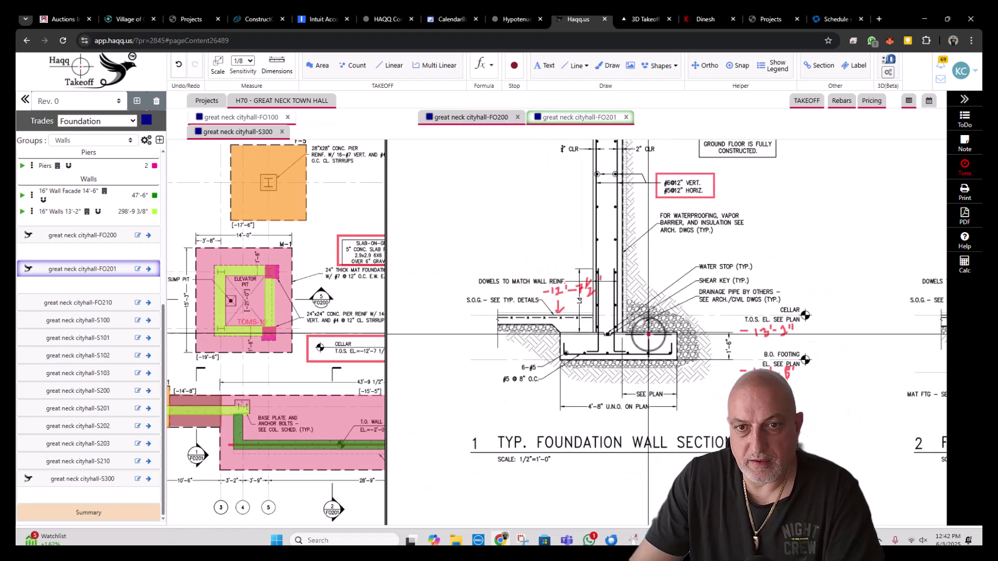
pyautogui.scroll(2, 569, 331)
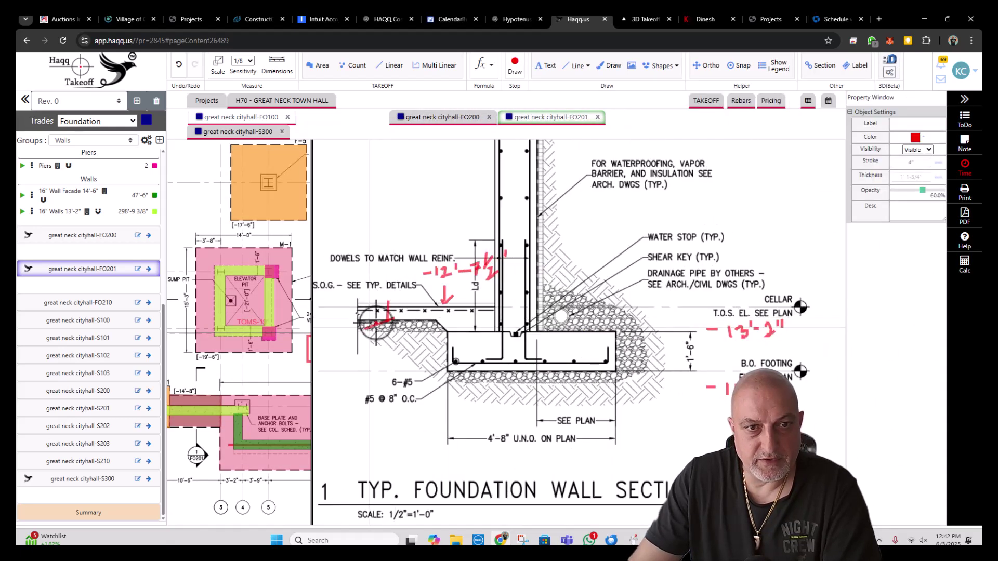
pyautogui.moveTo(366, 327)
pyautogui.mouseDown()
pyautogui.moveTo(401, 309)
pyautogui.moveTo(559, 318)
pyautogui.mouseUp()
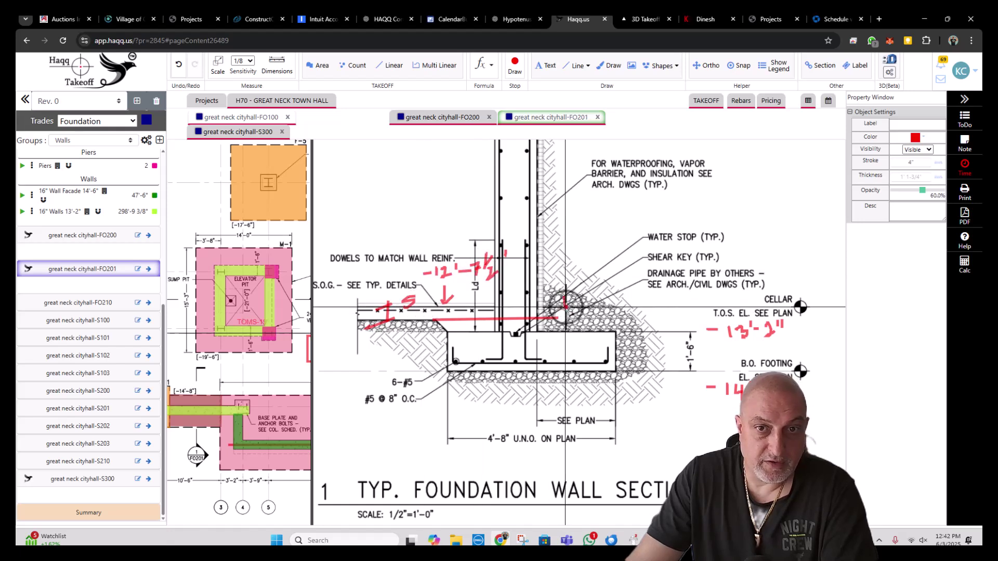
pyautogui.moveTo(567, 304)
pyautogui.mouseDown()
pyautogui.moveTo(624, 291)
pyautogui.moveTo(631, 279)
pyautogui.mouseUp()
pyautogui.press('Escape')
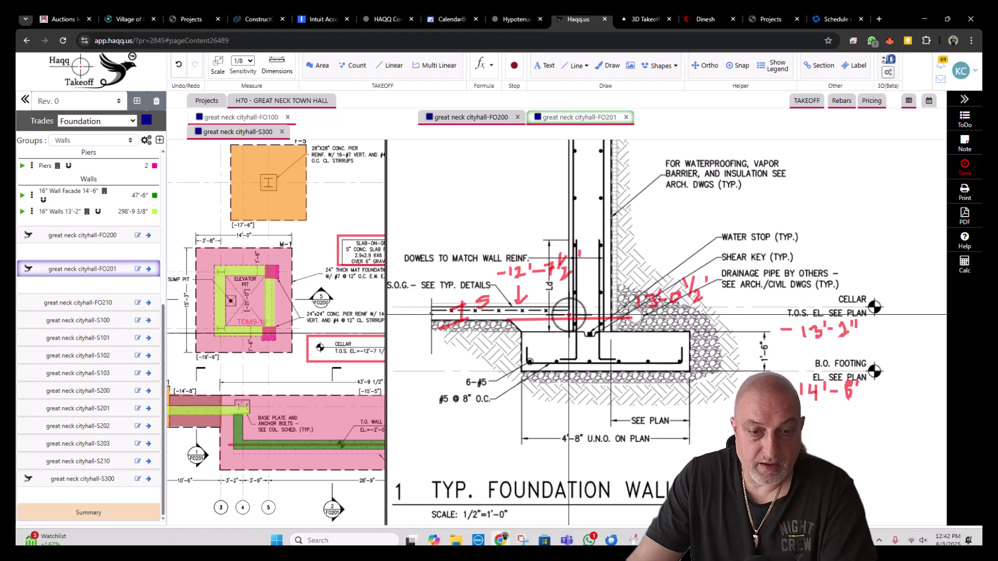
# - Mark the gap between the slab's underside and the top of the footing freehand and label it 1 1/2"
pyautogui.click(569, 314)
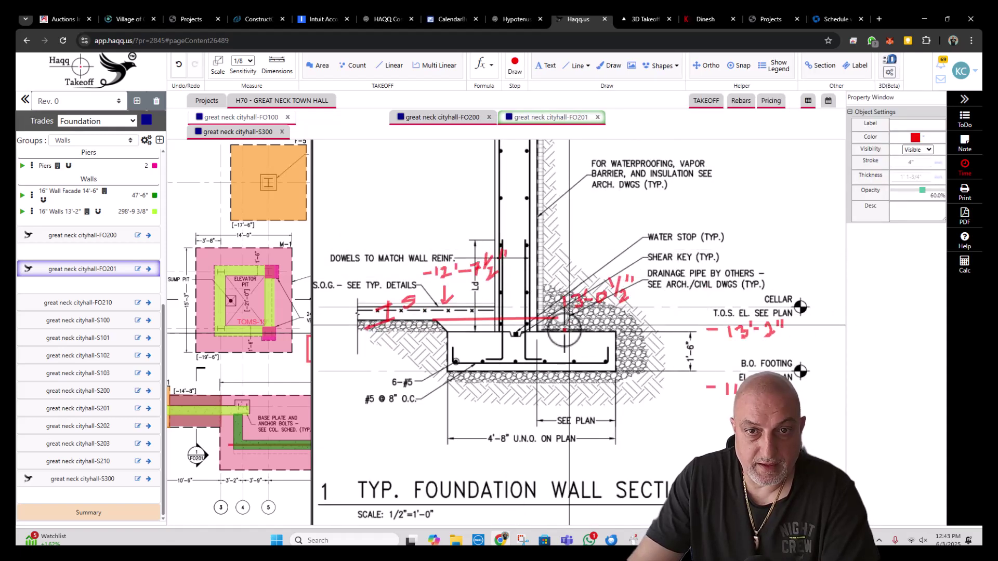
pyautogui.moveTo(547, 310); pyautogui.dragTo(547, 335)
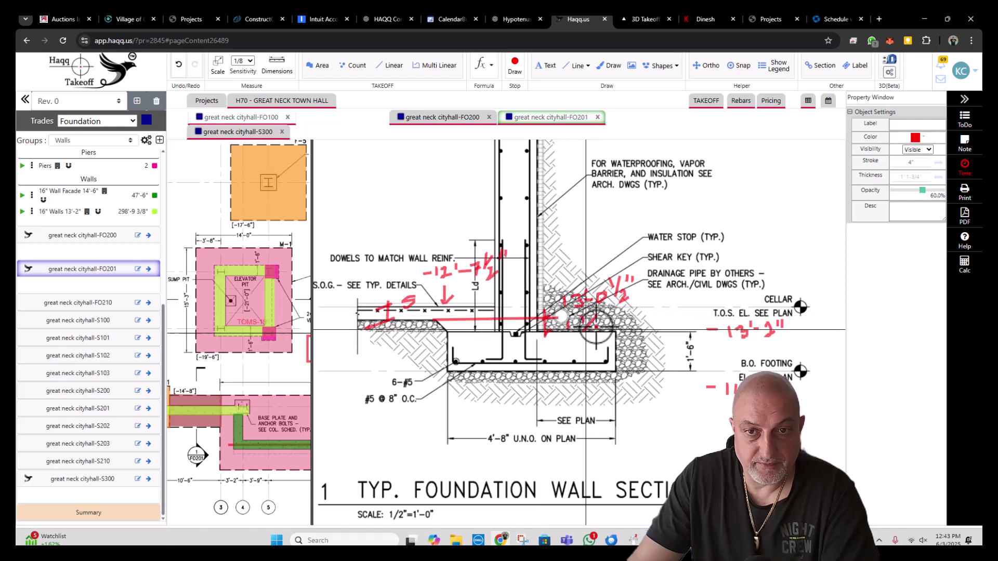
pyautogui.scroll(-3, 608, 322)
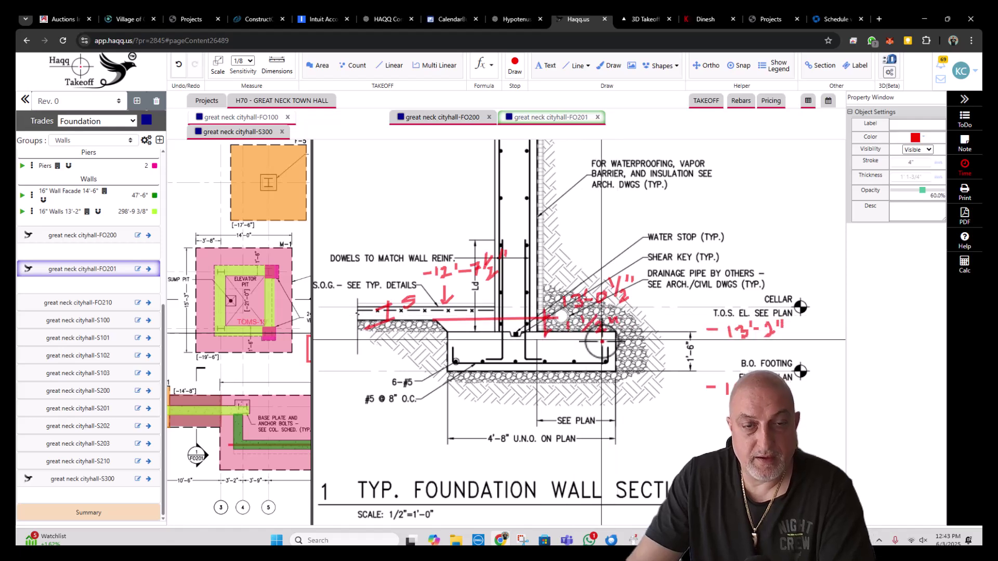
# - Widen the plan pane beside the wall section and display the whole FO100 foundation plan in it
pyautogui.moveTo(311, 298); pyautogui.dragTo(627, 291)
pyautogui.click(250, 118)
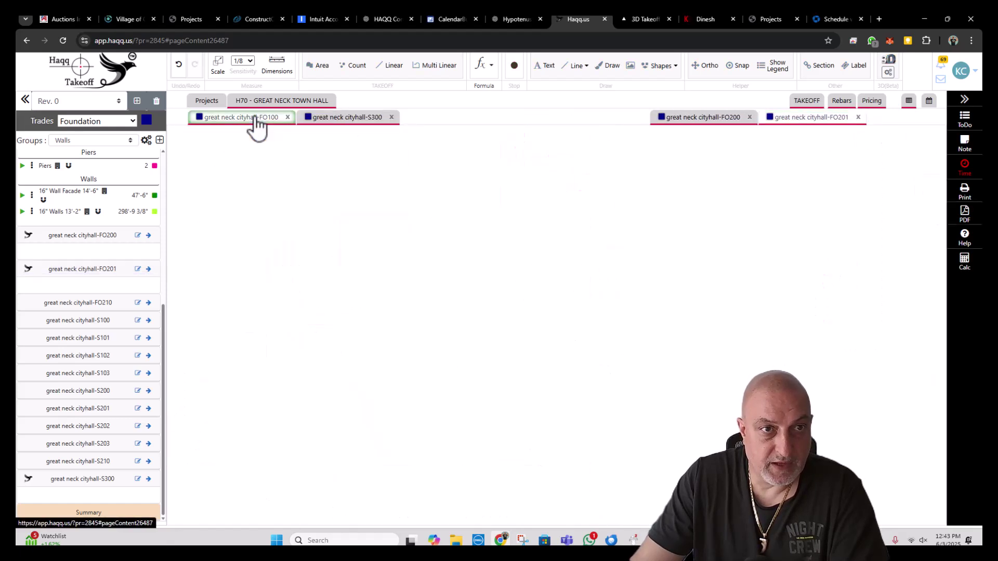
pyautogui.scroll(-3, 429, 279)
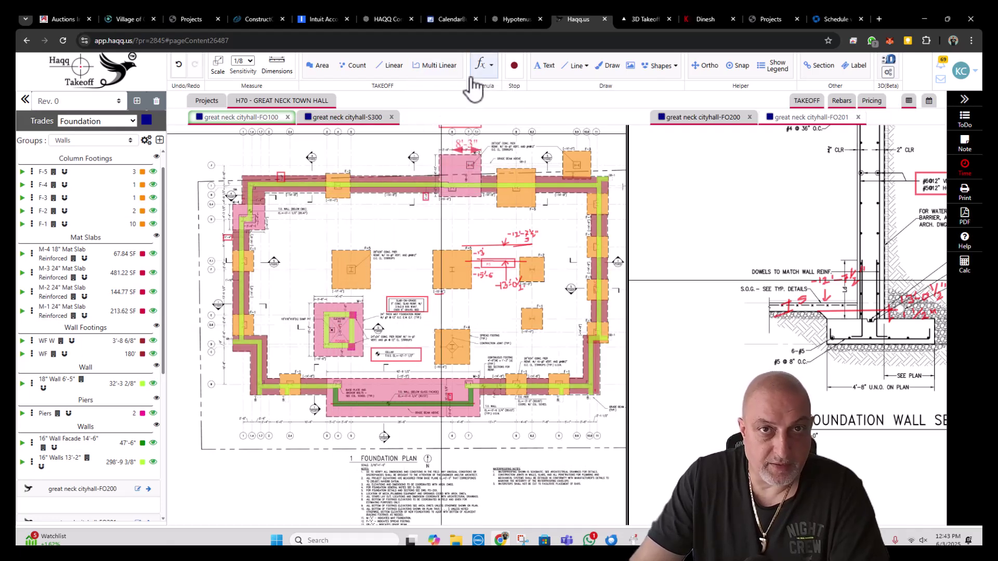
# - Start a new Multi Linear takeoff item and name it 5" Slab on Grade
pyautogui.click(436, 65)
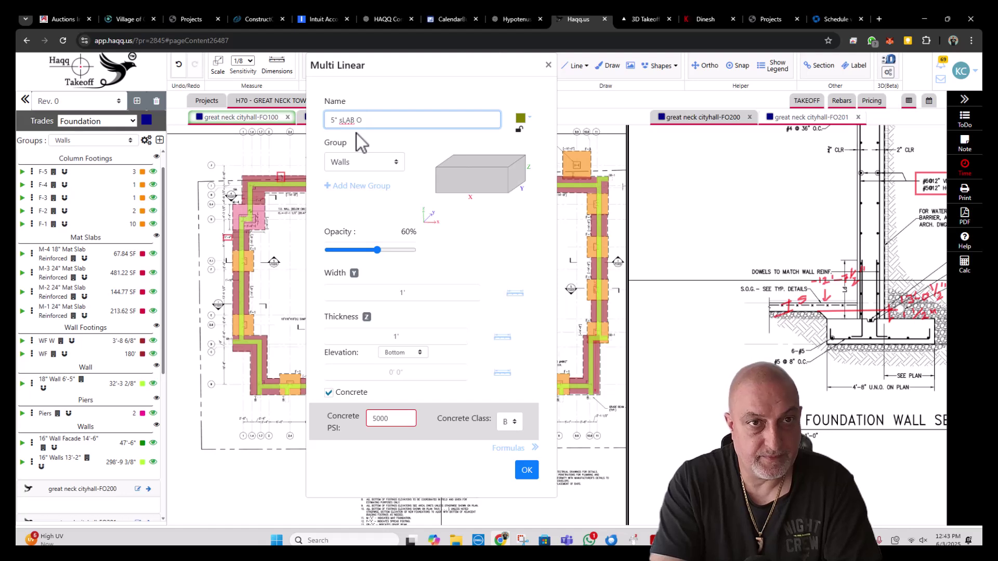
pyautogui.write('5" s')
pyautogui.press('BackSpace')
pyautogui.press('capslock')
pyautogui.write('S')
pyautogui.press('capslock')
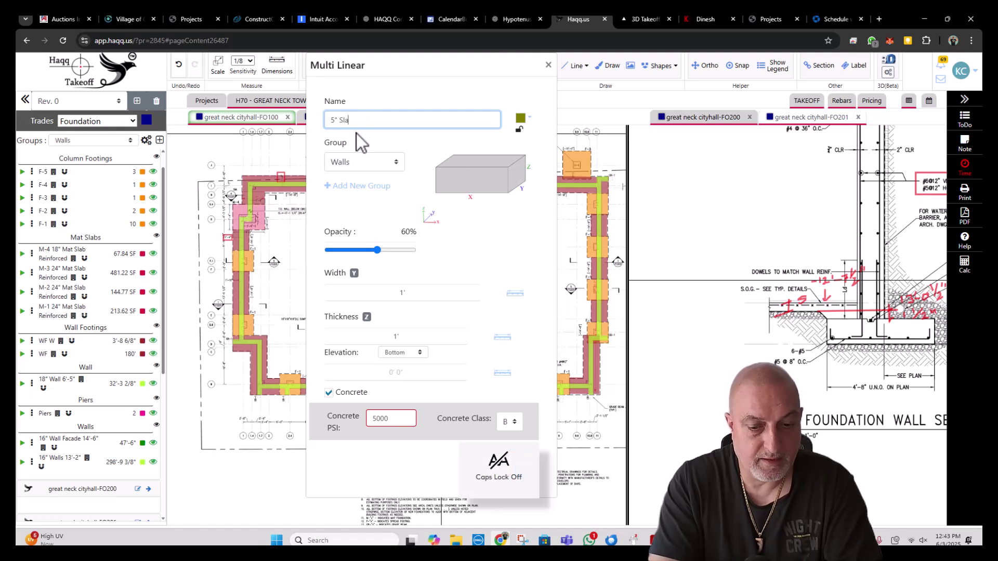
pyautogui.write('lab on Grade')
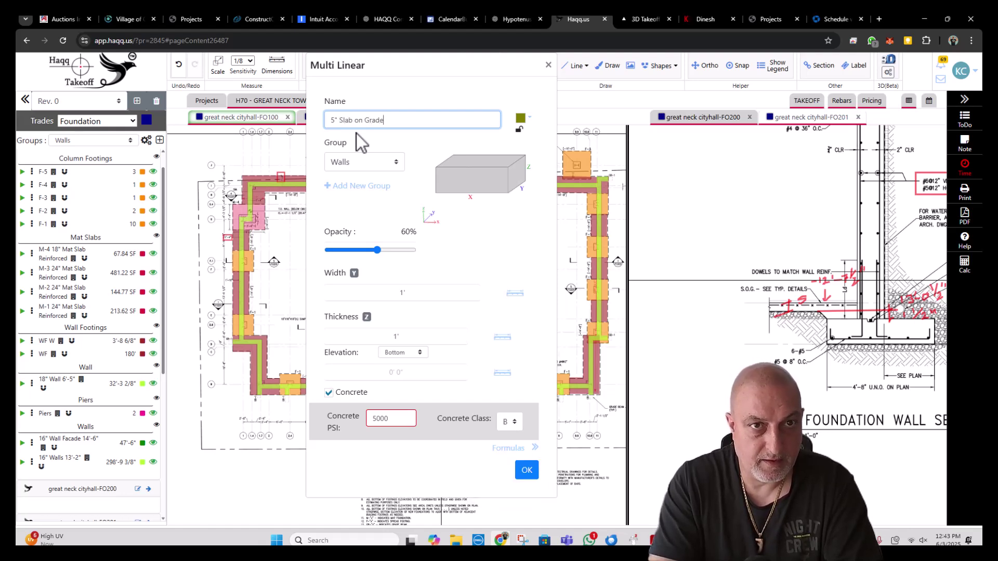
# - Extend the item's name to 5" Slab on Grade w/6x6-6x6 wwf on vapor barrier and assign it to a new group named Slab on Grade
pyautogui.scroll(5, 250, 259)
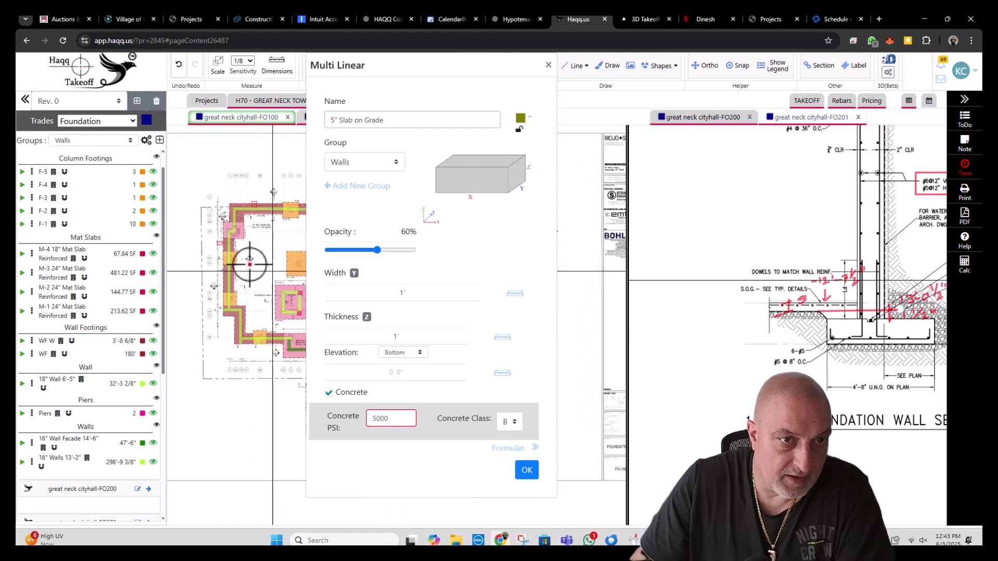
pyautogui.scroll(5, 255, 253)
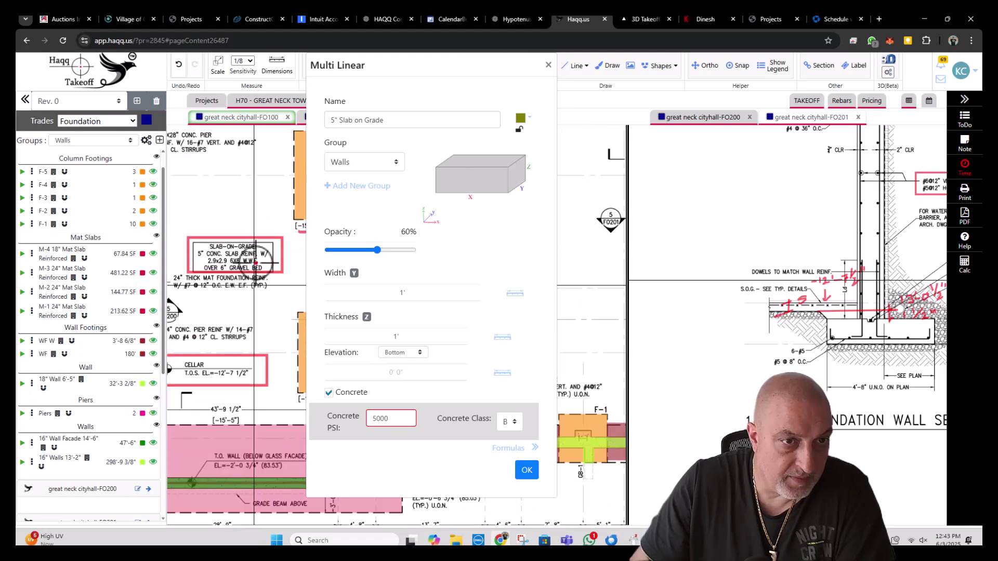
pyautogui.tripleClick(394, 120)
pyautogui.click(405, 129)
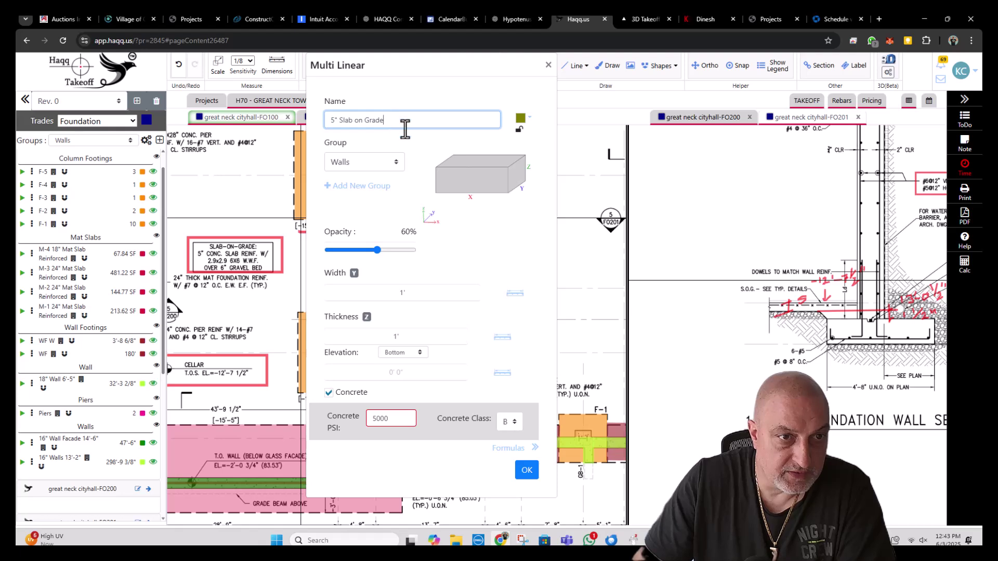
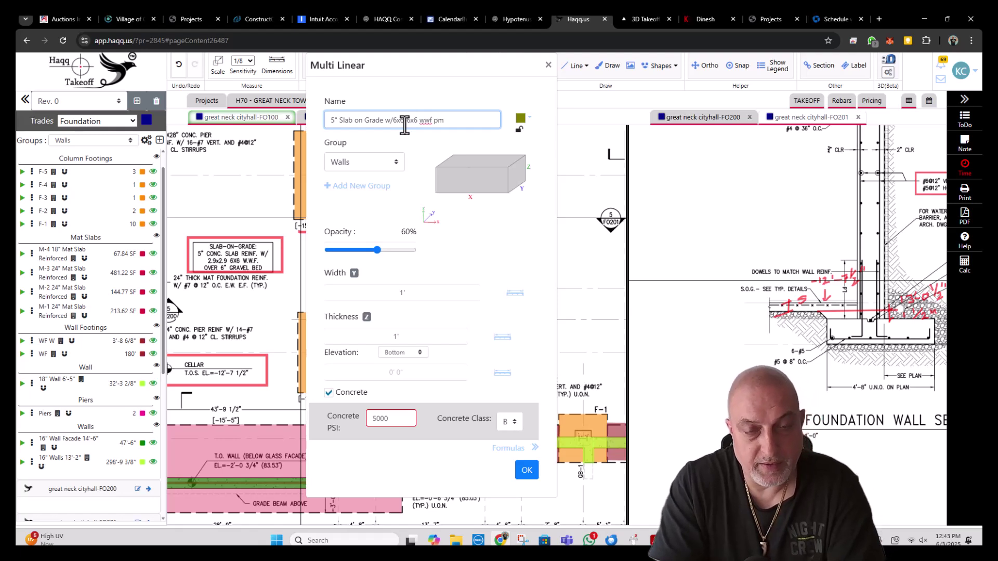
pyautogui.press('capslock')
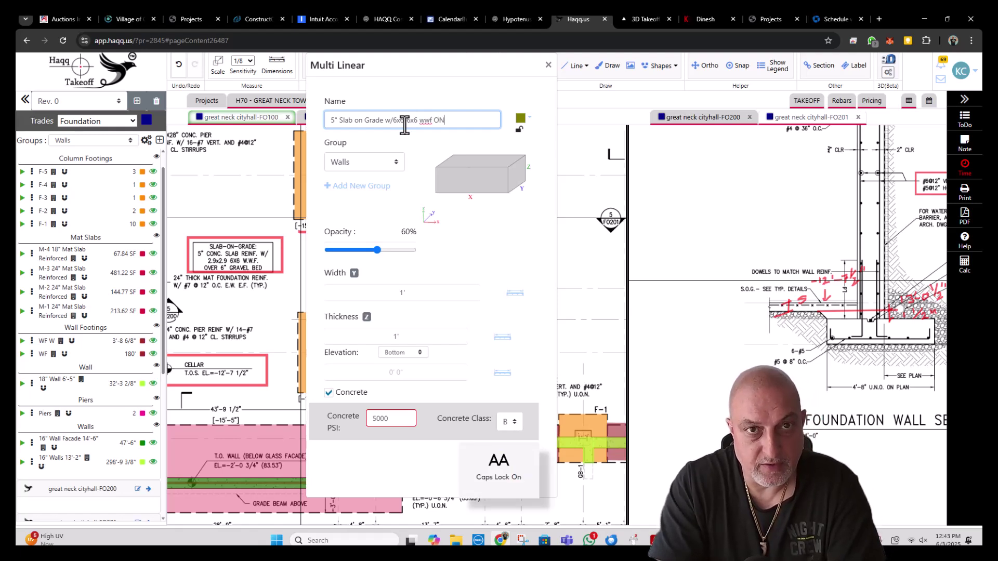
pyautogui.press('BackSpace')
pyautogui.press('BackSpace')
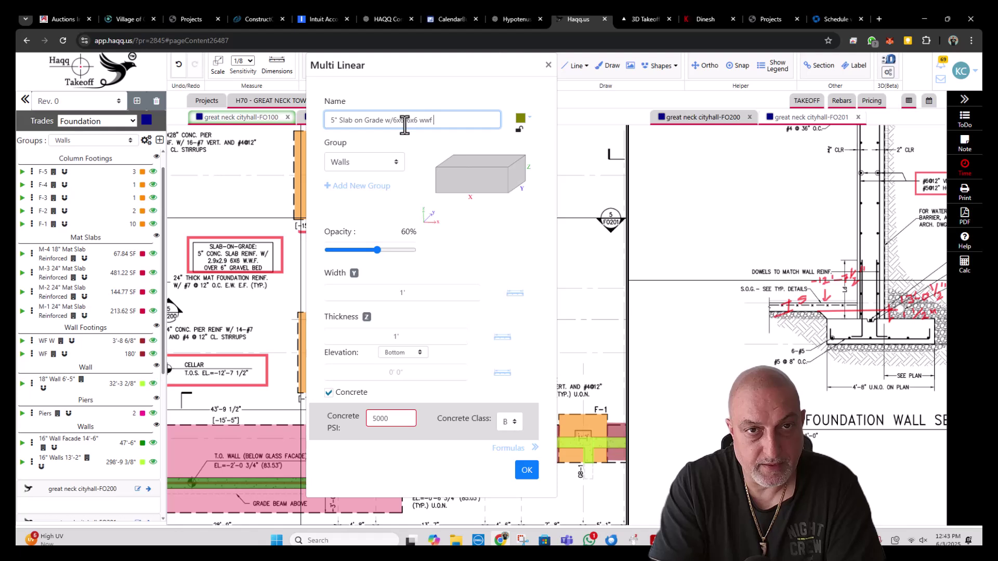
pyautogui.press('capslock')
pyautogui.write('o')
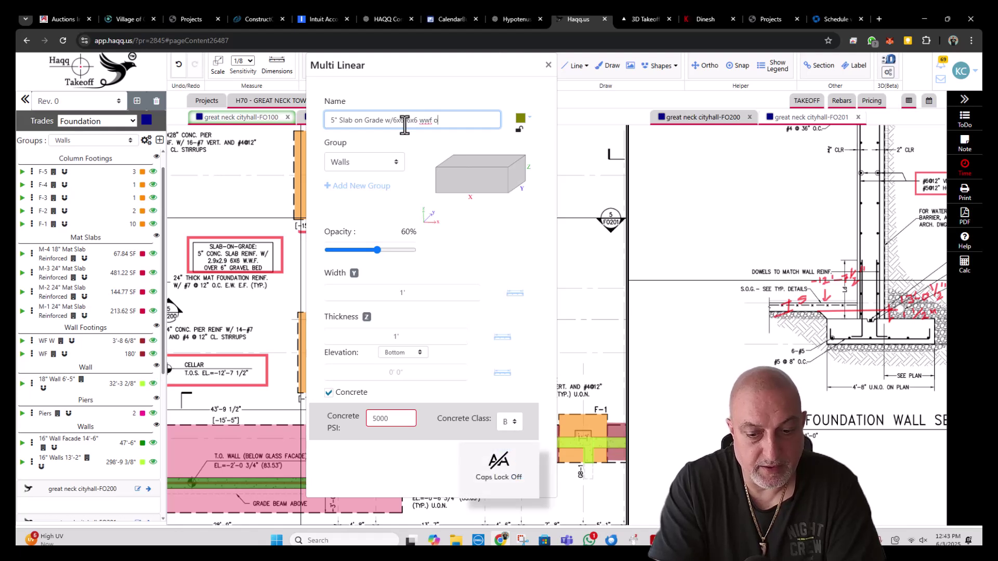
pyautogui.write('n vapor barrier')
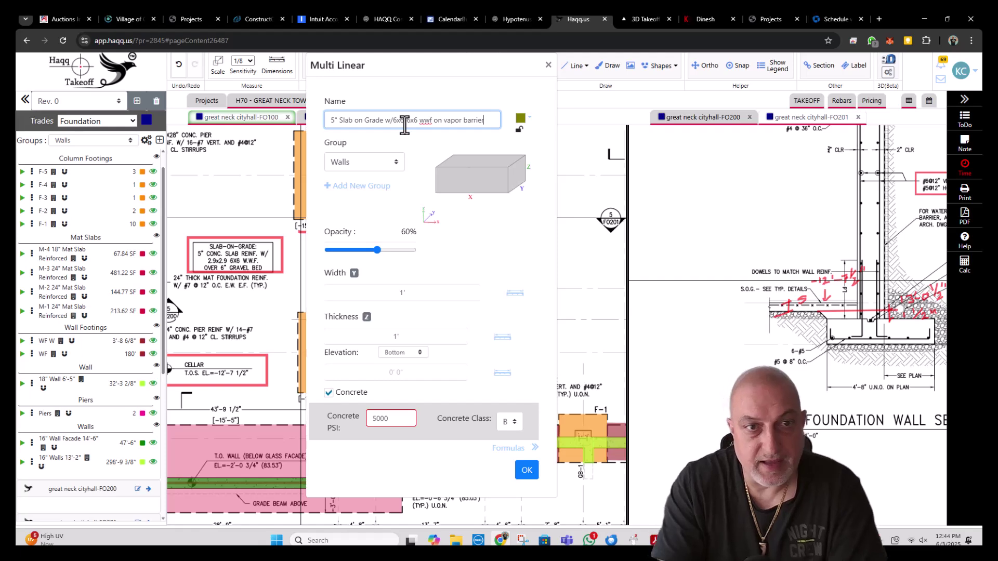
pyautogui.click(368, 188)
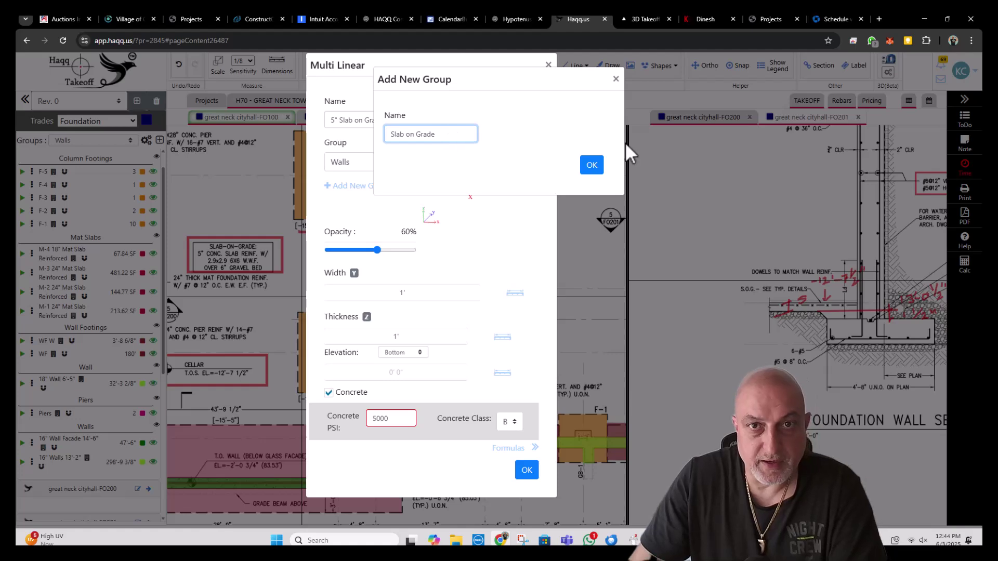
pyautogui.click(595, 166)
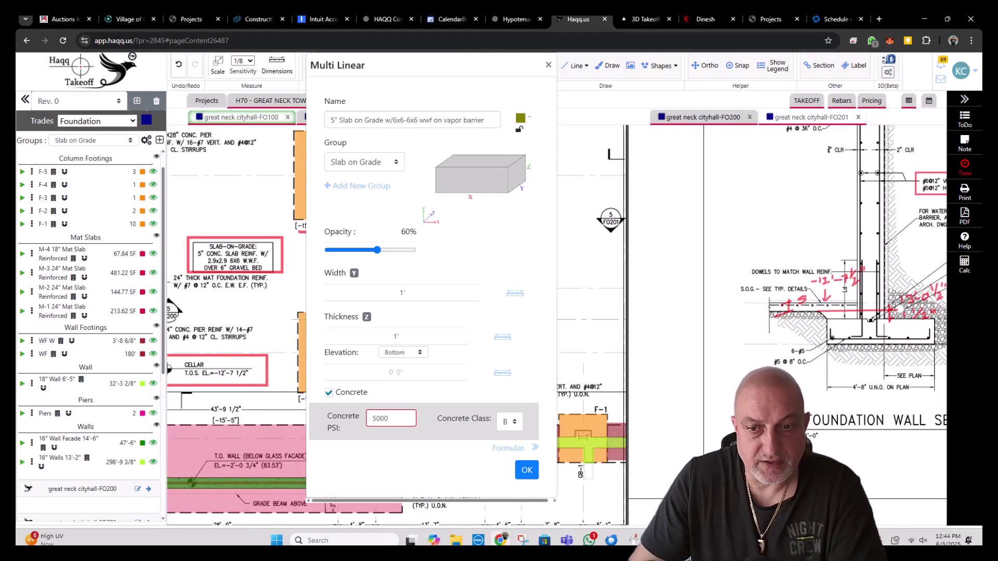
# - Switch to the architectural drawings PDF in Acrobat and examine the cellar slab, footings and foundation walls in the A-303 sections
pyautogui.hotkey('alt', 'Tab')
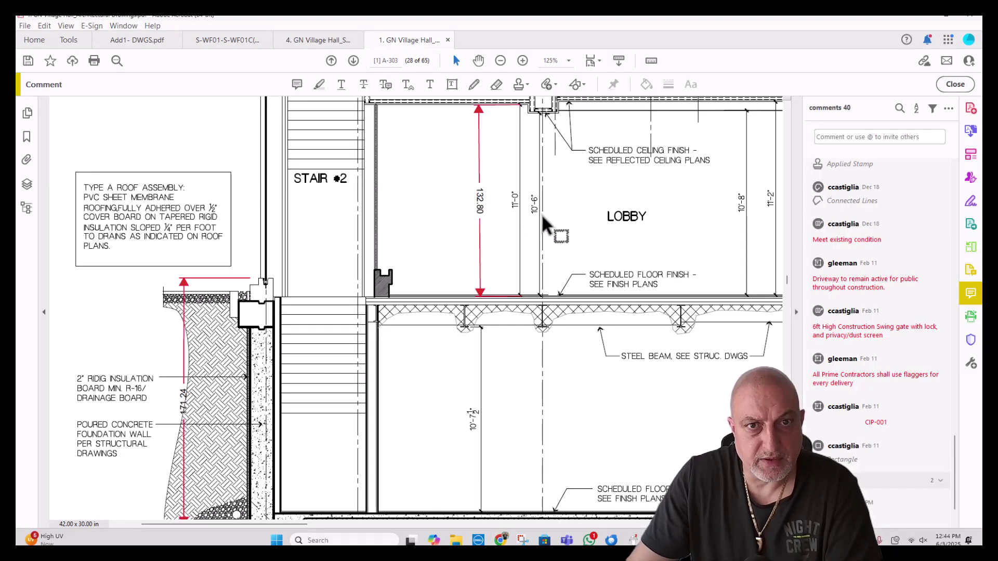
pyautogui.scroll(-2, 546, 223)
pyautogui.scroll(3, 578, 379)
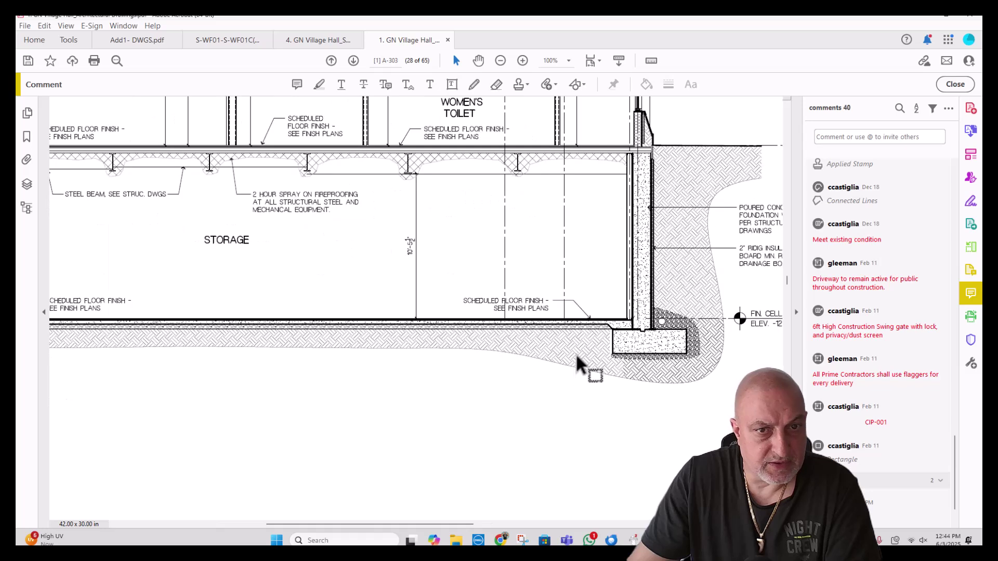
pyautogui.scroll(-1, 579, 379)
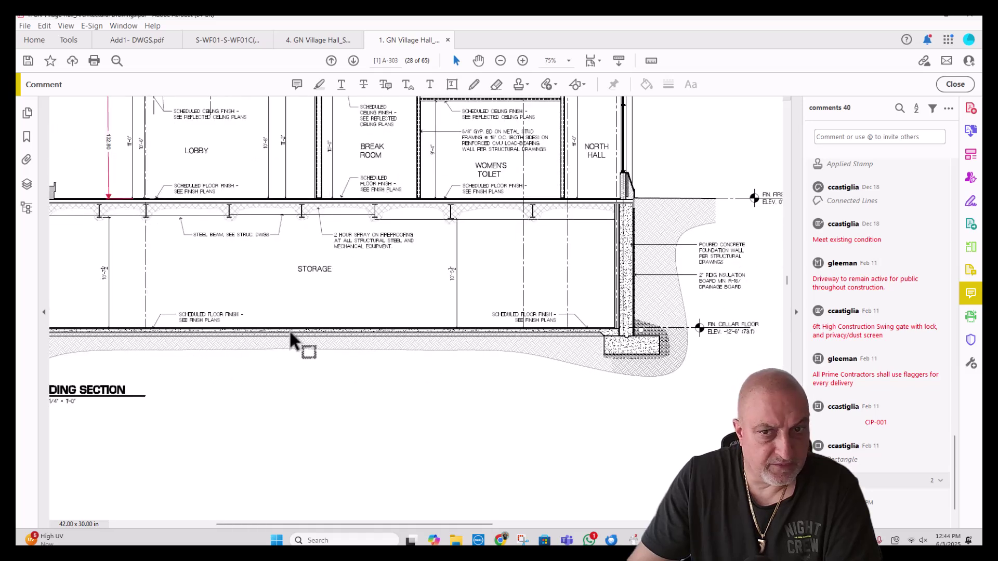
pyautogui.scroll(-3, 292, 338)
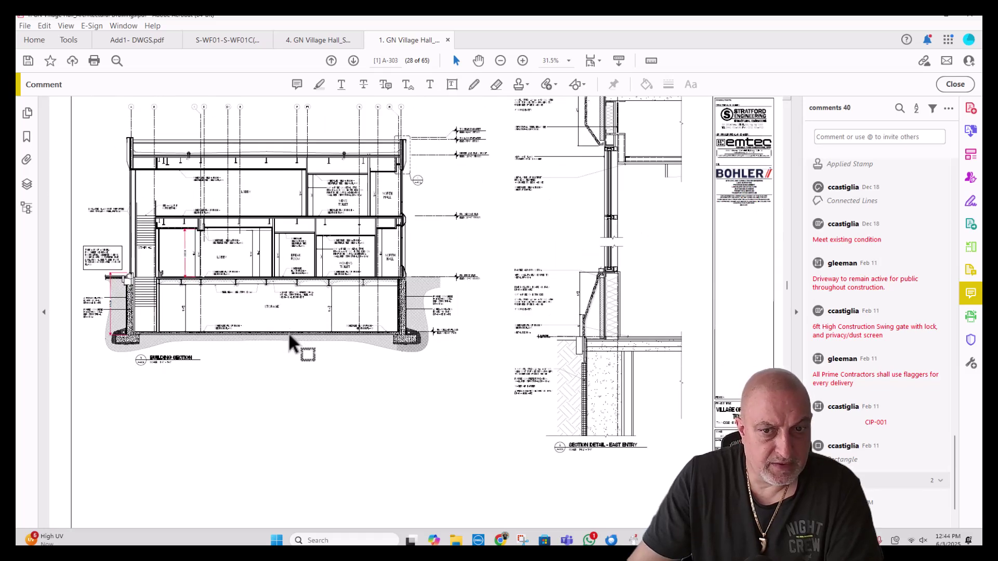
pyautogui.scroll(3, 606, 401)
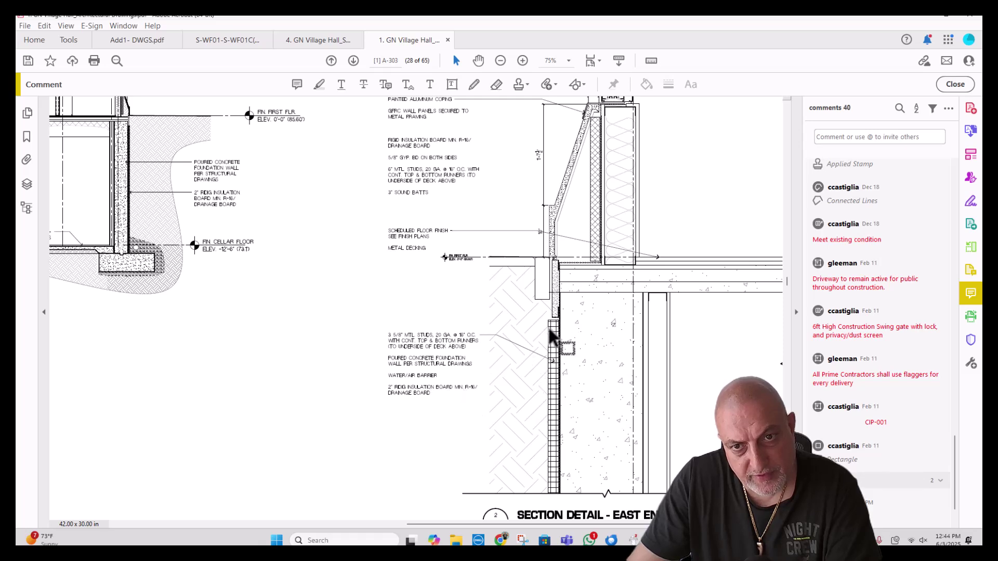
pyautogui.scroll(-4, 583, 291)
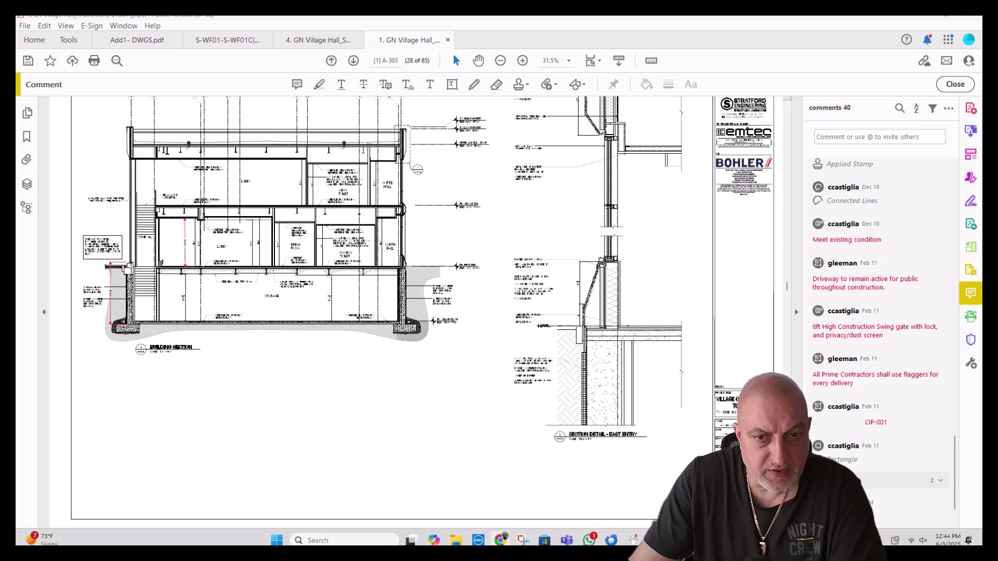
# - Switch back to the Haqq takeoff in Chrome and open the project's note area for writing
pyautogui.click(500, 540)
pyautogui.click(968, 156)
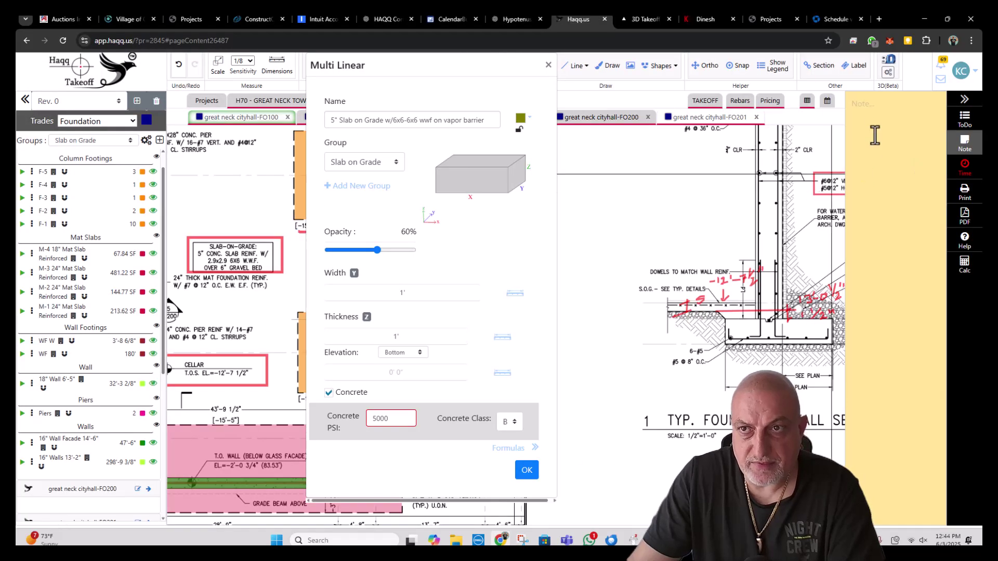
pyautogui.press('capslock')
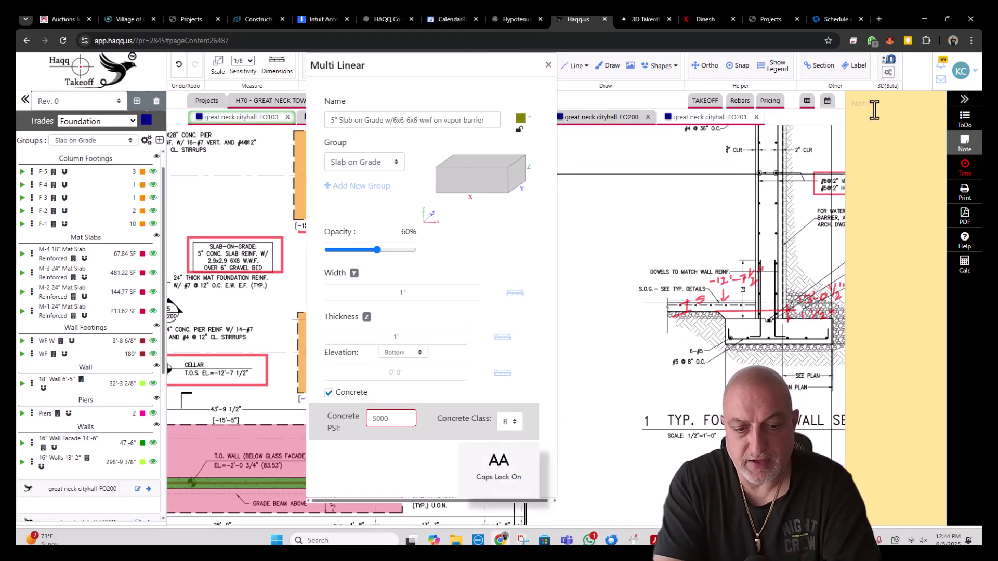
# - Write a project note headed "EXCLUSIONS :" with rigid insulation as its first item, and close the note
pyautogui.write('EXCLUSIONS :')
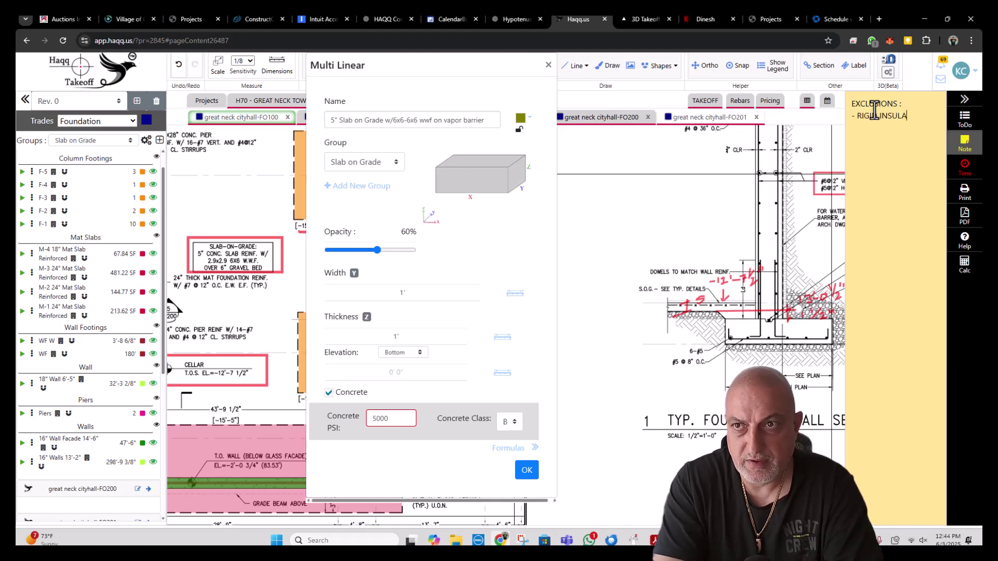
pyautogui.click(964, 142)
# - Switch to Acrobat and examine the foundation wall, slab and insulation in the architectural building and wall sections from A-301 to A-307
pyautogui.hotkey('alt', 'Tab')
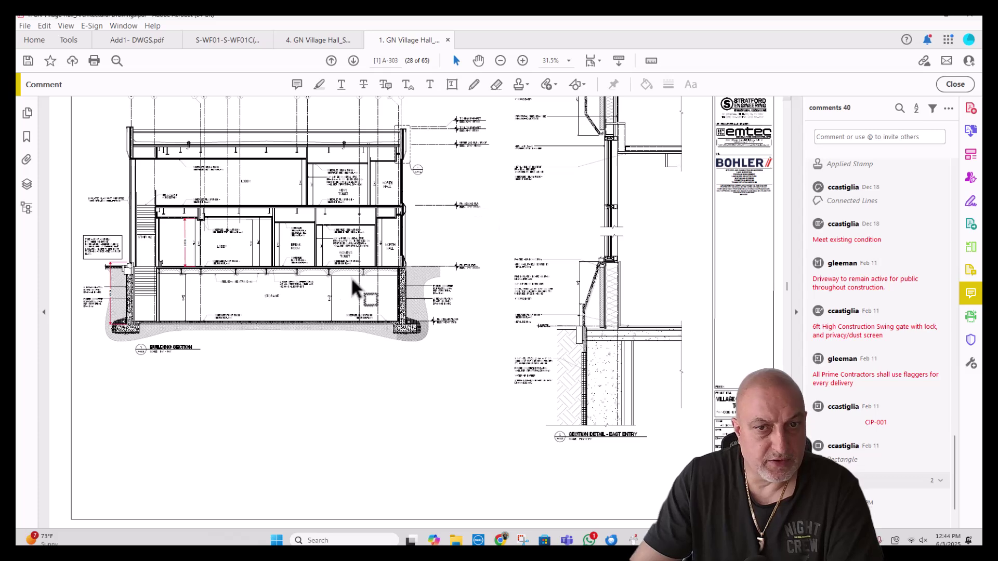
pyautogui.hotkey('ctrl', '0')
pyautogui.scroll(3, 382, 297)
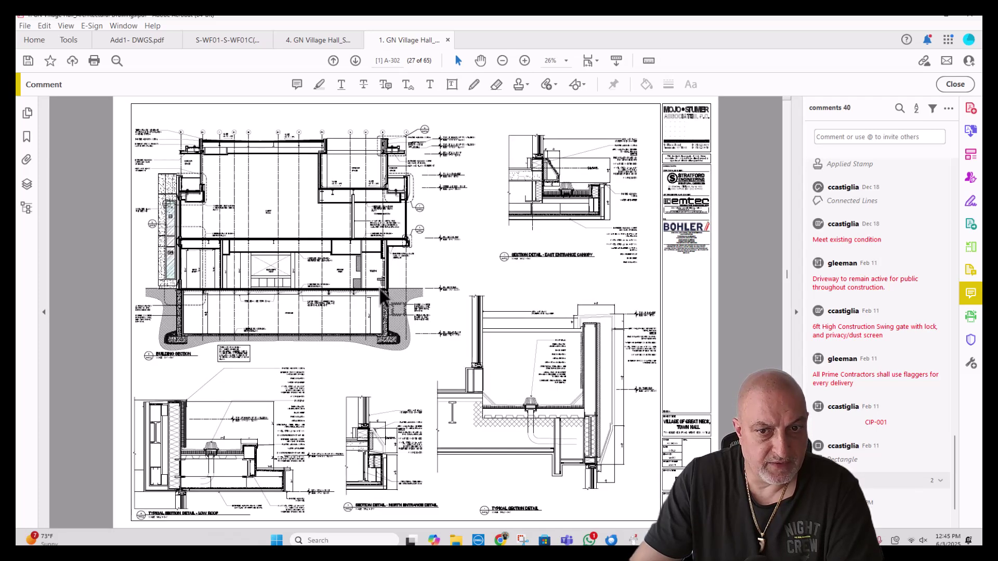
pyautogui.scroll(1, 381, 296)
pyautogui.scroll(4, 584, 401)
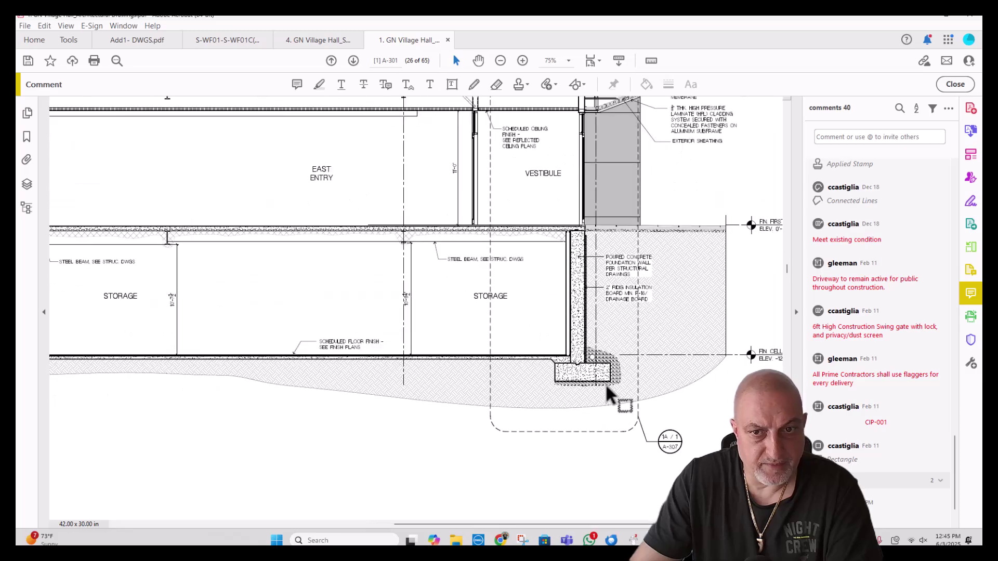
pyautogui.scroll(1, 611, 395)
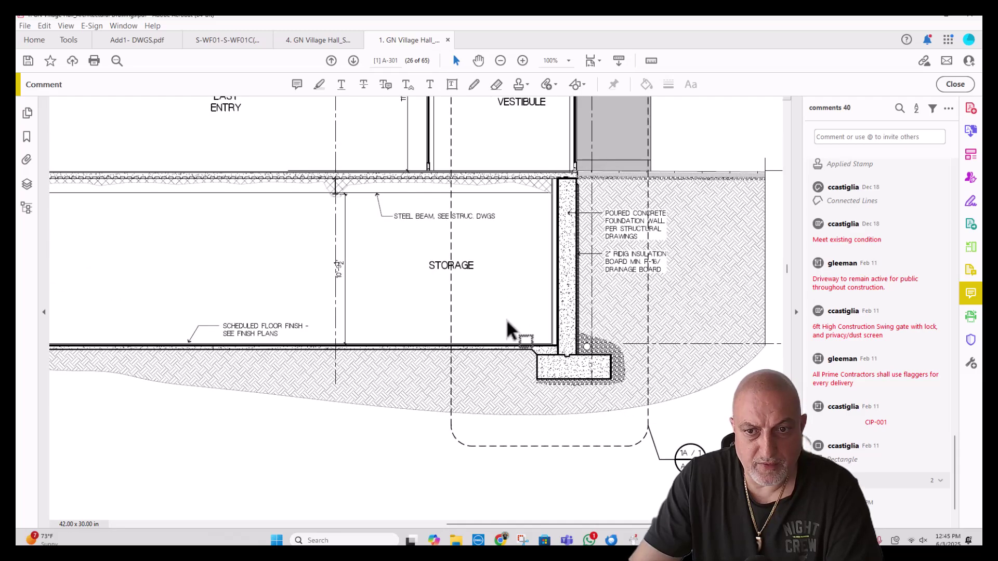
pyautogui.scroll(-3, 510, 328)
pyautogui.scroll(-2, 509, 328)
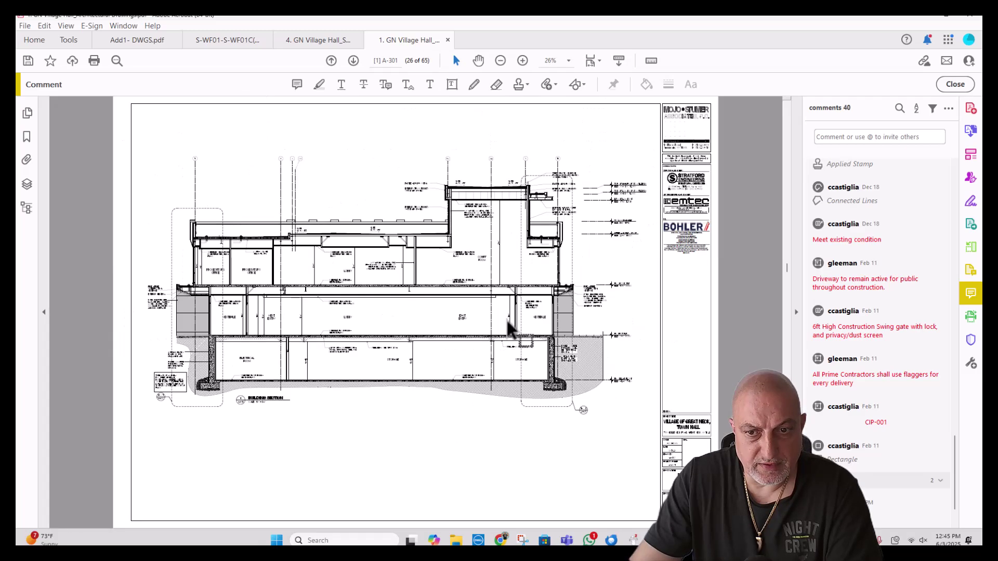
pyautogui.scroll(-6, 509, 329)
pyautogui.scroll(-3, 509, 328)
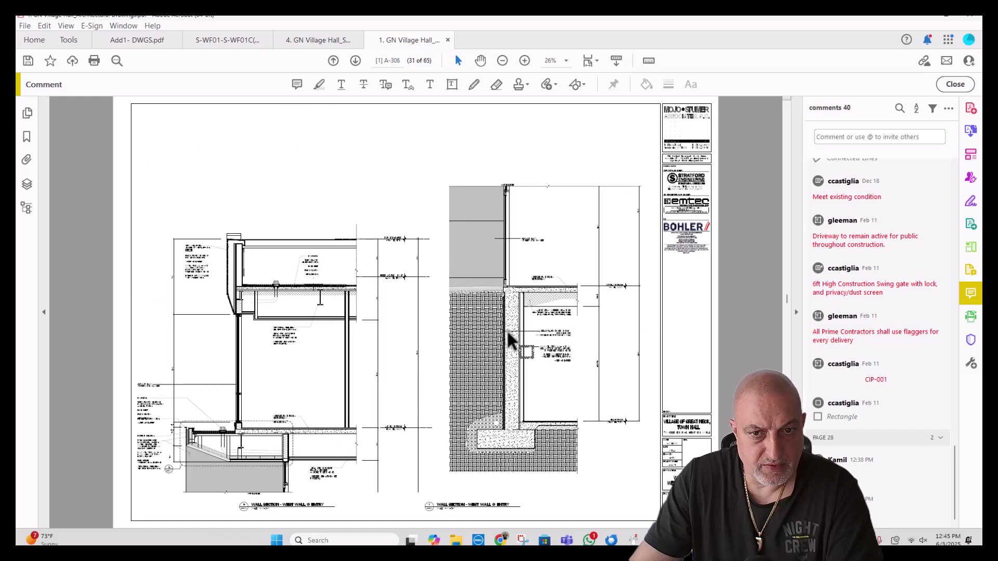
pyautogui.scroll(-1, 555, 432)
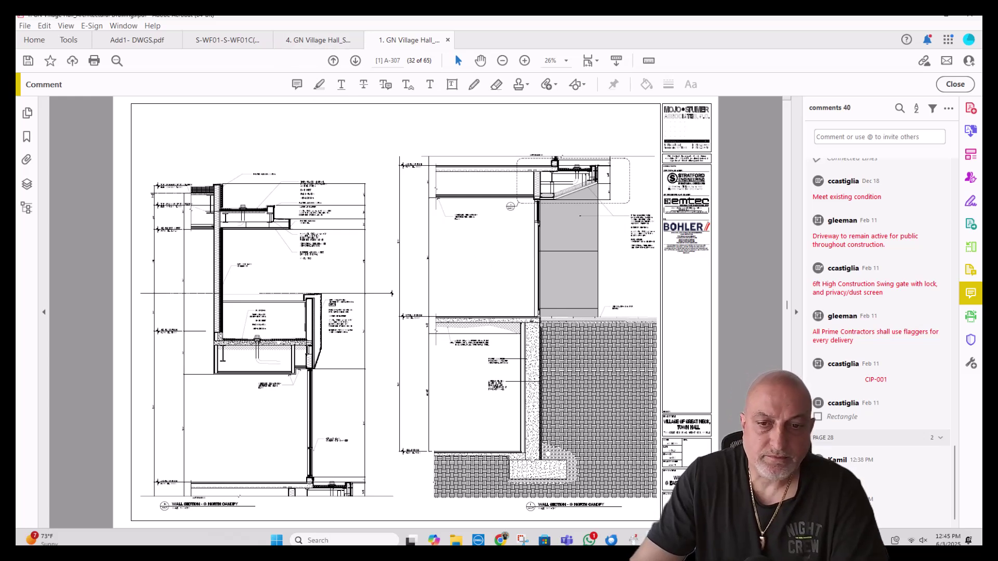
# - Switch back to the Haqq takeoff in Chrome and try to open the great neck cityhall-FO200 sheet
pyautogui.click(500, 540)
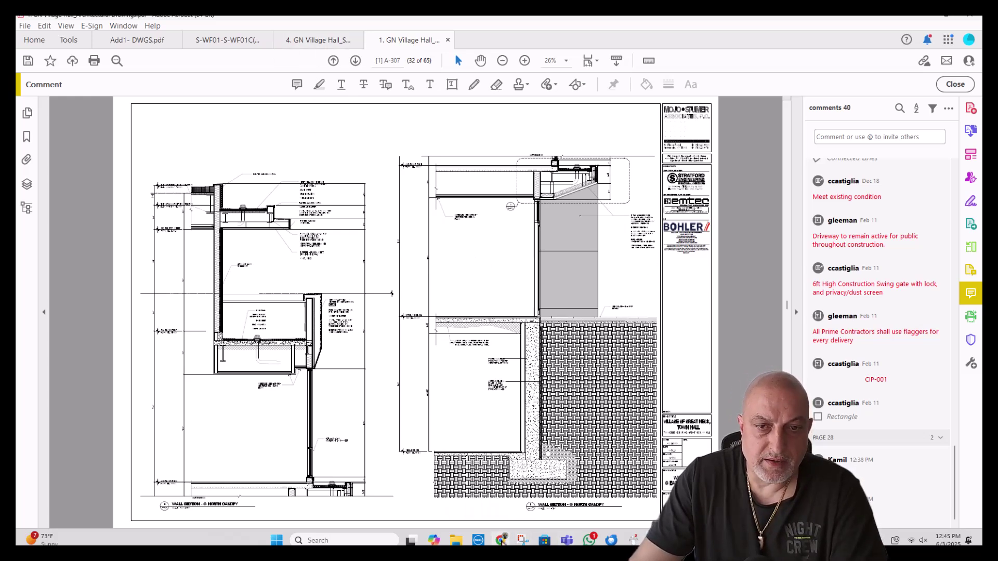
pyautogui.click(713, 128)
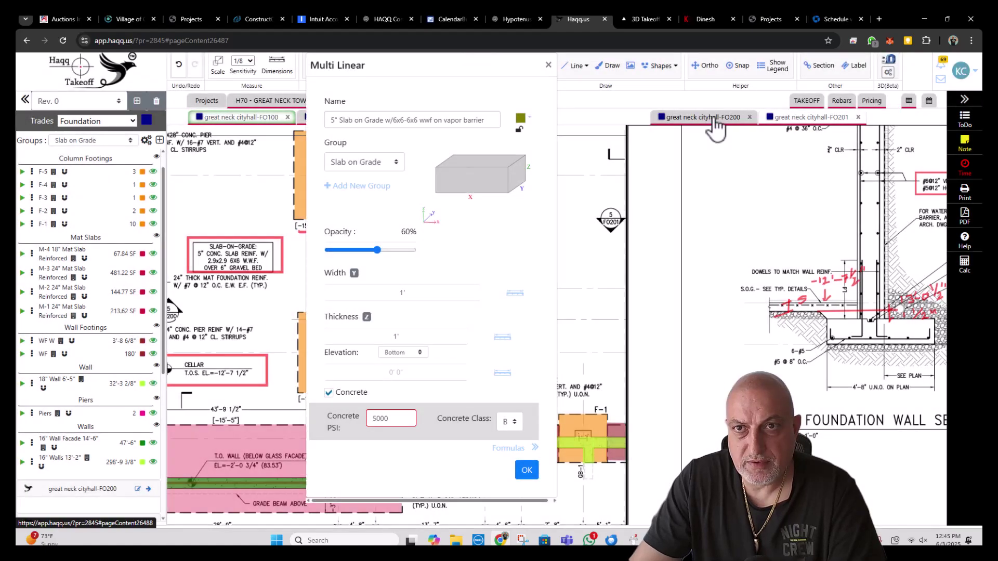
pyautogui.click(712, 125)
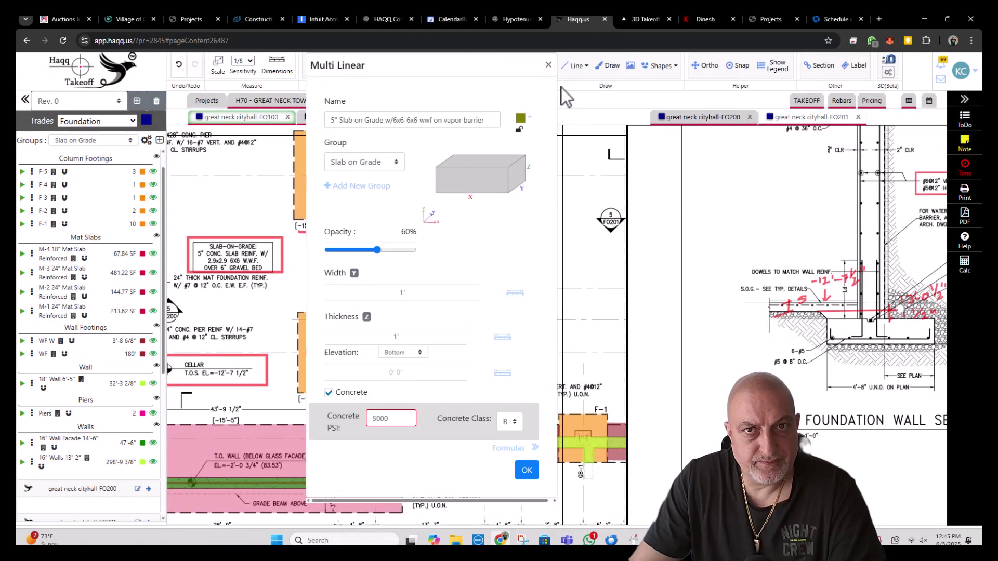
pyautogui.click(417, 294)
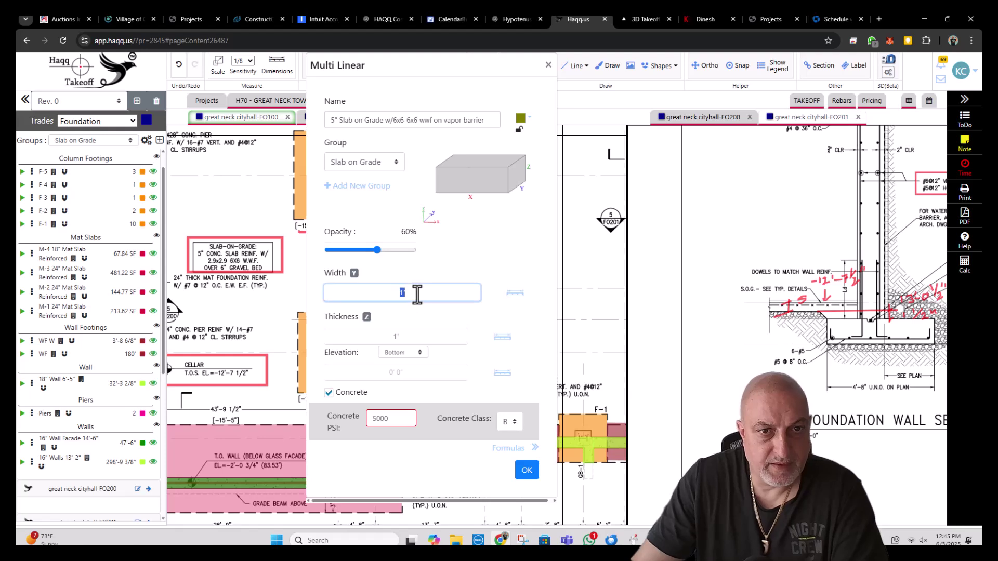
pyautogui.press('Tab')
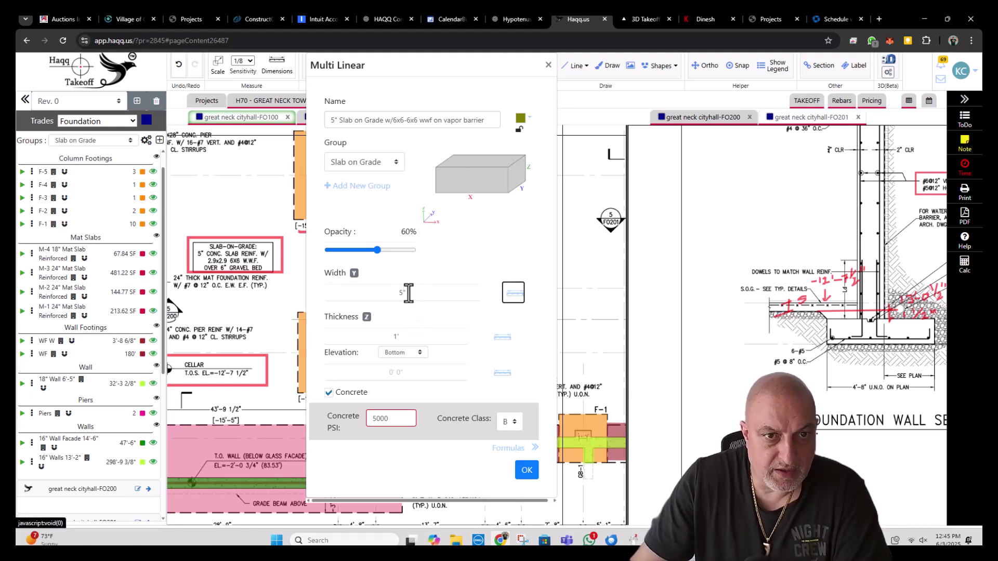
pyautogui.moveTo(485, 121); pyautogui.dragTo(327, 121)
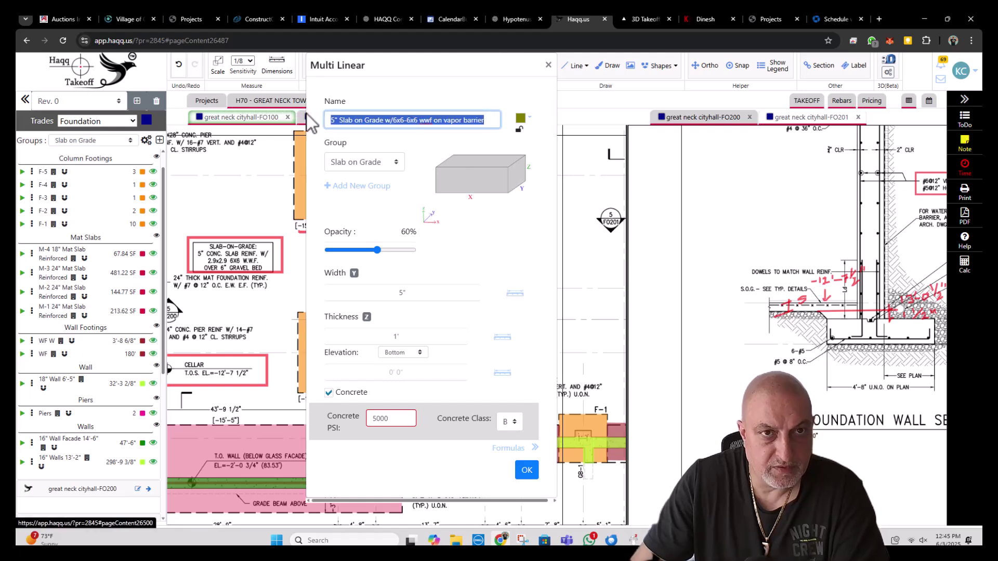
# - Dismiss the Multi Linear dialog and examine the typical slab-on-grade, underslab drainage, construction joint and saw-cut details on sheet FO200
pyautogui.click(549, 66)
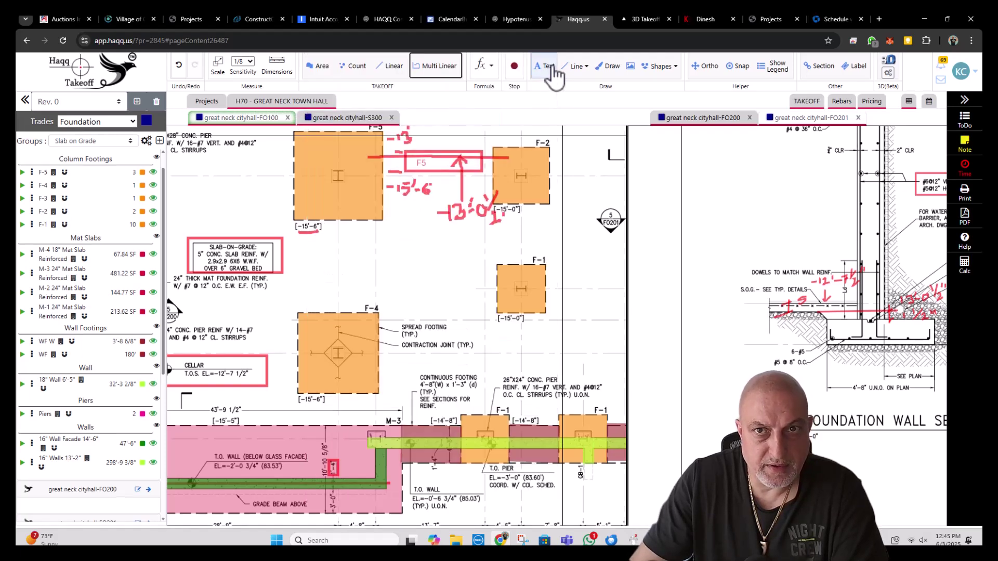
pyautogui.click(720, 119)
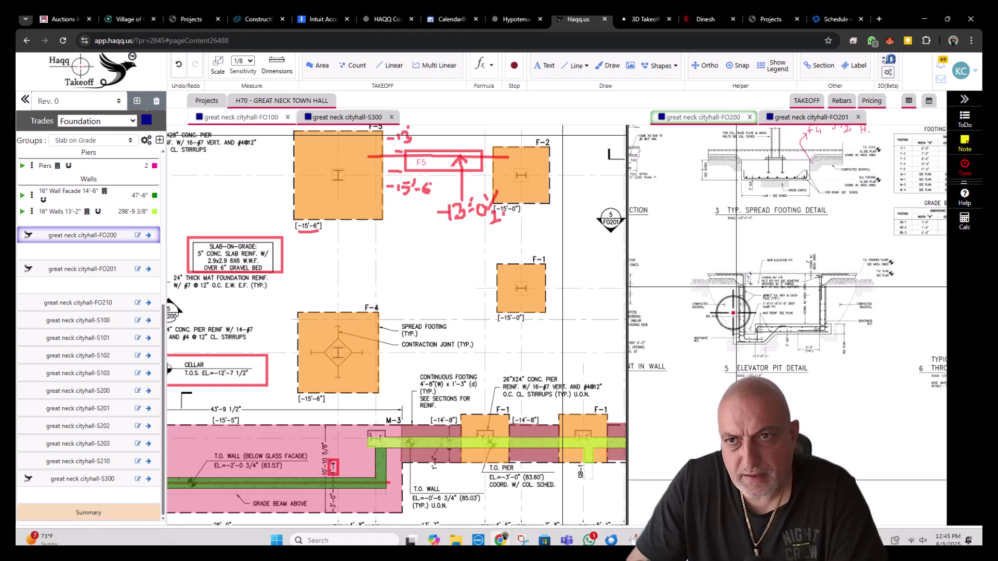
pyautogui.scroll(4, 706, 176)
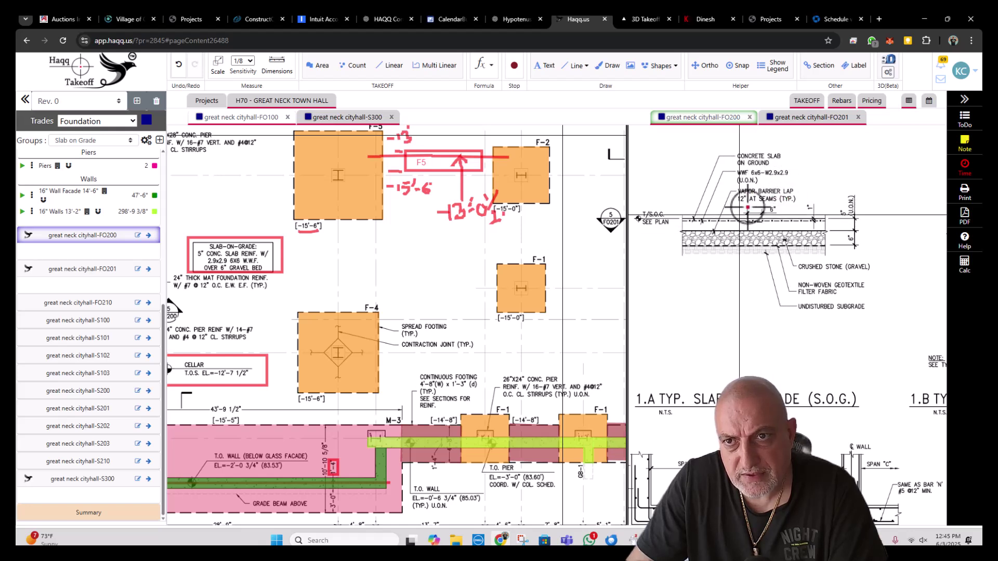
pyautogui.scroll(-1, 701, 223)
pyautogui.scroll(-1, 701, 224)
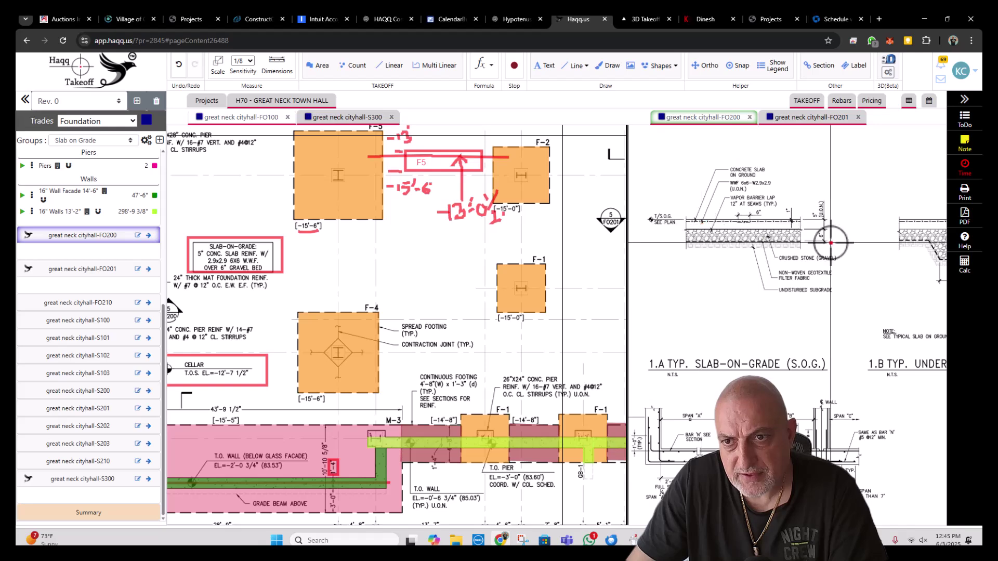
pyautogui.scroll(1, 738, 233)
pyautogui.moveTo(756, 244); pyautogui.dragTo(779, 94)
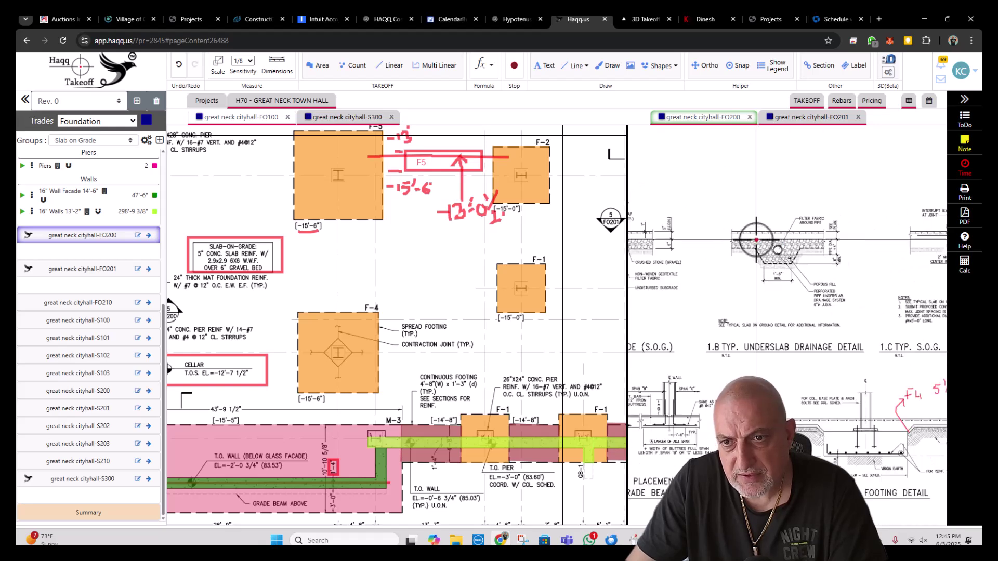
pyautogui.moveTo(756, 175); pyautogui.dragTo(689, 289)
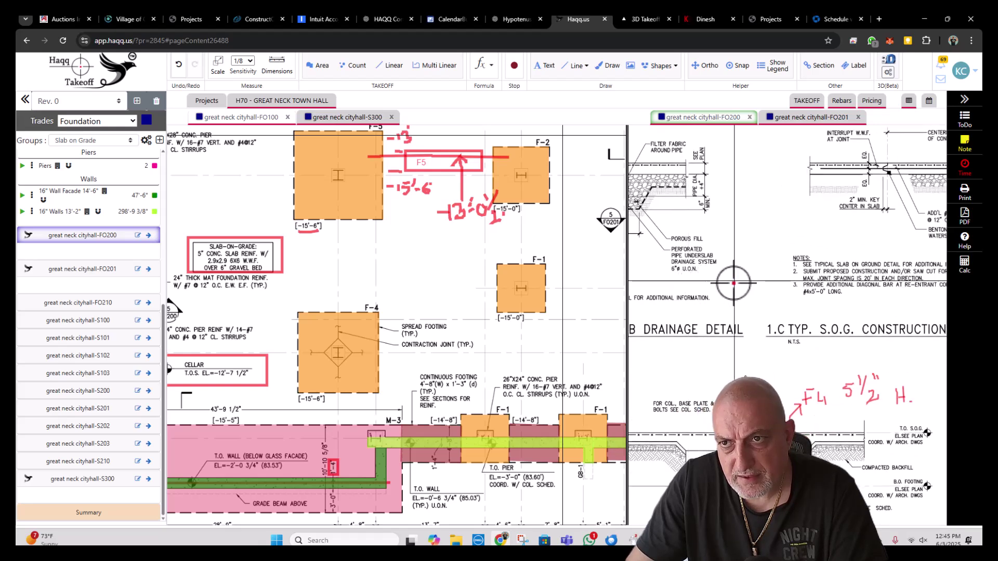
pyautogui.scroll(-3, 728, 276)
pyautogui.moveTo(765, 260); pyautogui.dragTo(720, 196)
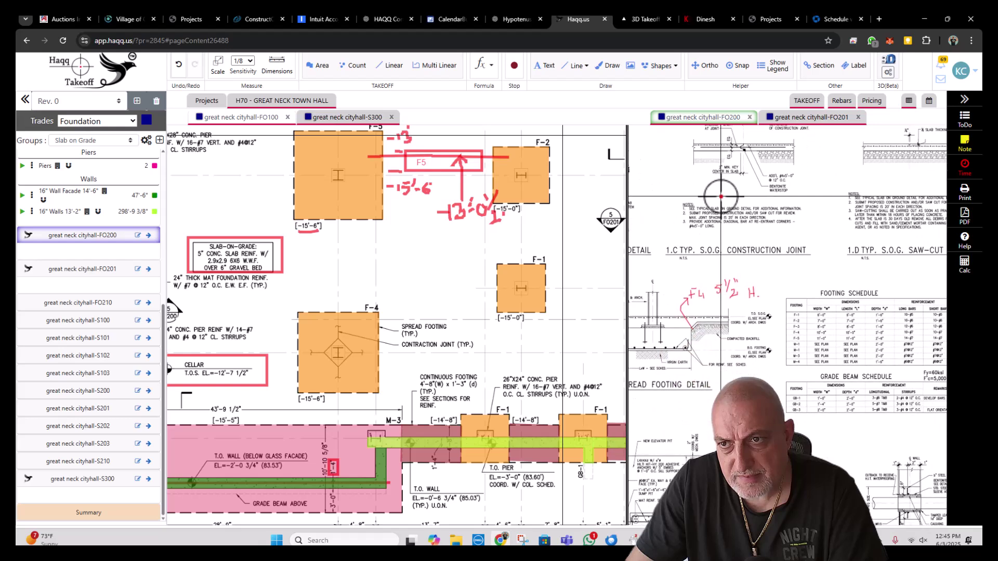
pyautogui.scroll(3, 758, 205)
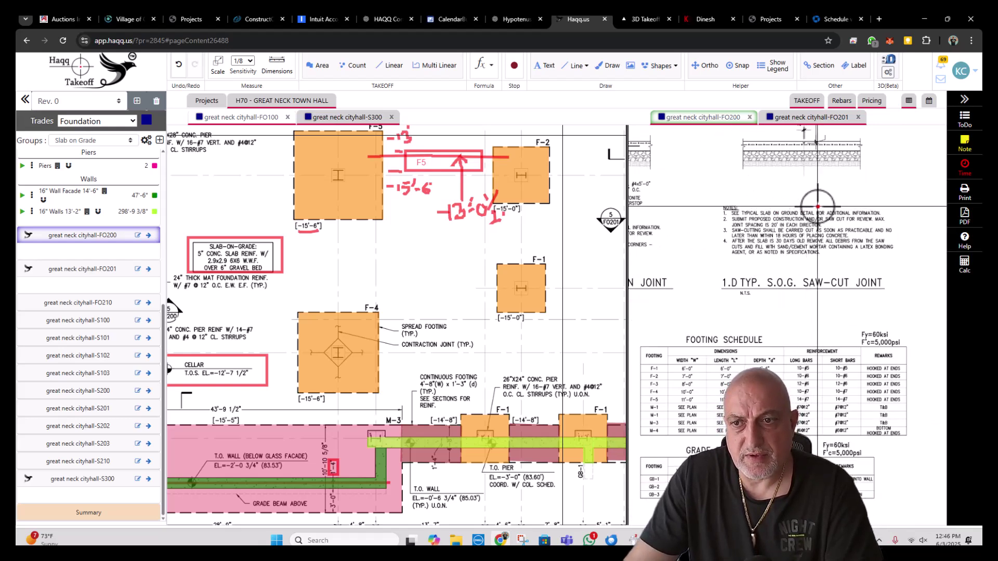
pyautogui.scroll(-2, 819, 208)
pyautogui.scroll(-3, 822, 210)
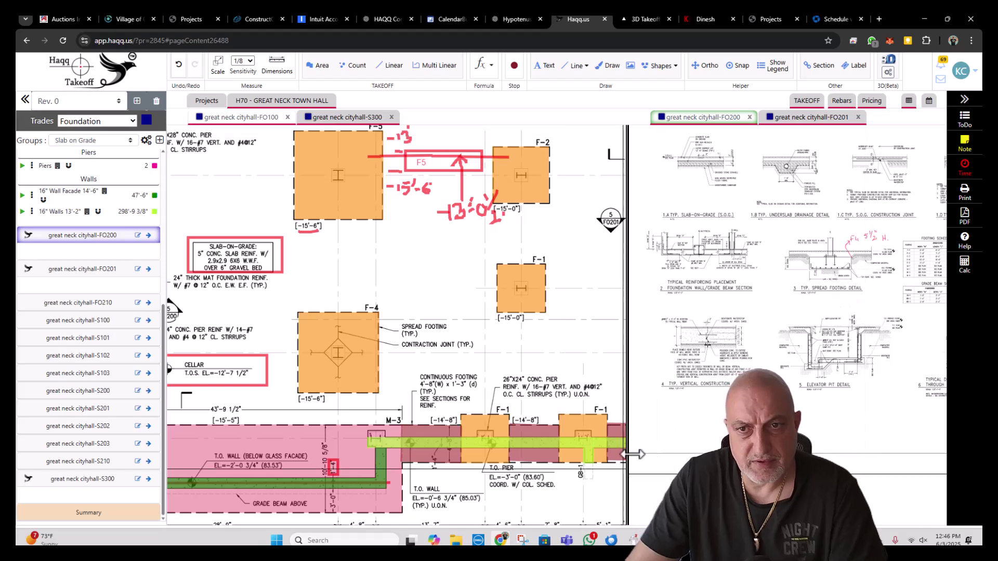
# - Open Division 3 - Concrete.pdf from the Divisions subfolder of Specs - Individual in the project's Specifications folder
pyautogui.click(456, 541)
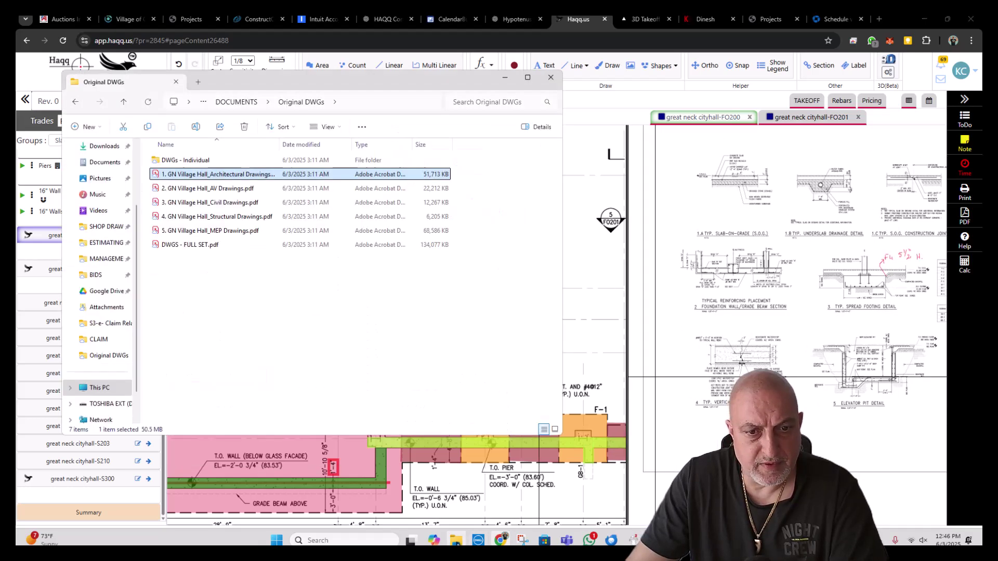
pyautogui.click(239, 104)
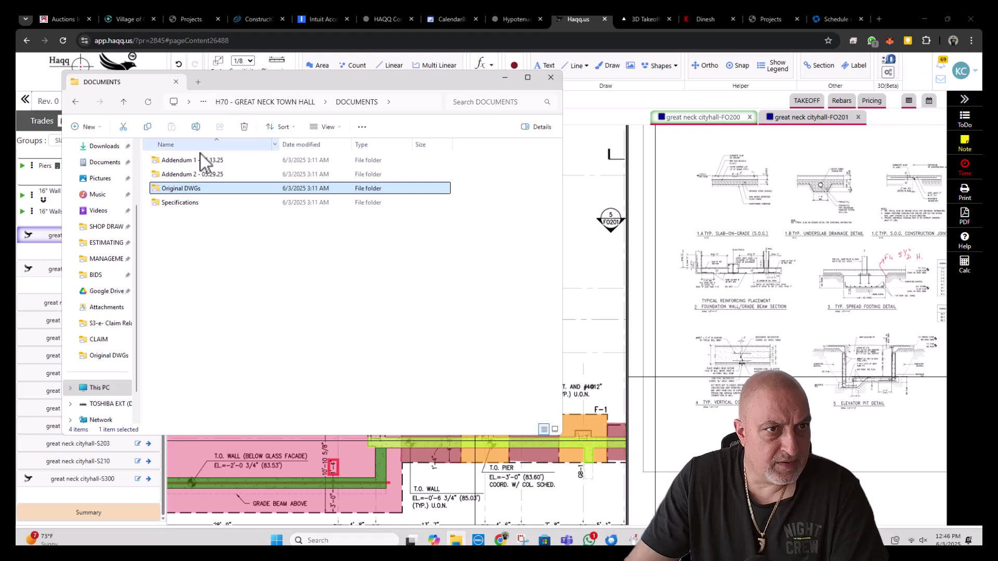
pyautogui.click(184, 205)
pyautogui.doubleClick(184, 206)
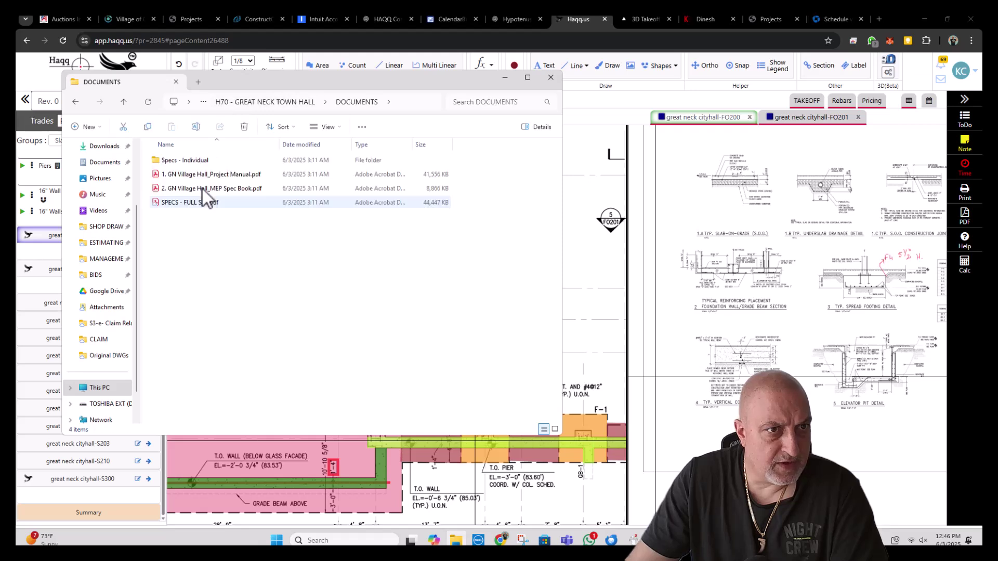
pyautogui.doubleClick(197, 161)
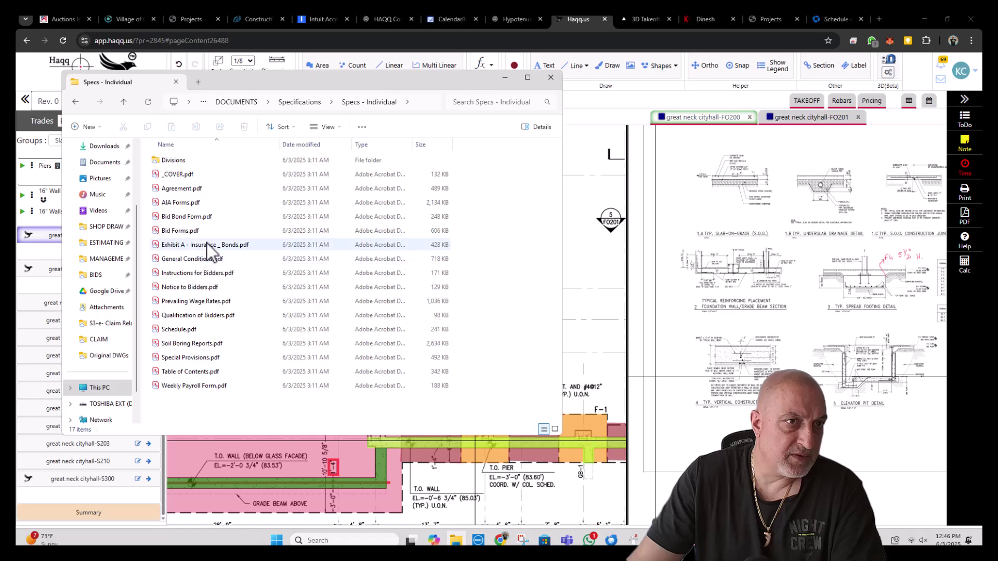
pyautogui.doubleClick(179, 161)
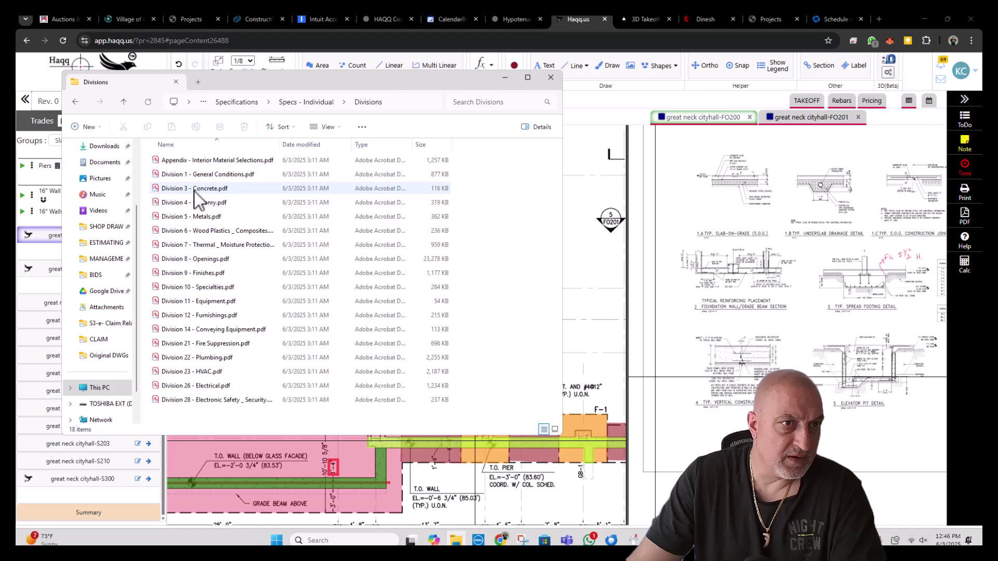
pyautogui.click(195, 190)
pyautogui.doubleClick(195, 189)
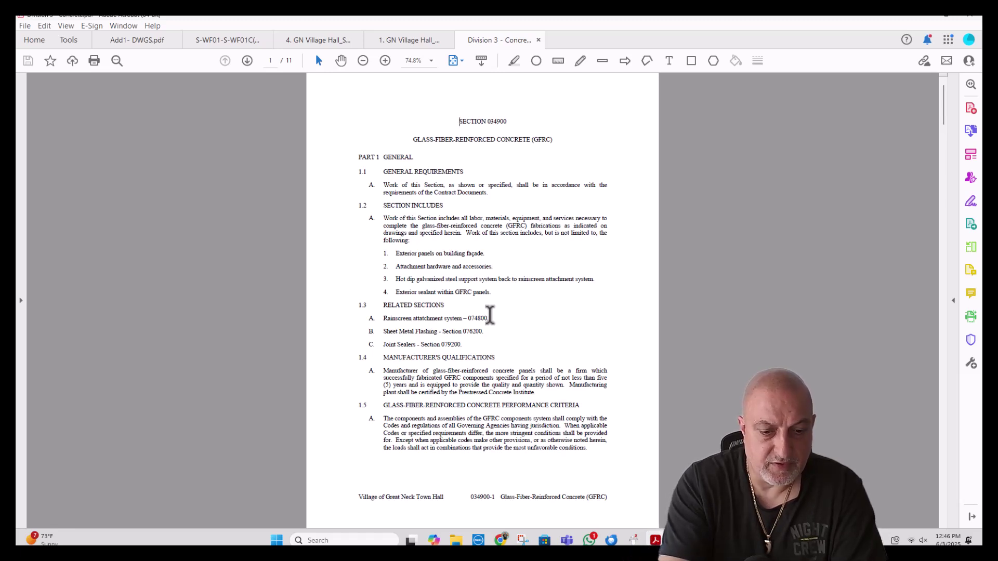
# - Search the Division 3 concrete specification for "VAPOR" and the suggested term "moisture", and read through its opening pages
pyautogui.hotkey('ctrl', 'f')
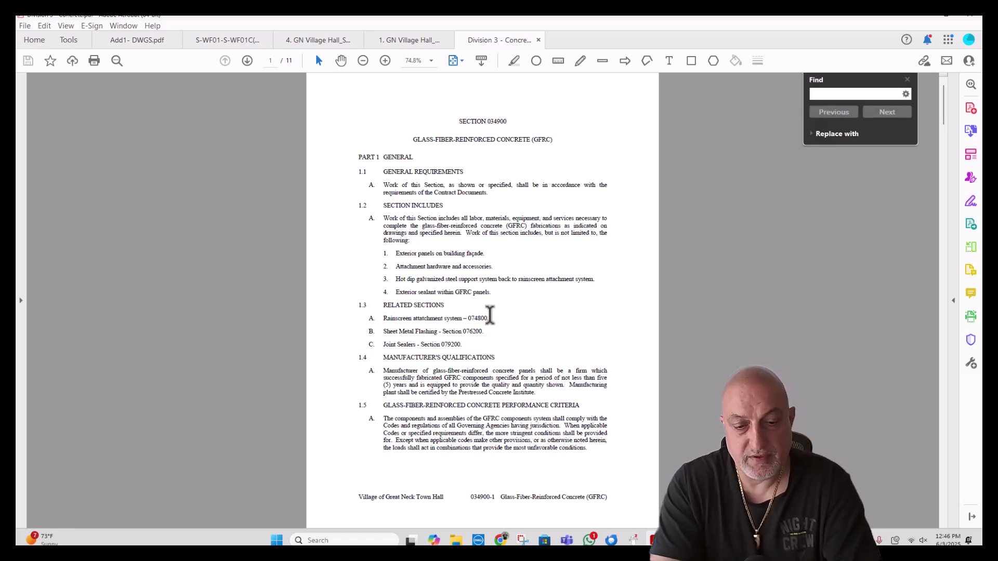
pyautogui.write('VAPOR')
pyautogui.press('Return')
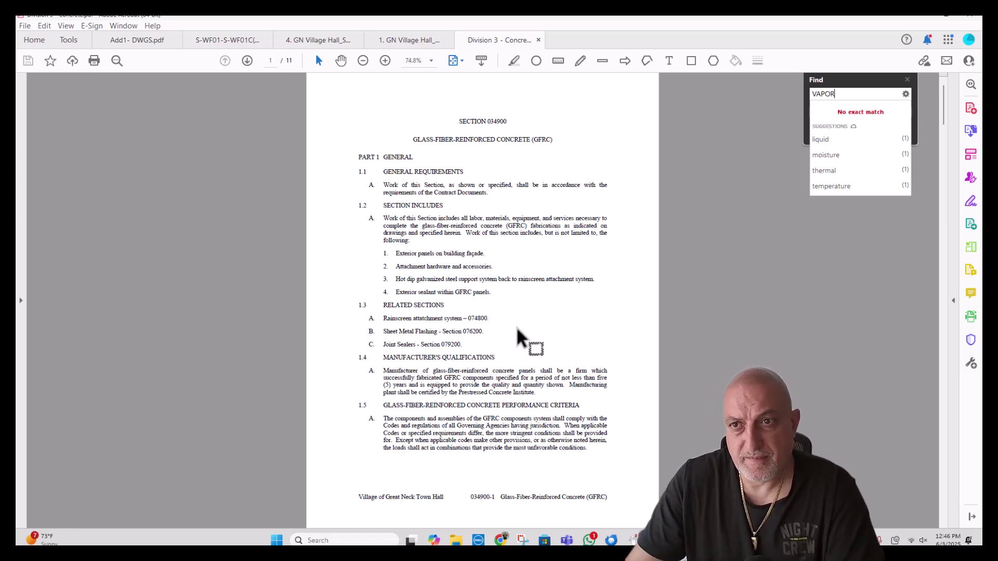
pyautogui.click(836, 156)
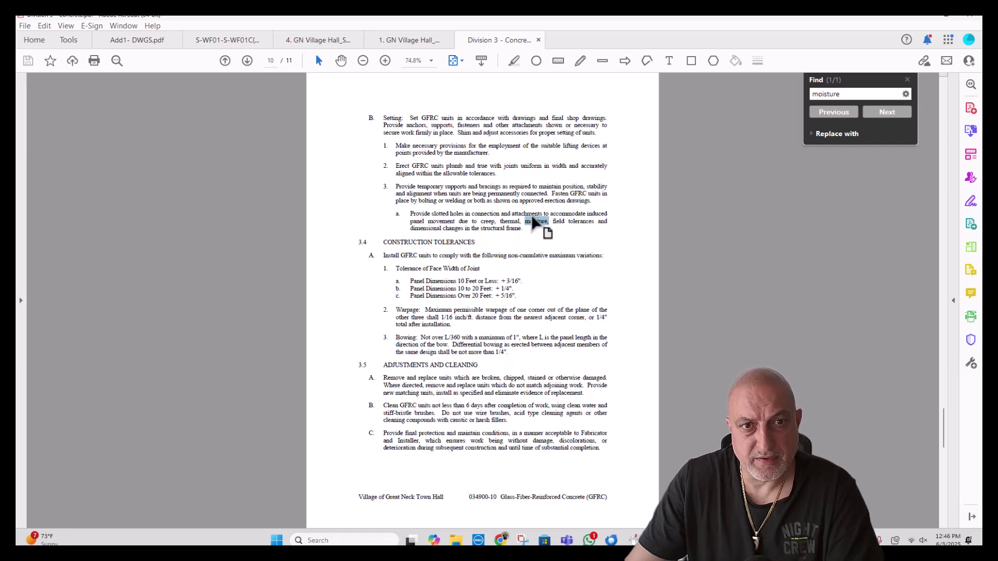
pyautogui.scroll(10, 488, 227)
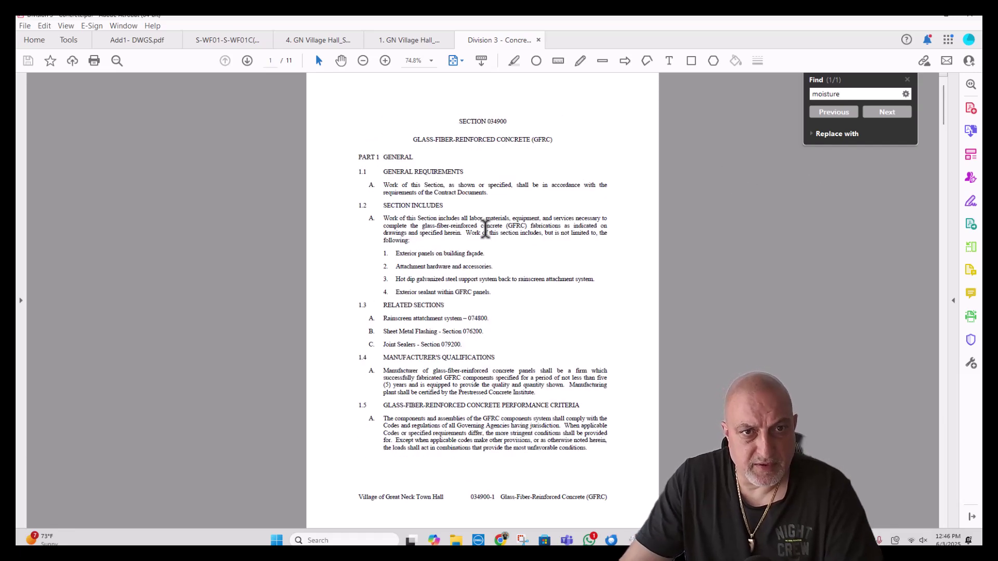
pyautogui.scroll(-1, 442, 283)
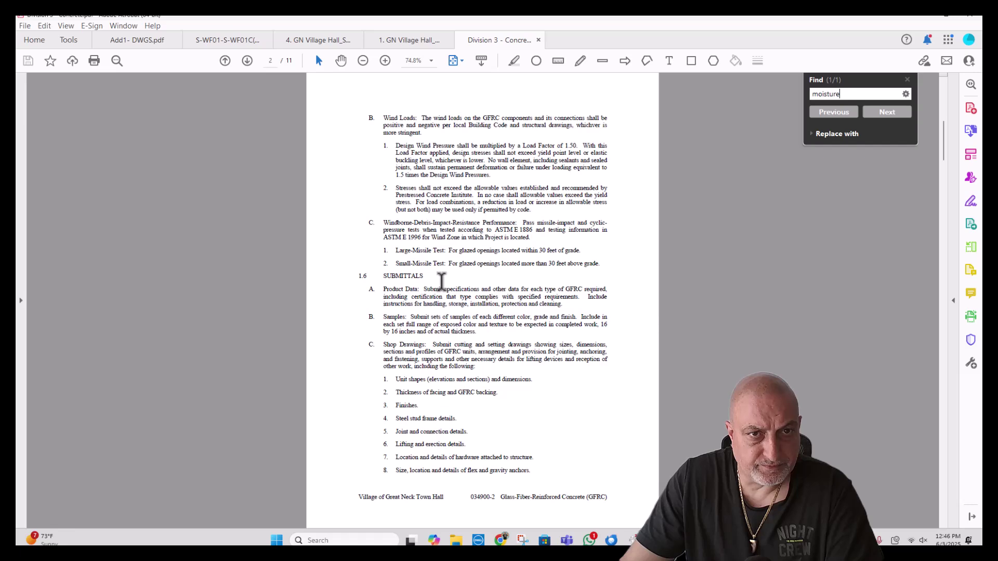
pyautogui.scroll(-1, 441, 284)
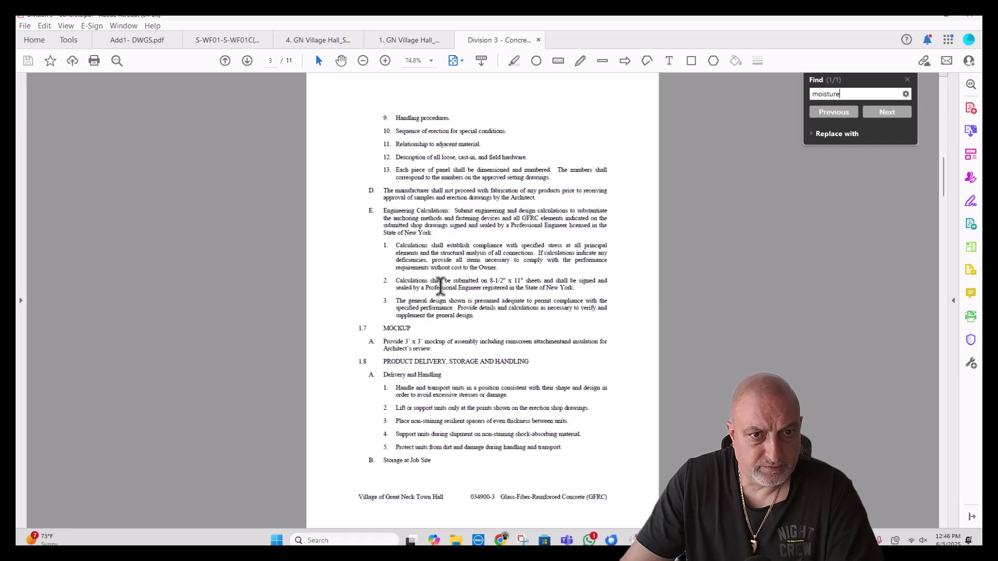
# - Read through the remaining pages of the Division 3 GFRC specification for slab or vapor barrier requirements
pyautogui.scroll(-1, 440, 286)
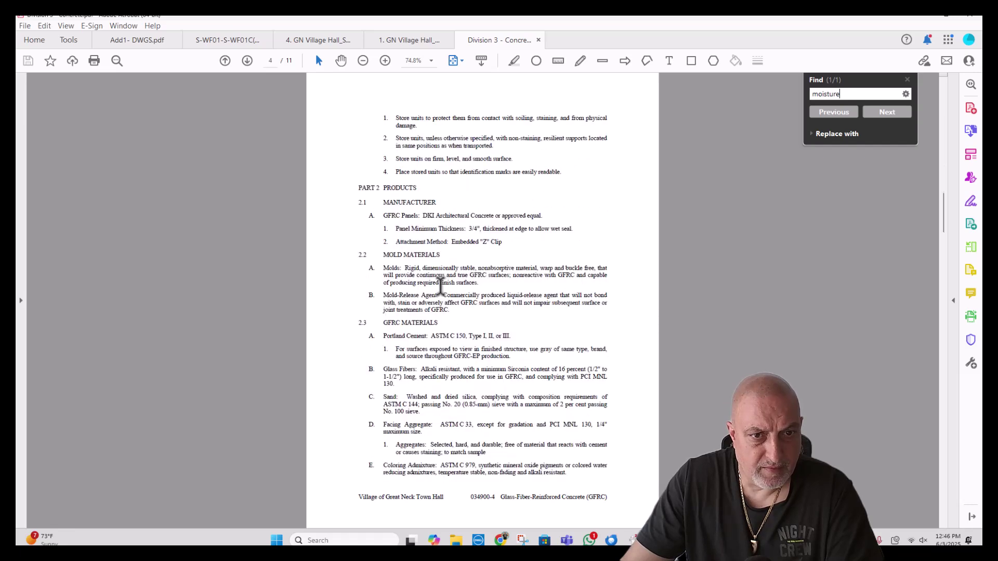
pyautogui.scroll(-1, 421, 374)
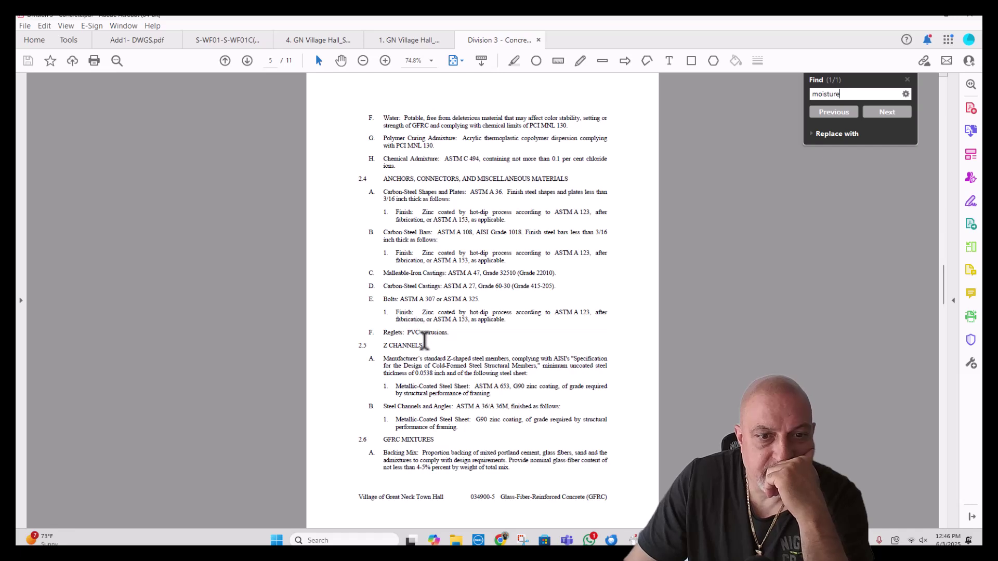
pyautogui.scroll(-1, 425, 341)
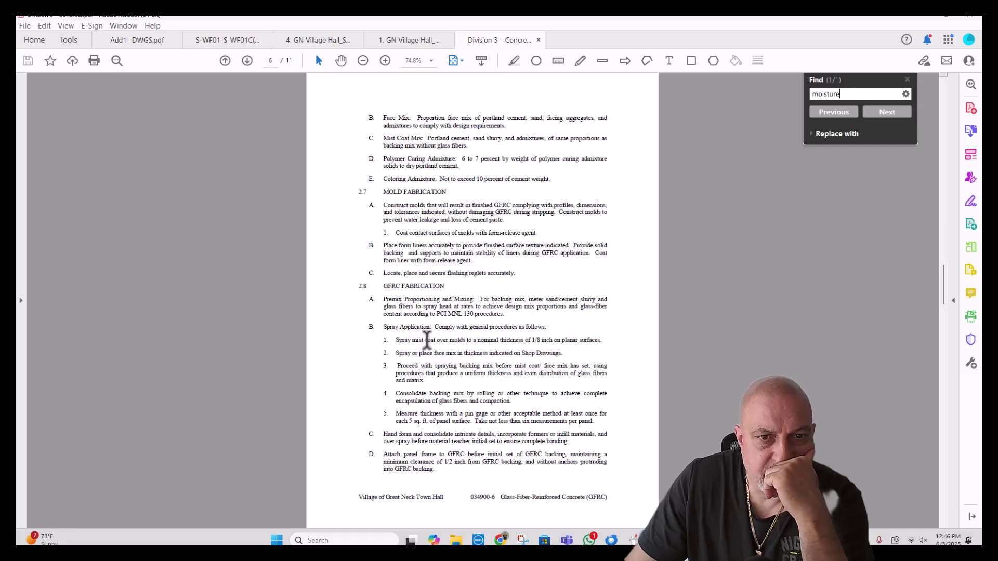
pyautogui.scroll(-1, 427, 340)
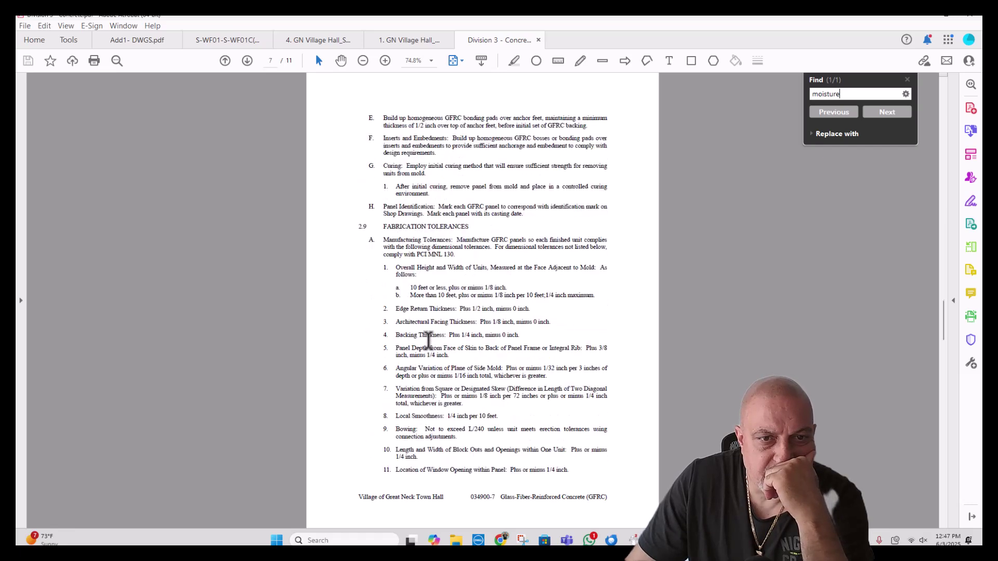
pyautogui.scroll(-1, 427, 340)
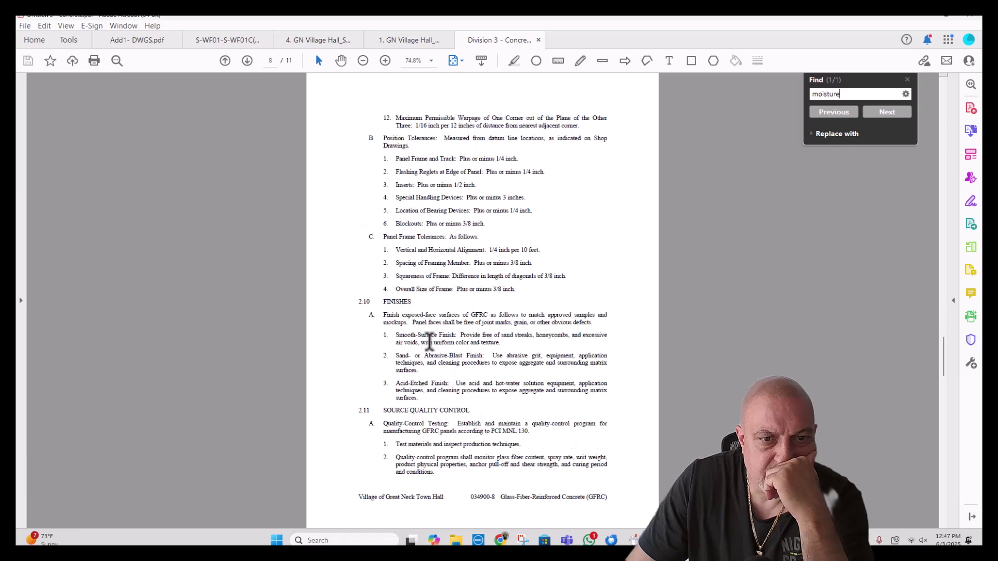
pyautogui.scroll(-1, 430, 341)
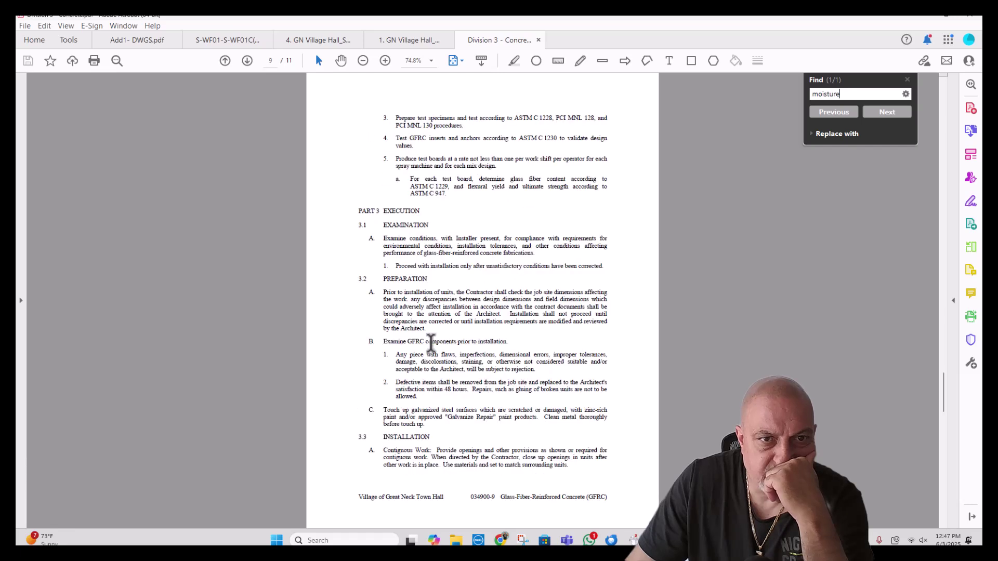
pyautogui.scroll(-1, 431, 344)
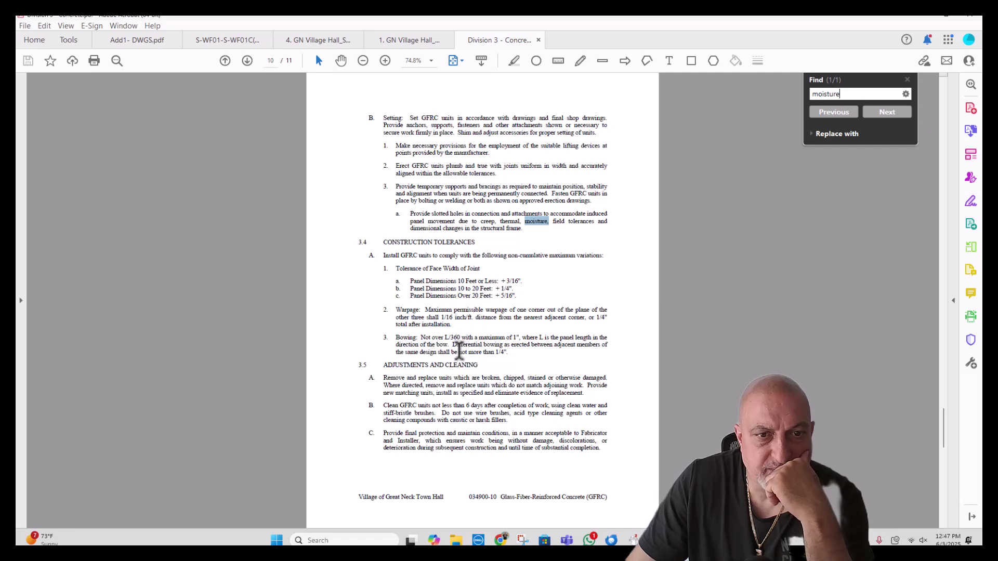
# - Search the Division 3 specification for "mil" and "vapor", close the PDF and return to the Haqq takeoff in Chrome
pyautogui.moveTo(855, 95); pyautogui.dragTo(797, 93)
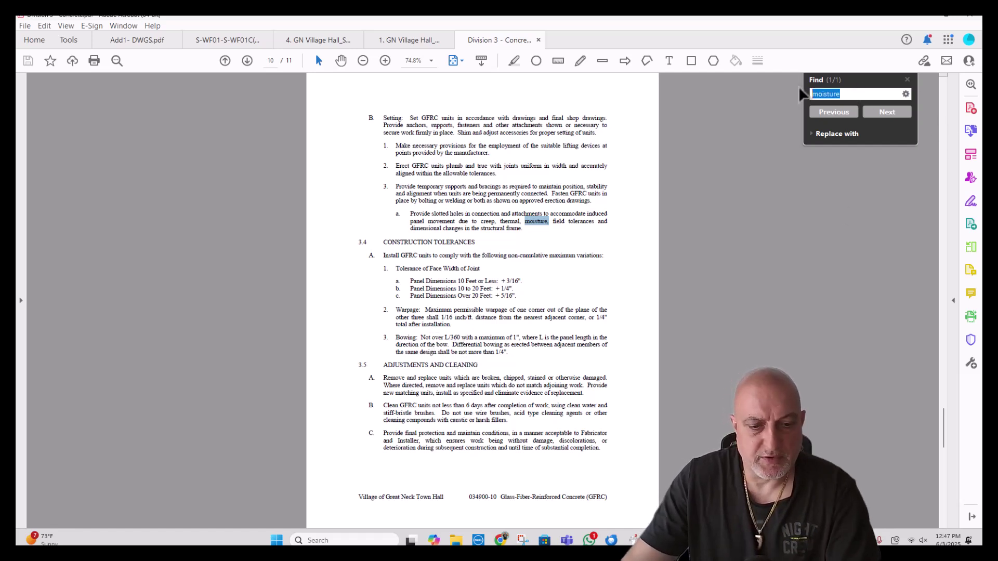
pyautogui.press('capslock')
pyautogui.write('mil')
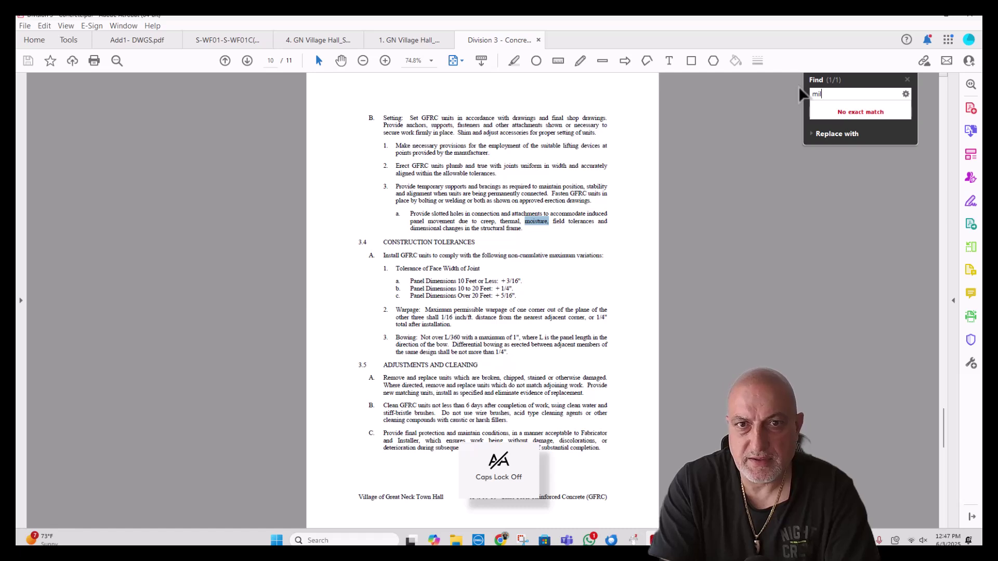
pyautogui.press('BackSpace')
pyautogui.press('BackSpace')
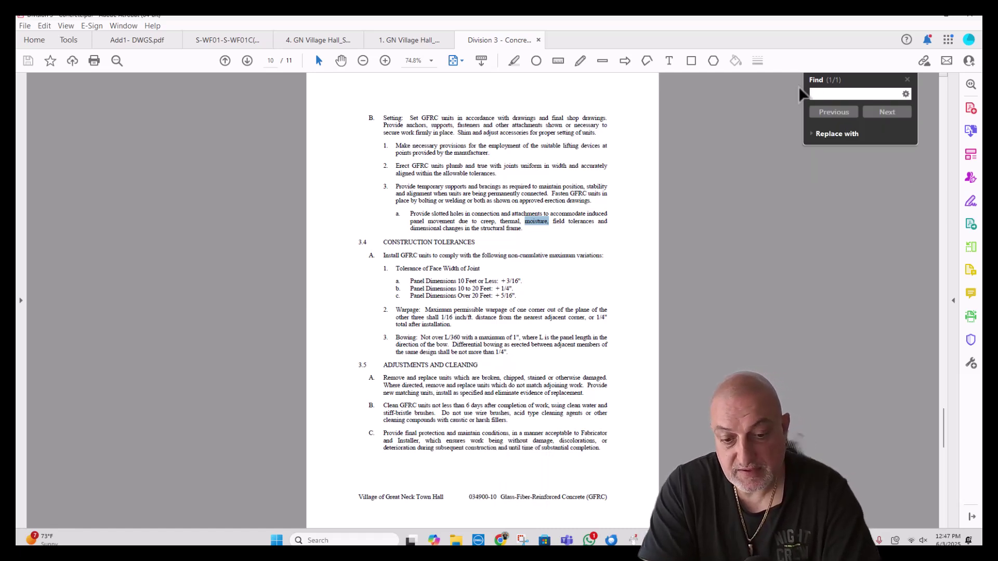
pyautogui.write('vapor')
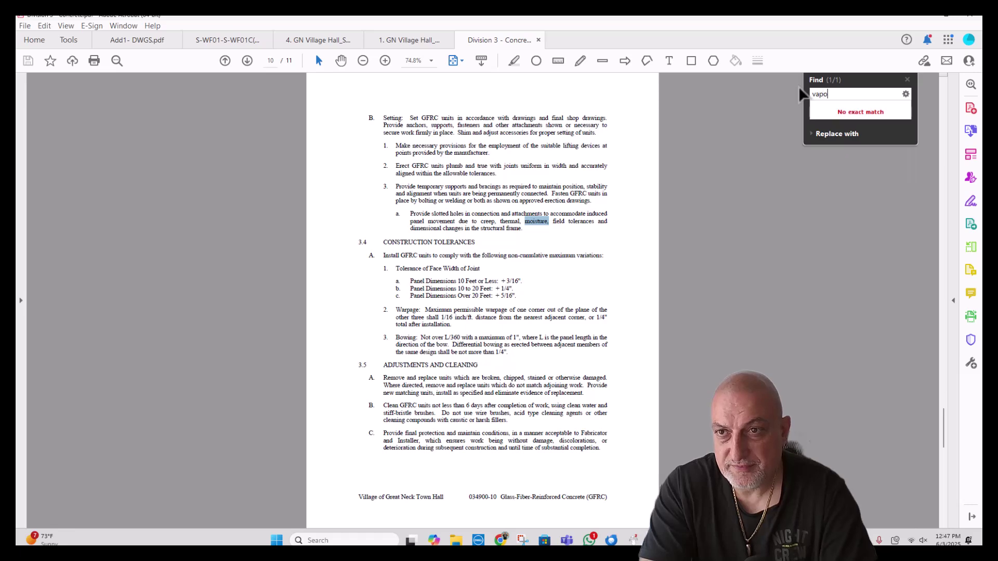
pyautogui.click(538, 40)
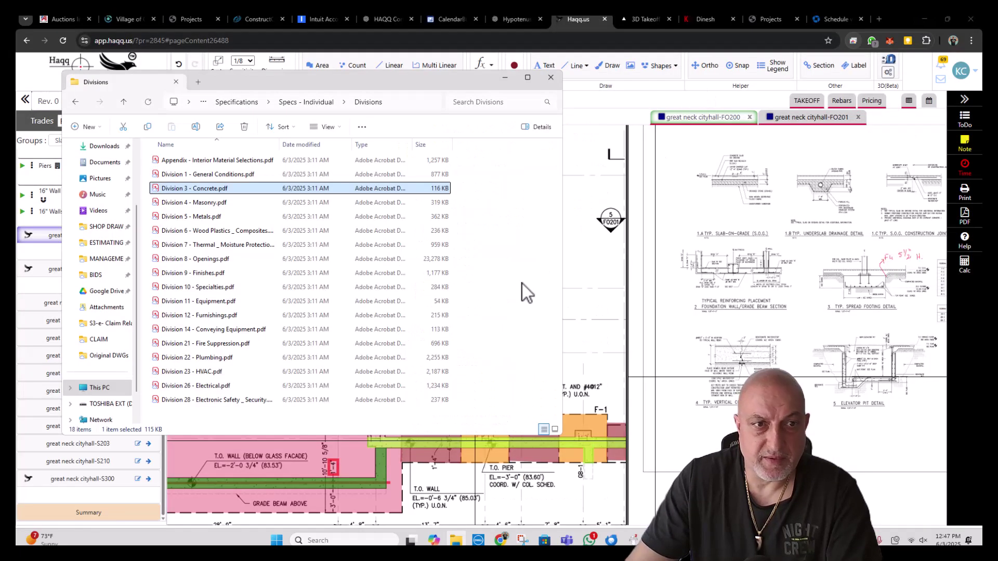
pyautogui.click(517, 502)
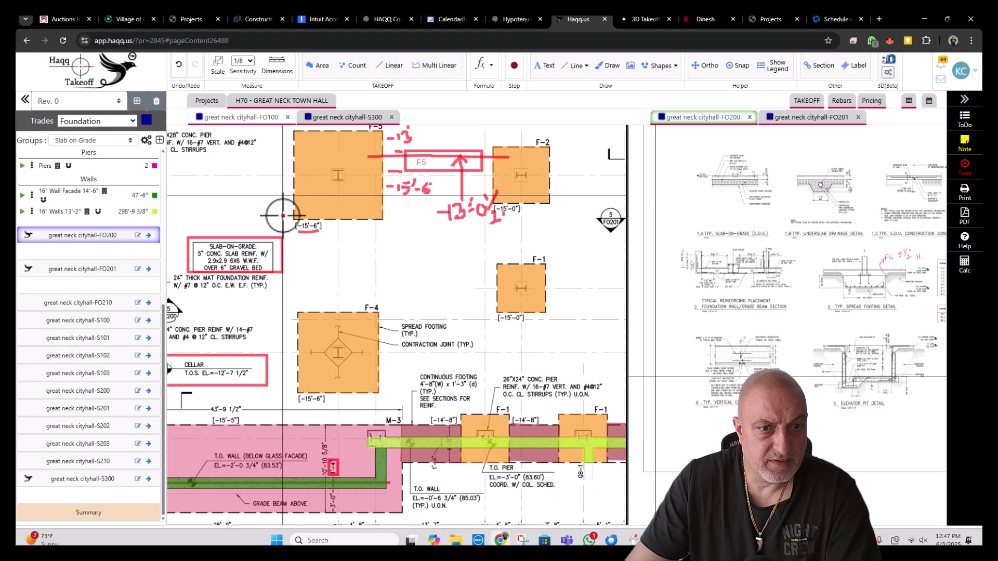
# - Start a new area takeoff in the Slab on Grade group named 5" Slab on grade w/6x6-6x6 wwf on 10 mil vapor barrier
pyautogui.click(318, 65)
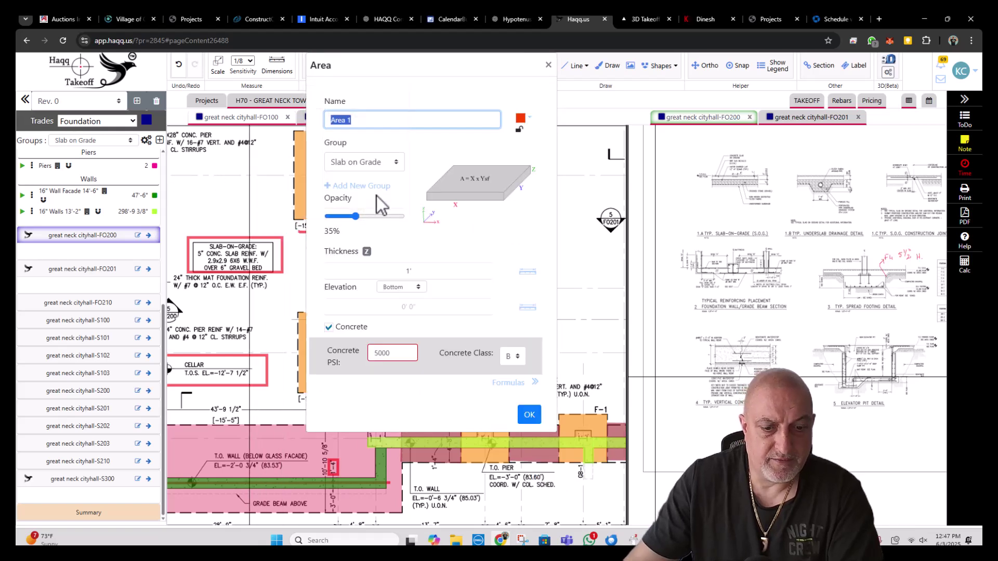
pyautogui.write('5" Sla')
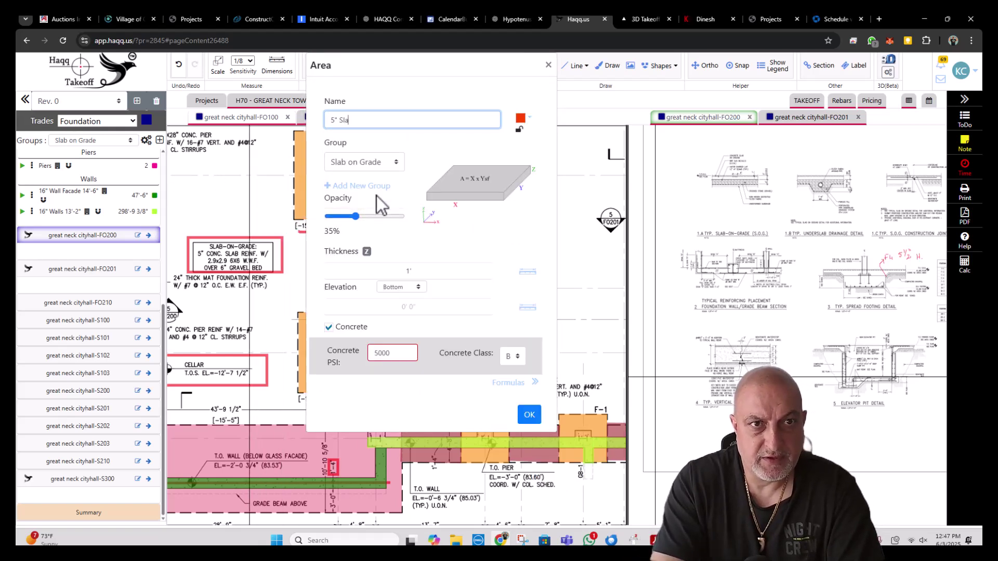
pyautogui.write('b on grad')
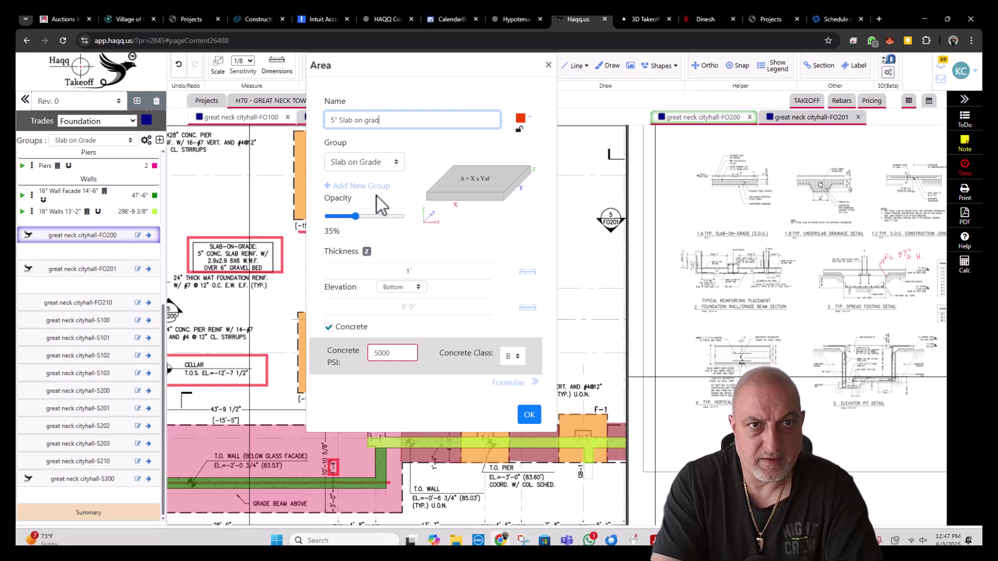
pyautogui.write('e w/6')
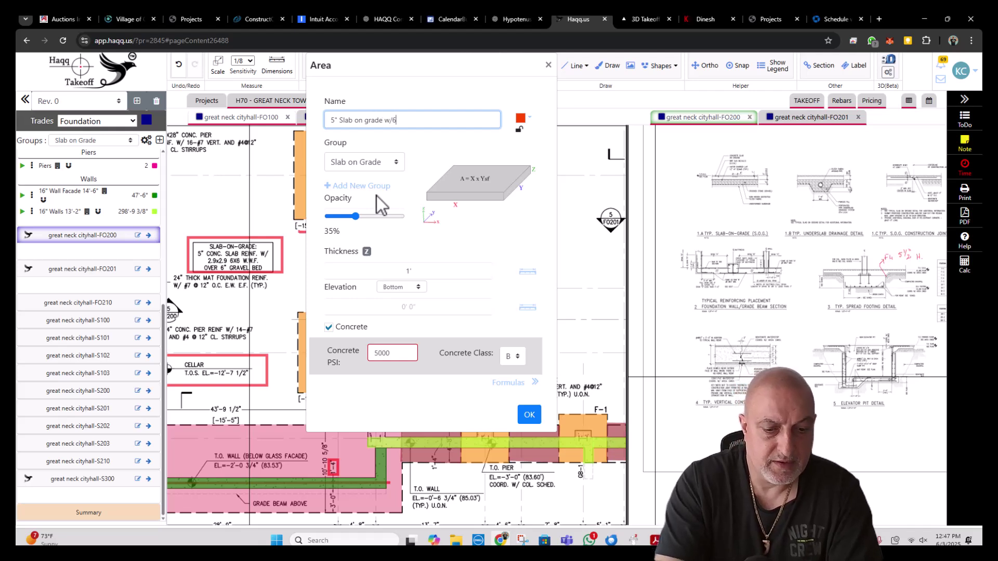
pyautogui.write('x6-6x6 ')
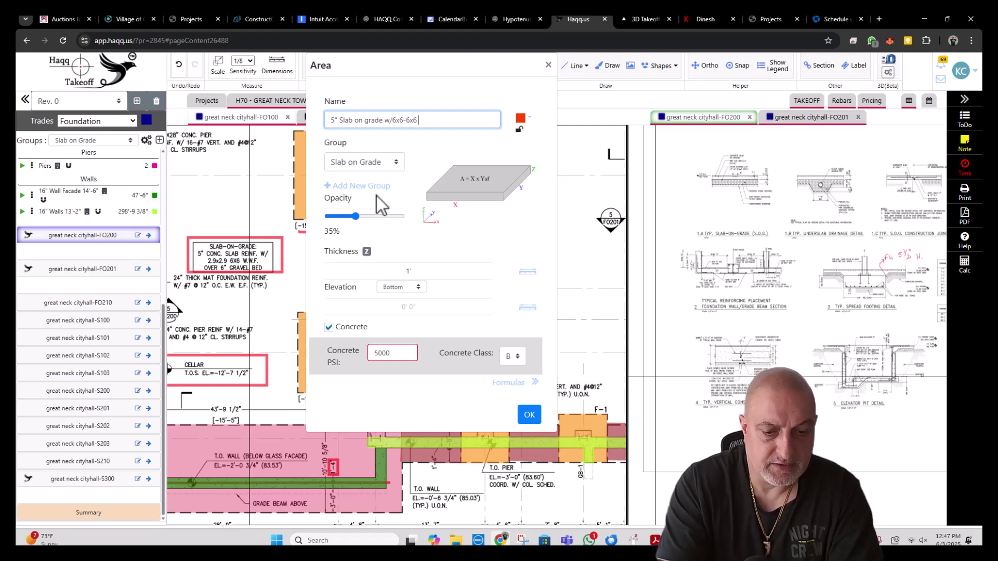
pyautogui.write('wwf on 1')
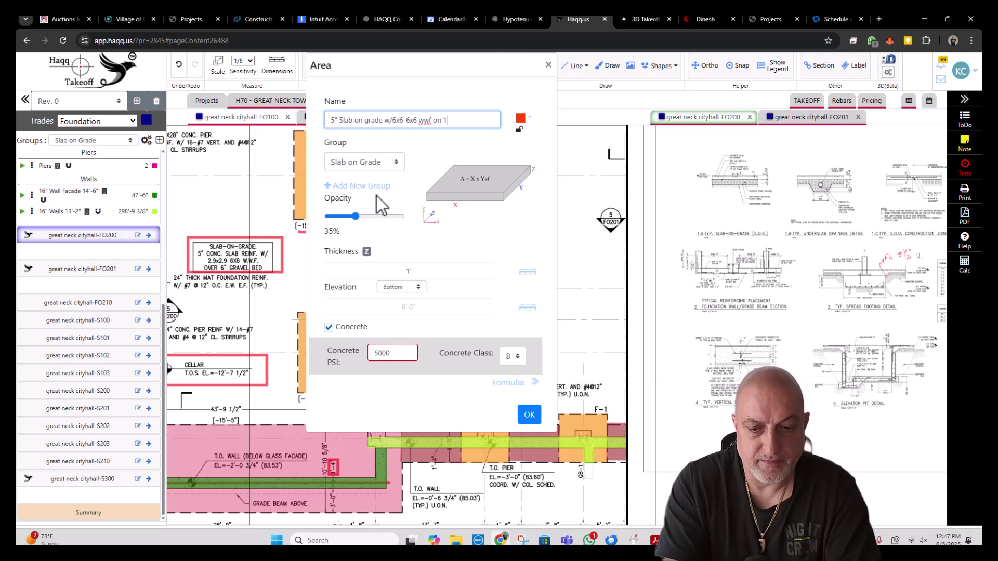
pyautogui.write('0 mil v')
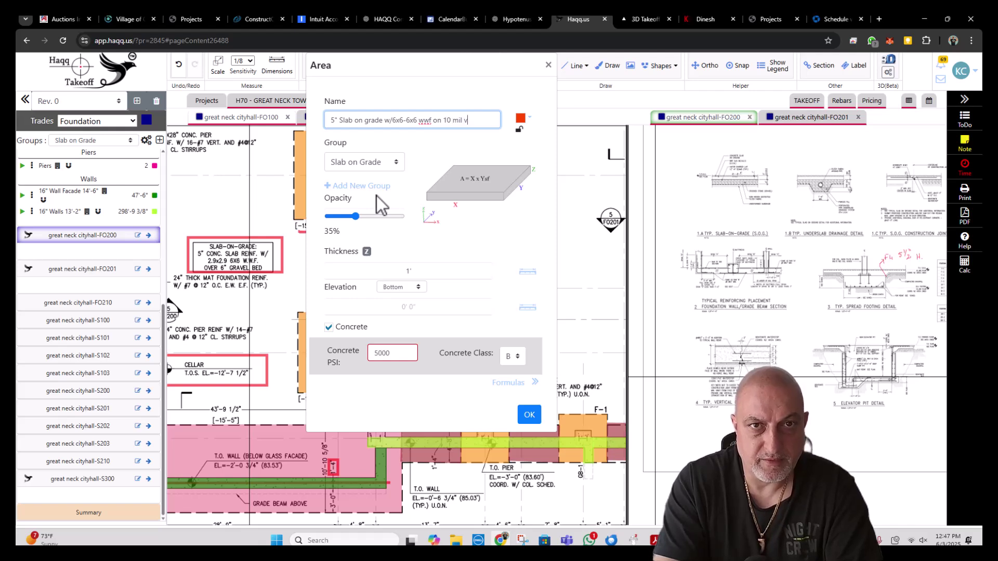
pyautogui.write('apor barrier')
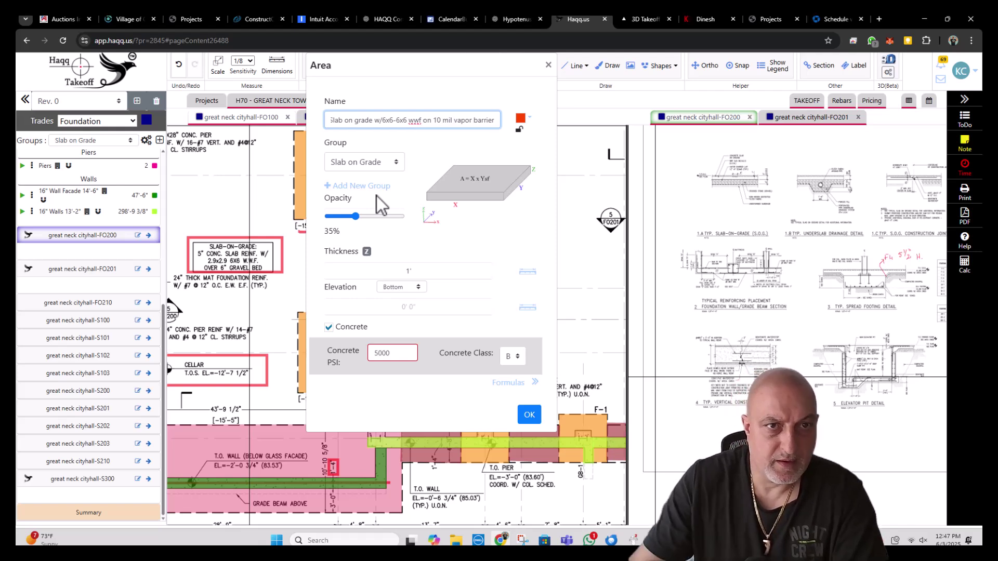
# - Create the slab area with 5" thickness, top elevation -12'-7 1/2" and yellow color
pyautogui.click(423, 270)
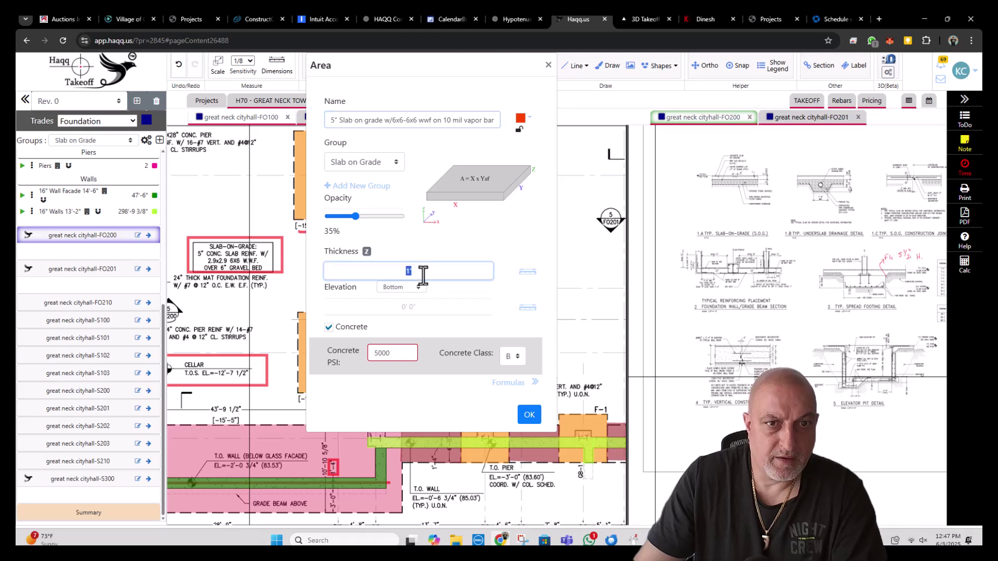
pyautogui.click(403, 289)
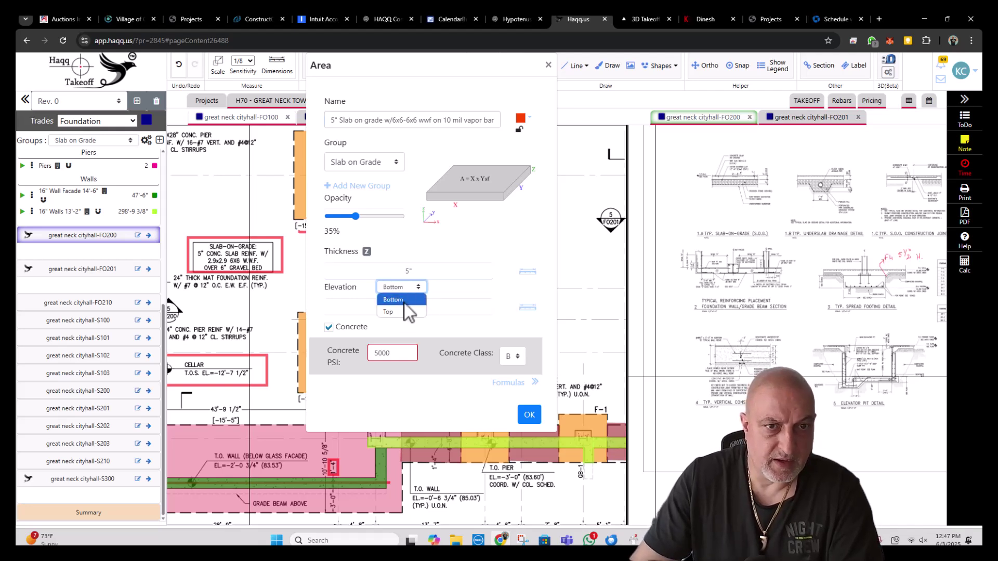
pyautogui.click(396, 306)
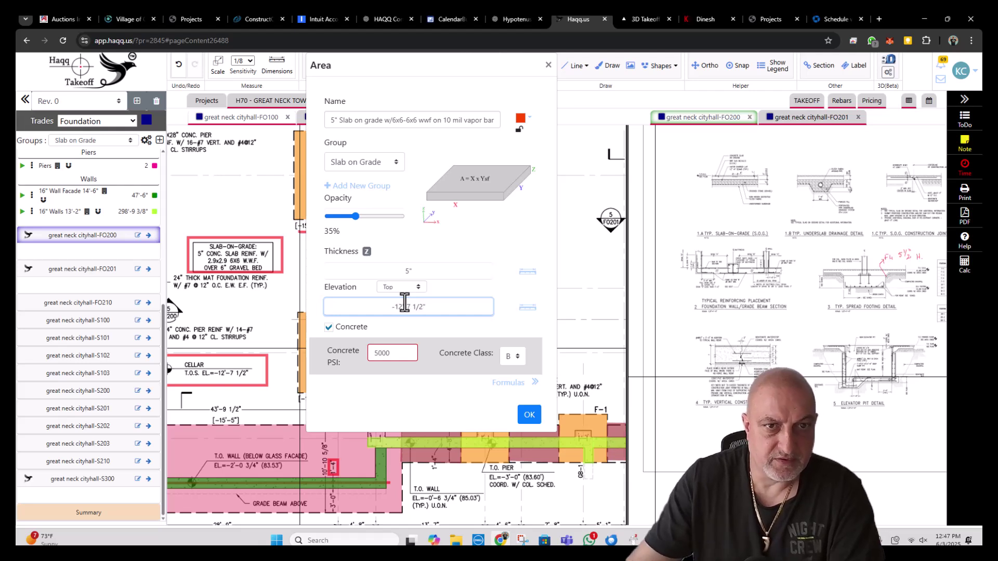
pyautogui.click(520, 118)
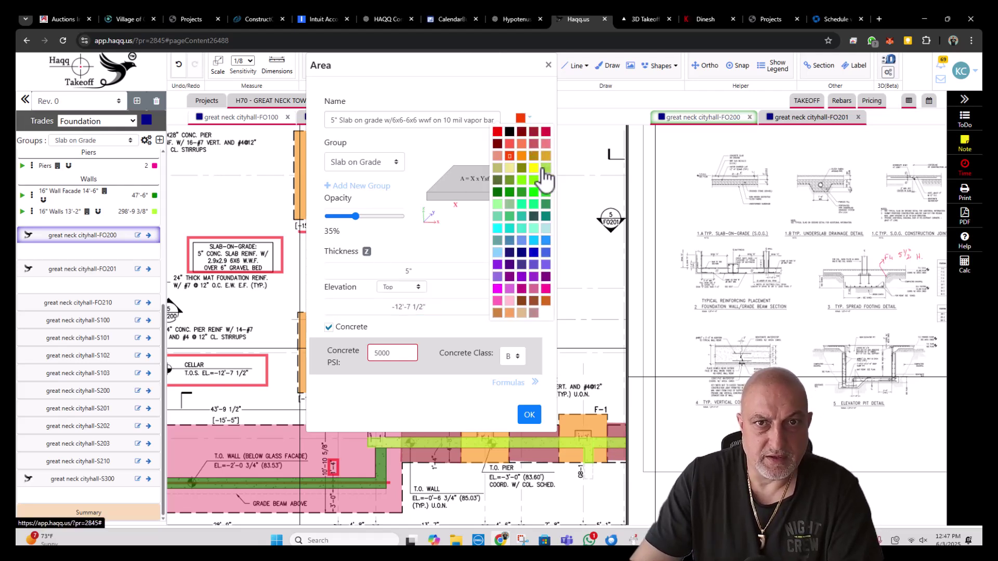
pyautogui.click(541, 178)
pyautogui.click(529, 414)
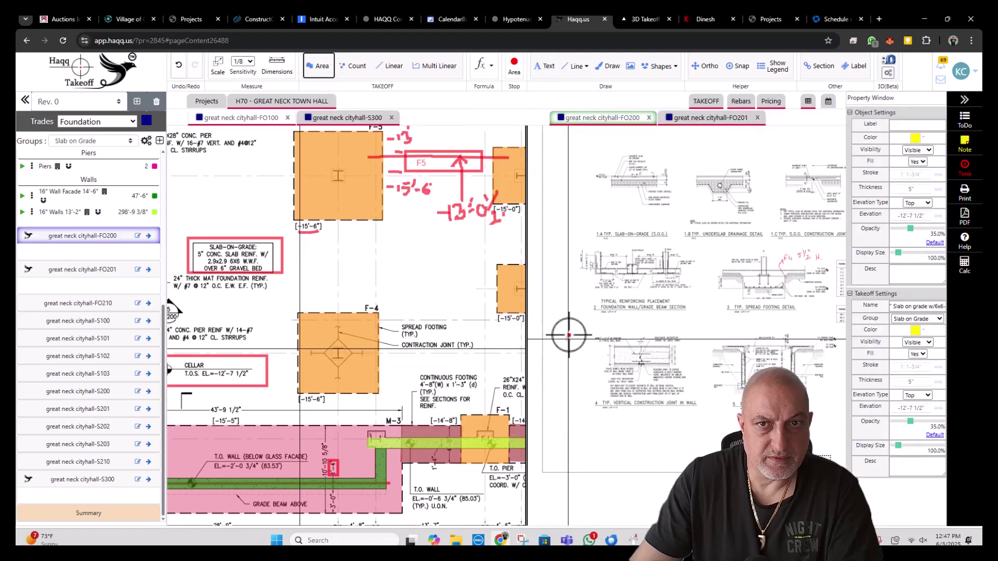
# - Widen the foundation plan view, activate sheet great neck cityhall-FO100 and resume the 5" slab-on-grade area takeoff on it
pyautogui.moveTo(522, 296); pyautogui.dragTo(779, 291)
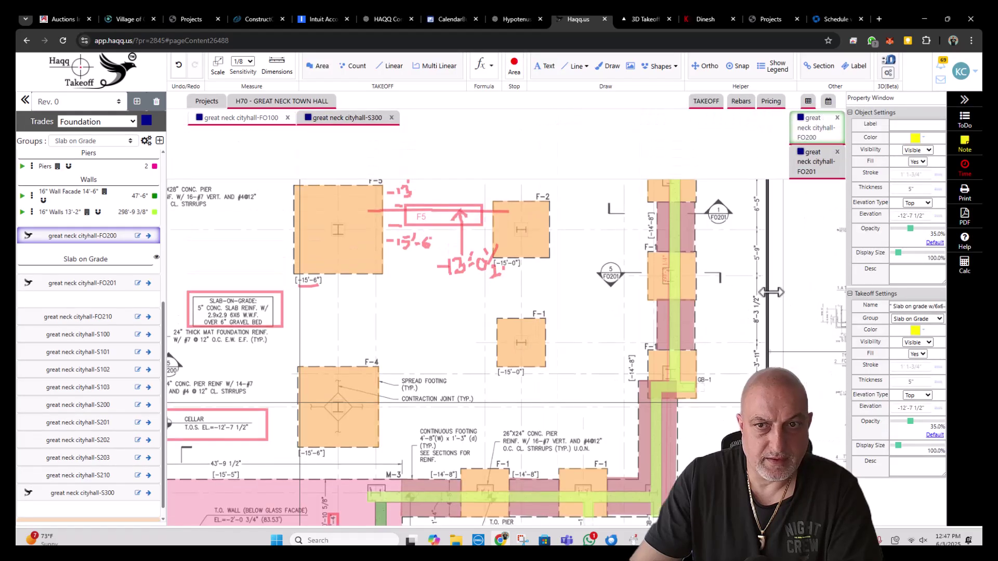
pyautogui.scroll(-4, 526, 329)
pyautogui.scroll(5, 401, 361)
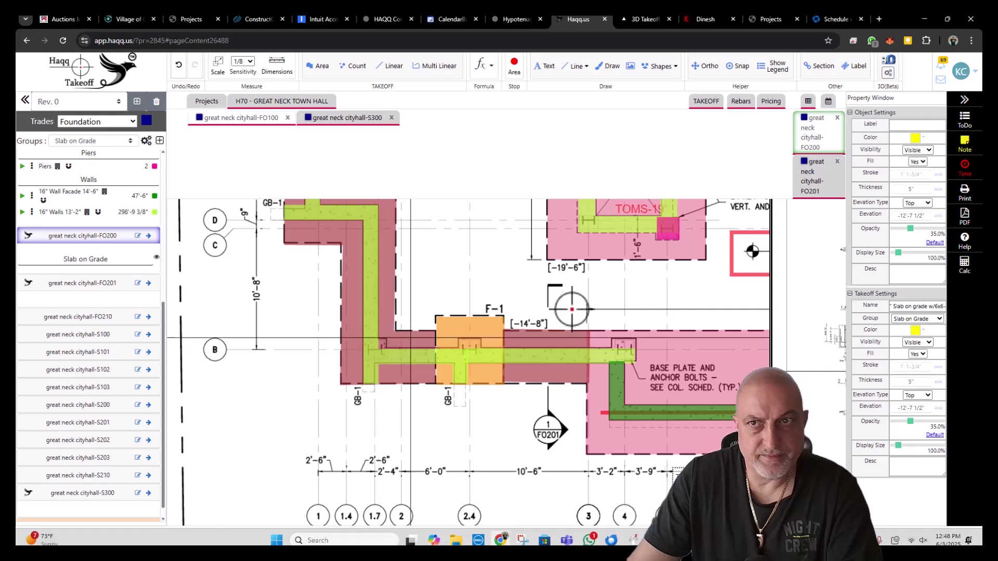
pyautogui.click(812, 136)
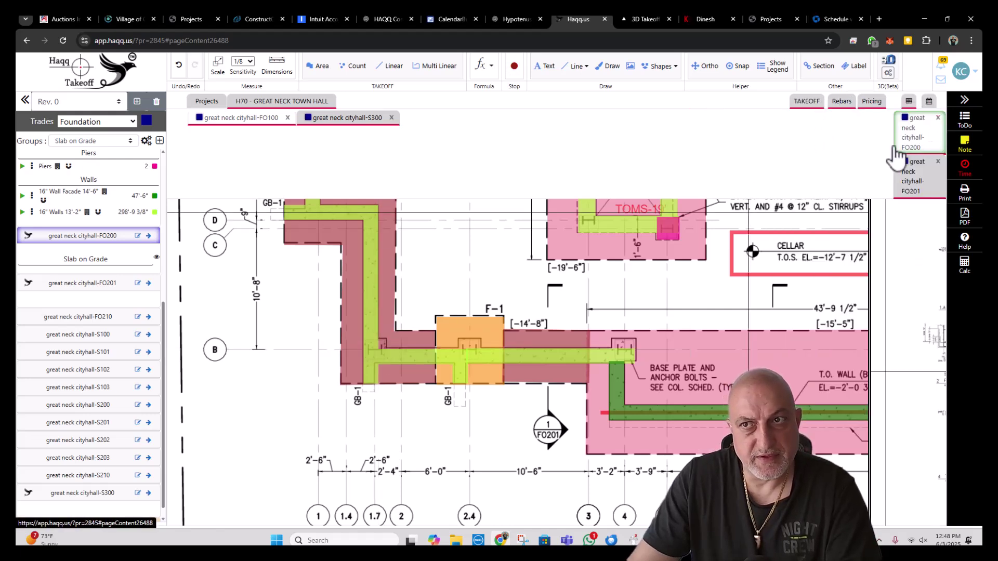
pyautogui.click(254, 124)
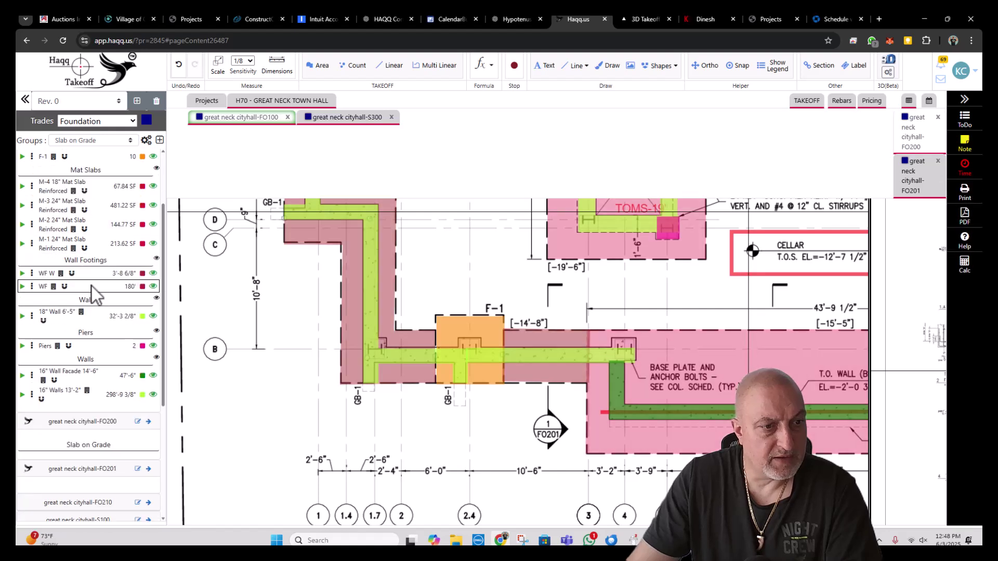
pyautogui.click(78, 394)
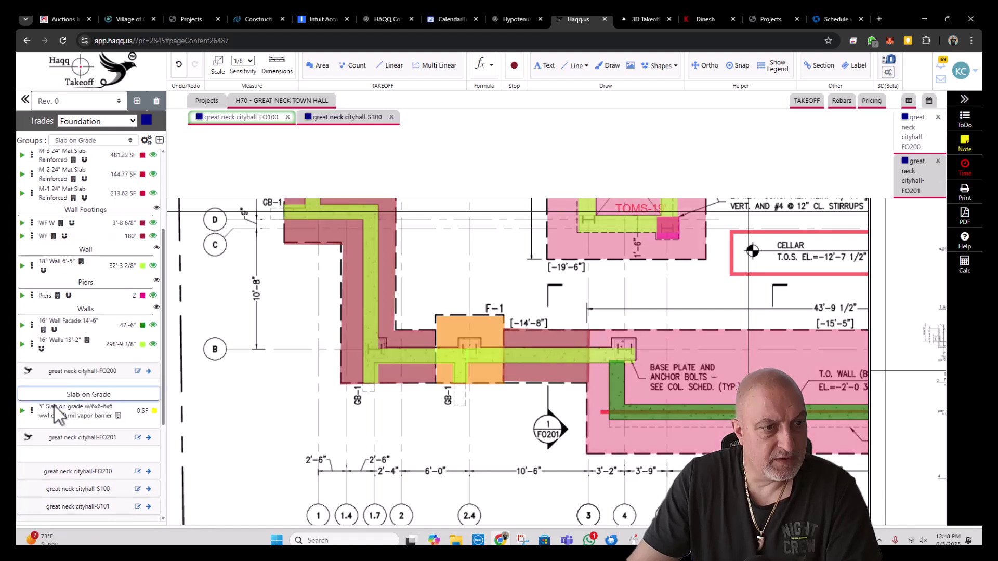
pyautogui.click(23, 415)
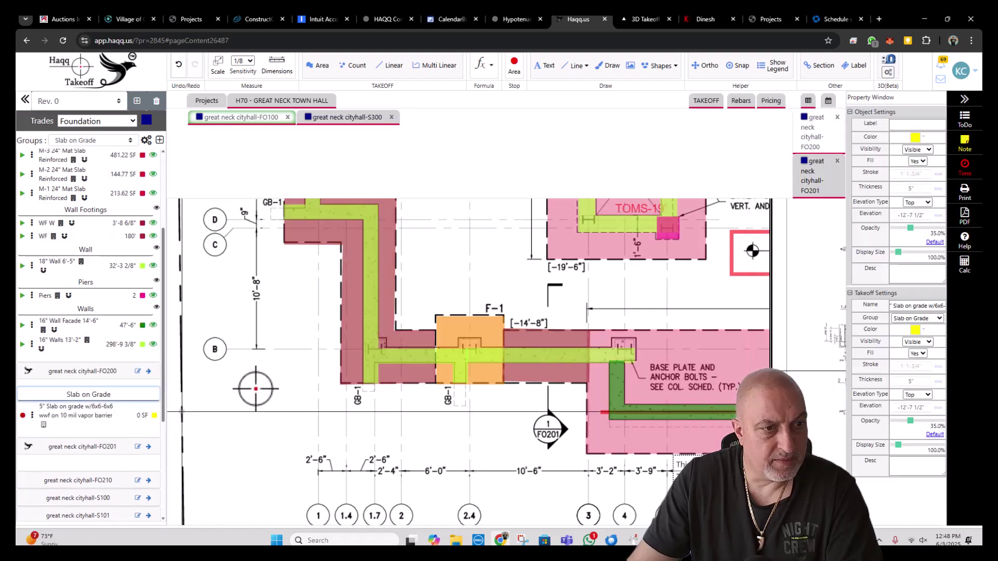
# - Trace the slab-on-grade outline from the inside wall corner at grids B and 1.7, around the glass facade wall recess toward the east wall
pyautogui.click(386, 348)
pyautogui.click(623, 348)
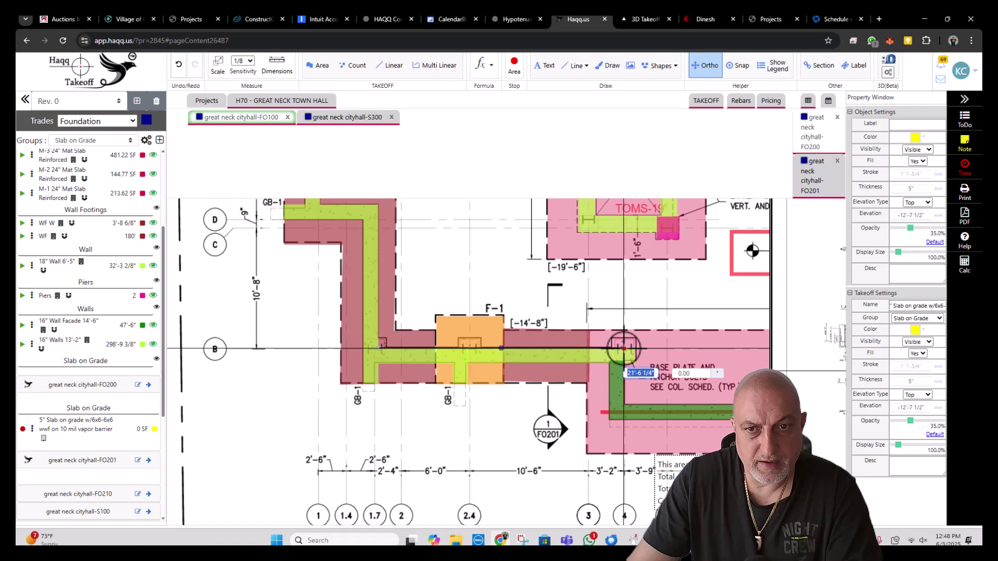
pyautogui.click(626, 405)
pyautogui.hscroll(10, 627, 404)
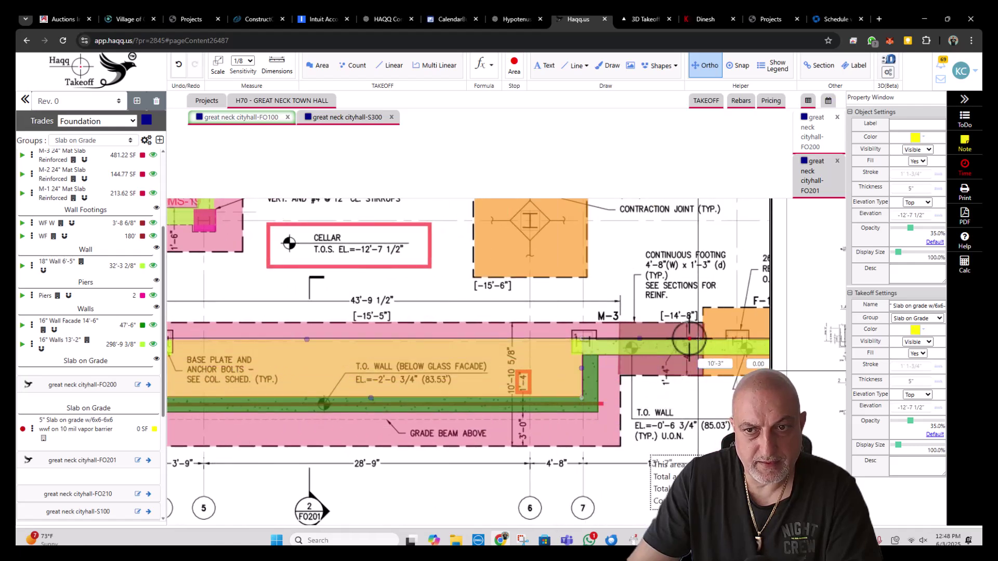
pyautogui.hscroll(5, 690, 338)
pyautogui.scroll(2, 688, 294)
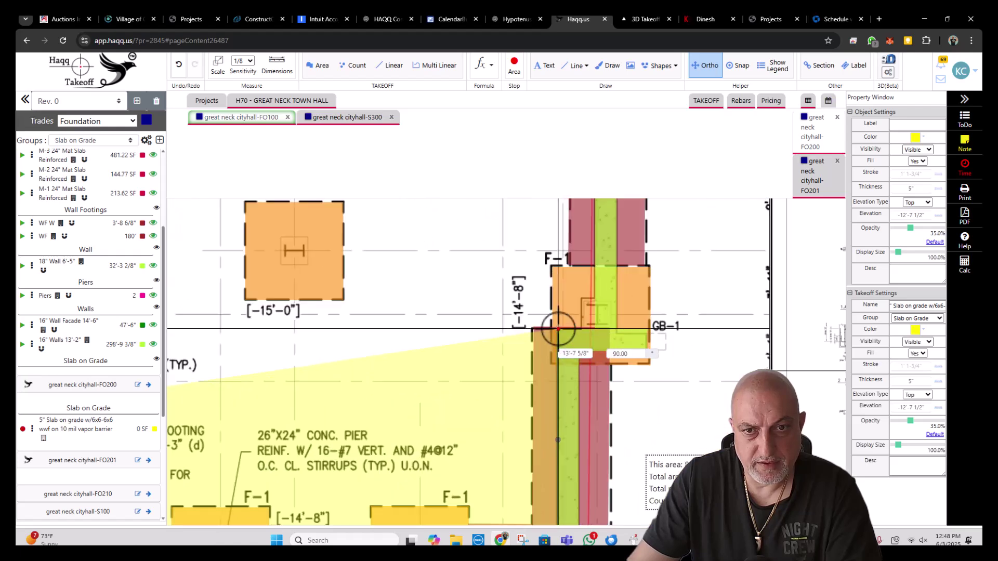
# - Continue the slab outline up the inside face of the east wall and along the north wall to the northwest corner
pyautogui.scroll(10, 641, 424)
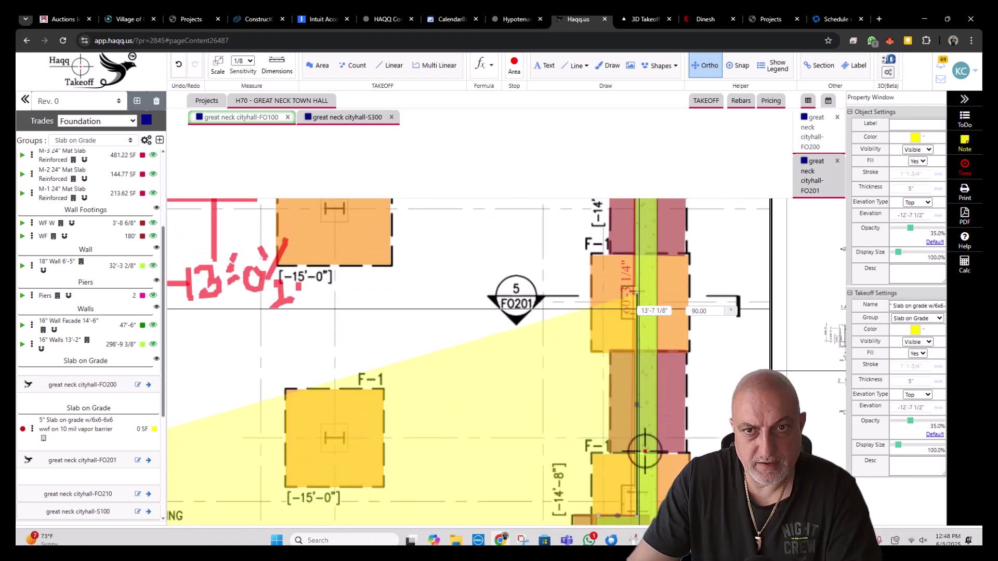
pyautogui.scroll(2, 670, 470)
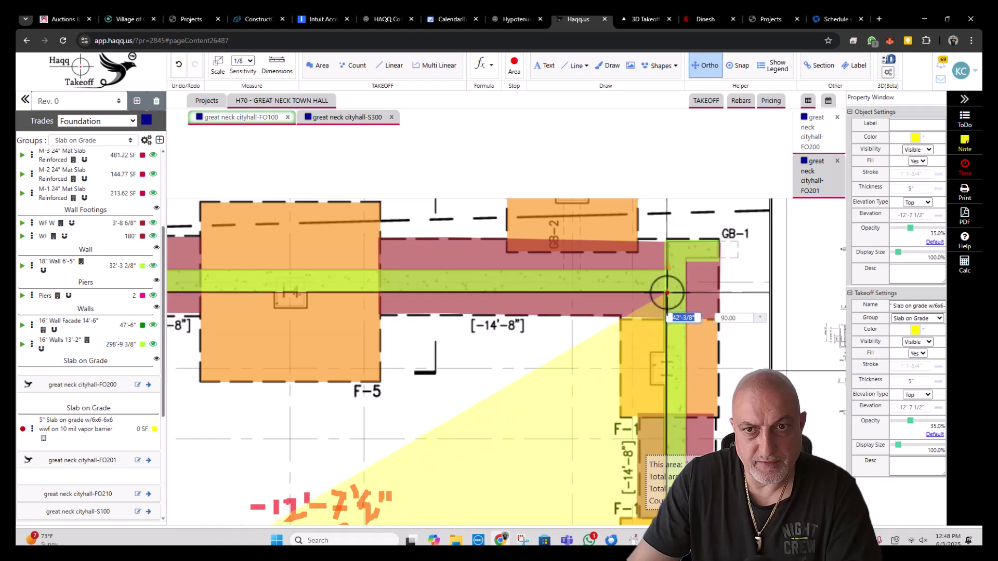
pyautogui.click(667, 292)
pyautogui.hscroll(-5, 300, 278)
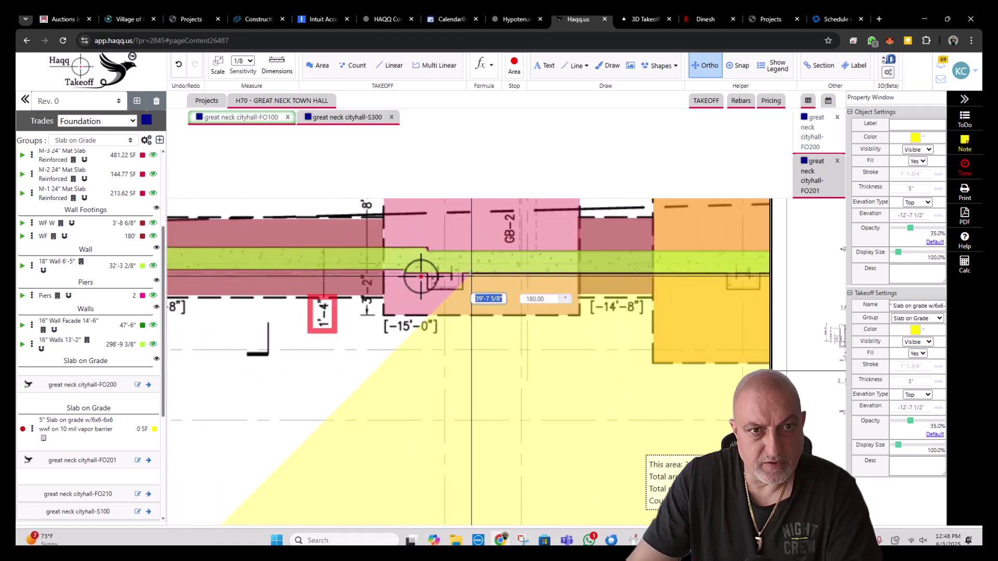
pyautogui.hscroll(-5, 406, 274)
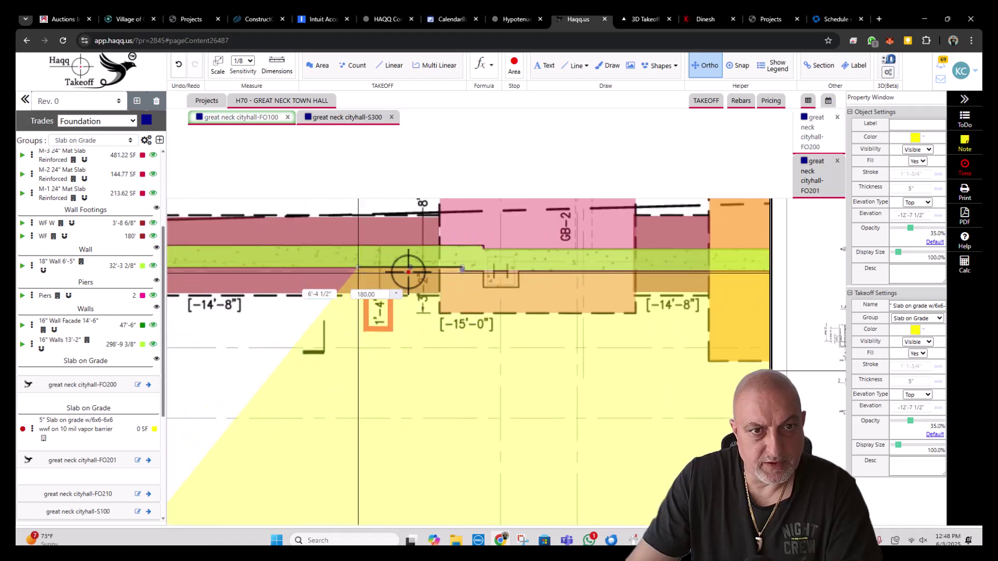
pyautogui.scroll(-2, 454, 255)
pyautogui.hscroll(-5, 247, 263)
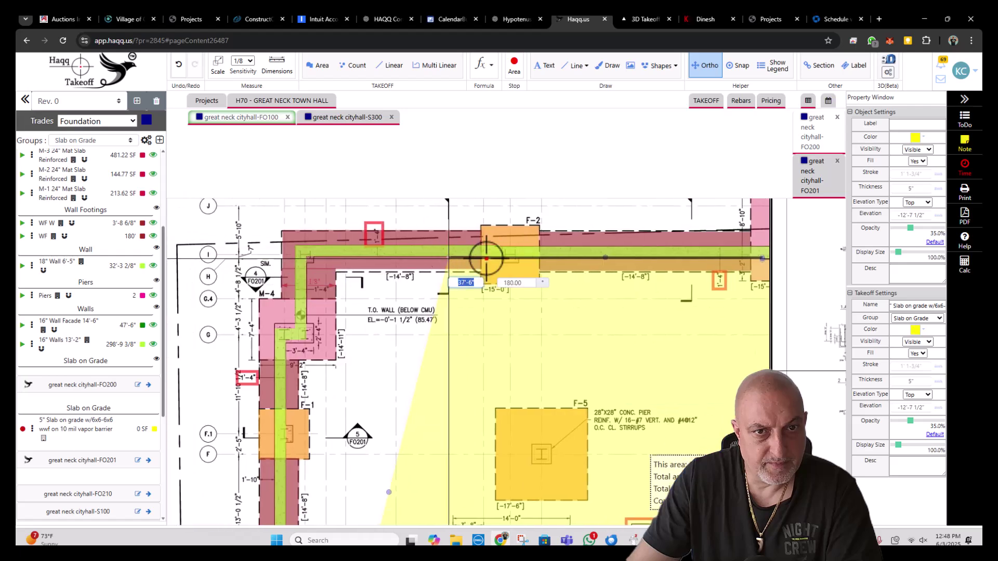
pyautogui.click(306, 258)
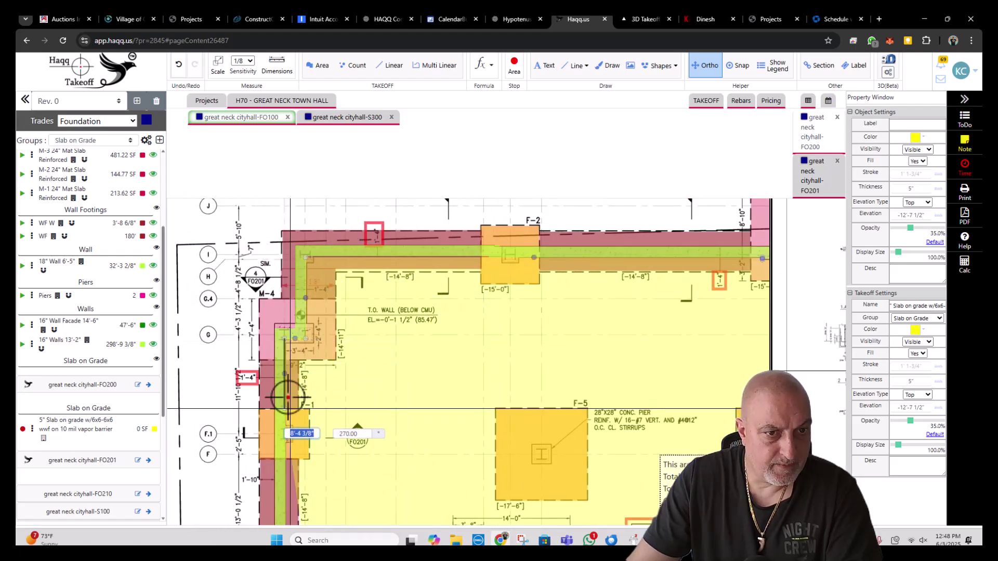
# - Follow the inside face of the stepped west wall back to the starting corner and finish the slab area
pyautogui.scroll(-3, 287, 398)
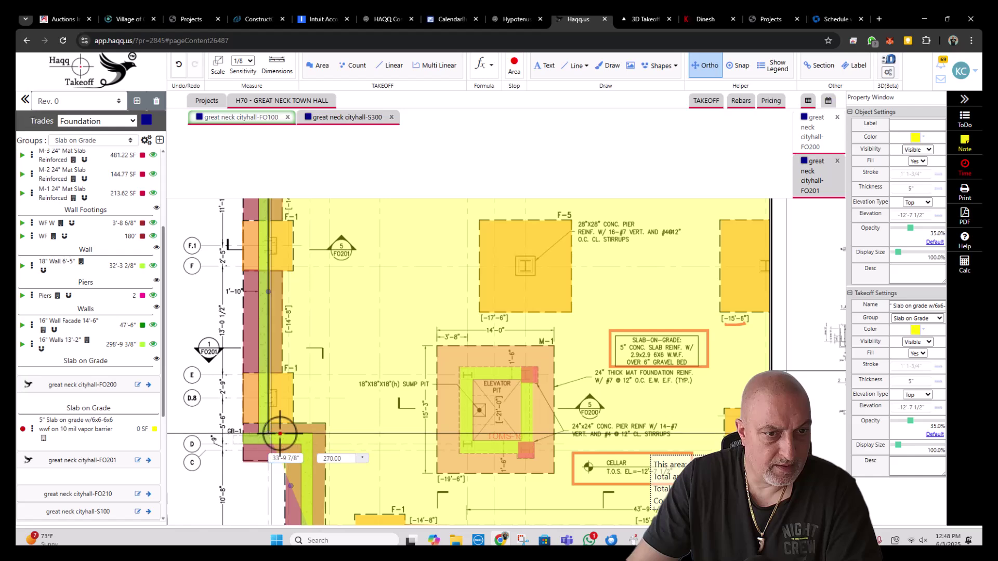
pyautogui.scroll(3, 314, 436)
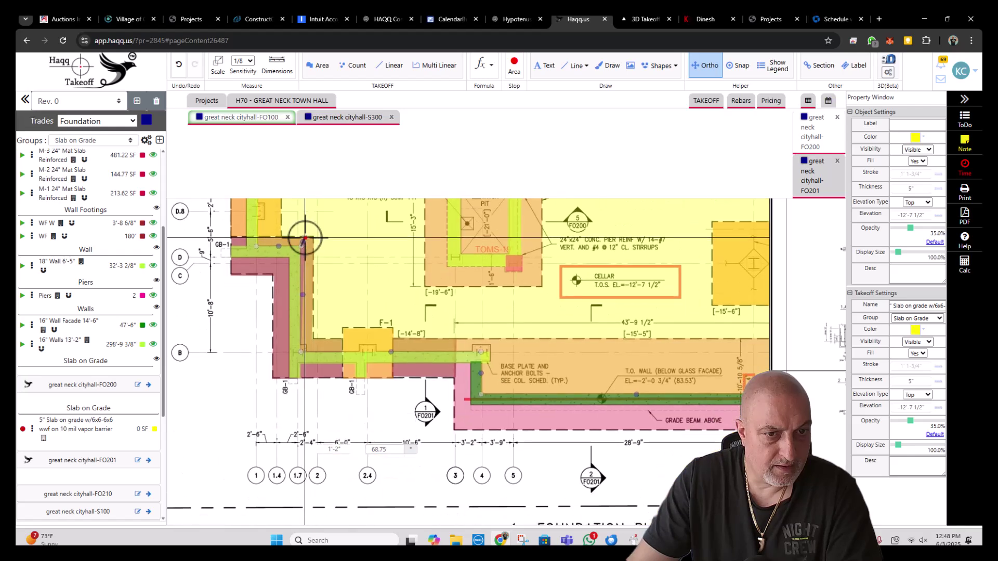
pyautogui.press('Escape')
pyautogui.scroll(-5, 263, 408)
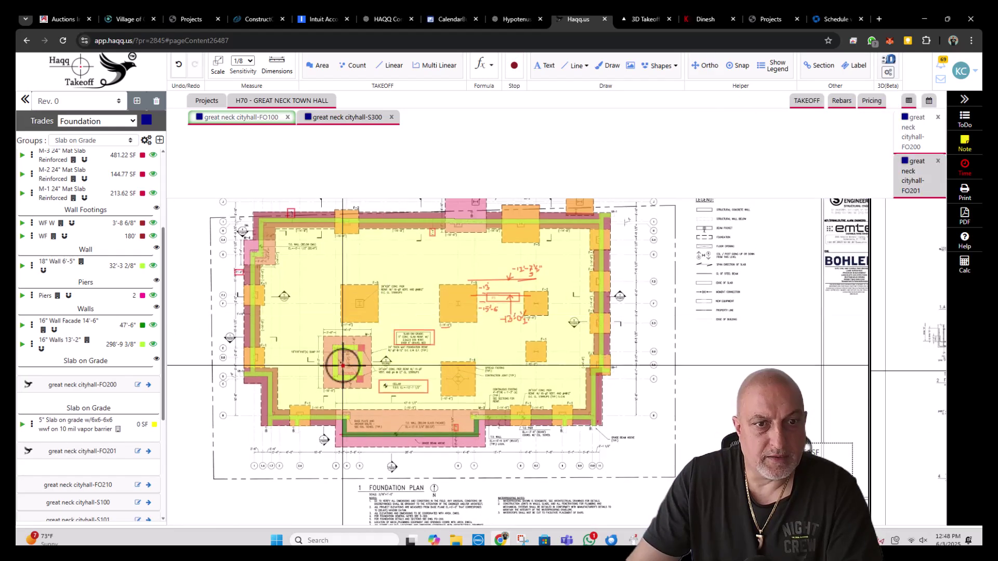
# - Switch to the 3D takeoff, reload the model and inspect the new slab around the elevator pit
pyautogui.click(634, 22)
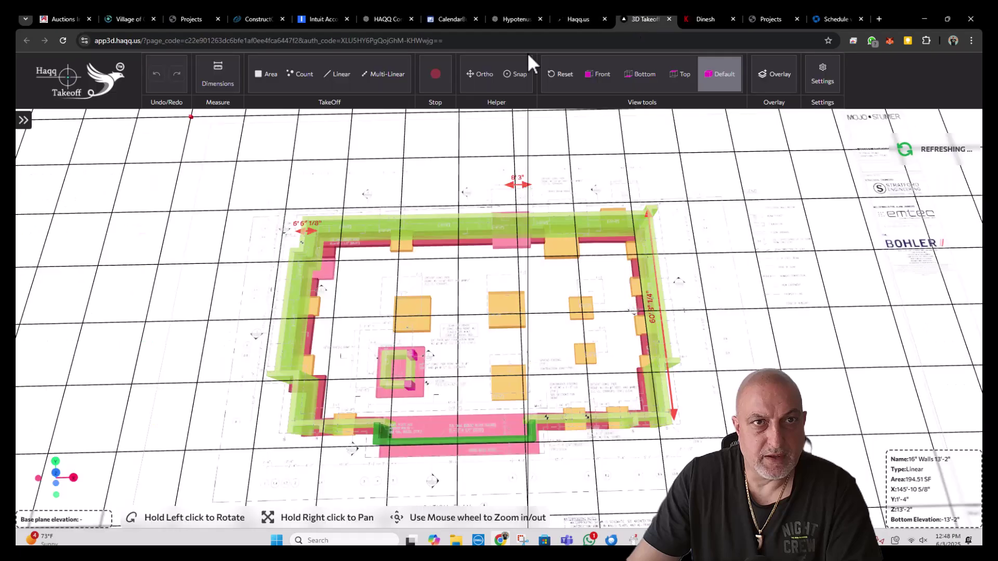
pyautogui.click(63, 40)
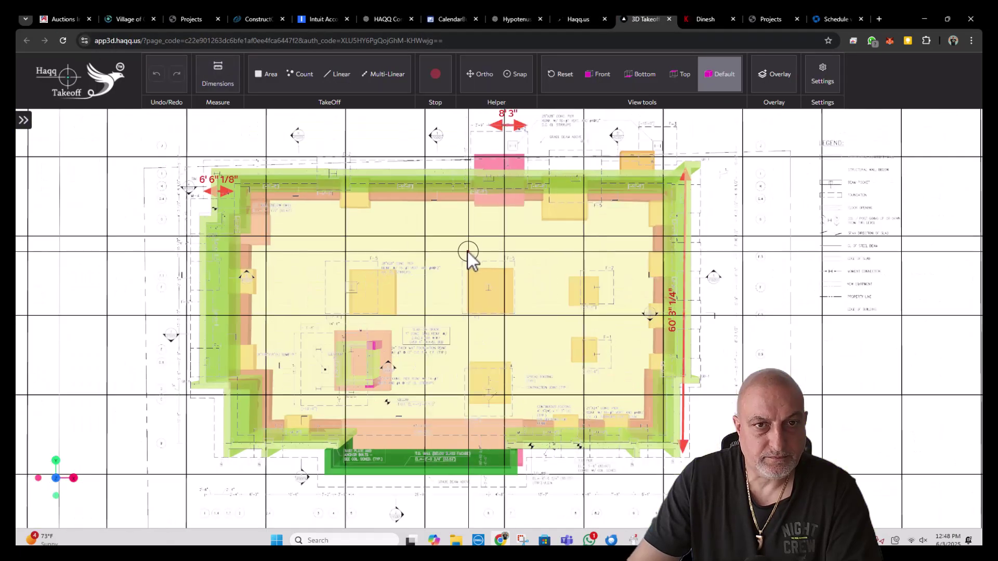
pyautogui.moveTo(457, 350); pyautogui.dragTo(468, 311)
pyautogui.moveTo(341, 407); pyautogui.dragTo(366, 338)
pyautogui.rightClick(372, 334)
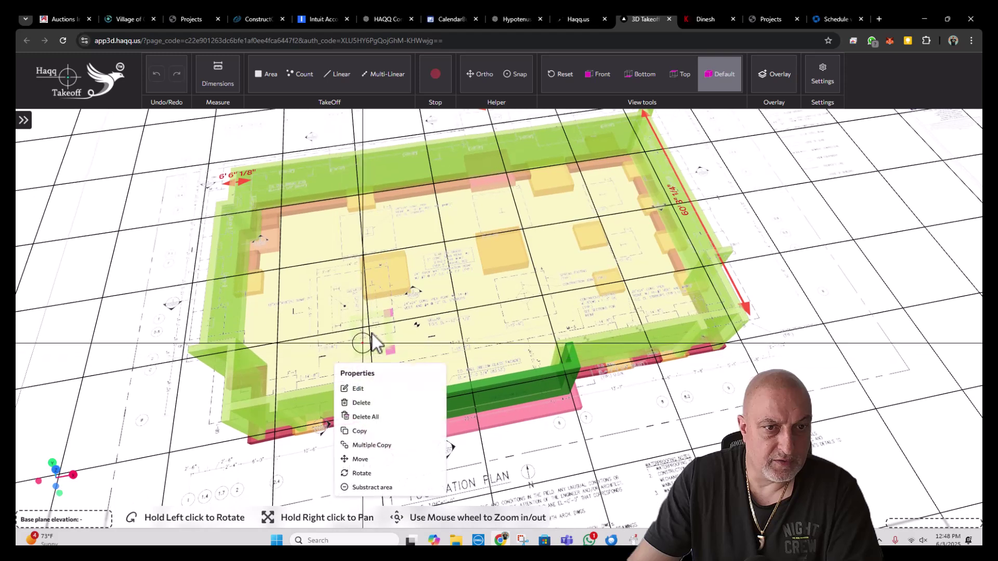
pyautogui.click(180, 177)
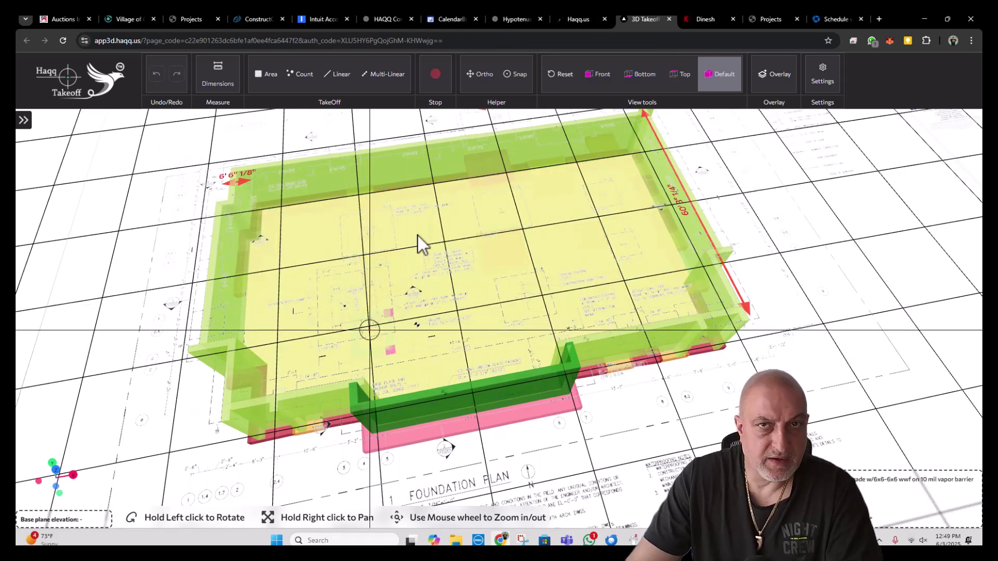
# - Return to the 2D takeoff and subtract the rectangular elevator pit opening inside the pit walls from the slab-on-grade area
pyautogui.click(584, 22)
pyautogui.scroll(5, 345, 364)
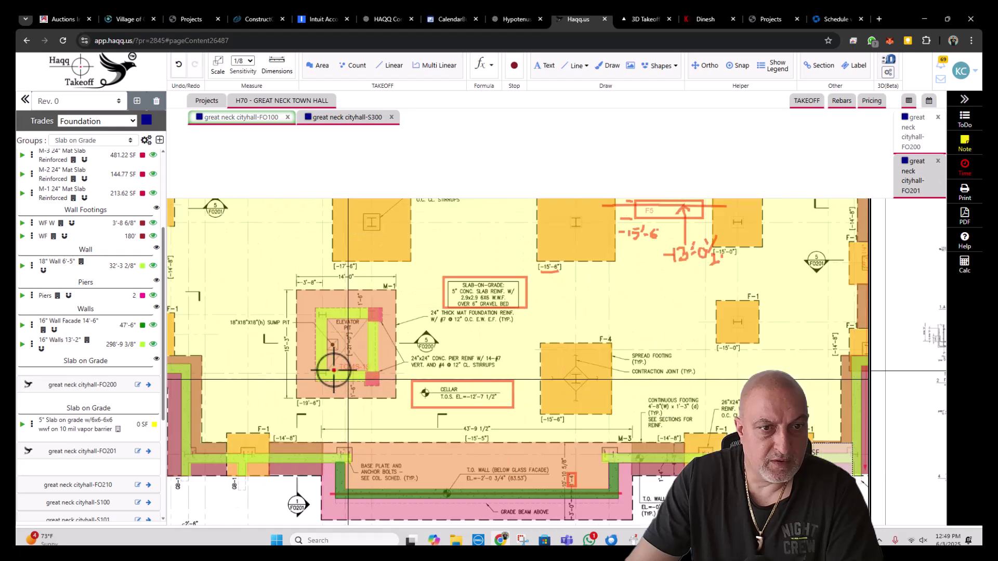
pyautogui.rightClick(348, 333)
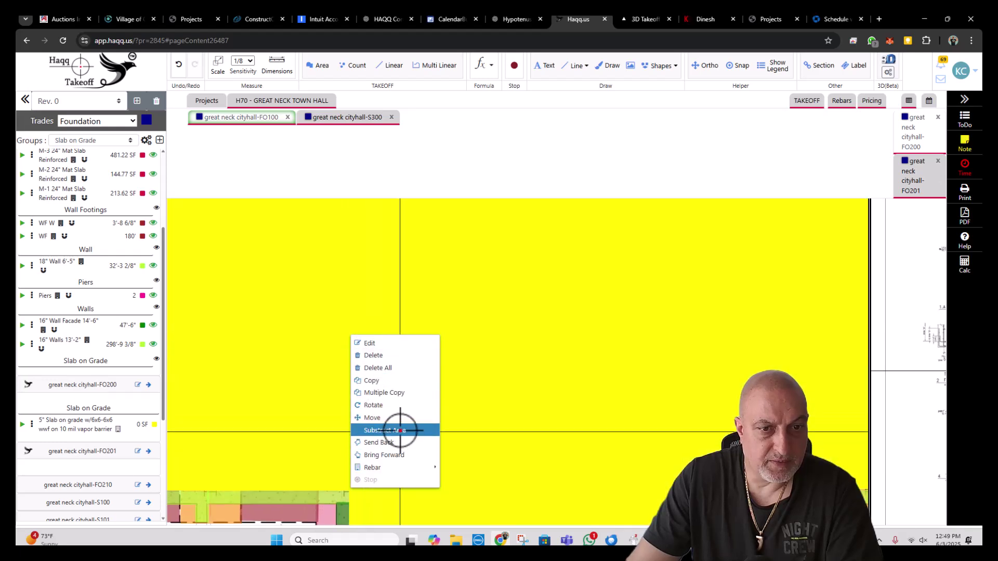
pyautogui.click(398, 427)
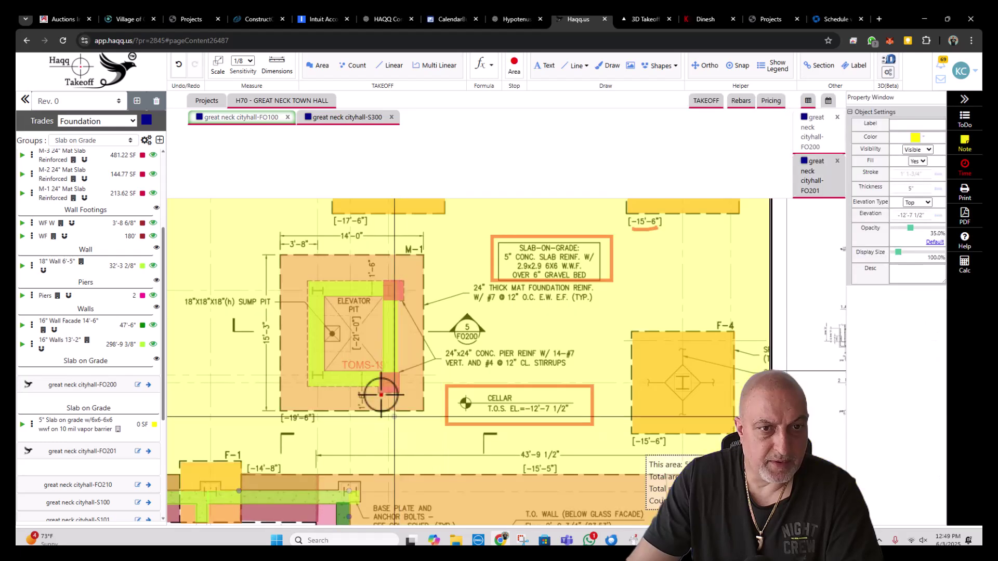
pyautogui.click(324, 294)
pyautogui.click(324, 370)
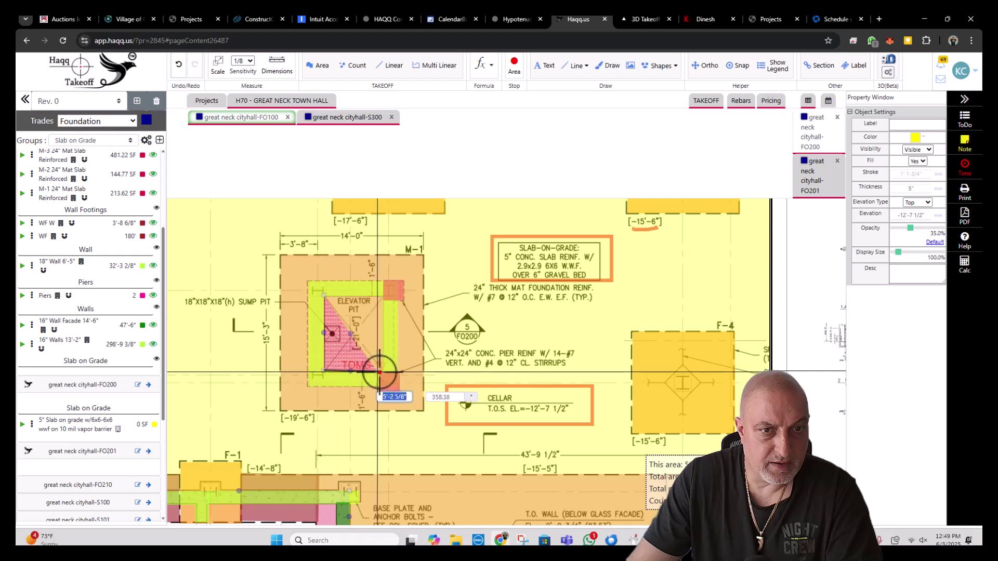
pyautogui.click(384, 371)
pyautogui.doubleClick(384, 295)
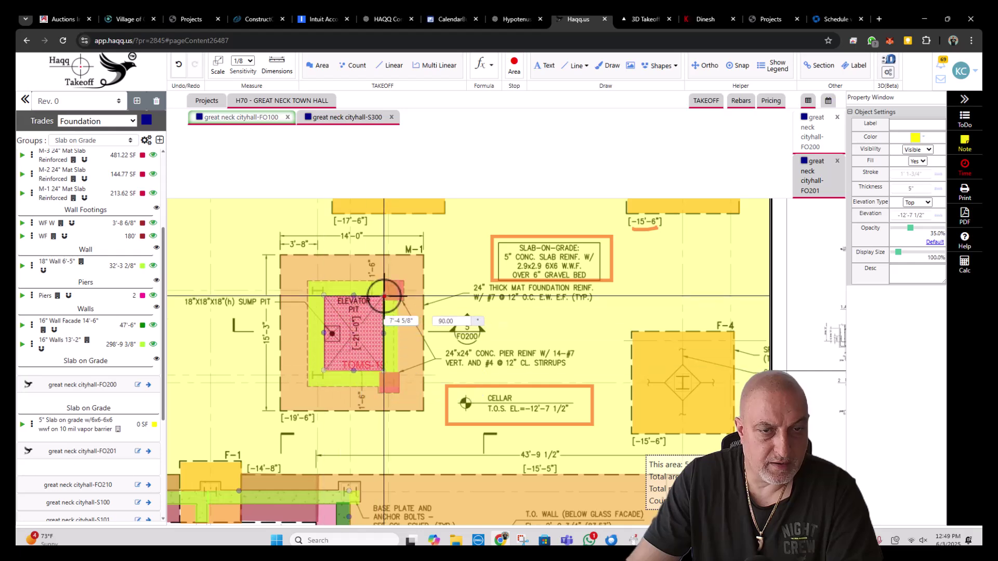
pyautogui.scroll(-5, 425, 284)
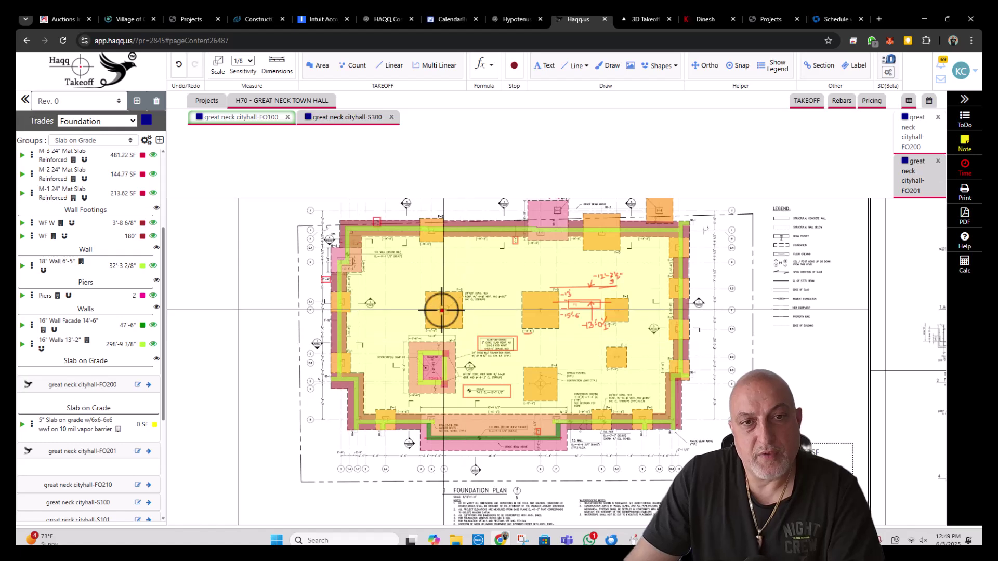
# - Start a multi-linear takeoff named Haunches in crimson and assign it to a new group named Haunches
pyautogui.click(432, 66)
pyautogui.click(436, 110)
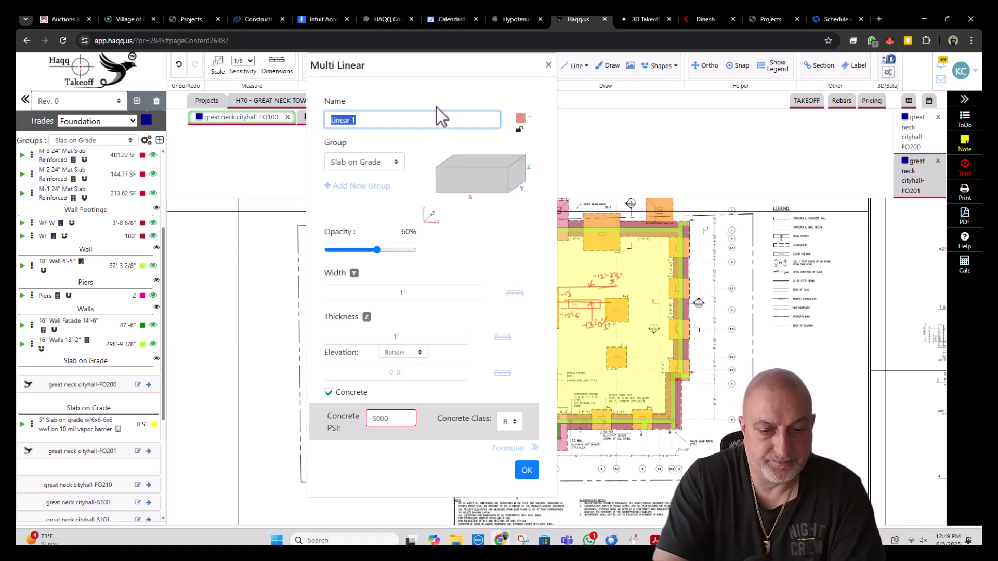
pyautogui.write('Haunches')
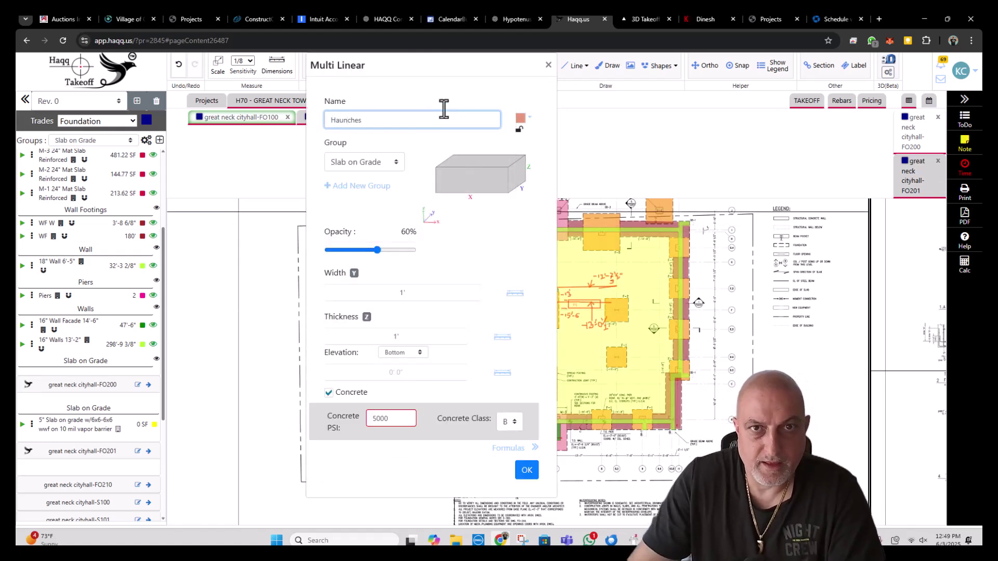
pyautogui.click(523, 122)
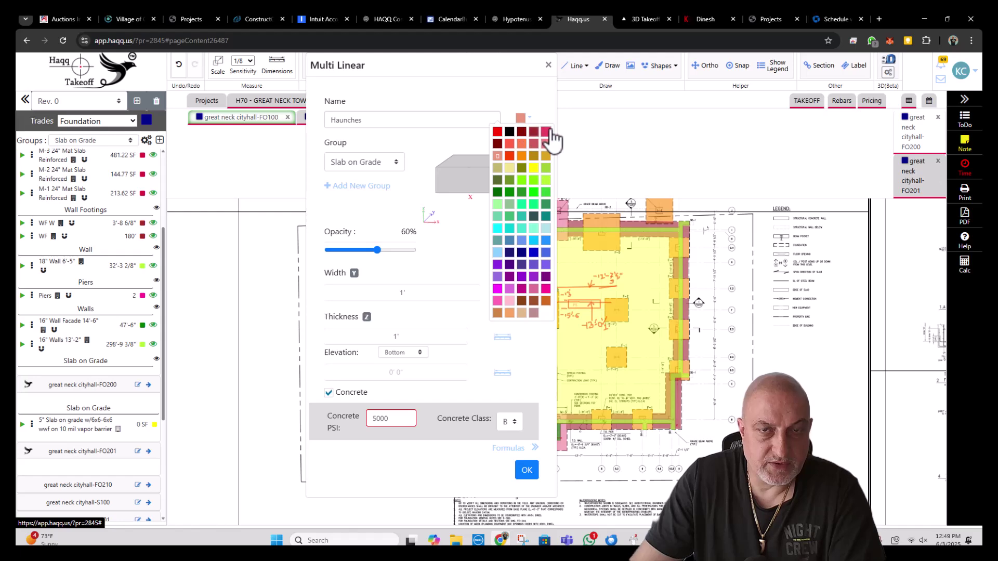
pyautogui.click(546, 132)
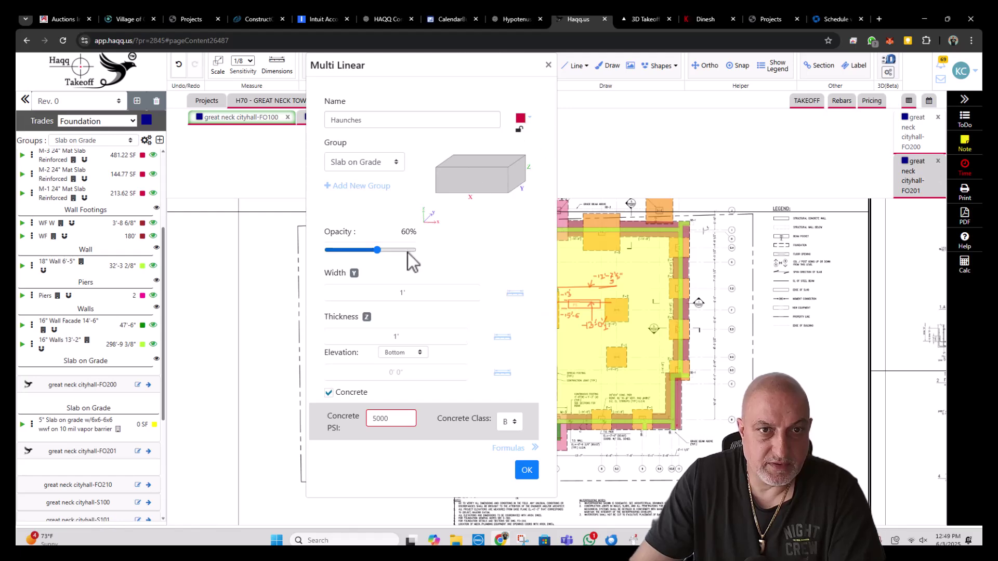
pyautogui.click(371, 187)
pyautogui.write('Hau')
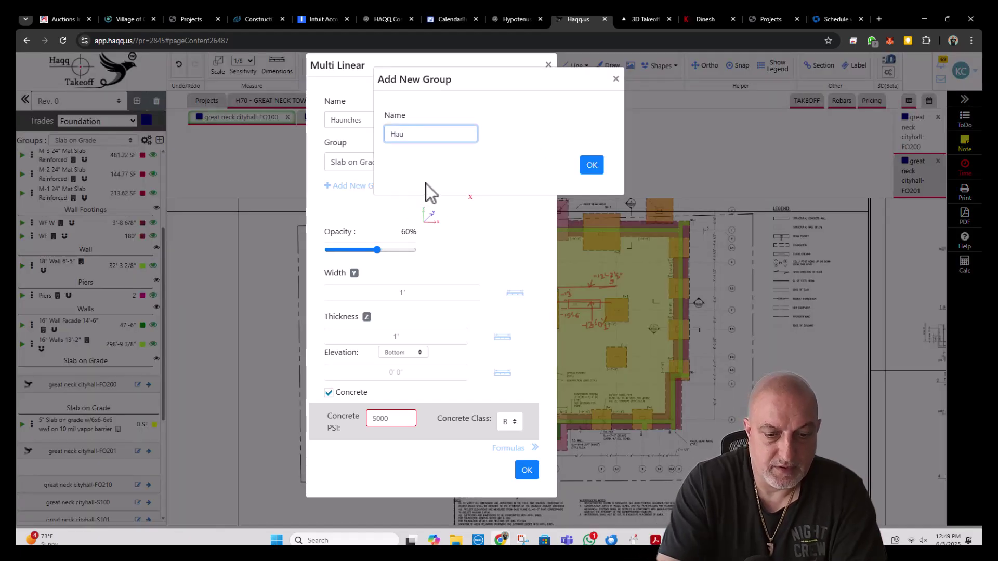
pyautogui.write('nches')
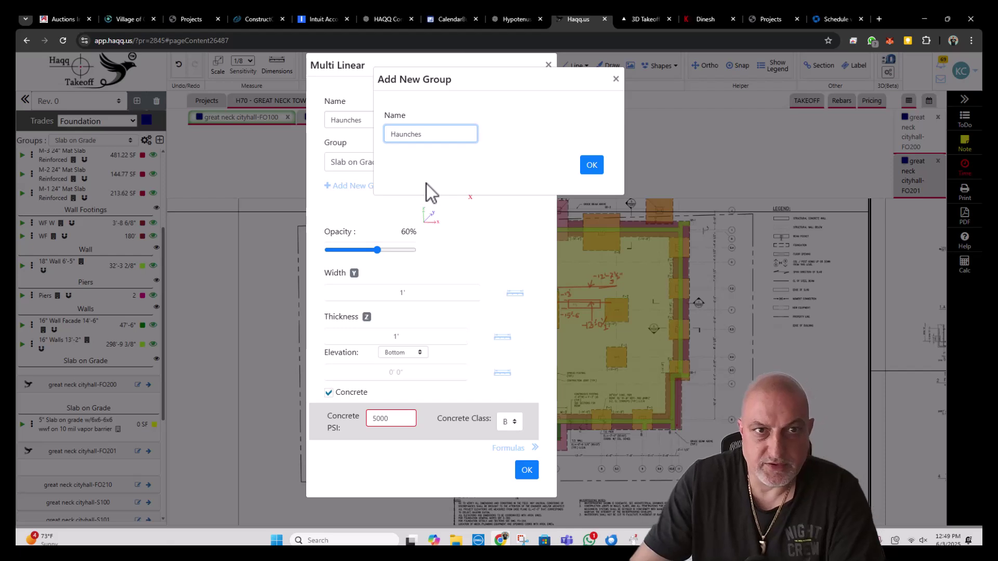
pyautogui.click(592, 166)
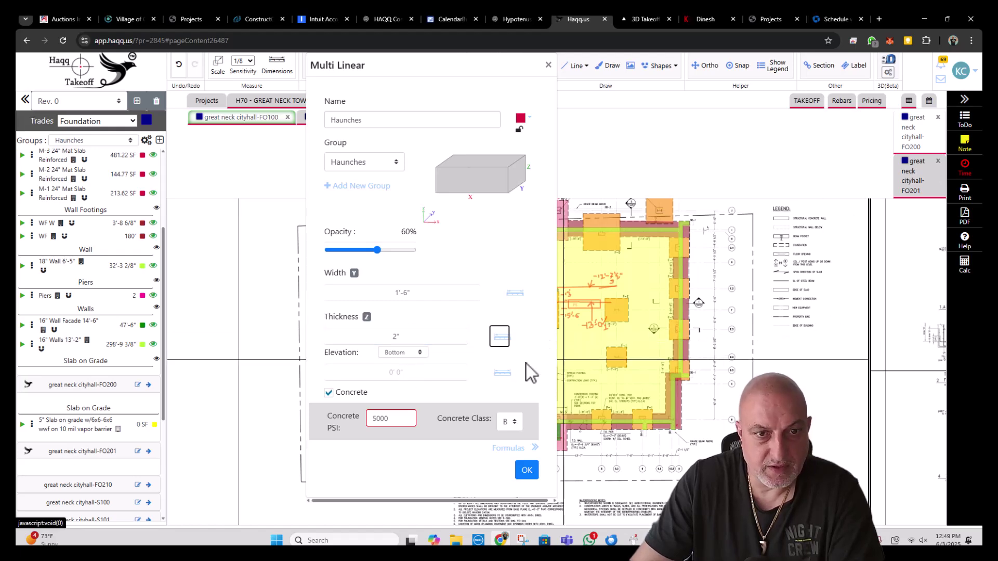
# - Create the Haunches takeoff with 1'-6" width, 2" thickness and a top elevation of -13'-1/2"
pyautogui.scroll(5, 630, 326)
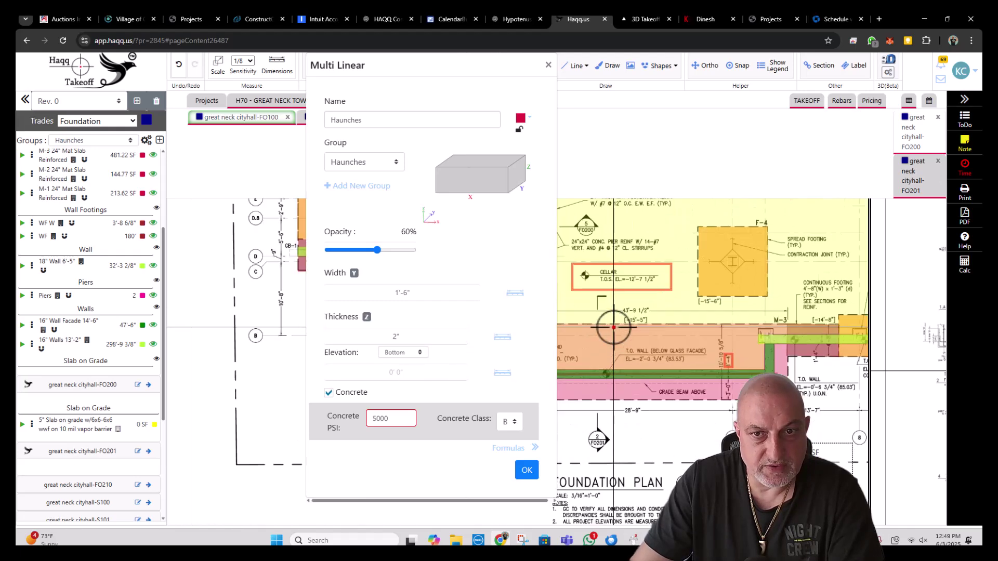
pyautogui.moveTo(629, 325); pyautogui.dragTo(656, 328)
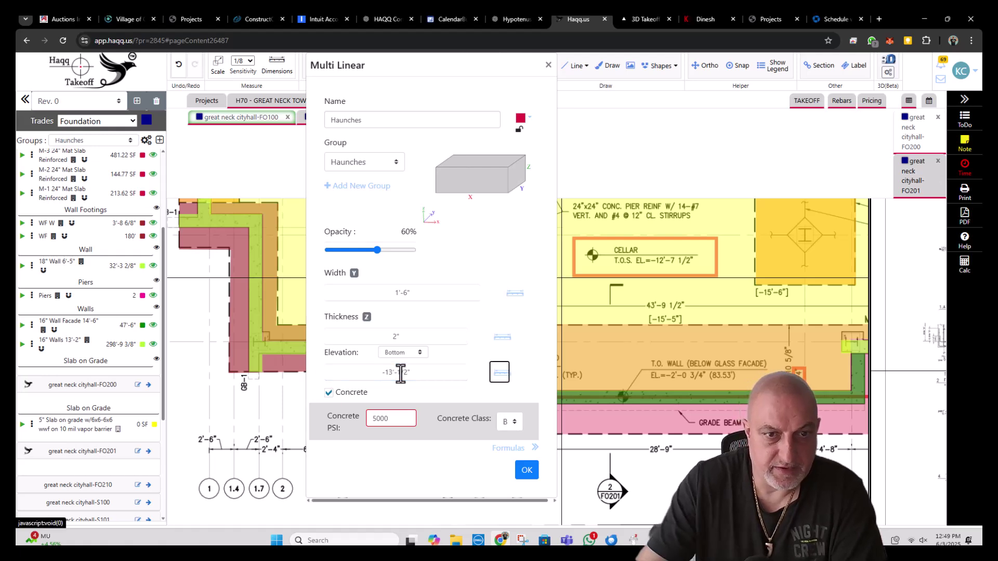
pyautogui.click(417, 355)
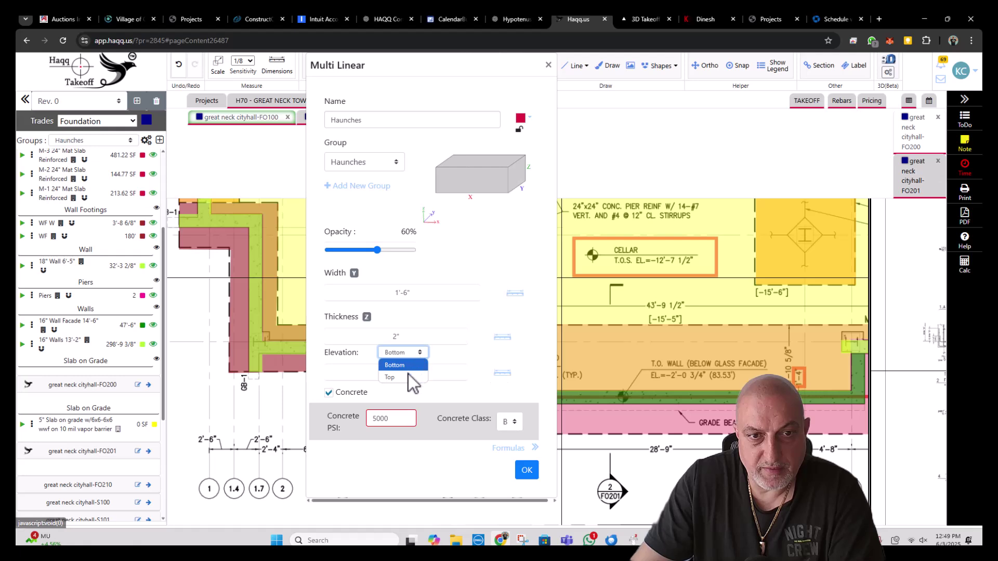
pyautogui.click(408, 376)
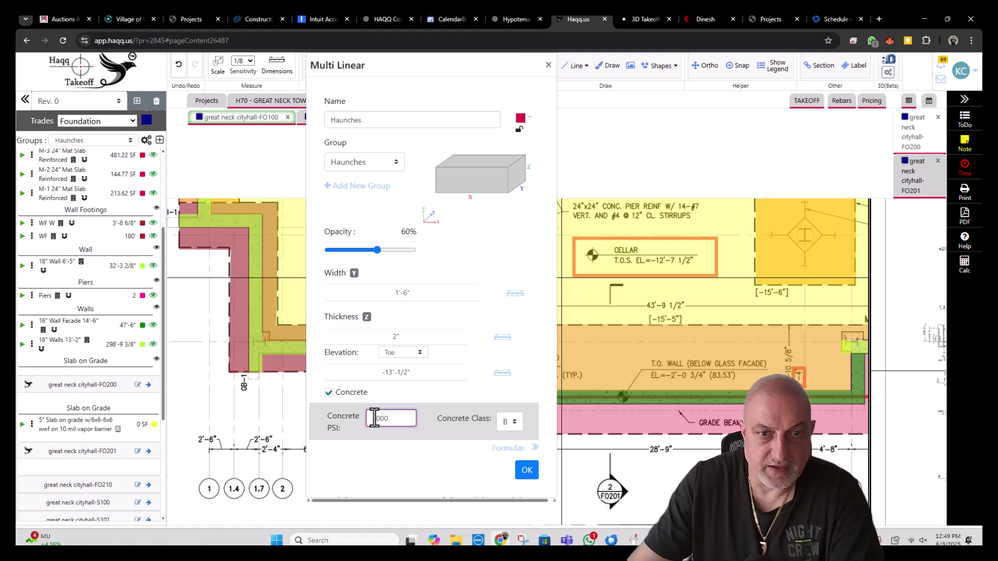
pyautogui.click(526, 471)
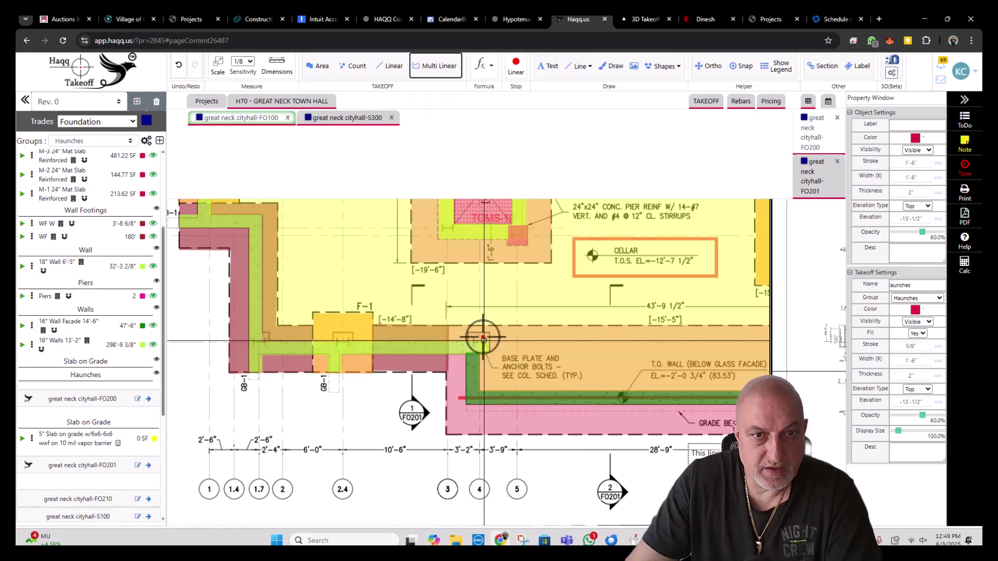
# - Start the haunch at grid 4 with Ortho on, tracing inside the glass facade wall recess and along the south wall to the southeast corner
pyautogui.click(489, 340)
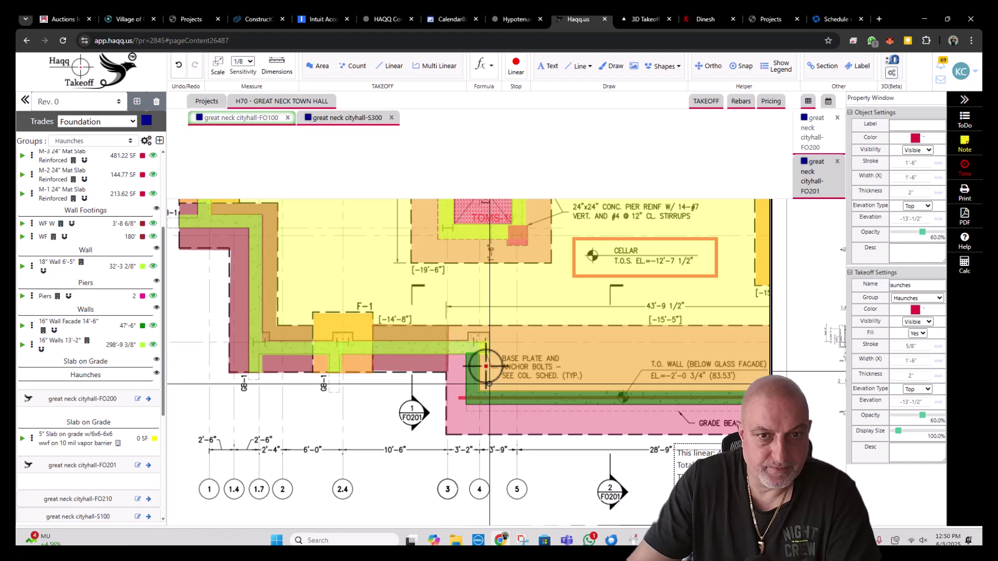
pyautogui.press('F8')
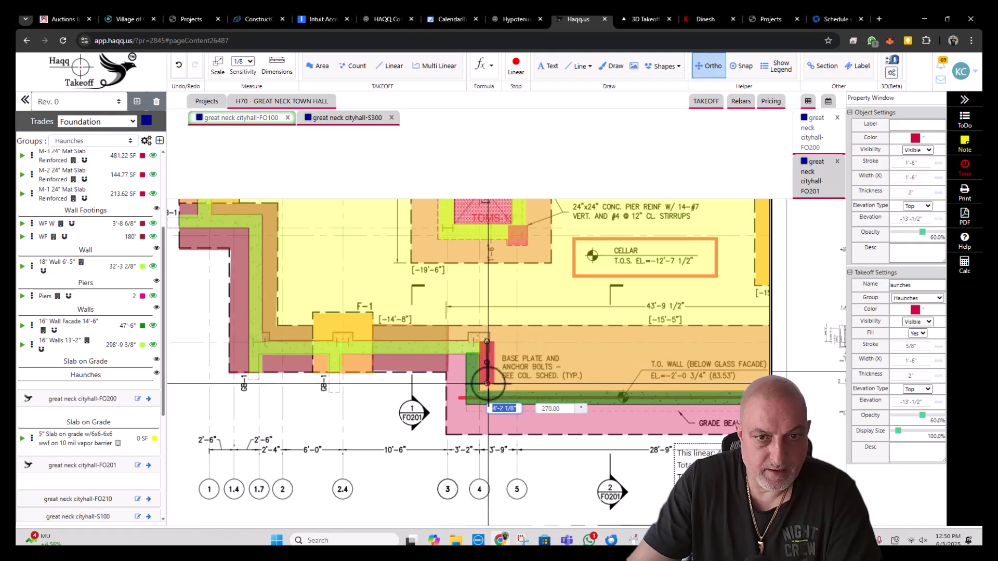
pyautogui.moveTo(670, 378); pyautogui.dragTo(384, 362)
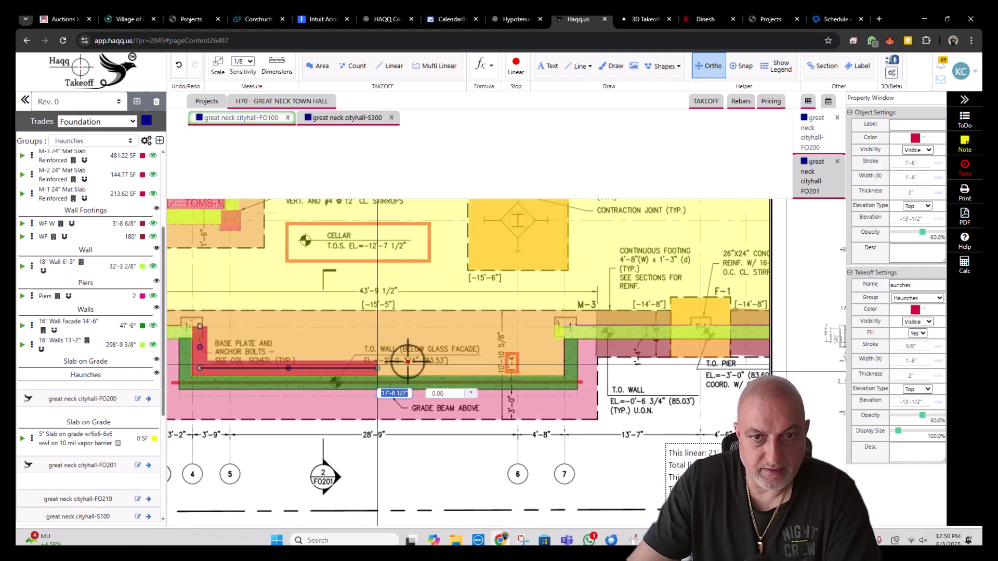
pyautogui.click(553, 369)
pyautogui.click(553, 321)
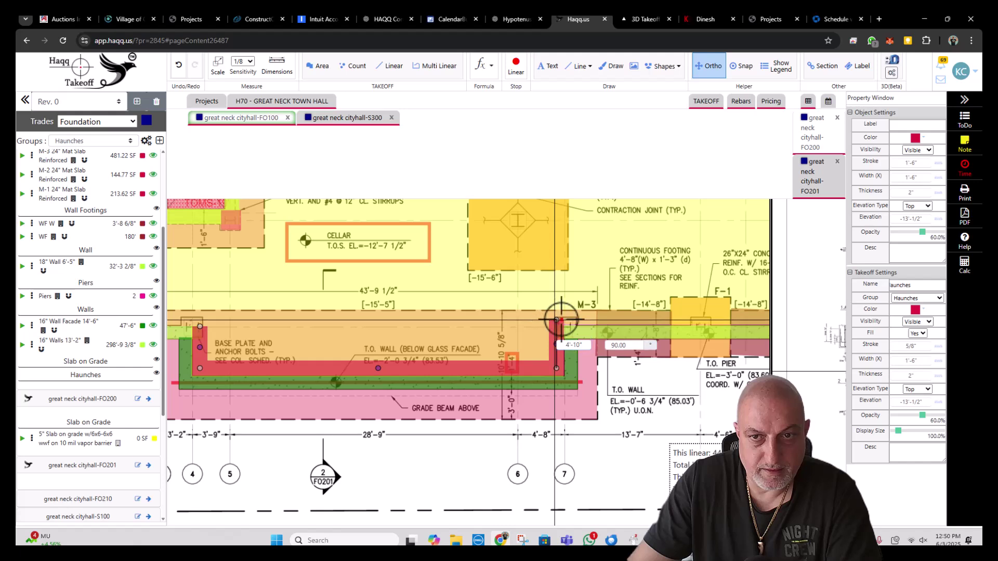
pyautogui.hscroll(5, 595, 315)
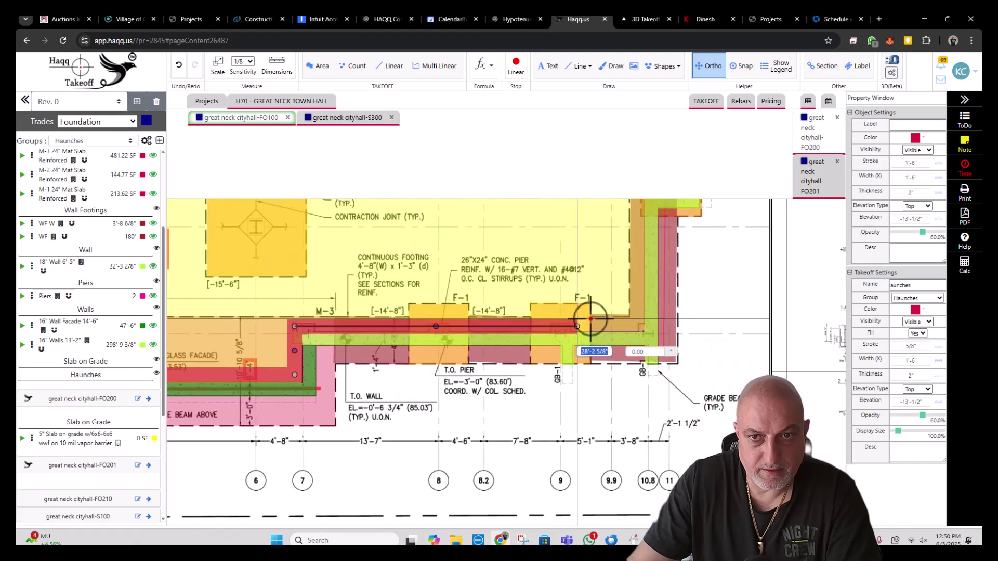
pyautogui.click(635, 326)
# - Continue the haunch around the jog near grid D.5, up the east wall and along the north wall to the northwest corner
pyautogui.scroll(4, 657, 338)
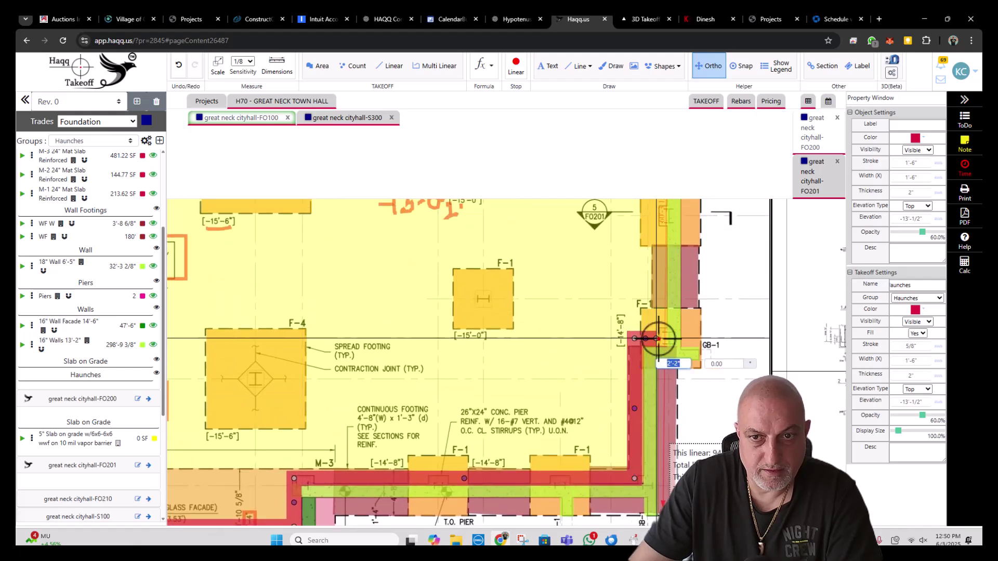
pyautogui.scroll(9, 660, 311)
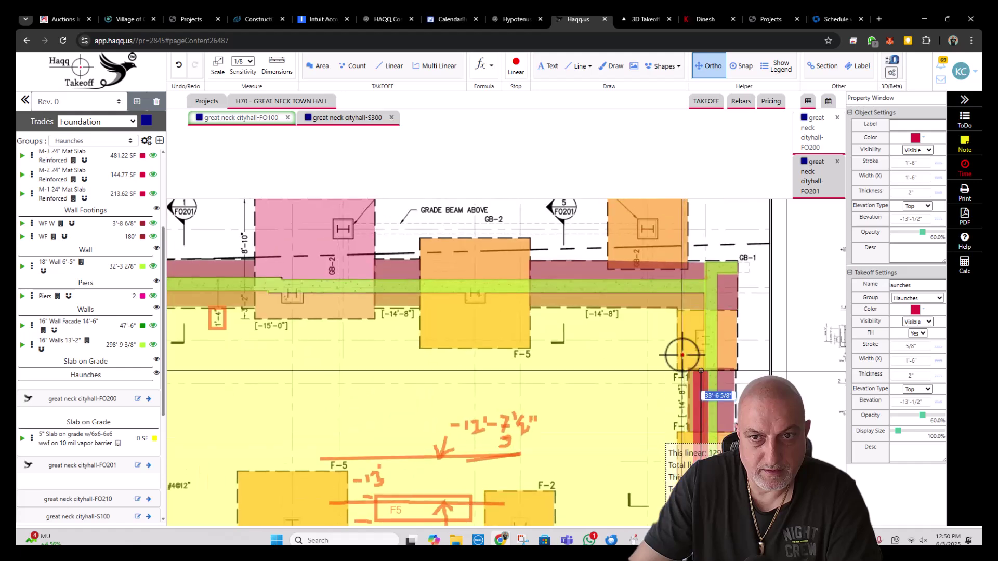
pyautogui.click(688, 294)
pyautogui.hscroll(-5, 504, 294)
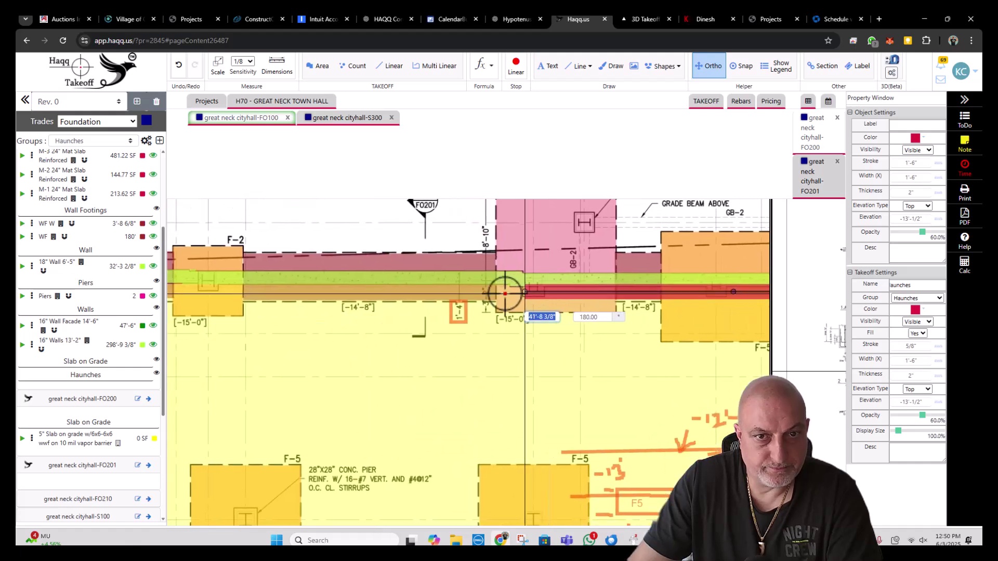
pyautogui.hscroll(-5, 415, 290)
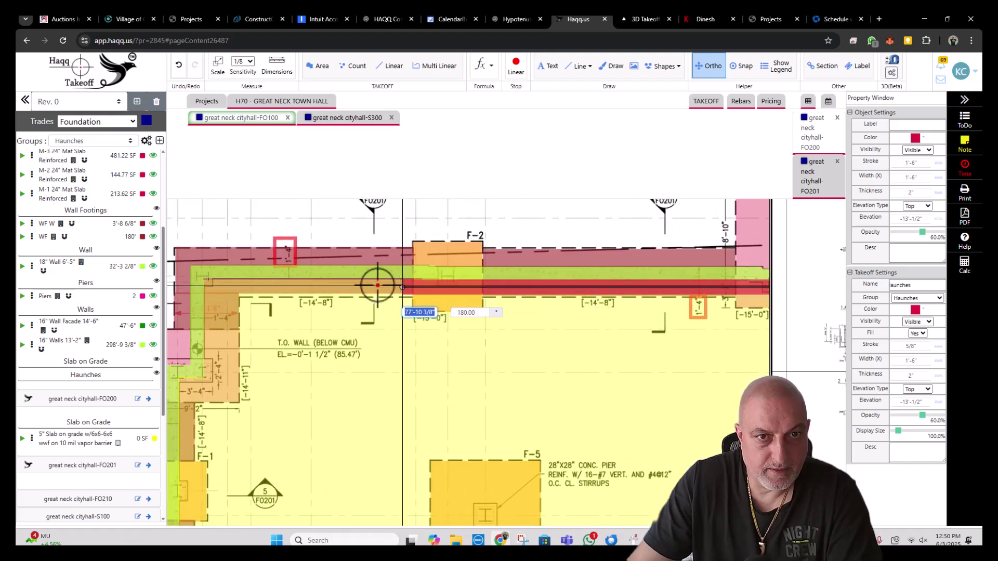
pyautogui.click(209, 287)
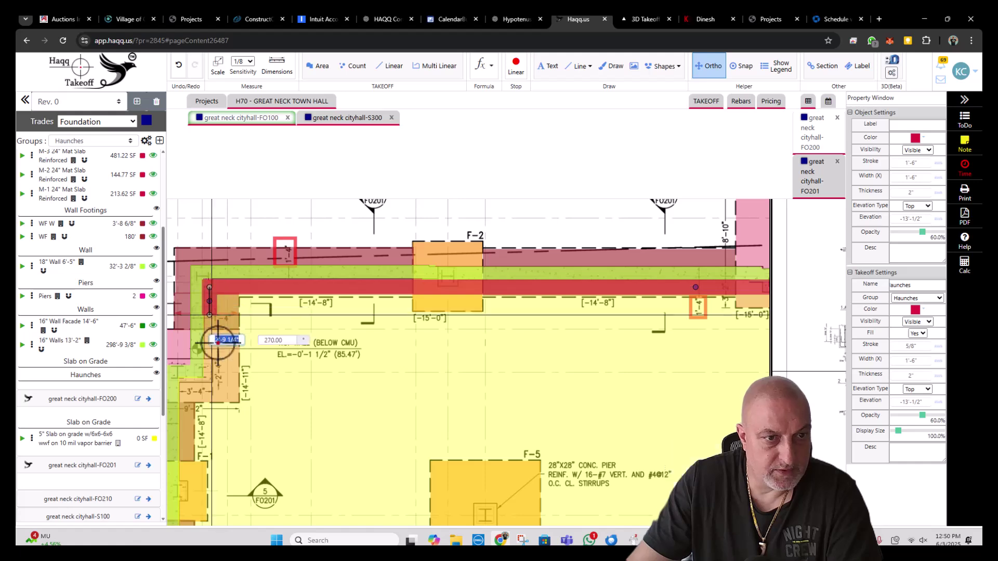
# - Trace the haunch down the west wall through its jogs and along the south wall, finishing at the starting point near grid 4
pyautogui.click(208, 387)
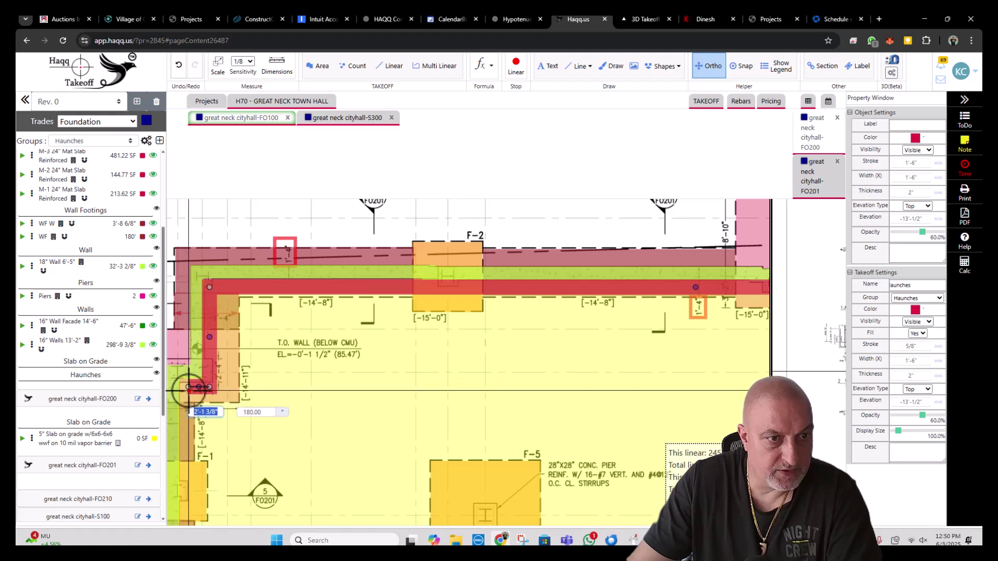
pyautogui.click(184, 388)
pyautogui.scroll(-5, 267, 234)
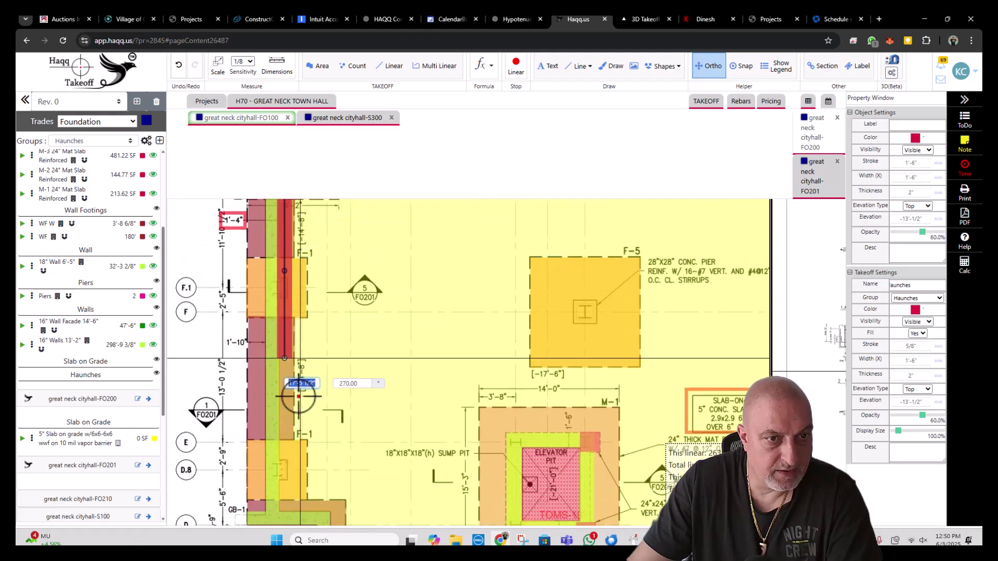
pyautogui.click(276, 339)
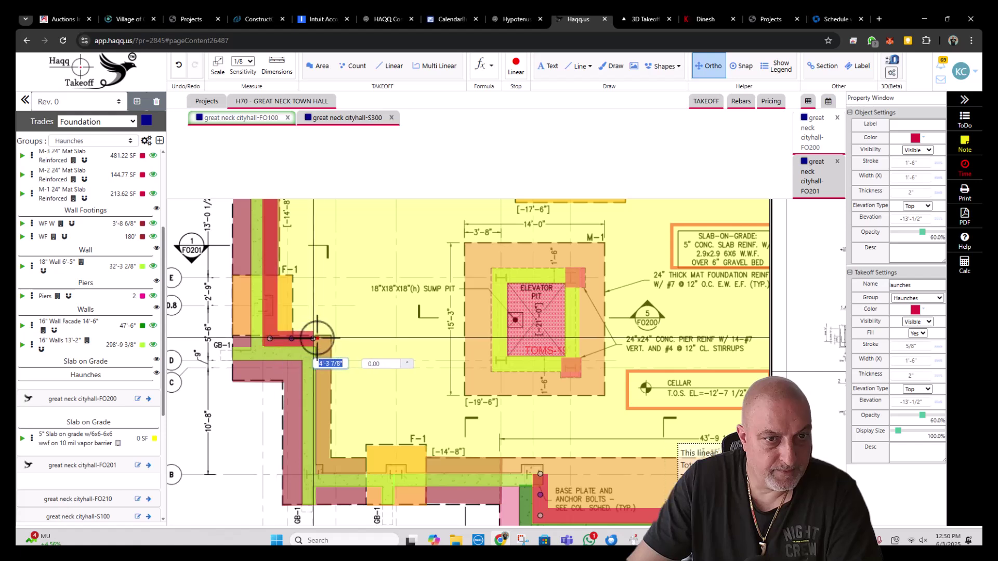
pyautogui.click(325, 338)
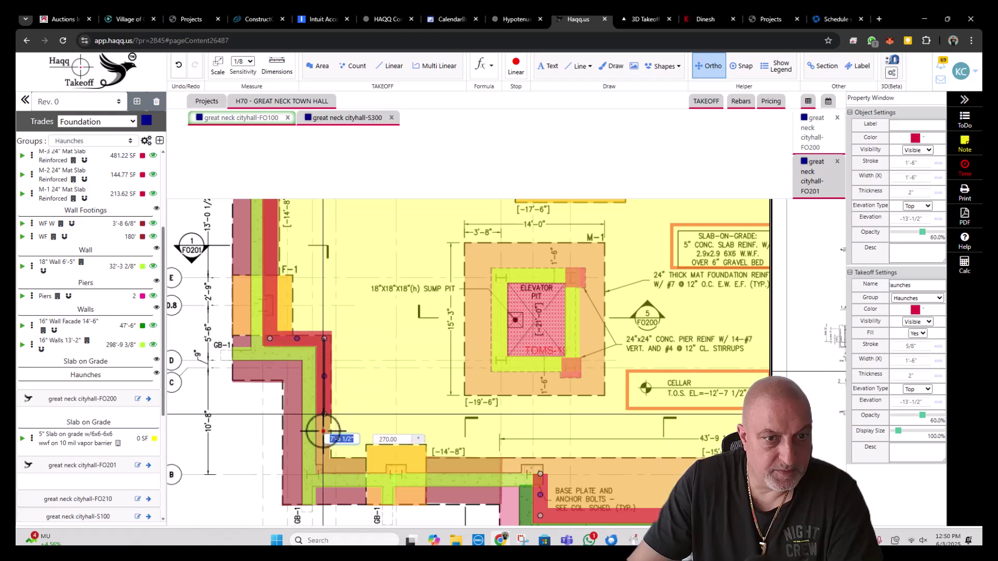
pyautogui.click(324, 465)
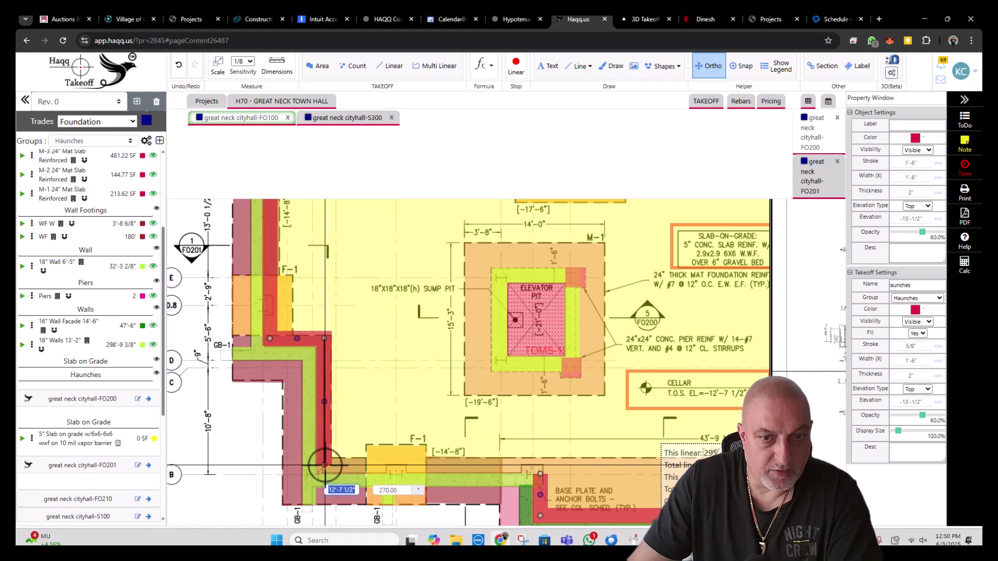
pyautogui.doubleClick(547, 465)
# - Draw a second haunch run around all four walls of the elevator pit
pyautogui.click(505, 365)
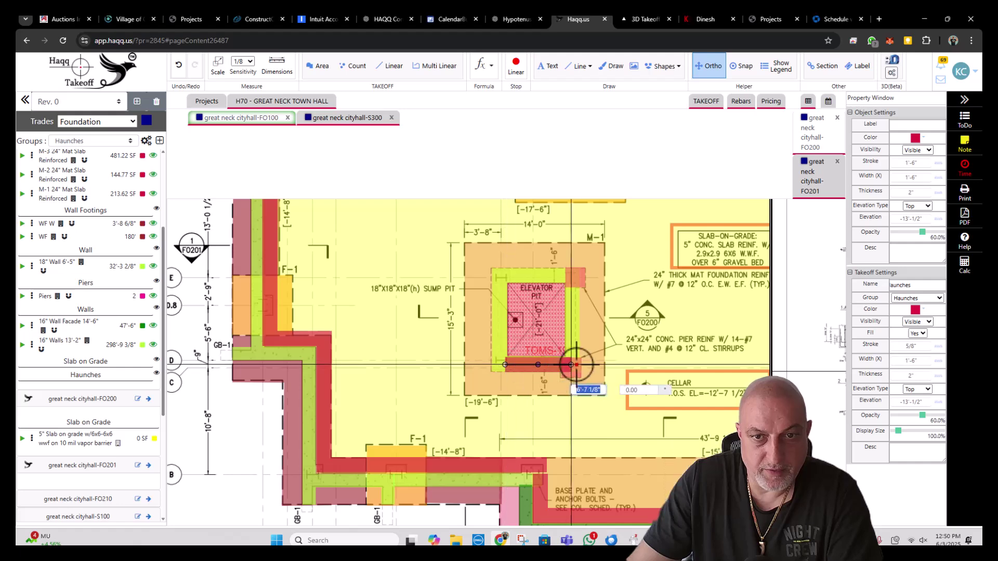
pyautogui.click(570, 365)
pyautogui.click(570, 274)
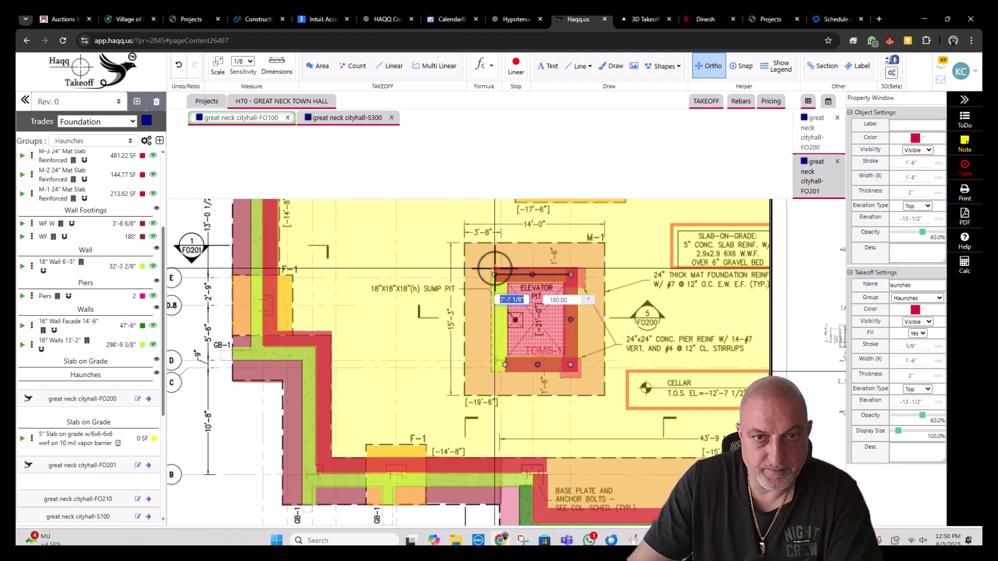
pyautogui.click(498, 274)
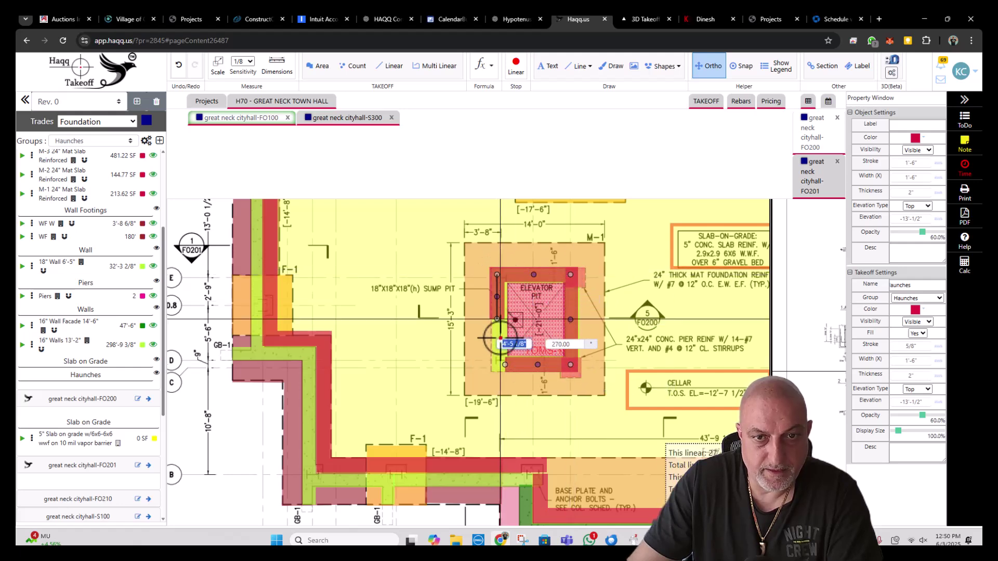
pyautogui.doubleClick(503, 366)
# - Examine the haunches, footings and 26"x24" concrete pier callouts along the perimeter walls of the foundation plan
pyautogui.scroll(-3, 408, 385)
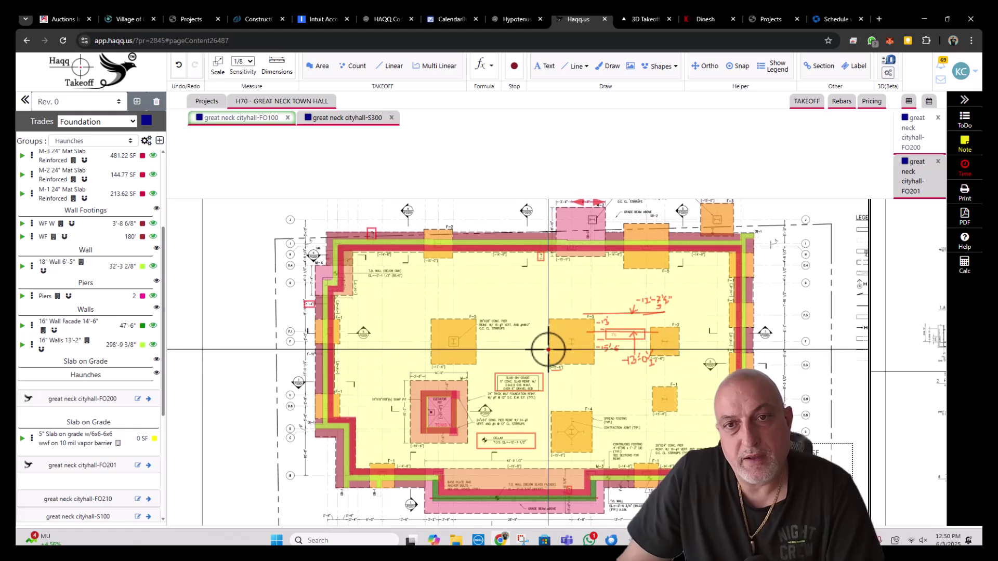
pyautogui.scroll(4, 584, 310)
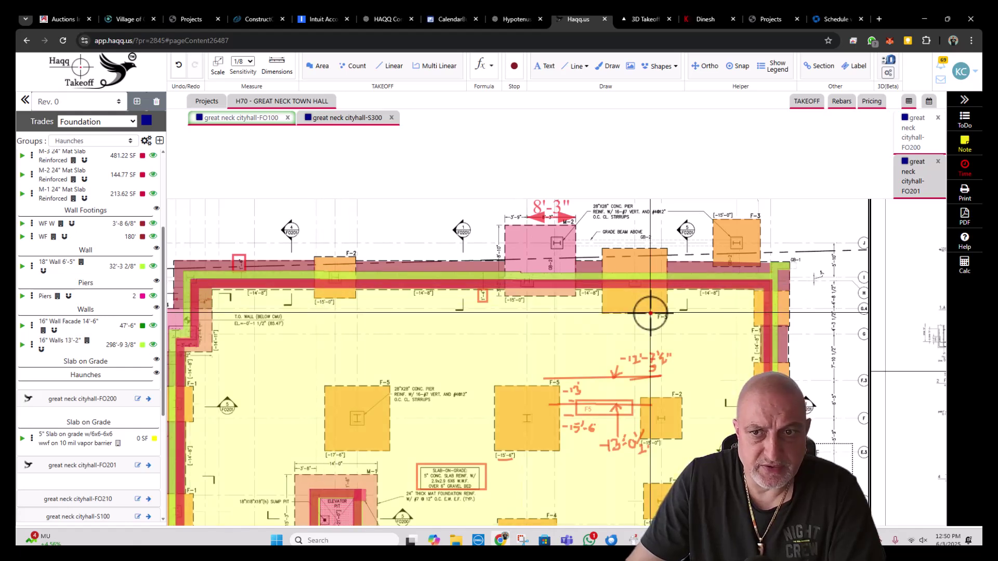
pyautogui.scroll(-1, 539, 338)
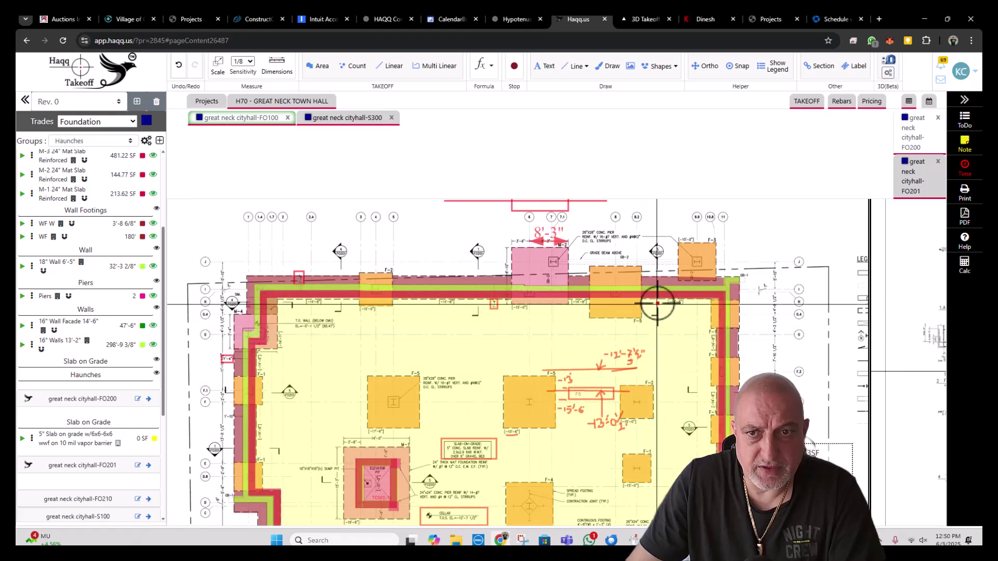
pyautogui.scroll(2, 644, 238)
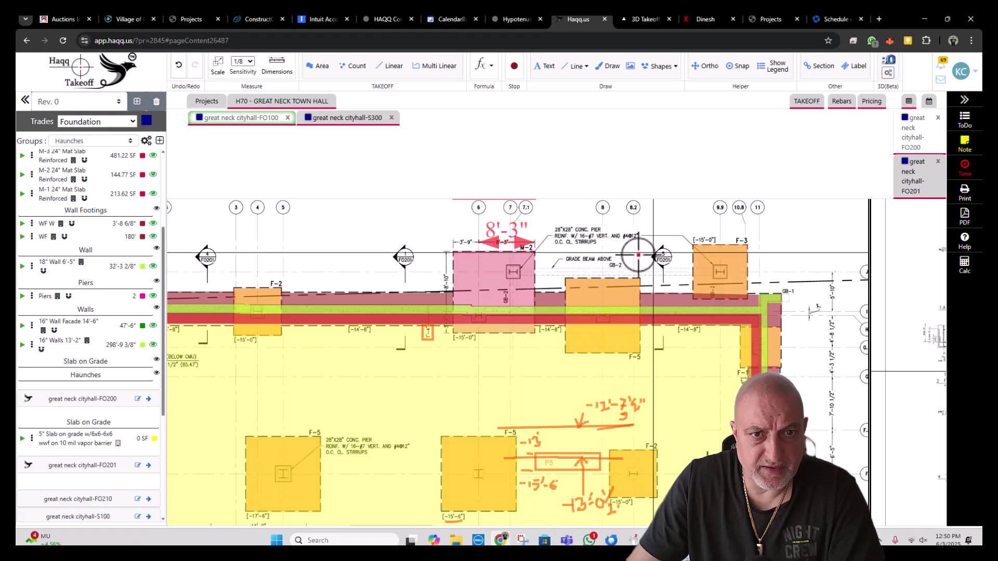
pyautogui.click(523, 279)
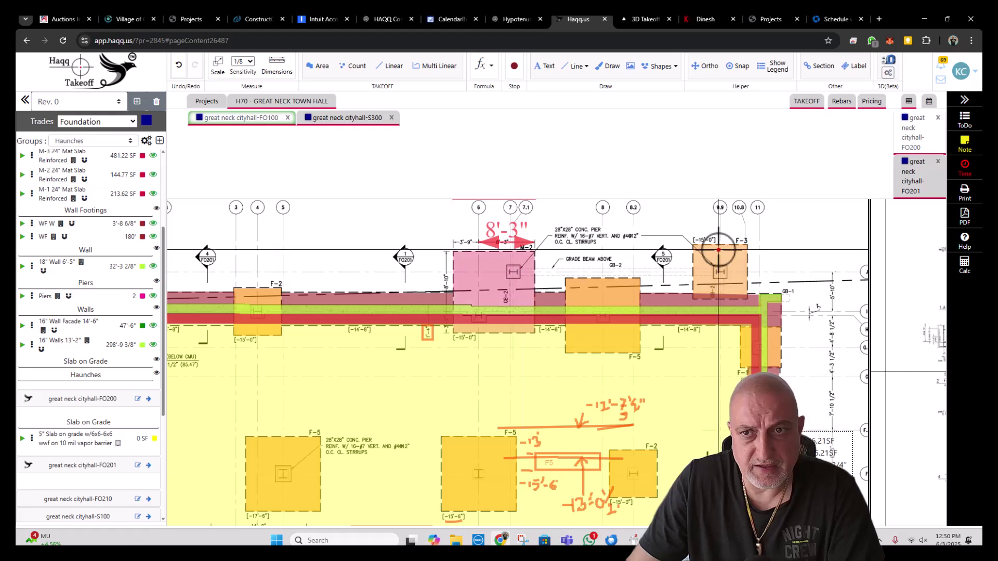
pyautogui.scroll(-3, 492, 243)
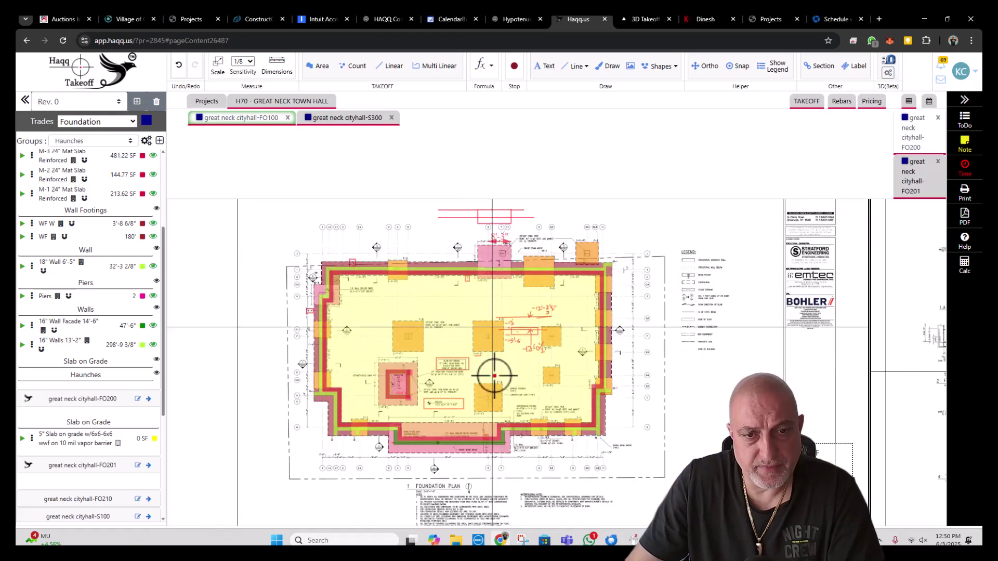
pyautogui.scroll(4, 423, 460)
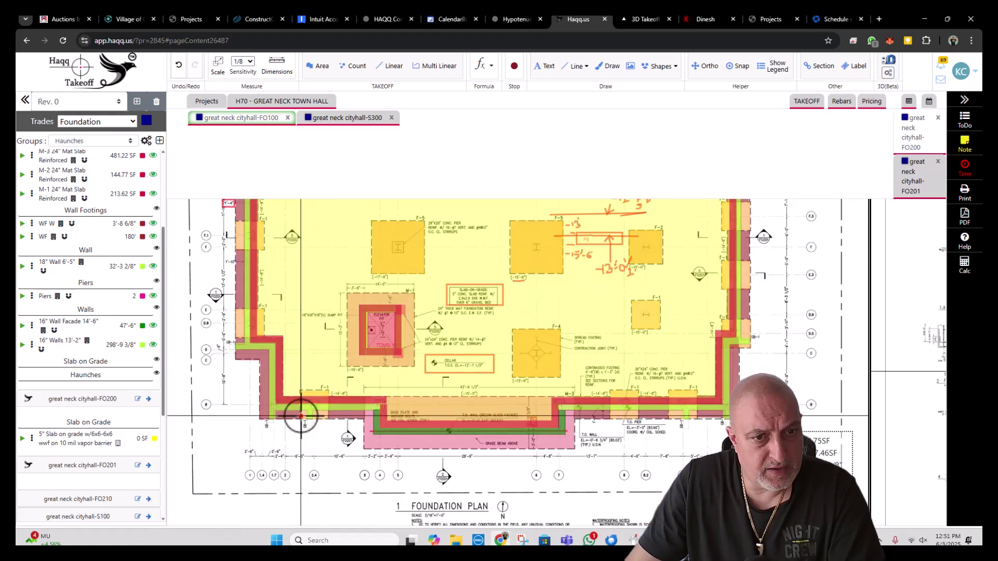
pyautogui.scroll(5, 407, 452)
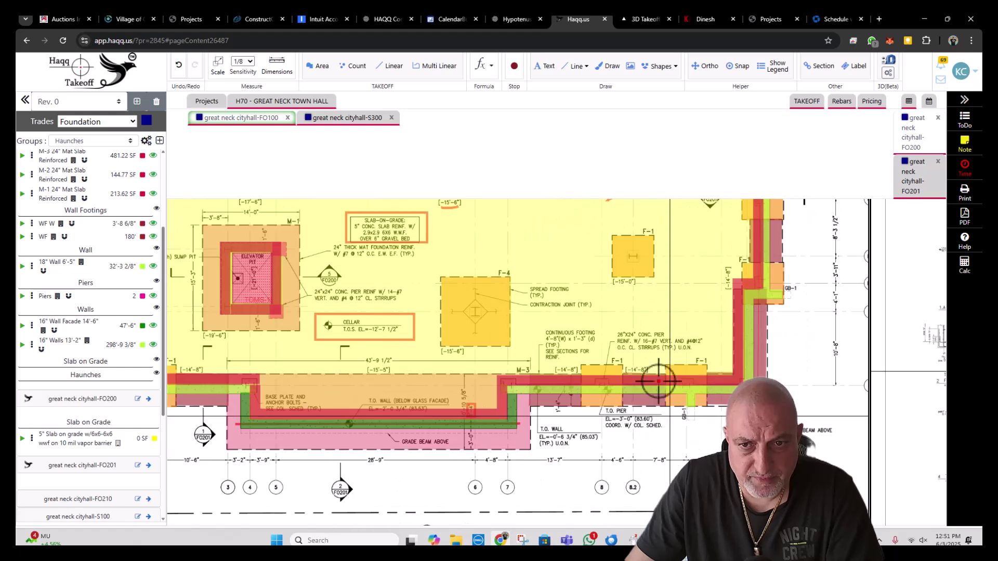
pyautogui.scroll(2, 583, 349)
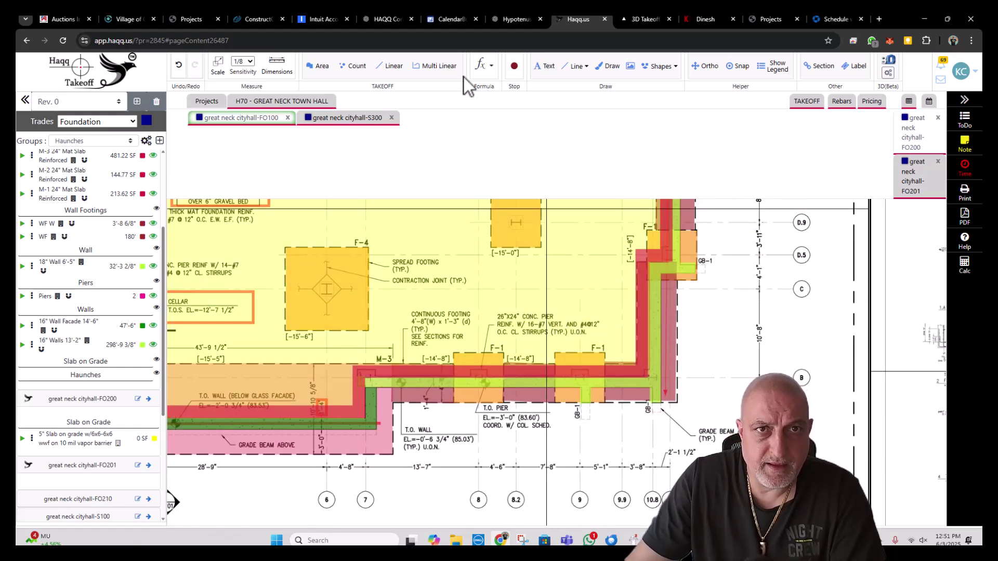
# - Create a rectangular count takeoff named P24x26 with 2'-2" length, 2' width and a bottom elevation of -13'-2"
pyautogui.click(355, 66)
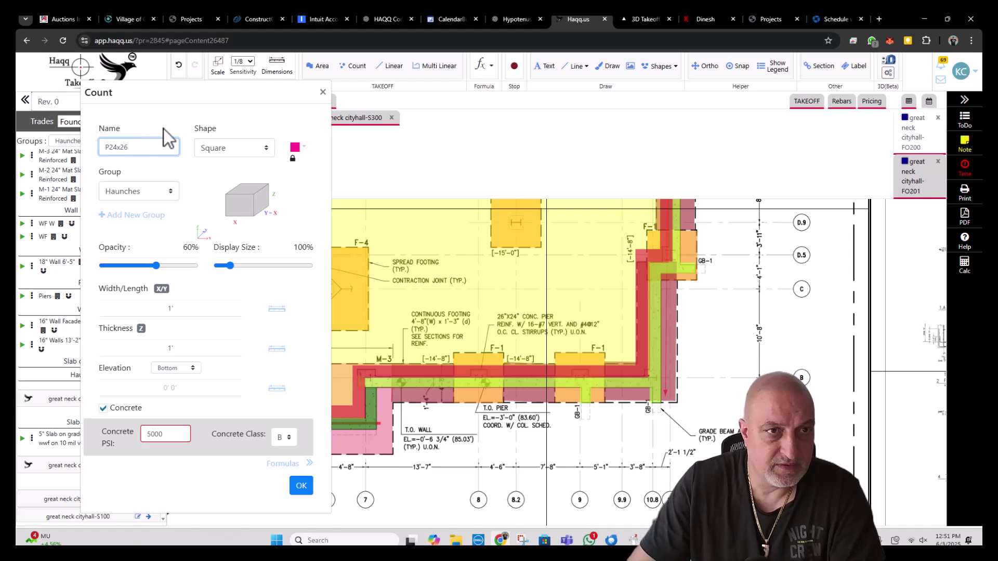
pyautogui.write('P24x26')
pyautogui.click(233, 149)
pyautogui.click(229, 216)
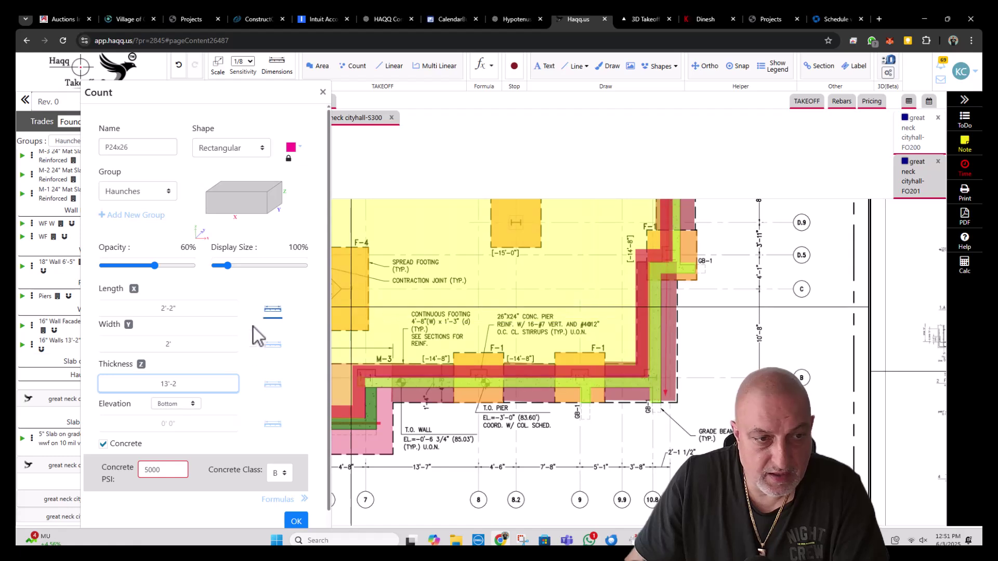
pyautogui.click(174, 423)
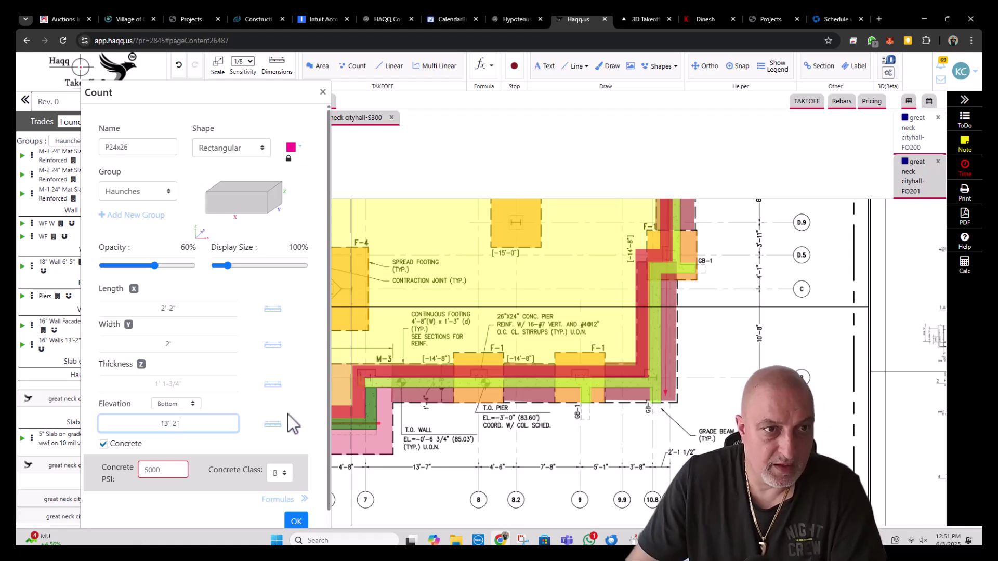
pyautogui.click(297, 521)
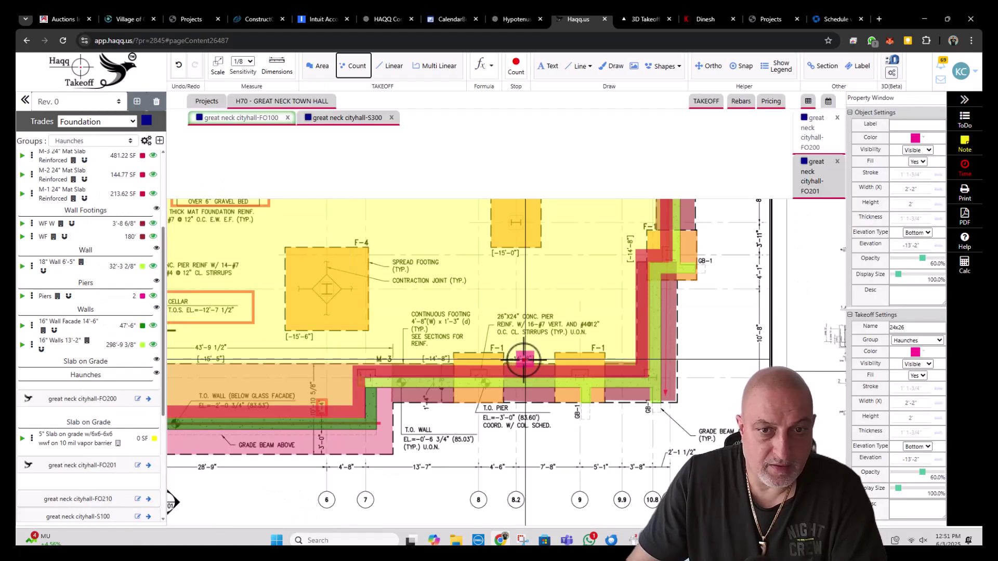
# - Place P24x26 piers along the south wall's eastern stretch, at grids 7, 8 and 9
pyautogui.click(480, 379)
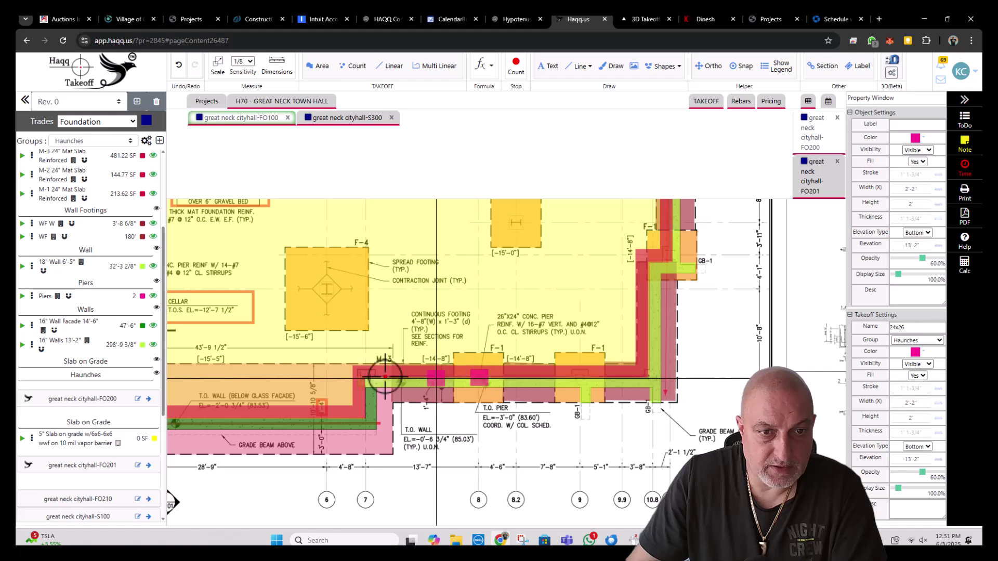
pyautogui.click(365, 378)
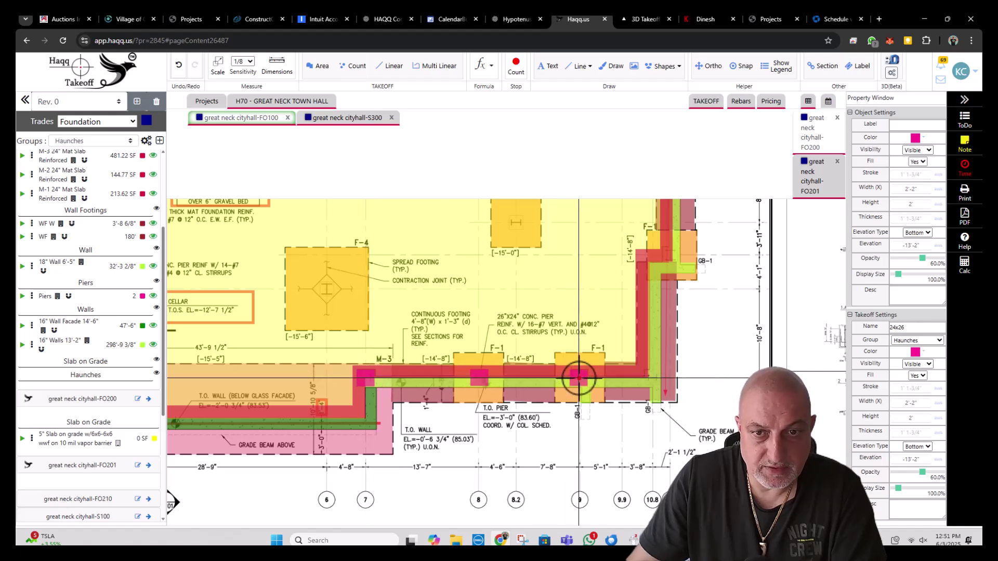
pyautogui.click(579, 378)
# - Place P24x26 piers at the four F-1 footings along the east wall
pyautogui.moveTo(659, 289); pyautogui.dragTo(626, 397)
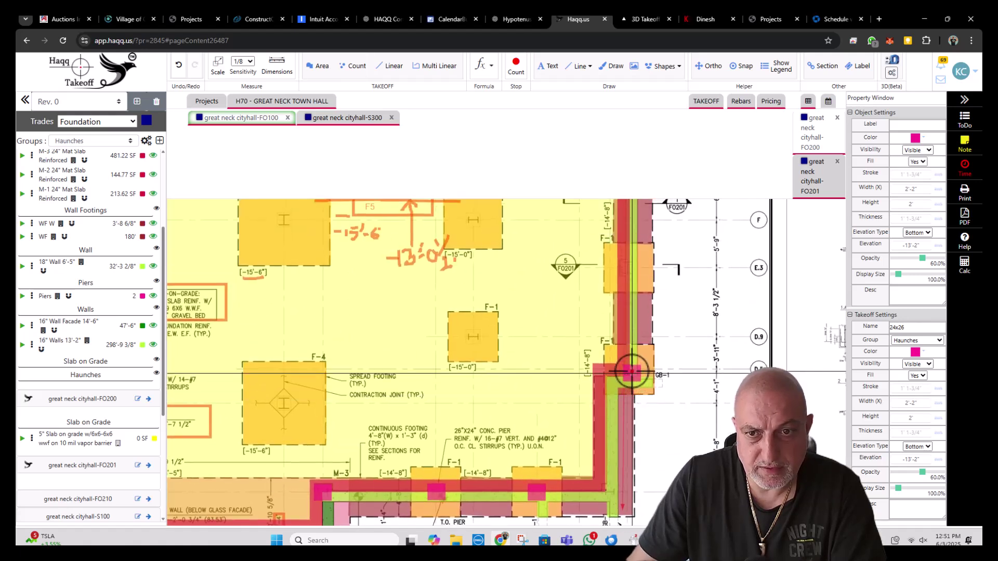
pyautogui.click(627, 370)
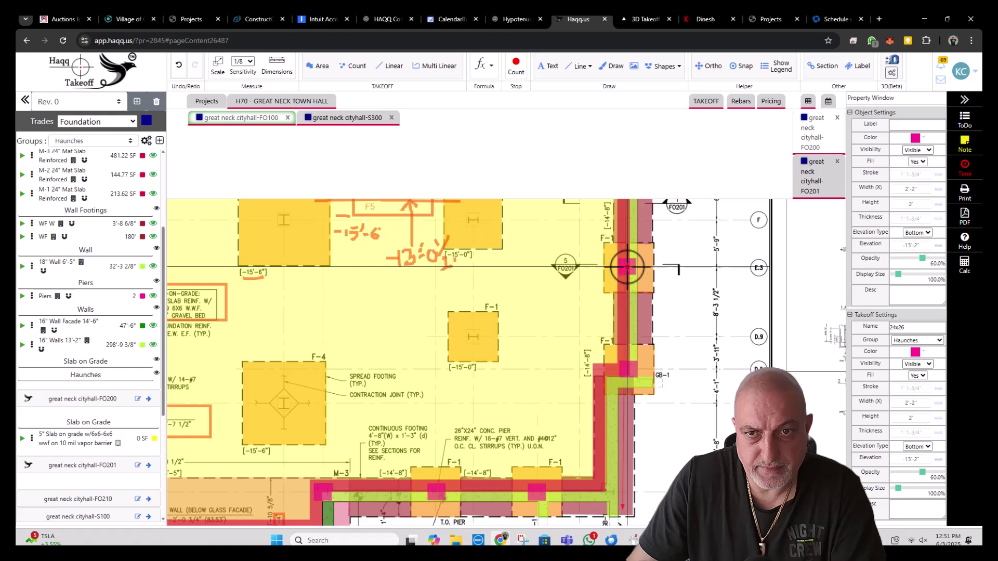
pyautogui.click(627, 269)
pyautogui.moveTo(627, 269); pyautogui.dragTo(648, 453)
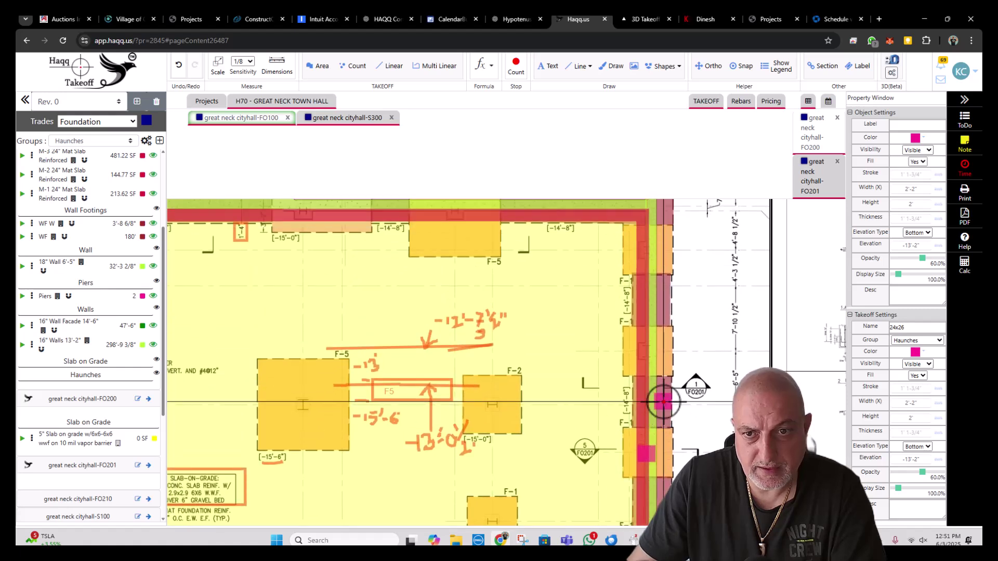
pyautogui.click(647, 352)
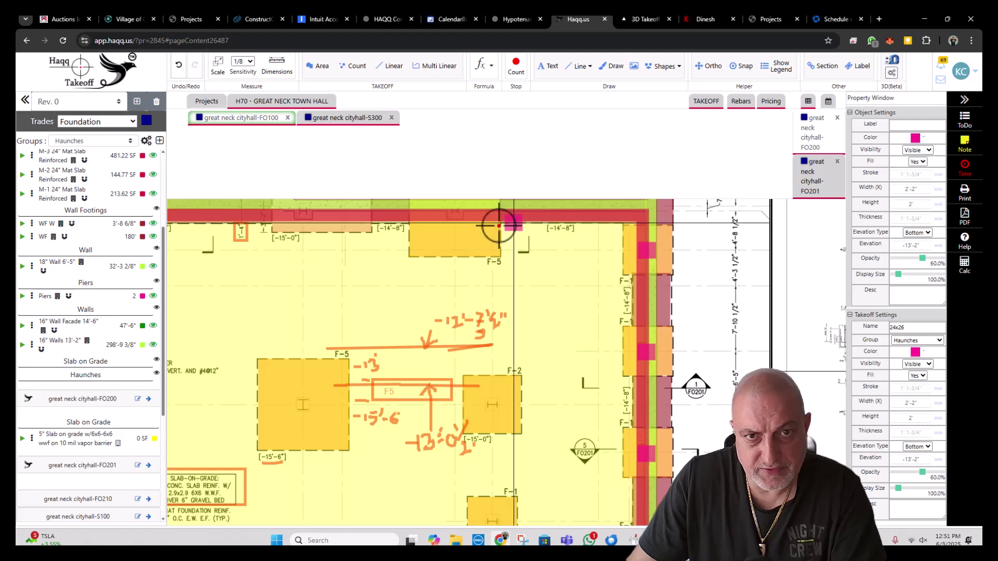
# - Place P24x26 piers along the north wall at the F-5 footing, the M-2 mat, the F-2 footing and the northwest corner
pyautogui.moveTo(501, 223); pyautogui.dragTo(578, 250)
pyautogui.scroll(2, 574, 250)
pyautogui.click(567, 258)
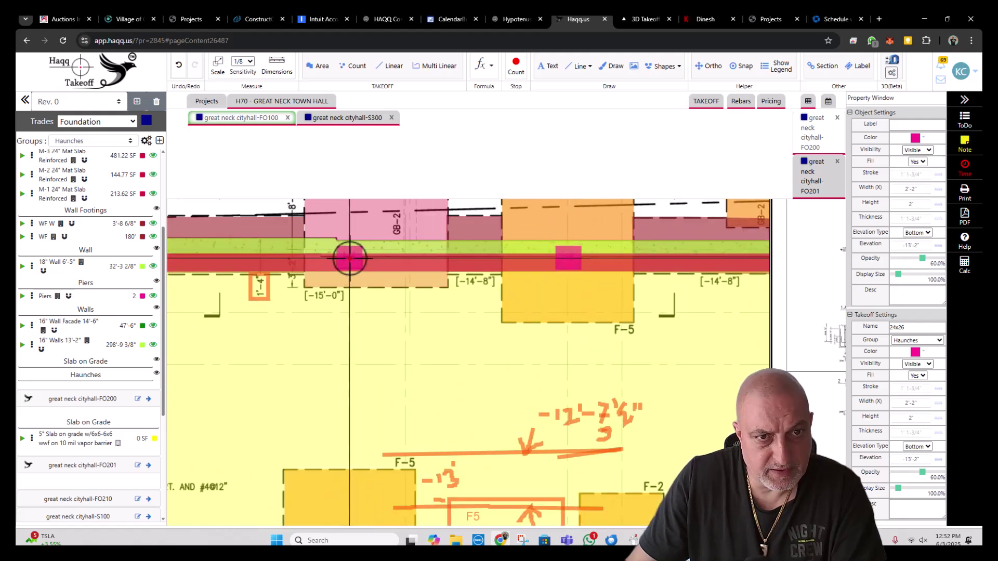
pyautogui.moveTo(349, 258); pyautogui.dragTo(574, 285)
pyautogui.moveTo(296, 283); pyautogui.dragTo(389, 279)
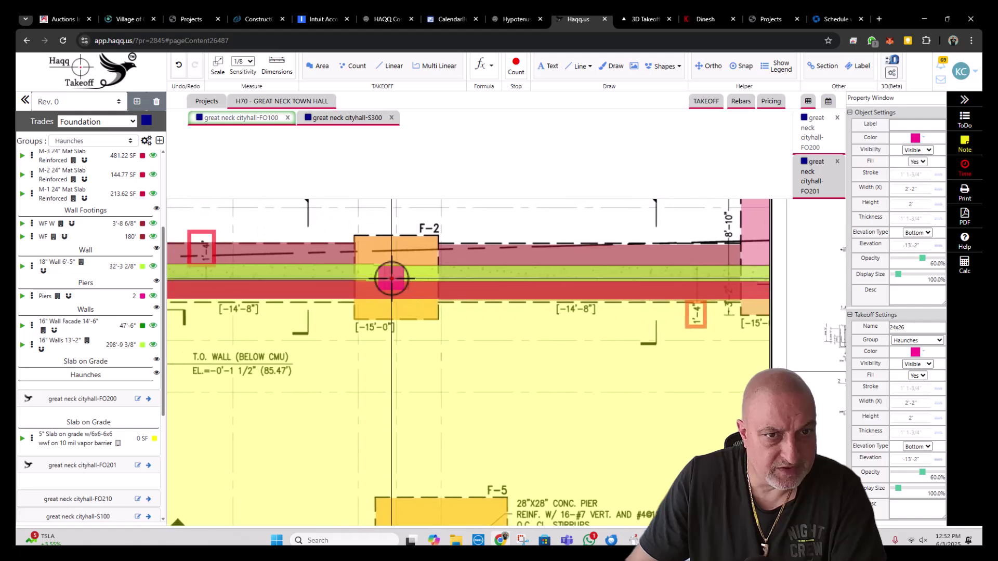
pyautogui.click(397, 281)
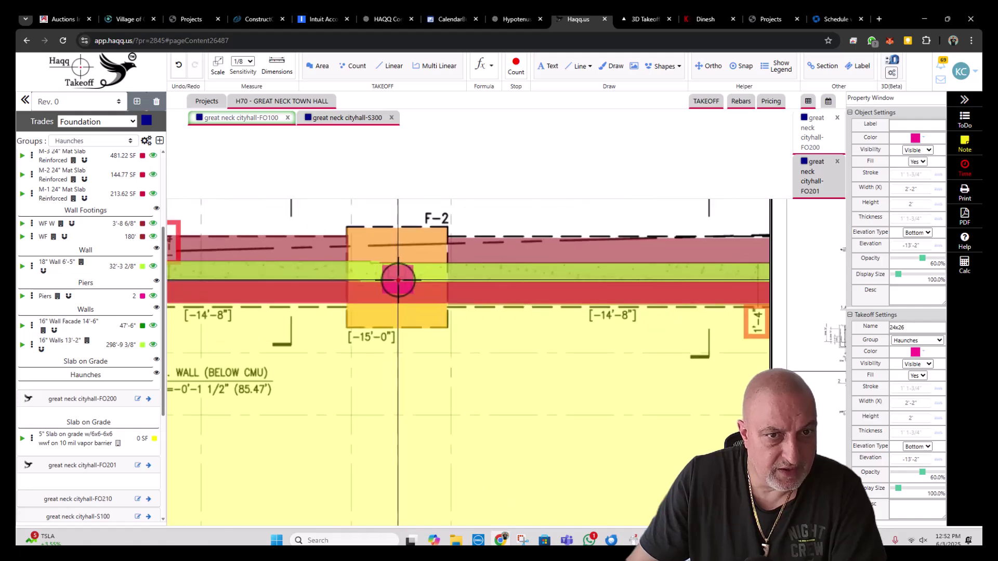
pyautogui.moveTo(245, 294); pyautogui.dragTo(583, 316)
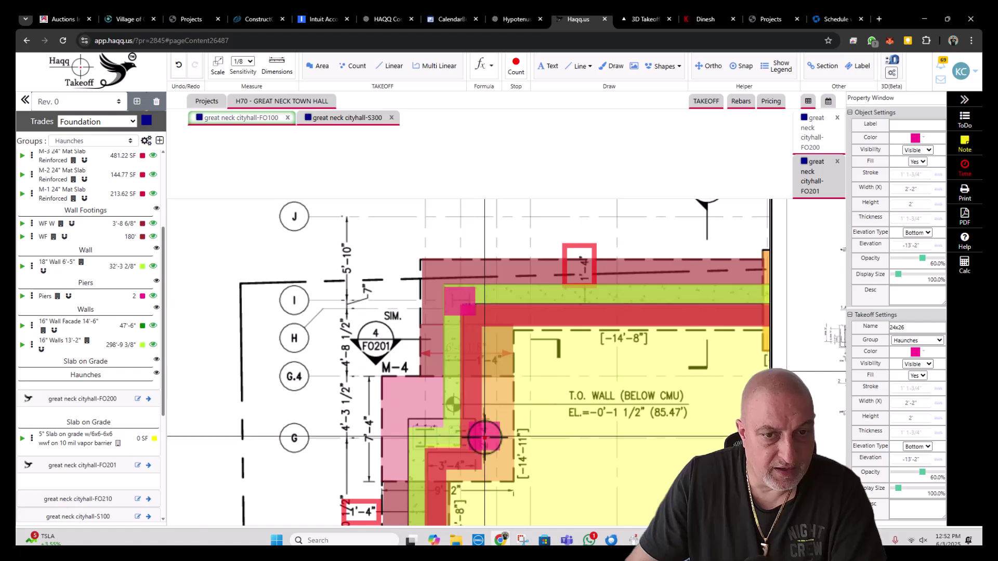
# - Place two adjacent P24x26 piers at the west wall jog on grid G, over the M-4 mat
pyautogui.scroll(-2, 468, 379)
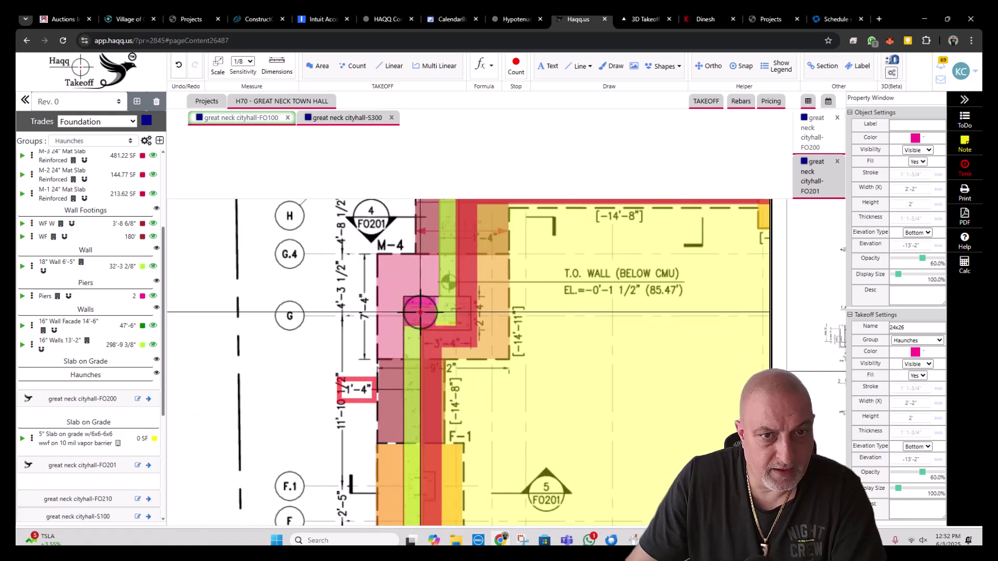
pyautogui.click(457, 312)
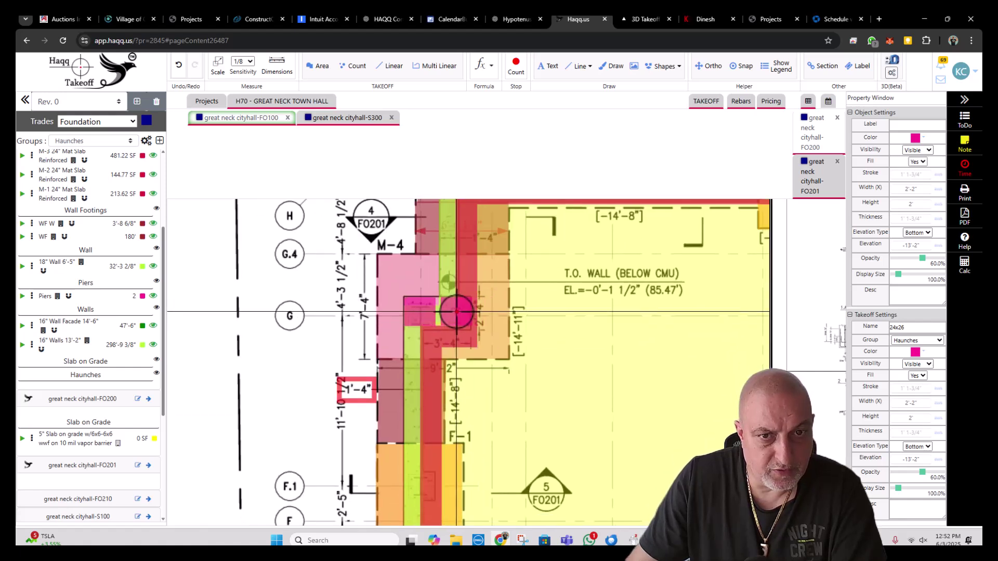
pyautogui.scroll(-2, 508, 404)
pyautogui.scroll(2, 508, 289)
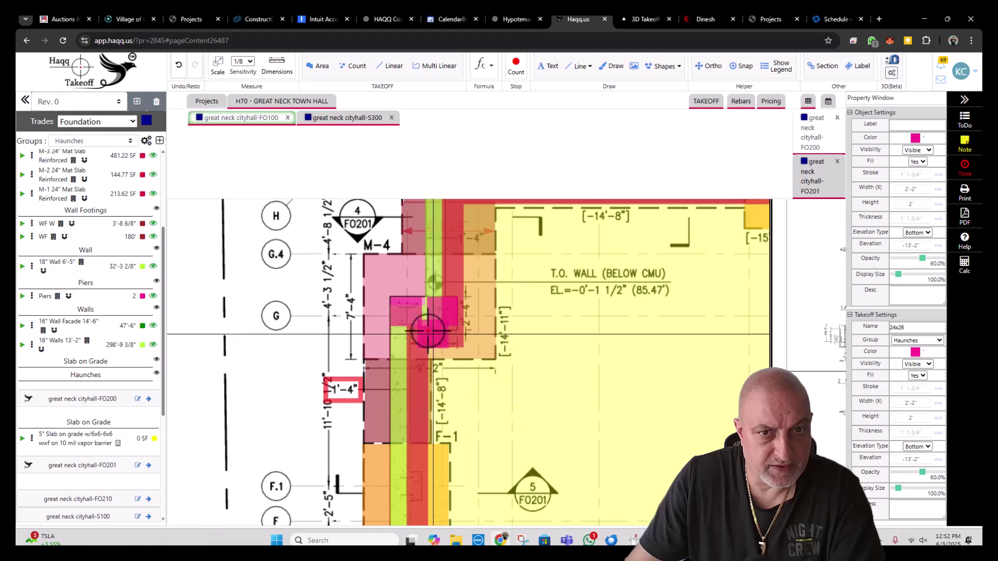
# - Place P24x26 piers at the two F-1 footings on the west wall, near grids F.1 and D.8
pyautogui.scroll(-2, 394, 275)
pyautogui.scroll(-3, 442, 432)
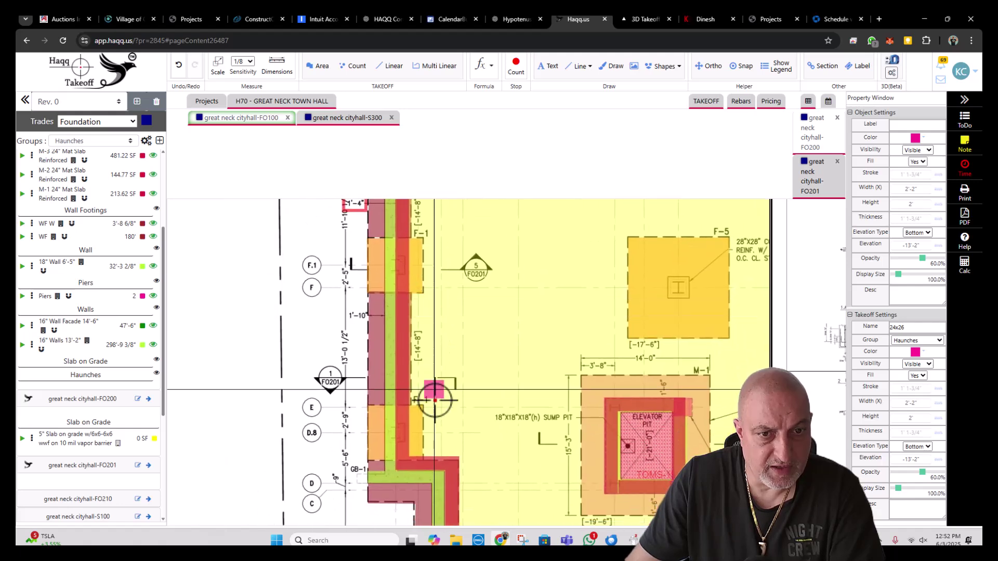
pyautogui.scroll(-2, 407, 359)
pyautogui.scroll(2, 406, 358)
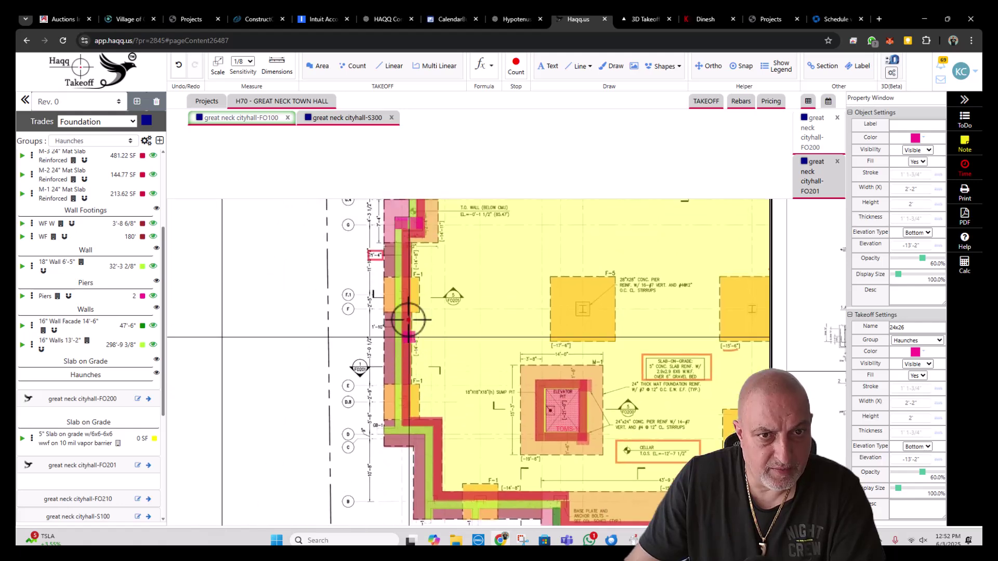
pyautogui.click(409, 285)
pyautogui.scroll(2, 406, 316)
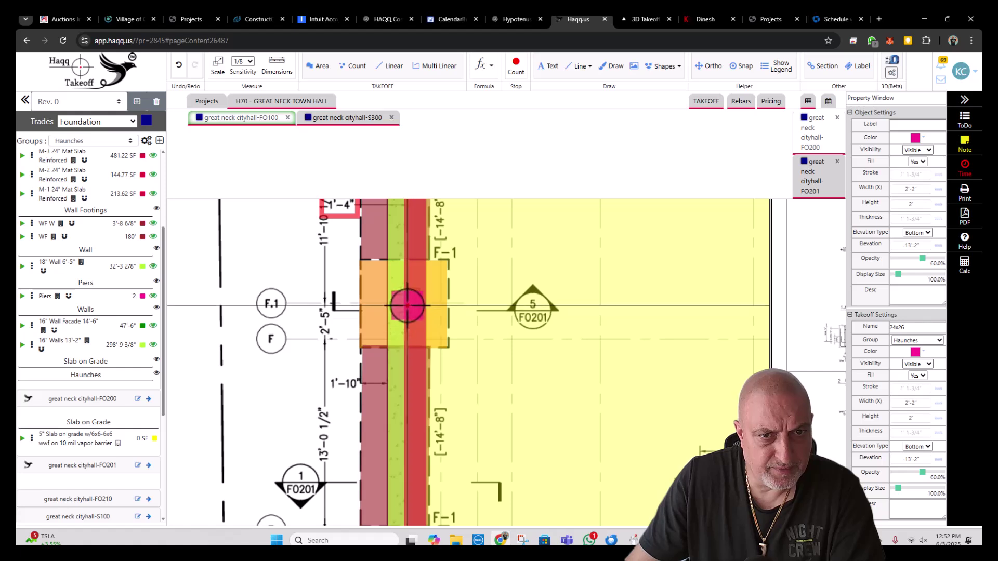
pyautogui.scroll(-3, 427, 337)
pyautogui.scroll(-1, 427, 277)
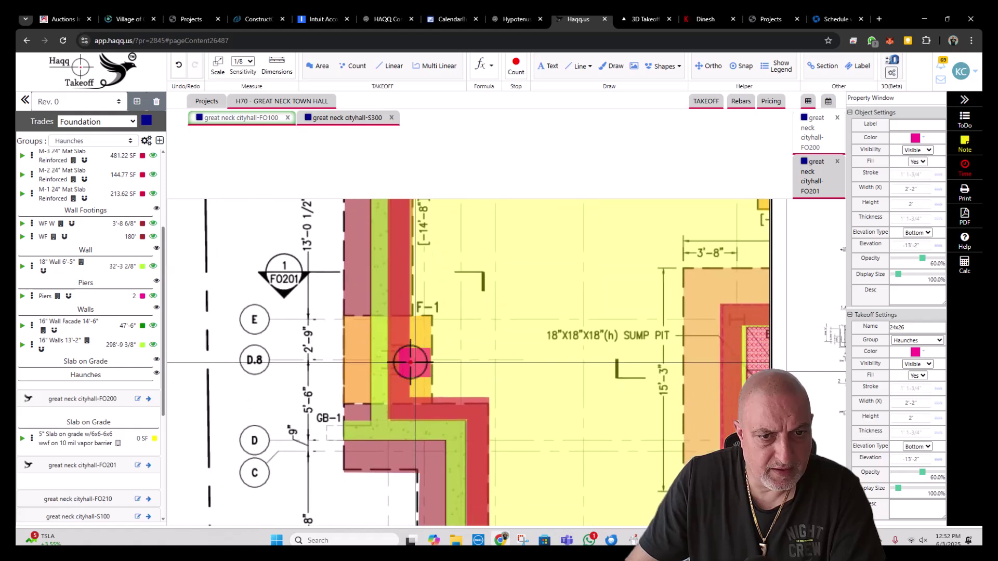
pyautogui.click(387, 358)
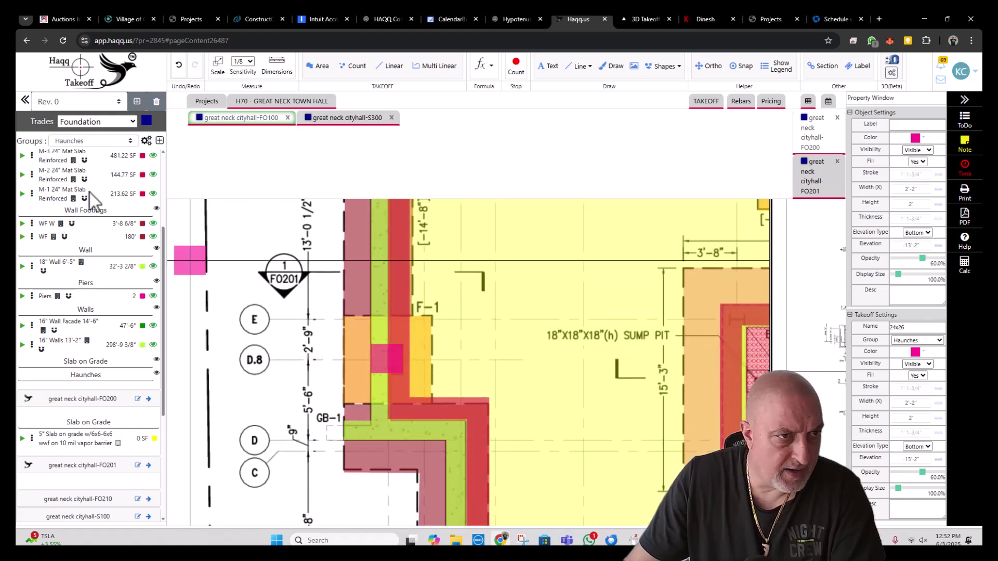
# - Expand the Haunches group and hide the haunch runs on the plan
pyautogui.click(88, 375)
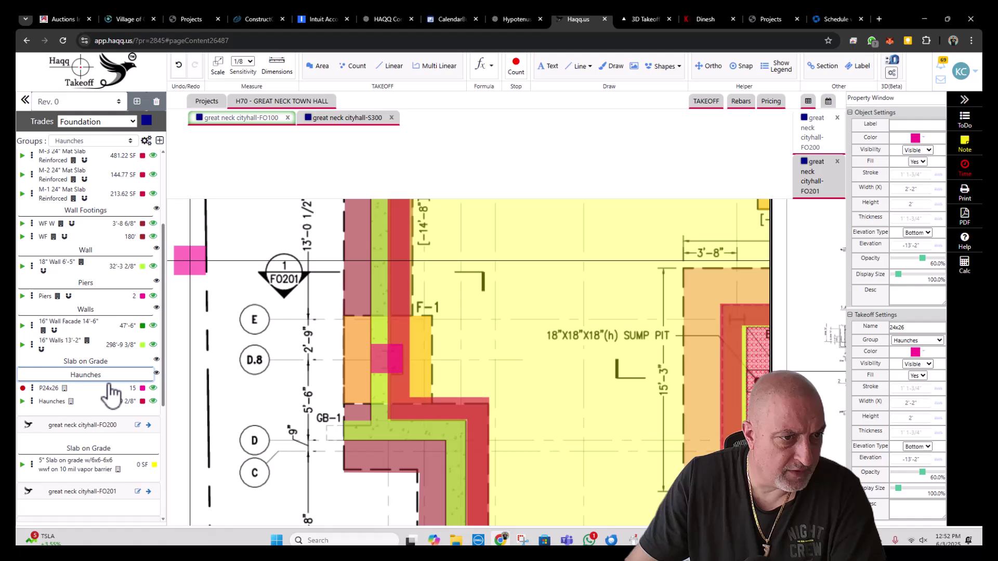
pyautogui.click(154, 406)
pyautogui.click(152, 401)
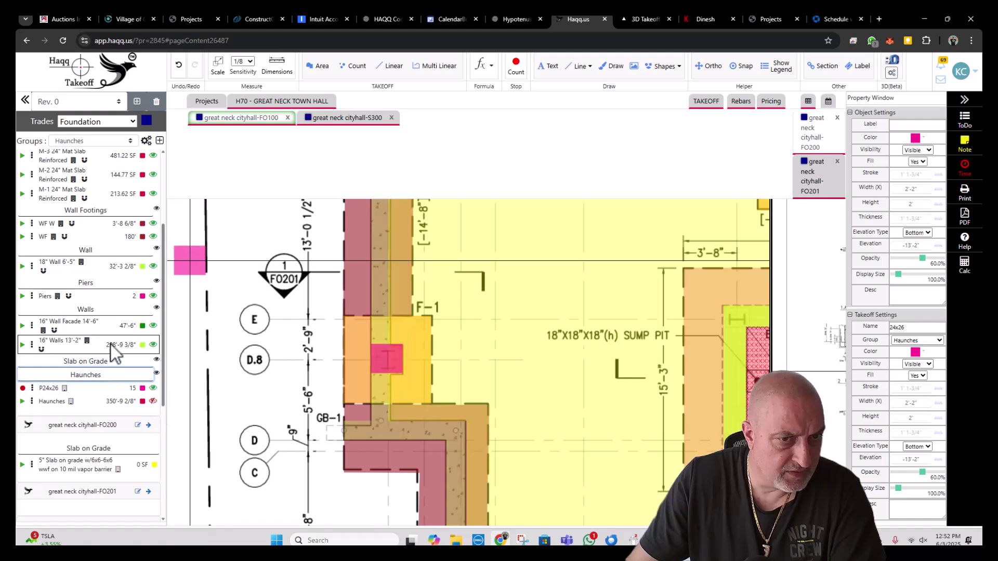
# - Place P24x26 piers along grid B at the southwest corner, the F-1 footing and the start of the glass facade wall
pyautogui.scroll(-2, 506, 377)
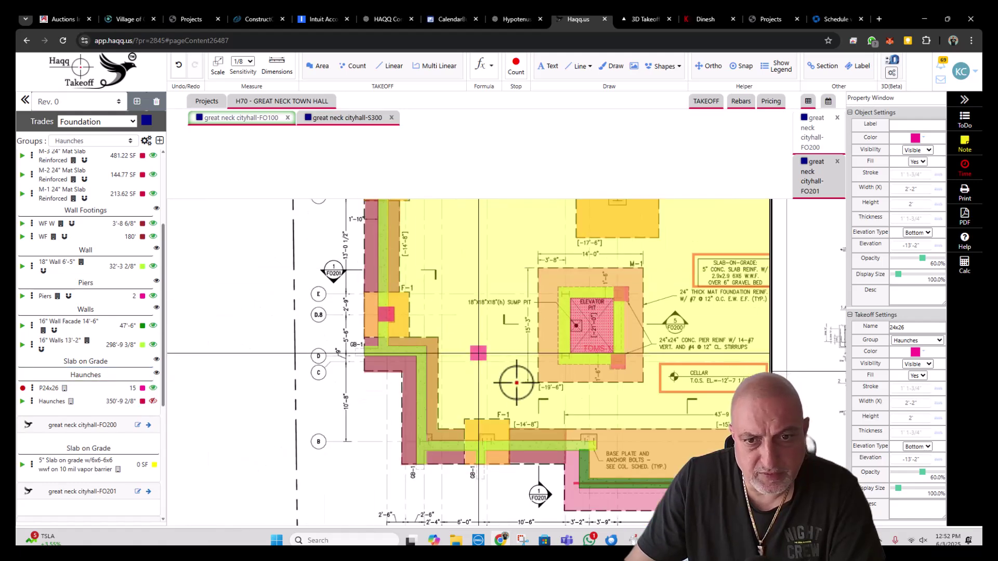
pyautogui.scroll(1, 442, 442)
pyautogui.click(420, 437)
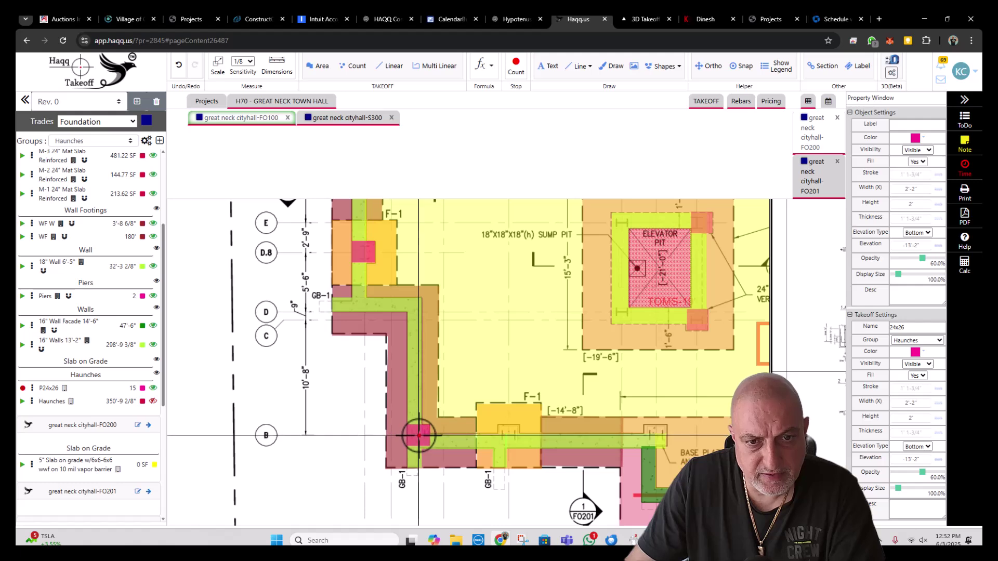
pyautogui.click(512, 437)
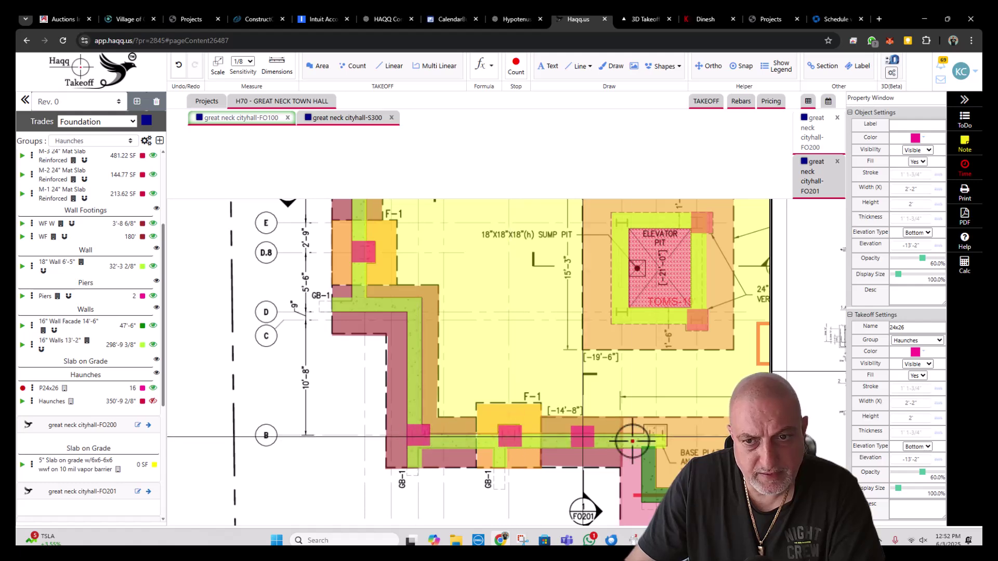
pyautogui.click(656, 437)
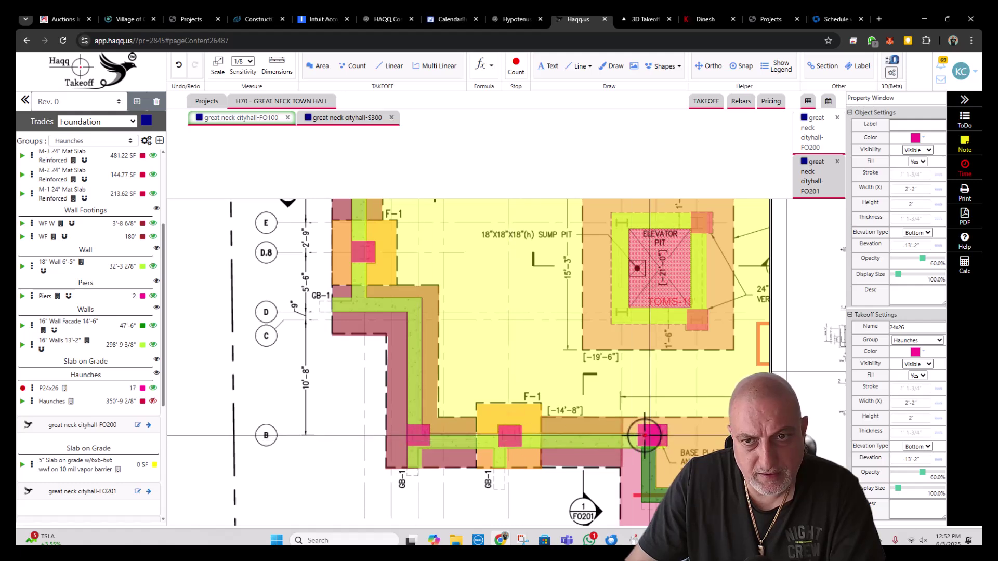
# - Review the whole foundation plan for missed piers, including the 28"x28" pier callouts along the north side
pyautogui.scroll(-3, 345, 385)
pyautogui.moveTo(467, 342); pyautogui.dragTo(443, 400)
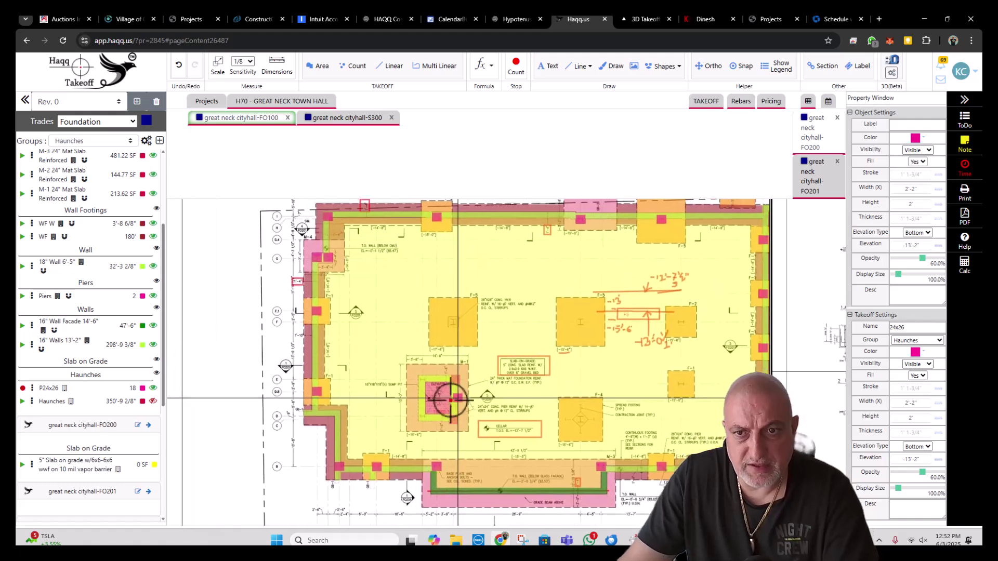
pyautogui.moveTo(554, 296); pyautogui.dragTo(541, 357)
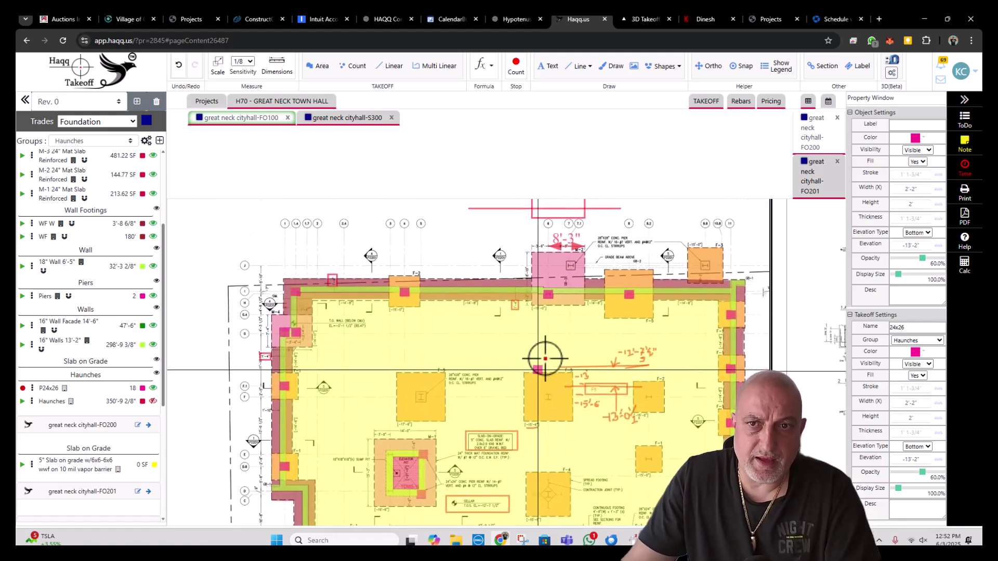
pyautogui.scroll(2, 588, 269)
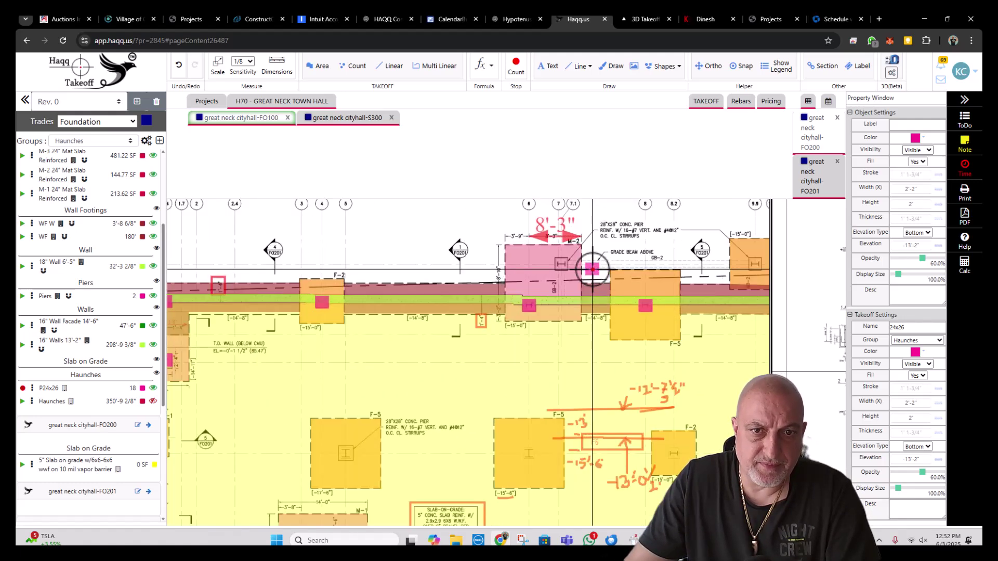
pyautogui.moveTo(592, 269); pyautogui.dragTo(468, 265)
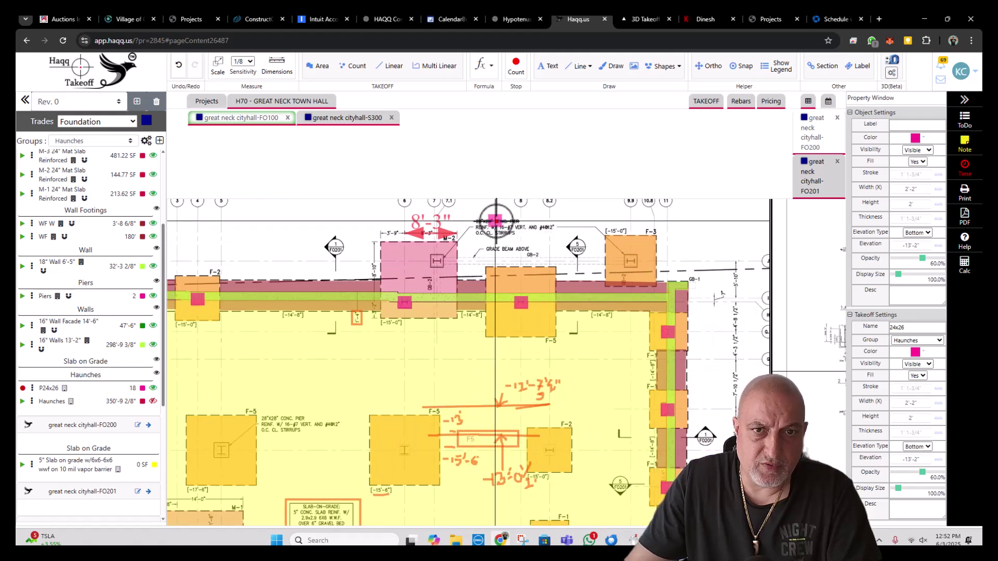
pyautogui.scroll(-4, 620, 234)
pyautogui.scroll(2, 601, 334)
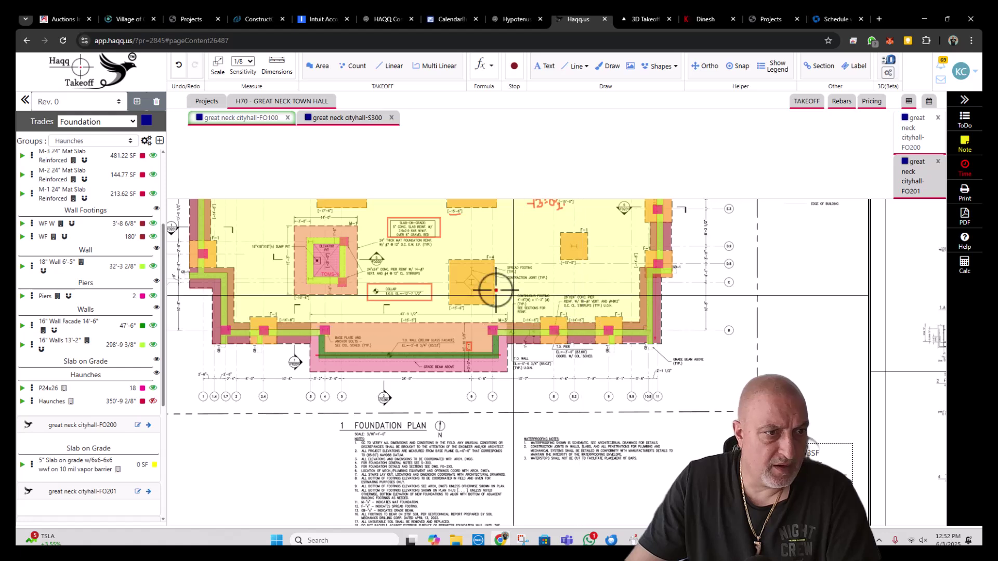
# - Move the P24x26 count takeoff from the Haunches group to the Piers group
pyautogui.click(32, 388)
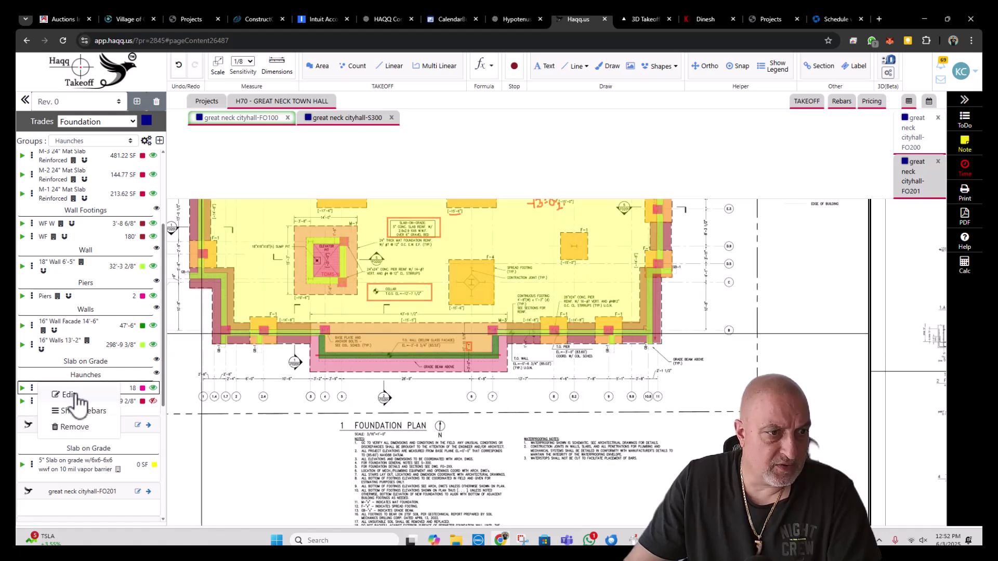
pyautogui.click(73, 404)
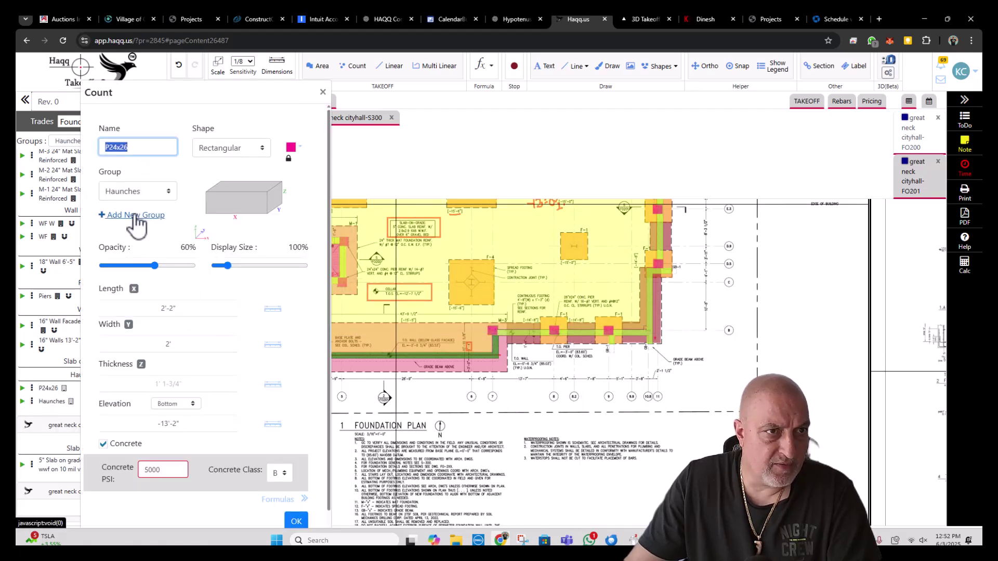
pyautogui.click(146, 192)
pyautogui.click(137, 251)
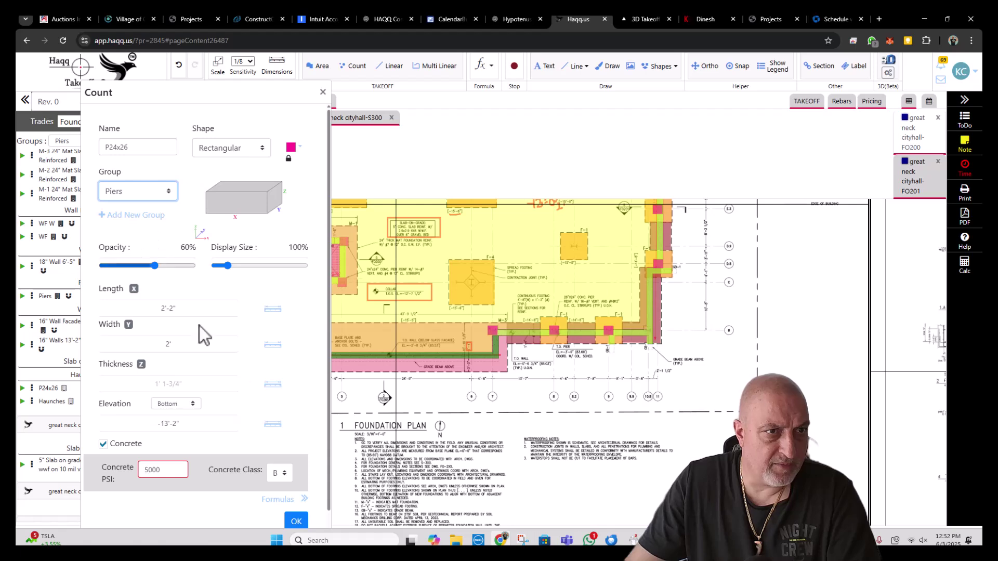
pyautogui.click(297, 520)
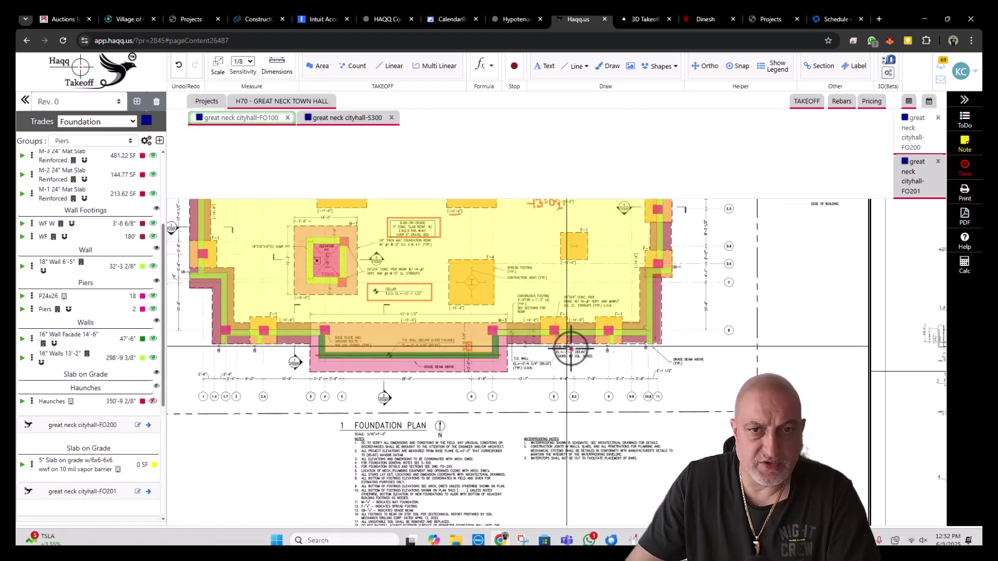
# - Check the 26"x24" pier callout near grid 8 and the rebar list of the existing Piers takeoff
pyautogui.scroll(2, 572, 348)
pyautogui.scroll(1, 552, 323)
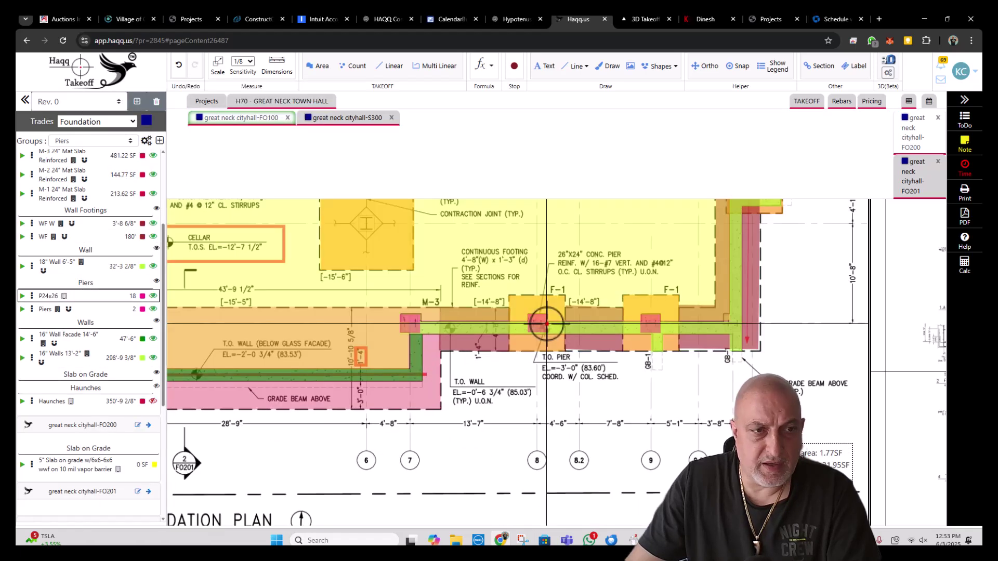
pyautogui.scroll(-2, 572, 377)
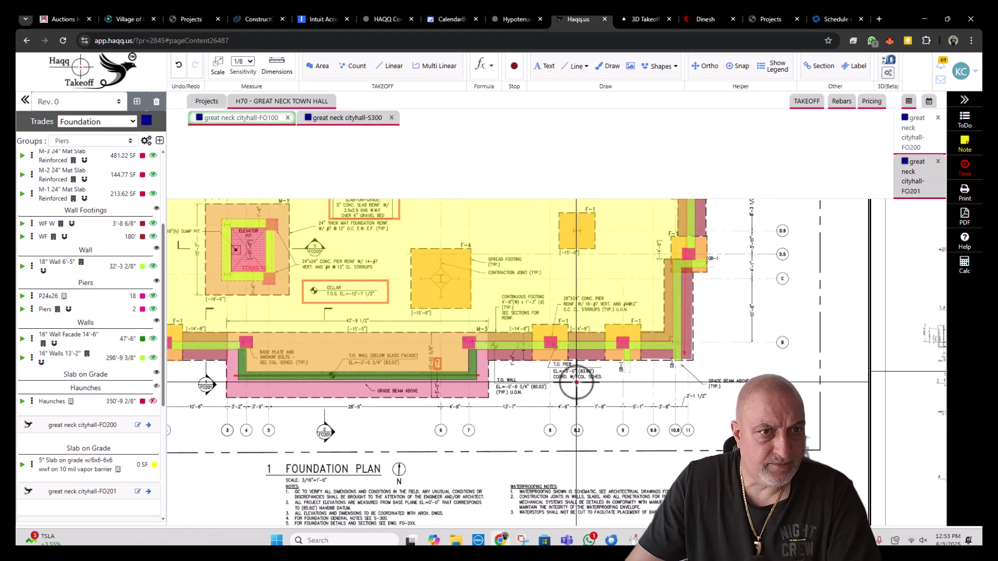
pyautogui.scroll(1, 325, 257)
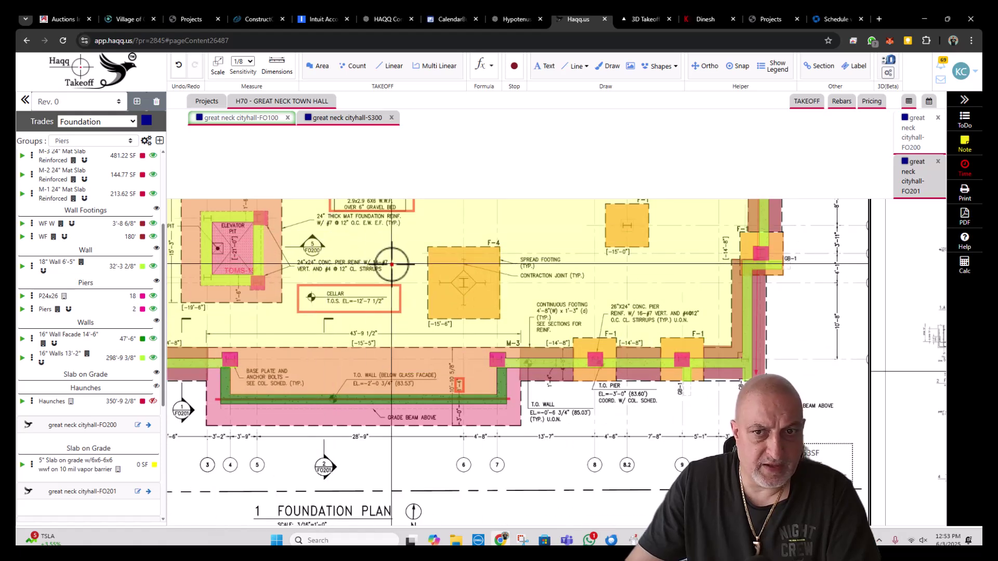
pyautogui.rightClick(265, 222)
pyautogui.click(281, 267)
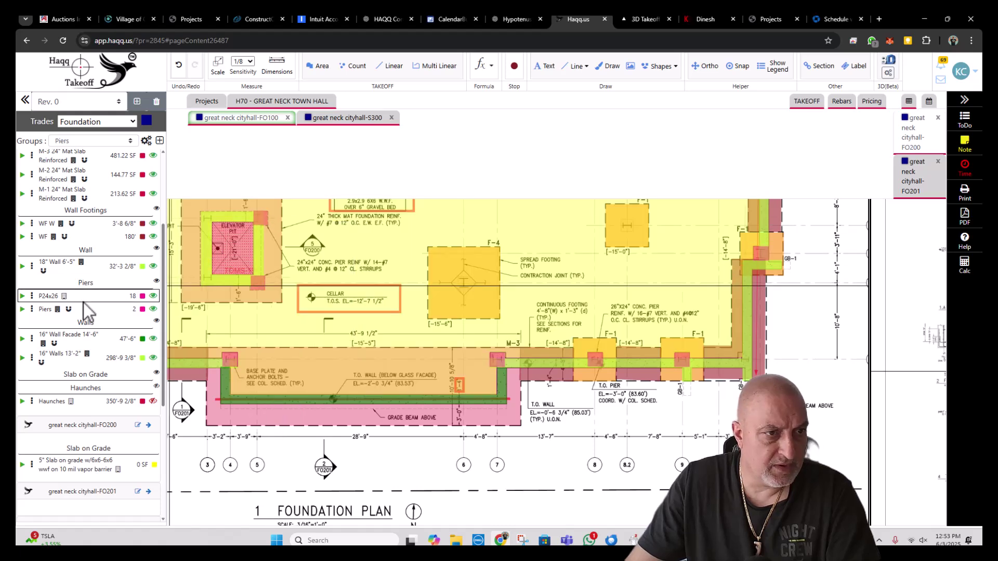
pyautogui.click(32, 309)
pyautogui.click(82, 332)
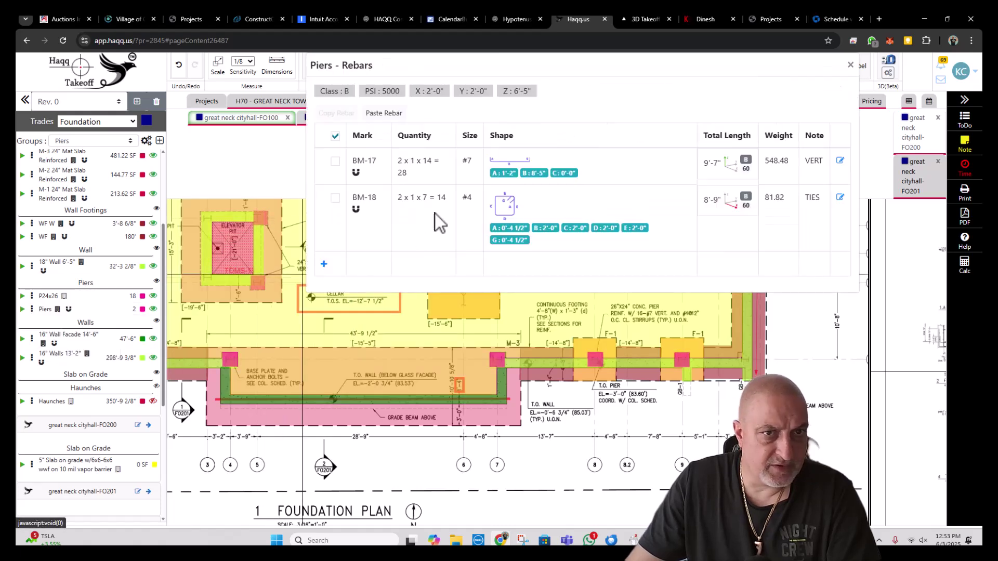
pyautogui.click(851, 65)
pyautogui.rightClick(596, 361)
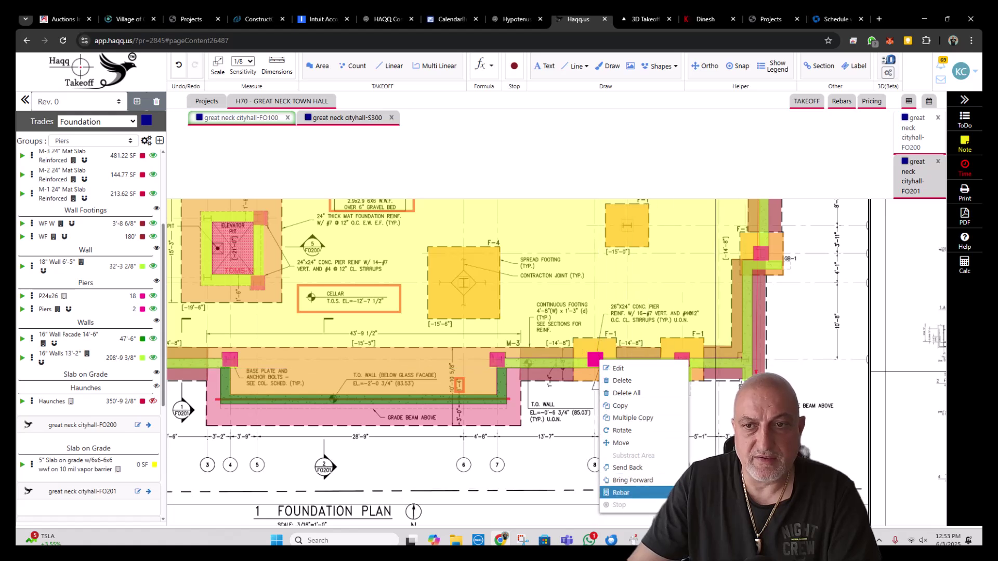
pyautogui.click(624, 493)
pyautogui.click(263, 182)
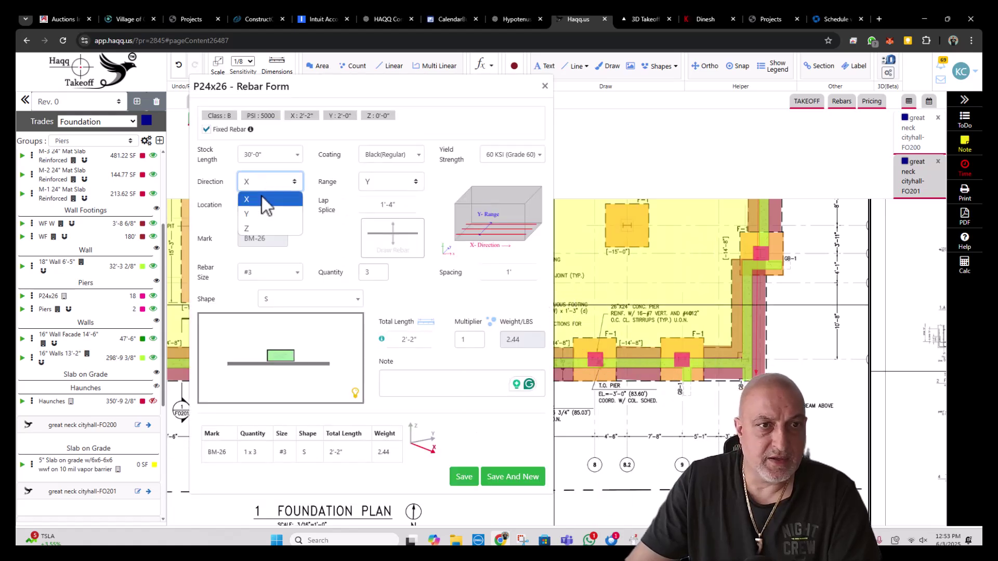
pyautogui.click(261, 227)
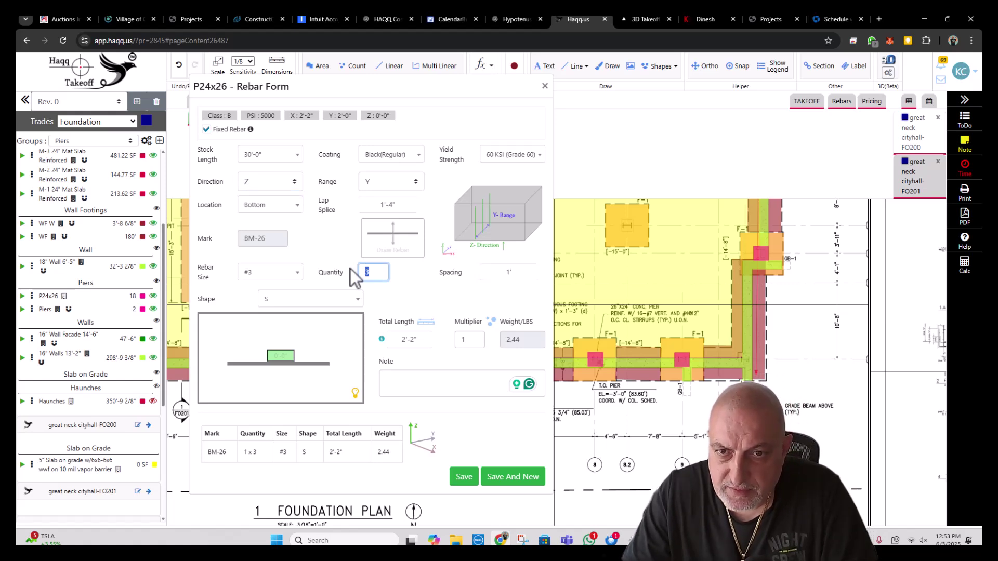
pyautogui.write('16')
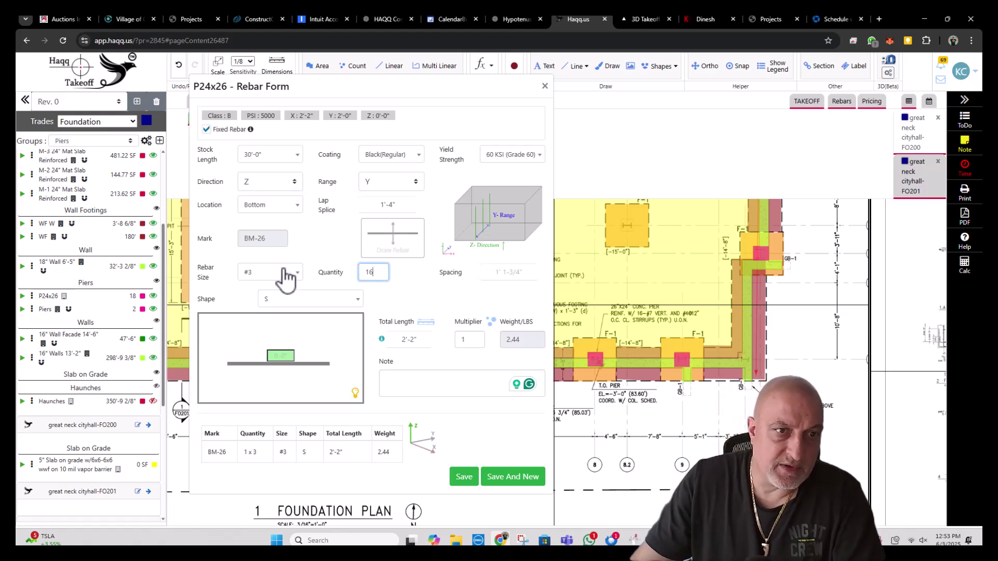
pyautogui.click(284, 275)
pyautogui.click(273, 384)
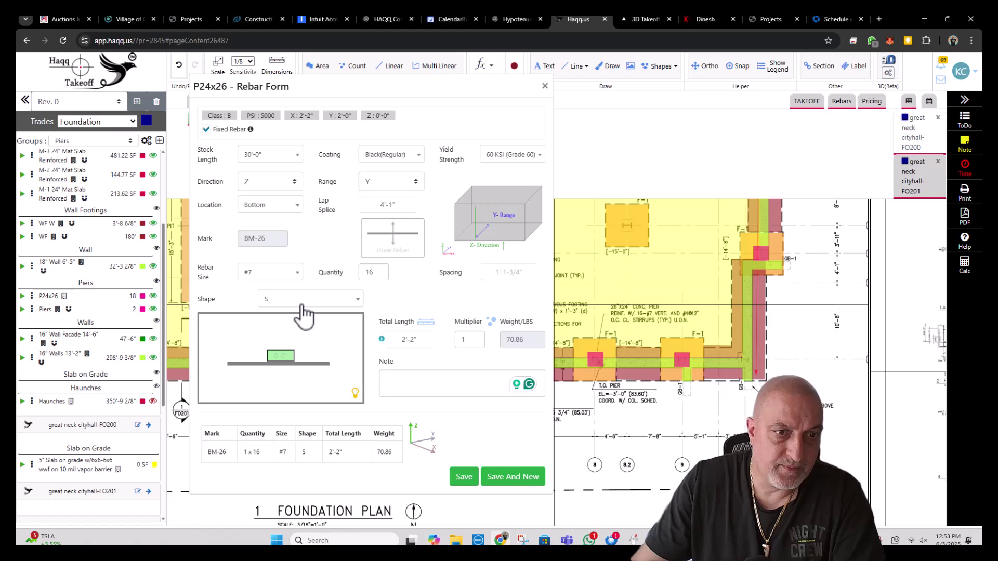
pyautogui.moveTo(379, 90); pyautogui.dragTo(379, 83)
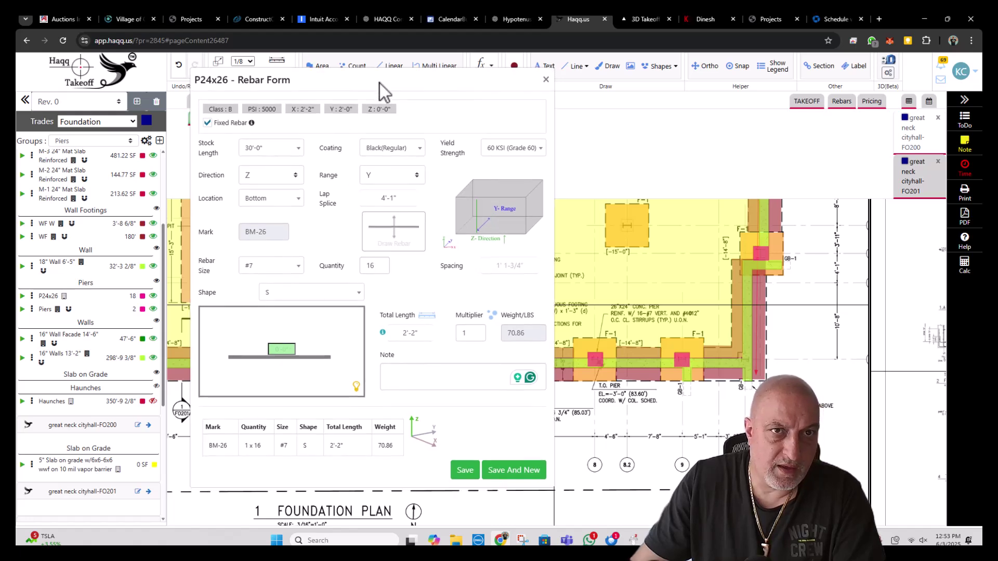
pyautogui.click(546, 80)
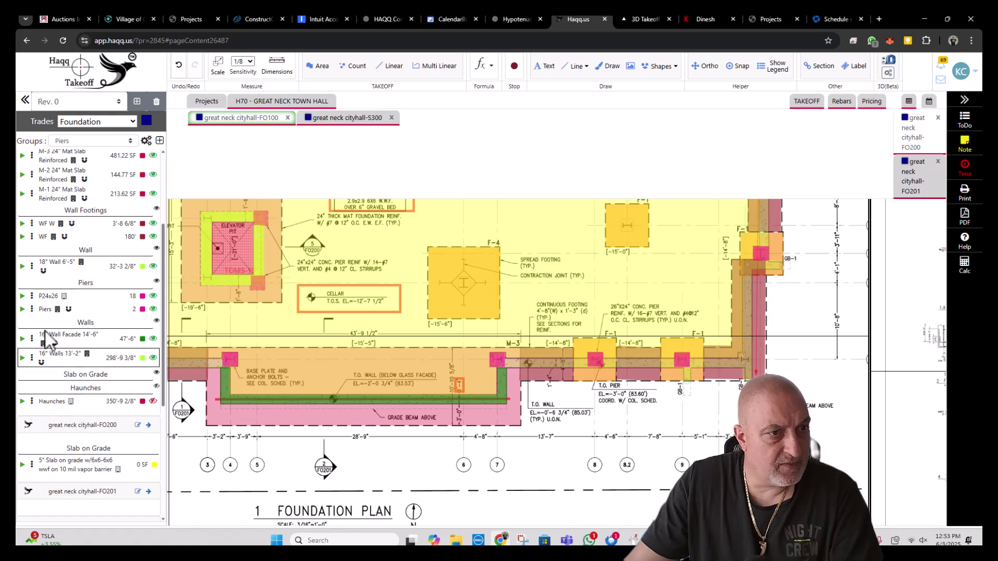
# - Set the thickness of the P24x26 pier count to 13'-2"
pyautogui.click(31, 295)
pyautogui.click(67, 303)
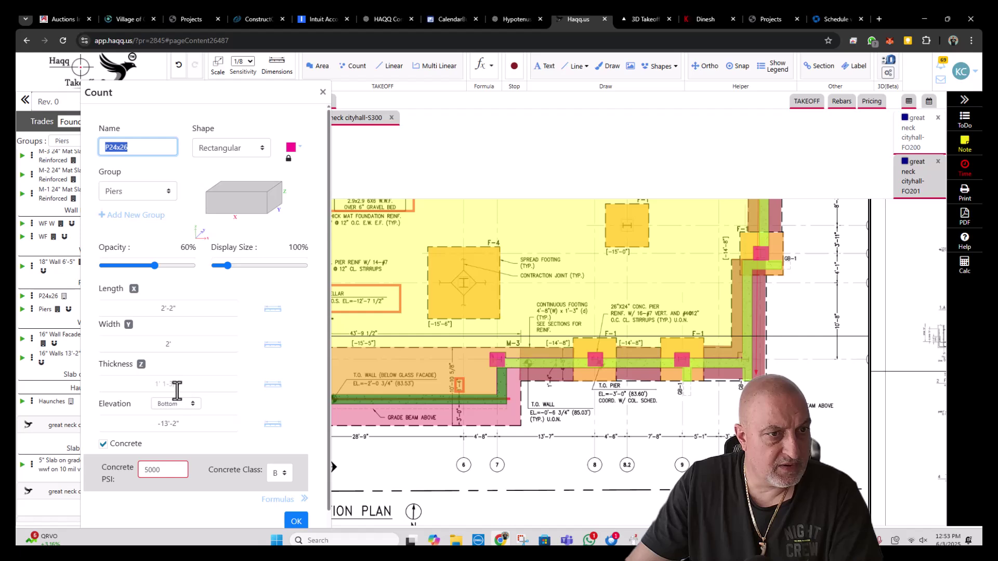
pyautogui.click(177, 343)
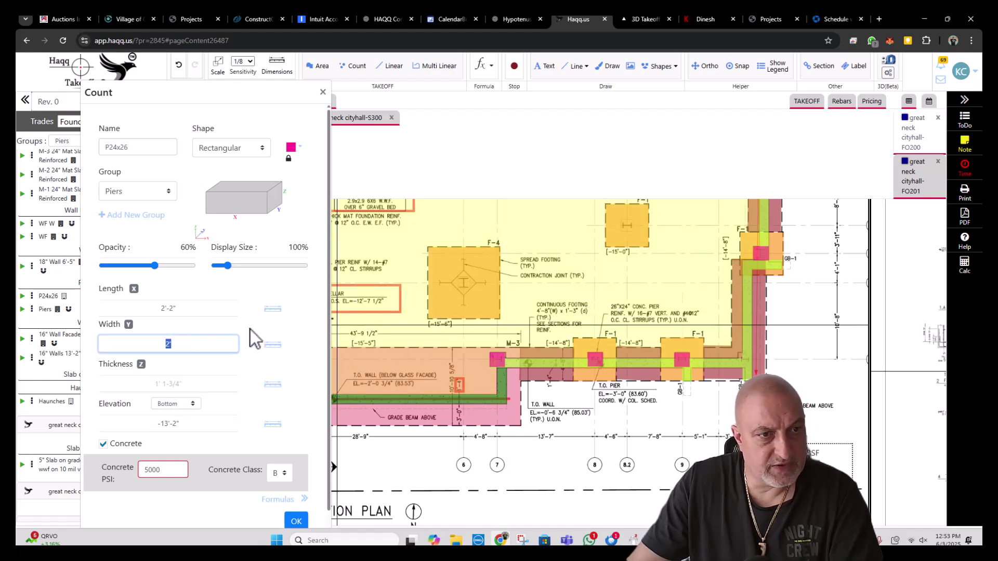
pyautogui.click(168, 384)
pyautogui.write('13')
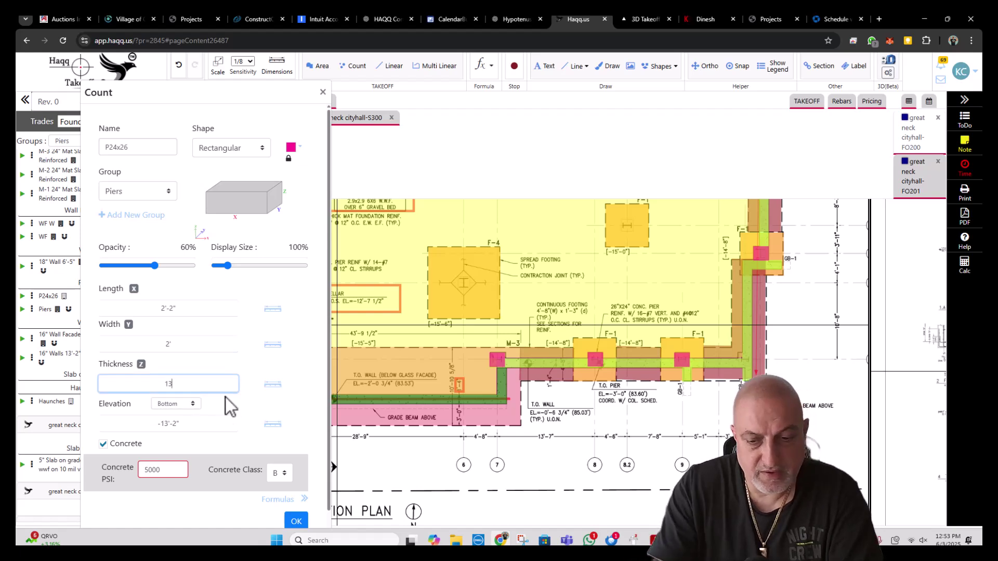
pyautogui.write('\'-2"')
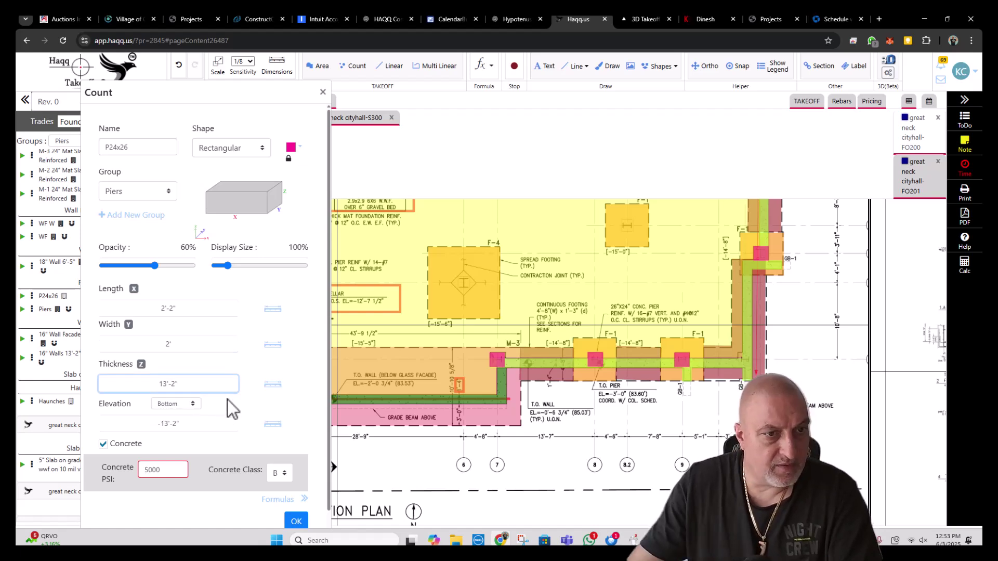
pyautogui.scroll(-1, 288, 438)
pyautogui.click(298, 506)
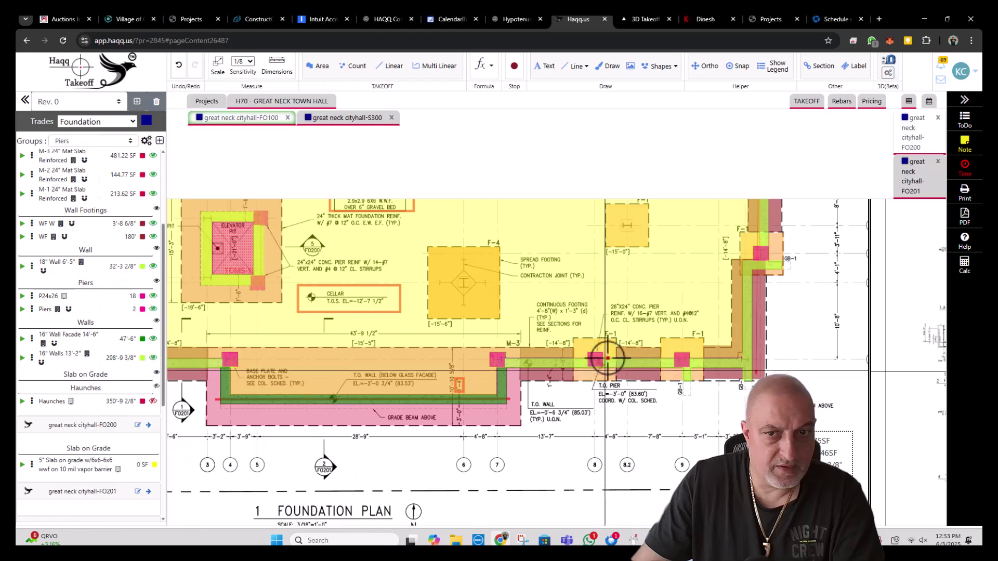
# - Add 16 #7 straight bars in the Z direction to the P24x26 piers with the note VERT
pyautogui.rightClick(599, 364)
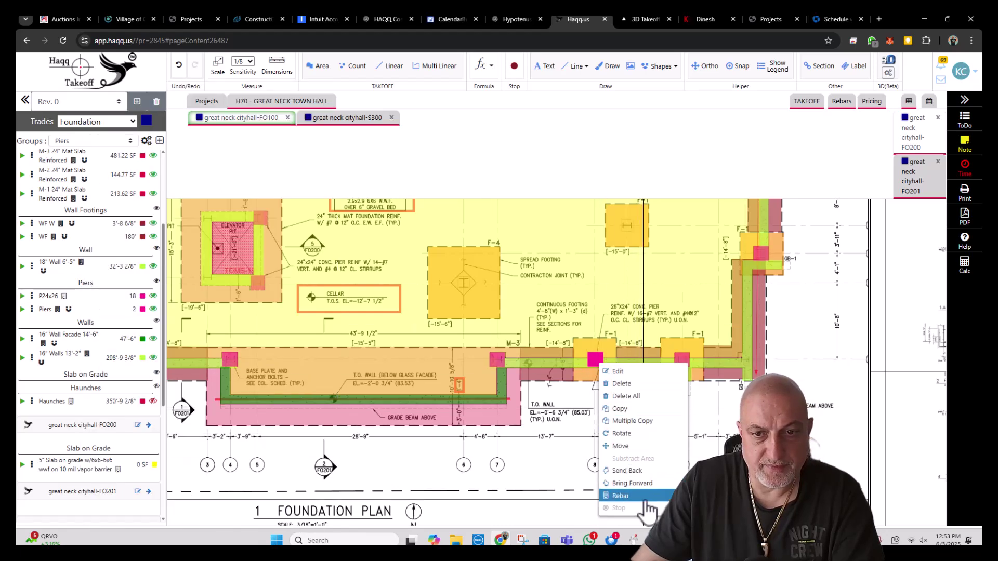
pyautogui.click(622, 495)
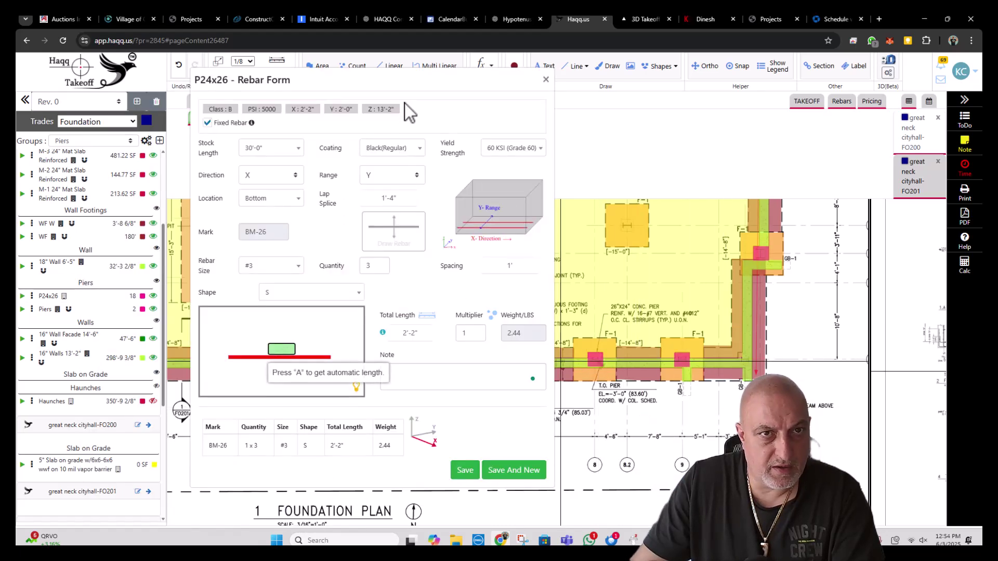
pyautogui.click(268, 177)
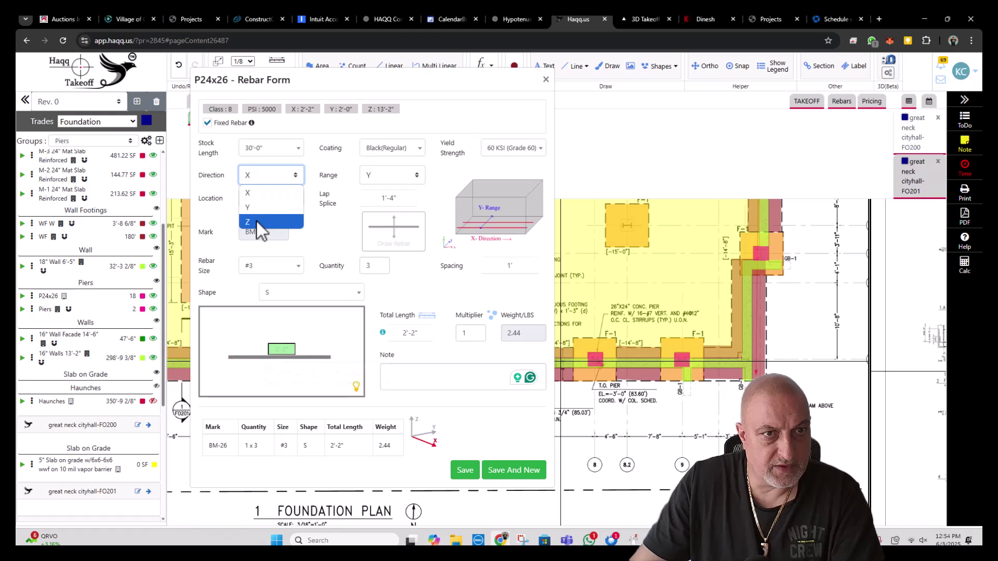
pyautogui.click(256, 220)
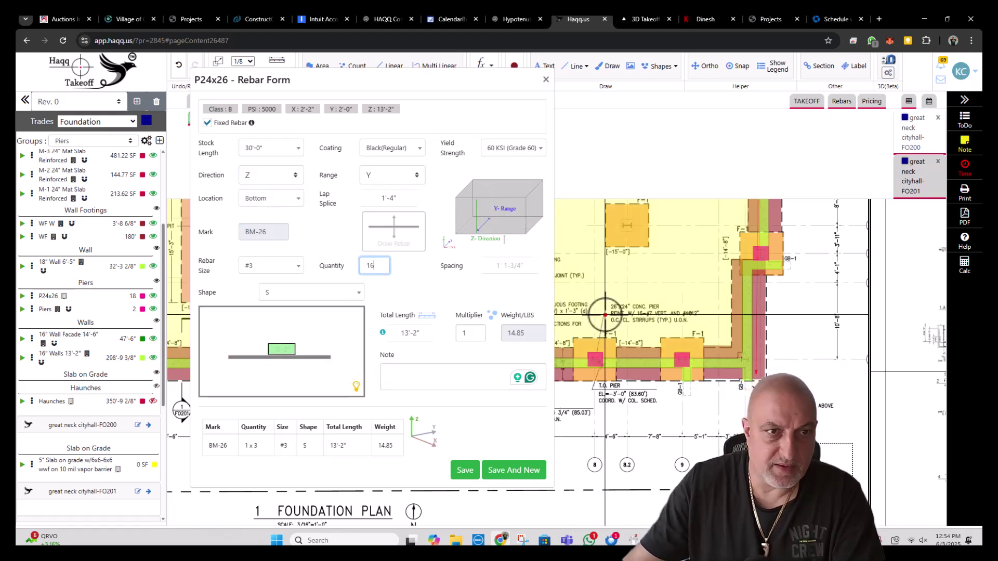
pyautogui.click(280, 266)
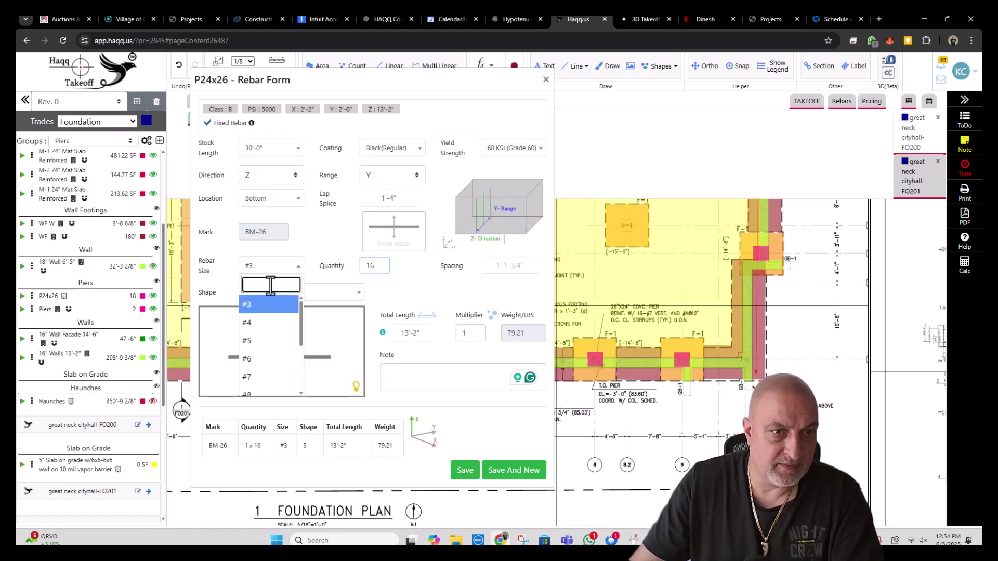
pyautogui.click(261, 375)
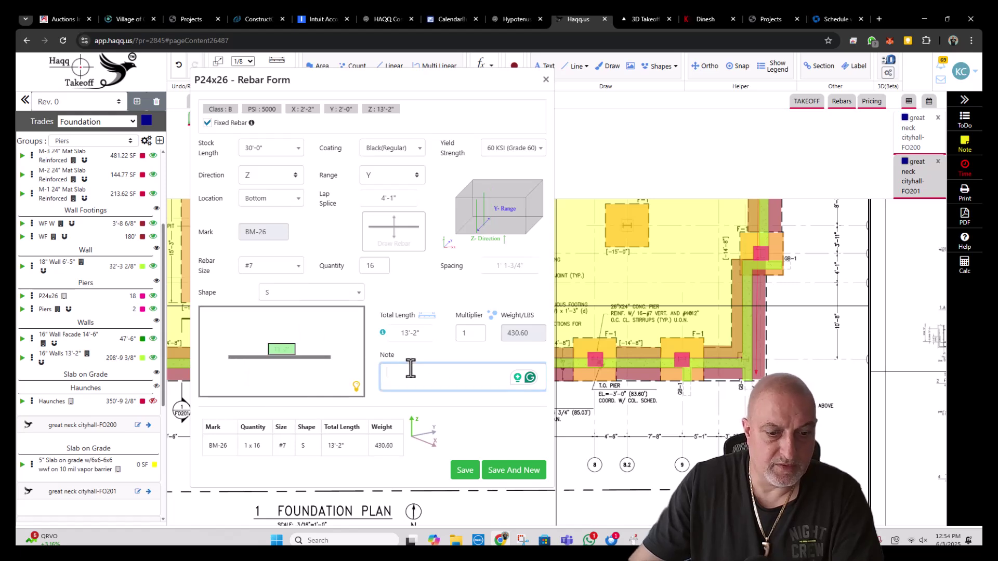
pyautogui.press('capslock')
pyautogui.write('VERT')
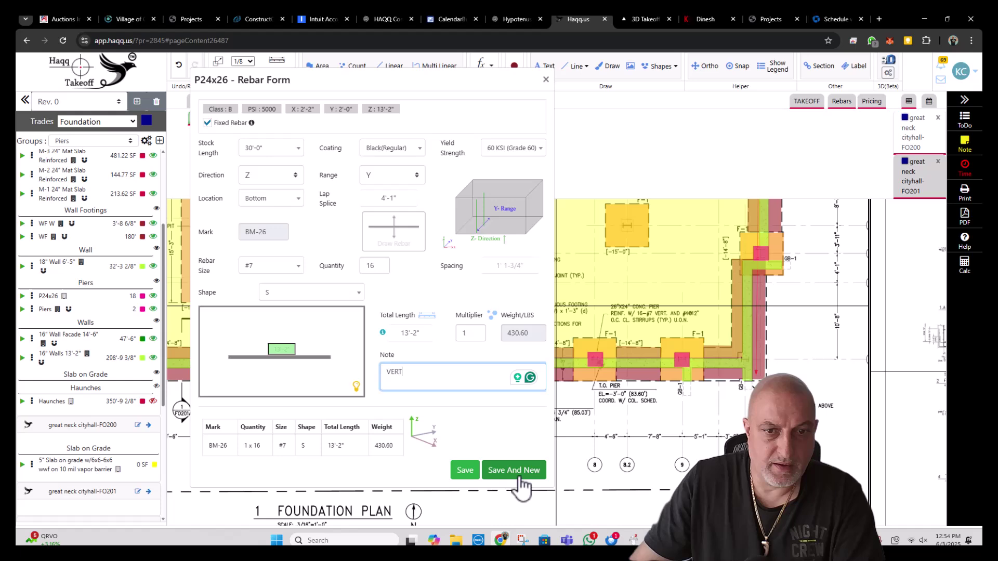
pyautogui.click(515, 470)
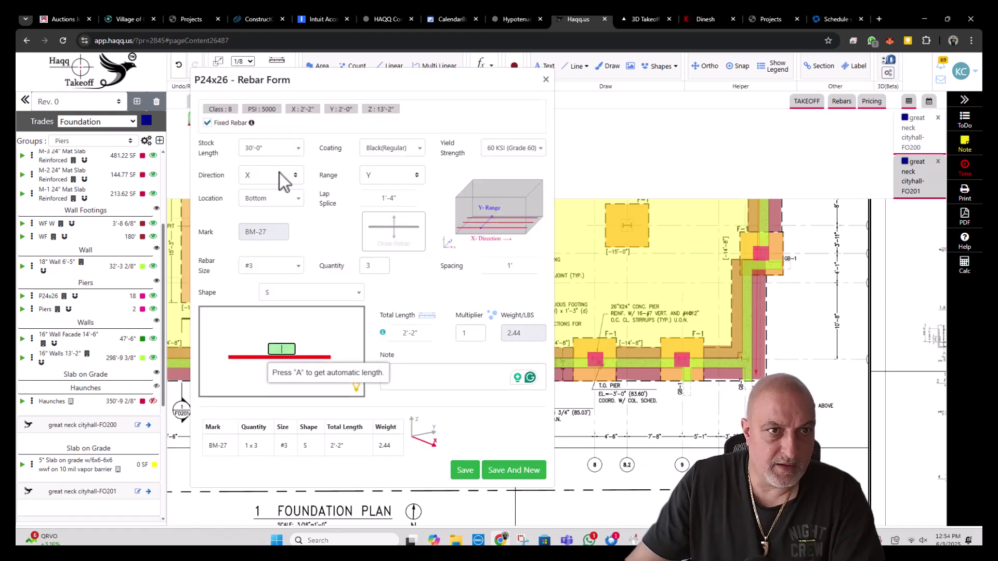
# - Add 16 #7 dowels in the Z direction to the P24x26 piers, using shape 2 with a 6' main leg and the note DOWELS
pyautogui.click(279, 172)
pyautogui.click(263, 215)
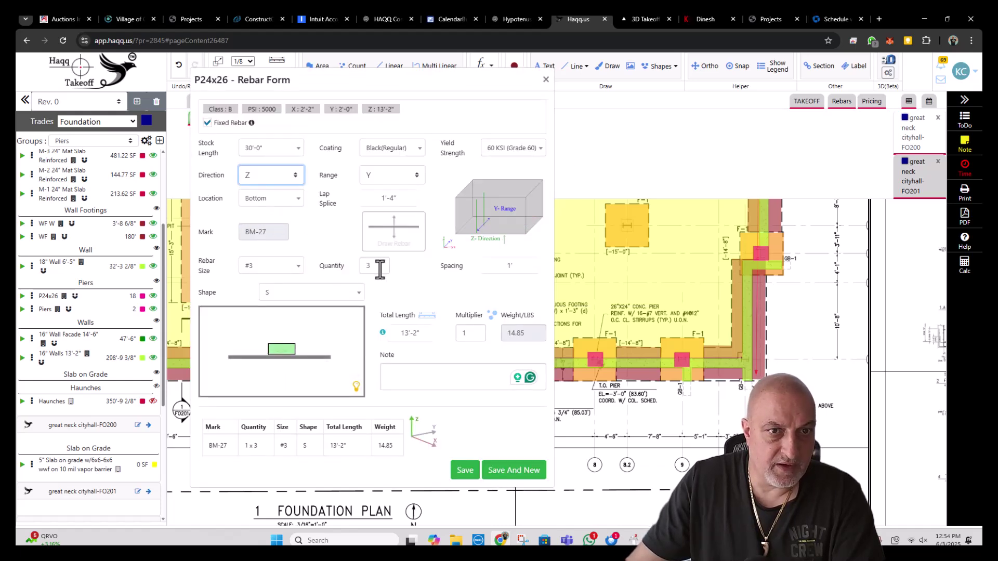
pyautogui.write('16')
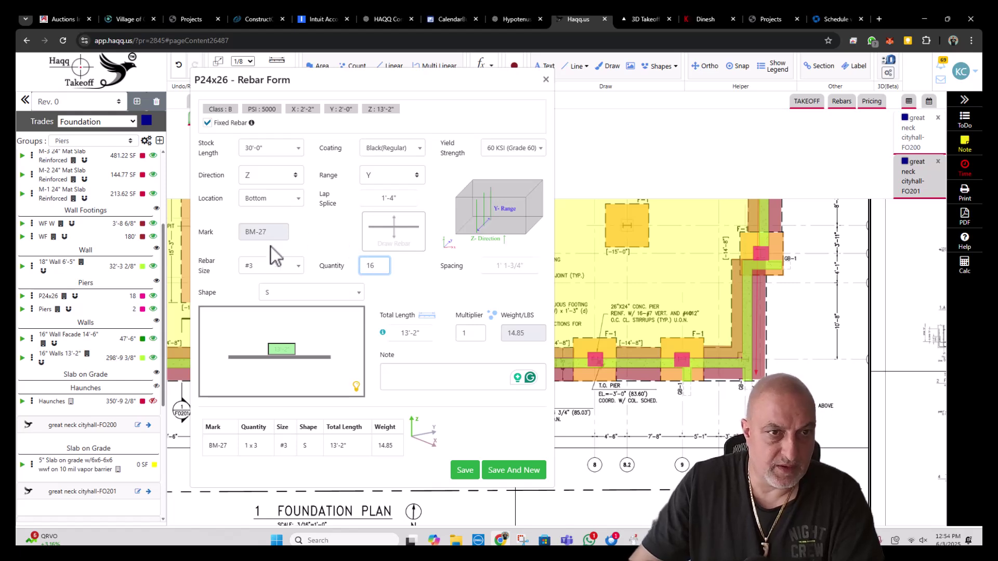
pyautogui.click(271, 265)
pyautogui.click(266, 378)
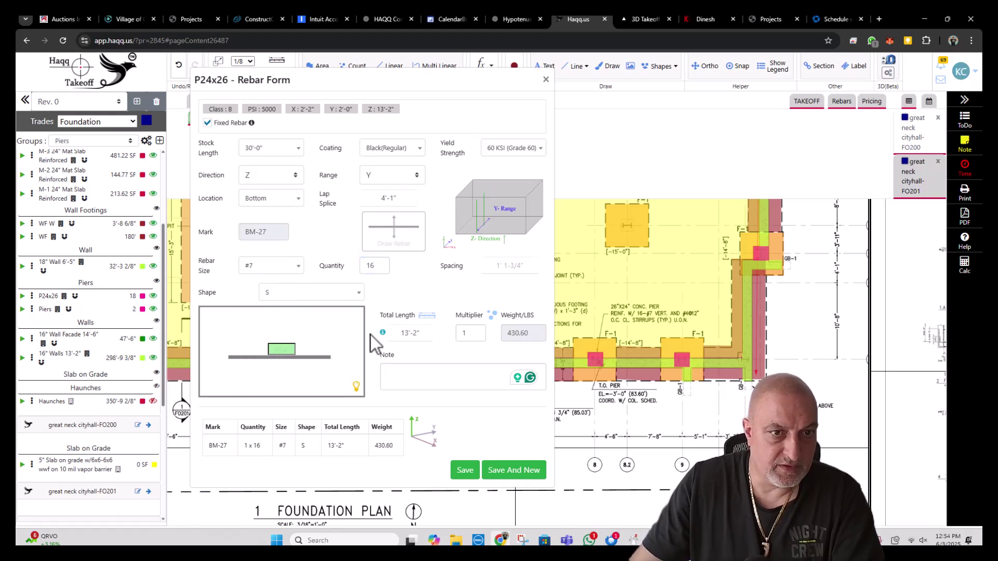
pyautogui.click(328, 295)
pyautogui.click(316, 370)
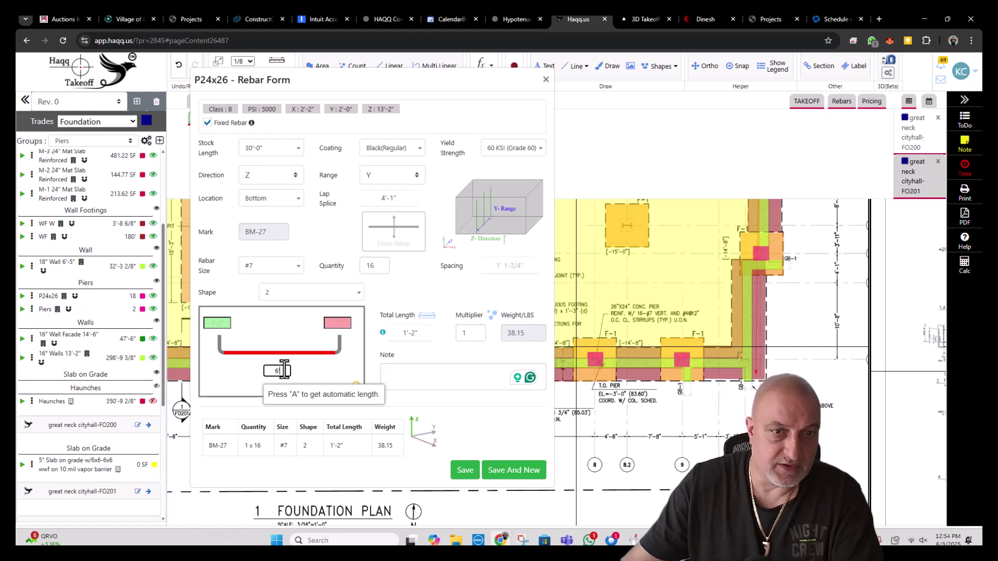
pyautogui.click(449, 366)
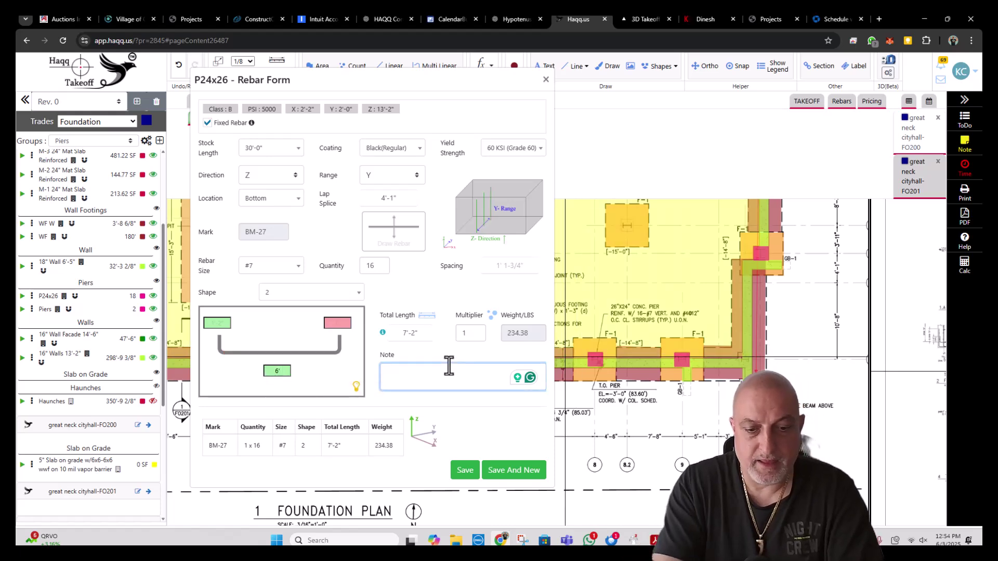
pyautogui.click(522, 469)
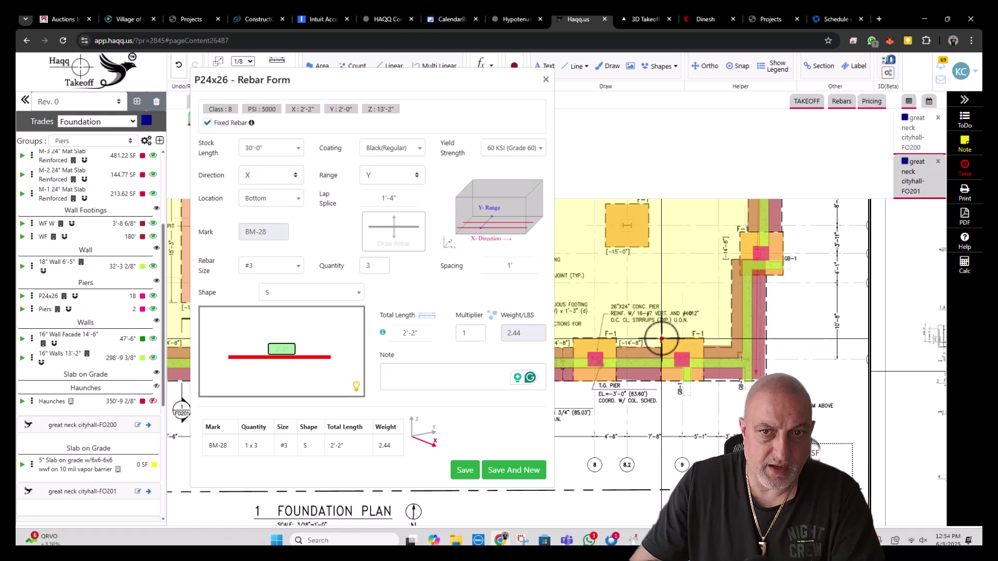
# - Start another rebar entry for the P24x26 piers with #4 bars in the X direction and a Z range
pyautogui.click(264, 172)
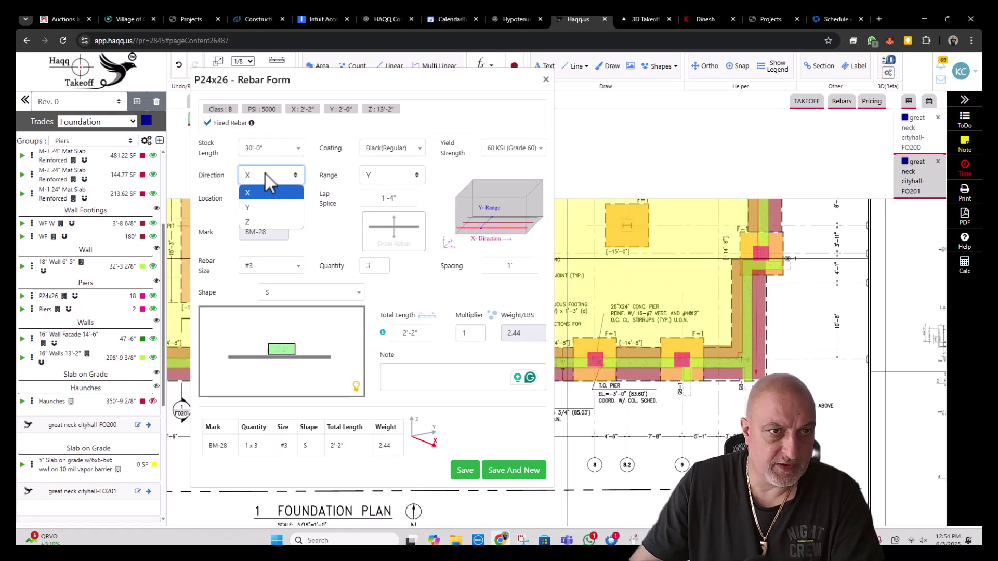
pyautogui.click(263, 223)
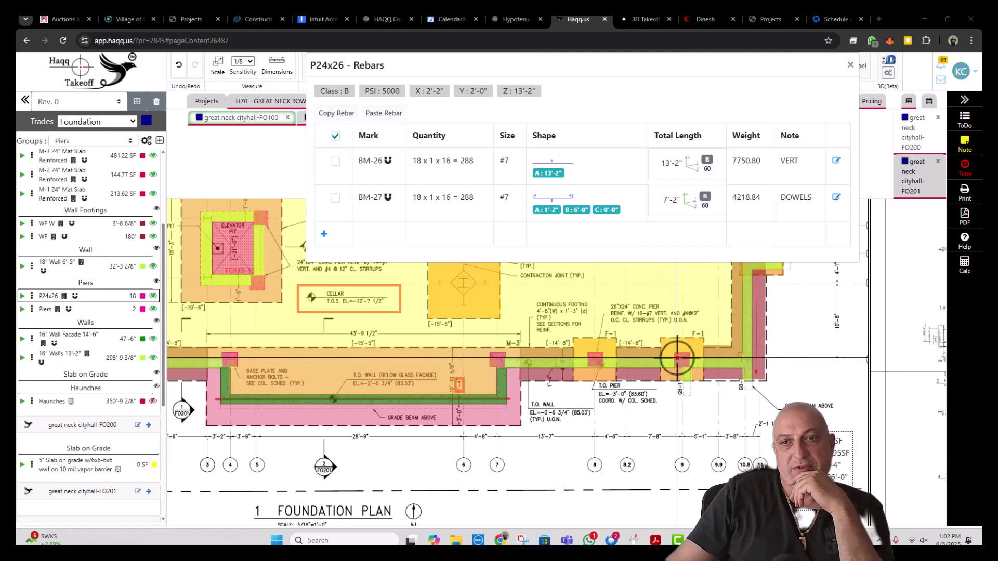
pyautogui.click(323, 237)
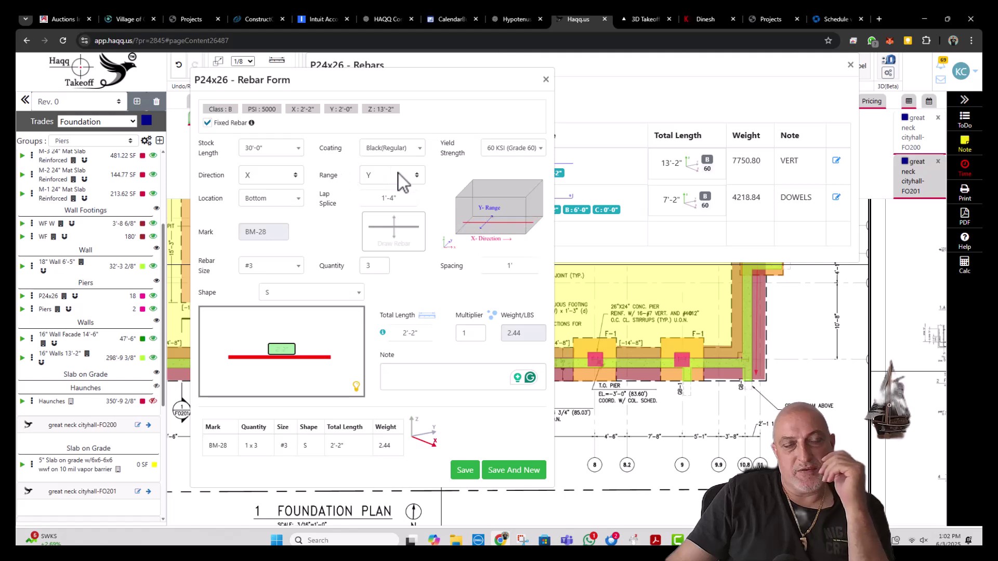
pyautogui.click(398, 174)
pyautogui.click(391, 223)
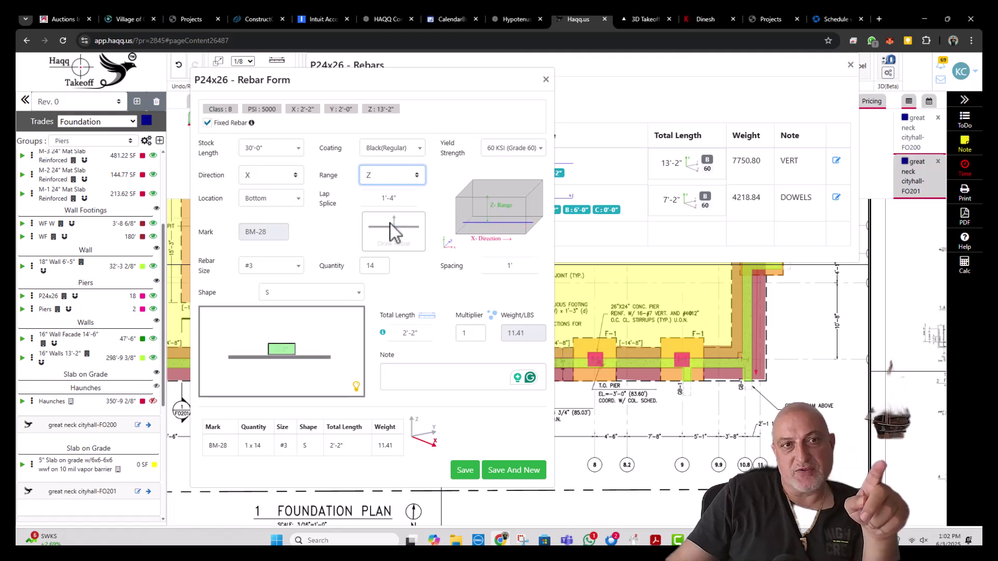
pyautogui.click(283, 265)
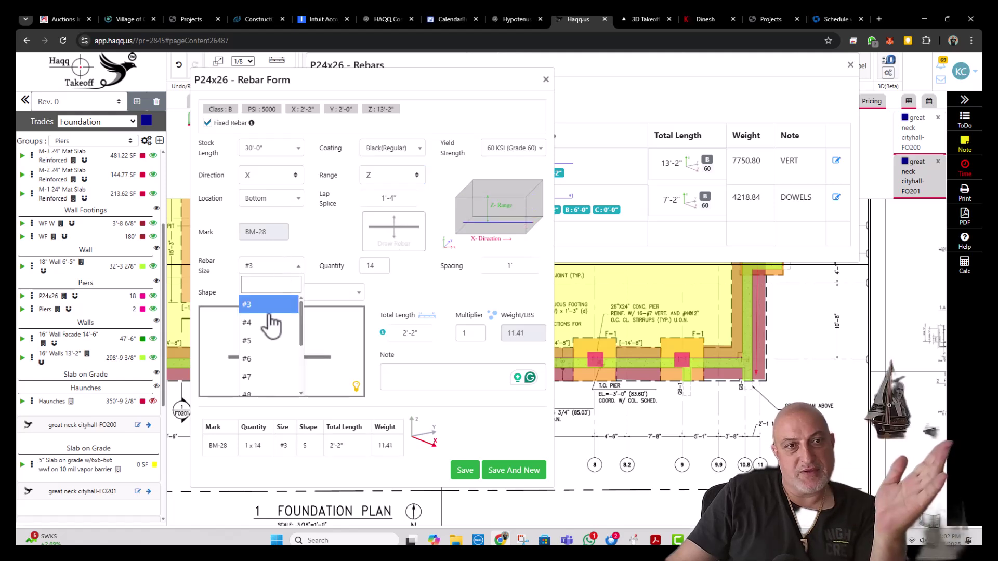
pyautogui.click(284, 309)
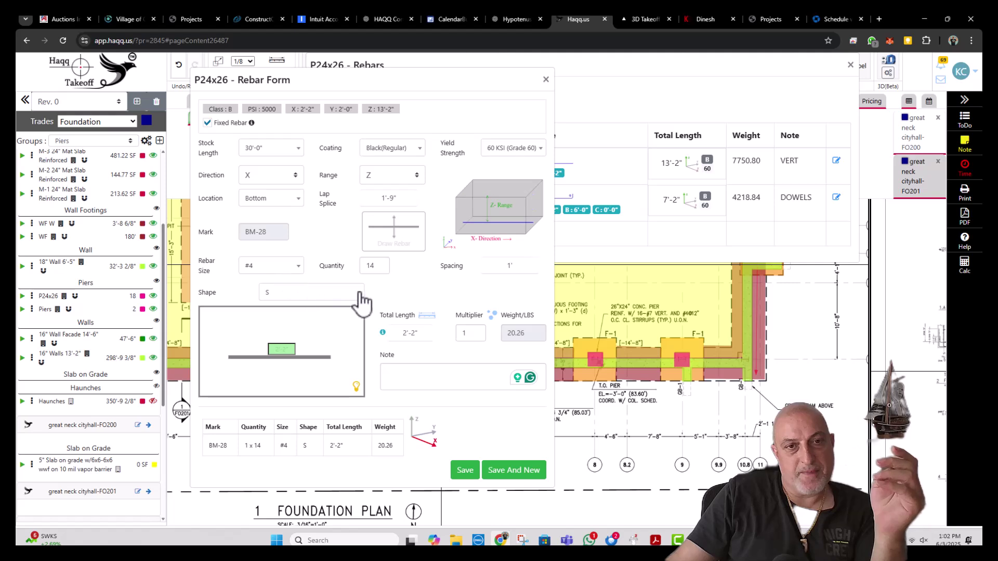
# - Give the #4 bars the T1 tie shape with the standard hook and automatic lengths, add the note TIES and save
pyautogui.click(297, 294)
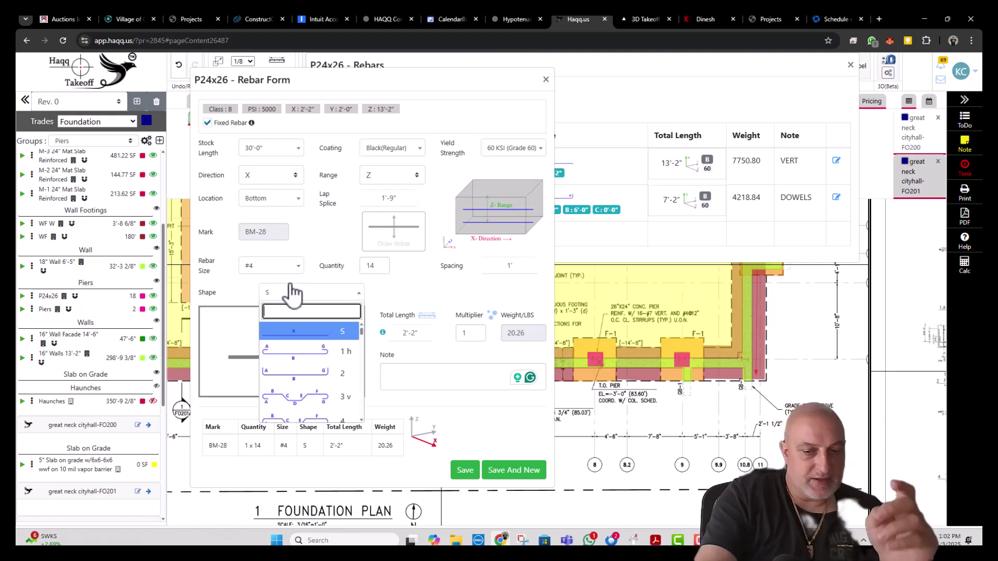
pyautogui.write('T')
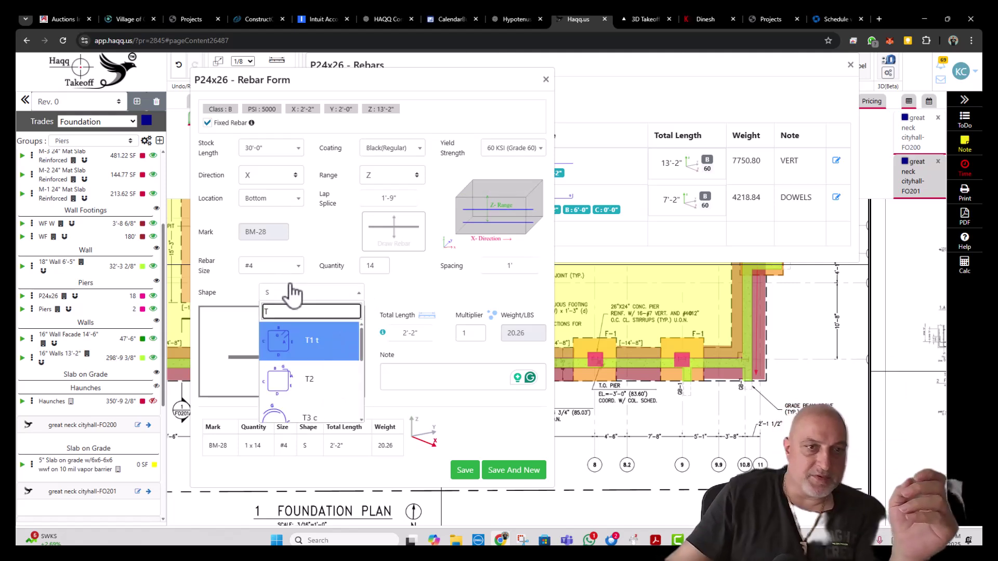
pyautogui.click(310, 347)
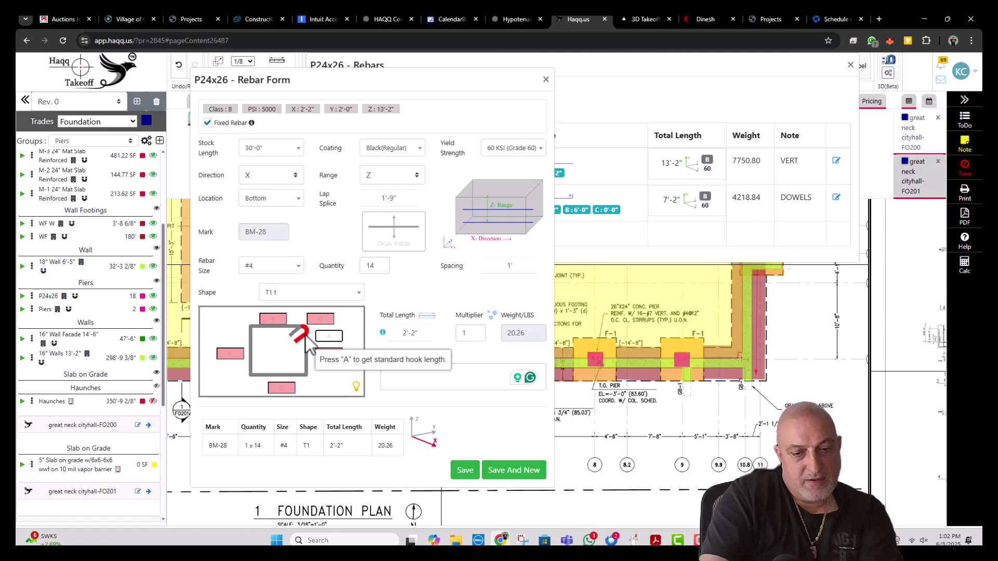
pyautogui.press('a')
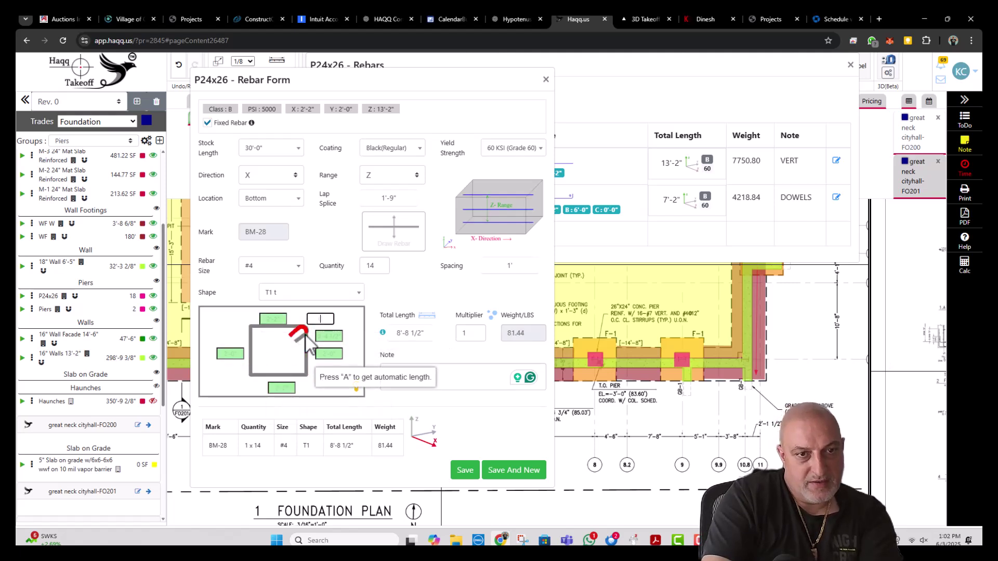
pyautogui.press('a')
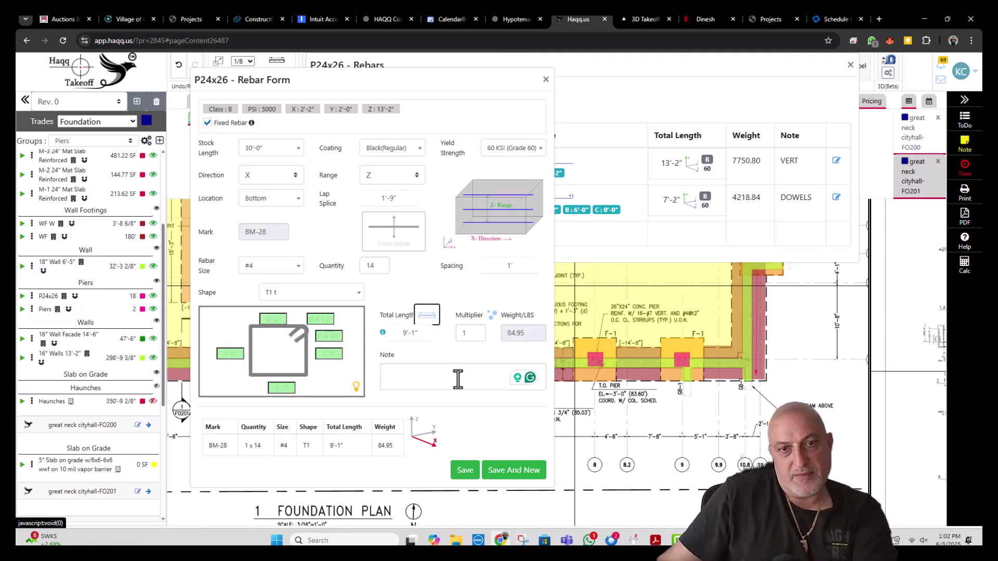
pyautogui.click(457, 379)
pyautogui.write('TIE')
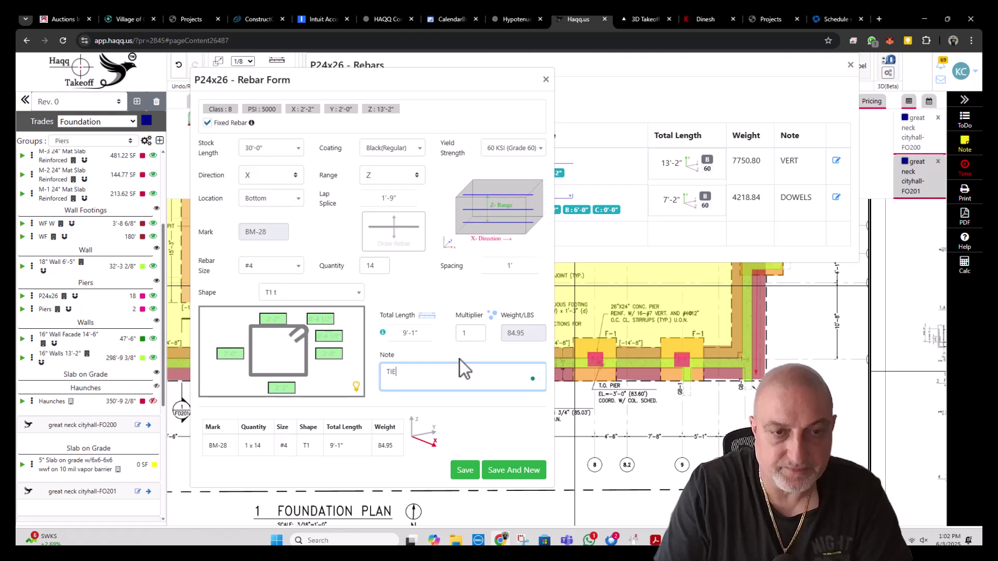
pyautogui.write('S')
pyautogui.click(465, 470)
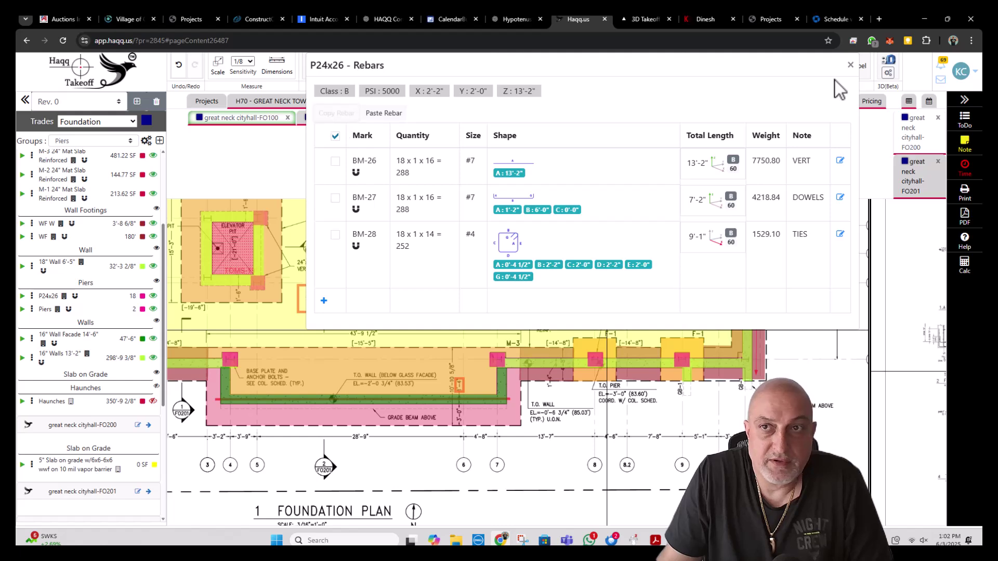
# - Close the P24x26 rebar list and show the Haunches takeoff on the foundation plan
pyautogui.click(849, 67)
pyautogui.scroll(3, 592, 349)
pyautogui.scroll(-3, 575, 339)
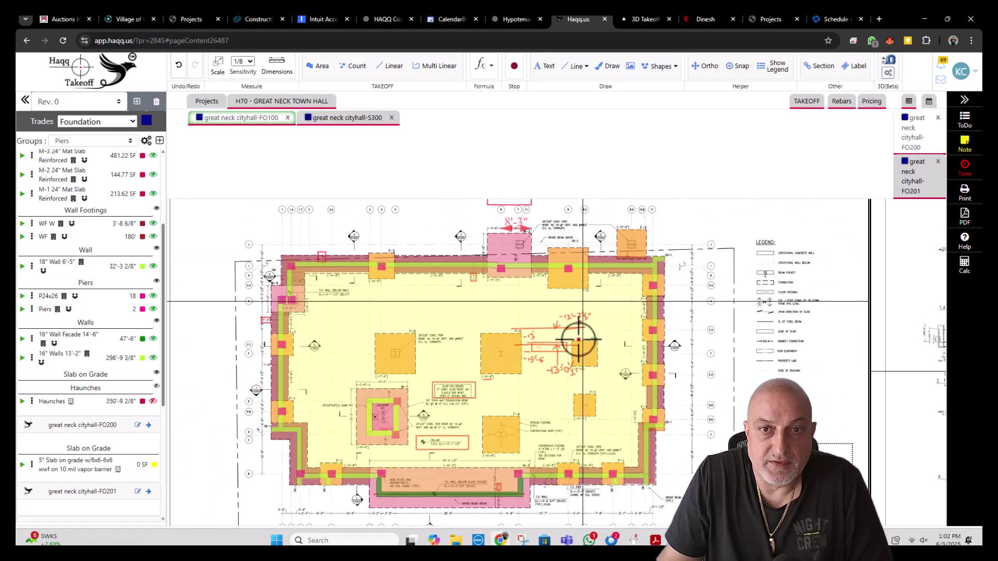
pyautogui.scroll(3, 584, 274)
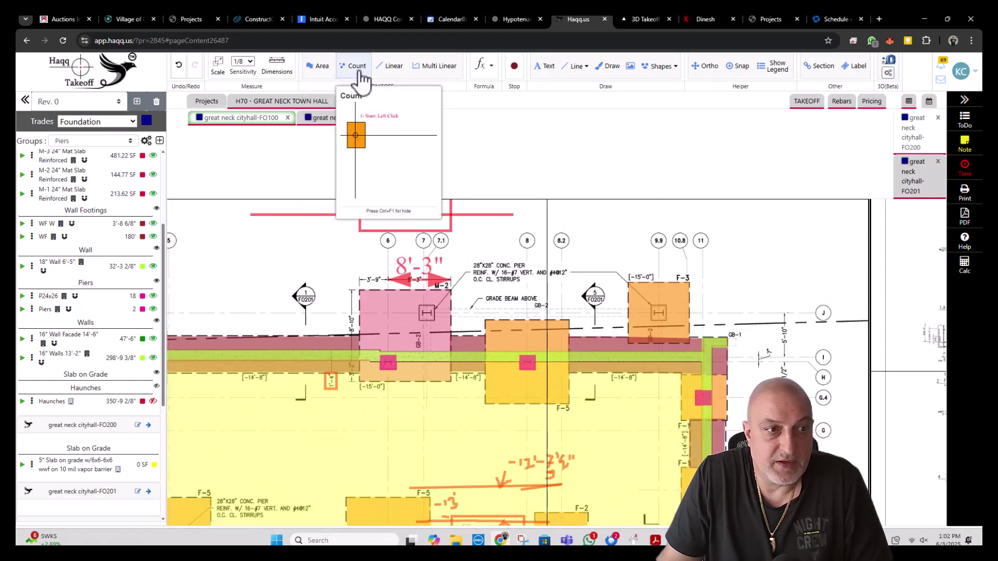
pyautogui.click(146, 403)
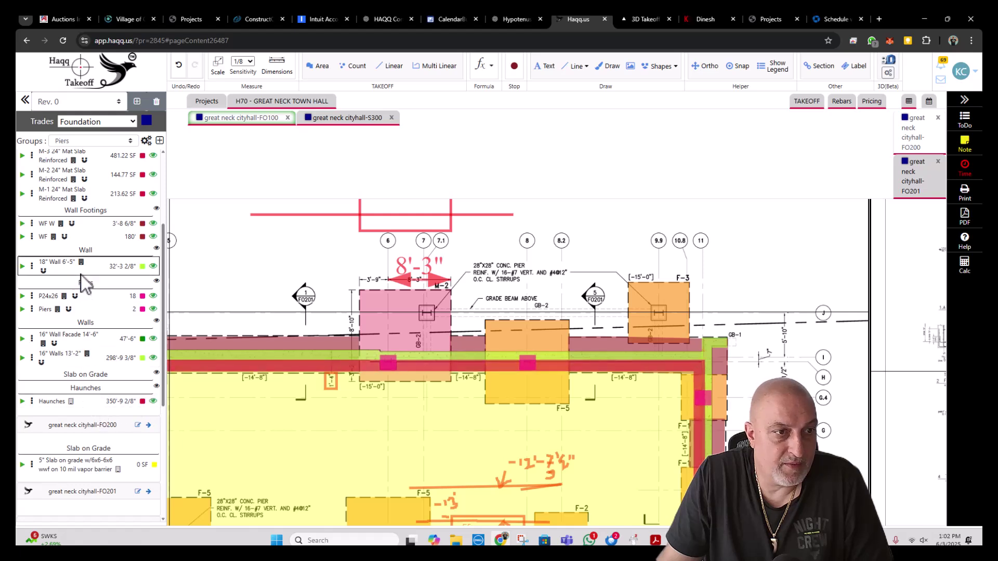
# - Start a new count named P28X28 in the Piers group with a square shape
pyautogui.click(353, 65)
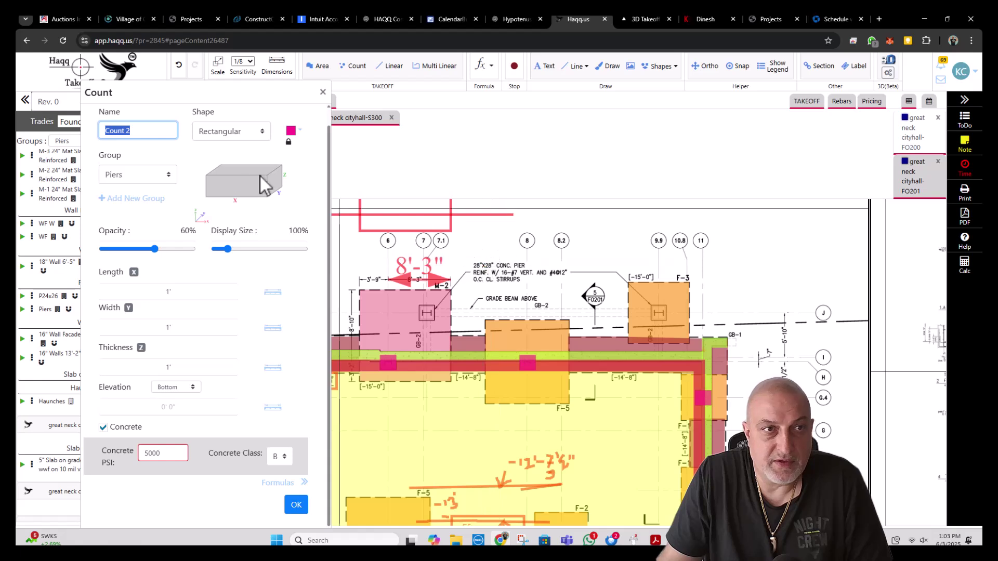
pyautogui.write('P')
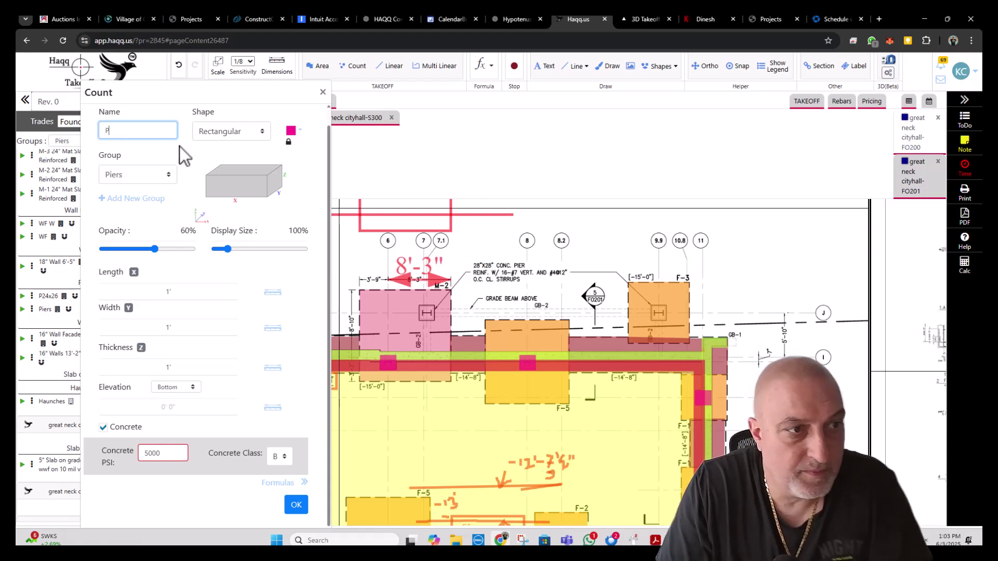
pyautogui.write('28X28')
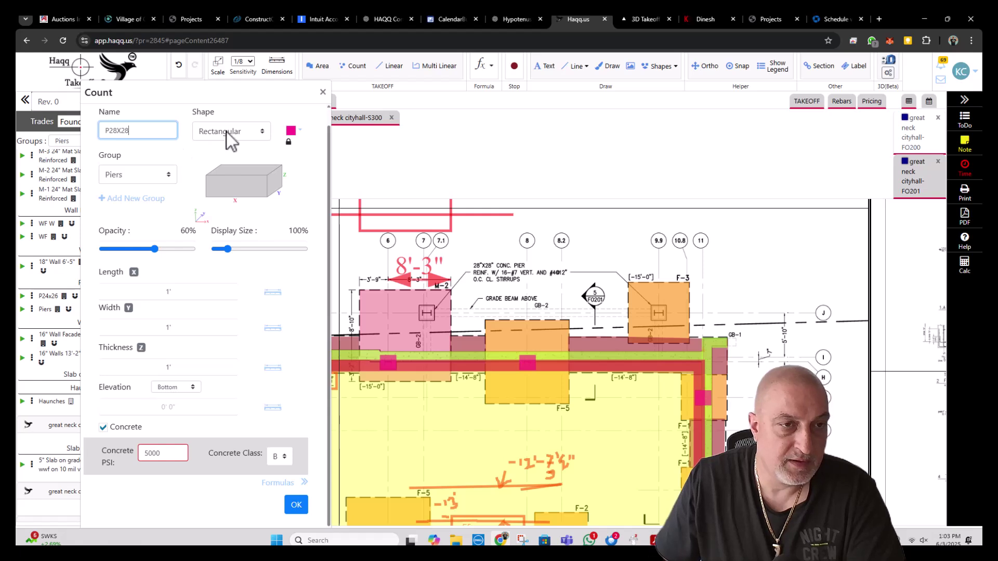
pyautogui.click(249, 137)
pyautogui.click(236, 179)
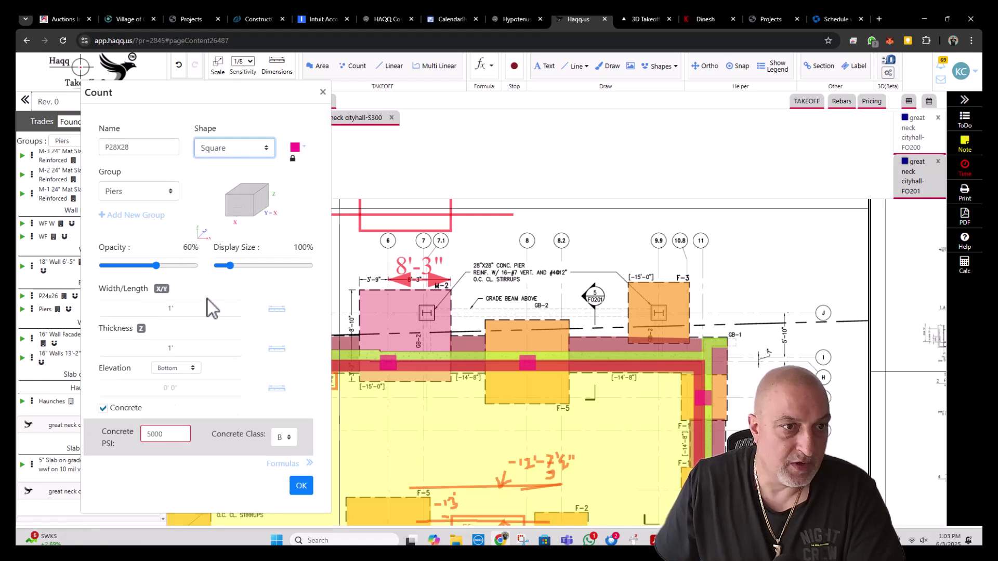
# - Set the P28X28 count to 28" width/length, 13'-2" thickness and a bottom elevation of -13'-2", and create it
pyautogui.click(204, 308)
pyautogui.write('28')
pyautogui.press('Tab')
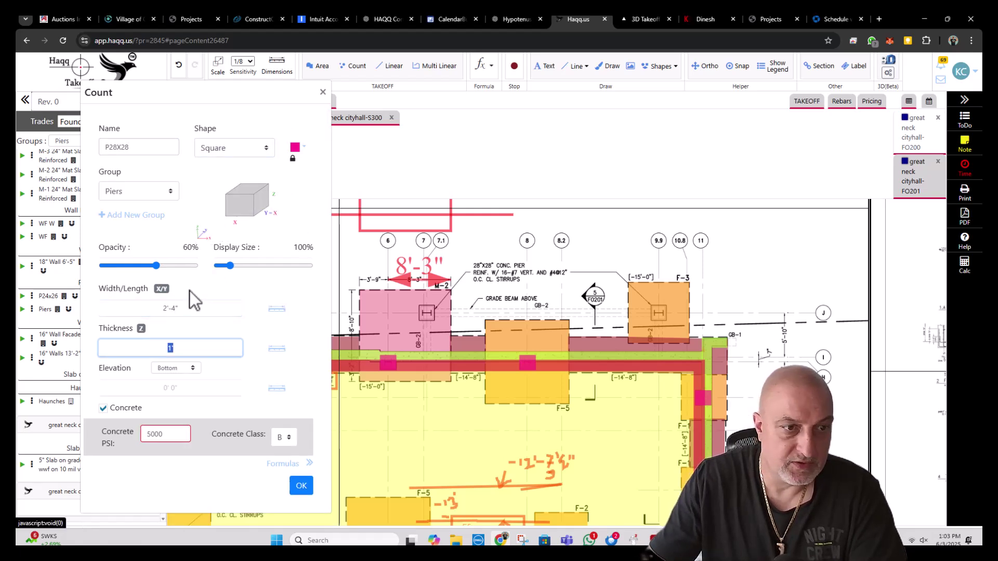
pyautogui.write("13'-2")
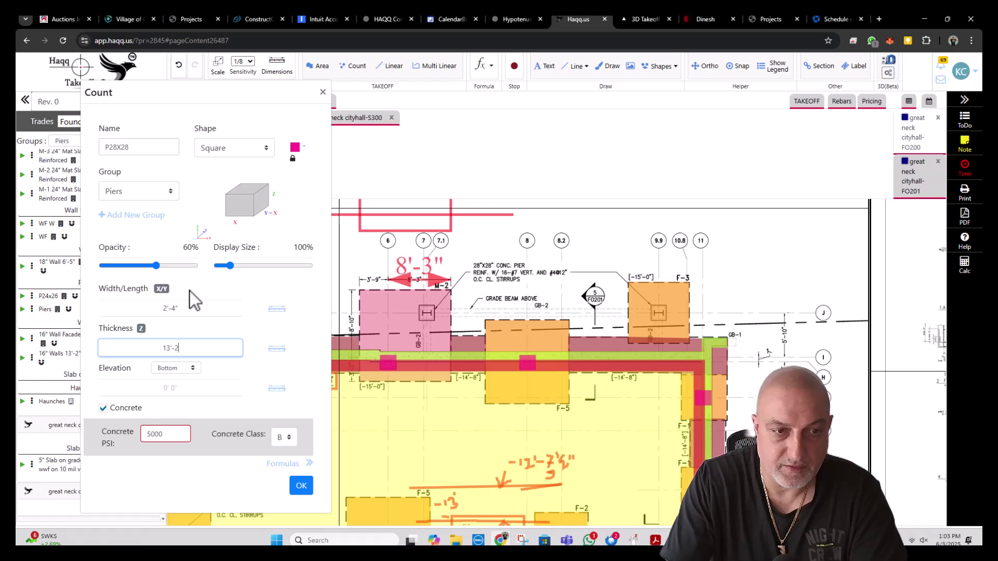
pyautogui.click(195, 390)
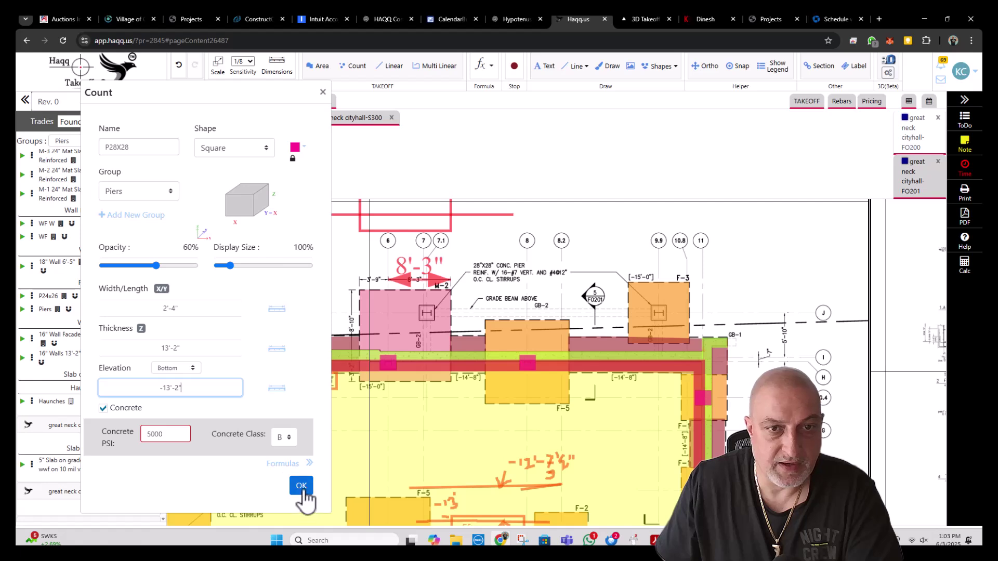
pyautogui.click(302, 487)
# - Place P28X28 piers on the M-2 mat near grid 7 and the F-3 footing near grid 9.9
pyautogui.click(426, 312)
pyautogui.click(488, 309)
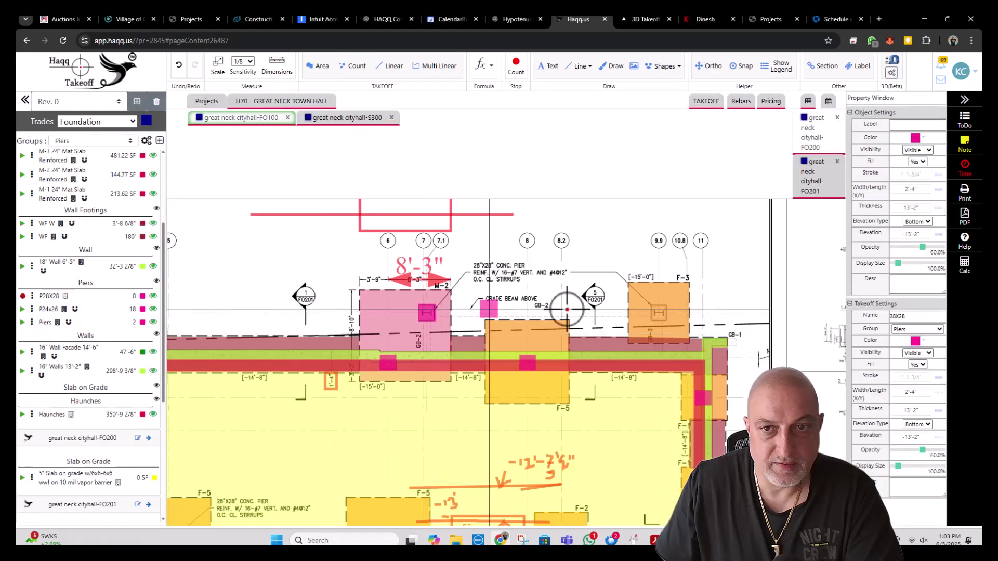
pyautogui.click(658, 314)
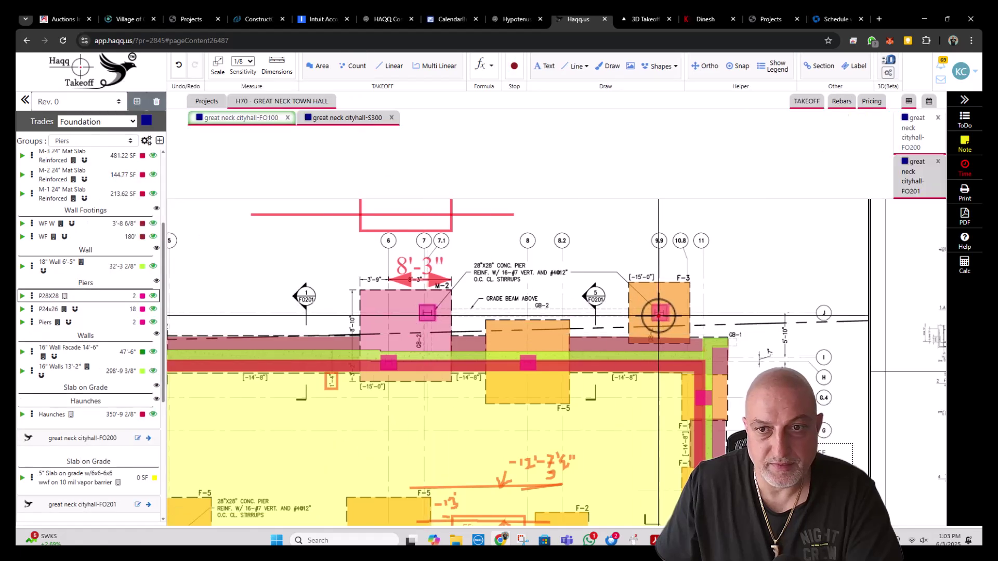
# - Paste the copied P24x26 rebars into the P28X28 piers and close the rebar list
pyautogui.rightClick(659, 313)
pyautogui.click(683, 445)
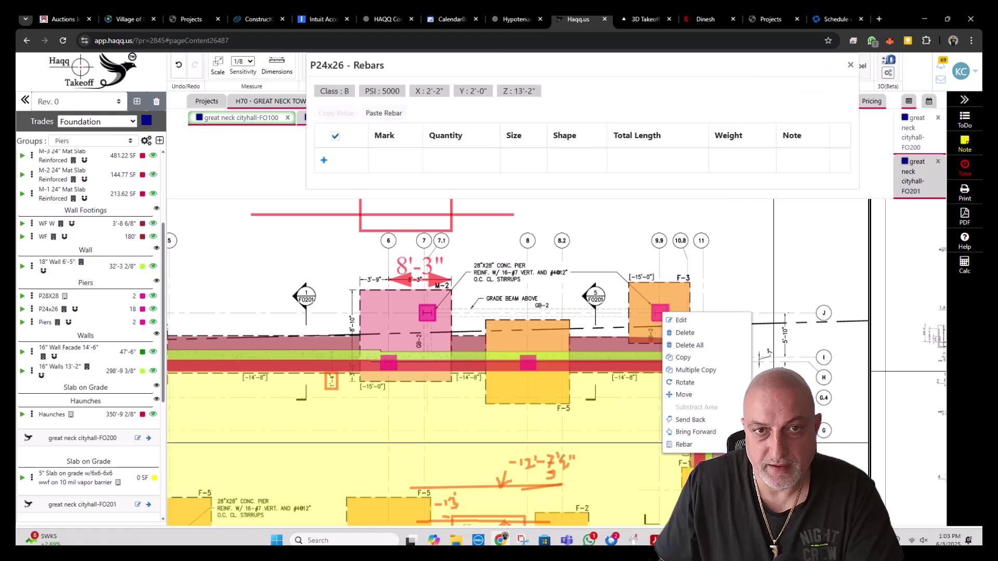
pyautogui.click(382, 114)
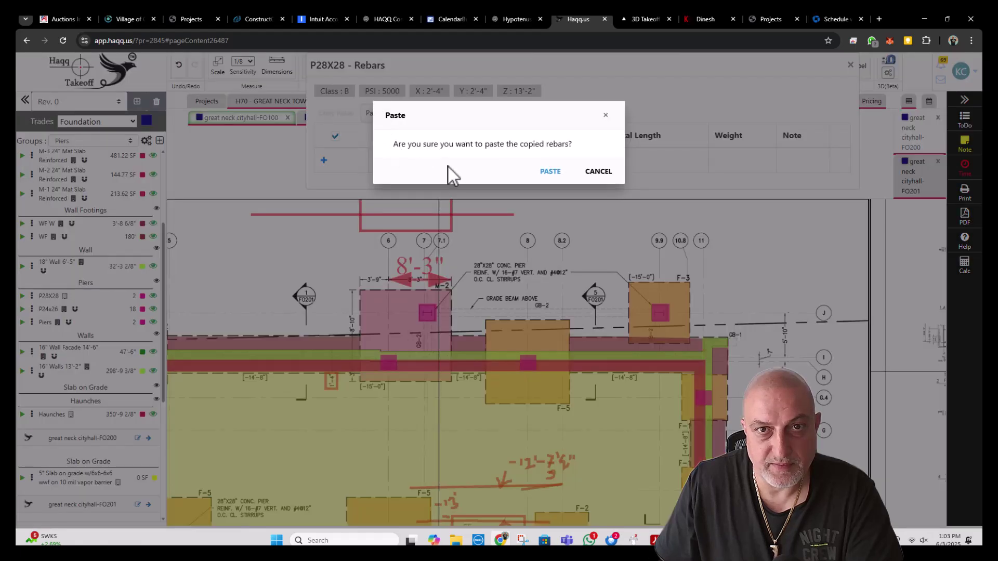
pyautogui.click(551, 172)
pyautogui.click(849, 66)
# - Check the piers in the 3D model, then examine the interior footings and their 28"x28" pier callout on the foundation plan
pyautogui.scroll(-3, 613, 233)
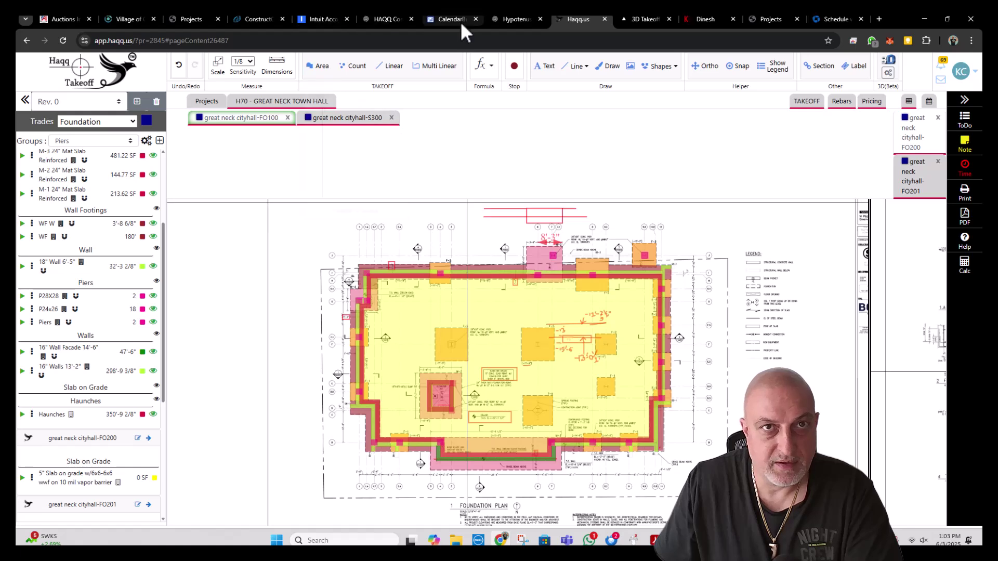
pyautogui.click(644, 17)
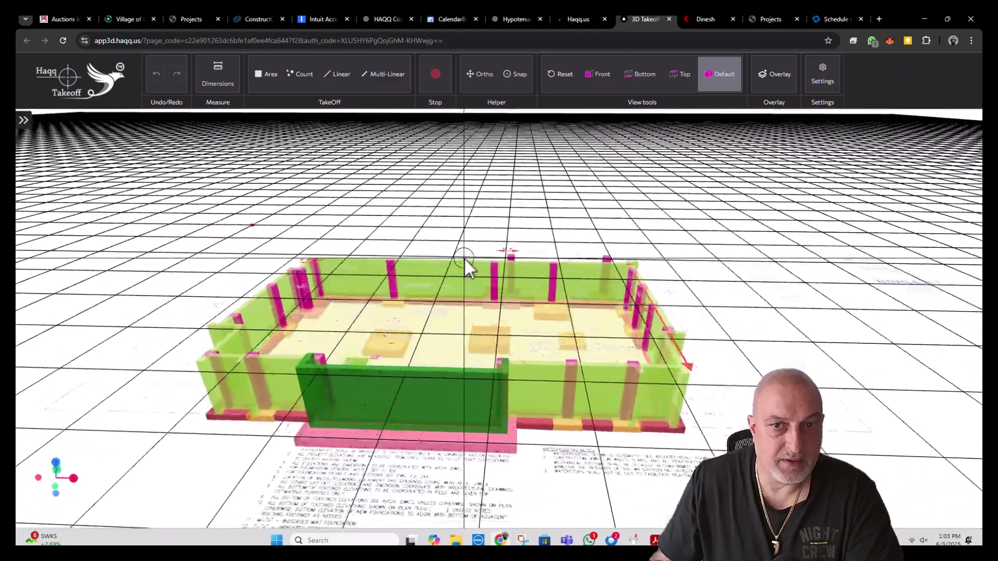
pyautogui.moveTo(465, 260); pyautogui.dragTo(463, 289)
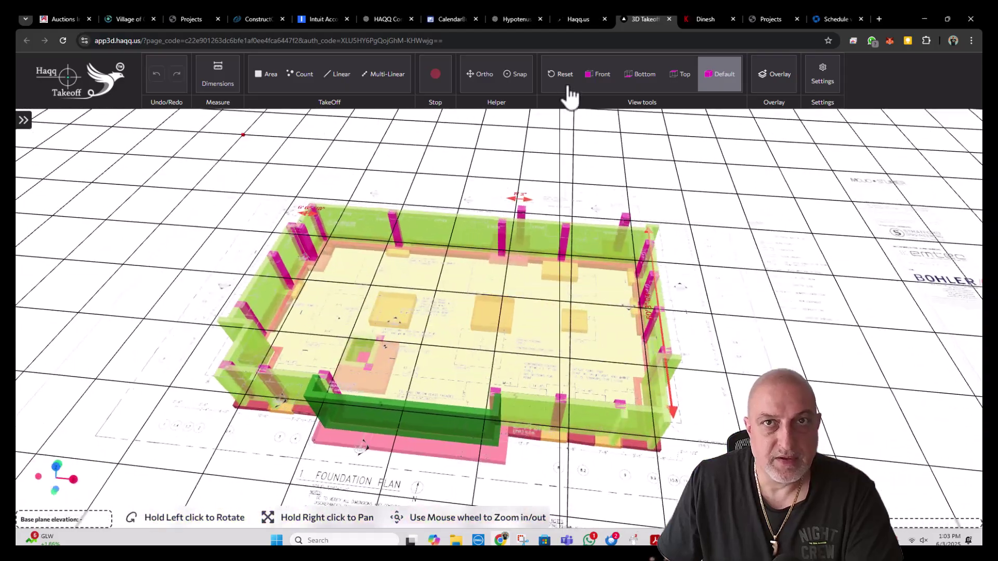
pyautogui.click(575, 18)
pyautogui.scroll(5, 450, 343)
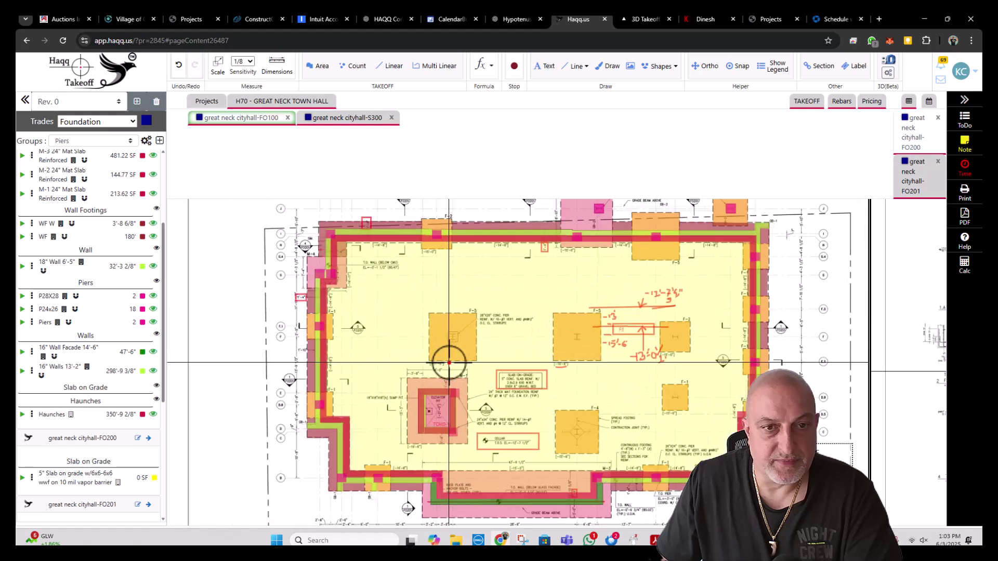
pyautogui.scroll(-2, 535, 338)
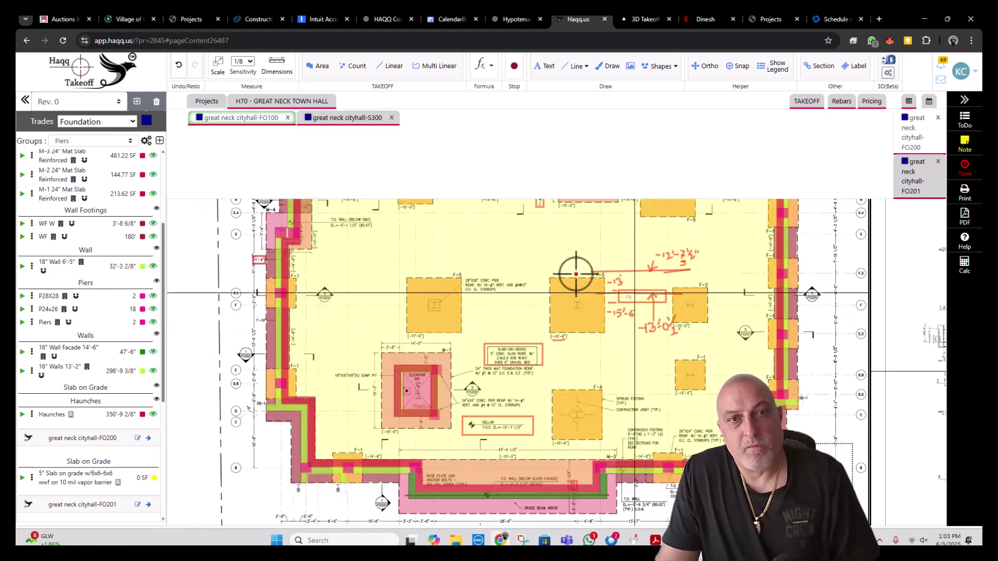
pyautogui.scroll(4, 452, 301)
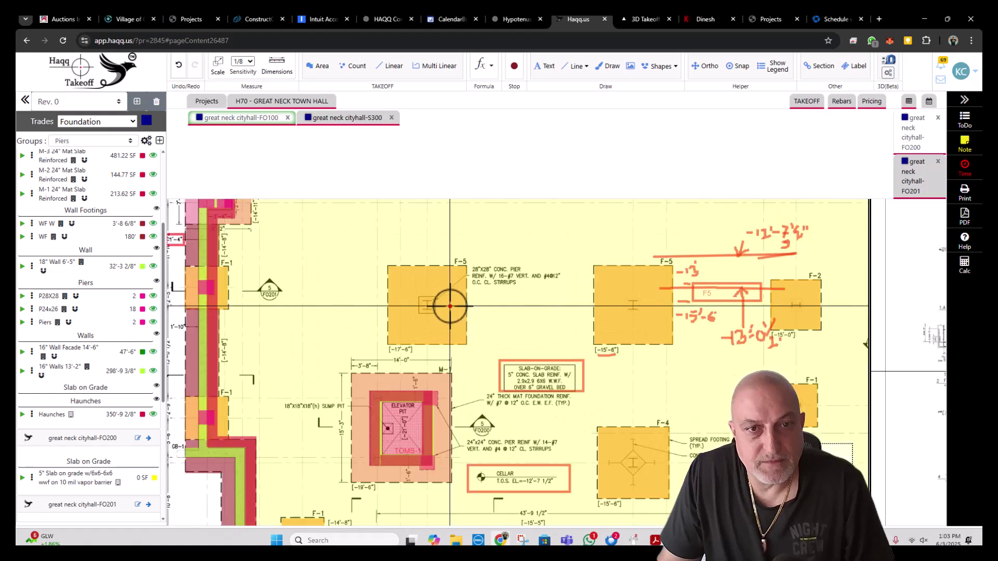
pyautogui.scroll(-3, 398, 358)
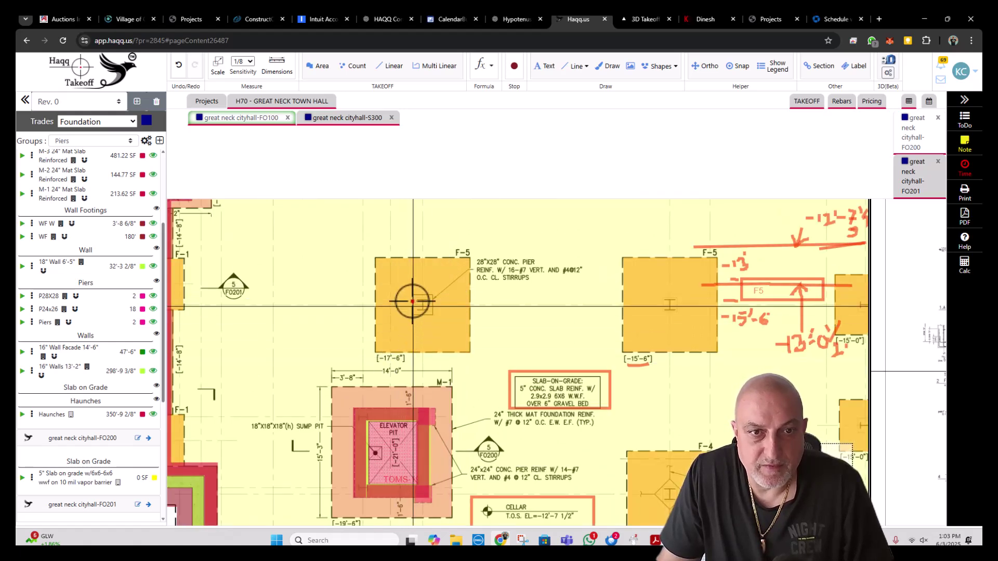
pyautogui.scroll(2, 478, 432)
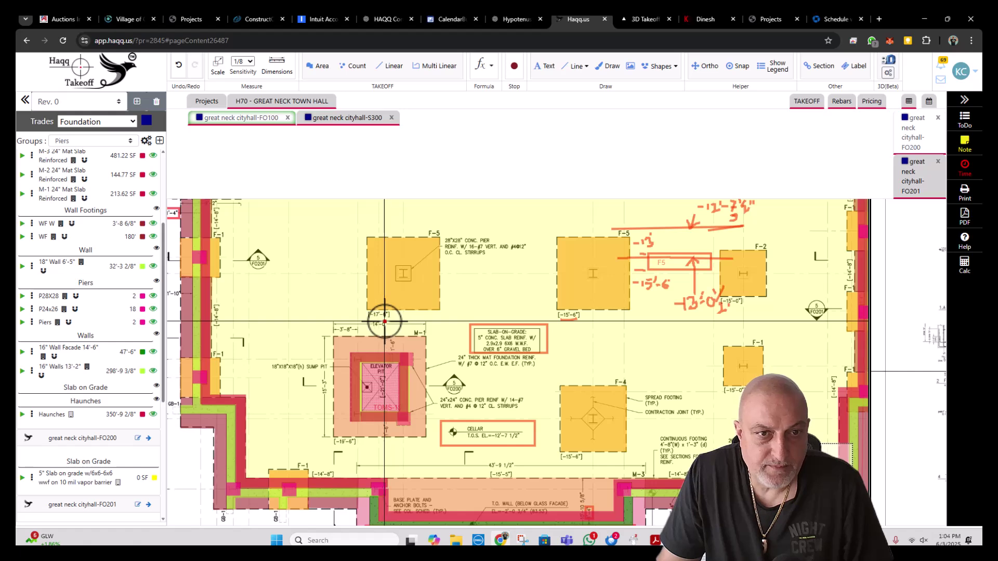
# - Bring the FO201 footing schedule beside the foundation plan and mark -15 freehand on the F-5 footing above the elevator pit
pyautogui.scroll(-4, 336, 283)
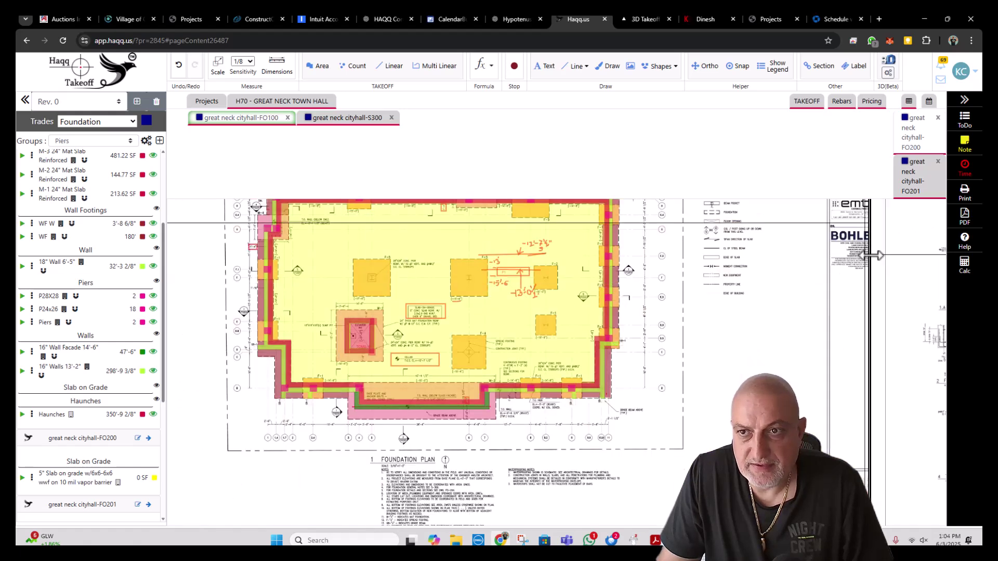
pyautogui.moveTo(871, 255); pyautogui.dragTo(590, 253)
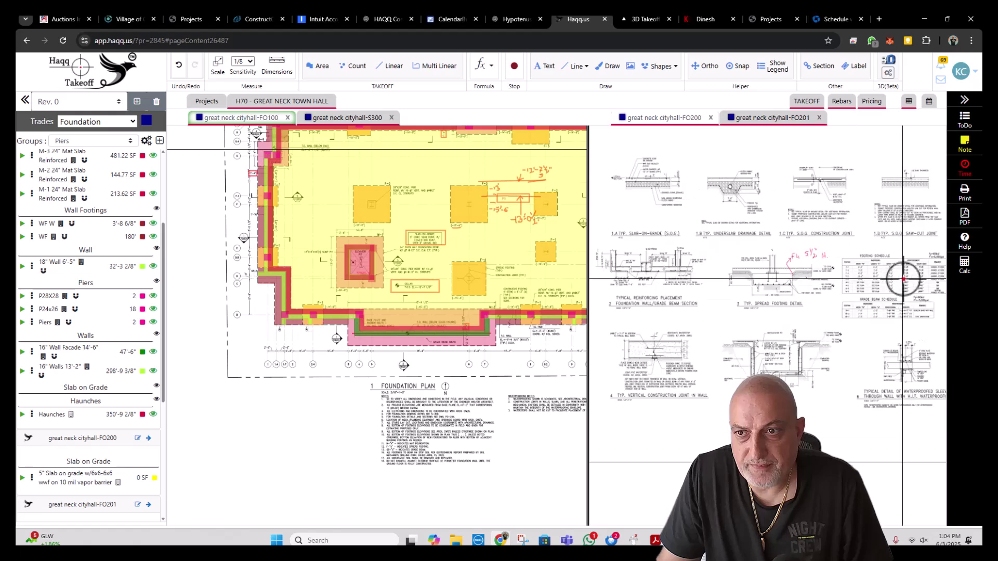
pyautogui.scroll(4, 903, 279)
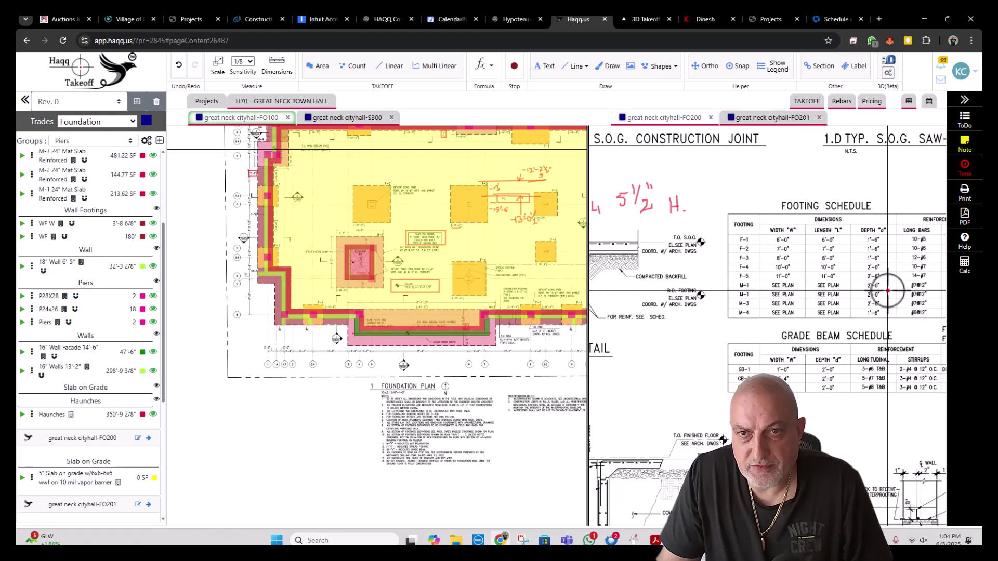
pyautogui.scroll(5, 348, 244)
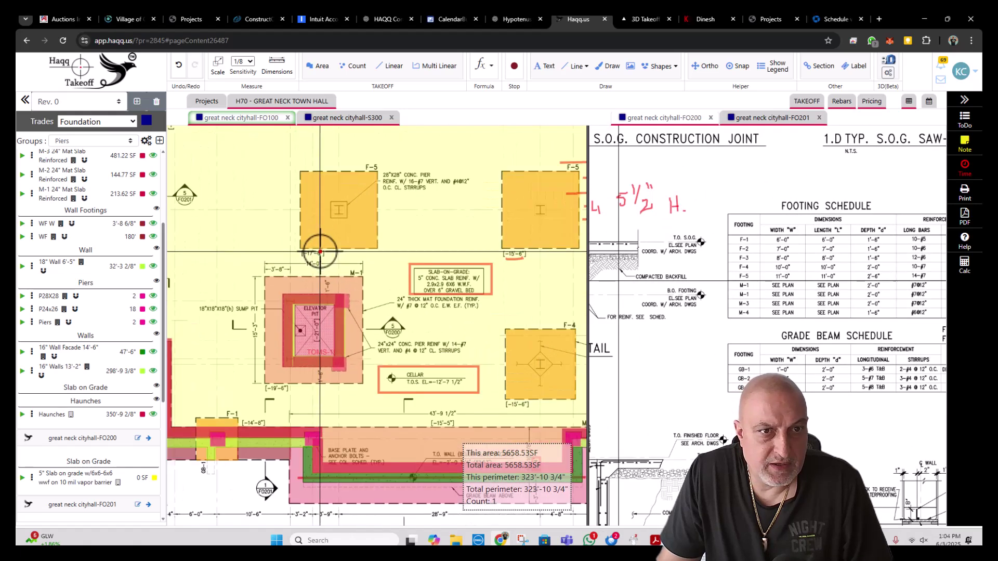
pyautogui.scroll(1, 319, 252)
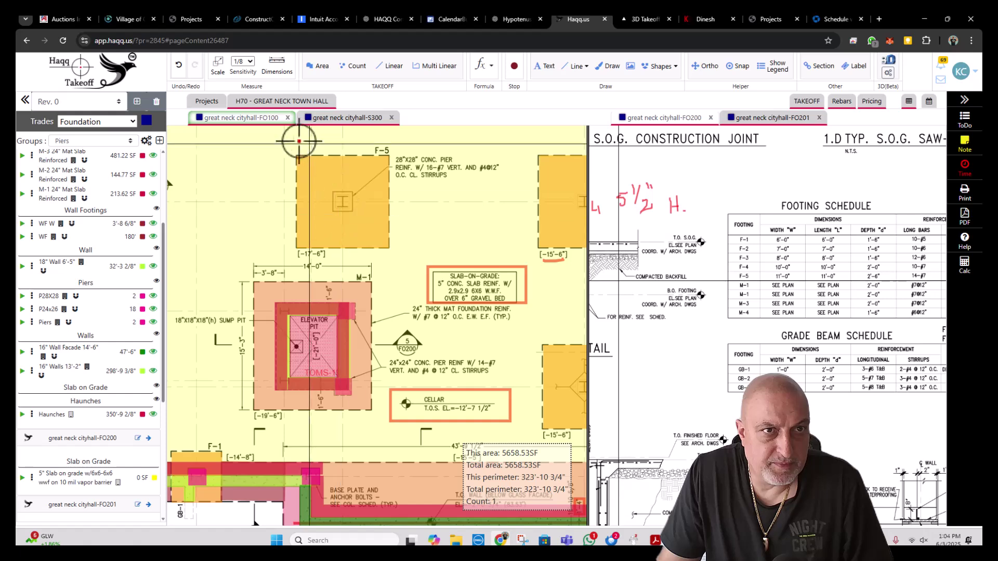
pyautogui.click(609, 66)
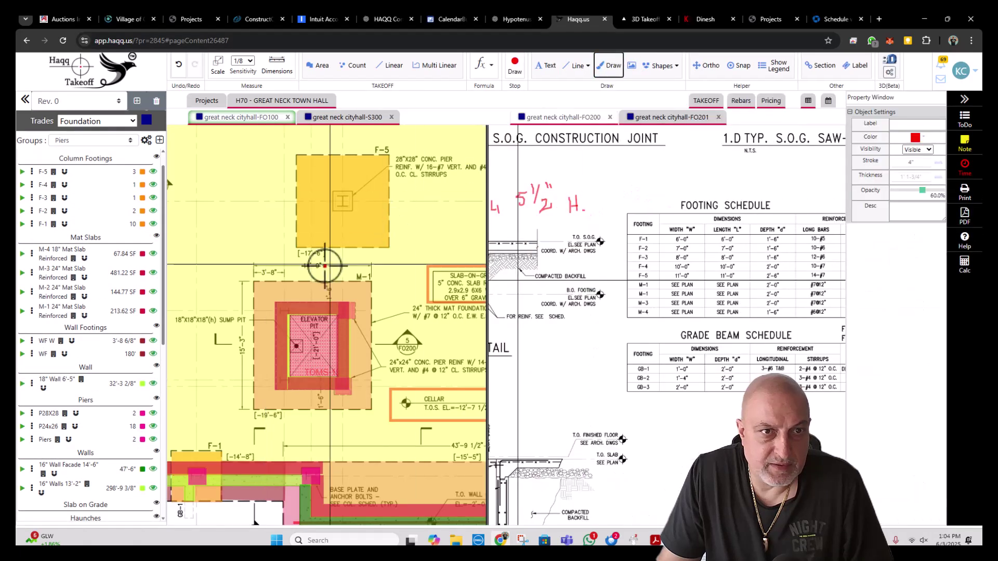
pyautogui.moveTo(323, 228); pyautogui.dragTo(327, 242)
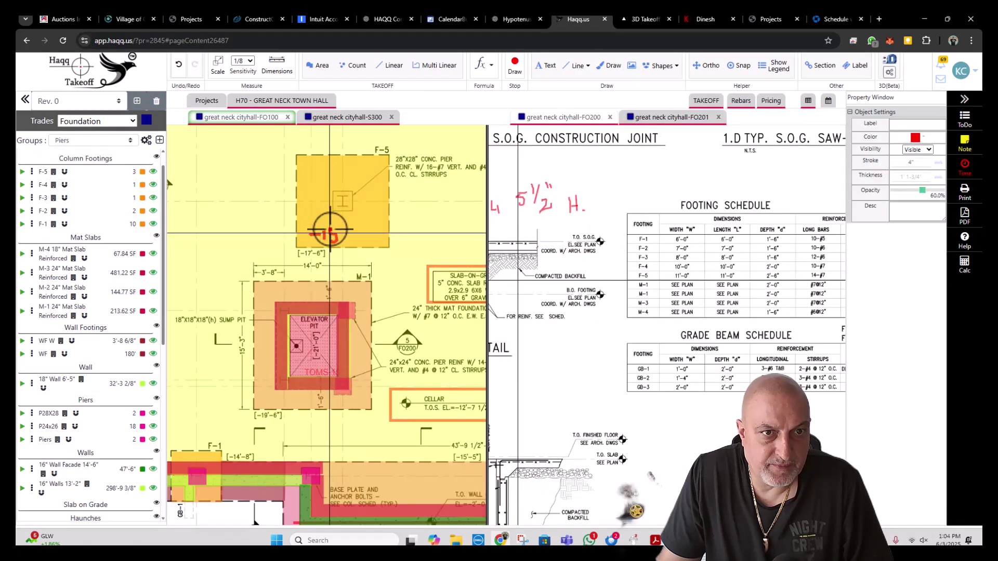
pyautogui.scroll(-1, 333, 262)
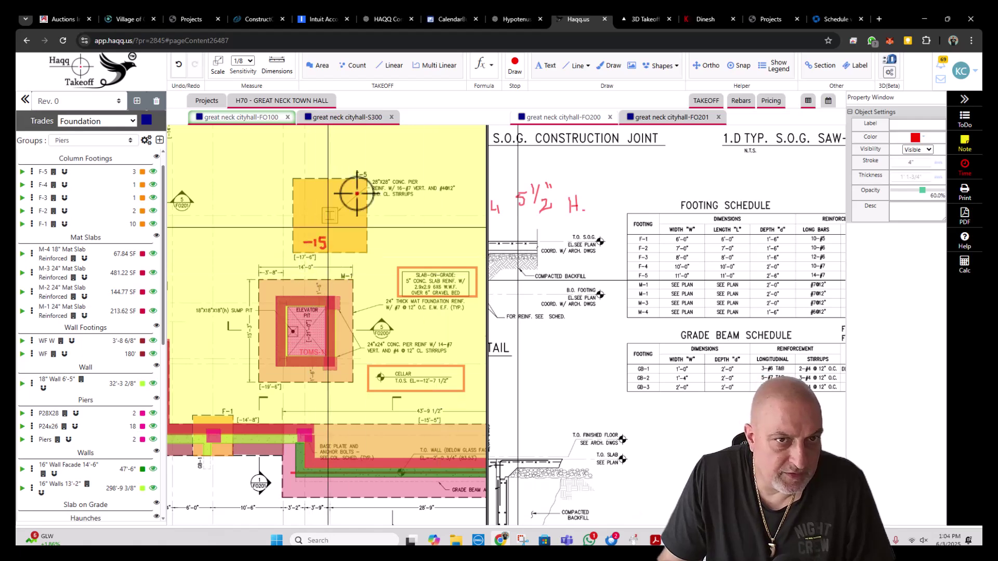
pyautogui.click(368, 182)
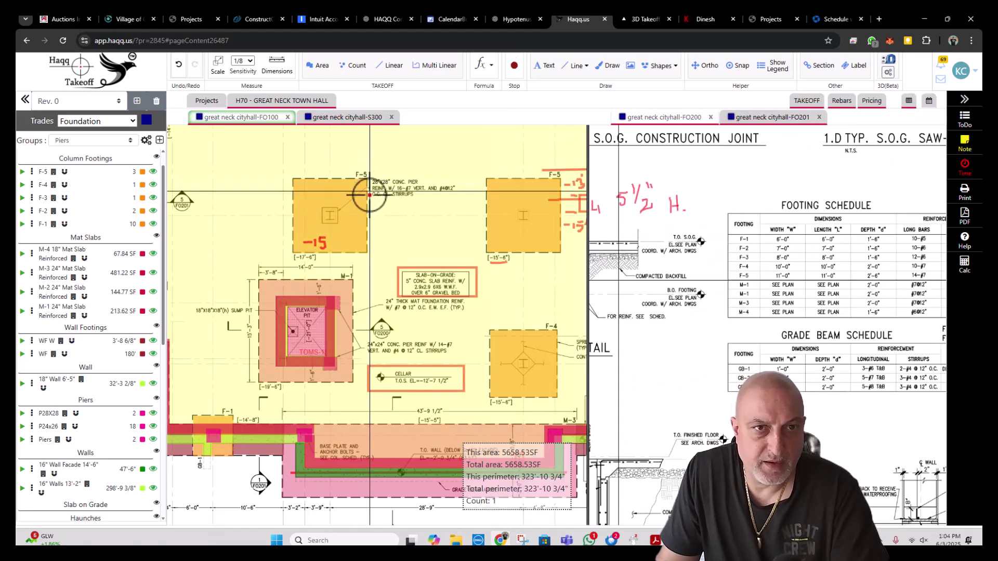
# - Create a P28X28 2'-6" count with 2'-4" width/length, 3' thickness and -15' bottom elevation, and place it on the F-5 footing marked -15
pyautogui.moveTo(330, 233); pyautogui.dragTo(353, 278)
pyautogui.scroll(1, 341, 264)
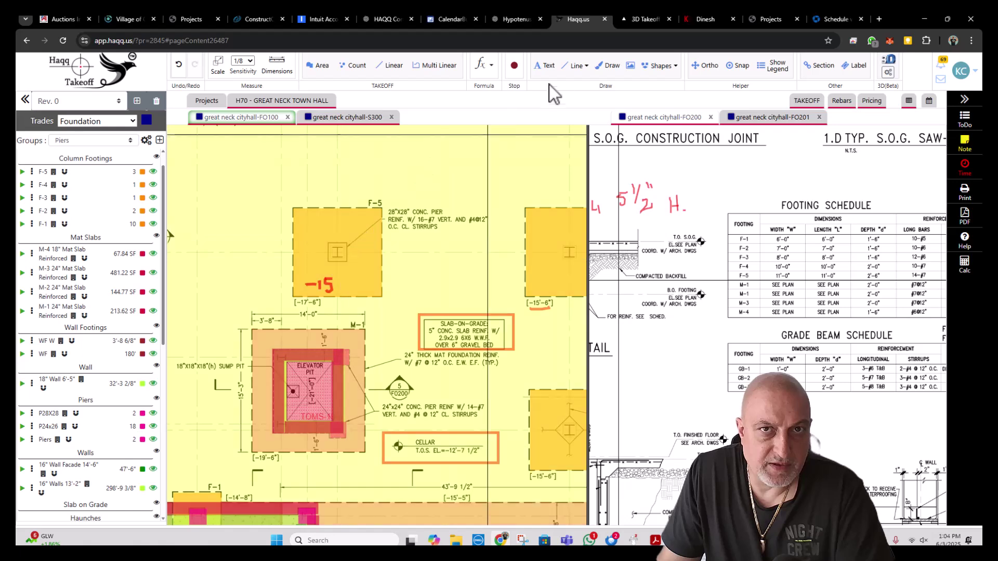
pyautogui.click(352, 66)
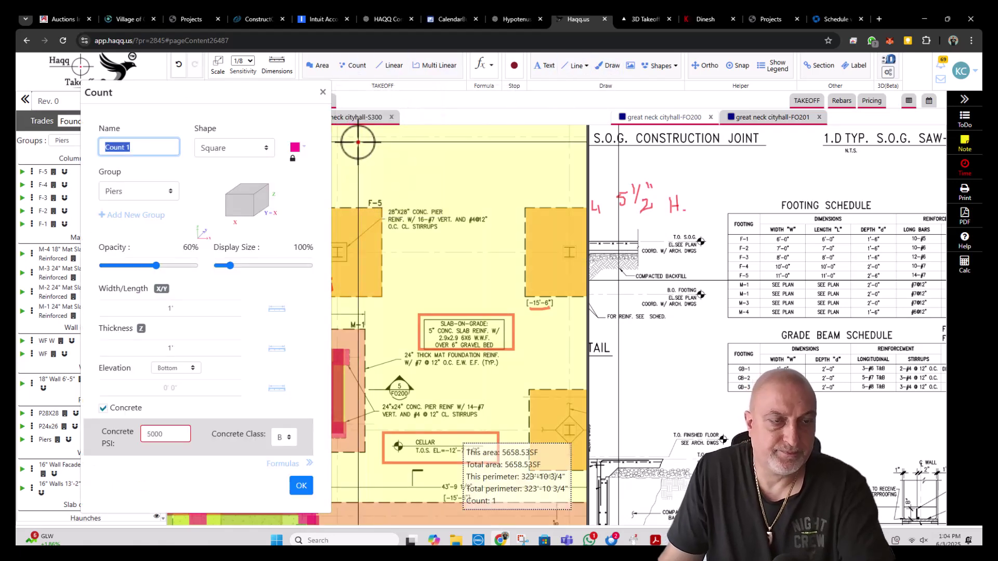
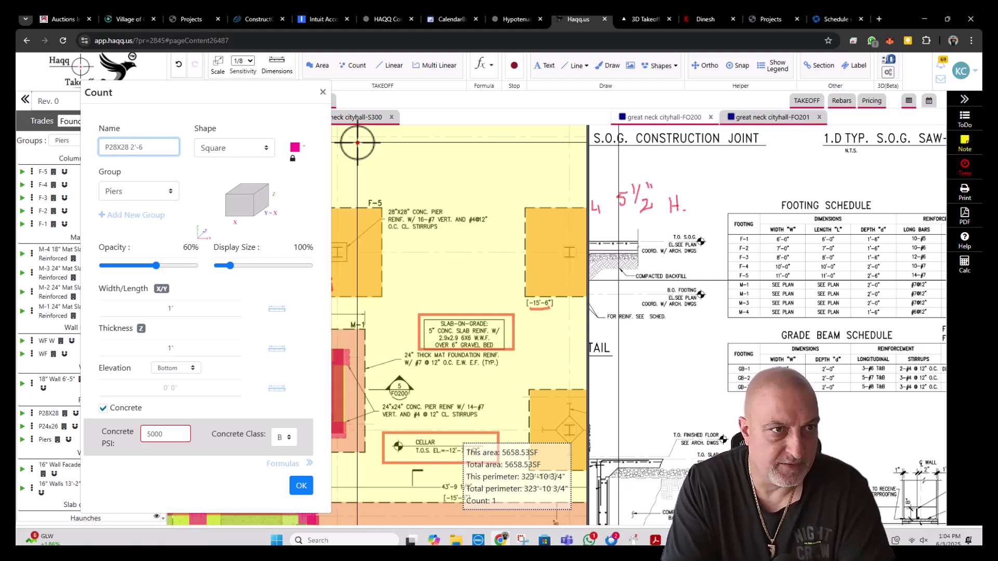
pyautogui.click(175, 309)
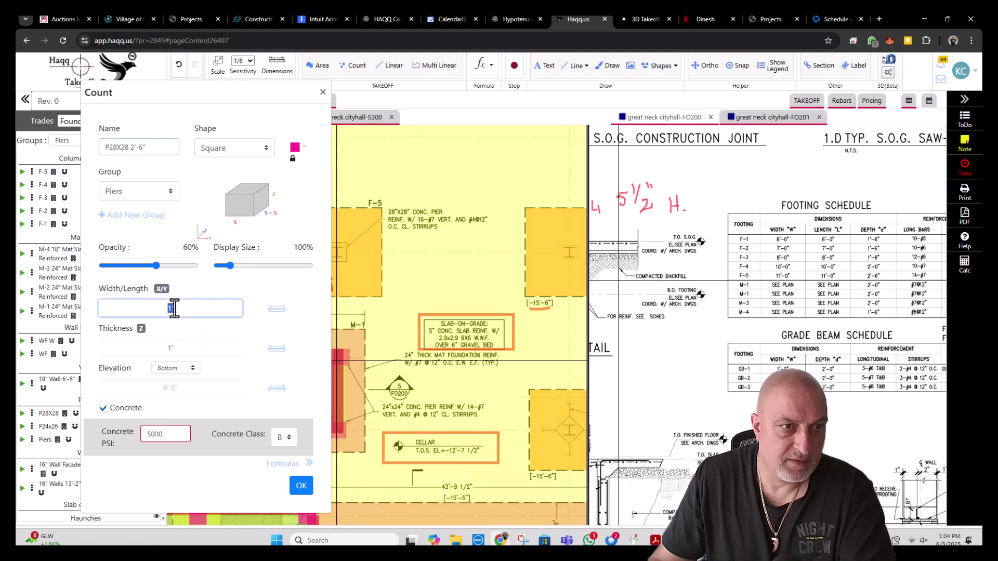
pyautogui.press('Tab')
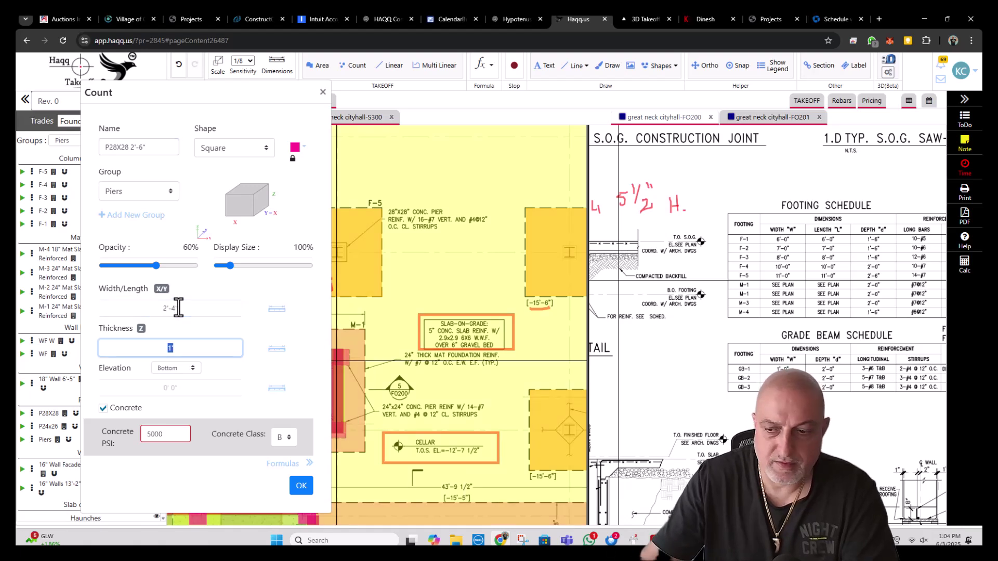
pyautogui.write('3')
pyautogui.click(187, 387)
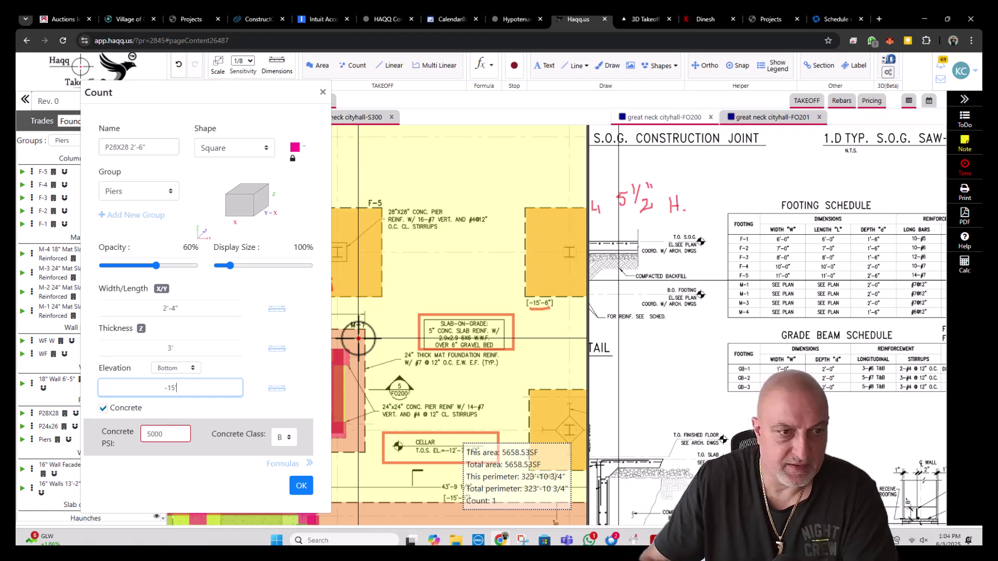
pyautogui.click(301, 485)
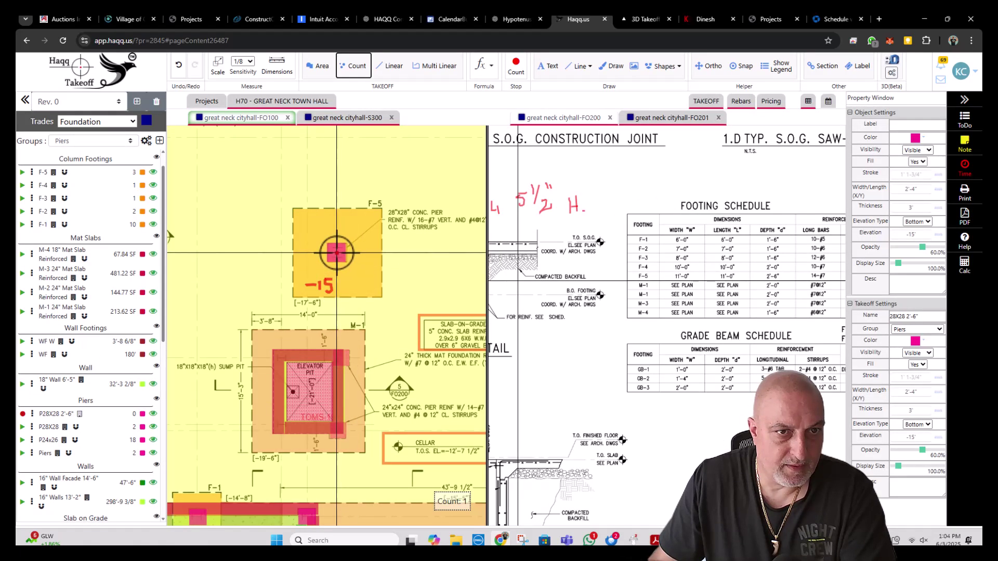
pyautogui.click(337, 253)
pyautogui.scroll(-2, 286, 240)
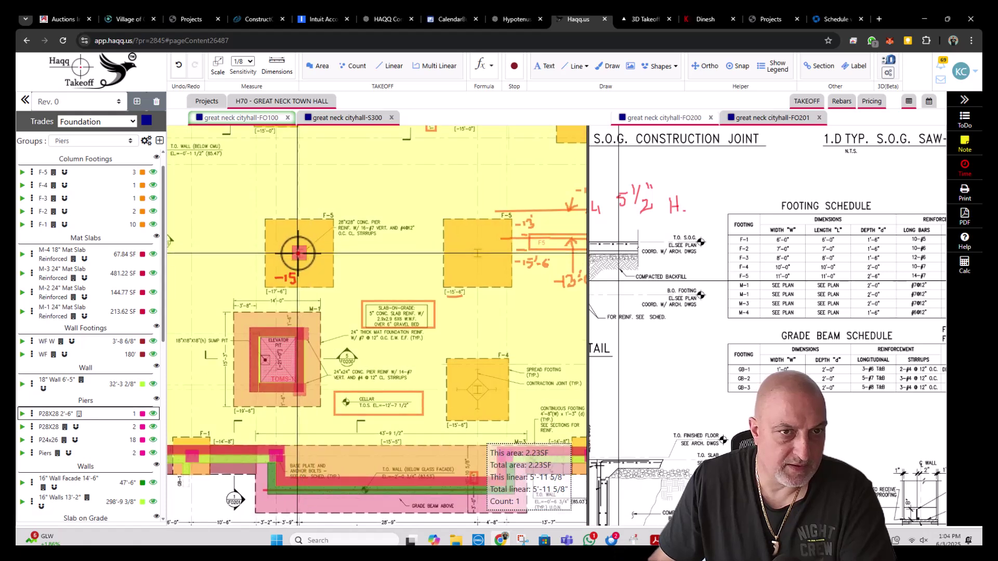
pyautogui.rightClick(299, 253)
pyautogui.moveTo(333, 388)
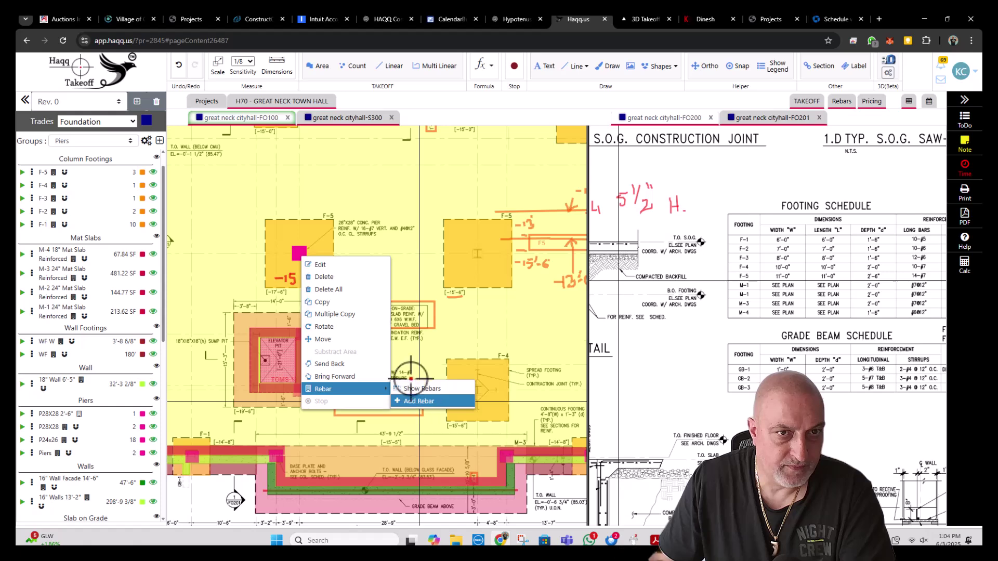
pyautogui.click(418, 401)
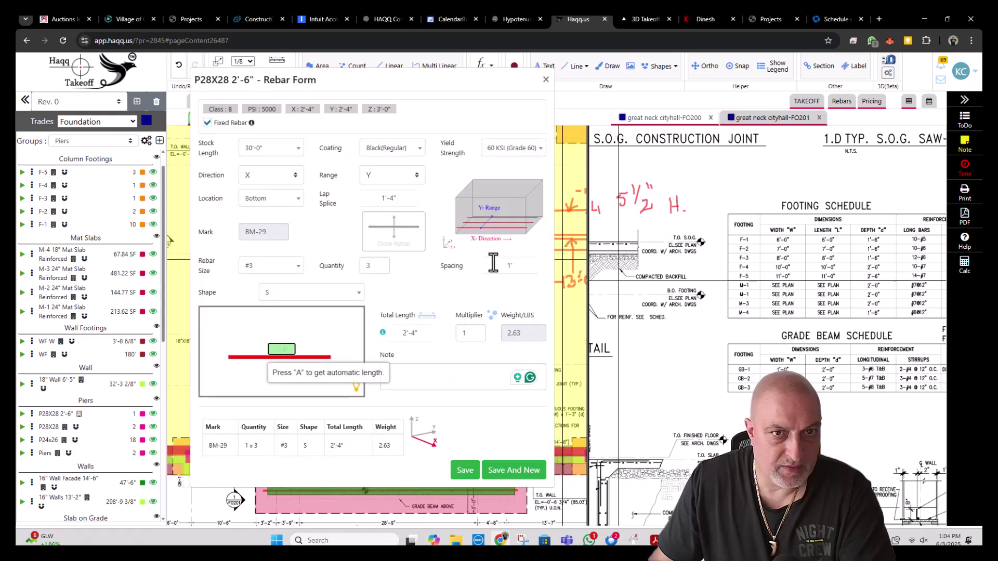
pyautogui.click(546, 80)
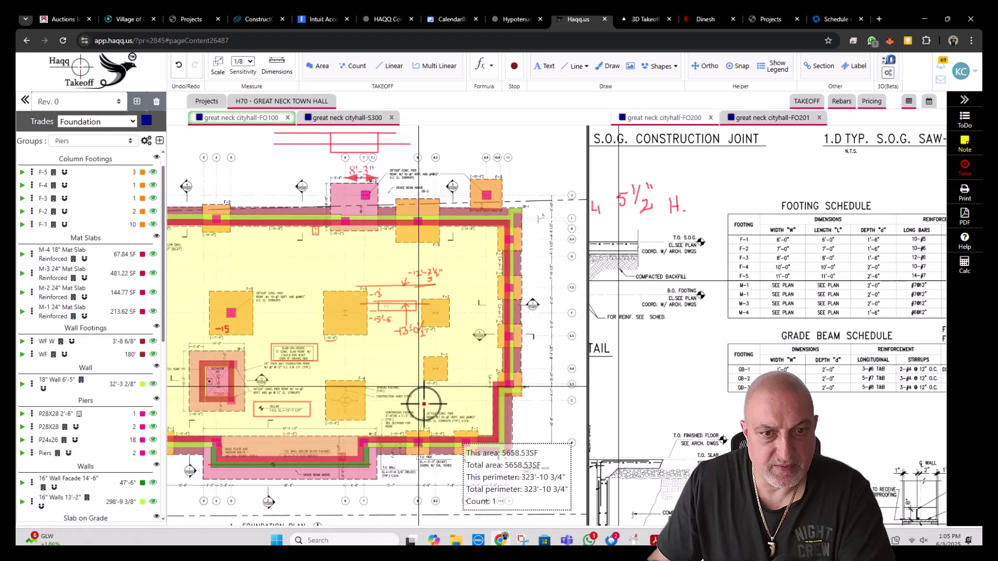
# - Paste the copied pier rebars into the rebar list of the P28X28 2'-6" pier on the F-5 footing
pyautogui.scroll(3, 423, 401)
pyautogui.scroll(-3, 471, 373)
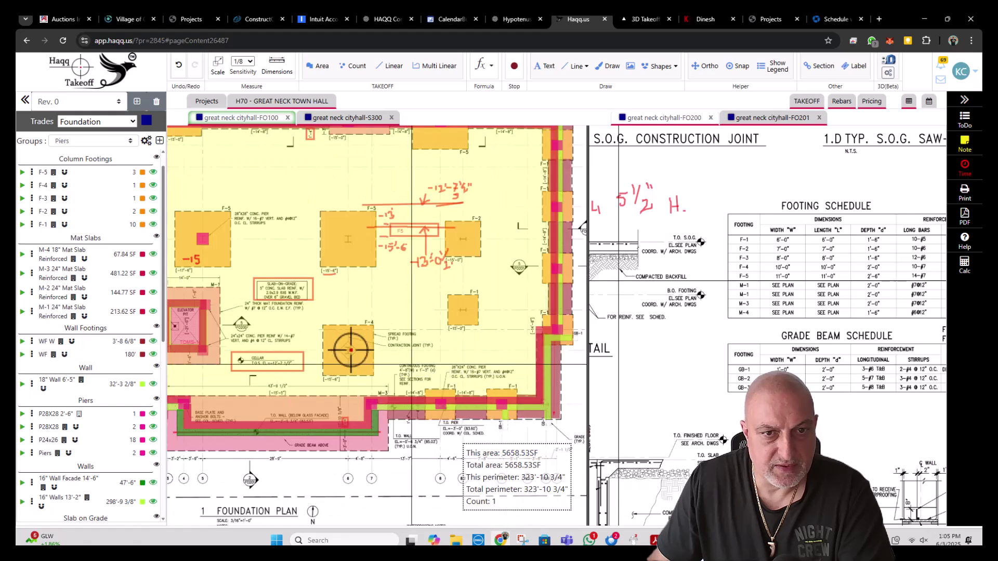
pyautogui.scroll(1, 501, 341)
pyautogui.scroll(4, 389, 258)
pyautogui.rightClick(389, 258)
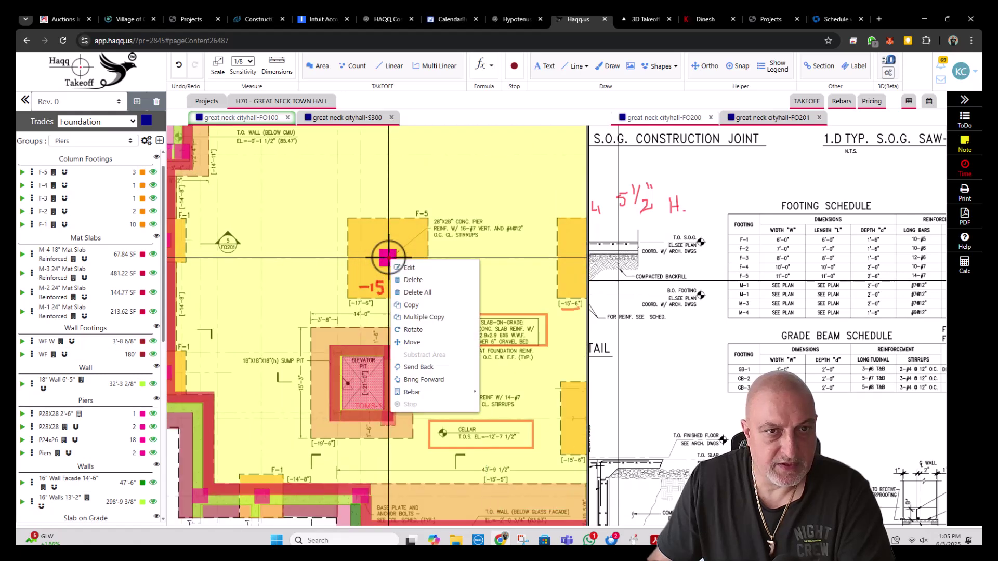
pyautogui.moveTo(421, 392)
pyautogui.click(497, 391)
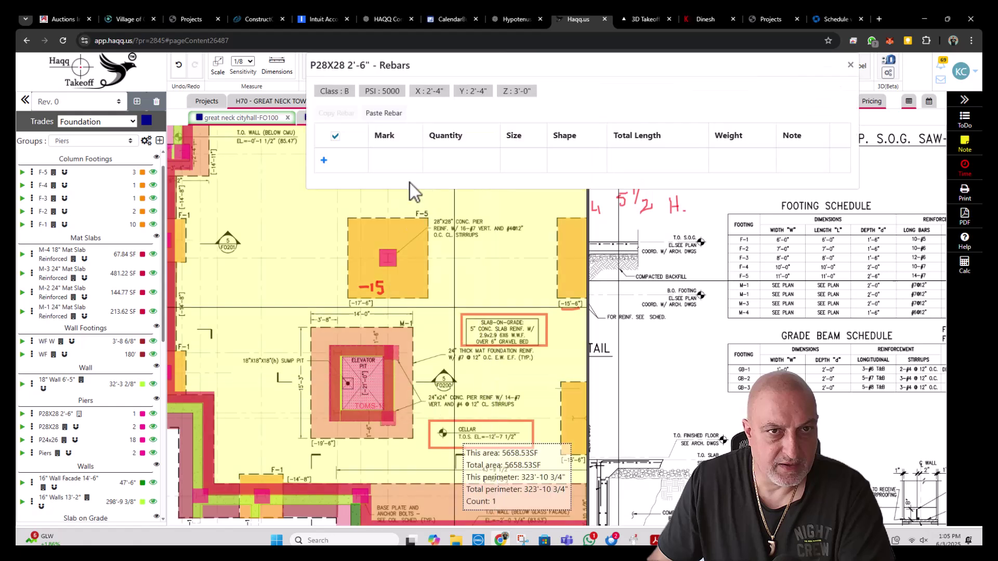
pyautogui.click(367, 114)
pyautogui.click(549, 172)
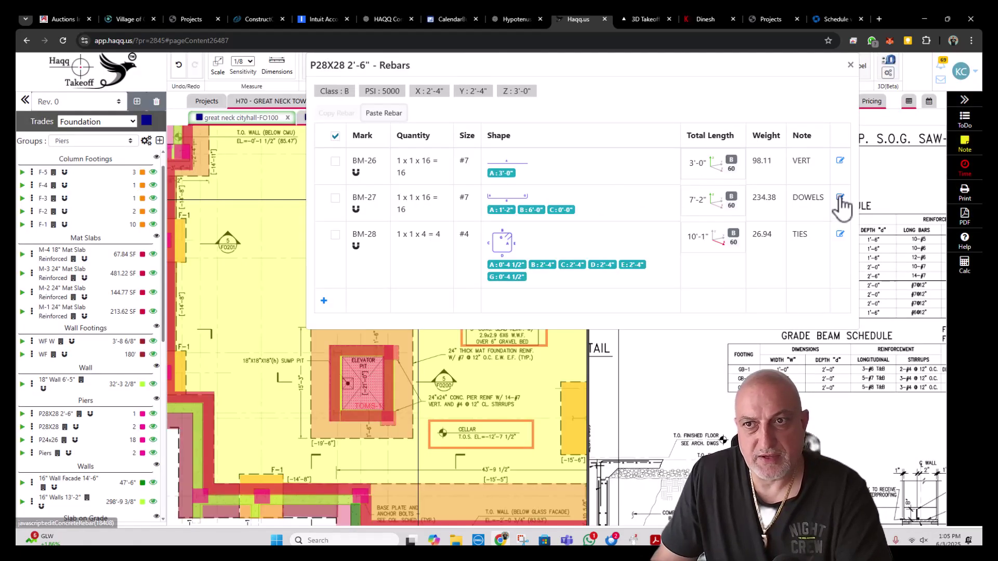
# - Remove the #7 VERT rebar from the P28X28 2'-6" pier
pyautogui.click(840, 162)
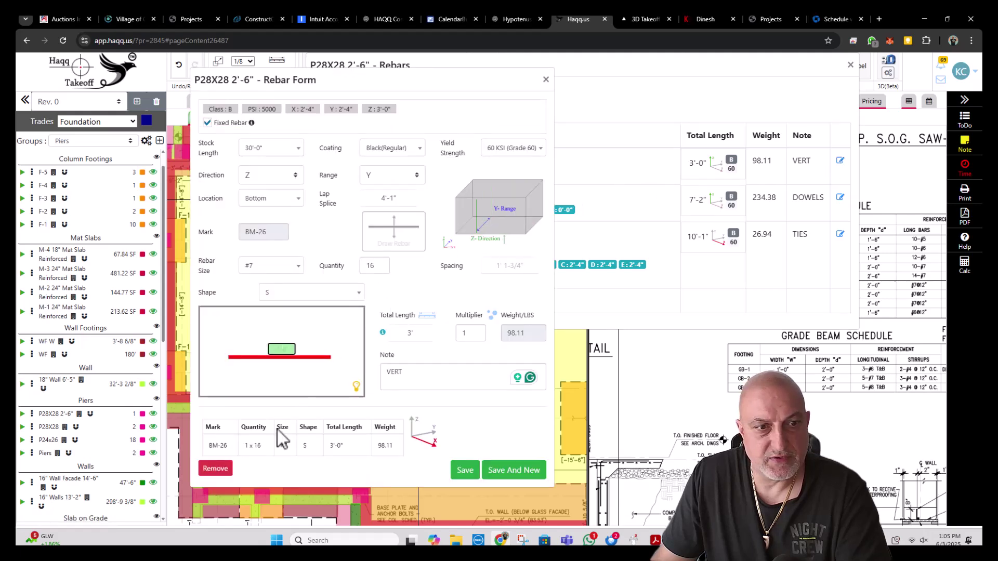
pyautogui.click(214, 469)
pyautogui.click(550, 172)
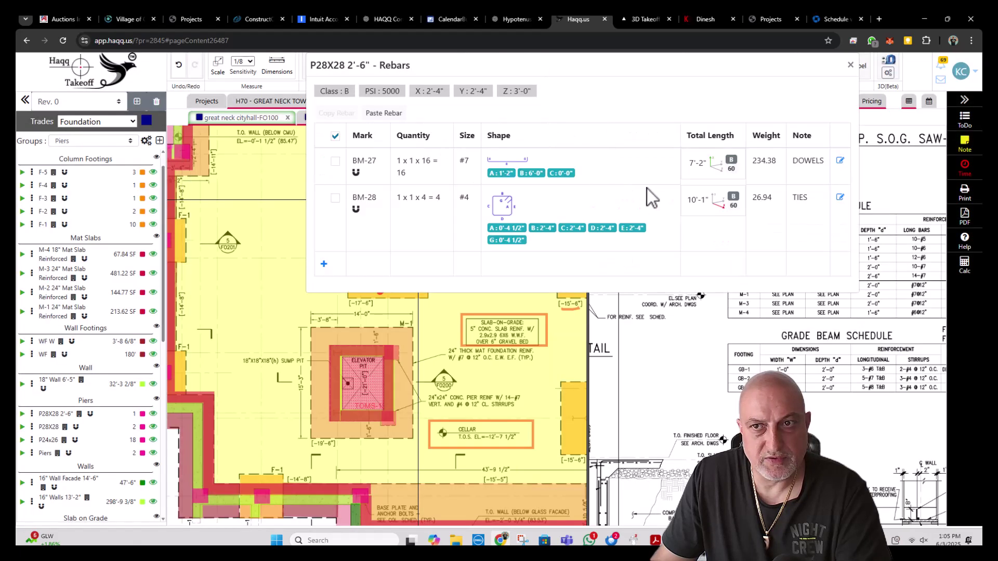
# - Change the #7 dowels' note to DOWELS & VER and their straight leg to 5.5 ft, save, and close the rebar list
pyautogui.click(839, 161)
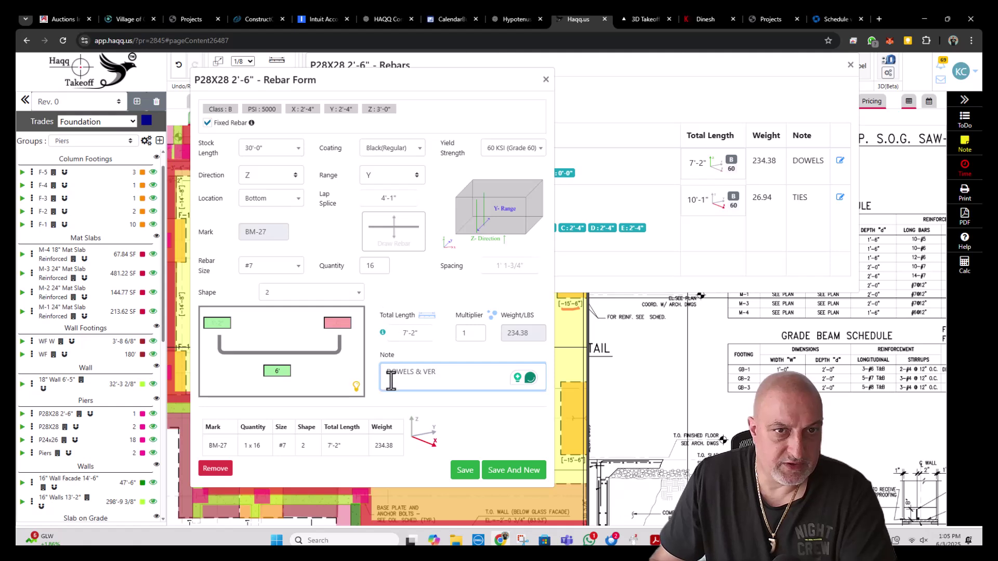
pyautogui.moveTo(392, 197); pyautogui.dragTo(369, 191)
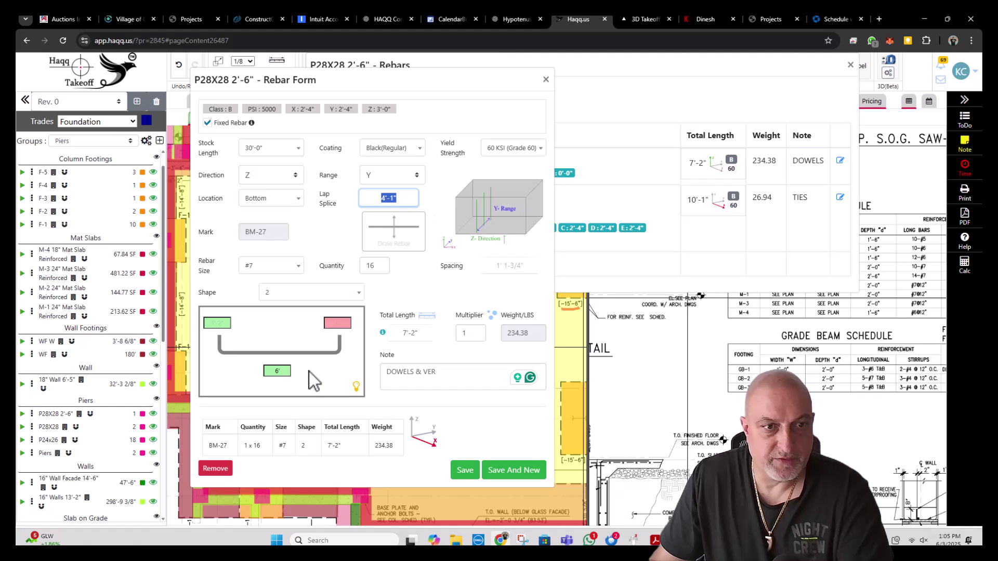
pyautogui.write('5.5')
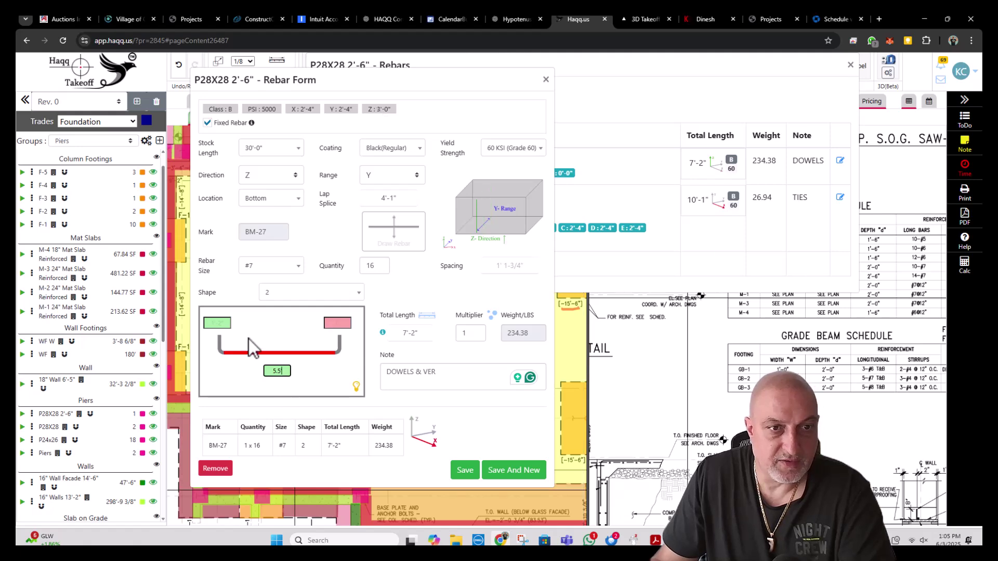
pyautogui.click(464, 470)
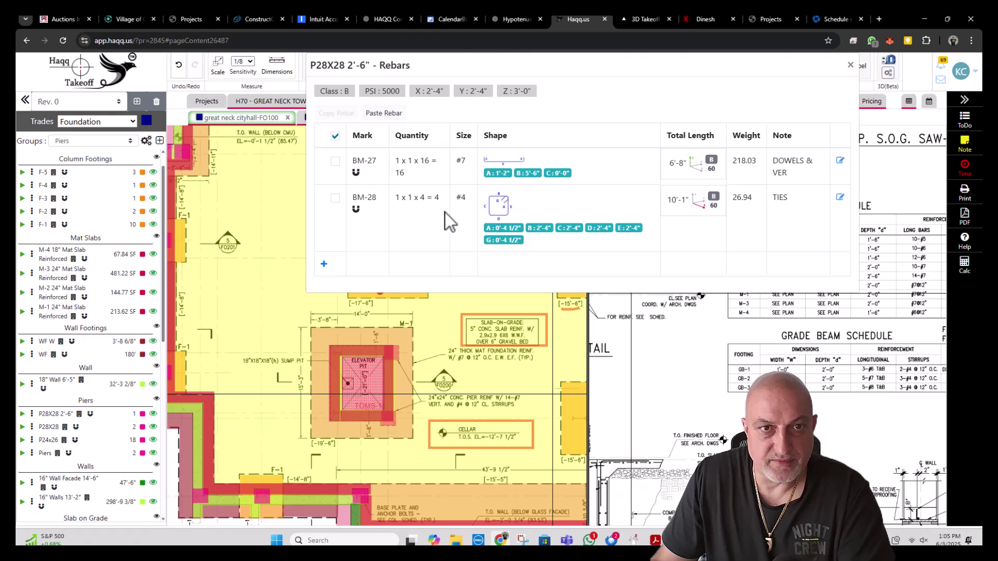
pyautogui.click(850, 65)
# - Widen the foundation plan view and examine the interior footings and the piers around the M-2 mat
pyautogui.scroll(-3, 314, 291)
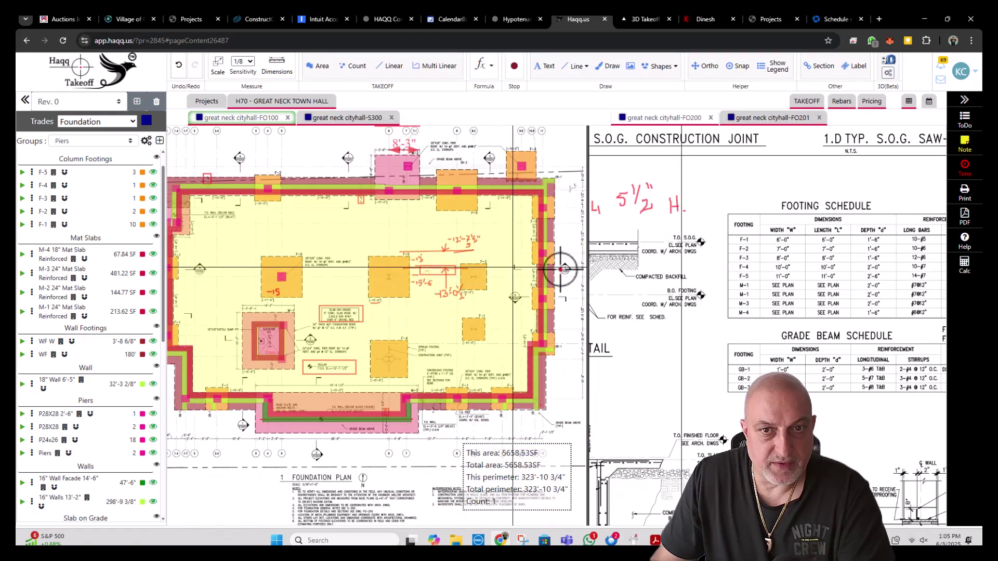
pyautogui.moveTo(588, 276); pyautogui.dragTo(746, 277)
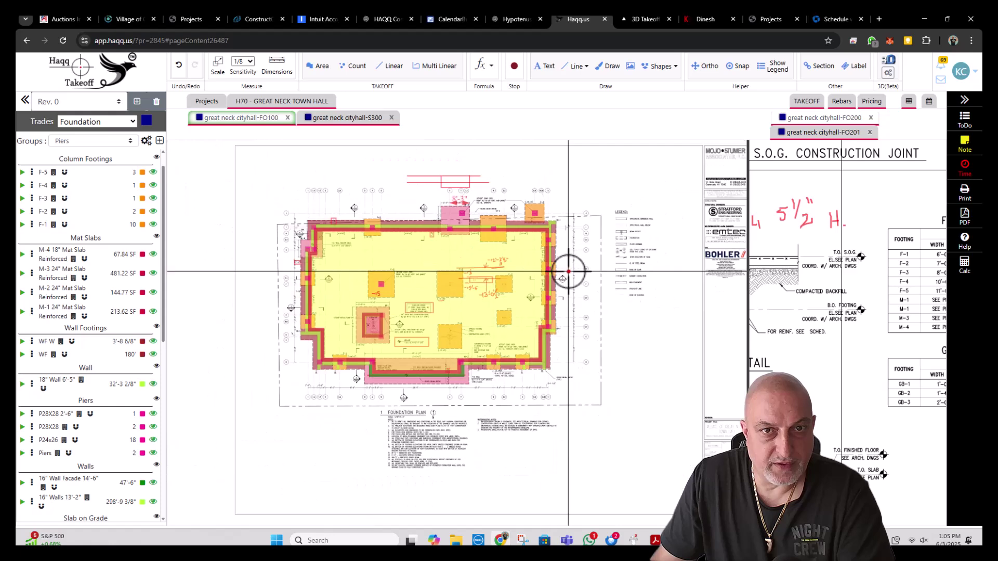
pyautogui.scroll(2, 448, 290)
pyautogui.scroll(5, 448, 290)
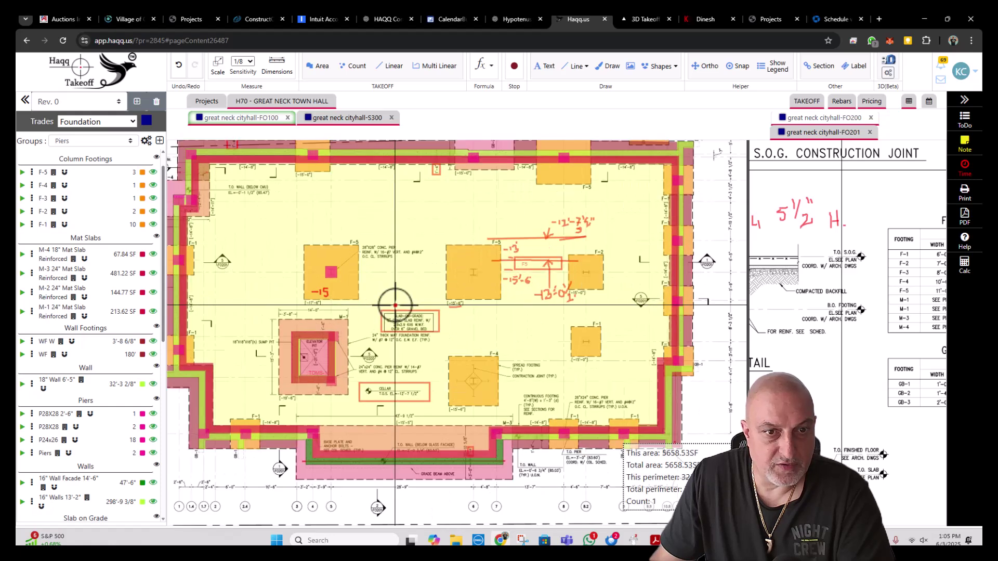
pyautogui.scroll(-2, 412, 319)
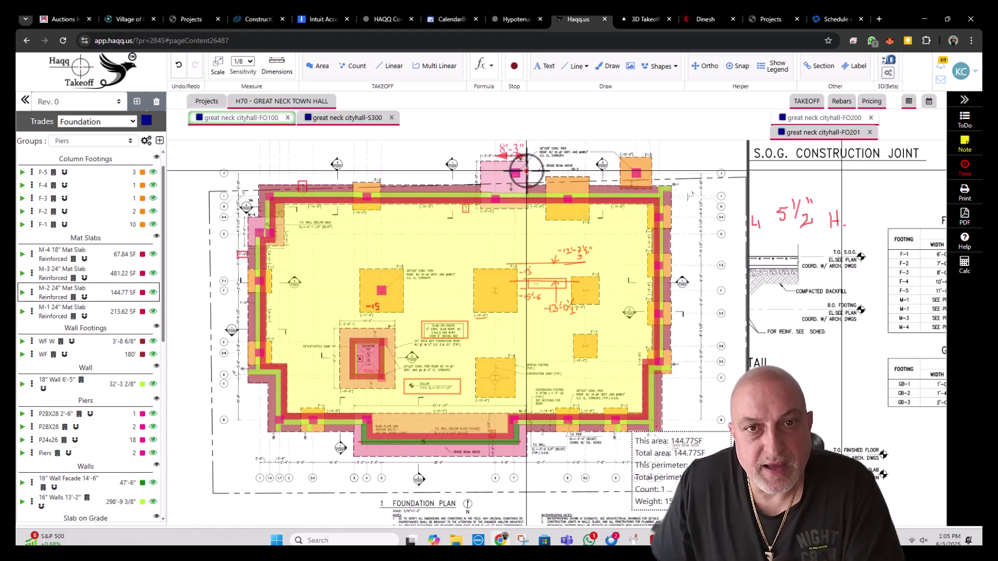
pyautogui.scroll(3, 519, 171)
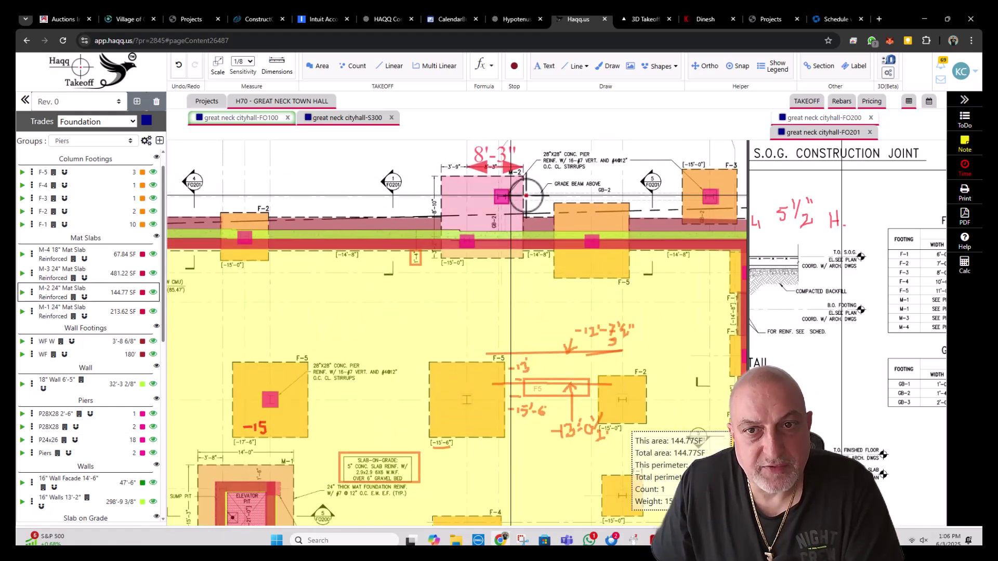
# - Examine the foundation plan from the M-2 mat down to the elevator pit and the perimeter piers
pyautogui.scroll(-1, 540, 202)
pyautogui.scroll(1, 581, 231)
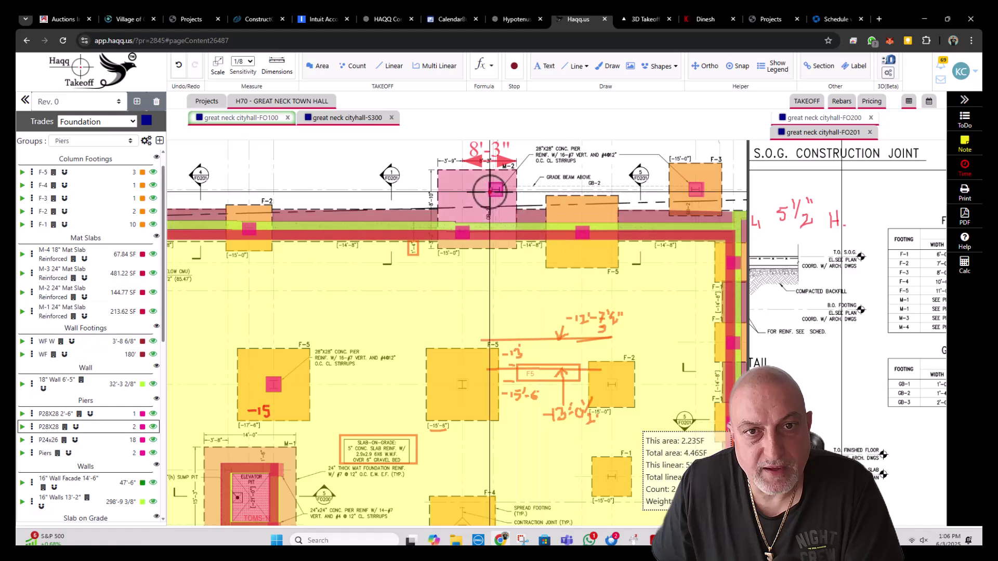
pyautogui.scroll(-1, 466, 187)
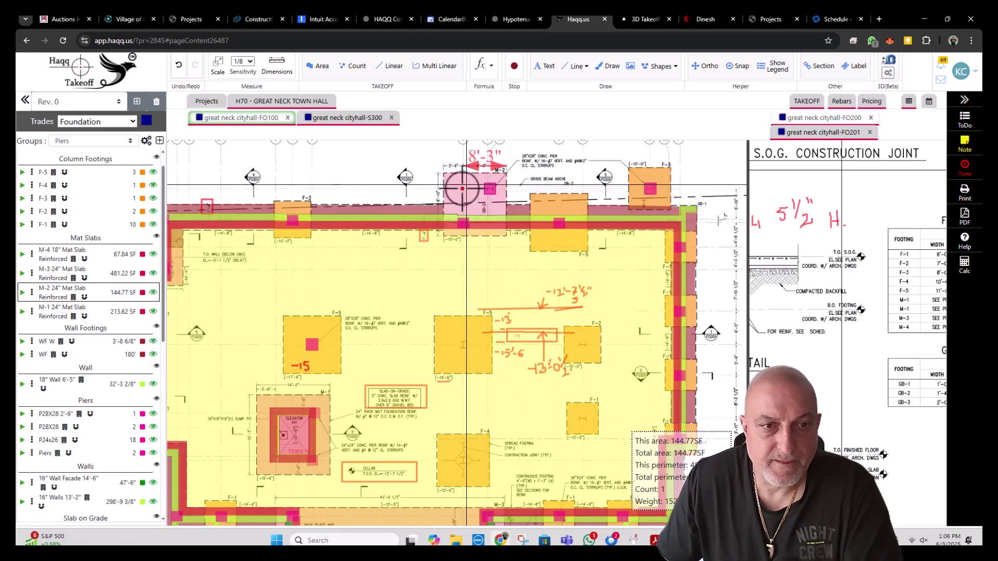
pyautogui.scroll(-3, 463, 189)
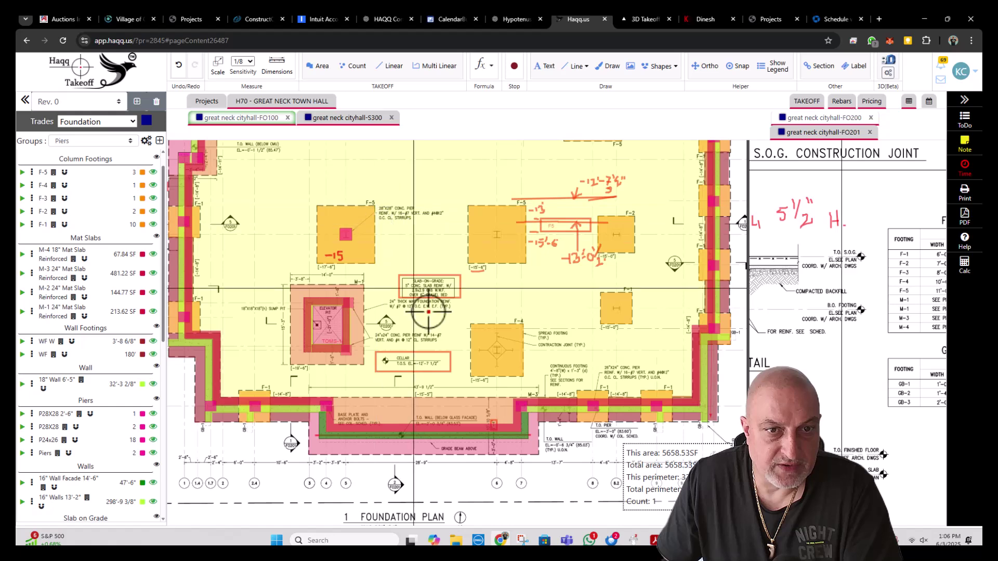
pyautogui.scroll(-3, 318, 408)
pyautogui.scroll(3, 274, 401)
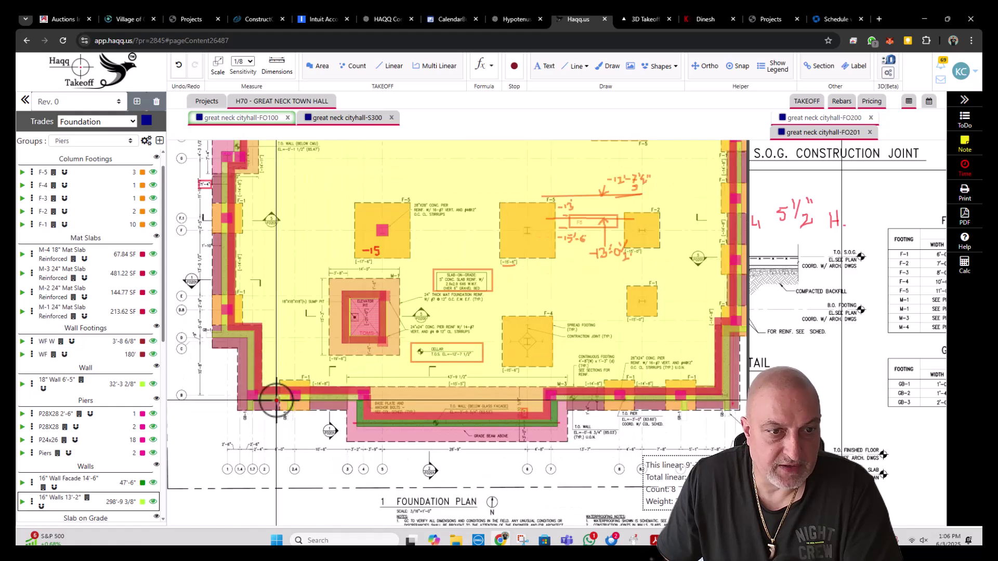
pyautogui.scroll(-2, 380, 398)
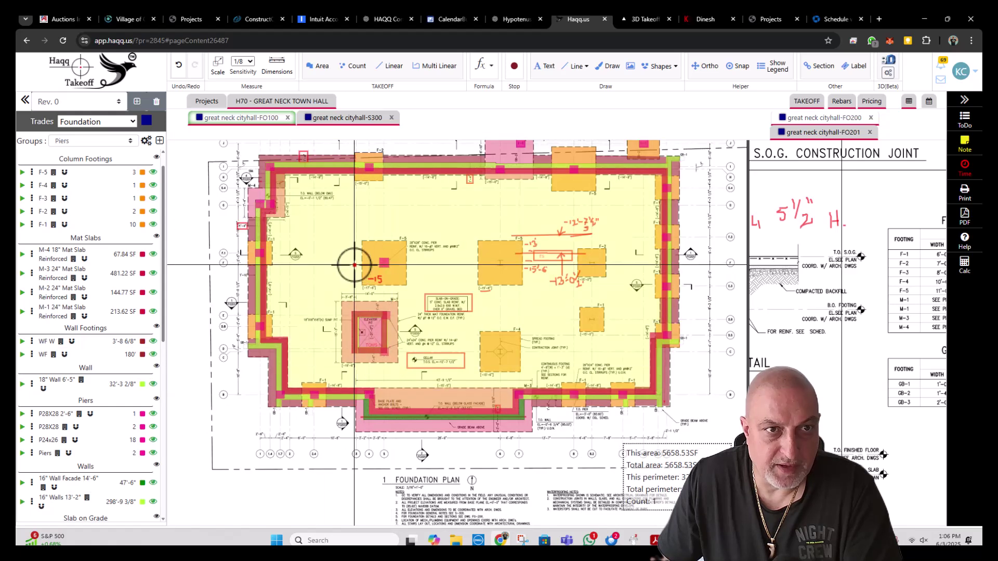
# - Start a new square count in the Piers group, name it Base Plates and colour it black
pyautogui.click(355, 66)
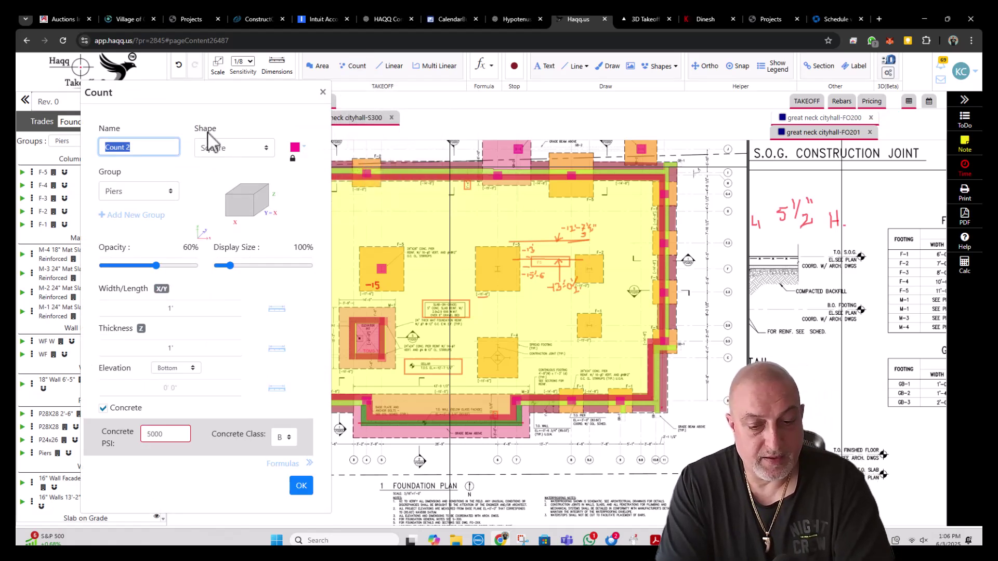
pyautogui.write('bASE')
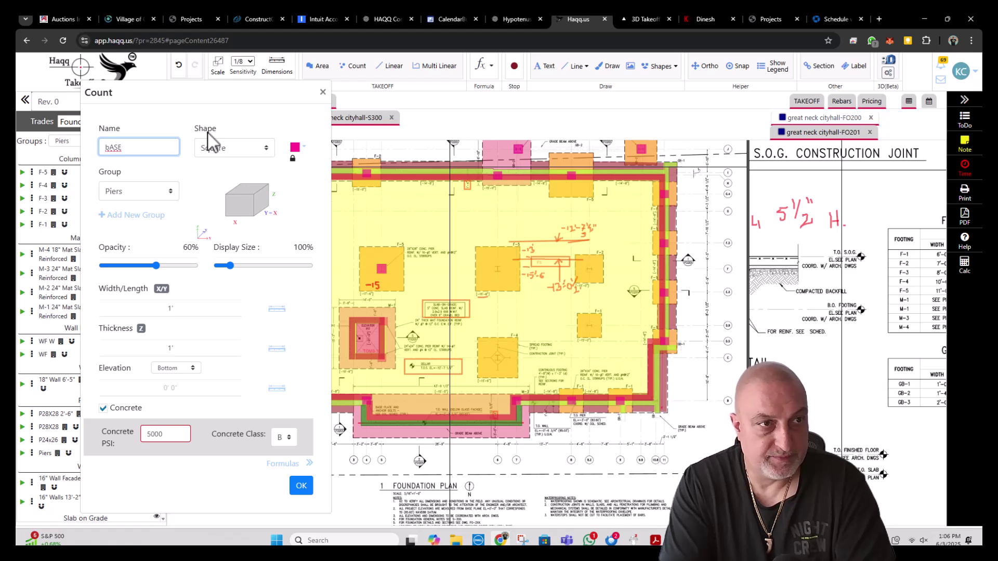
pyautogui.press('BackSpace')
pyautogui.press('BackSpace')
pyautogui.press('BackSpace')
pyautogui.press('BackSpace')
pyautogui.write('Bas')
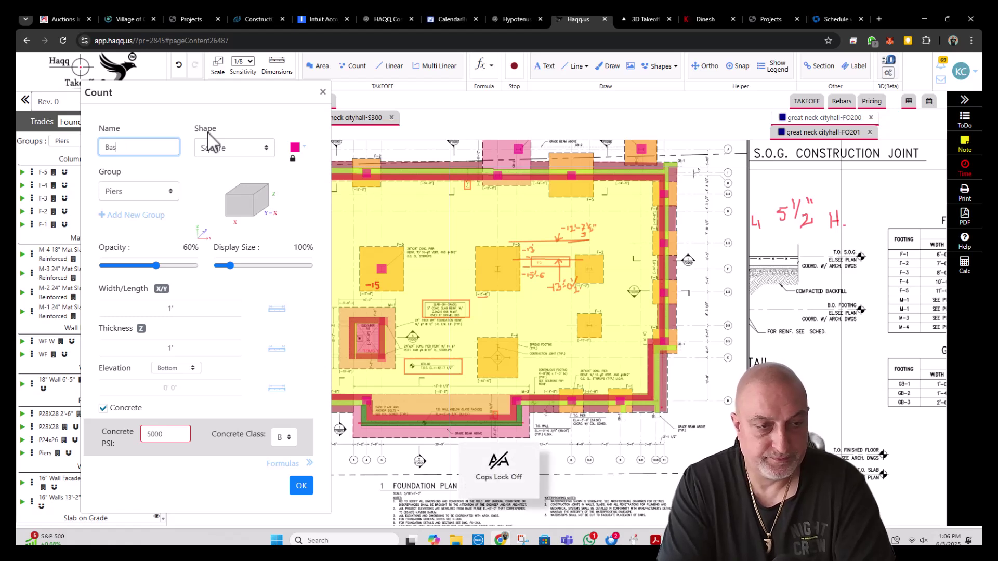
pyautogui.write('e Plated')
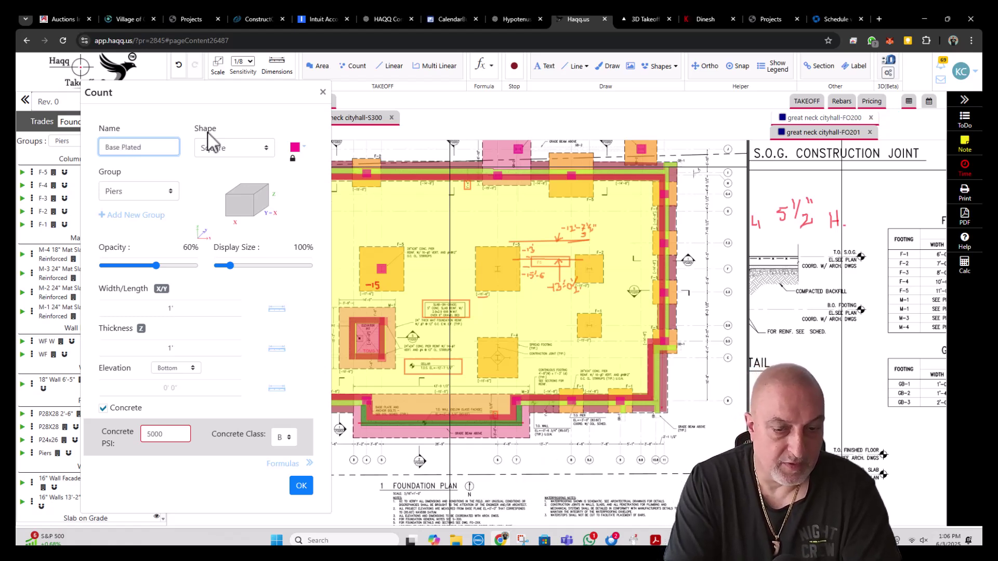
pyautogui.press('BackSpace')
pyautogui.write('s')
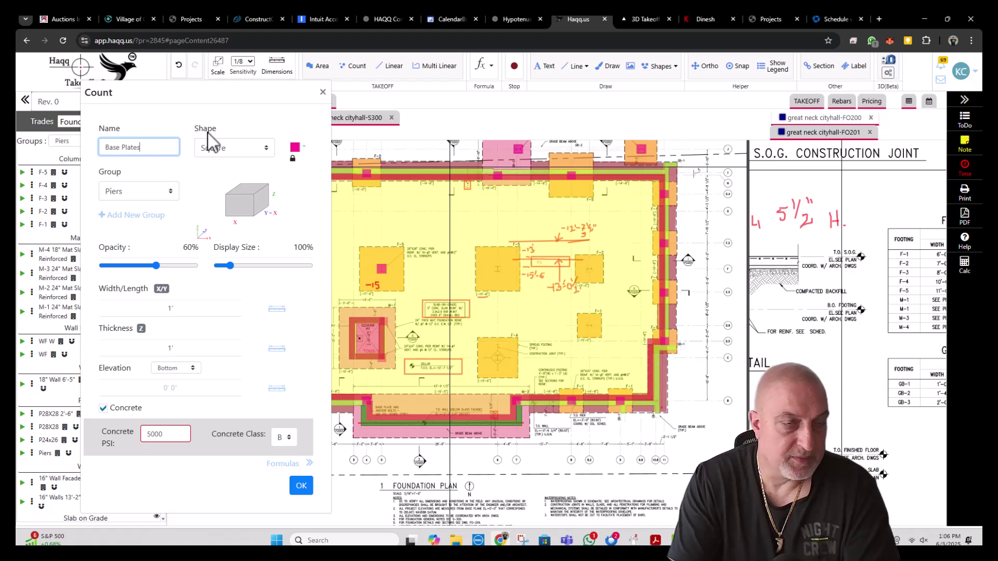
pyautogui.click(302, 150)
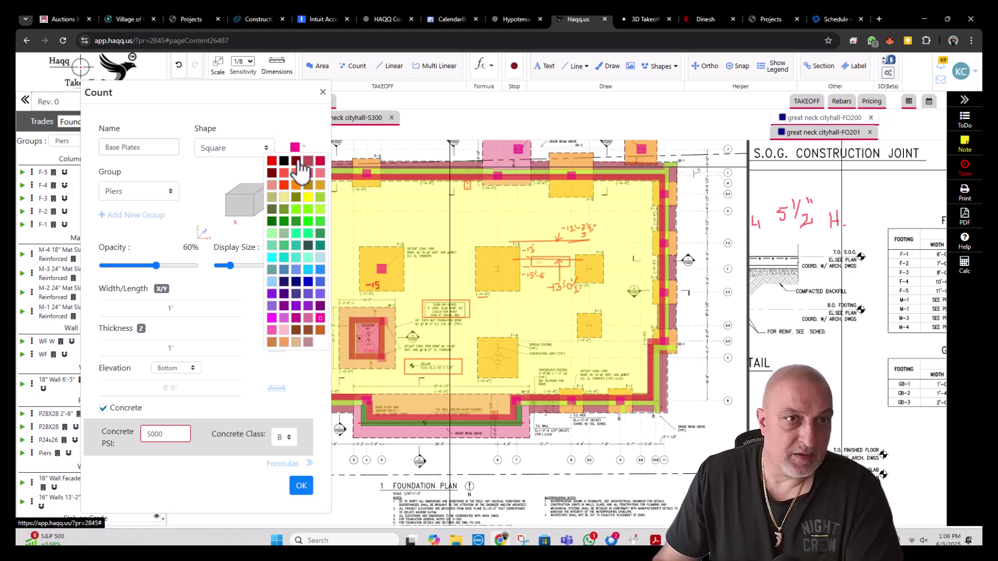
pyautogui.click(284, 161)
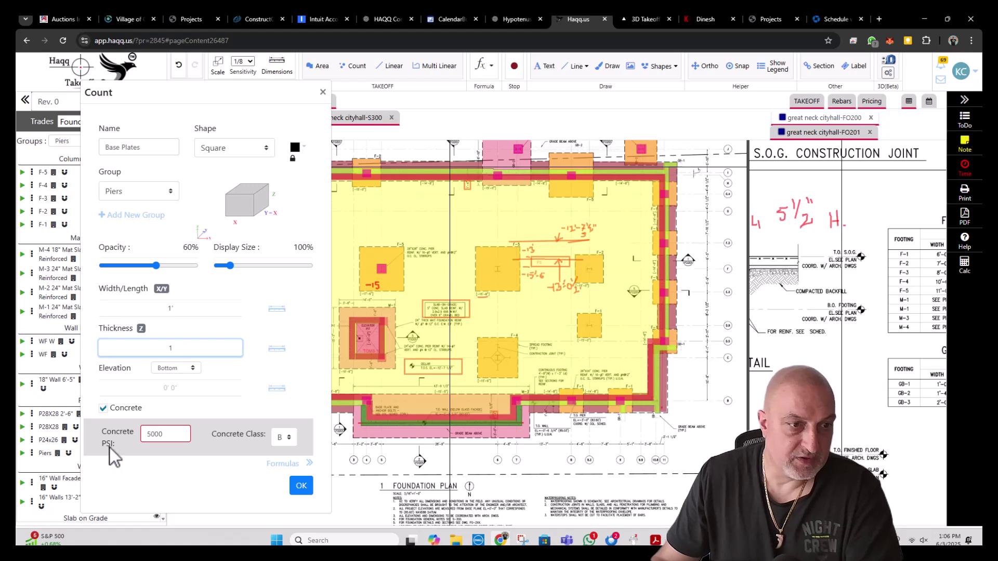
# - Give Base Plates a 1" thickness and bottom elevation, exclude concrete, review the formulas, and create the count
pyautogui.click(103, 409)
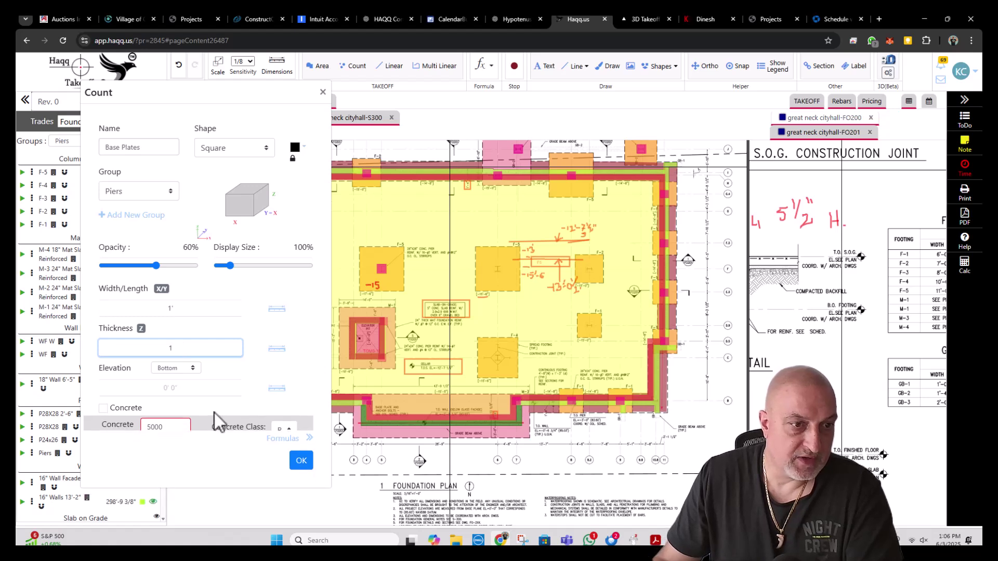
pyautogui.click(180, 370)
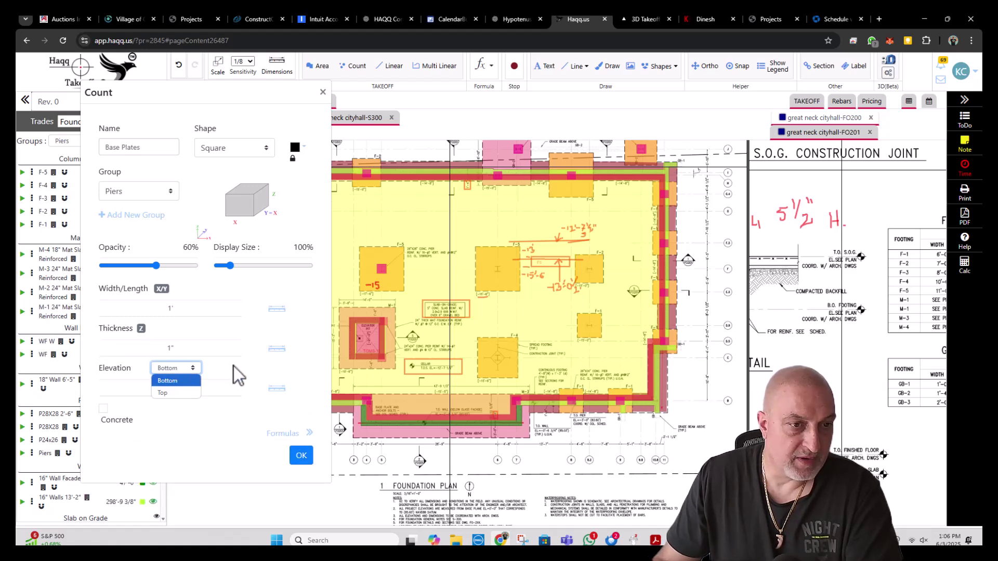
pyautogui.click(169, 380)
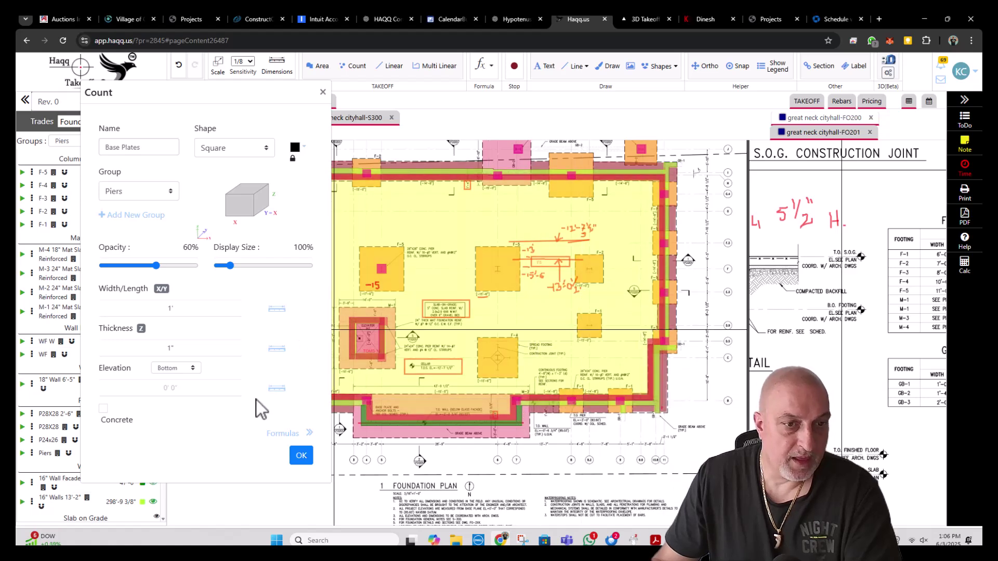
pyautogui.click(286, 433)
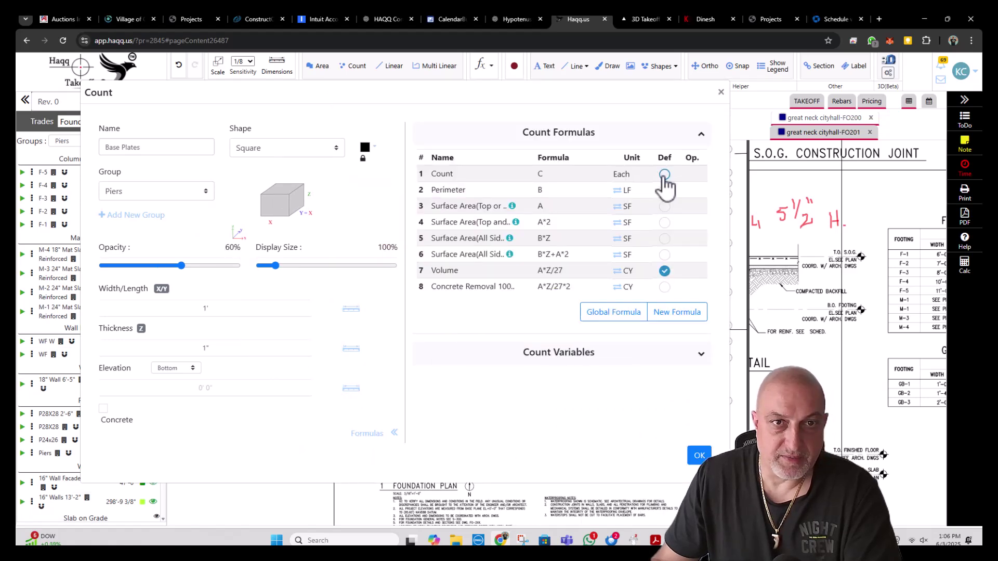
pyautogui.click(354, 435)
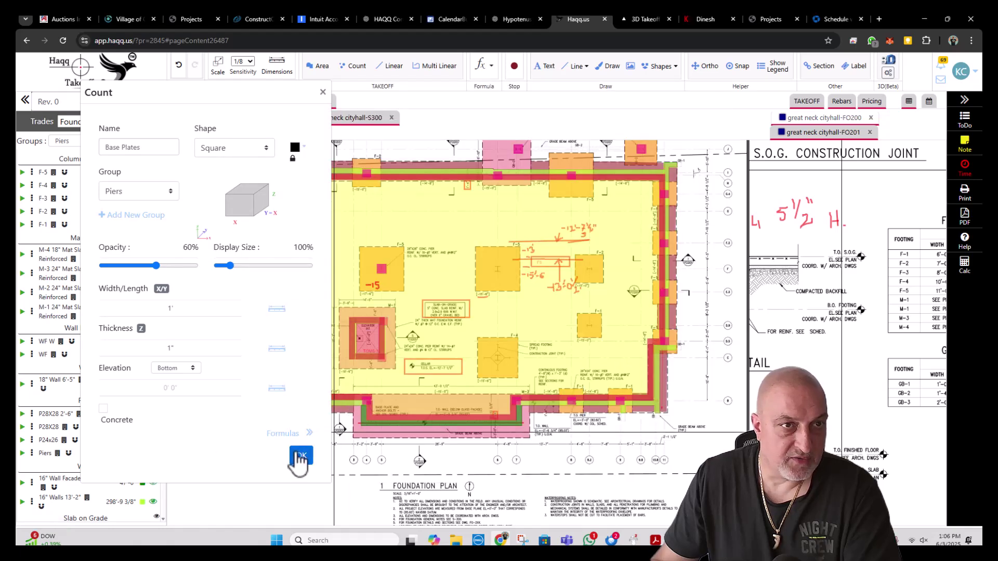
pyautogui.click(301, 455)
# - Place base plates on the eastern M-3 corner pier and the two F-1 piers east of it along the south wall
pyautogui.scroll(3, 513, 407)
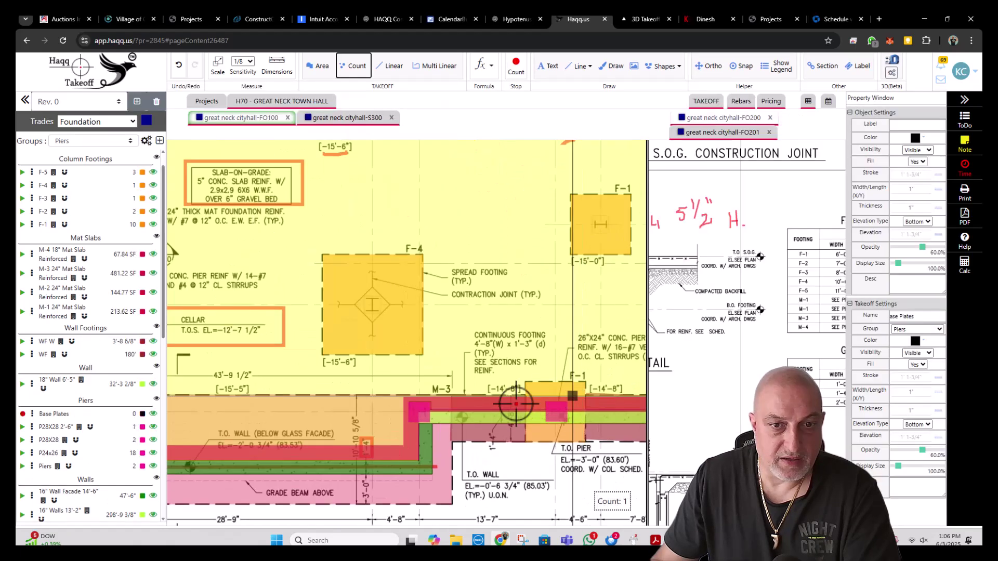
pyautogui.click(556, 413)
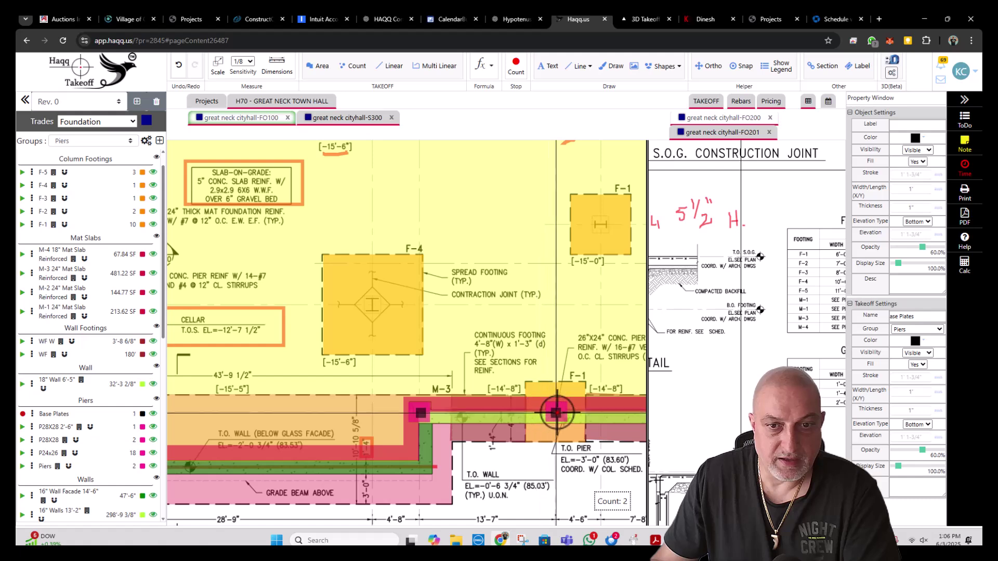
pyautogui.moveTo(616, 401); pyautogui.dragTo(356, 391)
pyautogui.click(402, 398)
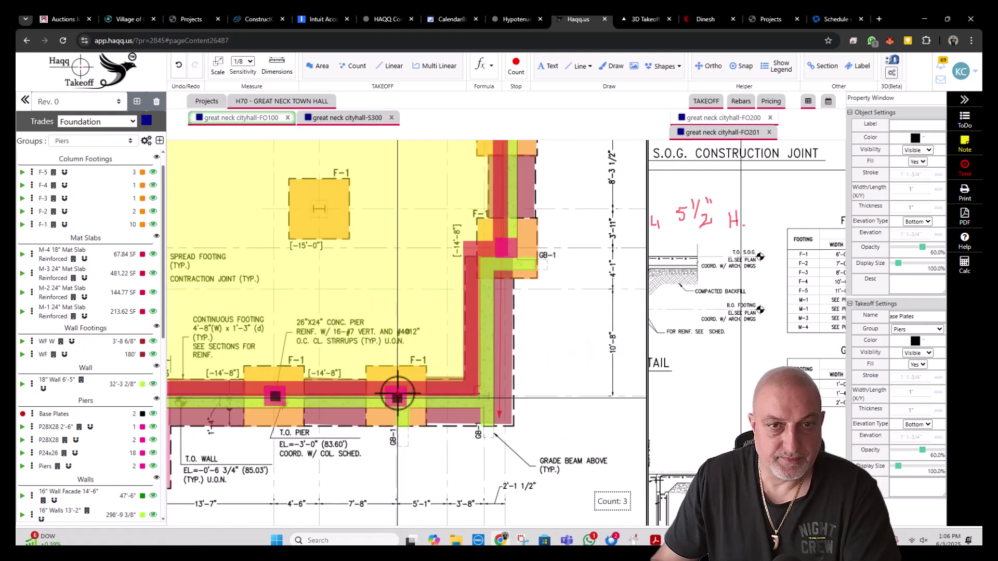
# - Place base plates on the F-1 piers along the east wall
pyautogui.click(498, 247)
pyautogui.scroll(5, 504, 248)
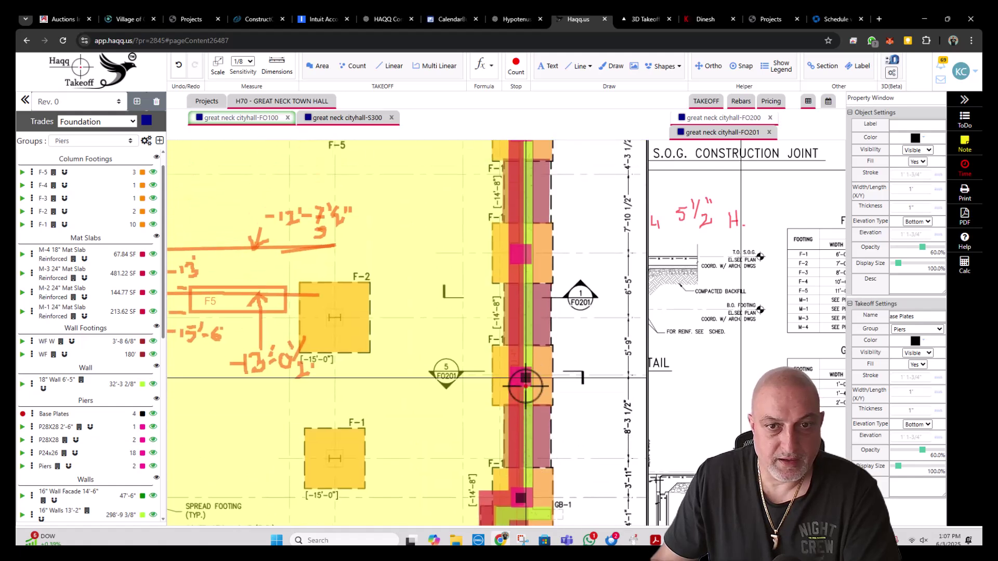
pyautogui.click(520, 254)
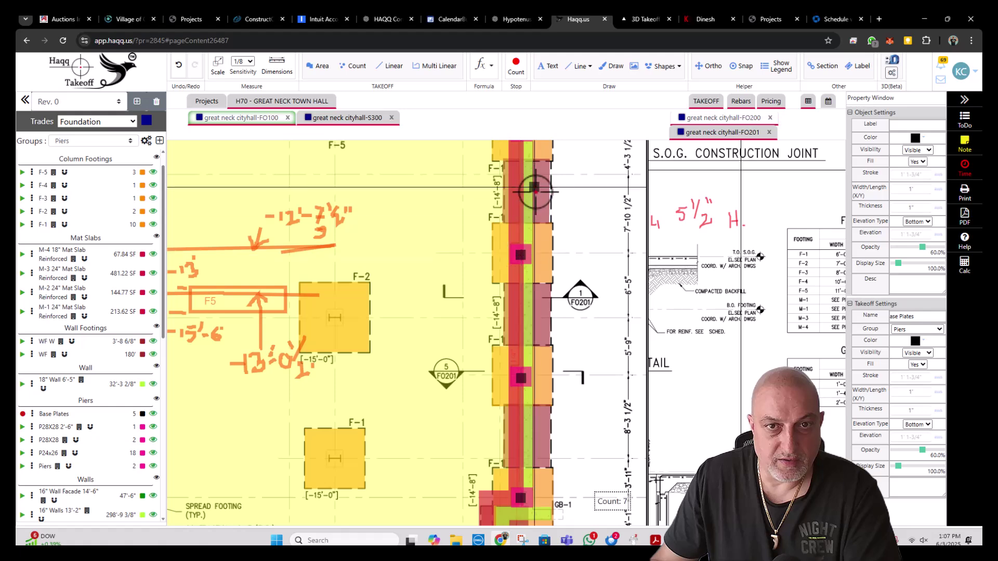
pyautogui.scroll(4, 552, 317)
pyautogui.click(556, 323)
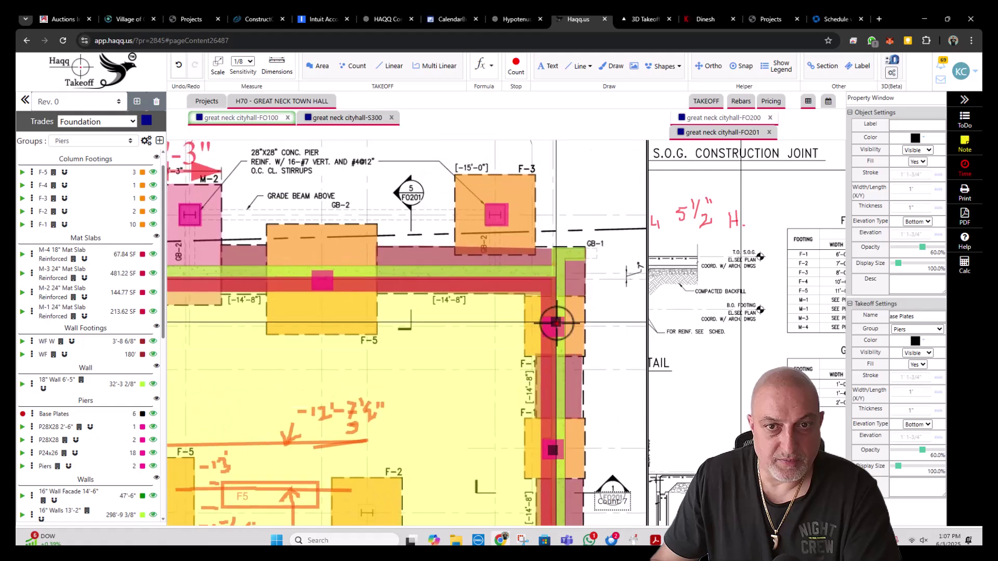
# - Place base plates on the F-3 pier, the F-5 pier in the north wall, and both piers of the M-2 mat
pyautogui.click(491, 214)
pyautogui.click(321, 279)
pyautogui.hscroll(-5, 233, 265)
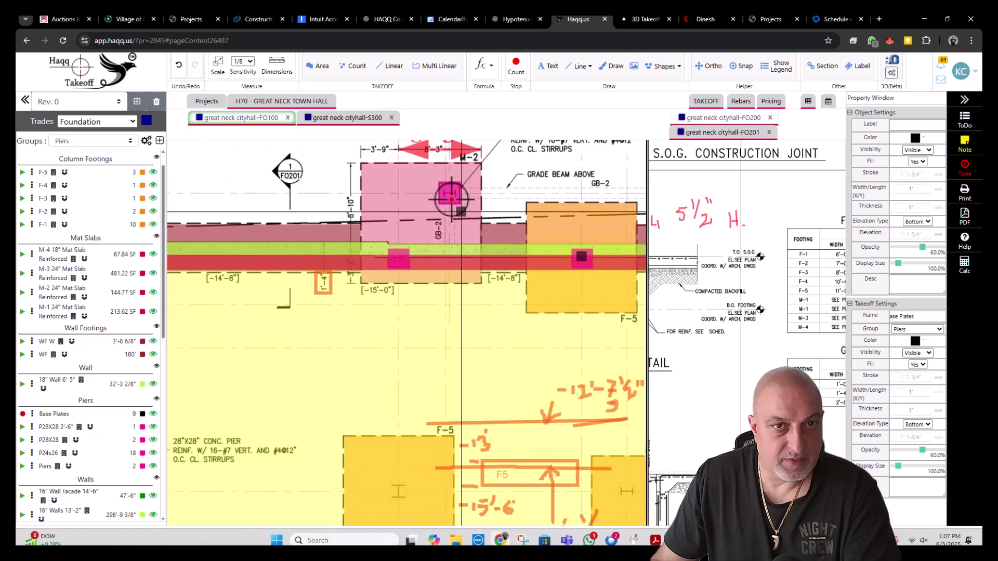
pyautogui.click(448, 194)
pyautogui.click(400, 257)
pyautogui.hscroll(-5, 316, 253)
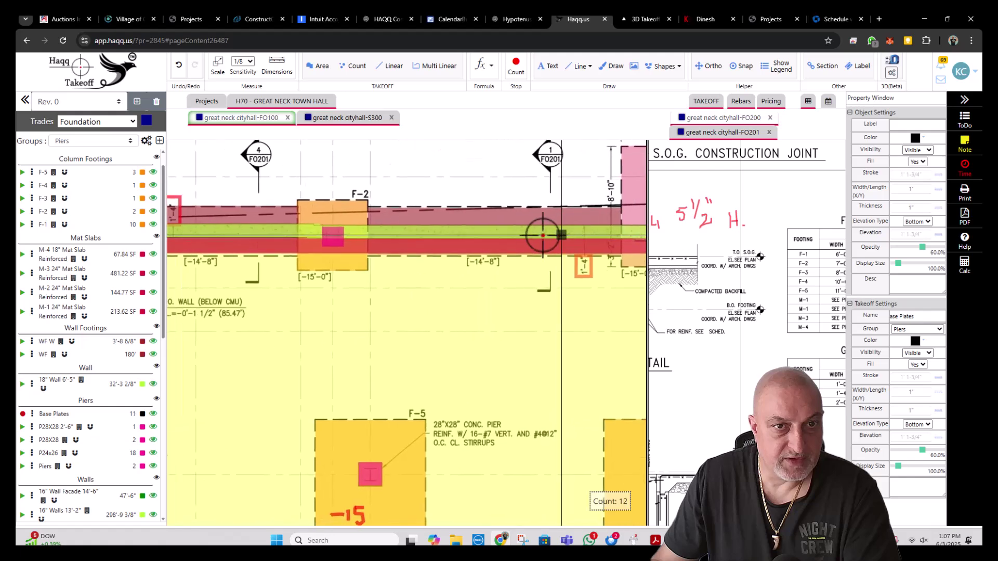
# - Place base plates on the north wall's F-2 pier, the northwest corner pier, and both M-4 mat piers
pyautogui.click(337, 238)
pyautogui.hscroll(-5, 334, 237)
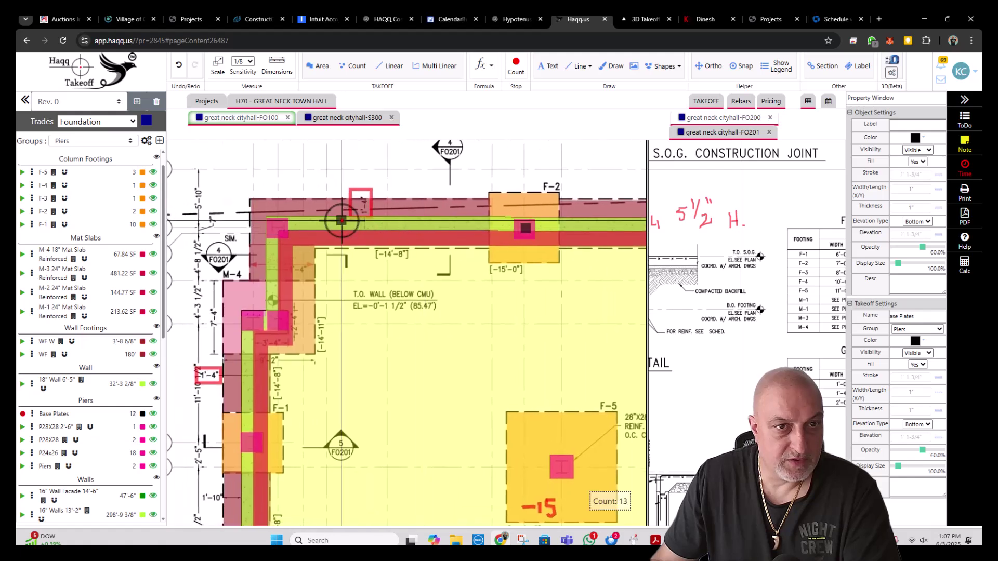
pyautogui.click(277, 224)
pyautogui.click(279, 320)
pyautogui.click(255, 323)
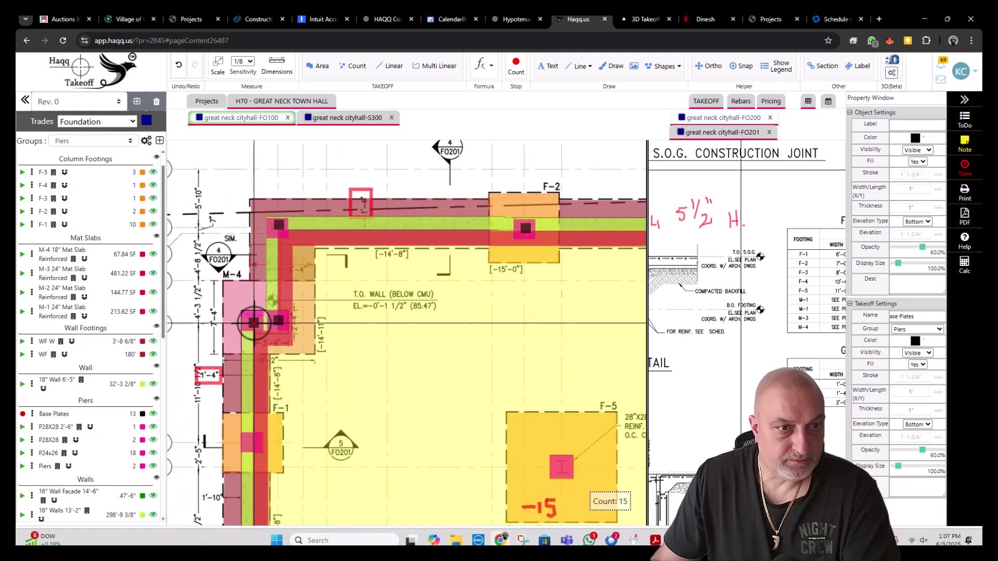
# - Place base plates on the two F-1 piers along the west wall
pyautogui.click(269, 390)
pyautogui.moveTo(267, 408); pyautogui.dragTo(266, 265)
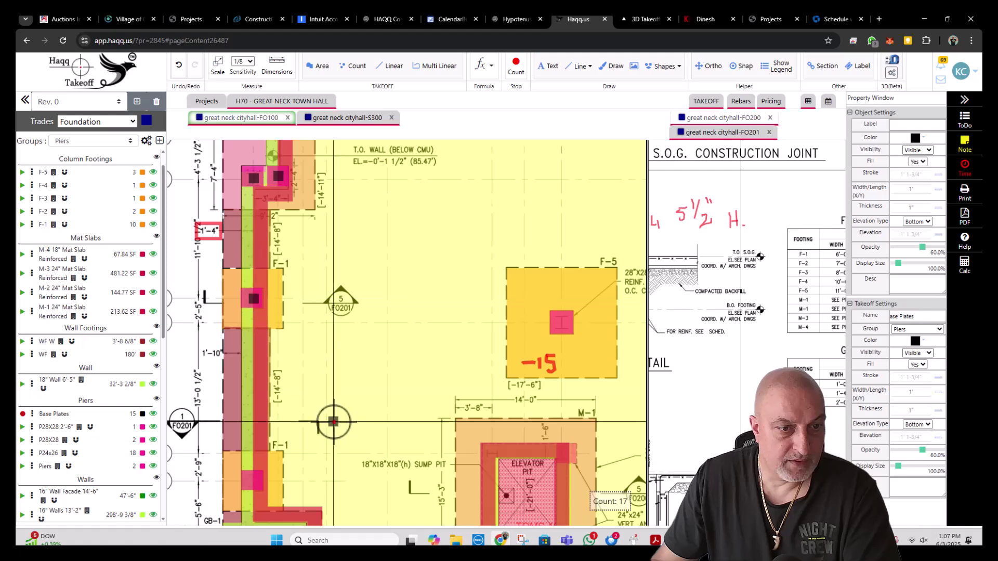
pyautogui.scroll(-4, 322, 384)
pyautogui.click(255, 292)
pyautogui.moveTo(253, 299); pyautogui.dragTo(191, 149)
# - Place base plates on the southwest corner pier, the F-1 pier and western M-3 pier along the south wall, and the F-4 footing
pyautogui.click(245, 310)
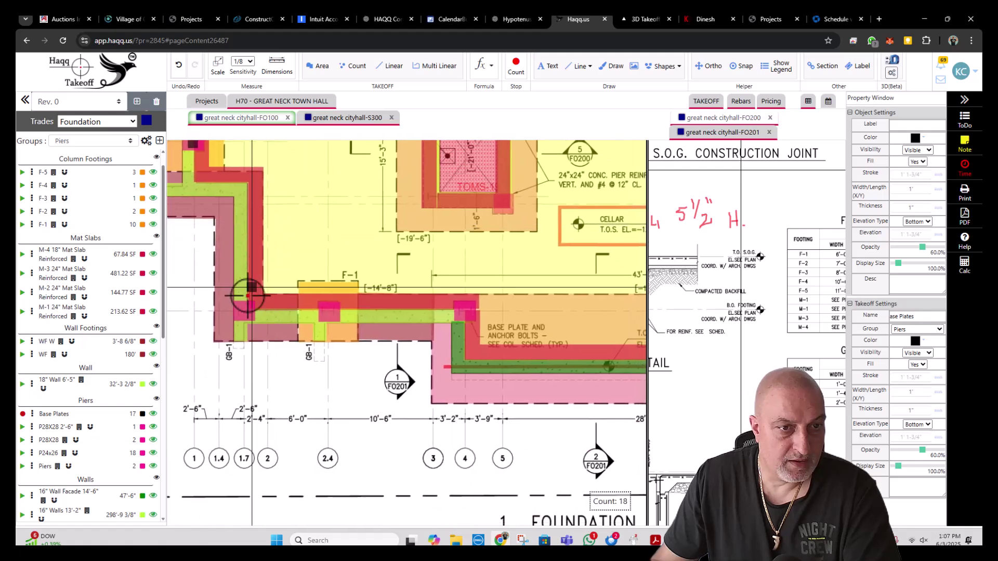
pyautogui.click(334, 316)
pyautogui.click(464, 314)
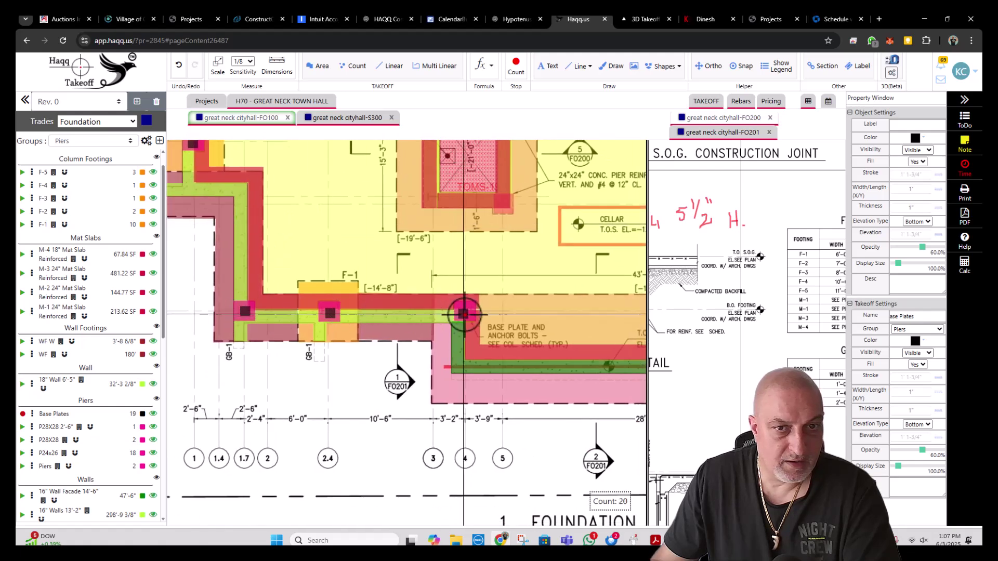
pyautogui.scroll(-3, 500, 318)
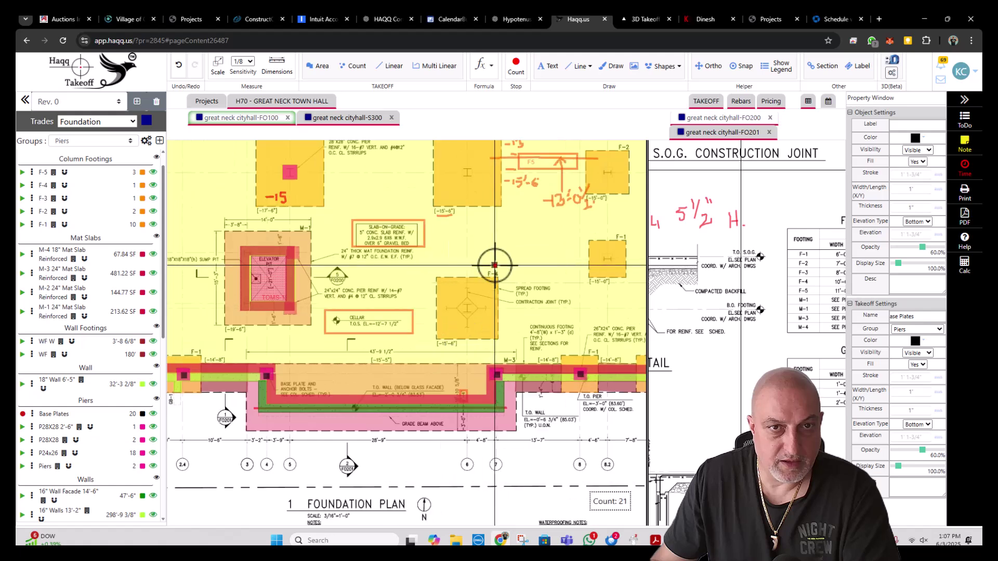
pyautogui.click(392, 329)
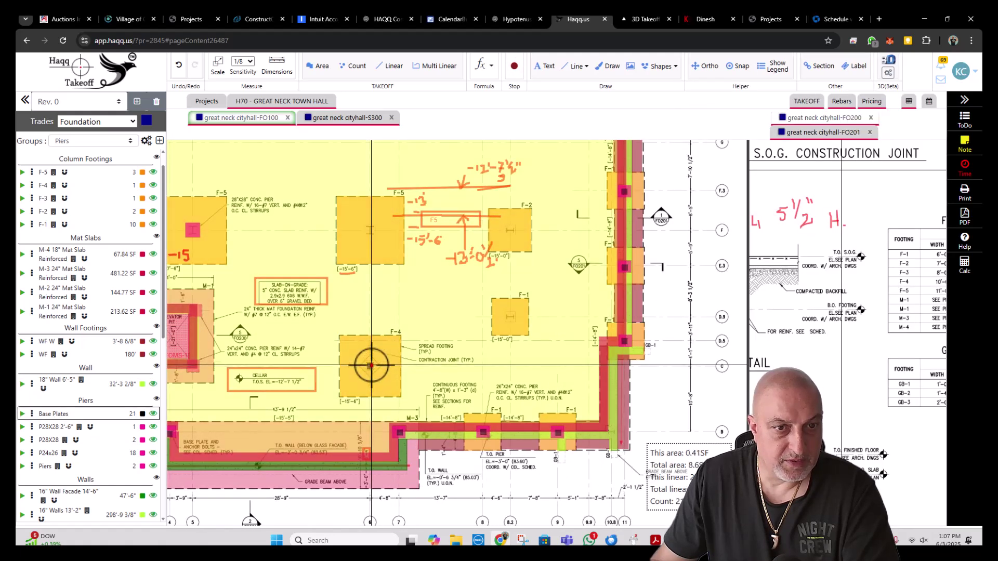
# - Copy the F-4 footing's base plate onto the interior F-1 and F-2 footings and both interior F-5 footings
pyautogui.rightClick(370, 366)
pyautogui.click(420, 388)
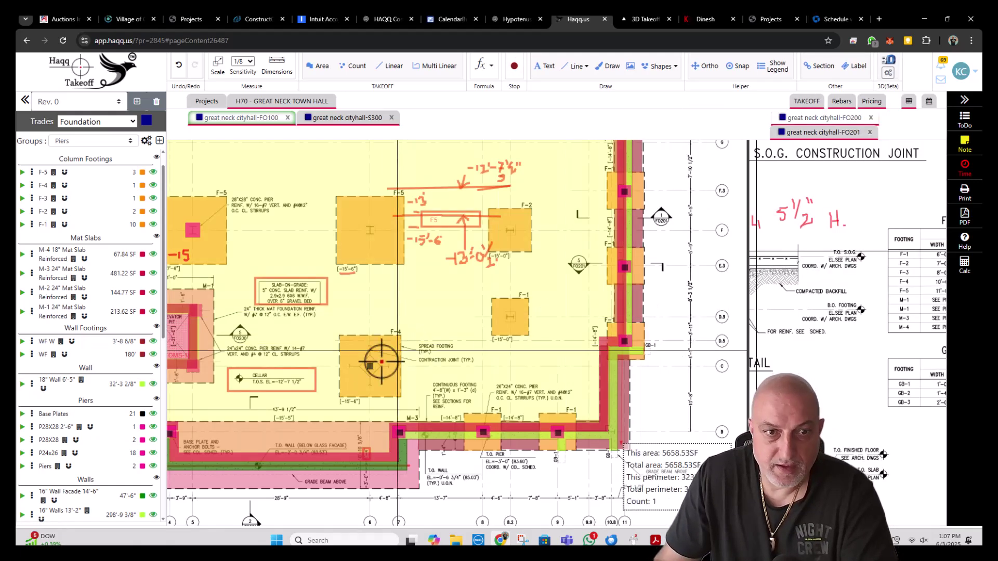
pyautogui.scroll(2, 370, 363)
pyautogui.rightClick(373, 367)
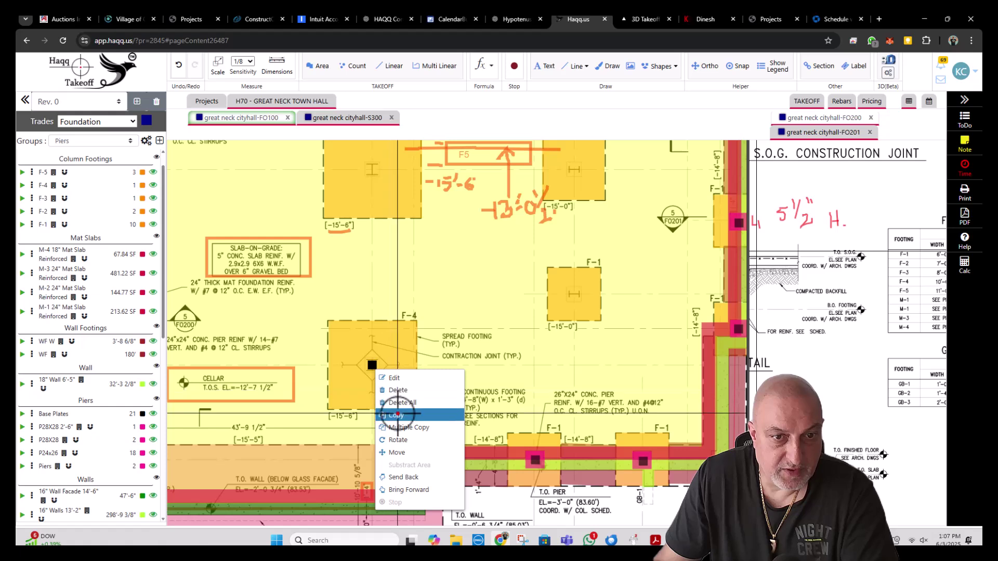
pyautogui.click(397, 416)
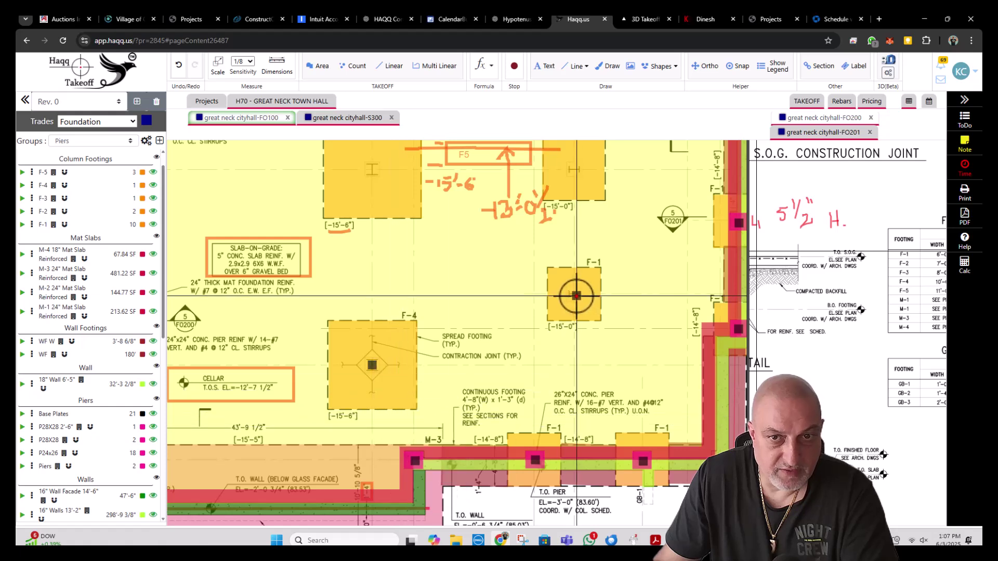
pyautogui.click(575, 294)
pyautogui.scroll(2, 585, 267)
pyautogui.click(586, 263)
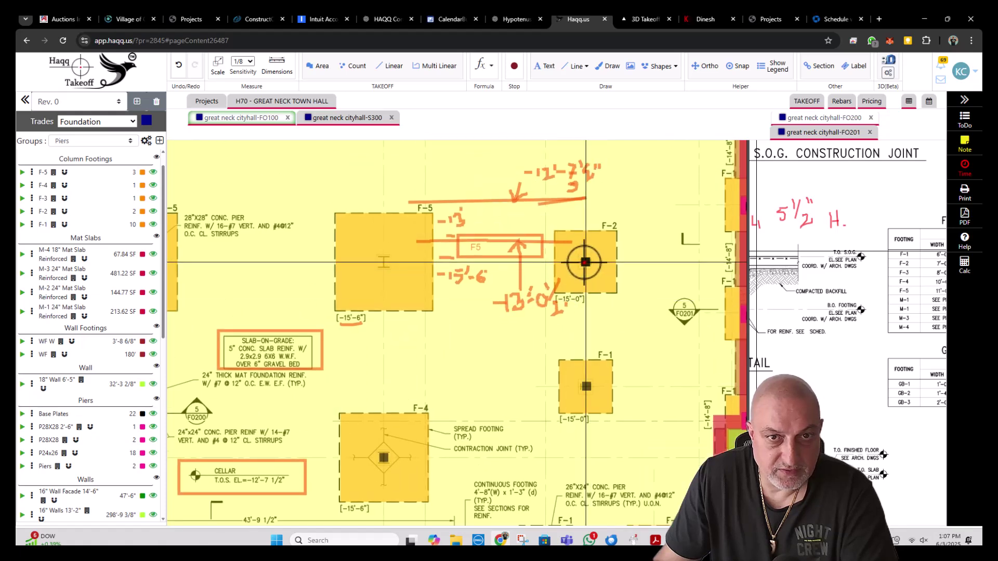
pyautogui.hscroll(-5, 267, 265)
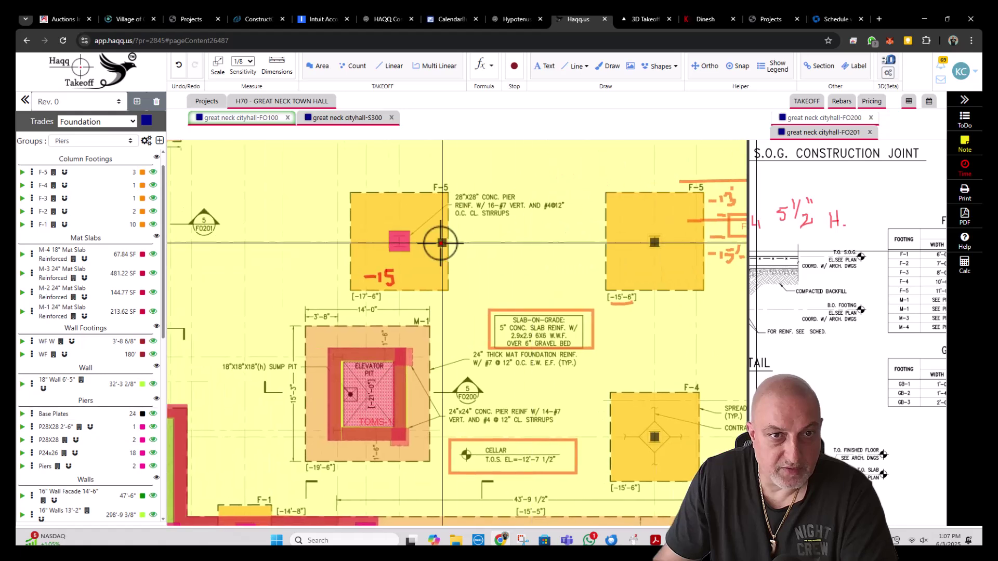
pyautogui.click(397, 242)
pyautogui.scroll(-4, 346, 230)
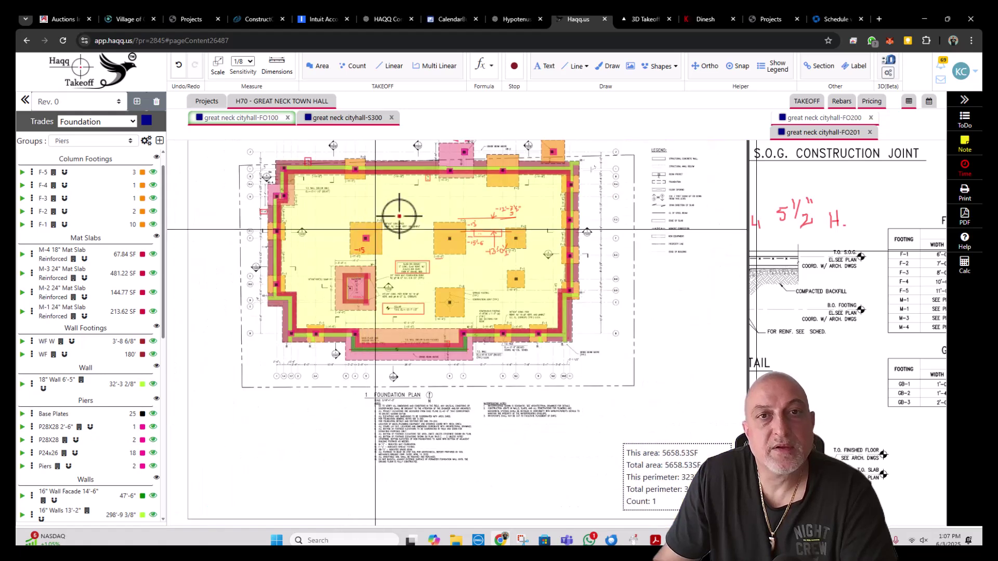
# - Switch to the 3D takeoff and examine the base plates on the piers and interior footings from several angles
pyautogui.click(613, 17)
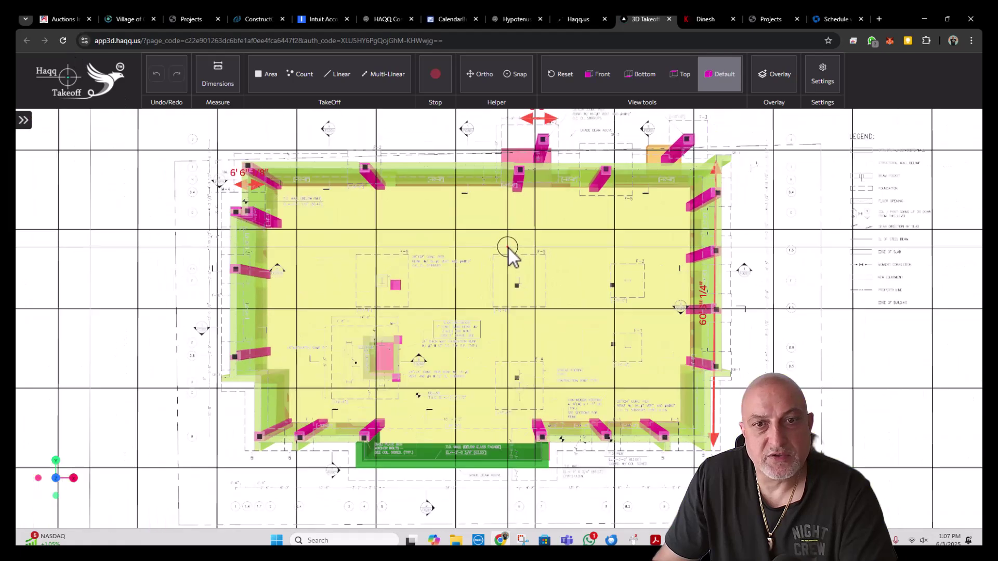
pyautogui.moveTo(503, 349); pyautogui.dragTo(503, 279)
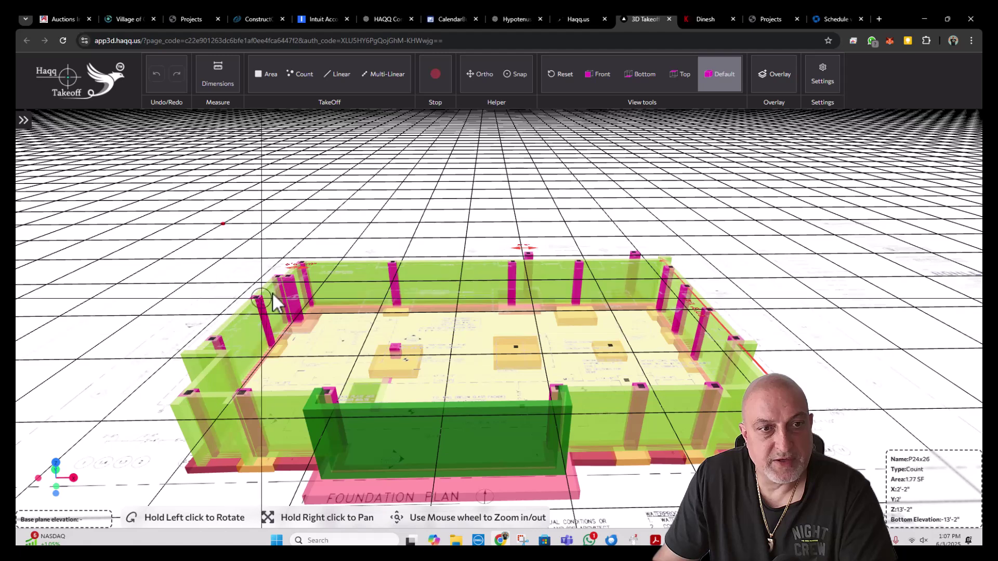
pyautogui.moveTo(448, 357); pyautogui.dragTo(454, 397)
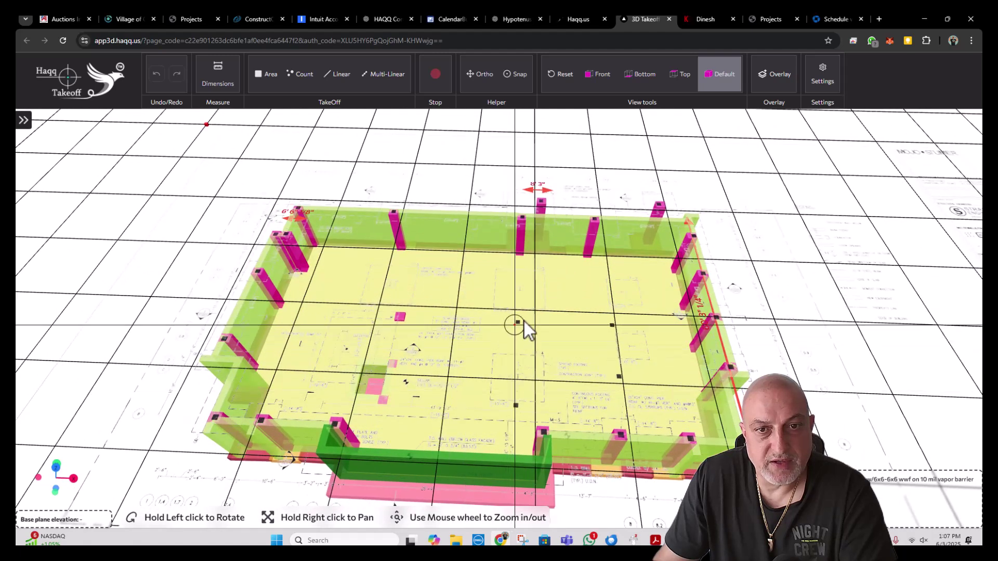
pyautogui.moveTo(521, 329); pyautogui.dragTo(535, 415)
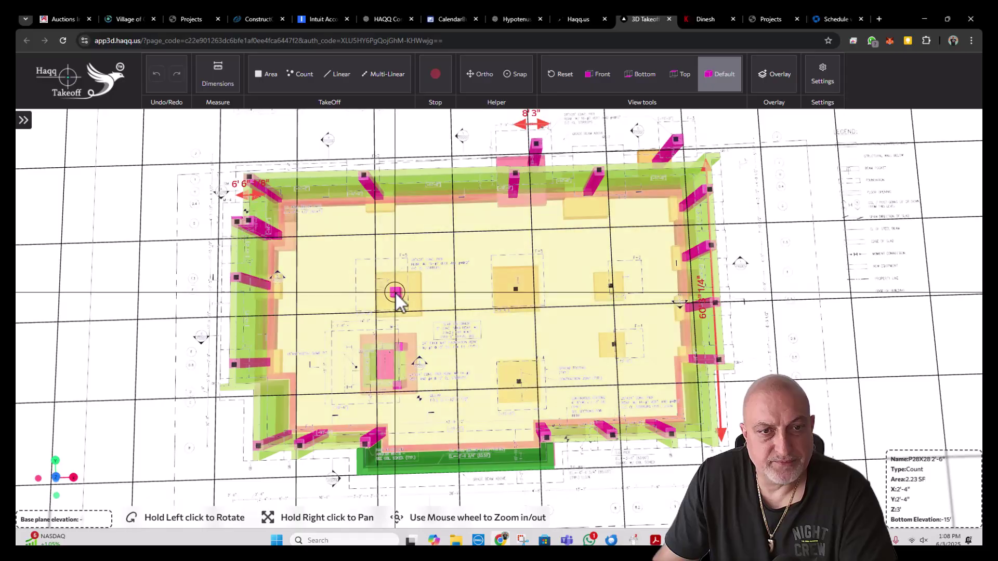
pyautogui.moveTo(395, 292)
pyautogui.mouseDown()
pyautogui.moveTo(397, 307)
pyautogui.moveTo(400, 282)
pyautogui.moveTo(424, 254)
pyautogui.moveTo(480, 254)
pyautogui.moveTo(422, 298)
pyautogui.moveTo(410, 351)
pyautogui.moveTo(400, 306)
pyautogui.moveTo(407, 270)
pyautogui.moveTo(410, 296)
pyautogui.moveTo(408, 279)
pyautogui.mouseUp()
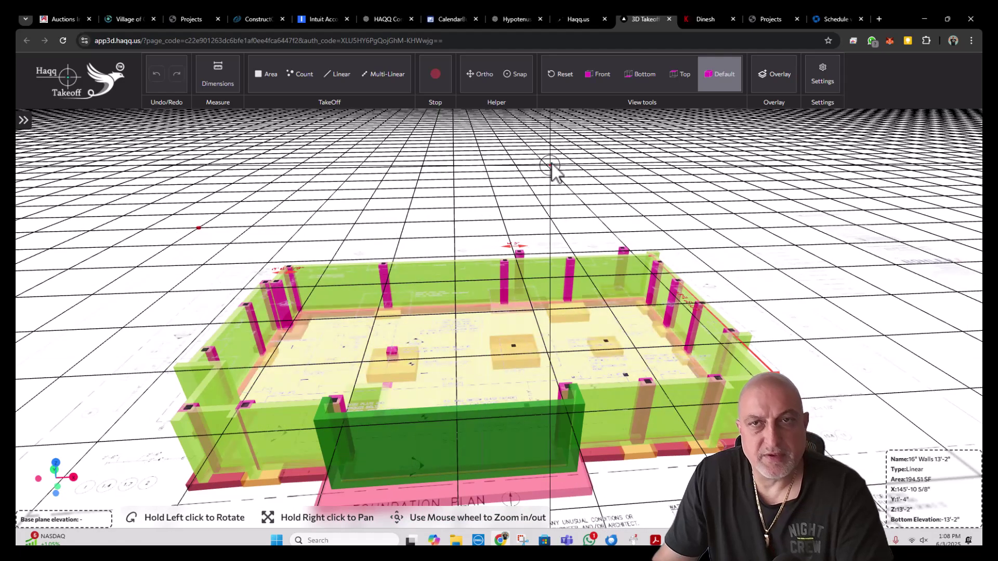
# - Return to the foundation plan and move the Base Plates count into a new group named Misc
pyautogui.click(572, 18)
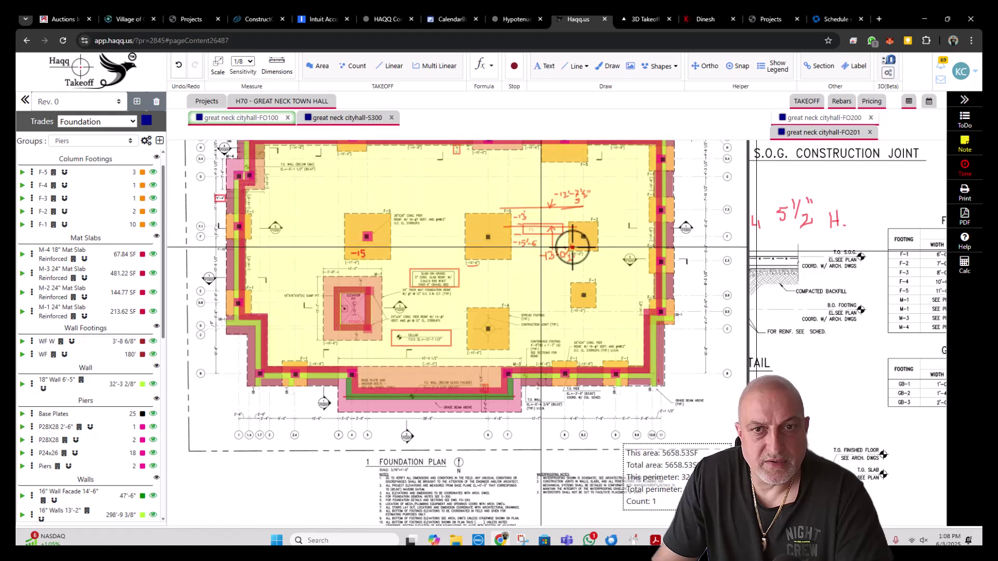
pyautogui.scroll(3, 364, 241)
pyautogui.scroll(-3, 364, 242)
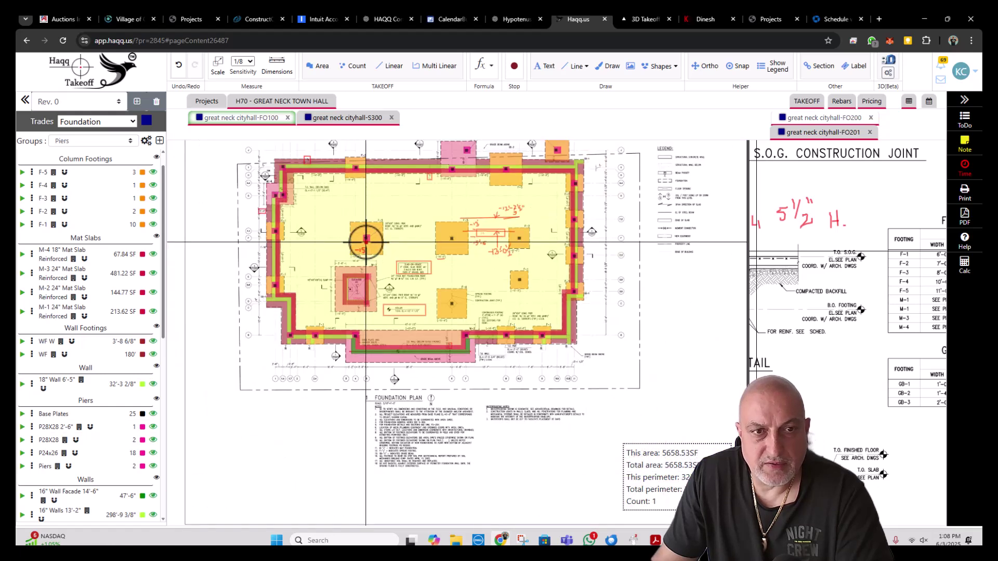
pyautogui.scroll(4, 370, 304)
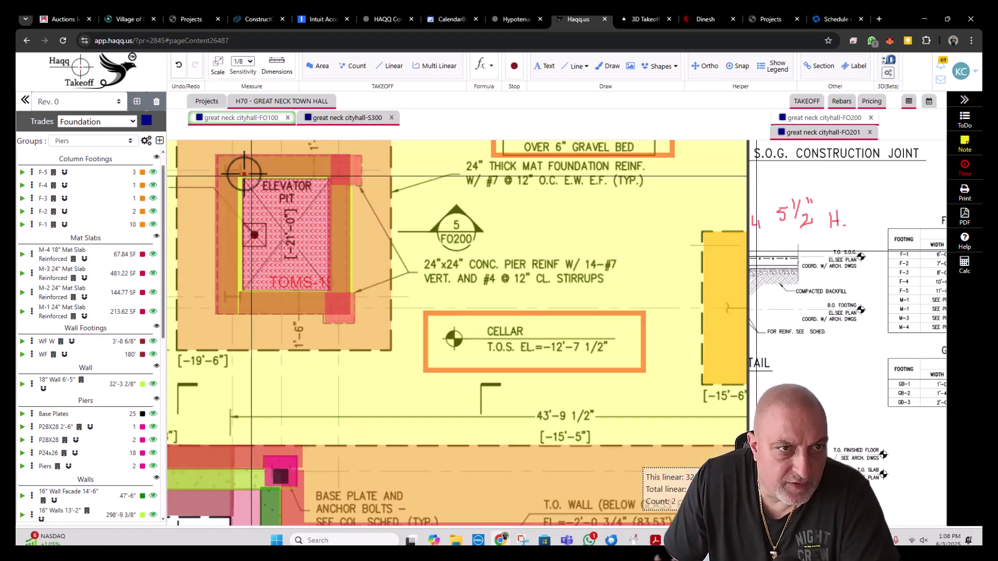
pyautogui.scroll(-1, 77, 408)
pyautogui.scroll(-1, 77, 408)
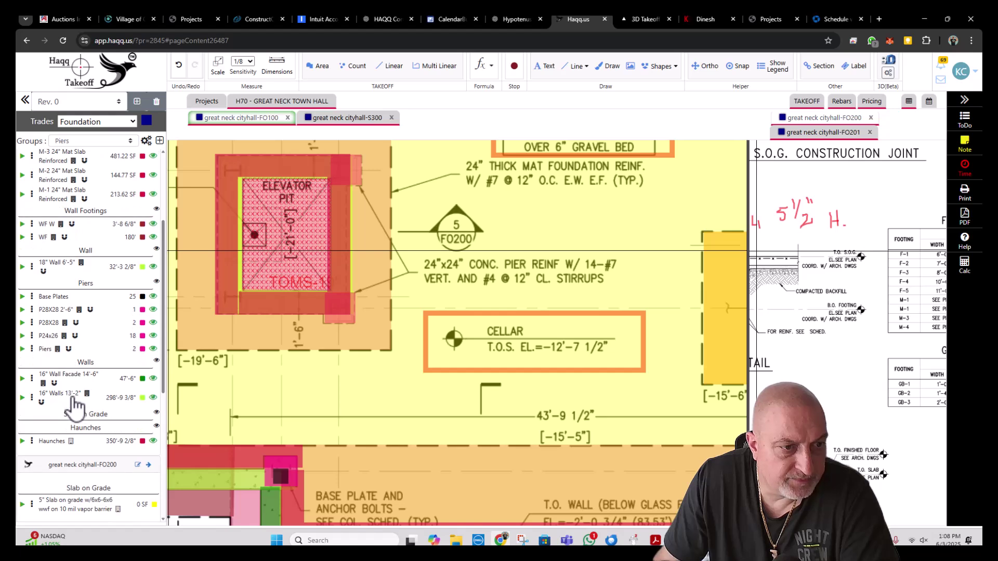
pyautogui.scroll(-1, 74, 377)
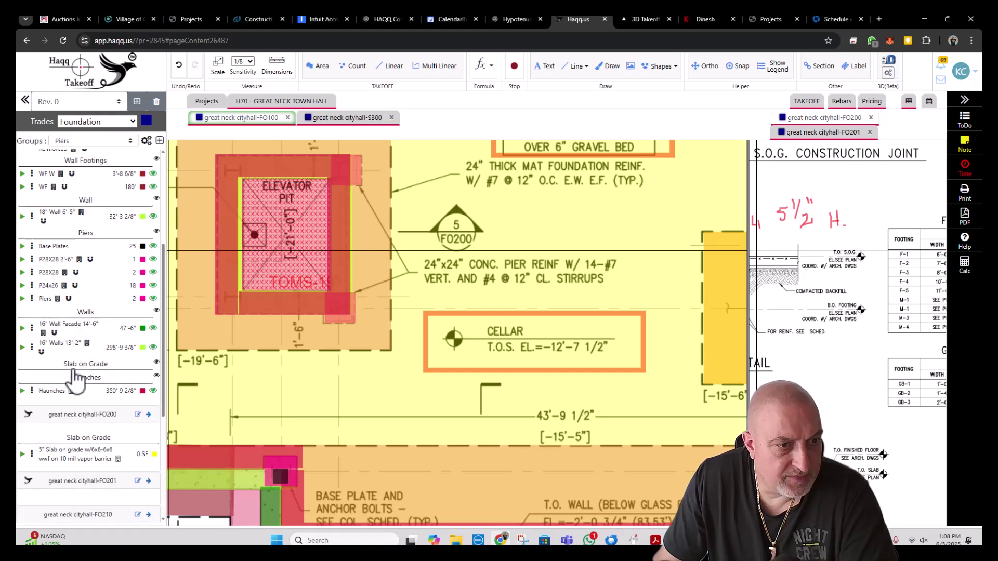
pyautogui.scroll(1, 76, 381)
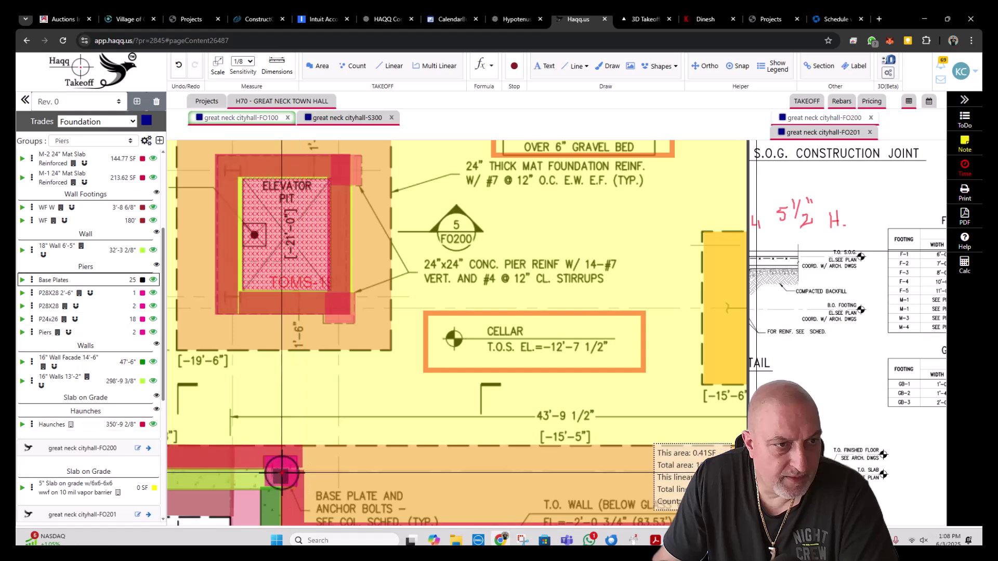
pyautogui.click(70, 287)
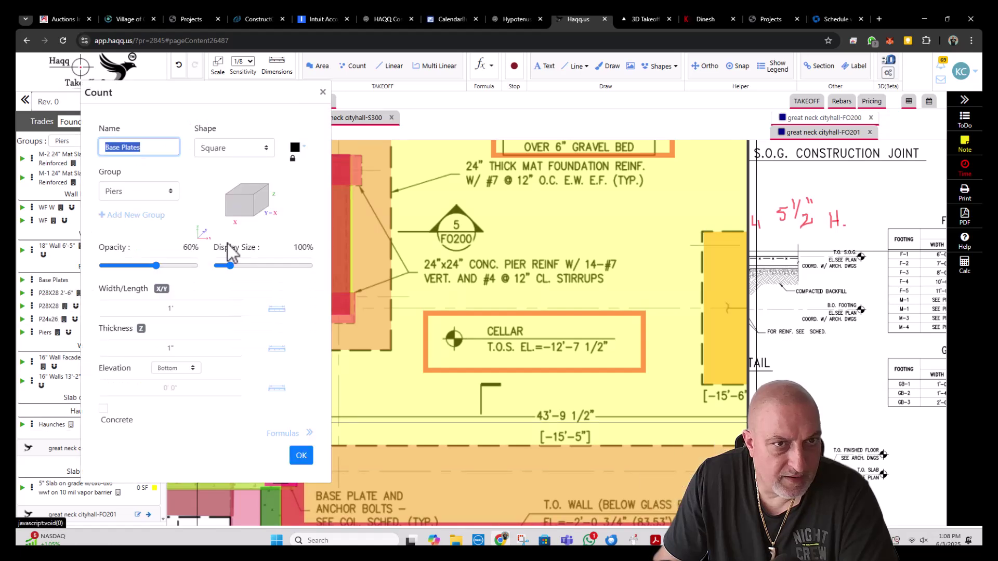
pyautogui.click(154, 216)
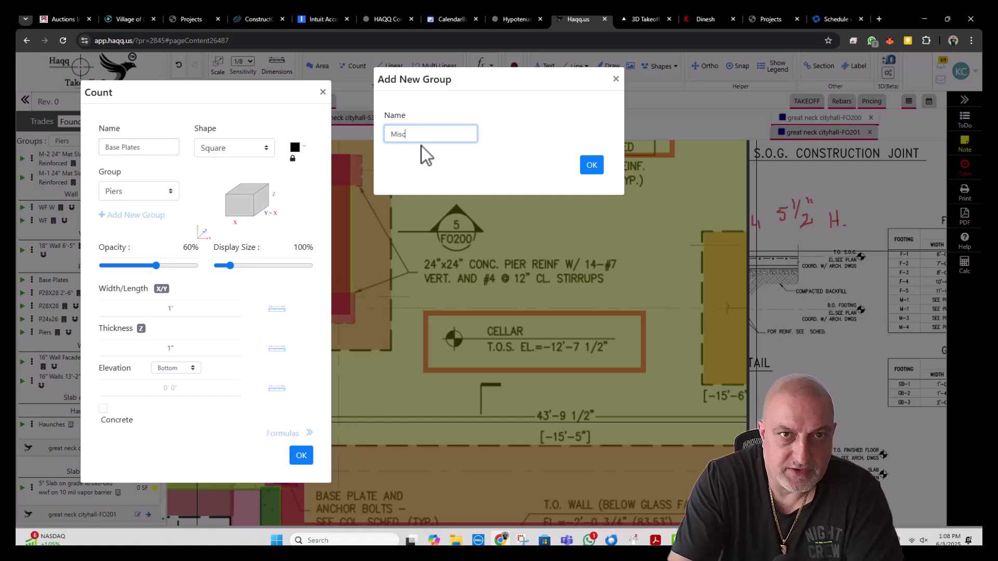
pyautogui.click(591, 165)
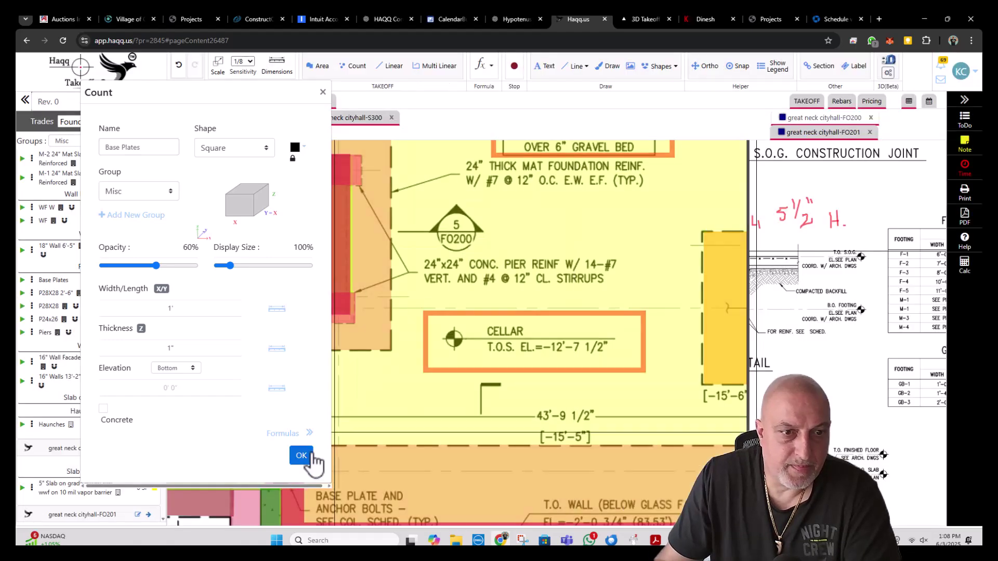
pyautogui.click(302, 457)
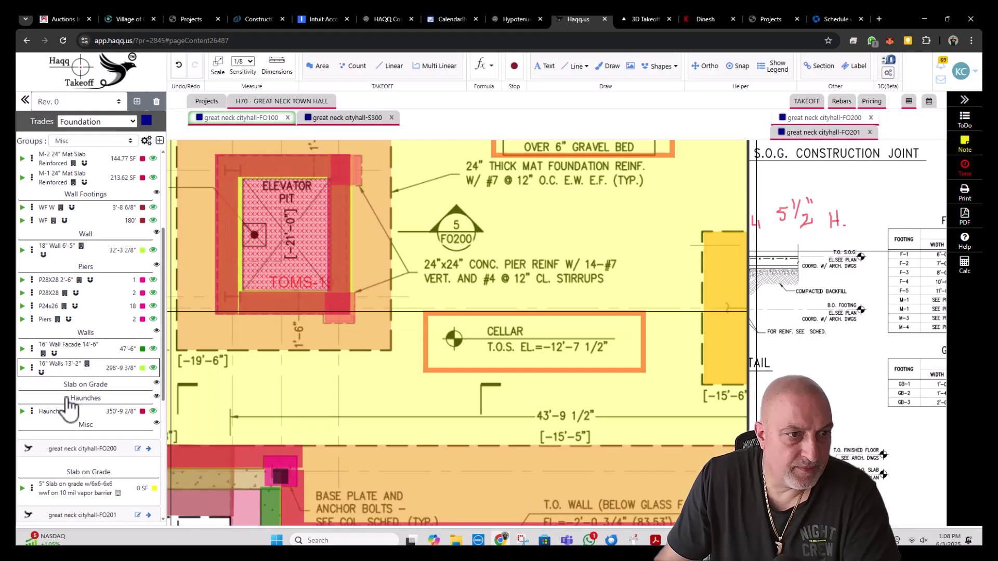
# - Place base plates at the four corners of the elevator pit walls on the M-1 mat
pyautogui.click(22, 438)
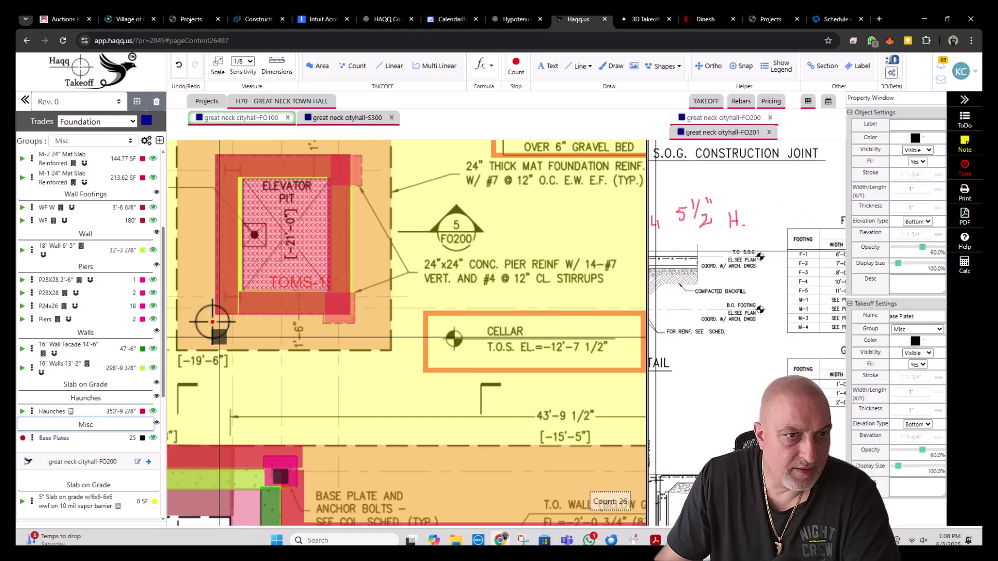
pyautogui.click(227, 300)
pyautogui.click(338, 307)
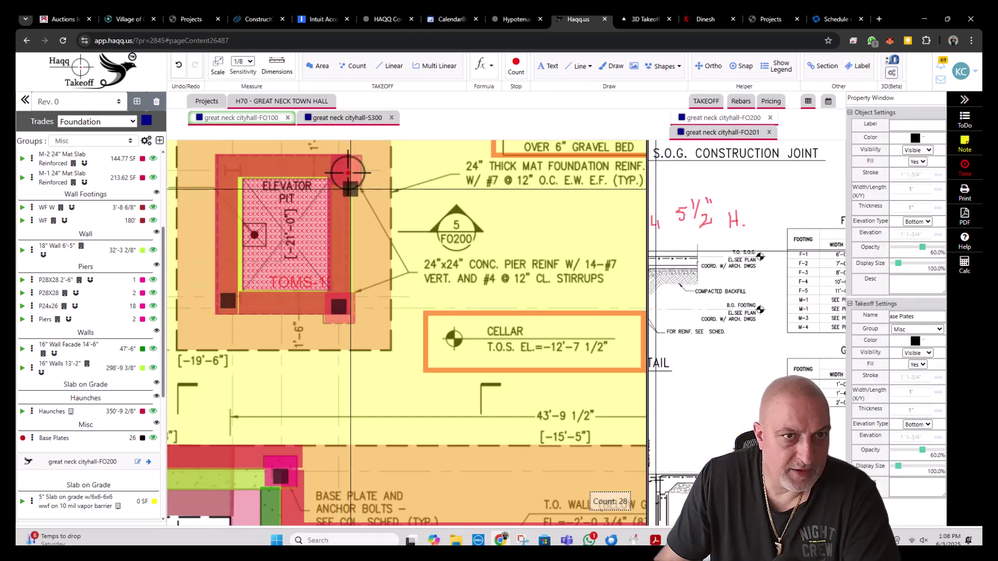
pyautogui.click(346, 167)
pyautogui.press('Escape')
pyautogui.scroll(-5, 374, 289)
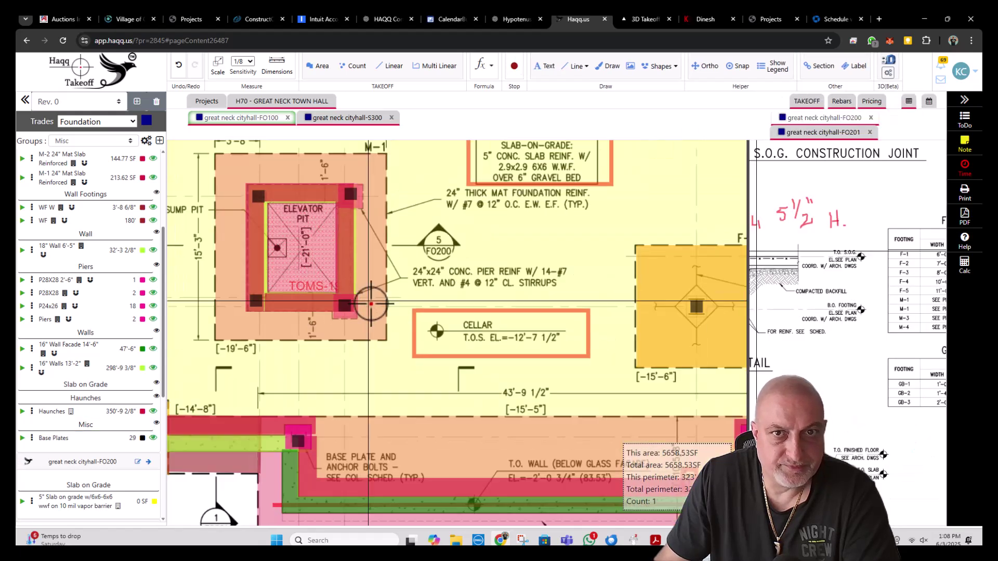
pyautogui.moveTo(479, 284); pyautogui.dragTo(480, 294)
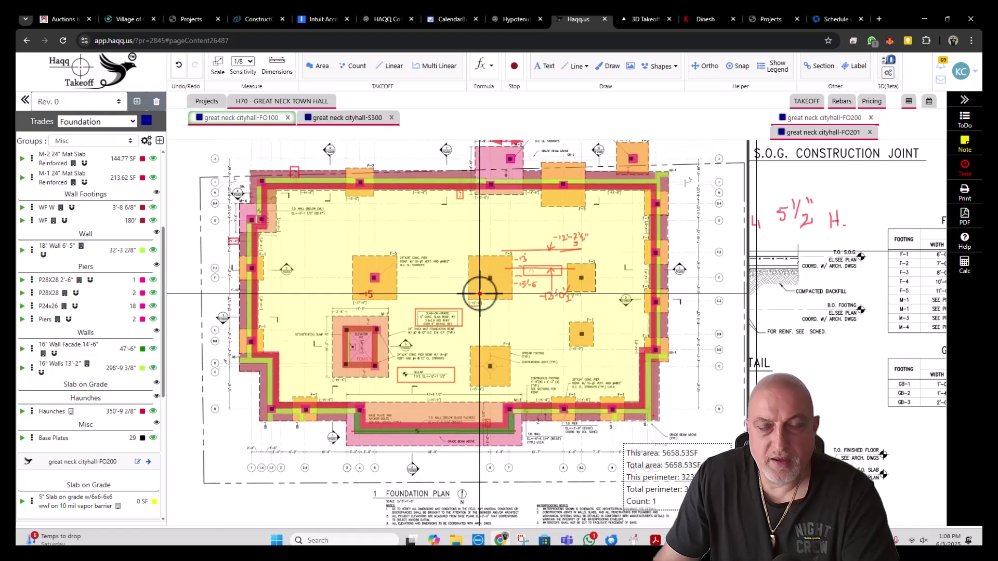
pyautogui.scroll(-2, 478, 286)
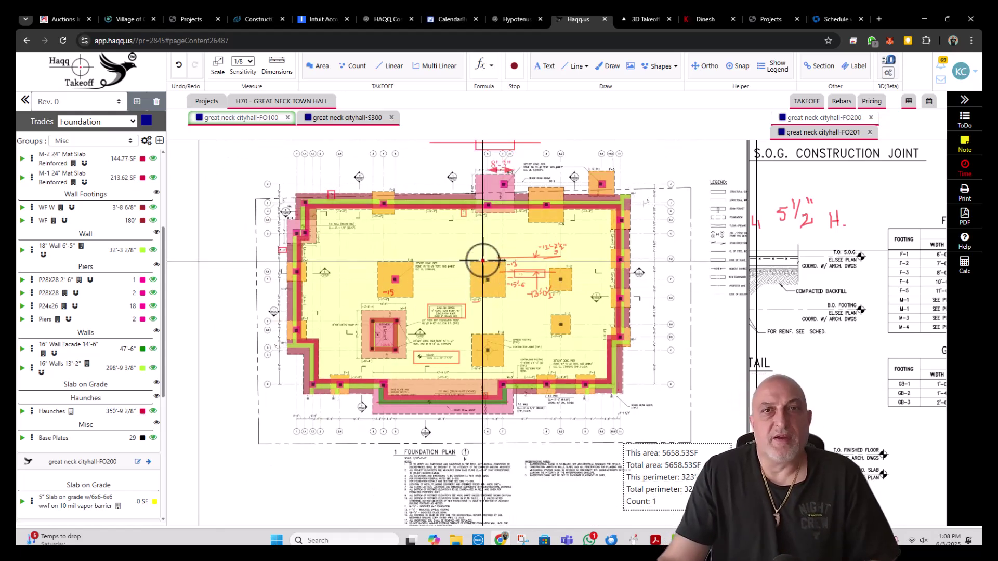
# - Open the takeoff summary and set the P28X28 piers' formula to Volume
pyautogui.click(809, 101)
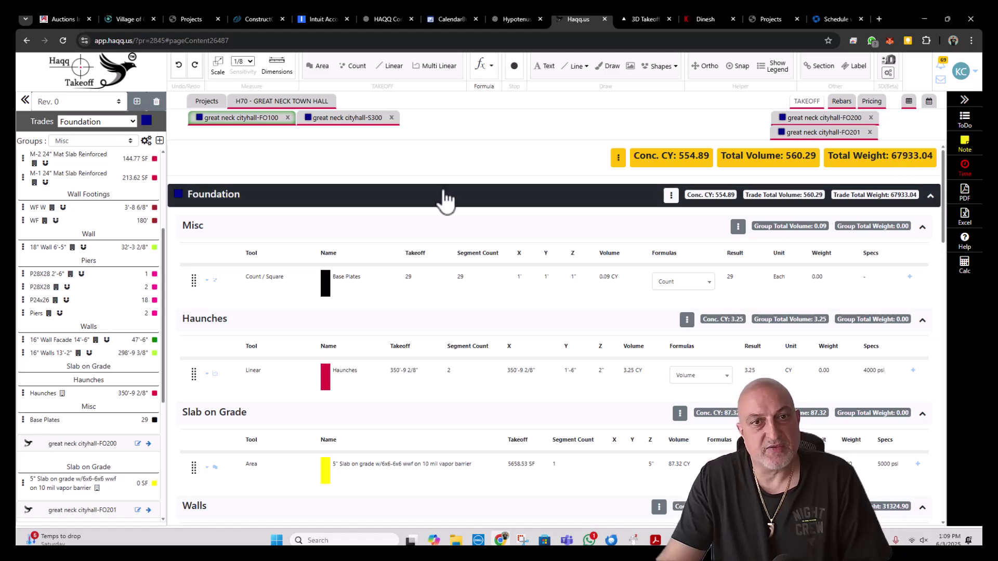
pyautogui.scroll(-4, 436, 202)
pyautogui.scroll(-4, 438, 205)
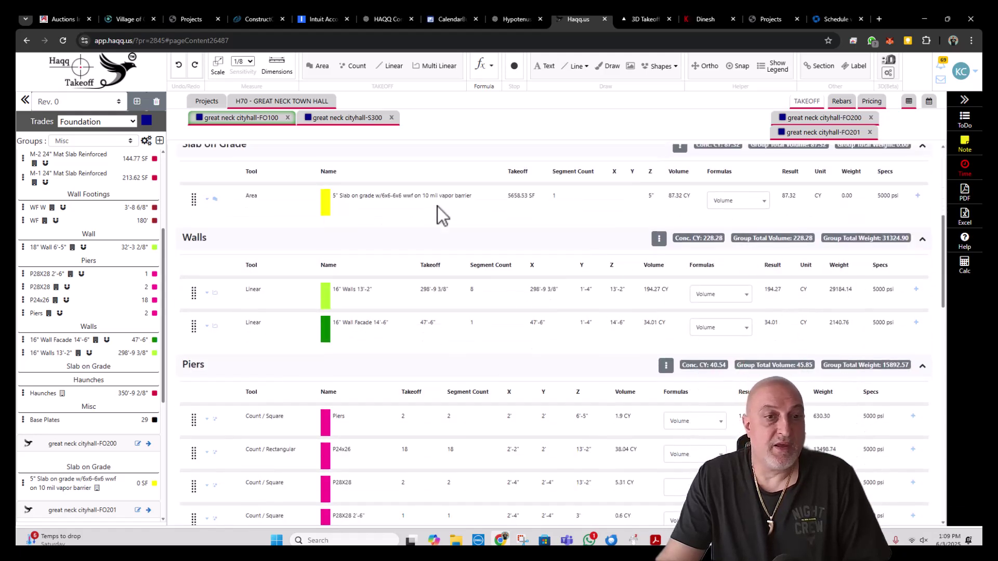
pyautogui.scroll(8, 735, 322)
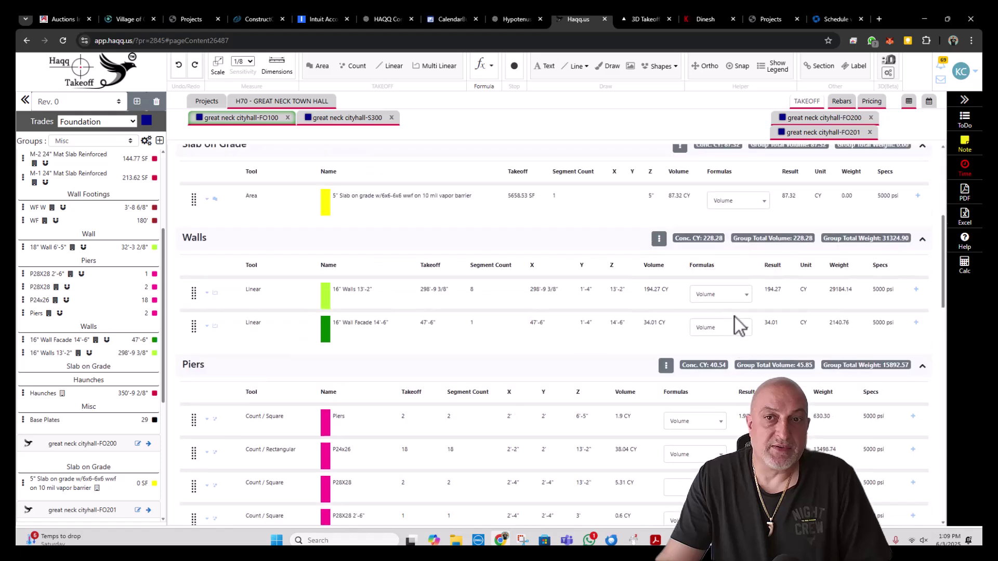
pyautogui.scroll(-2, 699, 291)
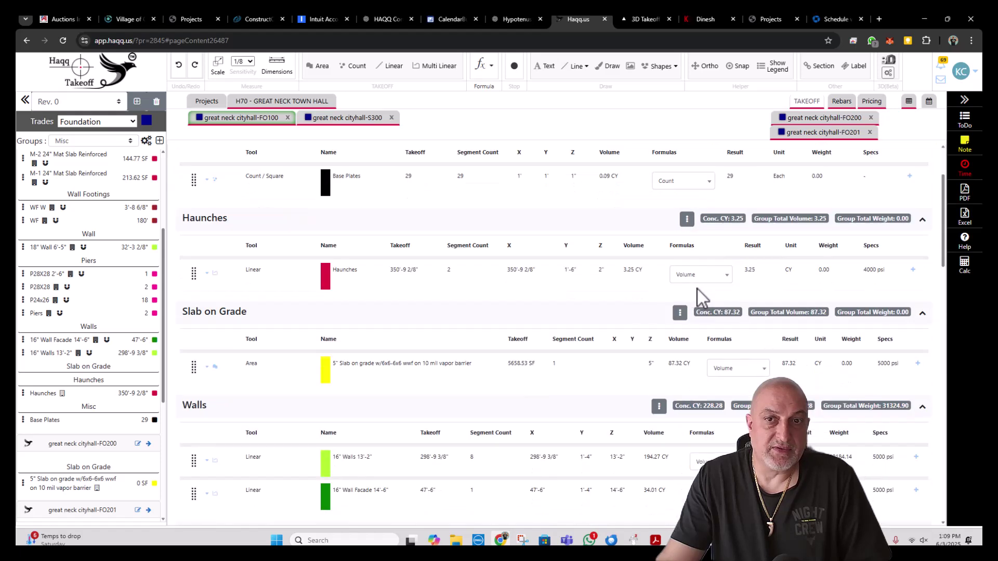
pyautogui.scroll(-3, 699, 270)
pyautogui.scroll(-4, 695, 266)
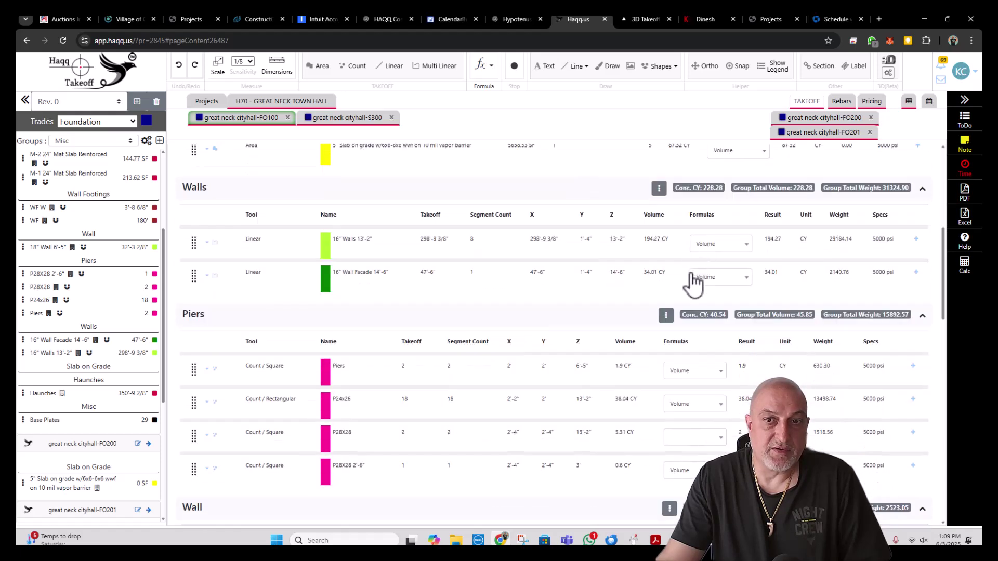
pyautogui.click(709, 304)
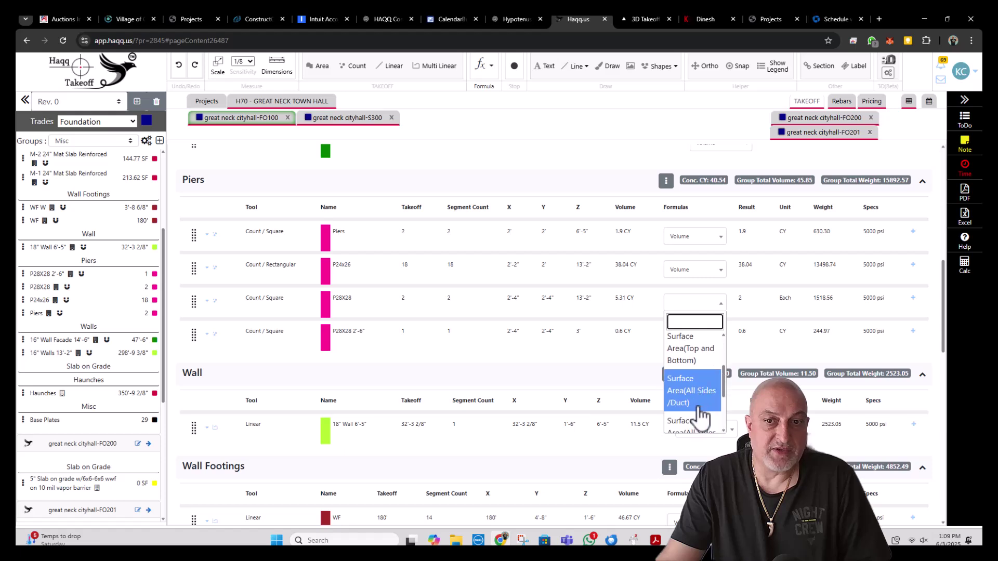
pyautogui.scroll(-1, 697, 421)
pyautogui.scroll(-4, 457, 295)
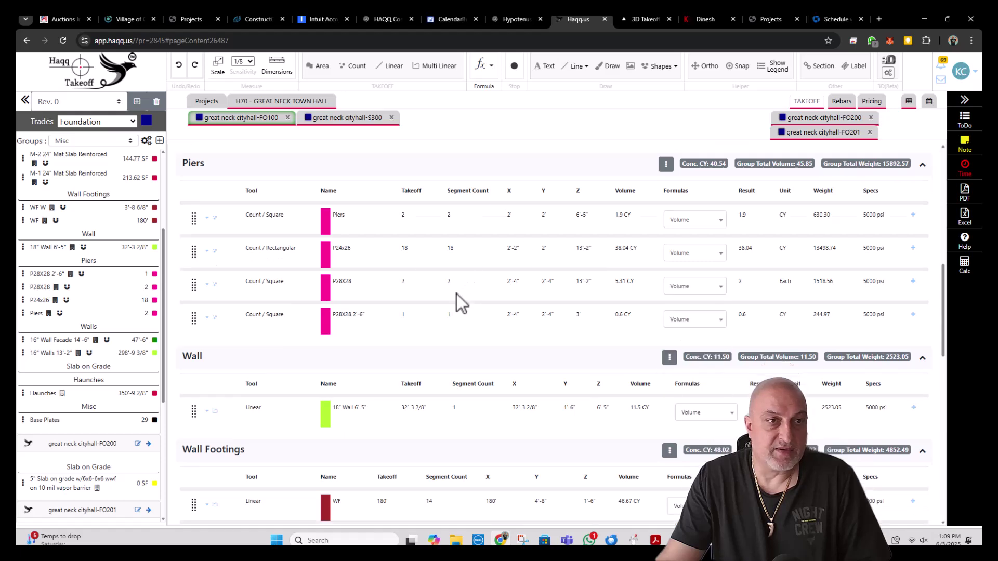
# - Review the wall footing, mat slab and column footing quantities in the takeoff summary
pyautogui.scroll(-8, 458, 296)
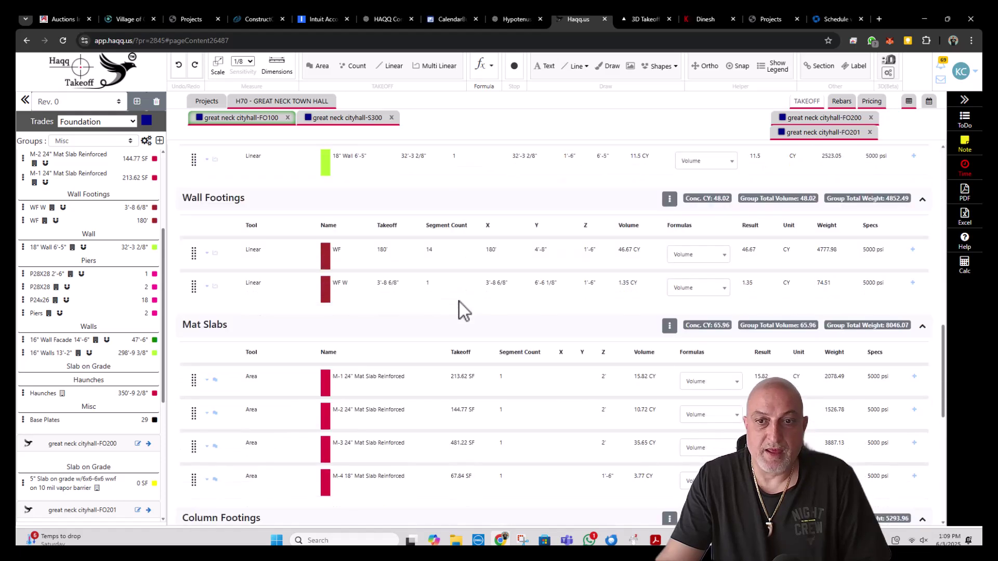
pyautogui.scroll(-2, 385, 298)
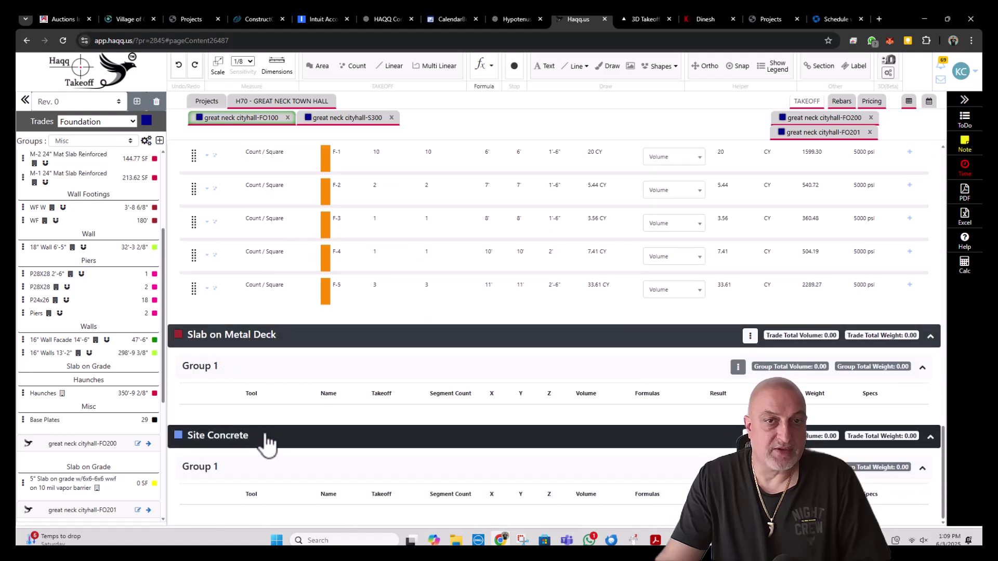
pyautogui.scroll(3, 545, 277)
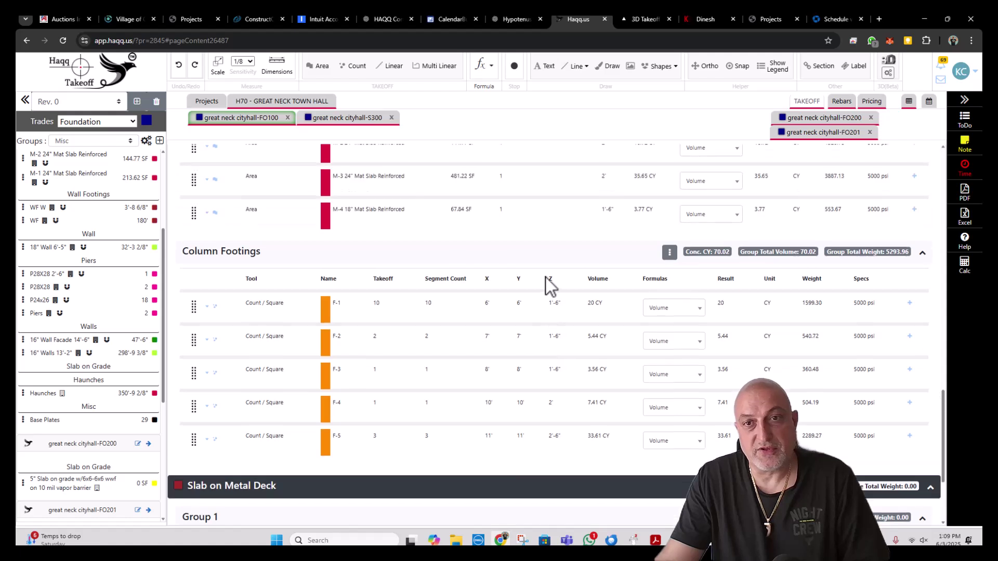